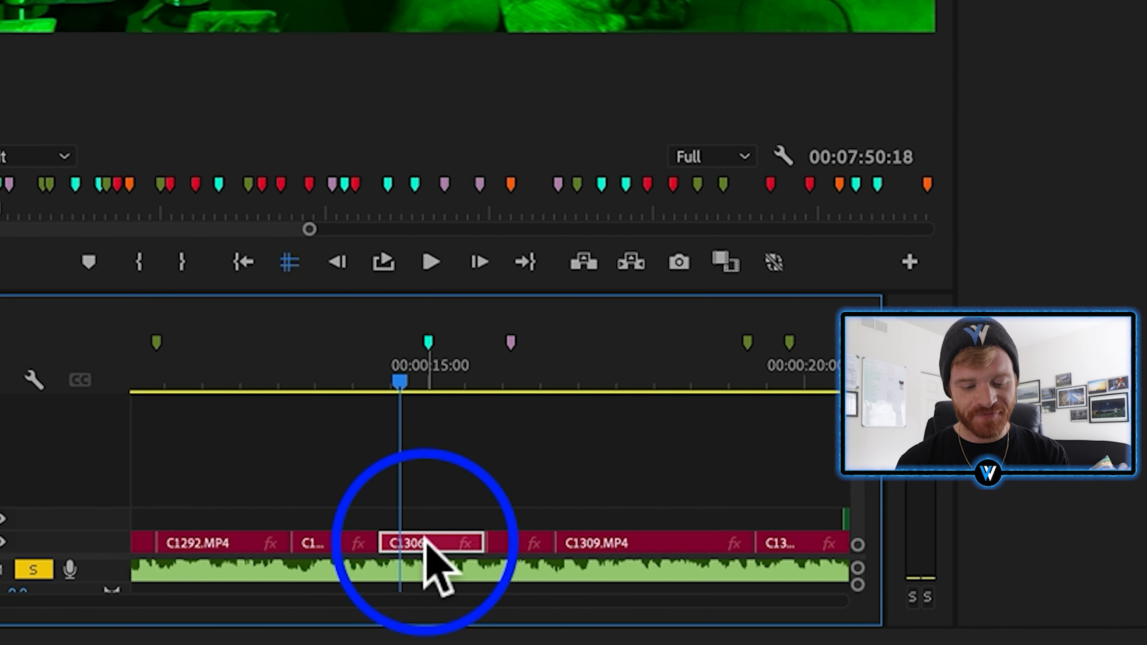
Duplicate the C1306 clip onto the track above and replace the copy with an After Effects composition.
key("alt")
mouse_move(427, 540)
left_mouse_down()
mouse_move(441, 551)
mouse_move(436, 533)
left_mouse_up()
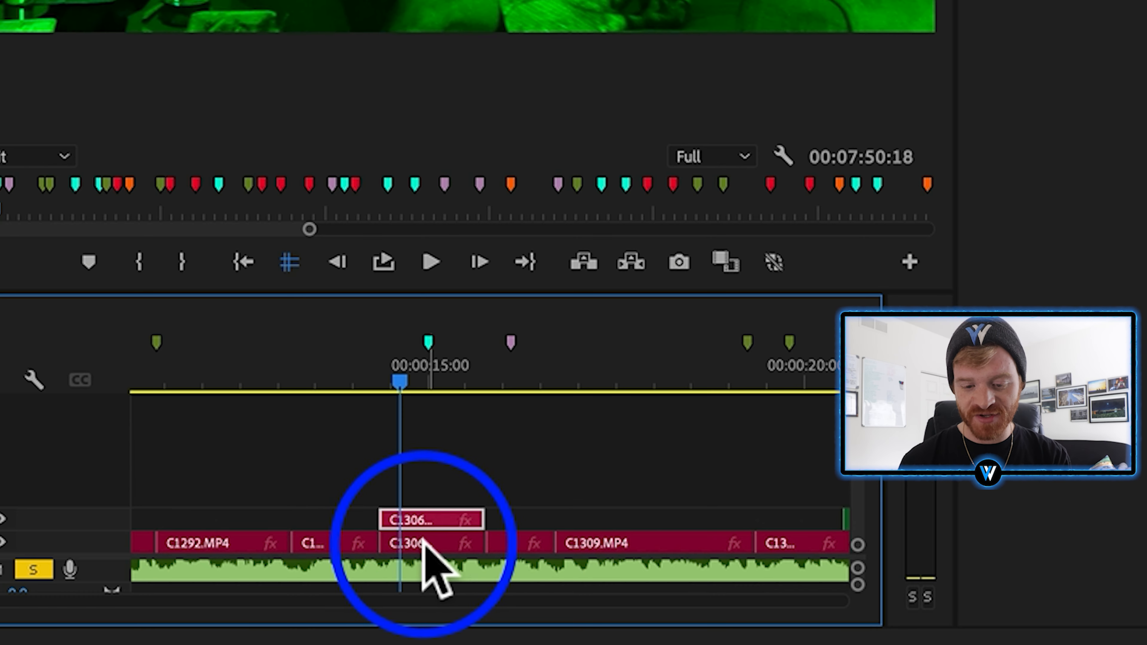
right_click(435, 517)
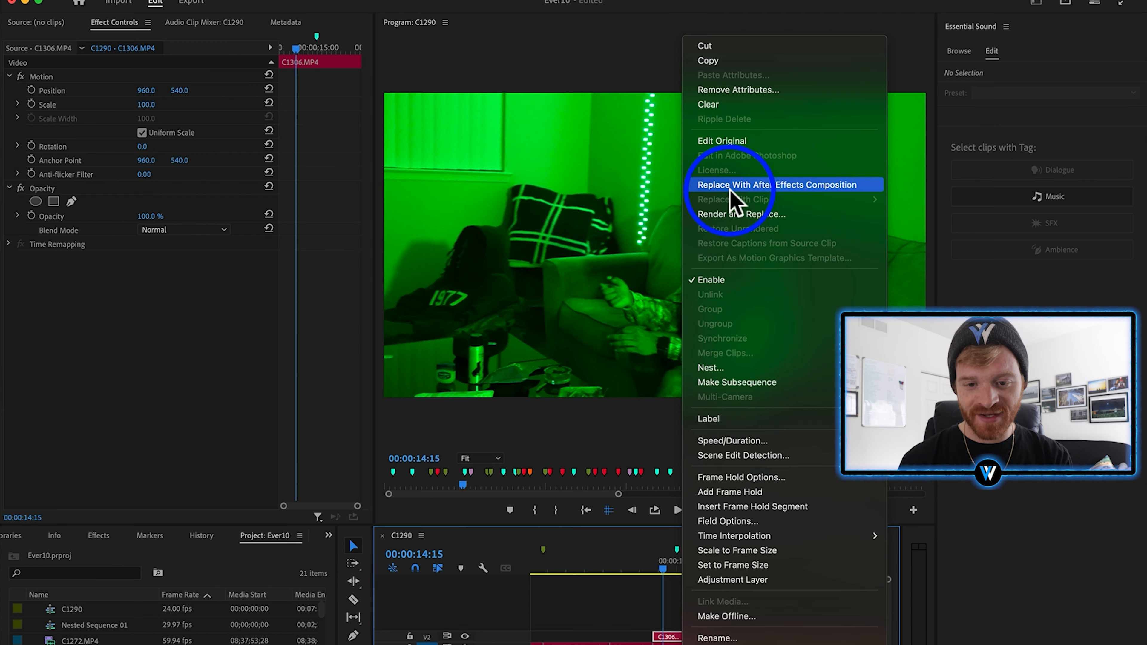
left_click(732, 186)
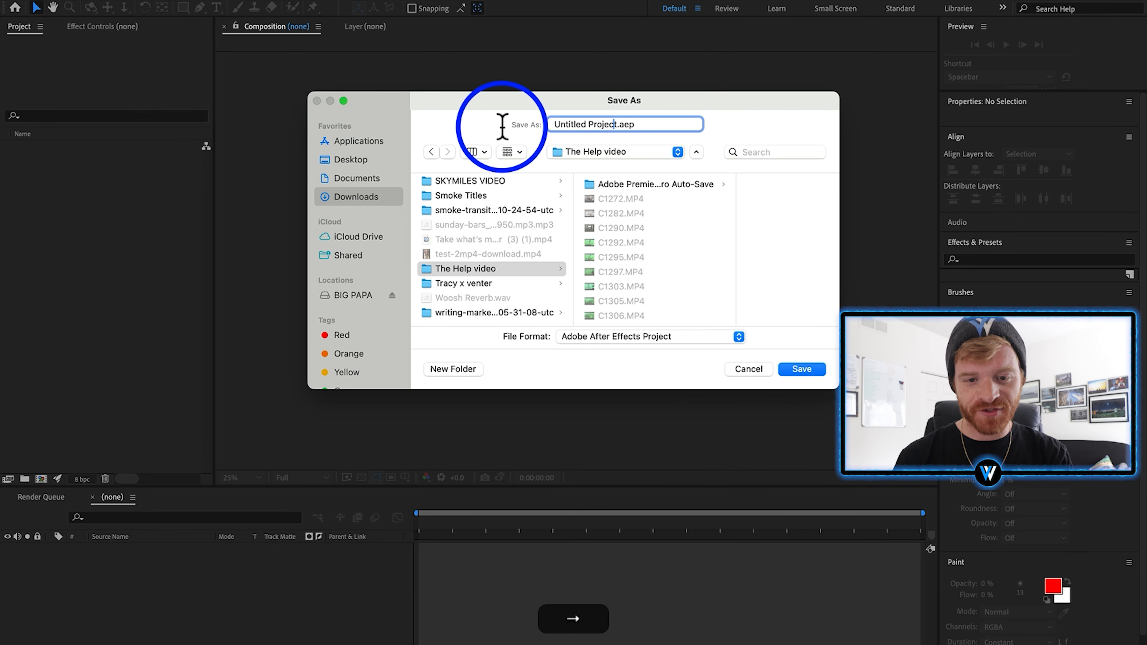
Save the new After Effects project as VFX.aep in The Help video folder.
key("shift")
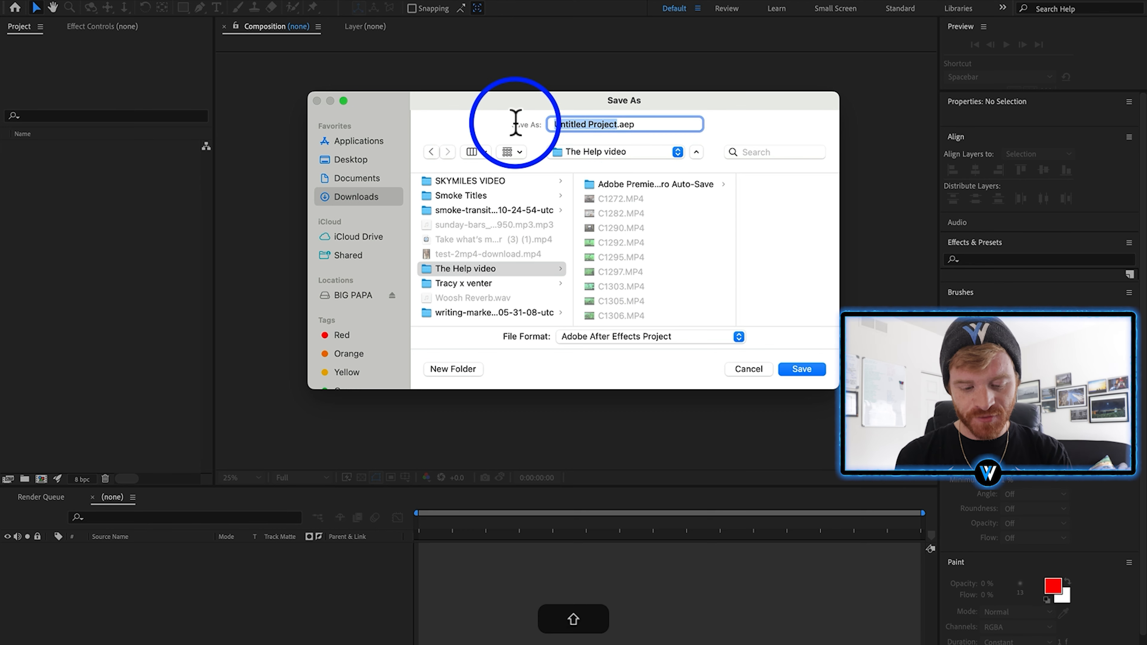
key("Return")
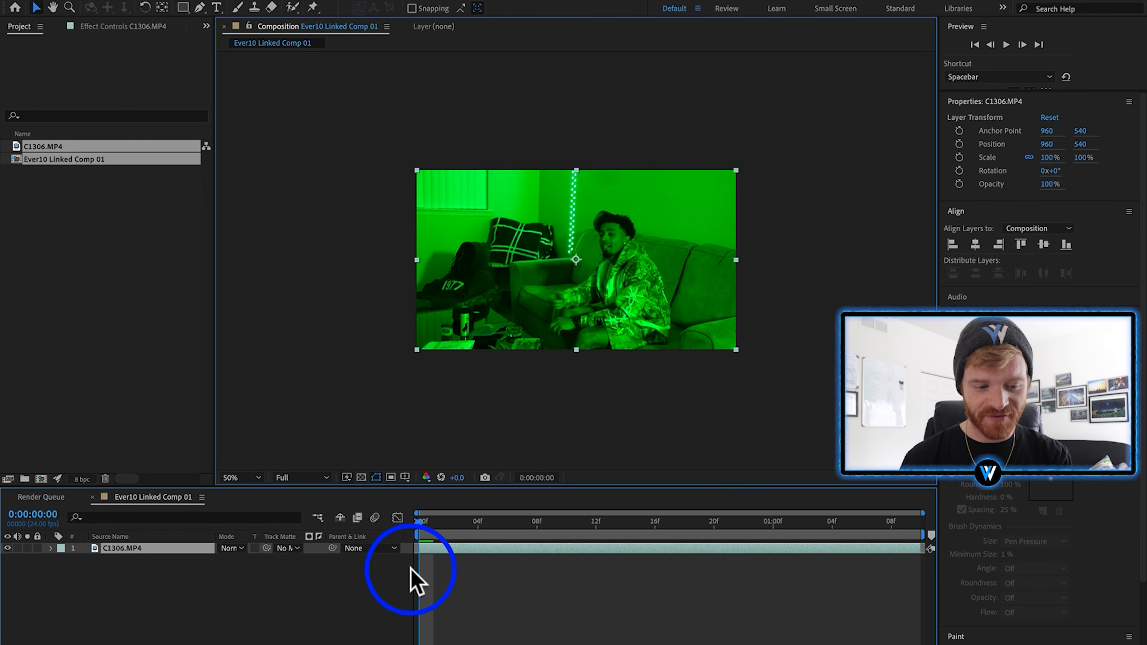
left_click(322, 577)
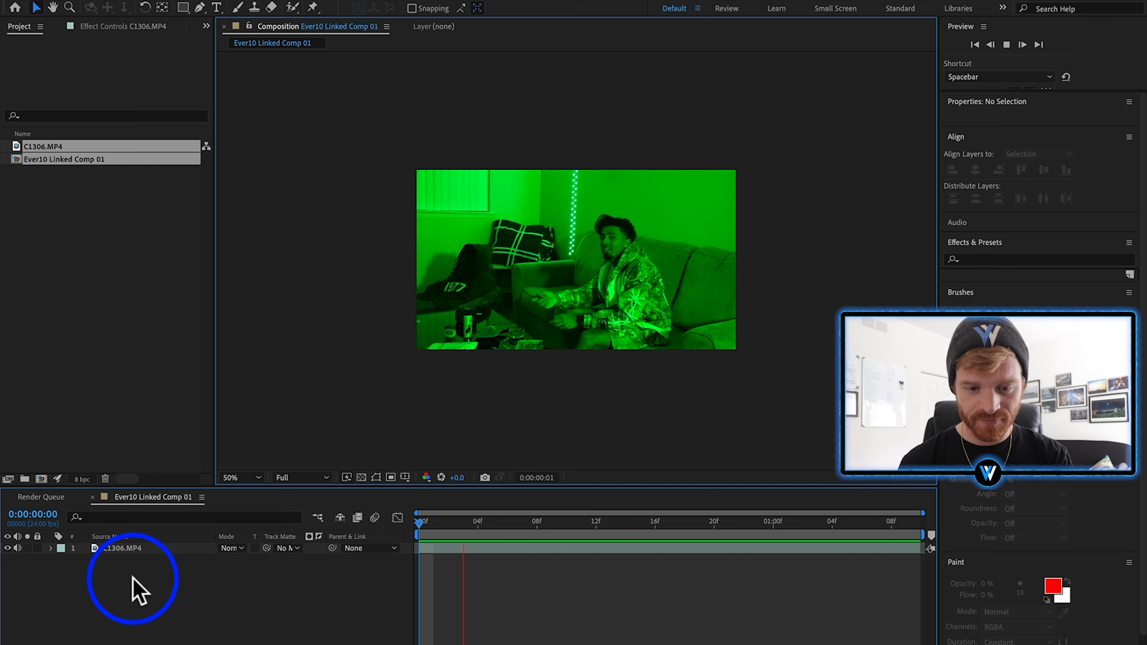
Create a text layer above the clip in the linked composition with the word THANKING.
right_click(340, 524)
mouse_move(361, 530)
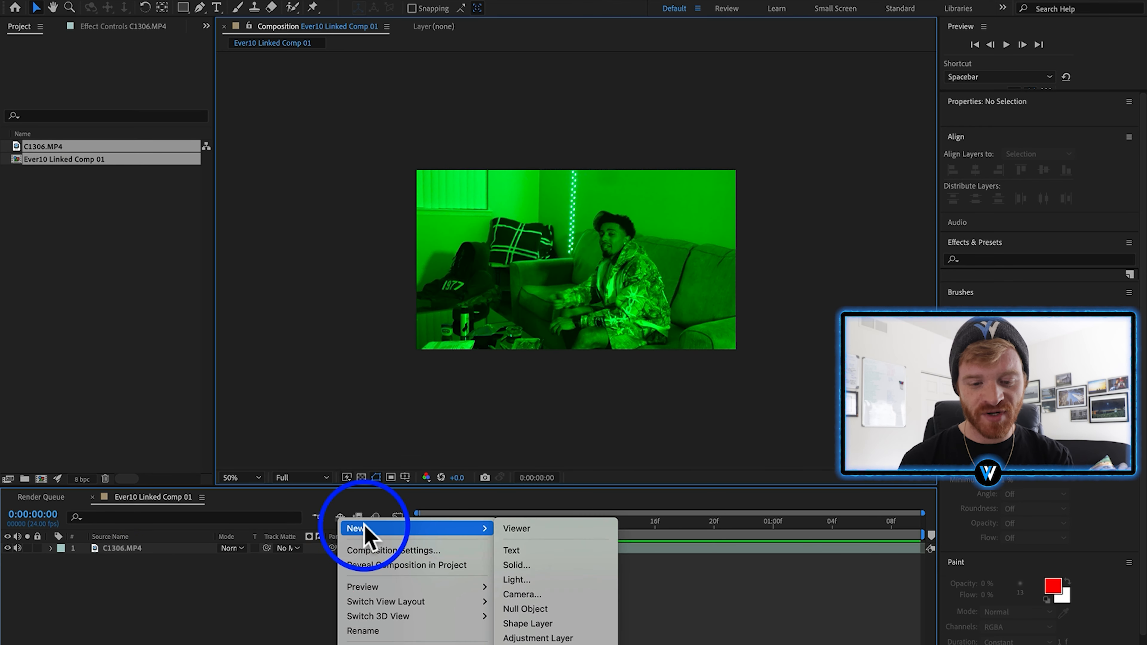
left_click(546, 547)
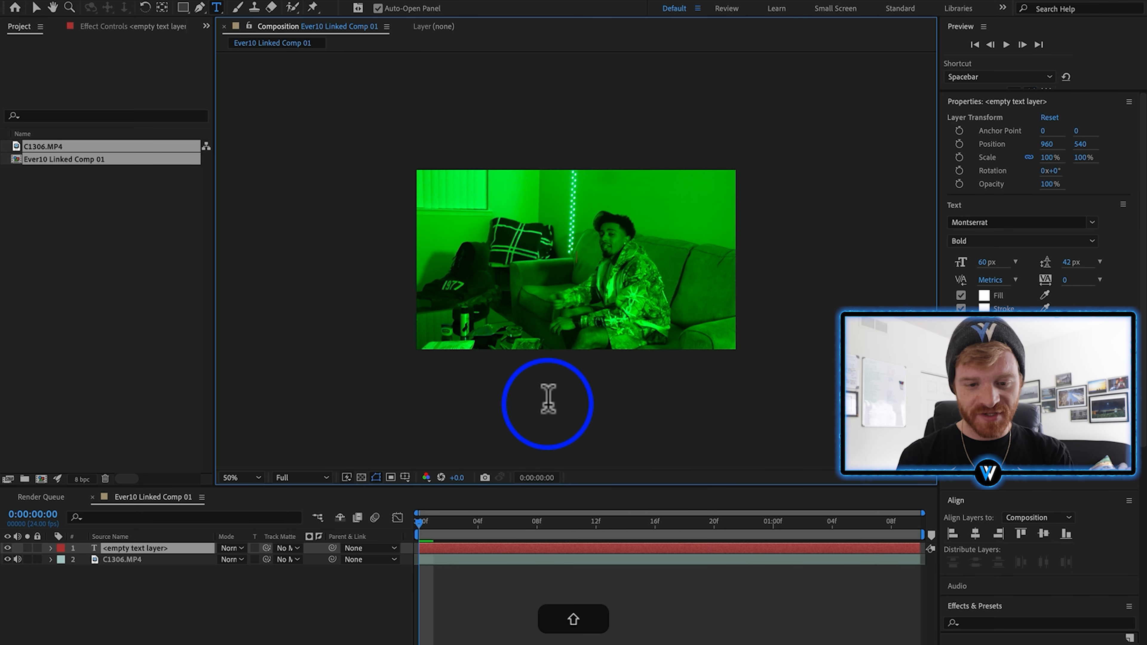
type("THANKING")
key("super+a")
Set the THANKING text's font to Pirulen and keep the Bold style.
left_click(1076, 222)
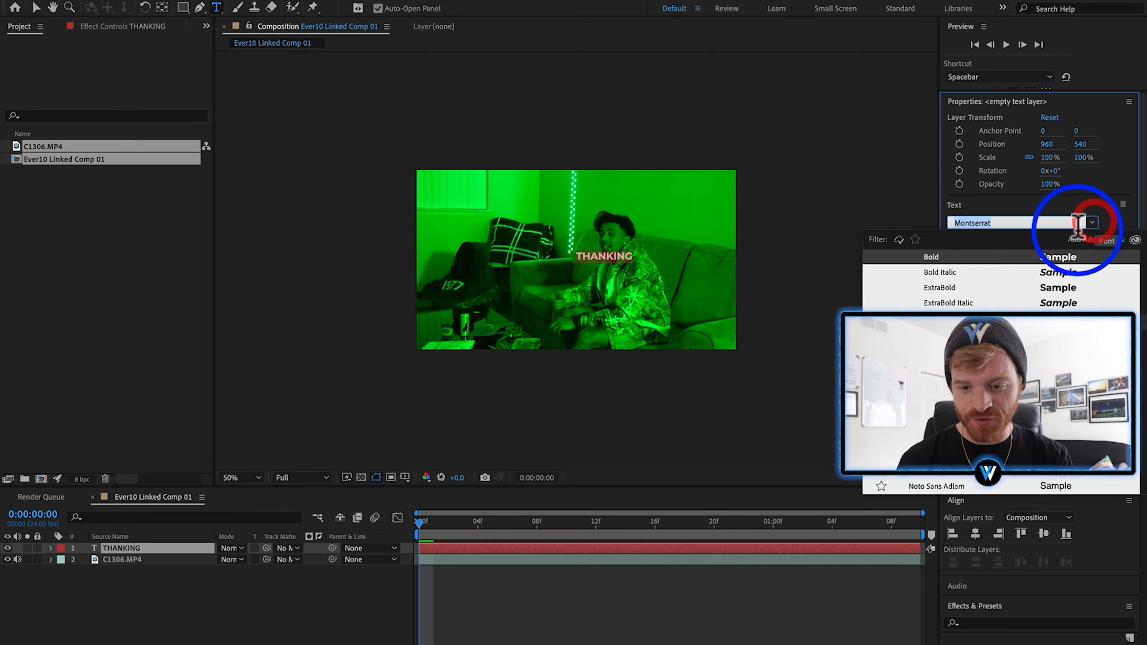
type("Pirulen")
key("Return")
left_click(1091, 241)
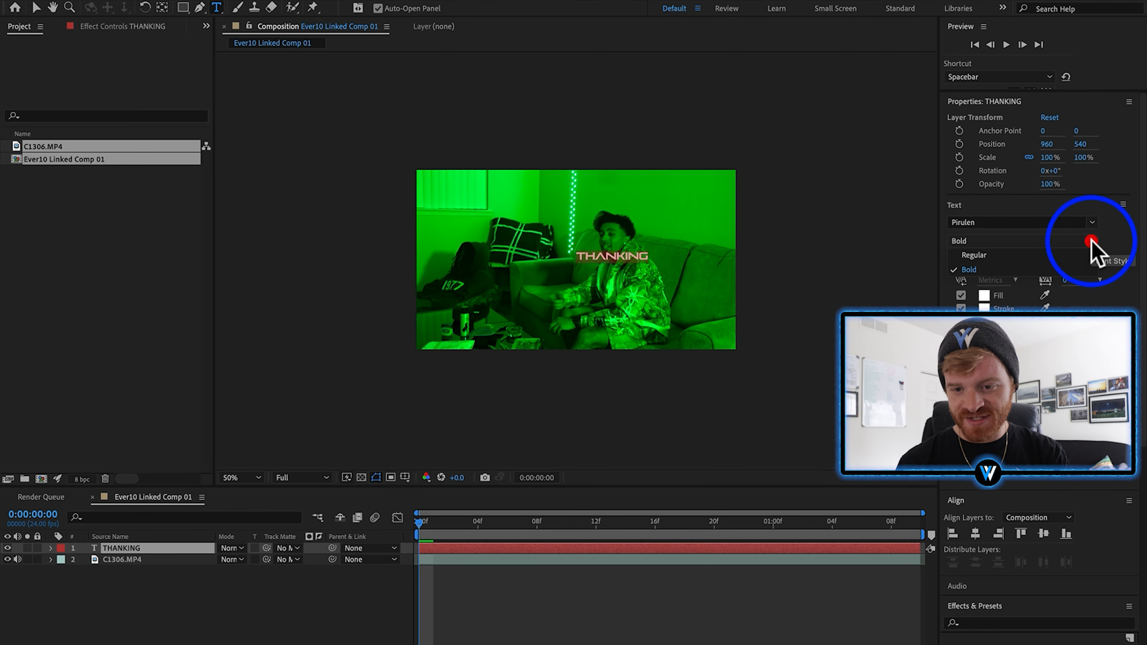
Move THANKING to the upper-left area of the video frame over the window and enlarge it.
key("v")
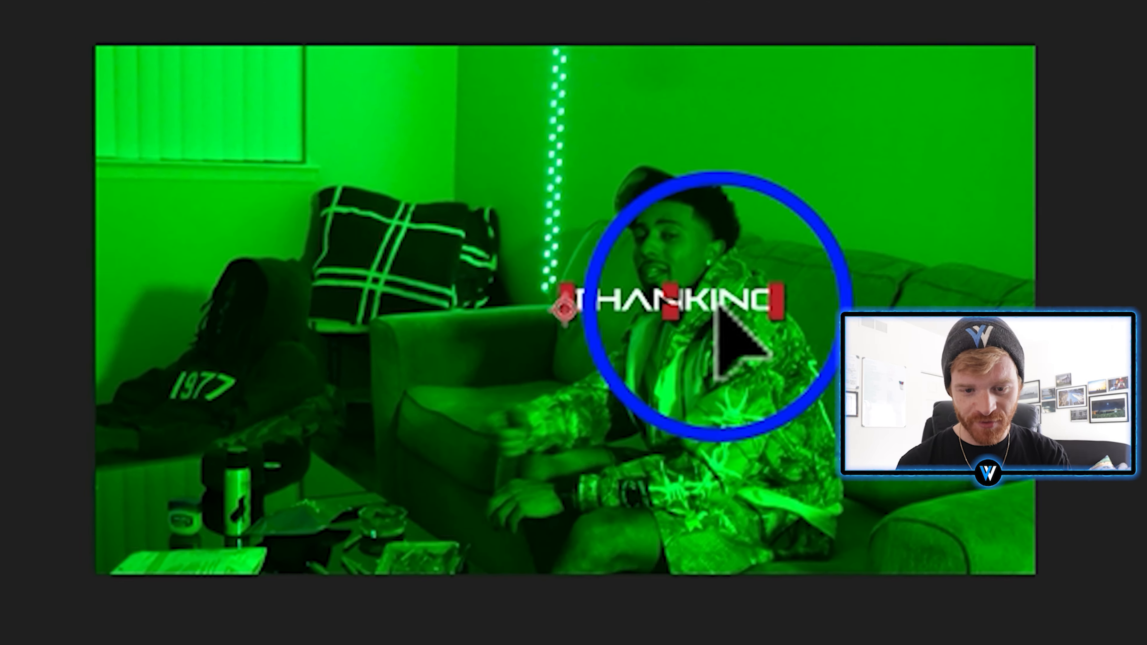
left_click_drag(627, 257, 492, 197)
left_click_drag(289, 111, 266, 103)
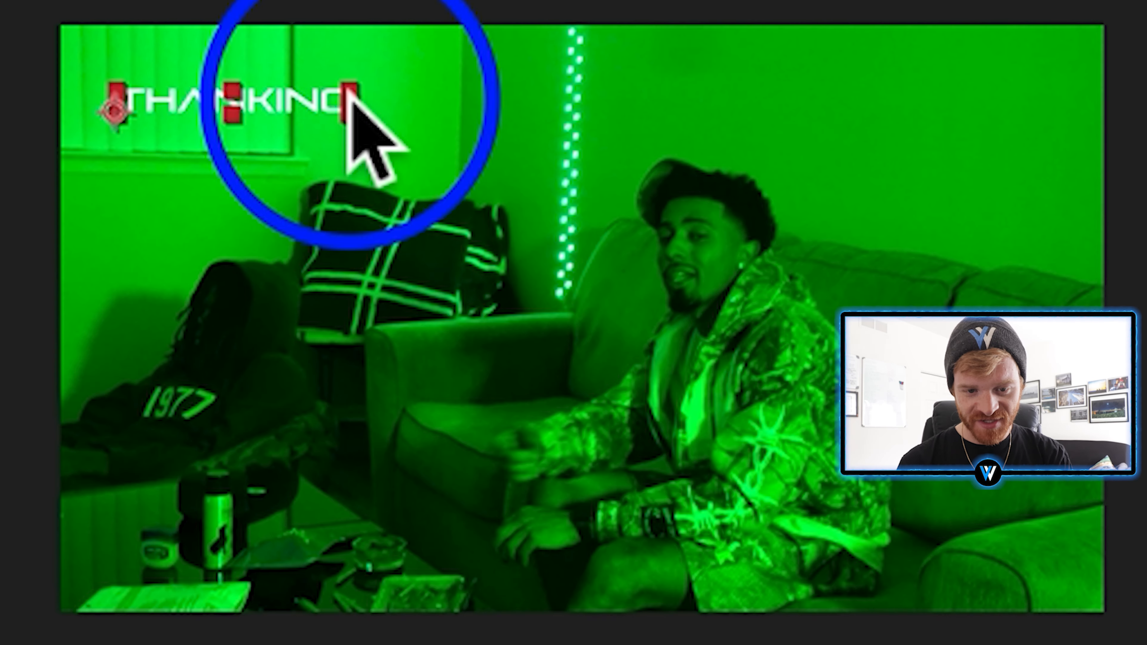
left_click_drag(348, 93, 433, 91)
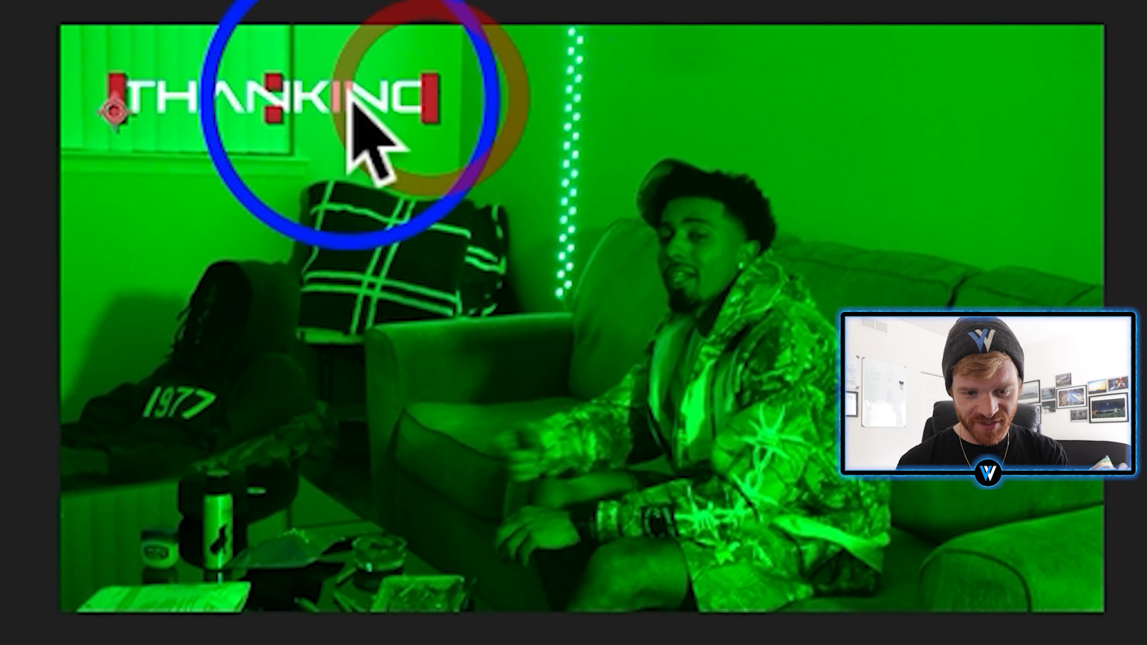
Duplicate the title beneath THANKING into separate GOD, YOU, NOT and DEAD layers, and enlarge DEAD as the bottom word.
left_click_drag(337, 102, 343, 167)
type("GOD")
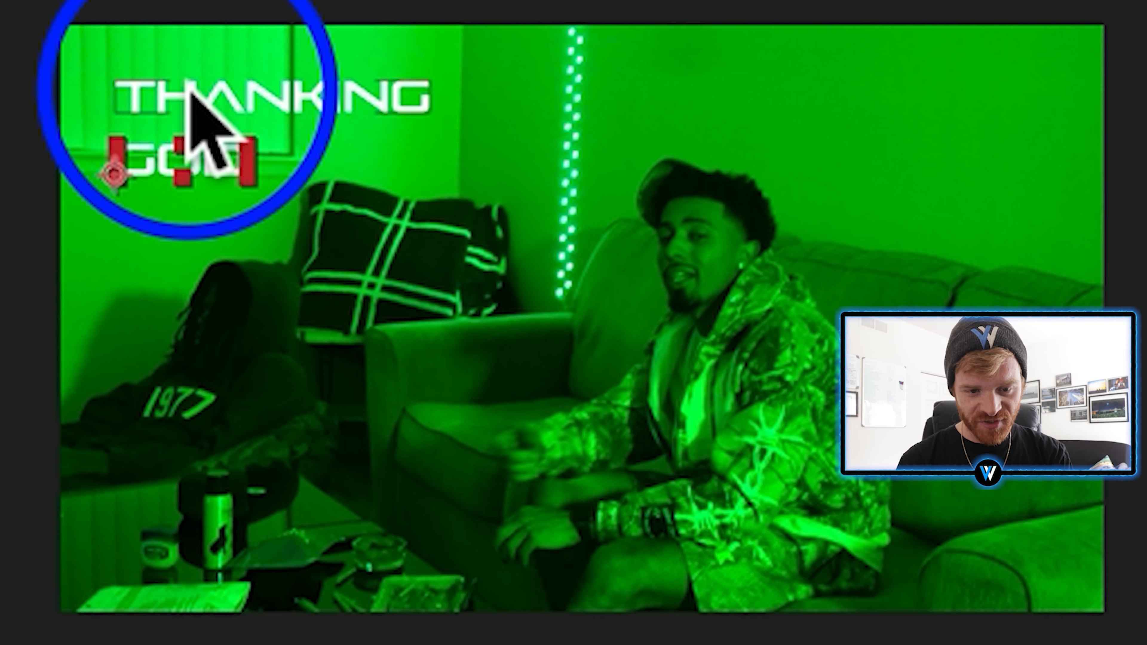
type(" YOU")
key("Return")
type("NOT")
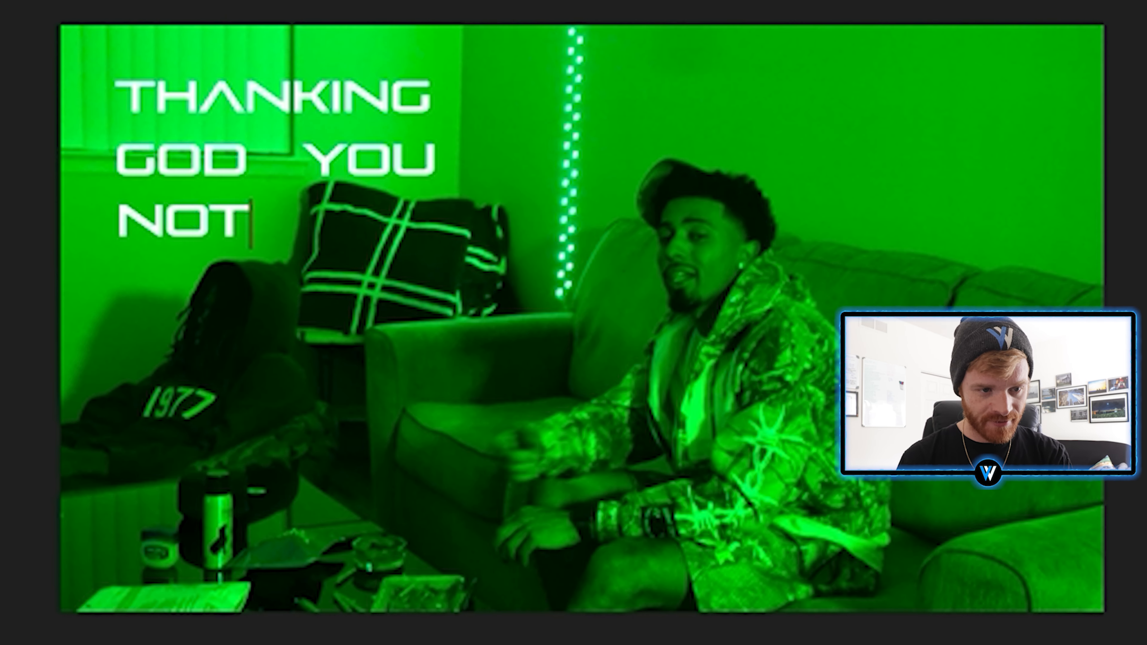
left_click(301, 221)
type("DEAD")
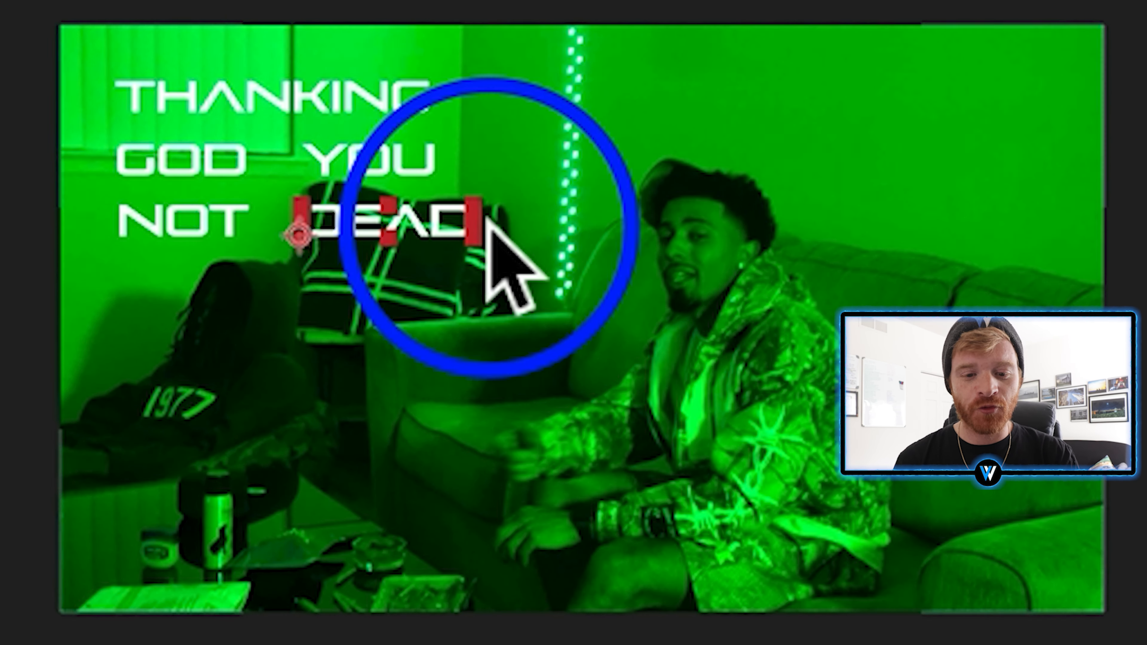
left_click_drag(449, 240, 594, 373)
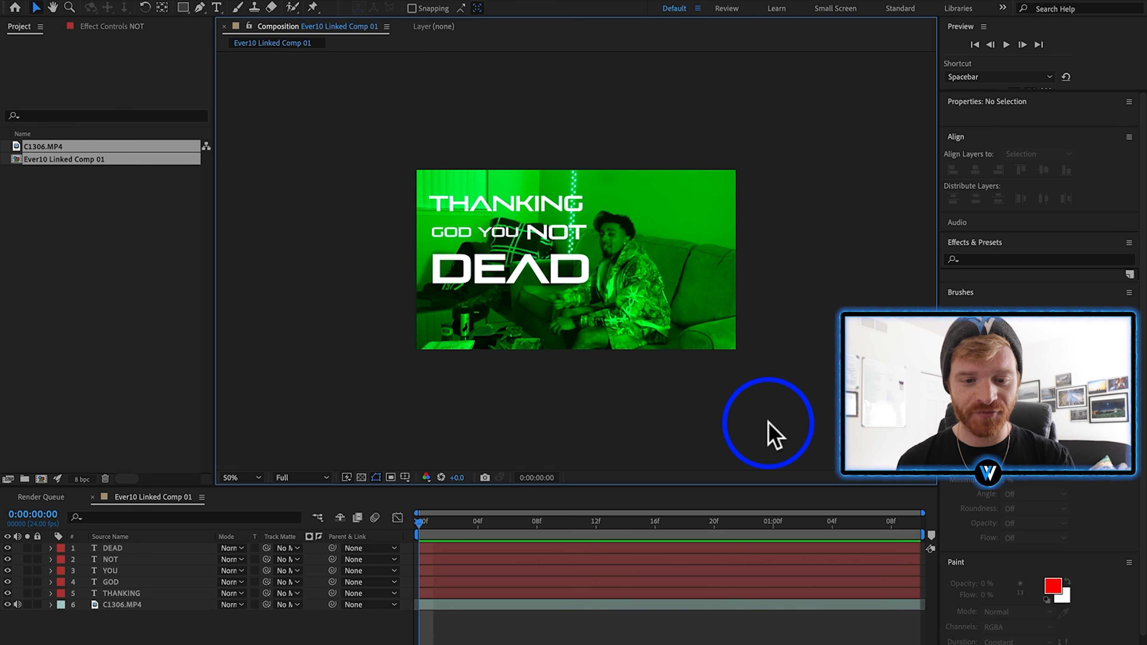
Trim the word layers' starts so GOD begins at frame 10, YOU at 15, NOT at 19 and DEAD at about one second, and preview.
left_click(422, 583)
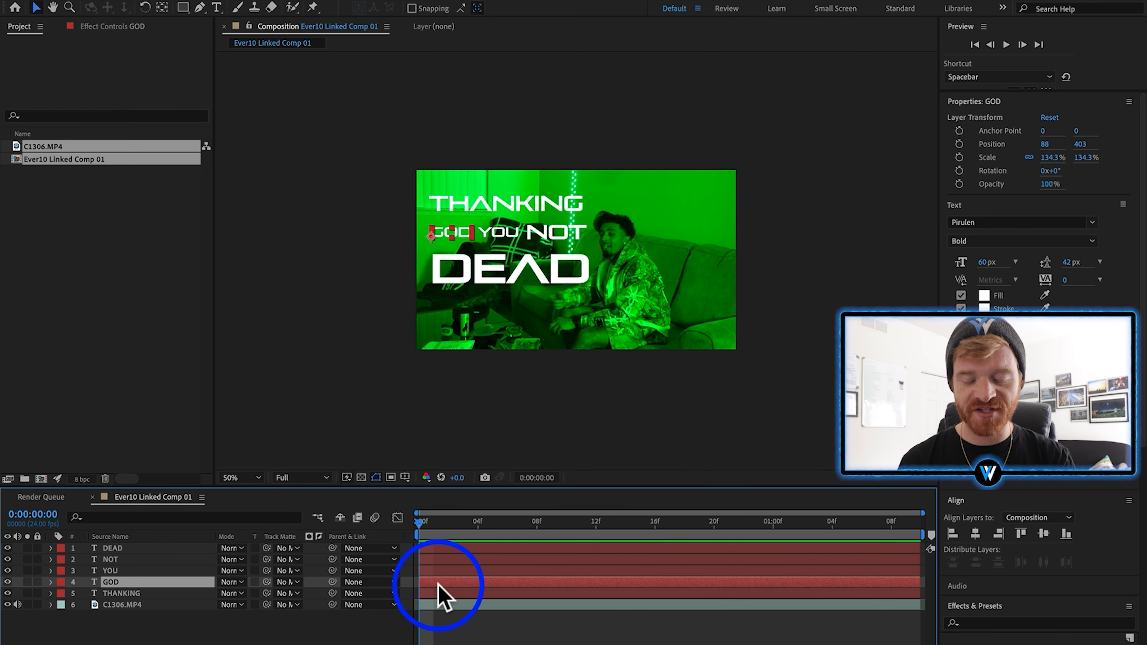
left_click_drag(429, 583, 639, 571)
left_click_drag(420, 559, 758, 548)
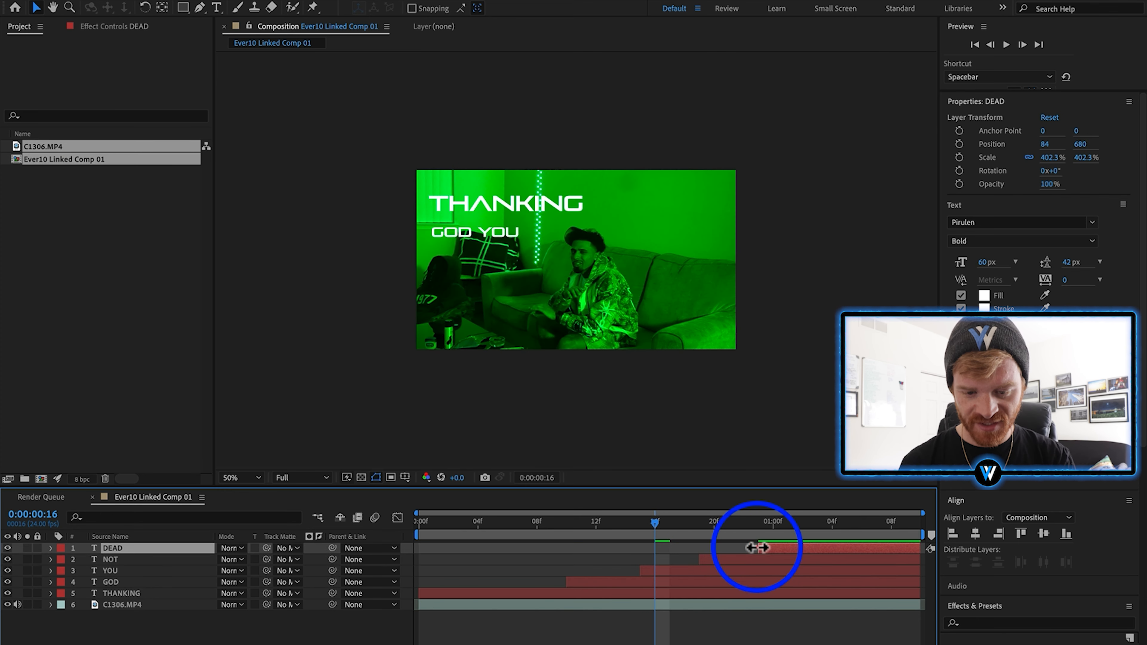
key("space")
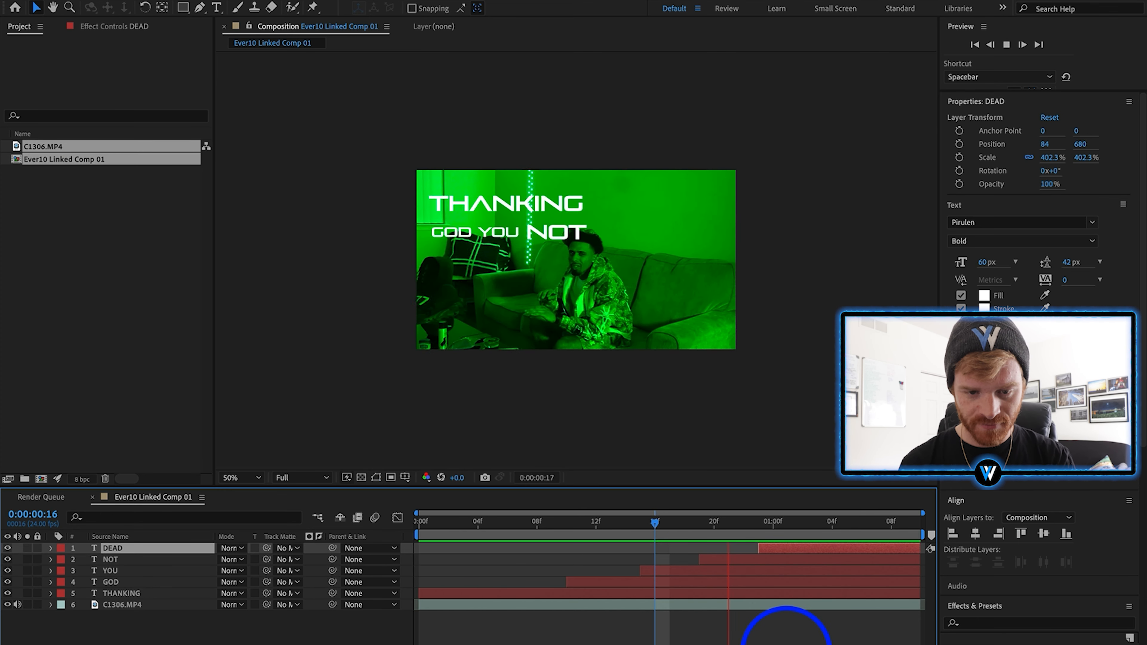
Animate THANKING's position from above the frame (72, -16) at frame 0 to 72, 248 at frame 5.
left_click(470, 593)
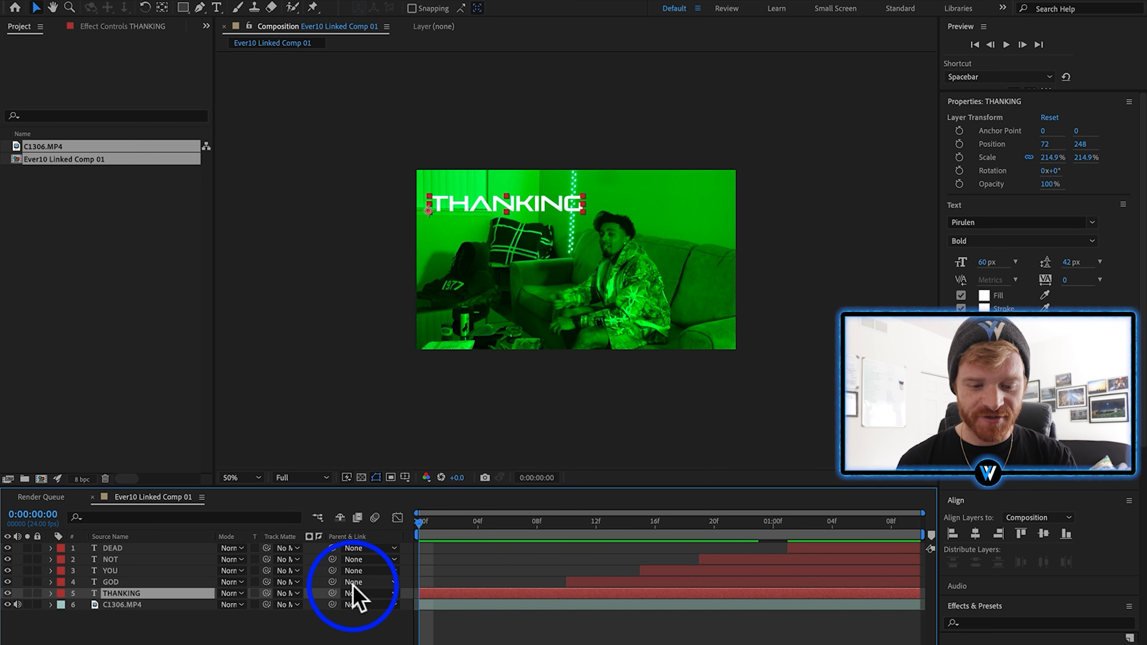
key("p")
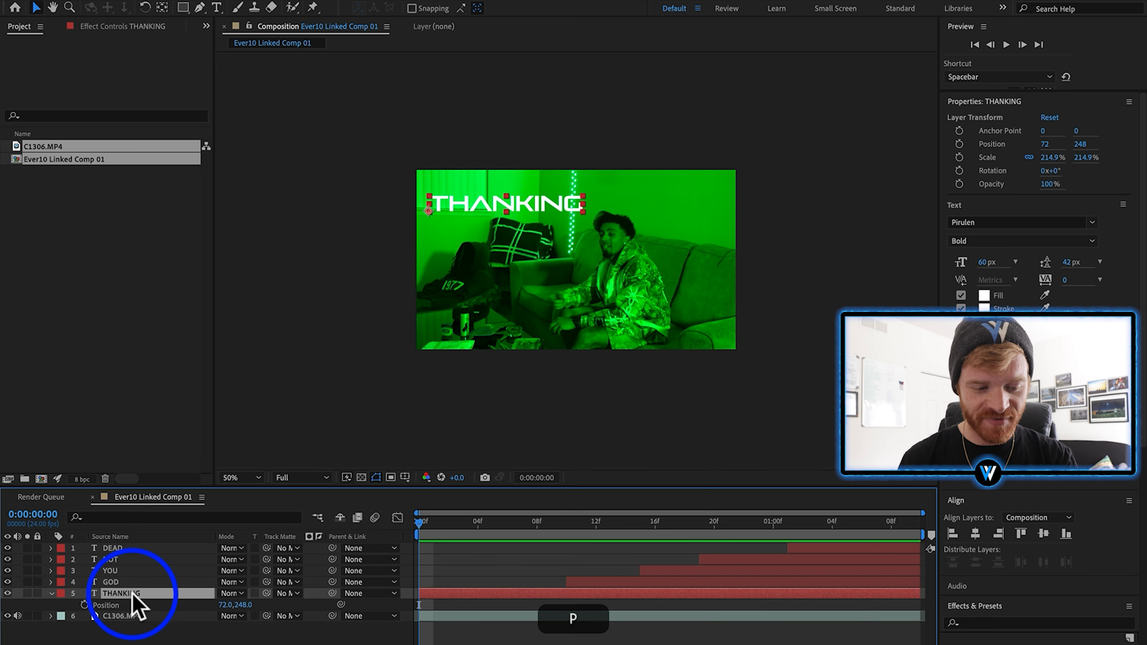
left_click(84, 604)
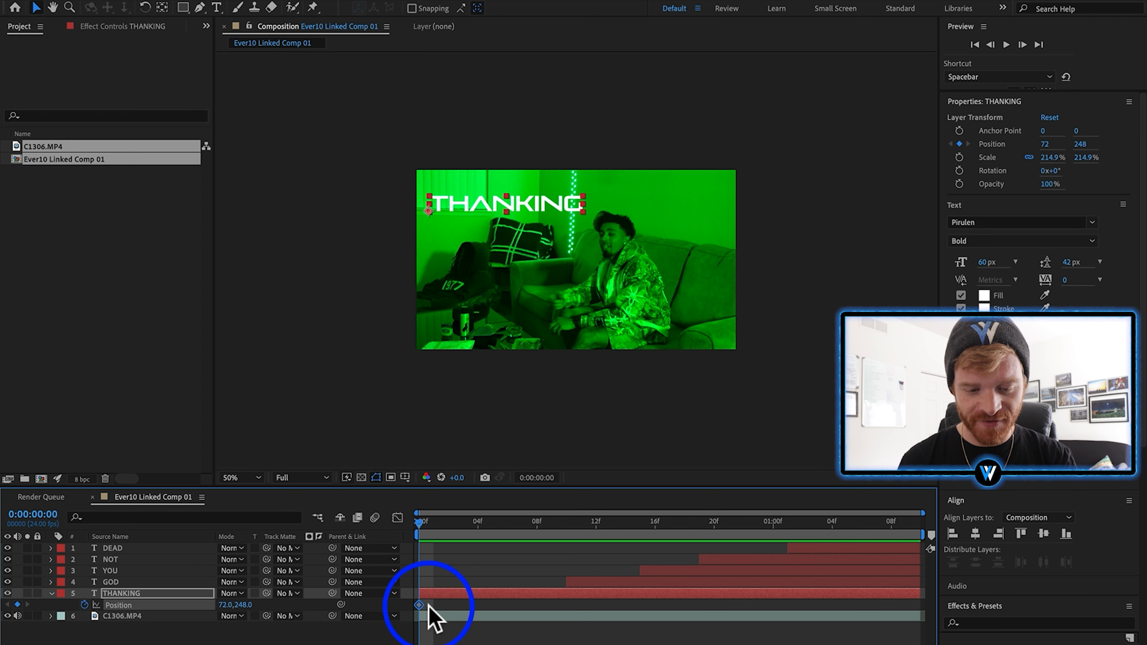
left_click_drag(429, 607, 483, 605)
left_click_drag(541, 202, 547, 164)
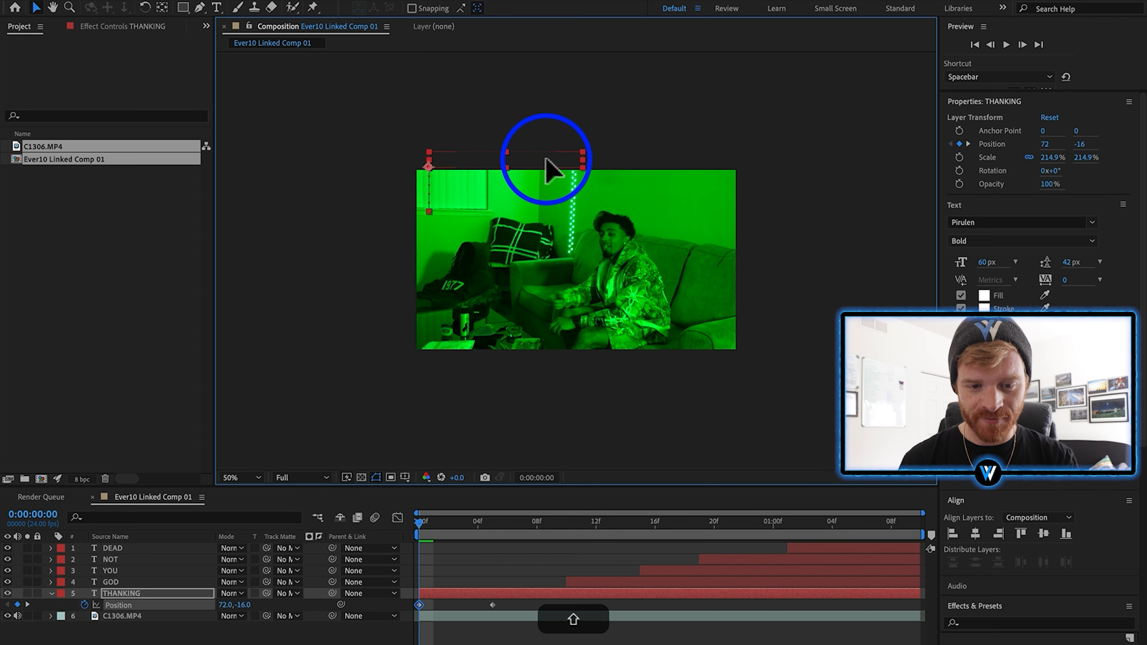
Apply Easy Ease In to THANKING's ending position keyframe and enable motion blur for the layer and composition.
right_click(492, 605)
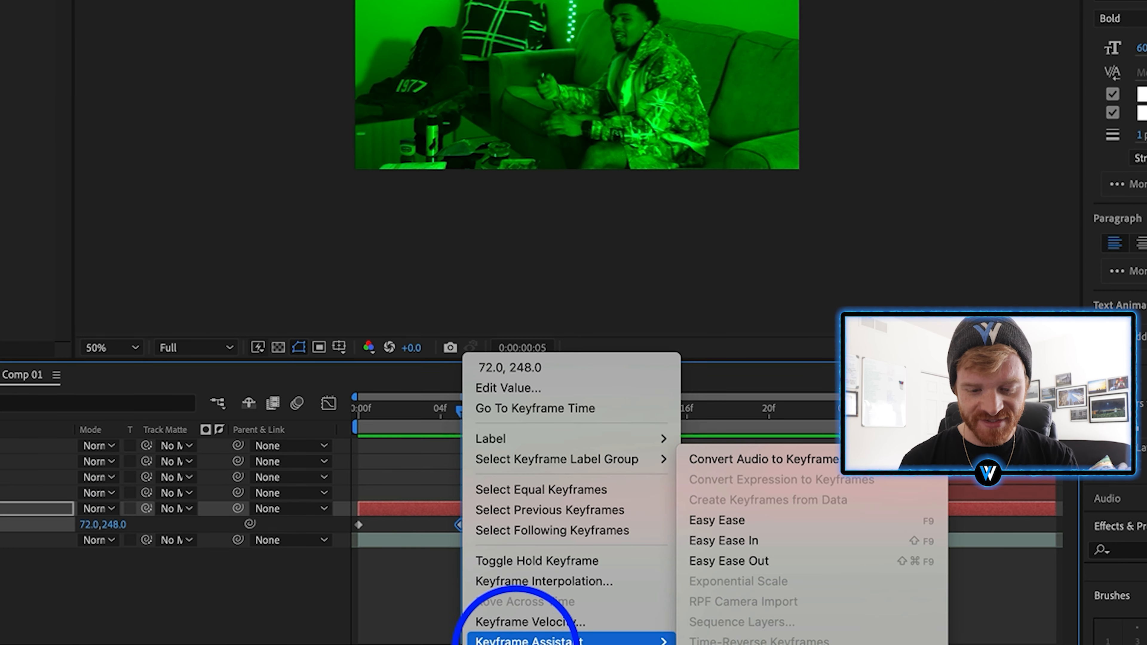
left_click(731, 540)
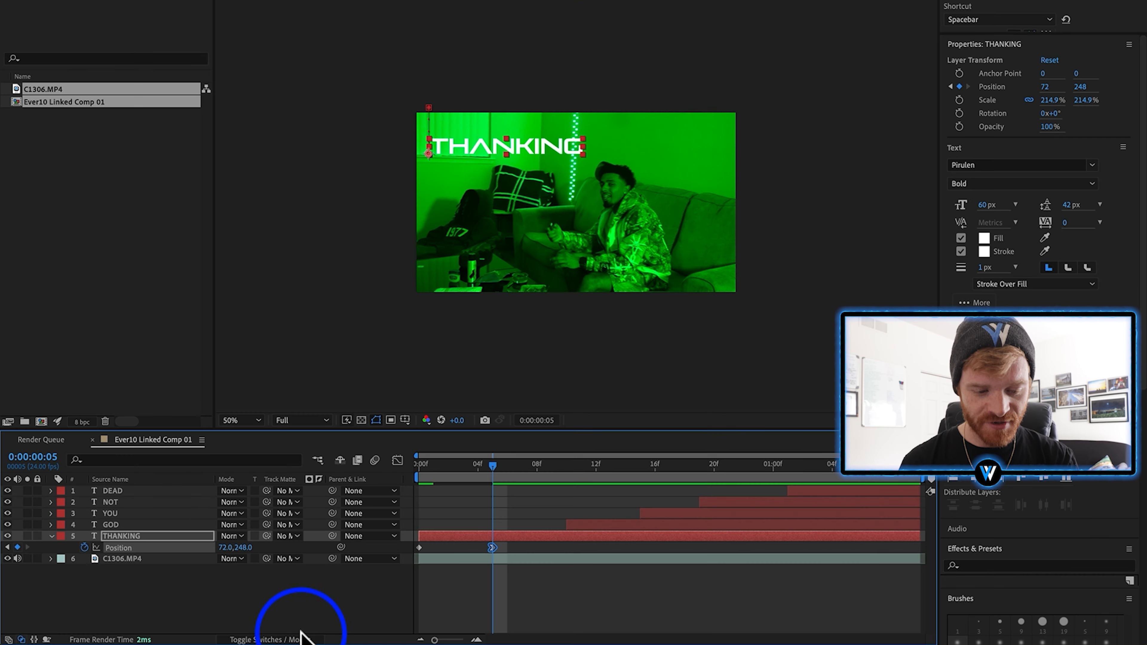
left_click(272, 536)
left_click(356, 460)
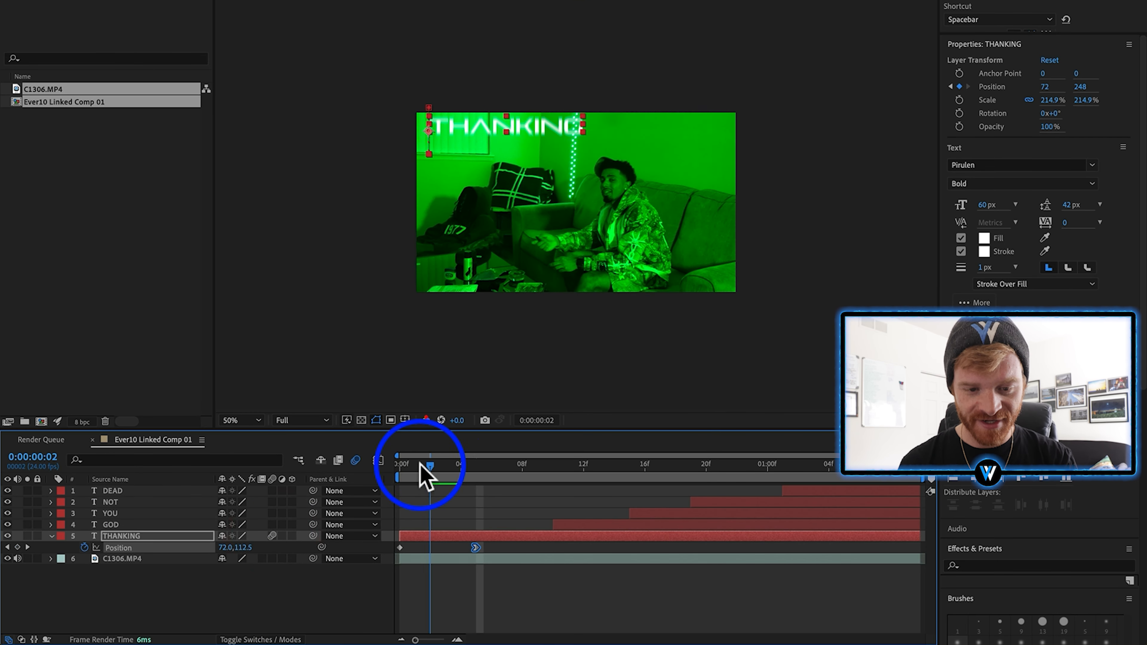
Center the anchor point of the GOD text layer within the word.
left_click_drag(423, 474, 581, 530)
left_click(573, 524)
key("s")
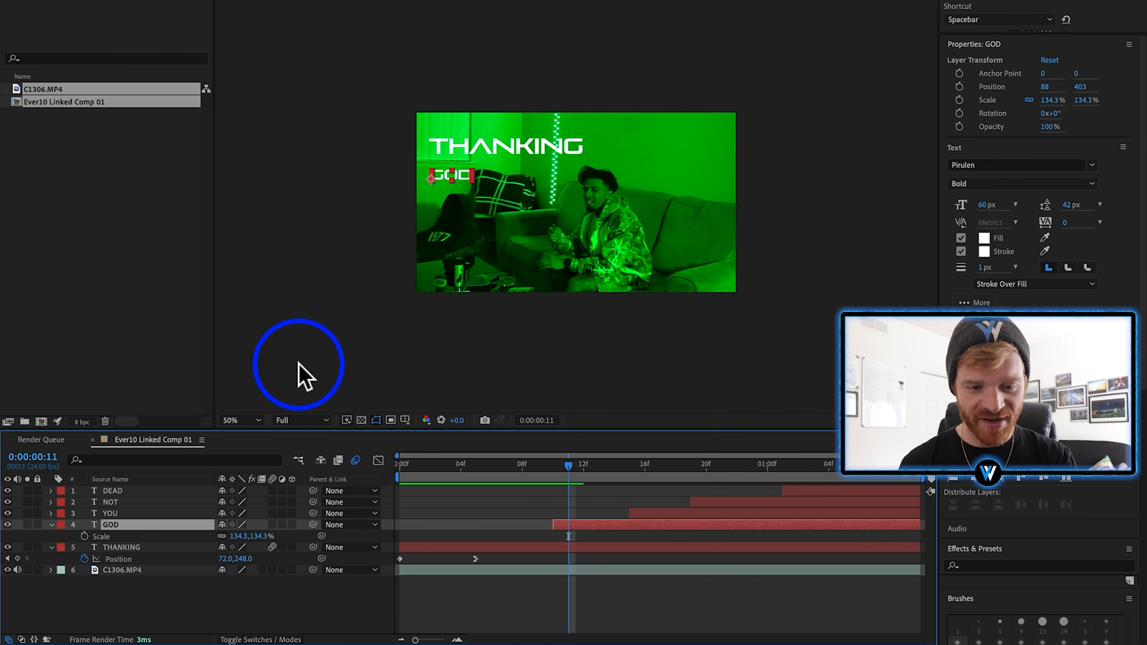
scroll(431, 180, "up", 6)
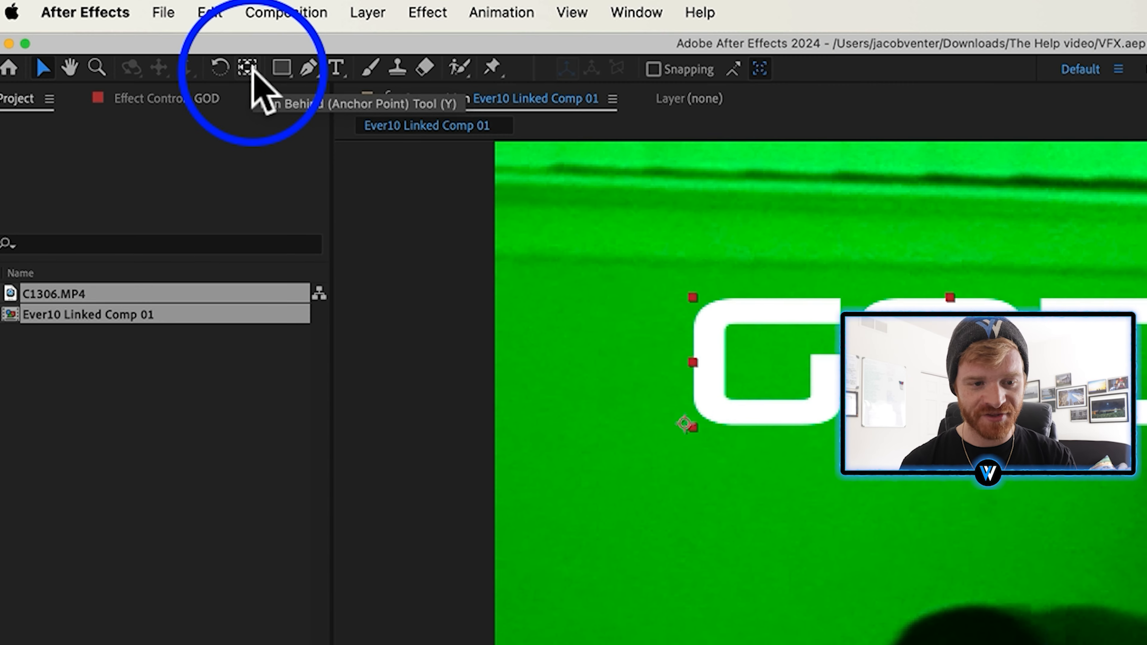
double_click(162, 43)
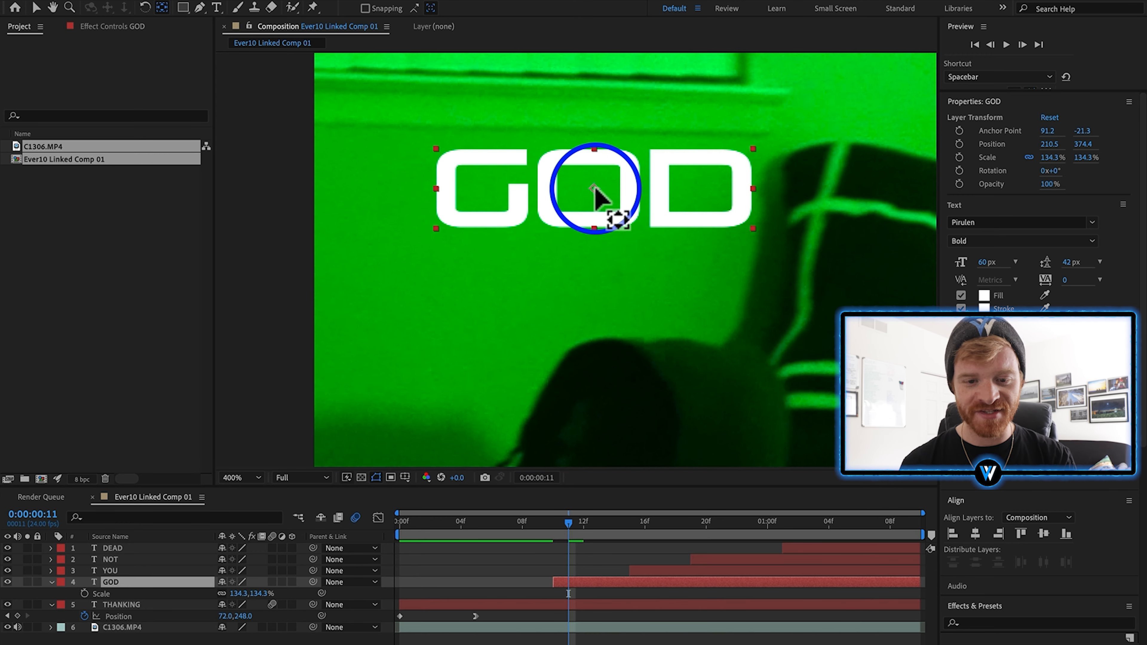
scroll(346, 174, "down", 4)
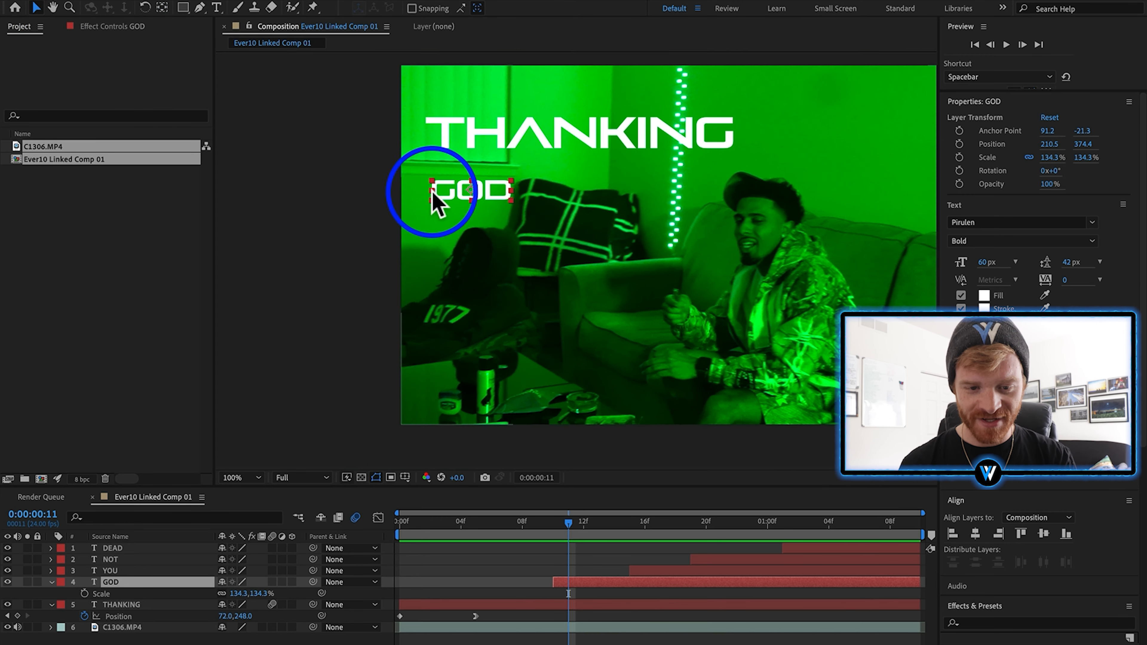
Animate GOD's scale from 0% at frame 10 to 134.3% at frame 14.
left_click(557, 525)
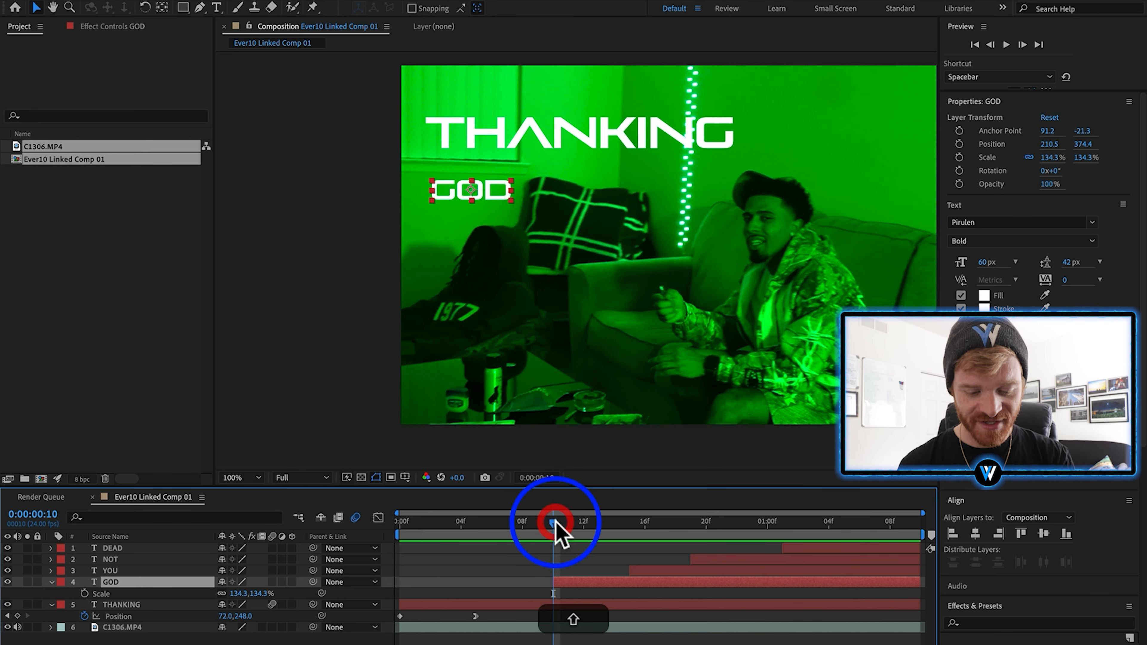
key("s")
left_click(84, 593)
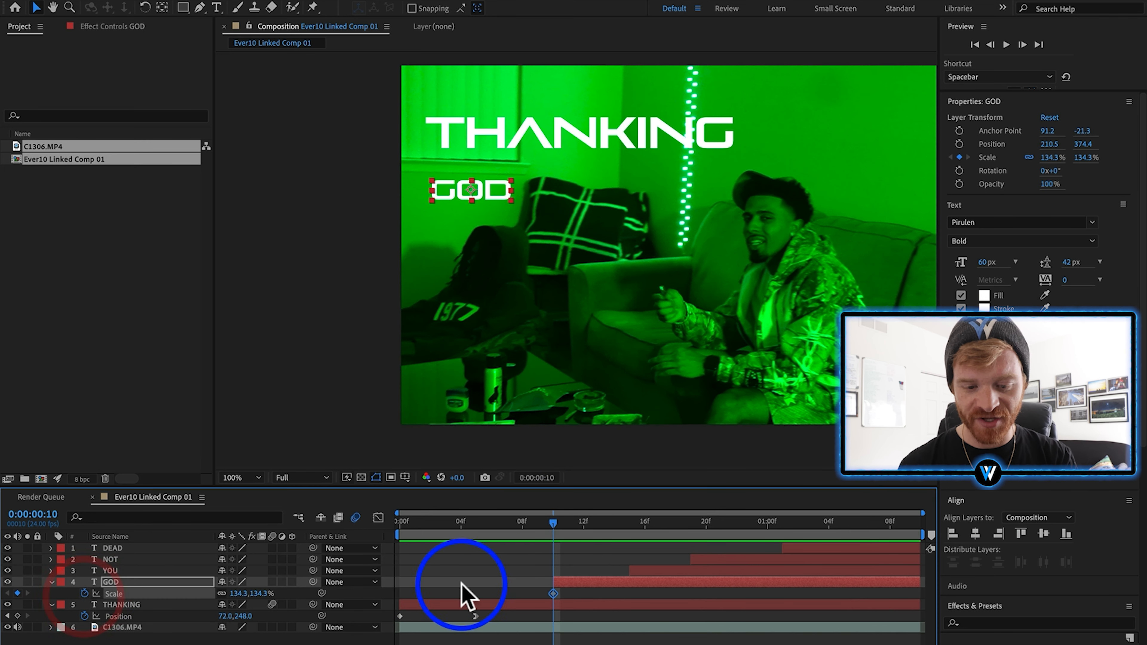
left_click_drag(554, 592, 613, 593)
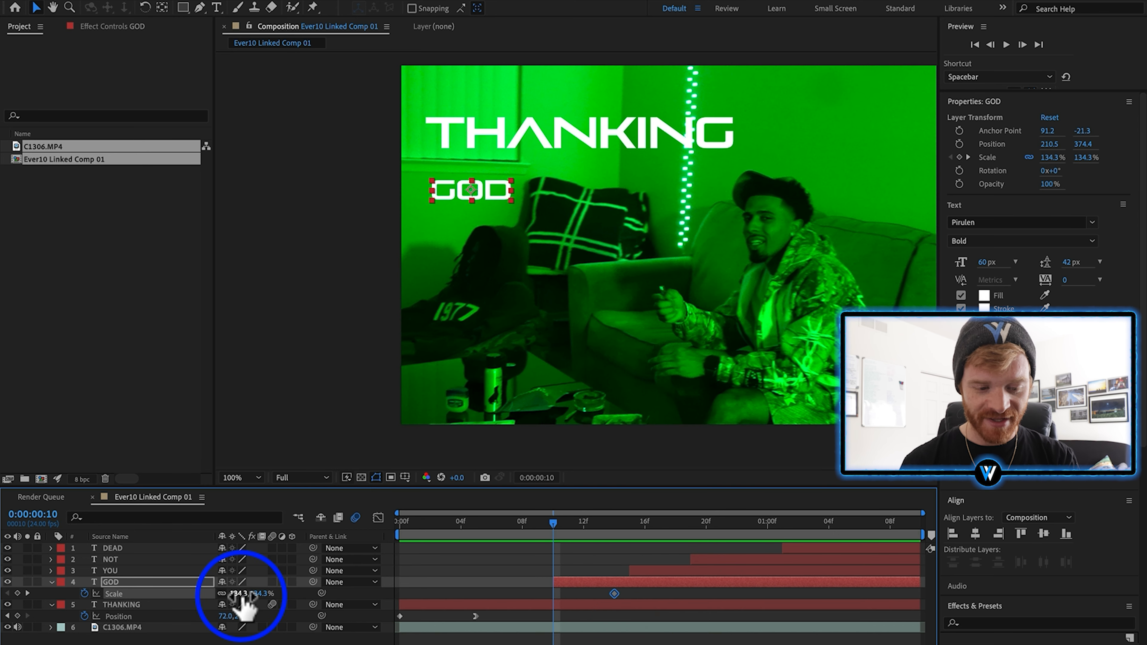
key("Return")
left_click(318, 587)
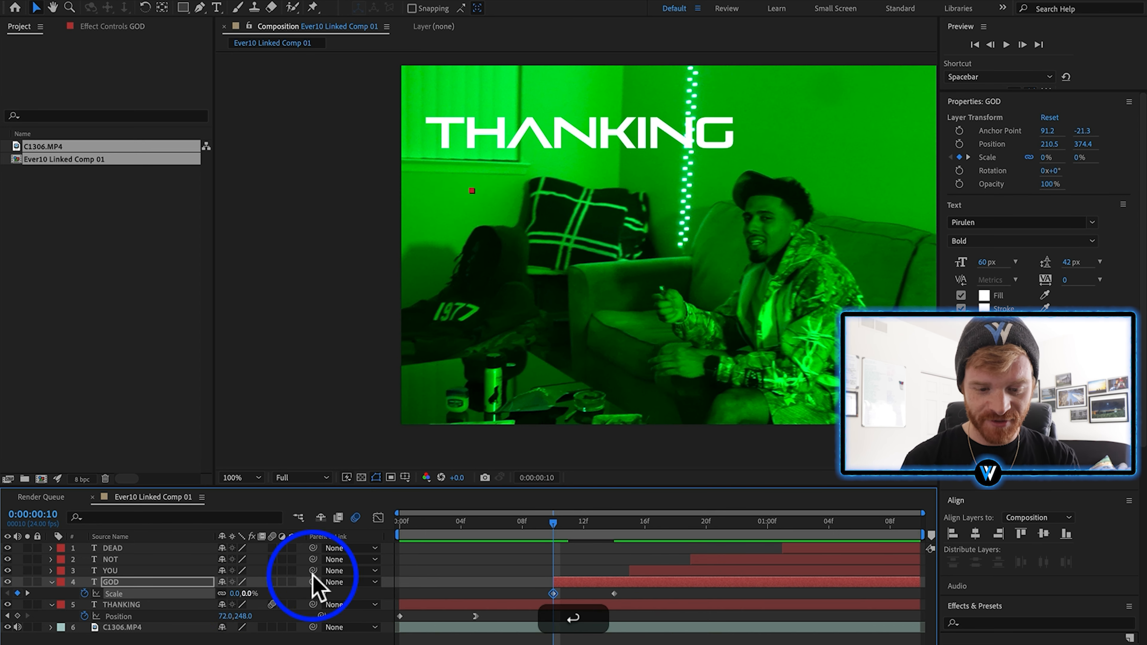
Apply Easy Ease In to GOD's ending scale keyframe and enable motion blur for the GOD layer.
left_click_drag(567, 526, 623, 526)
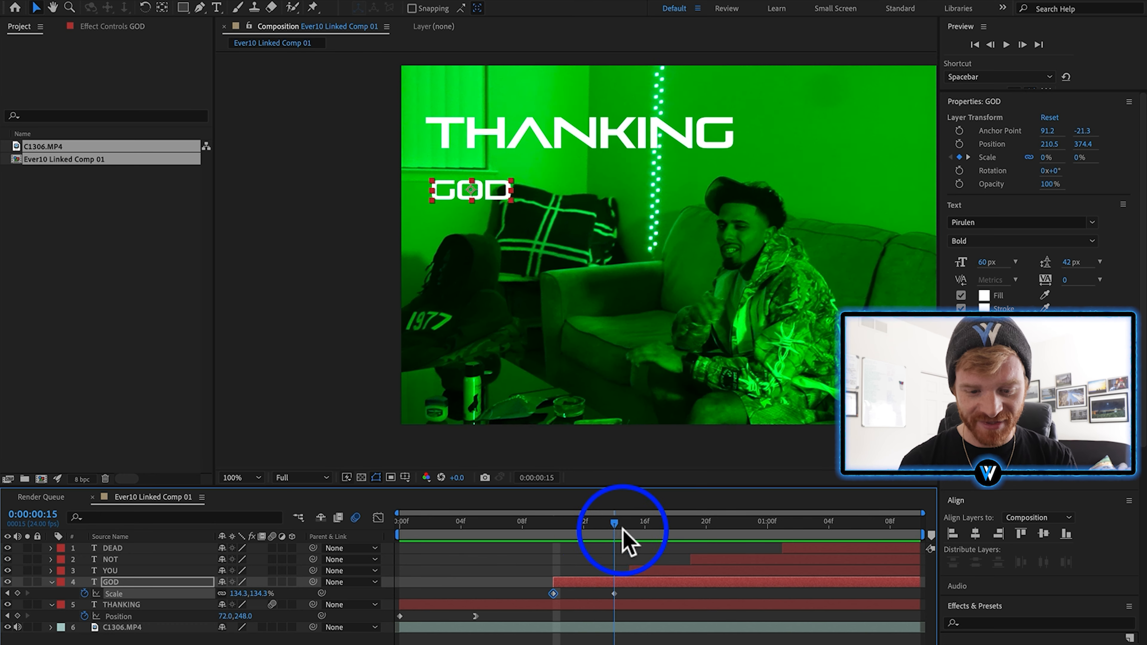
left_click(589, 422)
right_click(613, 593)
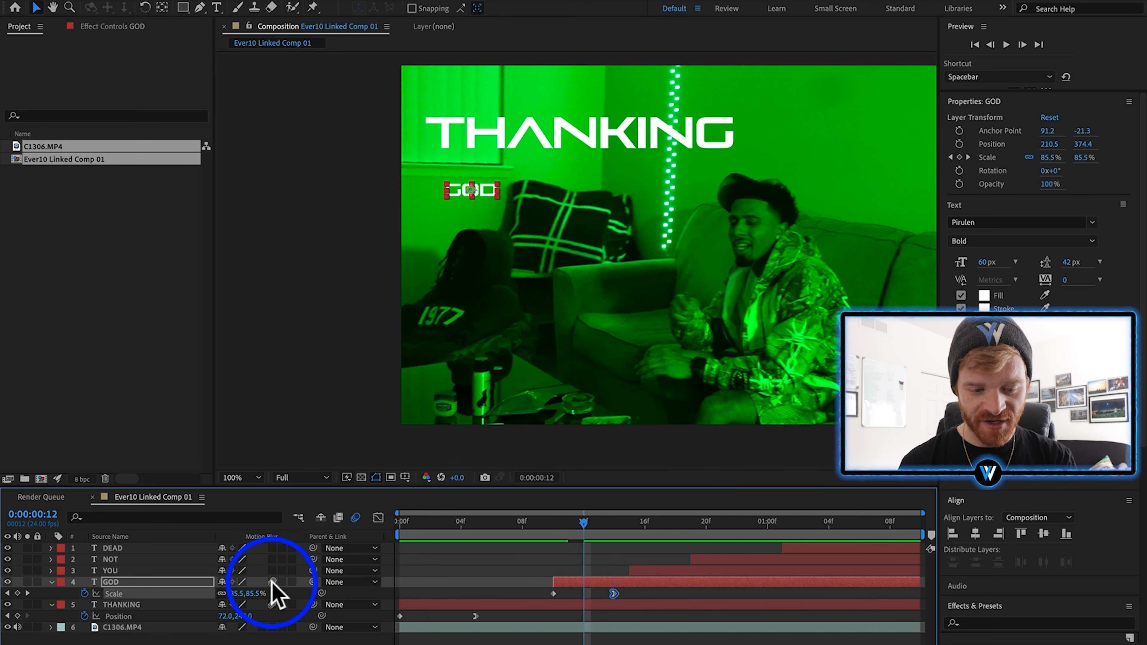
left_click(272, 583)
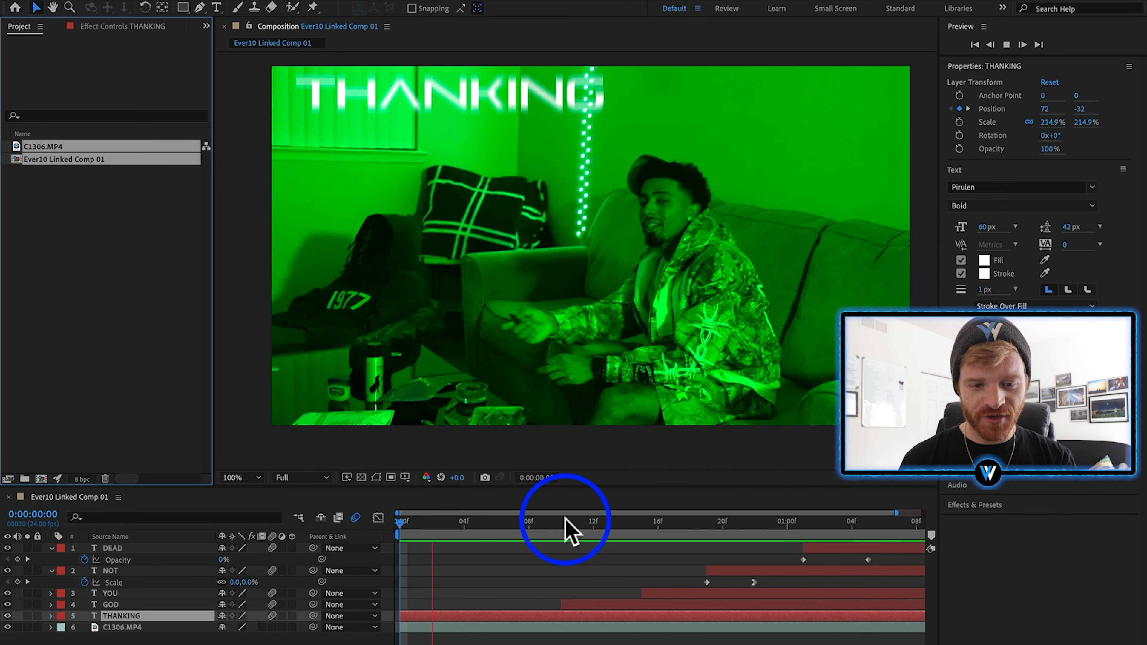
Hide the C1306.MP4 footage layer and apply the Wiggle - position preset to the THANKING text layer.
key("space")
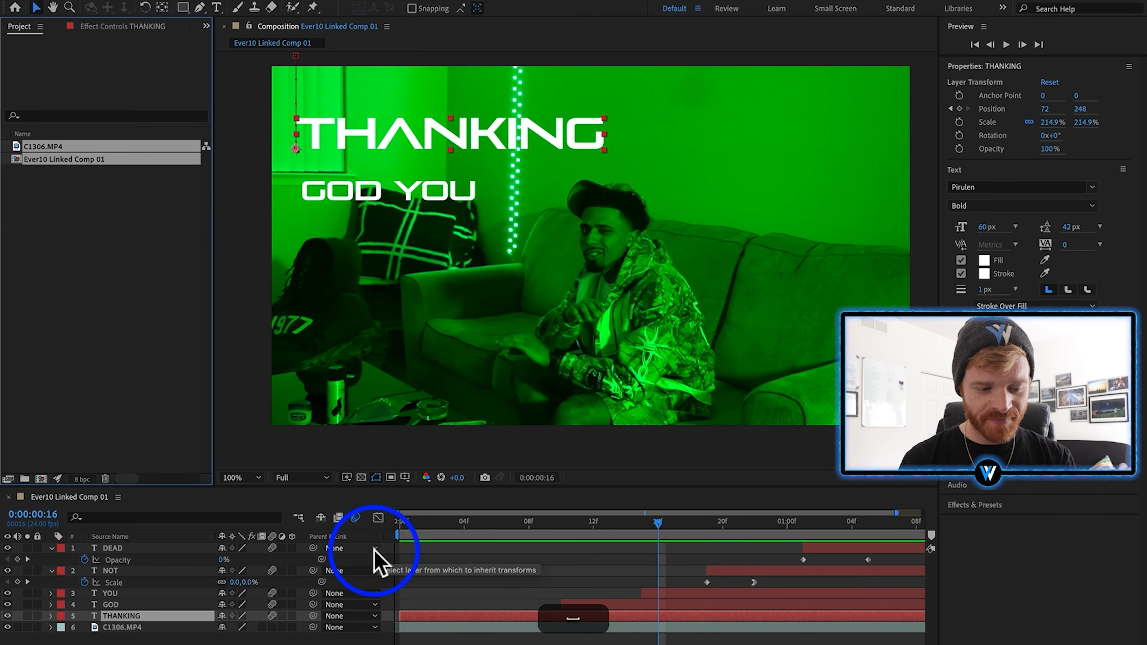
left_click(7, 626)
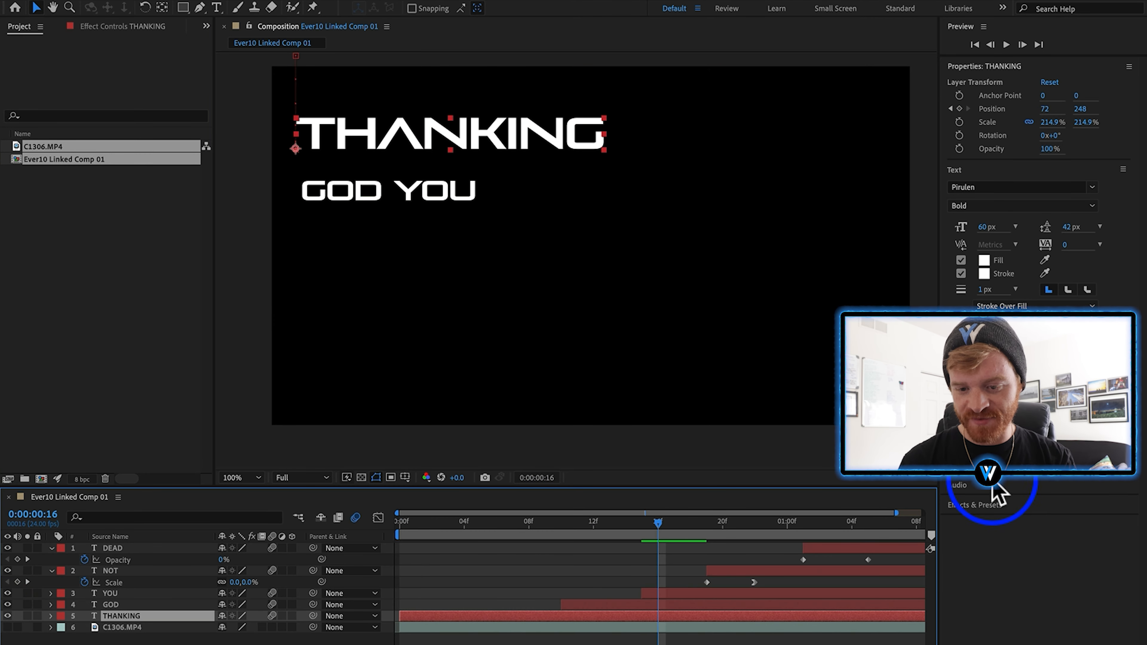
left_click(971, 509)
type("wiggle")
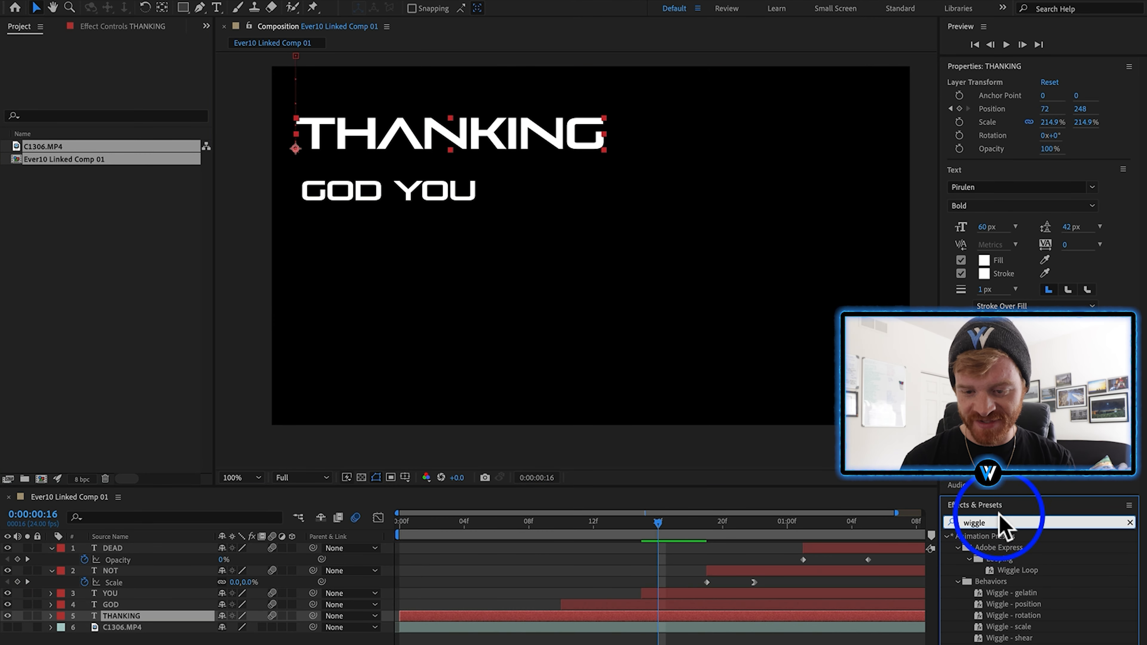
left_click(1005, 604)
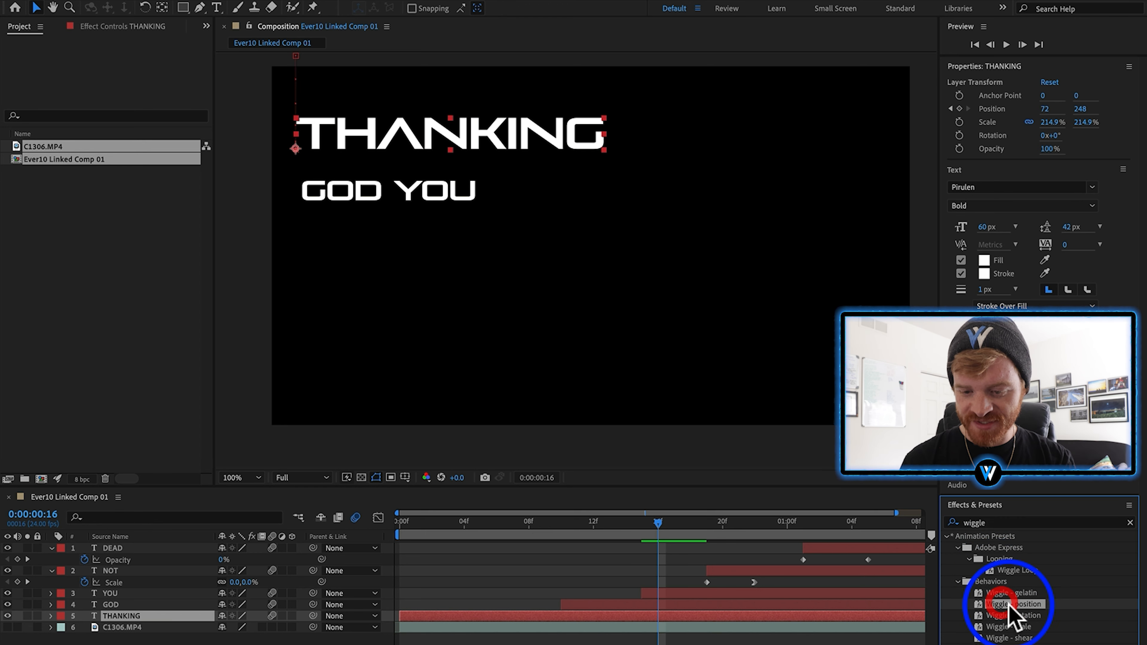
left_click_drag(1031, 607, 486, 615)
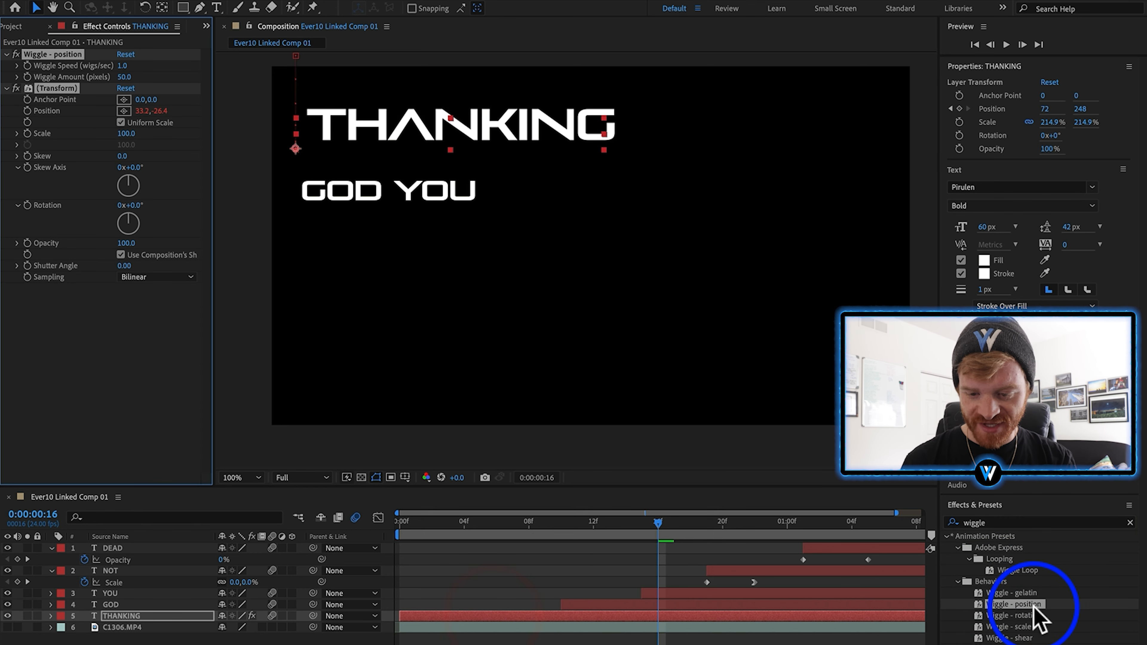
Apply the Wiggle - position preset to the GOD, YOU, NOT and DEAD text layers and preview the motion.
left_click_drag(1031, 605, 697, 608)
left_click_drag(994, 605, 678, 563)
key("space")
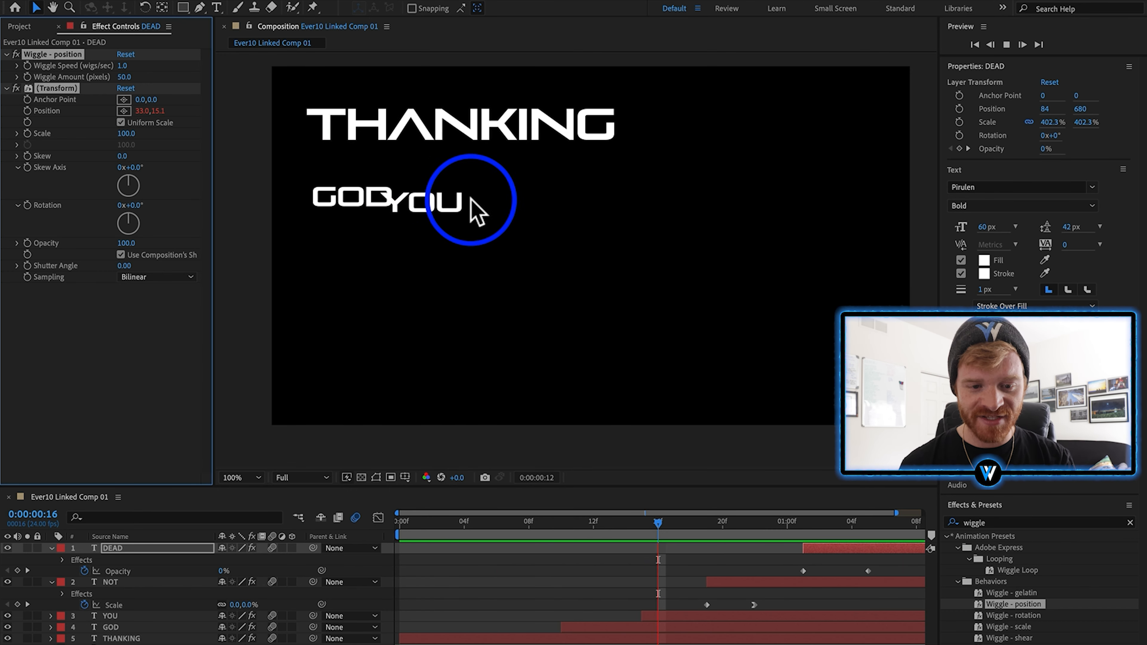
key("space")
Lower the Wiggle Amount on the GOD, YOU and NOT layers, using 12 pixels for NOT.
left_click(130, 584)
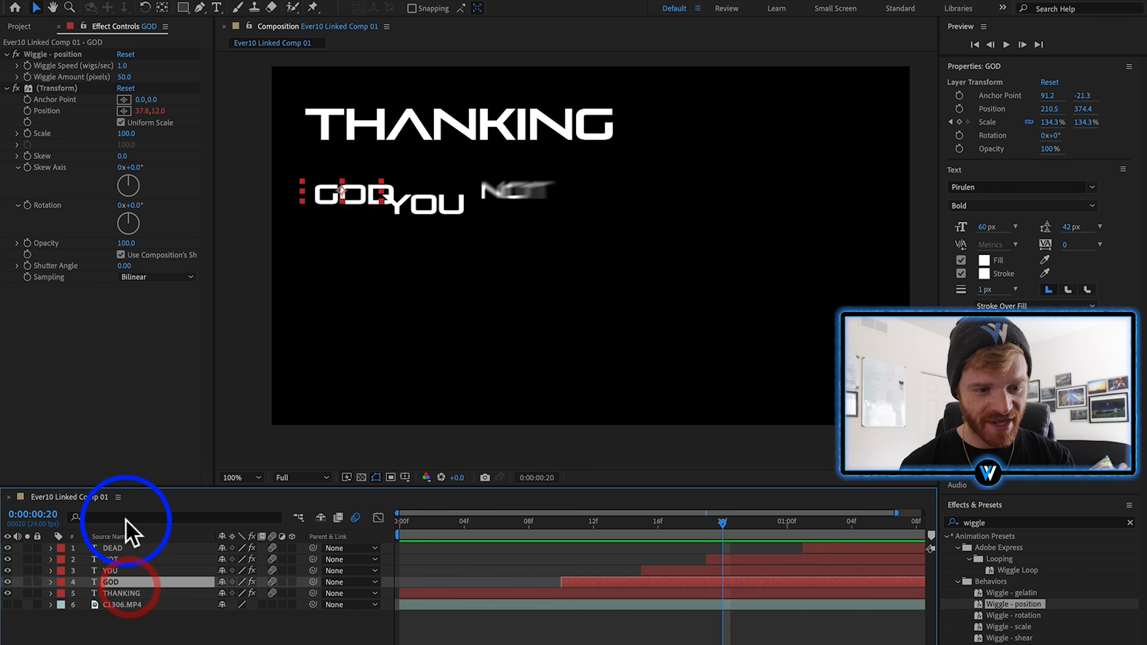
left_click(123, 77)
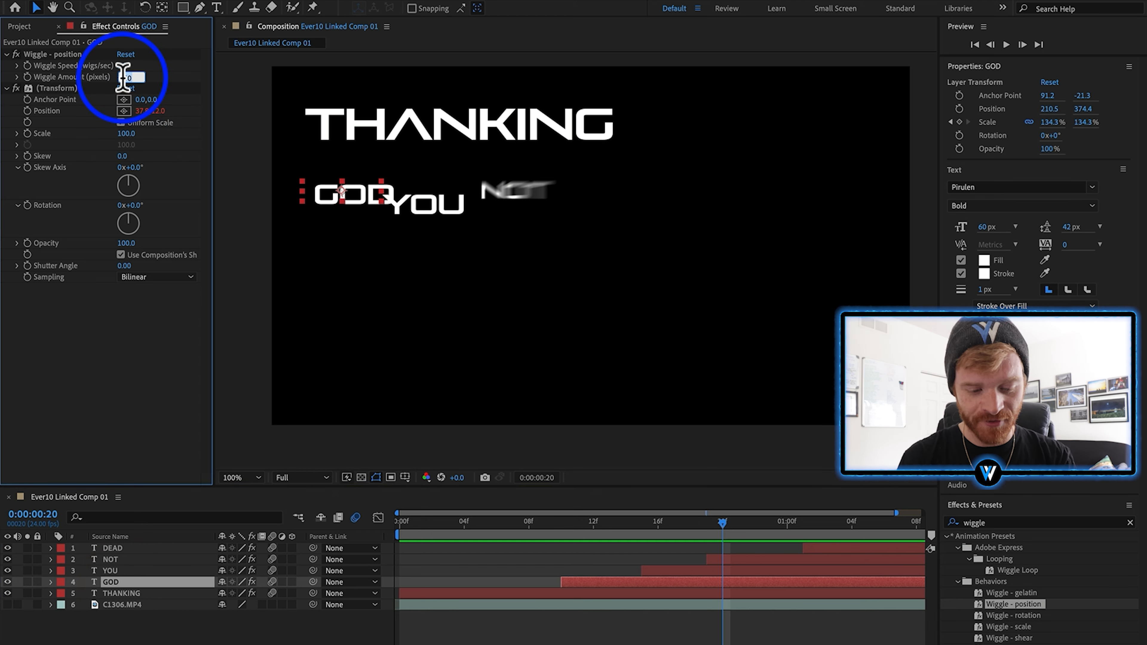
key("Return")
left_click(135, 571)
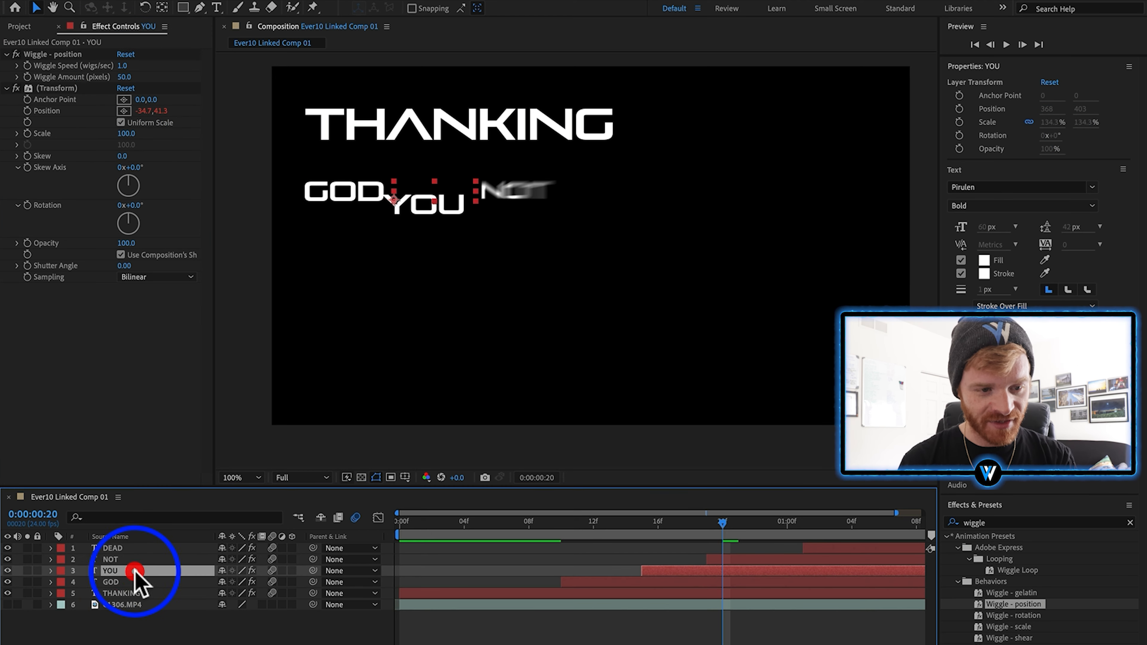
left_click(129, 78)
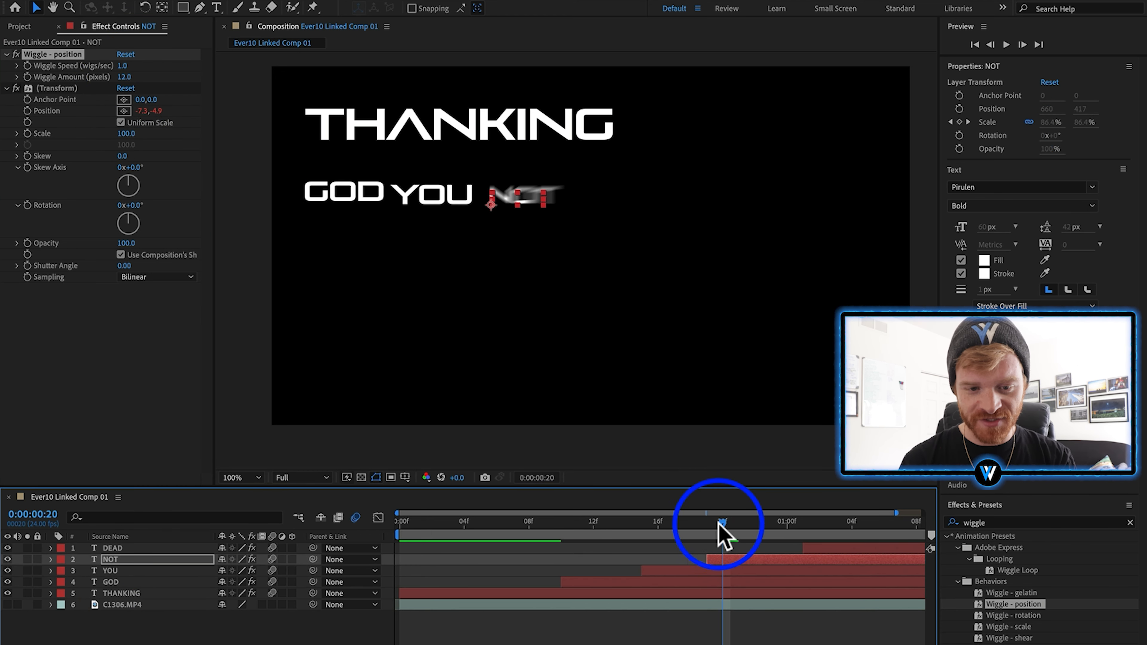
left_click_drag(719, 525, 784, 526)
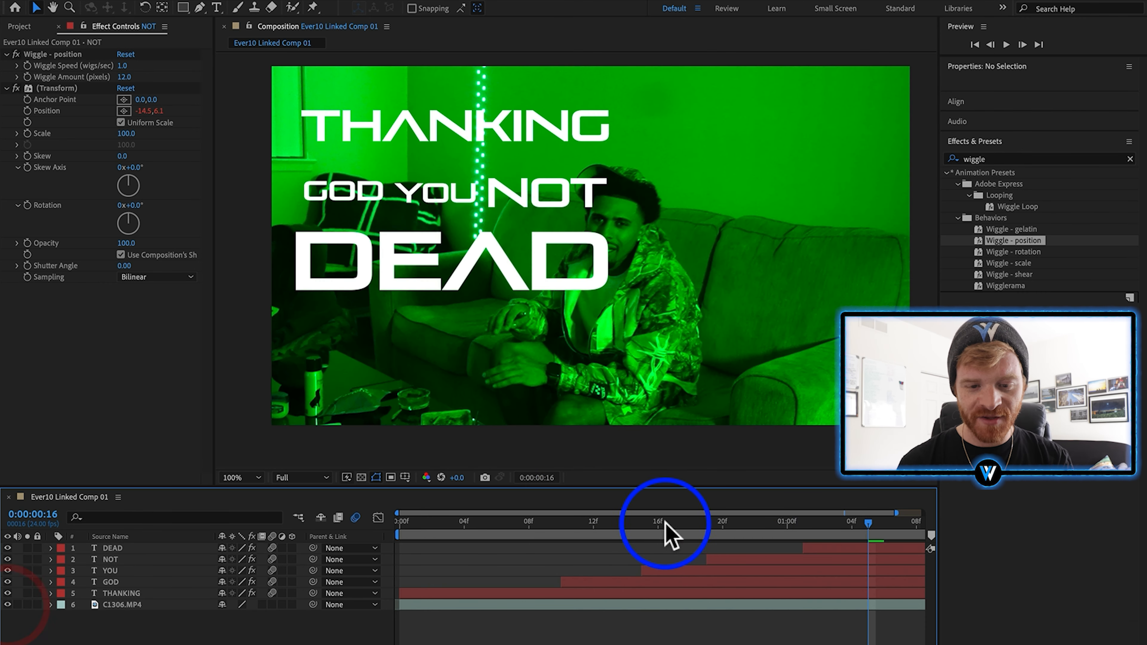
Return to frame 0 and add a new null object to the composition.
left_click_drag(666, 524, 373, 547)
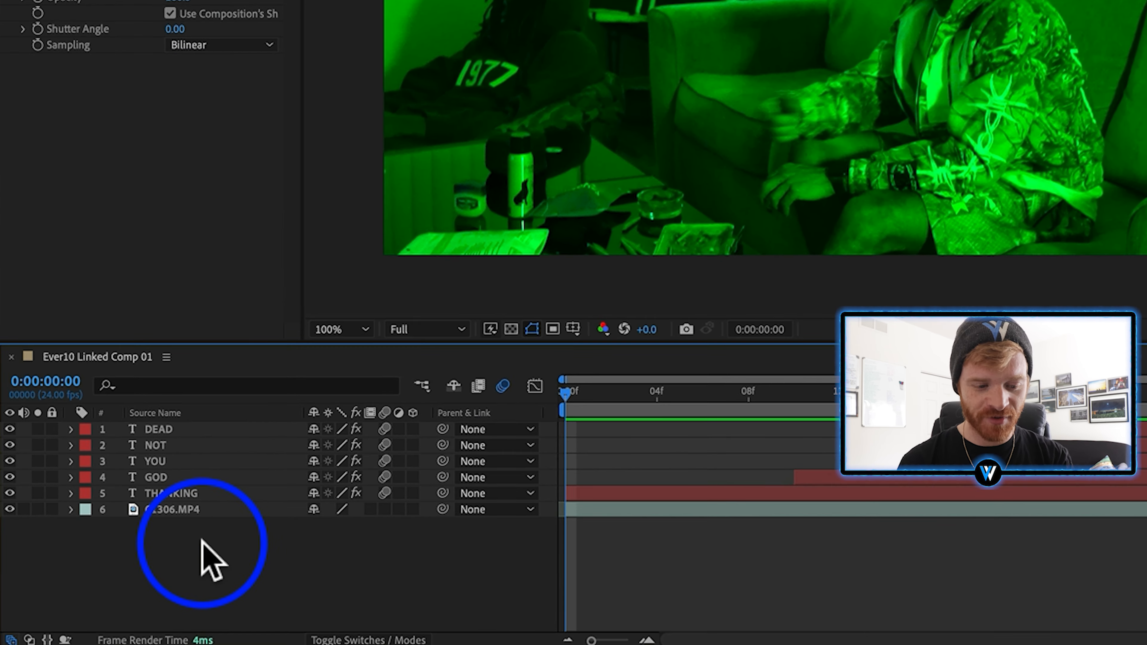
right_click(143, 629)
mouse_move(180, 527)
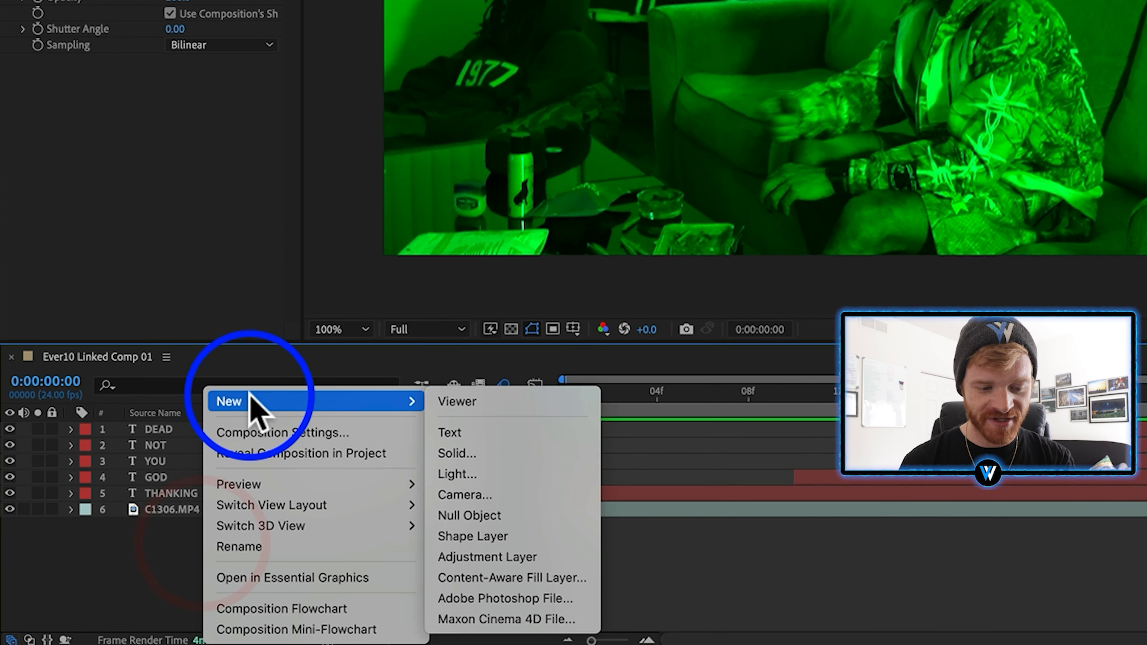
left_click(508, 519)
Apply the Mocha AE effect to the C1306.MP4 footage layer and launch Mocha from it.
left_click(192, 528)
left_click(1095, 233)
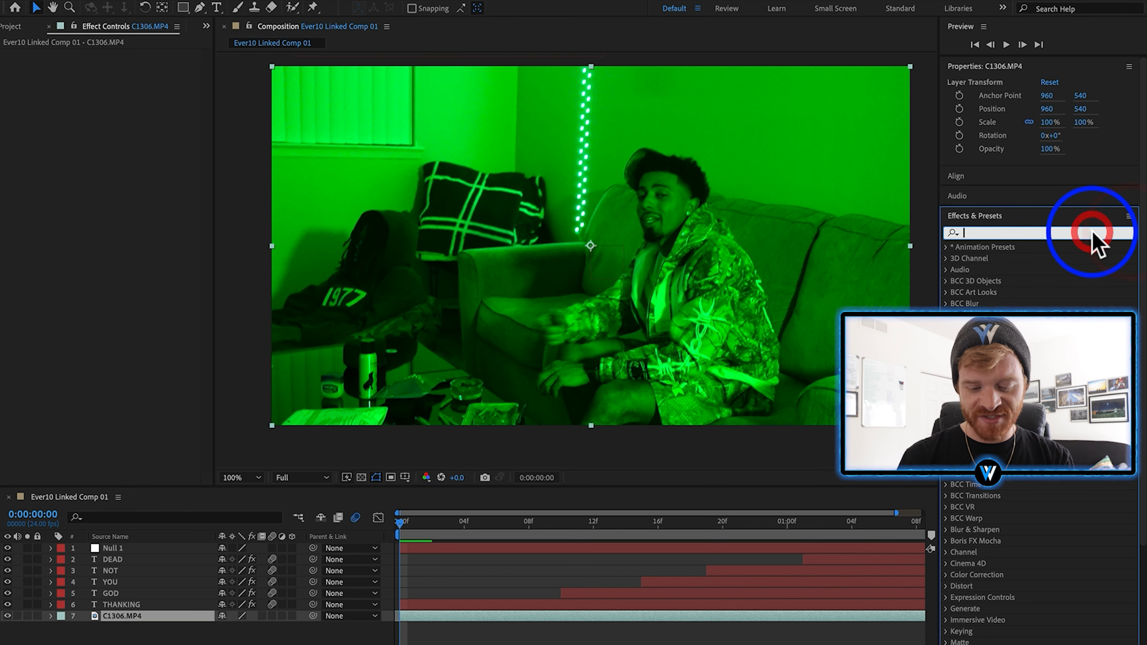
type("mocha")
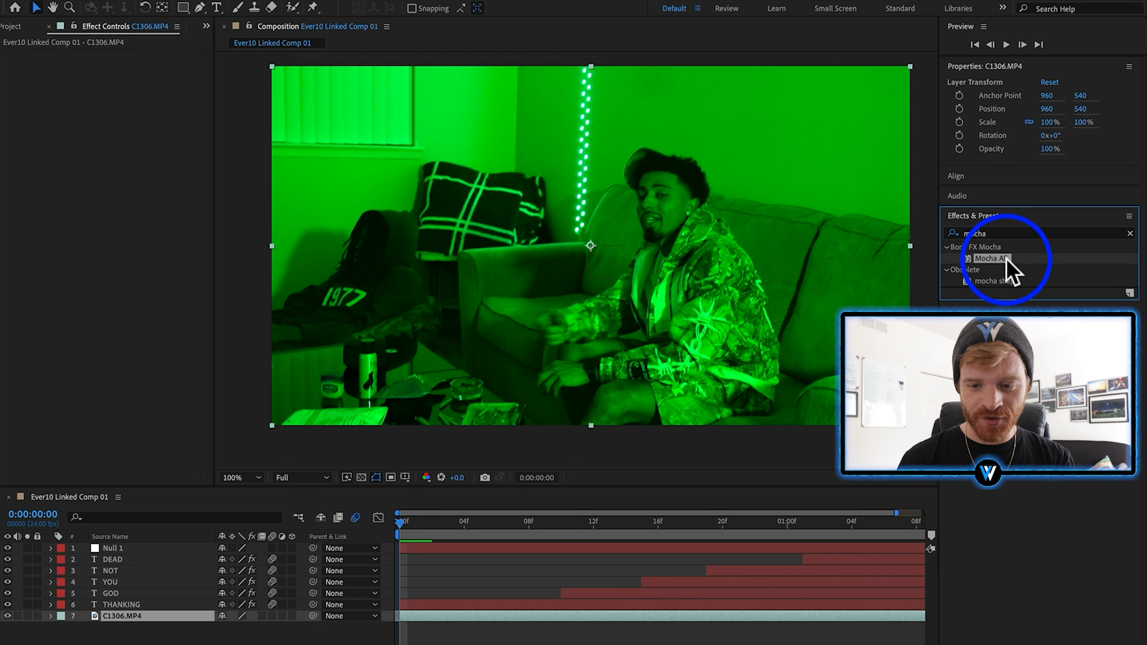
left_click_drag(1005, 259, 422, 614)
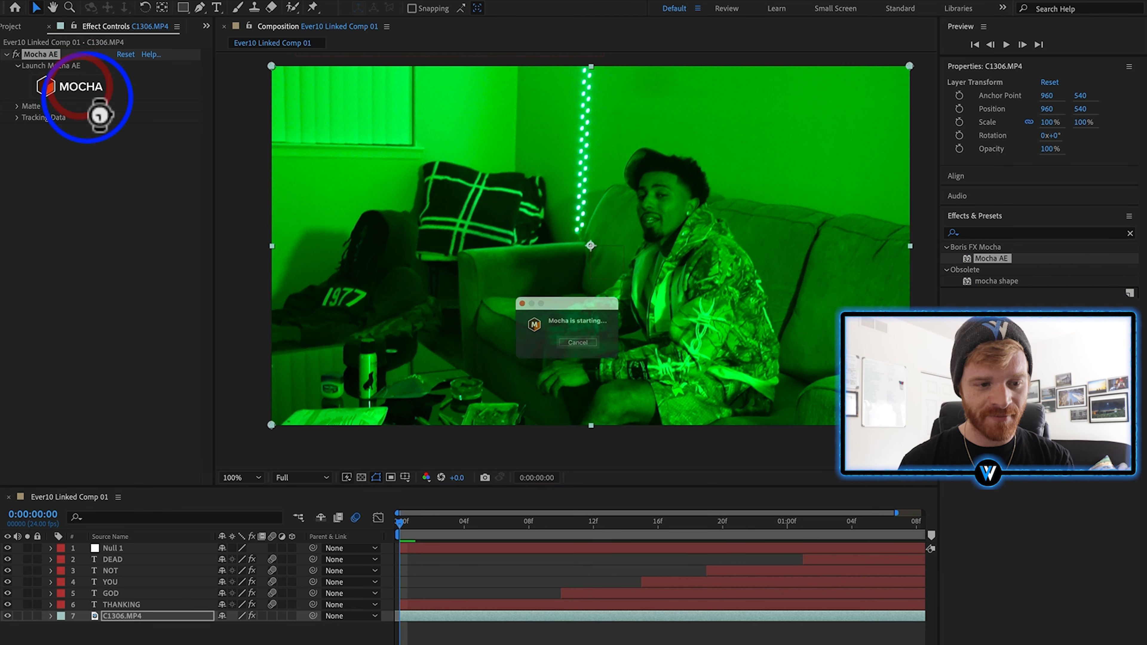
left_click(82, 96)
left_click_drag(807, 505, 214, 496)
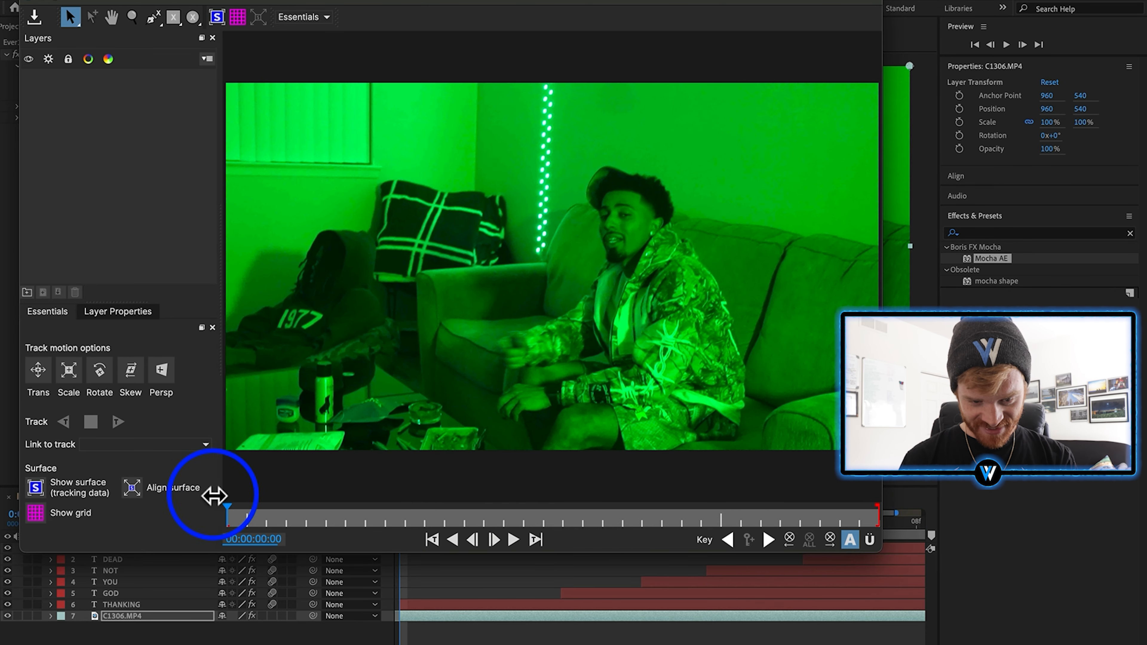
Draw a closed spline around the can on the table and track it forward through the clip.
left_click(153, 18)
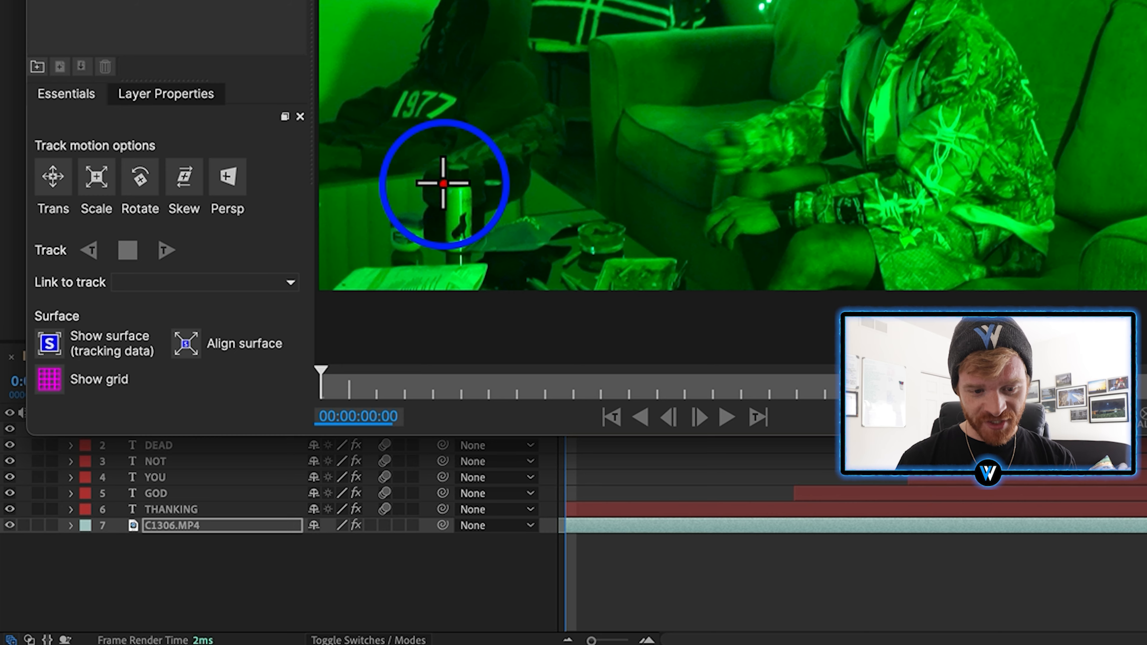
left_click(315, 376)
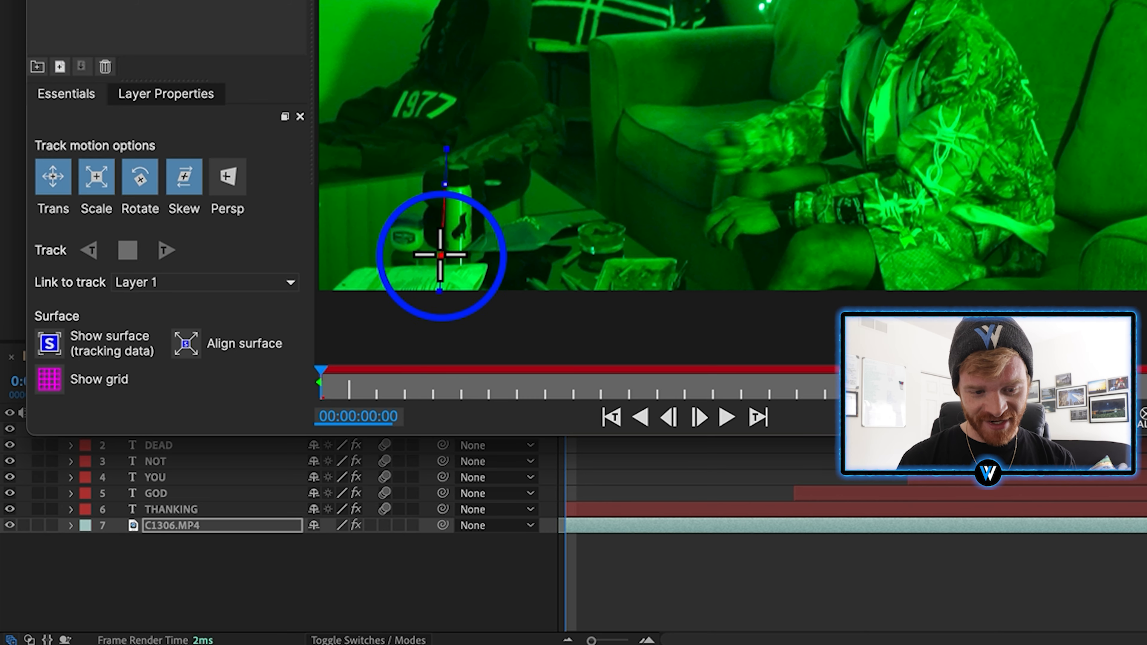
left_click(313, 426)
left_click(476, 249)
left_click(477, 184)
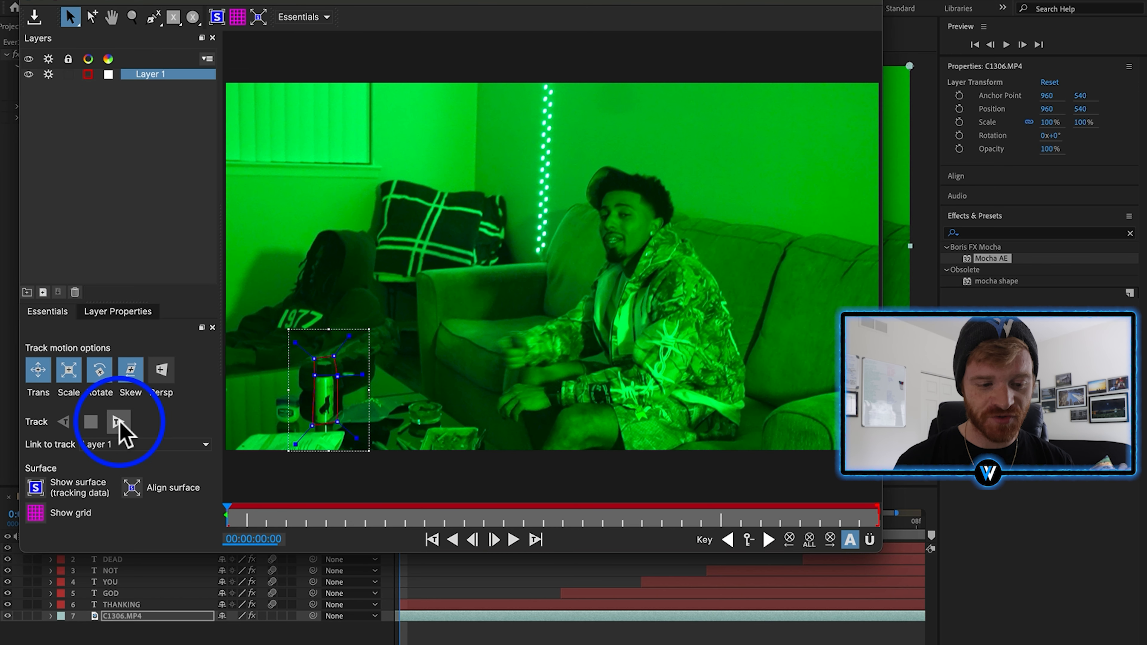
left_click(118, 422)
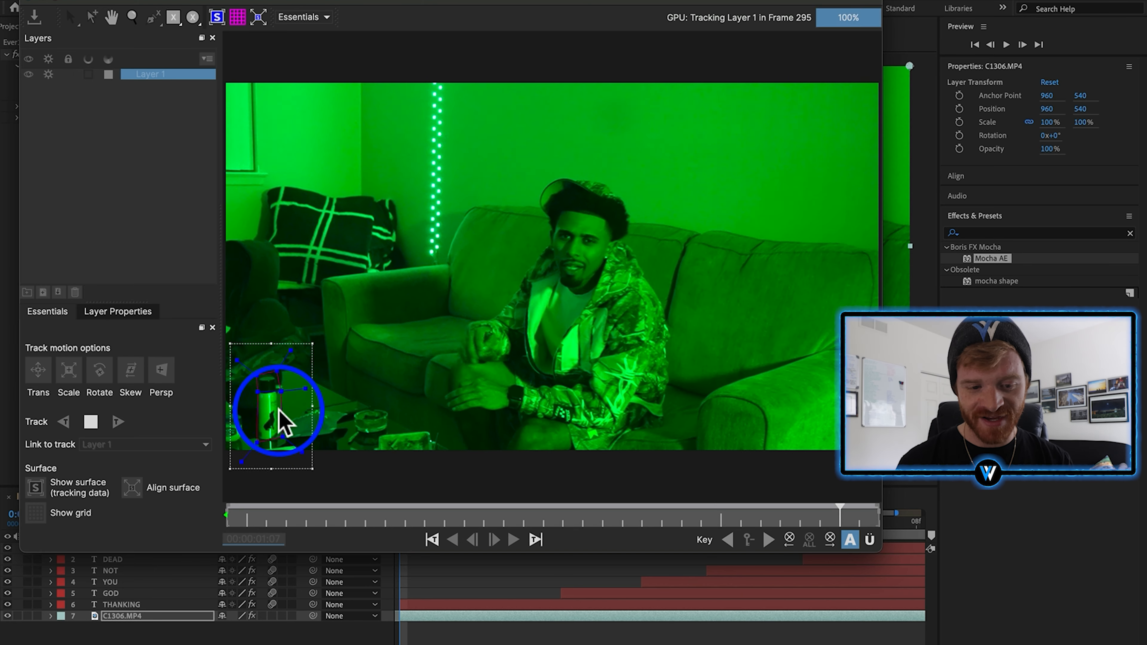
Save the Mocha track and create track data from it in the Mocha AE effect on C1306.MP4.
left_click(35, 12)
left_click(17, 117)
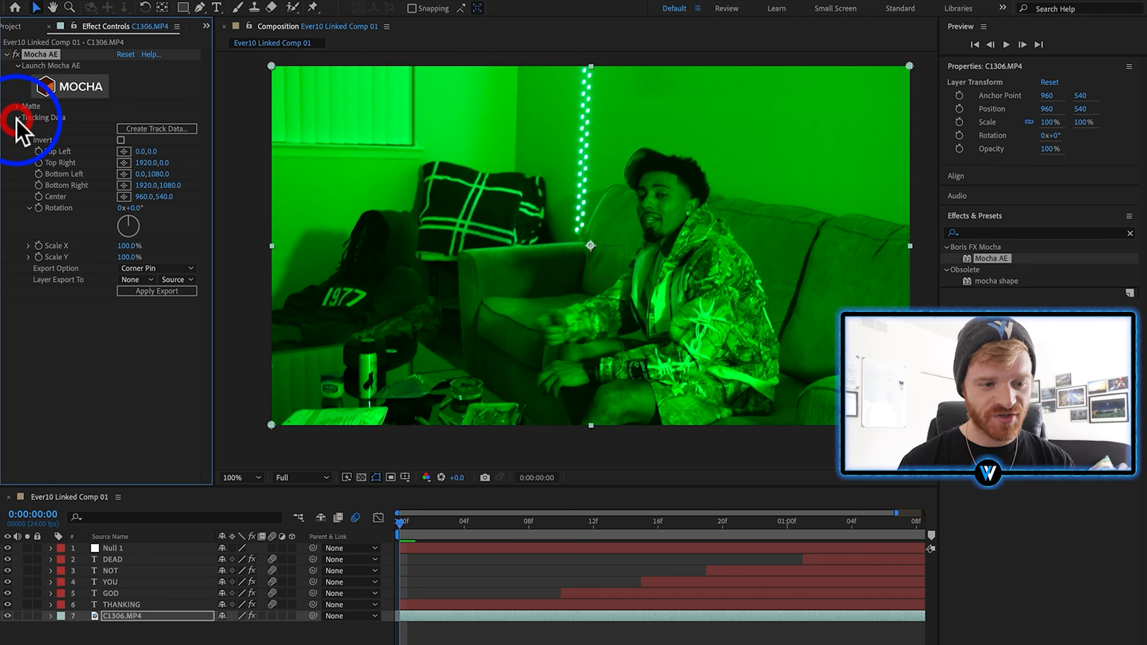
left_click(171, 128)
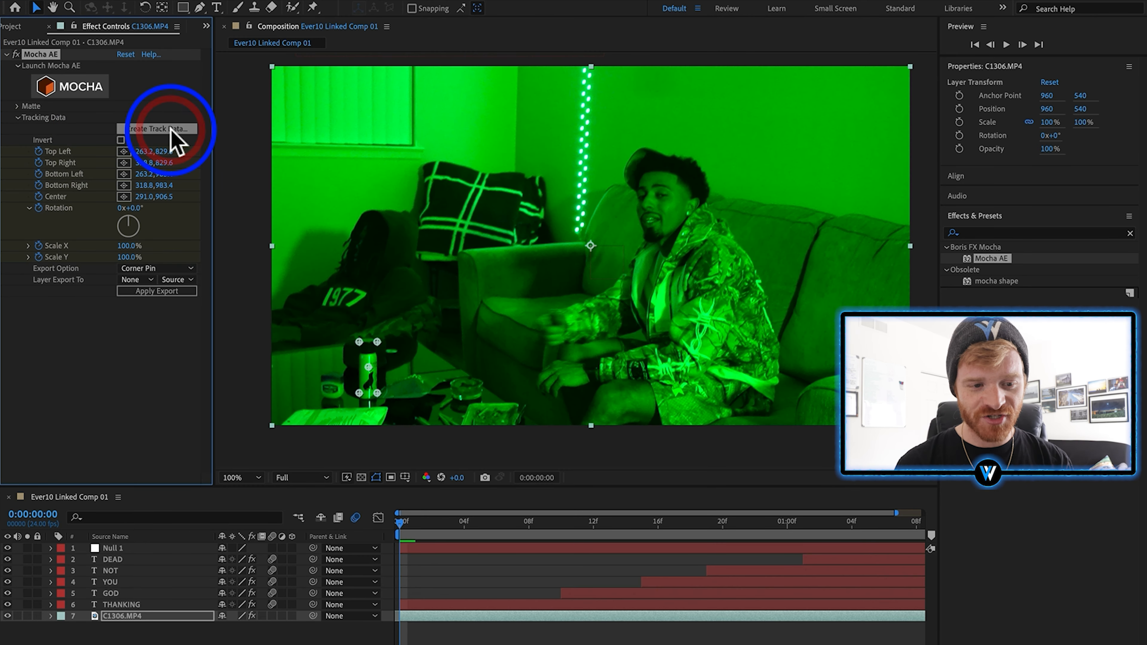
Export the track data to Null 1 as Corner Pin (Support Motion Blur) and check the null's keyframes.
left_click(136, 280)
left_click(152, 316)
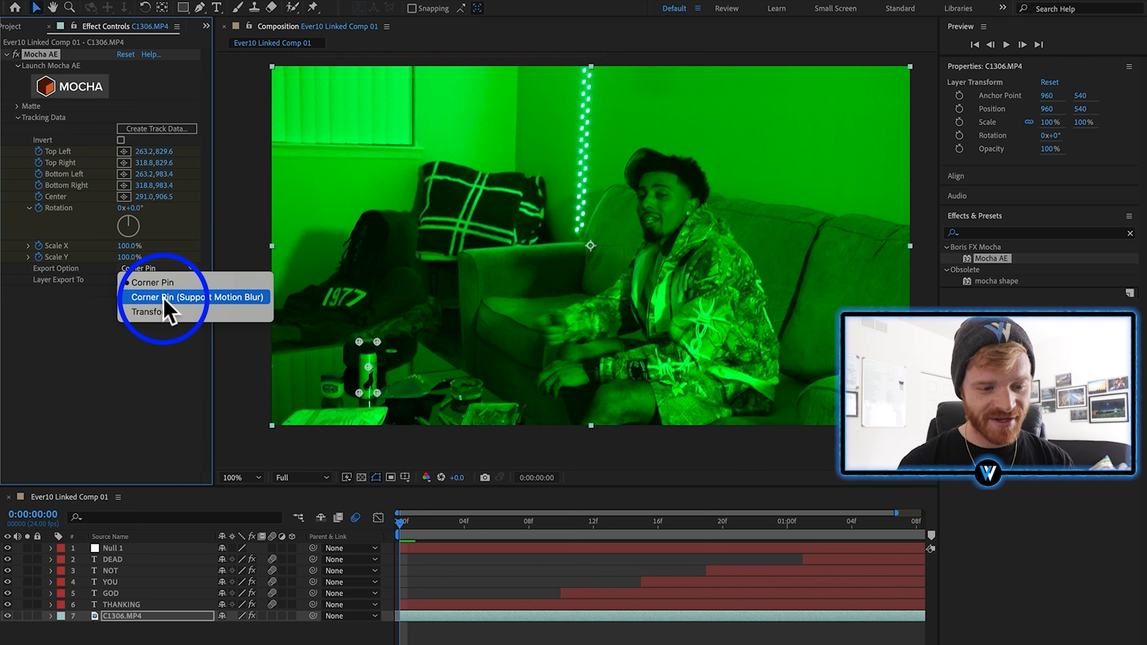
left_click(164, 298)
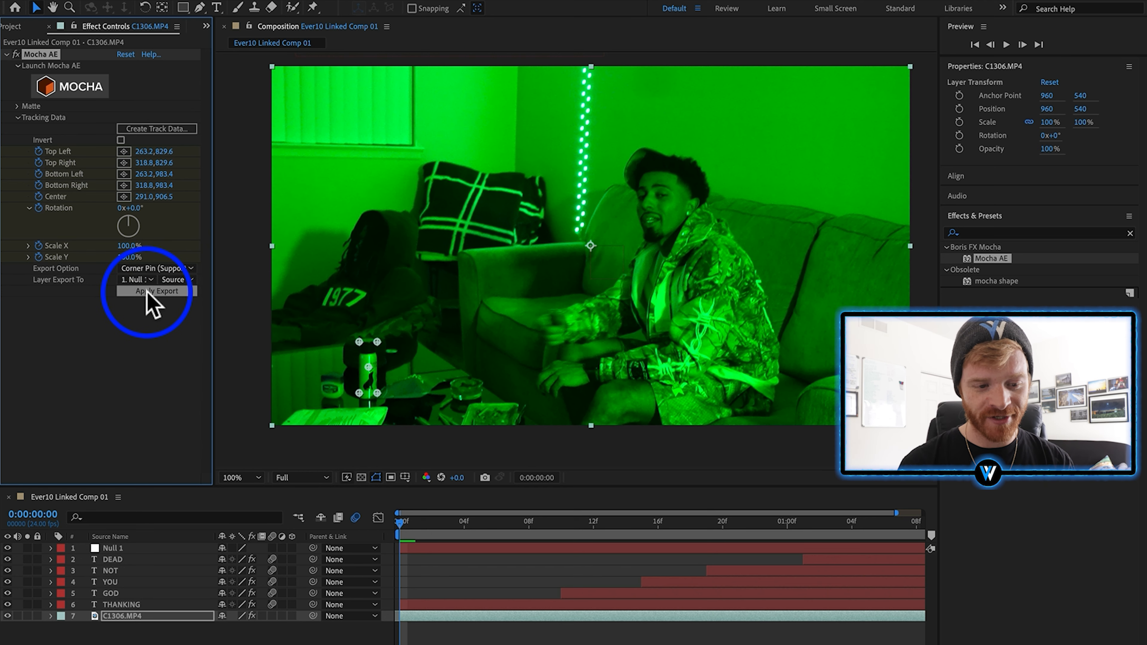
left_click(144, 619)
left_click(436, 546)
key("u")
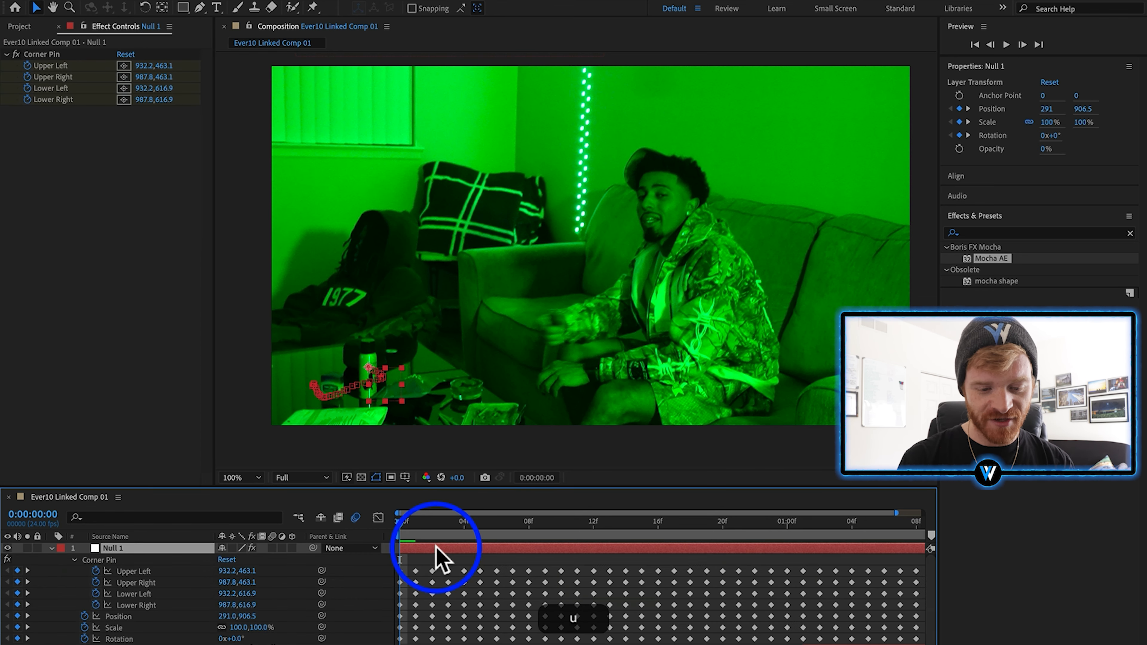
left_click(51, 548)
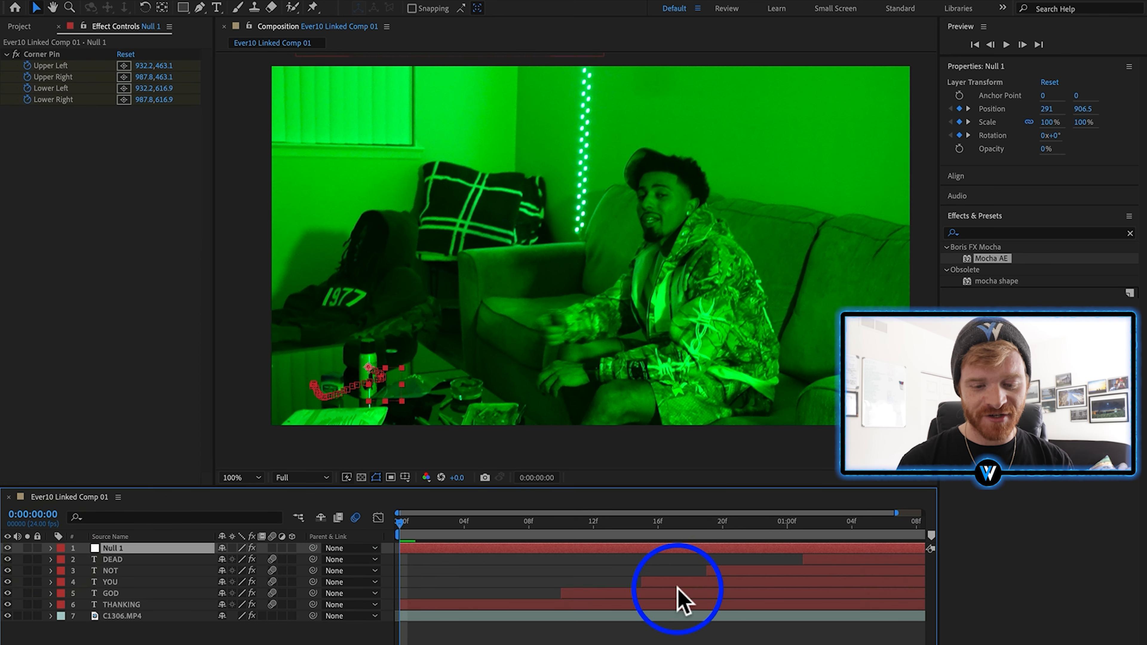
key("Home")
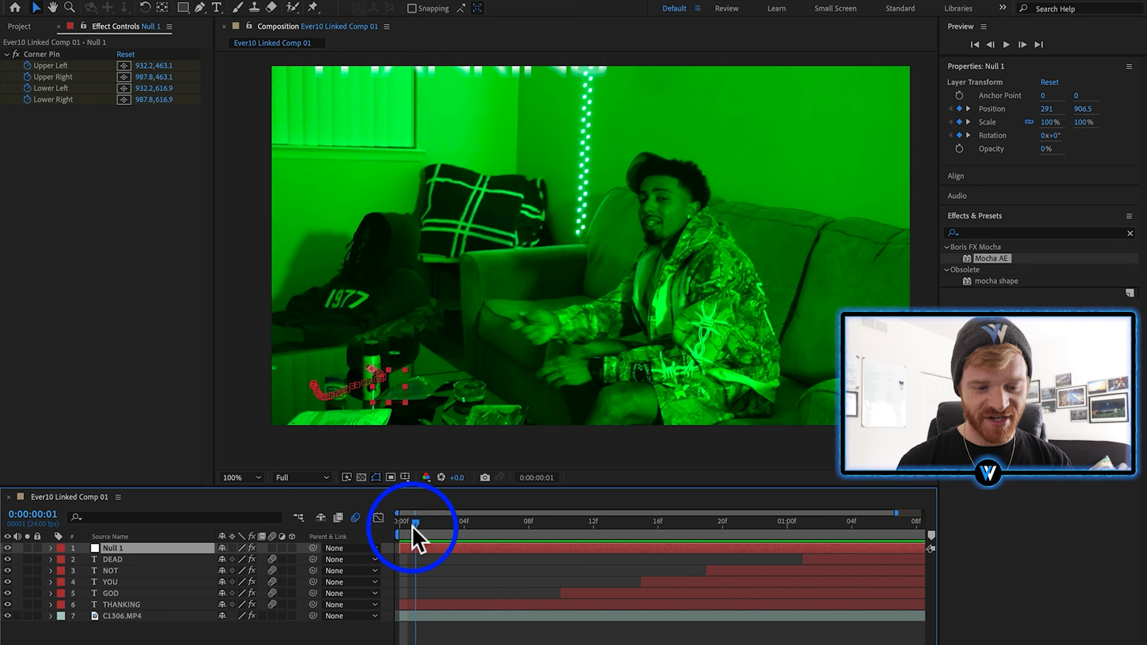
Pre-compose the five text layers from DEAD to THANKING into Pre-comp 1.
left_click(113, 559)
left_click(133, 604, "shift")
right_click(143, 592)
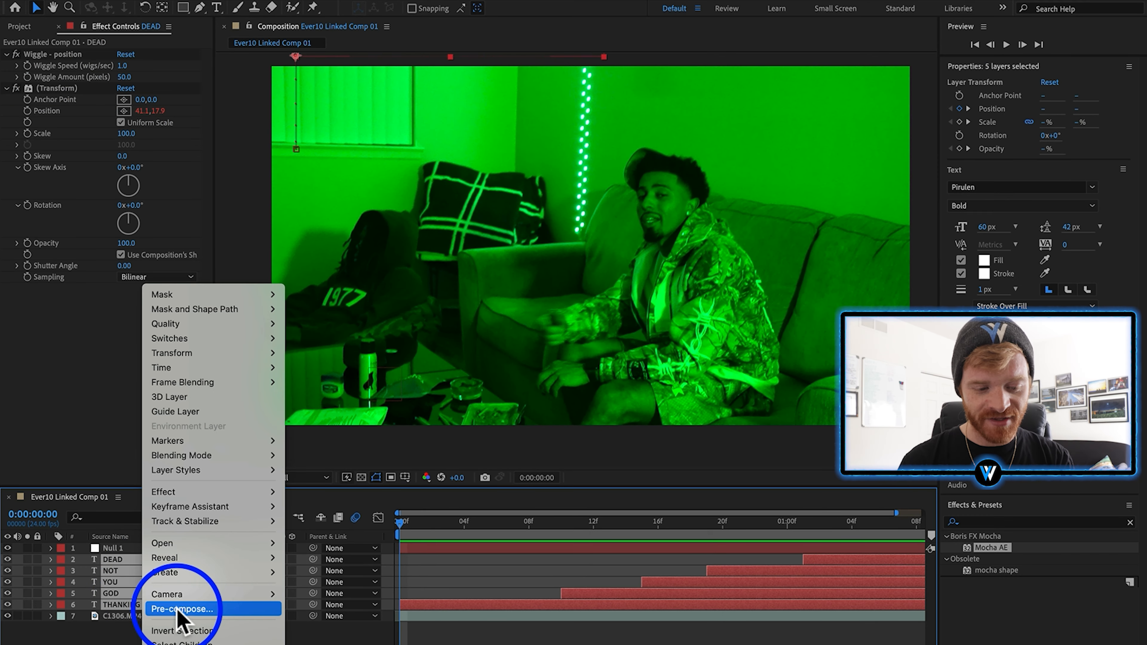
left_click(182, 615)
left_click(664, 418)
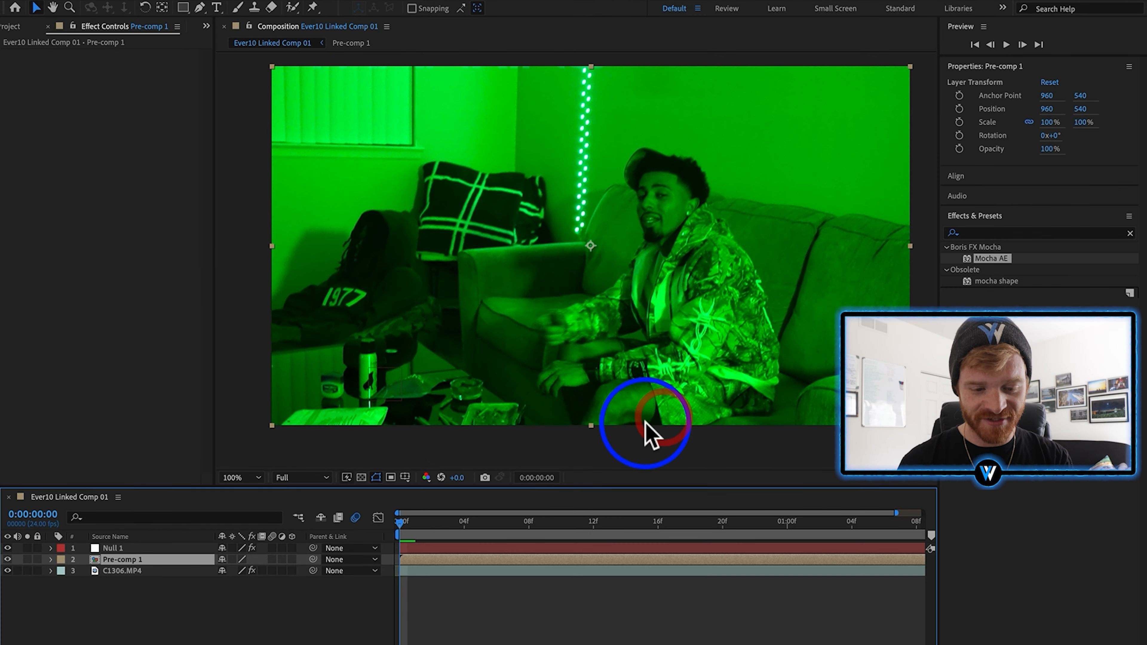
Parent Pre-comp 1 to Null 1 with motion blur enabled, and scrub the timeline to check the tracked text.
left_click_drag(313, 559, 262, 552)
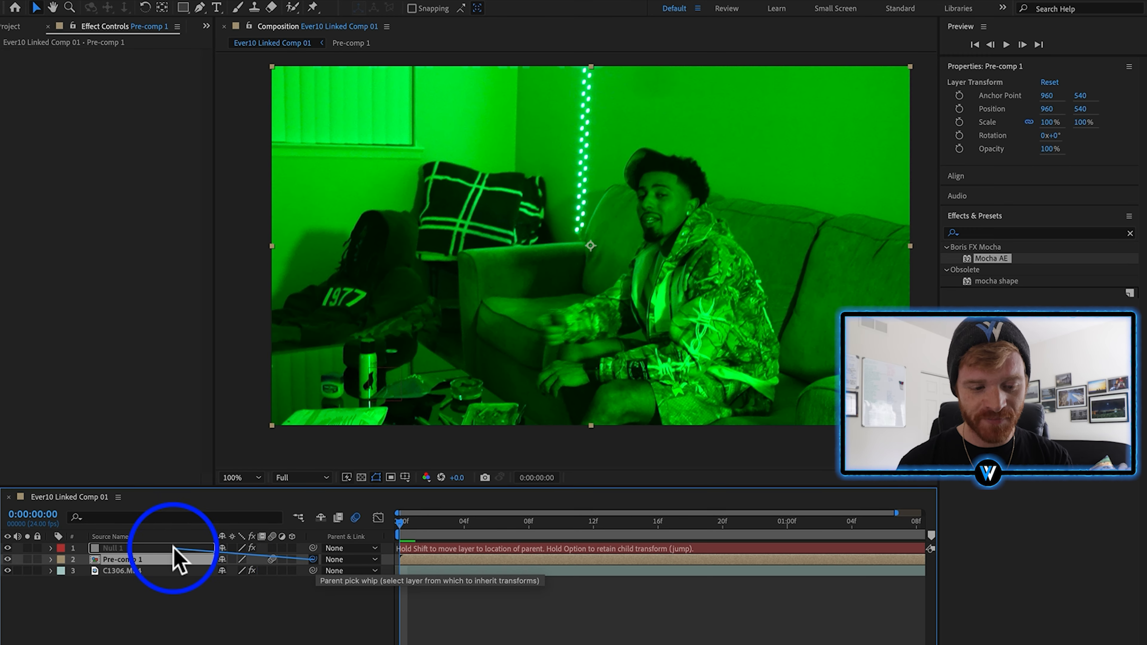
left_click_drag(171, 548, 172, 548)
left_click_drag(397, 524, 926, 530)
left_click(845, 244)
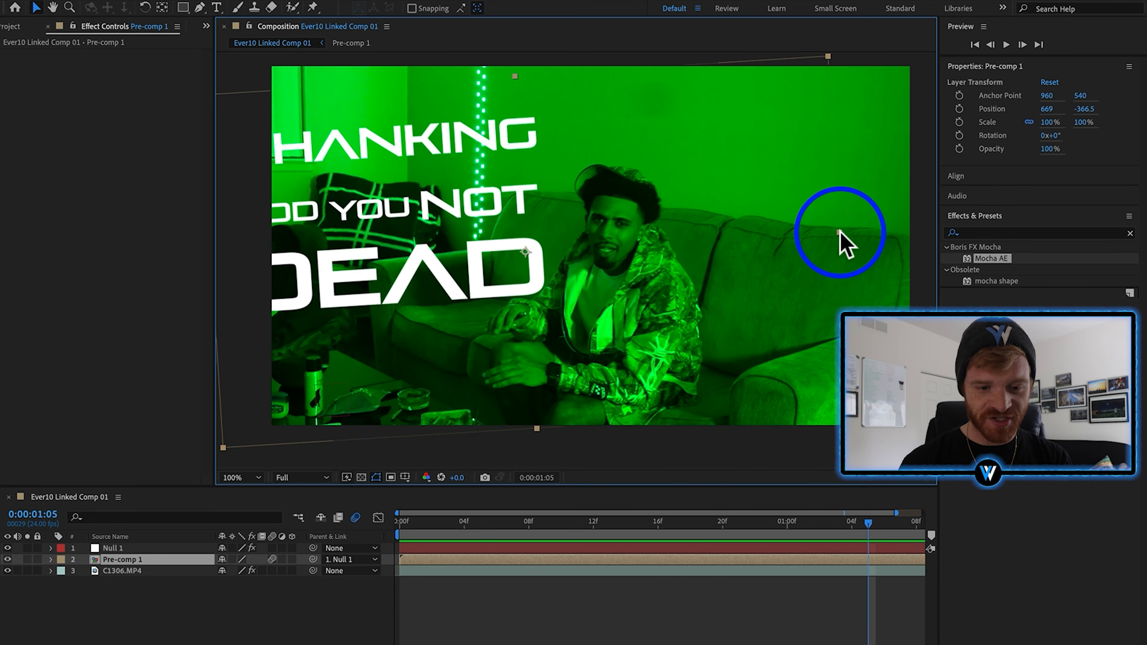
Scale Pre-comp 1 down to 72.9% and give it a Deep Glow with radius 193 and exposure 0.20.
left_click_drag(802, 232, 686, 238)
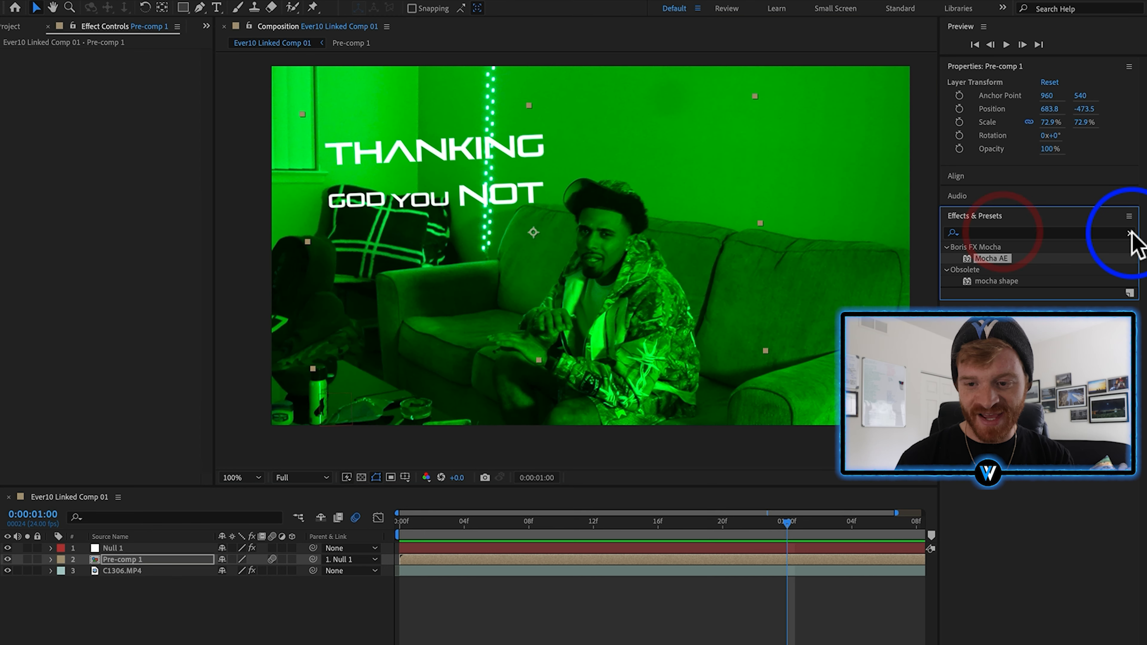
left_click(1130, 233)
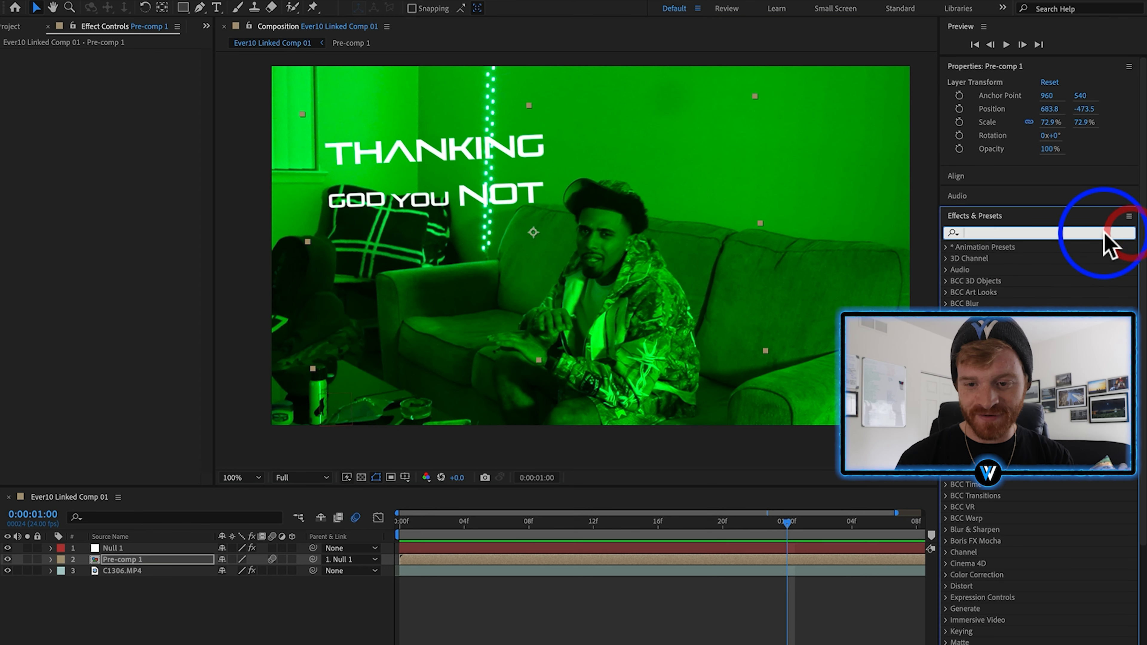
type("deep")
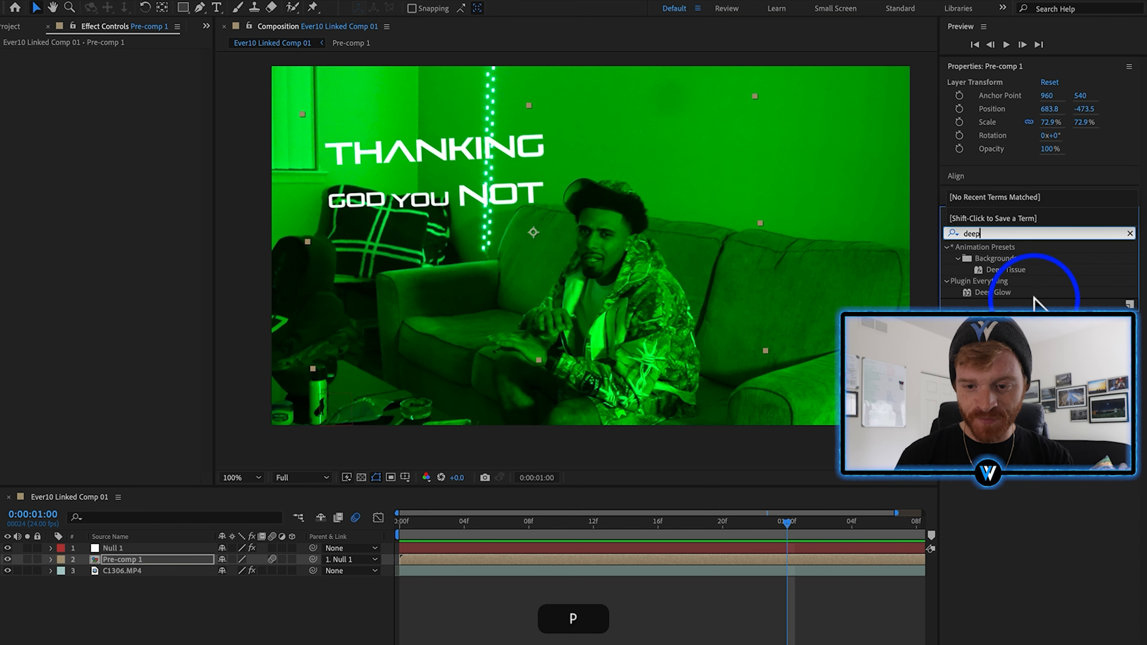
left_click_drag(993, 293, 487, 562)
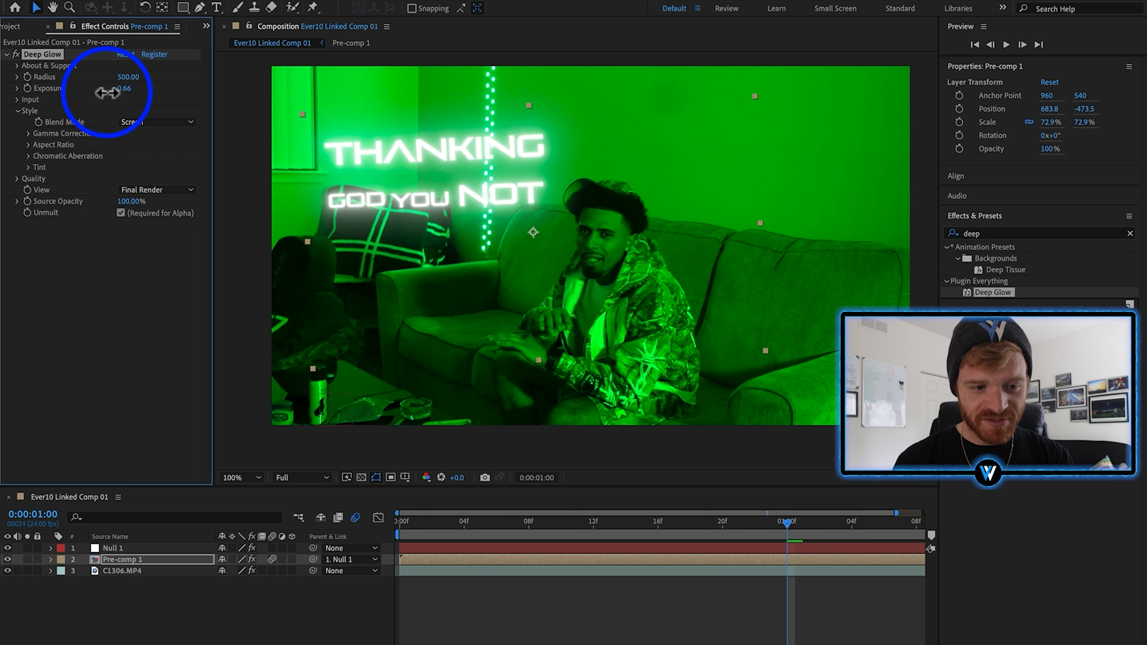
left_click_drag(108, 93, 72, 105)
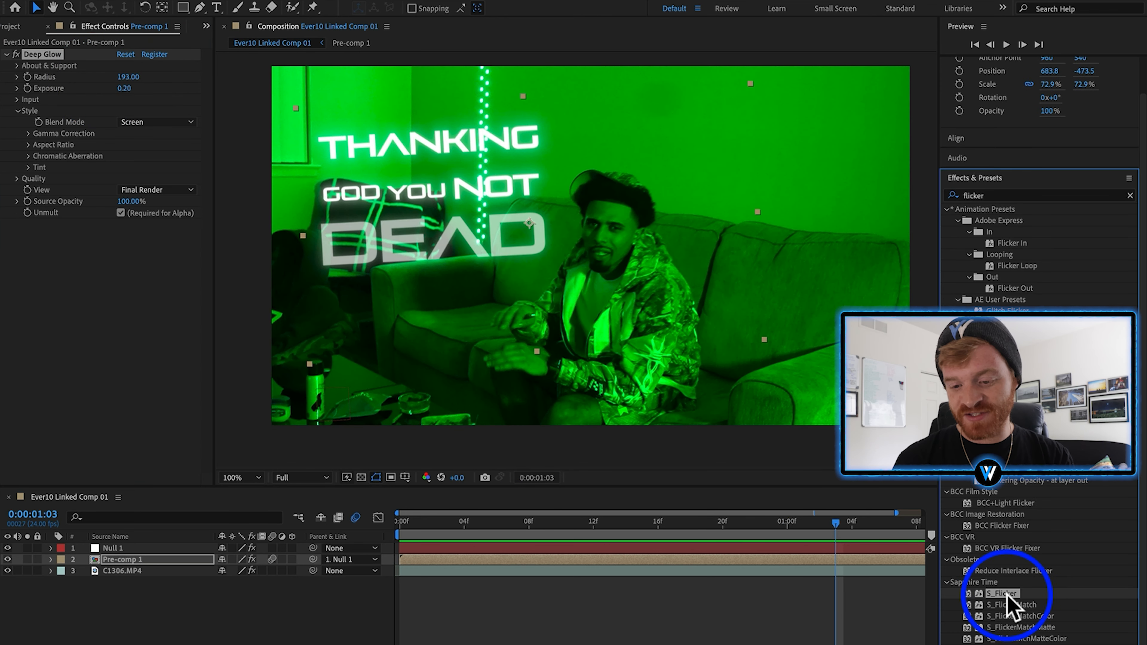
Apply S_Flicker to Pre-comp 1 and preview the flickering text, including in the C1290 sequence in Premiere Pro.
left_click_drag(1013, 595, 774, 562)
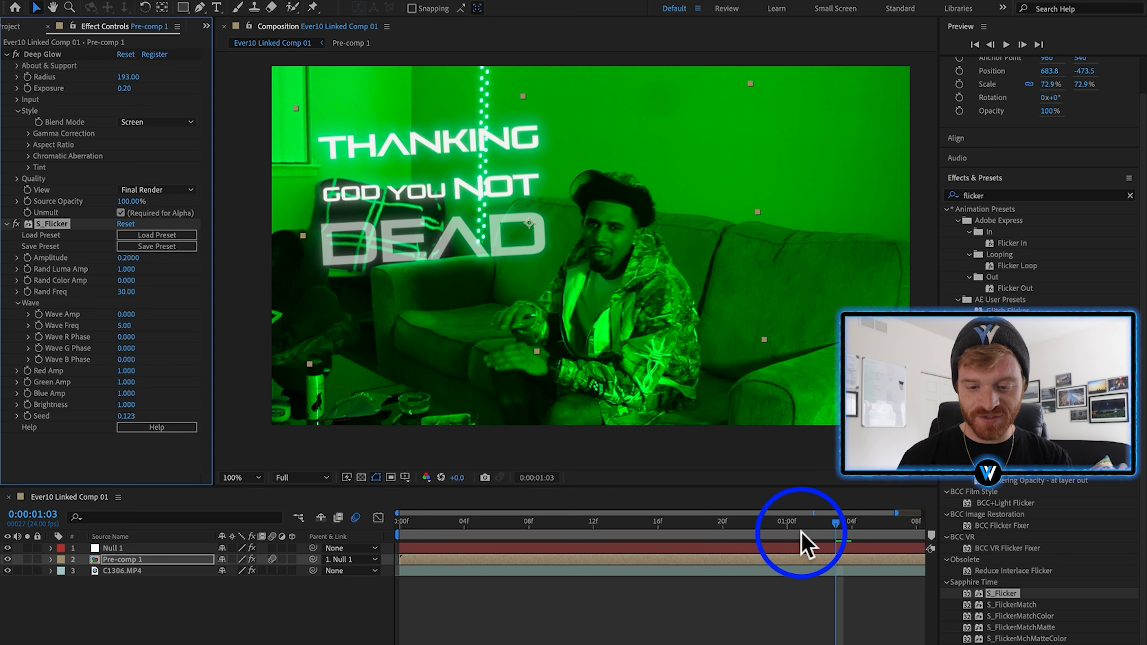
key("space")
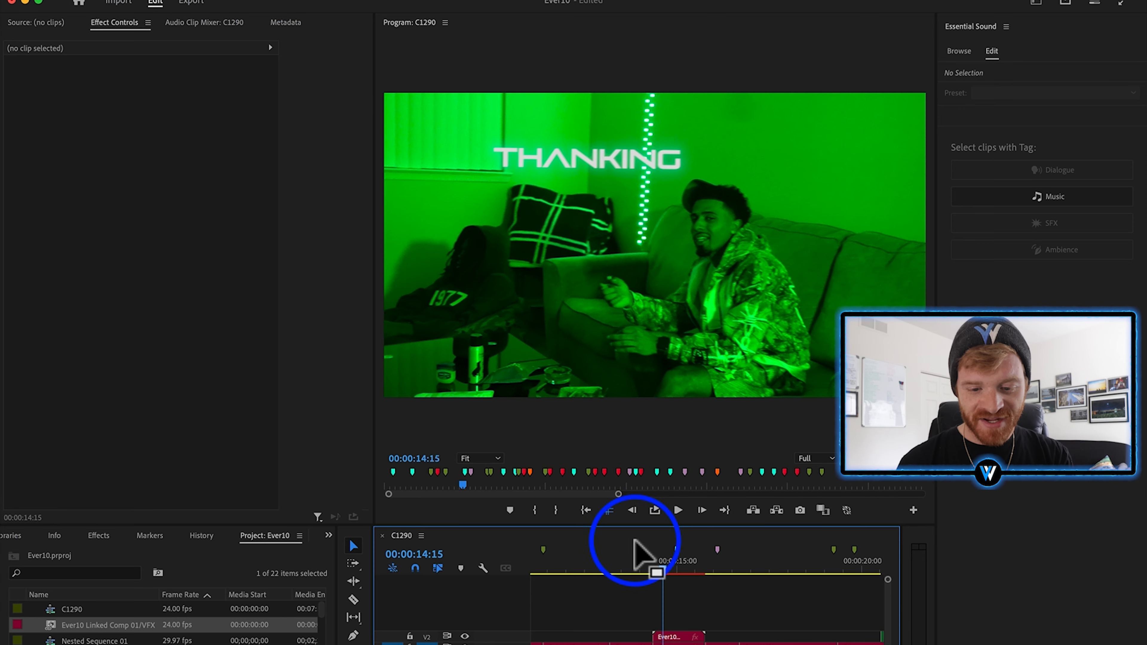
mouse_move(671, 570)
left_mouse_down()
mouse_move(707, 579)
mouse_move(652, 575)
left_mouse_up()
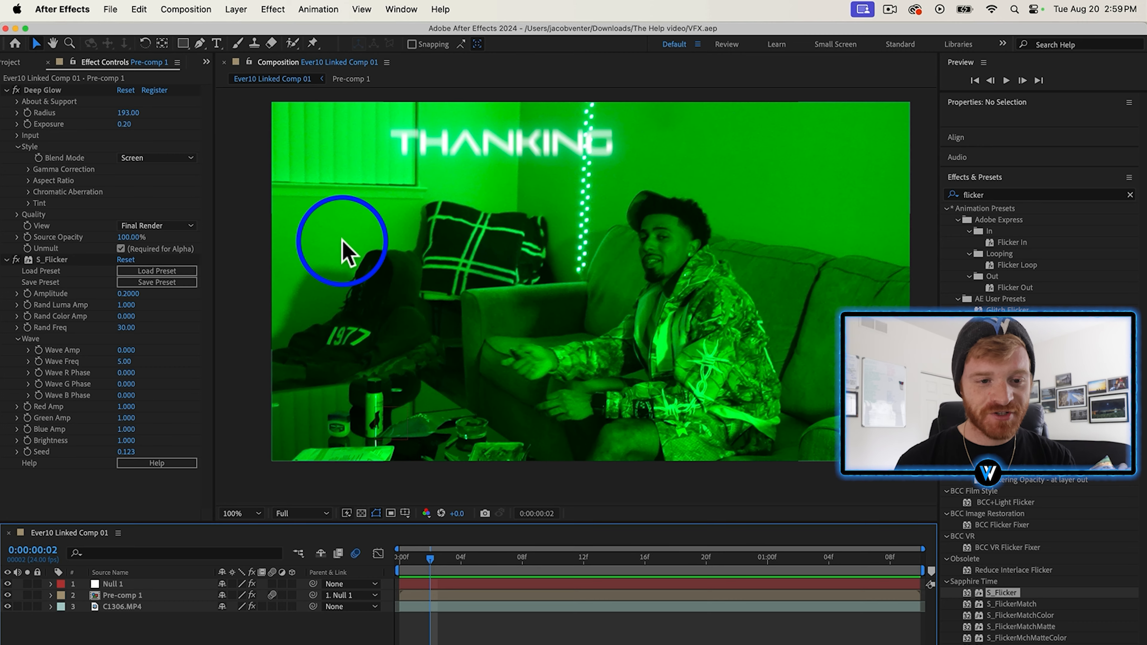
In After Effects, render Ever10 Linked Comp 01 with the Lossless output module as Text Effect 1.mov in The Help video folder.
left_click(185, 9)
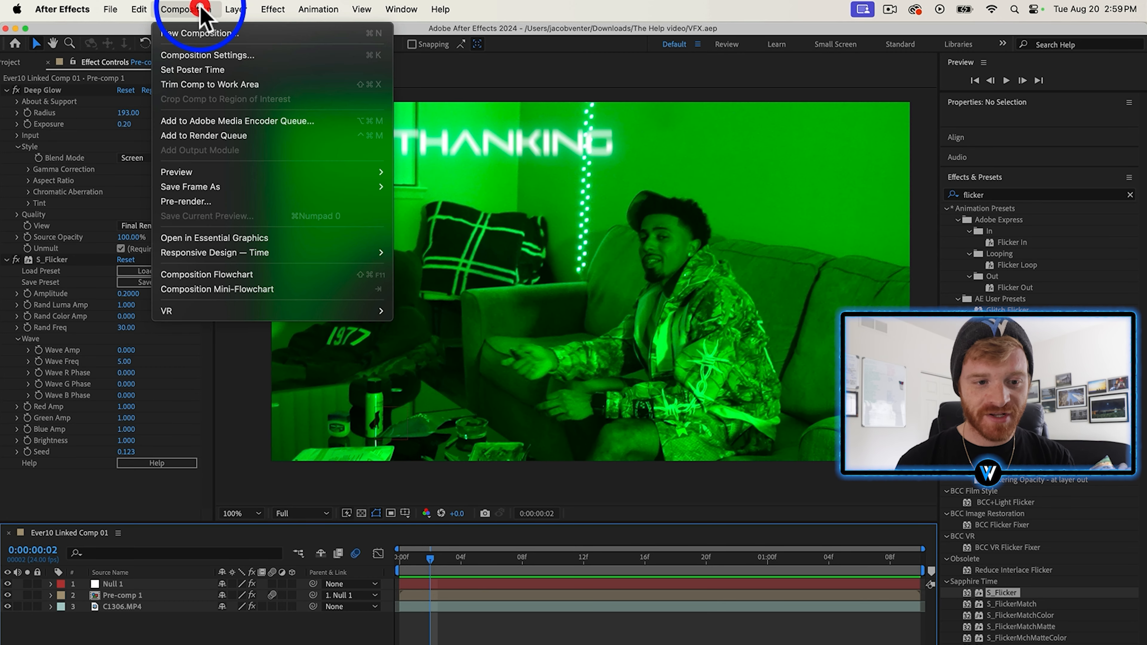
left_click(231, 135)
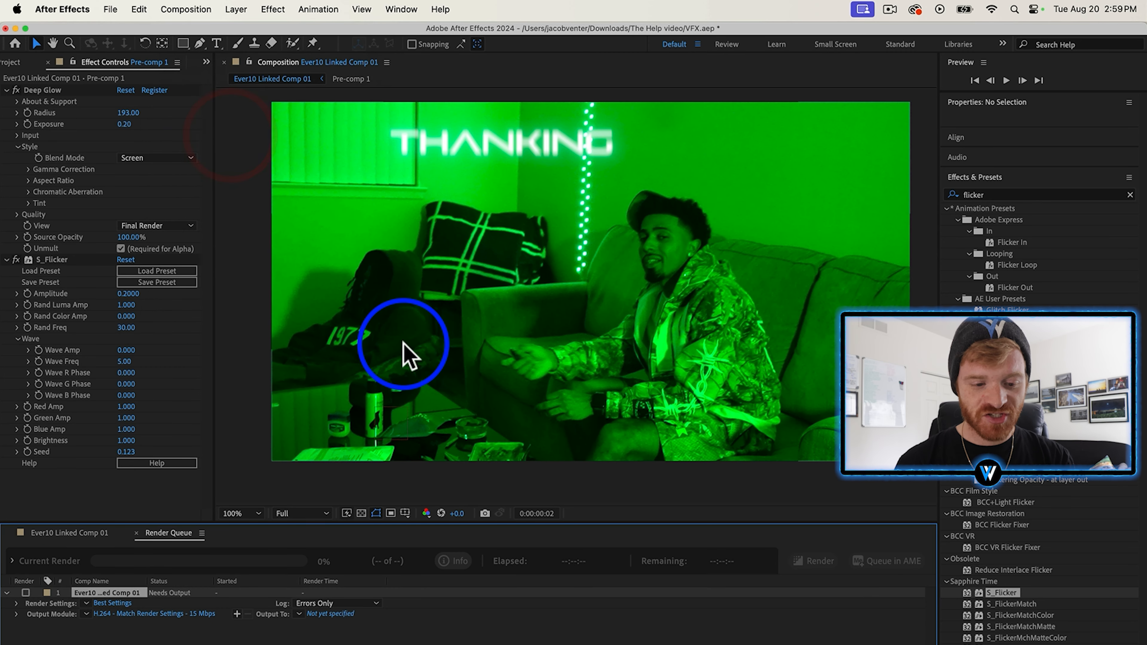
left_click(90, 615)
left_click(107, 629)
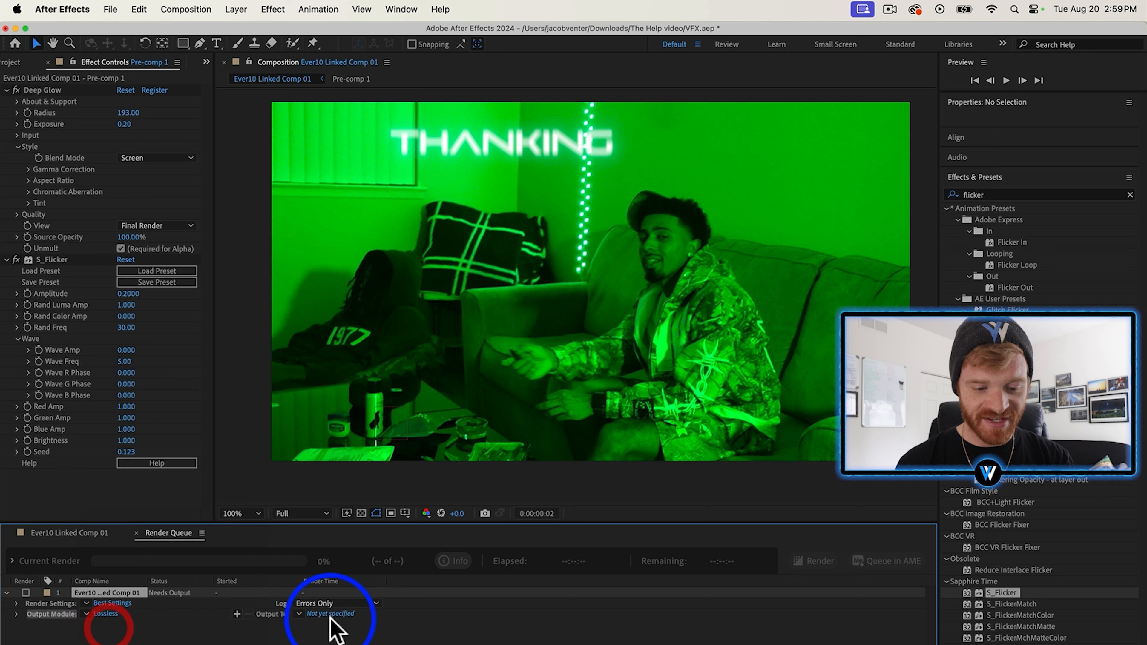
left_click(332, 615)
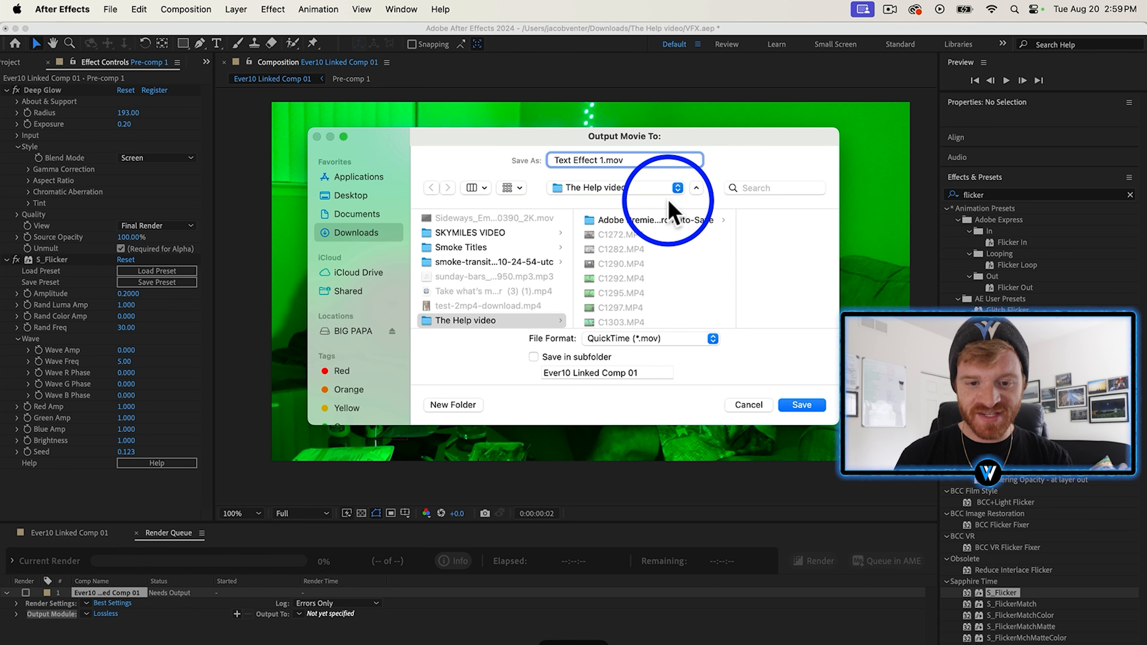
left_click(802, 404)
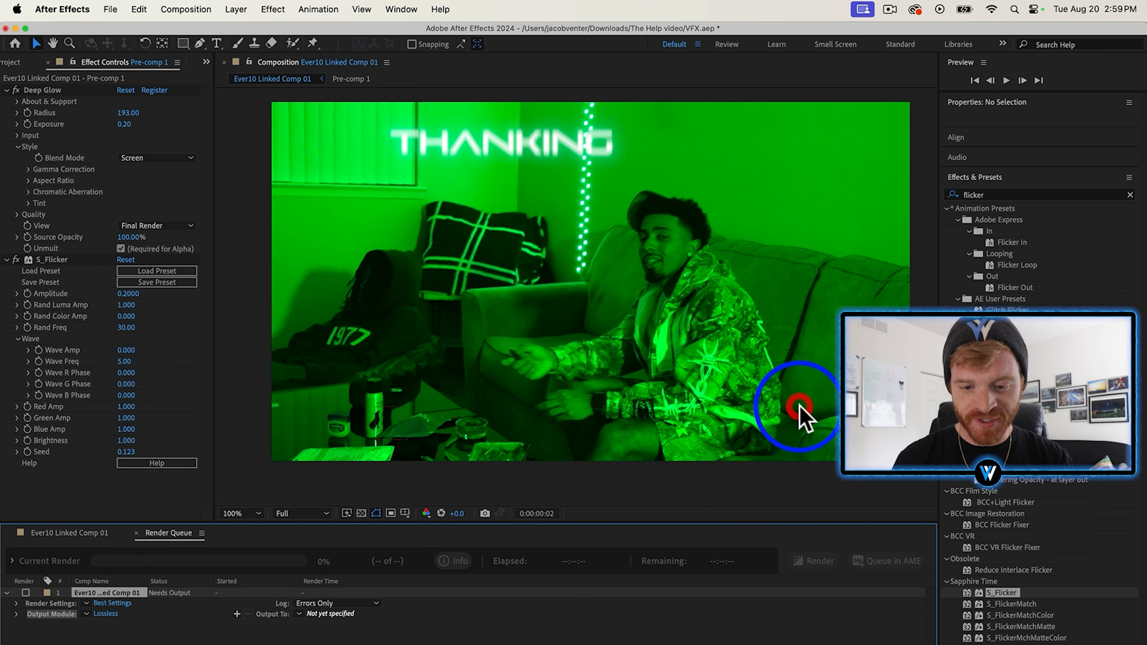
left_click(812, 561)
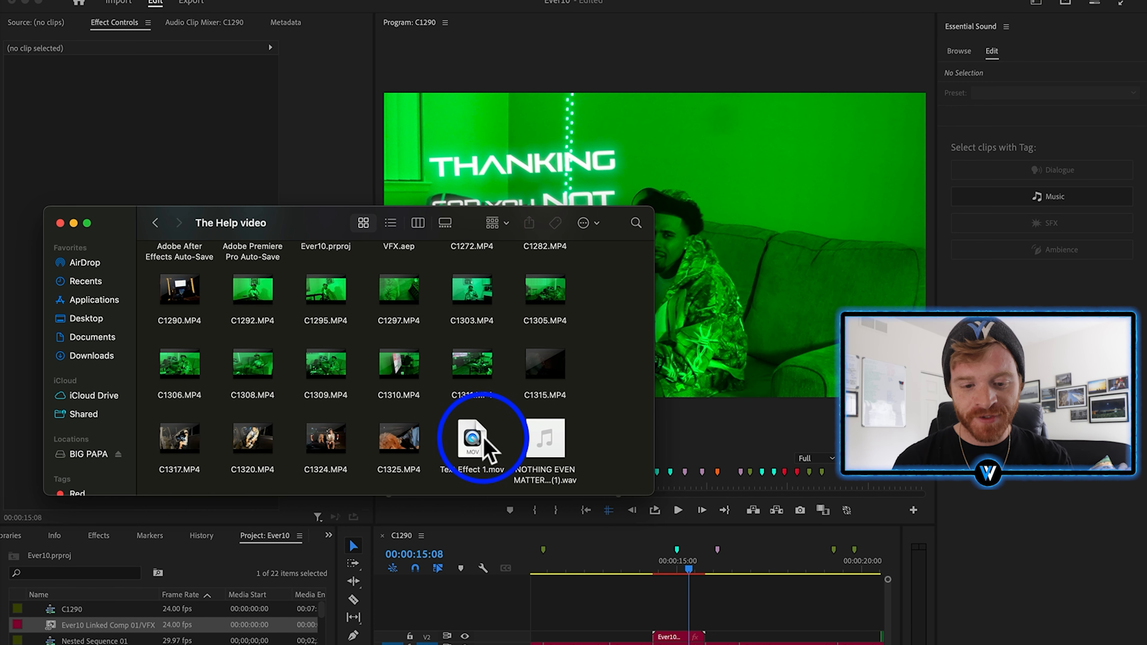
In Premiere Pro, place Text Effect 1.mov from The Help video folder on V3 above the linked comp and review it.
left_click(481, 437)
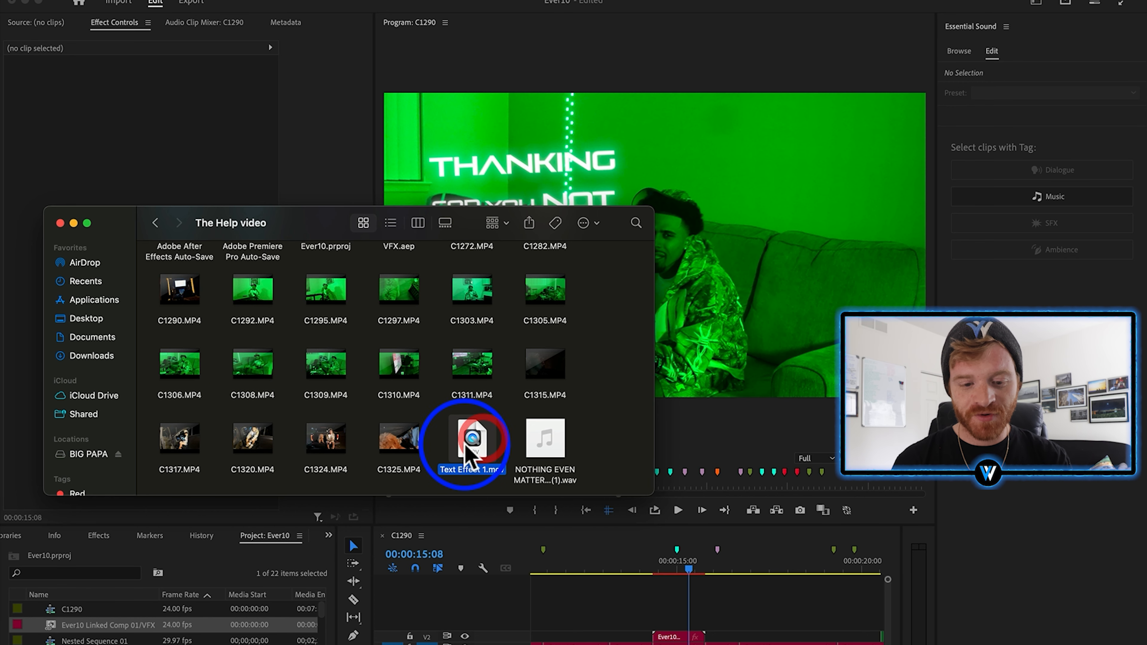
left_click_drag(472, 459, 661, 615)
left_click(724, 622)
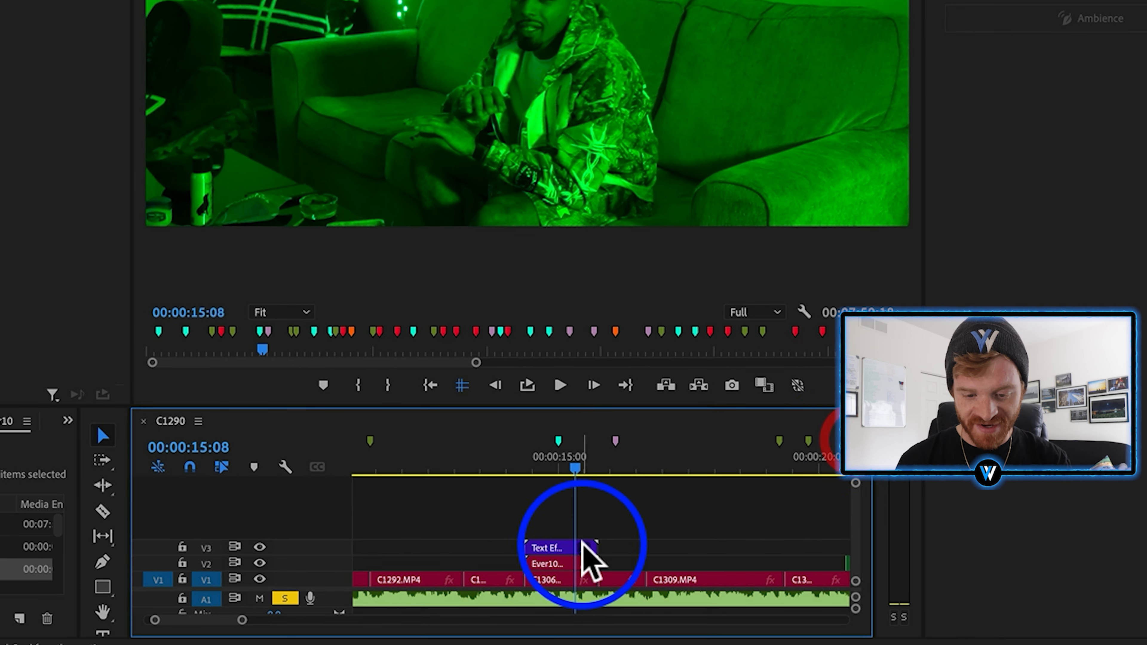
left_click(656, 602)
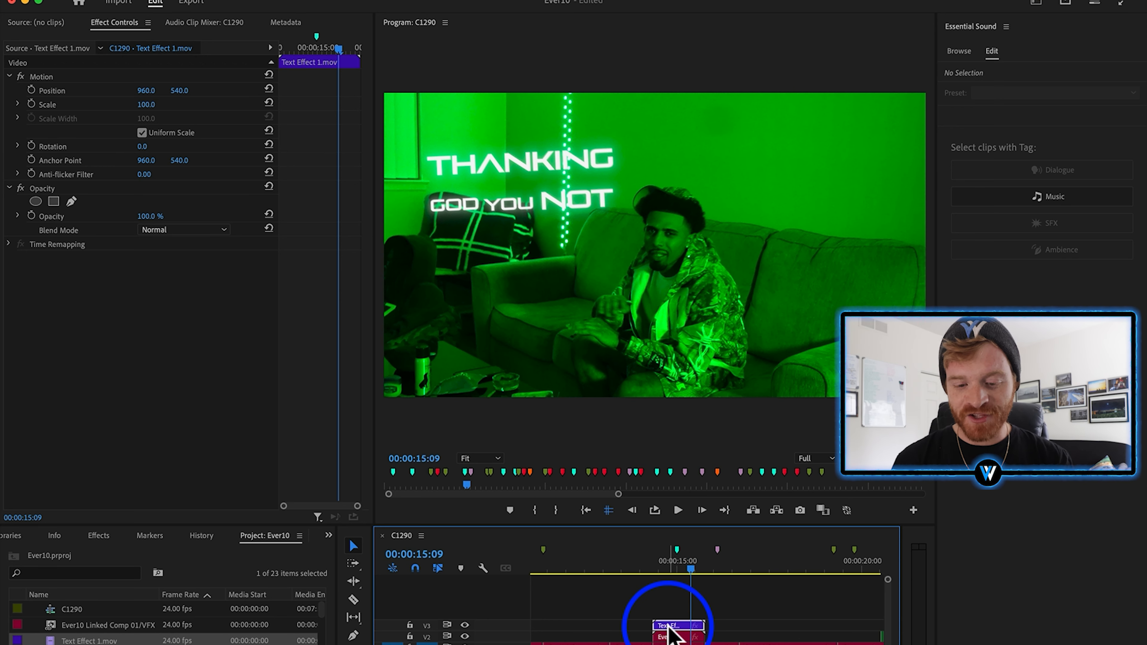
left_click_drag(687, 569, 668, 574)
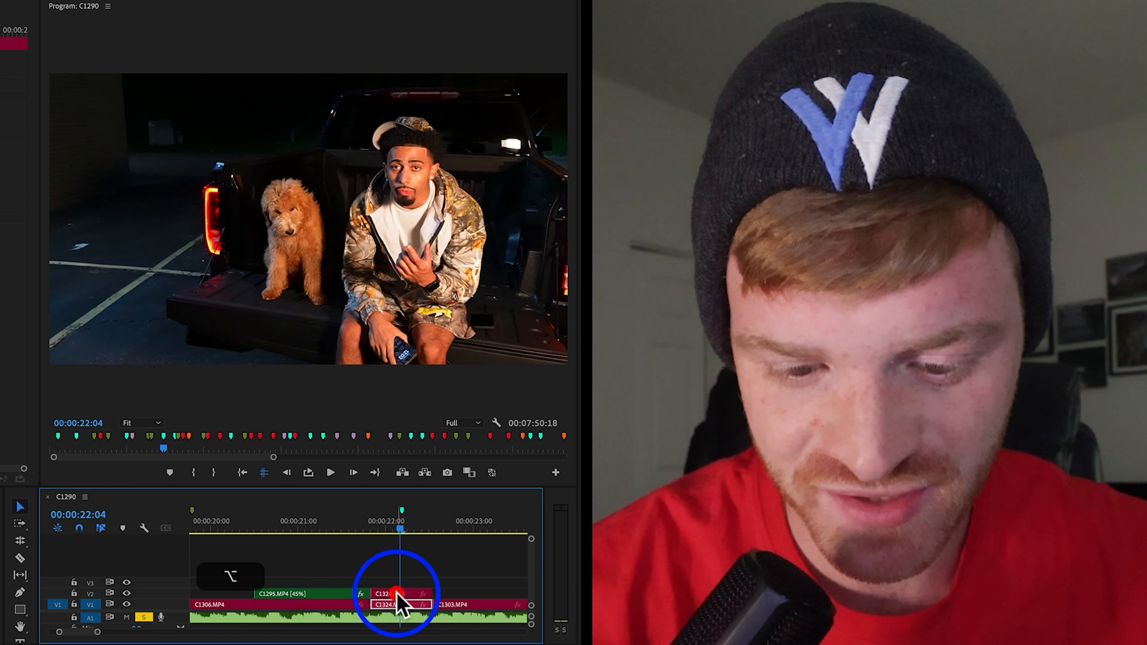
Duplicate the C1324.MP4 clip onto V2 and nest the copy as Nested Sequence 04.
left_click_drag(384, 594, 391, 598)
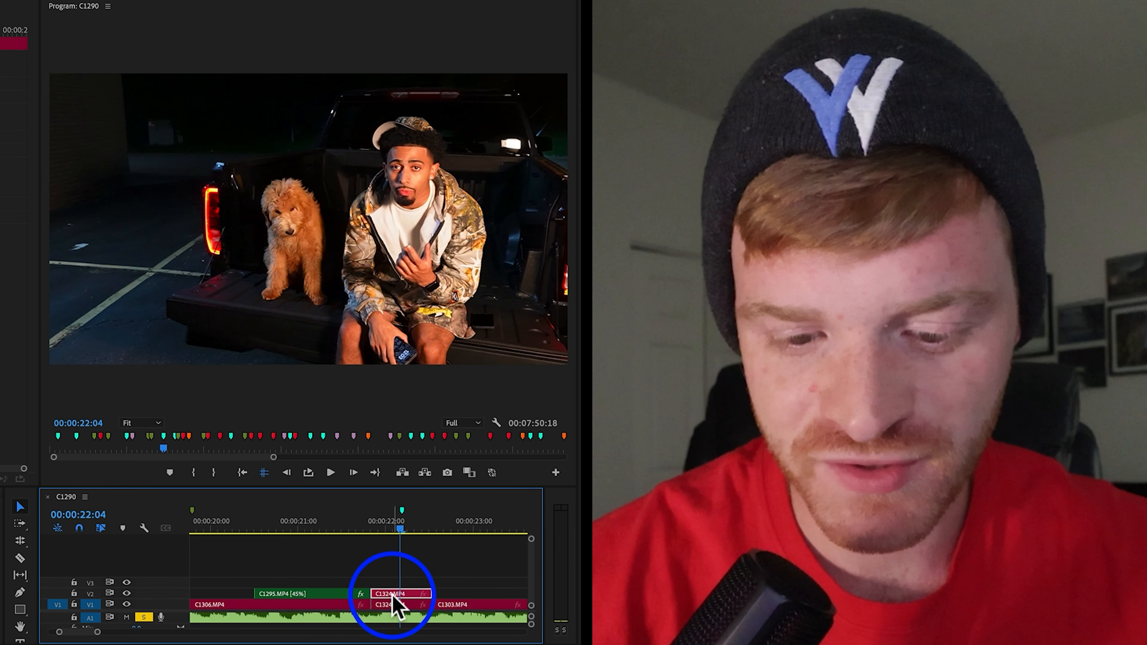
right_click(409, 594)
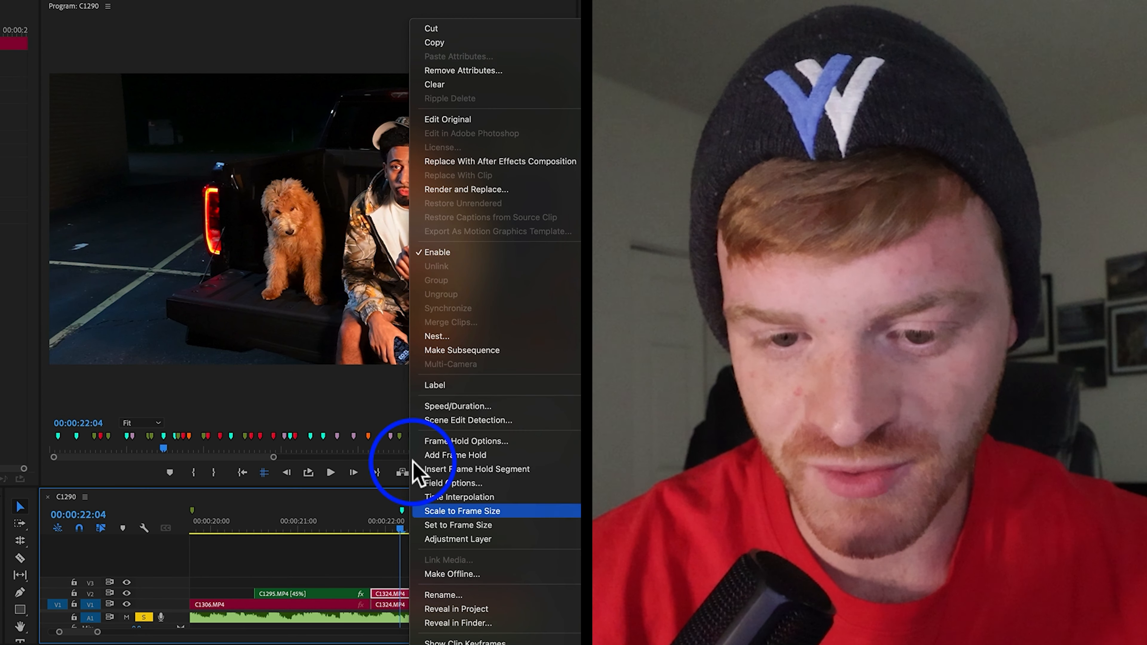
left_click(442, 336)
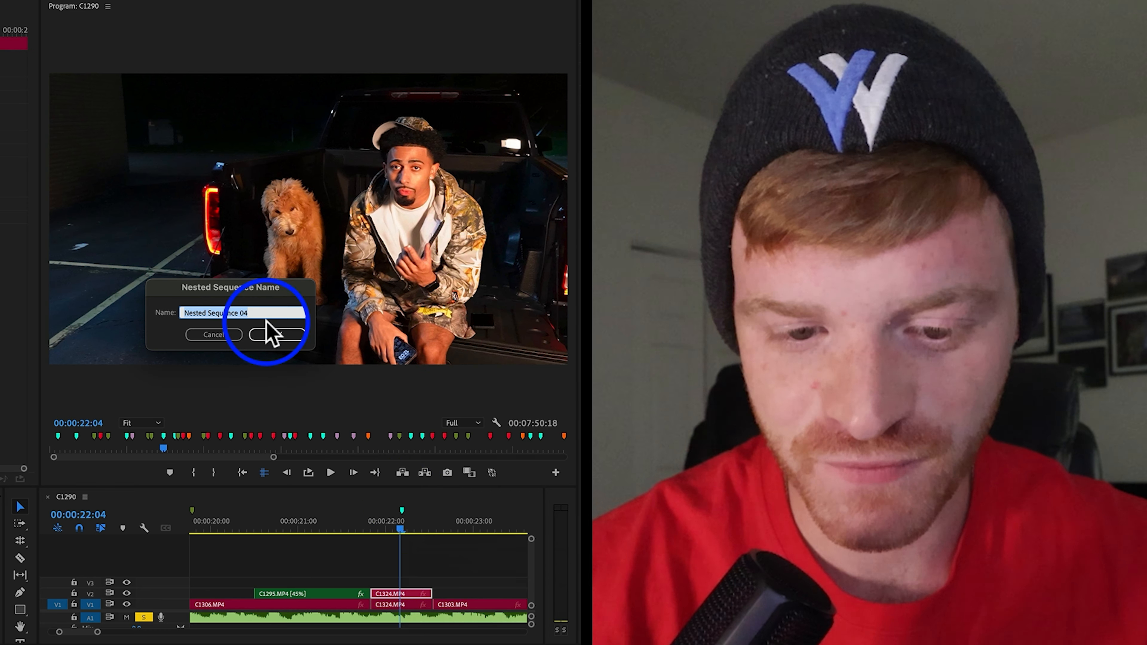
left_click(272, 334)
Replace the nested clip on V2 with an After Effects composition.
left_click(409, 592)
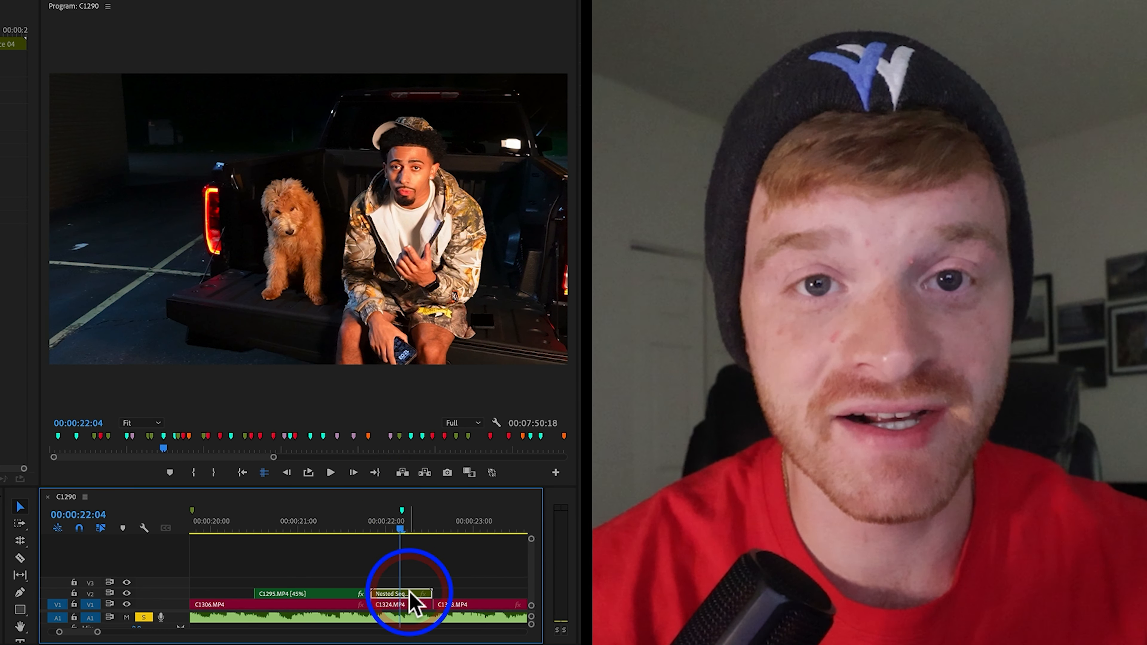
right_click(410, 592)
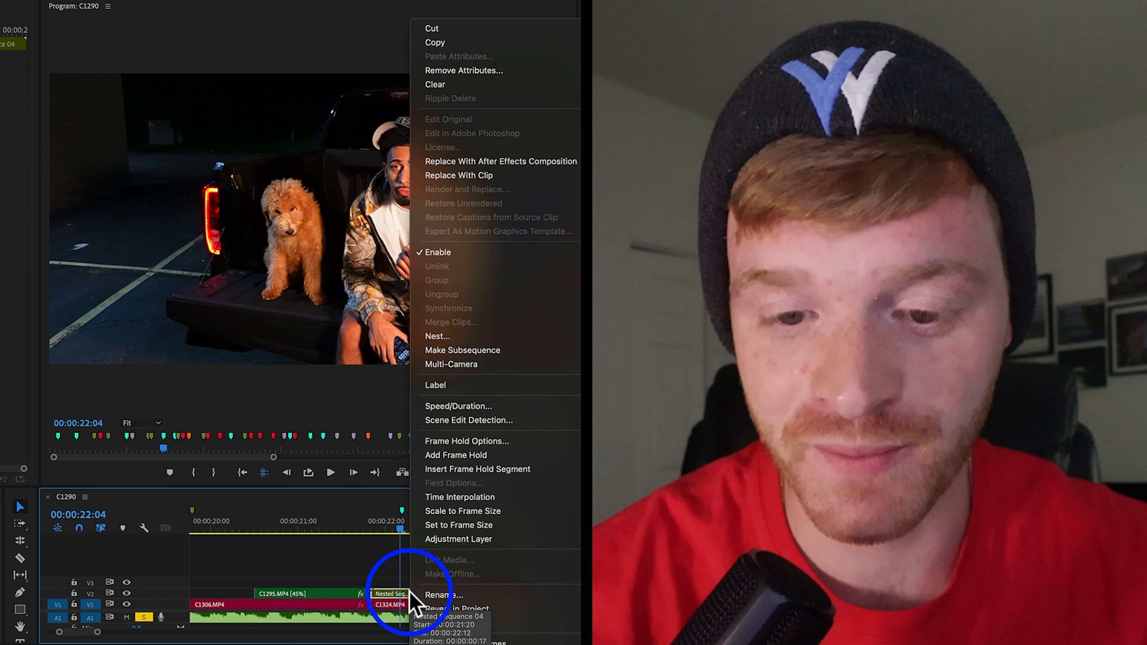
left_click(465, 162)
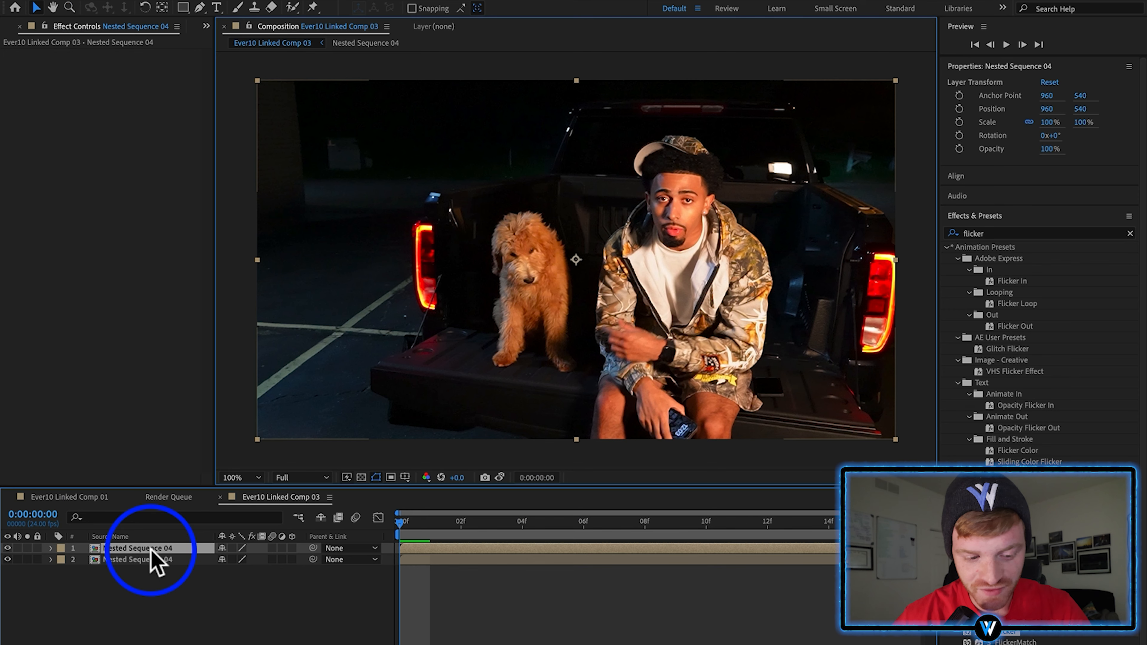
Duplicate the Nested Sequence 04 layer in Ever10 Linked Comp 03 and rotoscope the dog on the topmost layer with Roto Brush.
key("super+d")
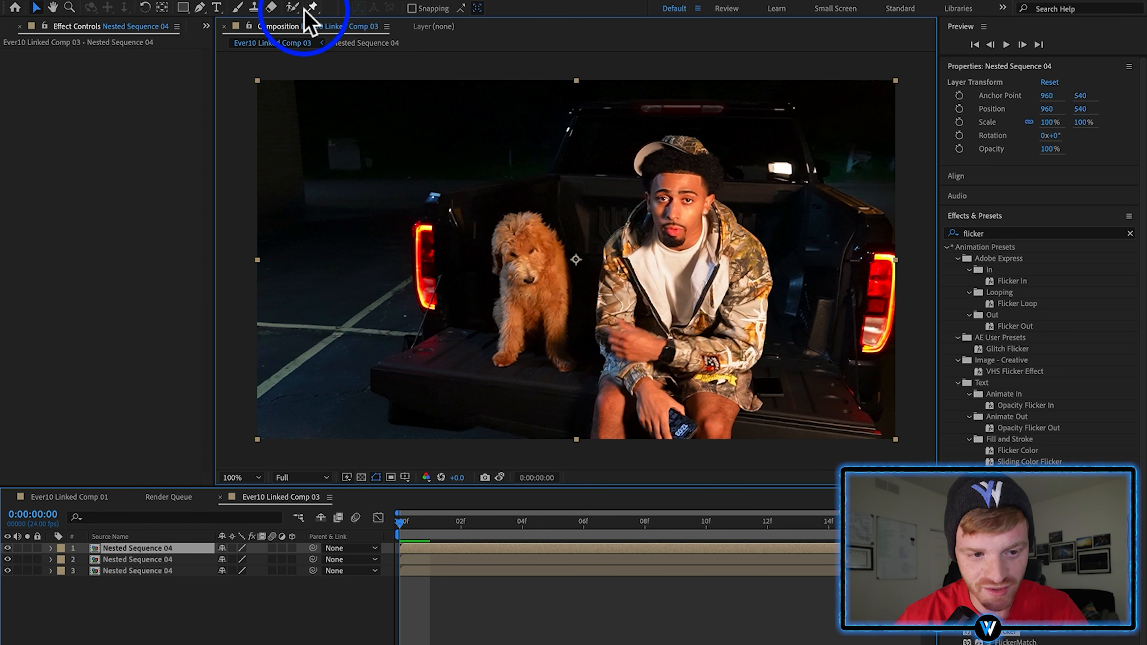
left_click(293, 7)
double_click(525, 295)
mouse_move(506, 328)
left_mouse_down()
mouse_move(497, 228)
mouse_move(532, 203)
mouse_move(512, 200)
mouse_move(542, 216)
mouse_move(564, 335)
mouse_move(552, 285)
mouse_move(563, 250)
mouse_move(539, 222)
mouse_move(533, 281)
mouse_move(510, 274)
left_mouse_up()
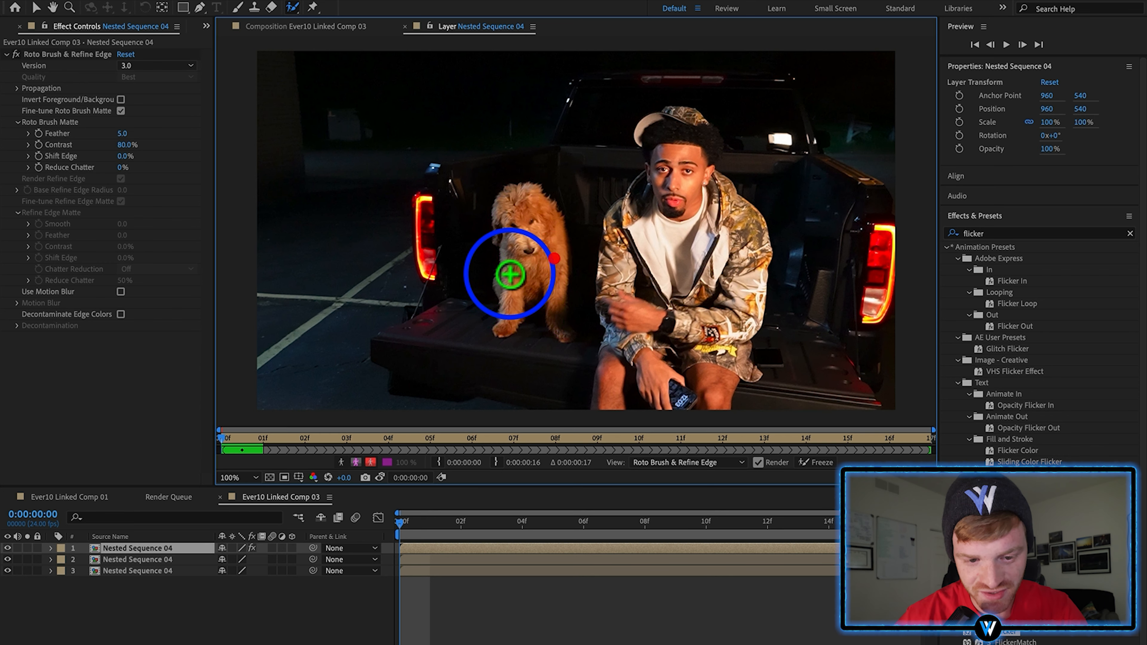
Rotoscope the seated man on the second Nested Sequence 04 layer with Roto Brush.
left_click(153, 561)
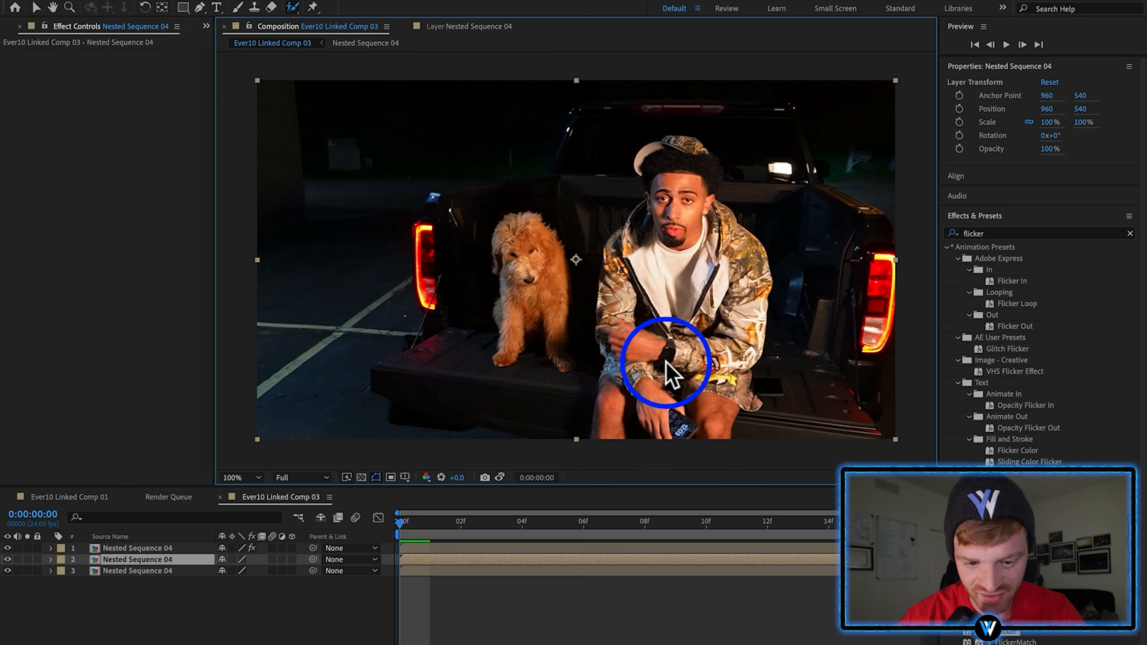
double_click(660, 371)
mouse_move(600, 409)
left_mouse_down()
mouse_move(610, 265)
mouse_move(663, 171)
mouse_move(646, 146)
mouse_move(662, 120)
mouse_move(693, 120)
mouse_move(709, 172)
mouse_move(757, 243)
mouse_move(761, 285)
mouse_move(739, 368)
mouse_move(752, 380)
mouse_move(728, 397)
left_mouse_up()
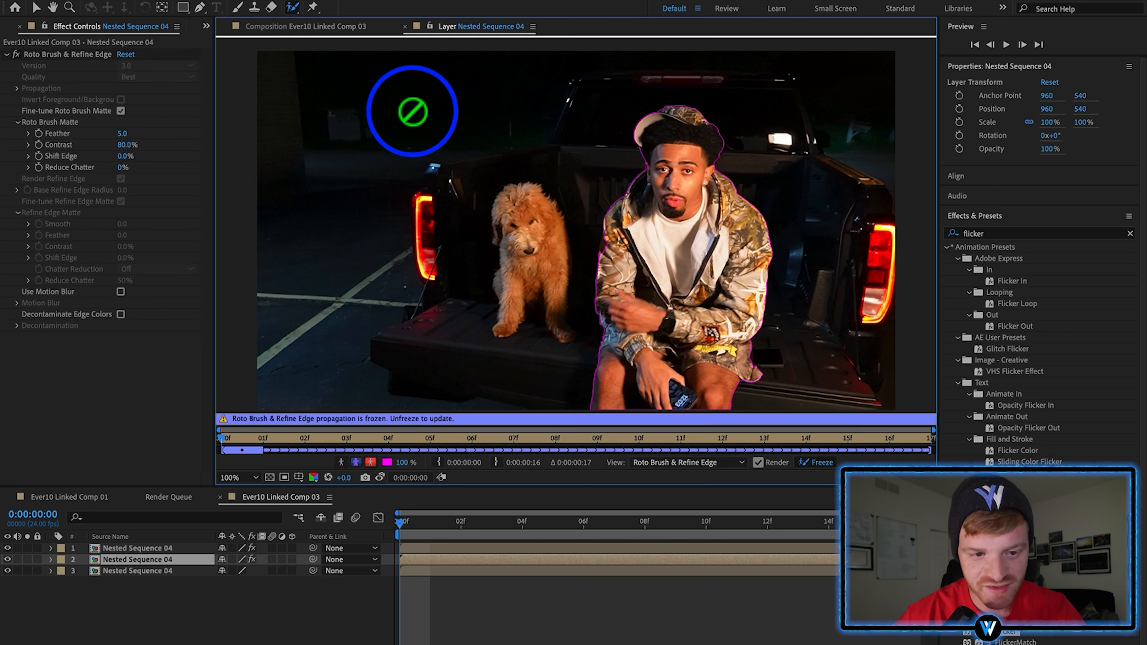
Check the dog and man cutouts in the composition against the transparency grid by toggling layer visibility.
left_click(294, 27)
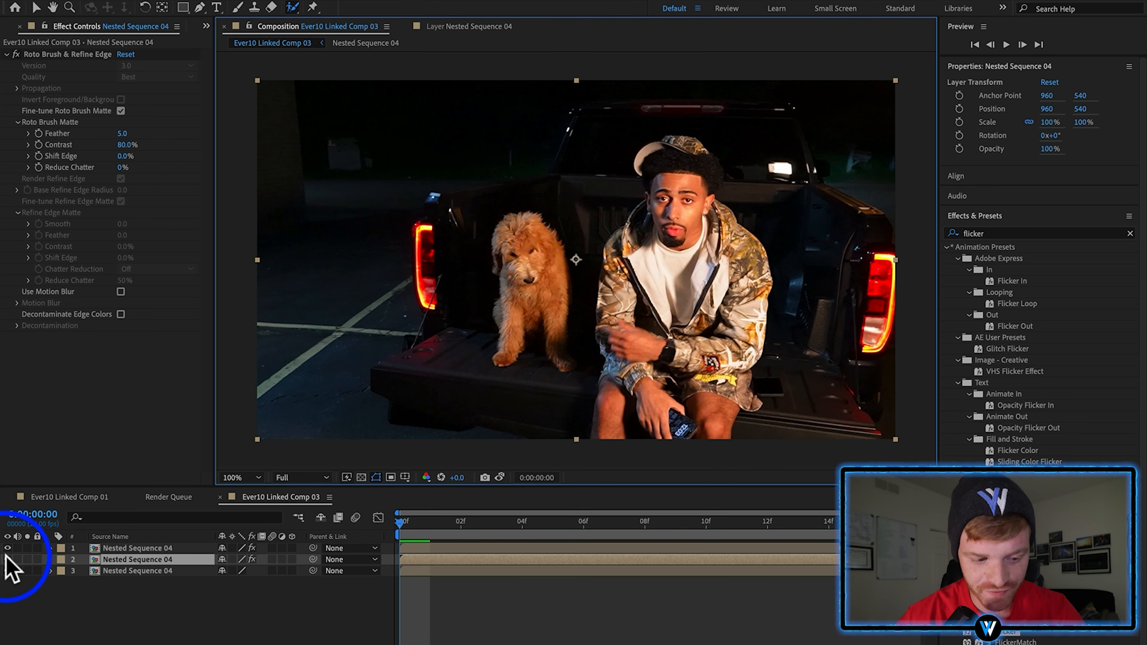
left_click(8, 571)
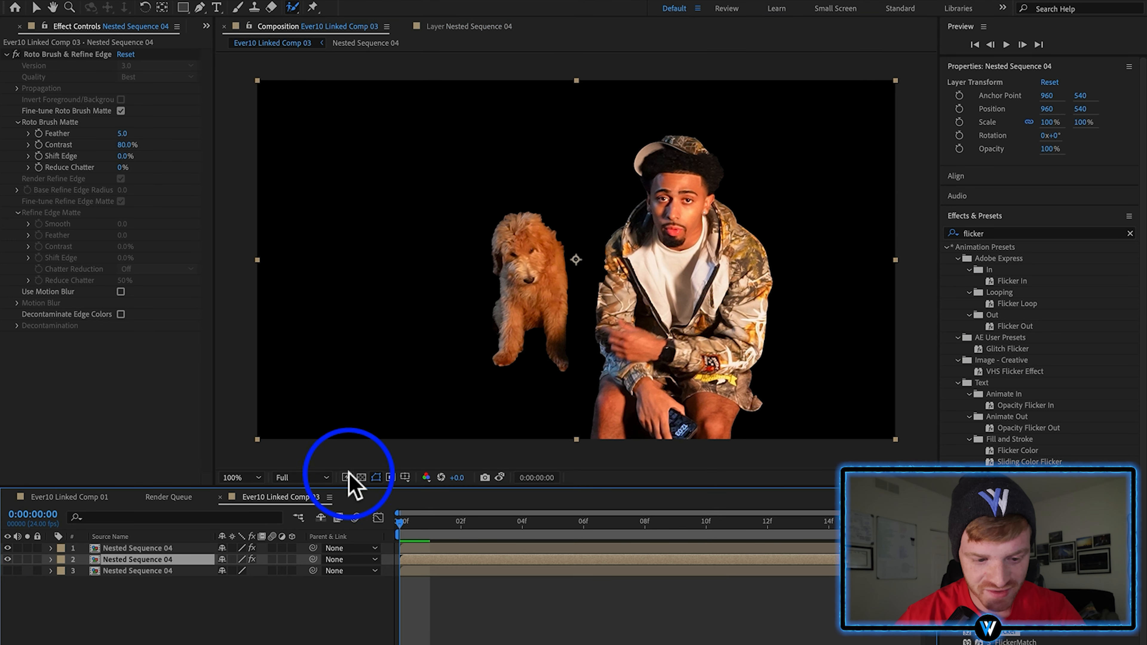
left_click(361, 478)
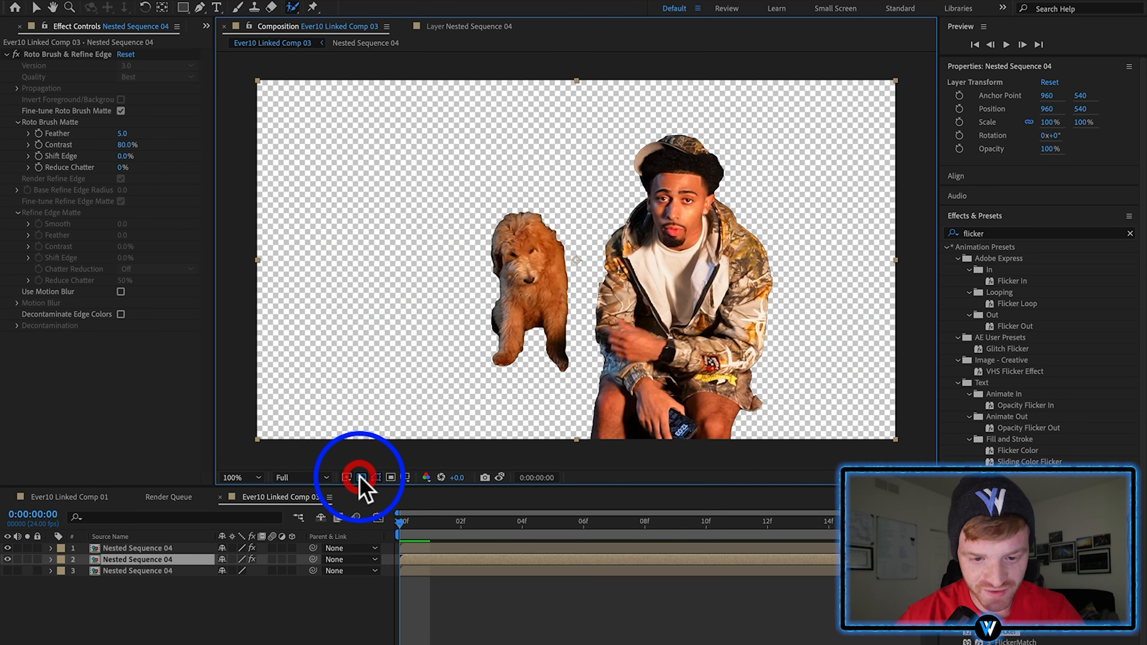
left_click(7, 548)
left_click(8, 560)
left_click(8, 560)
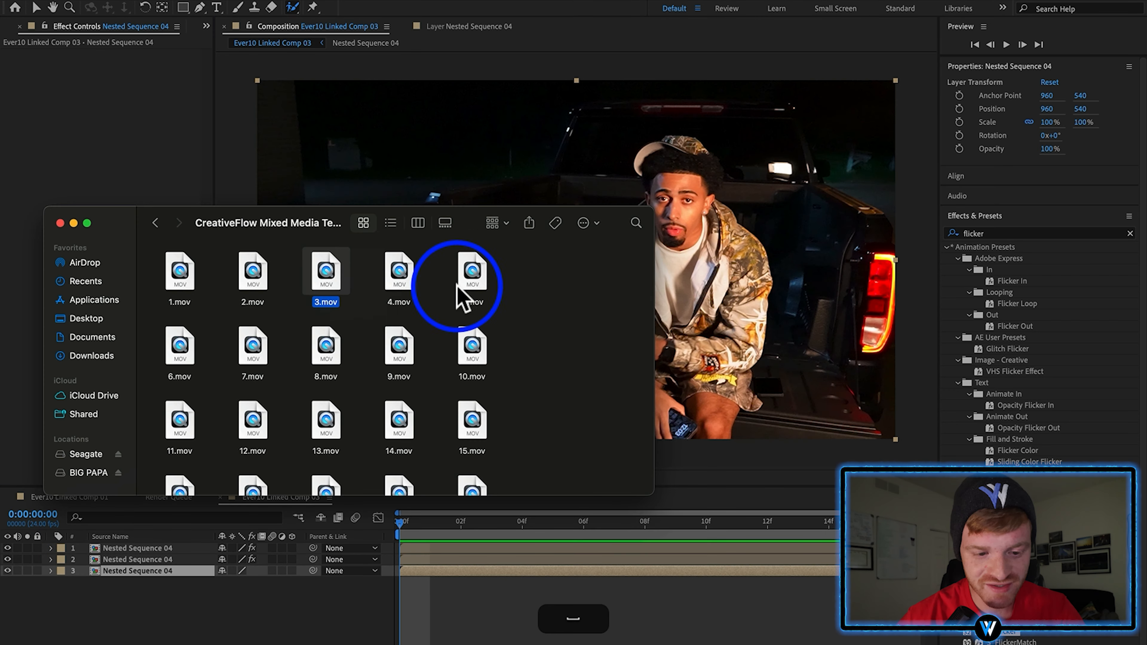
Try the 5.mov texture over the composition and place the 8.mov texture between the rotoscoped layers and the background layer.
left_click(409, 285)
left_click(469, 277)
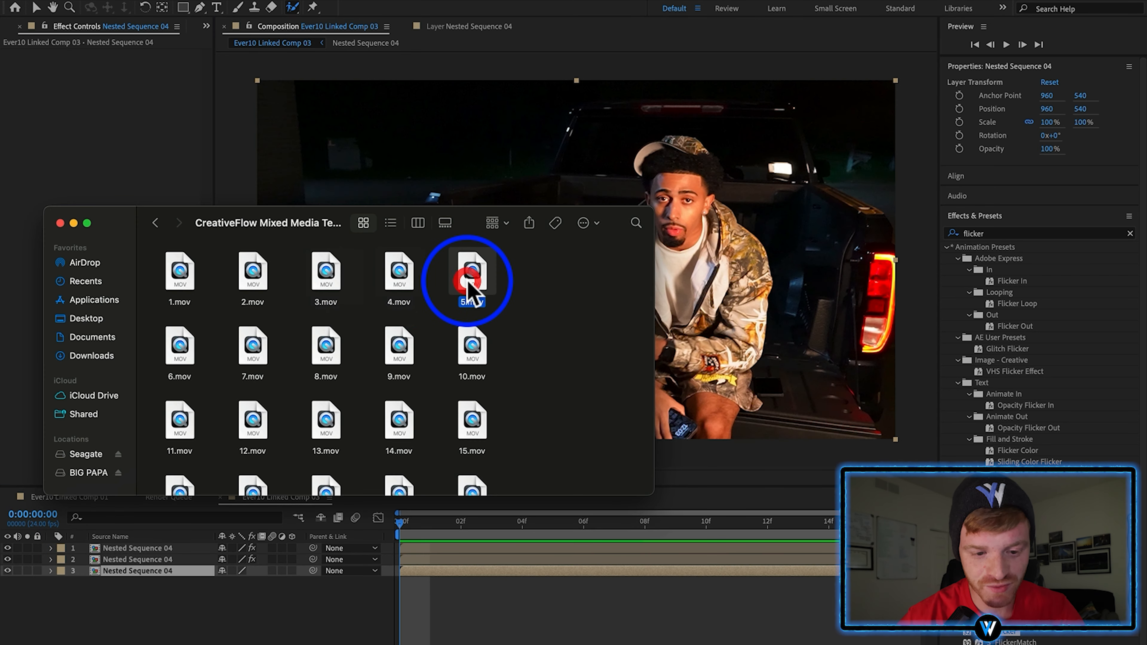
left_click(788, 275)
left_click_drag(788, 275, 789, 279)
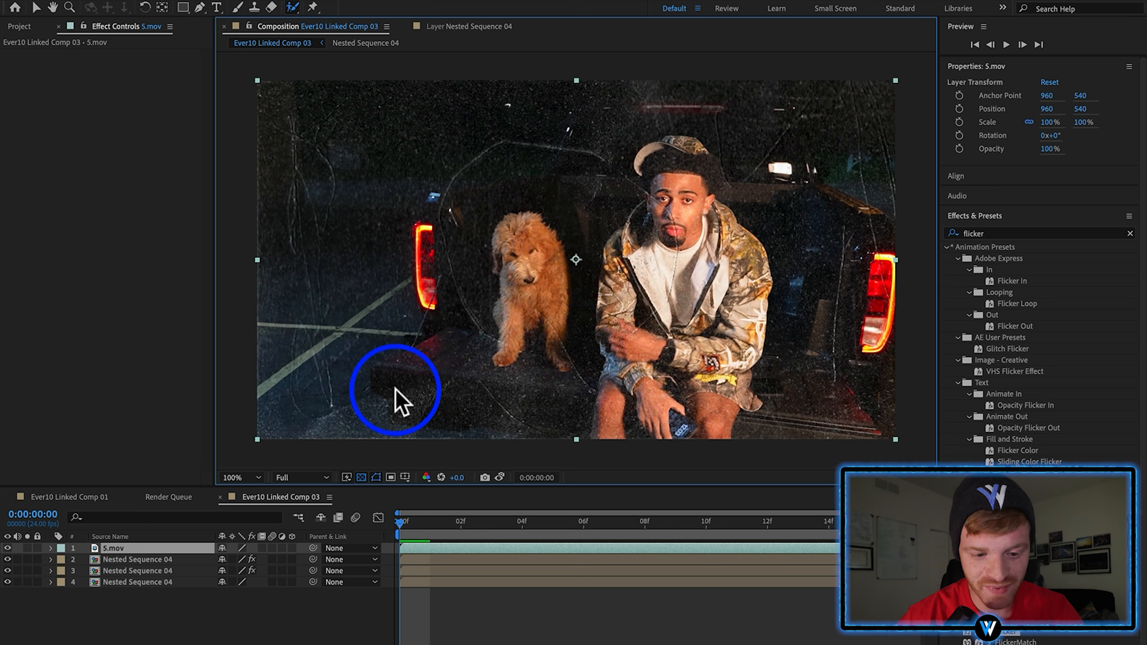
left_click(141, 572)
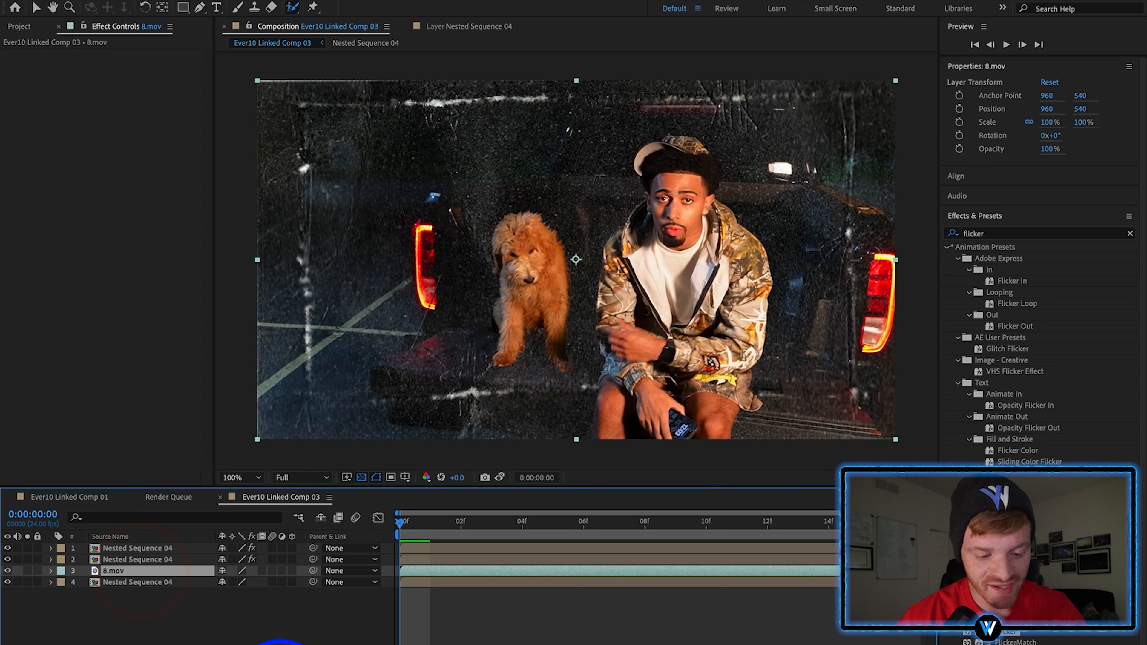
Try the Screen and Lighten blending modes on the 8.mov texture layer, and set it to Color Dodge.
left_click(280, 644)
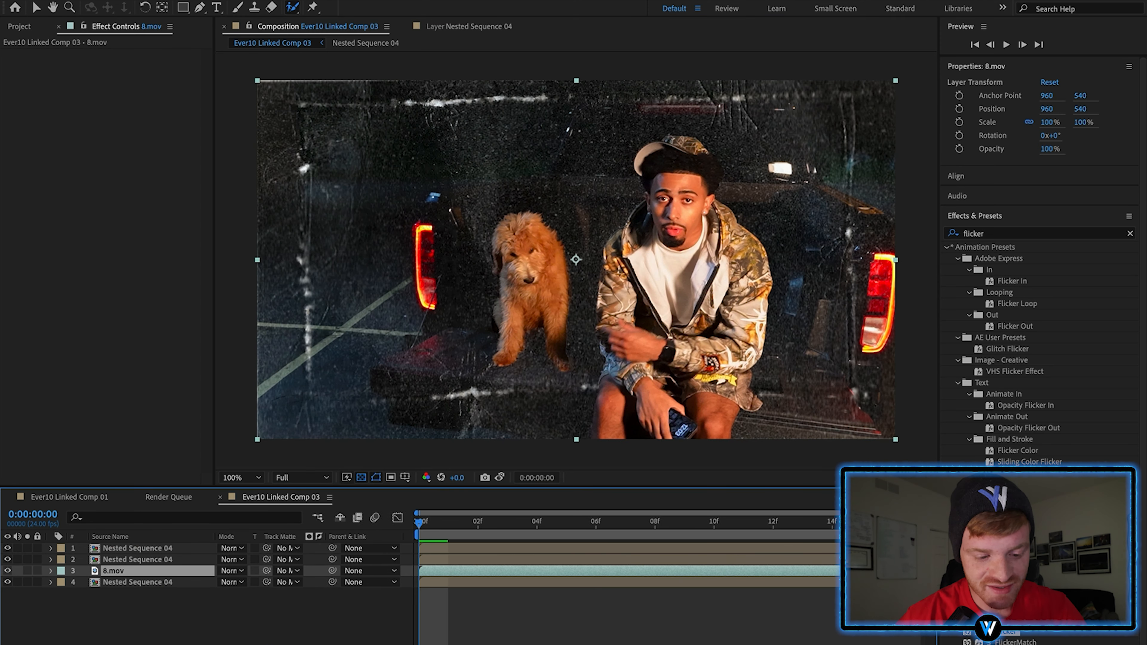
left_click(228, 570)
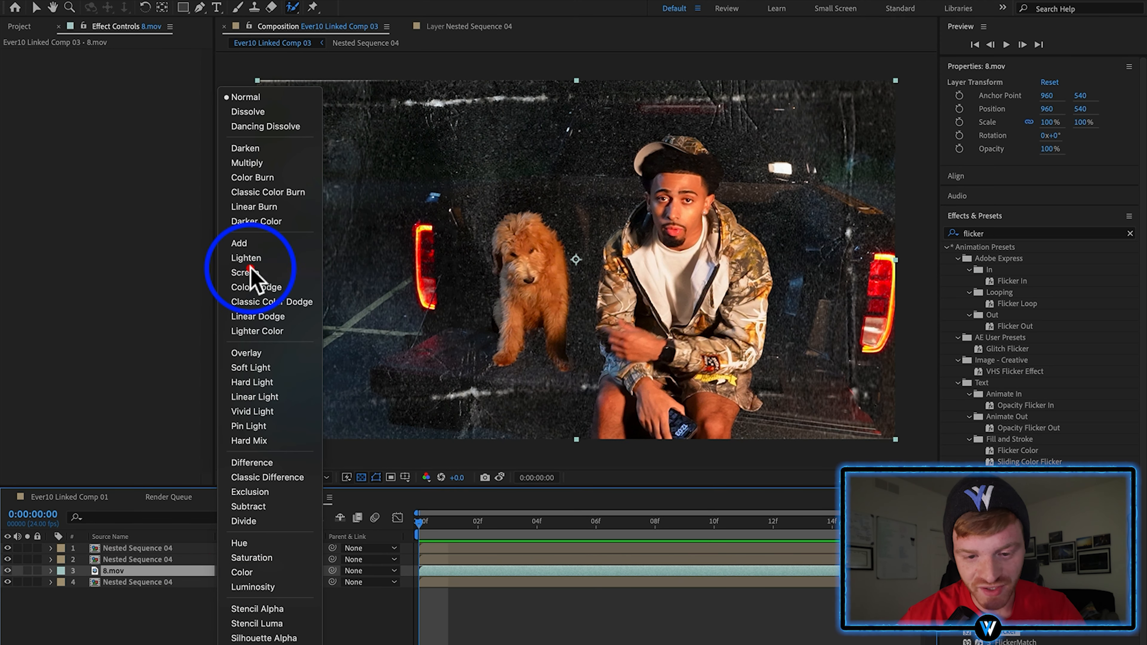
left_click(251, 269)
left_click(231, 570)
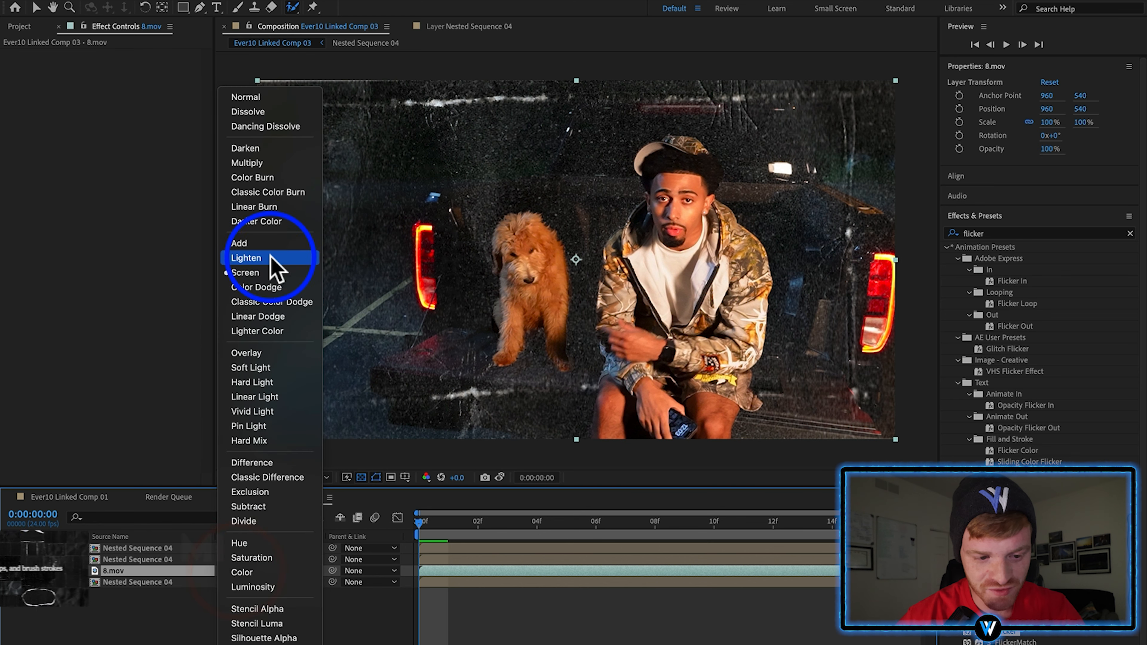
left_click(271, 260)
left_click(231, 570)
left_click(271, 298)
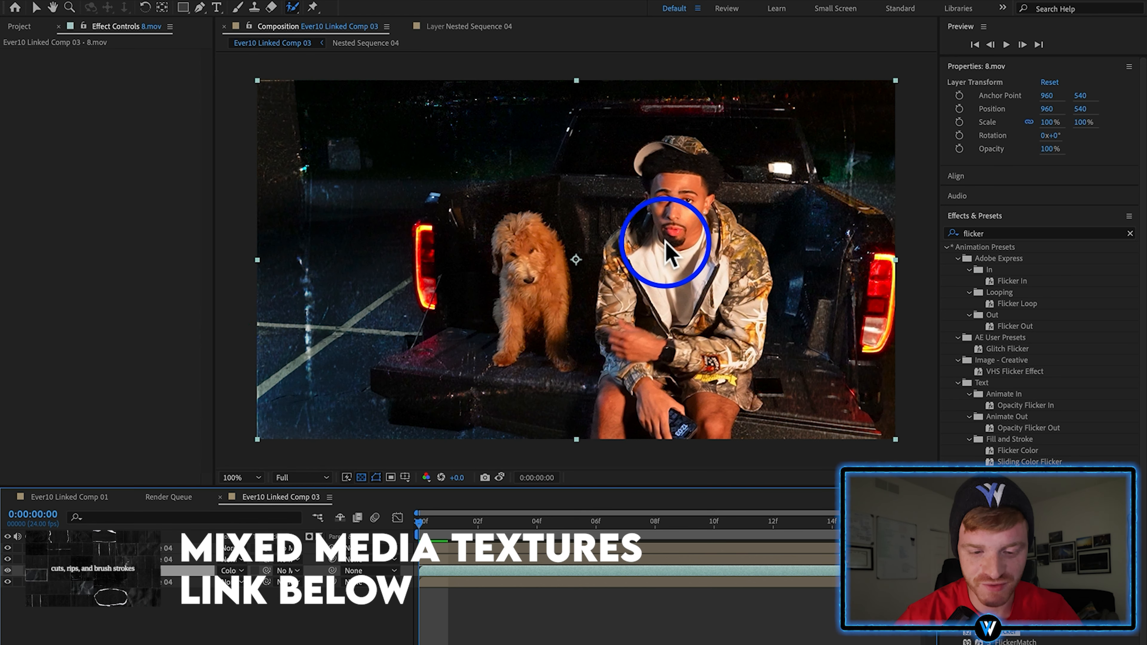
Apply Lumetri Color to the man's cutout with temperature 300 and tint 138 for a red look, and copy the effect to the dog's layer.
key("ctrl+f")
type("lumetri")
left_click_drag(1010, 258, 158, 560)
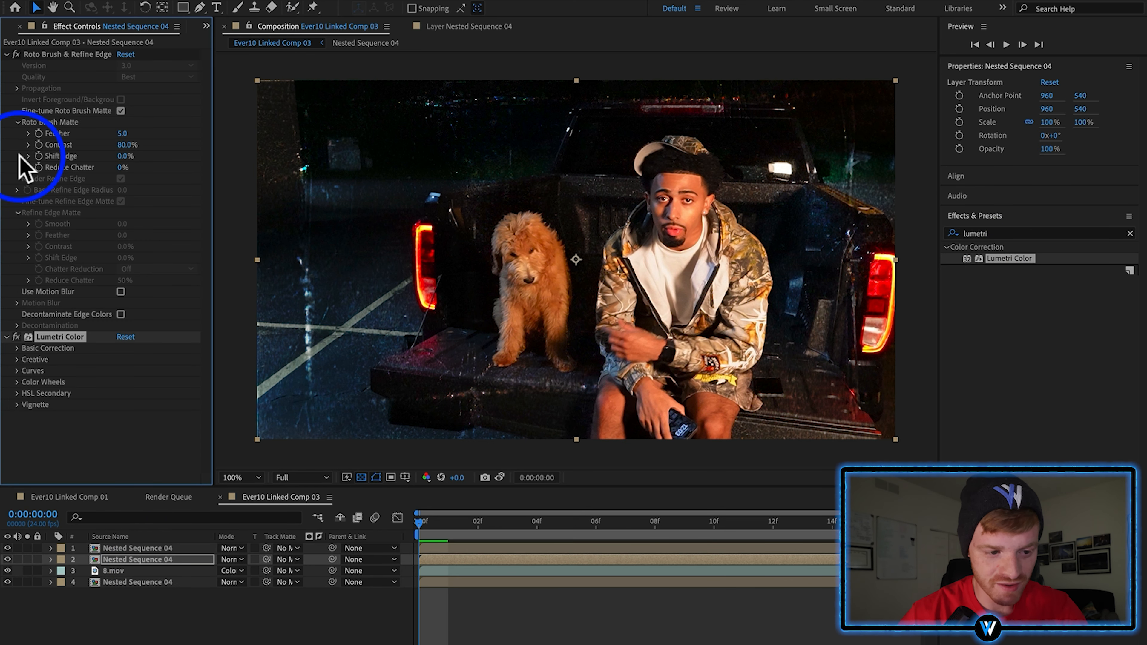
left_click(17, 348)
scroll(85, 384, "down", 3)
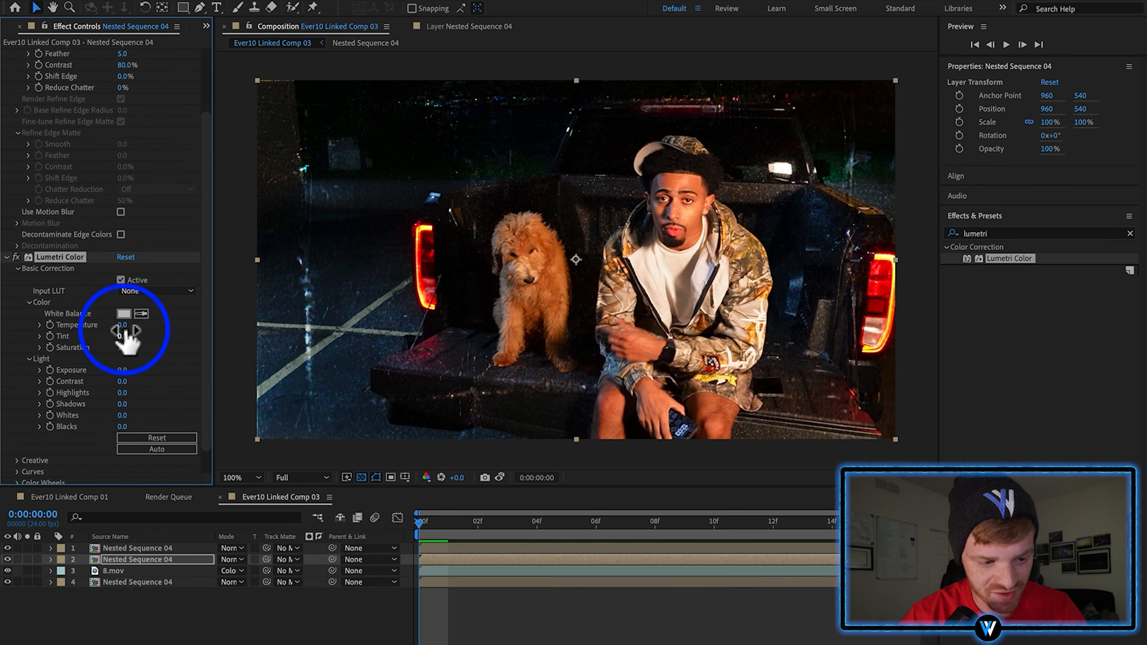
left_click_drag(124, 335, 353, 328)
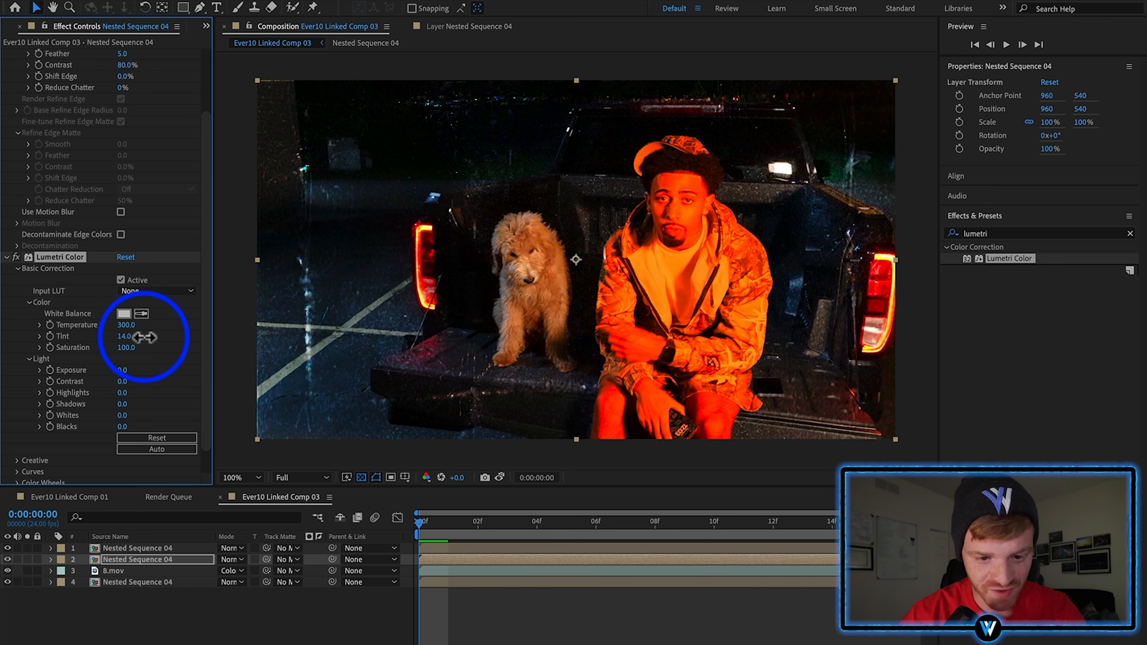
left_click_drag(145, 337, 217, 337)
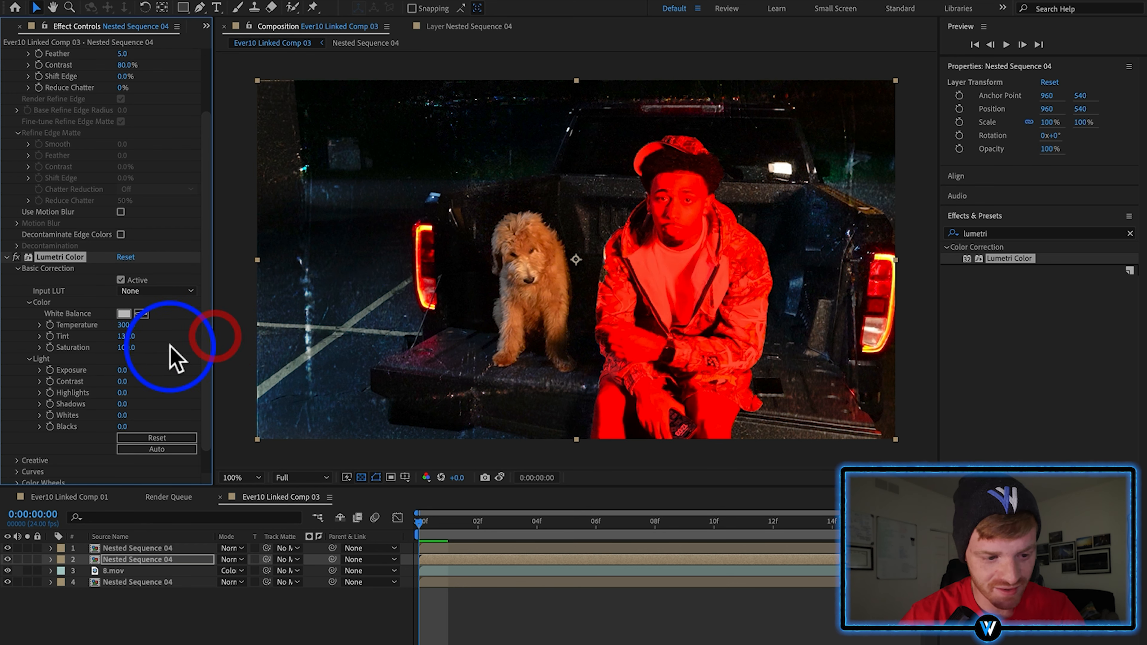
key("super+c")
left_click(132, 548)
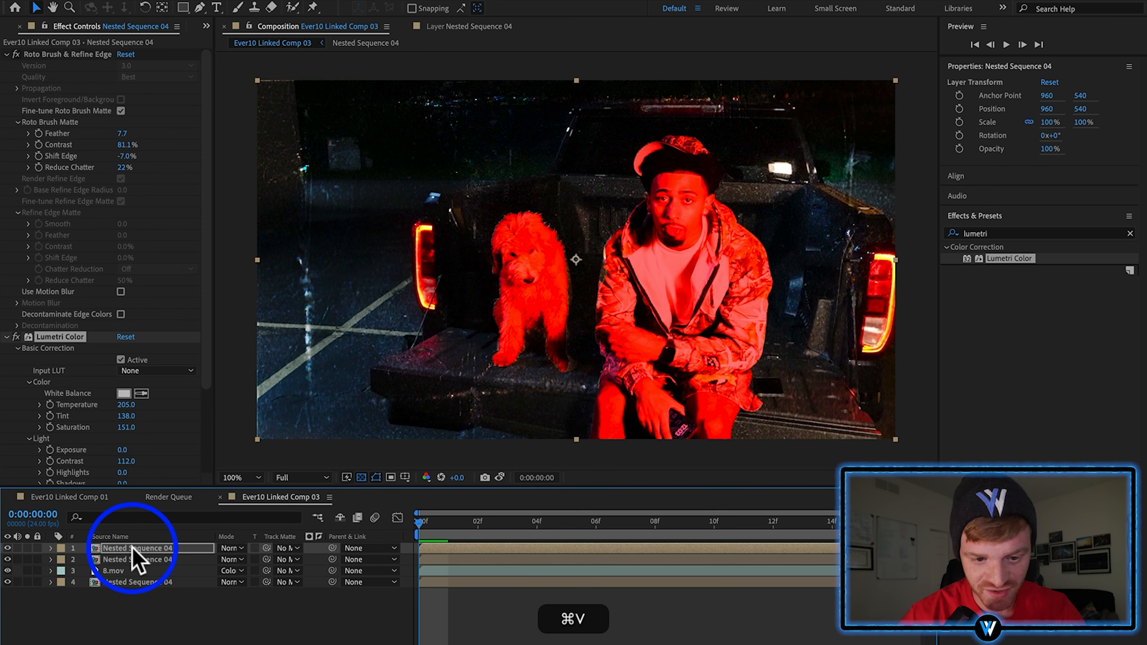
Apply S_Monochrome to the background Nested Sequence 04 layer and scale the 8.mov texture layer to 121%.
type("monoc")
left_click(1003, 260)
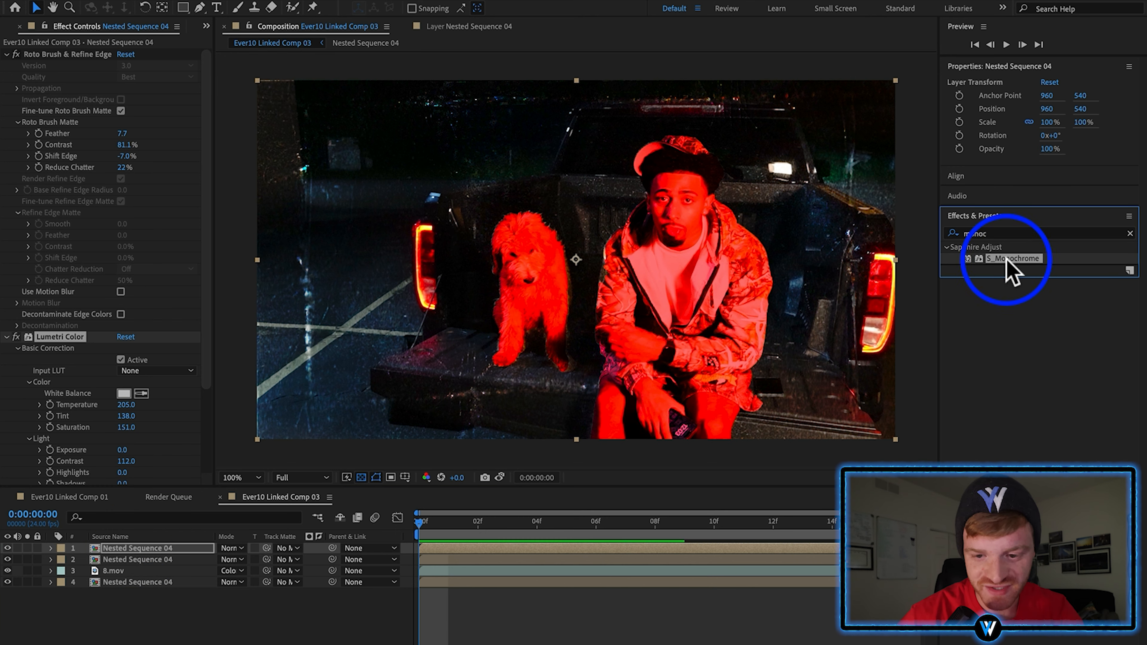
left_click_drag(1011, 271, 448, 586)
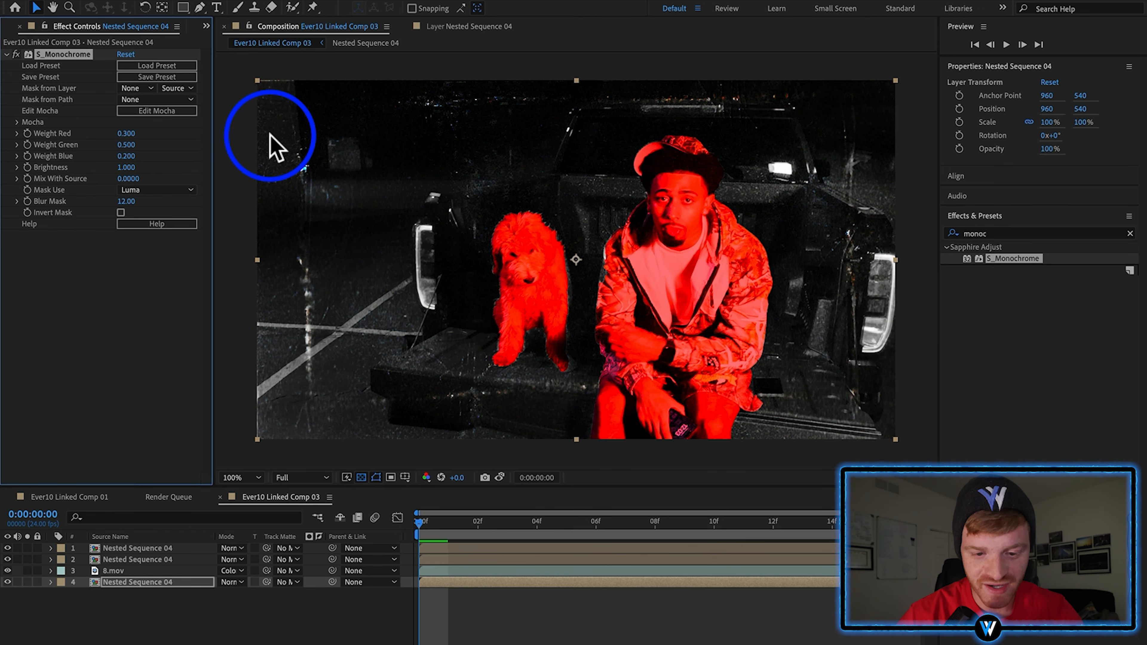
left_click_drag(473, 527, 642, 551)
left_click(474, 571)
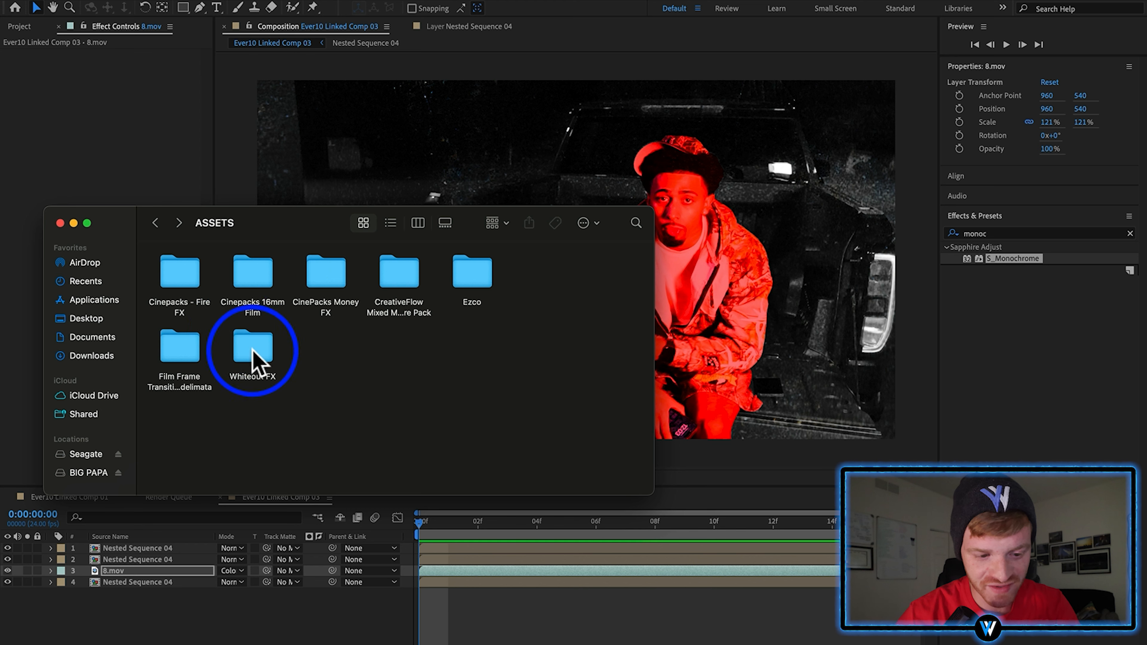
Browse the Paint folder of the Whiteout FX assets for painted letter clips.
double_click(255, 361)
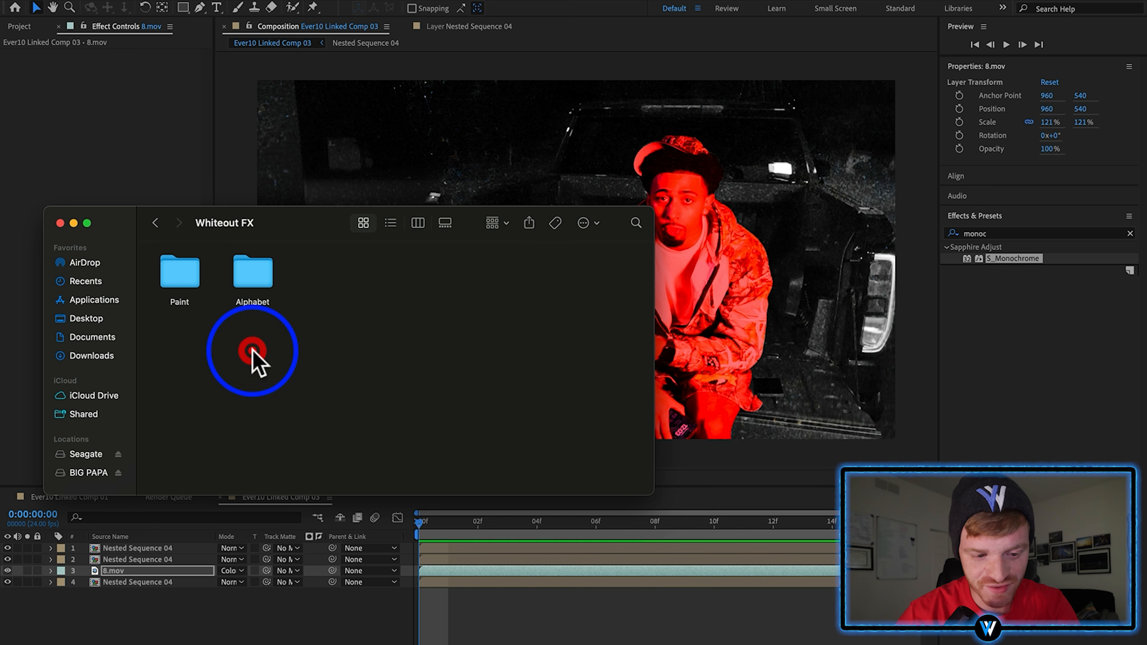
double_click(254, 275)
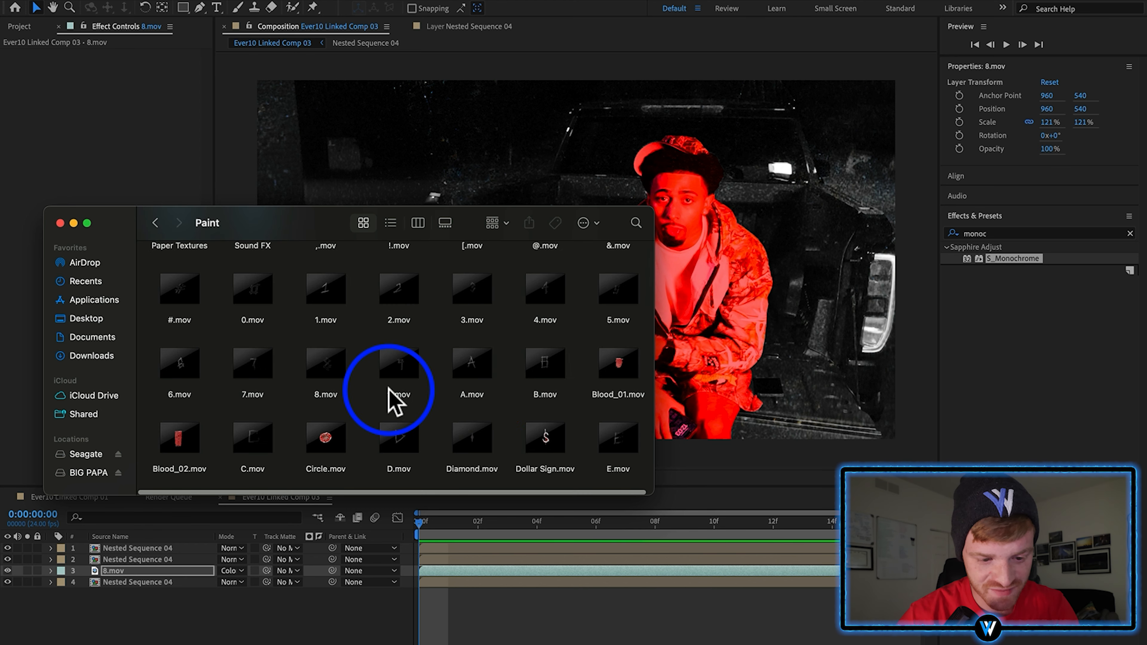
scroll(400, 400, "down", 5)
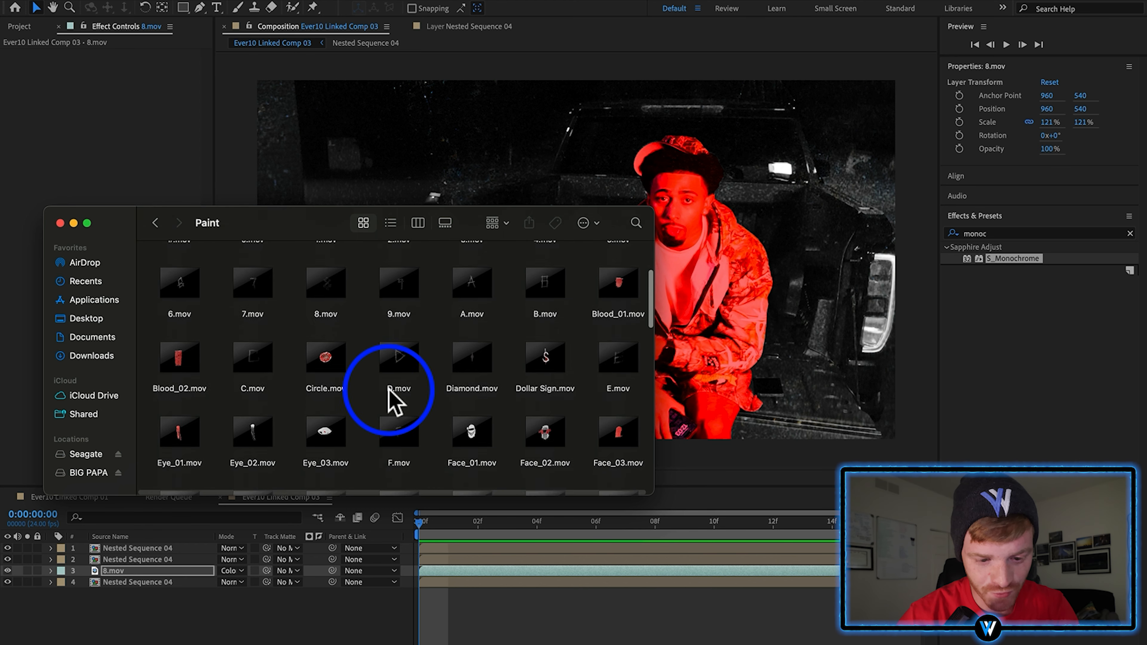
scroll(217, 379, "up", 3)
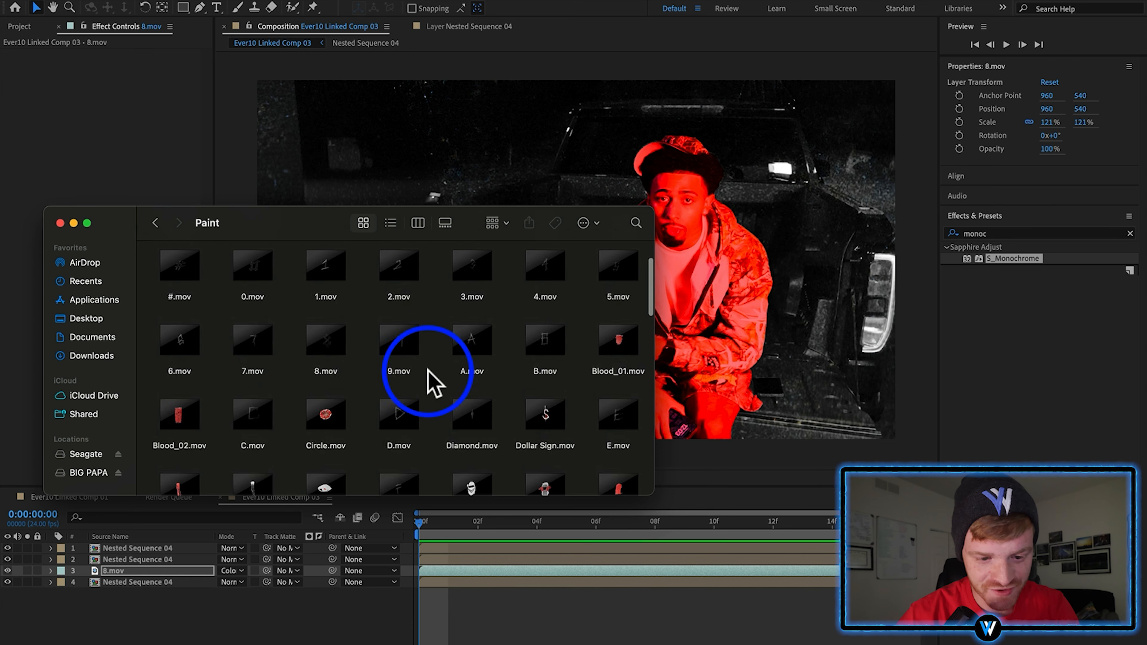
scroll(428, 371, "down", 7)
scroll(432, 383, "down", 4)
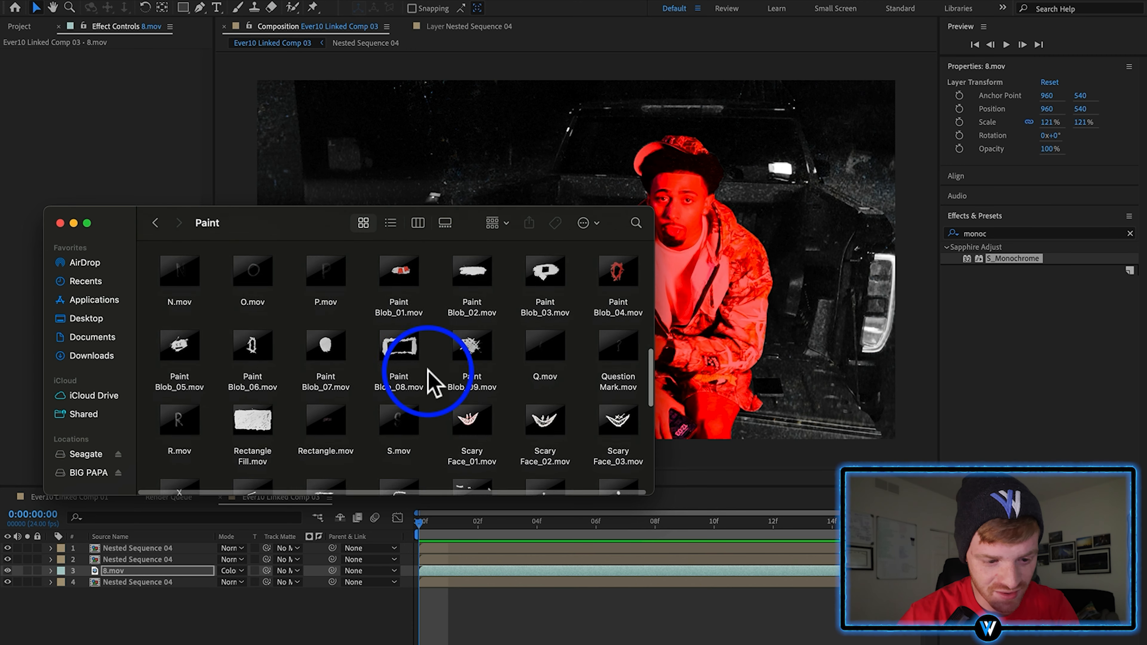
scroll(433, 383, "up", 5)
scroll(428, 384, "up", 2)
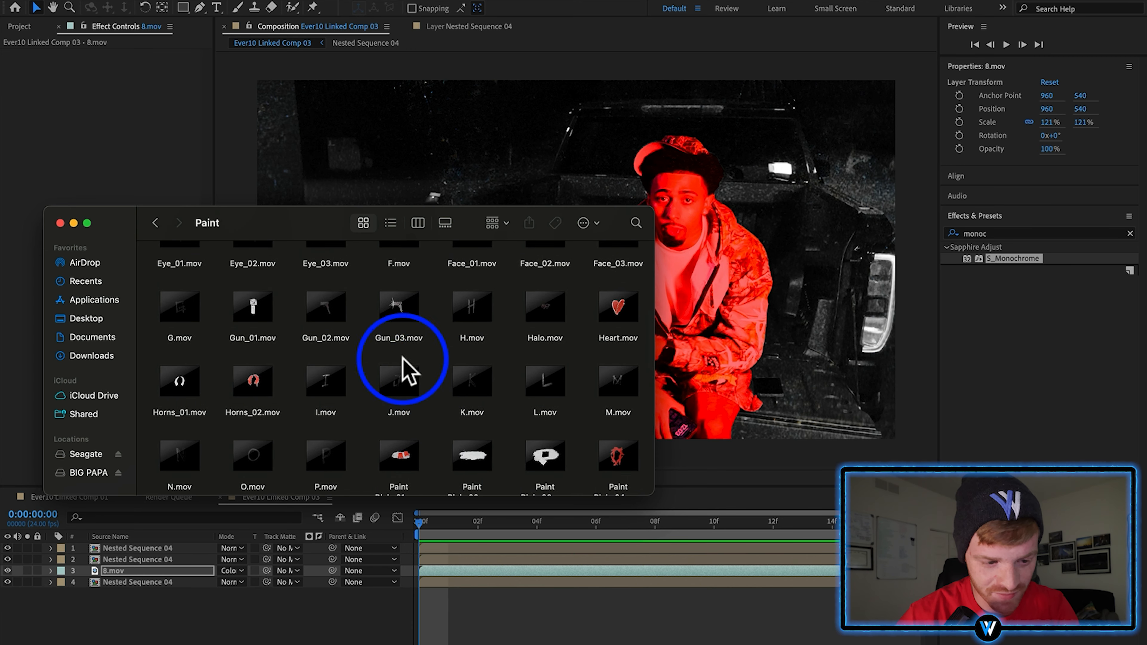
scroll(362, 337, "up", 2)
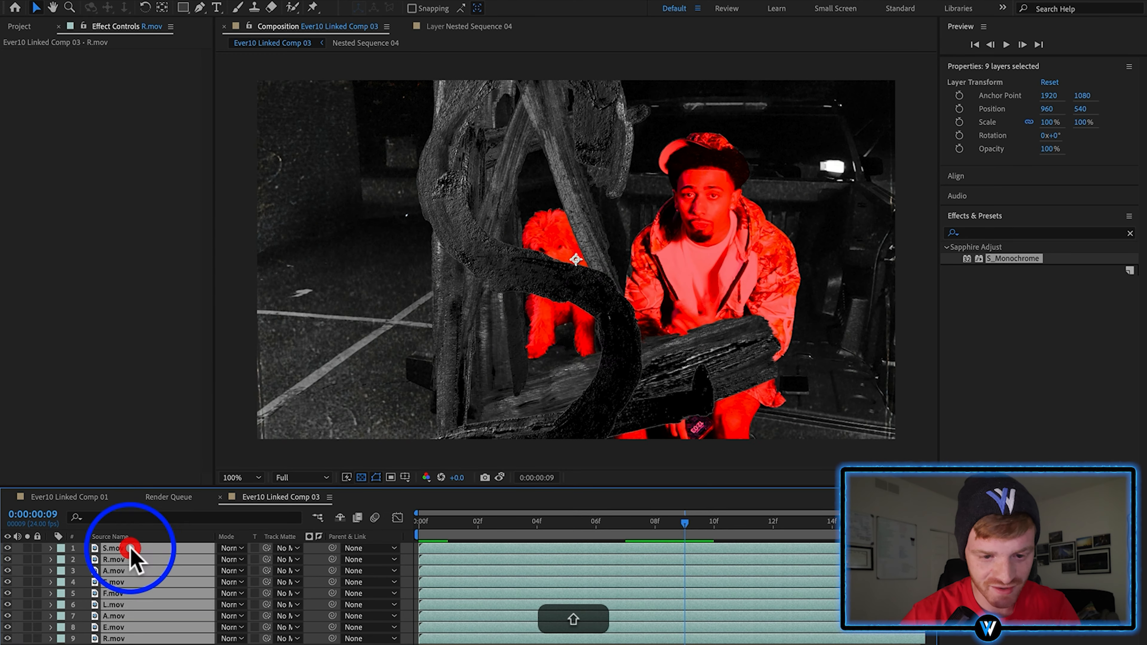
Select all nine letter layers from S.mov to R.mov and scale them down together to 16%.
left_click(128, 548)
scroll(594, 328, "down", 2)
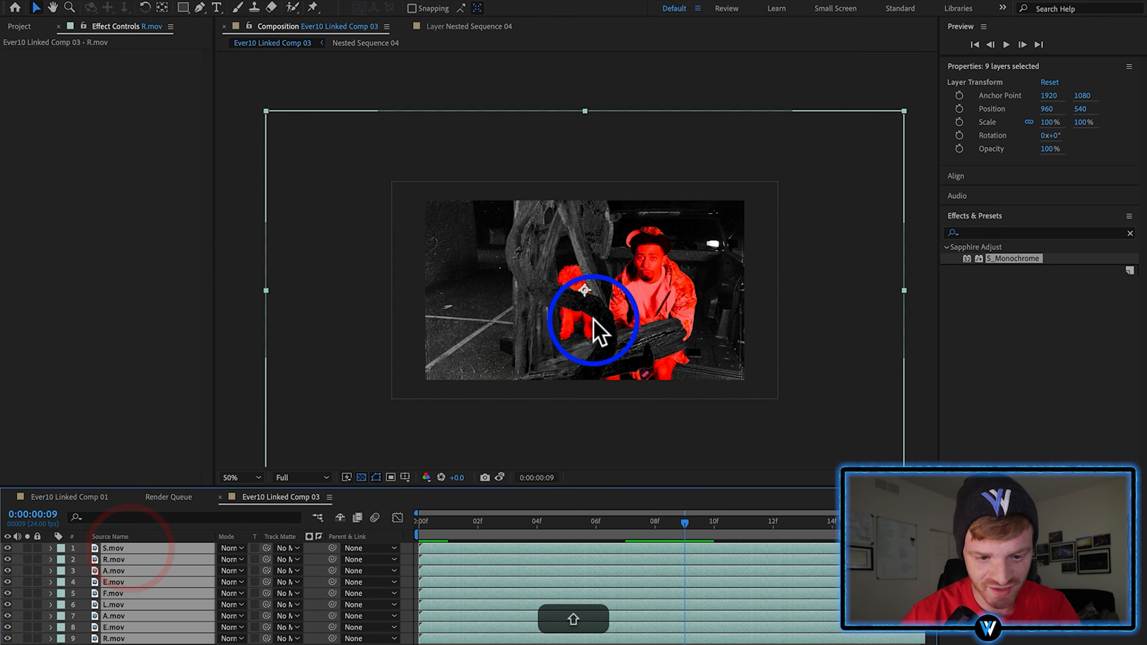
left_click_drag(835, 300, 603, 312)
scroll(591, 294, "up", 2)
scroll(591, 295, "down", 2)
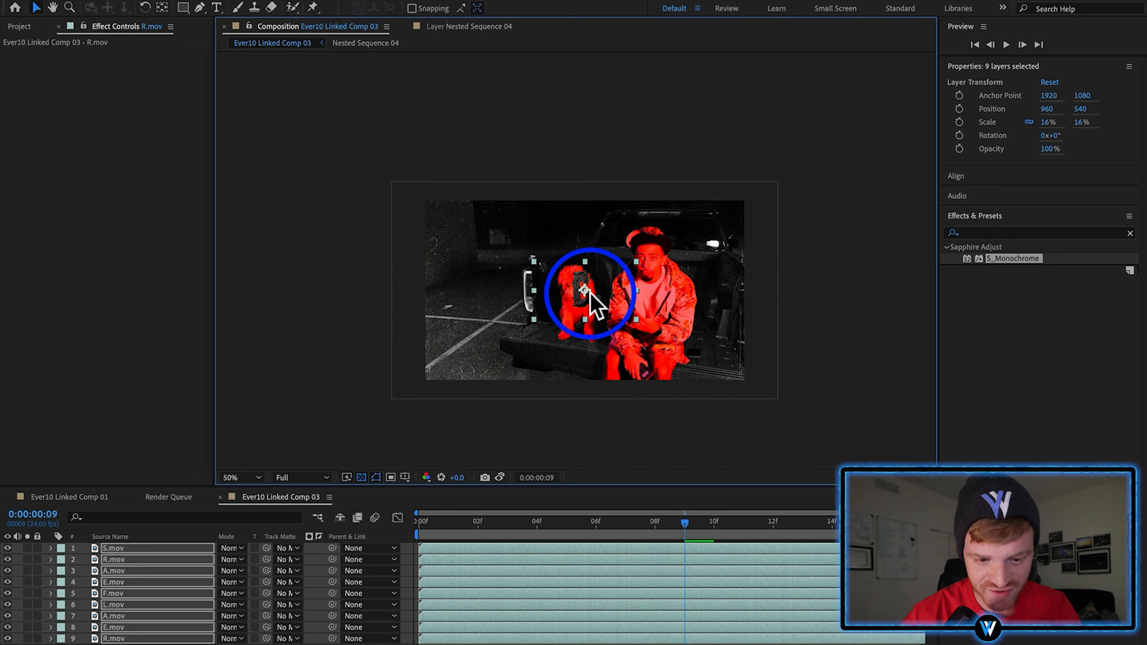
scroll(591, 293, "up", 1)
Place the first R letter on the dark wall in the frame's upper-left area and shift all nine letter layers earlier in time.
left_click(542, 638)
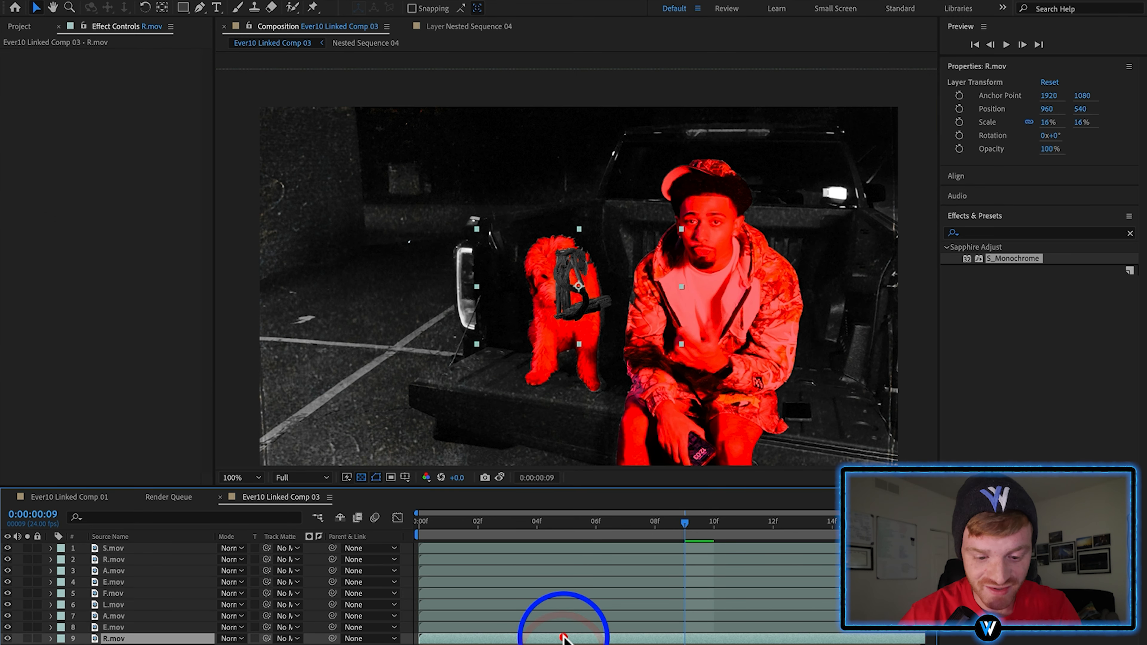
left_click_drag(578, 286, 310, 172)
left_click(798, 548, "shift")
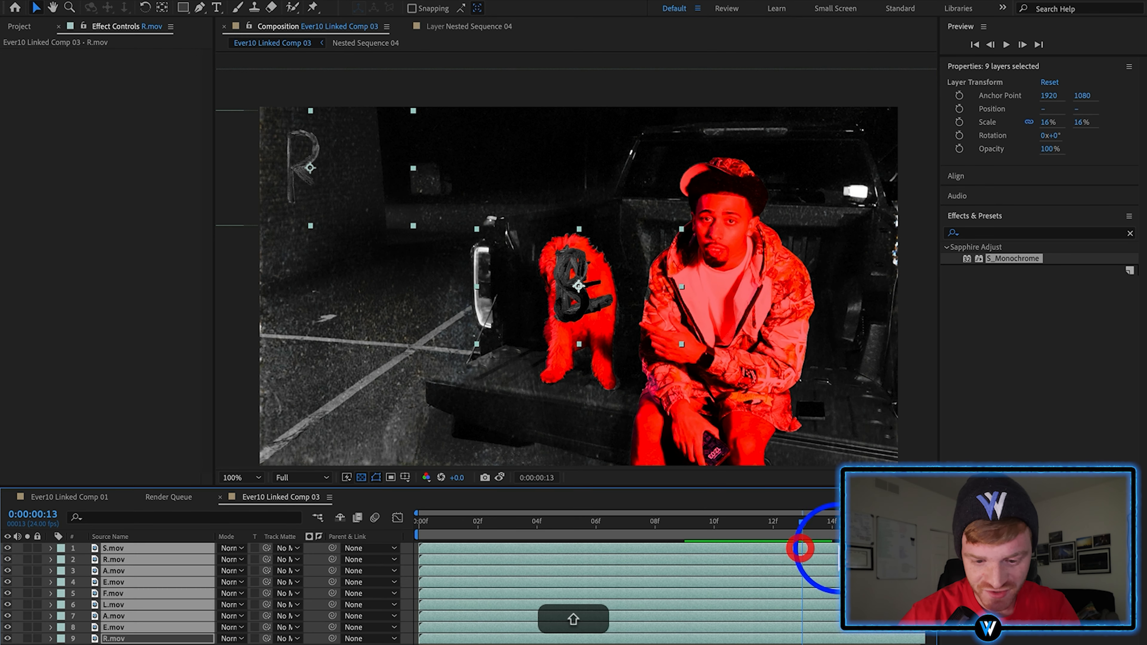
left_click_drag(830, 549, 505, 564)
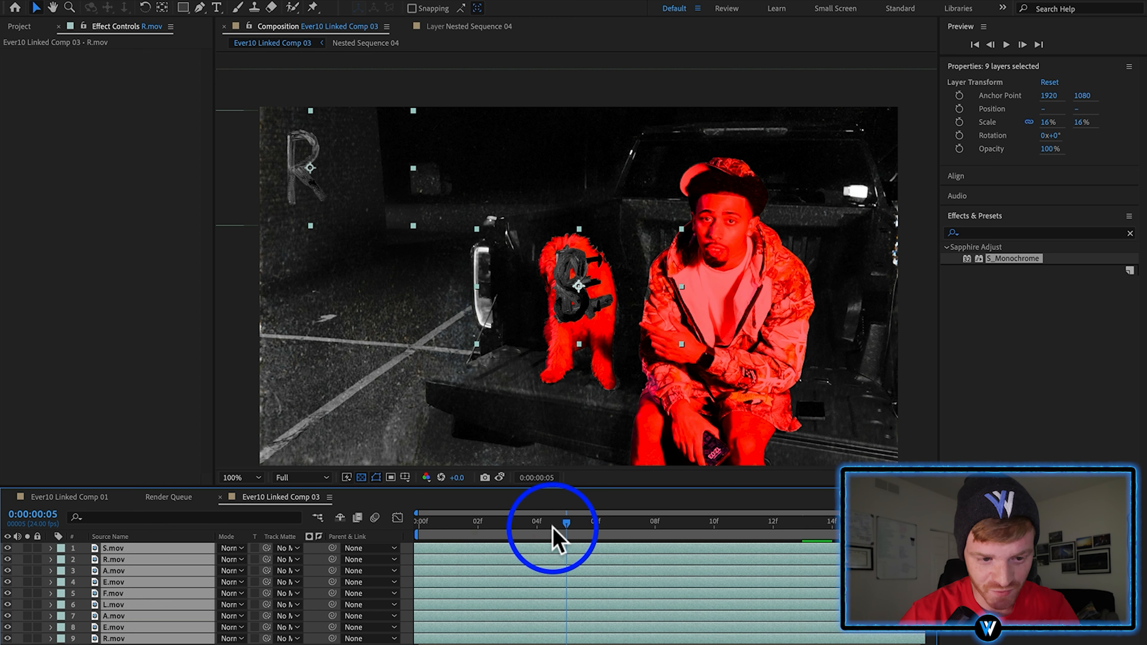
left_click_drag(553, 530, 593, 542)
Arrange the remaining letters beside the first R to spell REAL with TEARS beneath it.
left_click(134, 630)
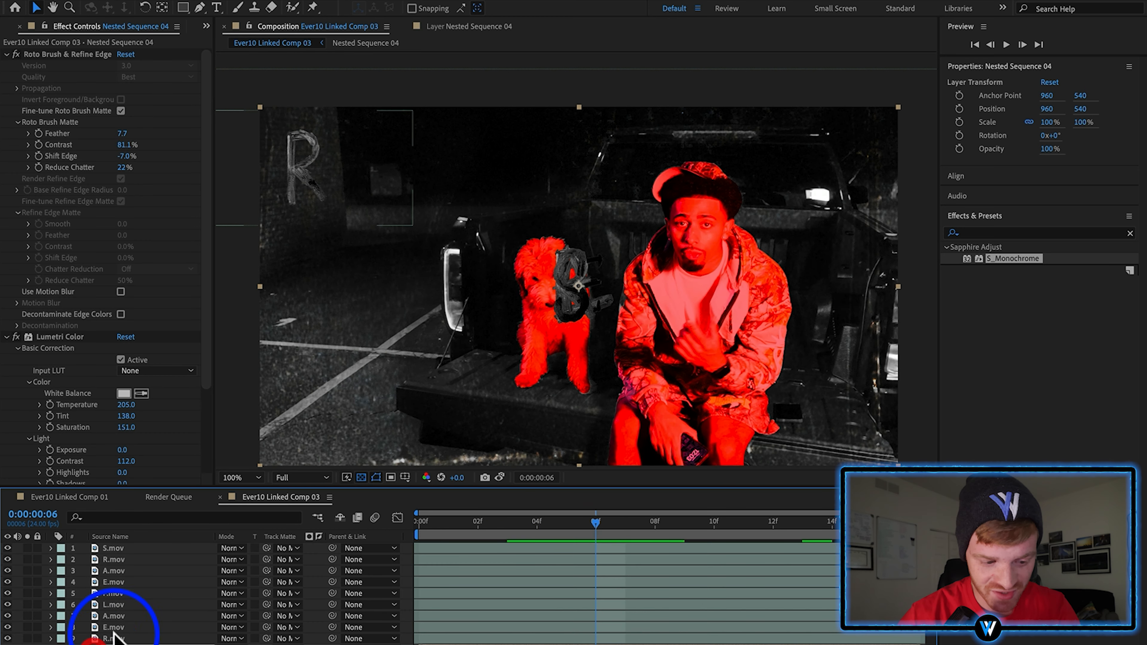
left_click_drag(574, 305, 368, 183)
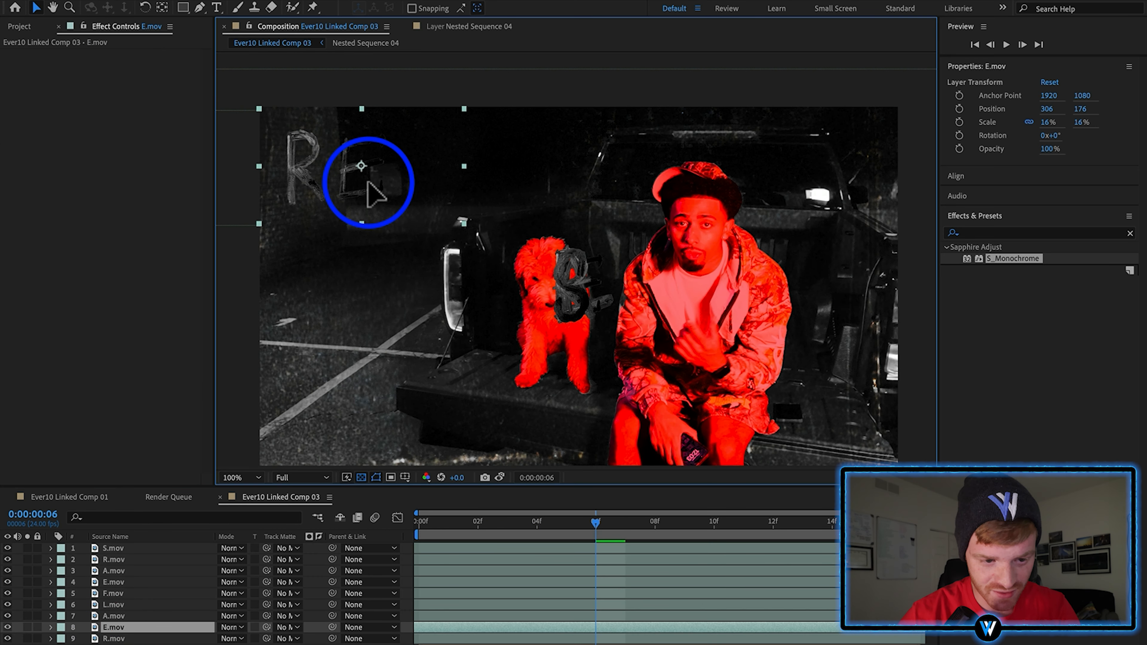
left_click(116, 616)
left_click_drag(576, 293, 447, 185)
left_click(113, 604)
Split all nine letter layers at 0:00:00:02.
key("ctrl+a")
left_click(477, 524)
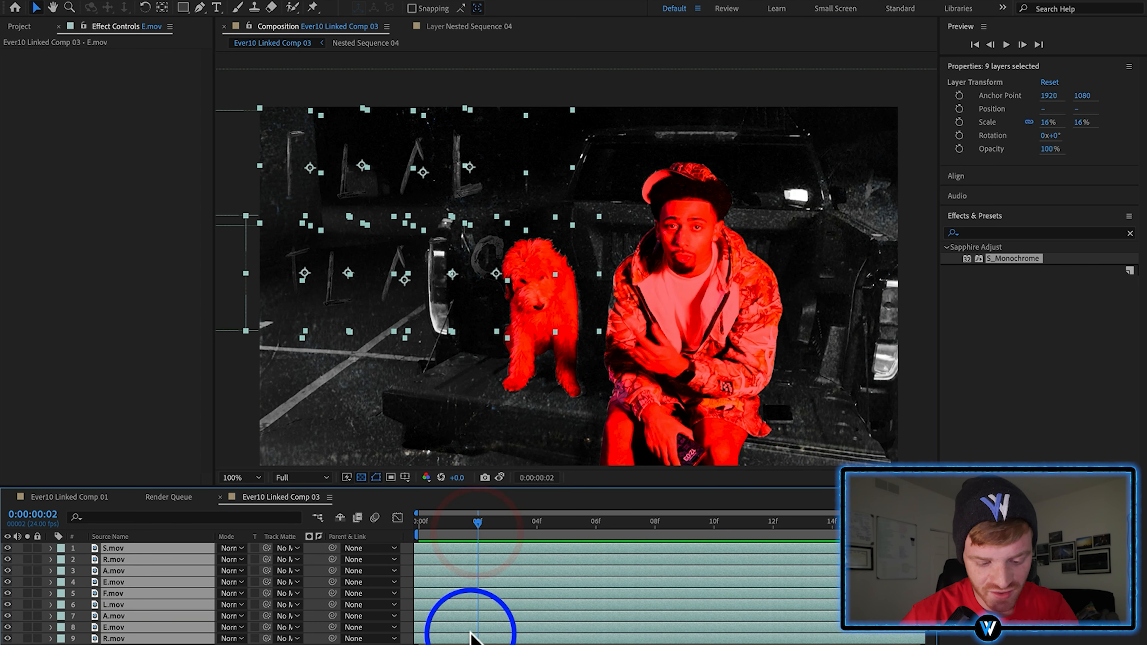
key("super+shift+d")
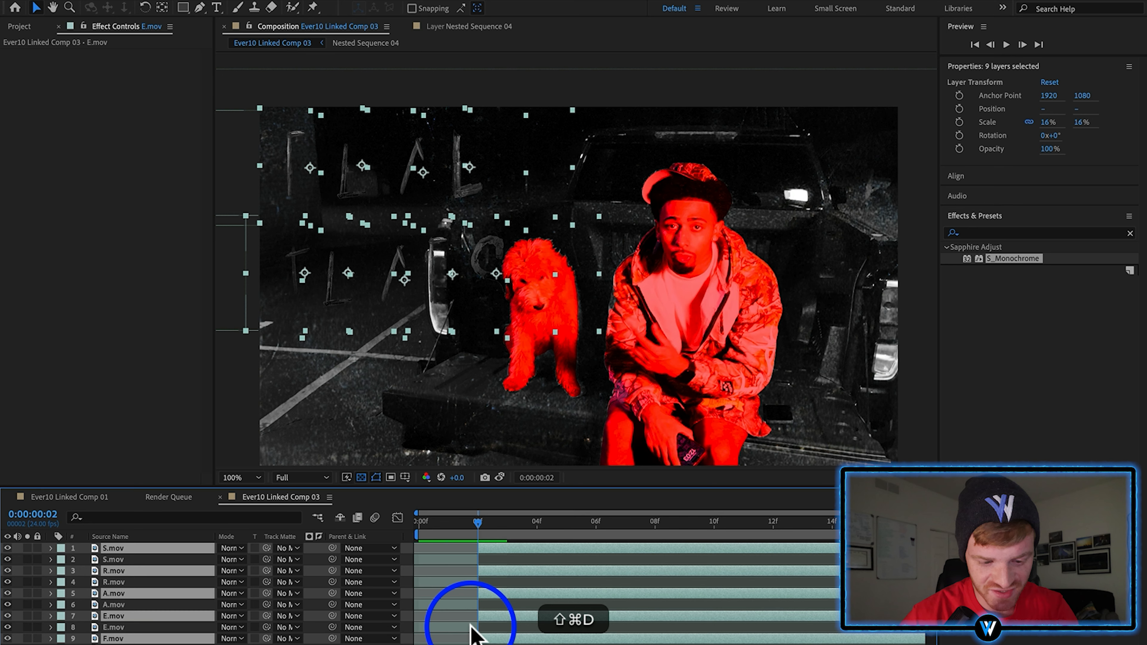
Delete the short letter layer pieces that lie before the split.
left_click(448, 568)
key("BackSpace")
left_click(448, 576)
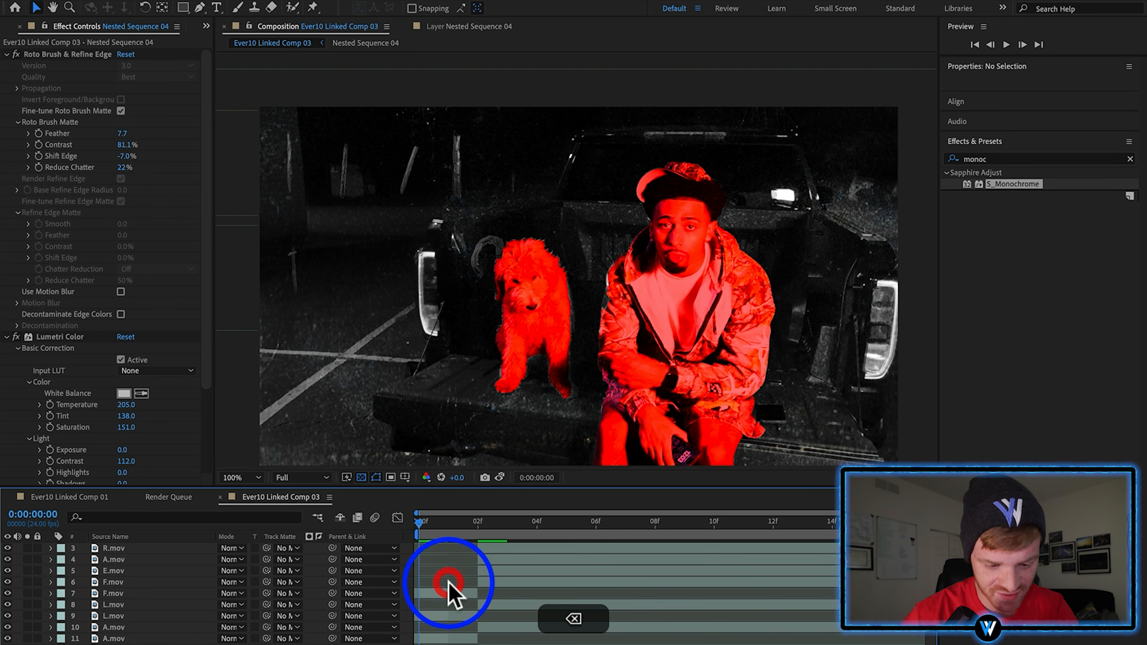
left_click(448, 593)
key("BackSpace")
left_click(448, 605)
key("BackSpace")
left_click(448, 615)
key("BackSpace")
left_click(448, 627)
key("BackSpace")
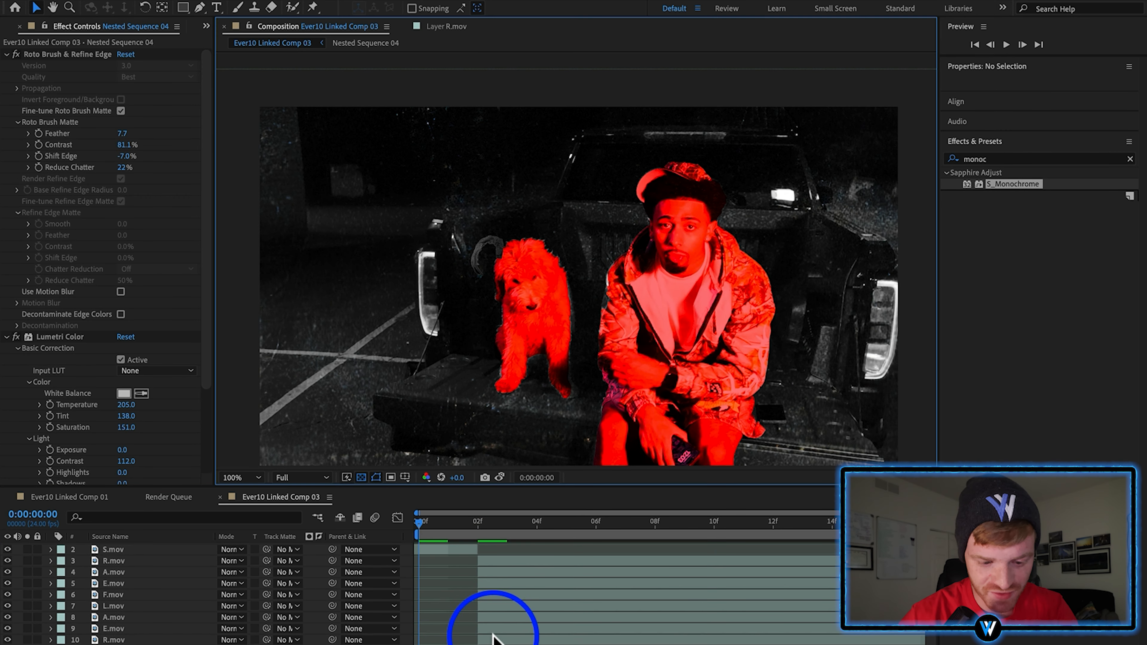
Stagger the start times of the letter layers so REAL TEARS appears one letter after another, from the first R to the S.
left_click(495, 639)
left_click_drag(475, 640, 540, 604)
left_click_drag(497, 592, 637, 587)
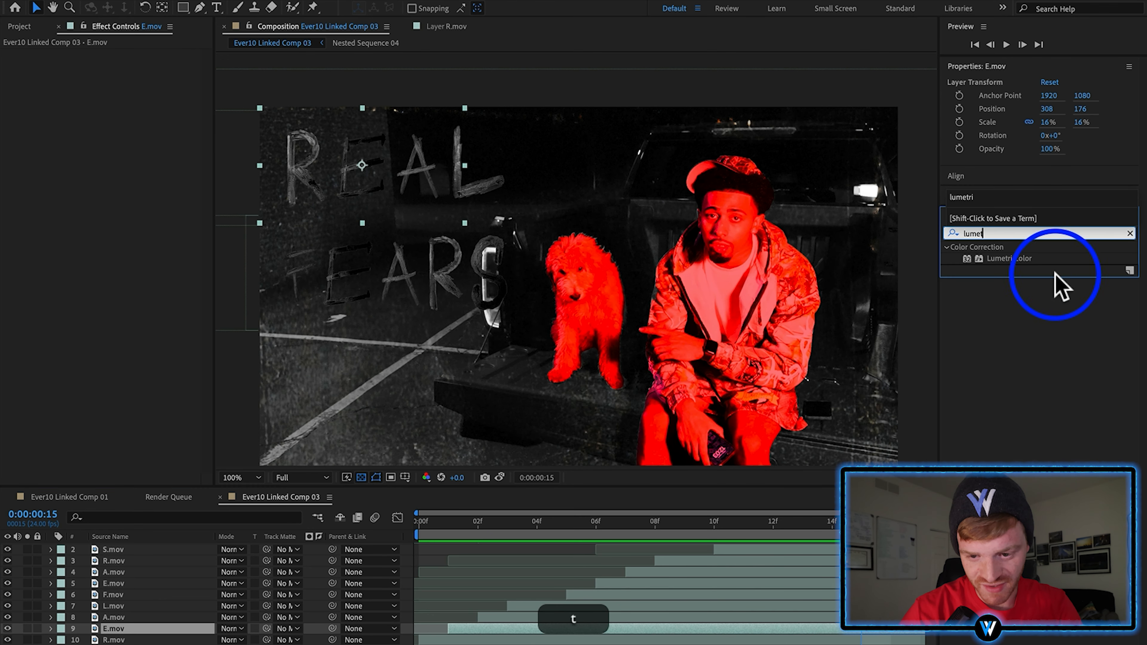
Apply Lumetri Color to the S letter layer and set exposure to 7, contrast to 108 and blacks to -1.
left_click(1044, 261)
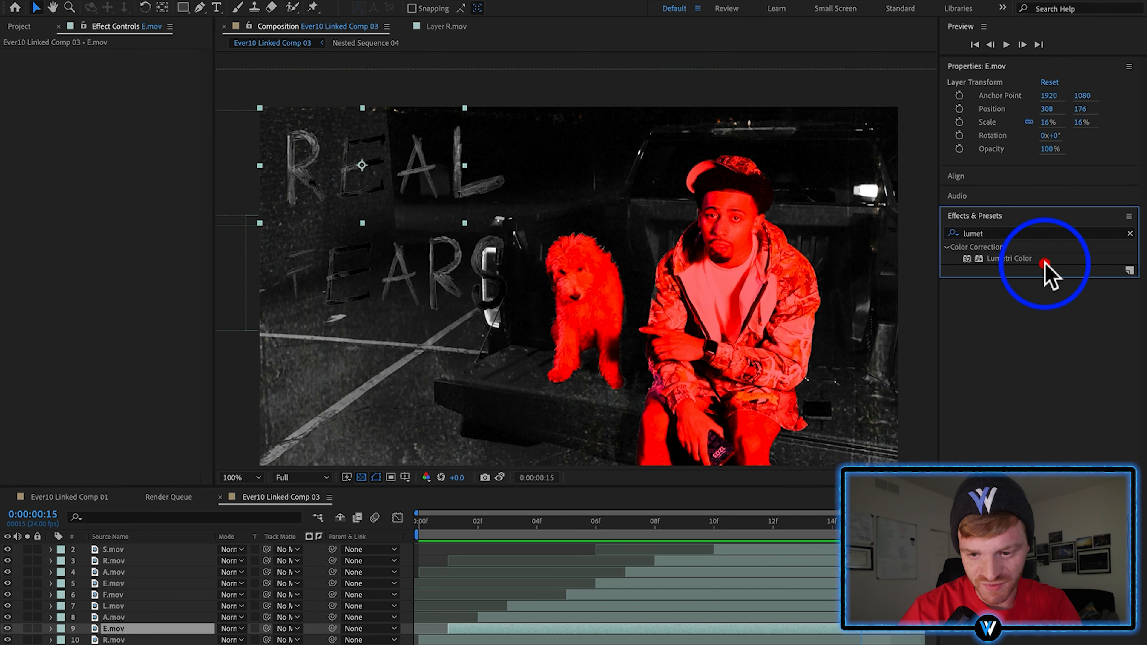
left_click_drag(1022, 262, 721, 554)
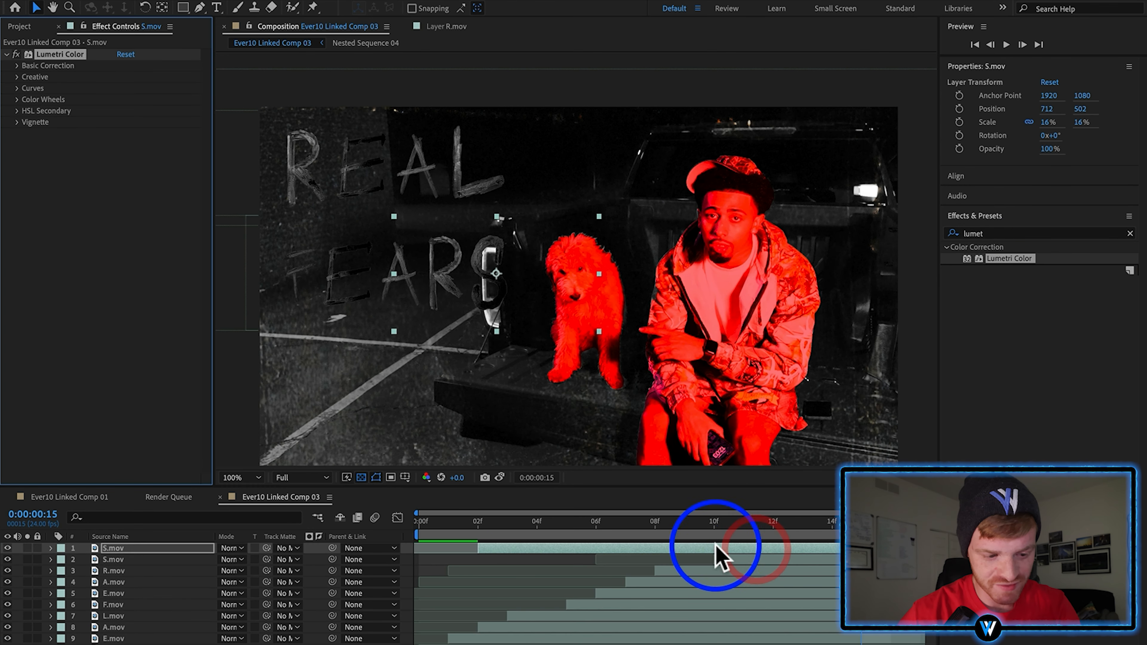
left_click(17, 66)
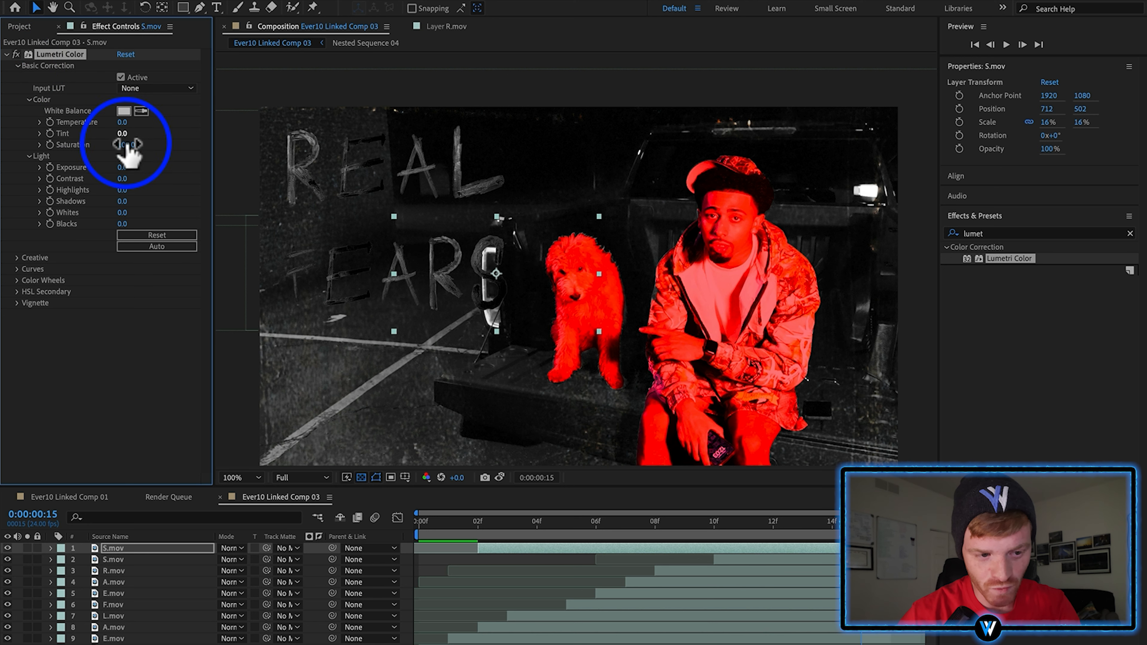
left_click(363, 170)
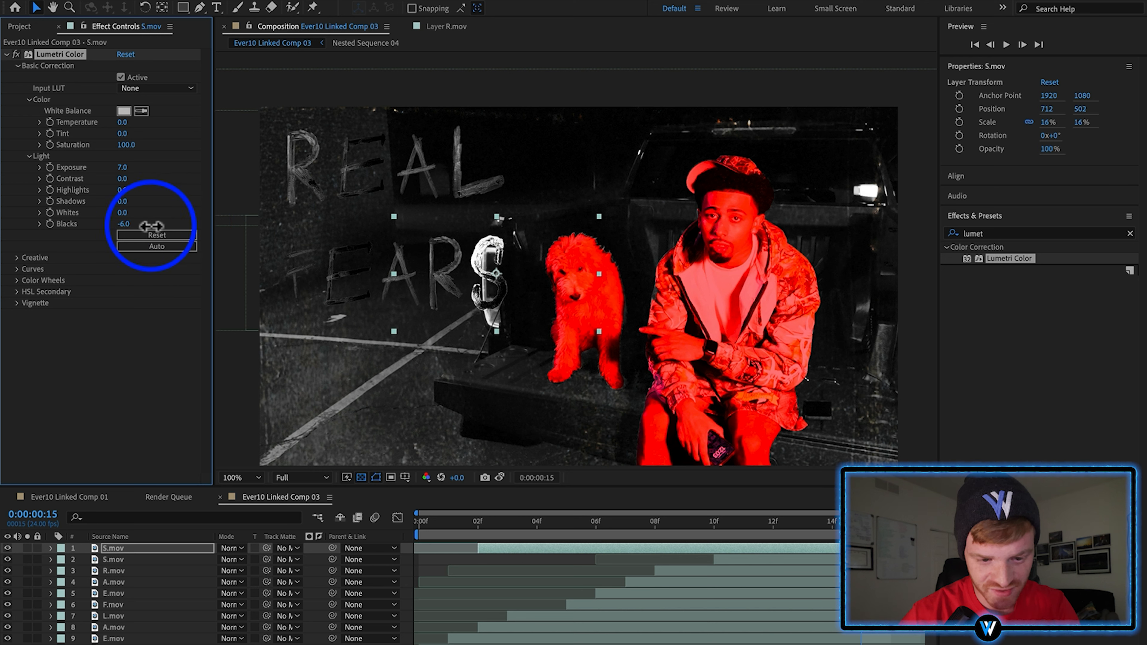
Copy the S layer's Lumetri Color grade to the other letters and enlarge the lettering to fill the frame as REAL over FEARS.
left_click(119, 560)
left_click(120, 639, "shift")
left_click(548, 568)
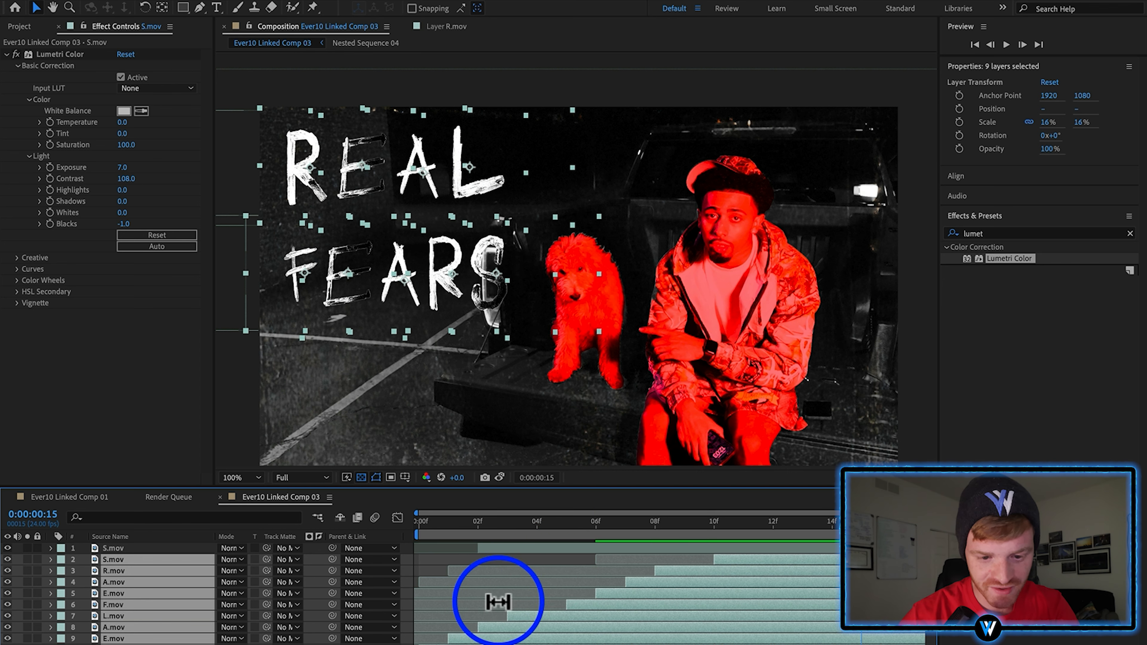
left_click_drag(266, 217, 619, 253)
left_click(238, 501)
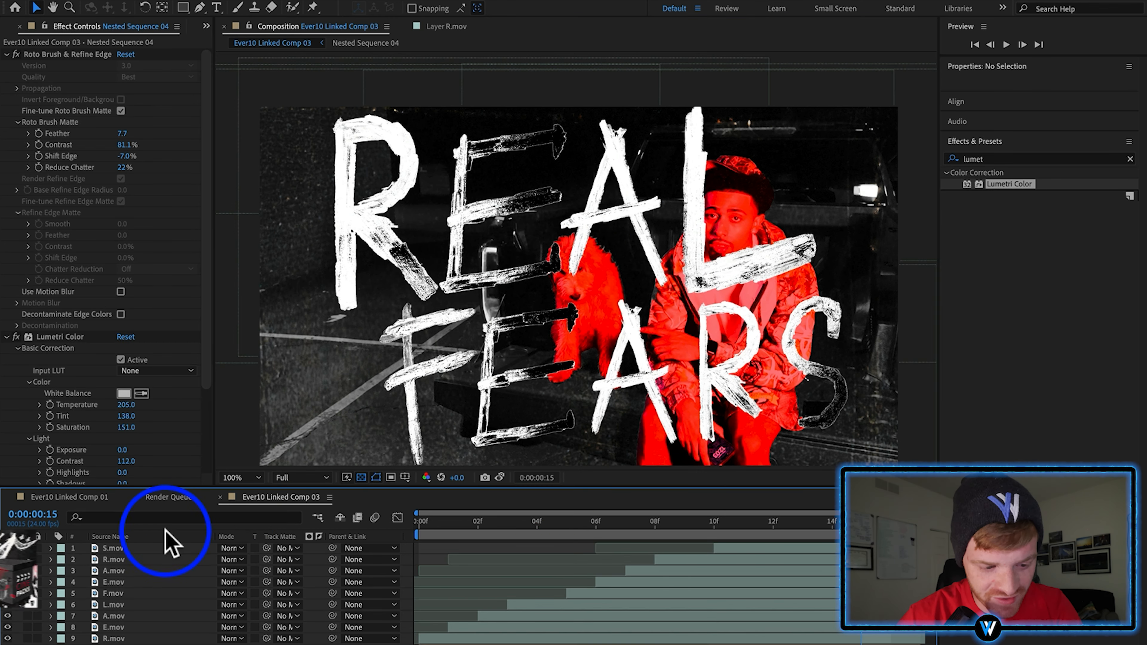
Move all nine letter layers beneath the two rotoscoped Nested Sequence 04 layers so the man and dog stand in front.
left_click(169, 544)
left_click(118, 638, "shift")
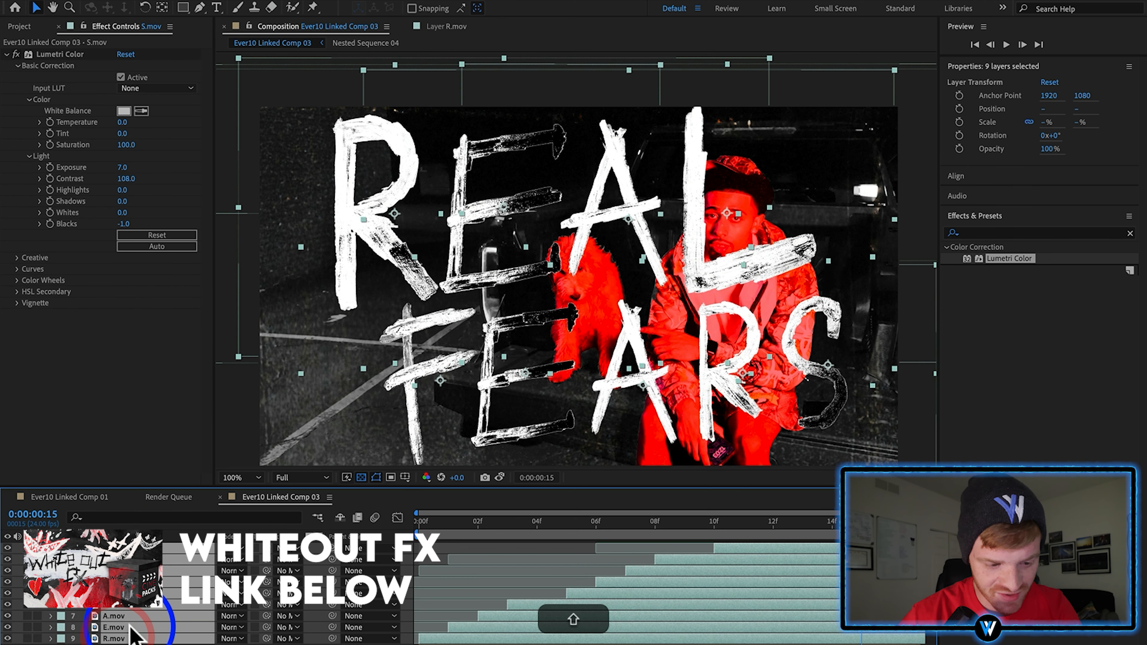
key("super+bracketleft")
key("super+bracketleft")
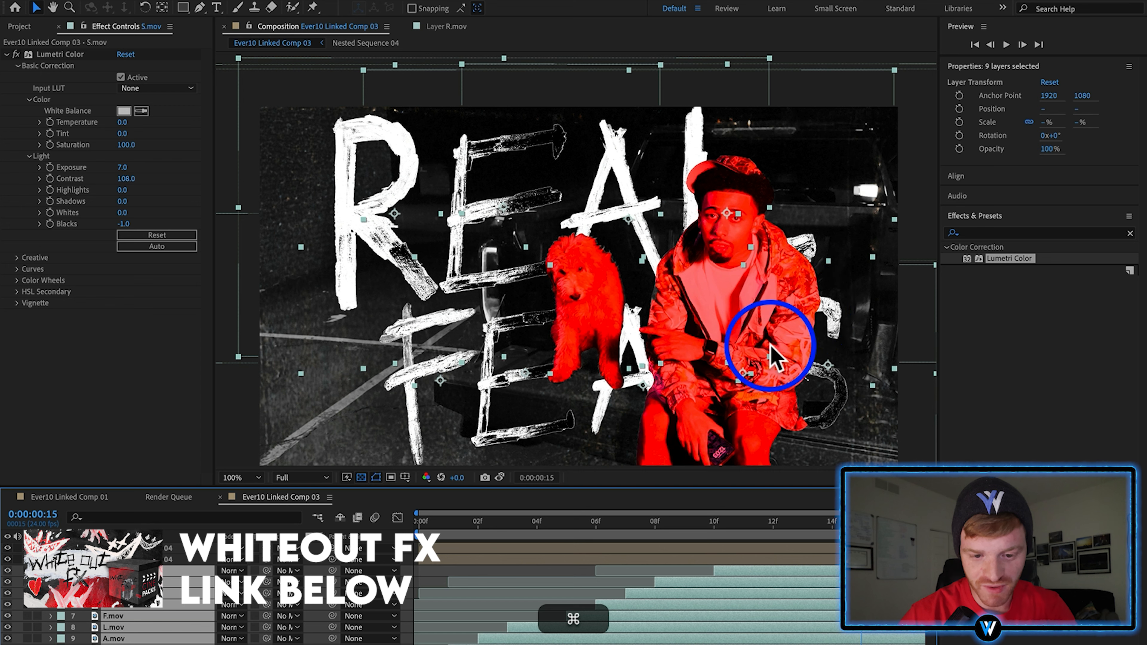
Freeze the monochrome Nested Sequence 04 background layer on its frame at 0:00:00:00.
right_click(447, 644)
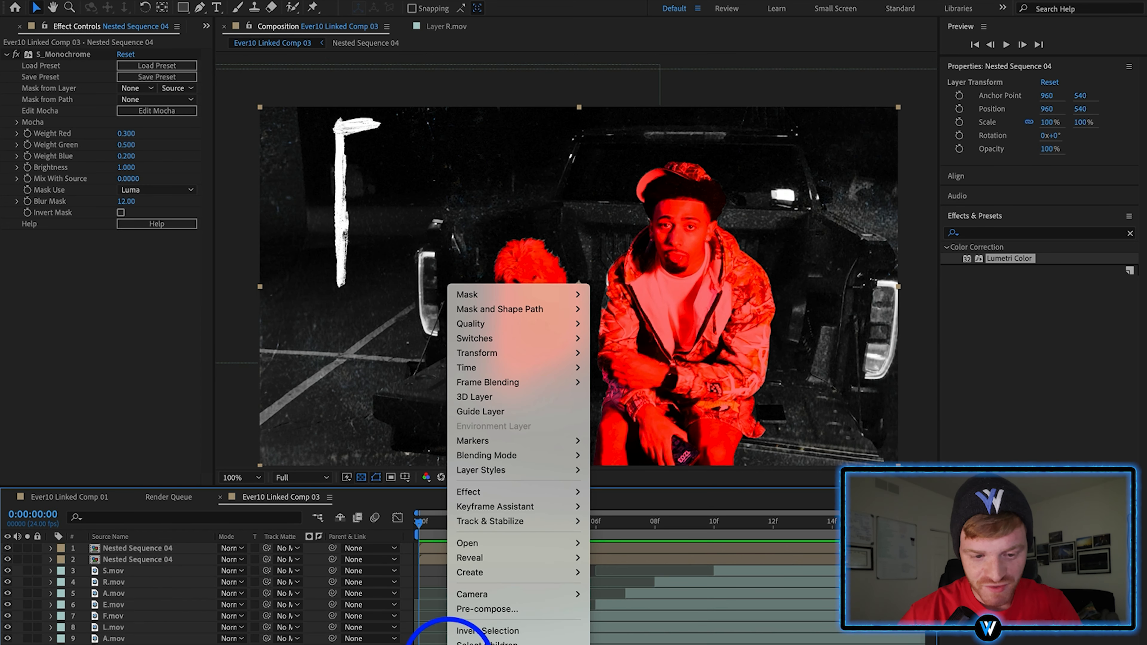
mouse_move(533, 367)
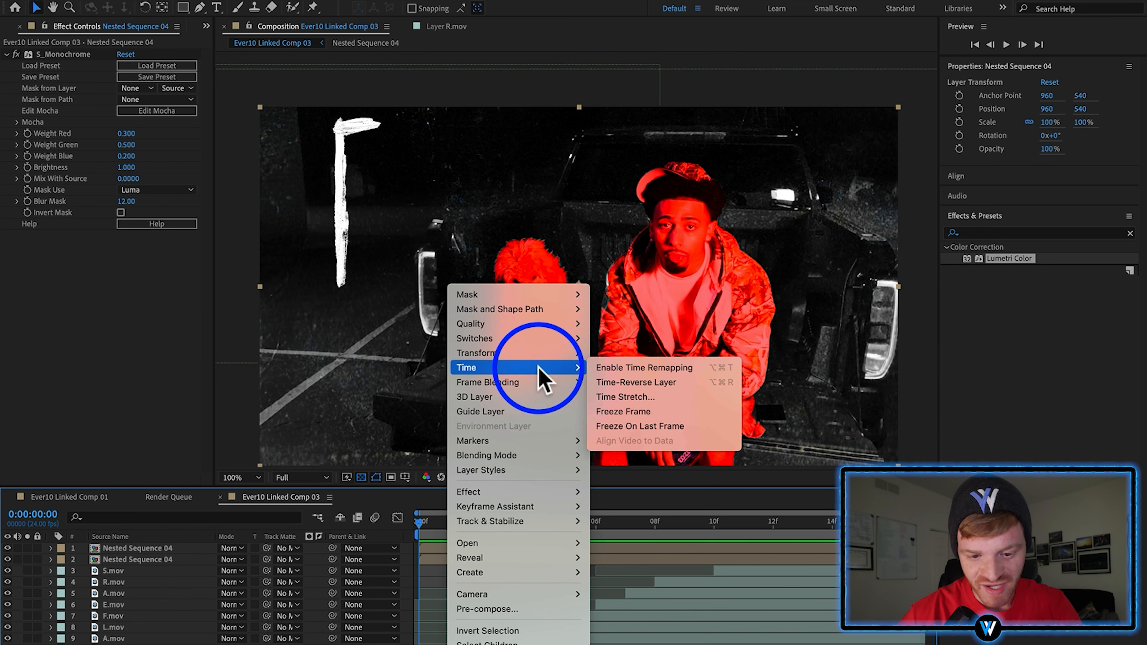
left_click(632, 411)
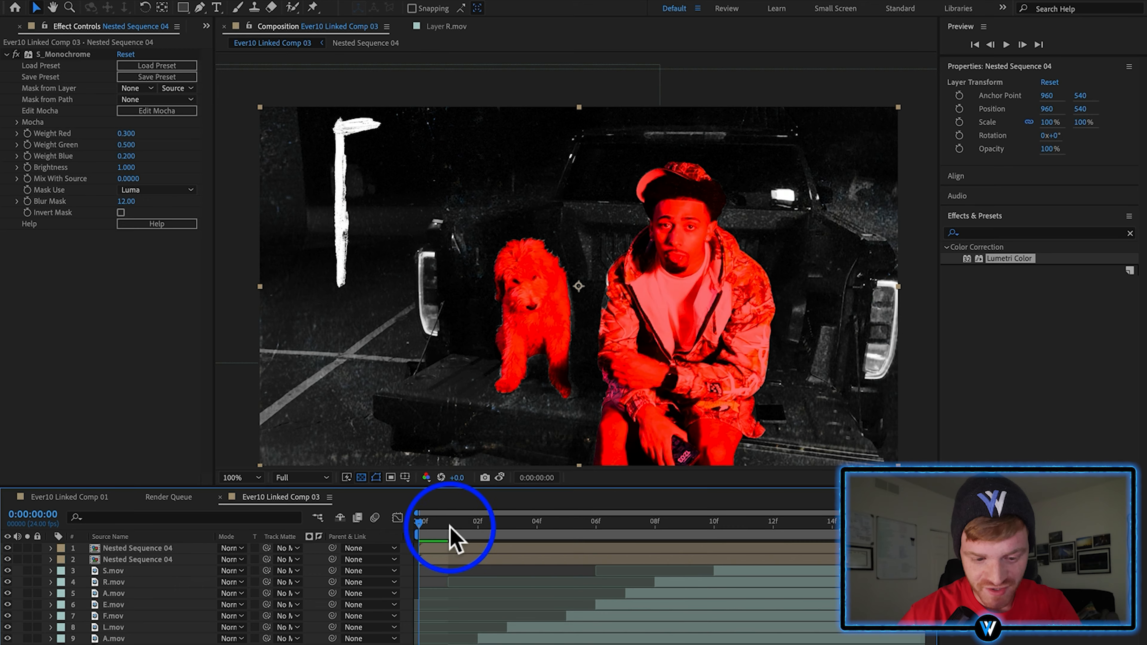
left_click_drag(456, 540, 744, 493)
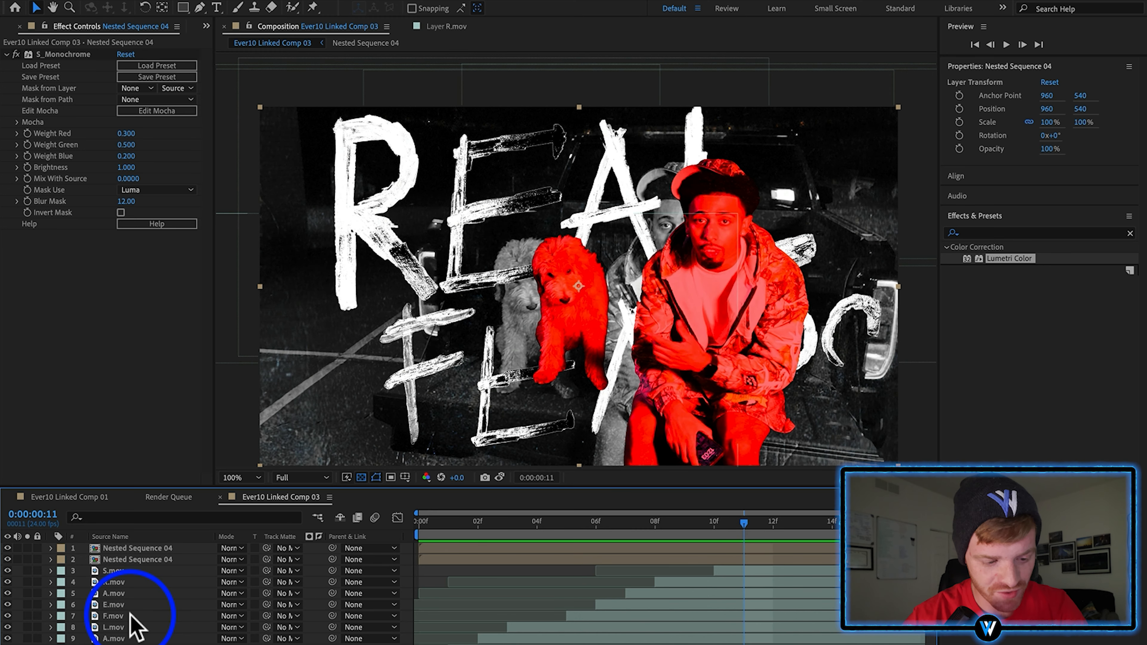
Pre-compose the two rotoscoped Nested Sequence 04 layers of the man and dog together.
left_click(162, 558, "shift")
right_click(162, 559)
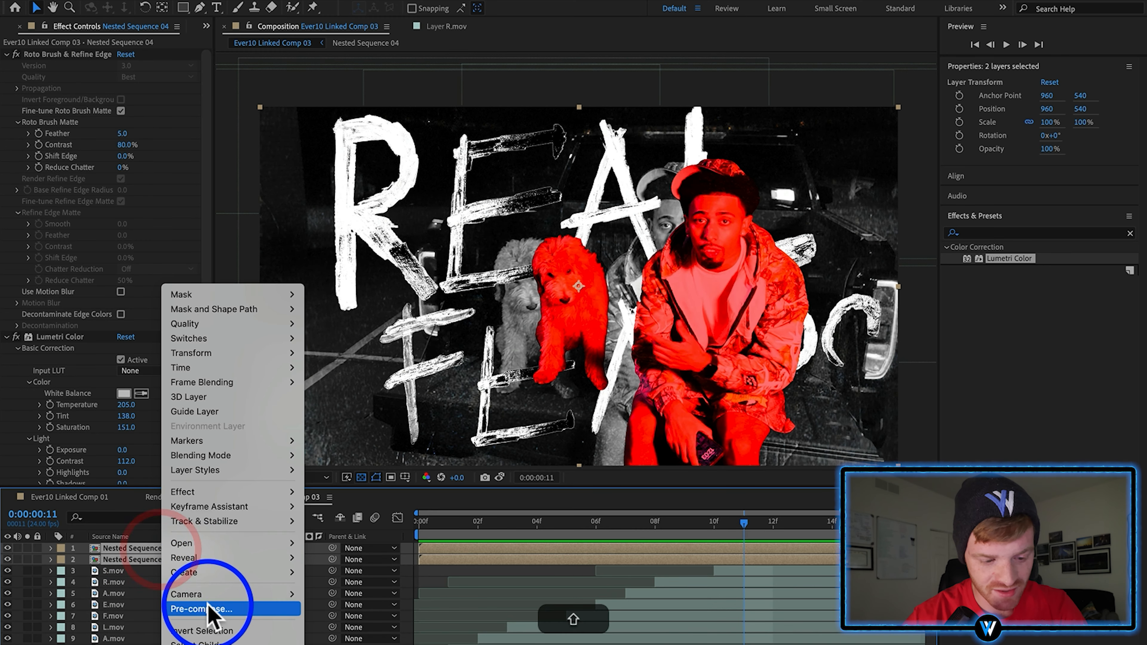
left_click(205, 608)
left_click(676, 417)
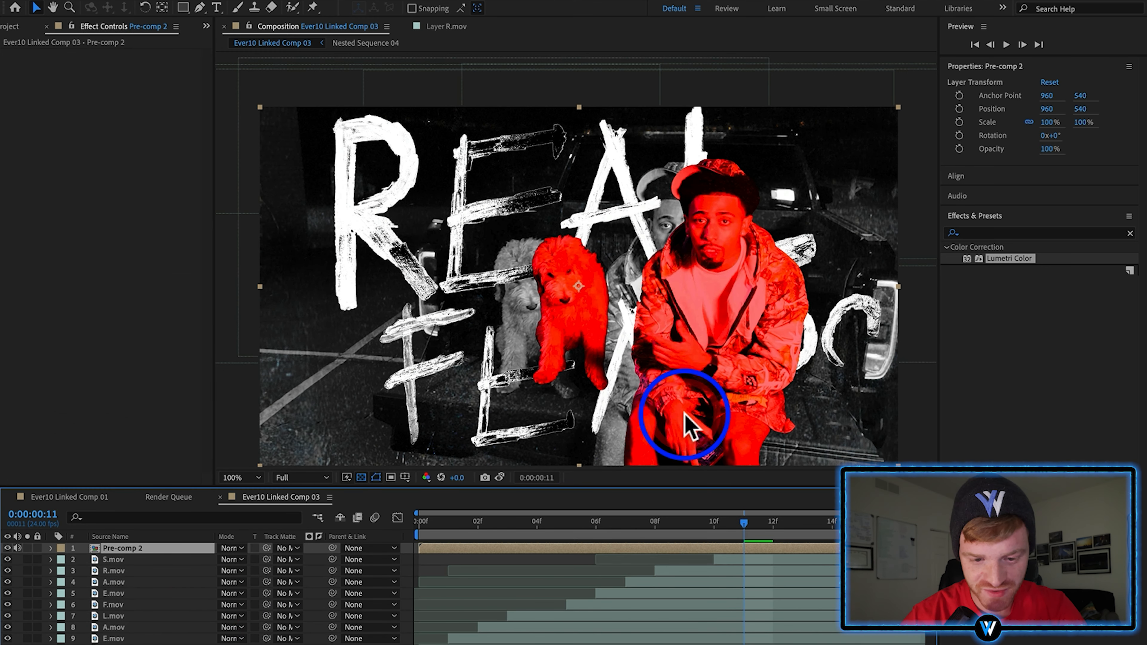
Keyframe the subject pre-comp's position from 0:00:00:00 to about 800, 552 near the end to cover the frozen background, and preview it.
left_click(346, 534)
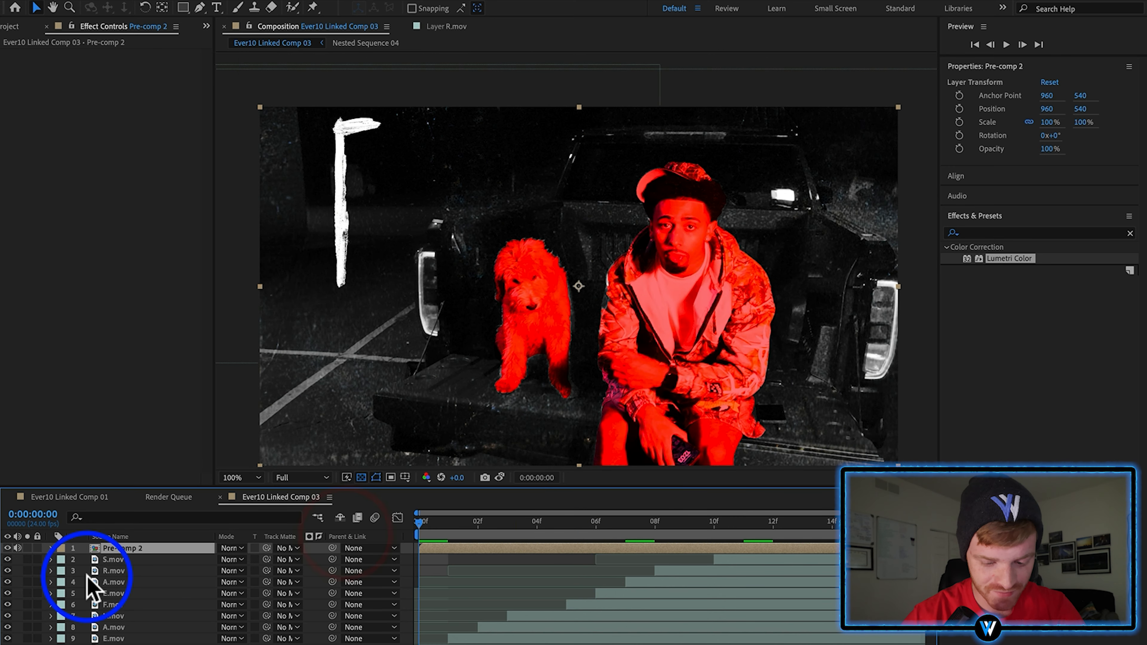
key("alt+shift+p")
left_click_drag(601, 527, 891, 537)
left_click_drag(731, 384, 695, 386)
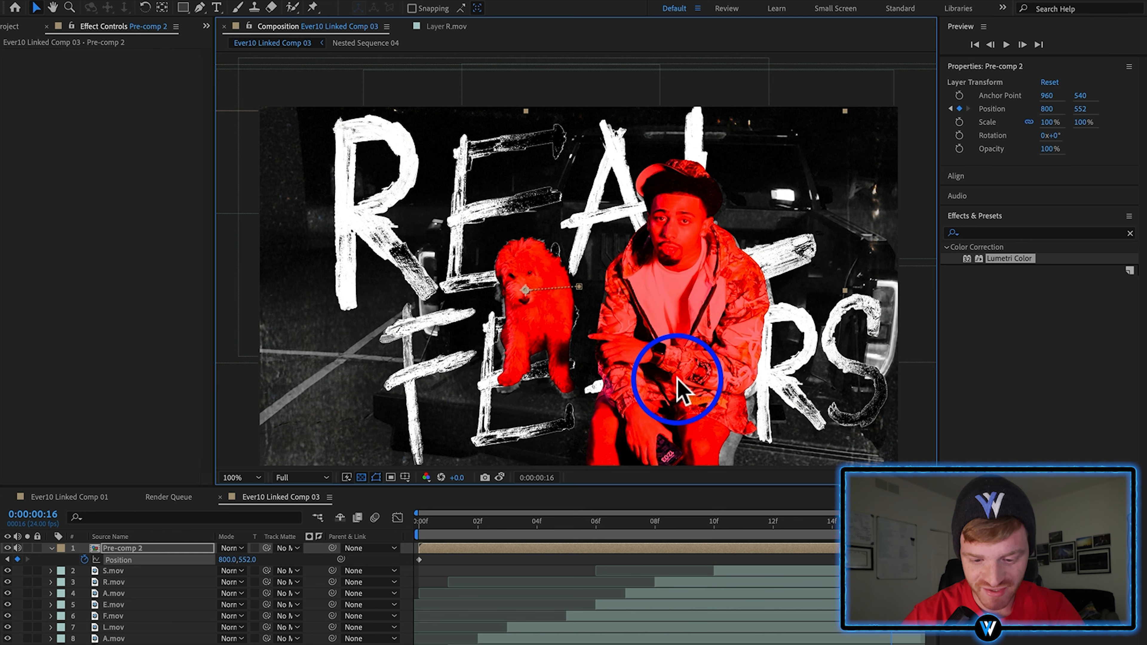
left_click_drag(695, 386, 699, 386)
key("space")
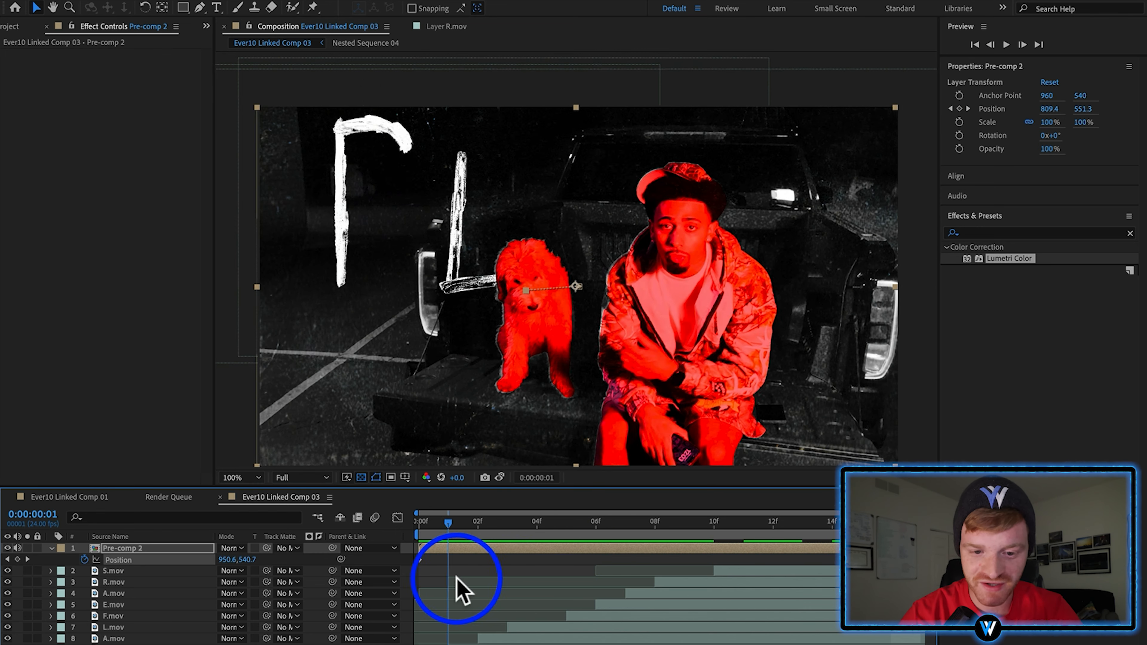
key("space")
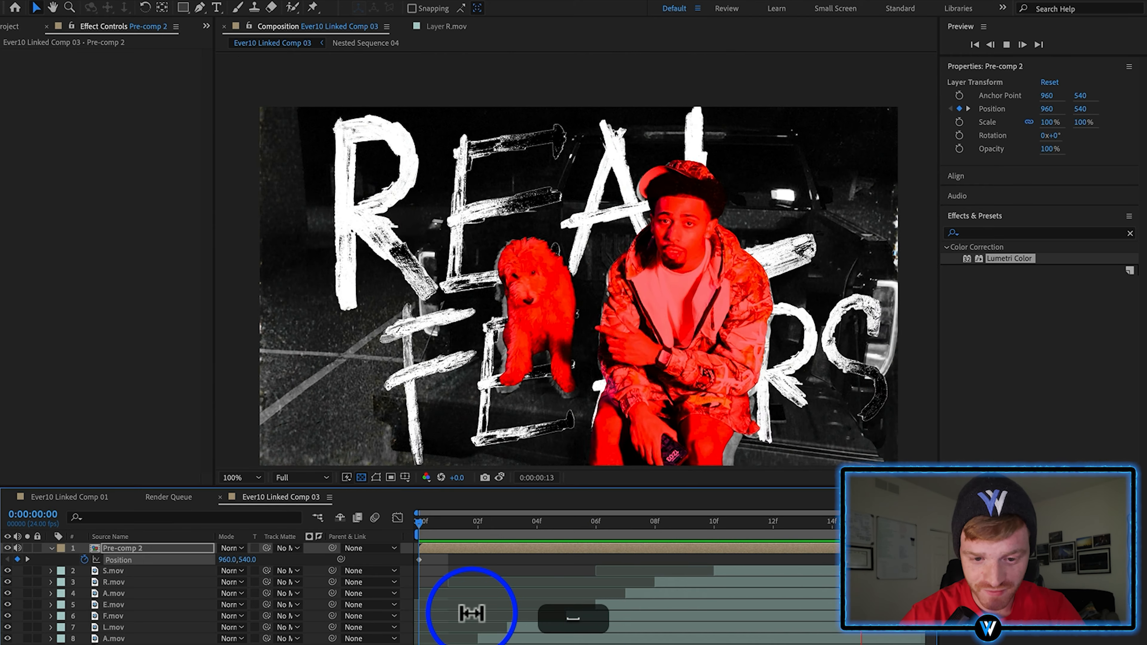
Rearrange the five FEARS letters in the picture's lower left, start them earlier in the sequence, and preview the result.
left_click(118, 615)
left_click(128, 572, "shift")
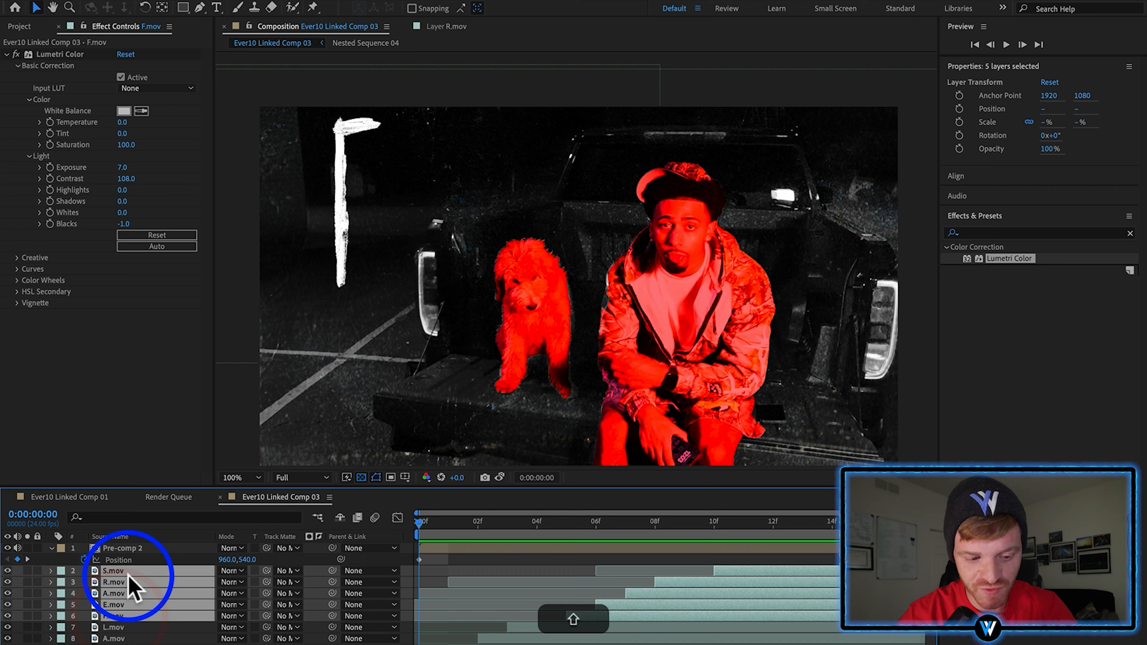
left_click(803, 521)
left_click(724, 384)
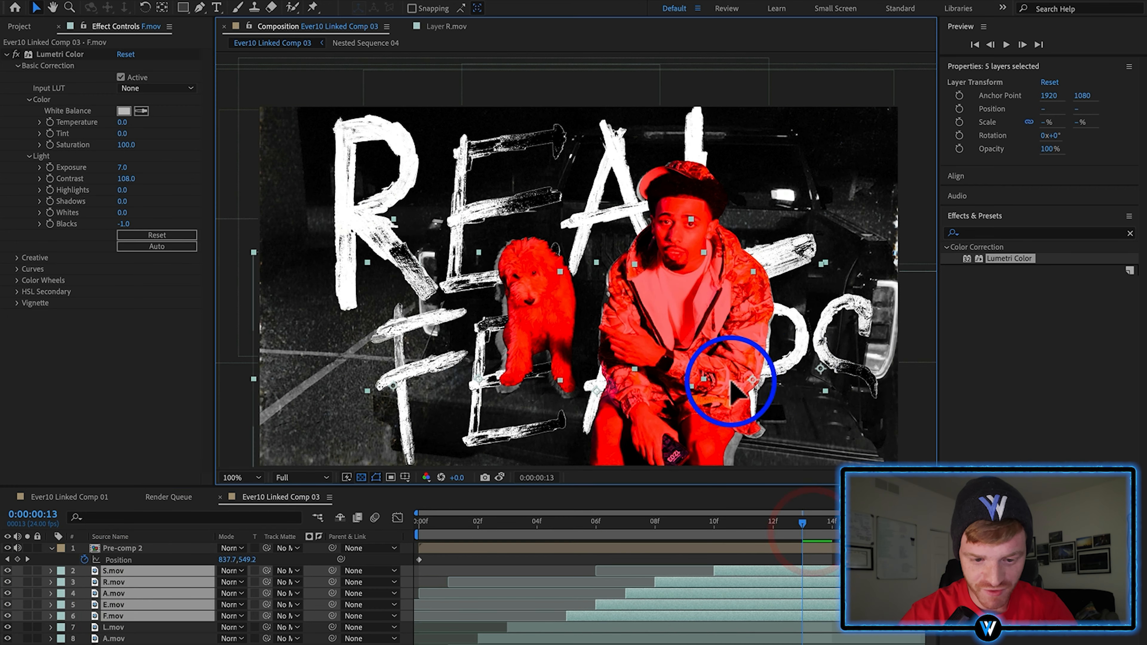
key("space")
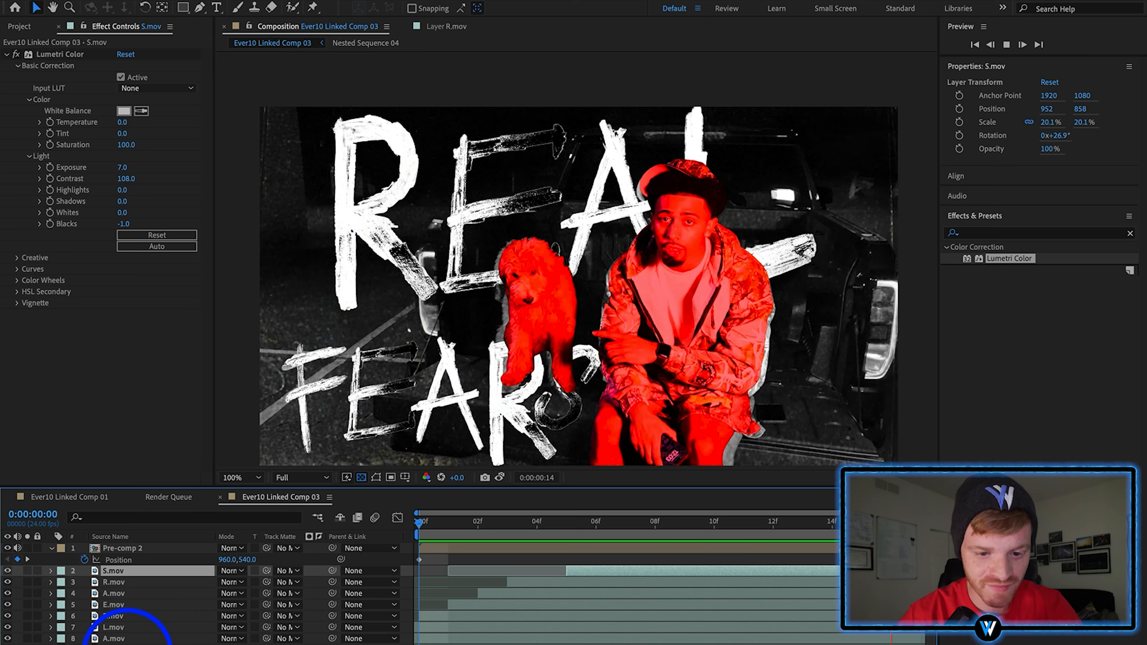
Pre-compose every layer of the composition into a single pre-comp.
left_click(136, 548)
key("ctrl+a")
right_click(150, 641)
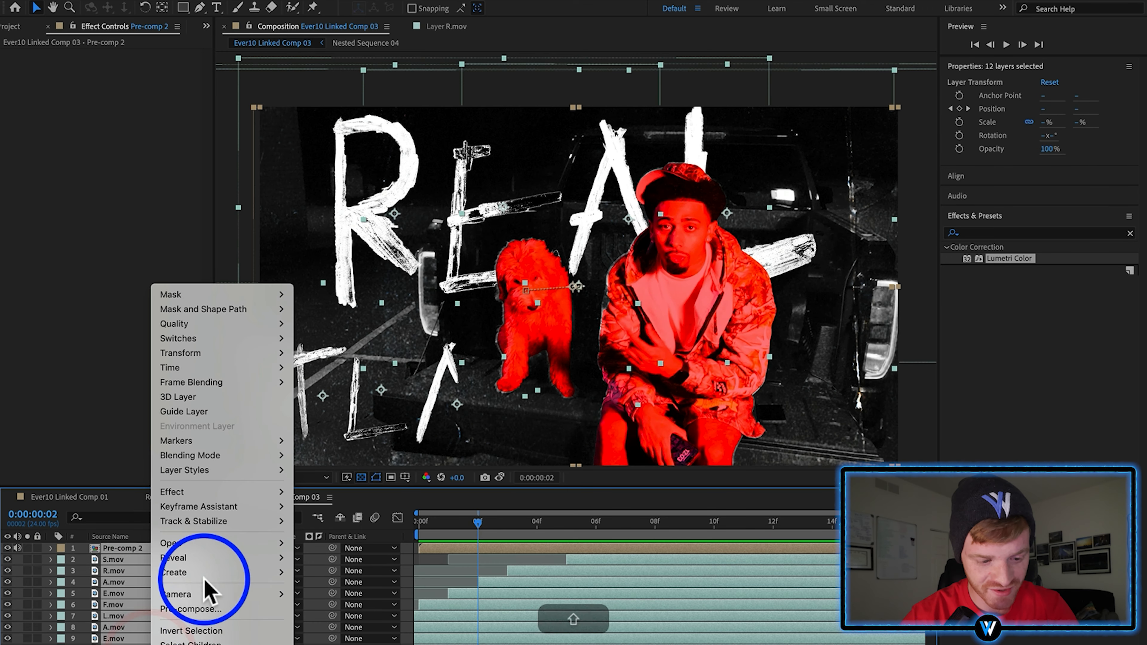
left_click(199, 609)
left_click(692, 420)
Keyframe the combined pre-comp's scale to zoom out from 121% at 0:00:00:00, and preview the motion.
key("s")
left_click(84, 559)
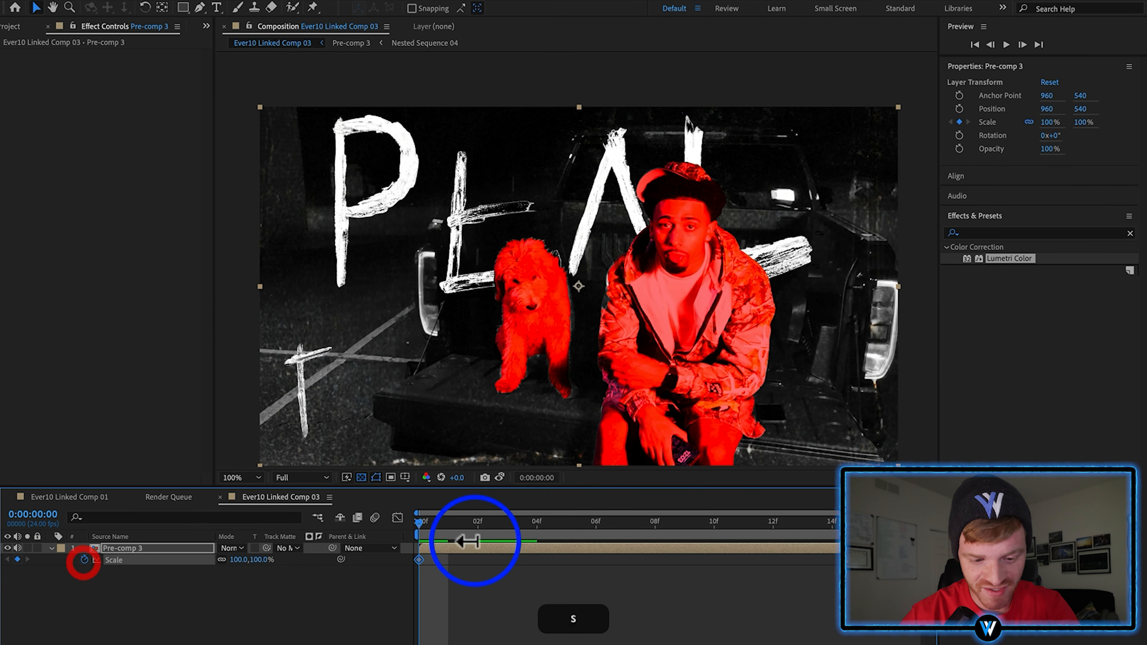
left_click_drag(494, 537, 772, 549)
left_click(219, 578)
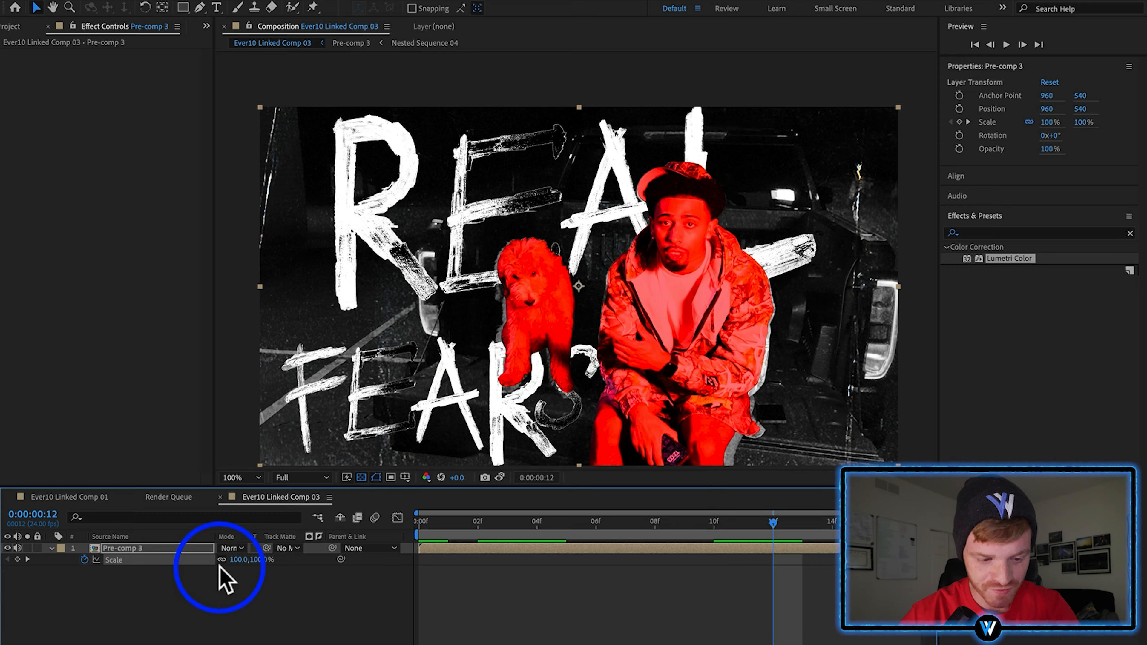
key("space")
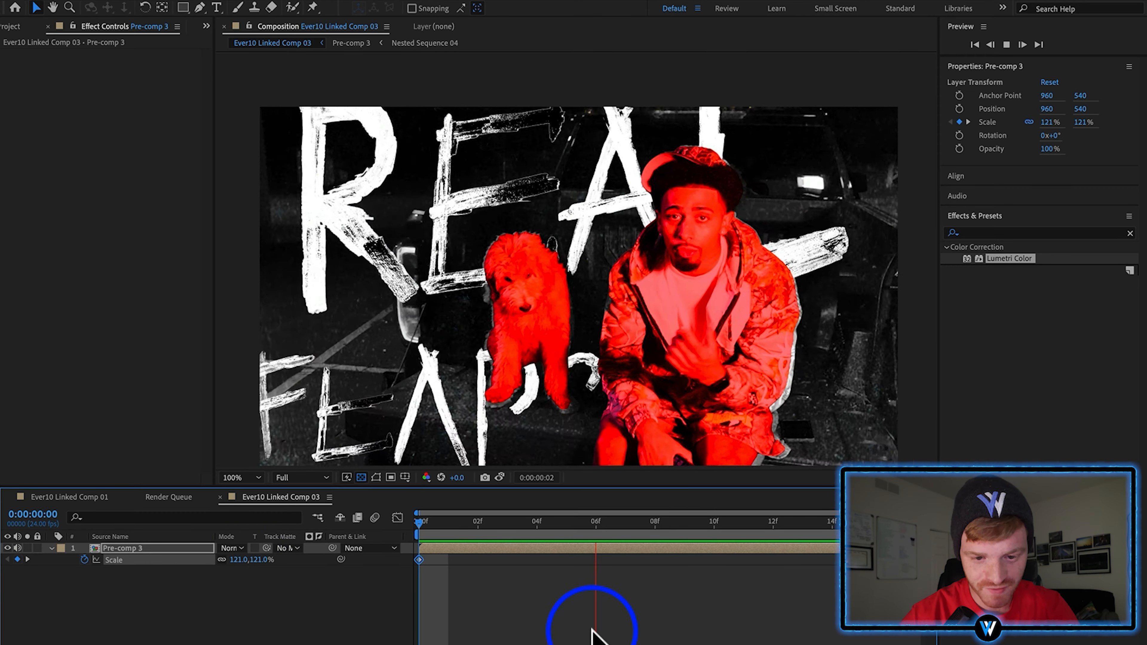
Apply Posterize Time to the combined pre-comp with a frame rate of 12, and preview the choppy motion.
left_click(1092, 233)
type("poster")
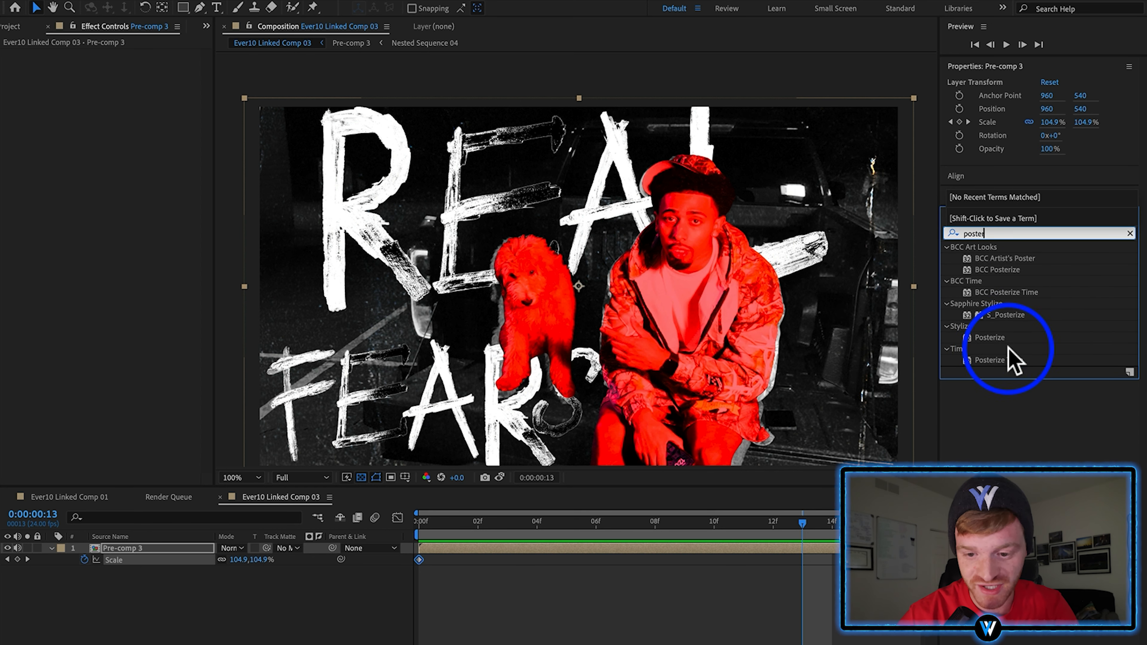
left_click_drag(1011, 361, 593, 546)
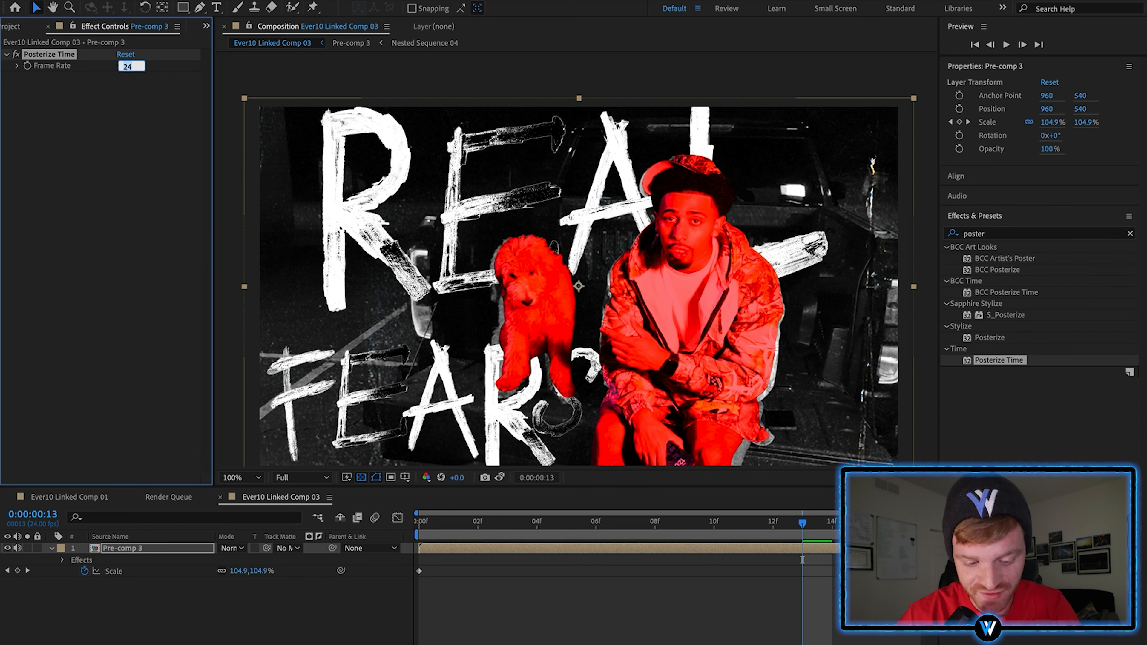
type("12")
key("Return")
key("space")
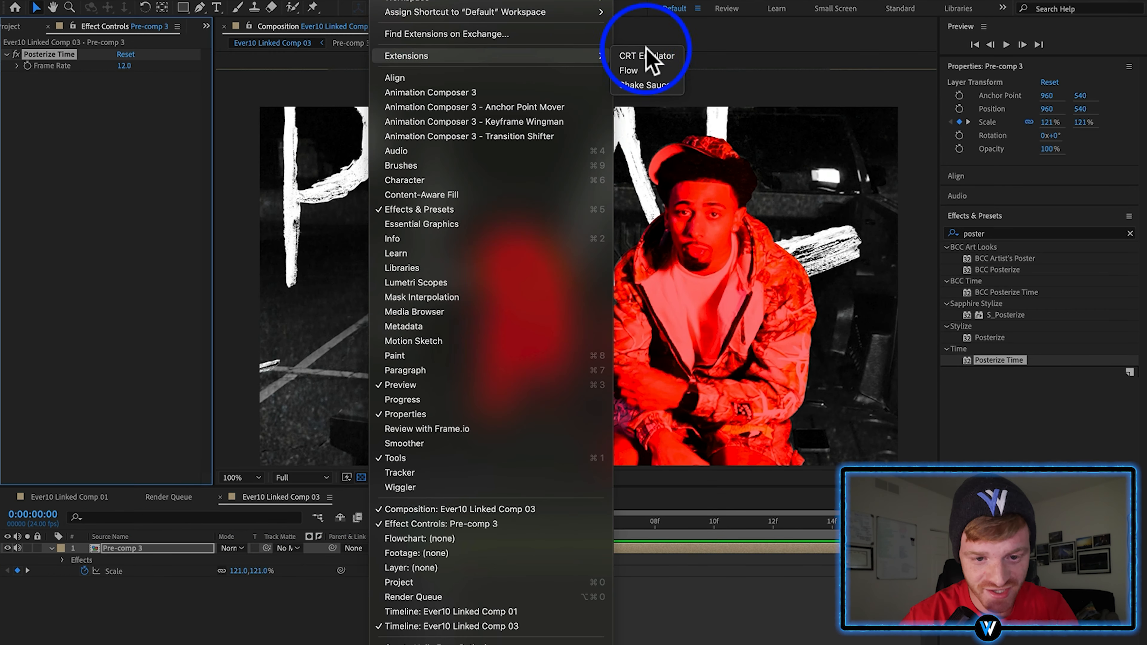
Apply the Shake Sauce preset XY Shake - Light to the combined pre-comp.
left_click(581, 58)
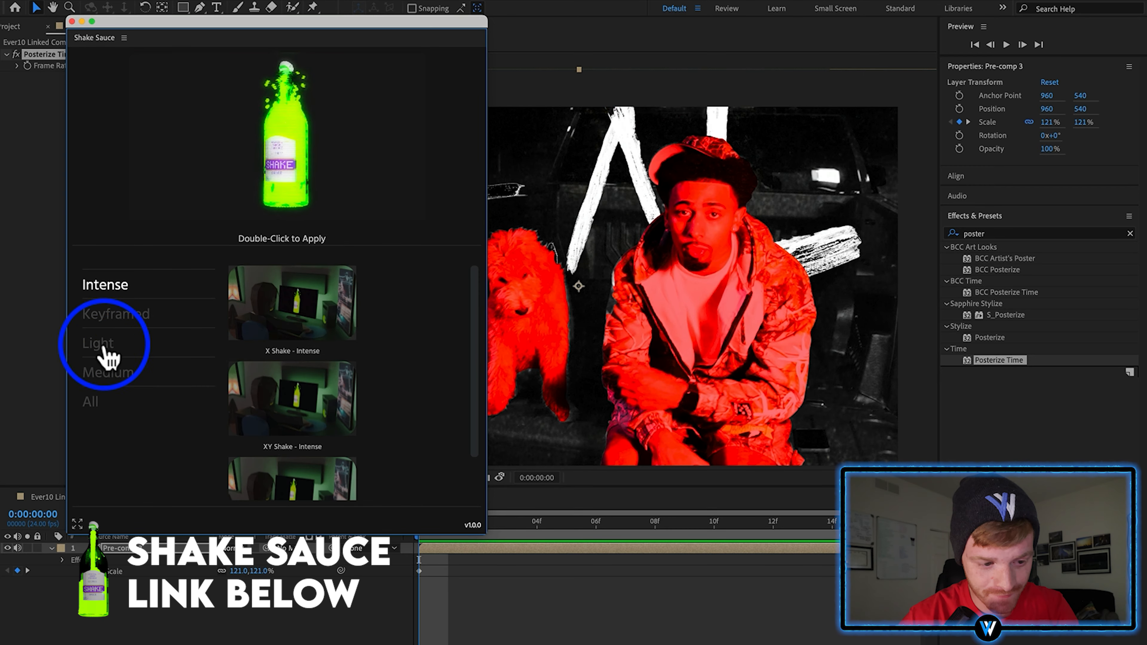
left_click(100, 343)
left_click(302, 418)
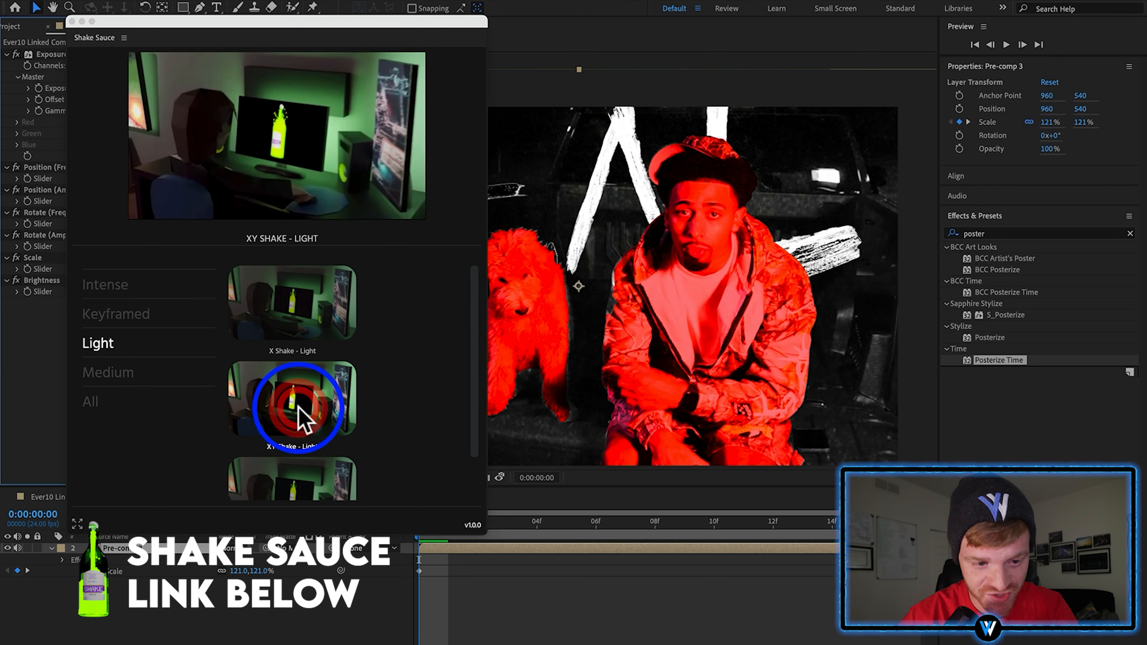
Add the S_Flicker effect to the combined pre-comp and check the animation at 0:00:00:08.
key("space")
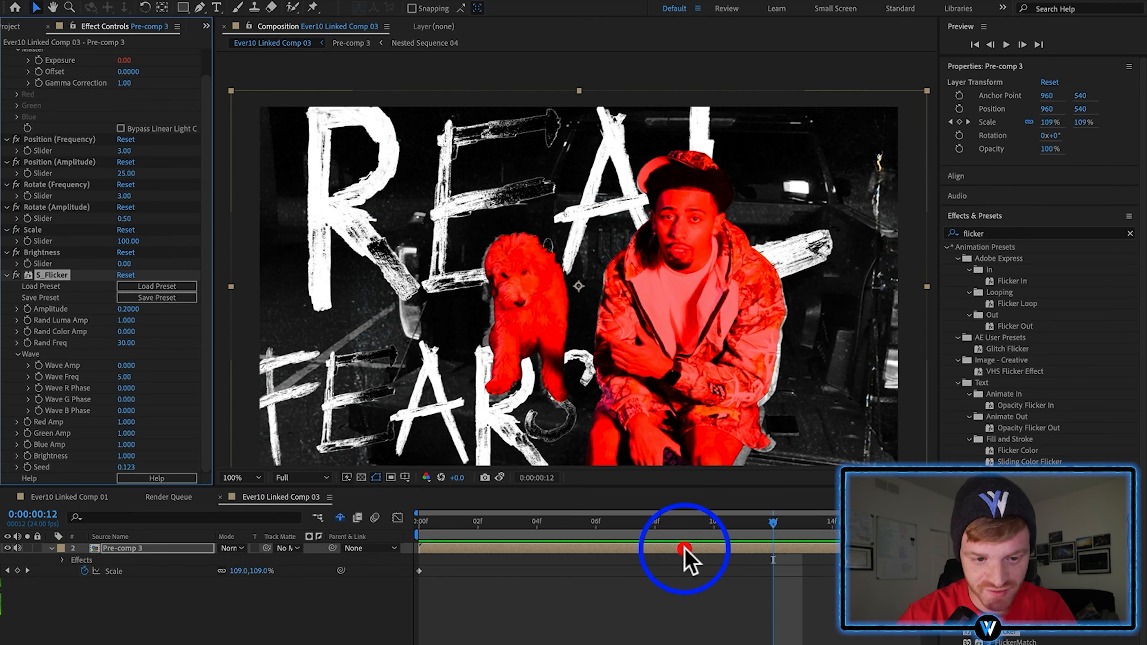
left_click(683, 549)
left_click(655, 525)
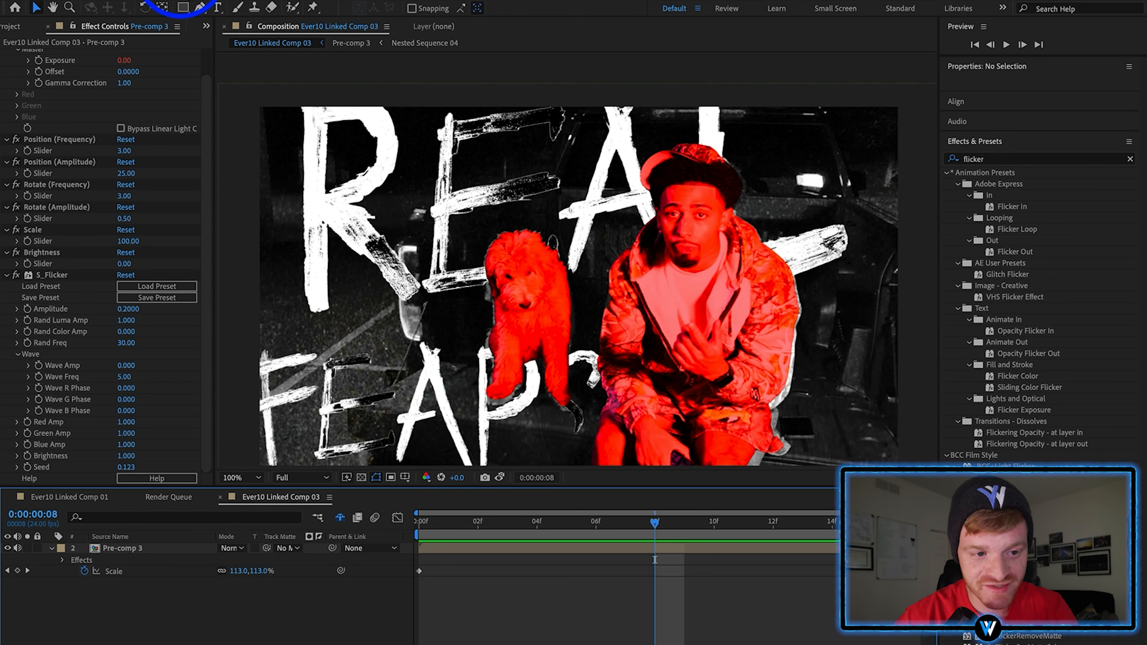
Add Ever10 Linked Comp 03 to the render queue and set its output module to Lossless.
left_click(180, 1)
left_click(209, 104)
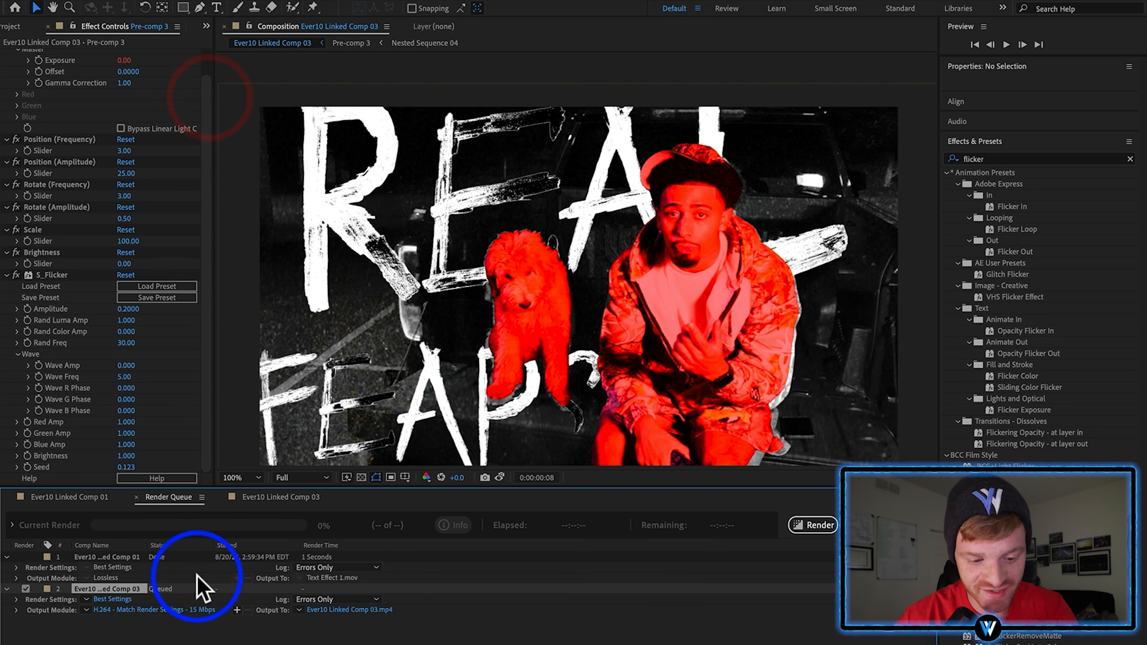
left_click(87, 610)
left_click(111, 591)
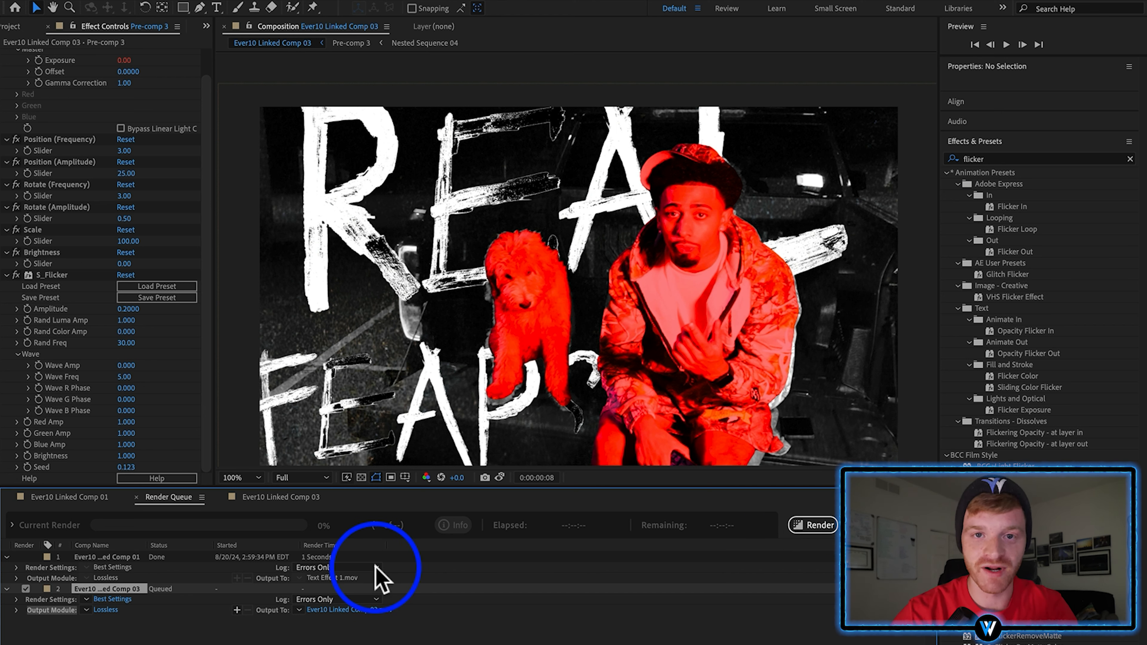
left_click(357, 556)
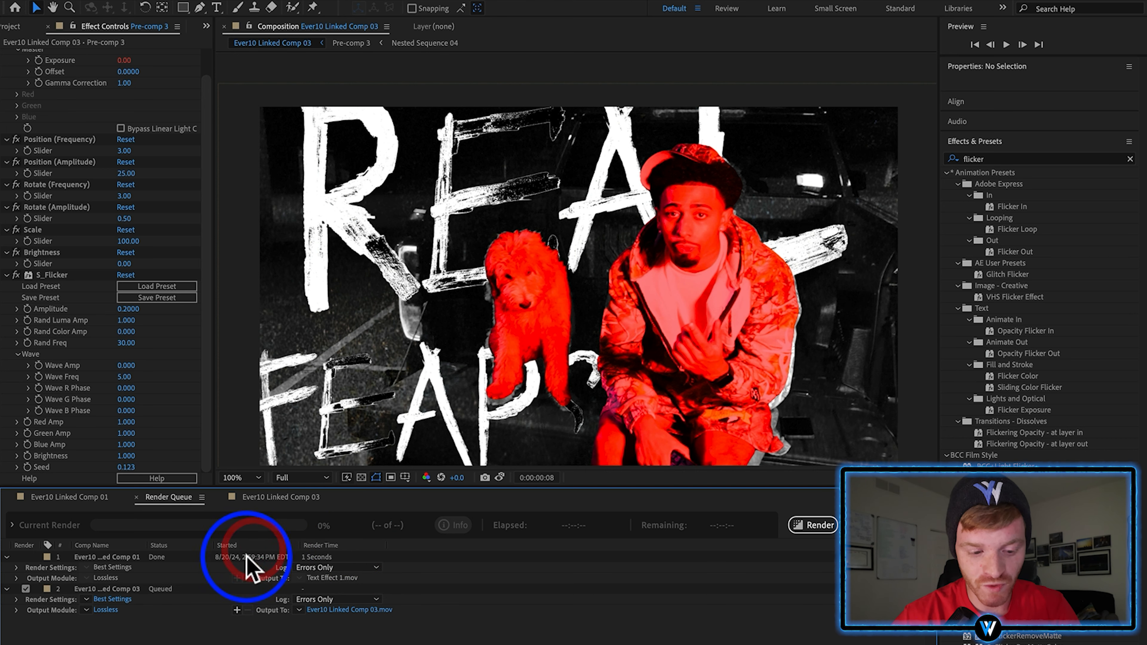
Remove the finished Ever10 Linked Comp 01 item from the render queue.
left_click(103, 557)
key("BackSpace")
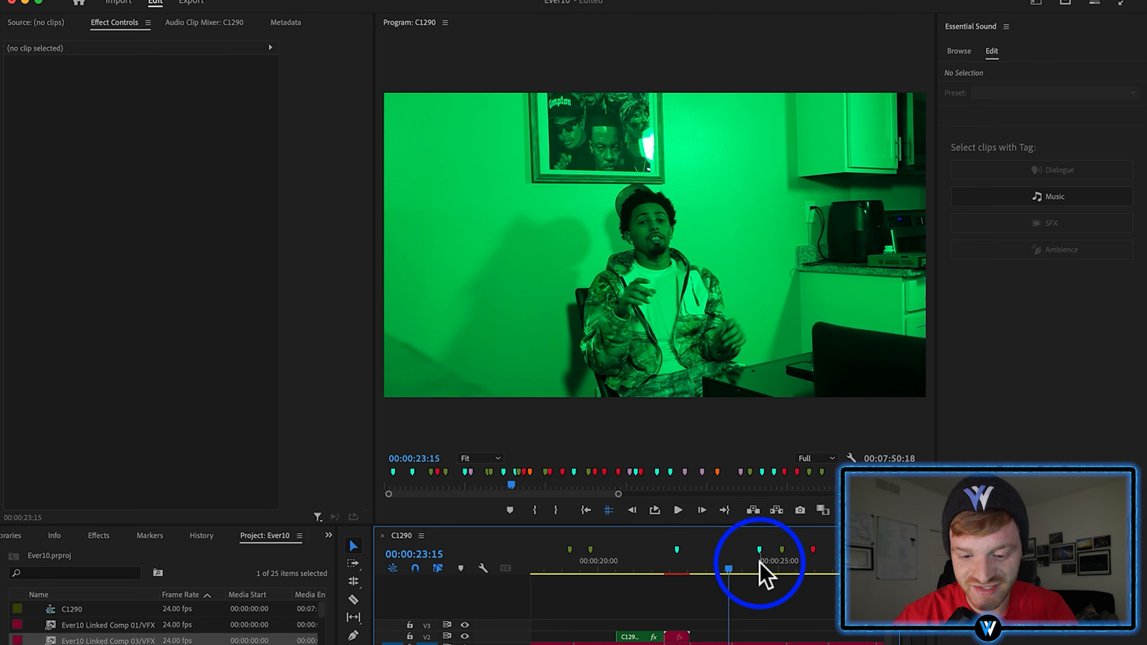
Switch to Premiere Pro, duplicate clip C1295.MP4 onto track V2, and replace the copy with an After Effects composition.
left_click(760, 565)
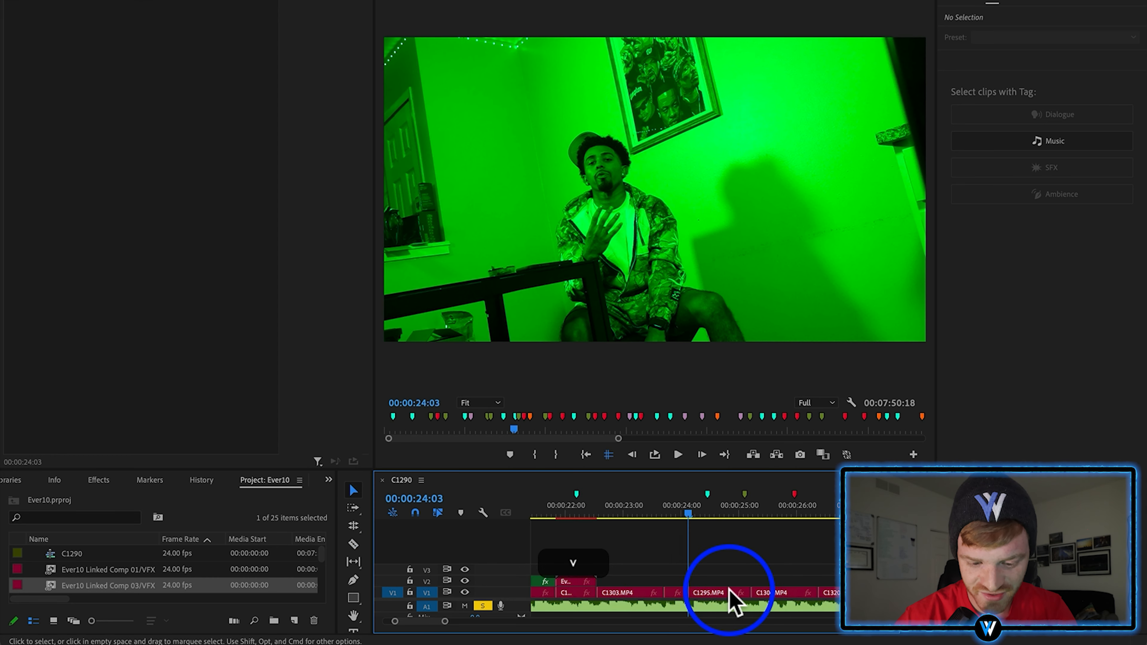
mouse_move(730, 601)
left_mouse_down()
mouse_move(712, 597)
mouse_move(728, 587)
left_mouse_up()
left_click_drag(689, 508, 707, 527)
right_click(726, 583)
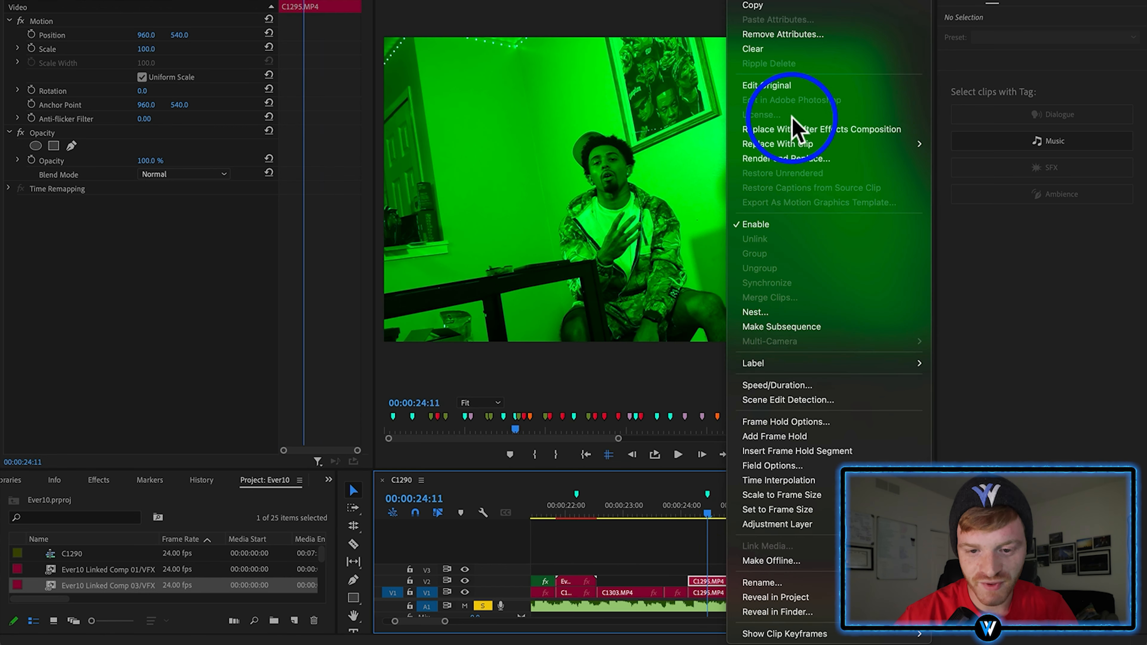
left_click(803, 131)
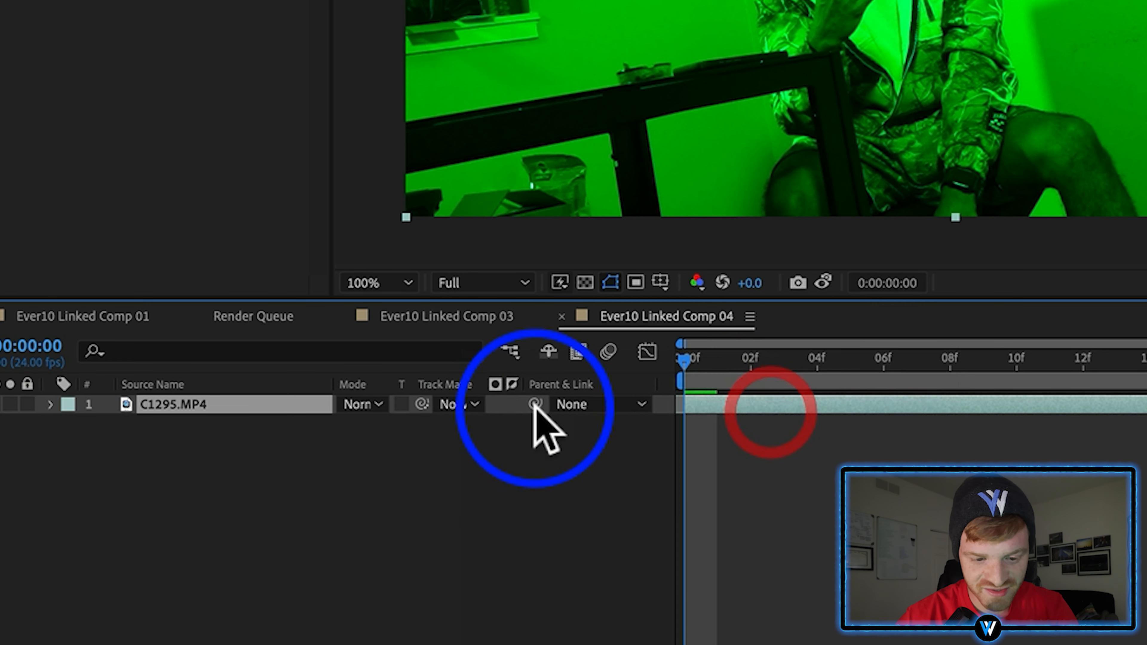
Create separate text layers reading 4, whole and years above the C1295.MP4 footage.
key("ctrl+alt+shift+t")
type("4")
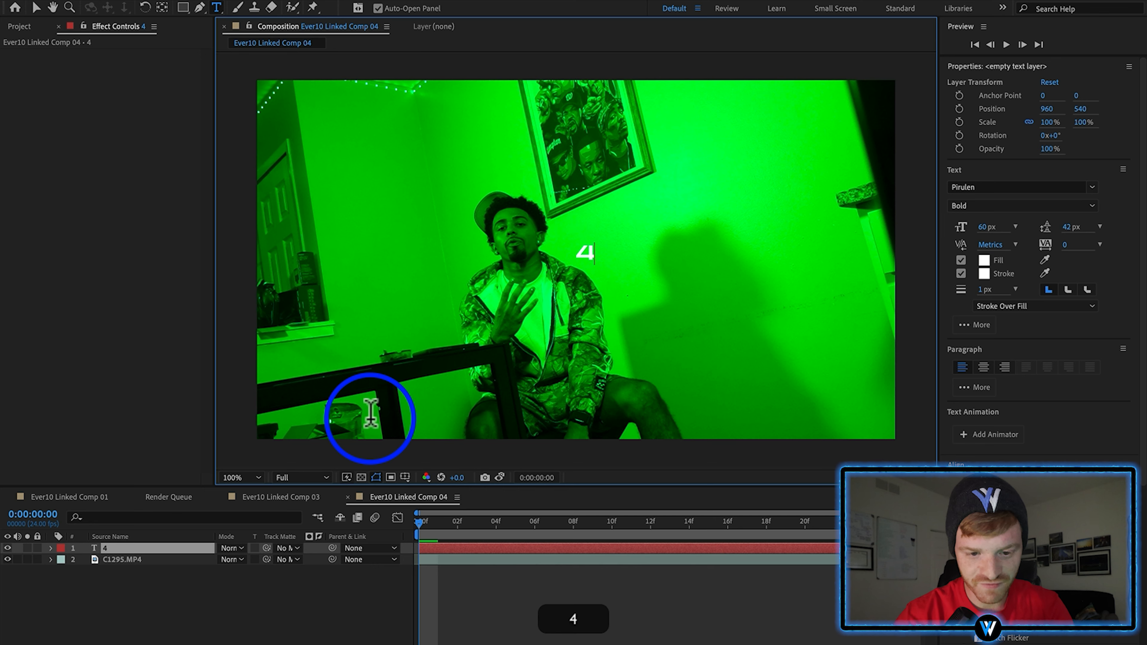
left_click(161, 548)
key("super+d")
double_click(153, 549)
type("whole")
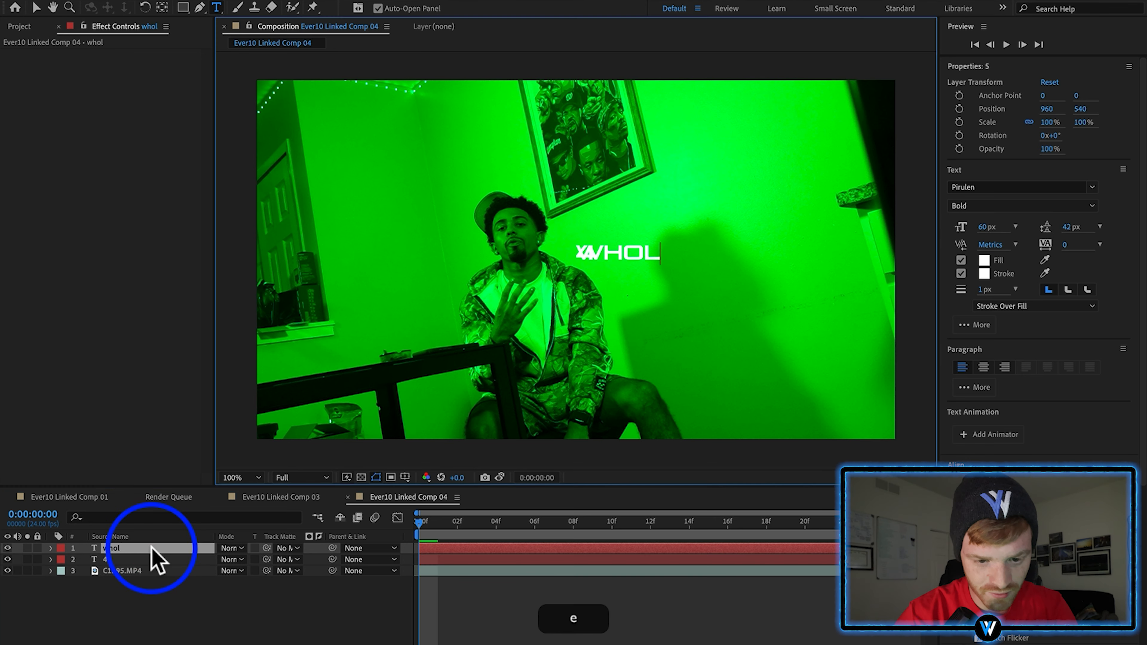
Arrange the words on the wall beside the man, with a large 4 and a smaller WHOLE side by side above YEARS.
left_click(919, 418)
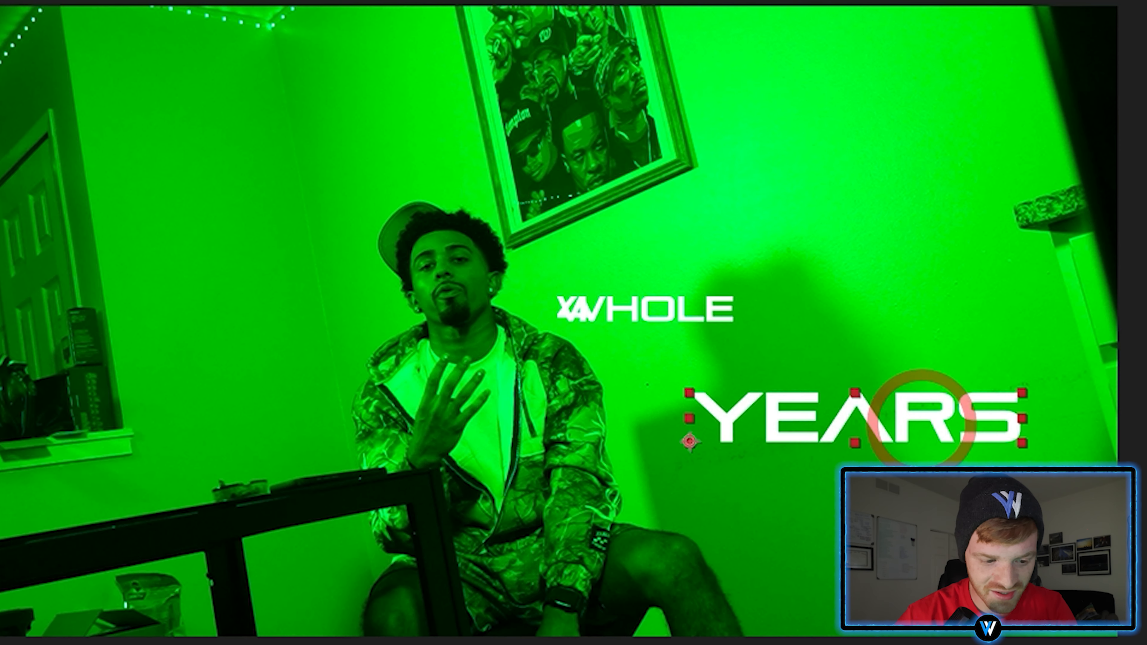
left_click_drag(681, 310, 952, 355)
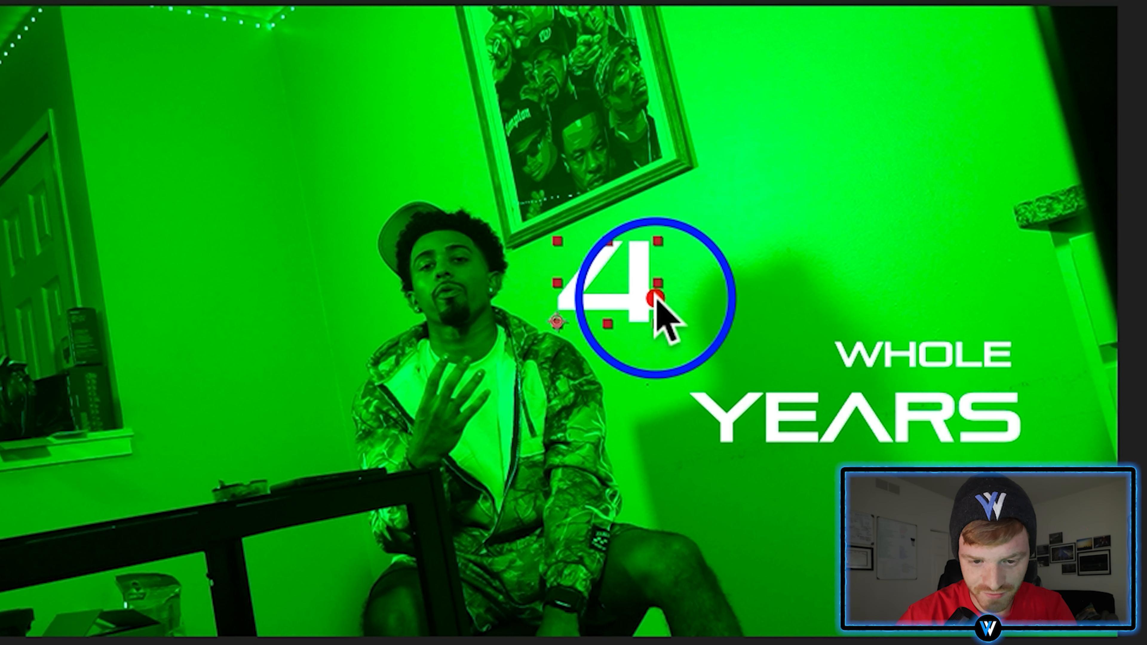
left_click_drag(660, 313, 793, 358)
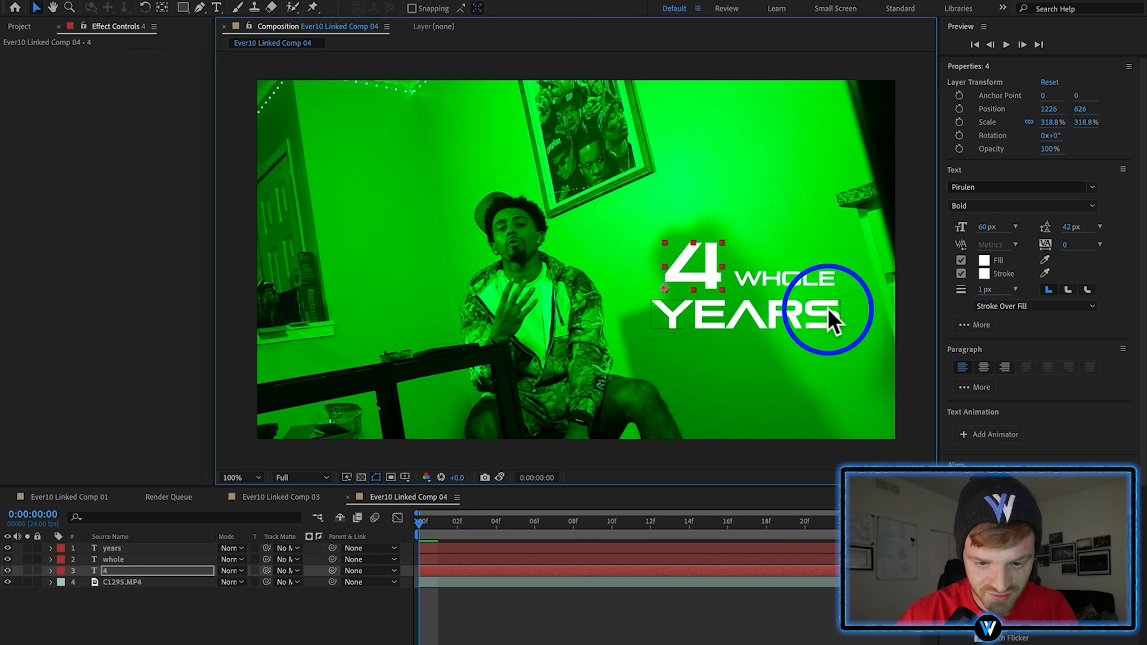
Pre-compose the three text layers, then scale the pre-comp to 108.5% and move it to position 870, 450.
left_click(780, 313, "shift")
left_click(786, 282, "shift")
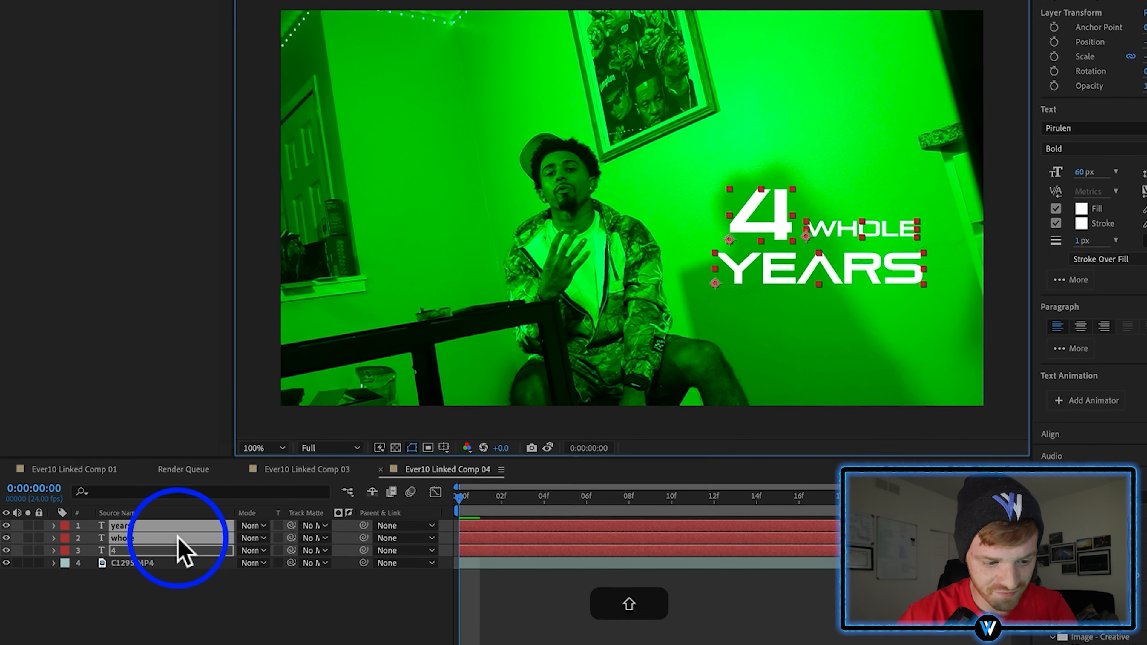
right_click(183, 547)
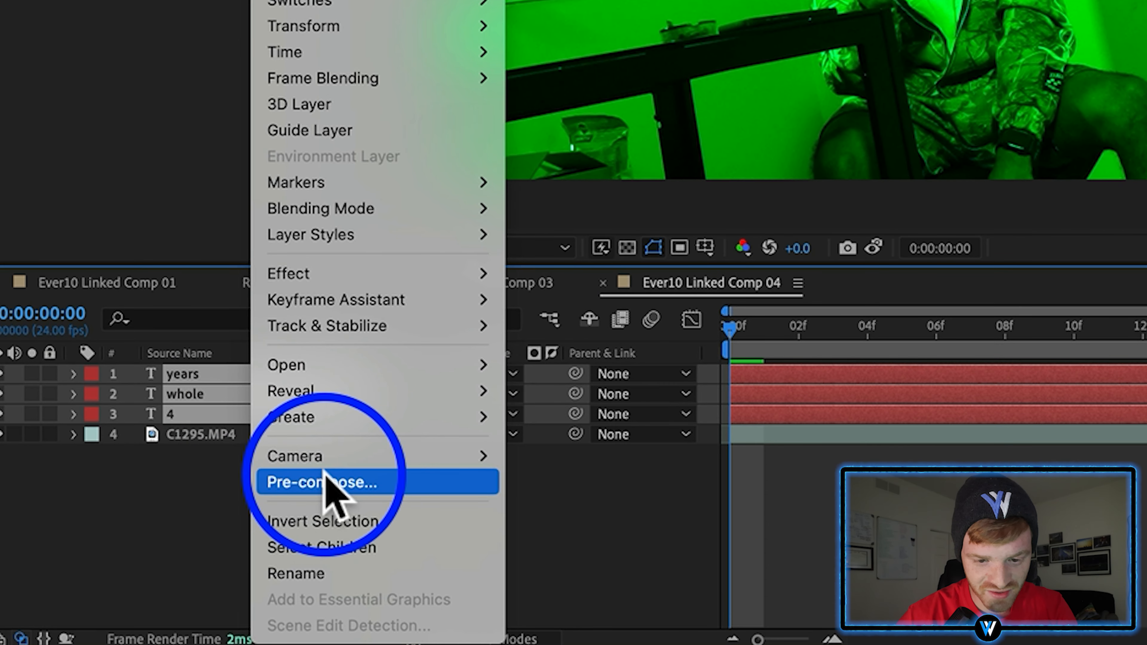
left_click(207, 587)
left_click(856, 435)
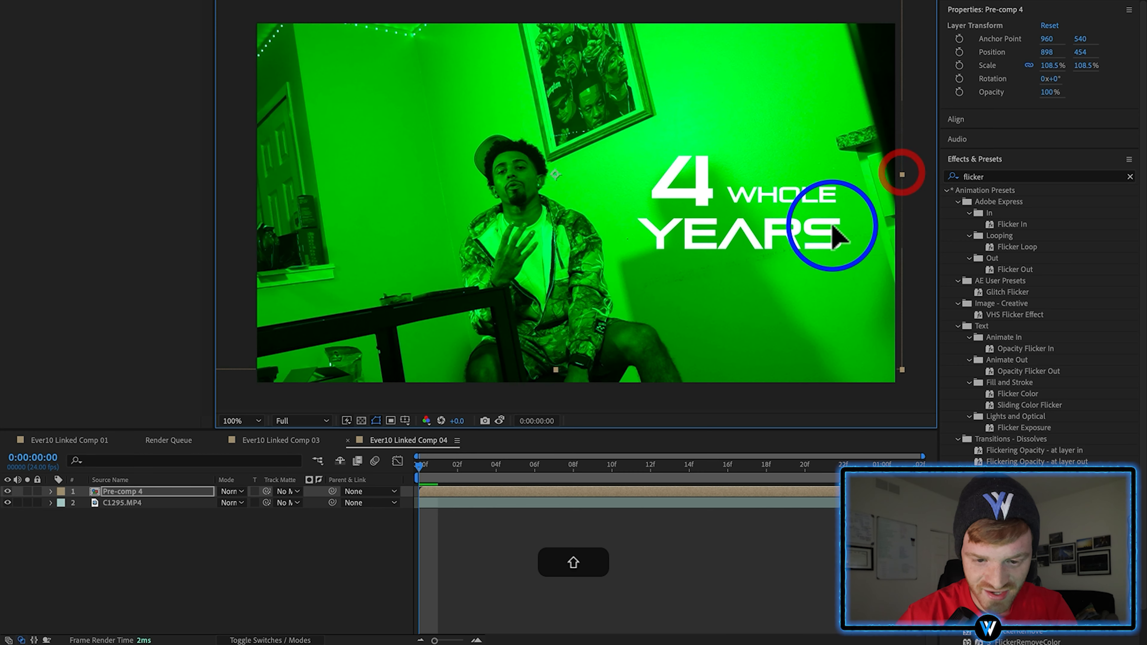
left_click_drag(833, 233, 824, 230)
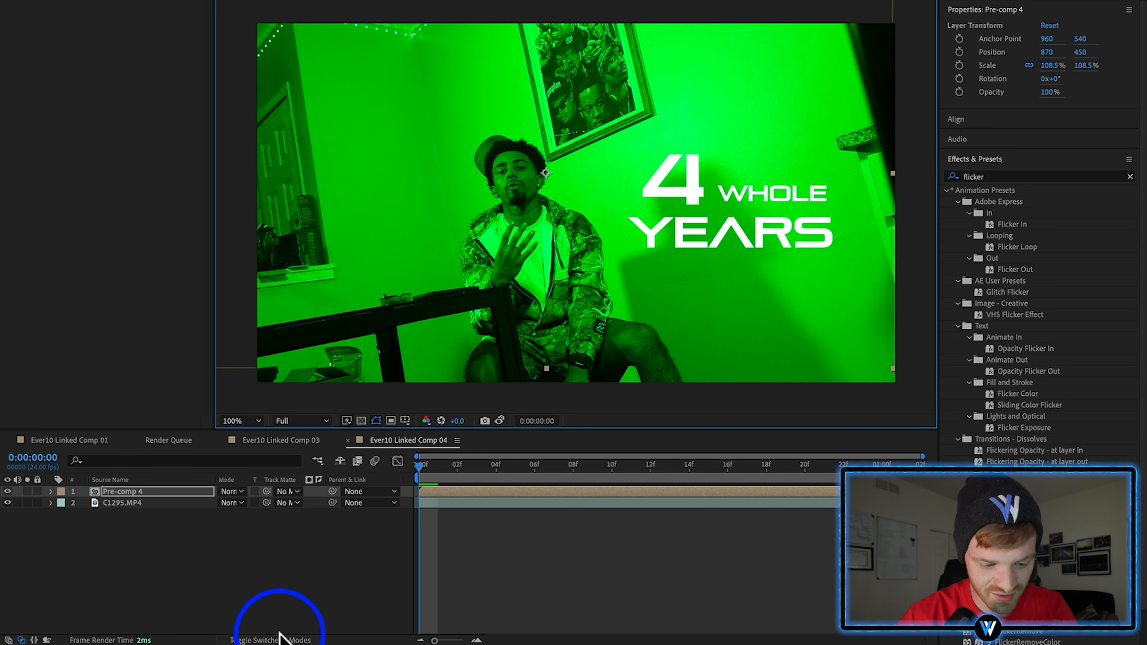
Make Pre-comp 4 a 3D layer with Y rotation 25° and Z rotation -13°, and reposition it to 801.7, 525.7.
left_click(278, 638)
left_click(292, 491)
left_click(51, 491)
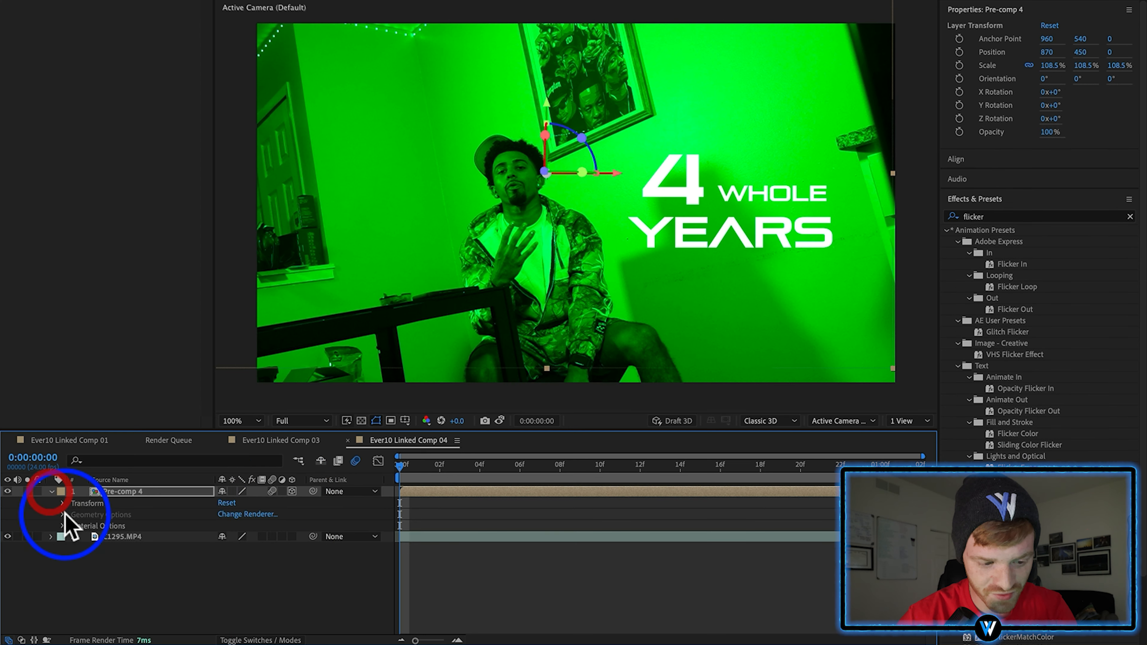
left_click(63, 503)
mouse_move(239, 569)
left_mouse_down()
mouse_move(256, 568)
mouse_move(232, 584)
left_mouse_up()
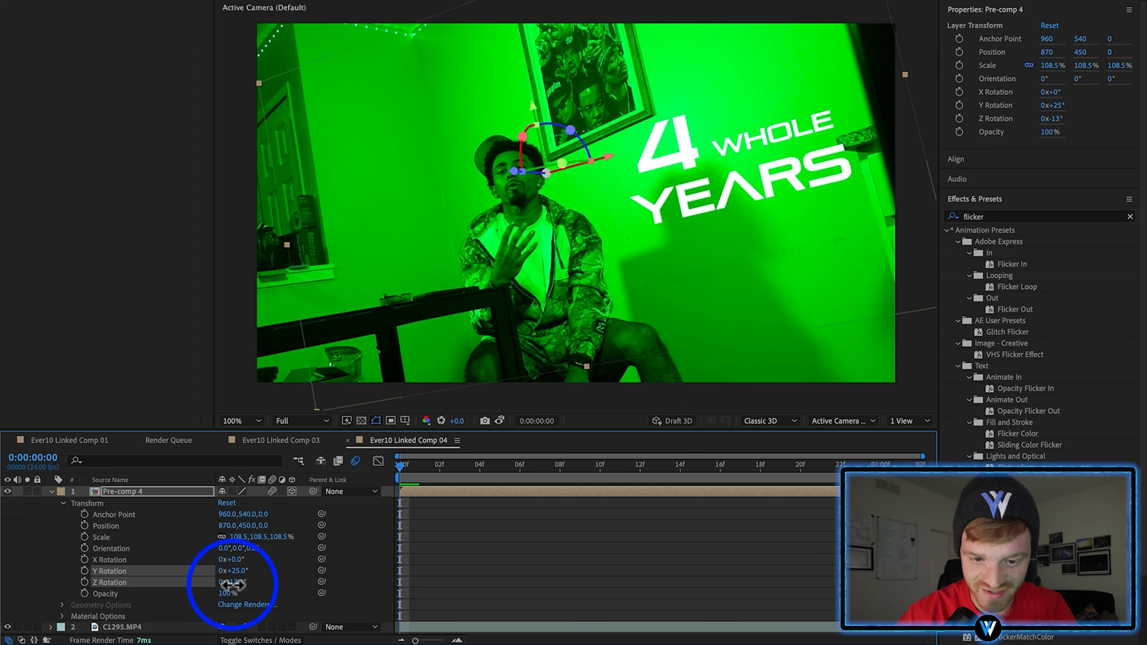
left_click_drag(638, 209, 678, 201)
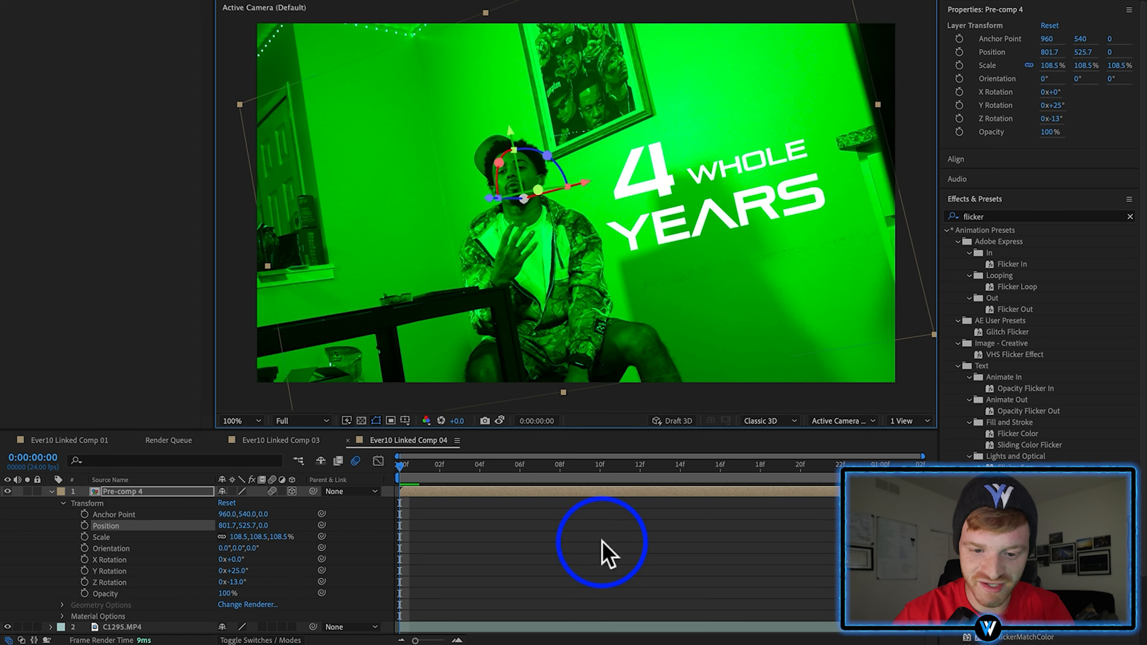
left_click(605, 553)
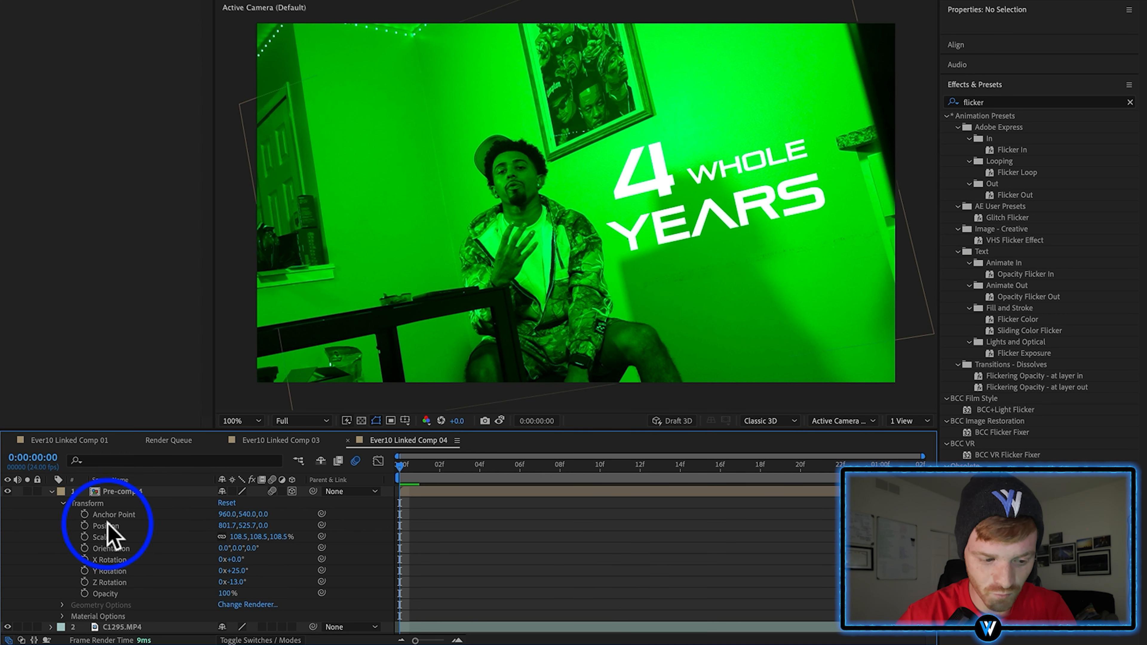
Inside Pre-comp 4, centre the 4's anchor point, animate scale on 4 and years and opacity on whole in sequence, and preview.
left_click(50, 491)
double_click(132, 493)
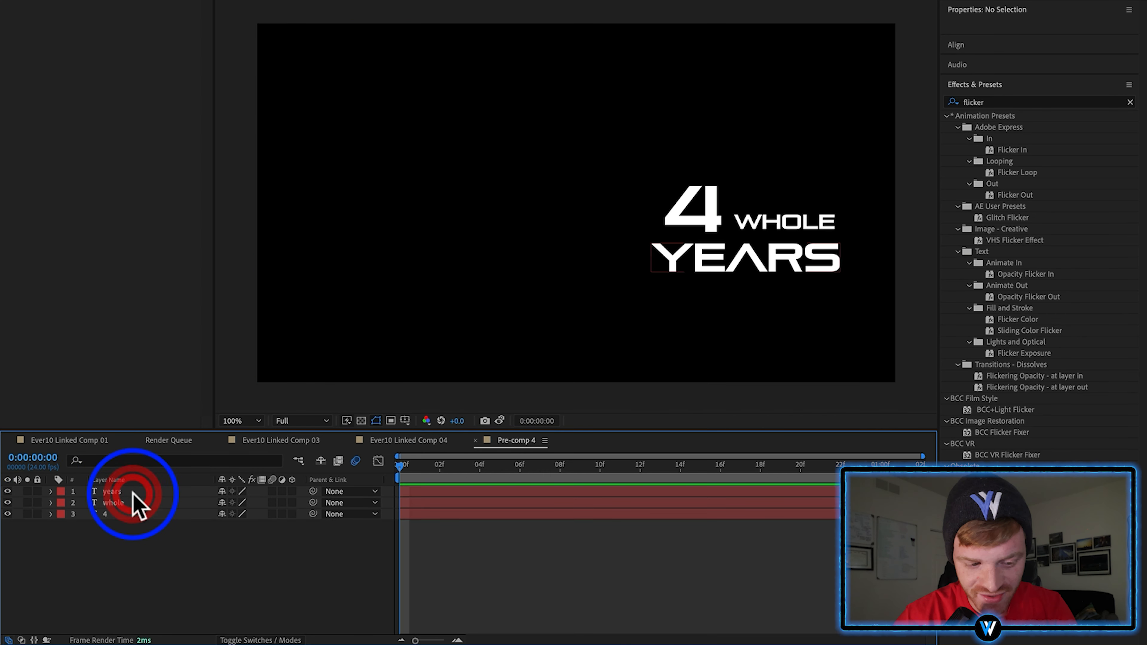
left_click(136, 515)
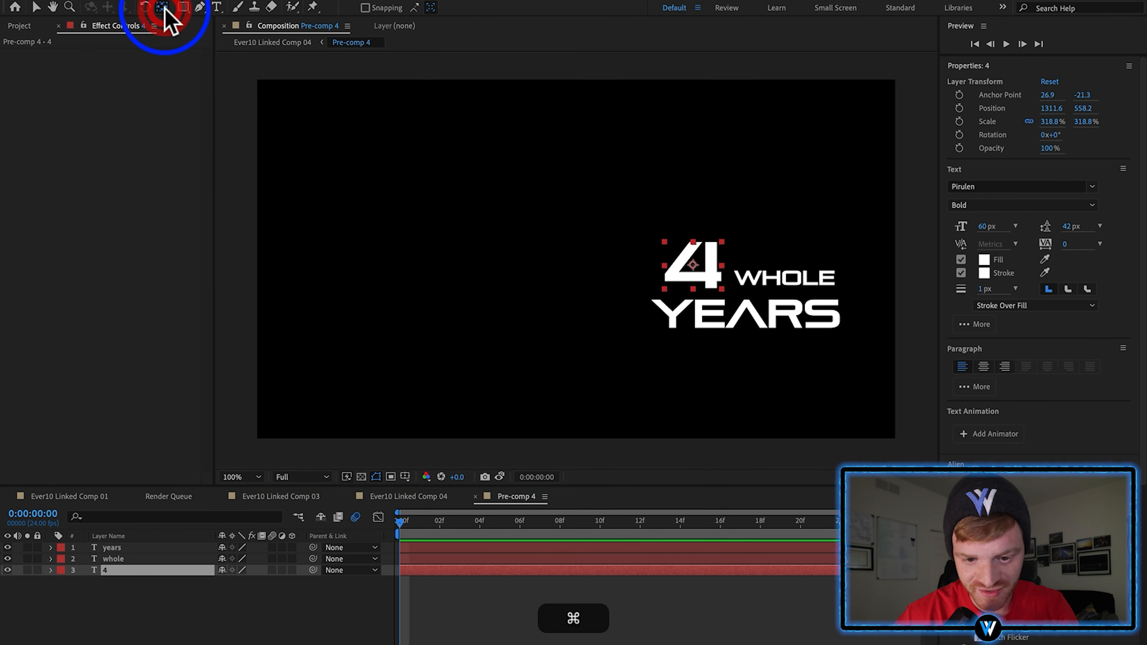
left_click(616, 630)
key("space")
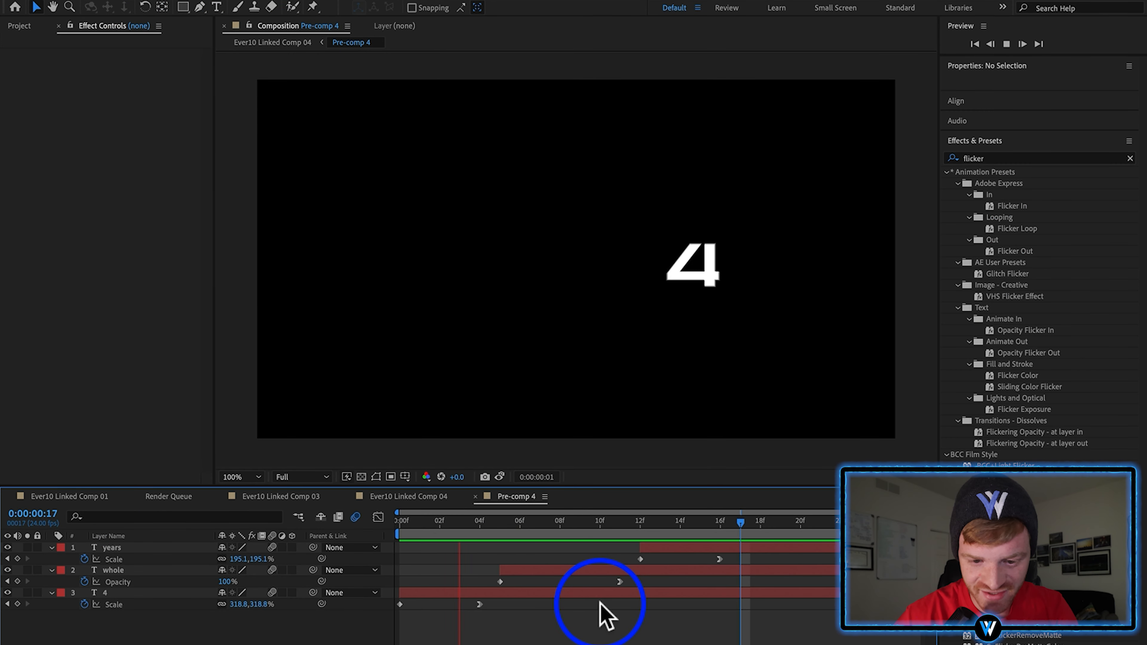
key("space")
In Ever10 Linked Comp 04, apply S_Flicker and Deep Glow with radius 182 and exposure 0.48 to Pre-comp 4.
left_click(428, 497)
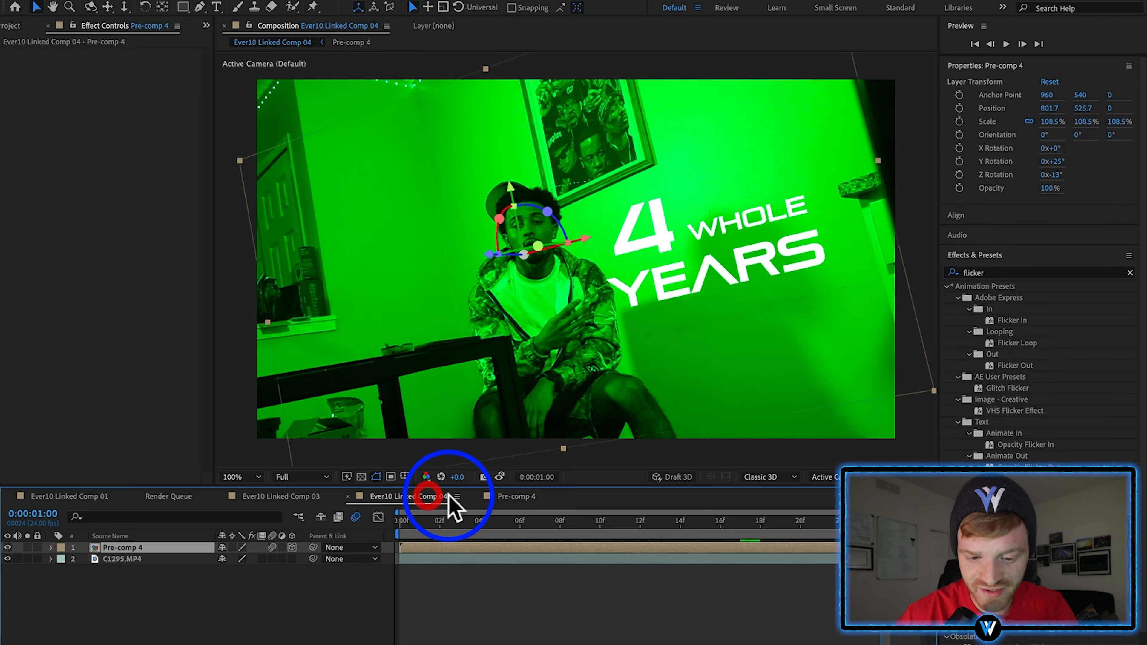
left_click_drag(691, 522, 599, 533)
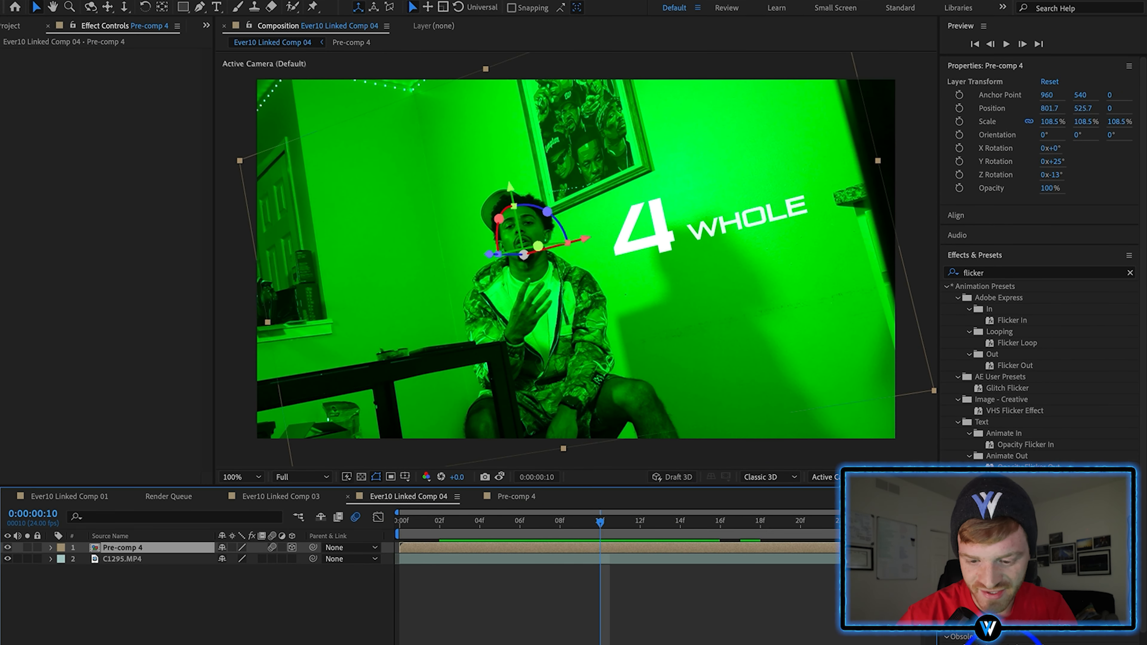
left_click_drag(1003, 644, 700, 550)
left_click(1022, 271)
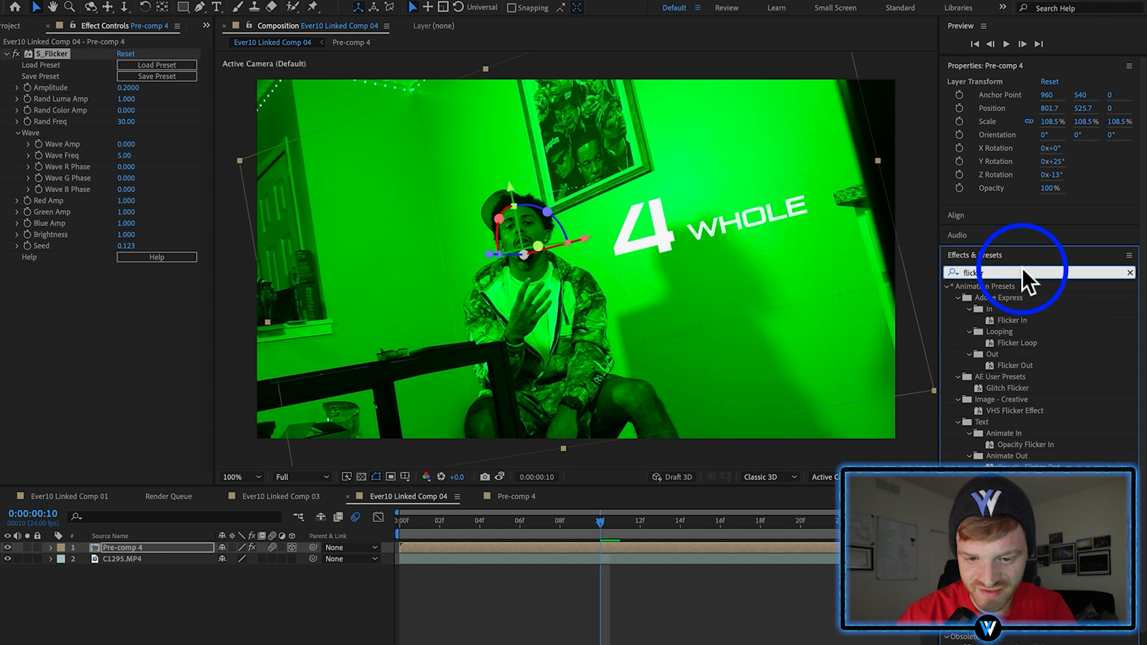
type("deep")
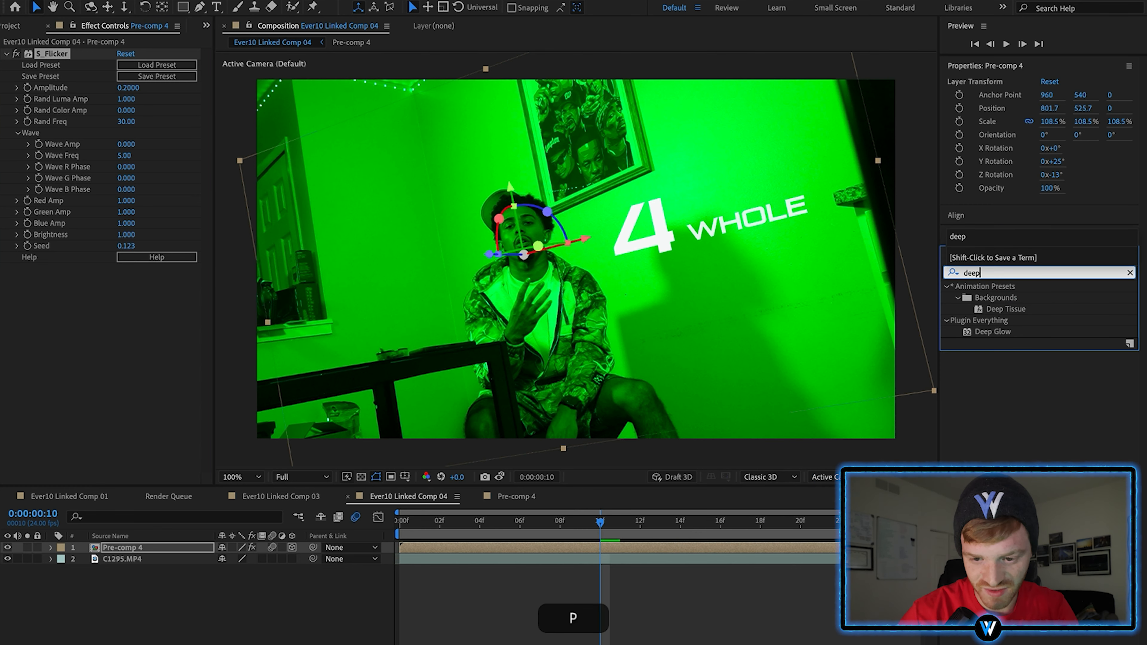
left_click_drag(991, 331, 616, 549)
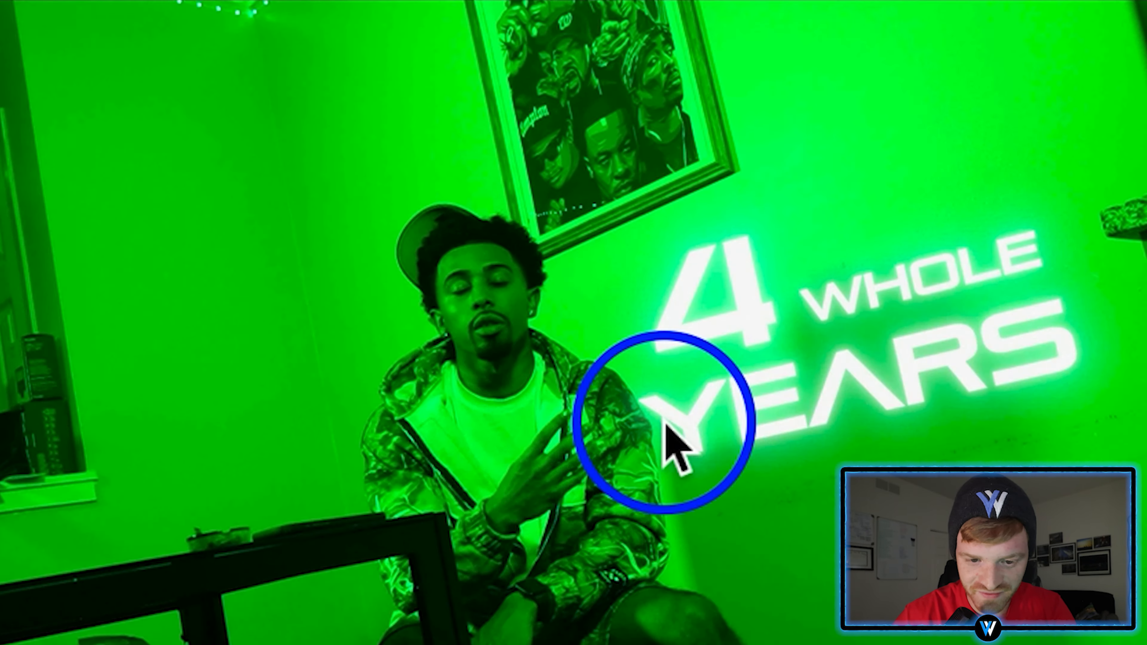
Add a null object to Ever10 Linked Comp 04.
right_click(198, 597)
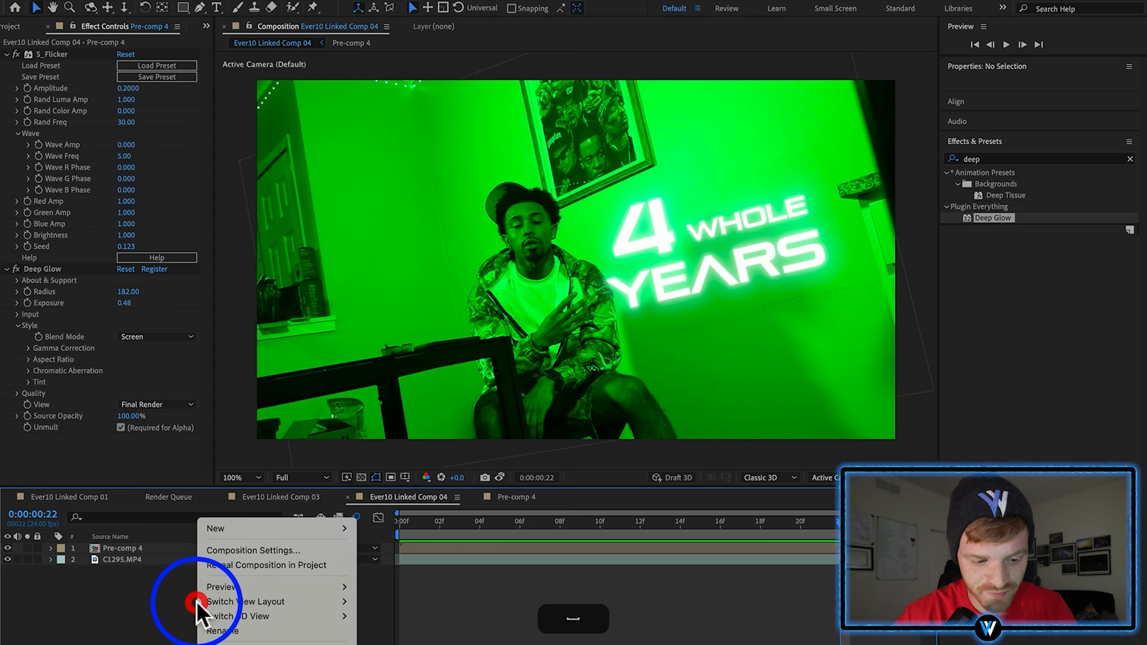
mouse_move(256, 537)
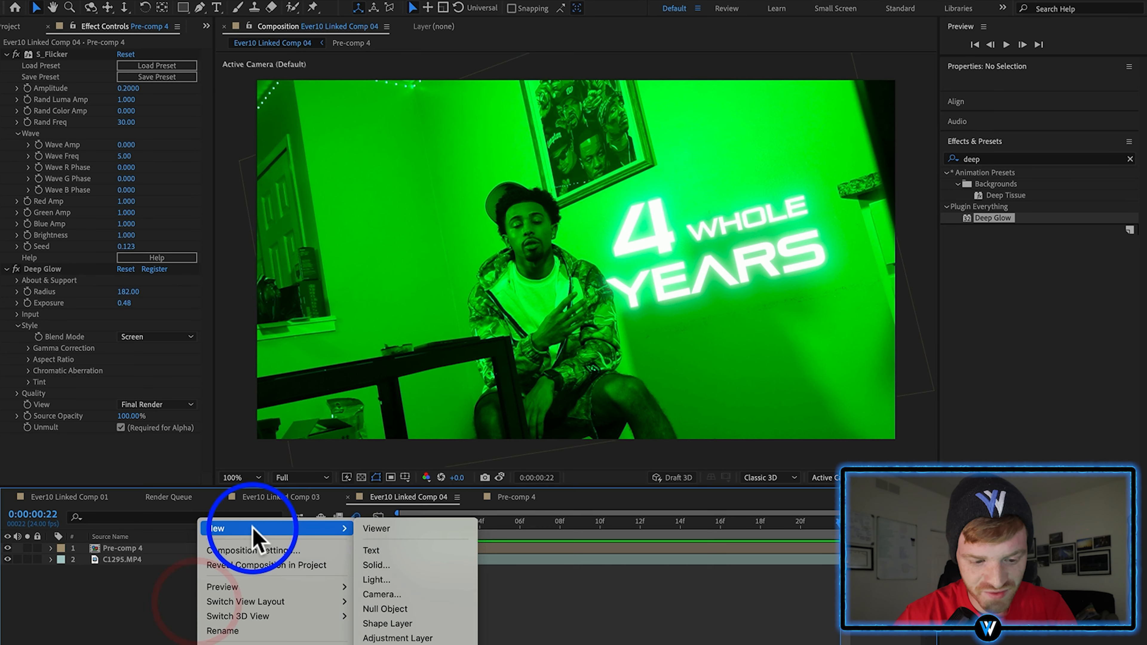
left_click(389, 608)
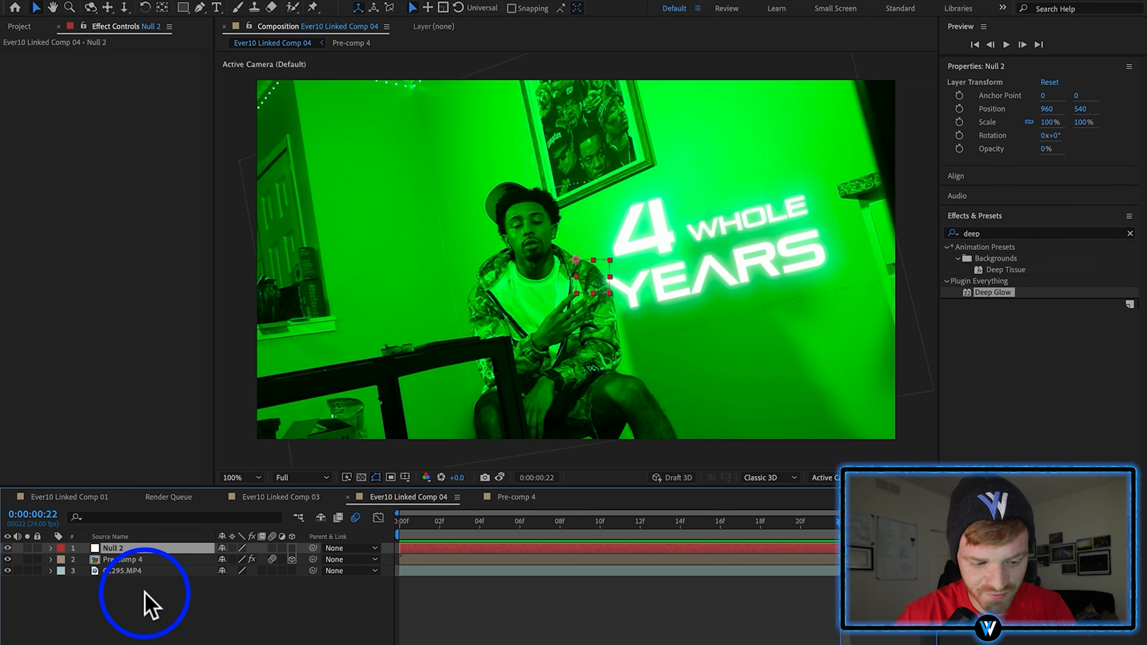
left_click(149, 605)
Apply Mocha AE to C1295.MP4 at the first frame and launch Mocha to track the footage.
left_click(135, 571)
key("Home")
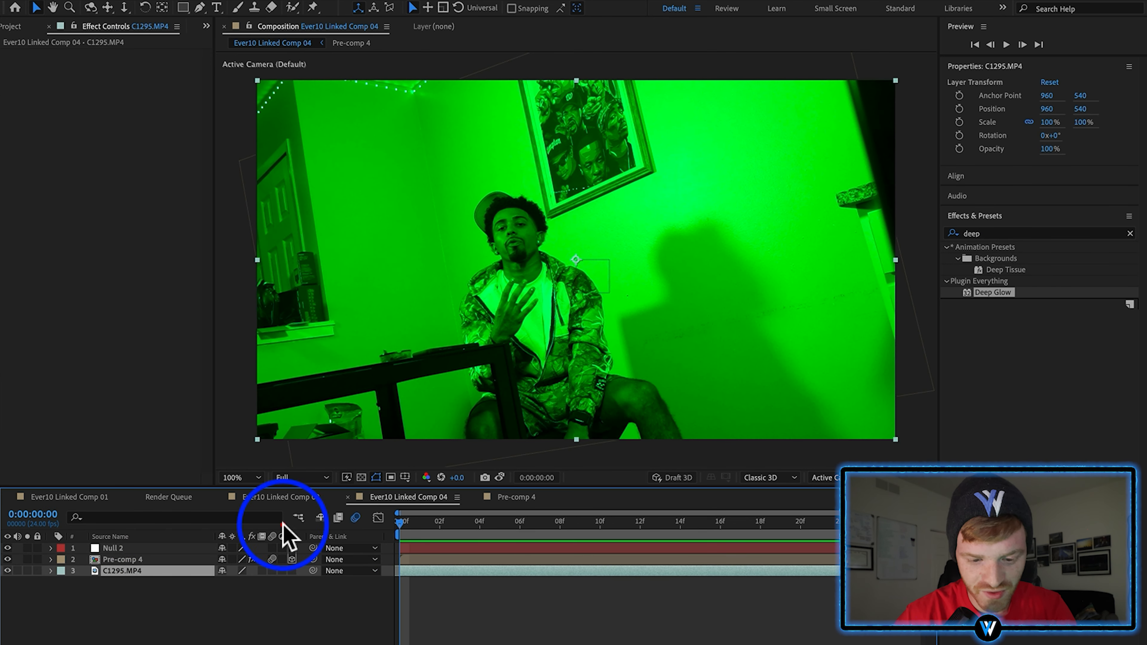
left_click(987, 234)
type("mocha")
left_click_drag(991, 258, 443, 572)
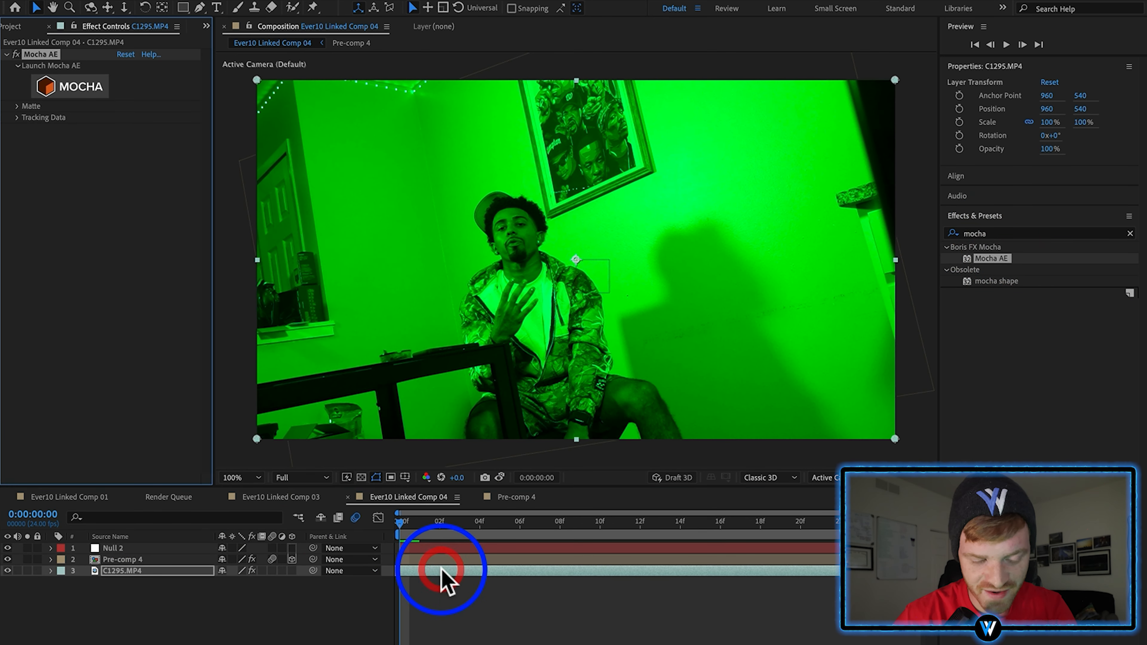
left_click(58, 85)
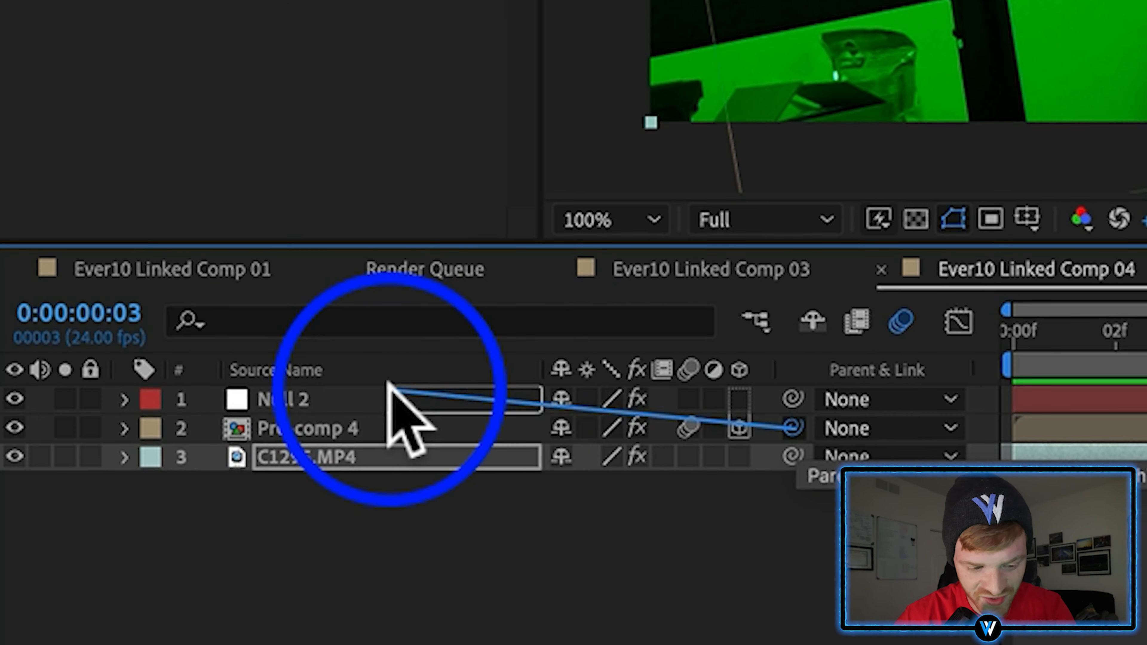
Parent Pre-comp 4 to Null 2 and preview how the lettering follows the camera movement.
left_click_drag(389, 379, 310, 396)
left_click_drag(480, 521, 806, 505)
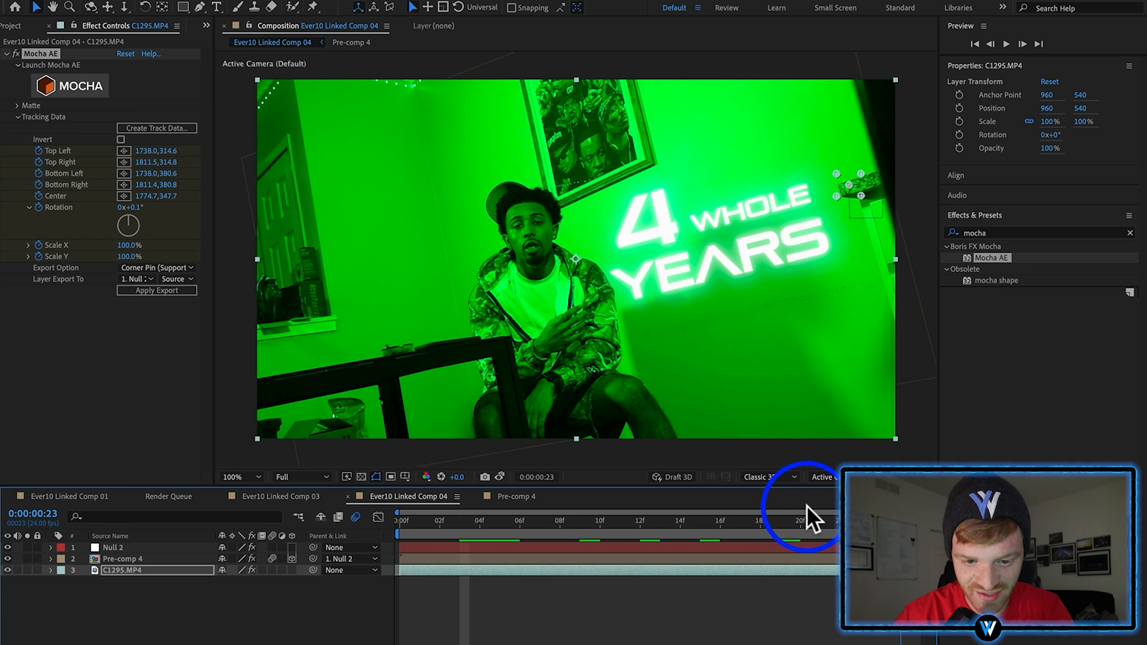
key("space")
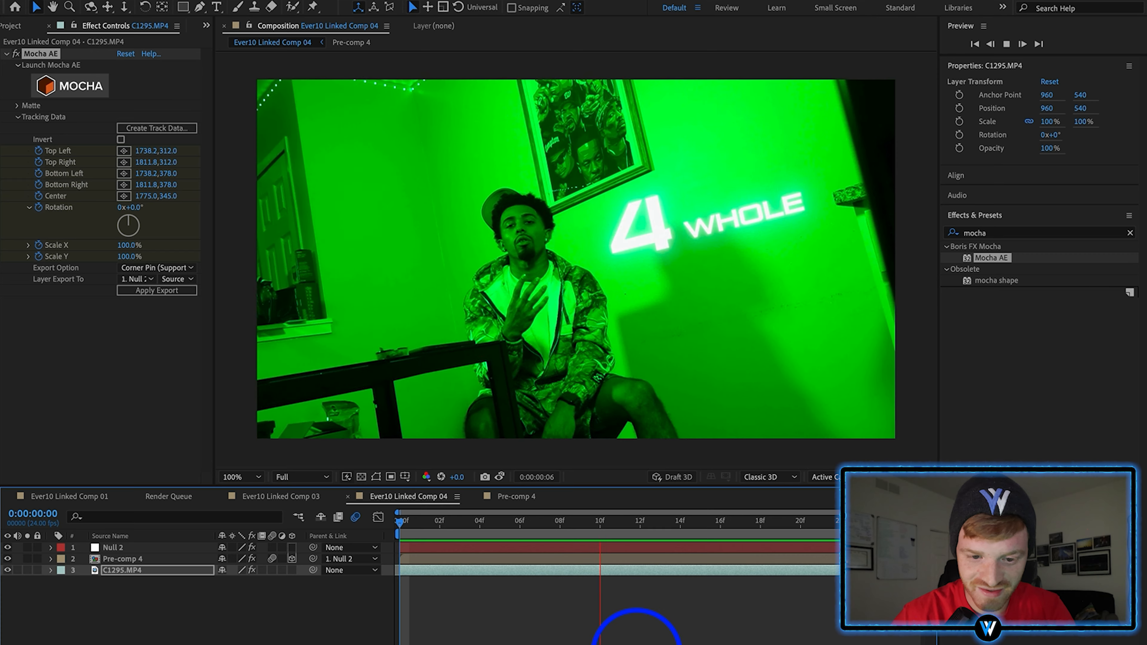
Add Ever10 Linked Comp 04 to the render queue.
left_click(633, 615)
left_click(194, 1)
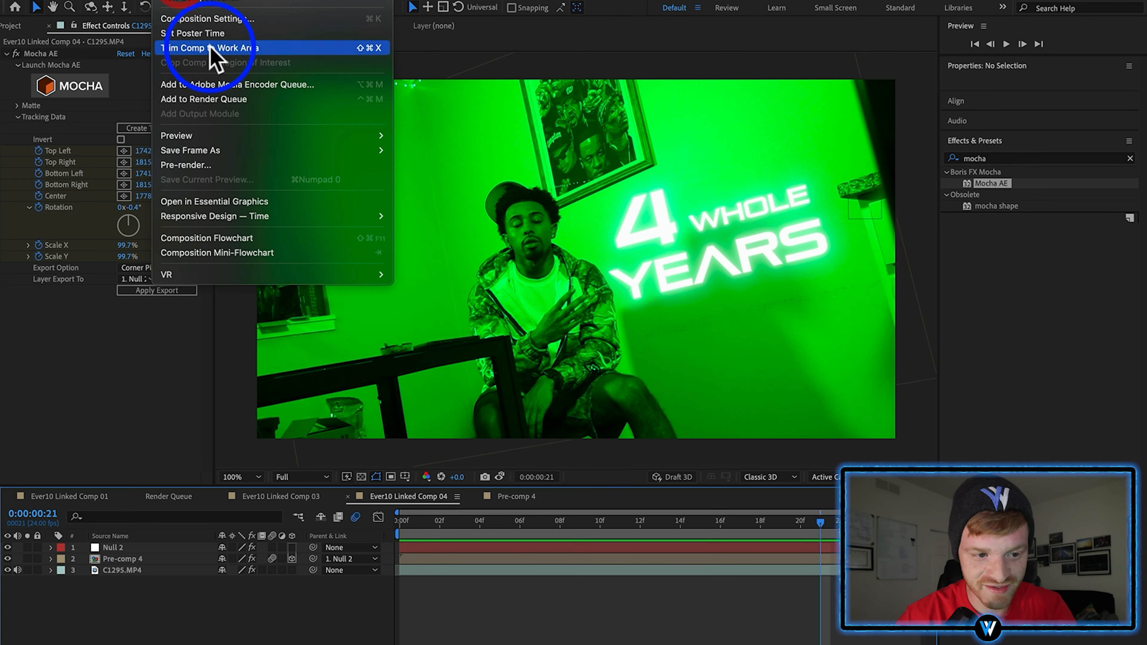
left_click(228, 101)
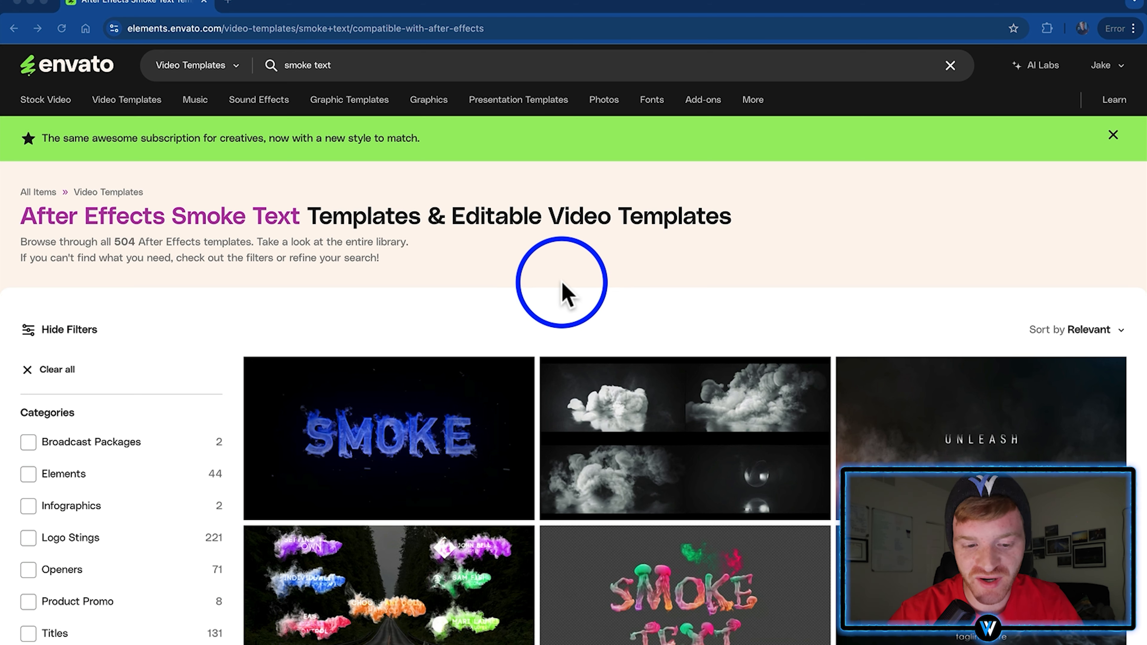
In Premiere Pro, replace a V2 copy of the C1320.MP4 clip with an After Effects composition and preview it with audio.
mouse_move(376, 452)
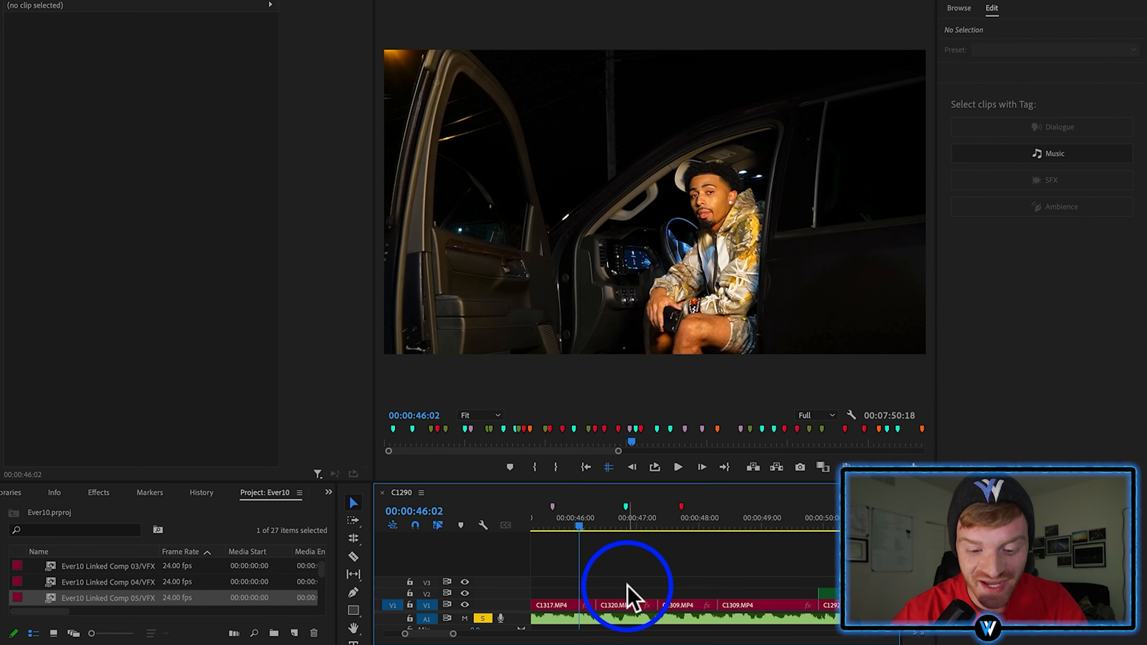
left_click(591, 524)
left_click(621, 621)
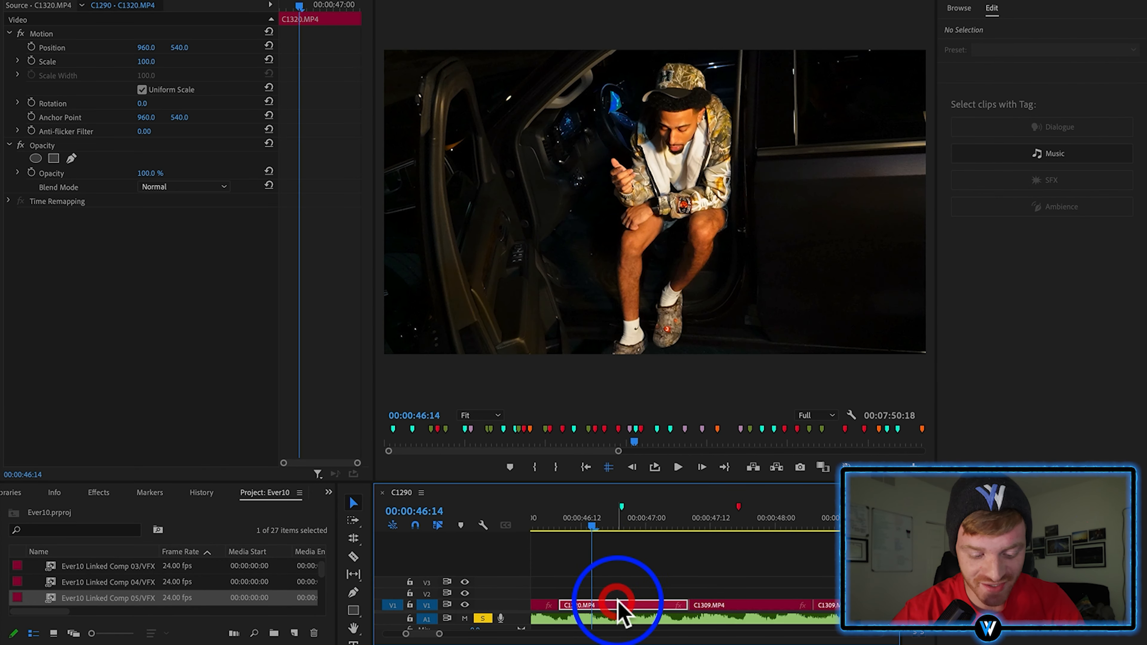
left_click_drag(619, 615, 643, 608)
right_click(639, 594)
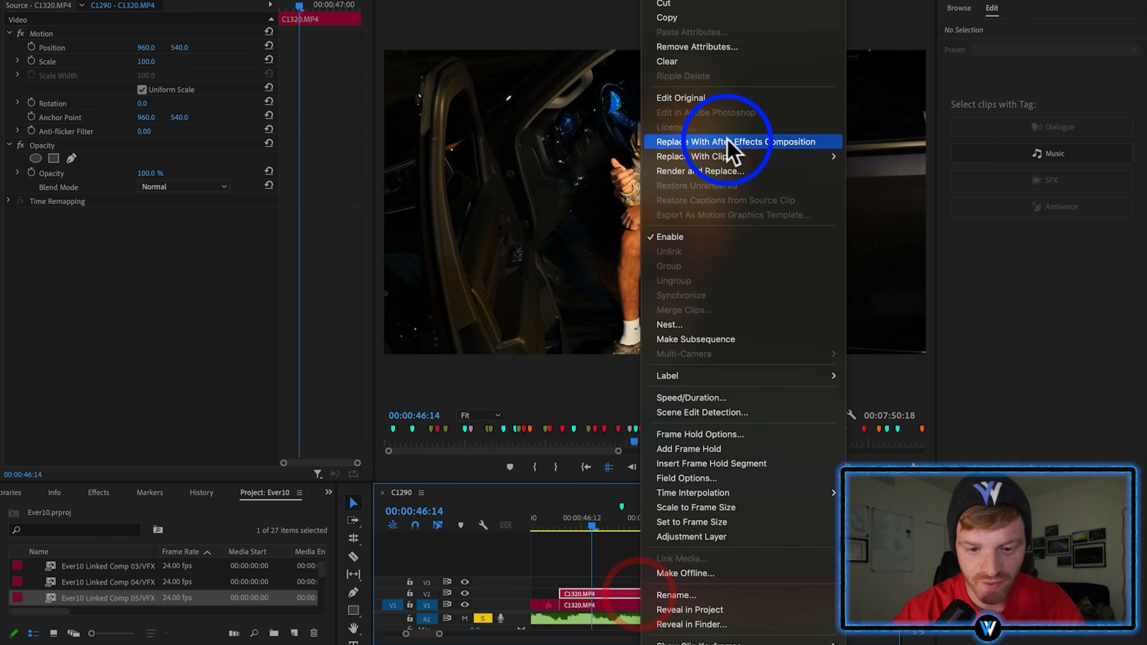
left_click(728, 141)
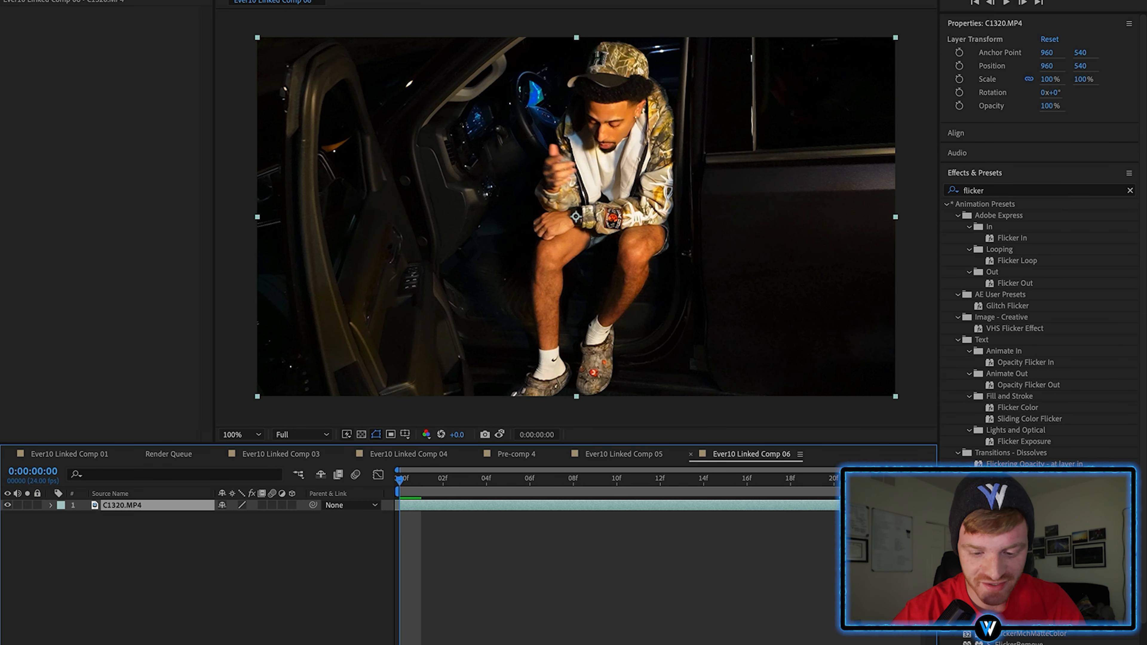
left_click(27, 507)
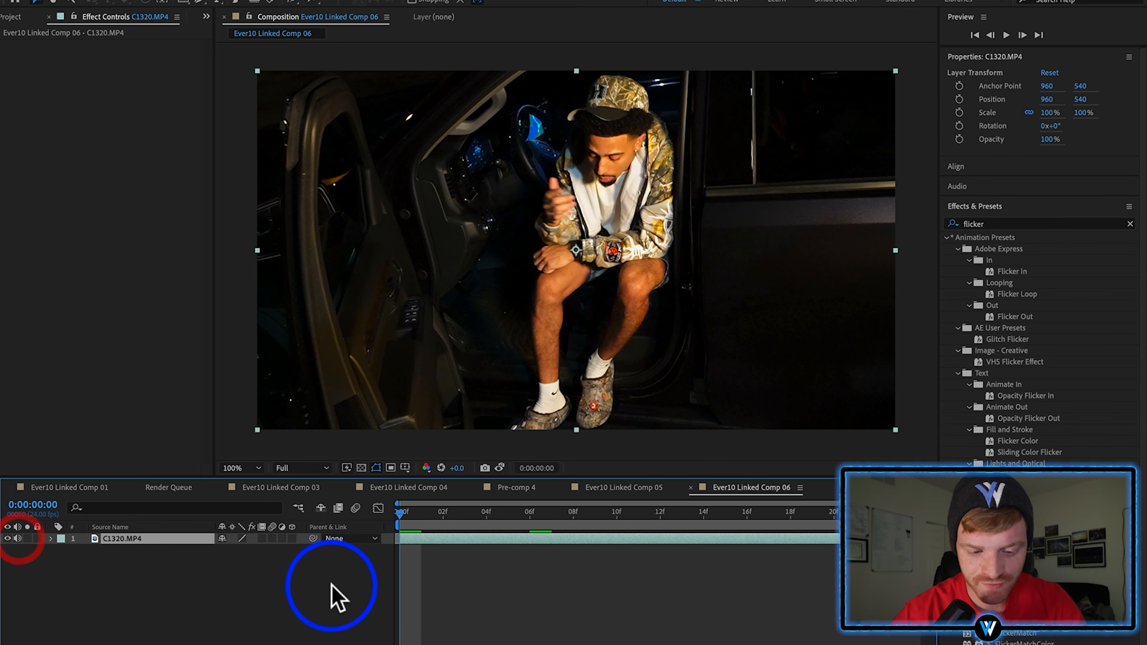
key("space")
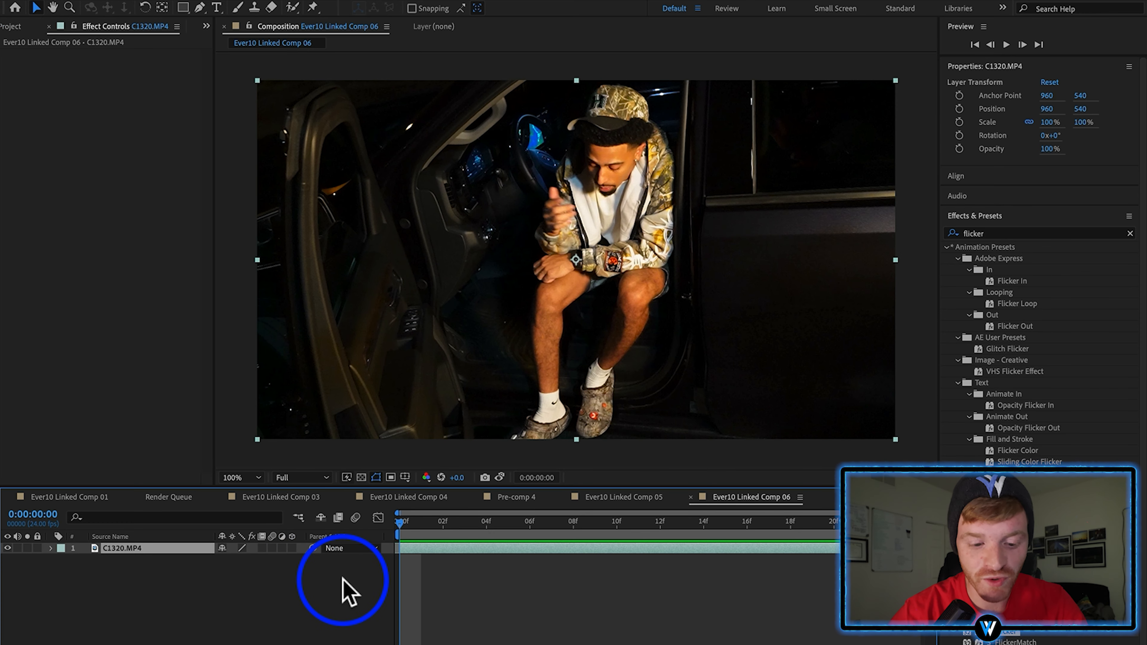
Open the Footage folder of the smoke-text-fx template and look through its smoke letter clips.
left_click(160, 641)
left_click(368, 212)
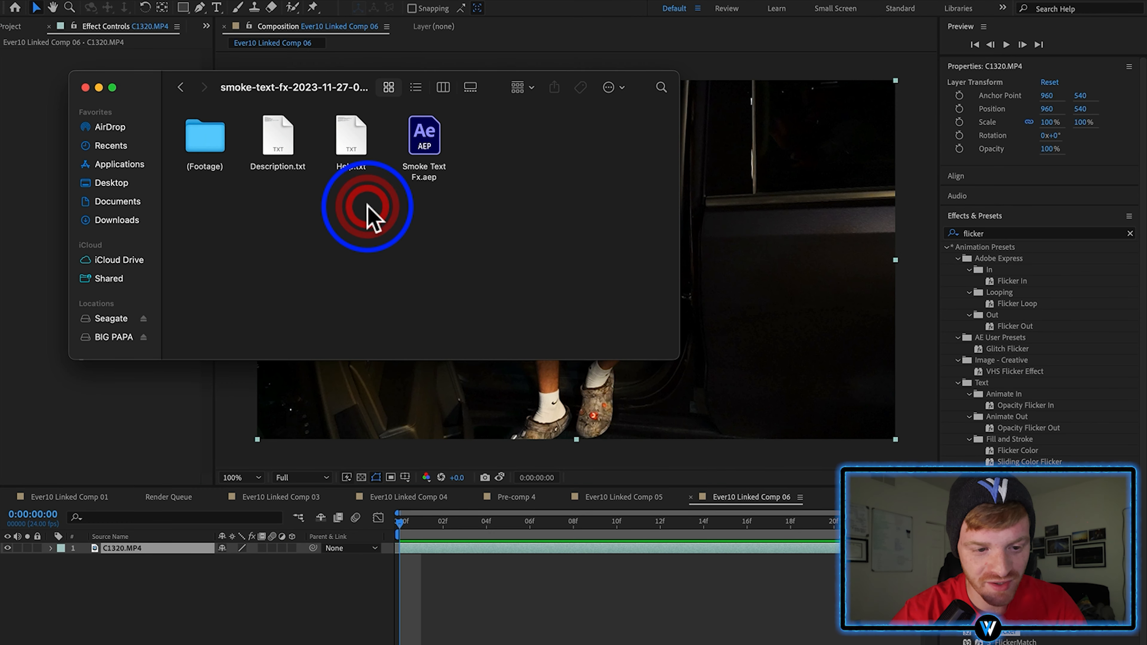
double_click(203, 141)
double_click(205, 141)
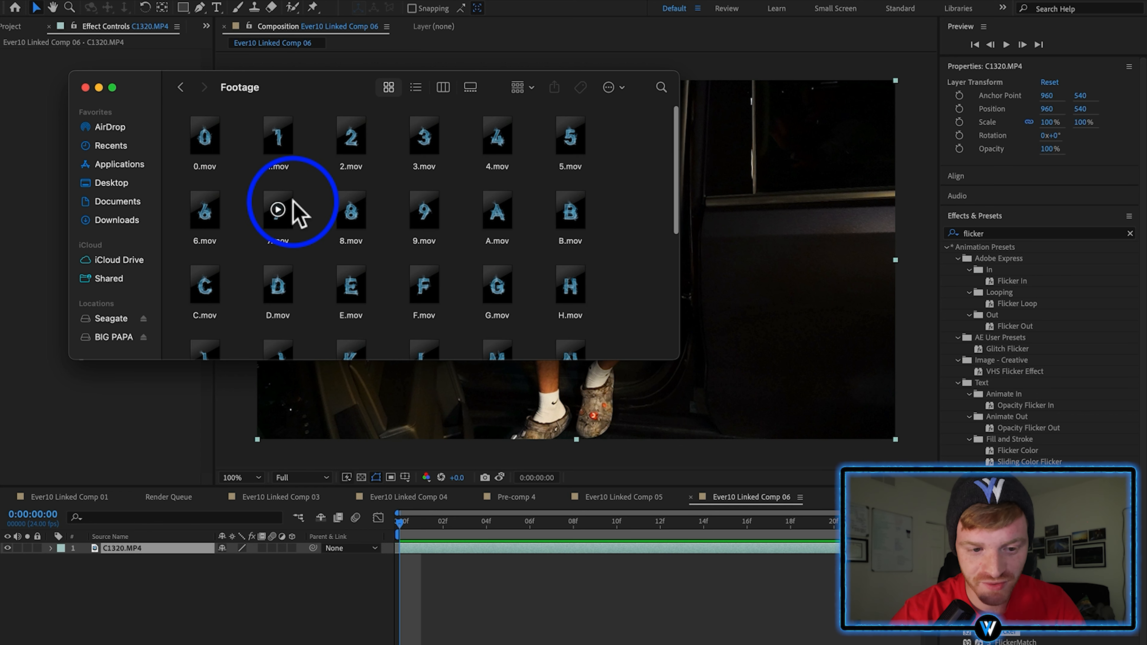
scroll(298, 213, "down", 8)
scroll(298, 213, "up", 2)
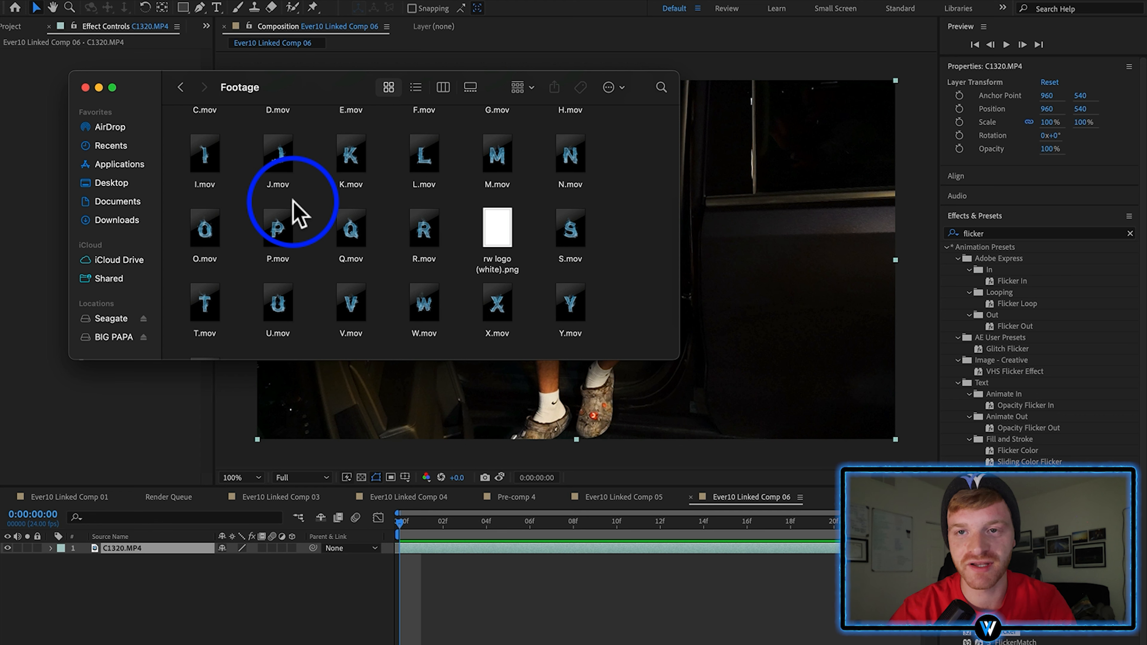
scroll(333, 229, "up", 5)
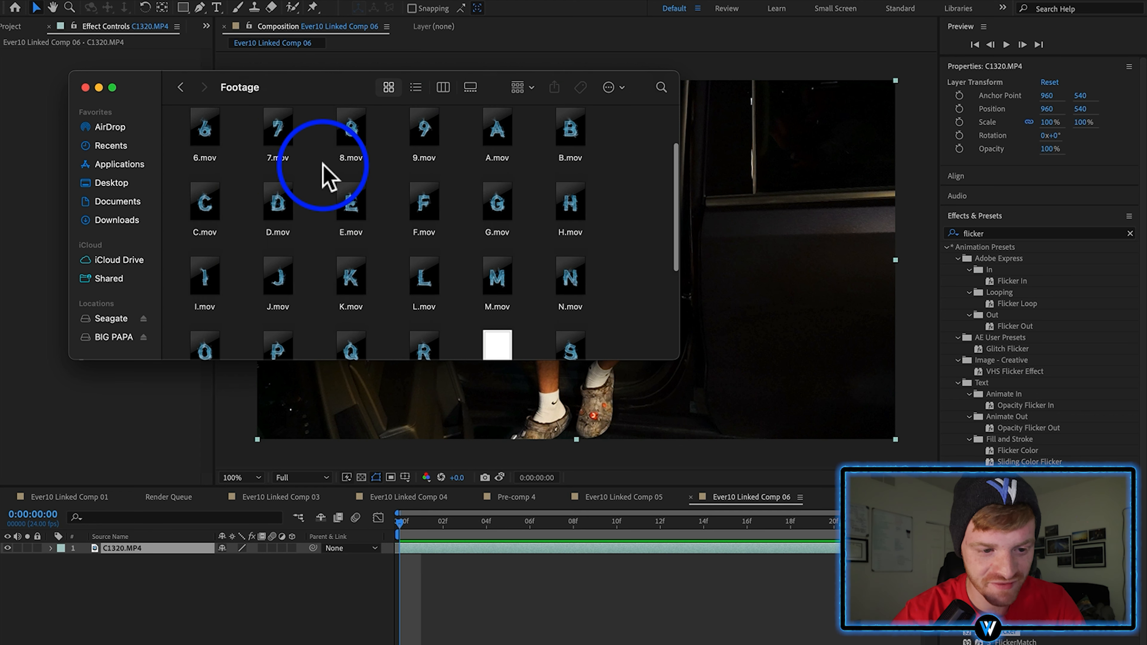
scroll(356, 217, "down", 3)
scroll(328, 205, "up", 3)
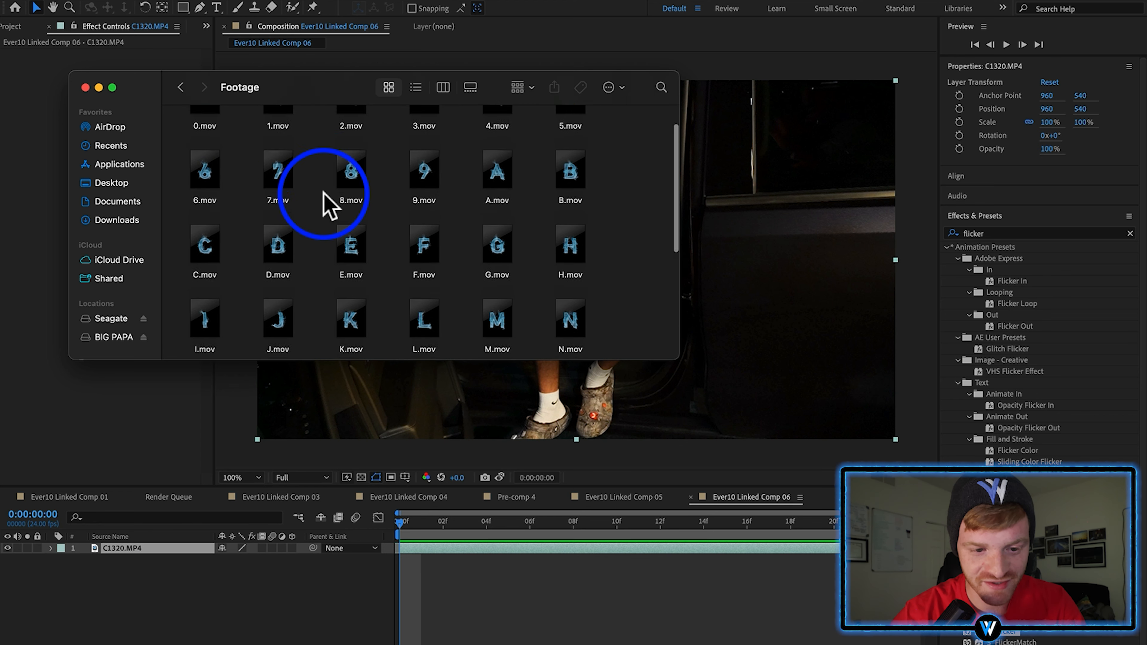
scroll(343, 266, "down", 4)
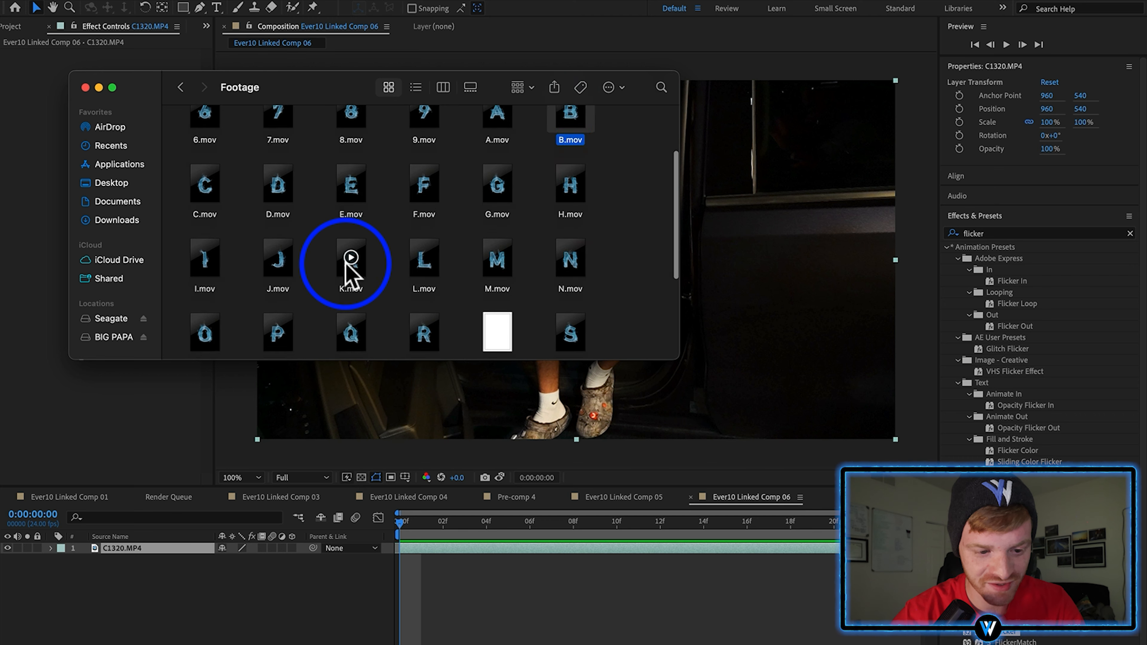
Add the B.mov, O.mov and Y.mov smoke letter clips to Ever10 Linked Comp 06.
left_click(216, 277)
scroll(289, 298, "down", 2)
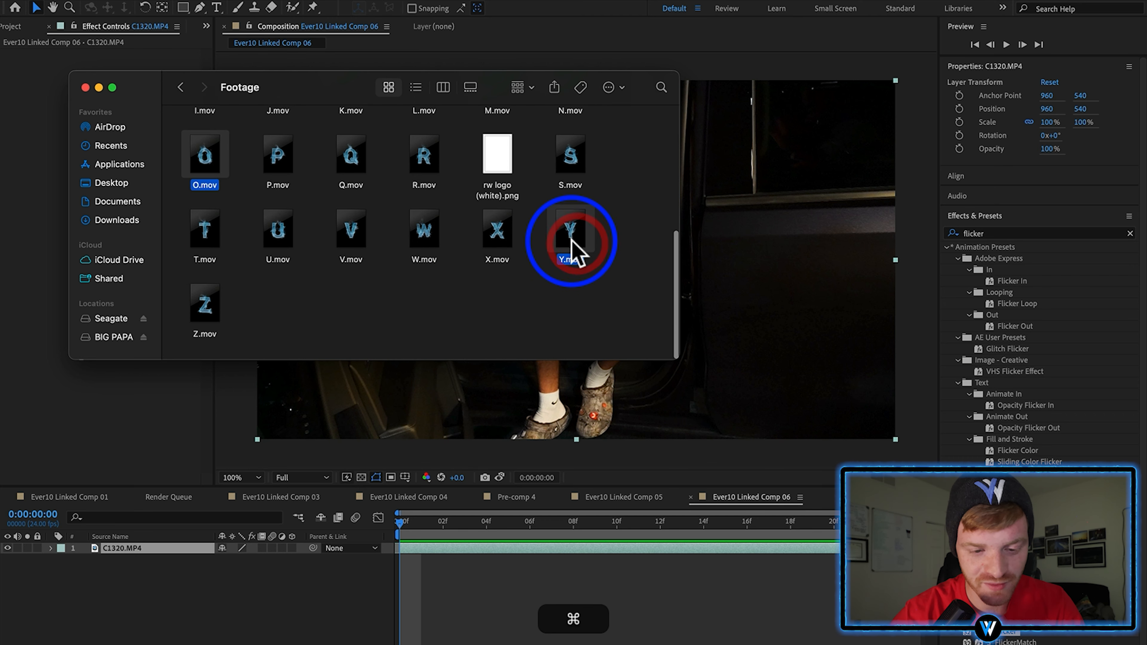
left_click(576, 252, "super")
left_click_drag(576, 251, 760, 295)
Scale the three smoke letter layers down together to 24.6% and check them at frame 12.
scroll(553, 343, "down", 2)
scroll(553, 344, "down", 2)
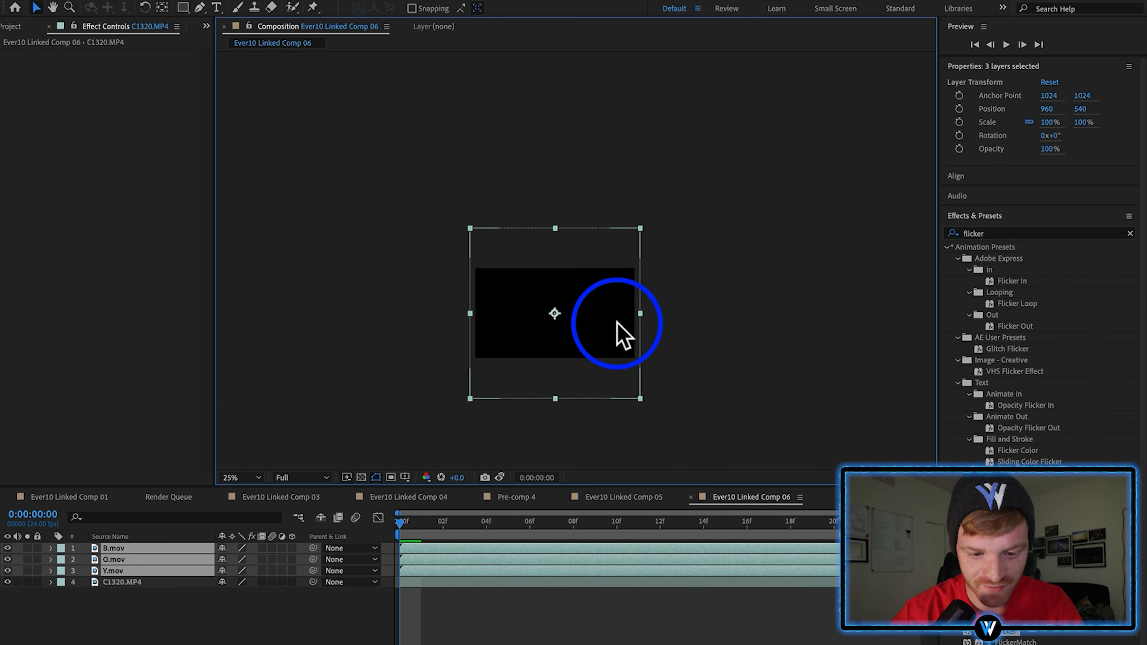
left_click_drag(640, 313, 550, 302)
left_click(659, 523)
scroll(598, 324, "up", 2)
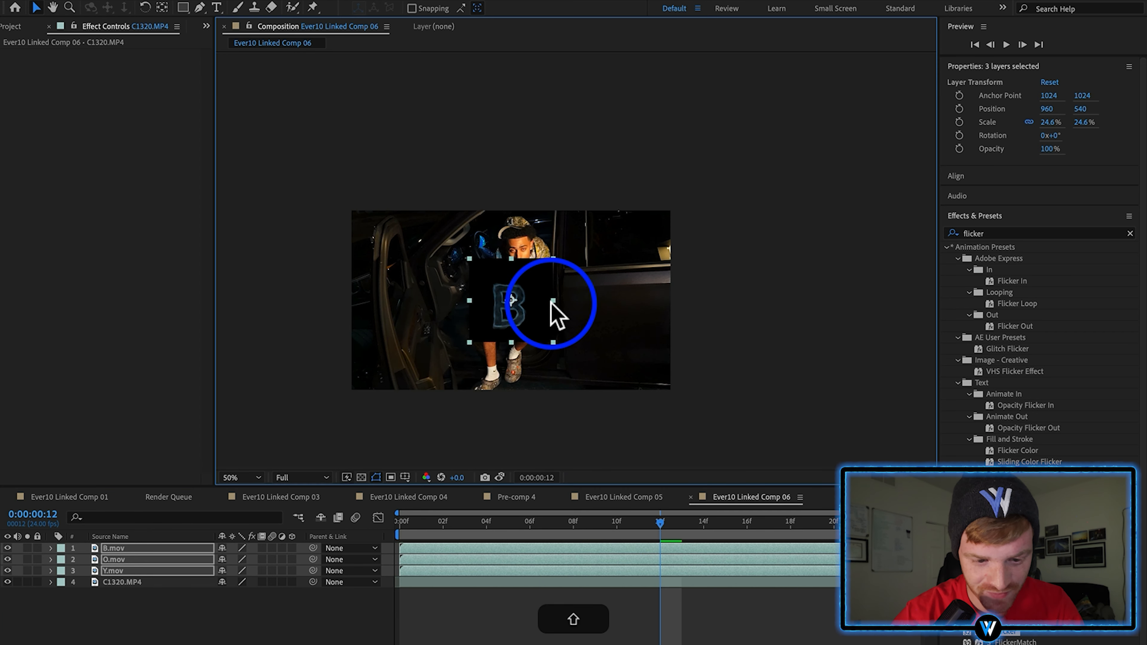
left_click(509, 325)
scroll(512, 334, "up", 2)
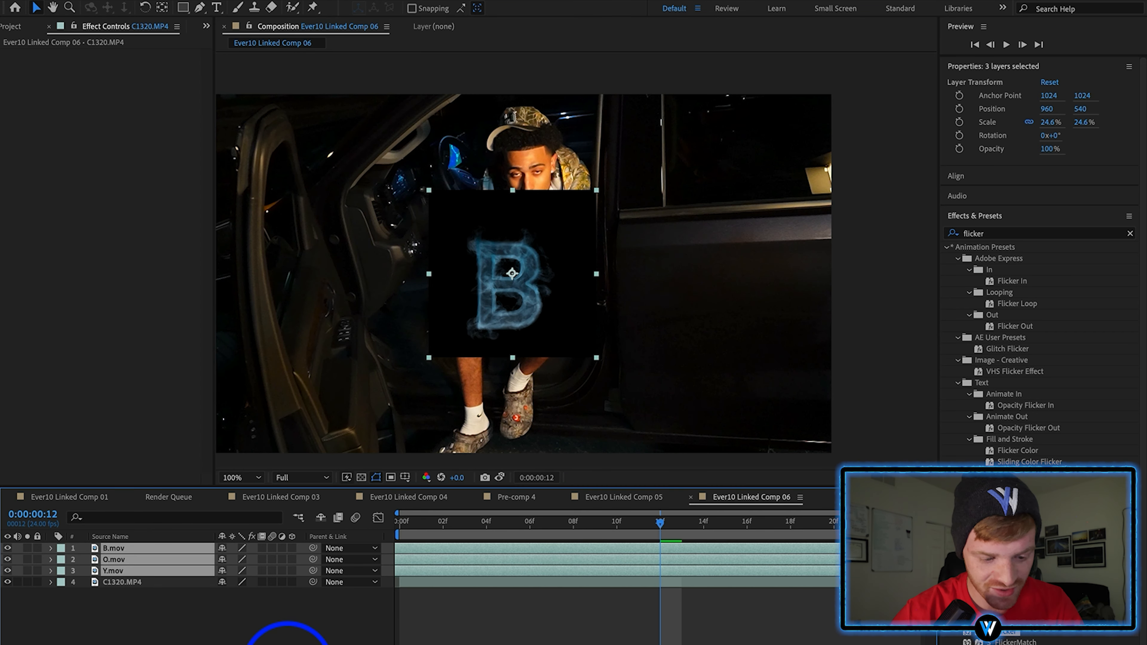
Set the three letter layers to Screen blending and space them apart to spell BOY, with B at horizontal position 706.
key("F4")
left_click(288, 538)
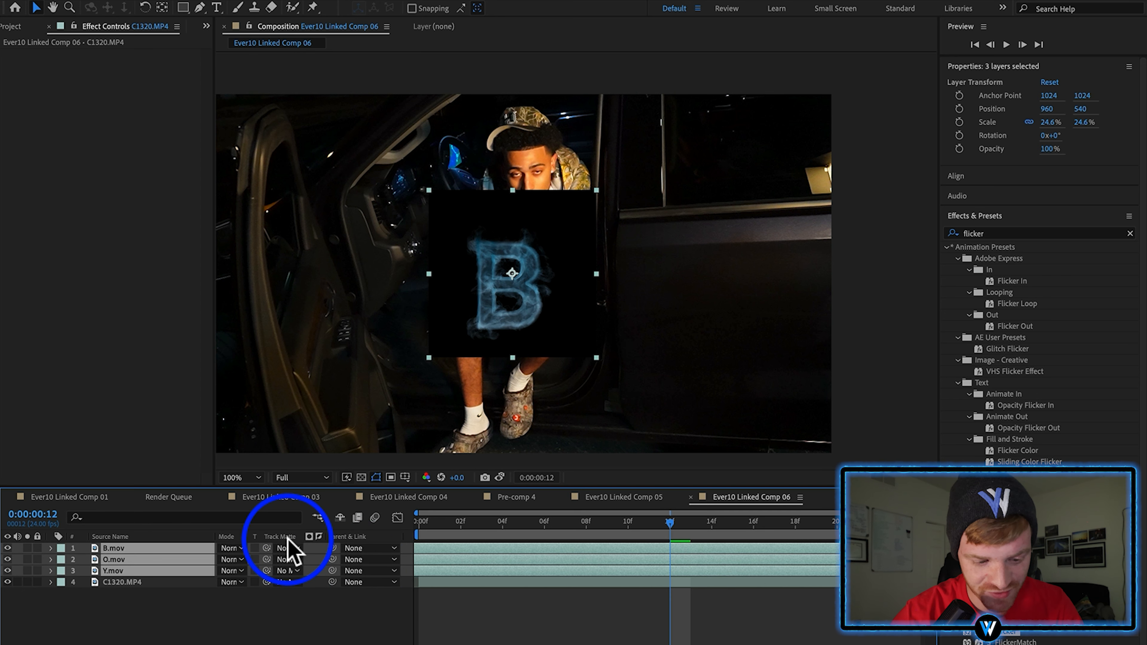
left_click_drag(242, 562, 264, 276)
left_click_drag(537, 316, 451, 298)
key("Home")
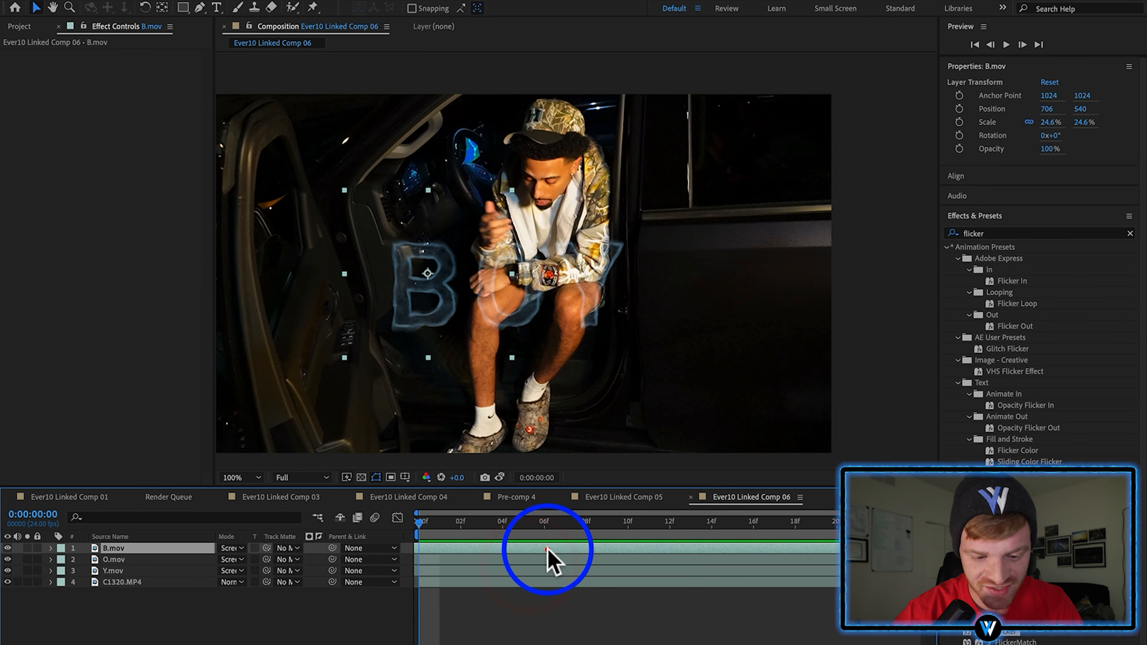
Change the B, O and Y layers' blending mode to Add and end them at frame 4.
left_click(550, 570, "shift")
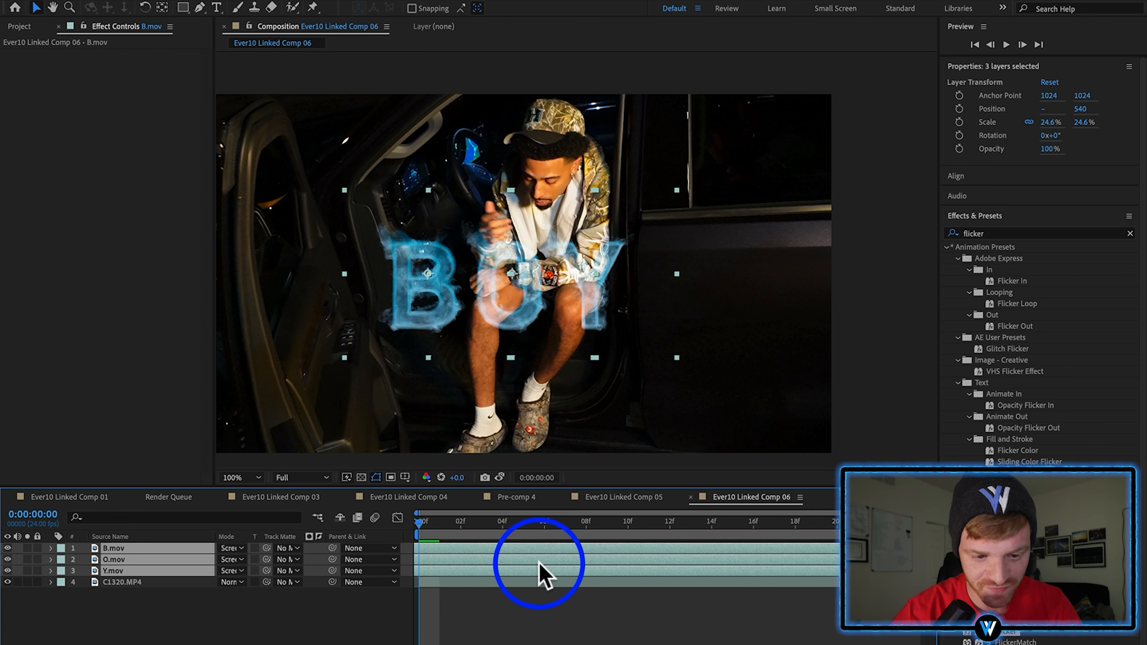
left_click(231, 571)
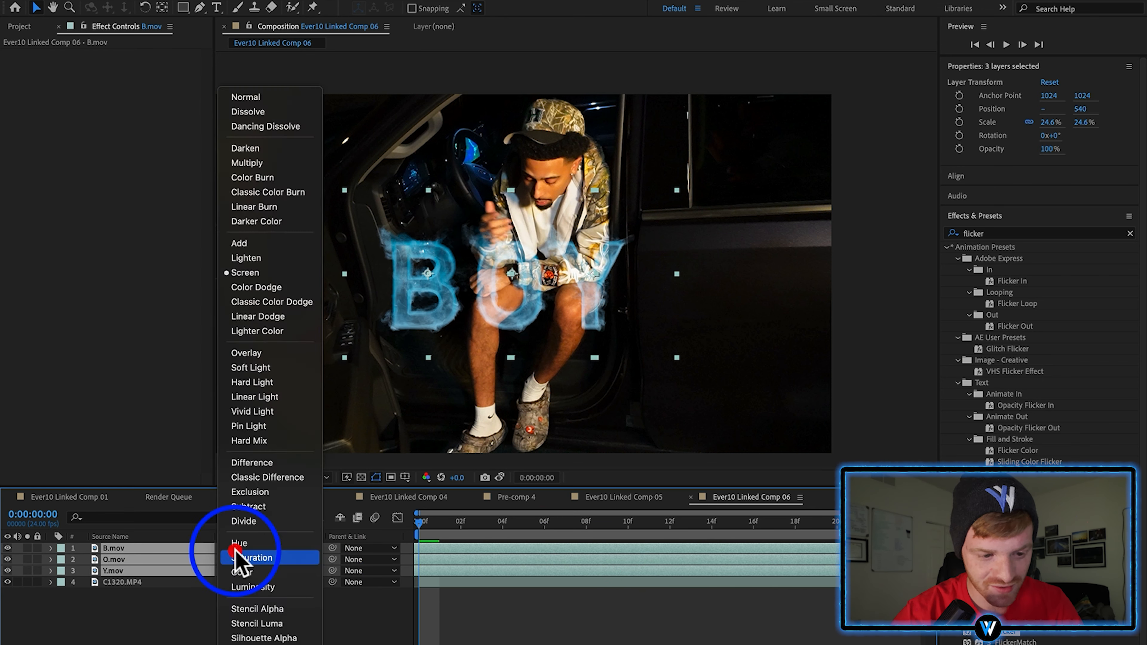
left_click(244, 248)
left_click(503, 573, "shift")
key("shift+super+d")
key("BackSpace")
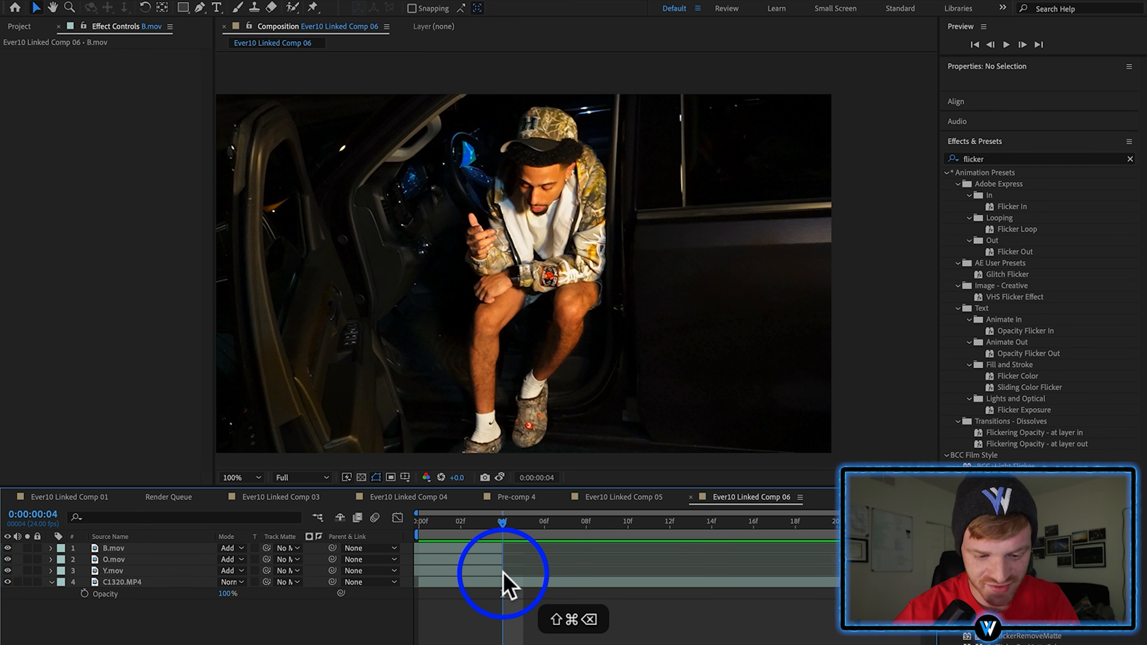
mouse_move(502, 522)
left_mouse_down()
mouse_move(427, 524)
mouse_move(481, 526)
left_mouse_up()
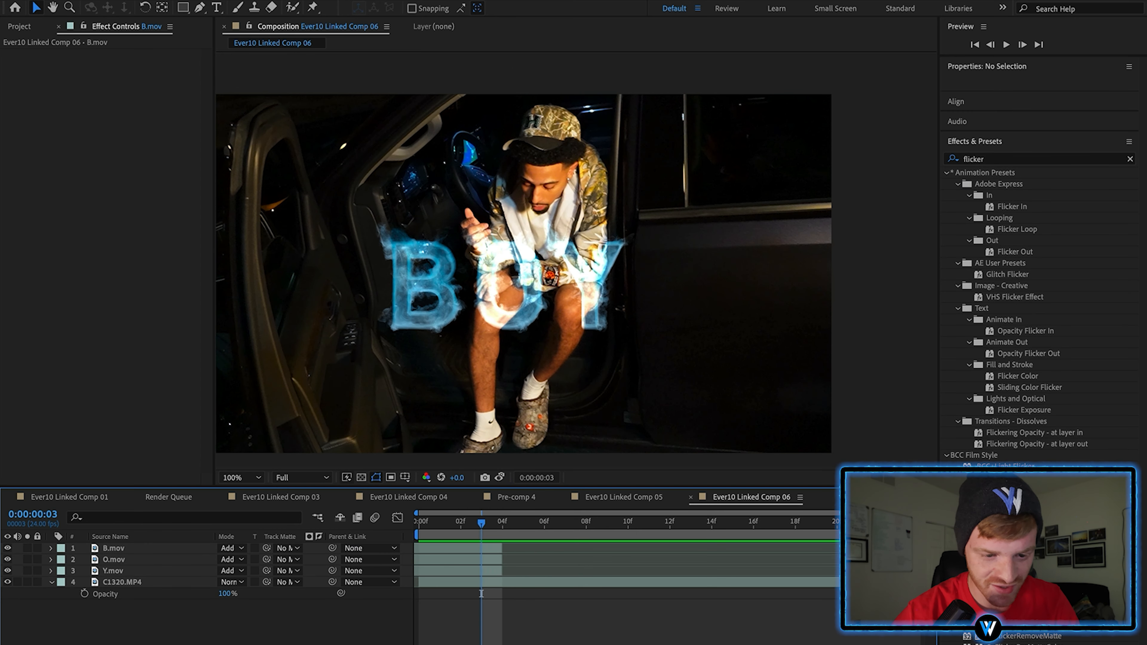
Add more smoke letter clips from the Footage folder, spelling IM, STILL and WORKING from frames 4, 10 and 14.
key("super+Tab")
scroll(385, 179, "up", 5)
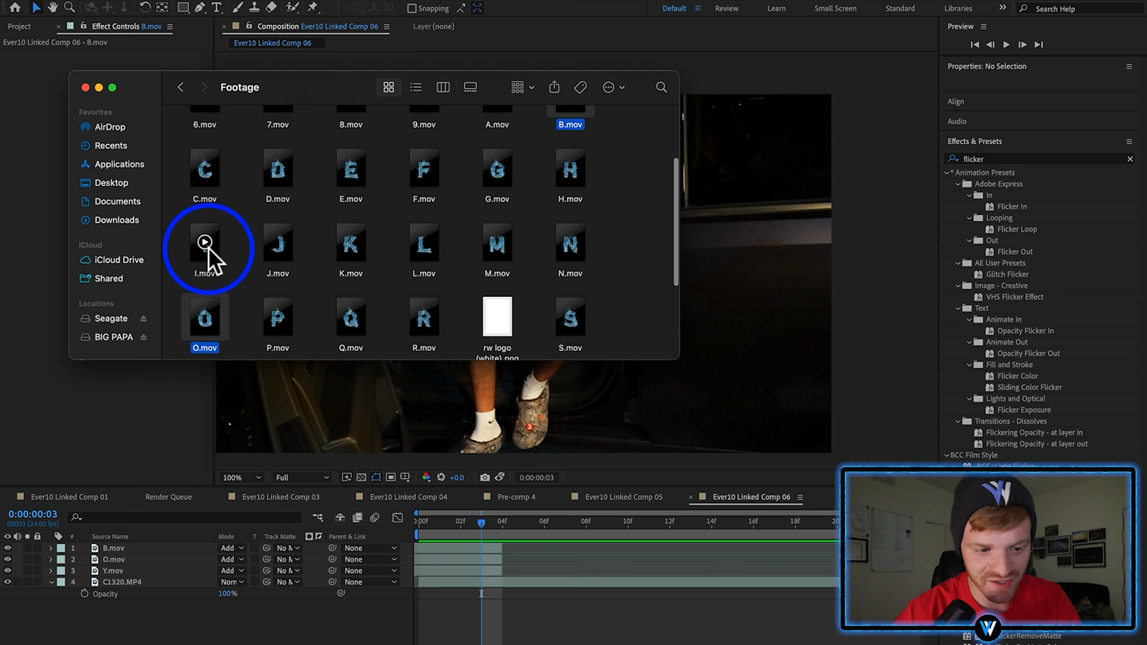
left_click(205, 253)
scroll(338, 241, "up", 1)
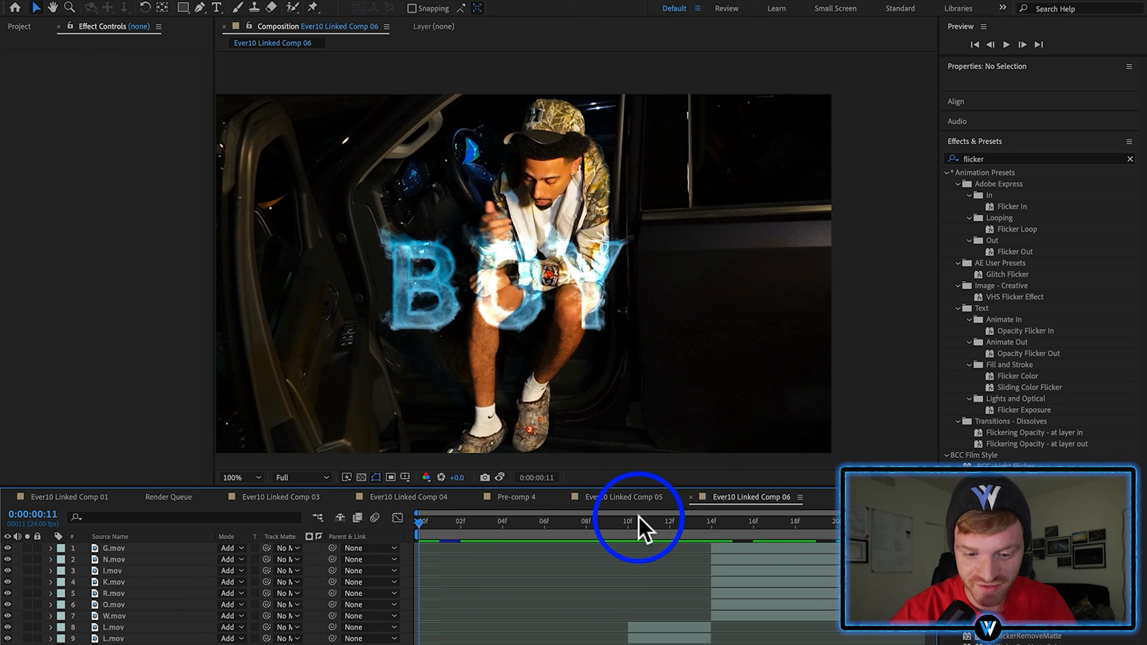
Preview the sequence of smoke words and hide the C1320.MP4 footage behind them.
left_click_drag(637, 526, 485, 587)
scroll(485, 588, "down", 2)
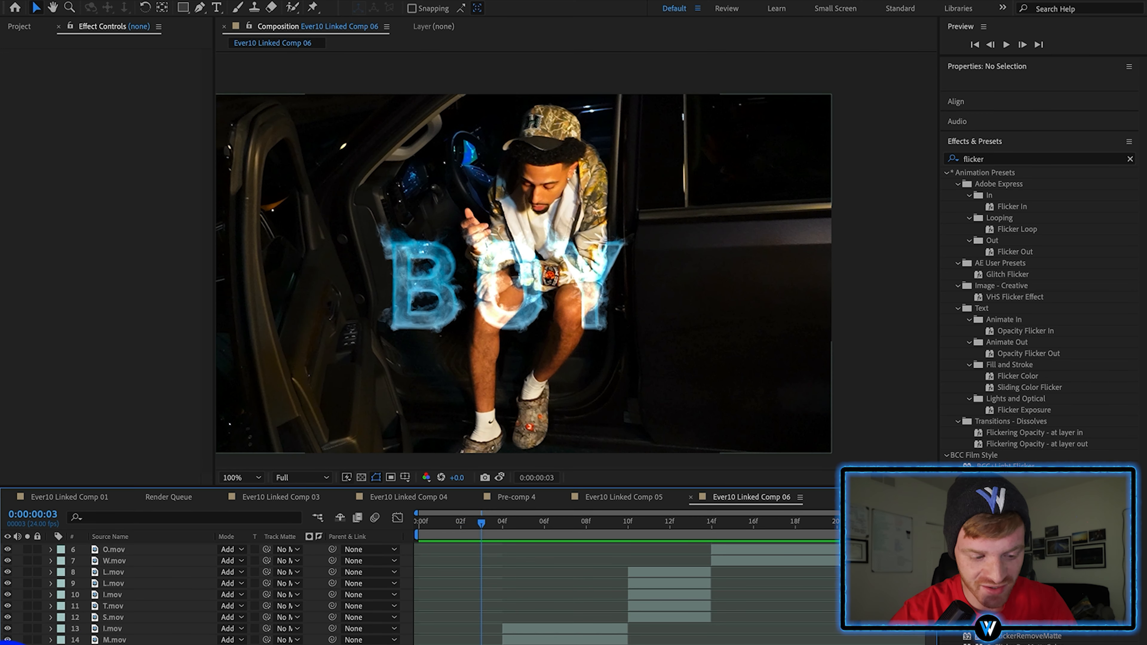
key("space")
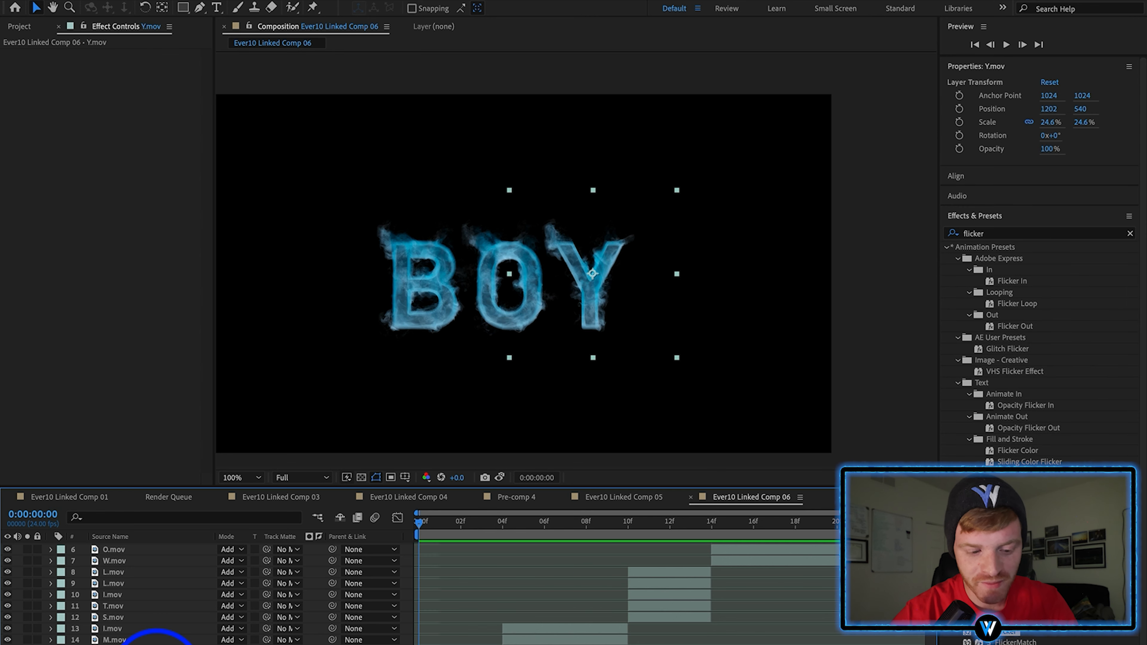
Pre-compose all the smoke letter layers, moving all attributes into the new composition.
scroll(163, 560, "up", 2)
key("ctrl+a")
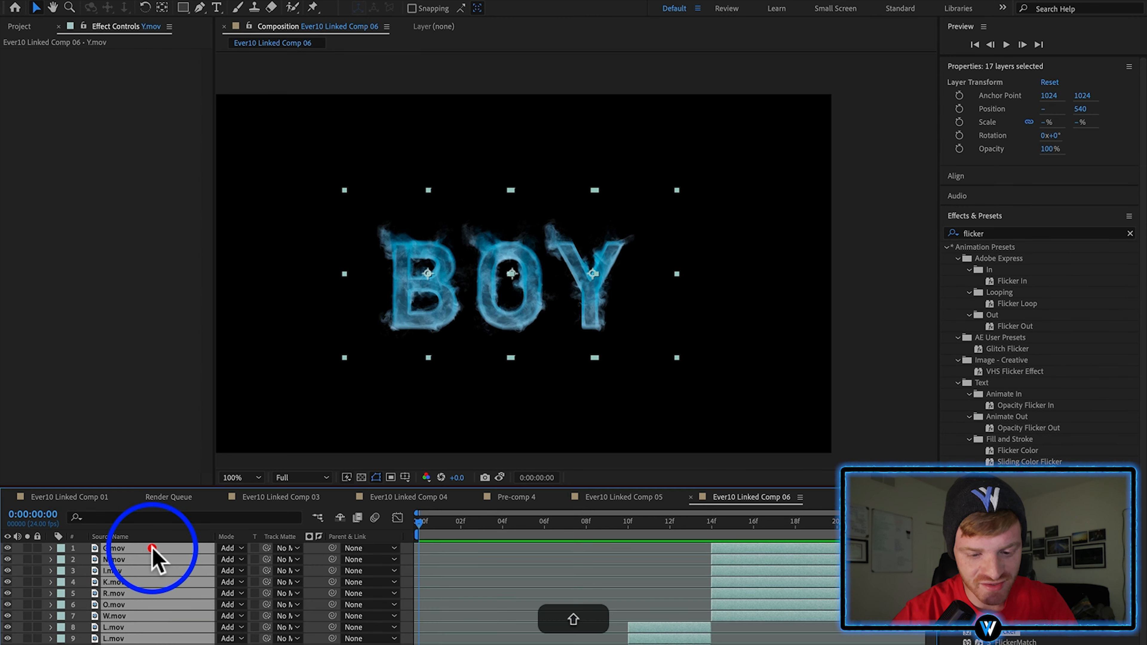
right_click(161, 553)
left_click(216, 610)
left_click(691, 420)
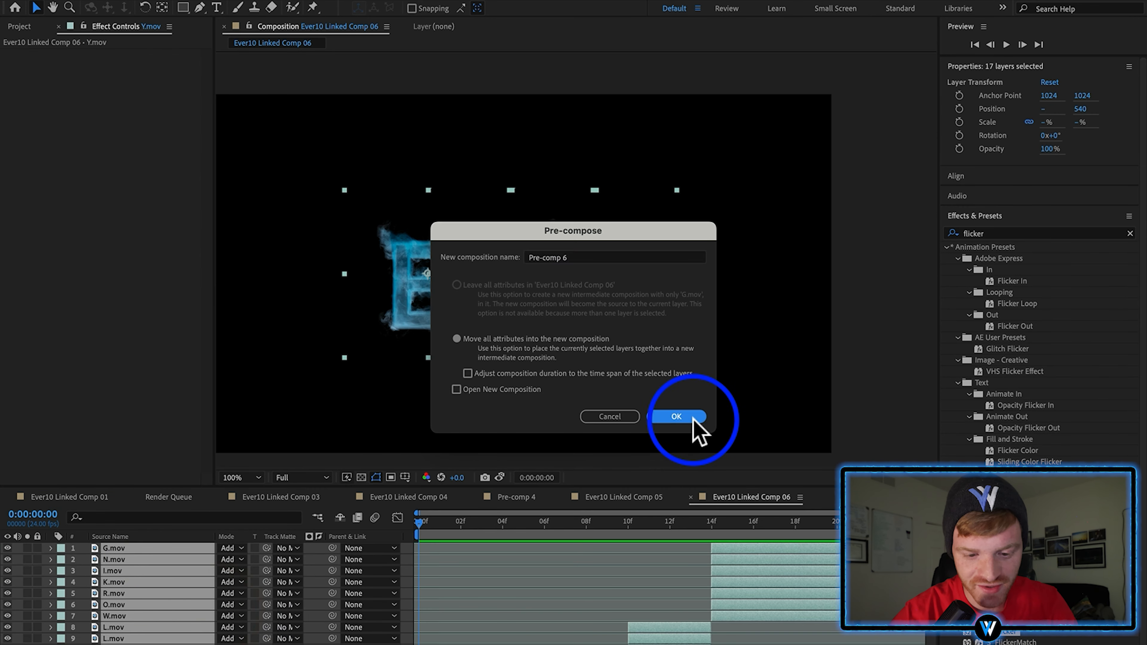
Apply Color Balance (HLS) to Pre-comp 6 with hue at -70° and saturation at 100, and preview the lettering.
left_click(1048, 233)
type("hls")
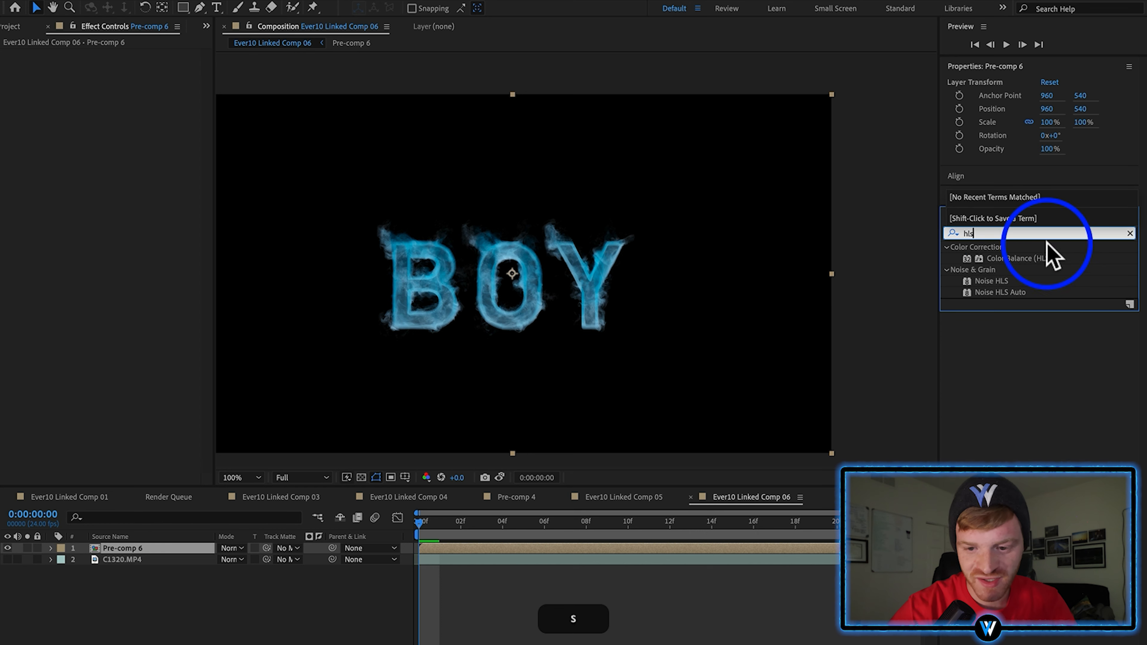
left_click_drag(1039, 259, 500, 550)
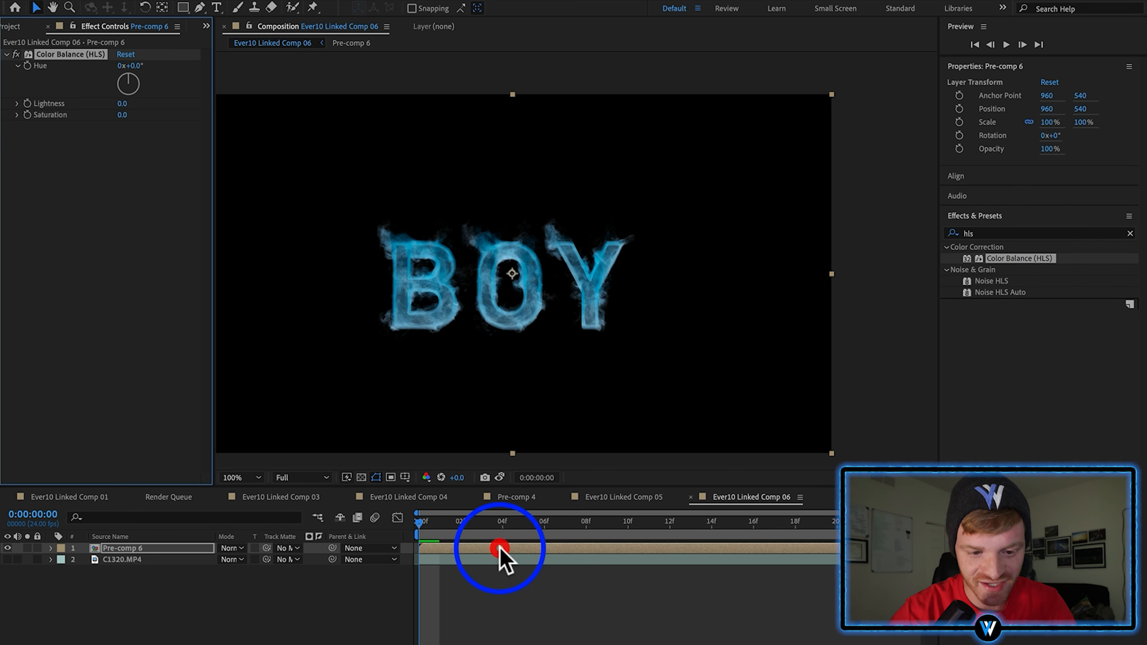
left_click_drag(124, 65, 95, 66)
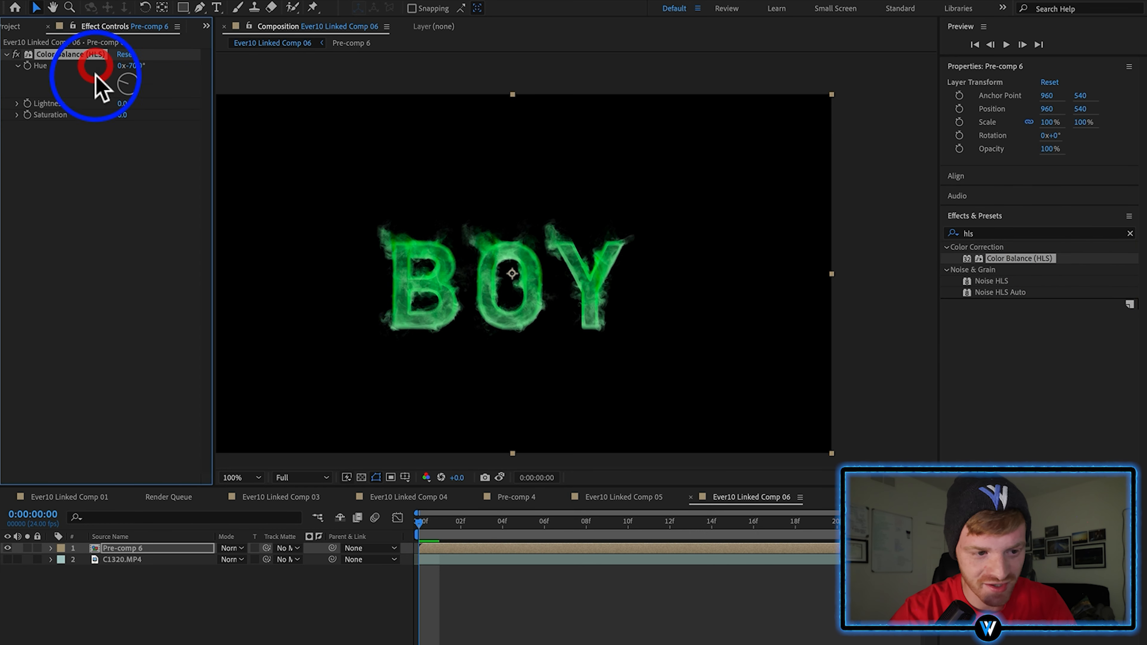
left_click_drag(124, 116, 205, 111)
key("space")
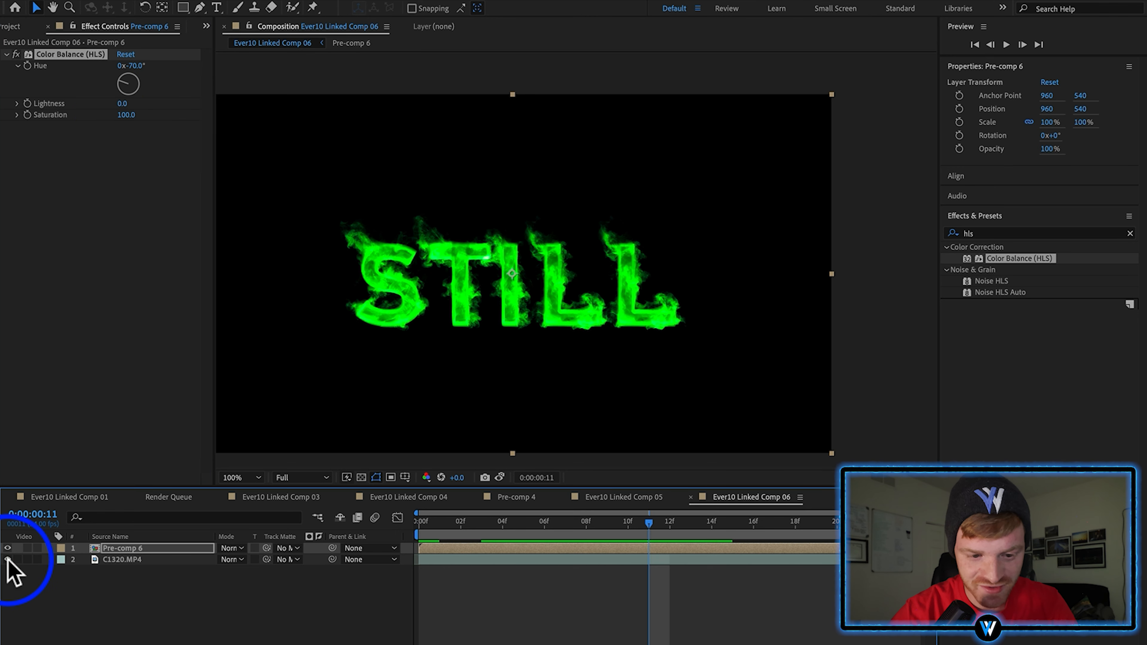
Show the C1320.MP4 footage, blend Pre-comp 6 over it with Add mode and preview the composite.
left_click(7, 560)
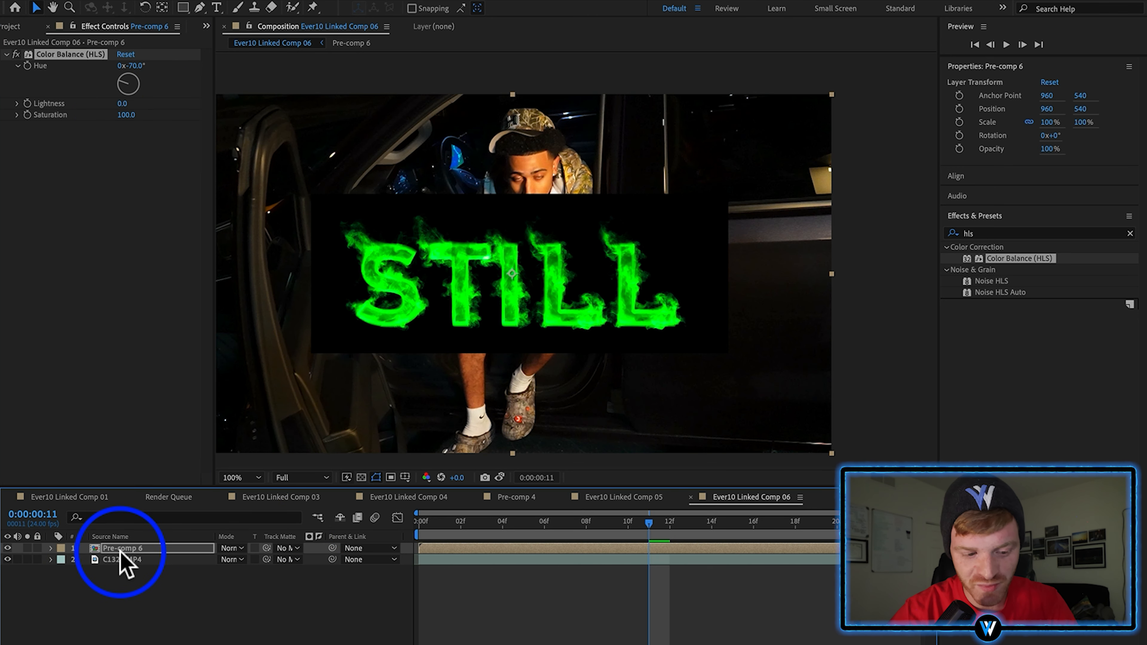
left_click(239, 547)
left_click(260, 243)
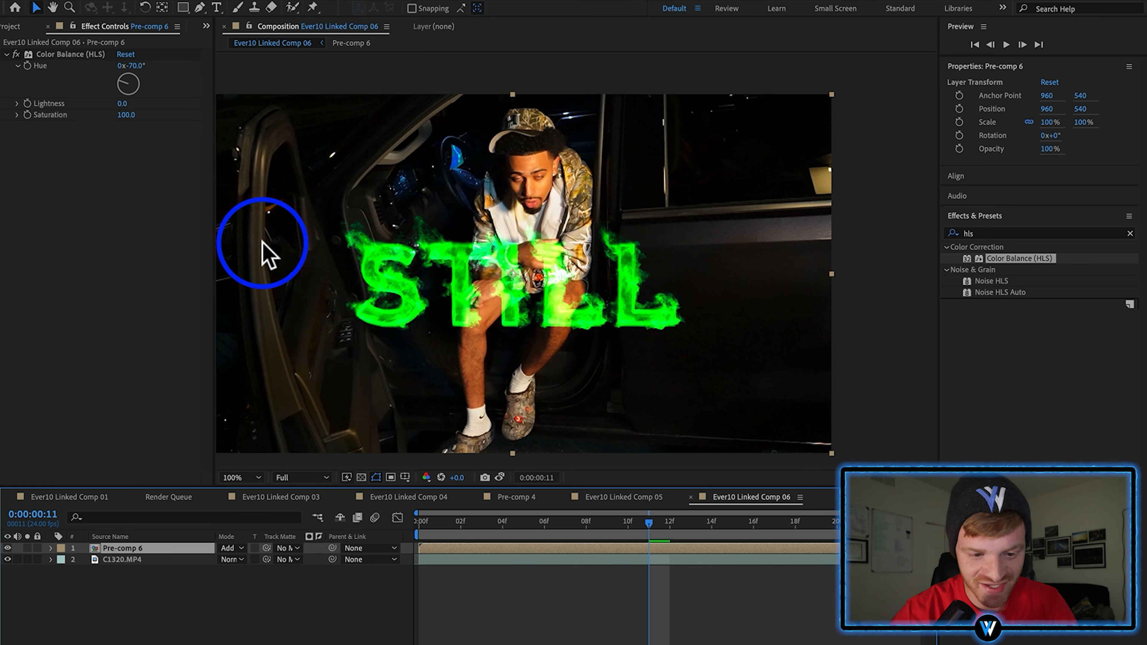
key("space")
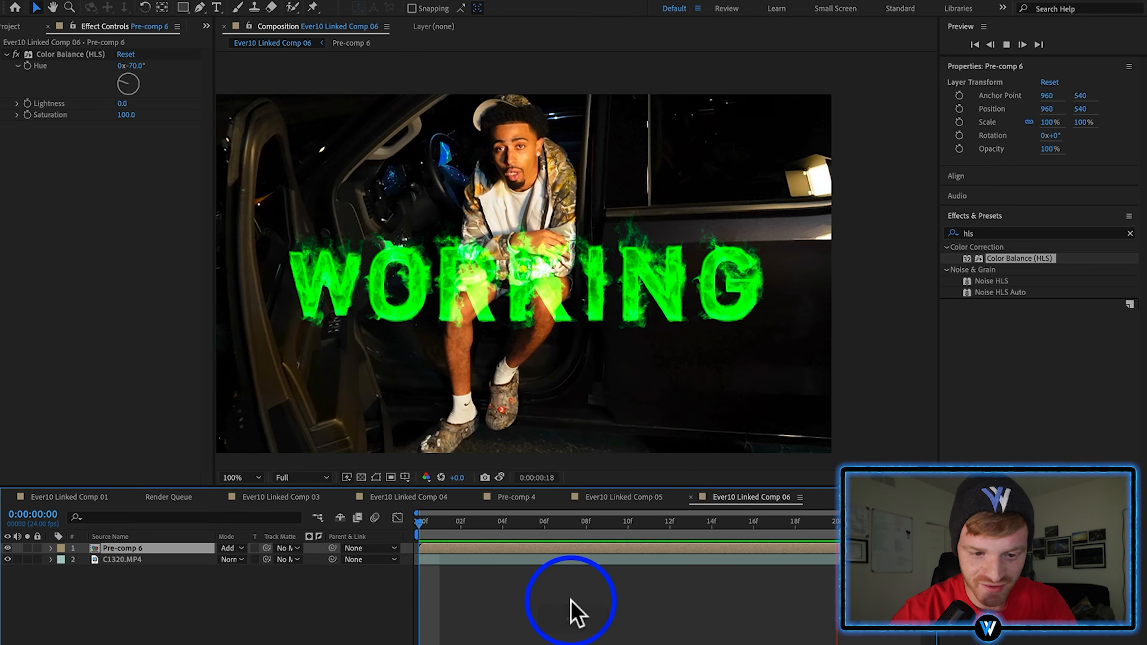
Apply the Wiggle - position preset to Pre-comp 6 and preview the shaking lettering over the footage.
key("space")
left_click(1006, 231)
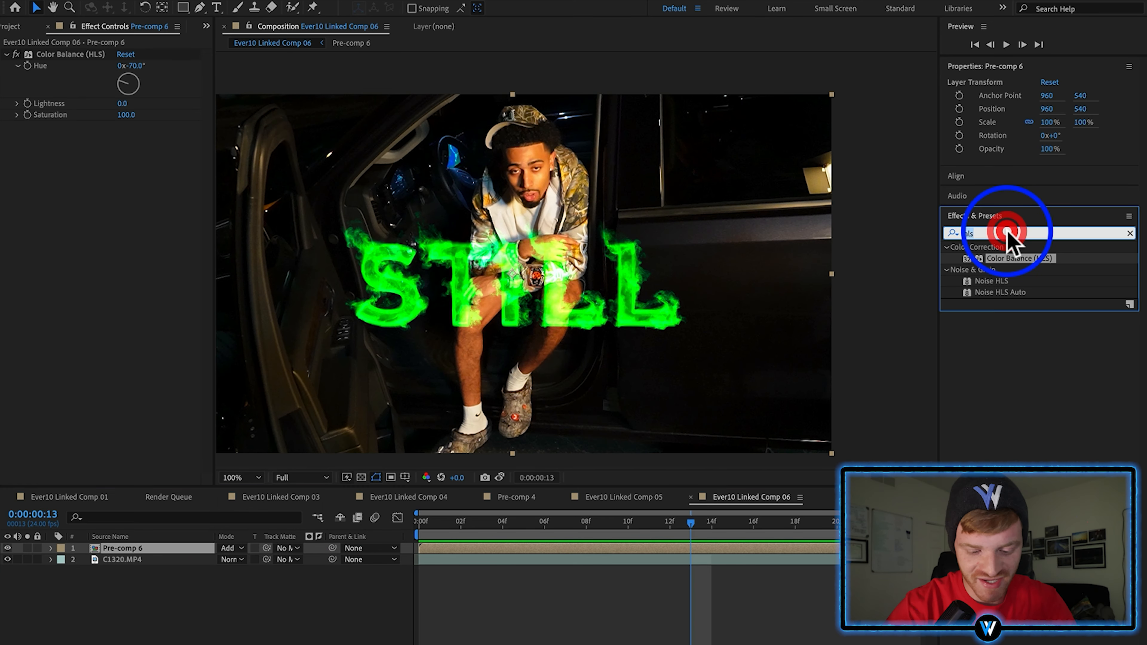
type("wiggle")
left_click_drag(1013, 315, 615, 548)
key("space")
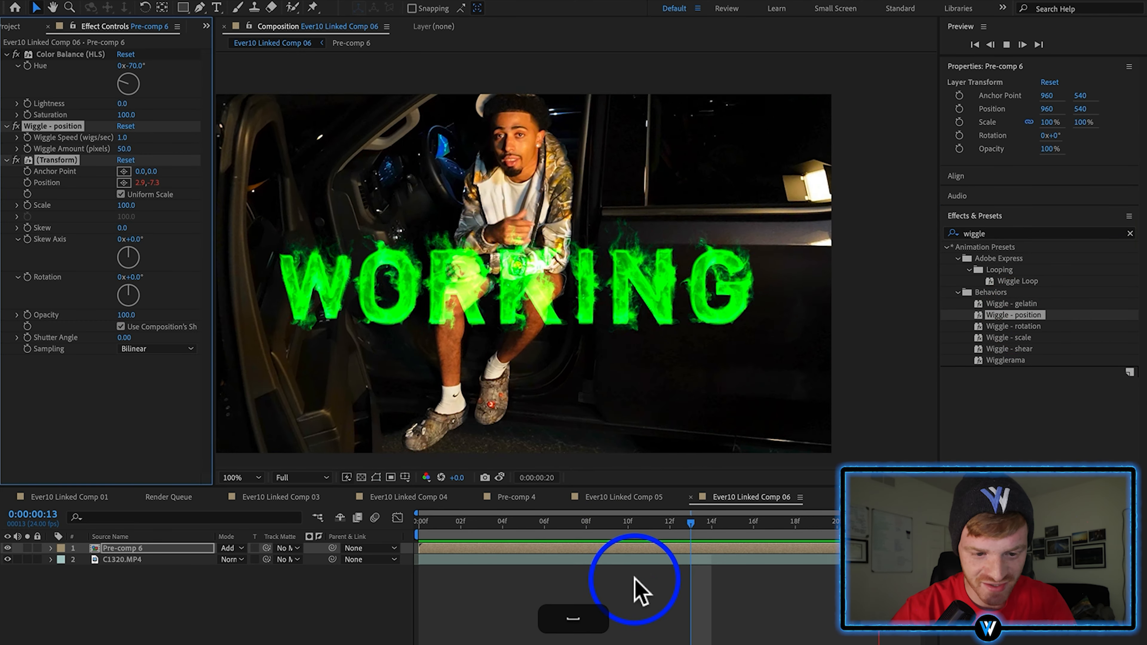
key("space")
Add a scale keyframe of 80% to Pre-comp 6 on the first frame.
key("s")
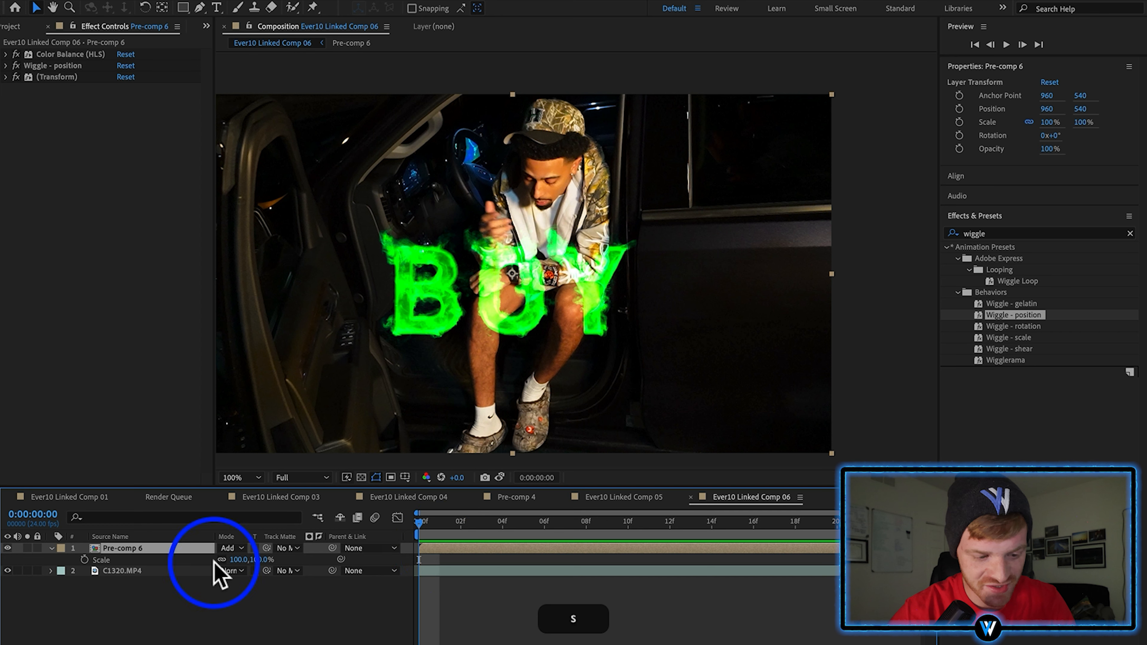
left_click(84, 560)
left_click(238, 559)
type("8")
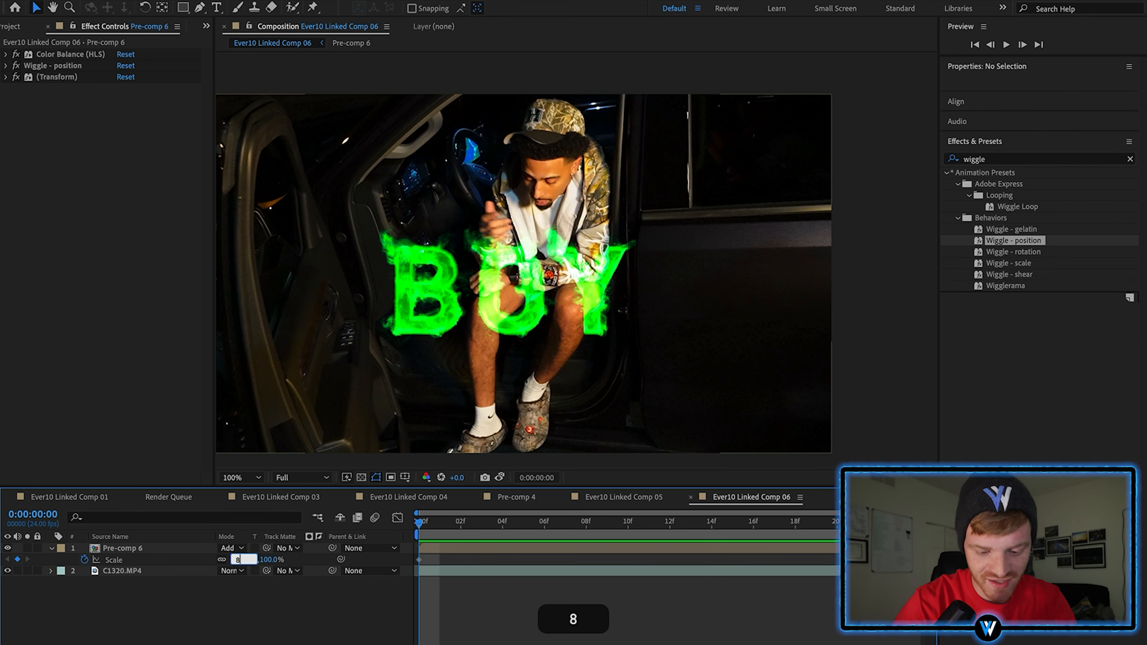
type("0")
key("Return")
Add a 108% scale keyframe to Pre-comp 6 at frame 23 and shift that keyframe slightly toward the layer's end.
key("space")
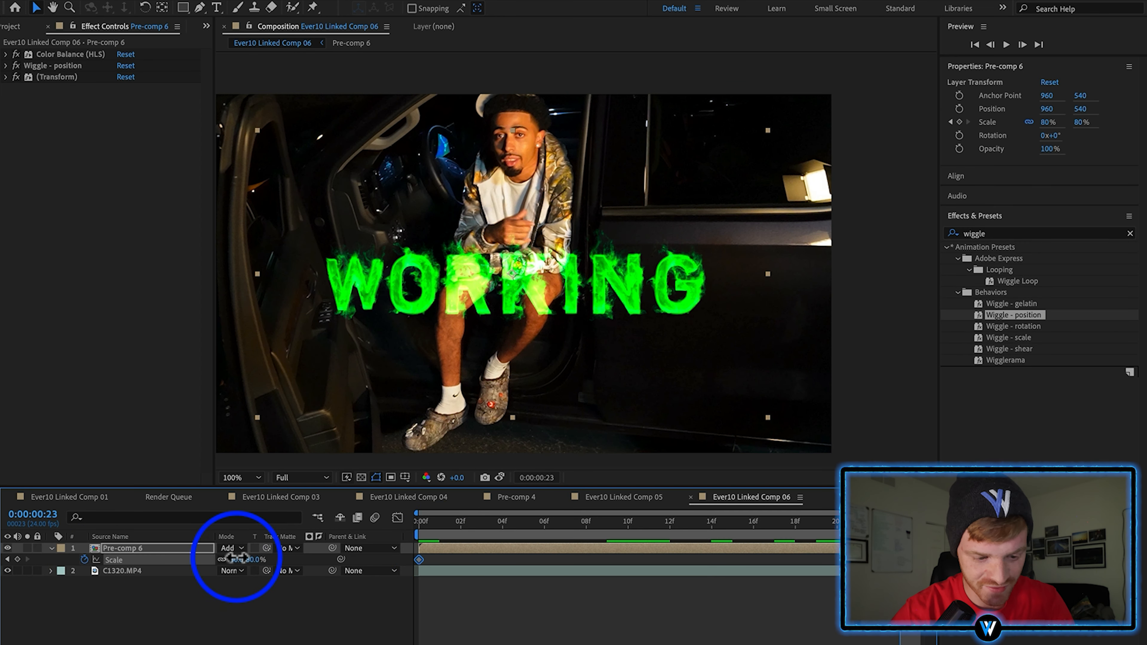
left_click(242, 595)
left_click_drag(238, 559, 257, 562)
left_click(900, 592)
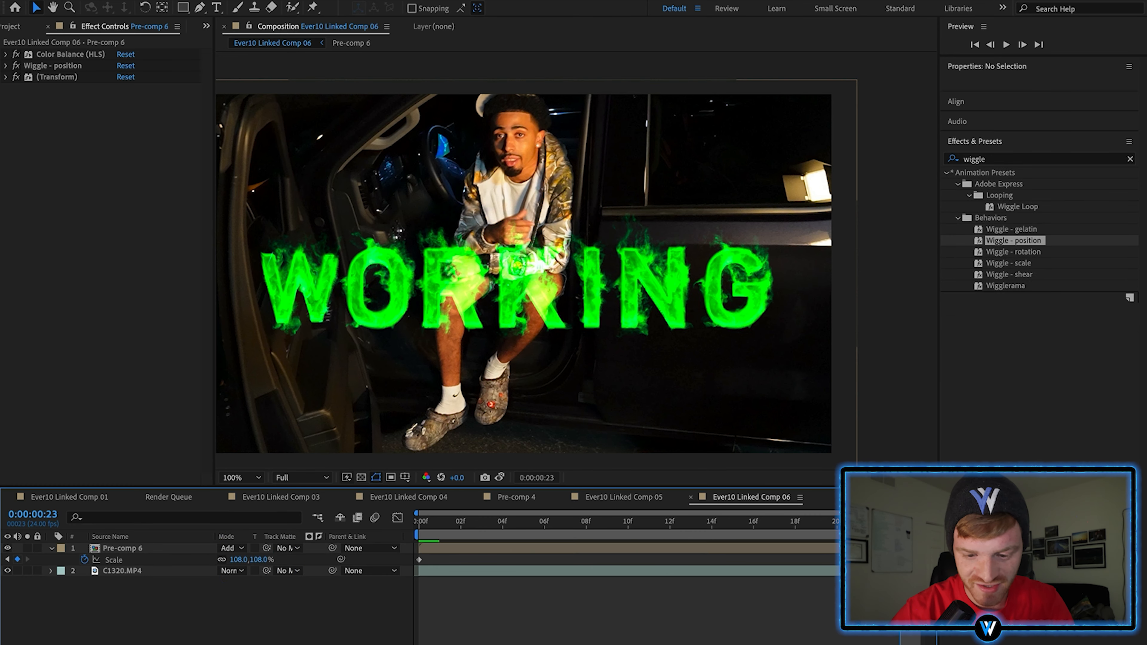
left_click_drag(900, 560, 921, 560)
left_click_drag(901, 523, 732, 559)
Apply Deep Glow to Pre-comp 6 with a radius of 64 and check the glowing text at frame 14.
left_click(1001, 232)
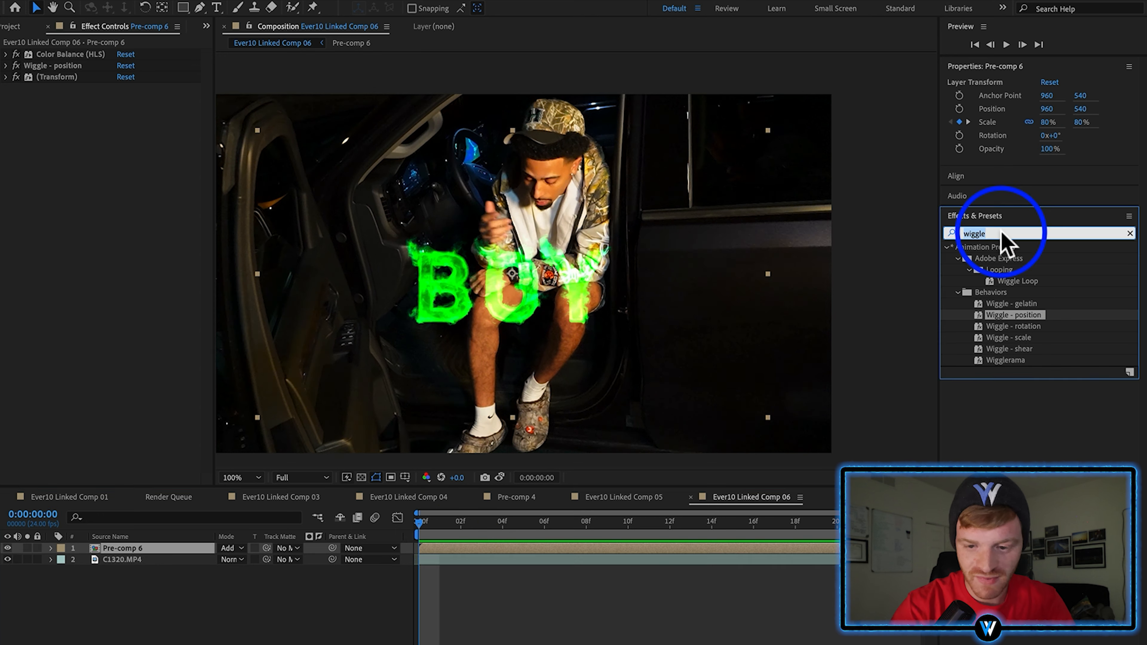
type("deep")
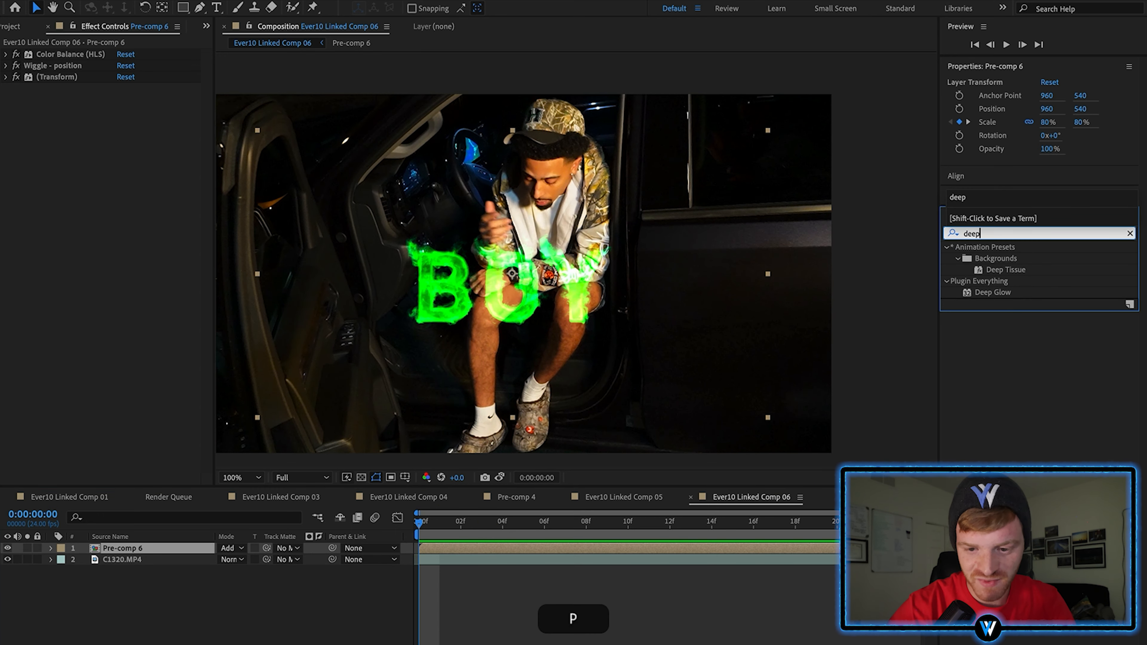
left_click_drag(993, 292, 568, 548)
left_click_drag(126, 110, 8, 249)
left_click(701, 539)
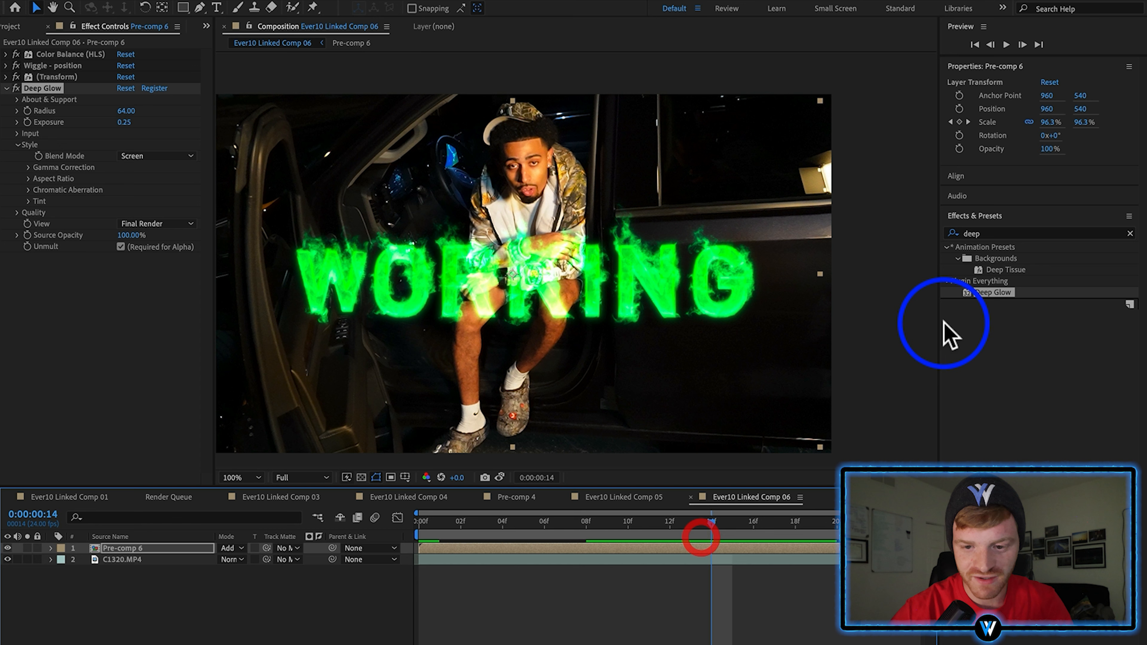
Search the effects for flicker and apply the flicker effect to Pre-comp 6.
left_click(1017, 229)
type("flicker")
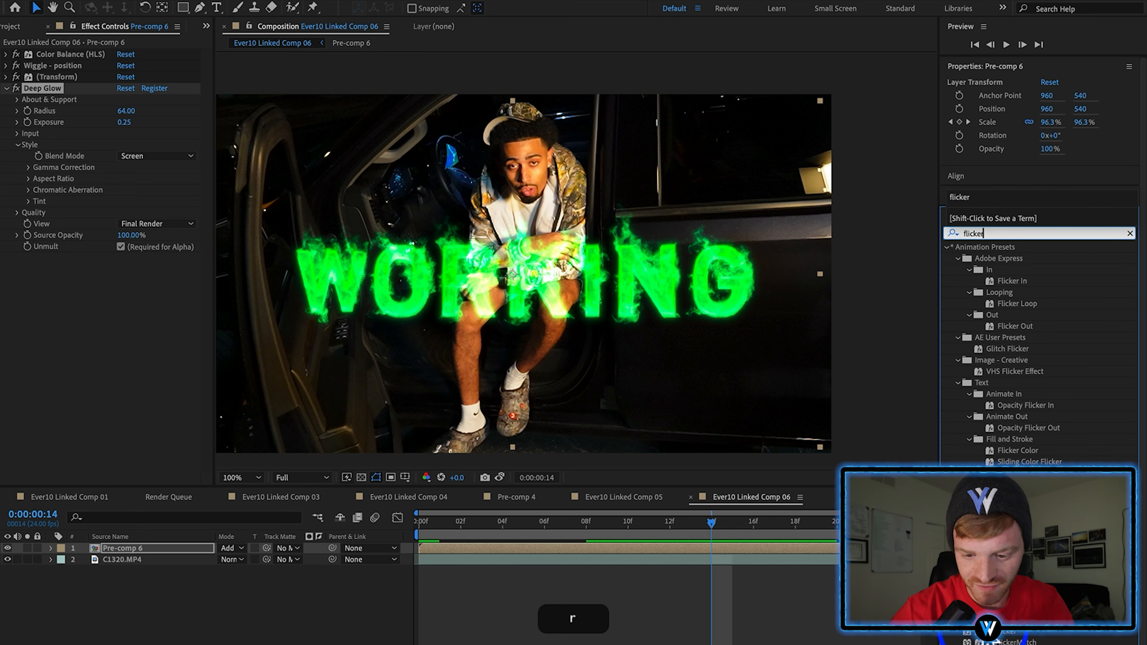
left_click_drag(1007, 632, 676, 550)
left_click_drag(677, 549, 677, 549)
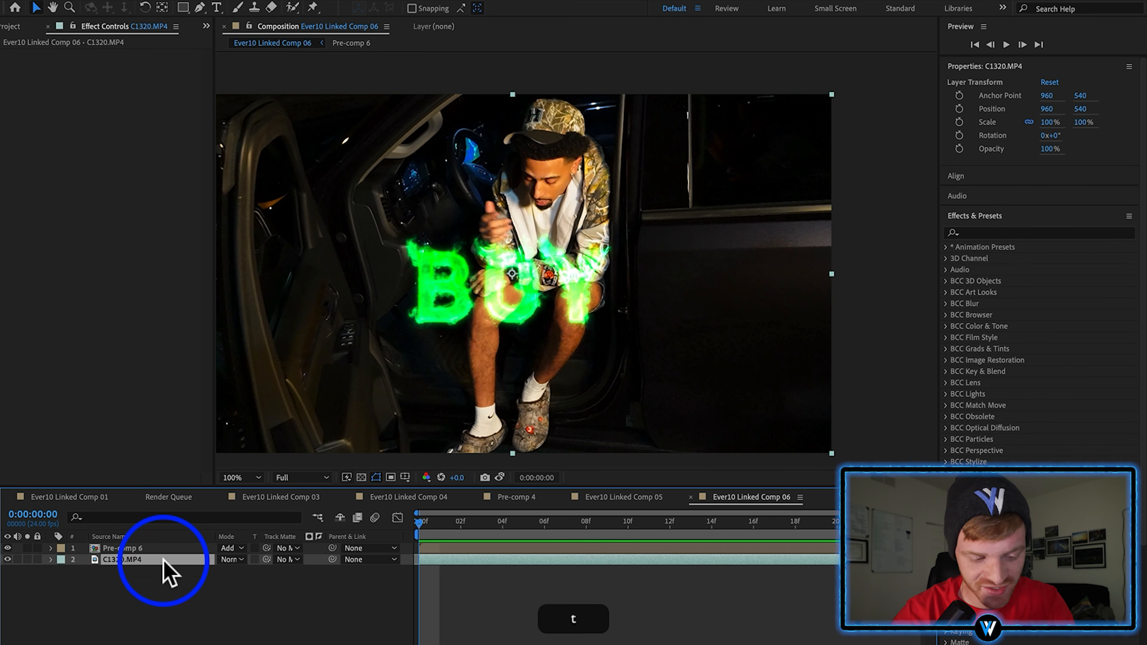
Keyframe the C1320.MP4 layer's opacity at 100% on frame 0, 50% on frame 6 and 36% on frame 18, with another keyframe on frame 12.
left_click(435, 558)
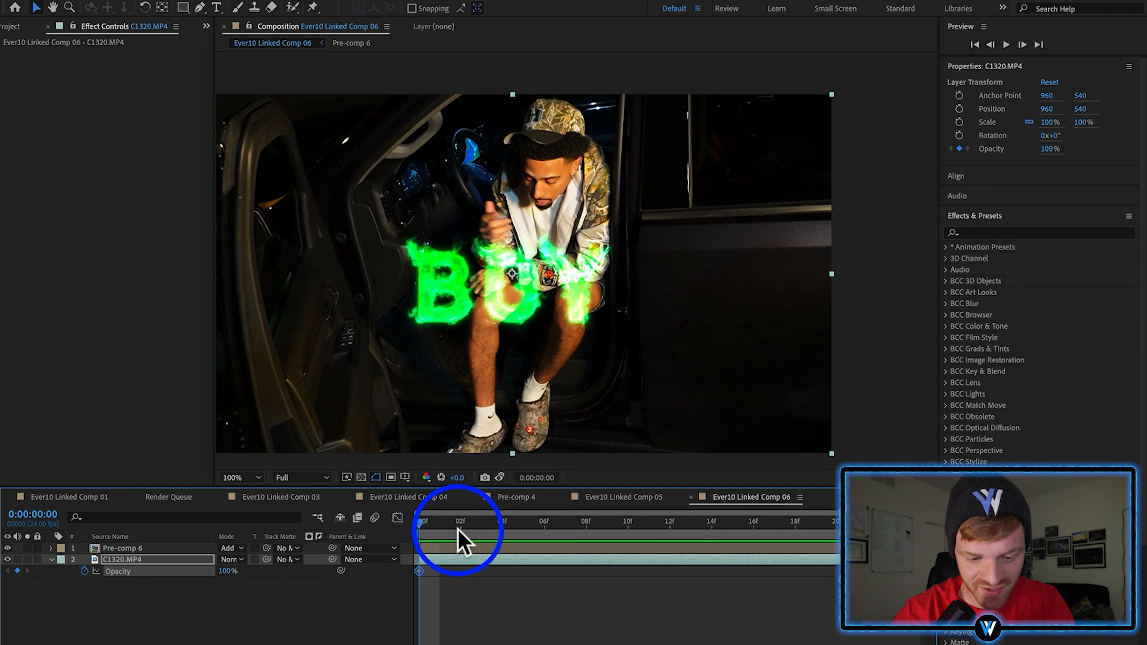
left_click_drag(457, 528, 545, 531)
left_click_drag(226, 572, 193, 574)
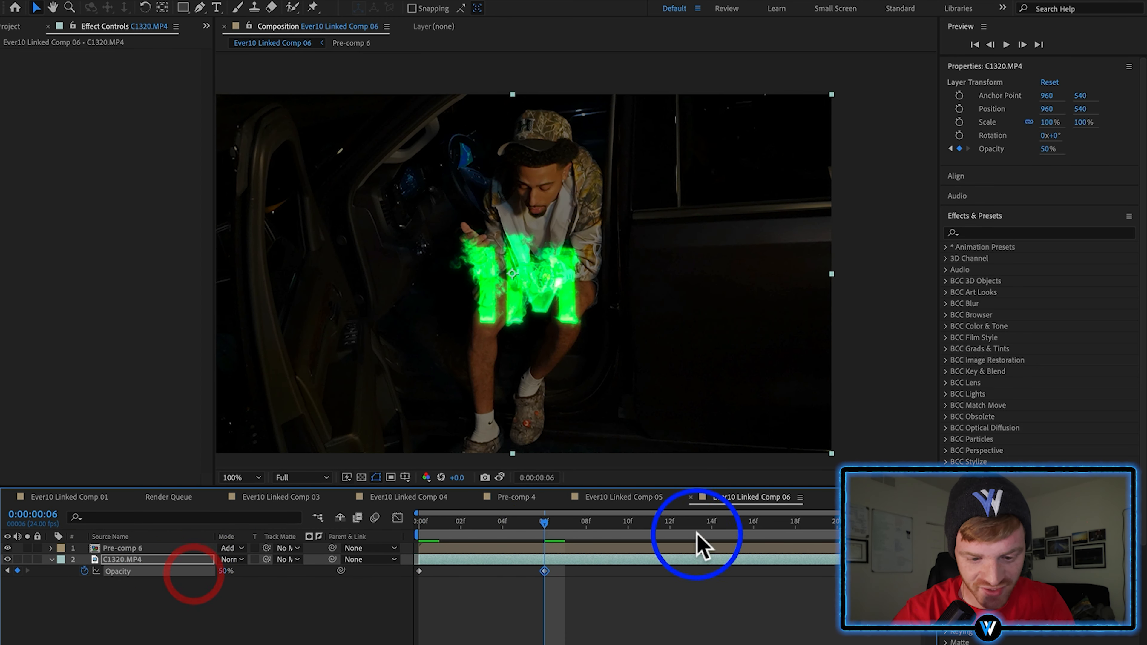
left_click_drag(697, 534, 671, 535)
left_click_drag(221, 575, 192, 573)
left_click(800, 524)
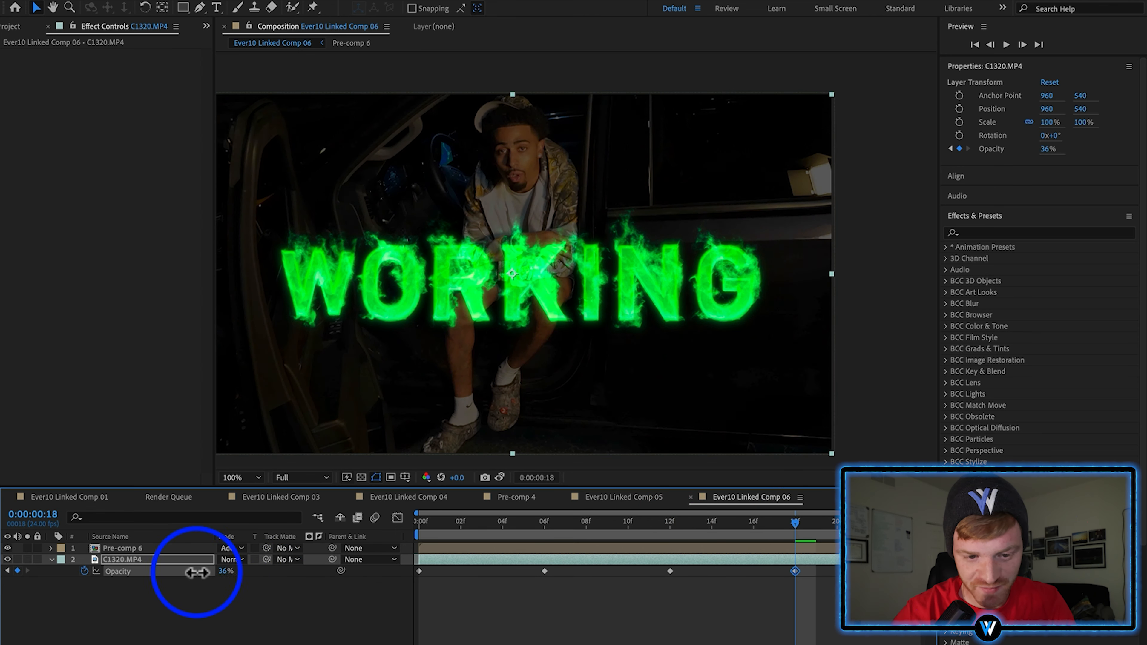
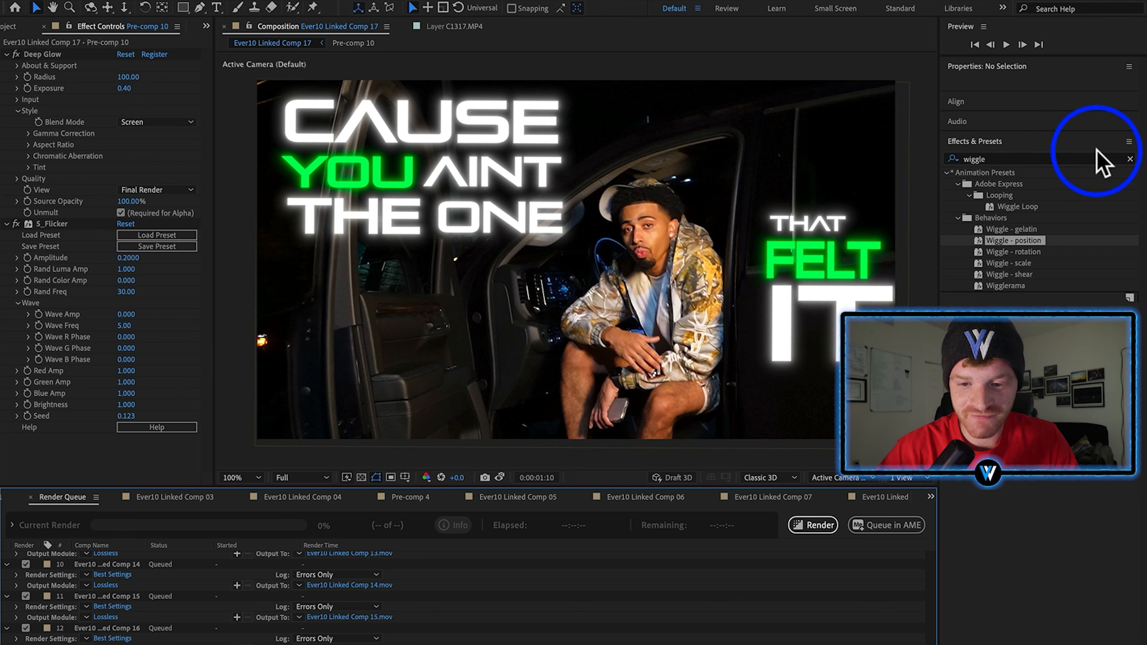
Open the Render Queue and look through the queued linked compositions.
left_click(1130, 159)
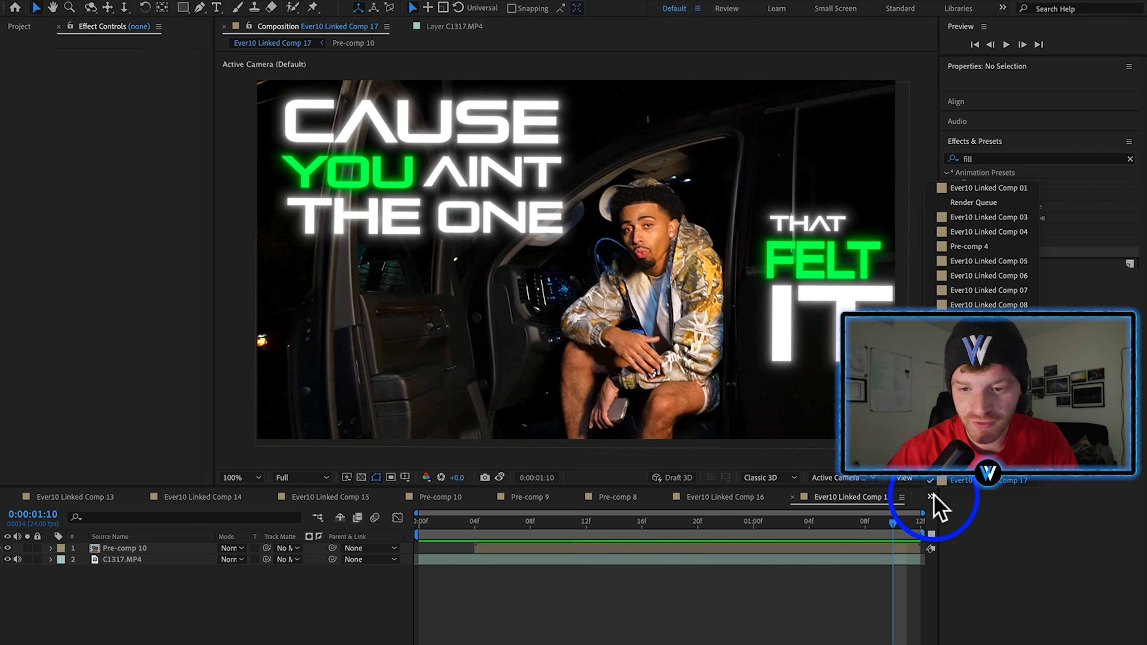
left_click(975, 202)
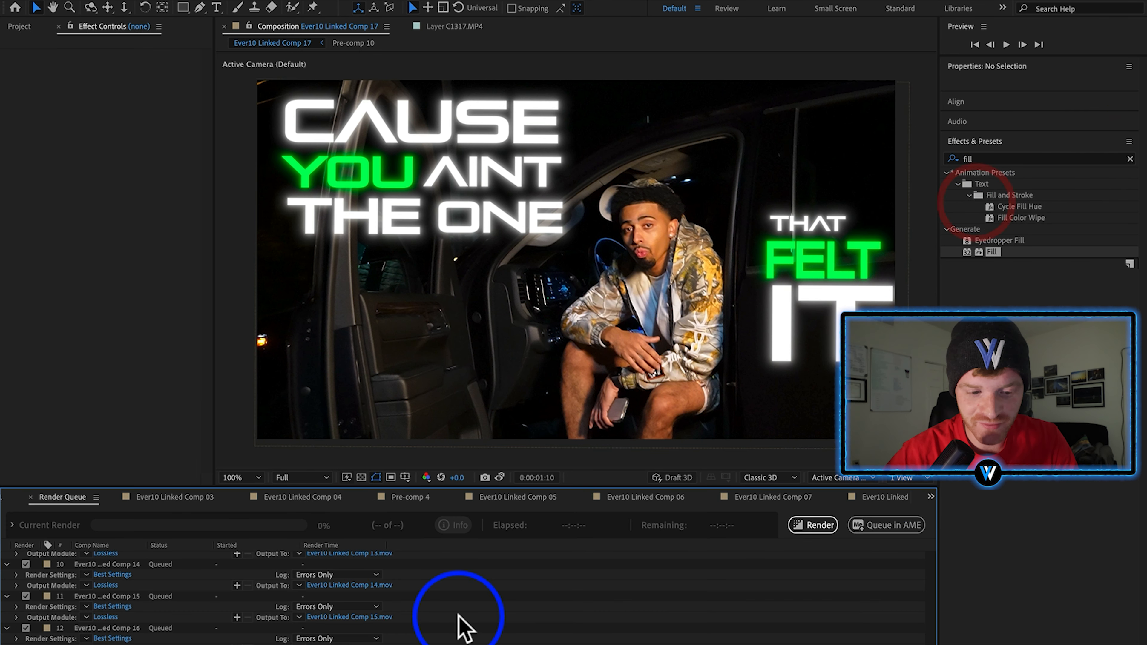
scroll(506, 596, "up", 10)
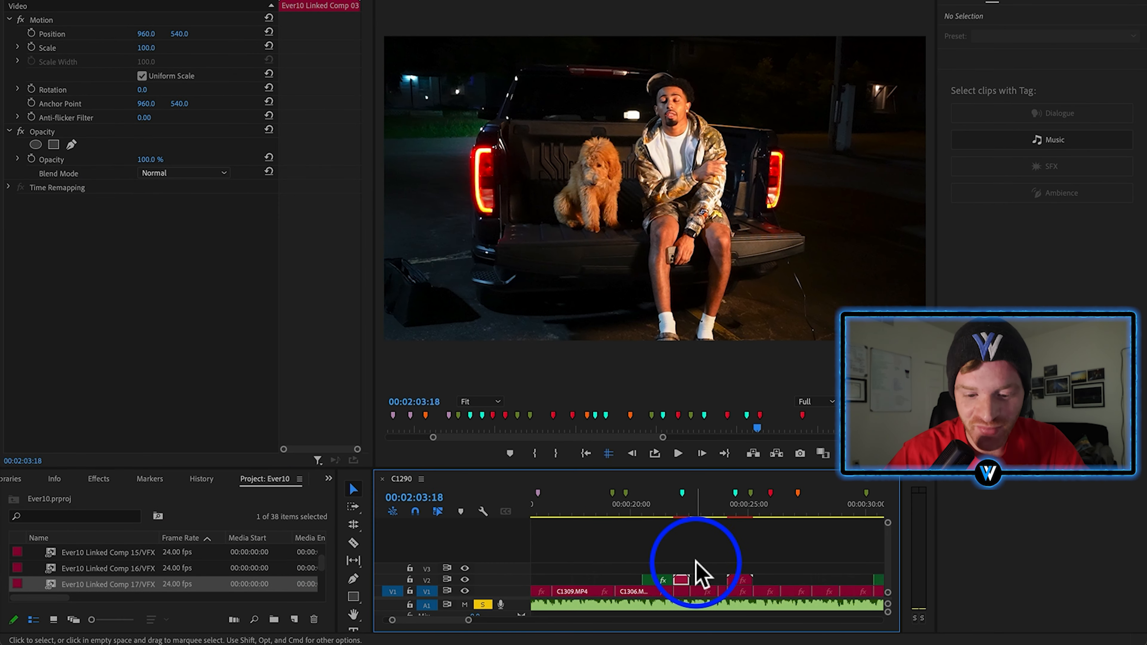
Inspect the Ever10 Linked Comp 03 clip at 00:00:22:05 in the C1290 sequence and check the rendered files in The Help video folder.
left_click(698, 574)
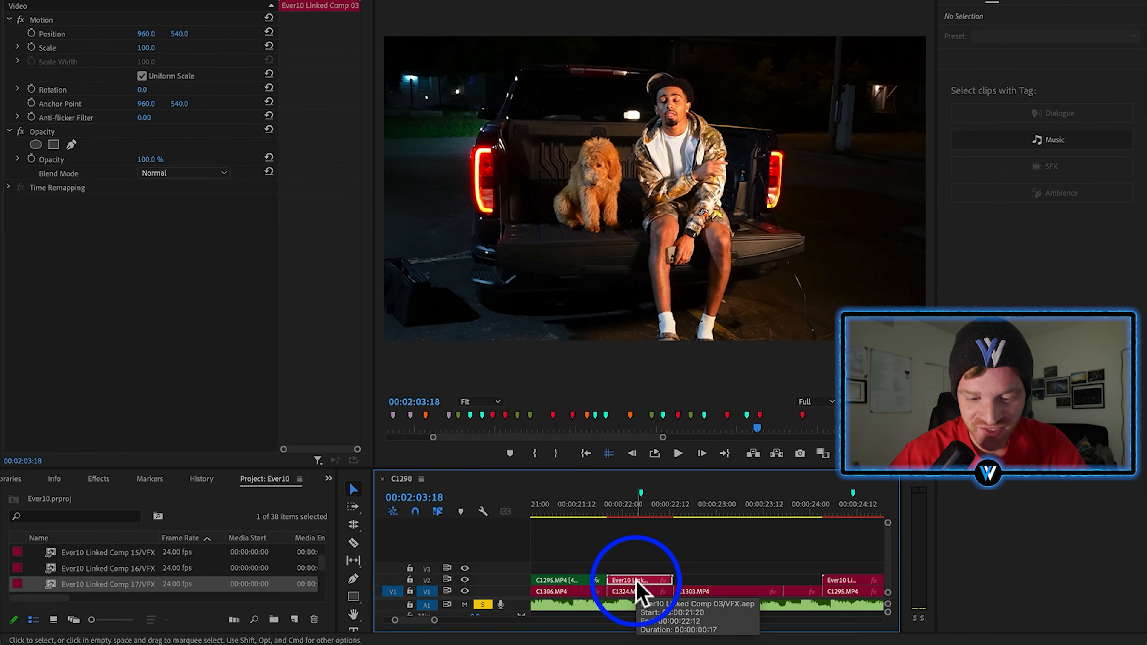
left_click(644, 511)
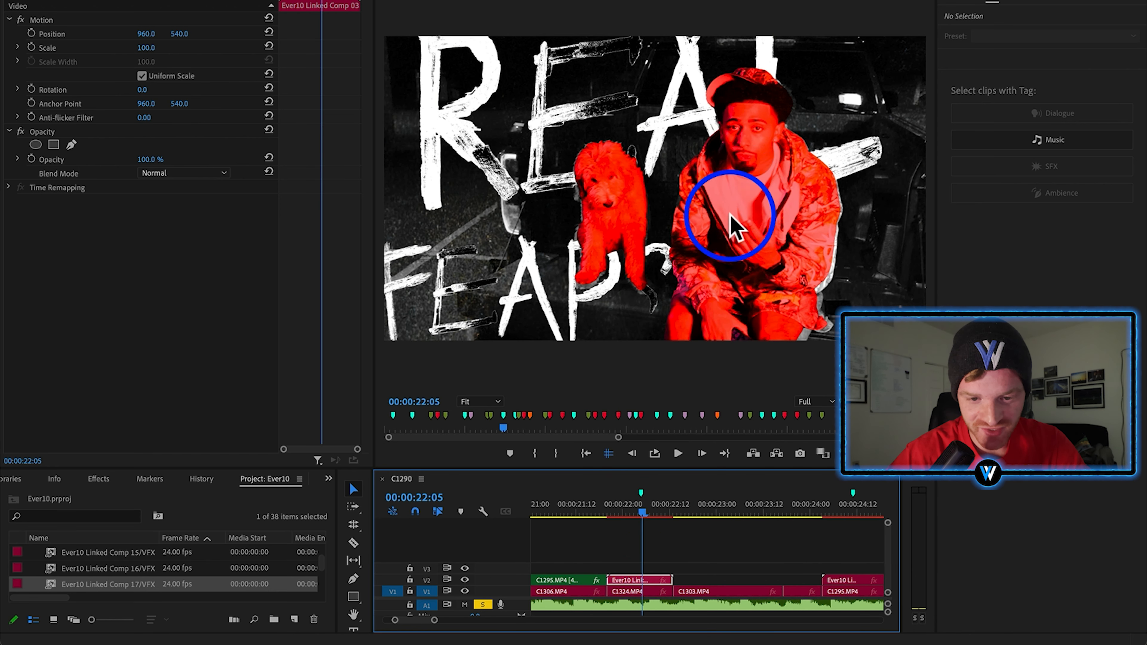
left_click(173, 634)
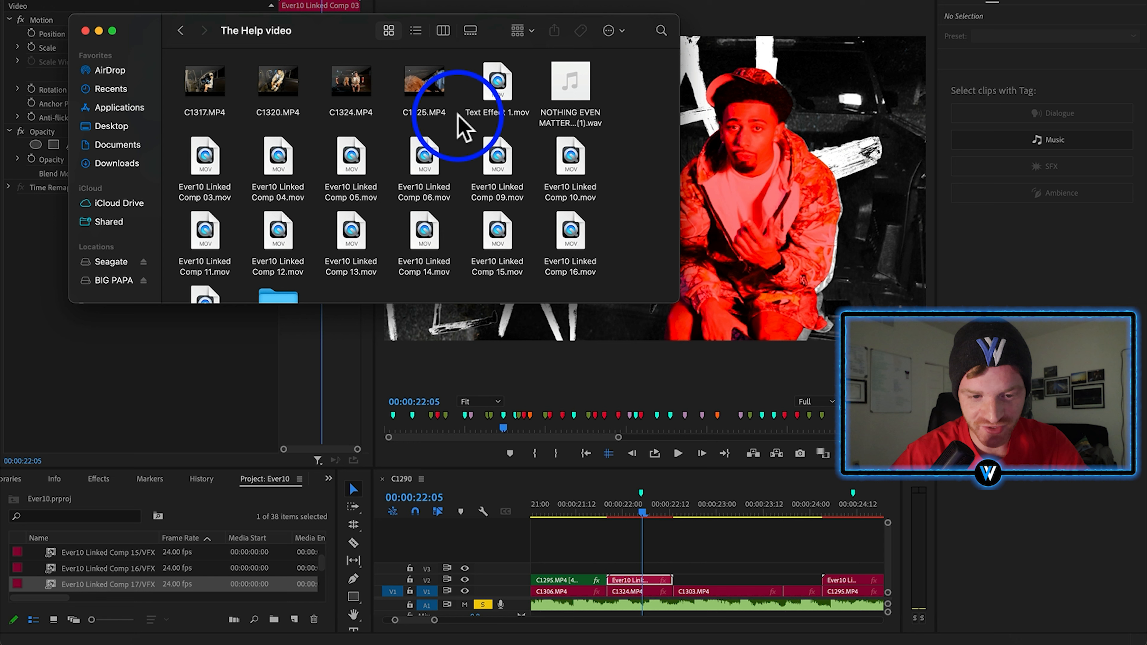
left_click(624, 569)
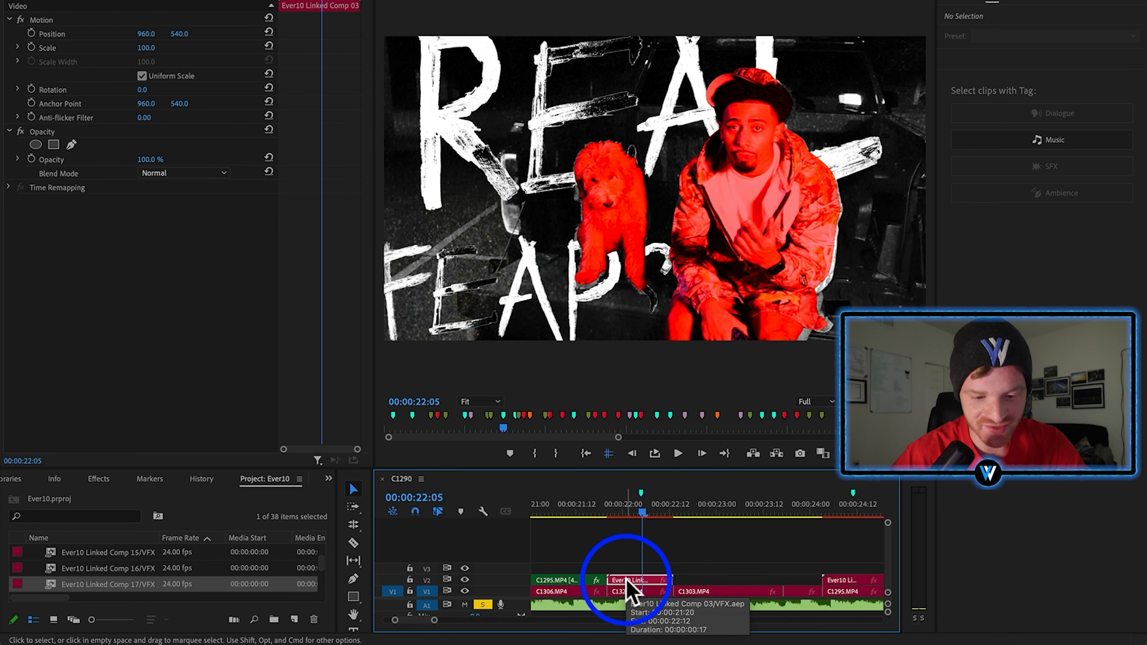
Arrange The Help video folder by date modified and place Ever10 Linked Comp 03.mov above its linked clip in the C1290 sequence.
left_click(186, 621)
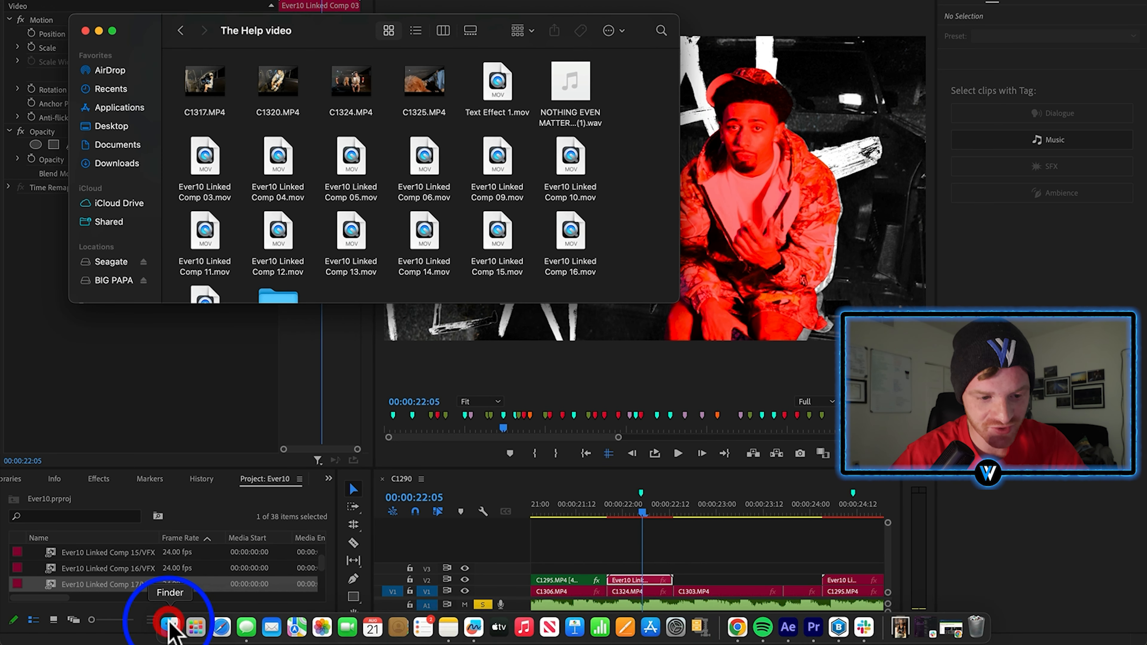
right_click(645, 145)
mouse_move(704, 255)
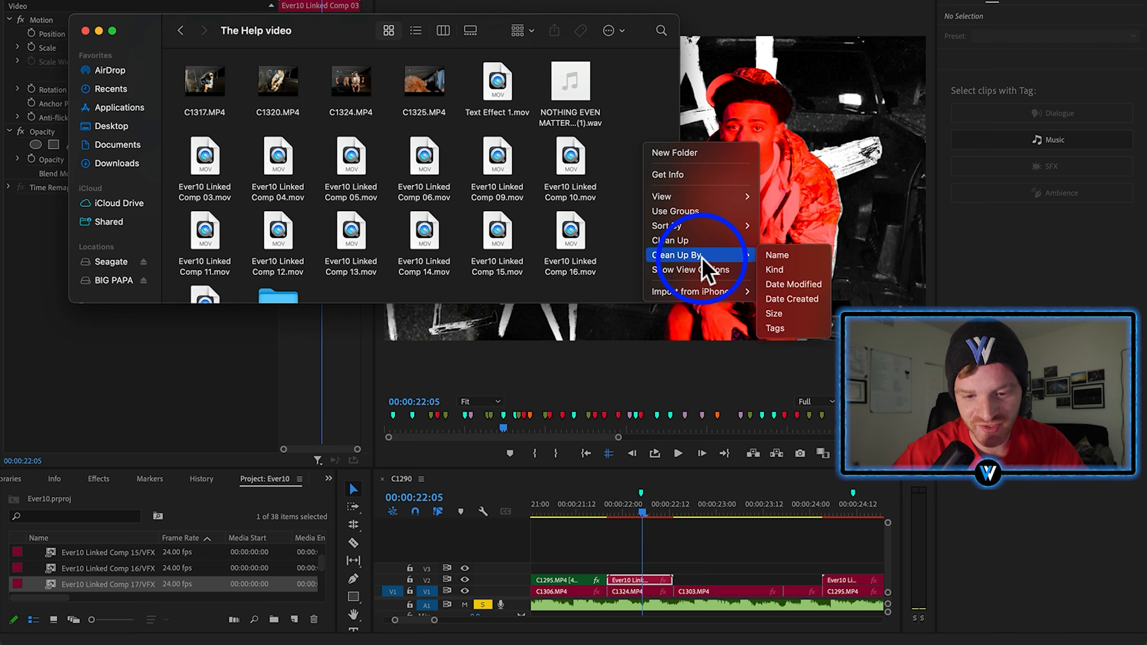
left_click(799, 285)
scroll(473, 180, "down", 5)
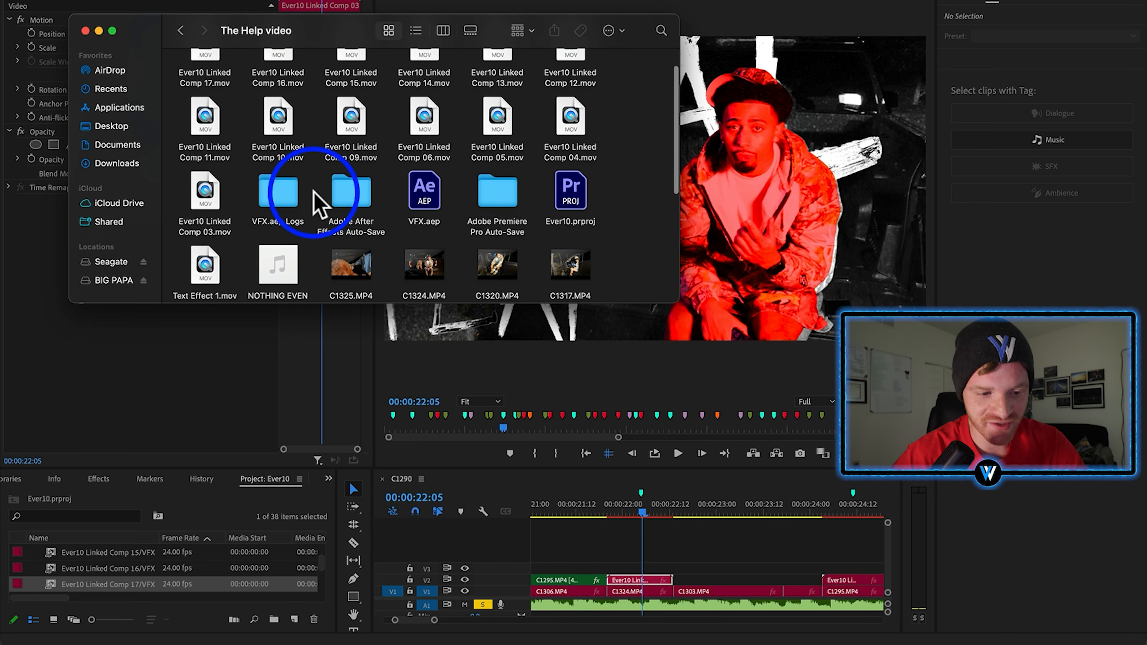
left_click_drag(210, 208, 603, 565)
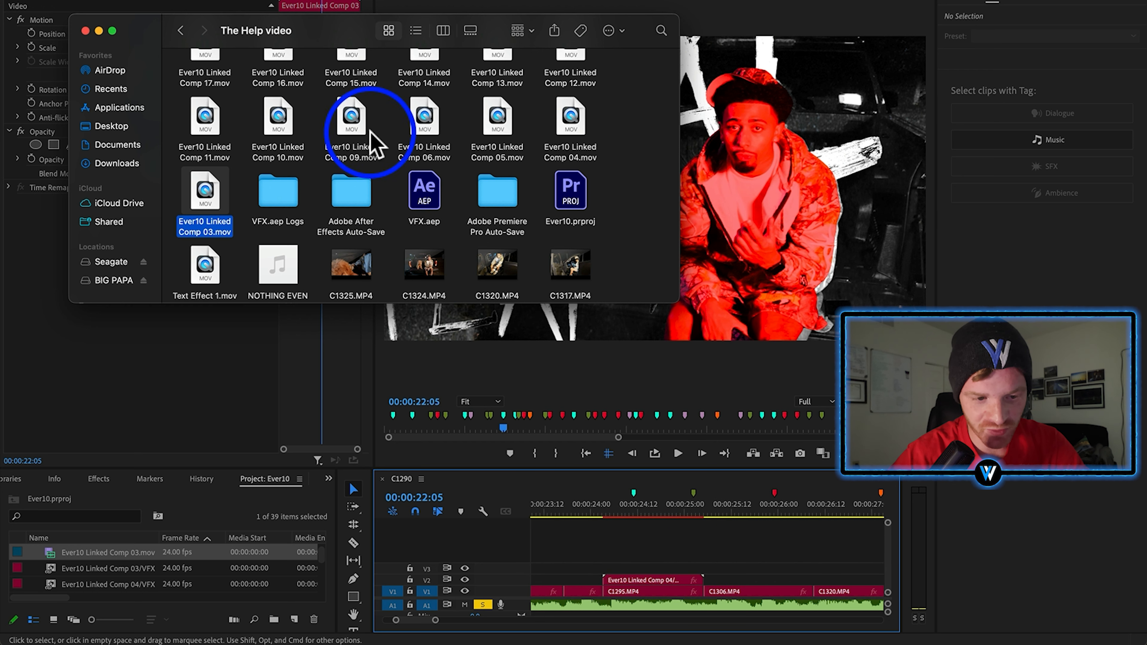
Place Ever10 Linked Comp 04.mov and Ever10 Linked Comp 05.mov above their matching linked clips in the C1290 sequence.
left_click_drag(570, 115, 753, 547)
scroll(759, 561, "right", 10)
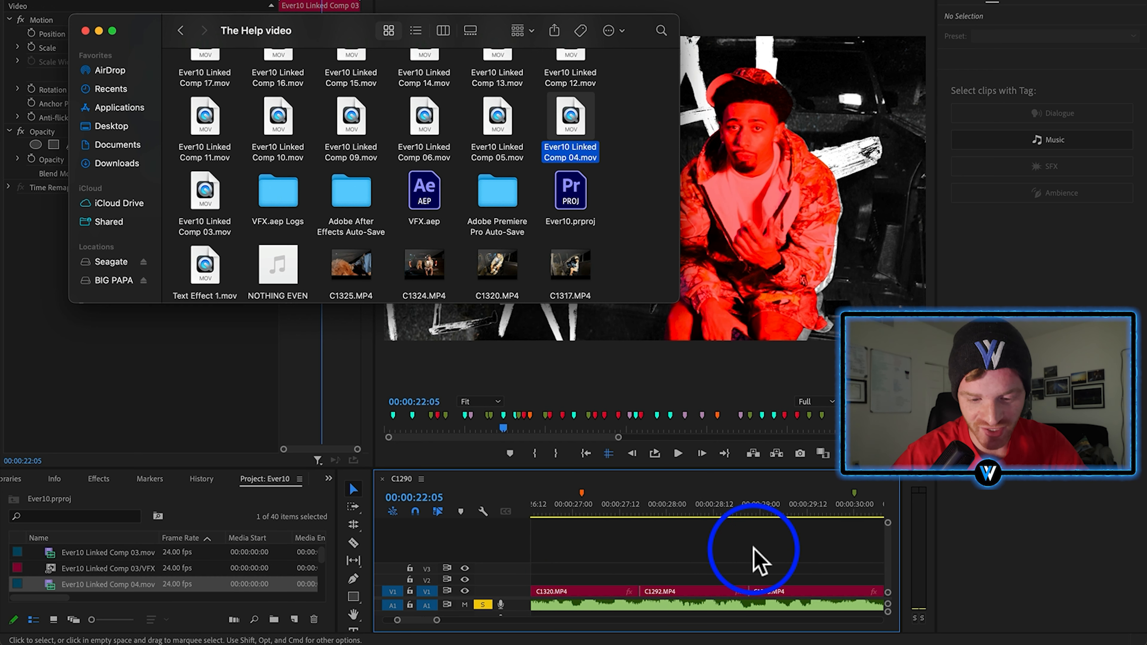
scroll(755, 551, "right", 4)
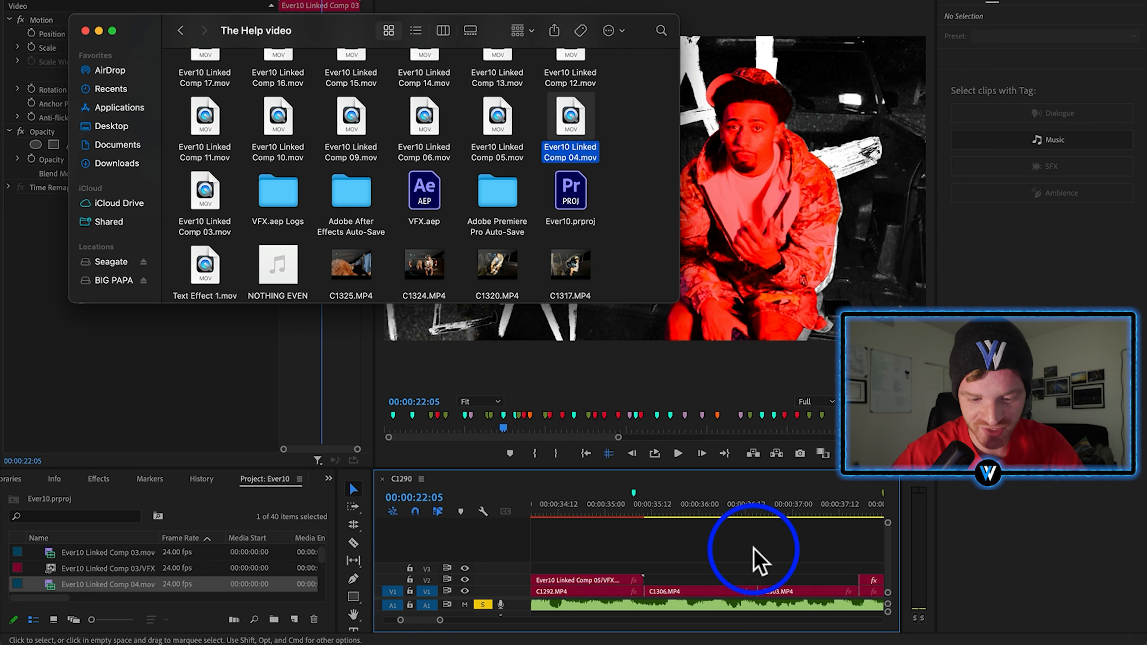
left_click_drag(497, 140, 574, 552)
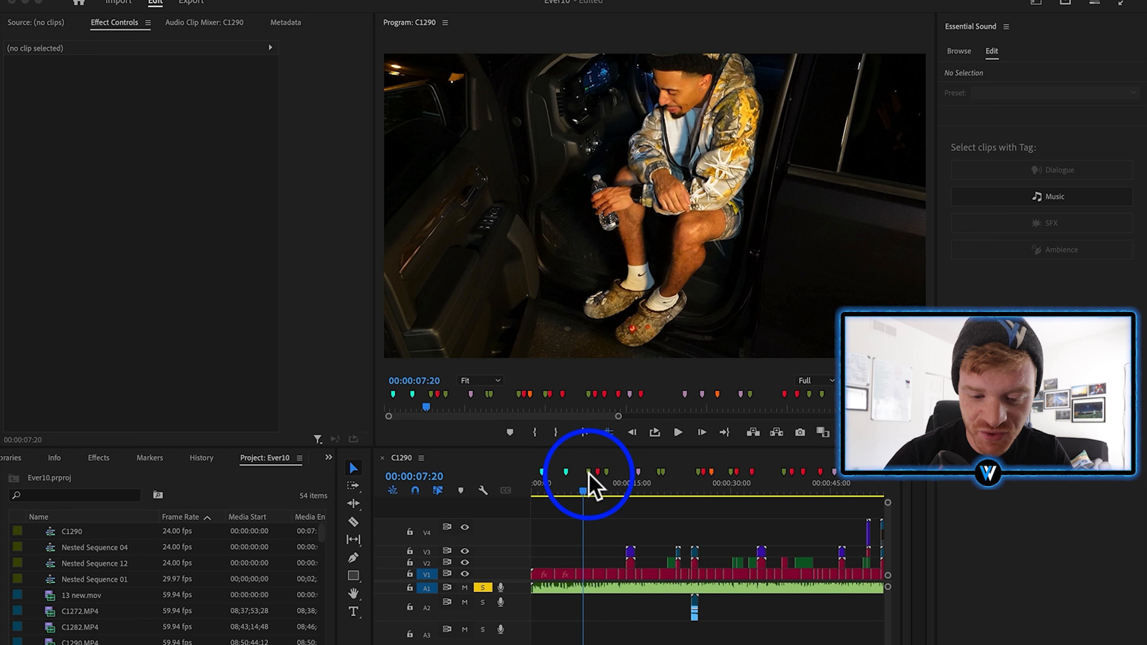
Play the C1320.MP4 clip in the C1290 sequence from 00:00:07:03 and cut it just after 00:00:08:02.
left_click(663, 481)
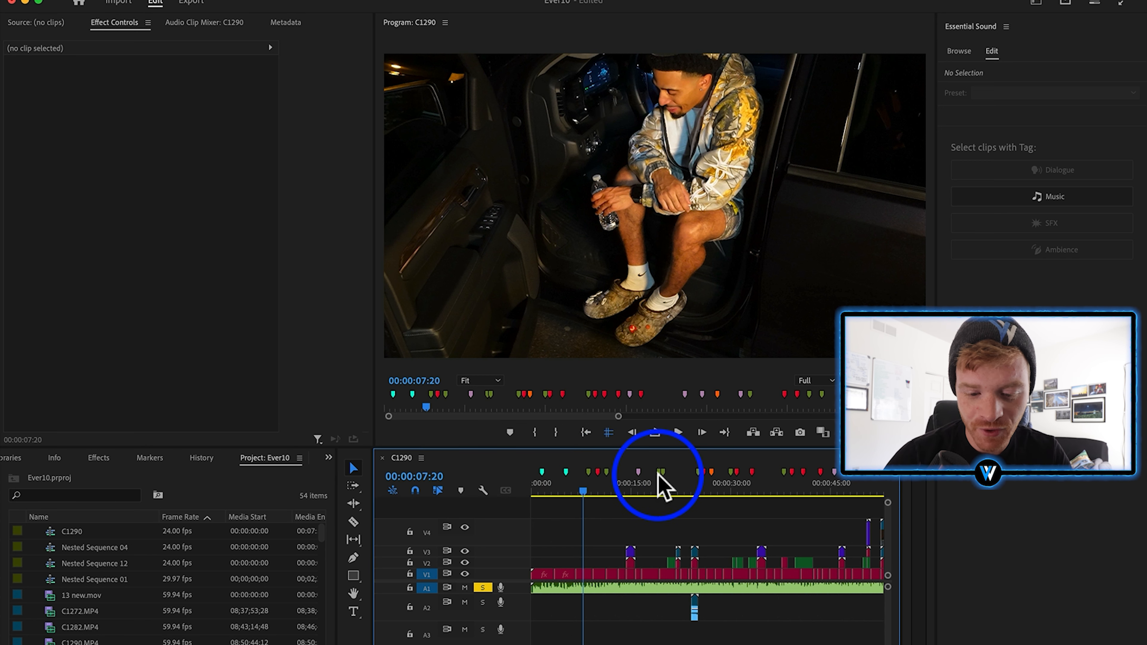
key("equal")
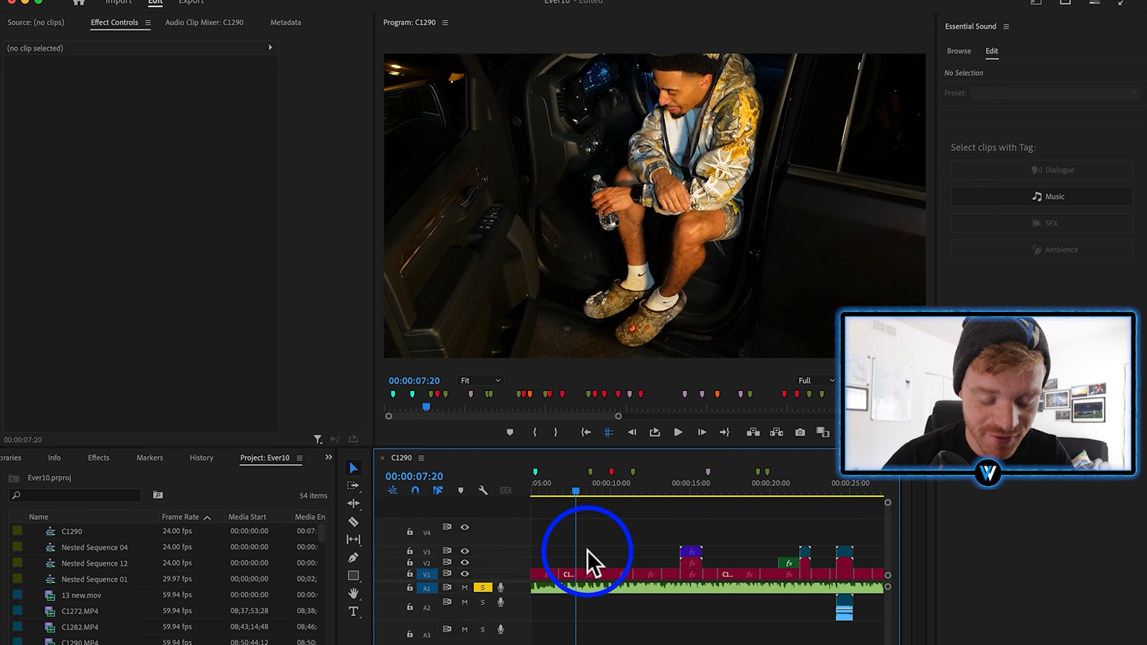
key("equal")
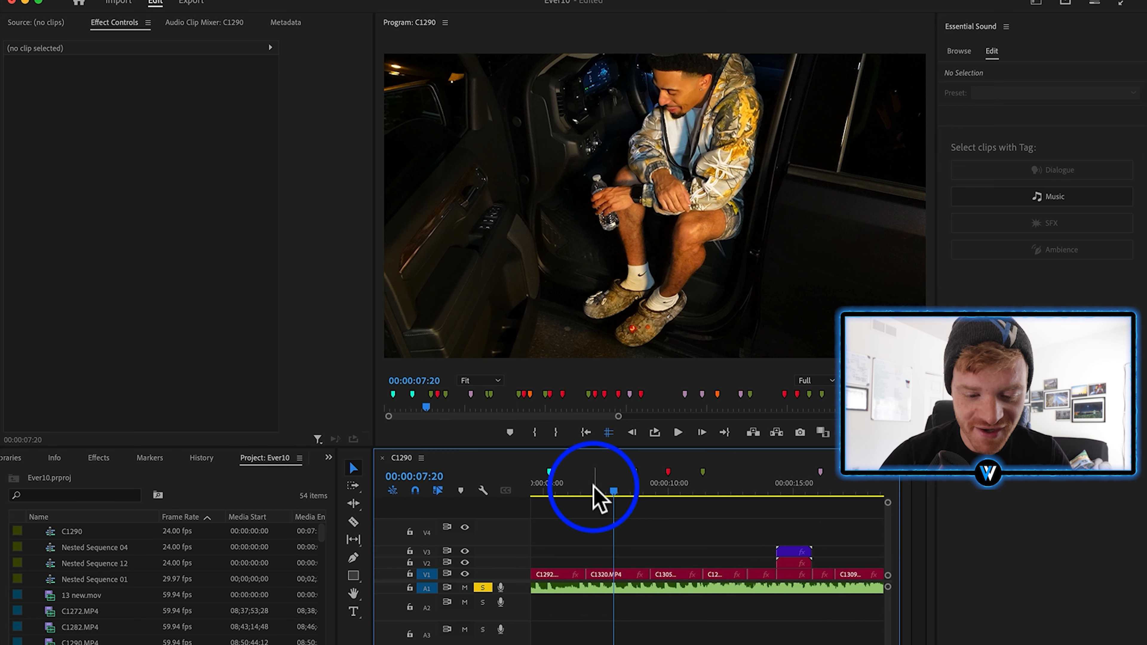
left_click_drag(587, 483, 597, 475)
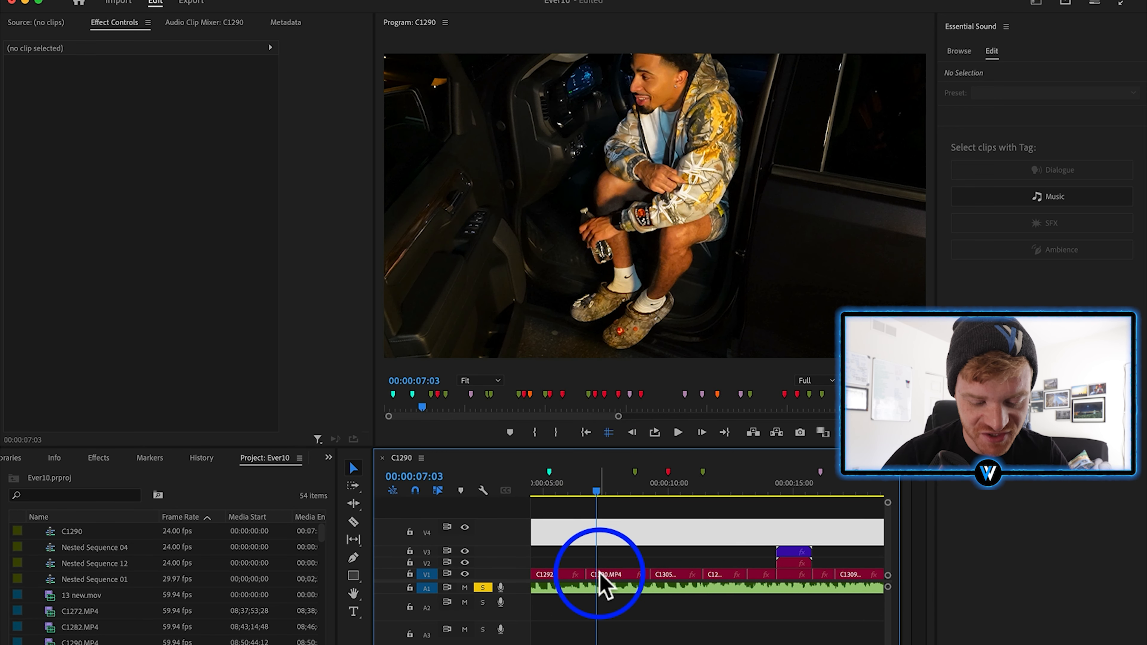
left_click(684, 544)
key("space")
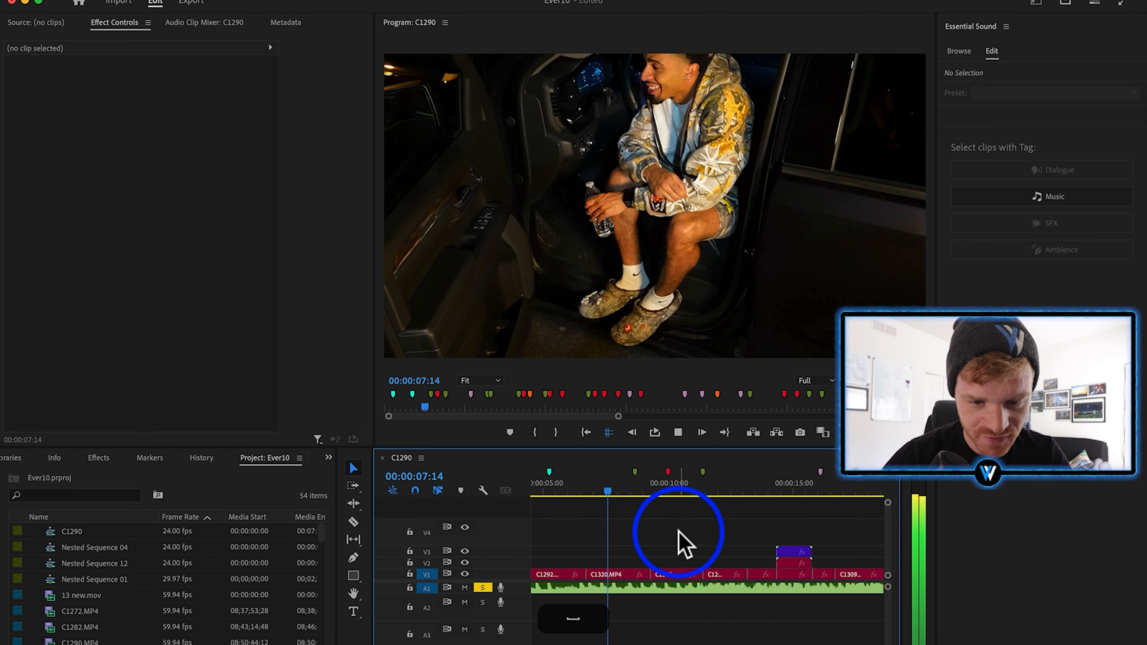
left_click(596, 488)
key("space")
key("equal")
key("c")
left_click(625, 575)
key("v")
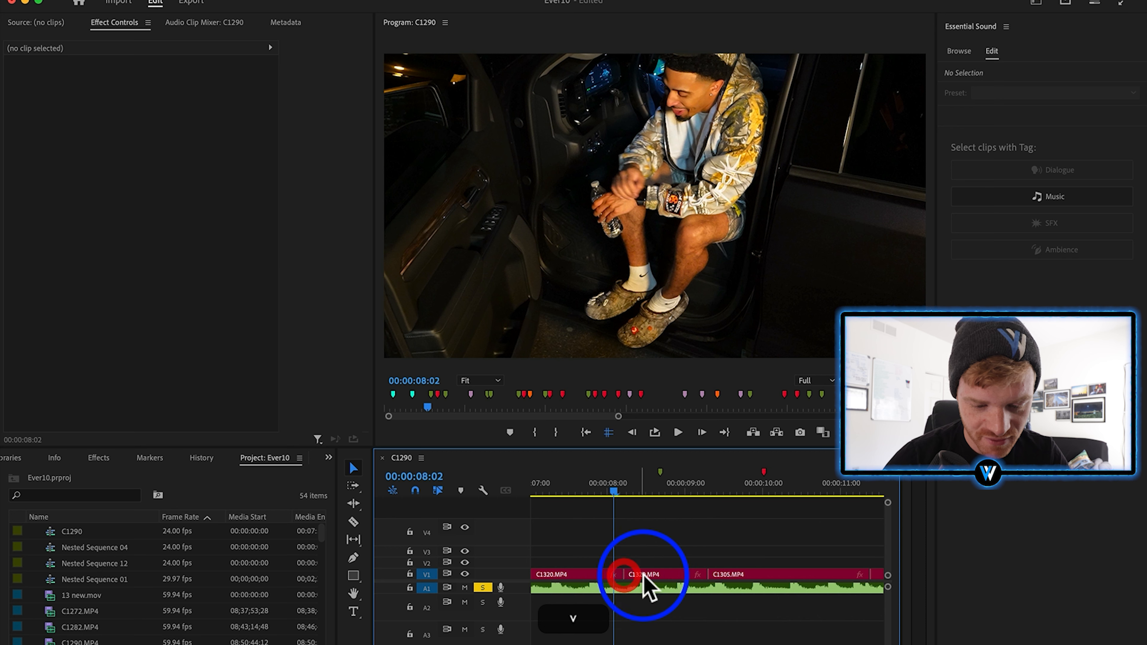
Duplicate the short C1320.MP4 clip after 00:00:08:02 onto track V2 and nest the copy as Nested Sequence 22.
left_click_drag(646, 574, 654, 564)
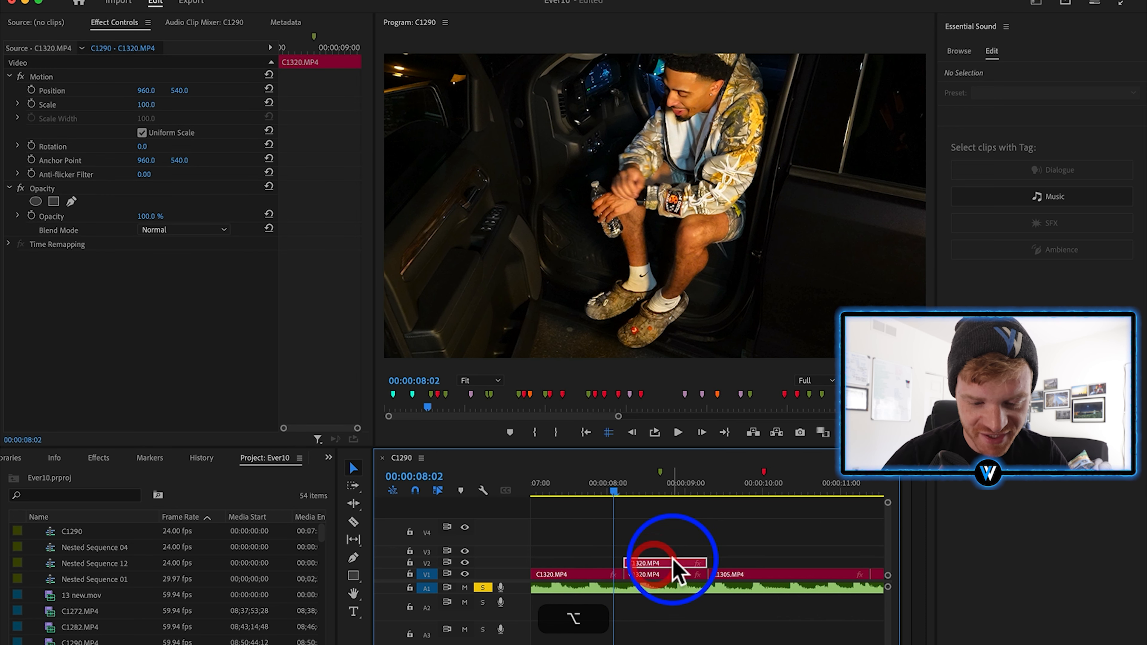
right_click(660, 565)
left_click(728, 368)
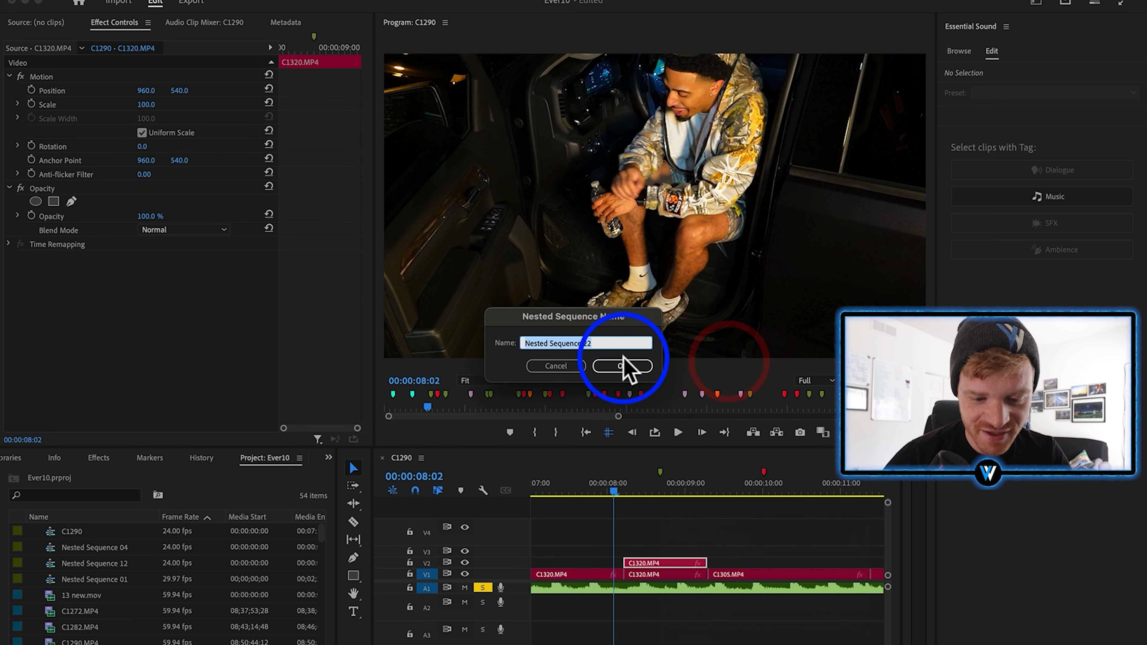
left_click(625, 369)
Replace the Nested Sequence 22 clip on V2 with an After Effects composition.
left_click(662, 565)
right_click(666, 578)
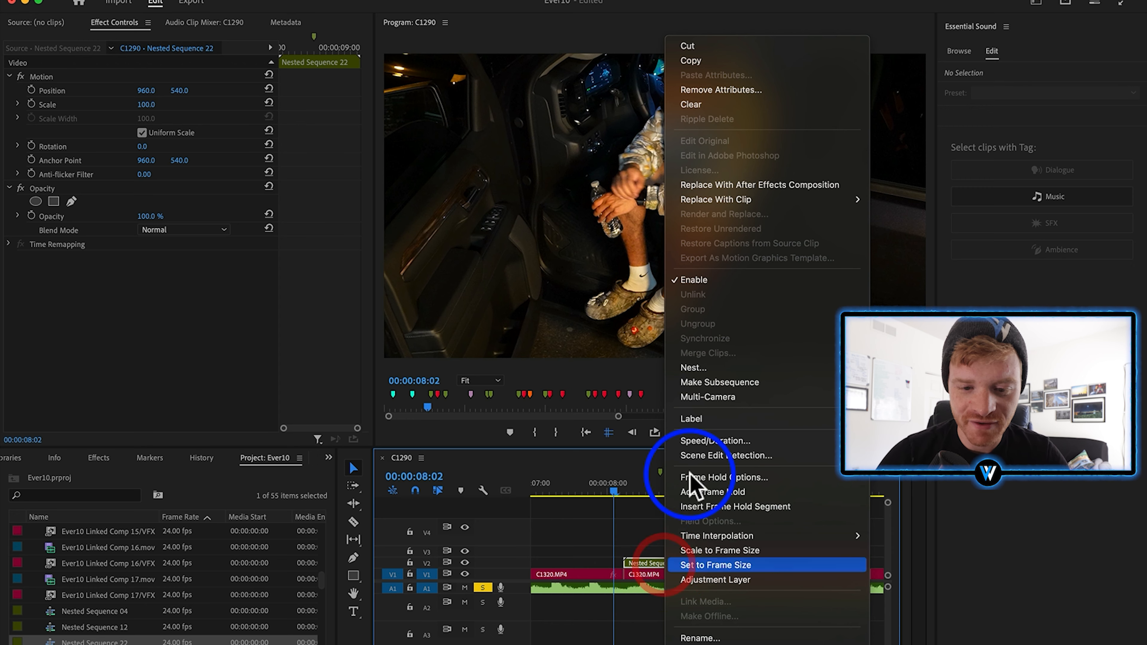
left_click(686, 181)
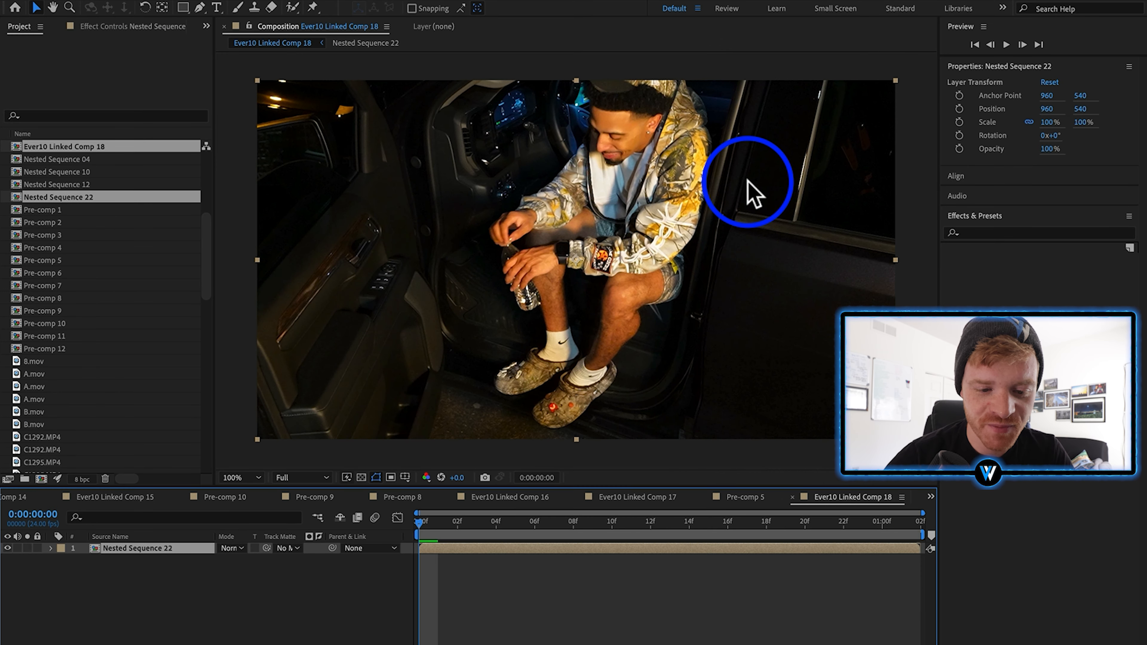
Duplicate the Nested Sequence 22 layer, cut out the seated man on the upper copy with the Roto Brush, and return to the composition.
key("super+d")
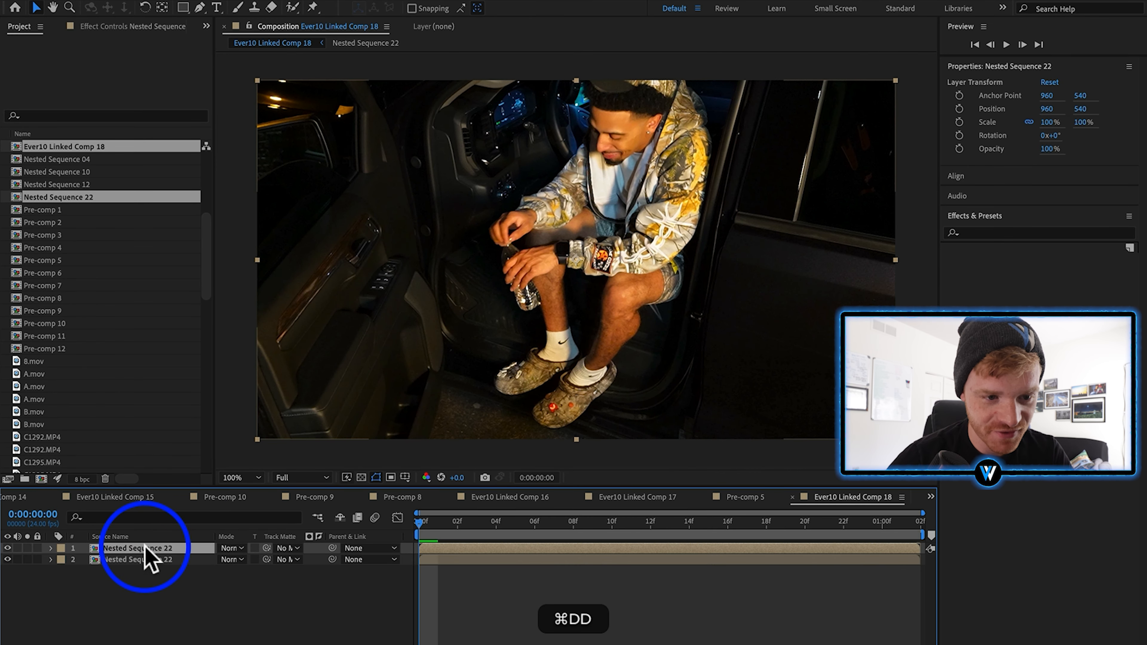
left_click(289, 7)
double_click(545, 384)
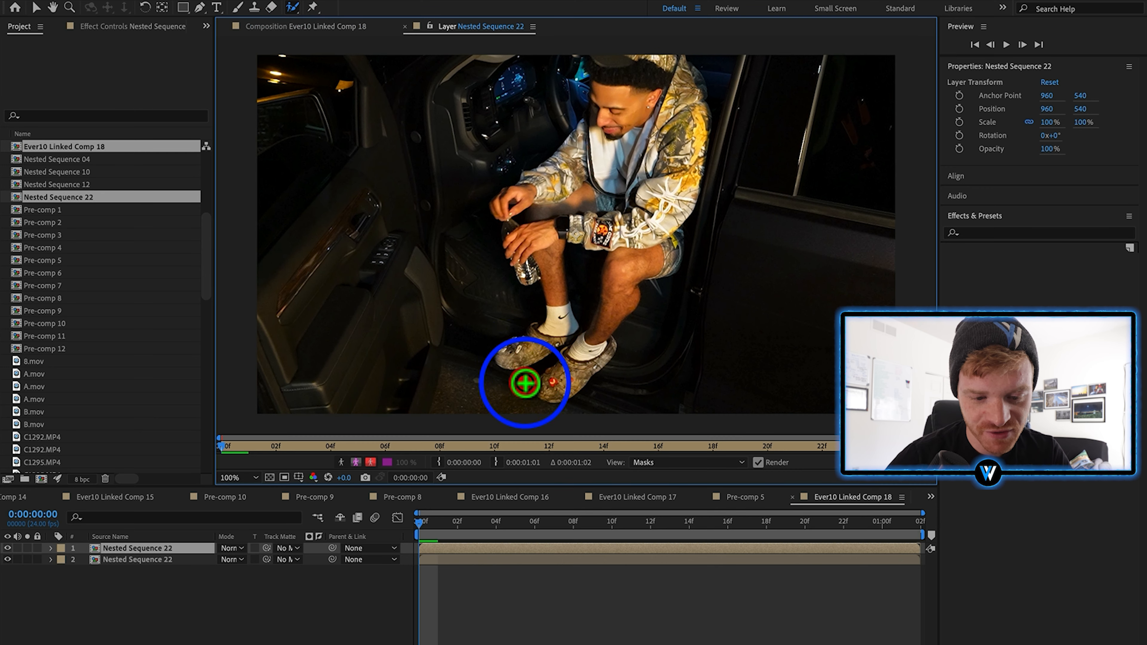
mouse_move(501, 358)
left_mouse_down()
mouse_move(533, 358)
mouse_move(562, 320)
left_mouse_up()
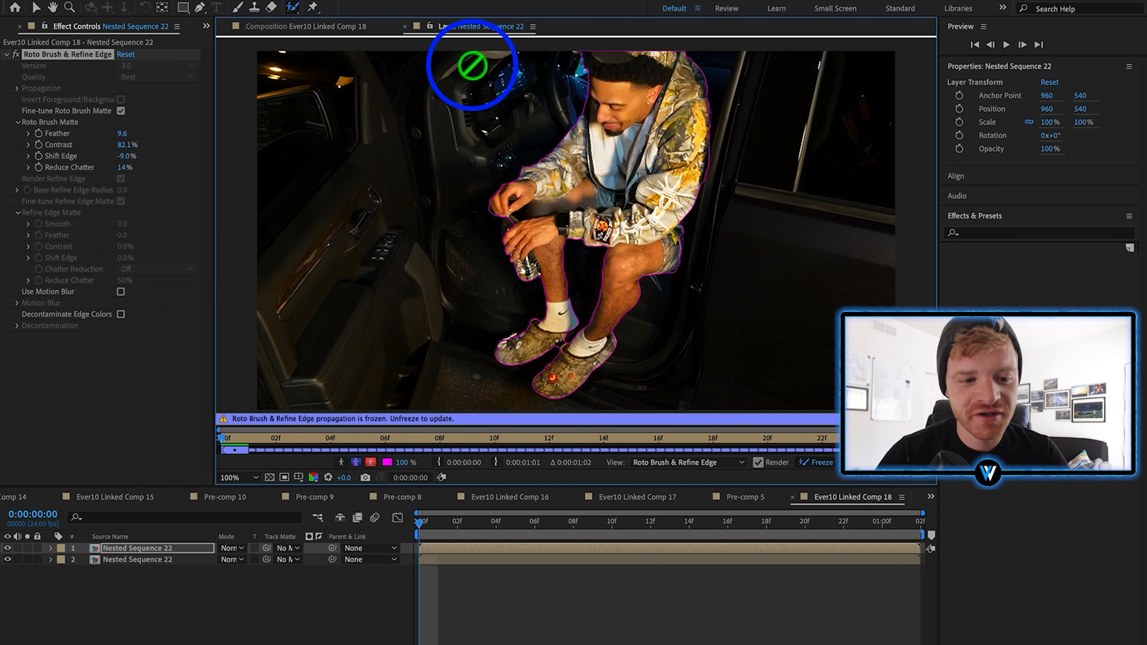
left_click(316, 27)
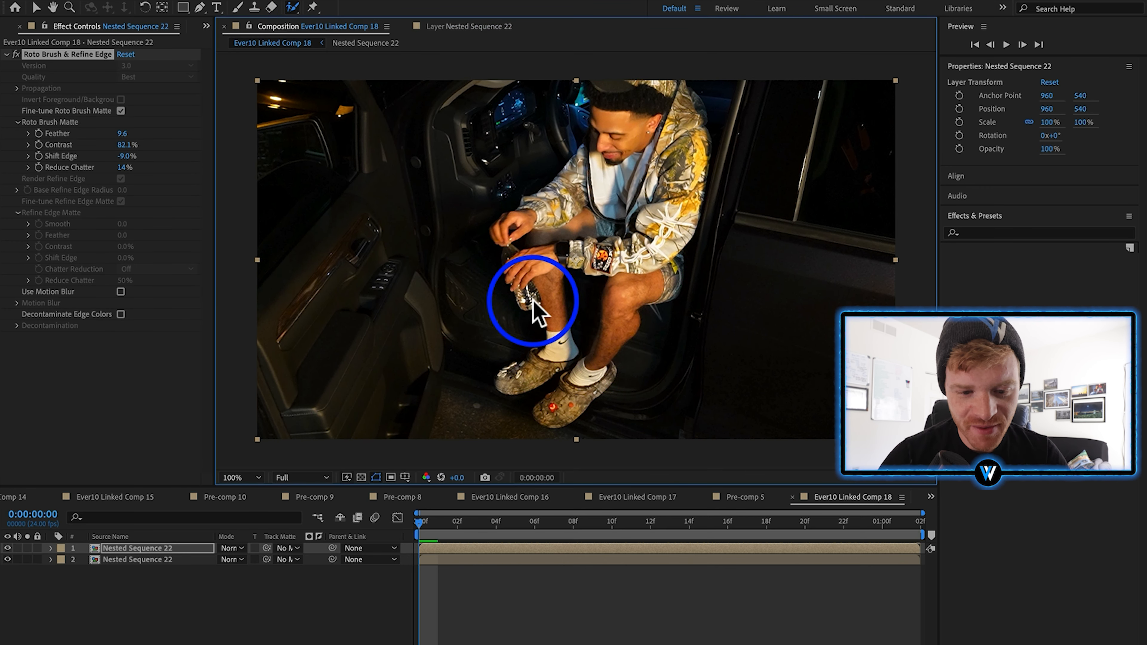
Apply the Offset effect to the lower Nested Sequence 22 layer and keyframe Shift Center To at 960, 540 on the first frame.
left_click(161, 607)
left_click(142, 559)
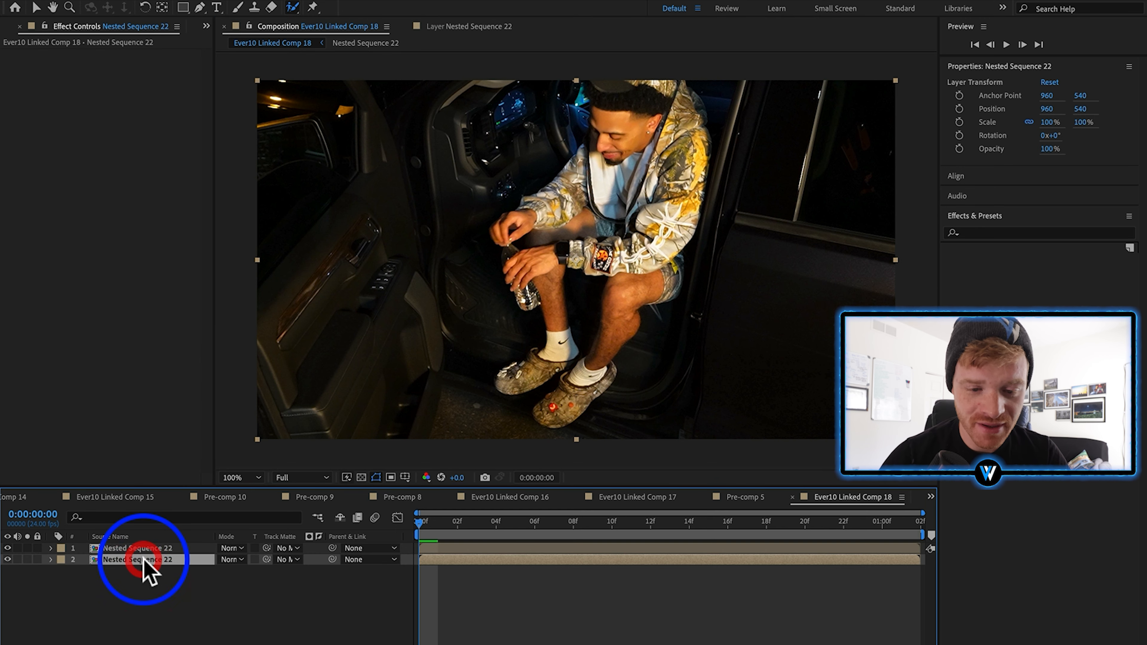
left_click(1011, 233)
type("offset")
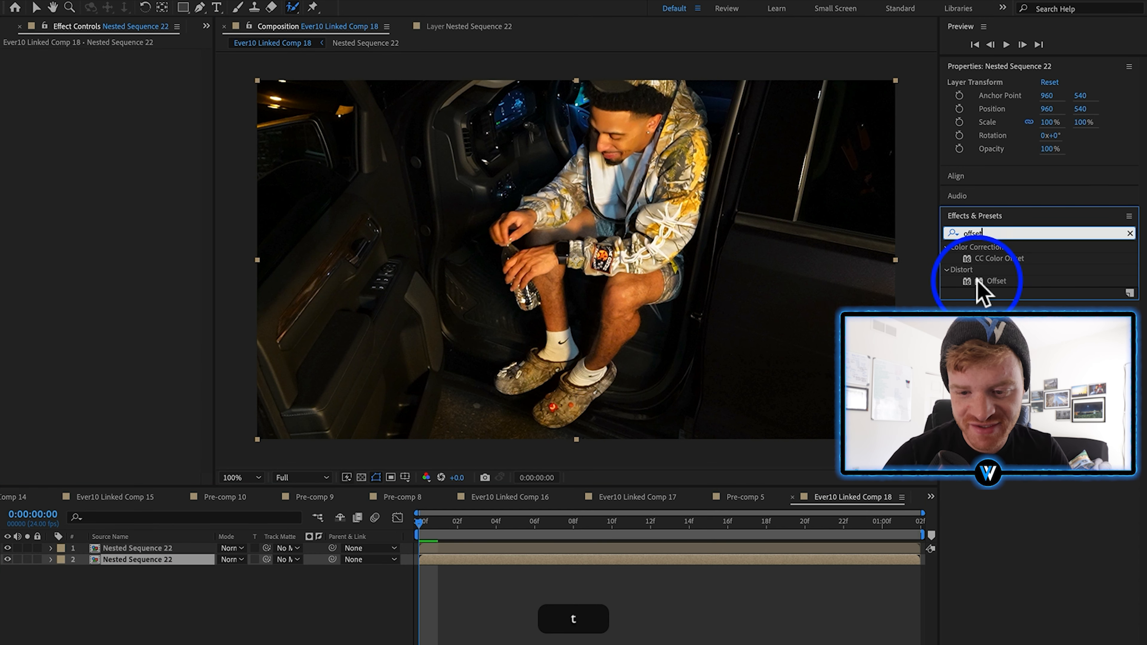
left_click(990, 280)
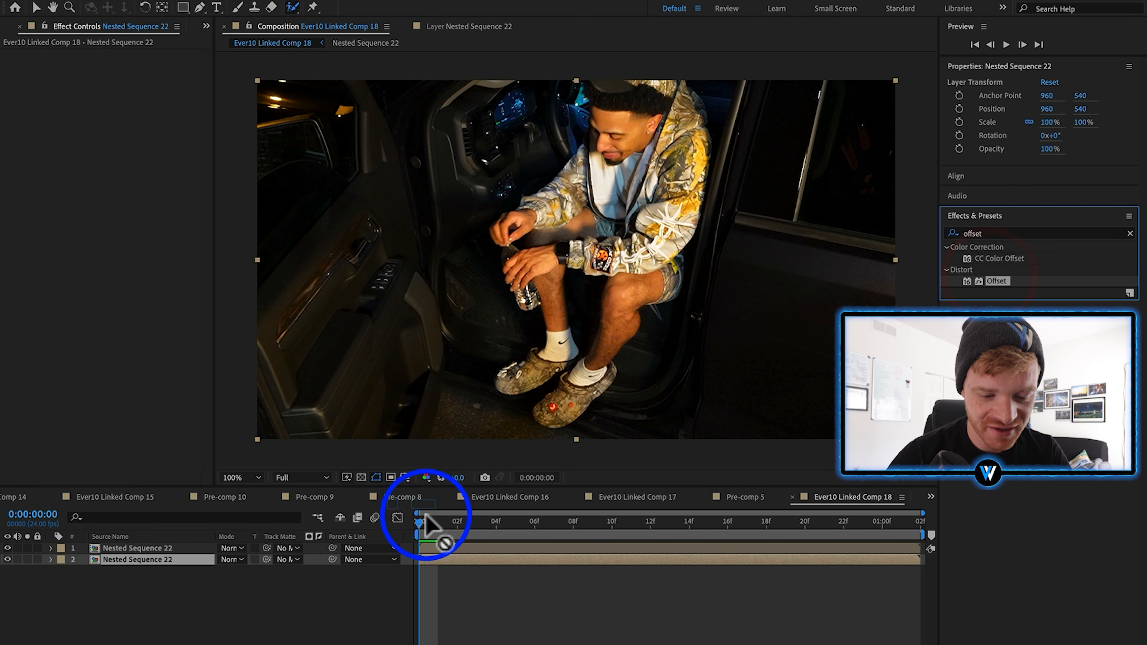
left_click_drag(426, 516, 425, 558)
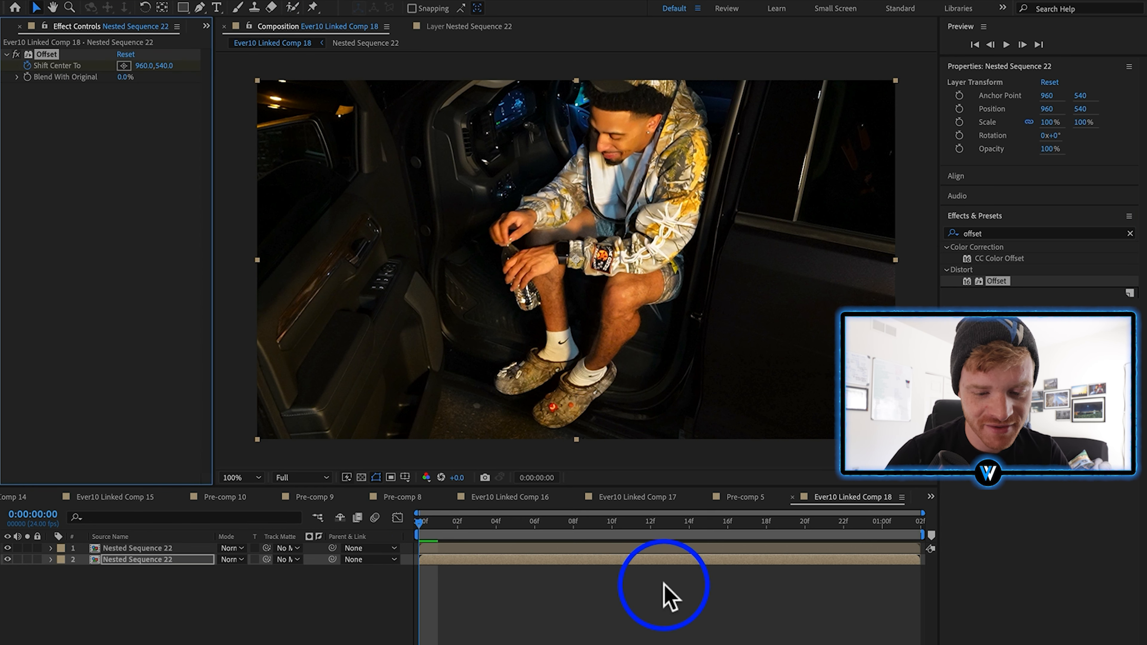
Keyframe the Offset's Shift Center To at 960, 5704.2 at the end of the comp and preview the vertical background scroll.
key("space")
key("space")
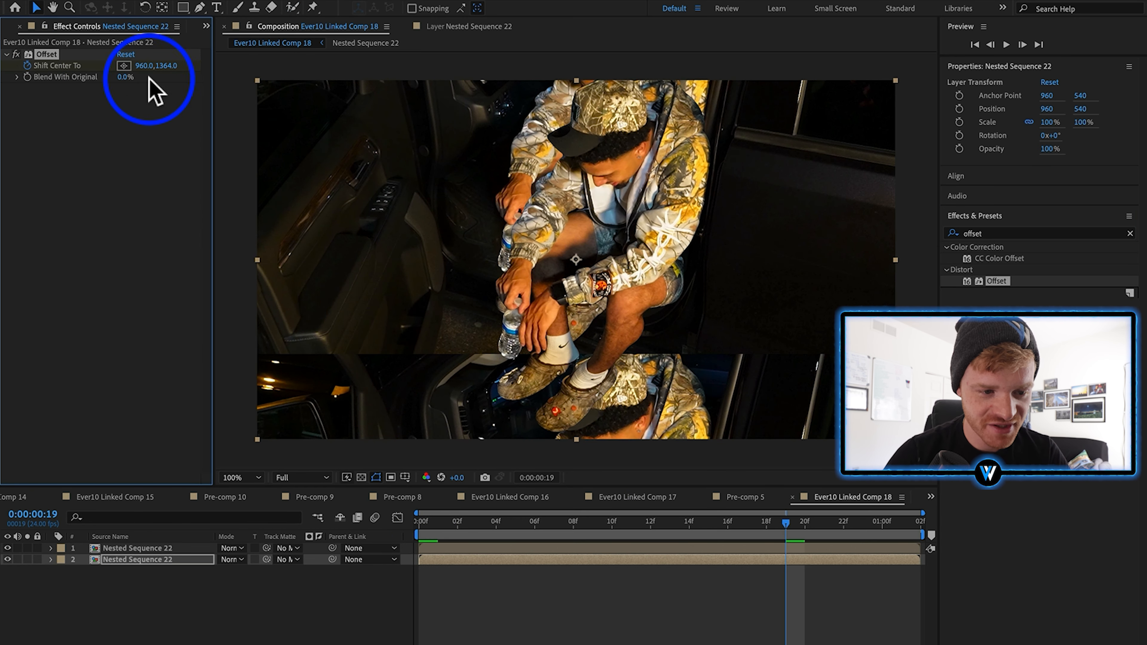
left_click_drag(168, 65, 402, 61)
left_click_drag(170, 67, 357, 43)
left_click_drag(160, 75, 483, 68)
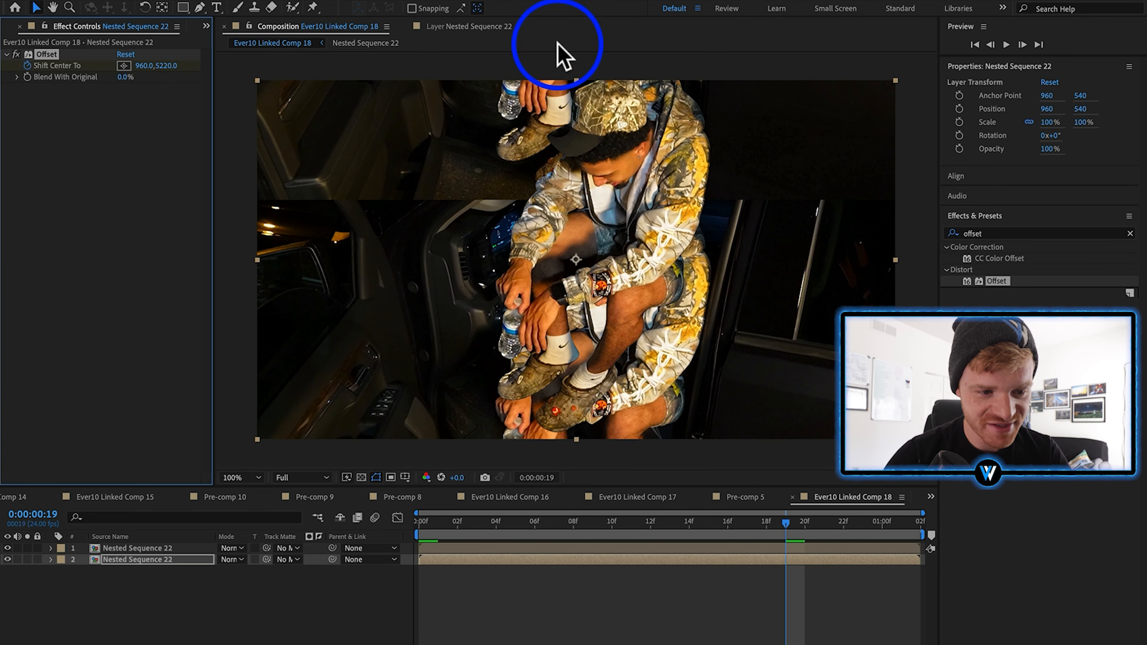
key("u")
key("space")
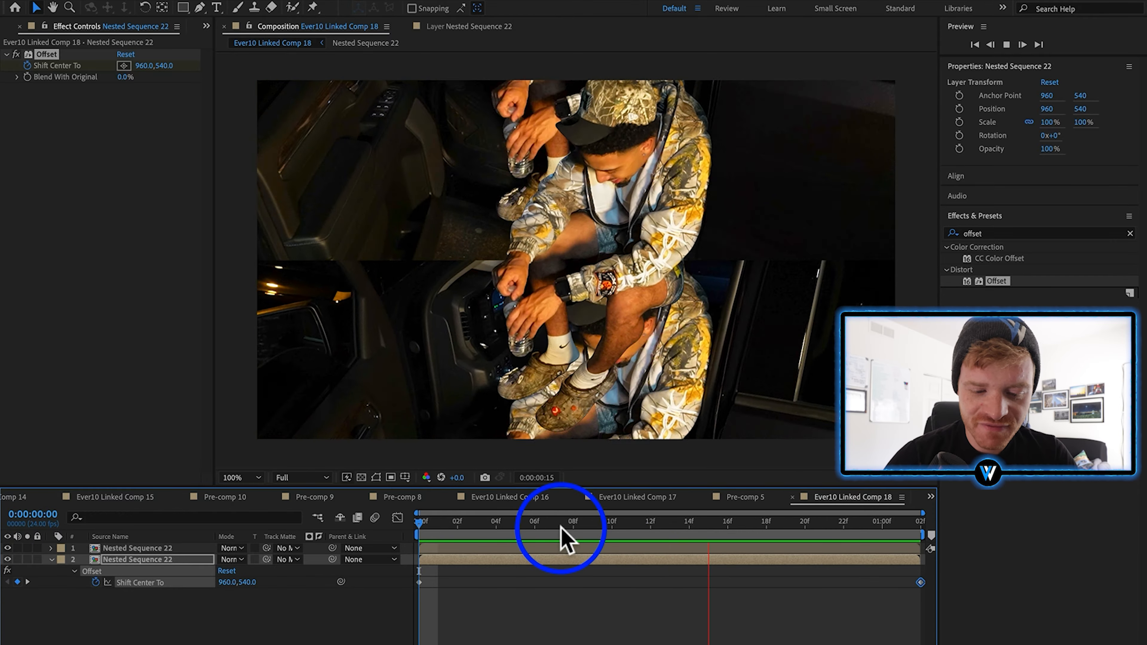
key("space")
Ease out the first Shift Center To keyframe, shape the speed graph to accelerate sharply toward the end, and preview the motion.
right_click(419, 582)
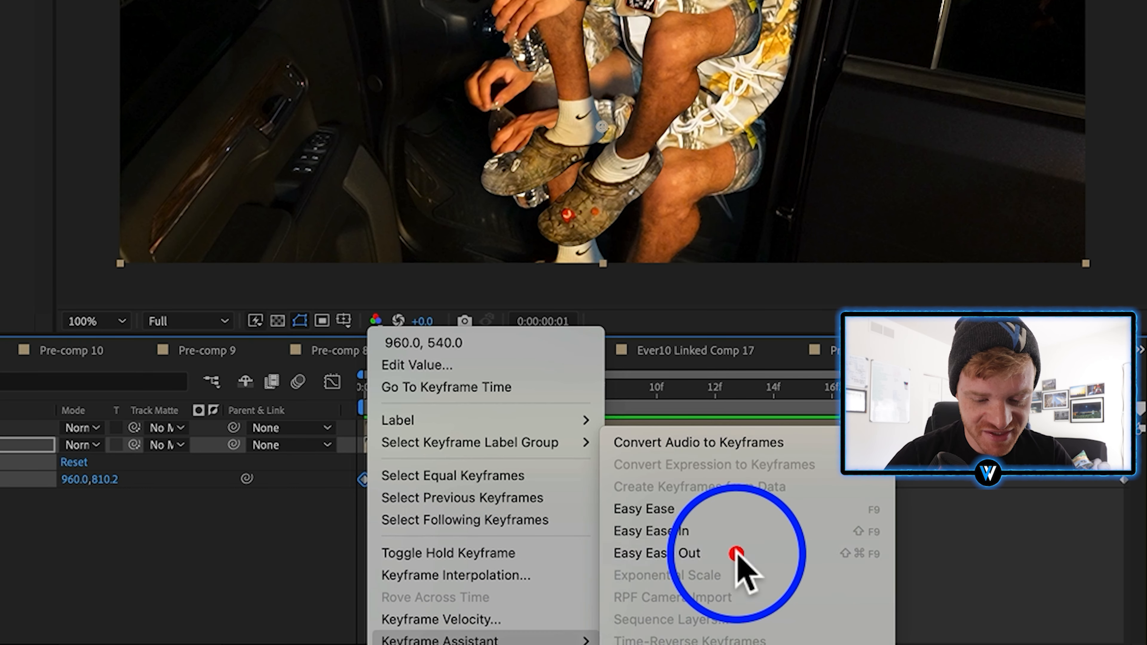
left_click(668, 638)
left_click(364, 387)
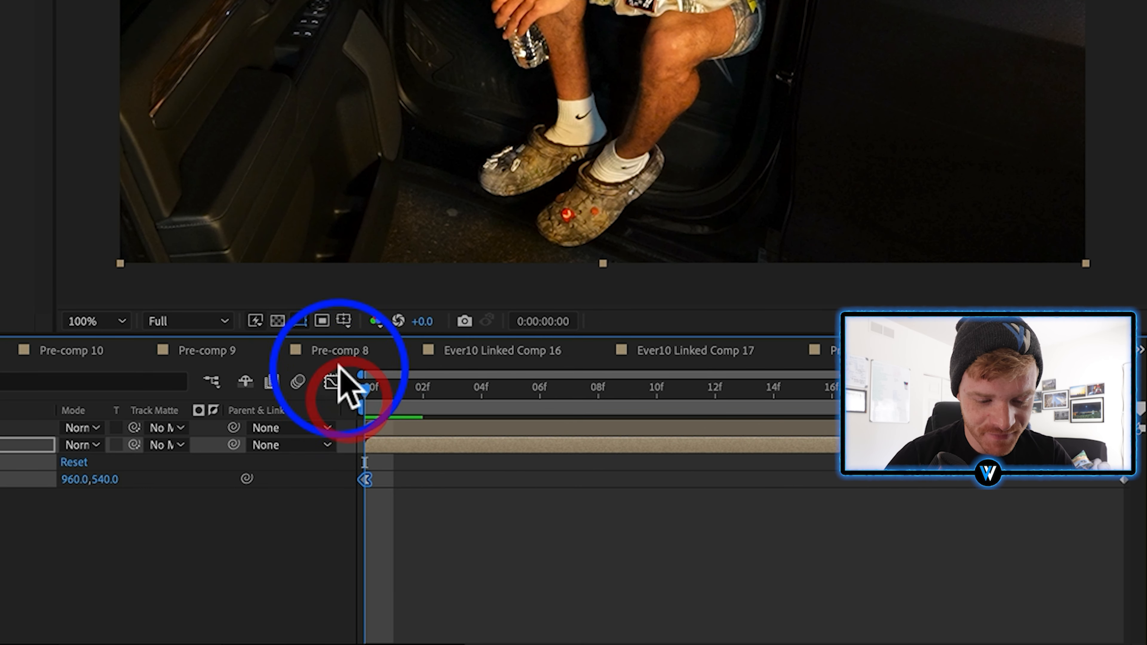
left_click(332, 381)
left_click_drag(492, 600, 747, 601)
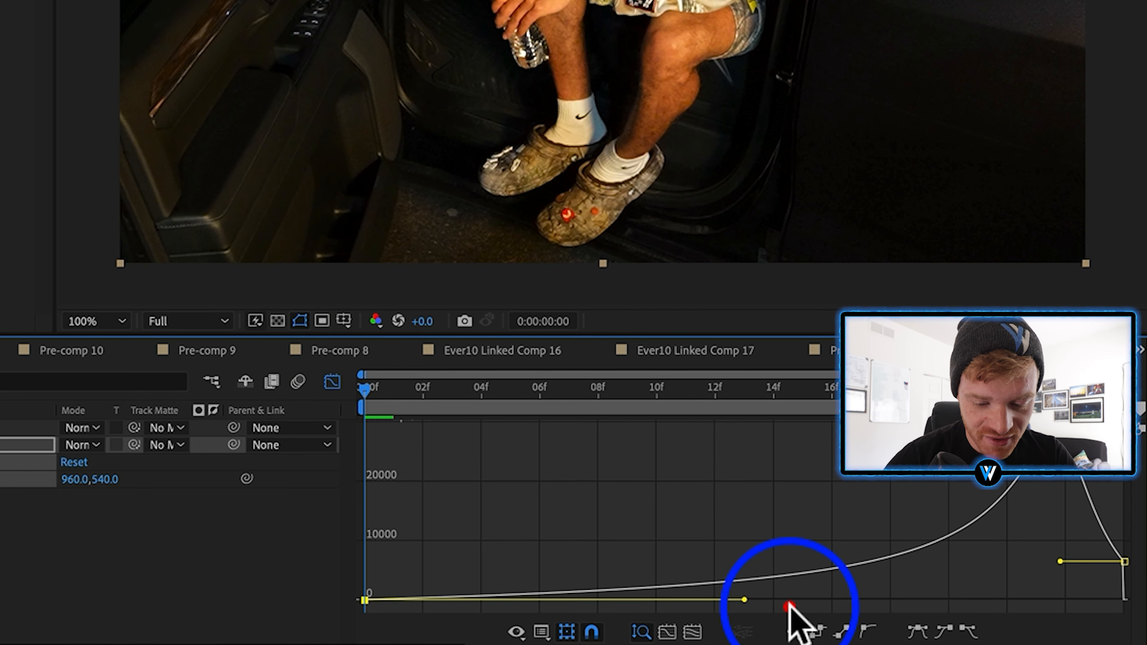
left_click_drag(1058, 558, 1124, 588)
left_click_drag(408, 389, 261, 470)
key("space")
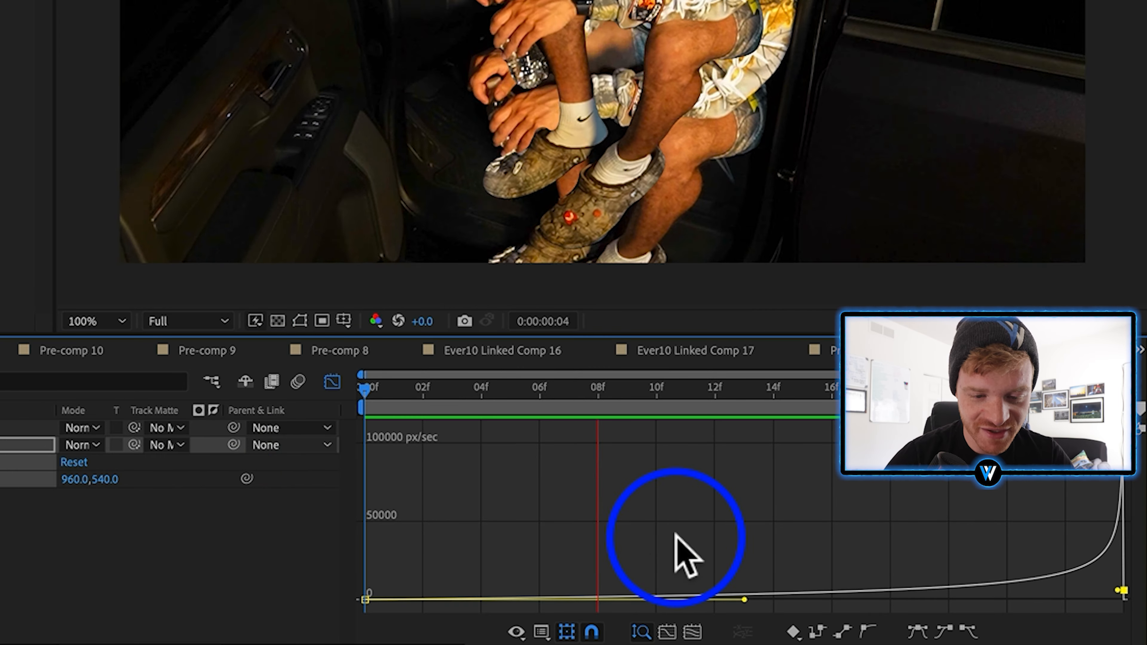
key("space")
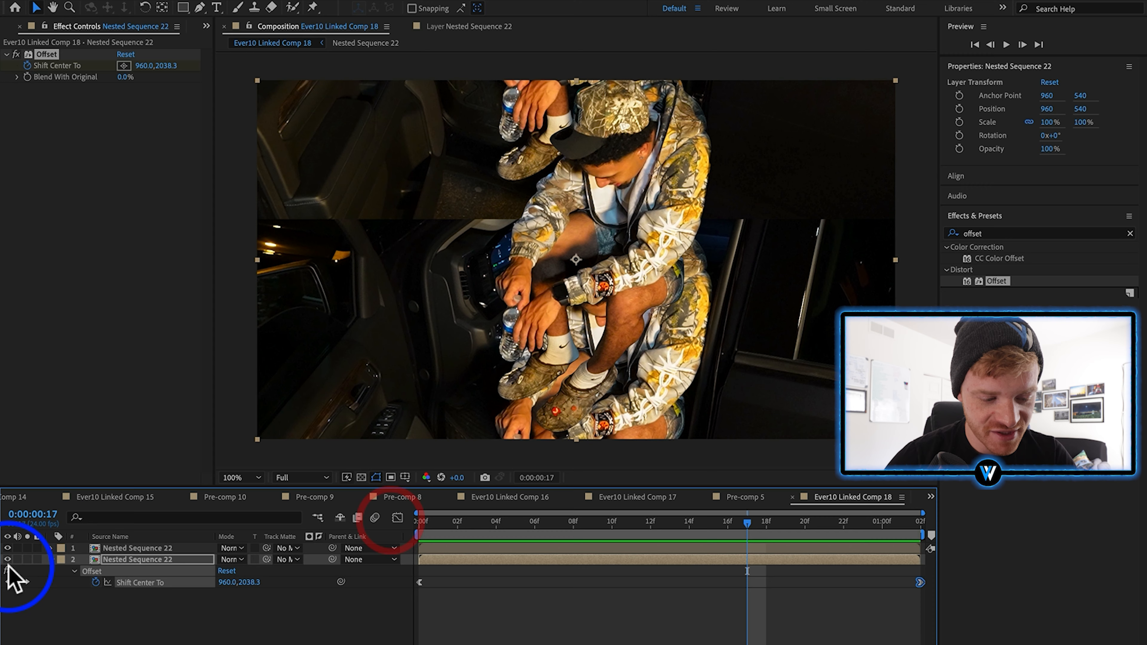
Apply Directional Blur to the lower layer and keyframe Blur Length from 0 on the first frame to 178.6 at the comp's end.
left_click(51, 559)
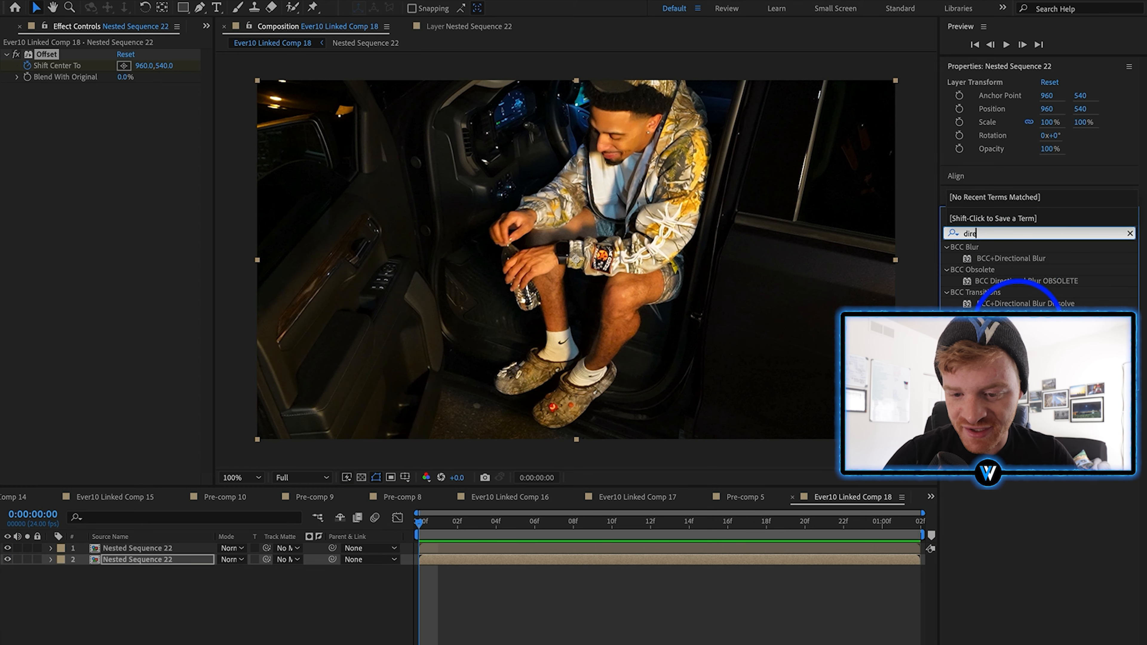
left_click_drag(1016, 325, 426, 560)
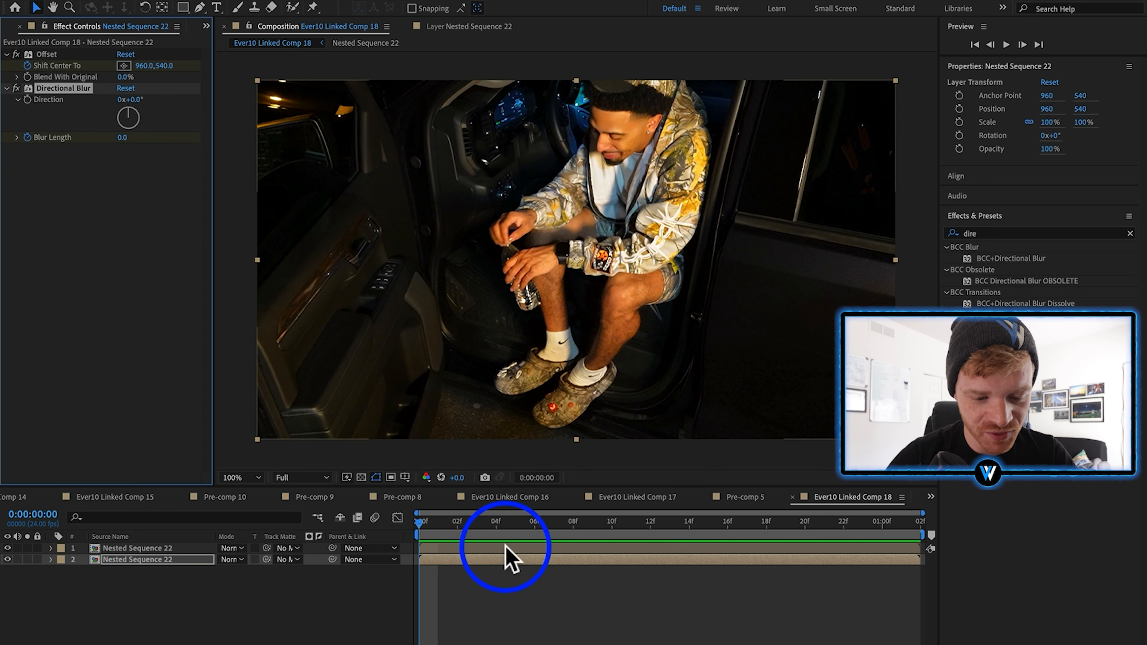
left_click_drag(473, 526, 921, 535)
left_click_drag(124, 137, 703, 52)
left_click_drag(126, 136, 519, 122)
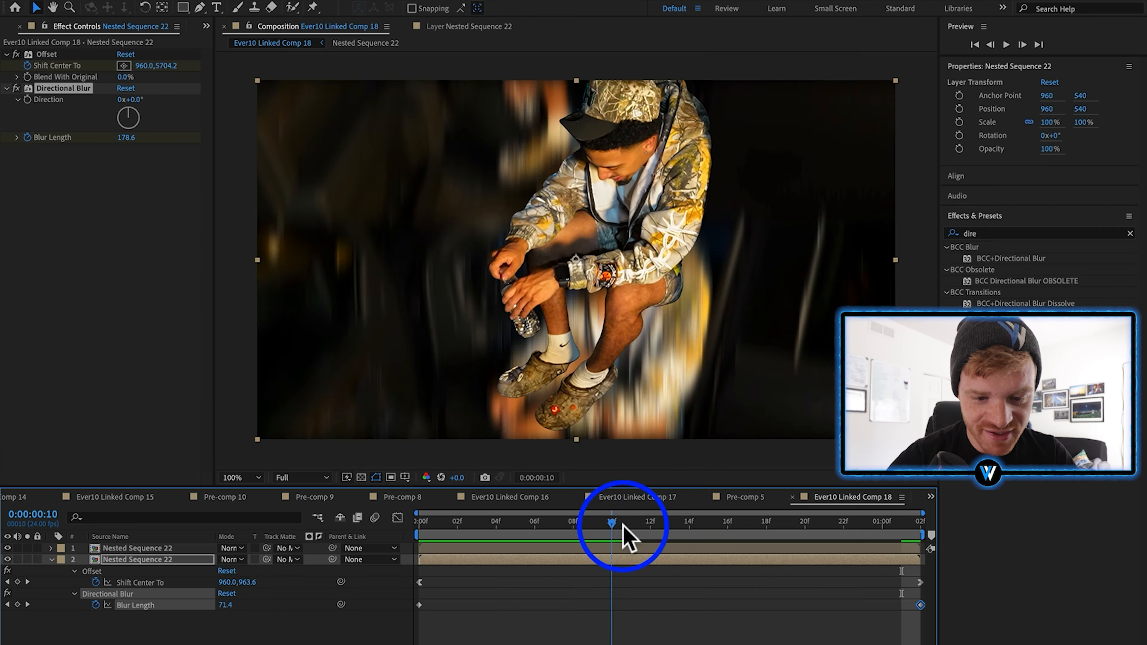
Ease out the first Blur Length keyframe, shape its speed graph to build steeply toward the end, and preview the effect.
left_click_drag(622, 529, 389, 584)
right_click(416, 605)
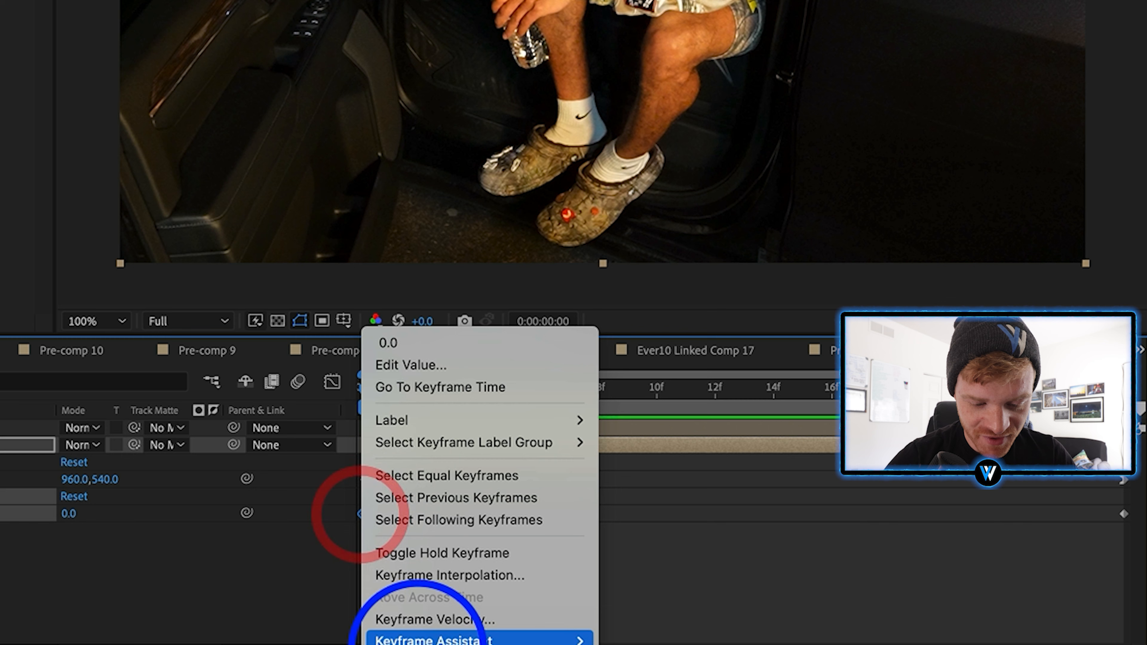
mouse_move(408, 640)
left_click(685, 557)
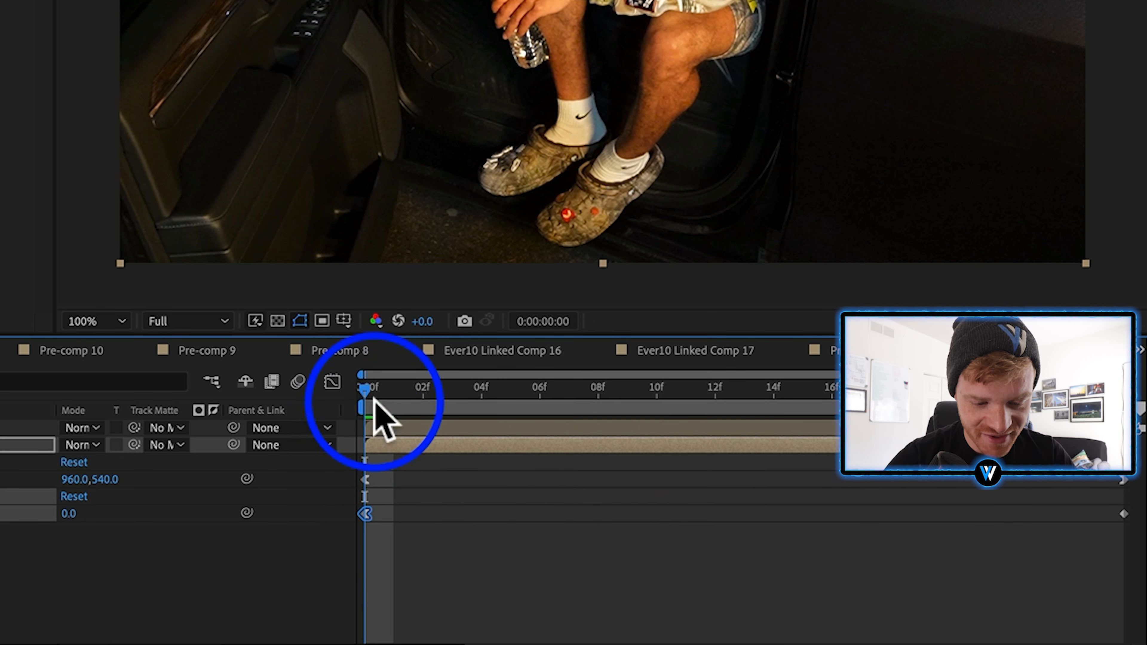
left_click(332, 382)
left_click_drag(493, 600, 630, 600)
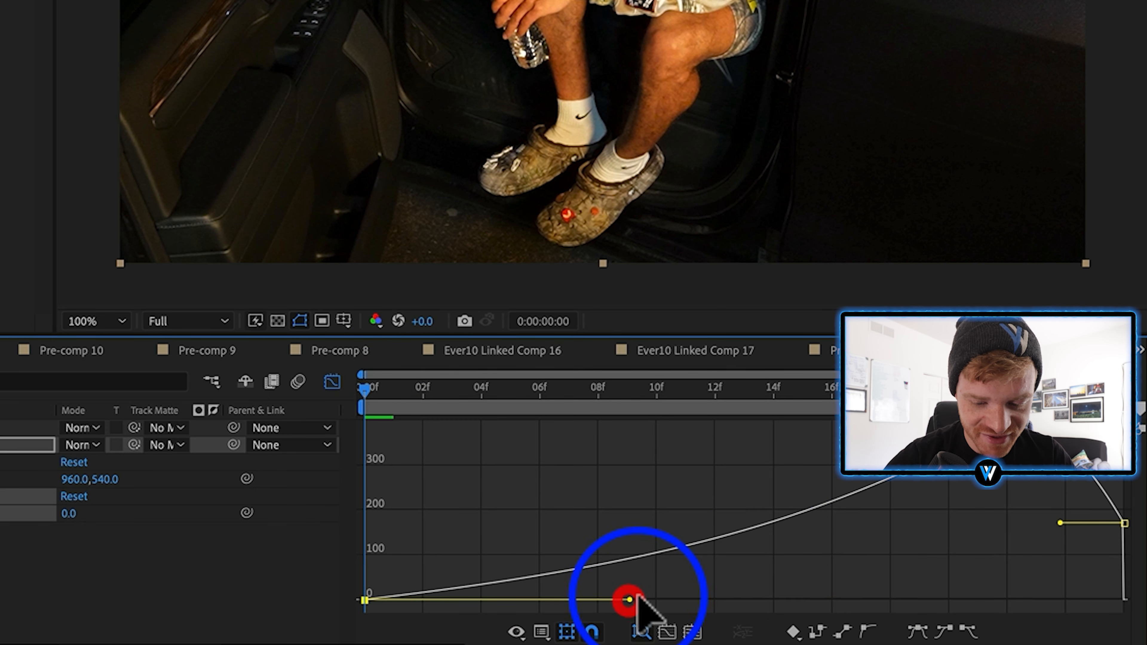
left_click_drag(1058, 523, 1119, 549)
left_click(332, 382)
key("u")
key("space")
left_click(245, 588)
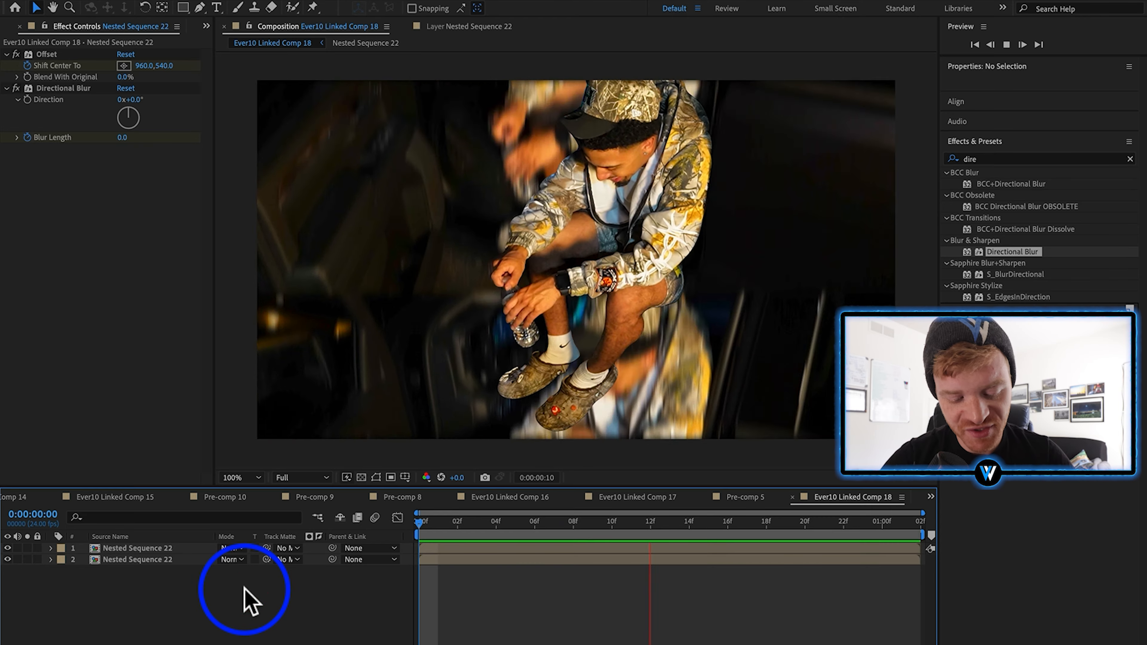
key("space")
Save the project, queue Ever10 Linked Comp 18 for rendering, and set its output to Ever10 Linked Comp 18.mov in The Help video folder.
key("super+s")
left_click(105, 4)
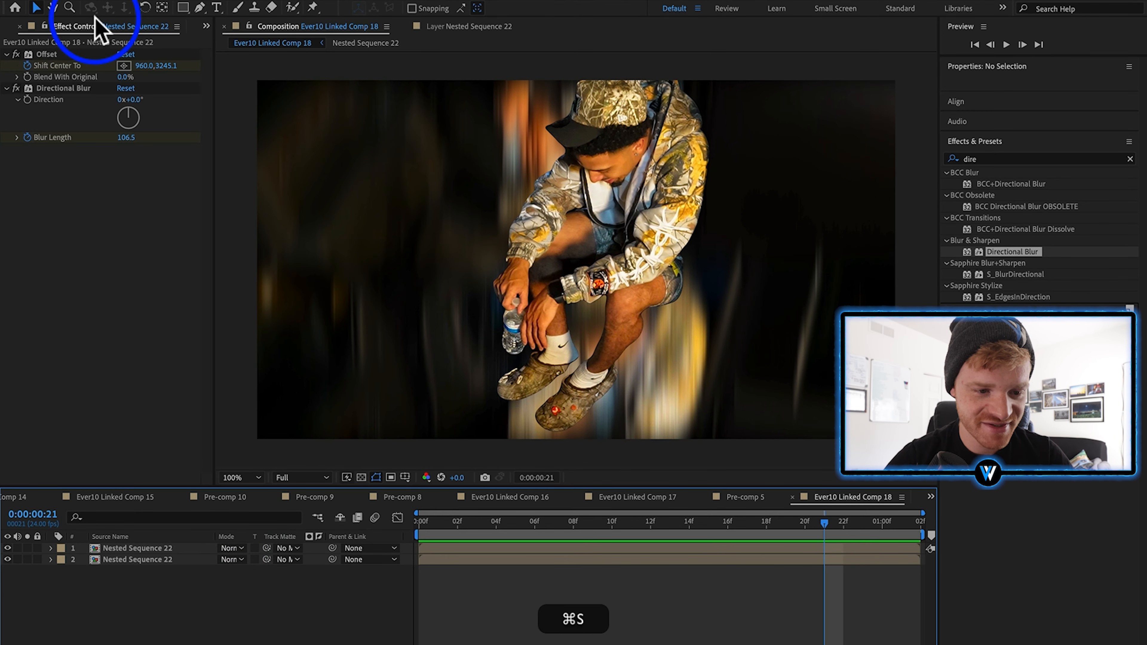
left_click(239, 103)
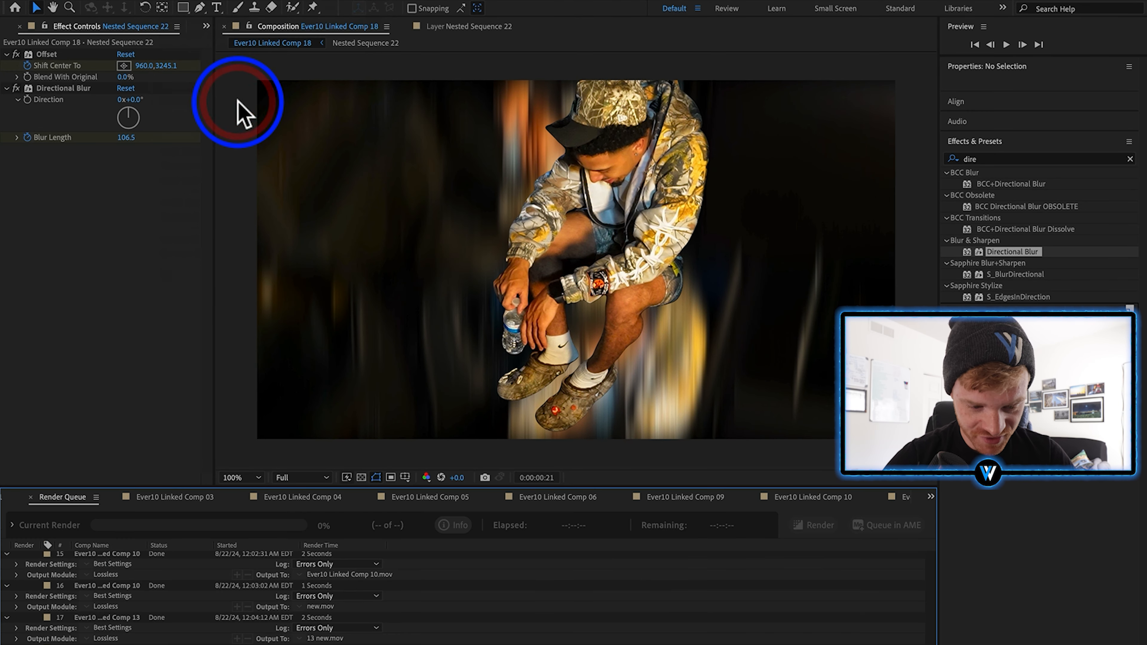
scroll(145, 642, "down", 2)
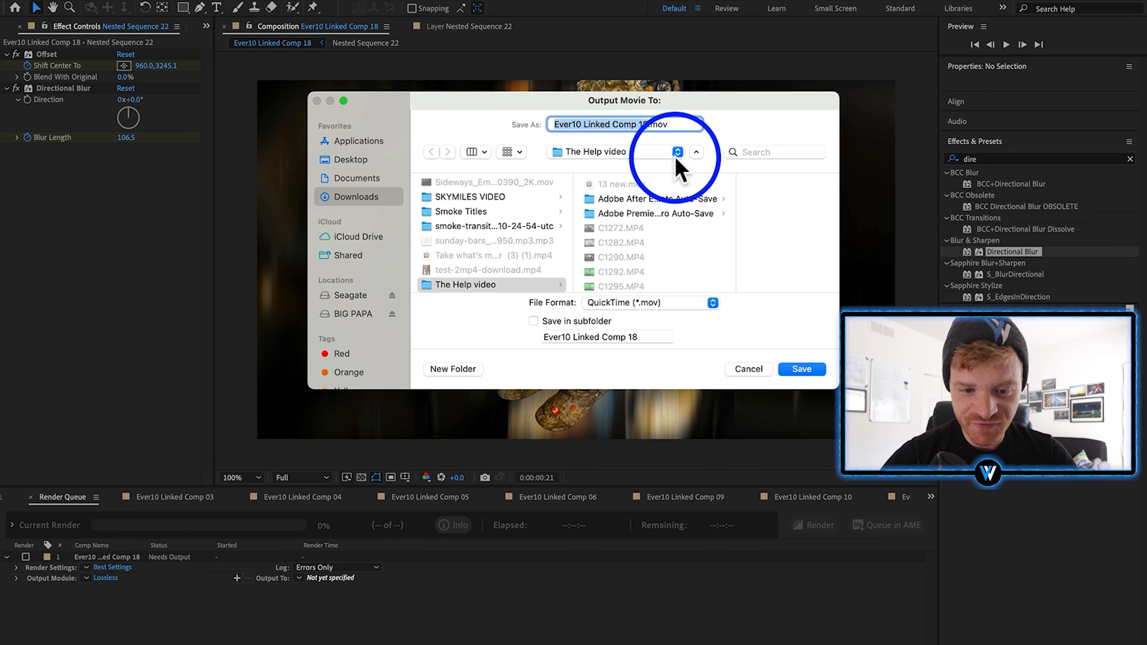
scroll(622, 285, "down", 3)
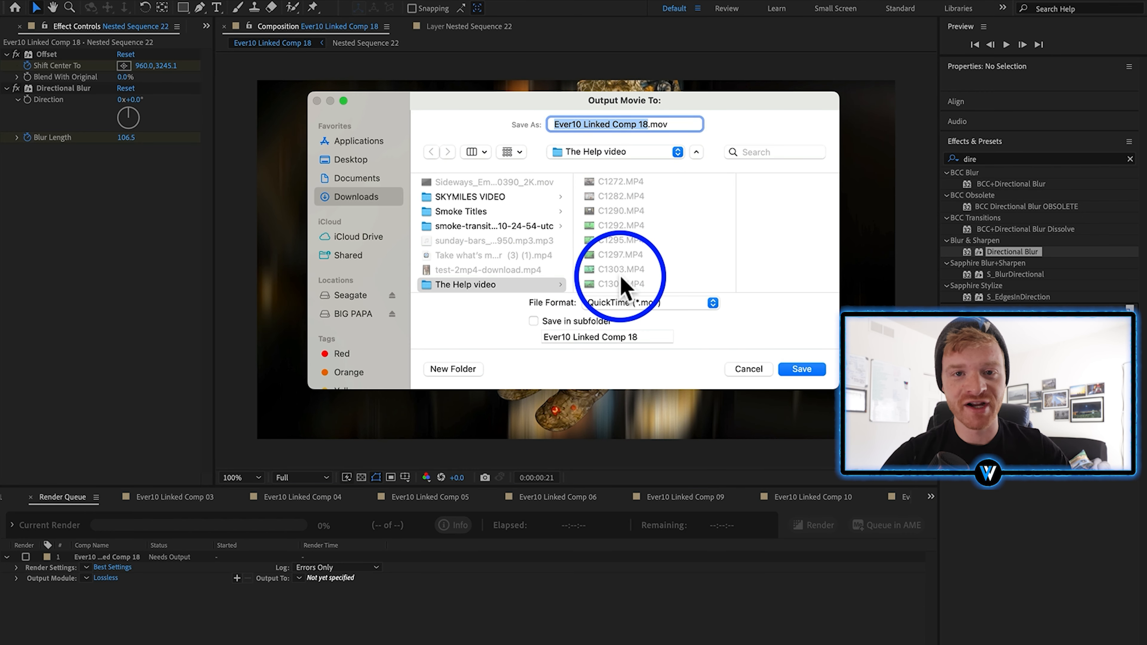
scroll(656, 258, "up", 3)
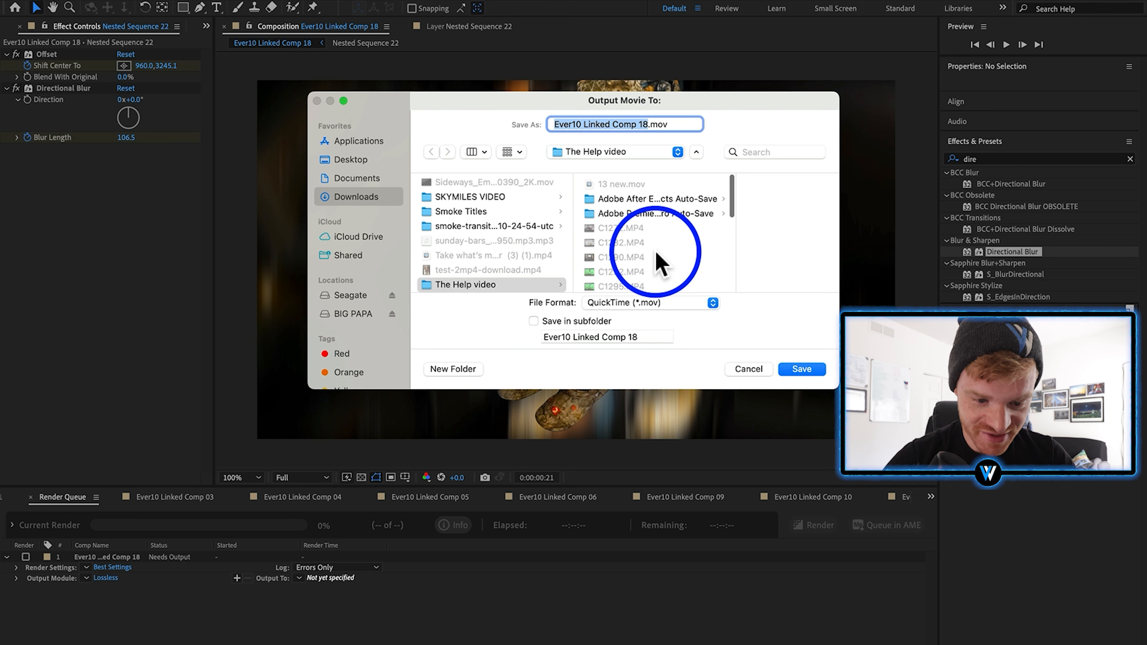
scroll(661, 264, "down", 3)
scroll(660, 264, "up", 4)
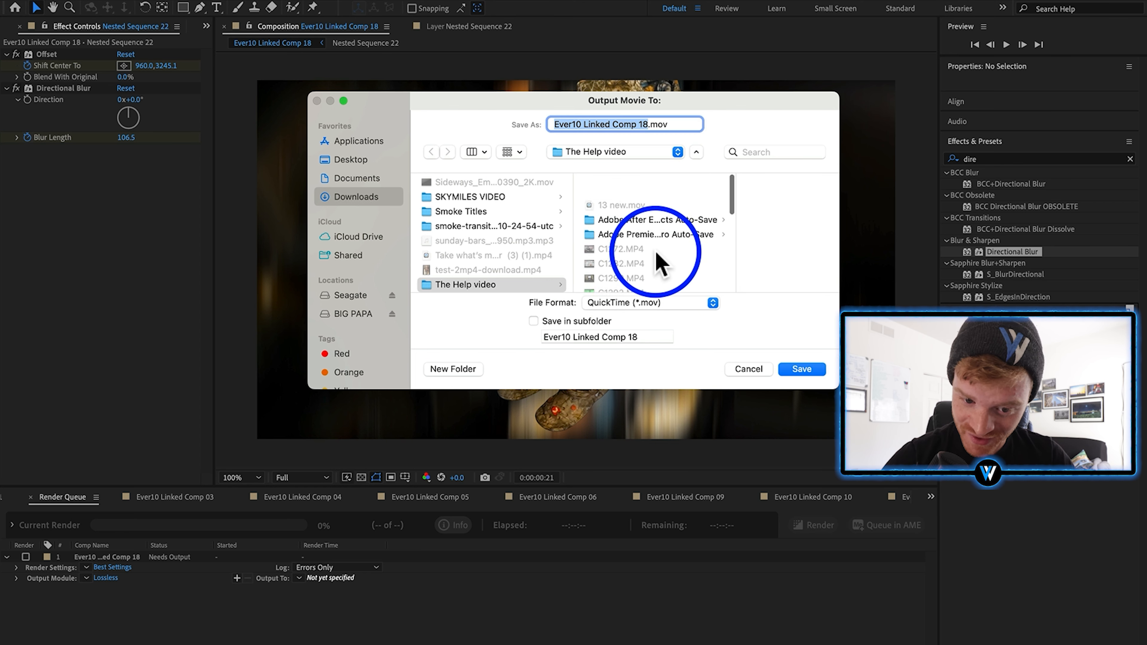
left_click(801, 369)
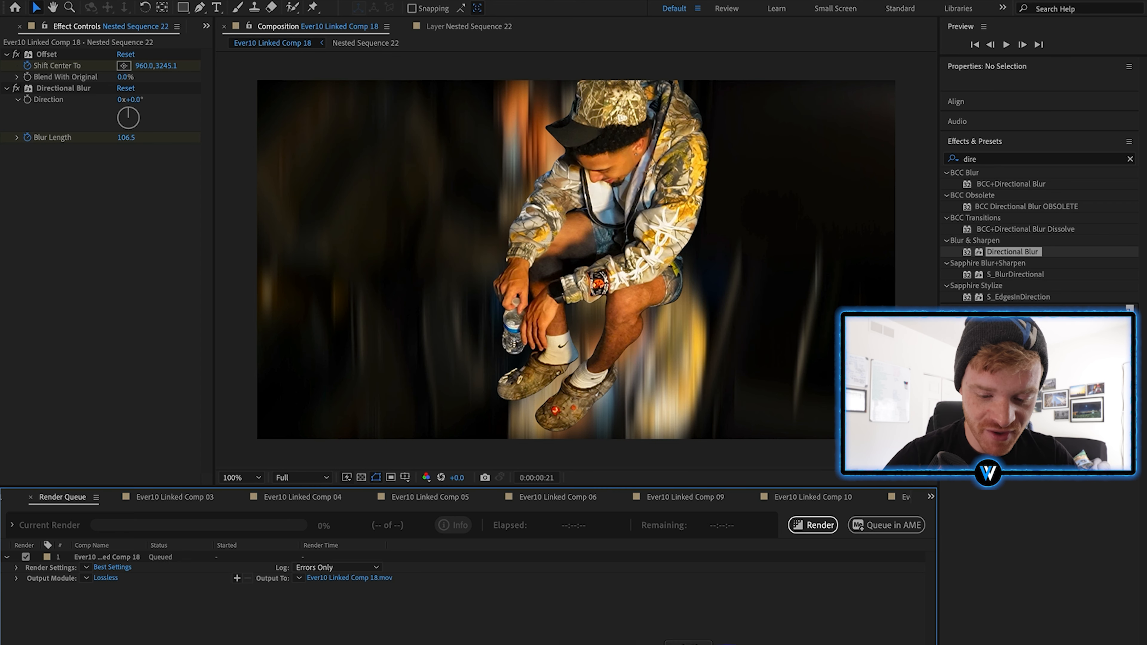
Switch to Premiere Pro and duplicate clip C1292.MP4 at 00:00:11:09 onto track V2, directly above the original.
left_click(824, 644)
scroll(765, 560, "right", 5)
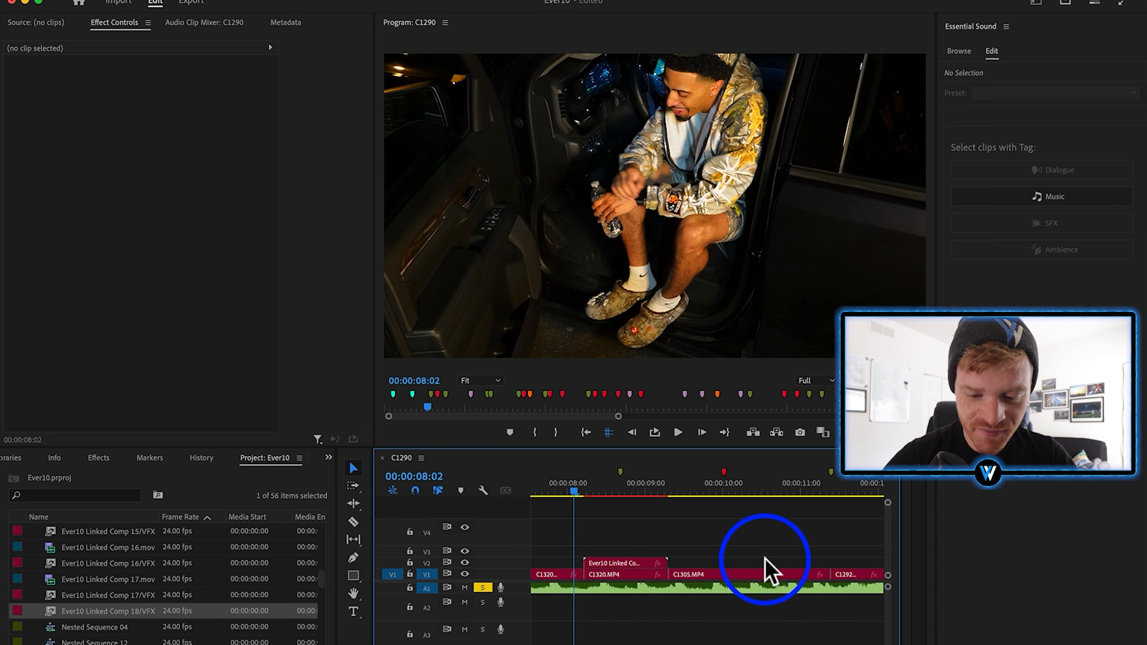
left_click(651, 483)
mouse_move(651, 491)
left_mouse_down()
mouse_move(633, 492)
mouse_move(676, 494)
mouse_move(586, 493)
mouse_move(667, 494)
mouse_move(671, 507)
mouse_move(650, 500)
left_mouse_up()
left_click(672, 576)
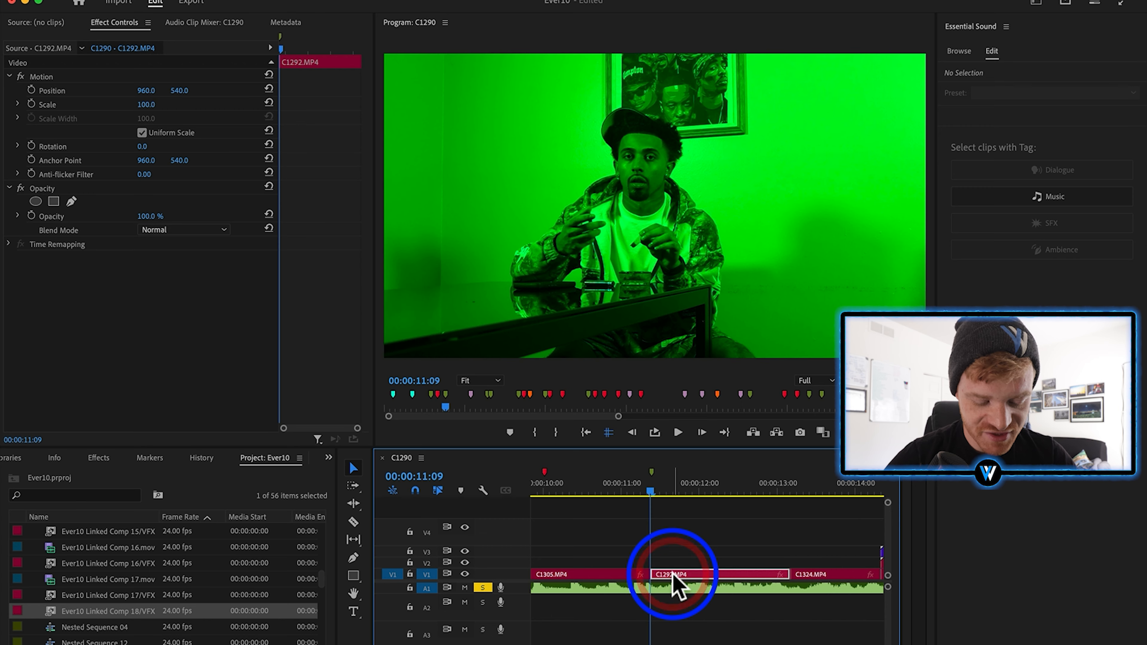
left_click_drag(673, 583, 675, 568, "alt")
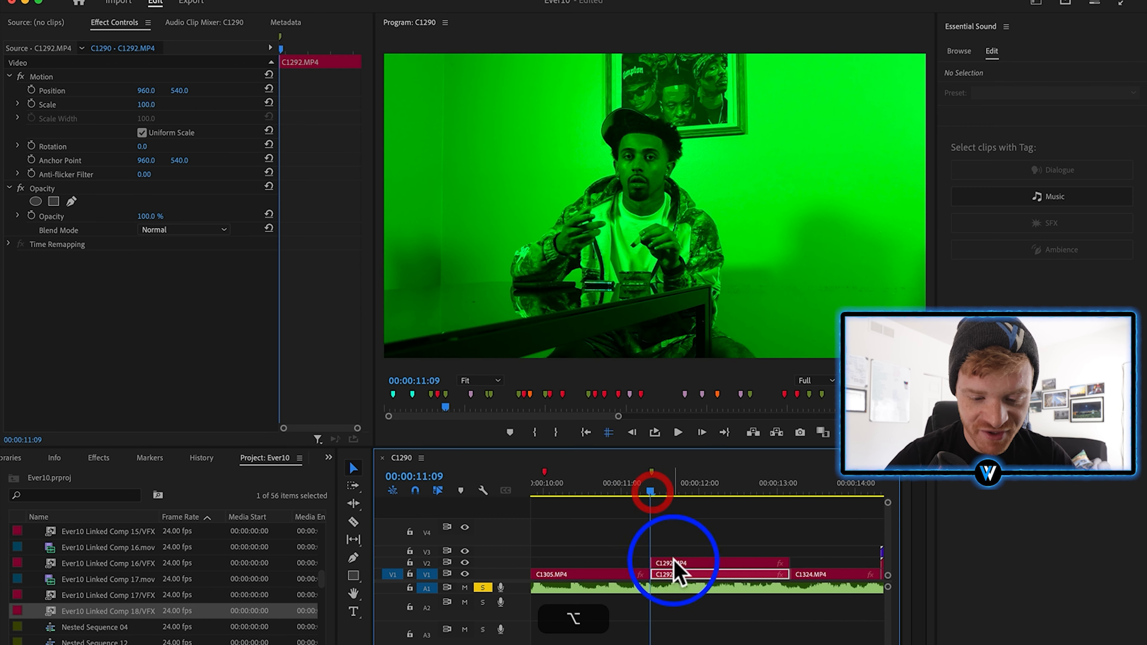
Nest the C1292.MP4 copy on V2 and replace the nested sequence with an After Effects composition.
right_click(689, 564)
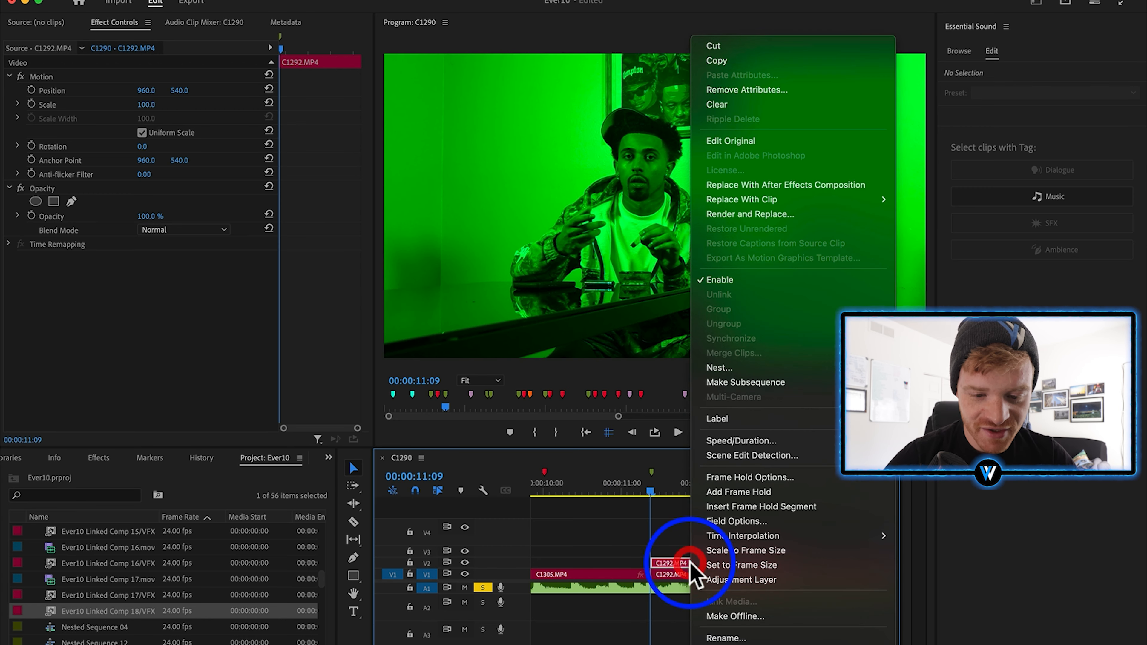
left_click(733, 364)
left_click(635, 369)
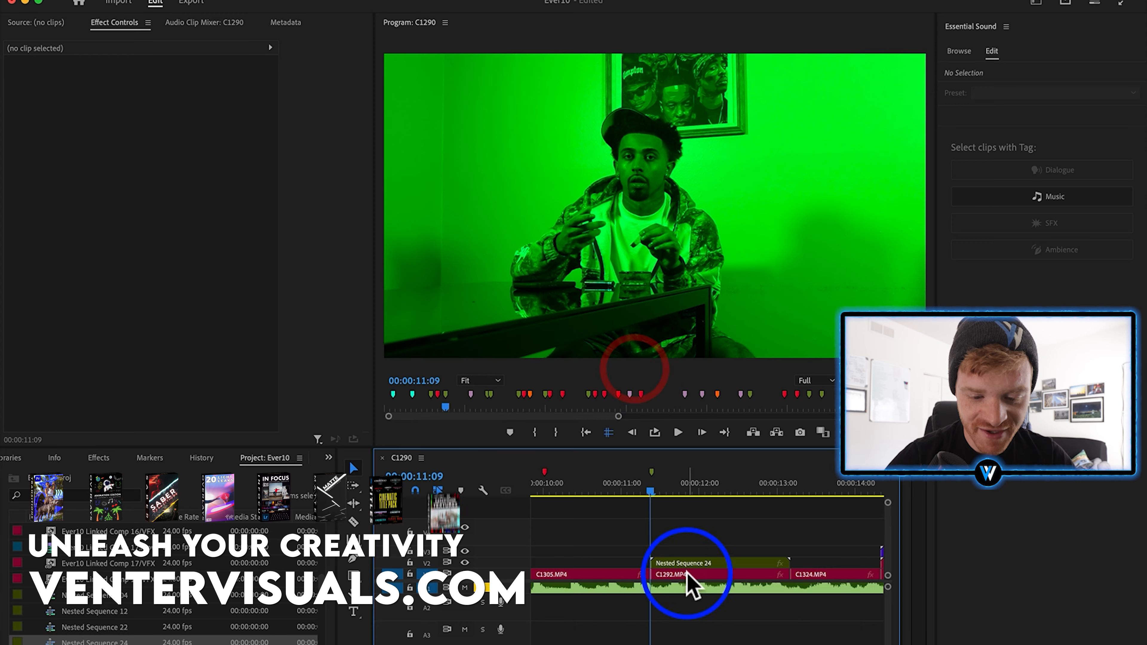
right_click(691, 564)
left_click(788, 186)
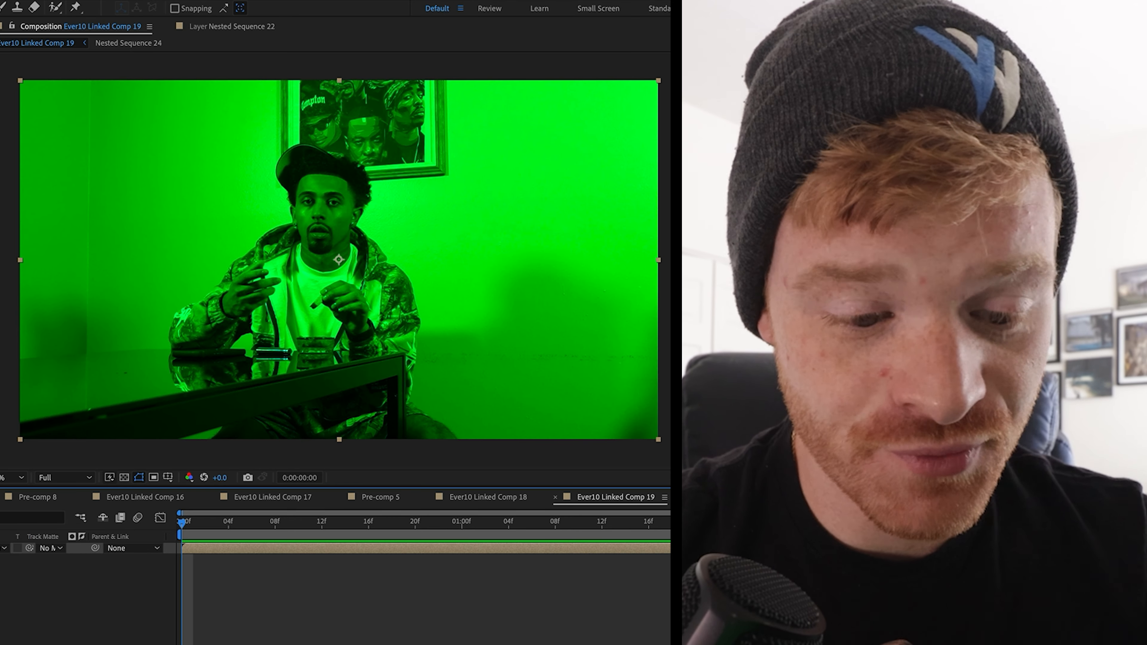
Freeze the Nested Sequence 24 layer on its first frame and duplicate the frozen layer twice.
right_click(132, 548)
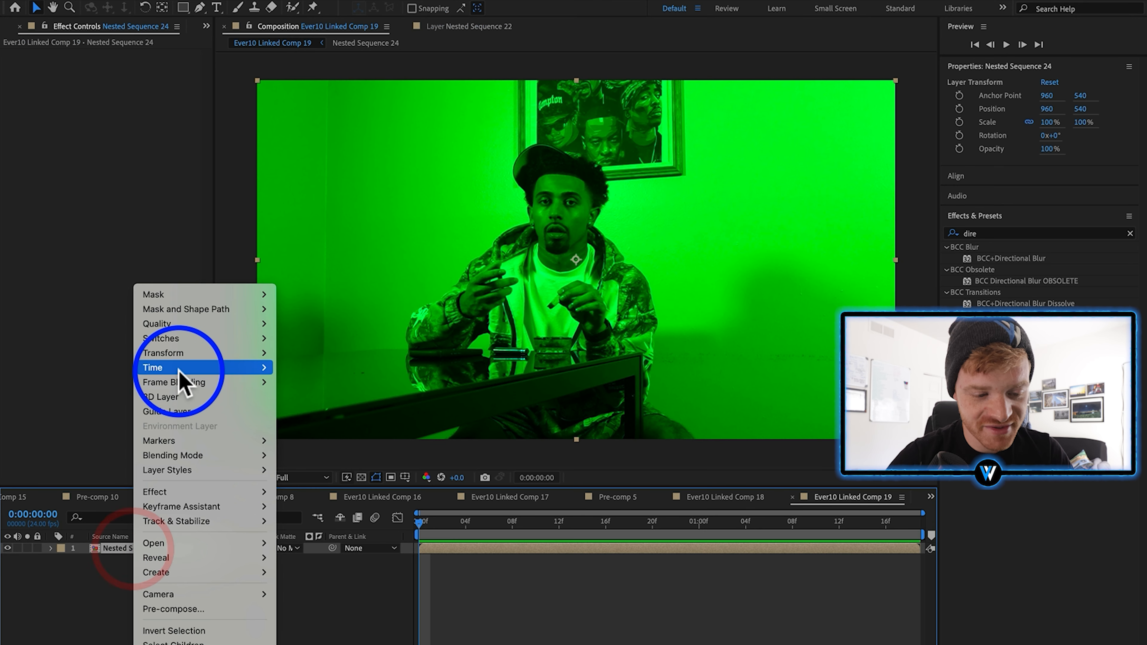
mouse_move(235, 368)
left_click(350, 415)
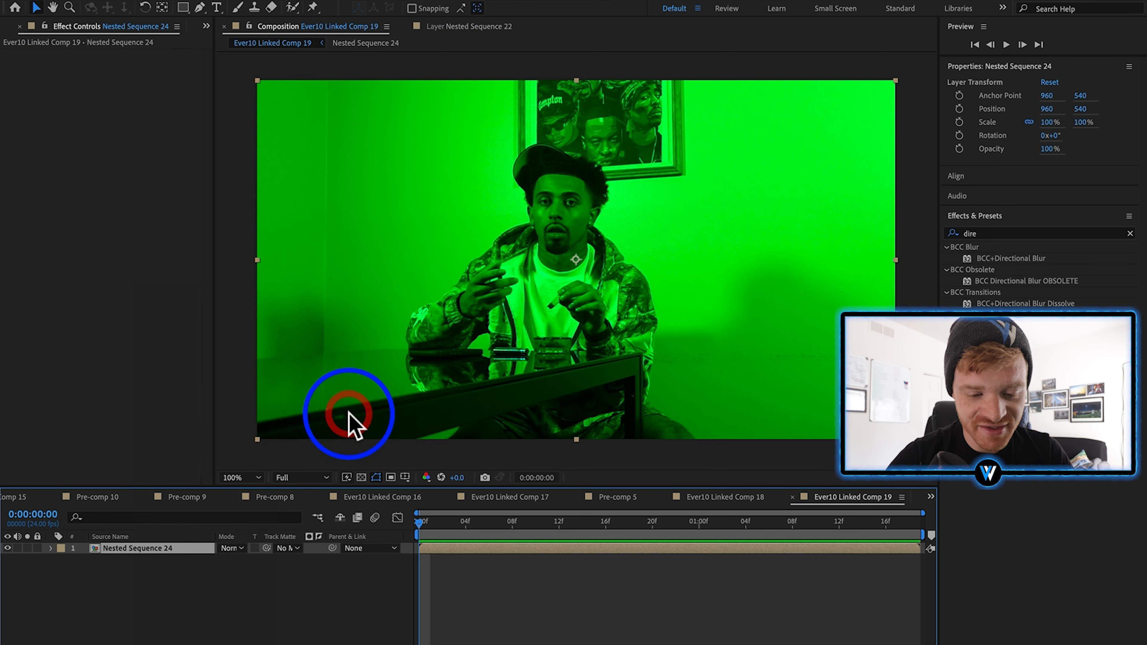
left_click_drag(449, 518, 1015, 536)
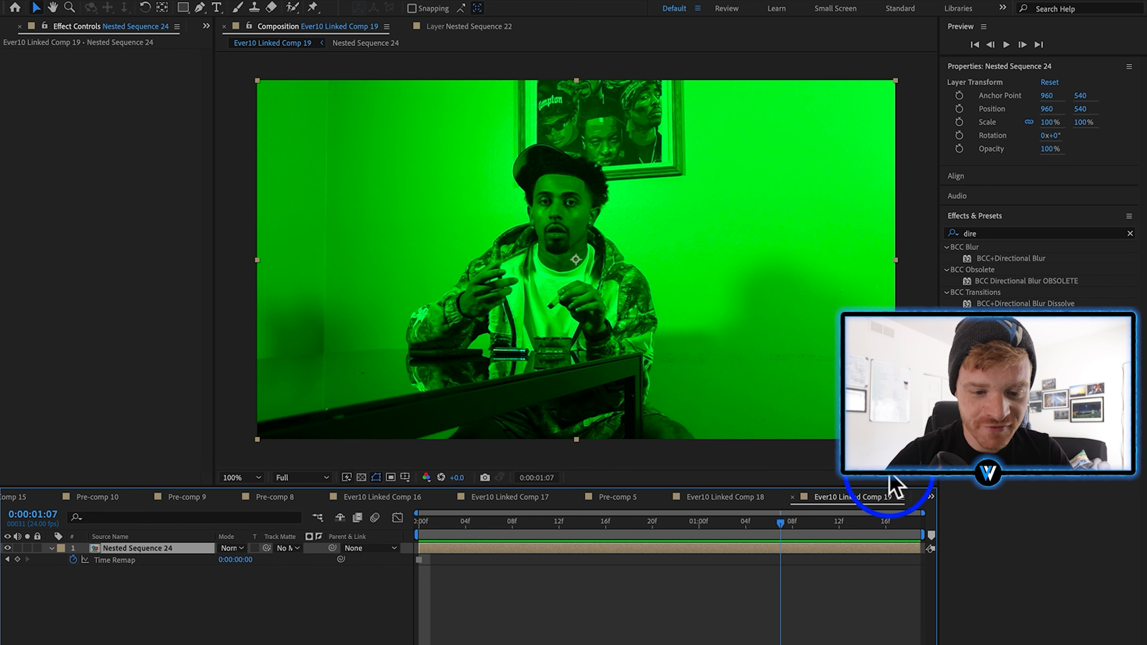
key("Page_Up")
key("Home")
key("super+d")
key("super+d")
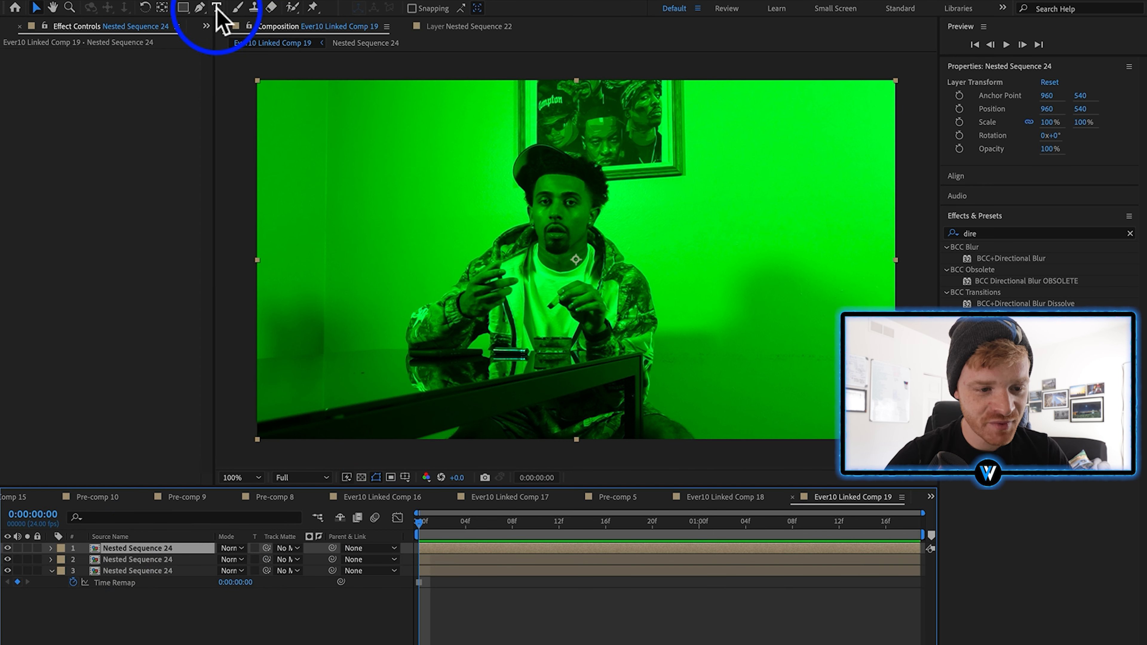
Draw a Pen tool mask on the topmost layer, tracing around the seated man's face, cap and hair.
left_click(199, 8)
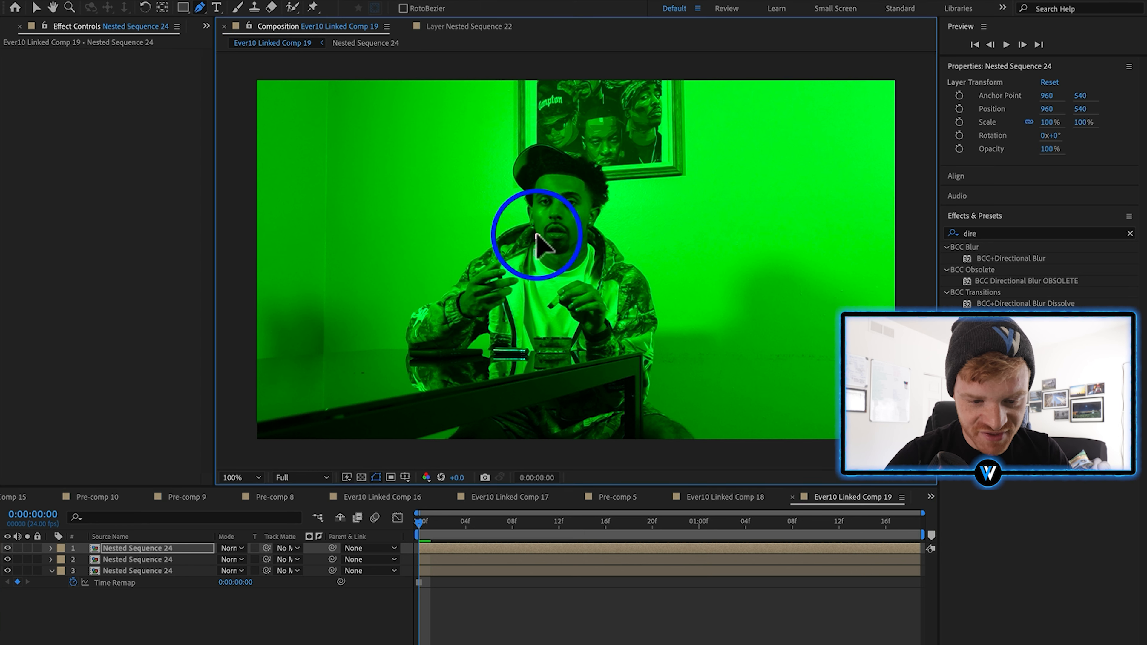
left_click(537, 253)
left_click(538, 235)
left_click(528, 224)
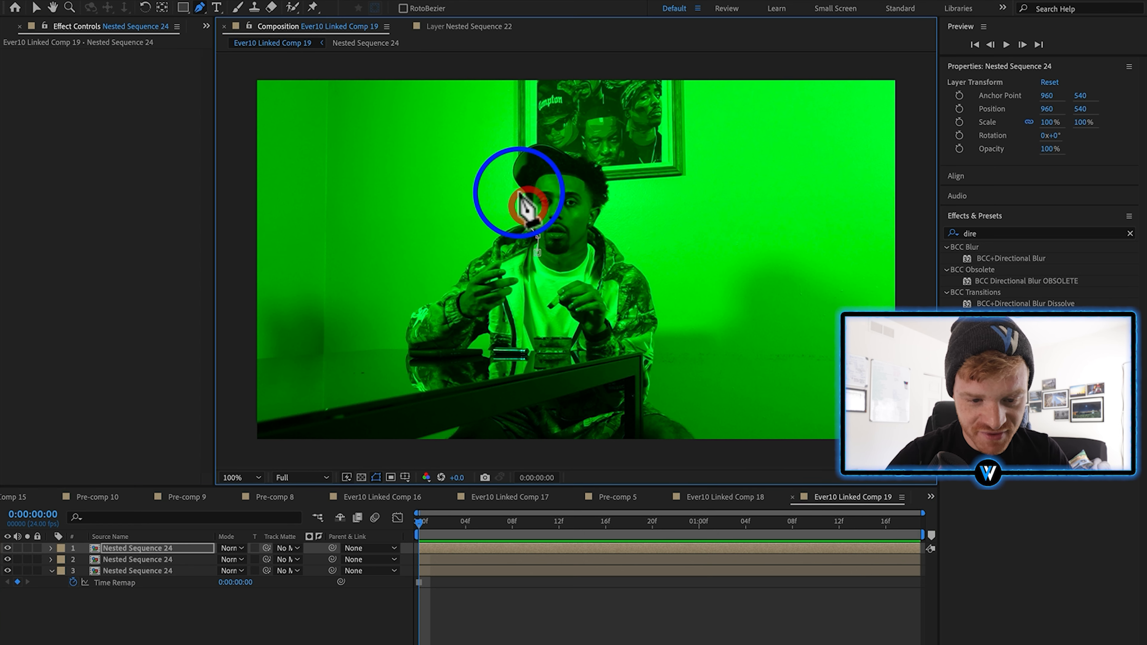
left_click(524, 192)
left_click(513, 169)
left_click(539, 144)
left_click(569, 155)
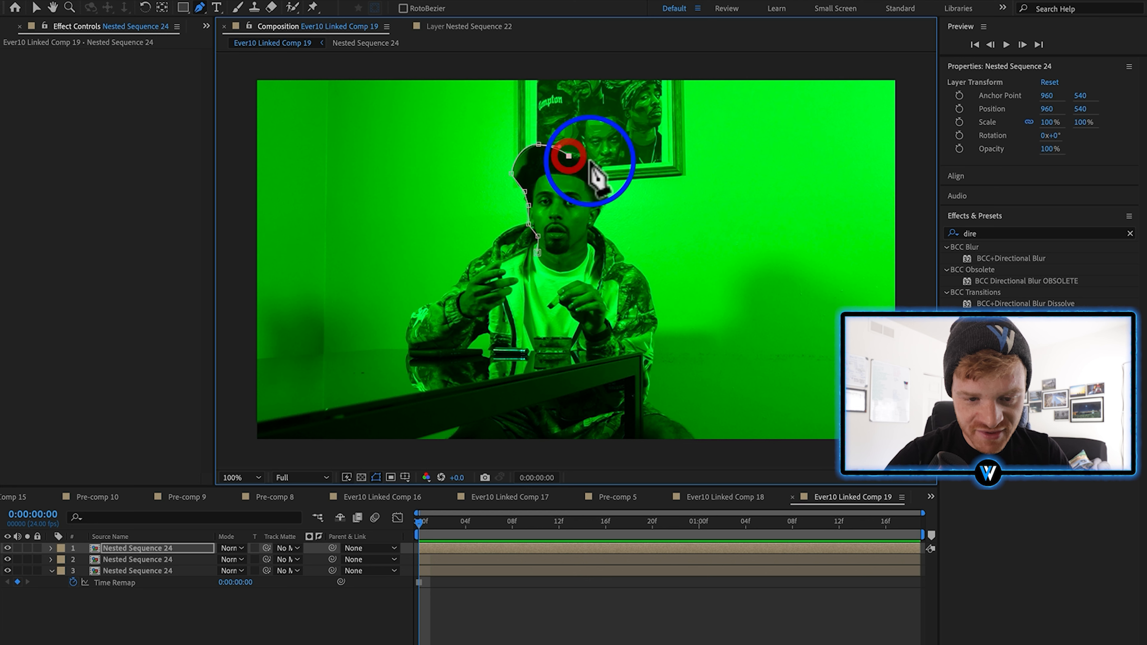
left_click(601, 162)
left_click(604, 173)
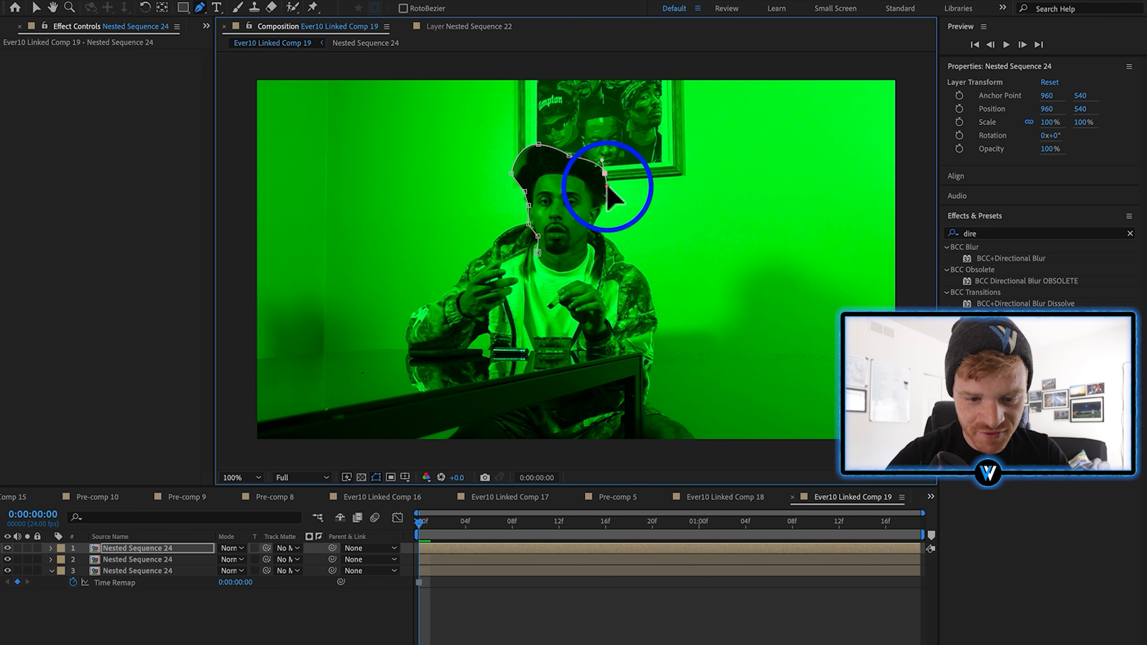
left_click(602, 209)
left_click(594, 228)
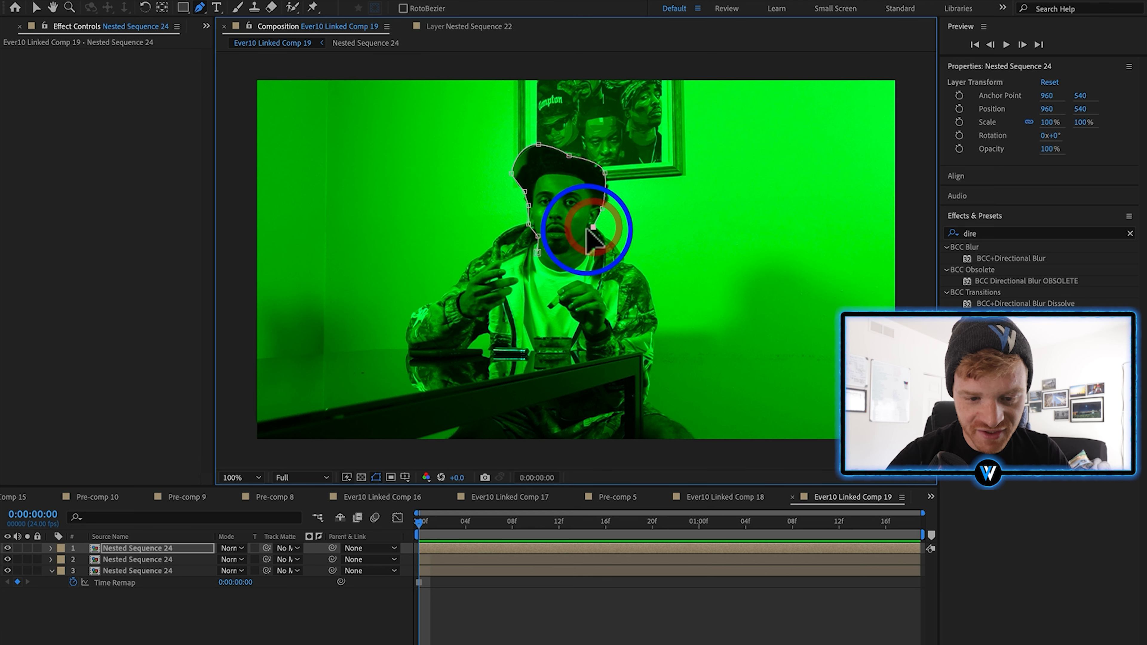
Close the head mask on layer 1 with a curve under the neck and hide the two layers below.
left_click(586, 236)
left_click(588, 252)
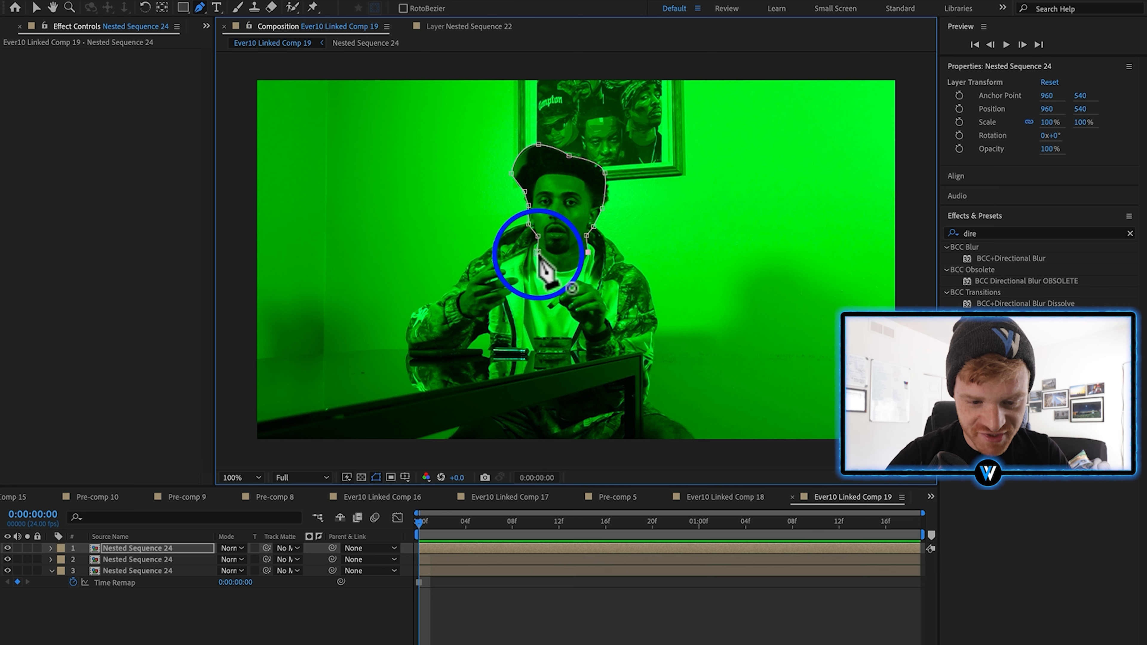
left_click_drag(538, 251, 553, 284)
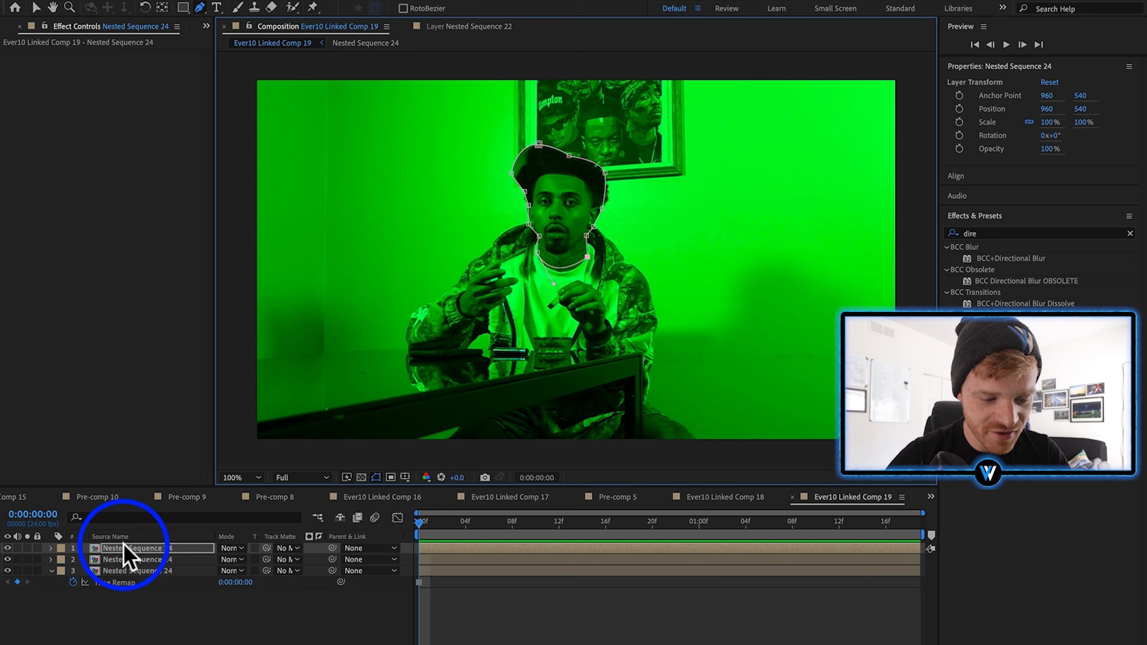
left_click_drag(8, 560, 8, 571)
left_click(121, 641)
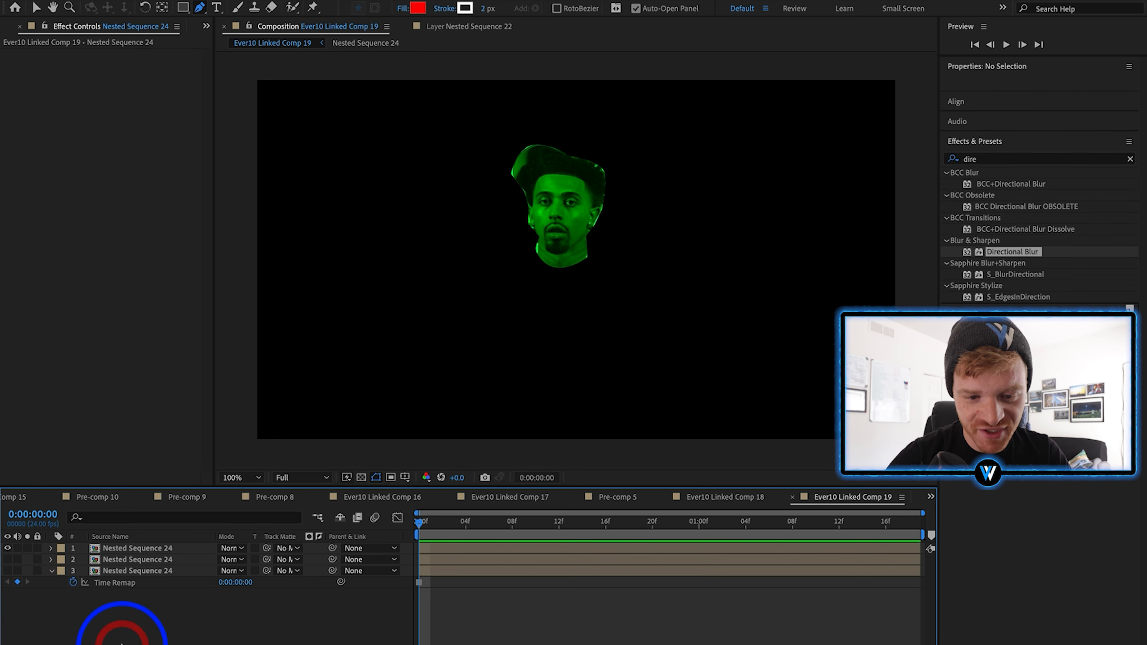
Feather the edges of the head mask on layer 1.
left_click(173, 549)
left_click(51, 548)
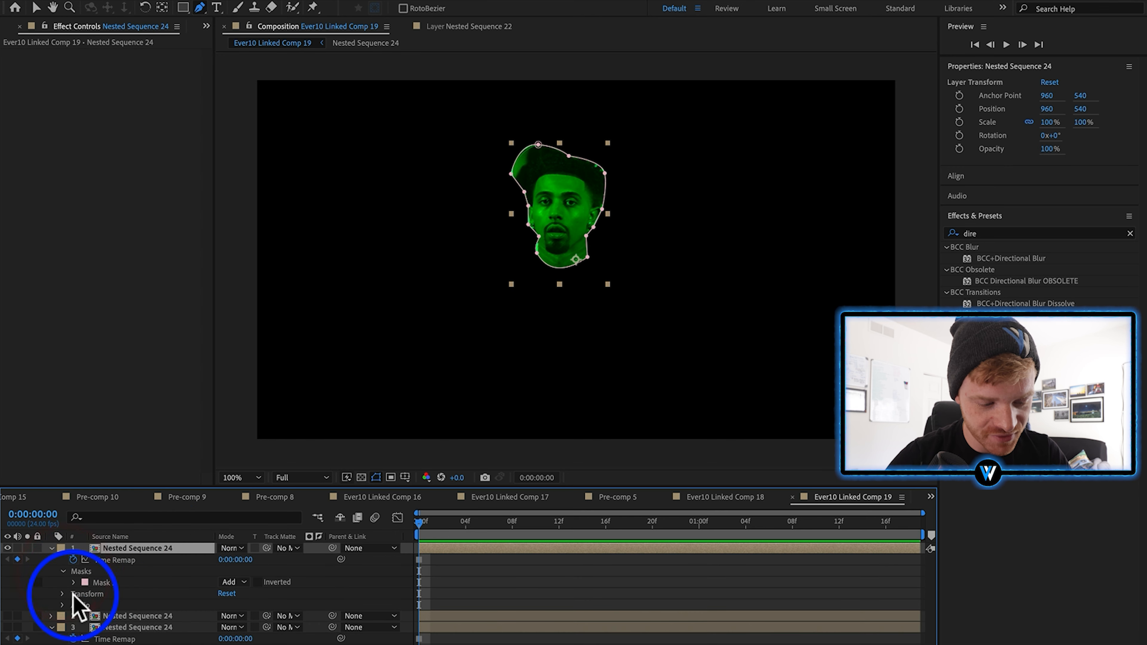
left_click(74, 582)
left_click(50, 548)
Show only layer 2 and draw a mask around the man's torso, arms and hands, leaving out the head and table.
left_click(8, 548)
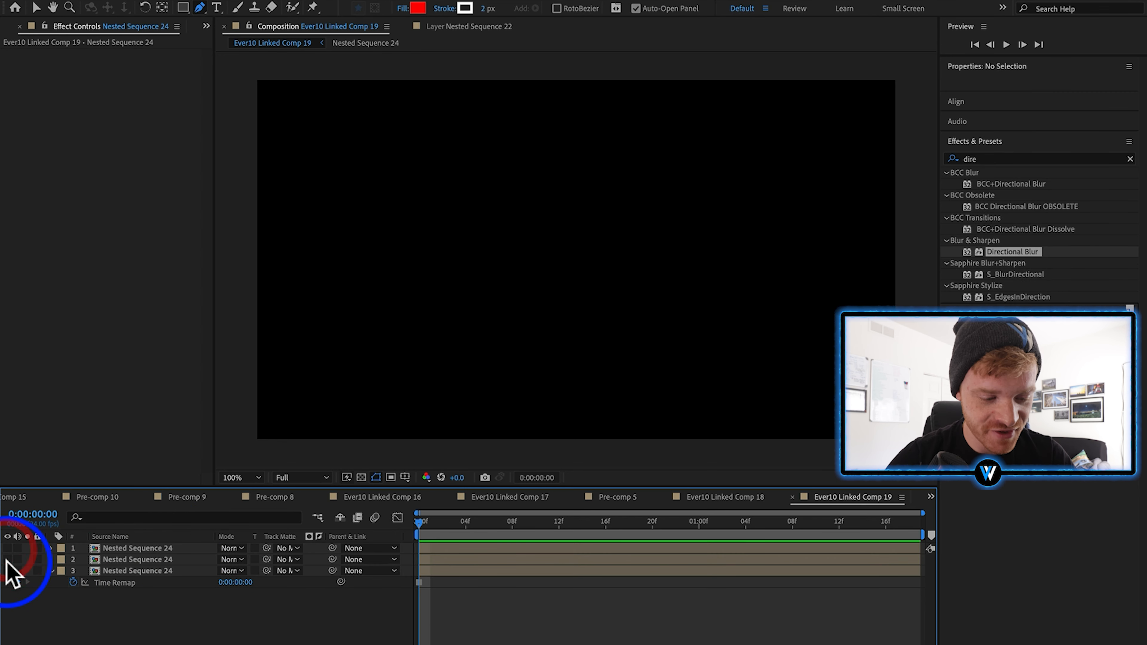
left_click(8, 559)
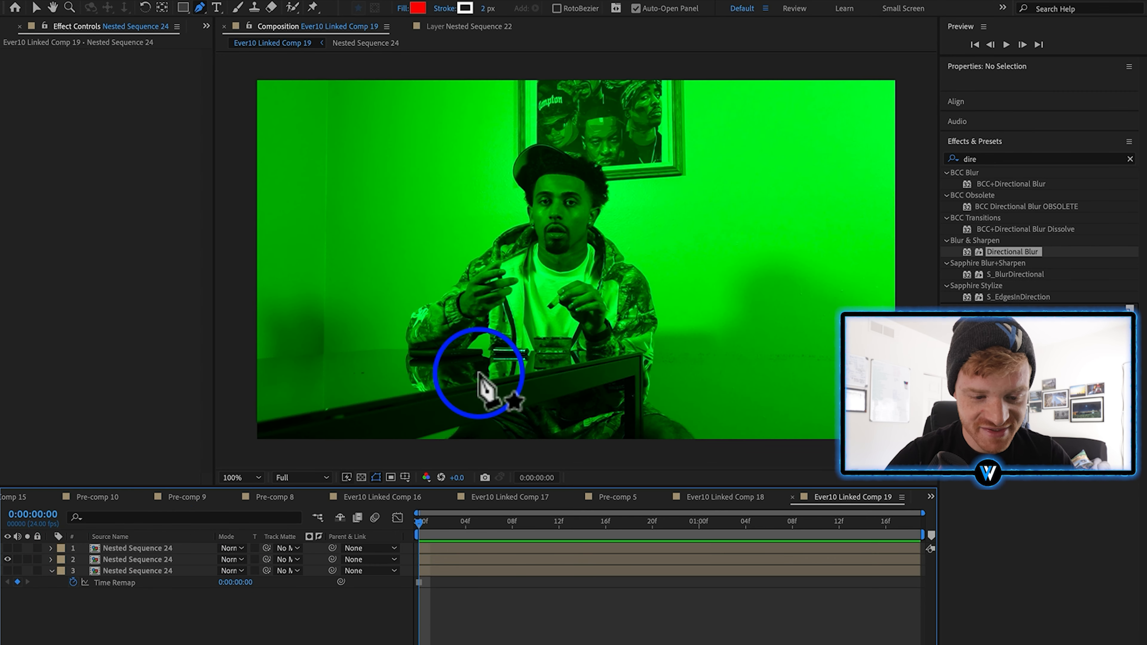
left_click(170, 561)
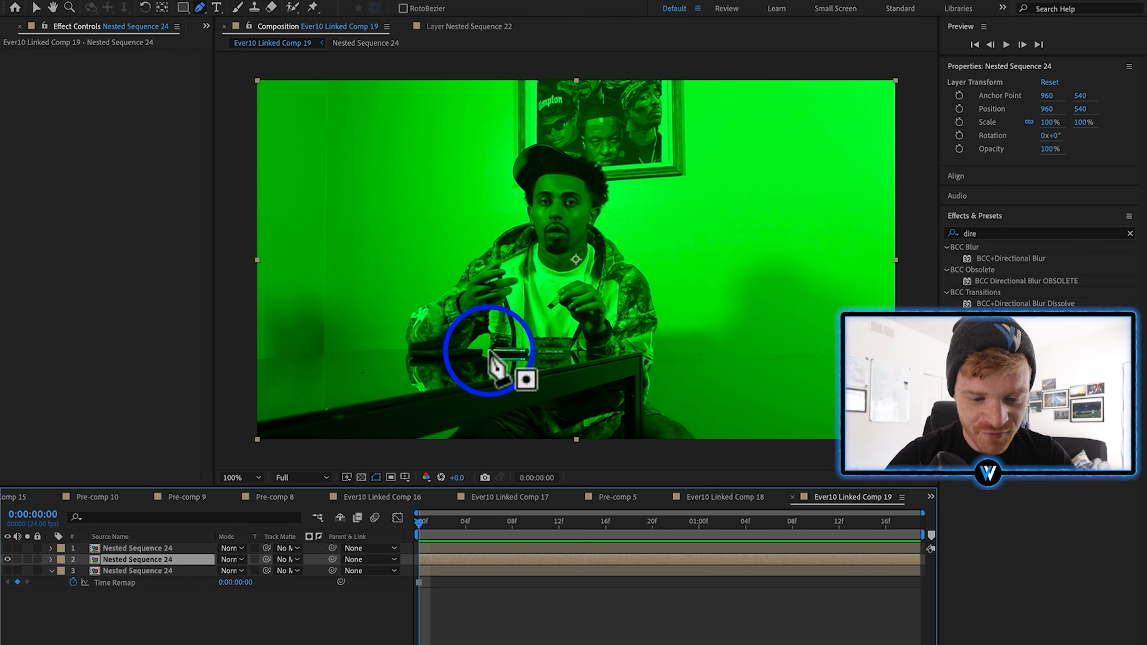
left_click(488, 335)
left_click(489, 350)
left_click(467, 347)
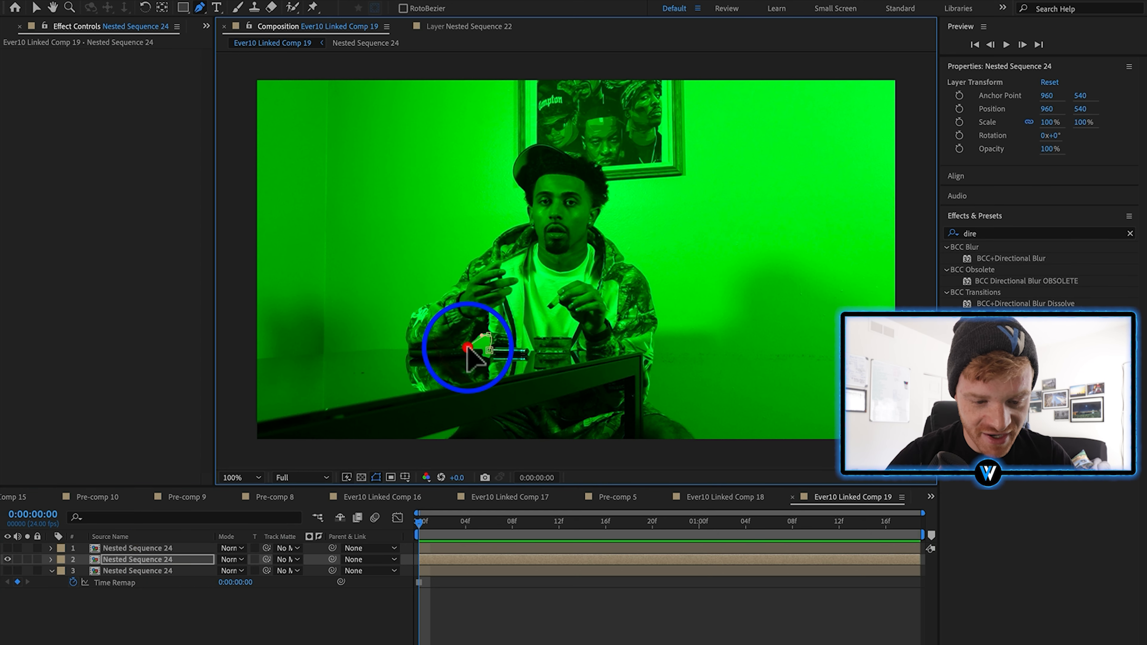
left_click(409, 348)
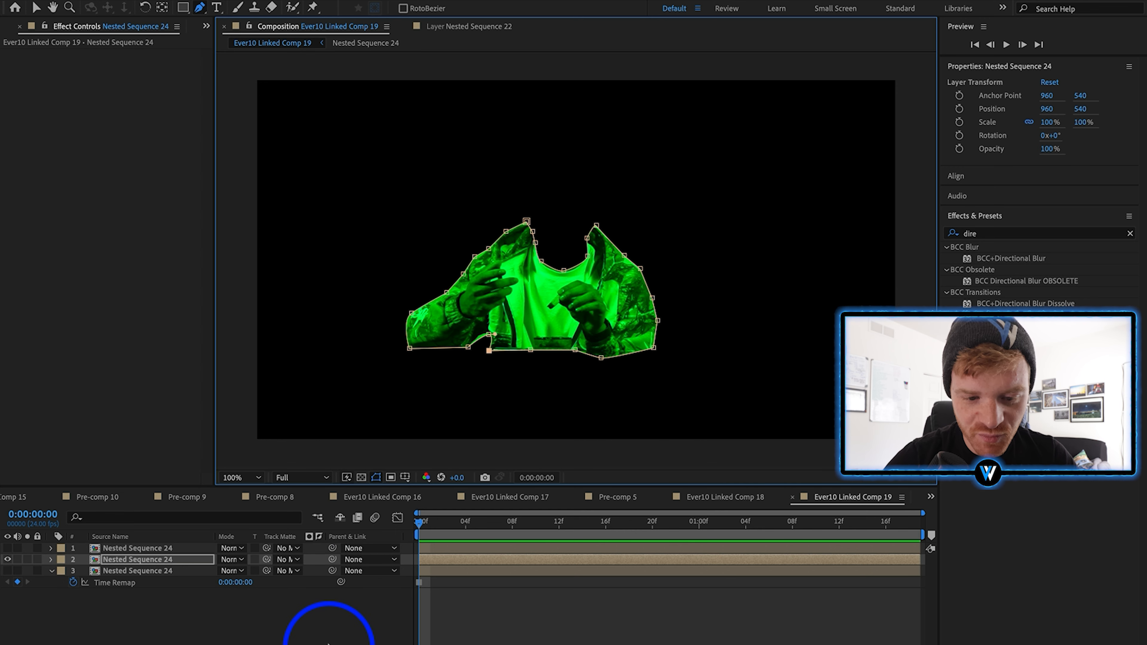
left_click(230, 600)
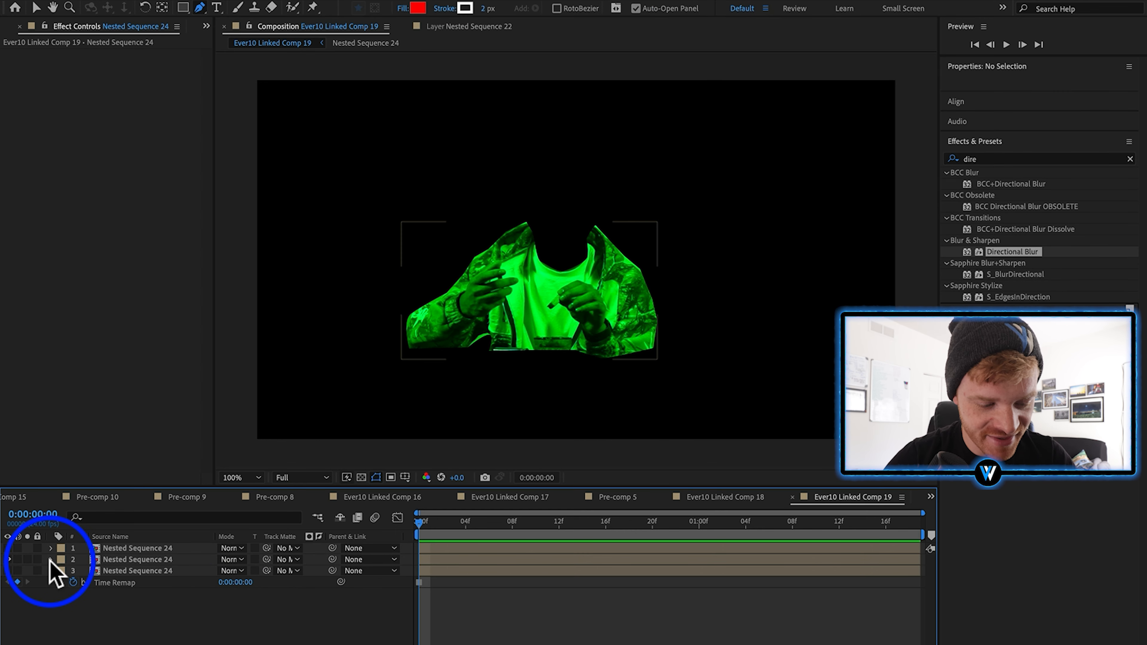
Soften the edges of the torso mask on layer 2 with Mask Feather.
left_click(51, 559)
left_click(62, 583)
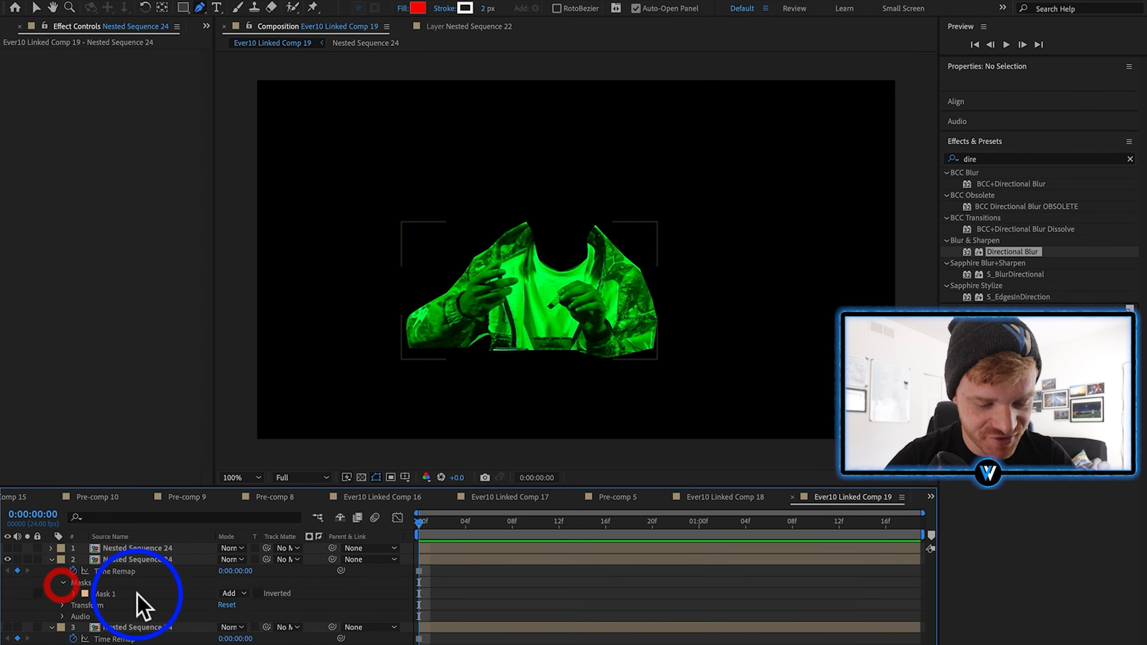
left_click(74, 594)
left_click(234, 615)
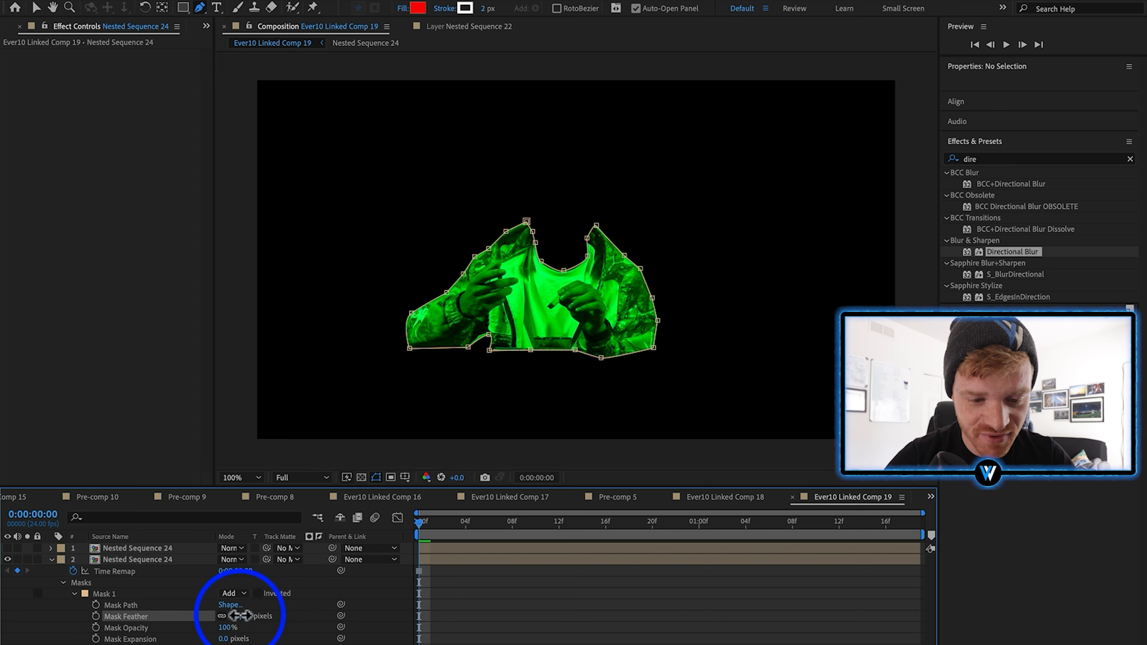
left_click_drag(242, 616, 563, 631)
key("ctrl+d")
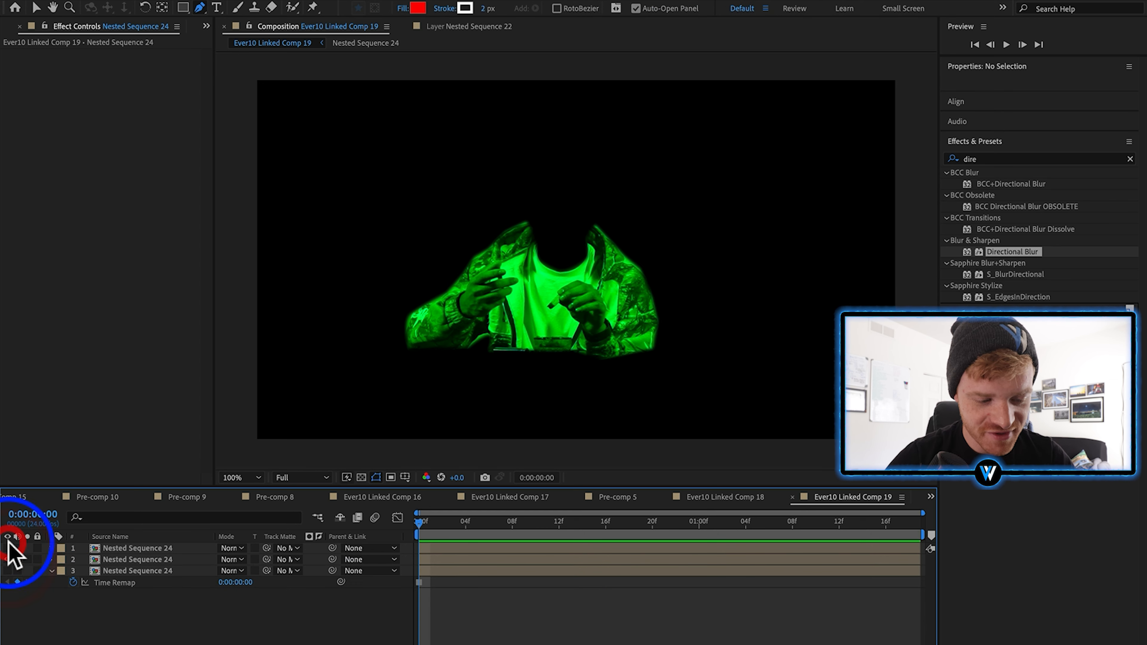
Show layer 3 alone, mask the tabletop with its front edge and leg, and make all three layers visible again.
left_click(9, 548)
left_click(118, 570)
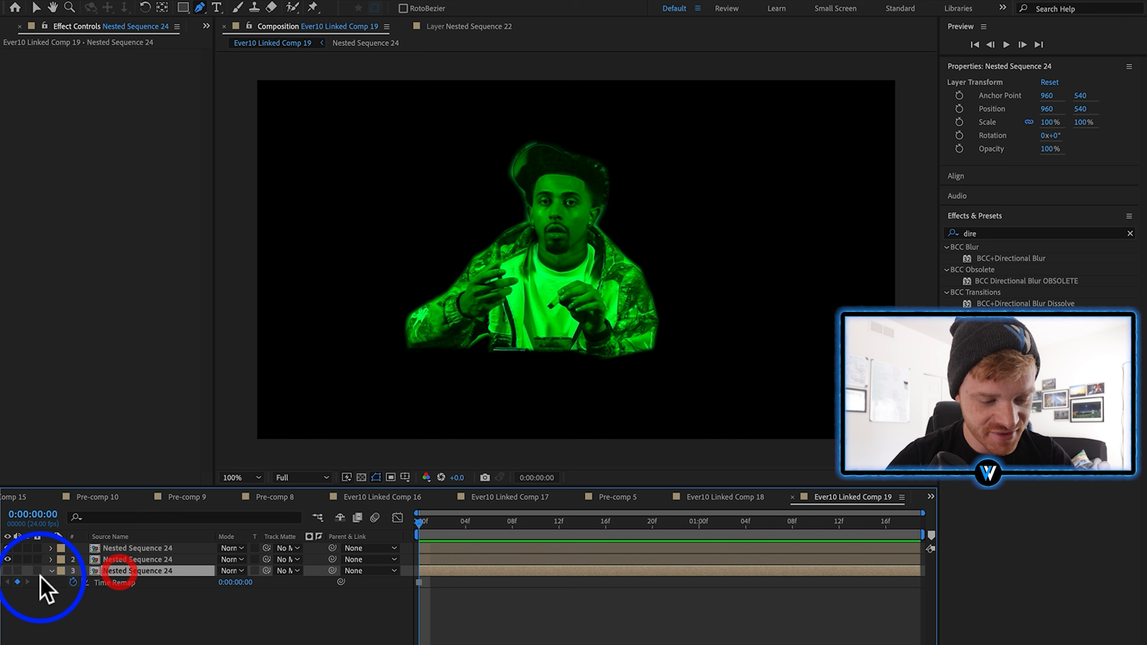
left_click(7, 571, "alt")
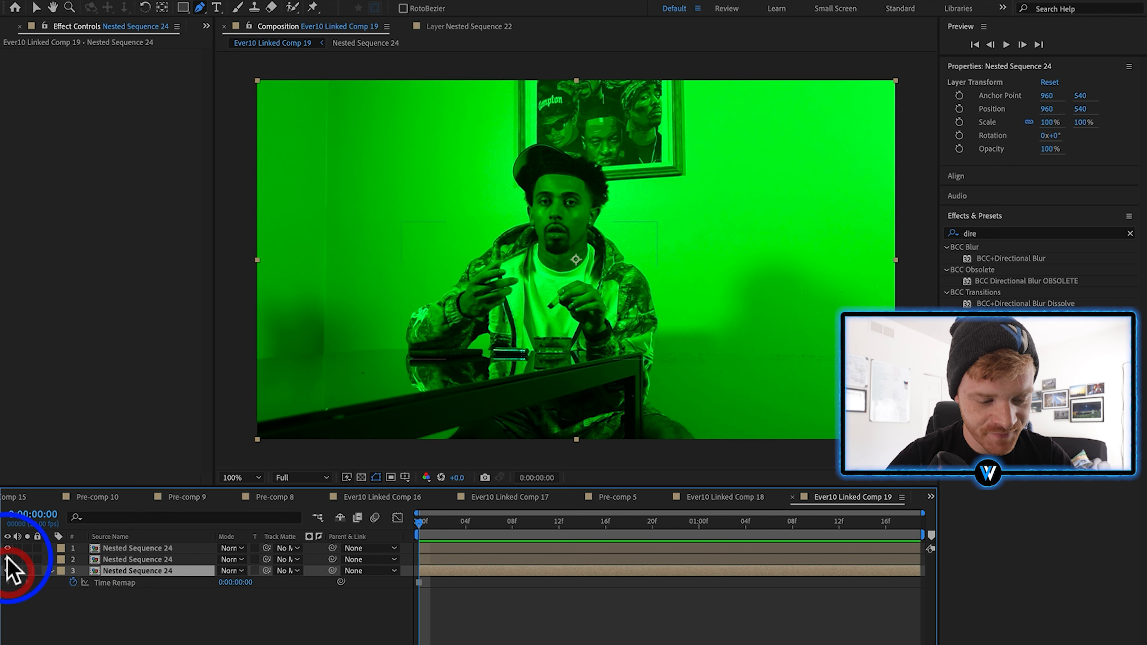
left_click(411, 438)
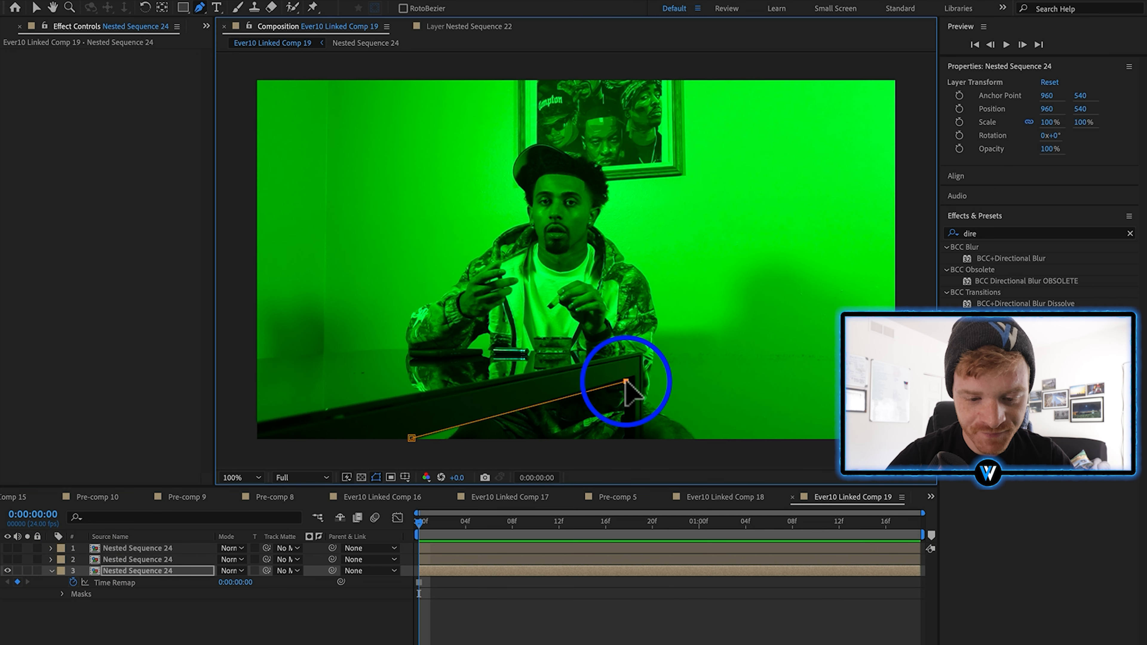
left_click(626, 440)
left_click(643, 440)
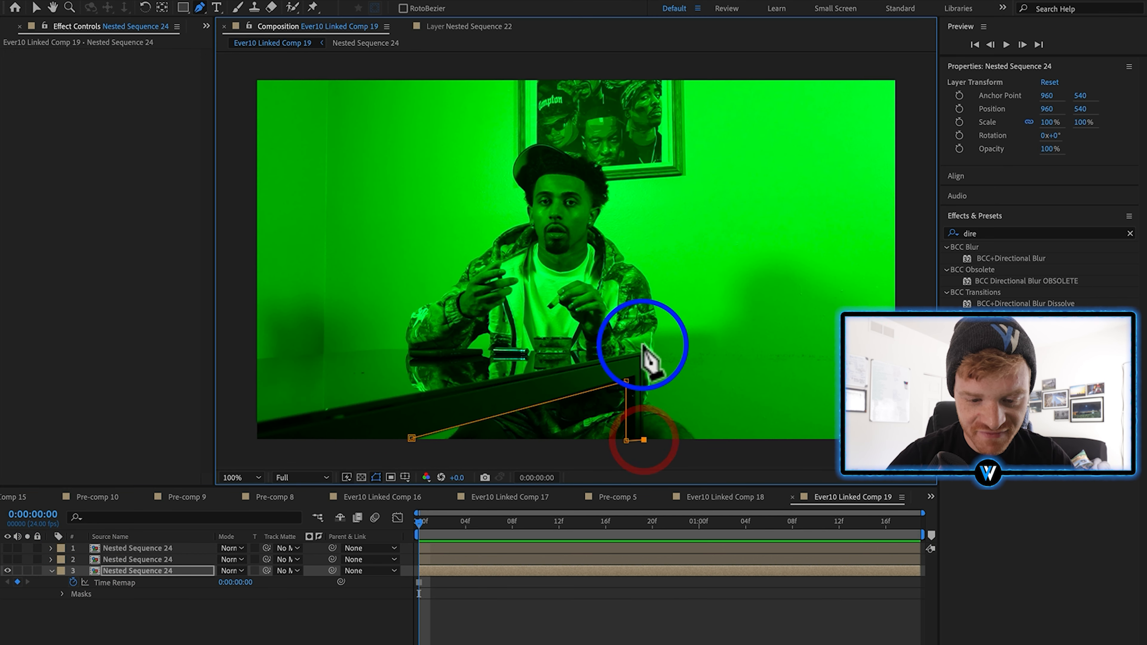
left_click(575, 347)
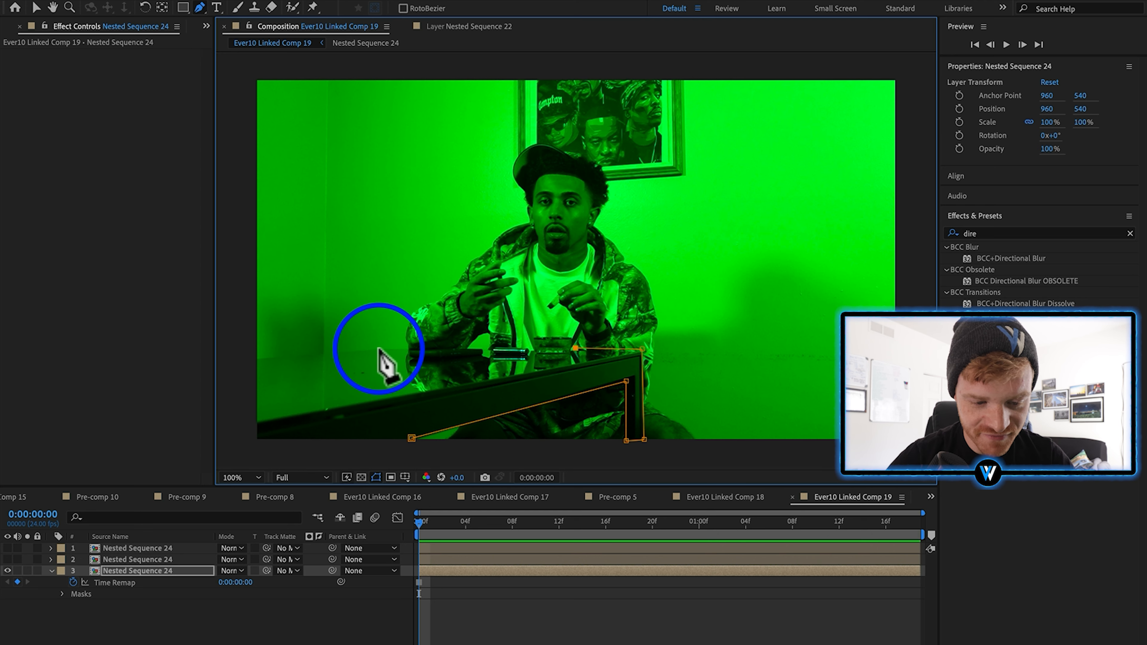
left_click(16, 608)
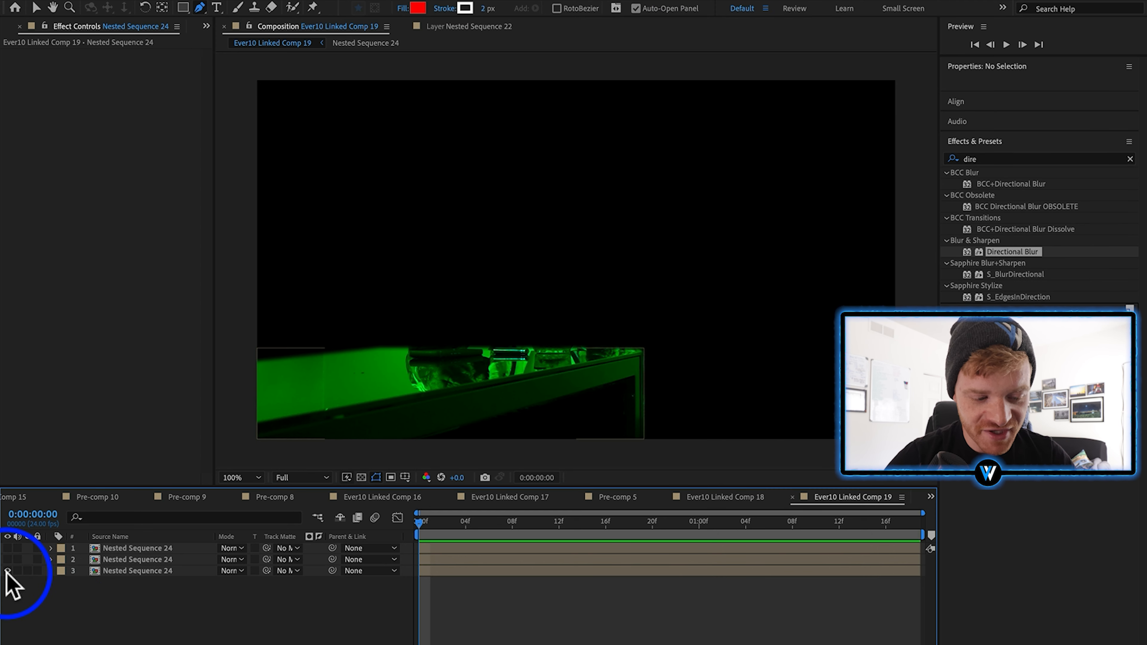
left_click(8, 560)
left_click(8, 549)
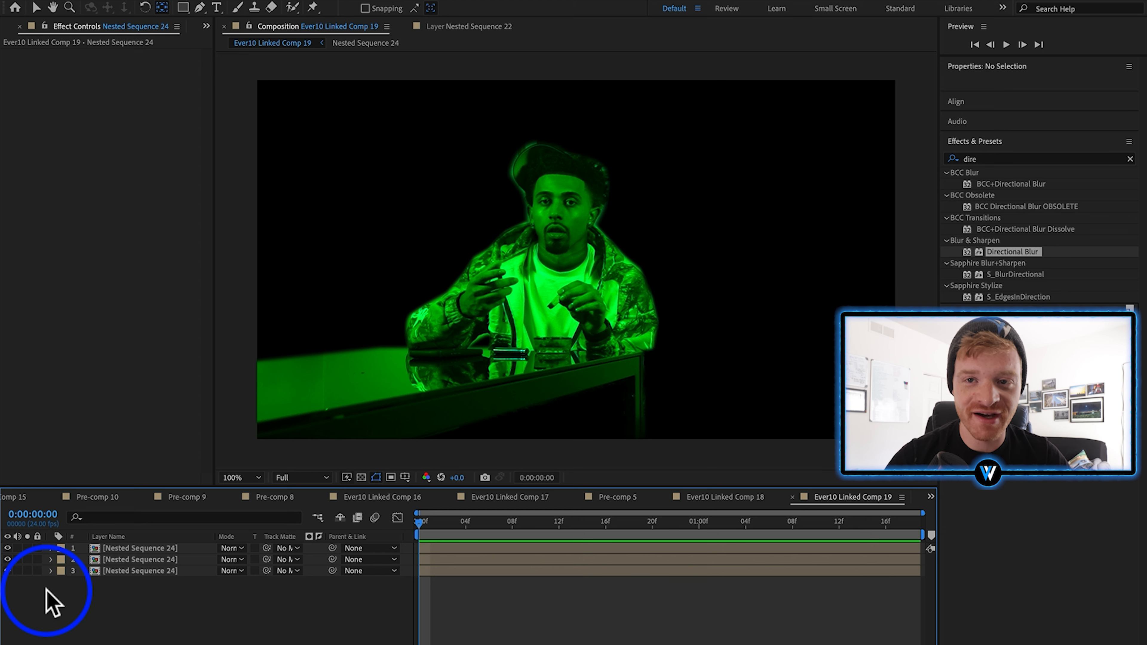
Hide the torso and table layers and center the head layer's anchor point on its masked content.
left_click(8, 571)
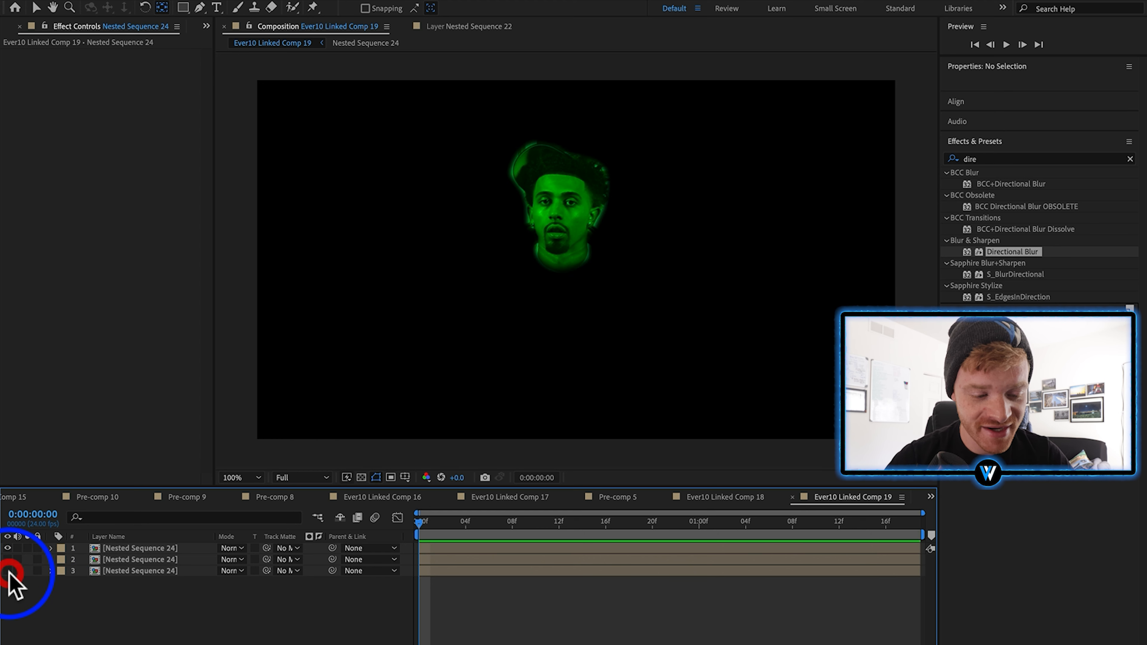
left_click(144, 559)
left_click(145, 549)
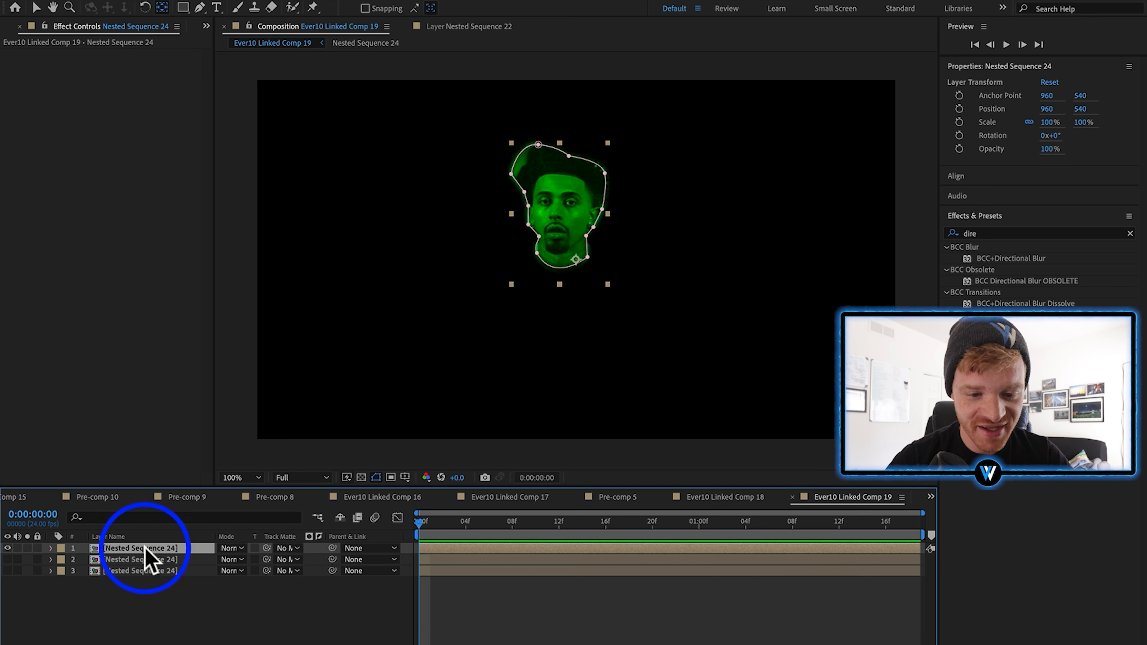
left_click(37, 8)
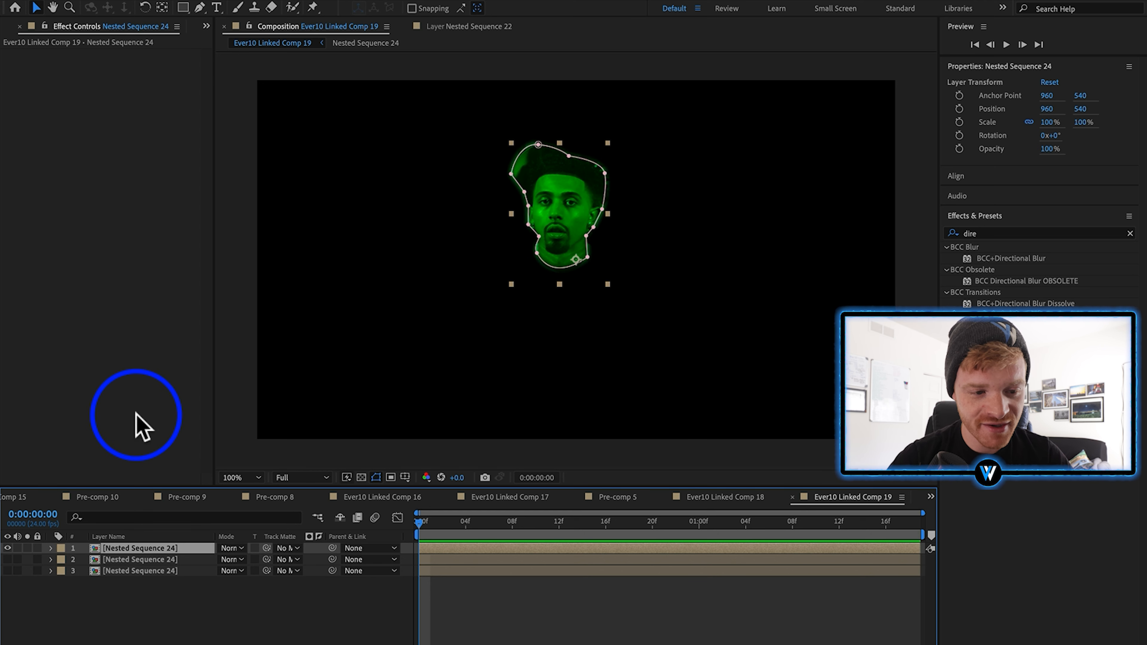
key("super")
double_click(162, 8, "super")
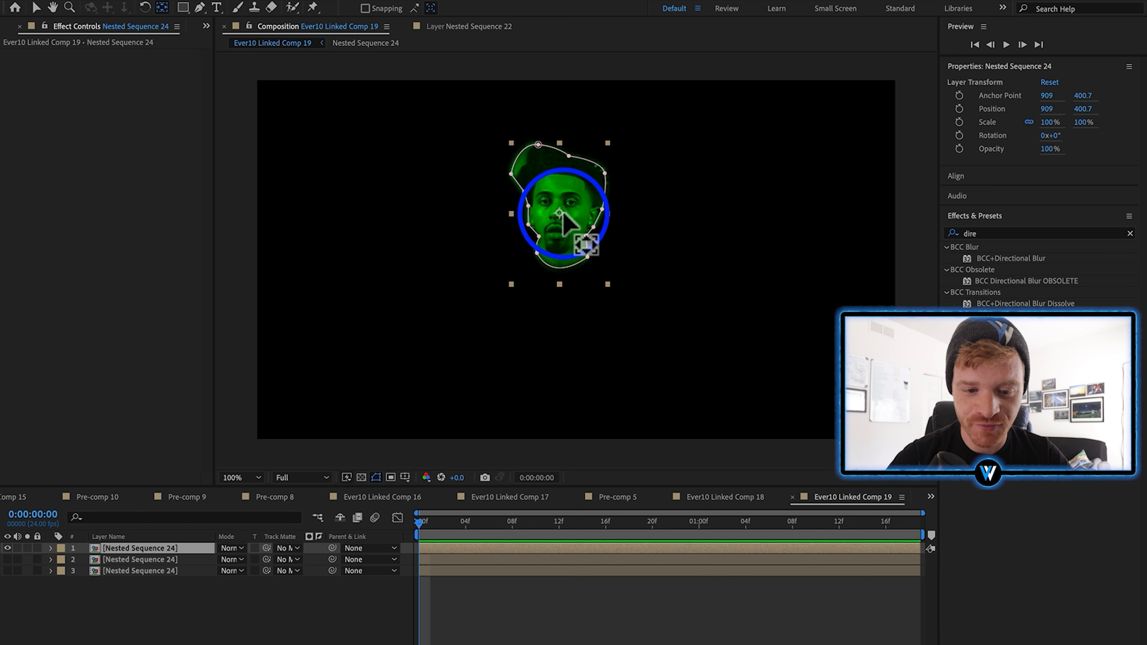
left_click(35, 8)
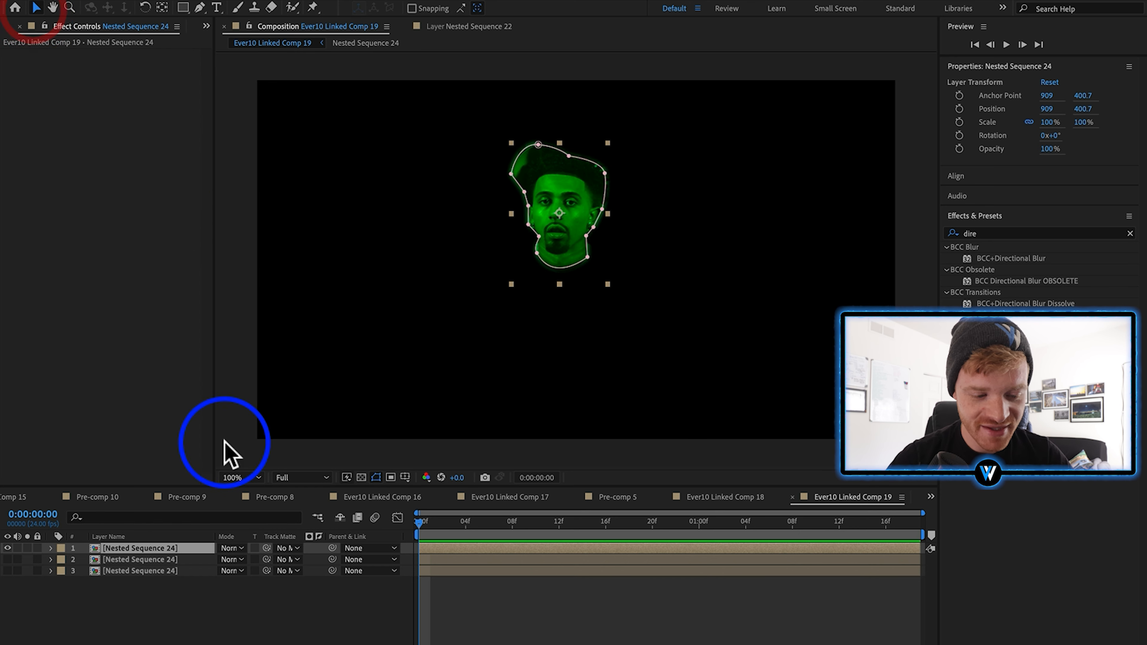
key("r")
mouse_move(235, 567)
left_mouse_down()
mouse_move(253, 560)
mouse_move(228, 563)
mouse_move(248, 561)
mouse_move(238, 565)
left_mouse_up()
left_click(51, 548)
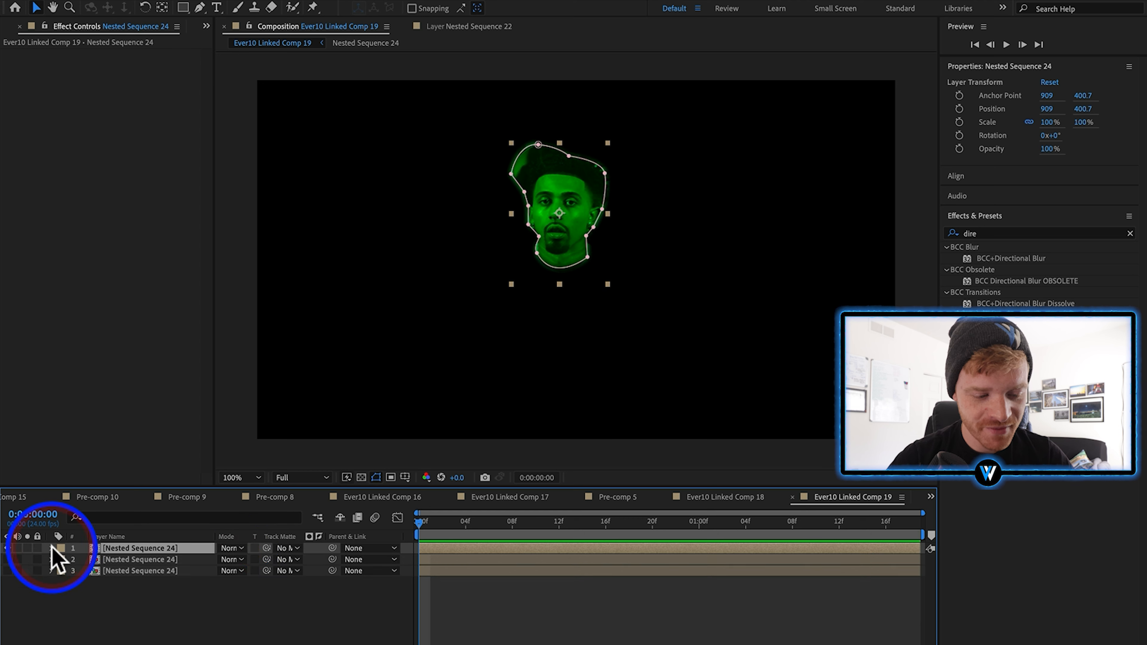
Add Position, Scale and Rotation keyframes to the head layer and move them to frame 12.
left_click(51, 548)
left_click(84, 605)
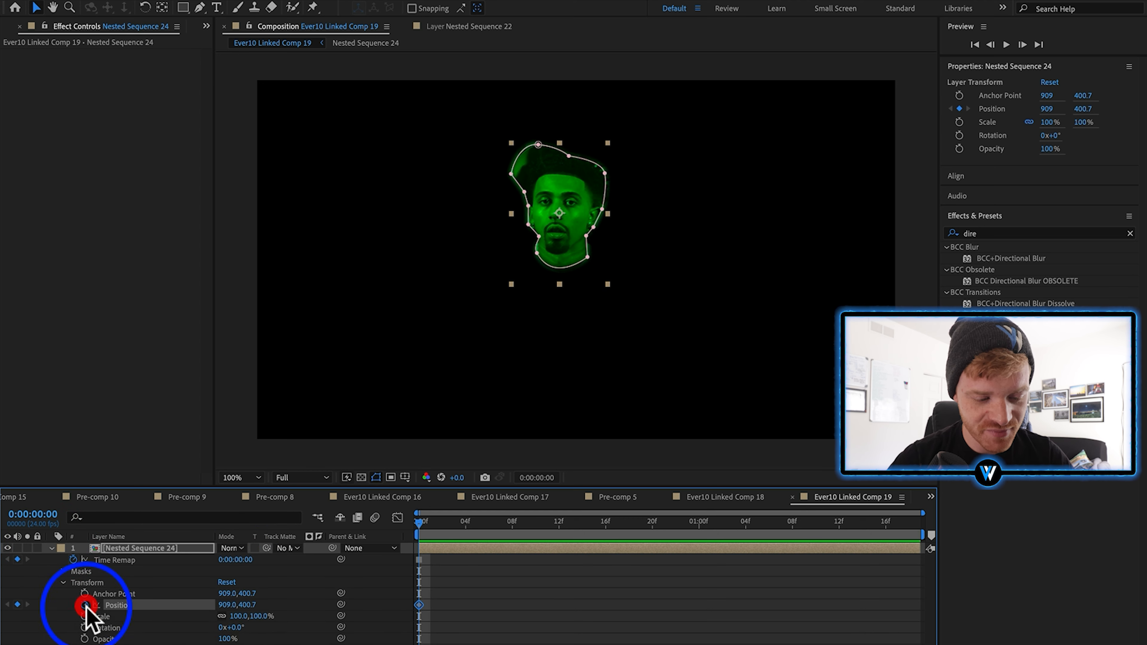
left_click(84, 616)
left_click(84, 628)
left_click_drag(474, 592, 560, 628)
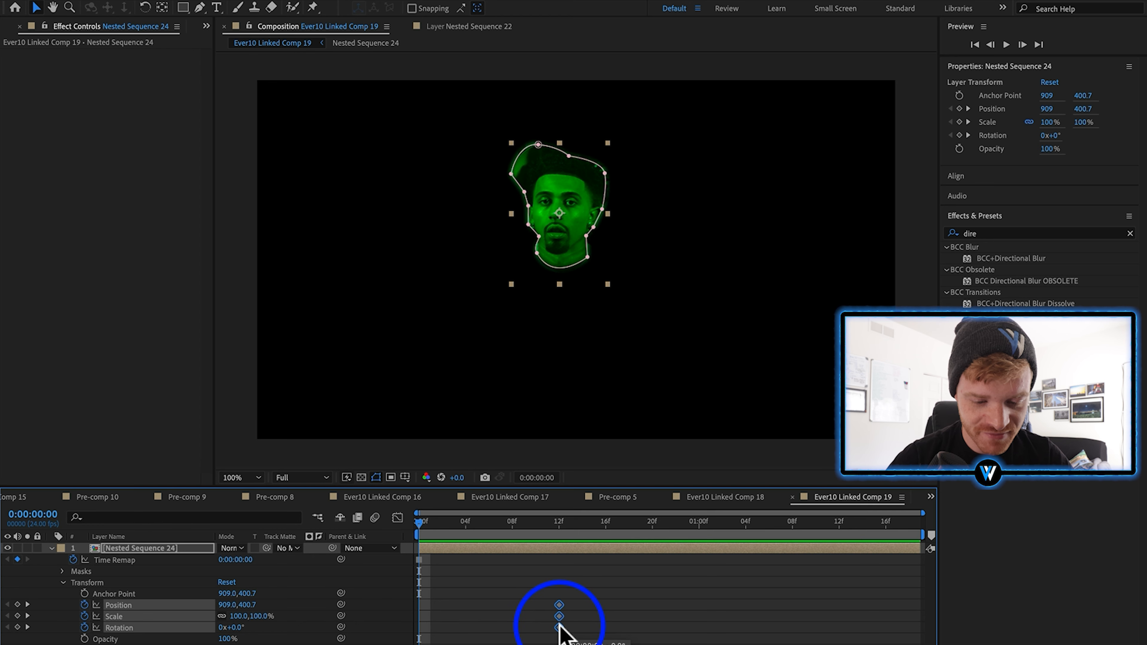
left_click(494, 623)
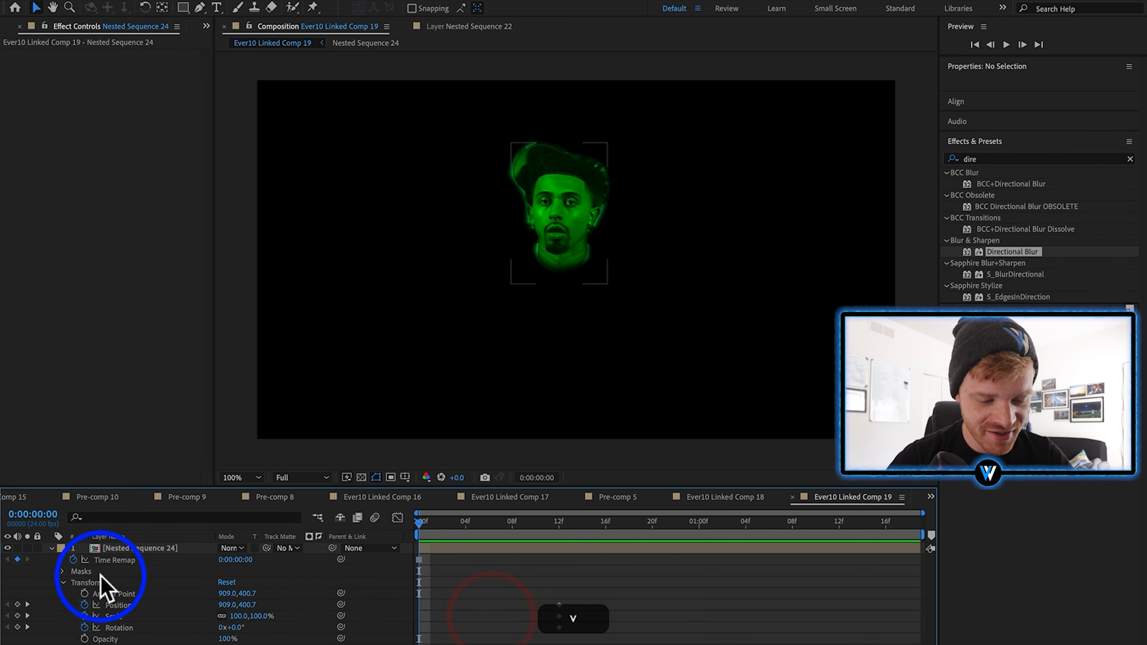
At frame 0, move the head beyond the frame's upper-left corner to about -99, -79.3, and add Scale and Rotation keyframes.
left_click(534, 267)
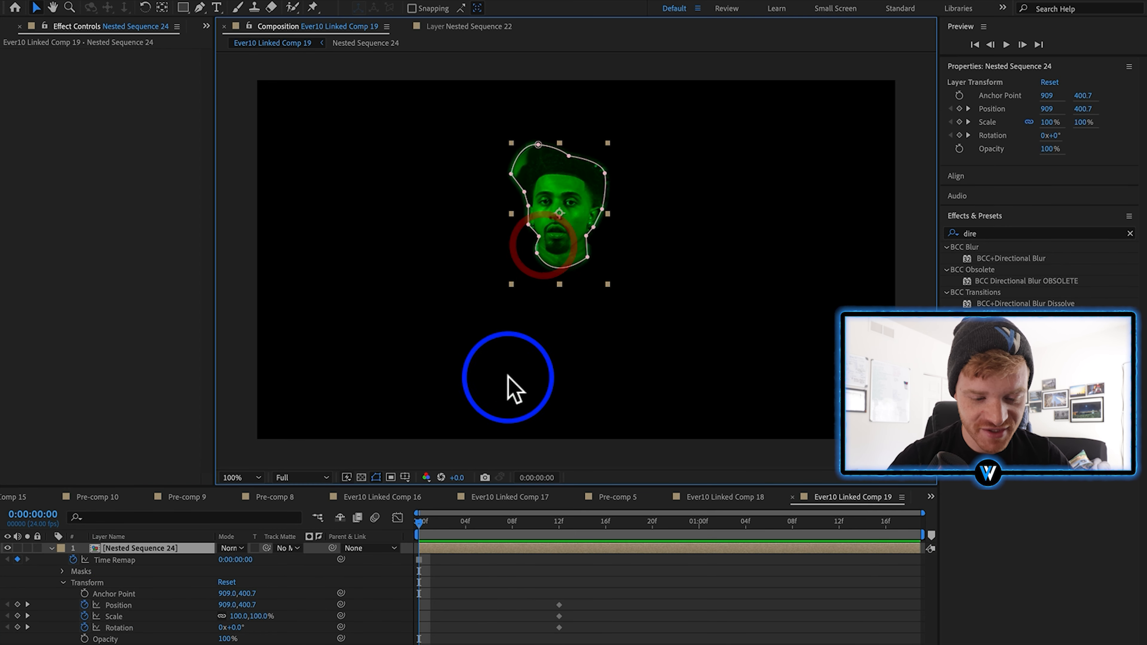
left_click_drag(568, 246, 231, 85)
left_click(391, 475)
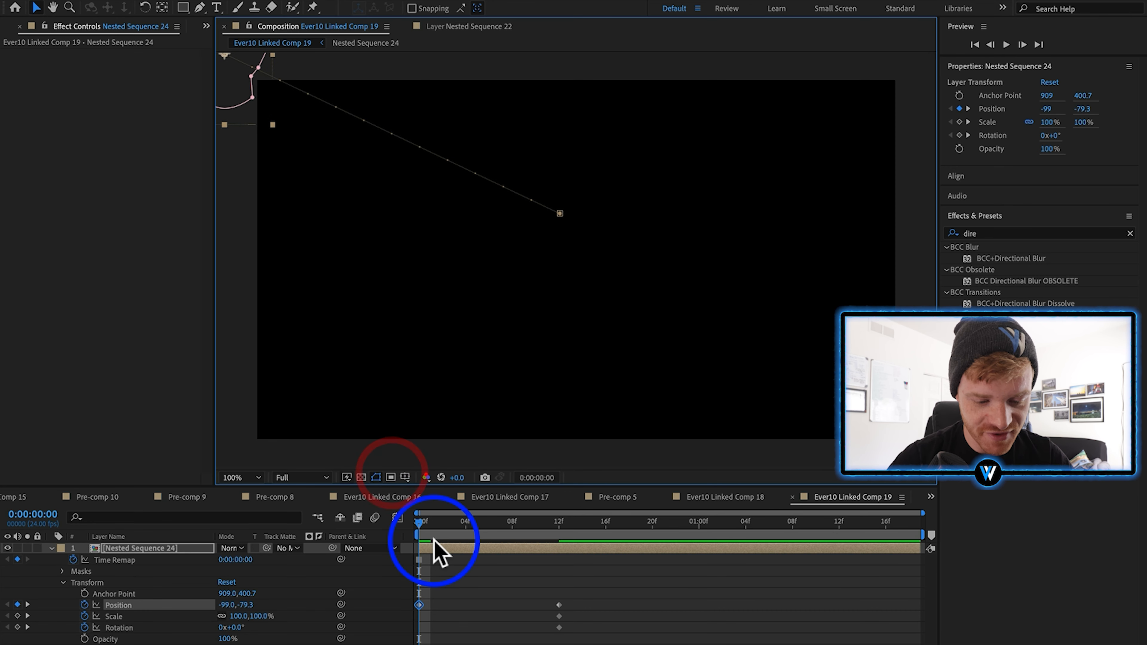
left_click(17, 615)
left_click(17, 626)
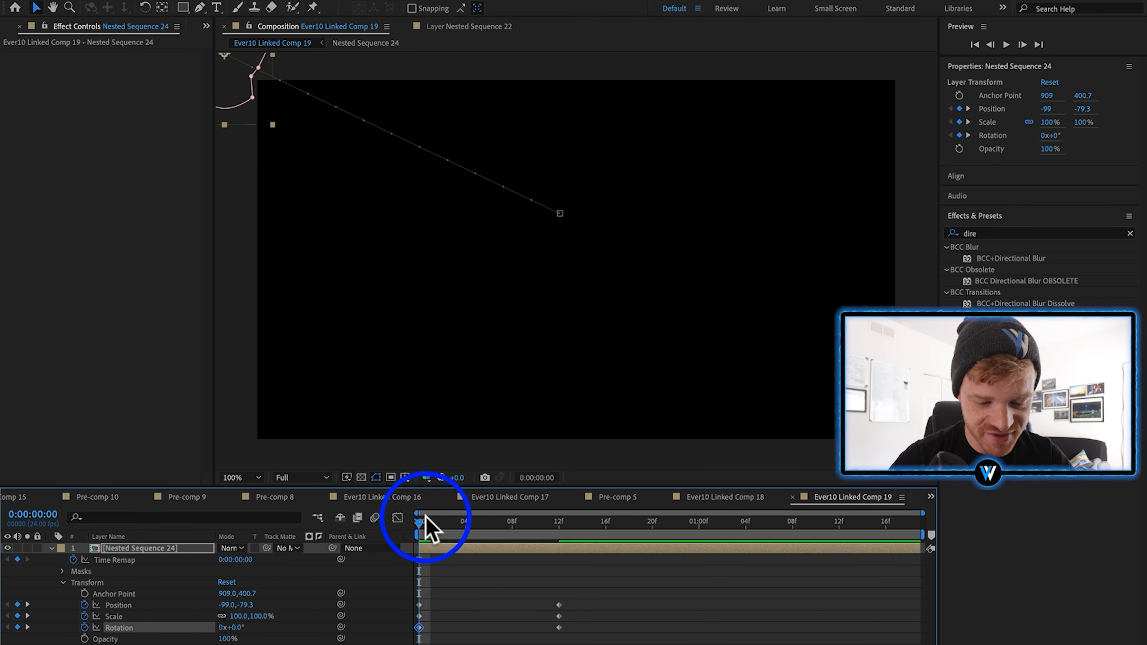
At frame 1, move the head to about 161, 160.7, set scale to 78% and rotation to 35°, and select these keyframes.
left_click_drag(425, 519, 425, 526)
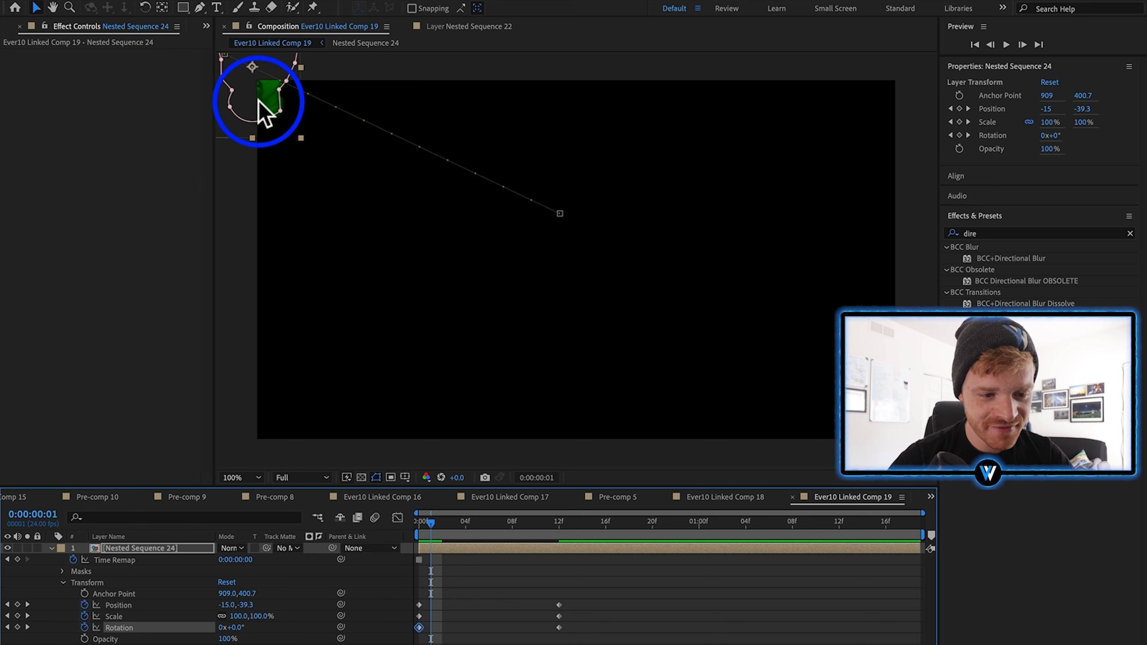
left_click_drag(253, 101, 316, 167)
mouse_move(226, 627)
left_mouse_down()
mouse_move(237, 627)
mouse_move(220, 617)
left_mouse_up()
left_click_drag(435, 629, 428, 635)
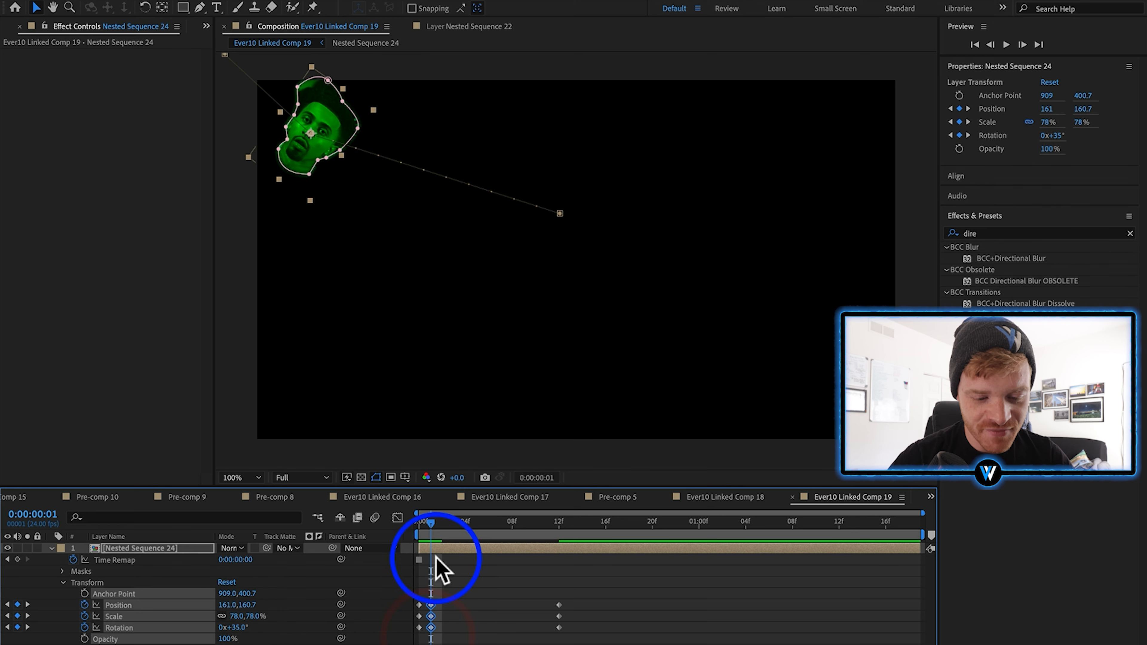
key("=")
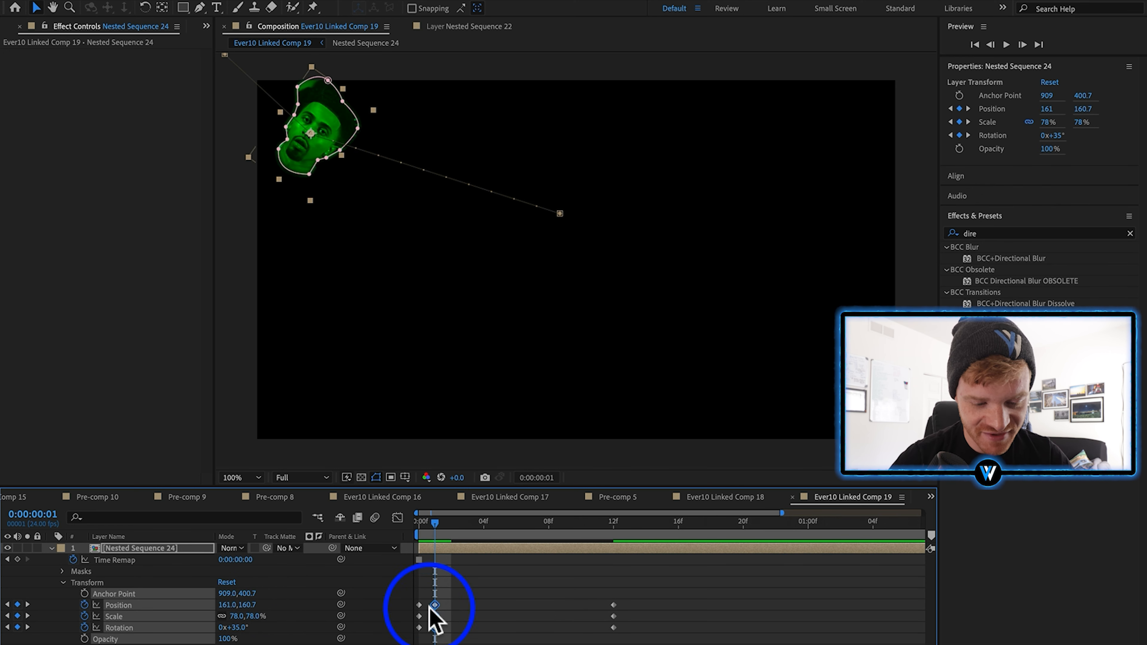
Copy the head layer's Position, Scale and Rotation keyframes from frame 1 and paste them at frame 3.
left_click_drag(436, 521, 438, 552)
left_click_drag(436, 593, 431, 640)
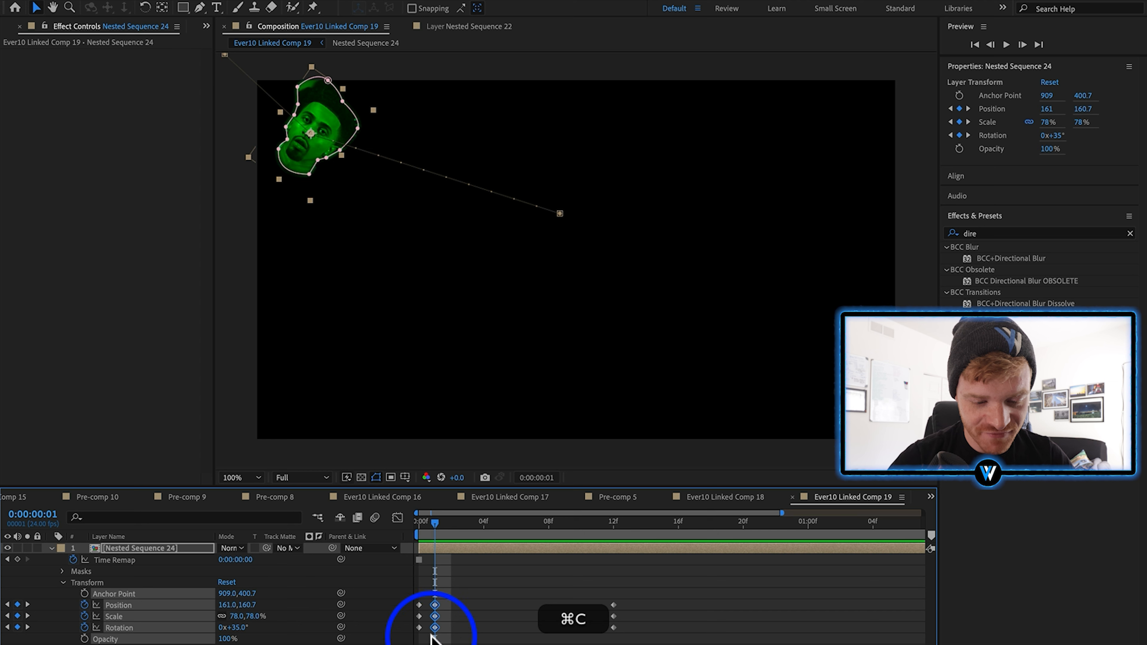
left_click_drag(440, 538, 475, 537)
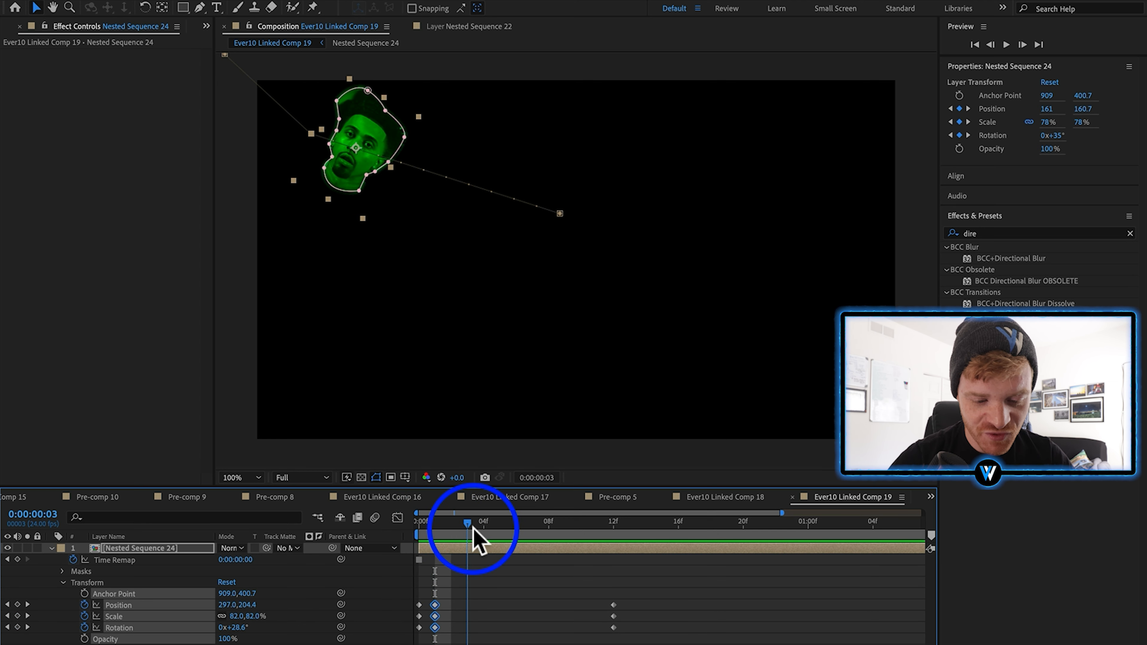
key("super+v")
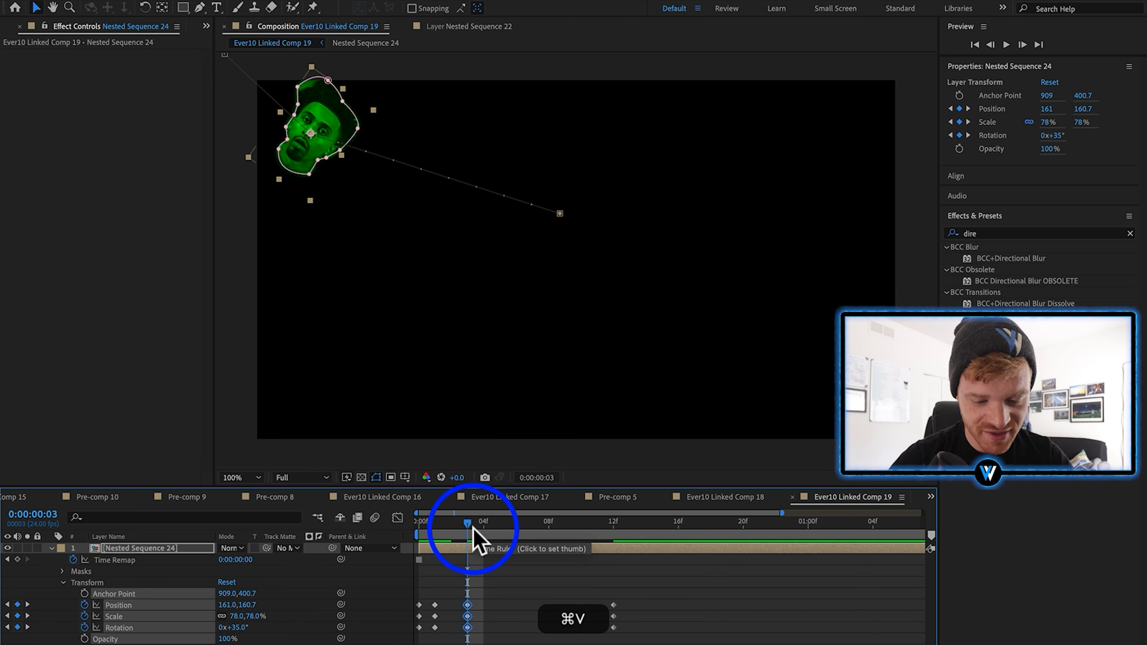
At frame 4, move the head to about 424.1, 259.4, set its scale to 89.4% and its rotation to -28.9°.
left_click(478, 533)
left_click_drag(478, 533, 479, 563)
left_click_drag(346, 179, 398, 190)
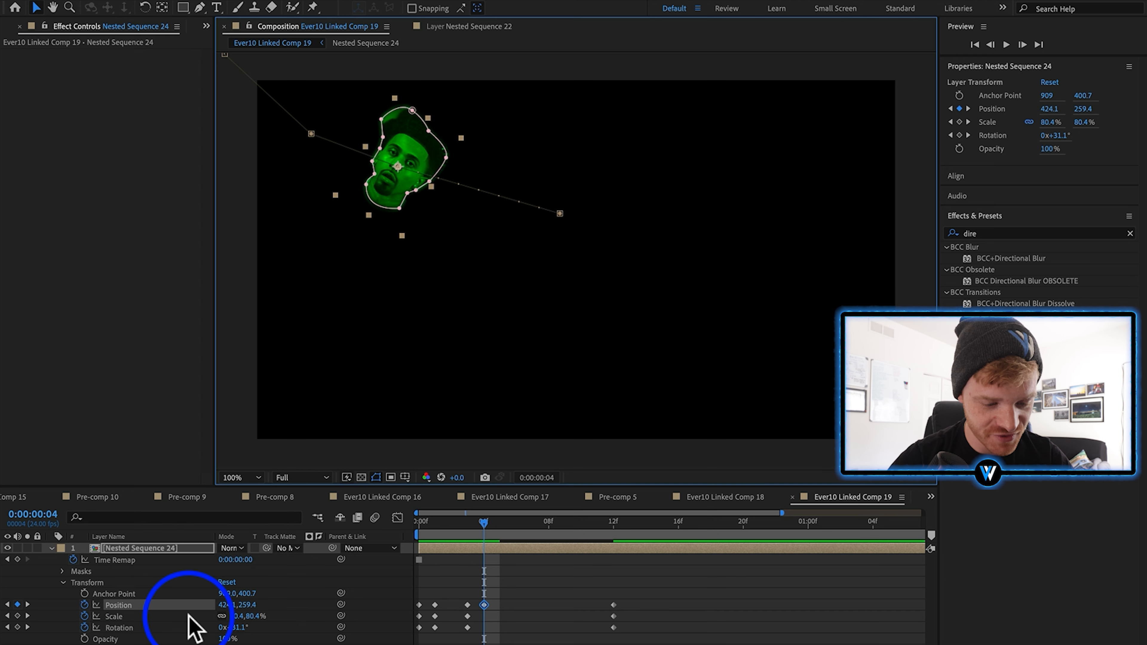
left_click_drag(235, 616, 205, 638)
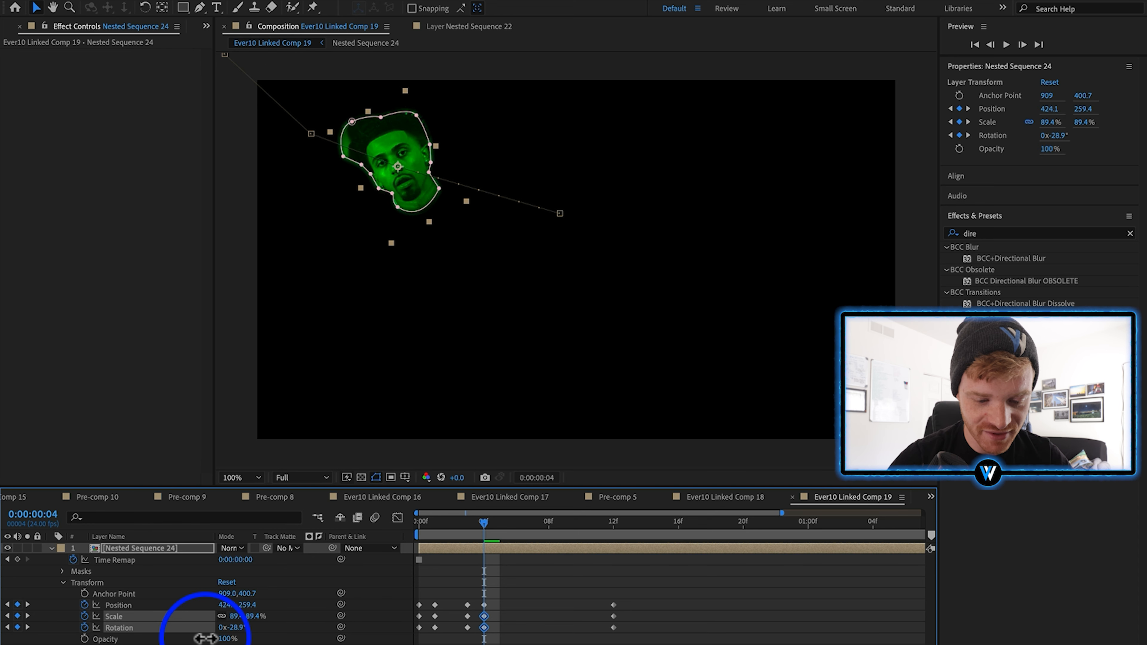
Copy the head's frame 4 keyframes to frame 6, select its final keyframes at frame 12, and collapse the layer.
left_click_drag(499, 591, 480, 635)
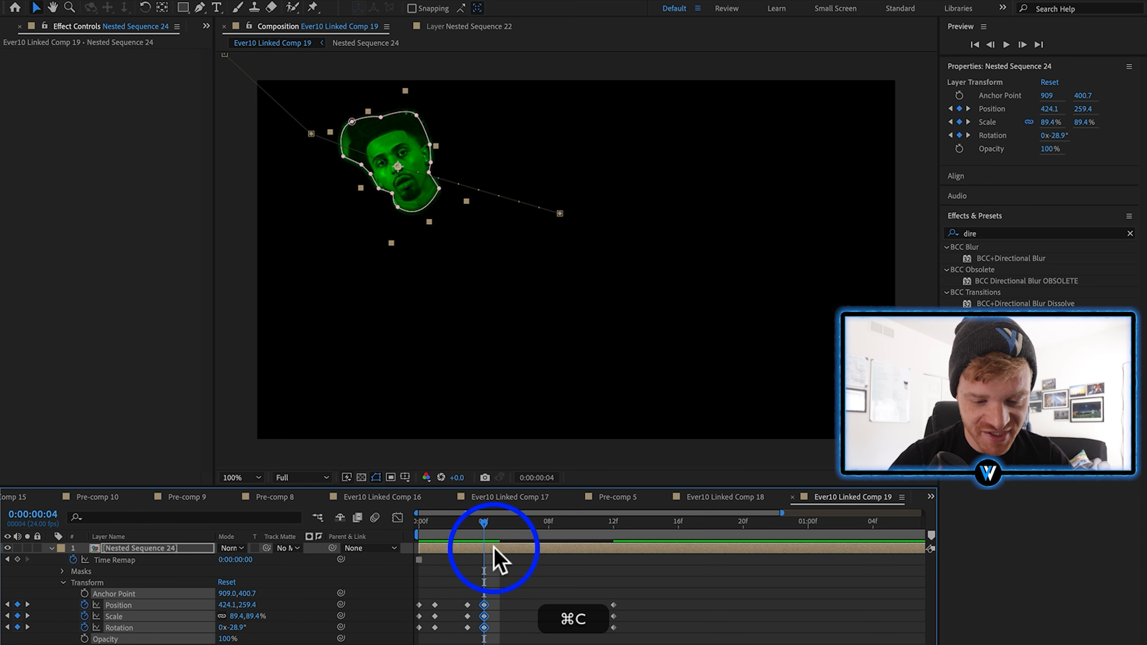
left_click_drag(487, 529, 589, 551)
key("super+v")
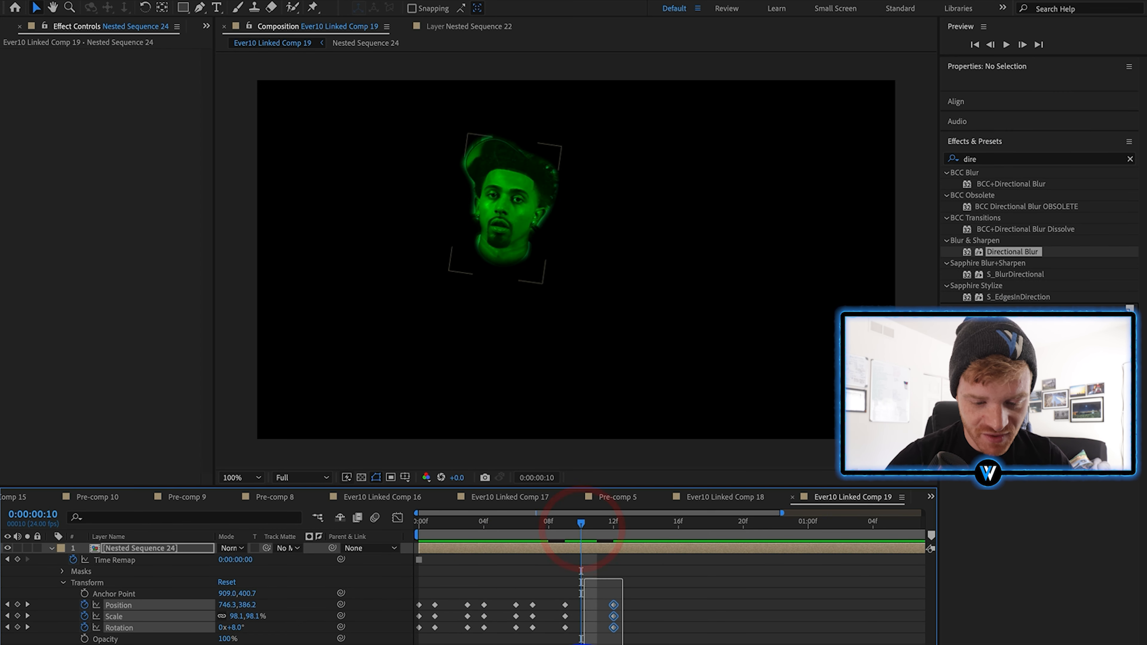
left_click_drag(613, 628, 582, 637)
left_click(50, 548)
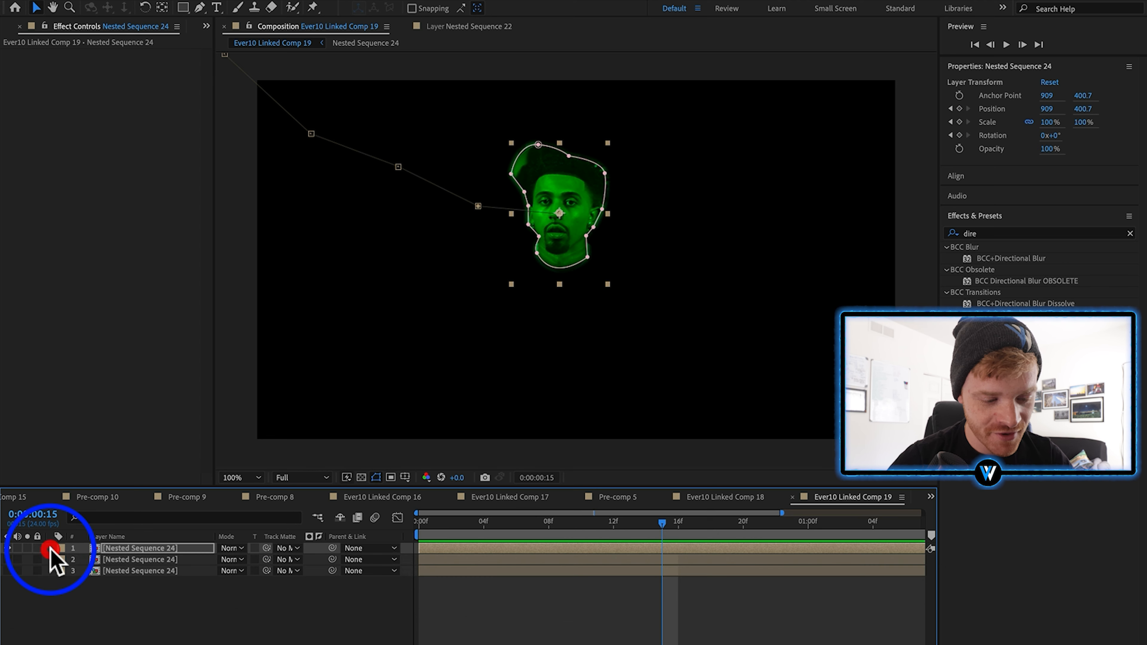
Hide the head layer, show and select the torso layer, and return to frame 0.
left_click(8, 548)
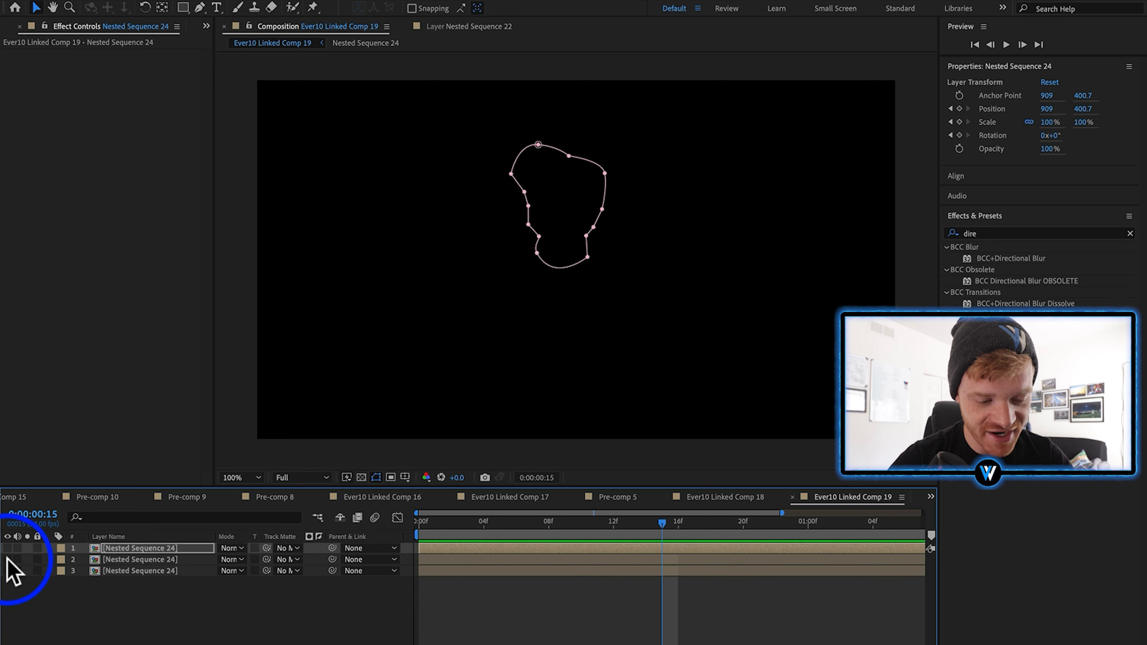
left_click(8, 560)
left_click(180, 561)
left_click_drag(485, 520, 376, 529)
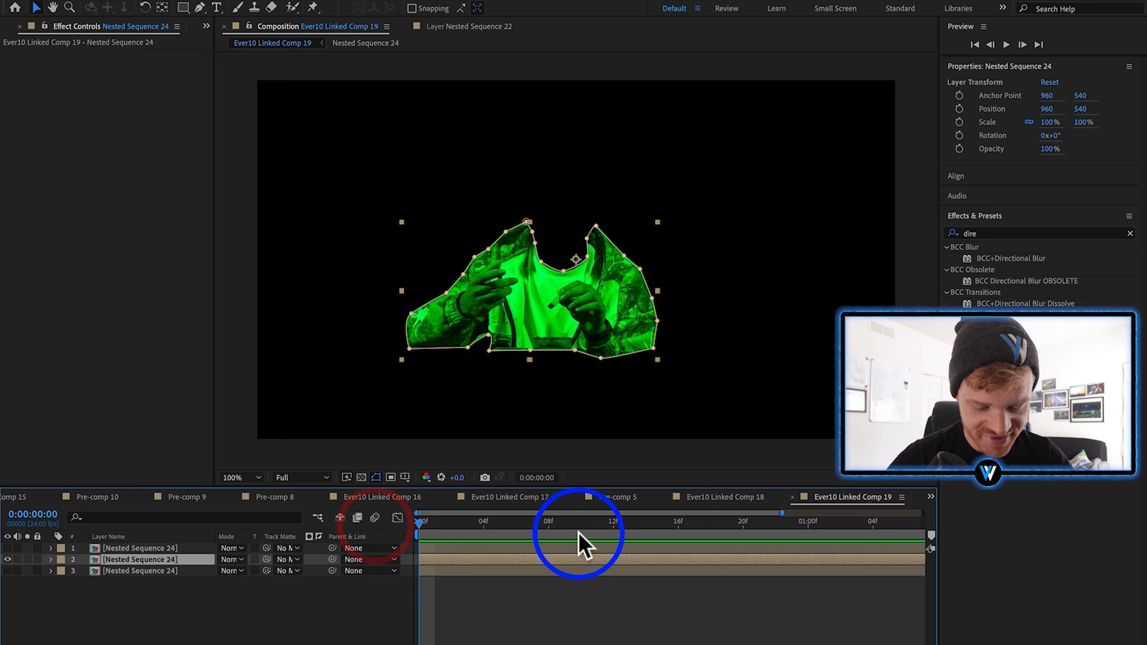
Preview the combined head, torso and table animation and pre-compose the three layers.
key("space")
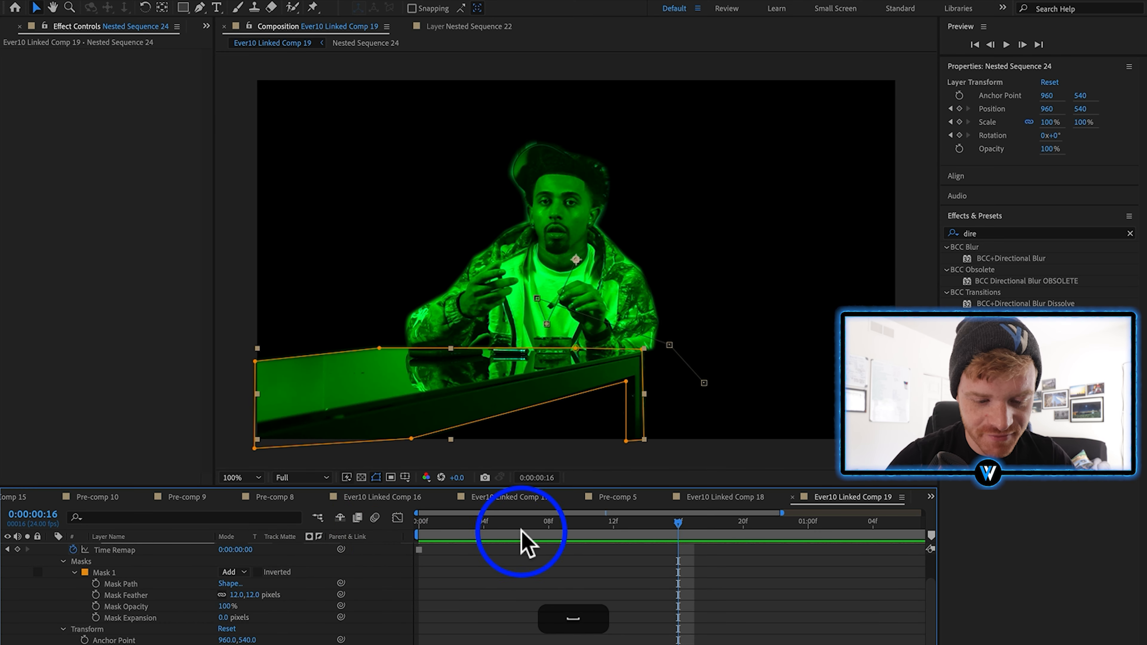
left_click(310, 537)
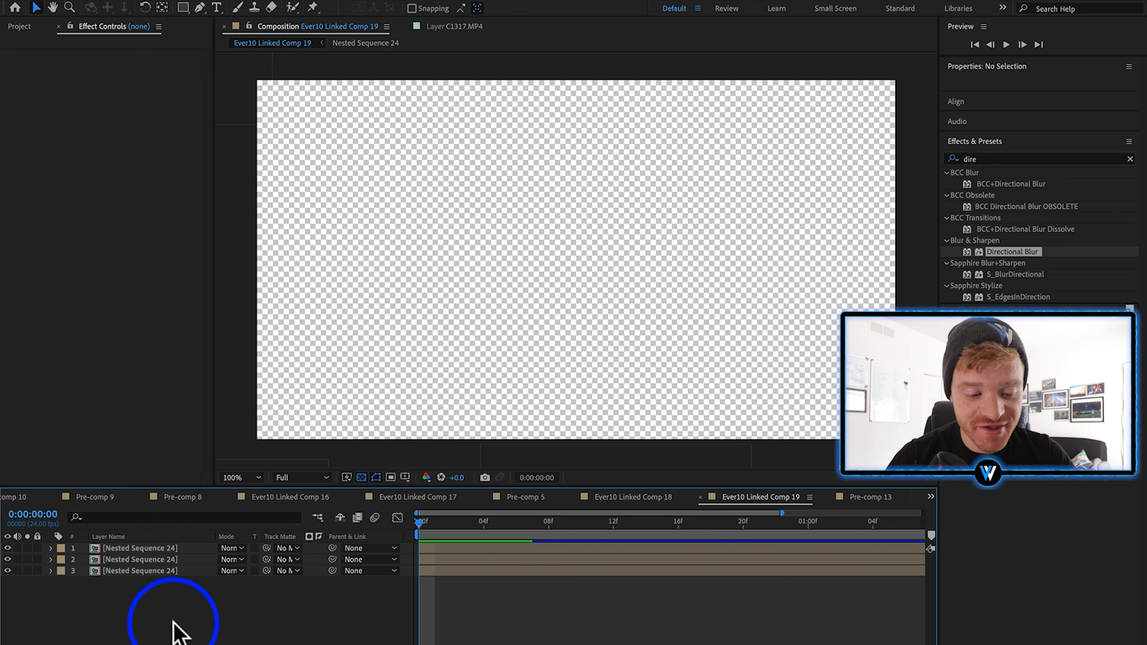
left_click_drag(179, 633, 146, 551)
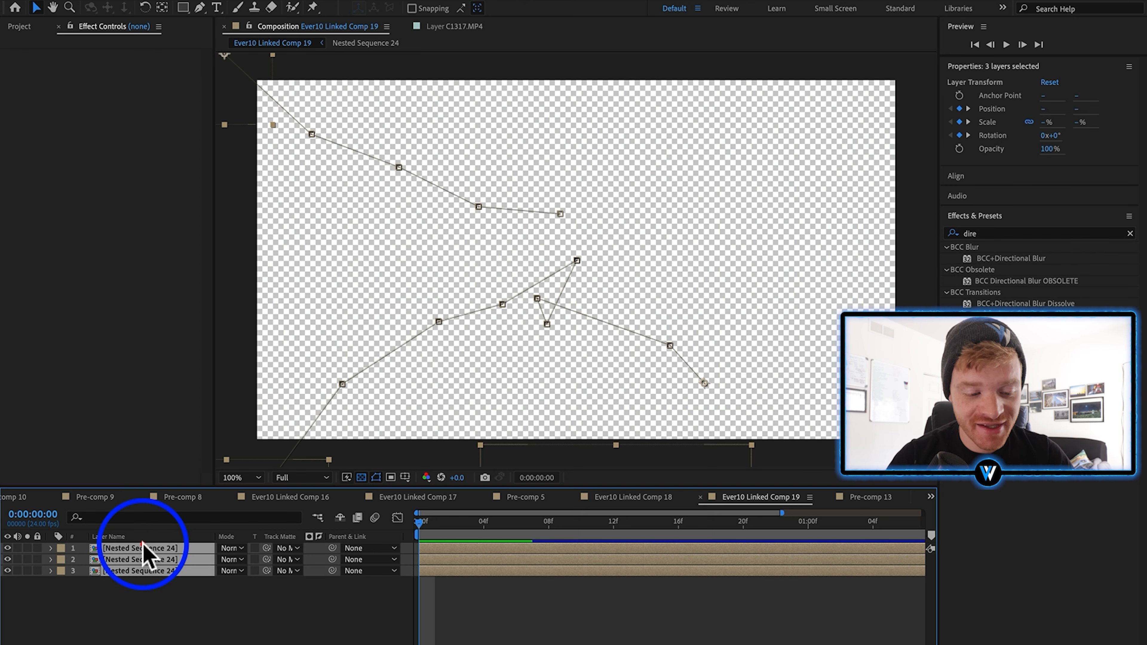
left_click(500, 524)
right_click(123, 581)
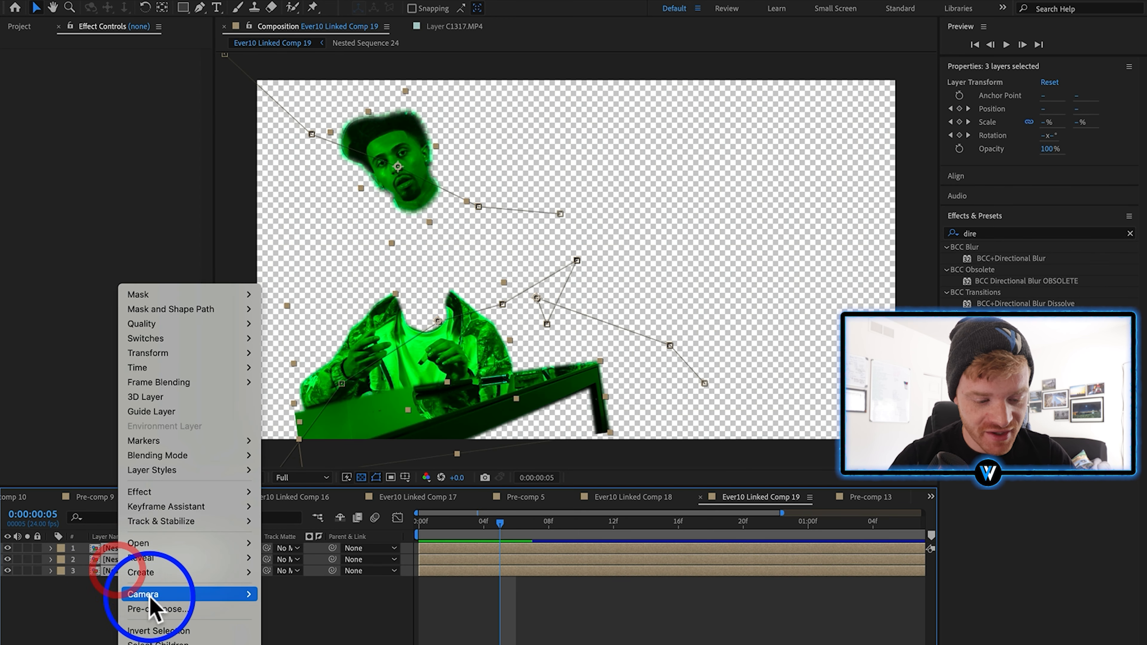
left_click(159, 610)
left_click(657, 421)
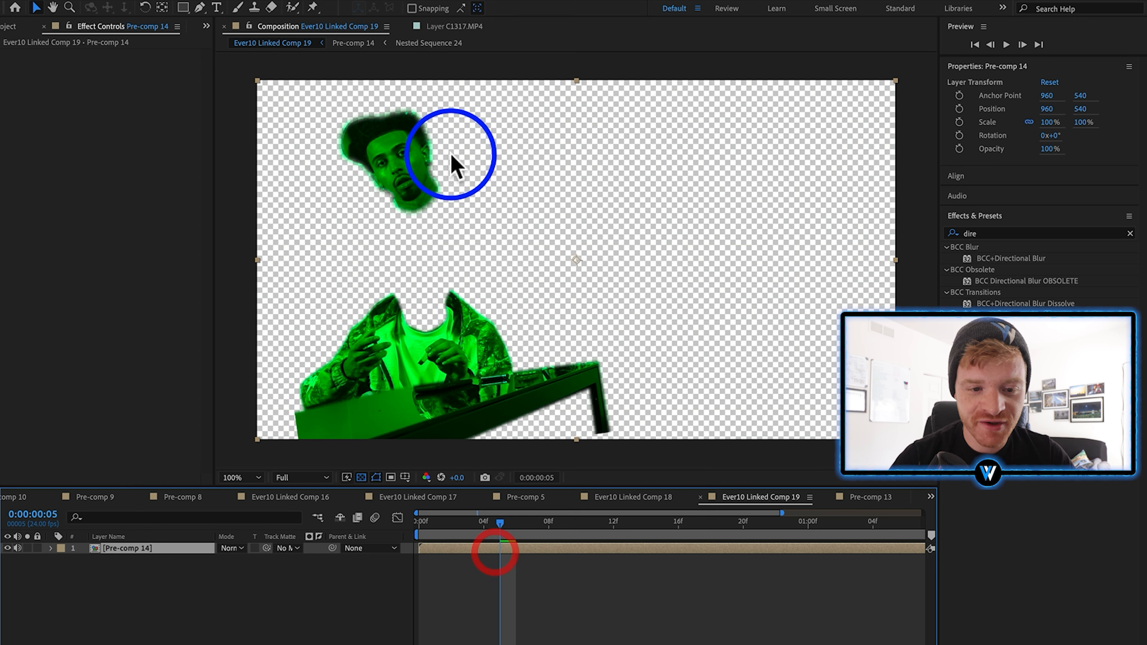
Open the CRT Emulator extension and apply its Style 1 effect to the pre-comp.
left_click(410, 1)
mouse_move(441, 58)
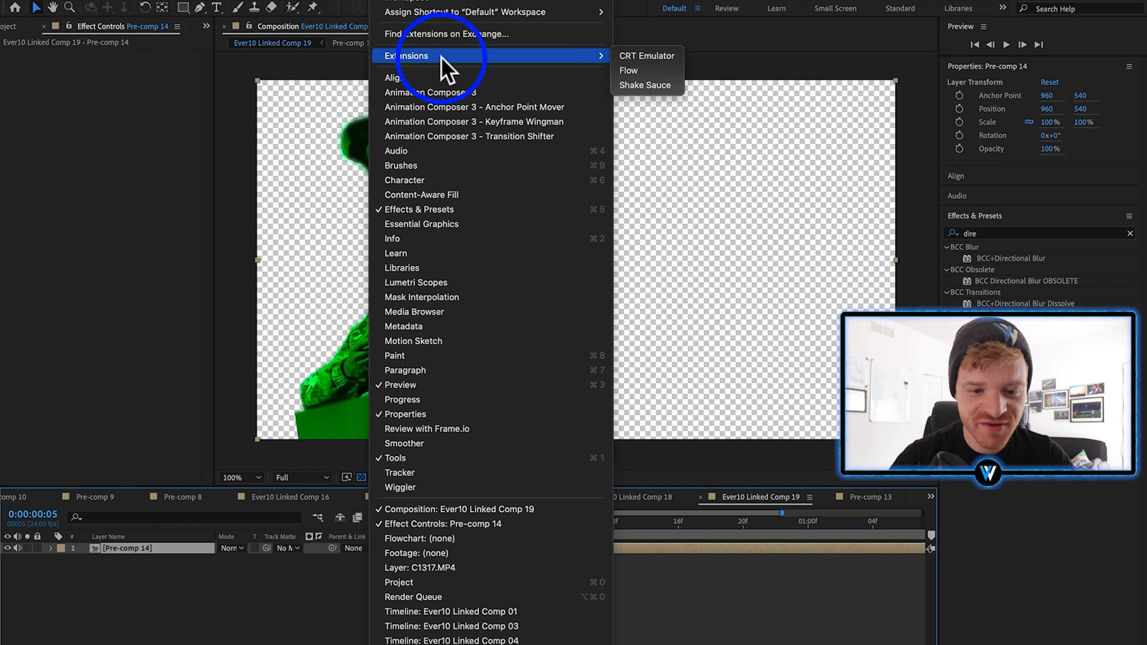
left_click(650, 58)
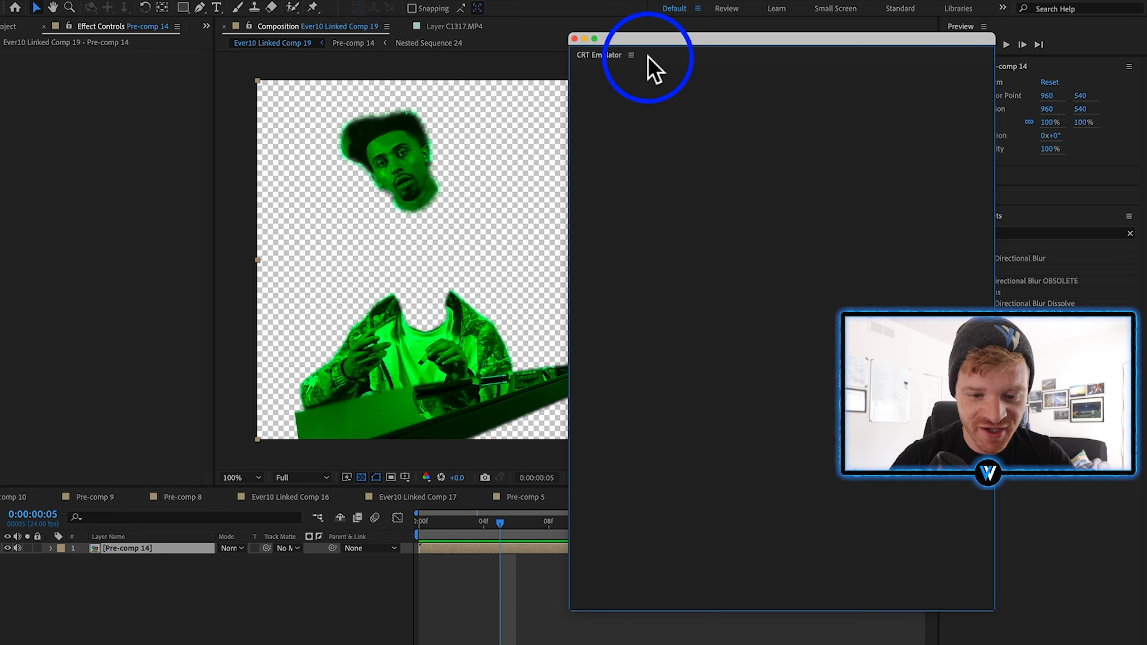
left_click_drag(676, 49, 781, 8)
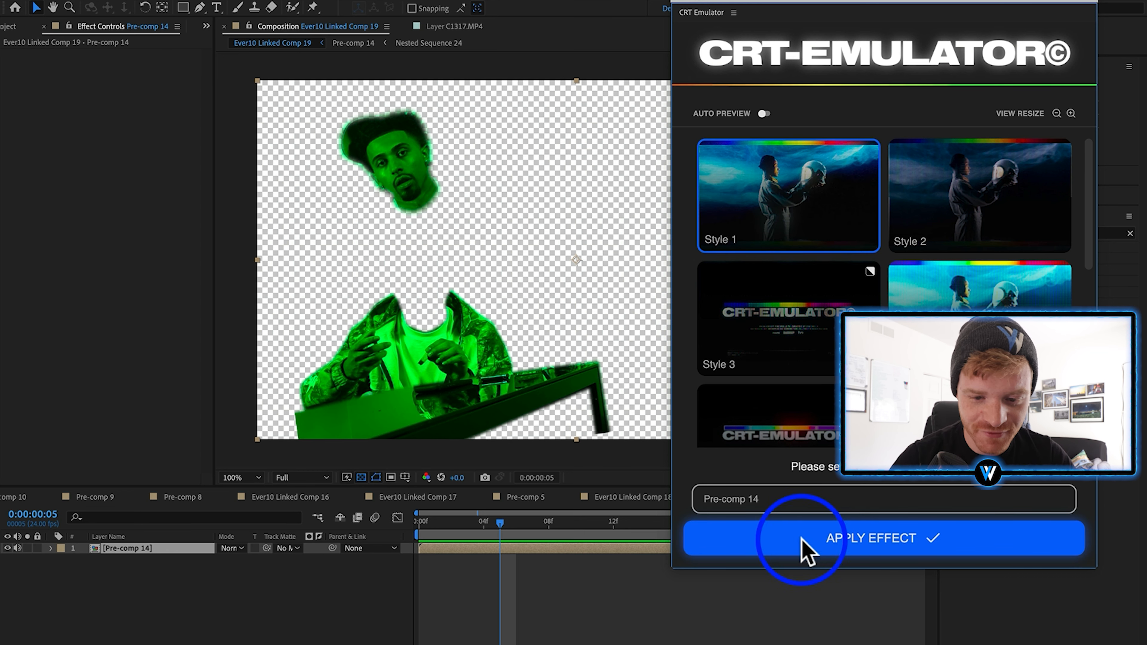
left_click(794, 545)
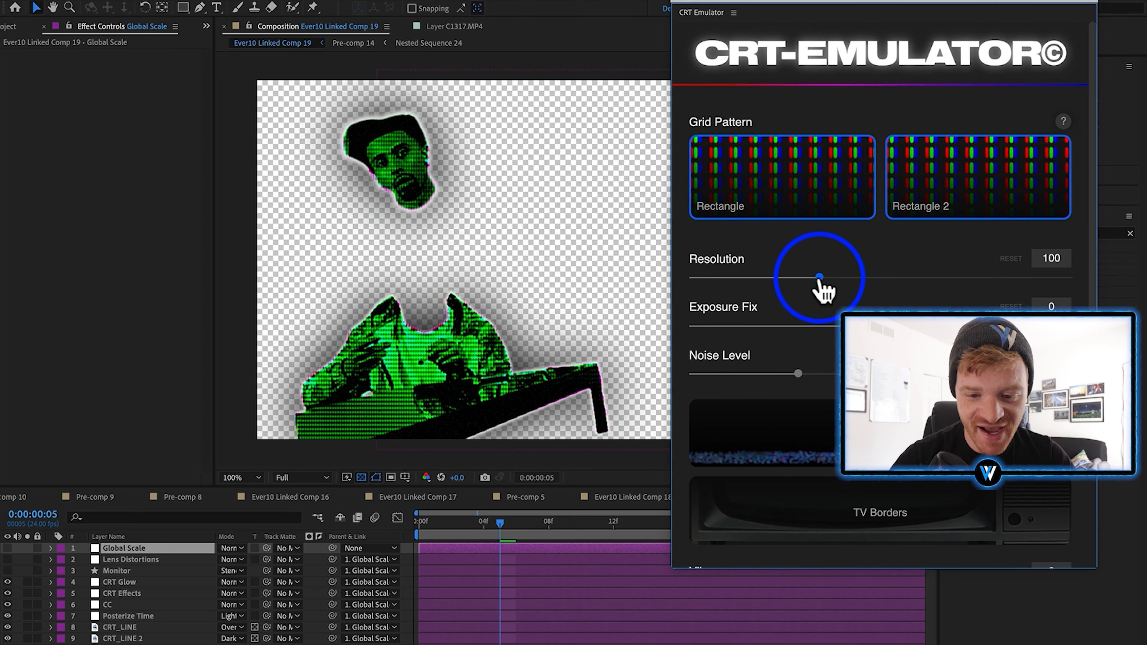
Set the CRT effect to Resolution 73, Exposure Fix 17, Noise Level 17 and Glow 11, enable Glitches, and complete it.
left_click_drag(819, 278, 947, 282)
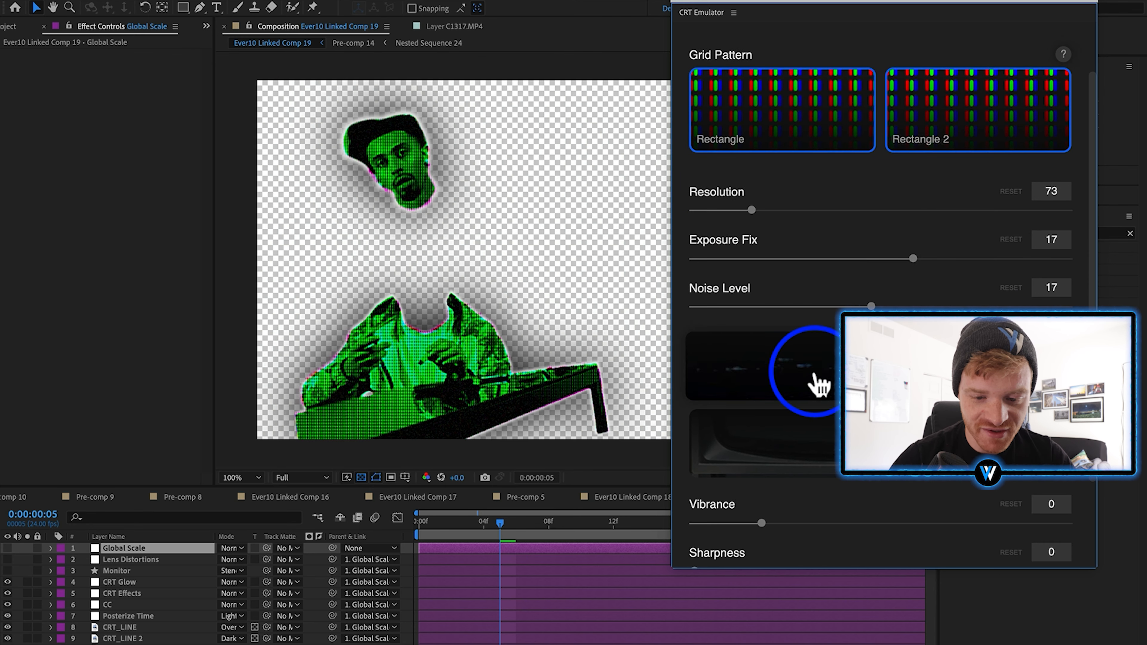
left_click(816, 382)
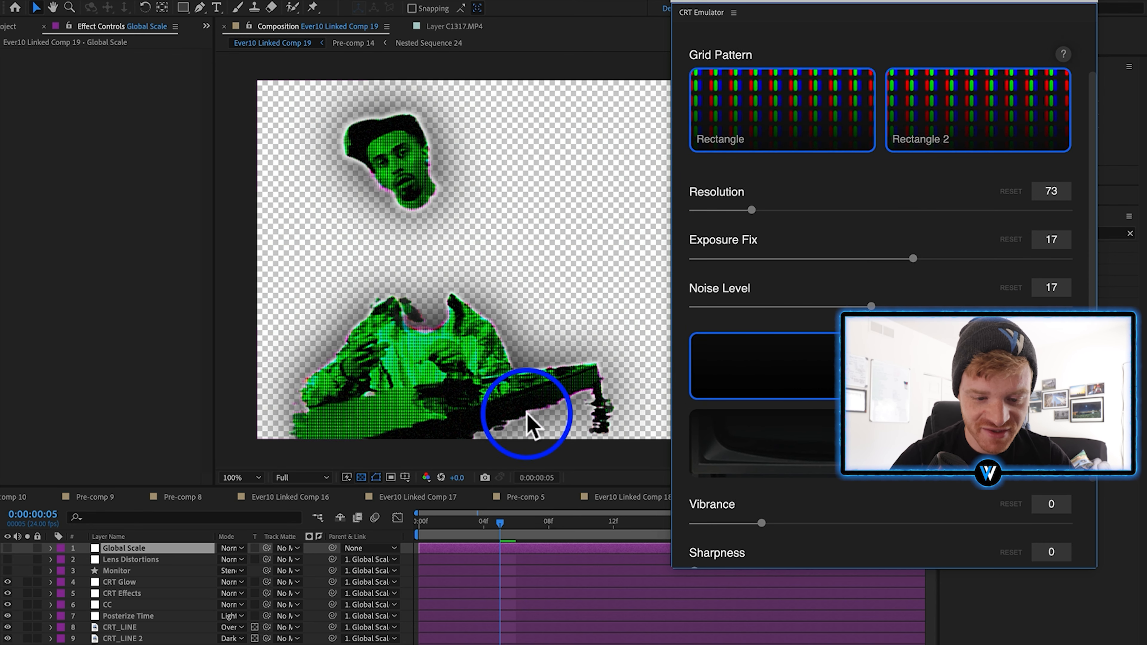
scroll(814, 405, "down", 3)
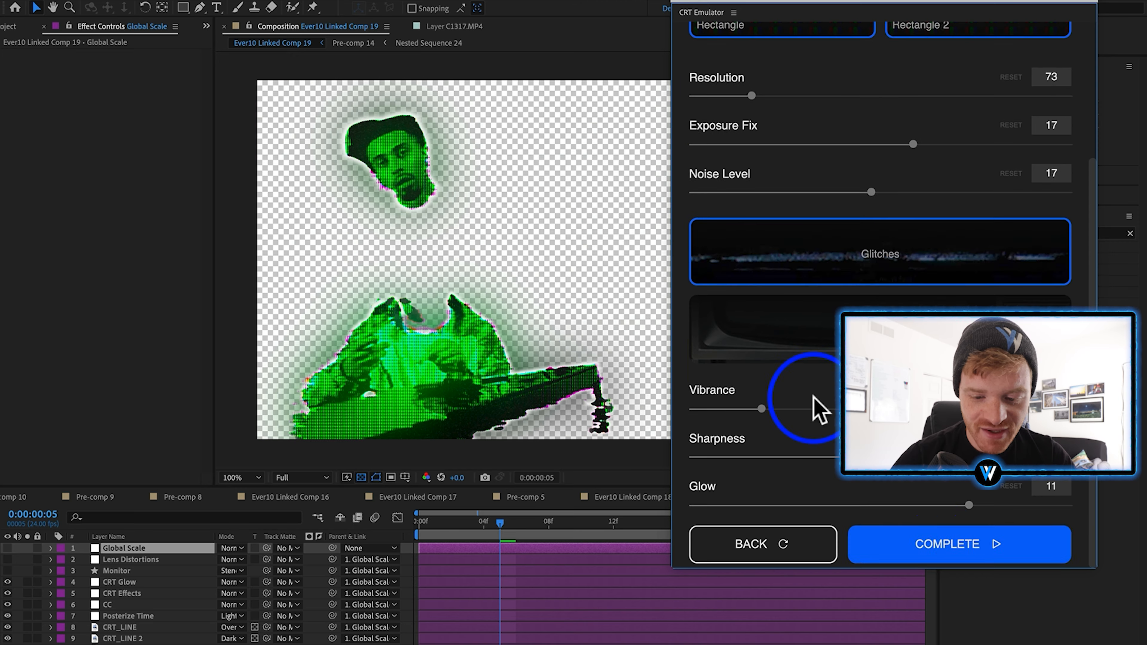
left_click(938, 544)
Play back the CRT-treated animation from the start and examine the head's movement.
left_click(410, 524)
key("space")
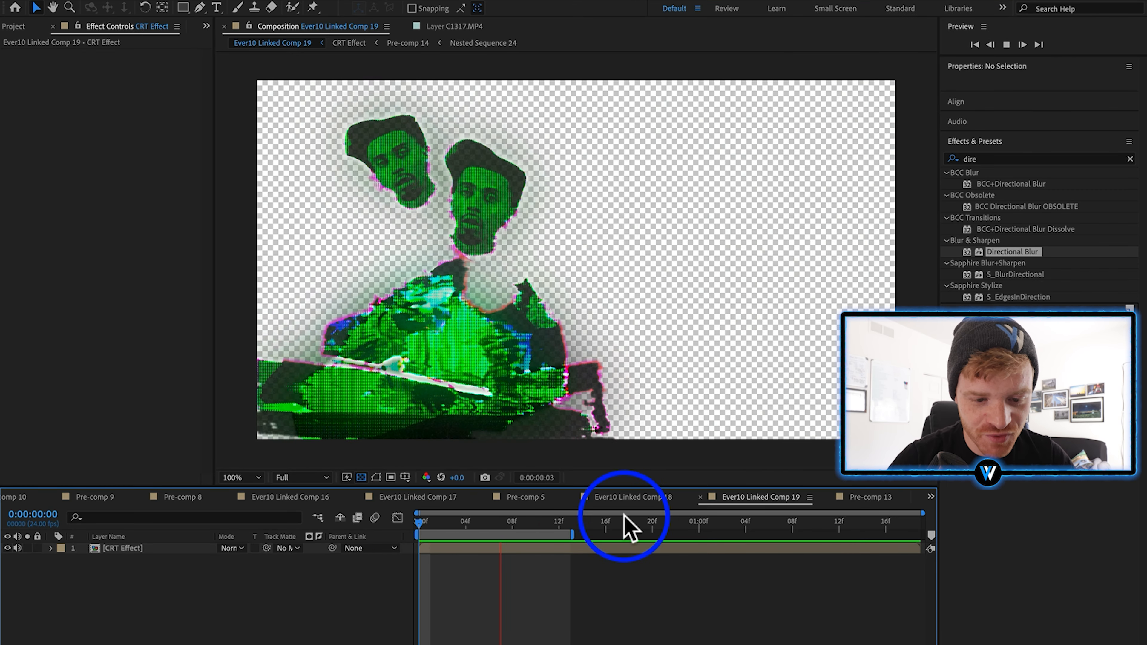
left_click(405, 181)
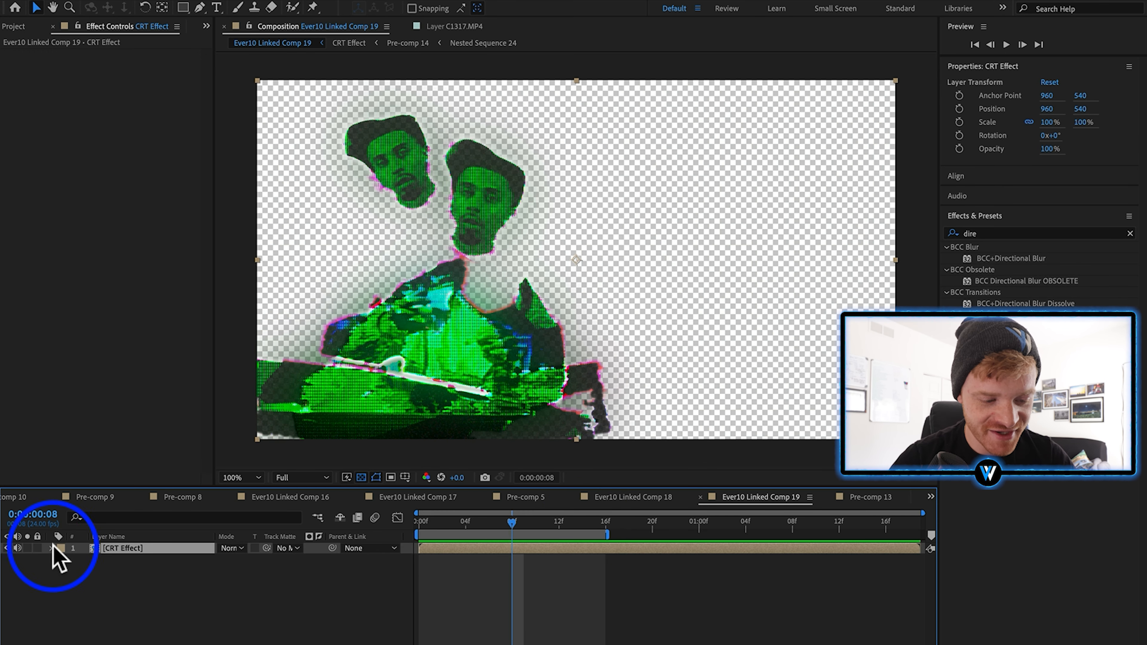
Open the CRT Effect composition and hide its Posterize Time layer.
double_click(139, 549)
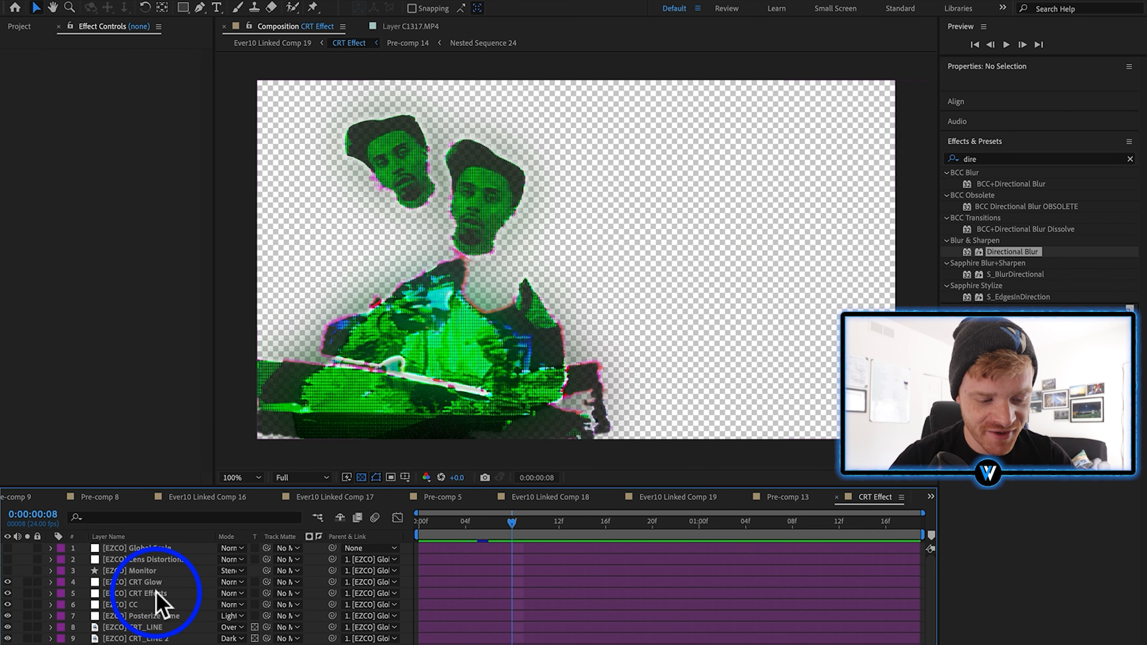
scroll(156, 587, "down", 2)
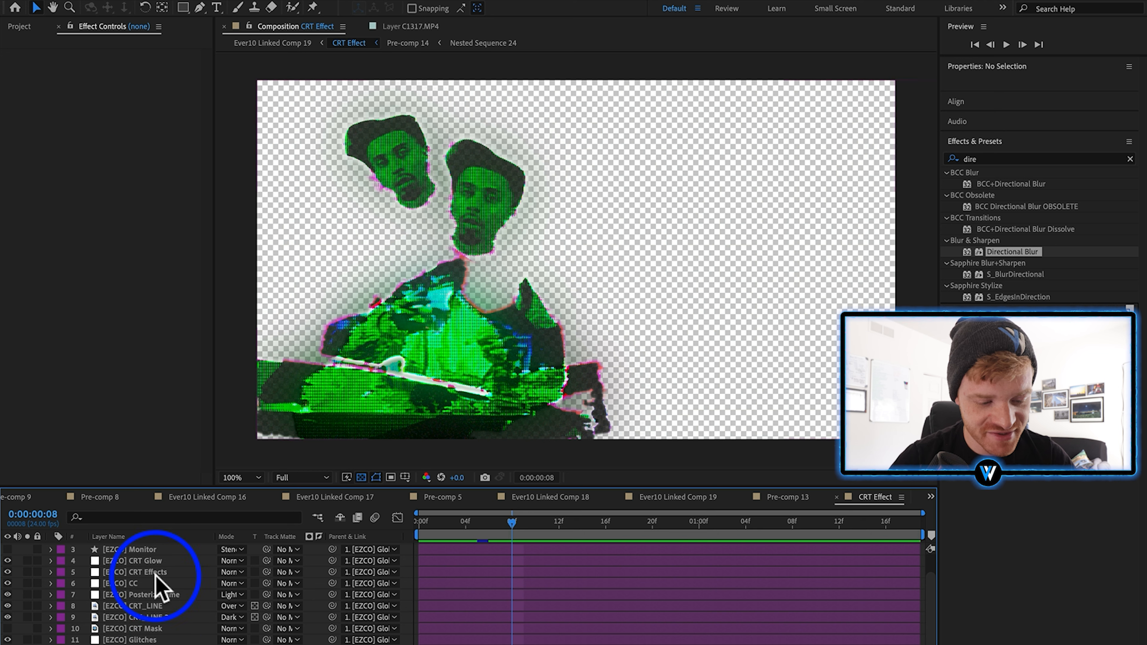
left_click(156, 594)
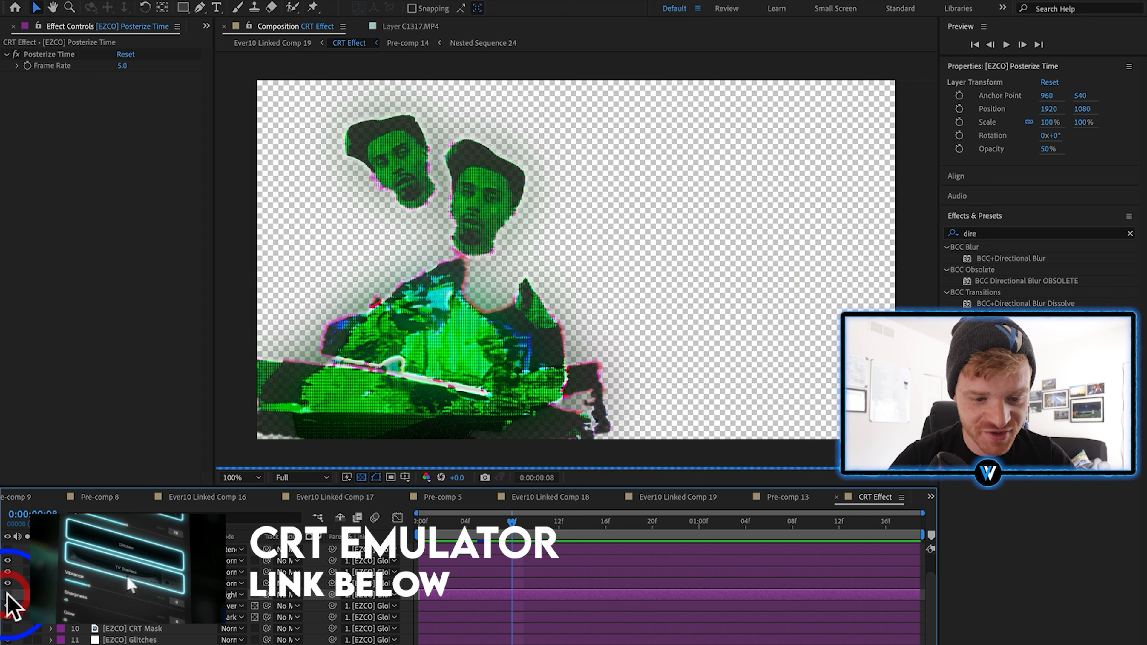
Check several frames of the CRT Effect composition, and play back the animation in Ever10 Linked Comp 19.
left_click(438, 531)
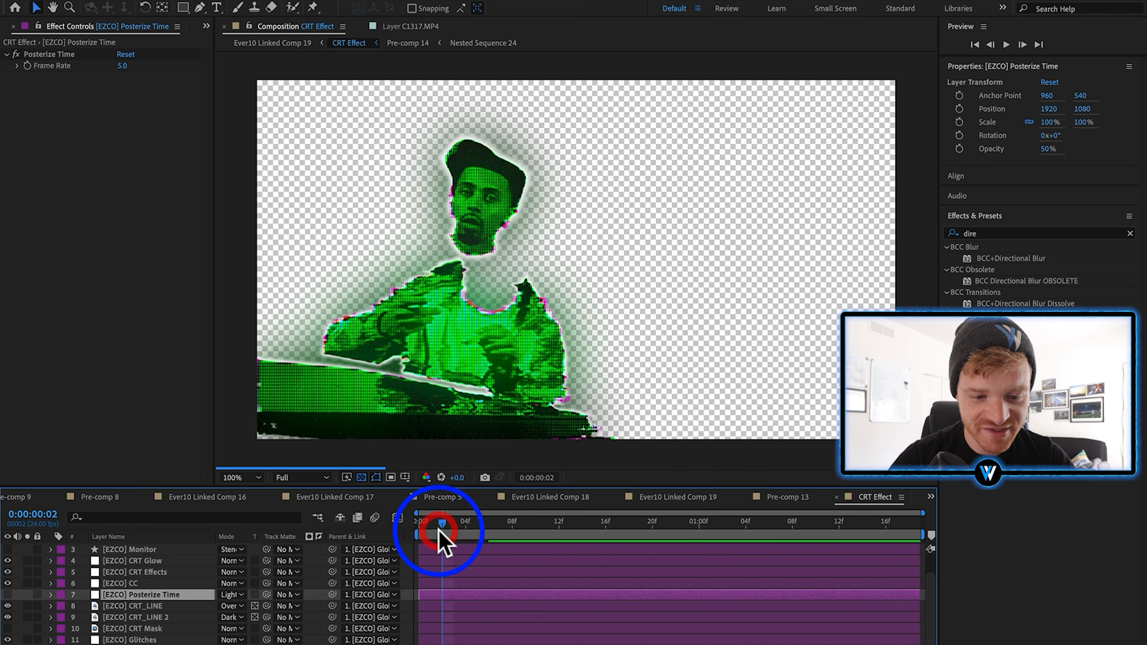
left_click_drag(438, 532, 512, 536)
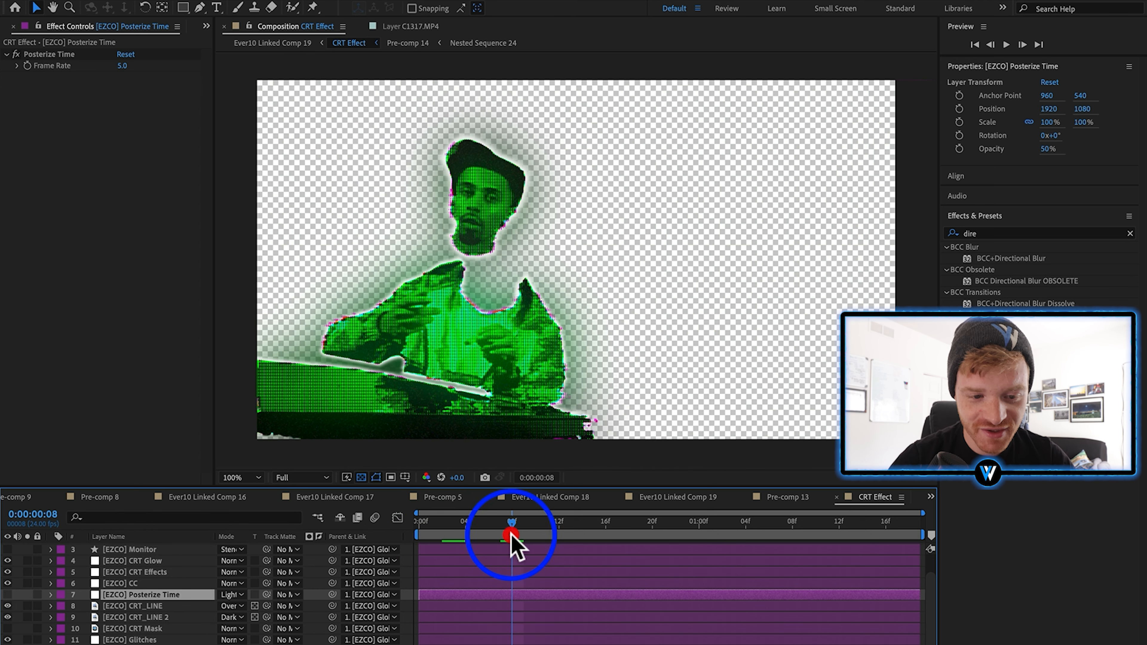
left_click(551, 534)
left_click(695, 499)
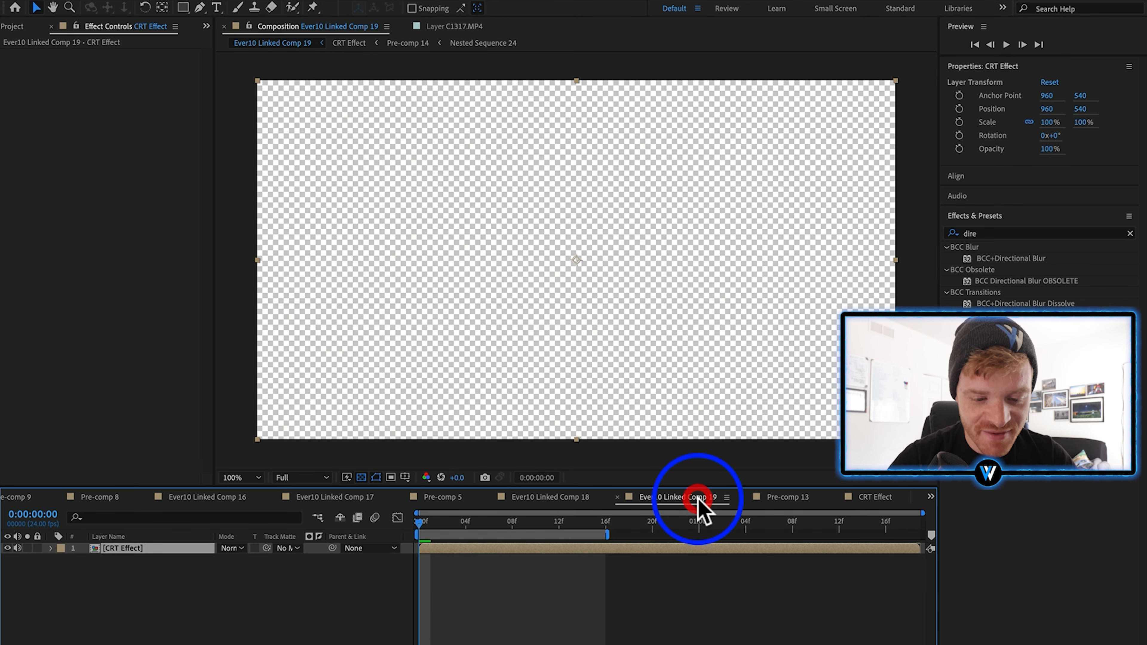
key("space")
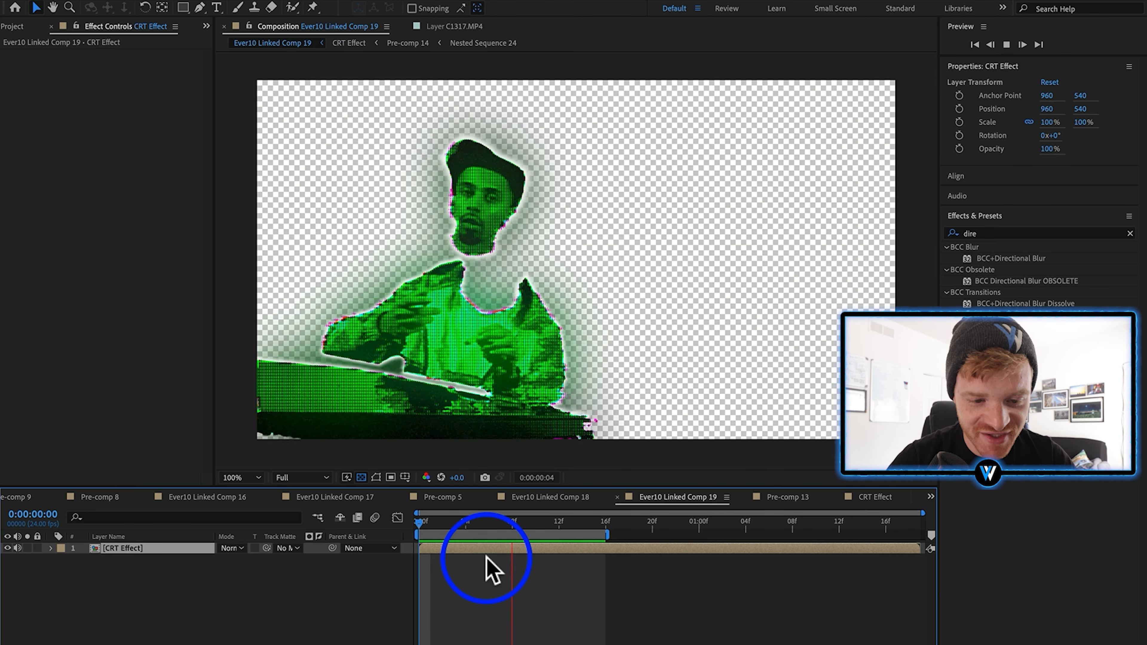
key("space")
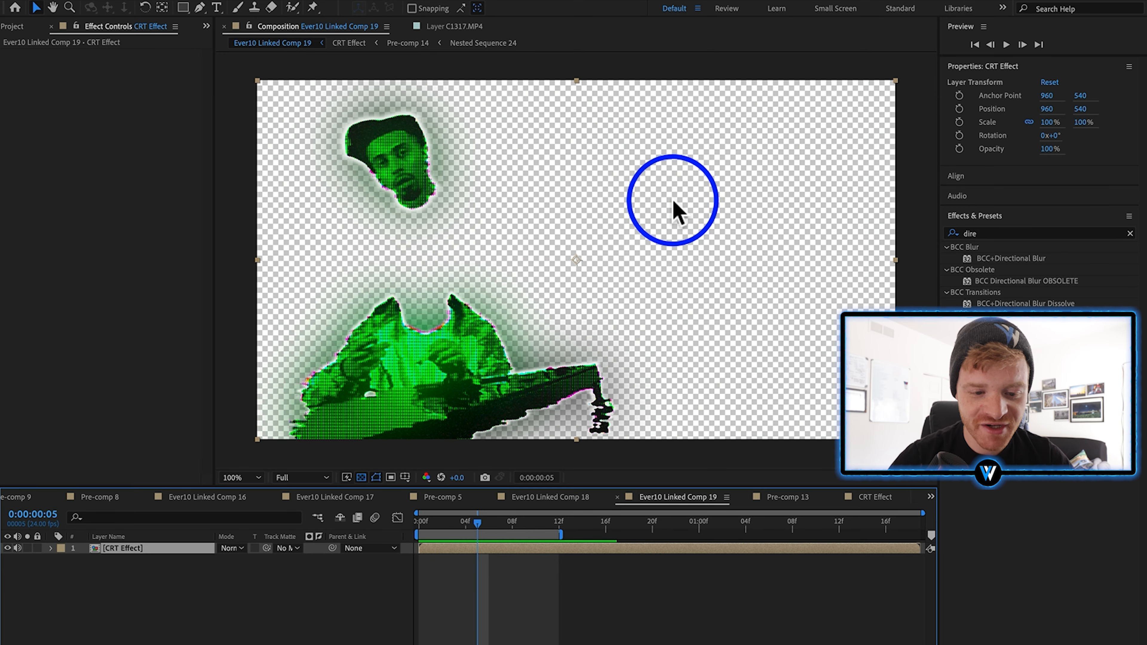
Check the transparency grid and add Ever10 Linked Comp 19 to the render queue with the Lossless with Alpha output module.
left_click(361, 478)
left_click(361, 478)
left_click(213, 0)
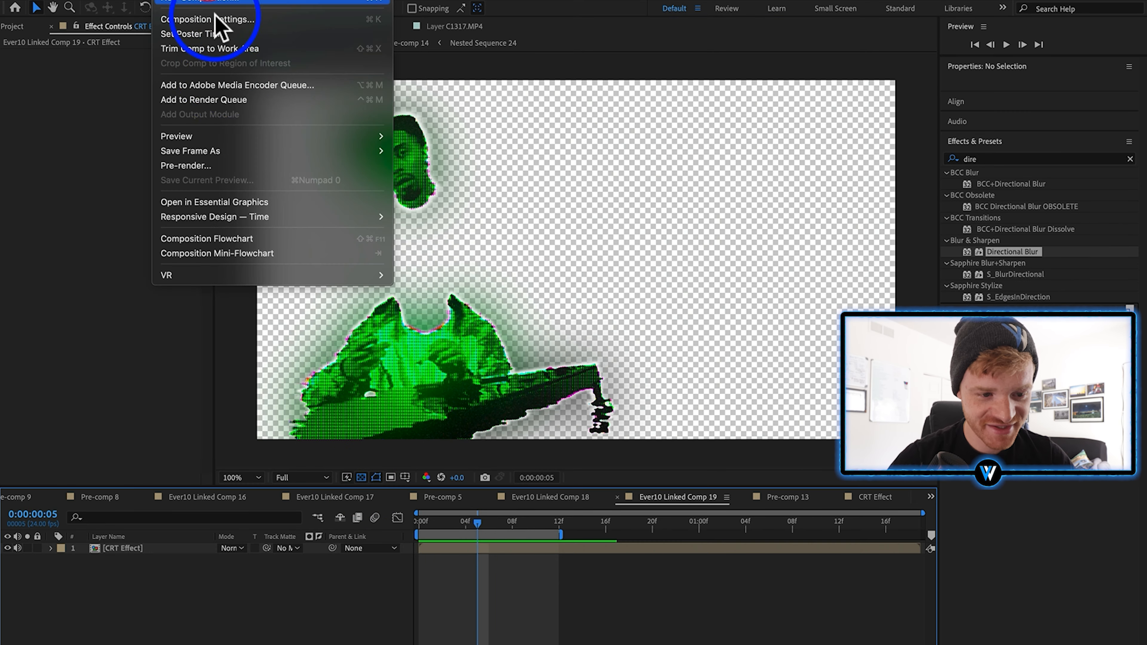
left_click(226, 99)
left_click(88, 610)
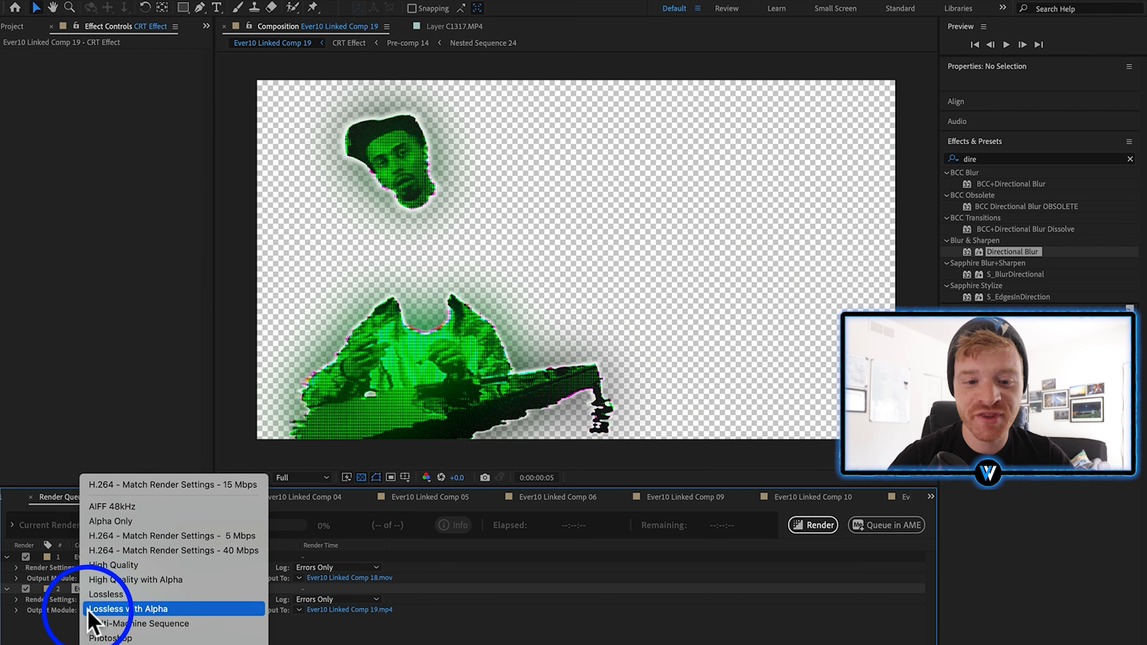
left_click(115, 610)
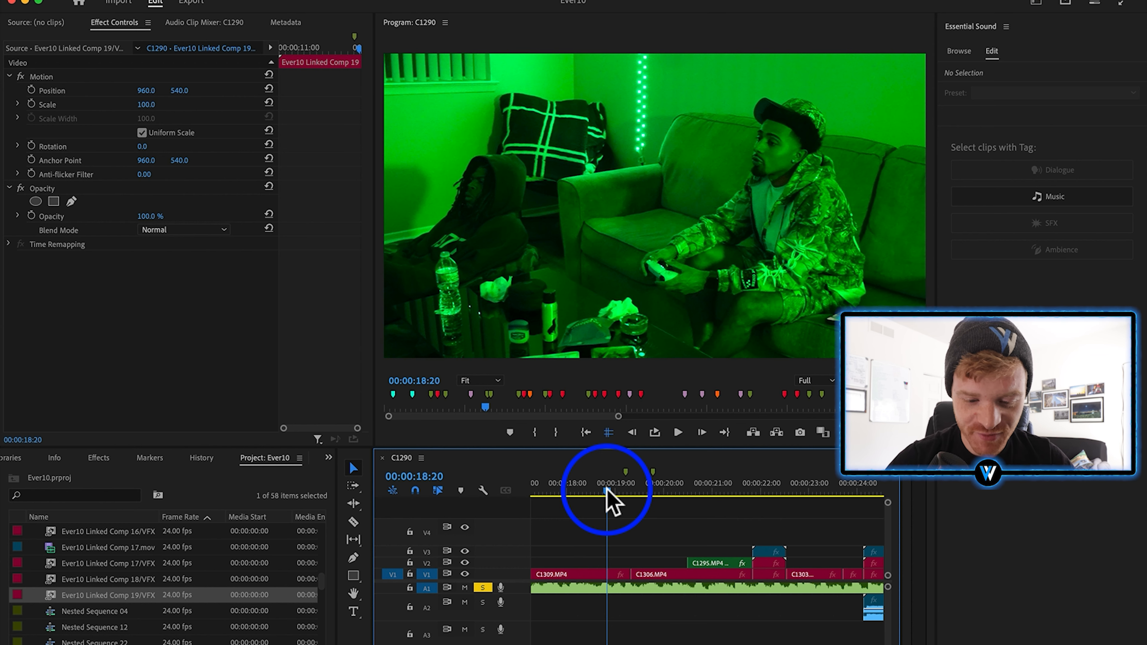
Review the cut between C1309.MP4 and C1306.MP4, and split C1306.MP4 on V1 at about 00:00:19:17 and at the start of C1295.MP4.
left_click(630, 490)
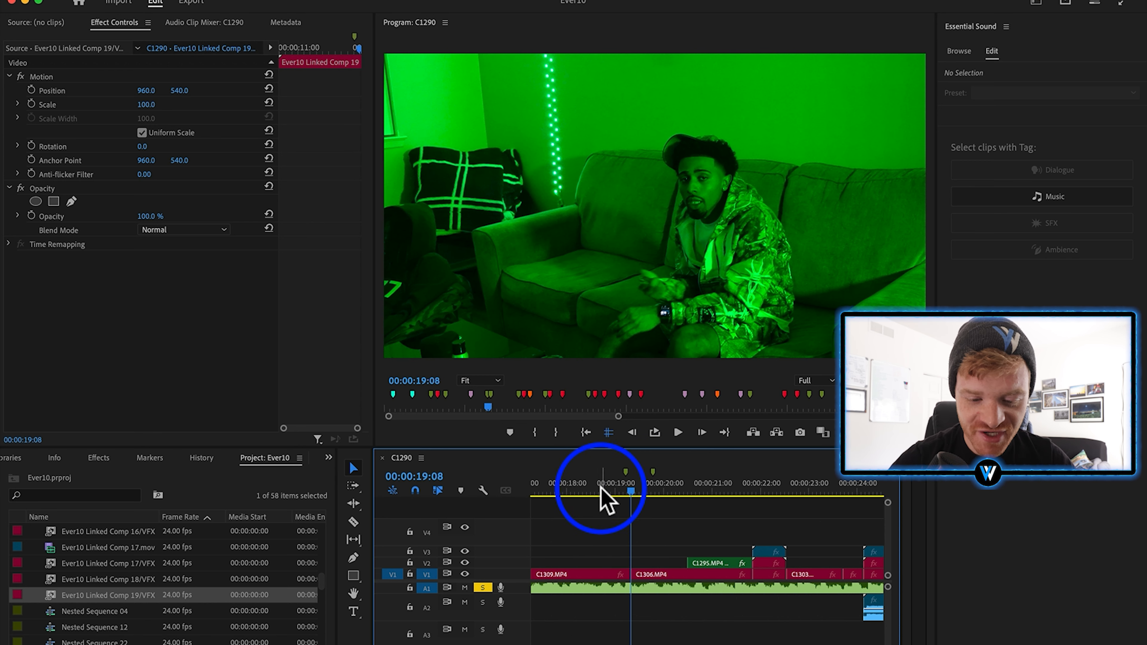
left_click(591, 490)
key("space")
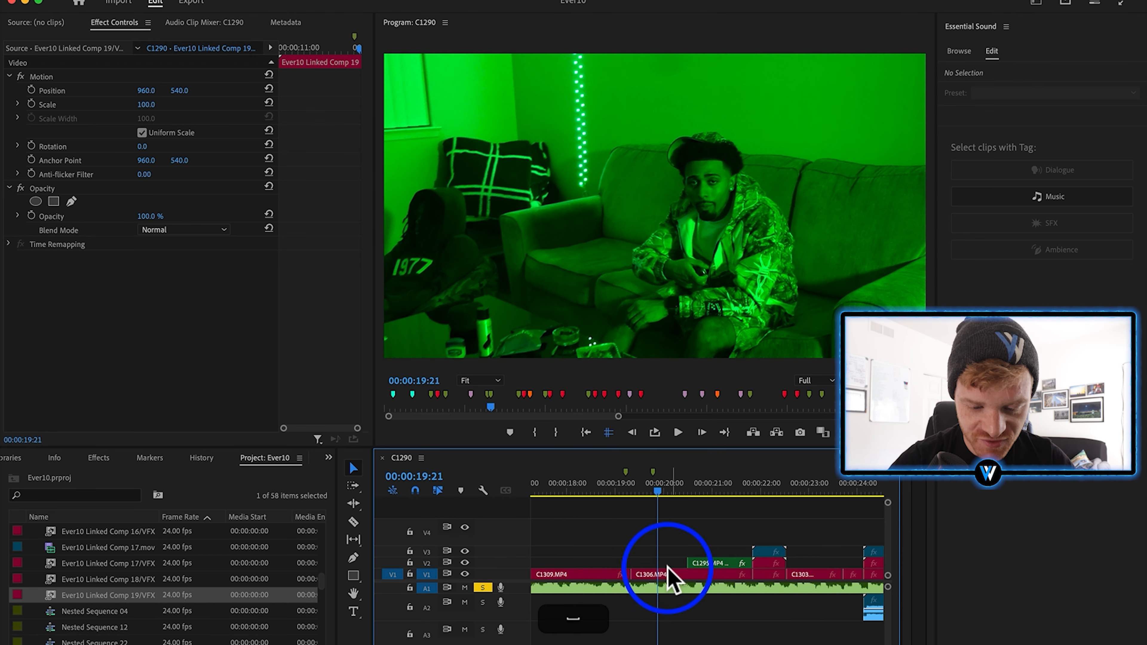
scroll(661, 564, "up", 3)
left_click(569, 488)
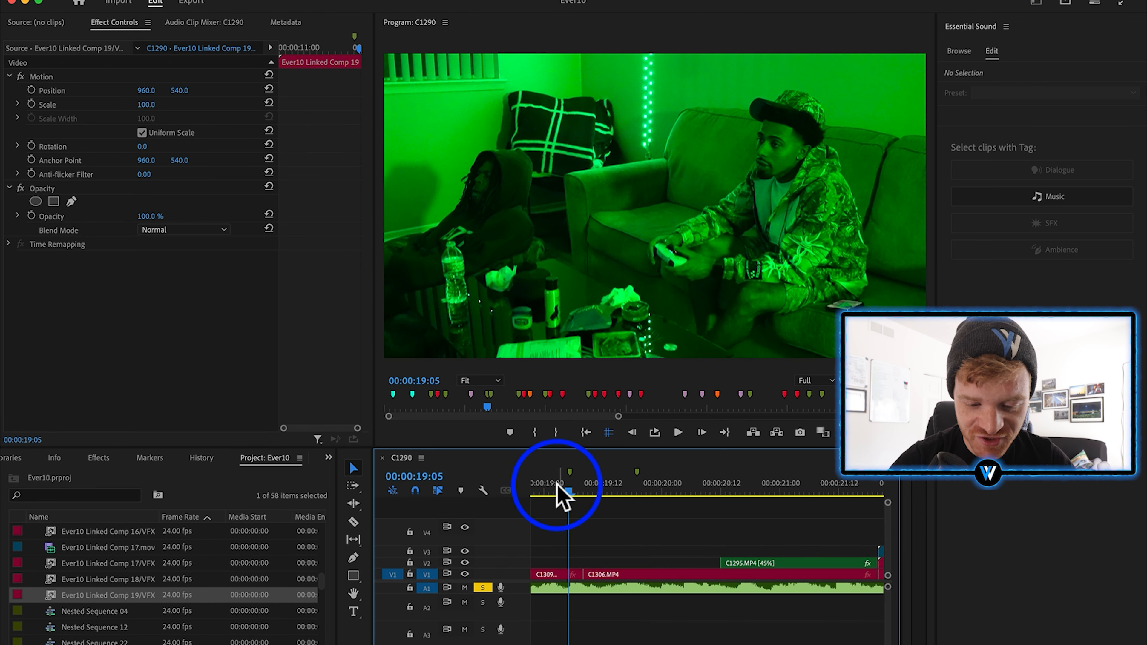
key("c")
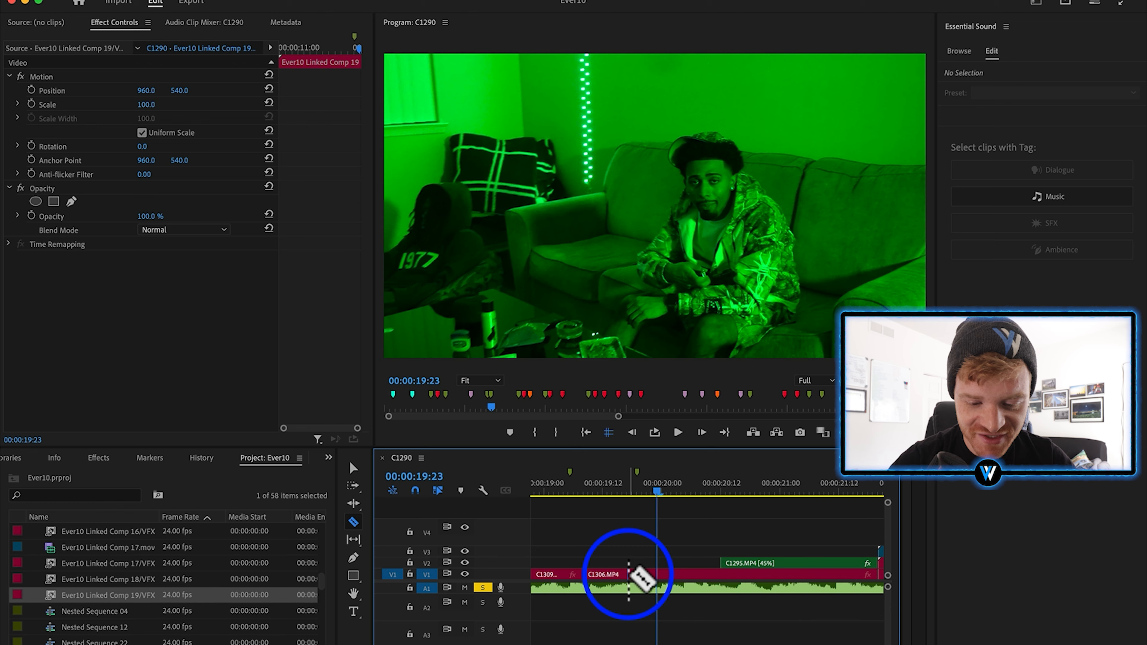
left_click(628, 574)
left_click(660, 574)
key("v")
Duplicate the short middle segment of C1306.MP4 onto track V2 and nest the copy as Nested Sequence 26.
left_click(577, 490)
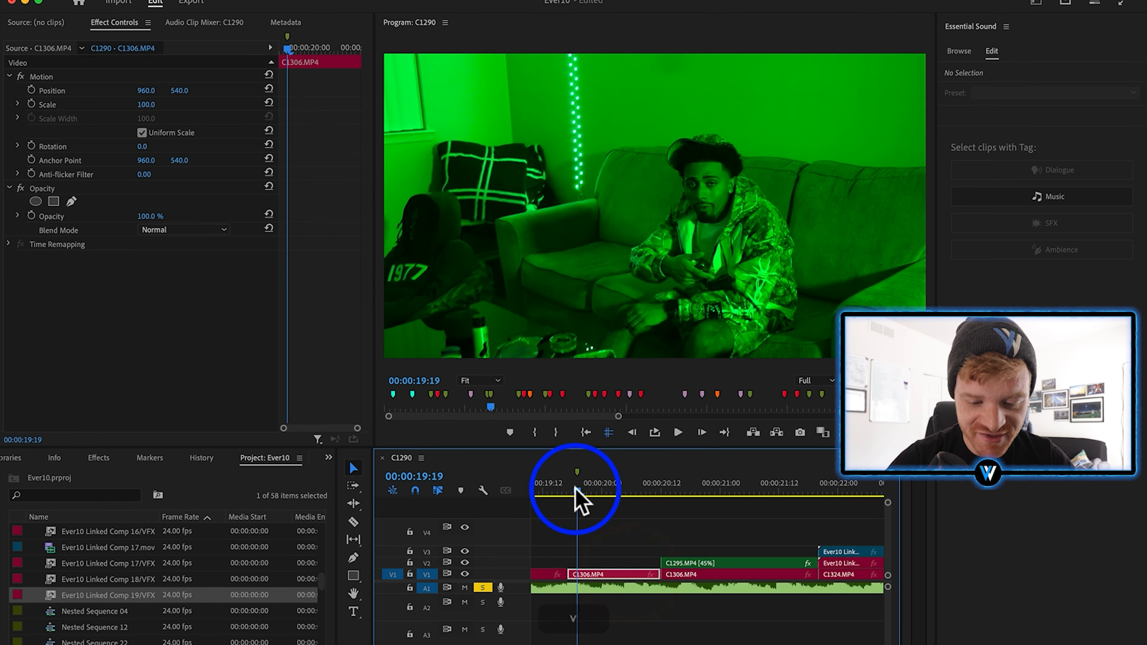
left_click_drag(580, 501, 634, 542)
left_click(605, 583)
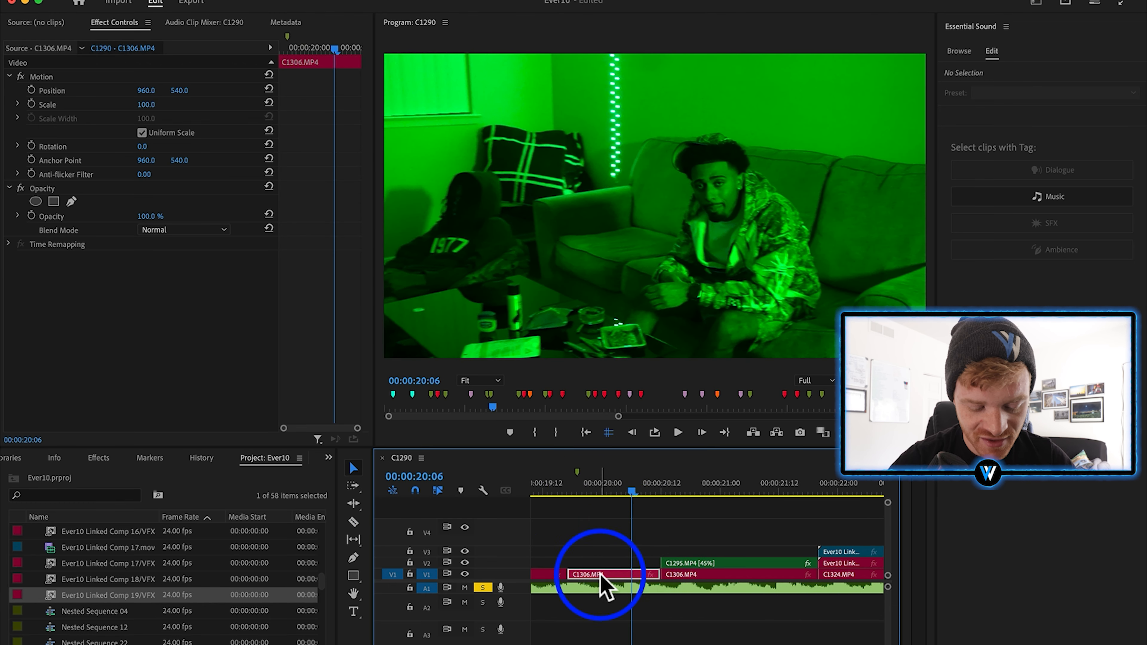
left_click_drag(605, 582, 624, 571)
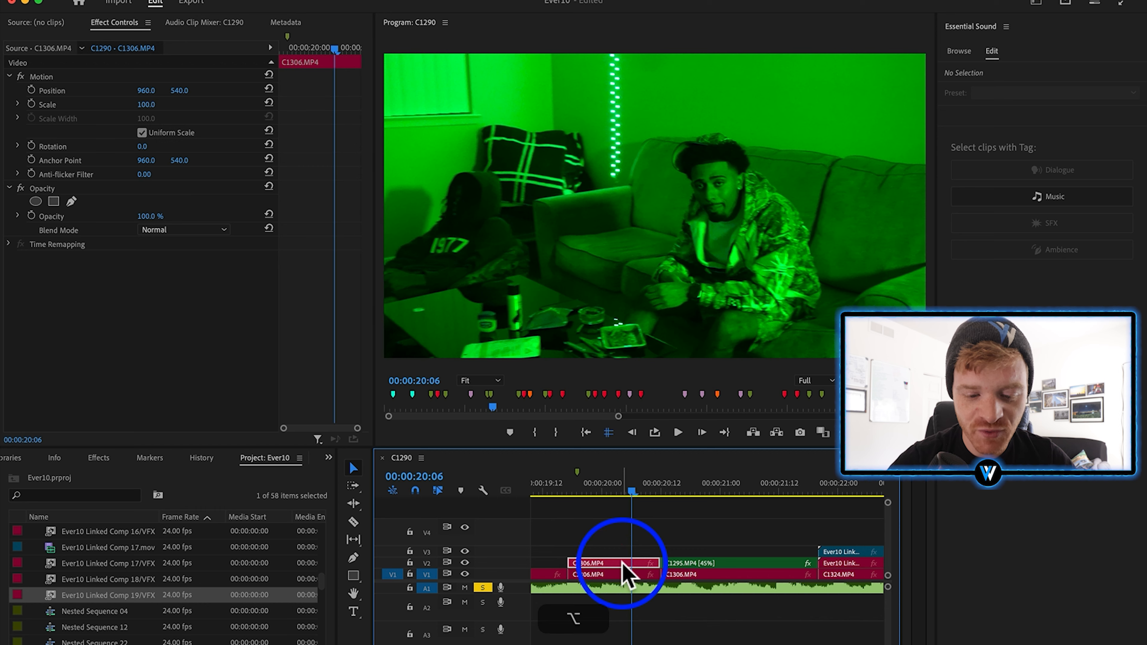
right_click(625, 571)
left_click(650, 368)
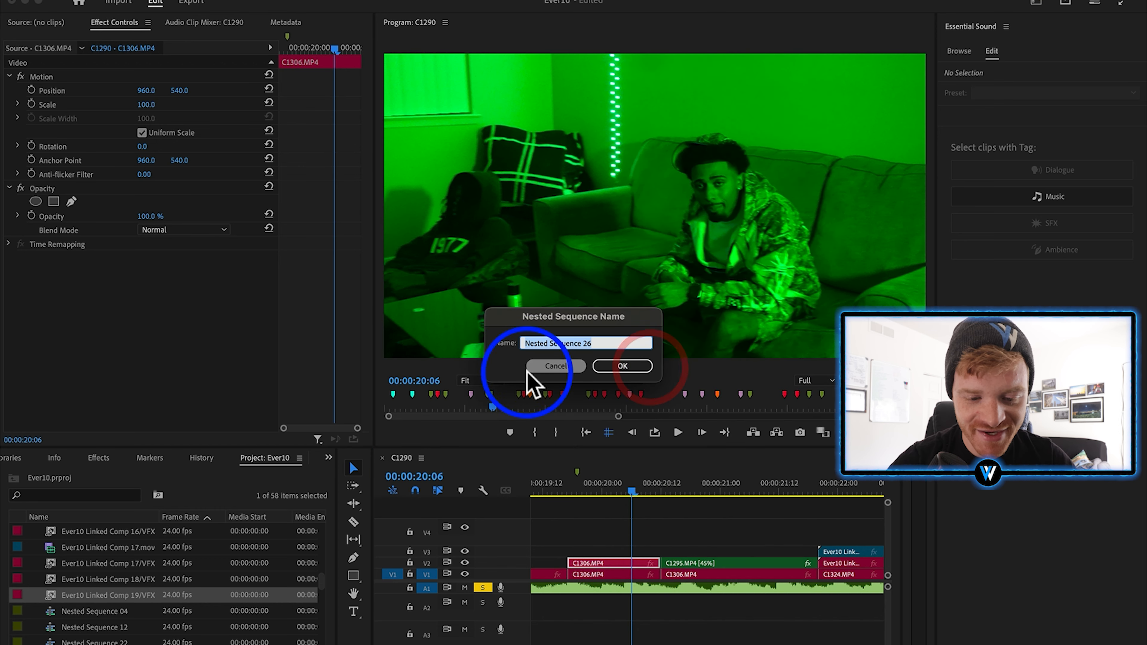
left_click(622, 366)
Replace Nested Sequence 26 with a linked After Effects composition and duplicate its layer there.
right_click(626, 564)
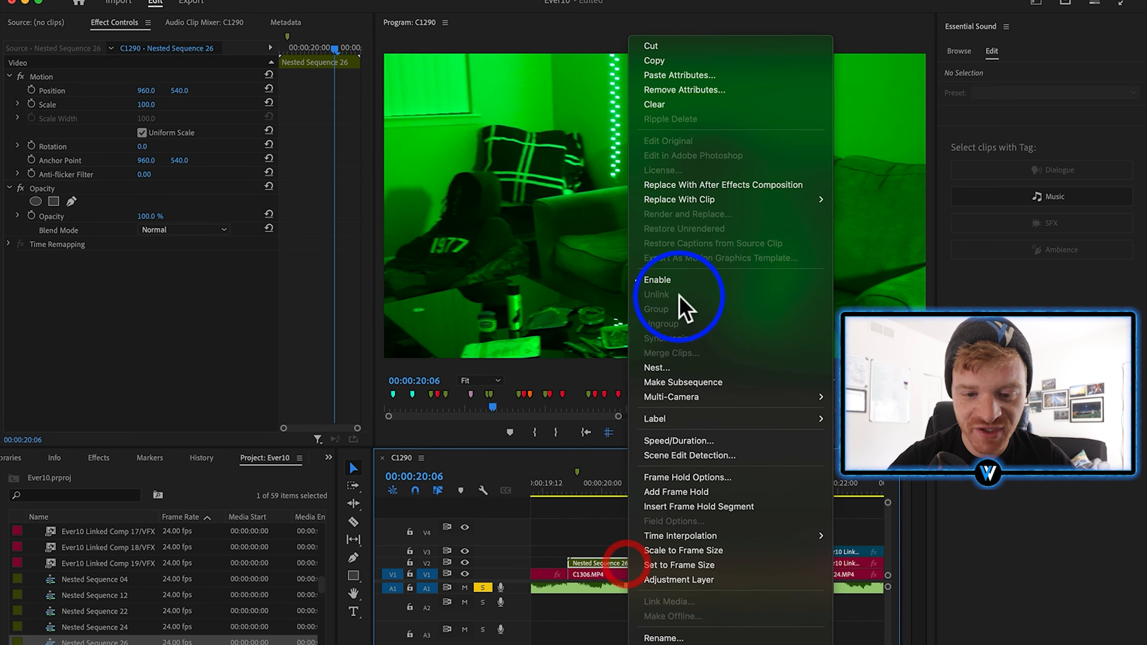
left_click(692, 186)
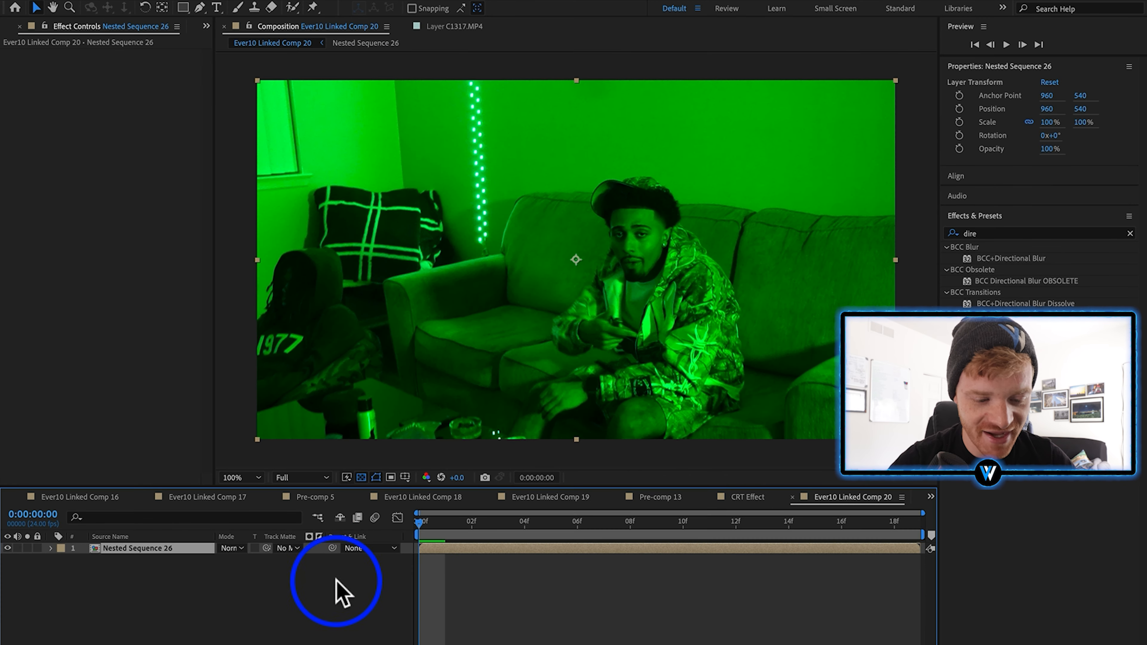
key("super+d")
Cut out the seated man on the upper Nested Sequence 26 layer with the Roto Brush and check the cutout by toggling both layers' visibility.
left_click(293, 7)
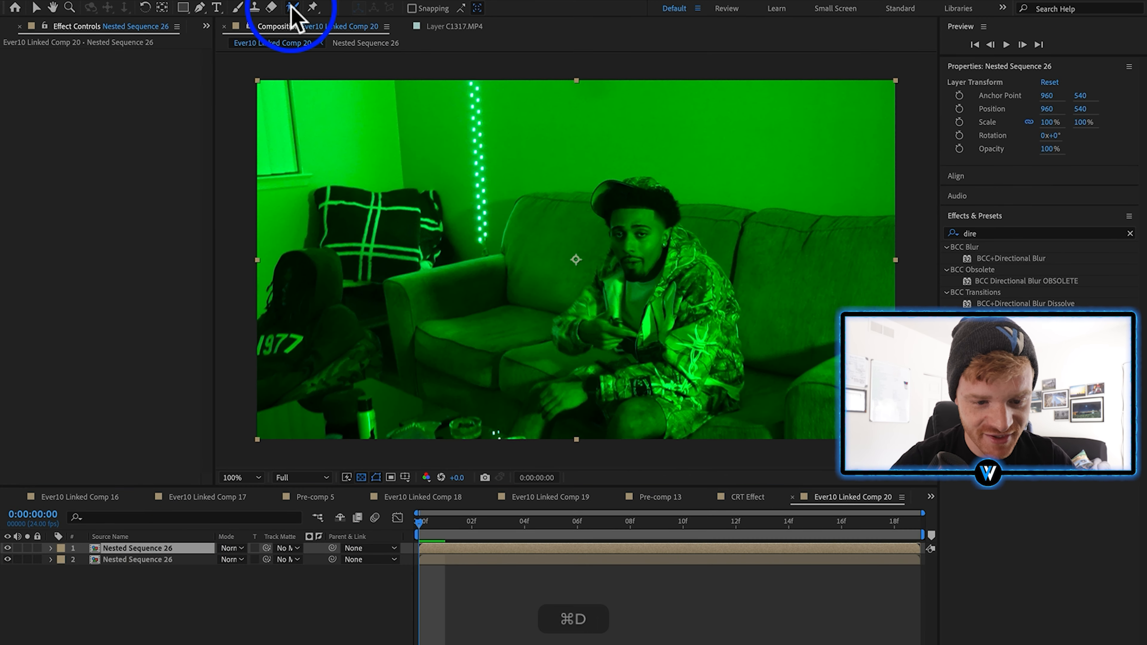
double_click(644, 371)
mouse_move(623, 408)
left_mouse_down()
mouse_move(732, 368)
mouse_move(725, 284)
mouse_move(705, 248)
left_mouse_up()
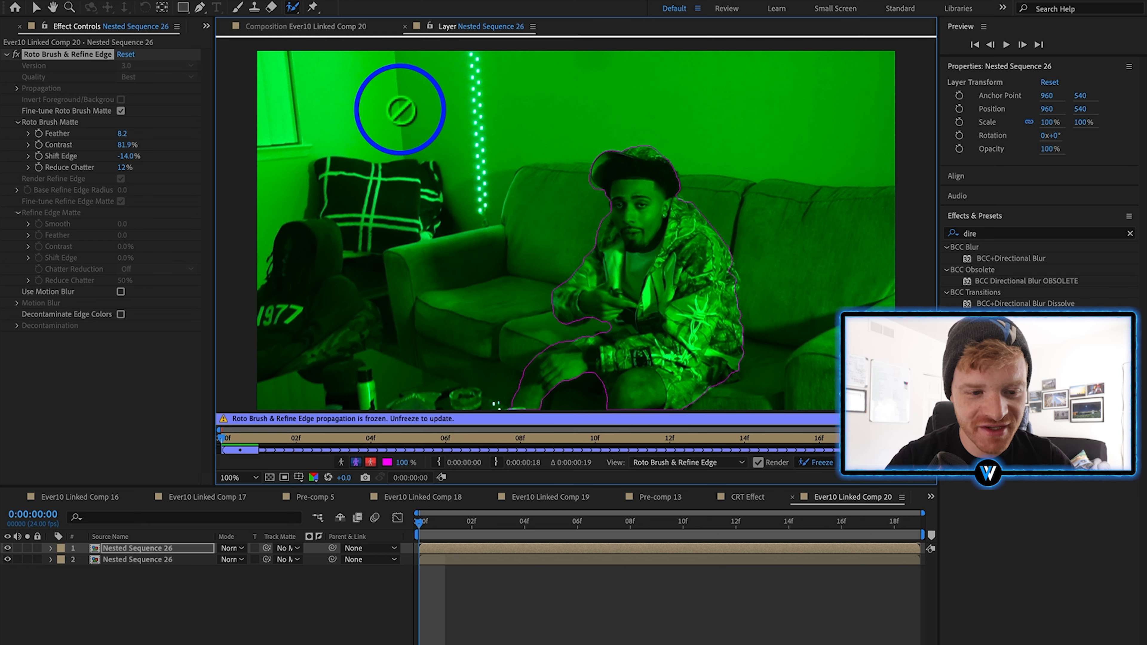
left_click(302, 28)
left_click(168, 560)
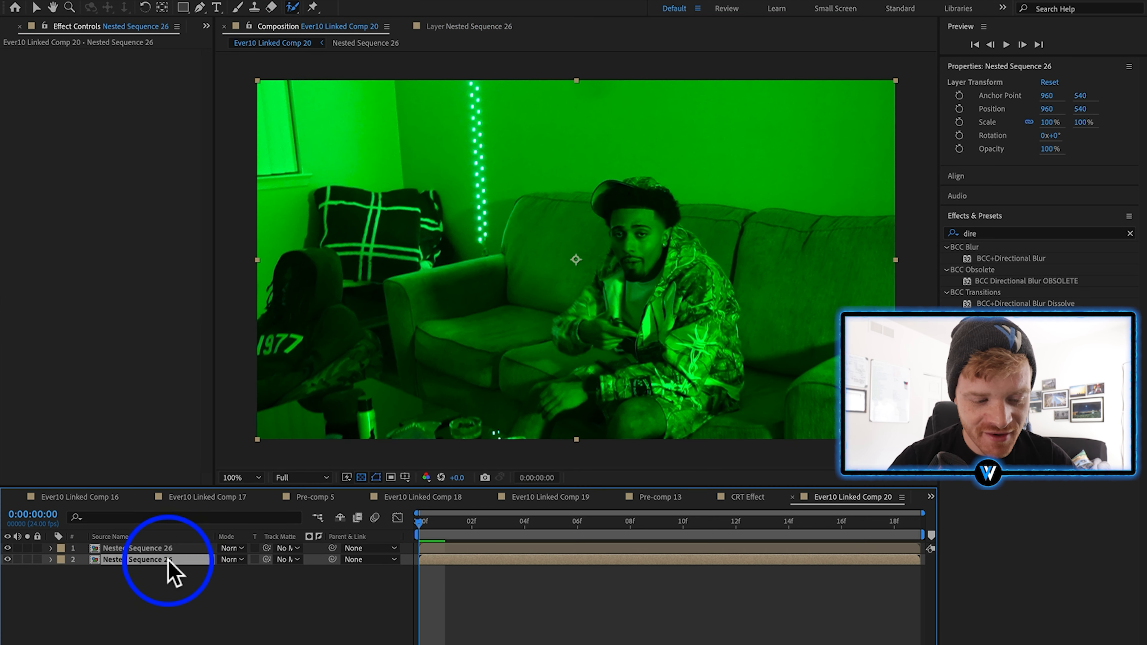
left_click(7, 560)
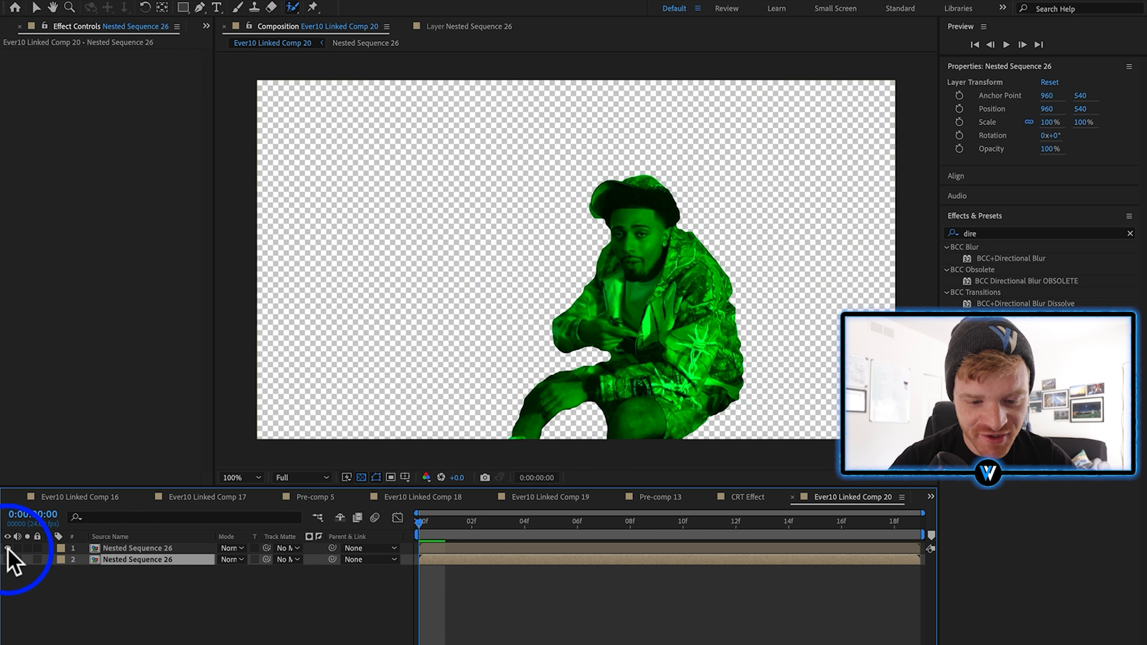
left_click(7, 548)
left_click(7, 548)
left_click(7, 560)
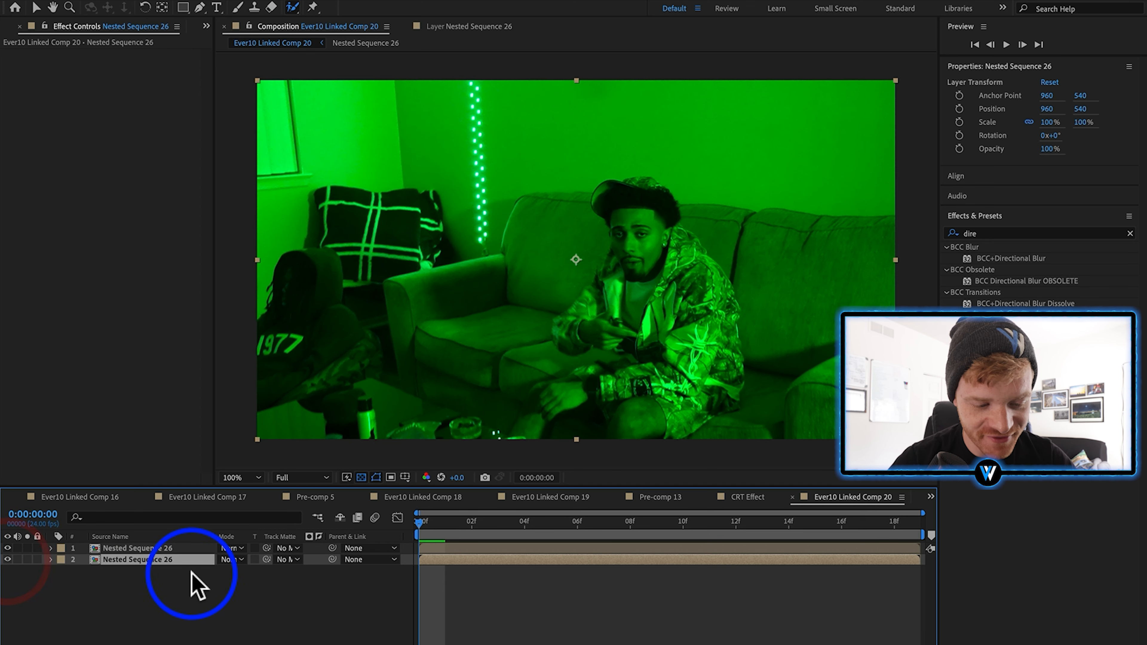
Apply the S_WarpPuddle effect to the lower Nested Sequence 26 layer and centre it on the man's chest at 1178, 630.
left_click(1130, 234)
left_click(1076, 233)
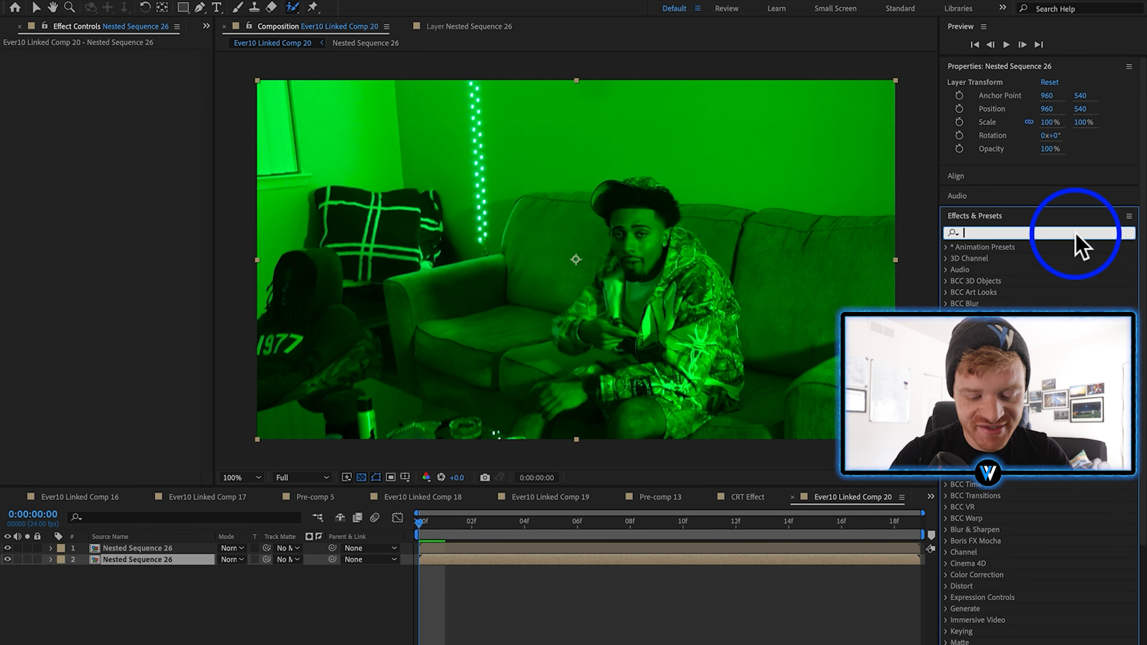
type("puddl")
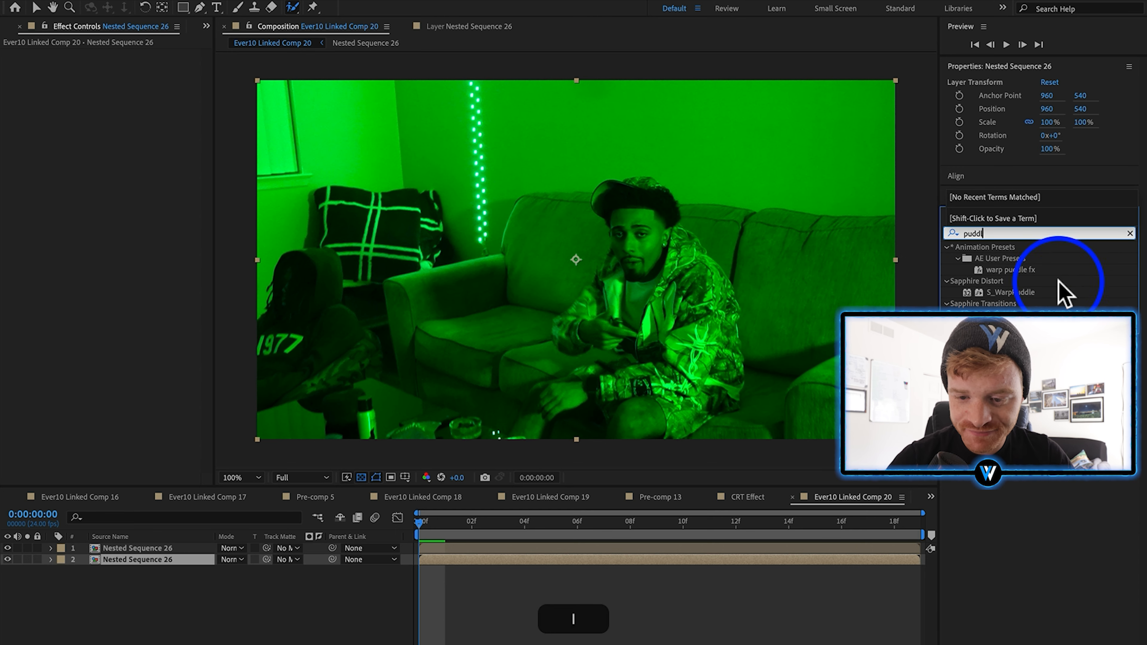
left_click_drag(1016, 293, 423, 562)
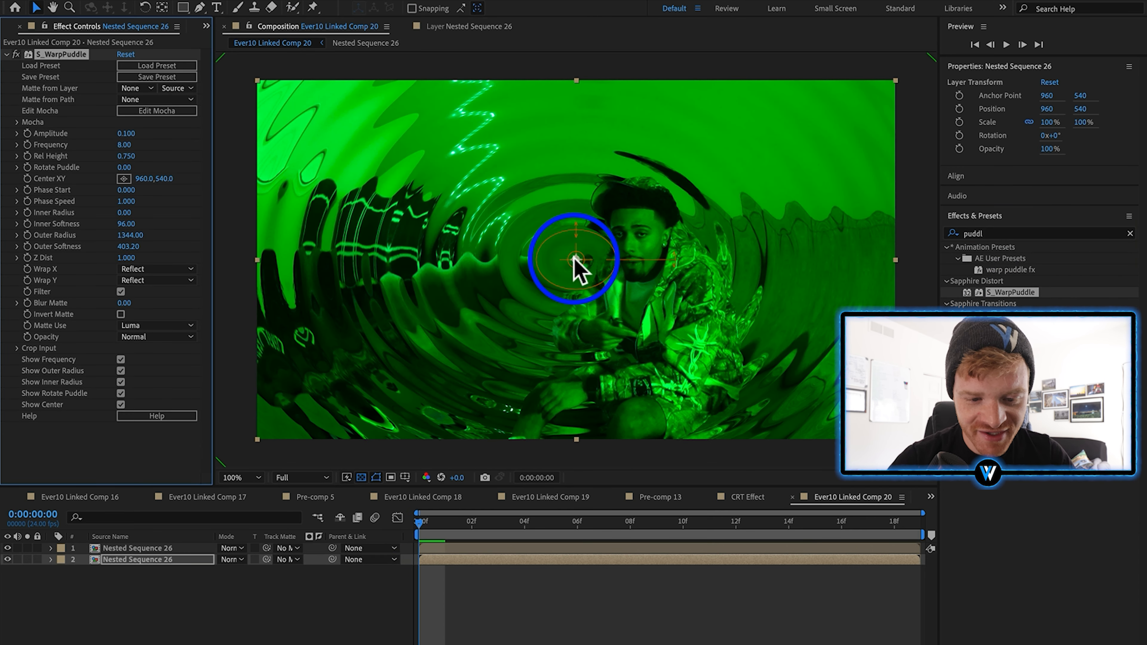
left_click_drag(573, 267, 645, 296)
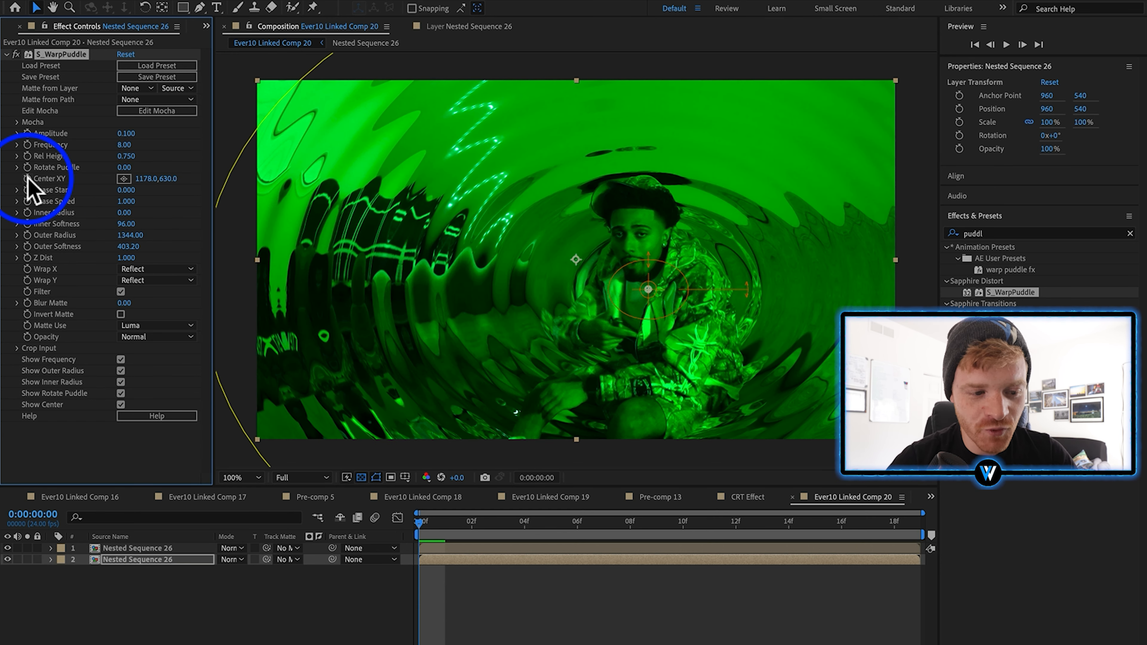
Animate the puddle's Center XY from 1178, 630 at the first frame to 1318, 622 at the end of the layer.
left_click(28, 178)
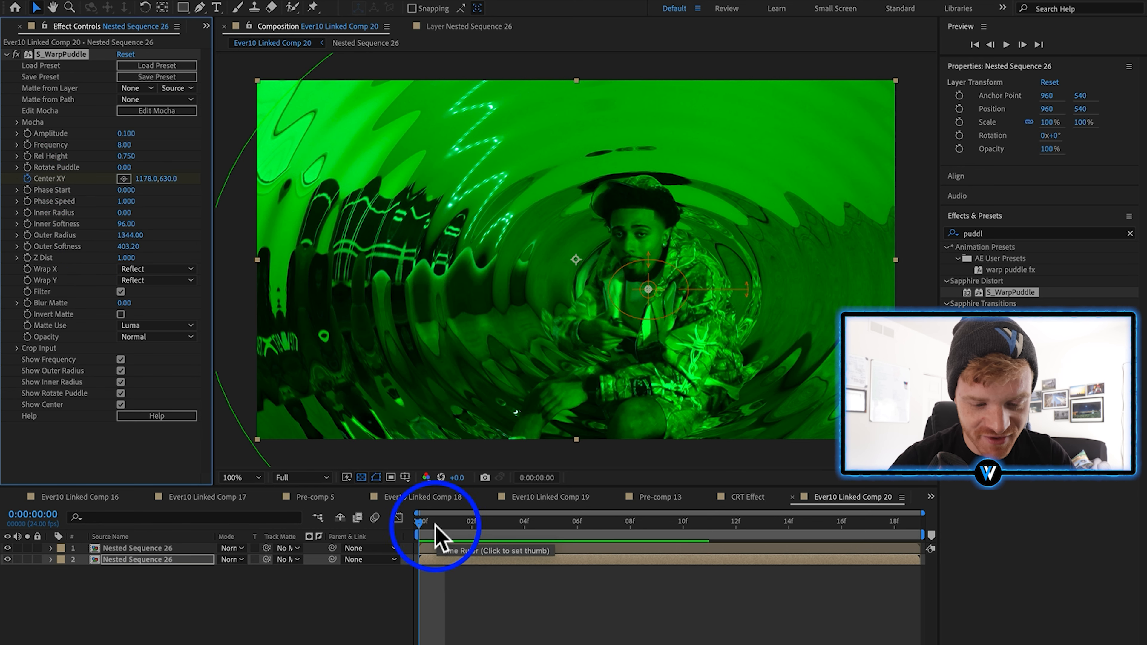
left_click_drag(434, 526, 878, 545)
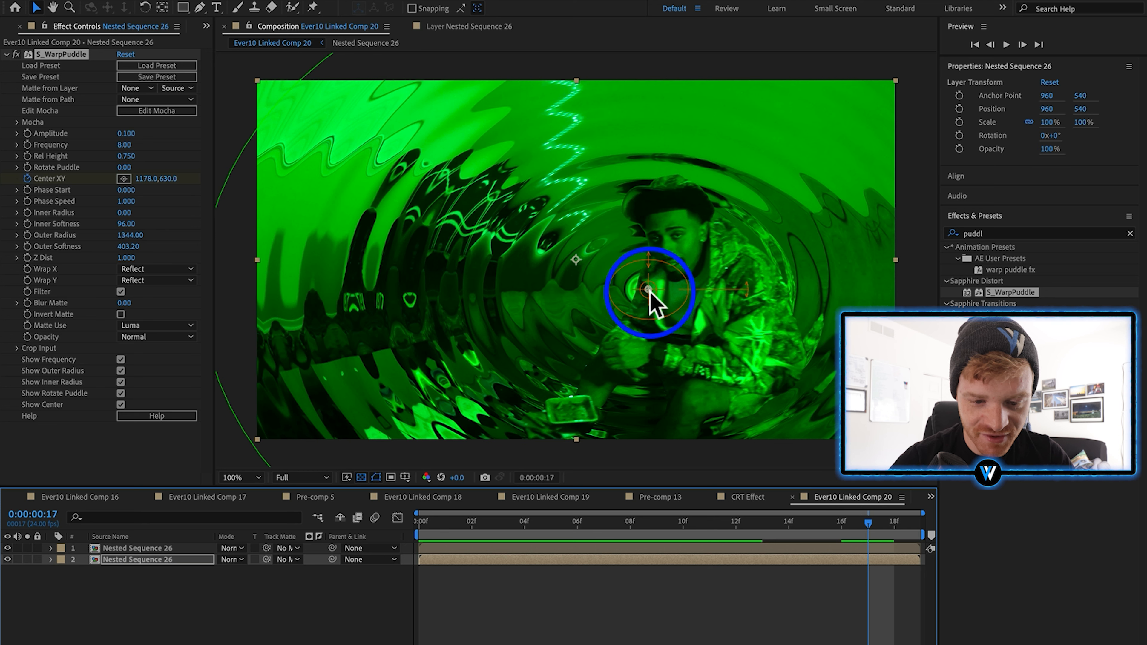
left_click_drag(649, 288, 706, 293)
key("u")
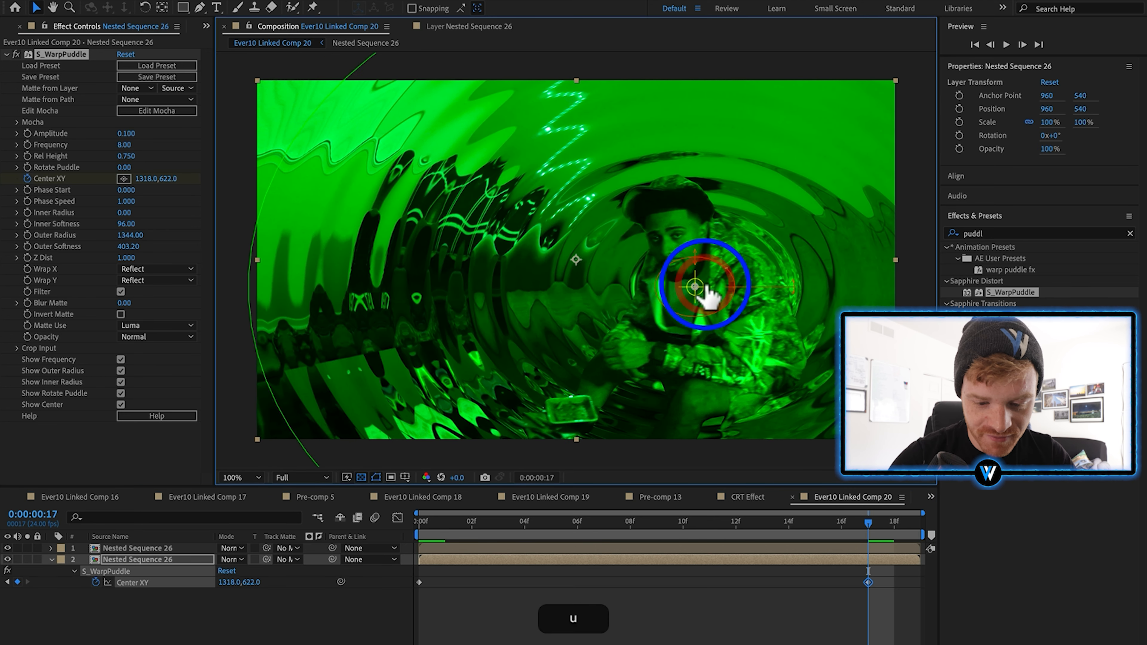
left_click(868, 581)
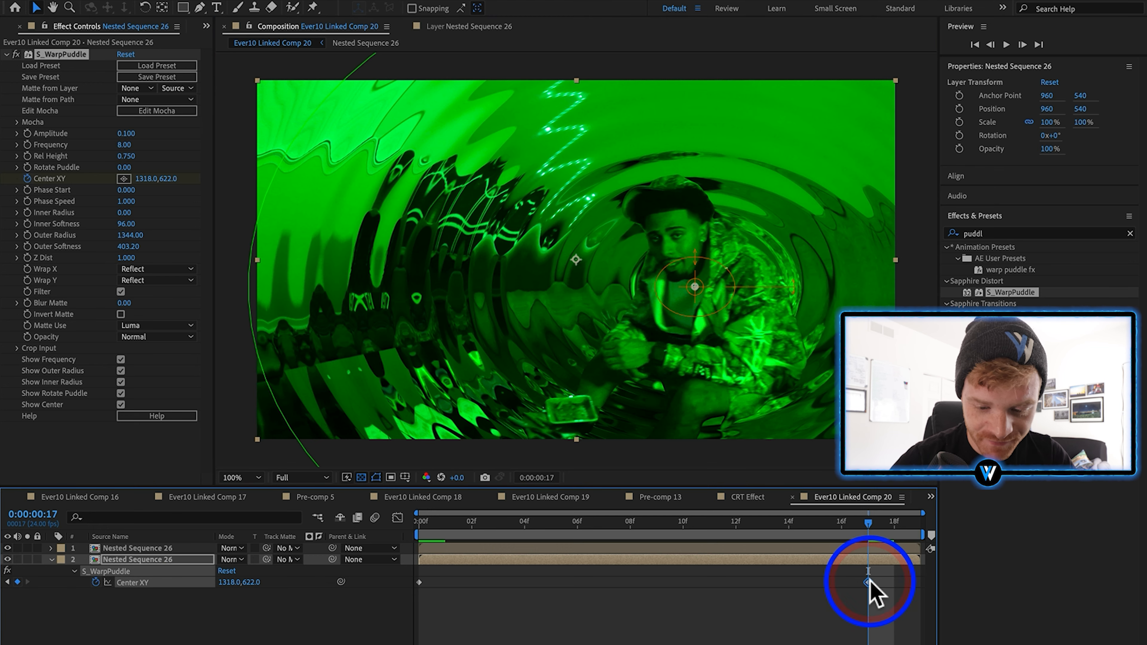
left_click_drag(868, 582, 920, 583)
Animate the puddle's Outer Radius from 134 at the first frame to 1469.79 at the end of the layer.
left_click(682, 537)
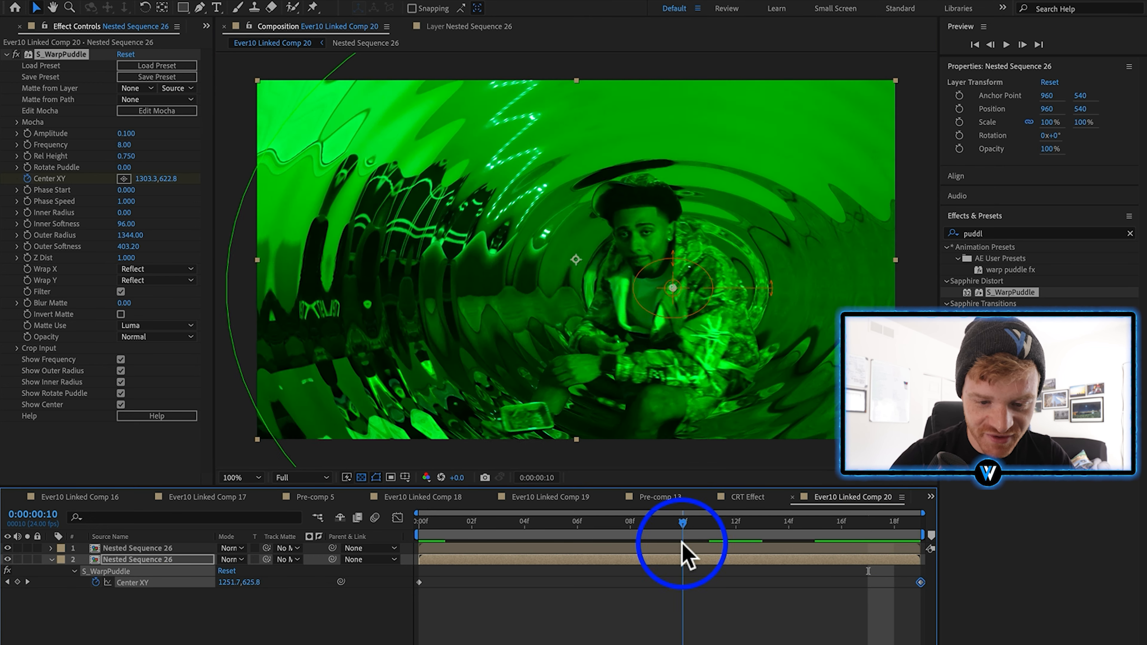
left_click_drag(682, 544, 413, 549)
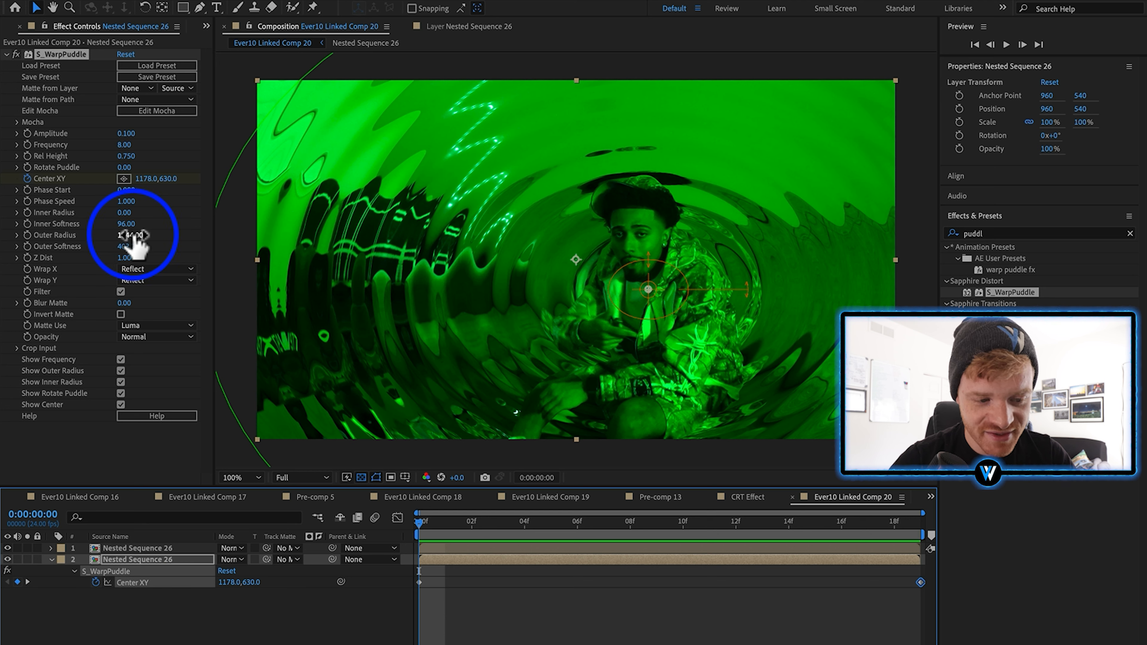
left_click_drag(134, 237, 72, 249)
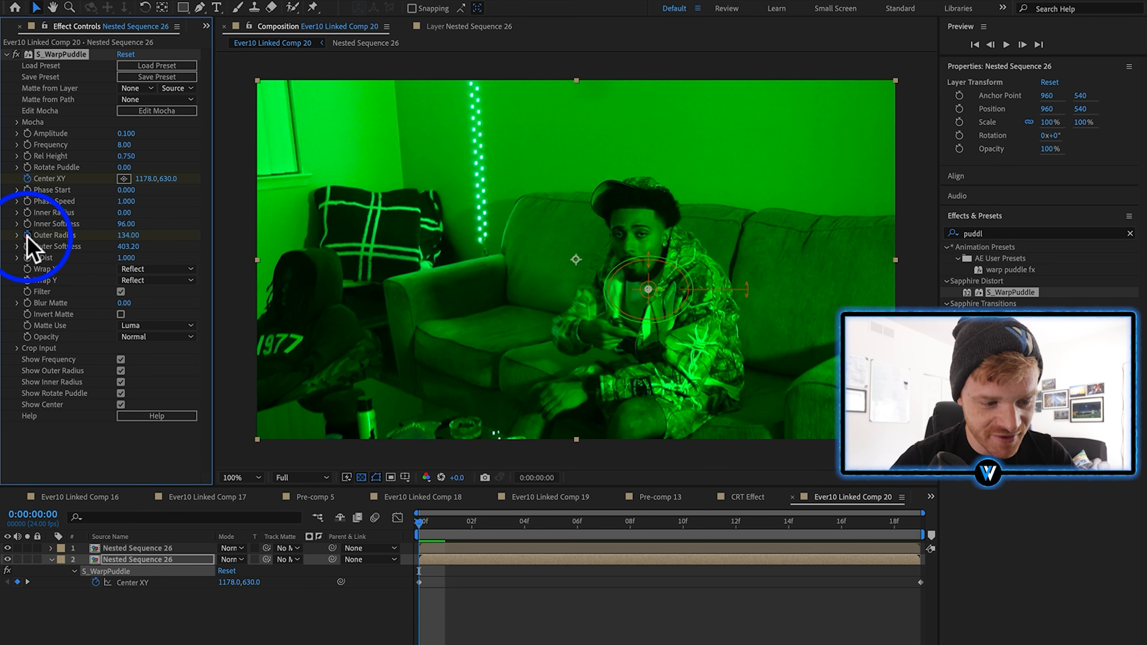
left_click_drag(636, 524, 907, 536)
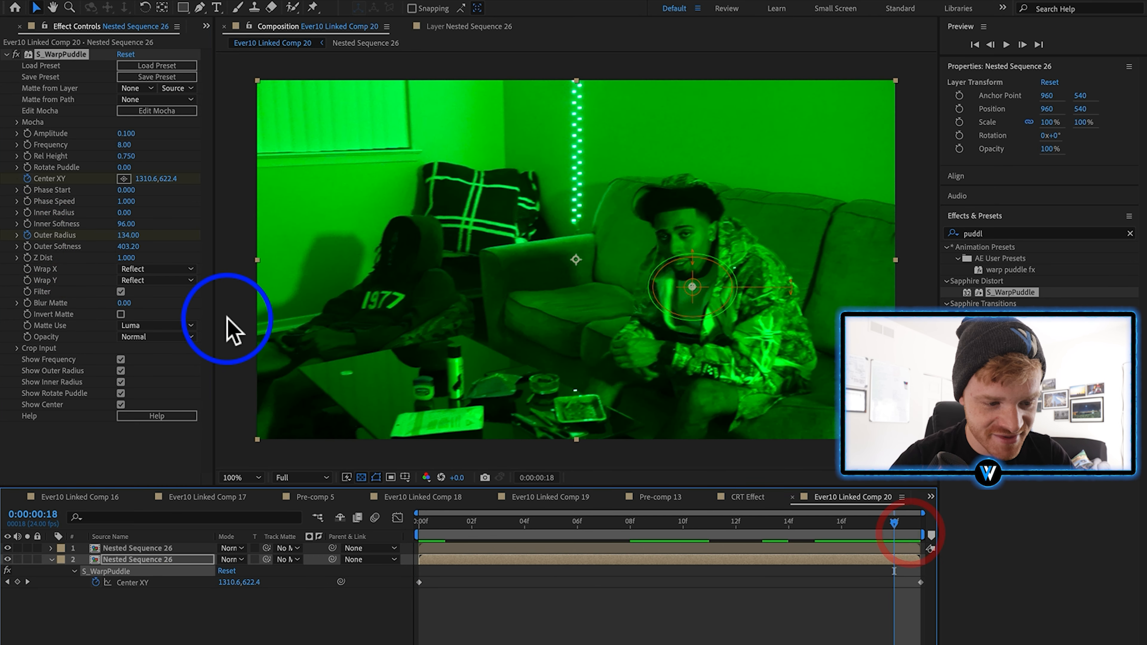
left_click_drag(127, 235, 220, 241)
left_click_drag(894, 605, 919, 606)
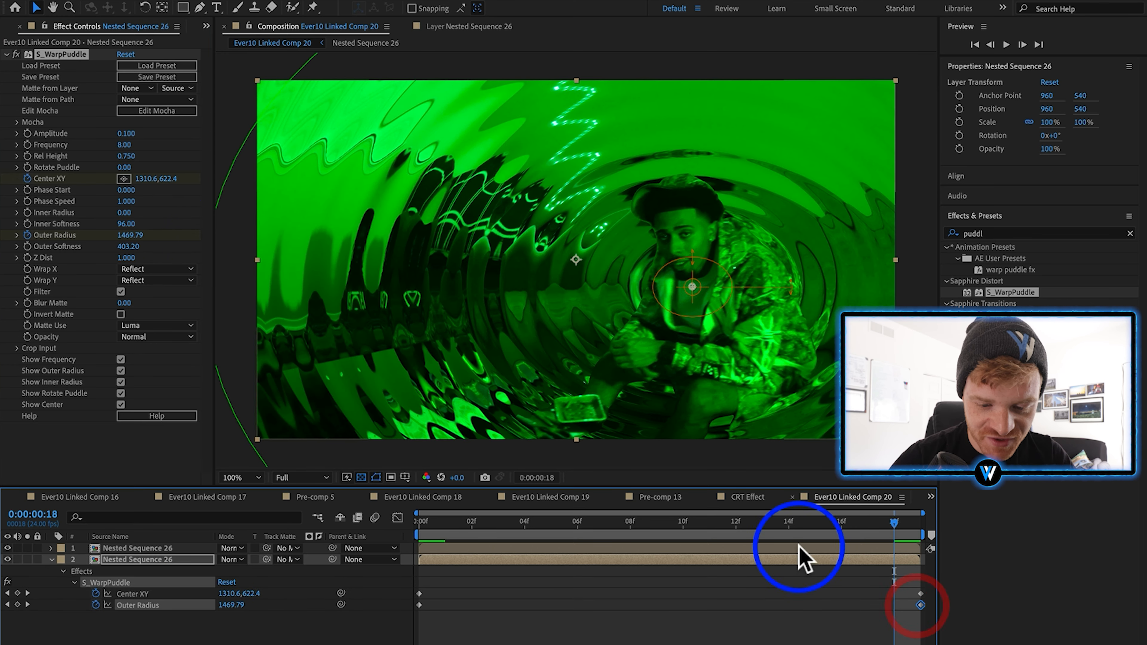
Keyframe the puddle's Amplitude and Frequency at the first frame, with Amplitude at 0.370 and Frequency at 8.10.
left_click_drag(809, 528, 664, 582)
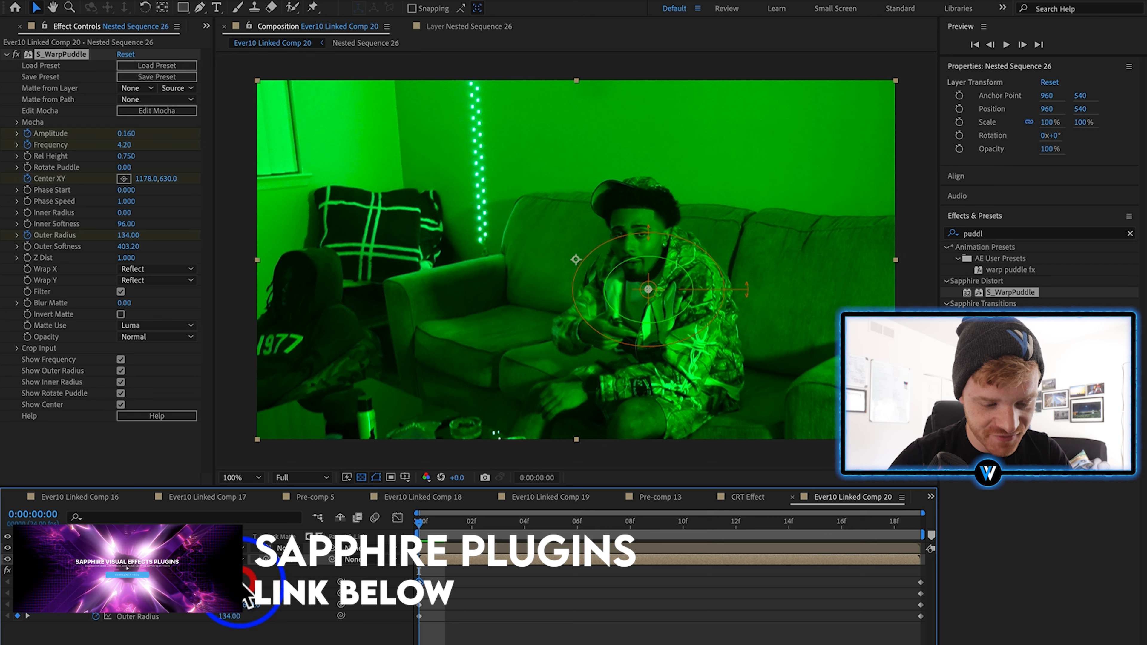
left_click(241, 589)
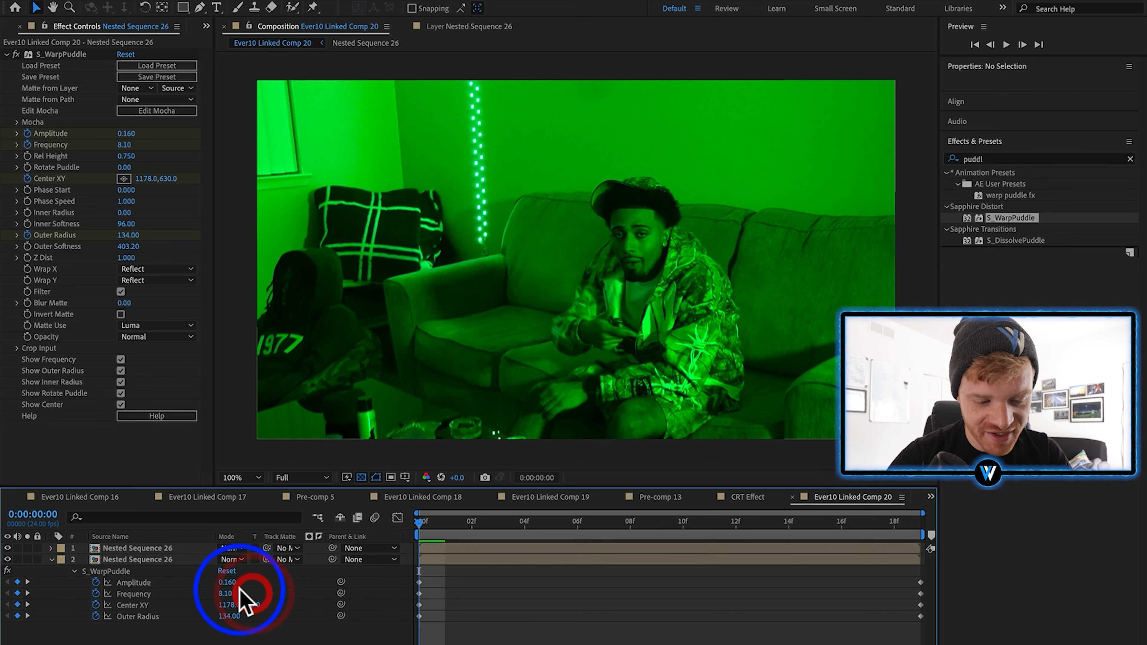
left_click(243, 582)
Keyframe Amplitude at 0.040 with a lower Frequency at frame 13, and move both keyframes to the end of the layer.
left_click_drag(414, 533, 760, 540)
left_click_drag(852, 582, 768, 594)
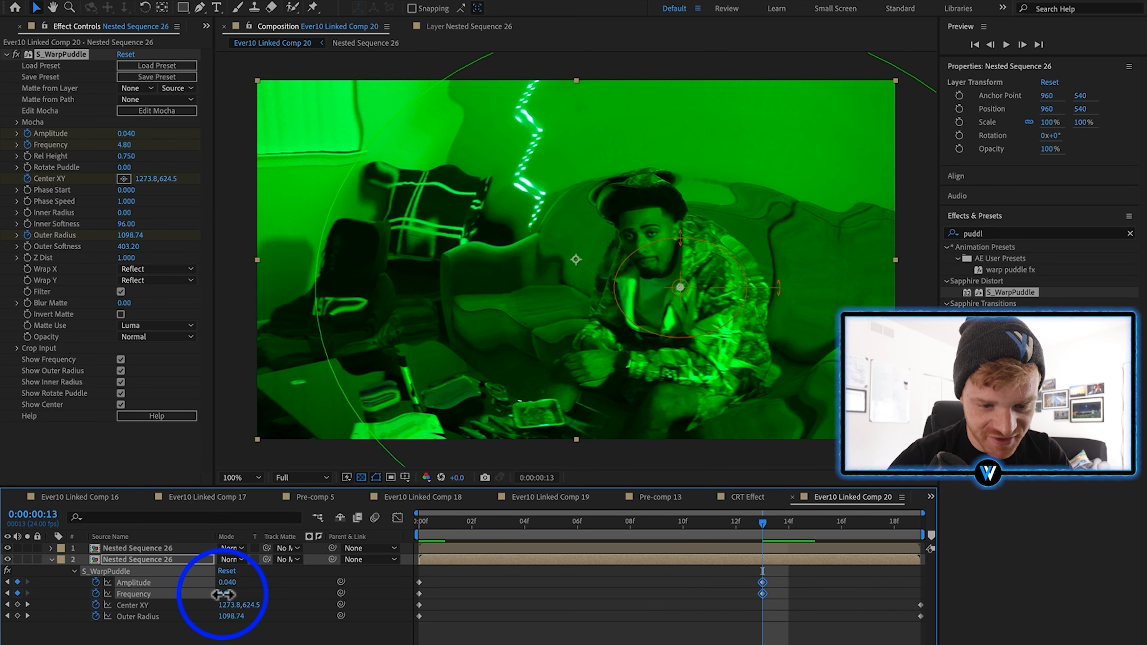
left_click_drag(223, 594, 211, 599)
left_click_drag(744, 578, 917, 597)
Raise the puddle's Outer Softness to 1013.20 and play back the ripple animation from the start.
left_click_drag(717, 525, 416, 555)
key("space")
left_click(573, 609)
key("space")
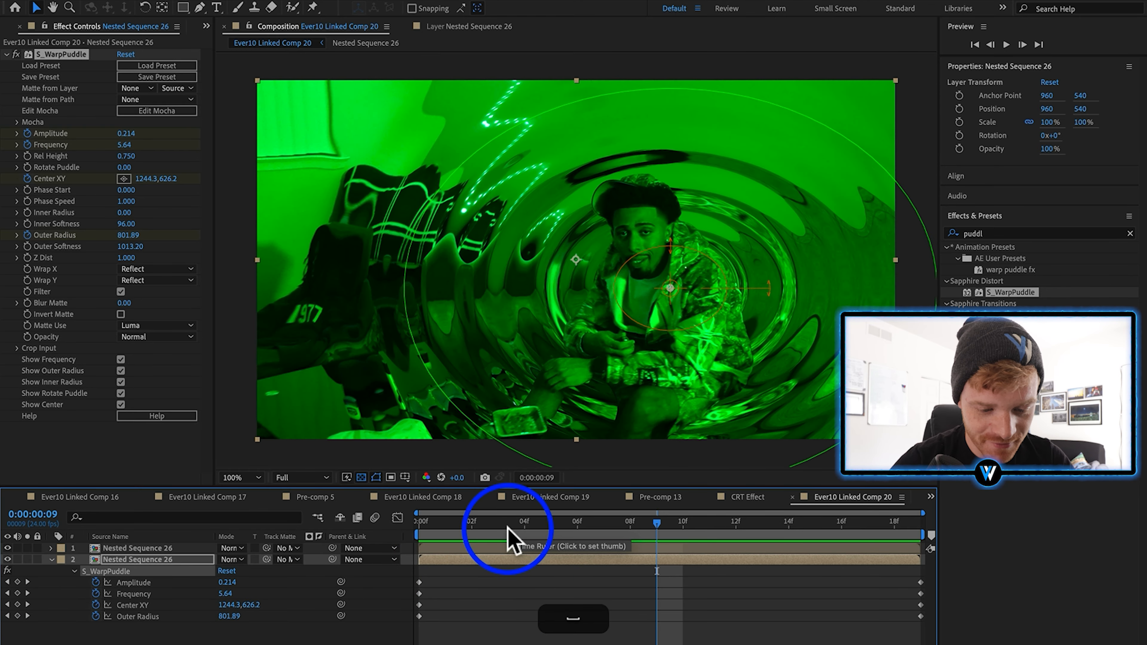
Adjust the first-frame keyframes to Amplitude 0.390 and Frequency 4.40, previewing the ripple between changes.
left_click_drag(498, 523, 415, 515)
left_click(208, 579)
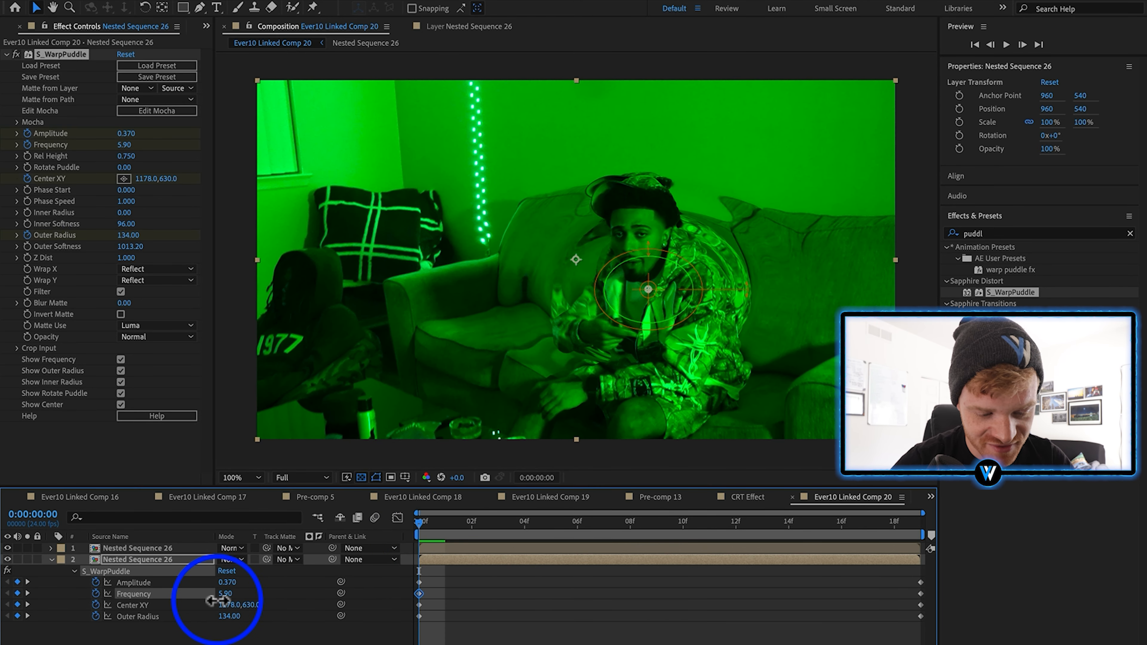
key("space")
key("space")
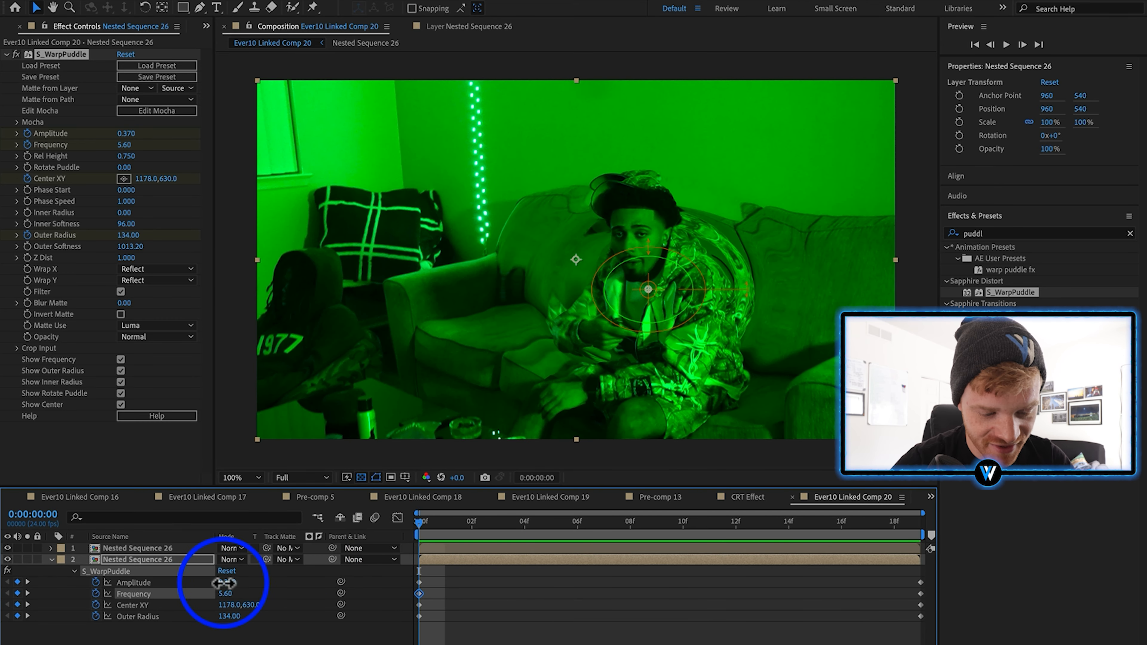
mouse_move(224, 584)
left_mouse_down()
mouse_move(235, 584)
mouse_move(231, 603)
left_mouse_up()
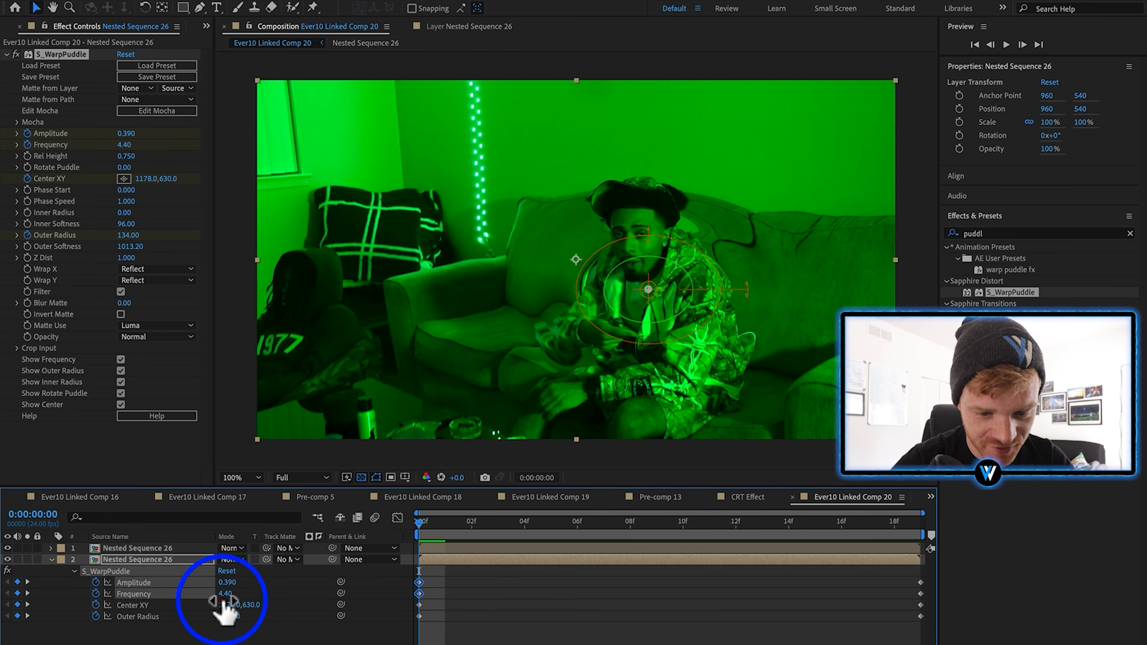
Preview the ripple animation and add the composition to the render queue with the Lossless output module.
key("space")
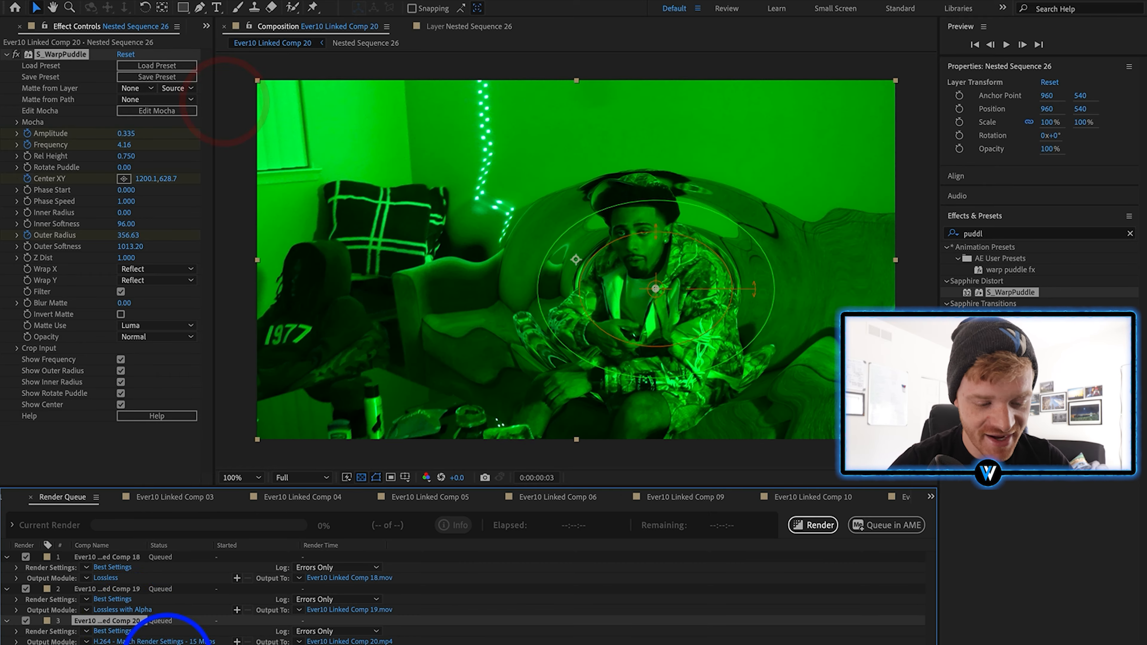
key("ctrl+m")
left_click(86, 641)
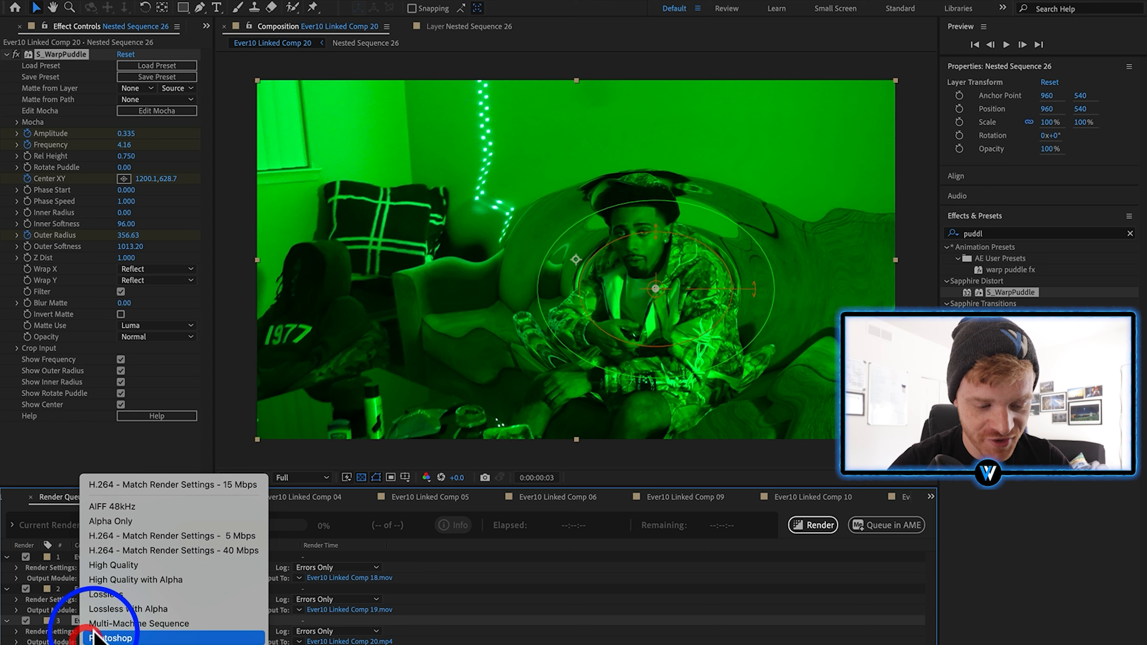
left_click(118, 605)
Copy the C1306.MP4 clip onto track V4, starting near 00:00:24:18 so it overlaps the end of the preceding shot.
left_click(674, 578)
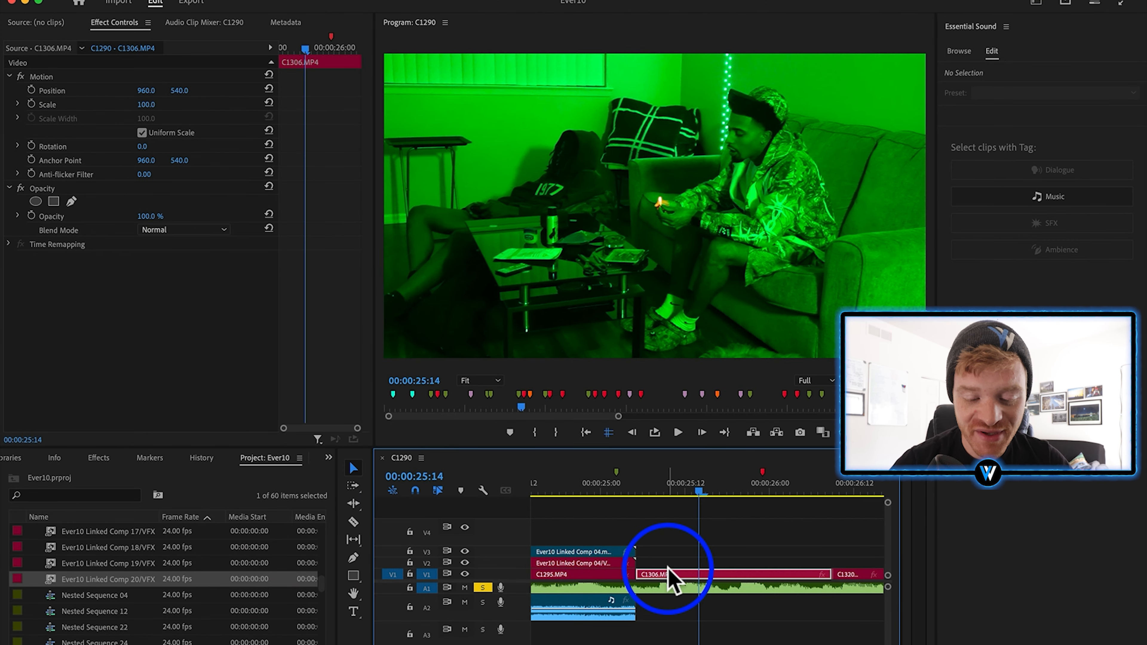
left_click(637, 486)
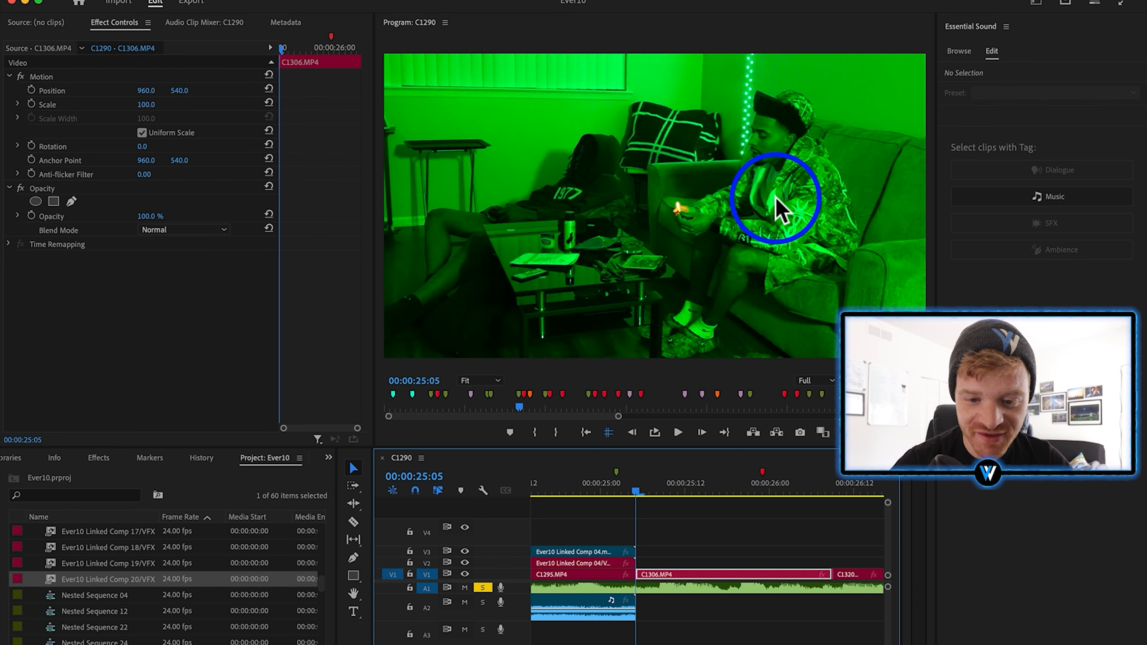
left_click(566, 487)
left_click_drag(566, 486, 643, 522)
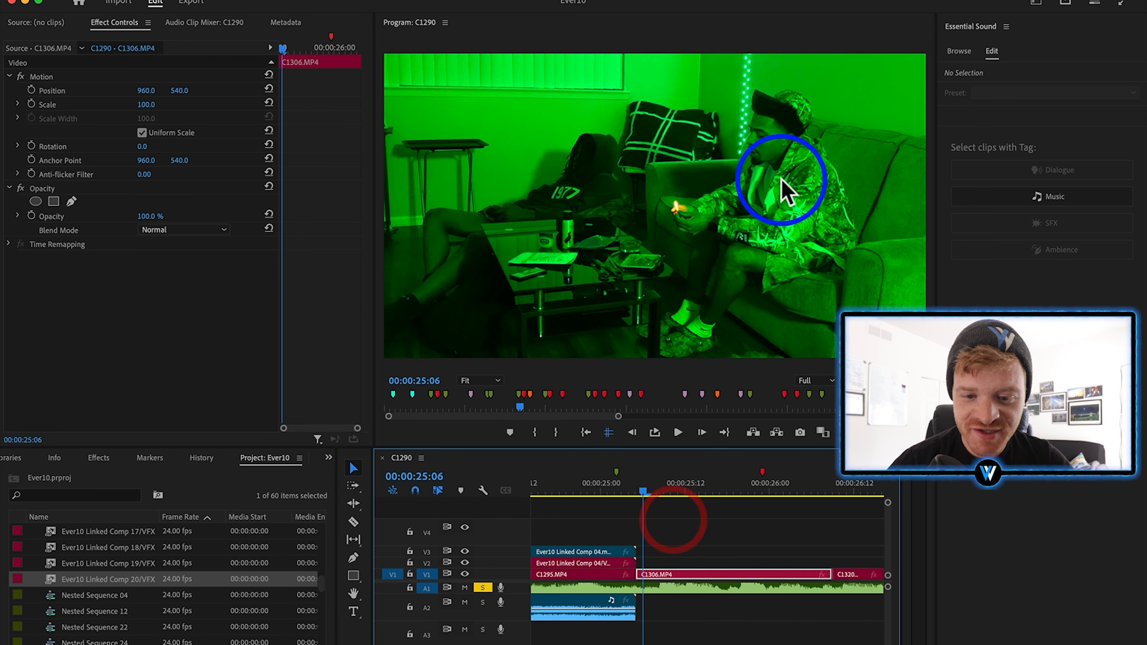
left_click(659, 576)
left_click_drag(660, 575, 559, 531)
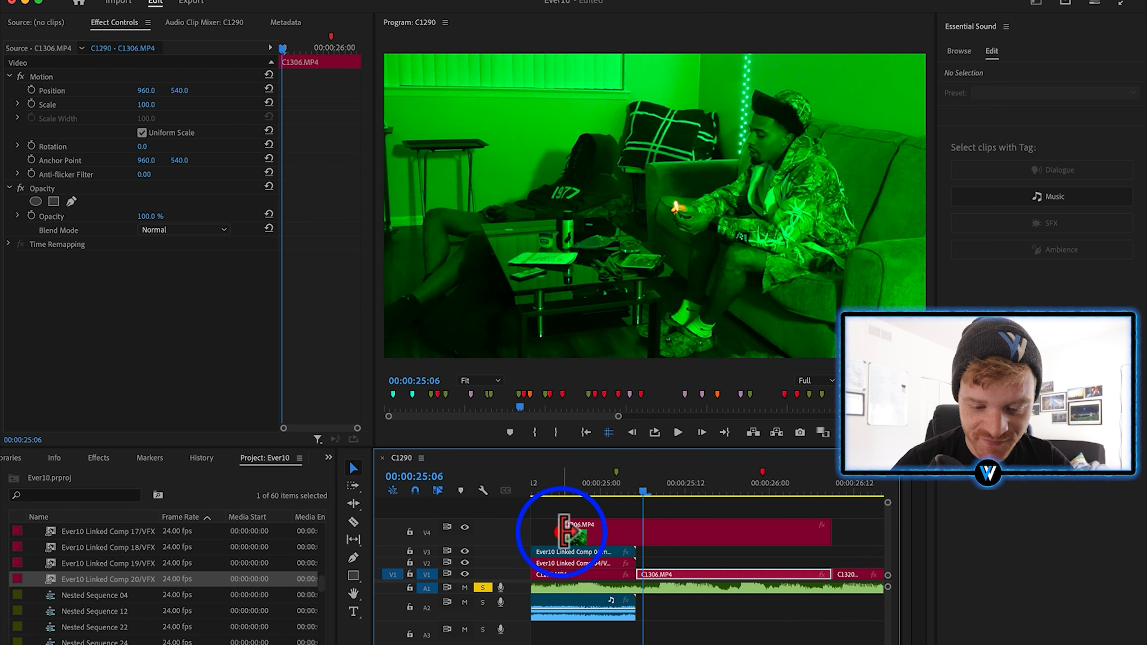
Split the V4 copy of C1306.MP4 at the cut between the shots and delete the part after it.
key("c")
left_click(637, 533)
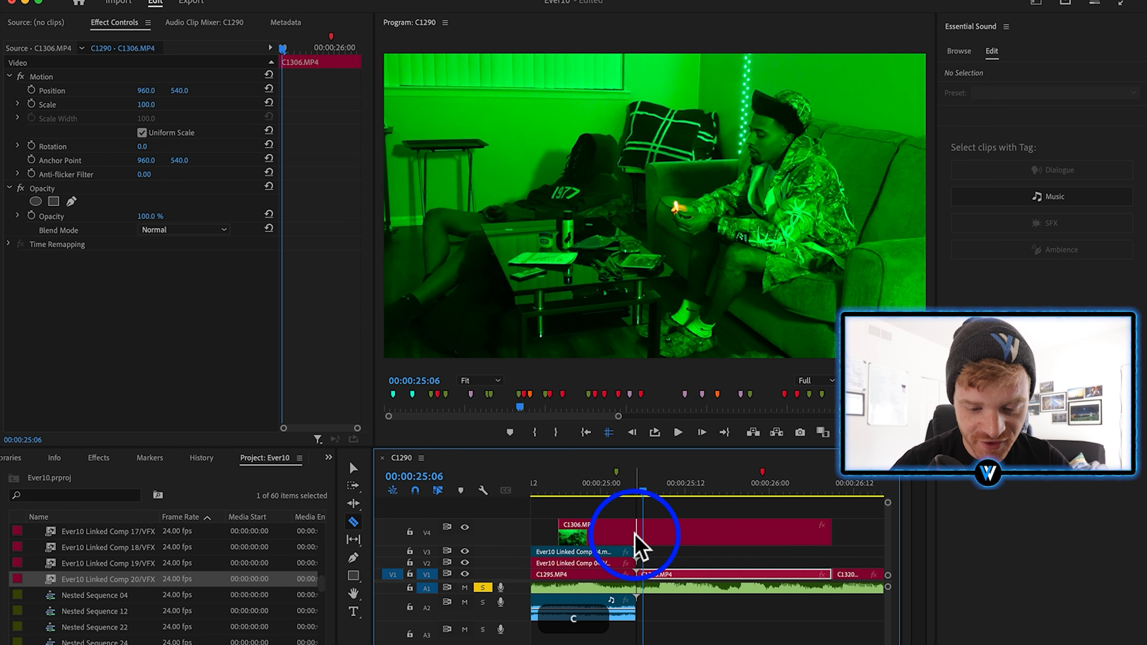
key("v")
left_click(659, 537)
key("BackSpace")
left_click(568, 491)
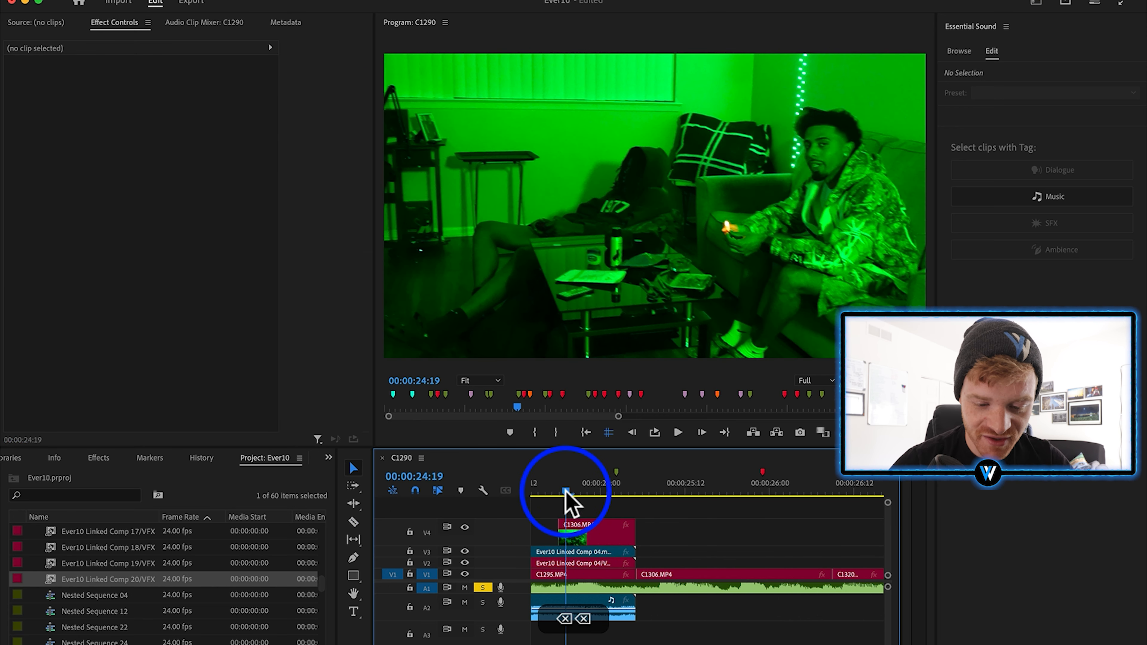
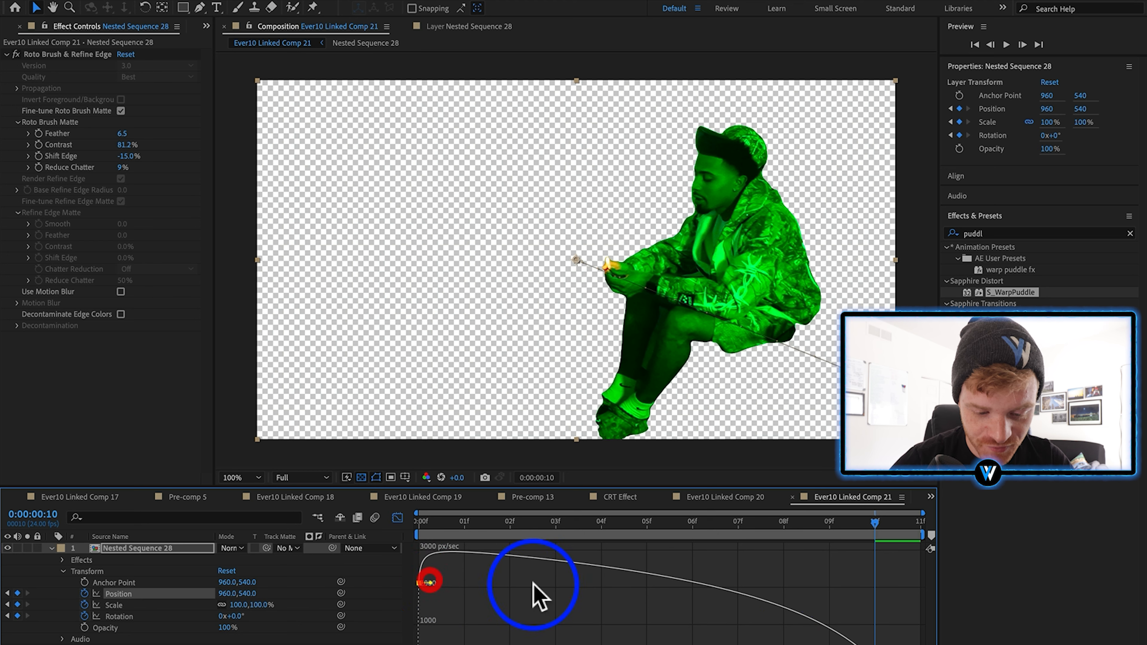
Lengthen the ease into the frame 10 Position keyframe in the speed graph, and play the animation from the first frame.
left_click_drag(797, 642, 608, 622)
left_click(397, 518)
left_click_drag(497, 526, 416, 528)
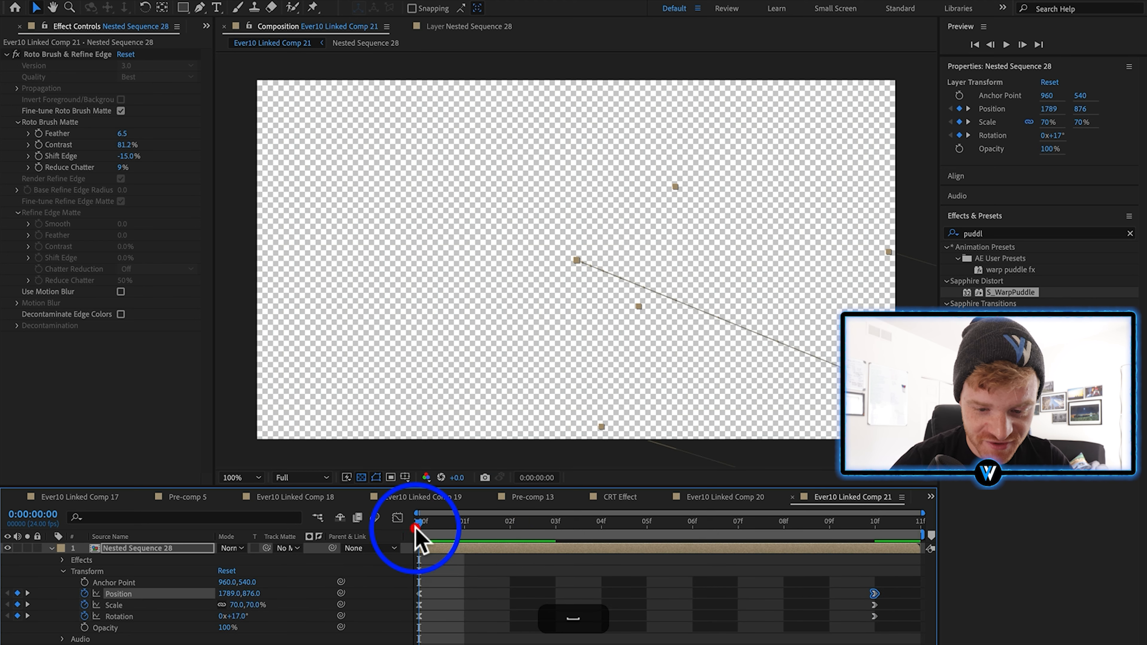
key("space")
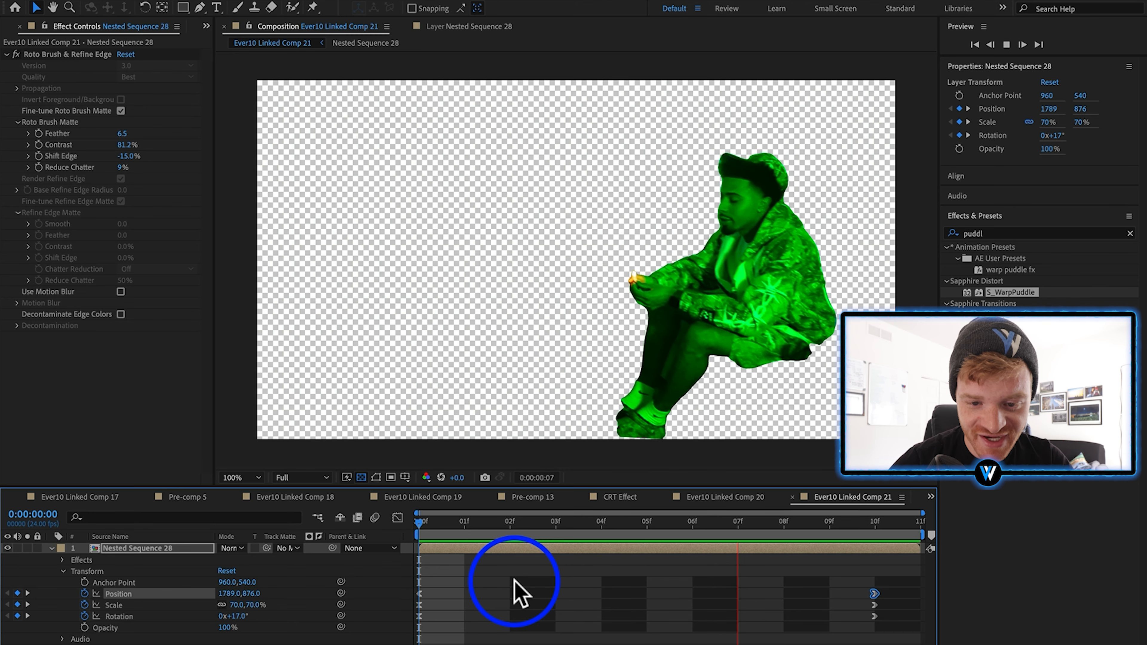
key("space")
Enable motion blur on the cut-out layer and add the composition to the render queue with Lossless with Alpha output.
key("F4")
left_click(273, 548)
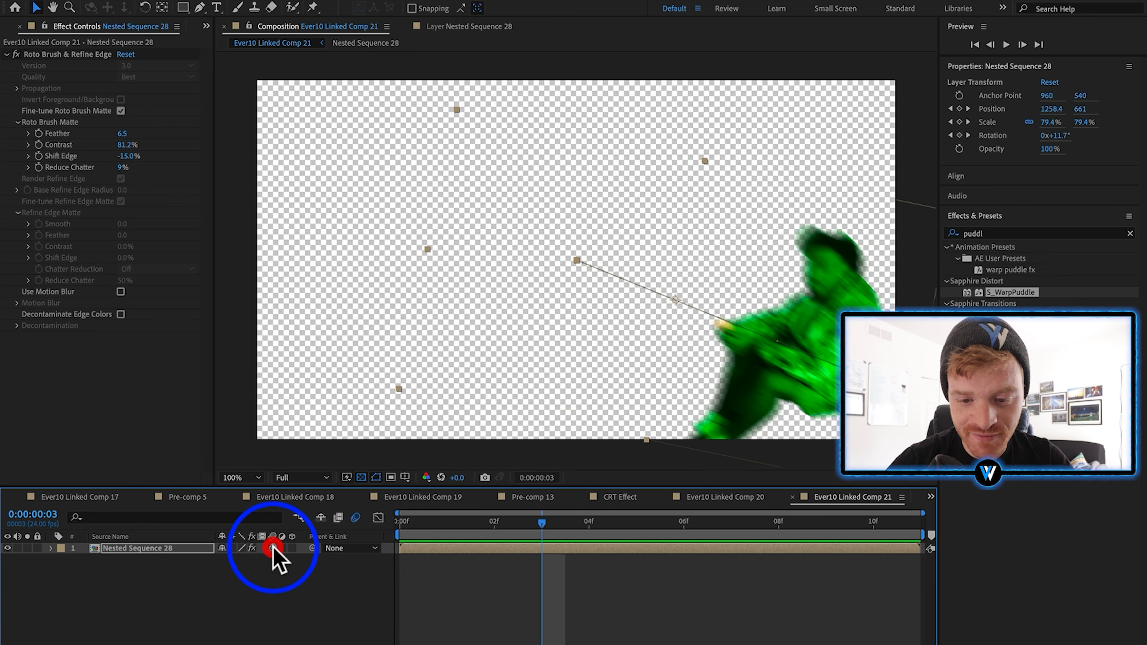
left_click(180, 1)
left_click(222, 105)
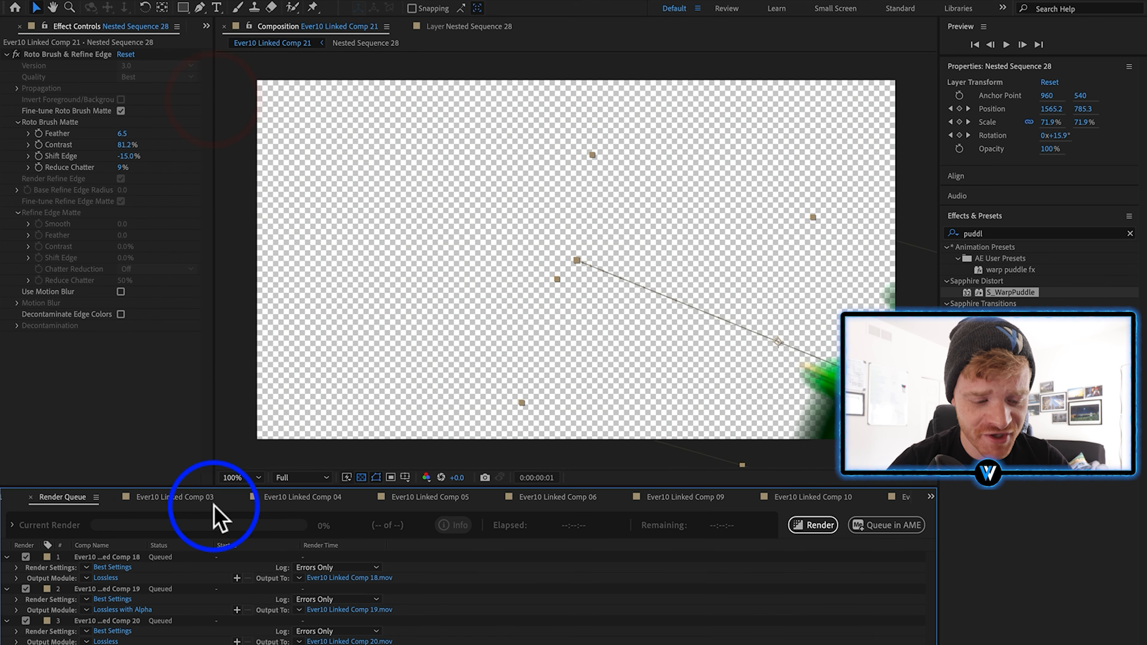
left_click(86, 641)
left_click_drag(86, 641, 138, 607)
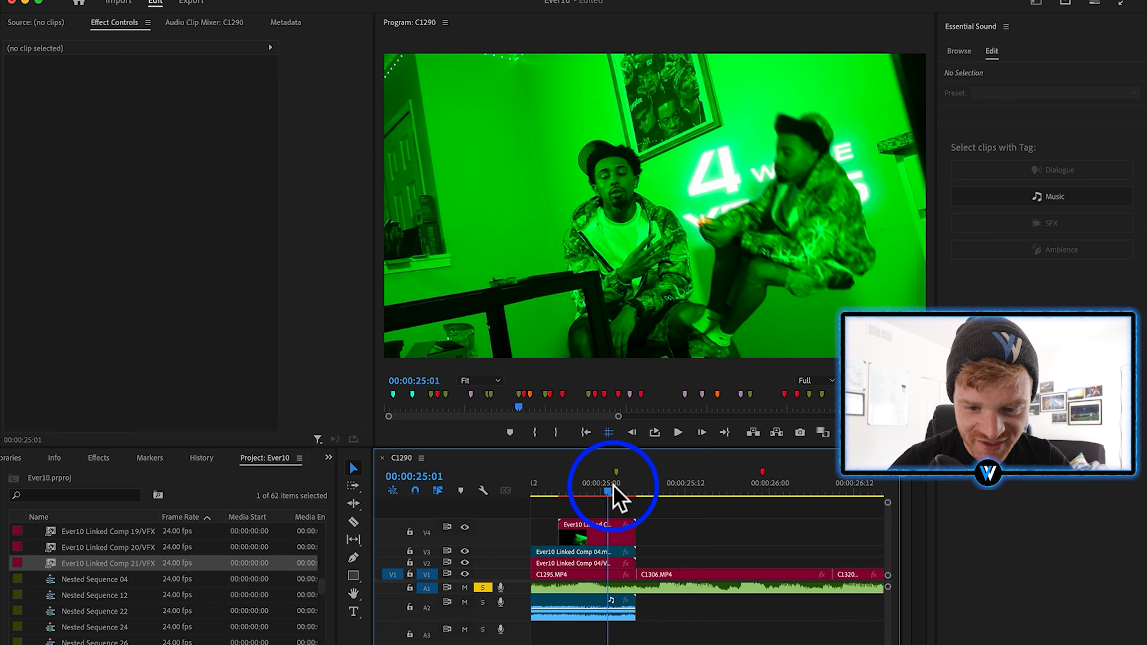
Nest the C1295.MP4 clip on V2 near 00:00:29:09 as Nested Sequence 30 and replace it with an After Effects composition.
left_click_drag(615, 487, 534, 520)
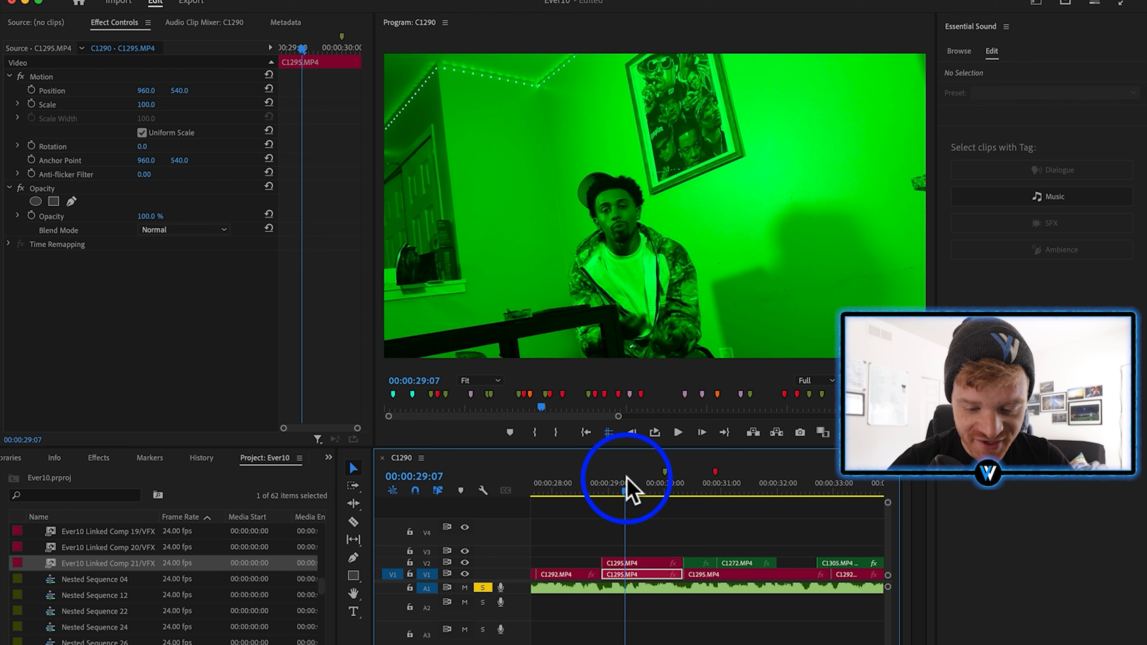
left_click_drag(612, 490, 597, 486)
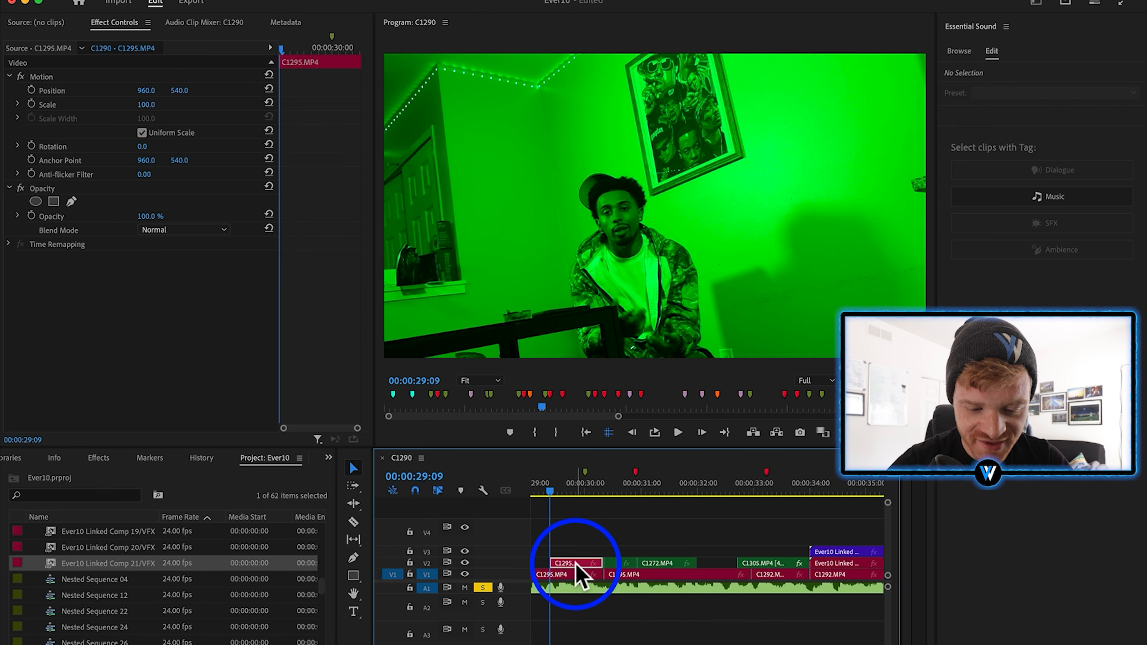
right_click(574, 572)
left_click(622, 368)
left_click(617, 378)
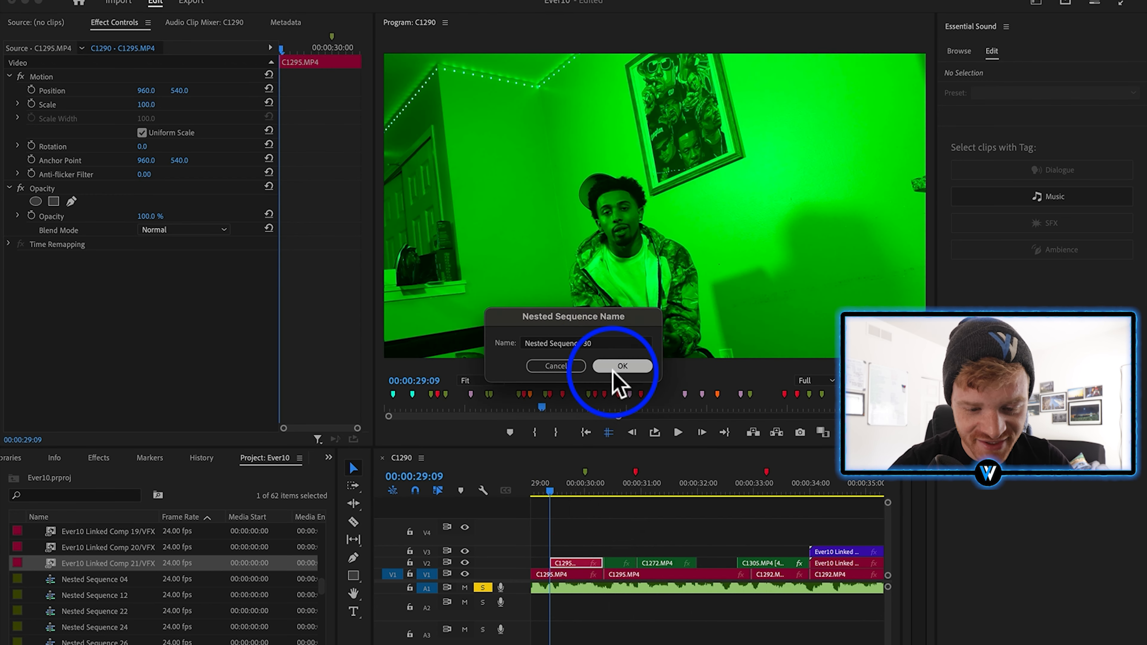
left_click(562, 560)
right_click(573, 567)
left_click(653, 182)
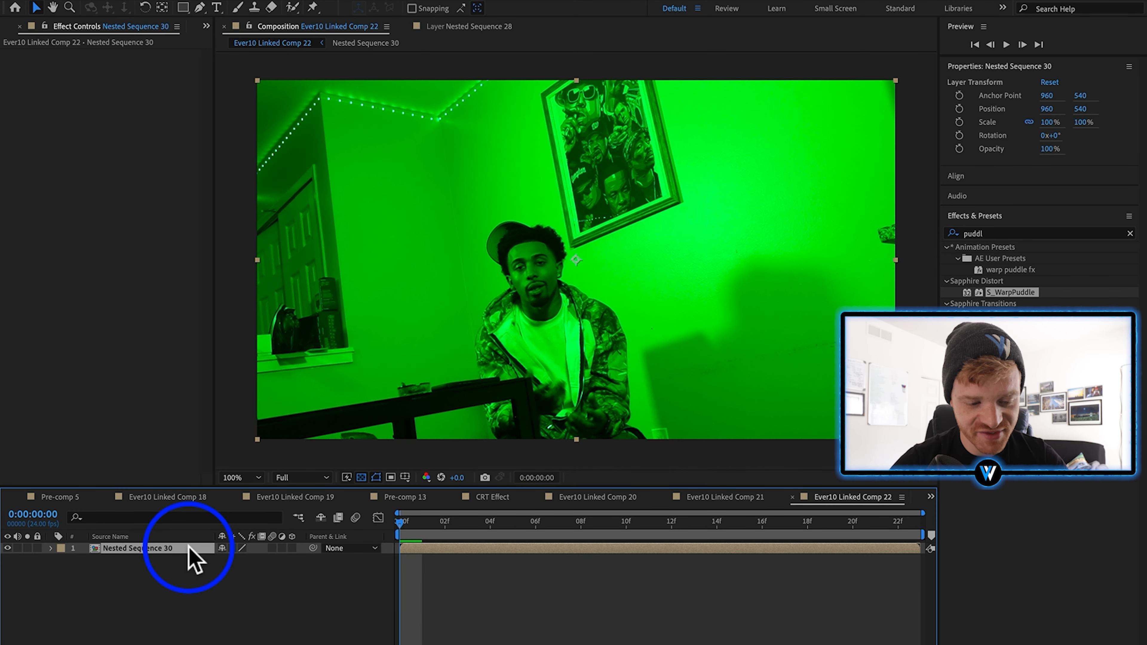
Duplicate the Nested Sequence 30 layer and rename the lower copy "background".
left_click(325, 619)
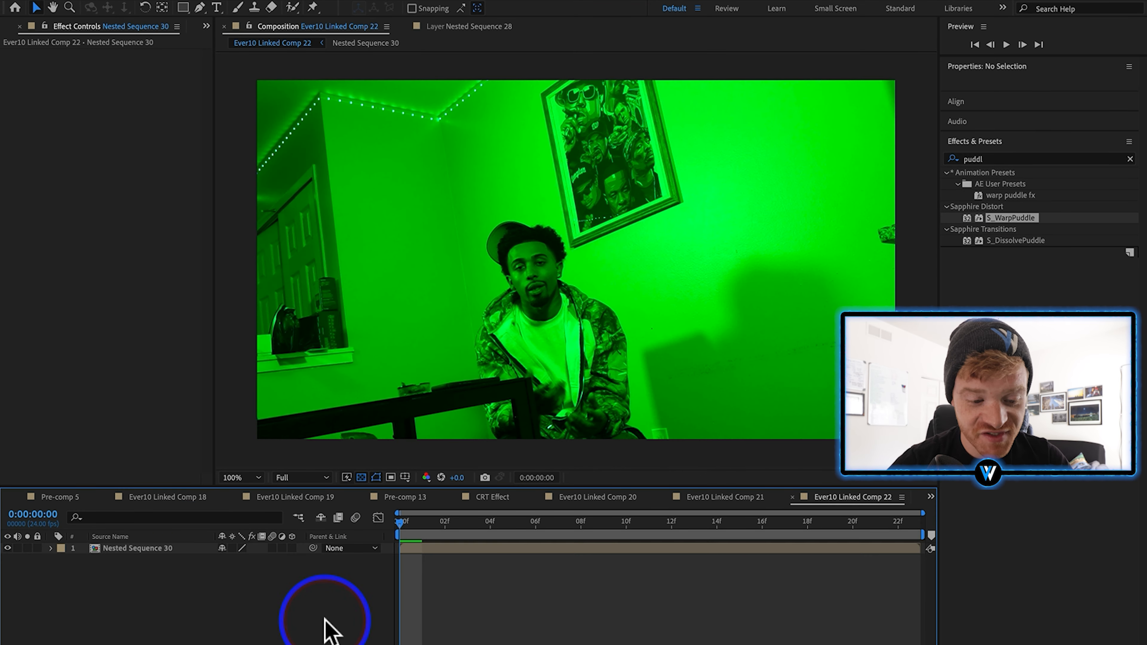
left_click(142, 551)
key("super+d")
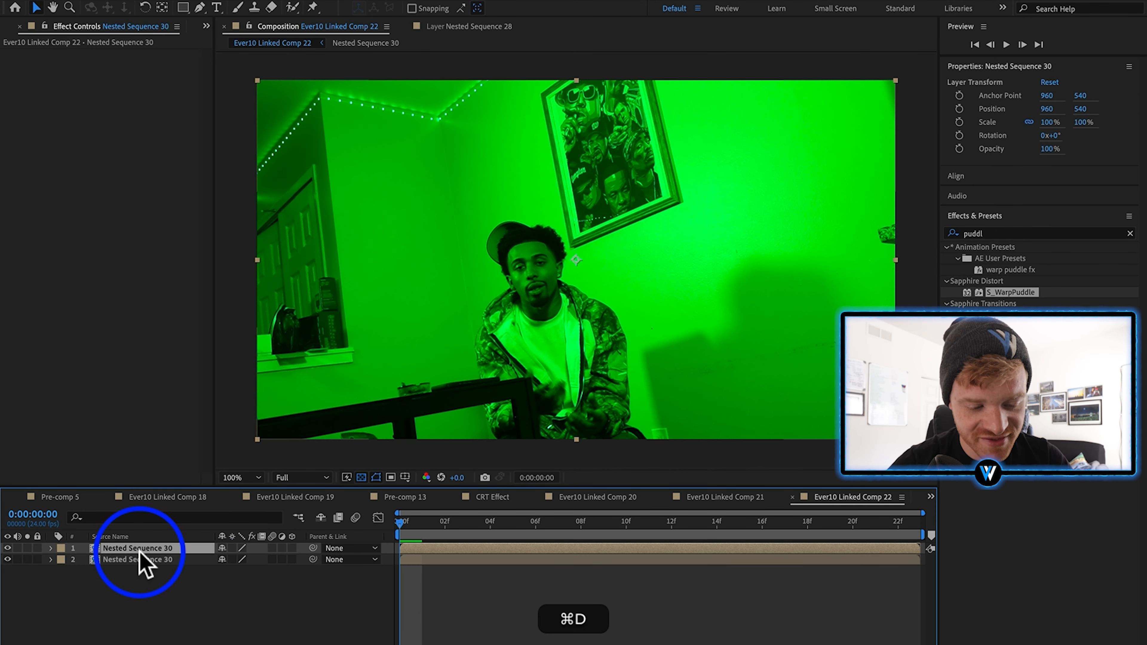
left_click(138, 562)
key("Return")
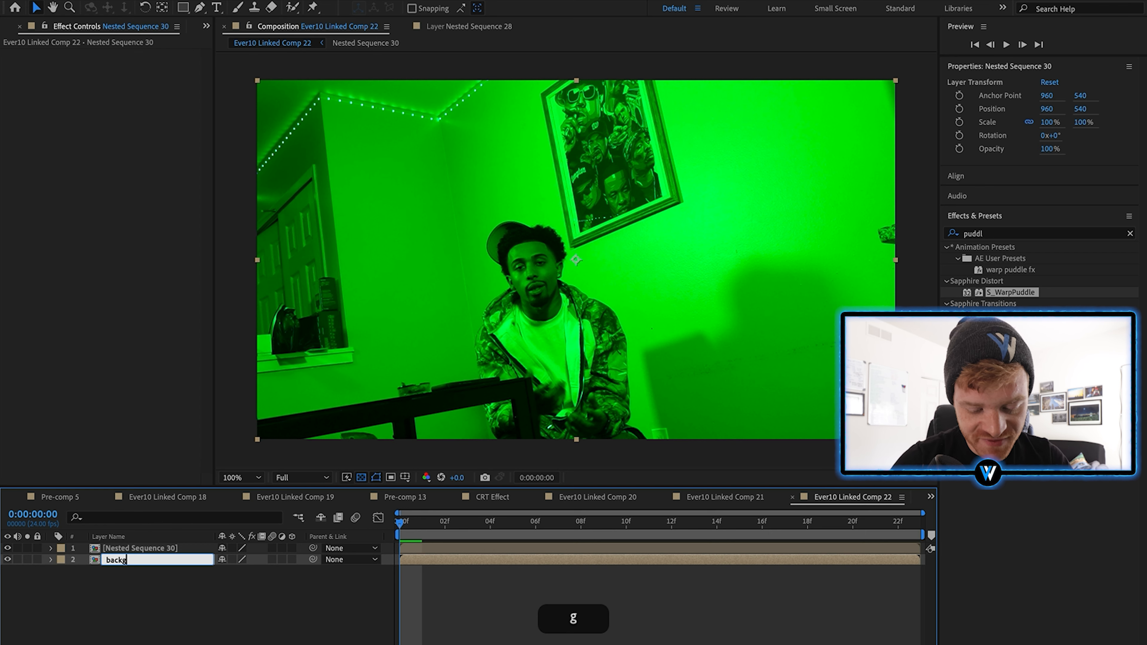
type("background")
key("Return")
Rotoscope the seated man on the upper Nested Sequence 30 layer with the Roto Brush and return to the composition.
left_click(127, 548)
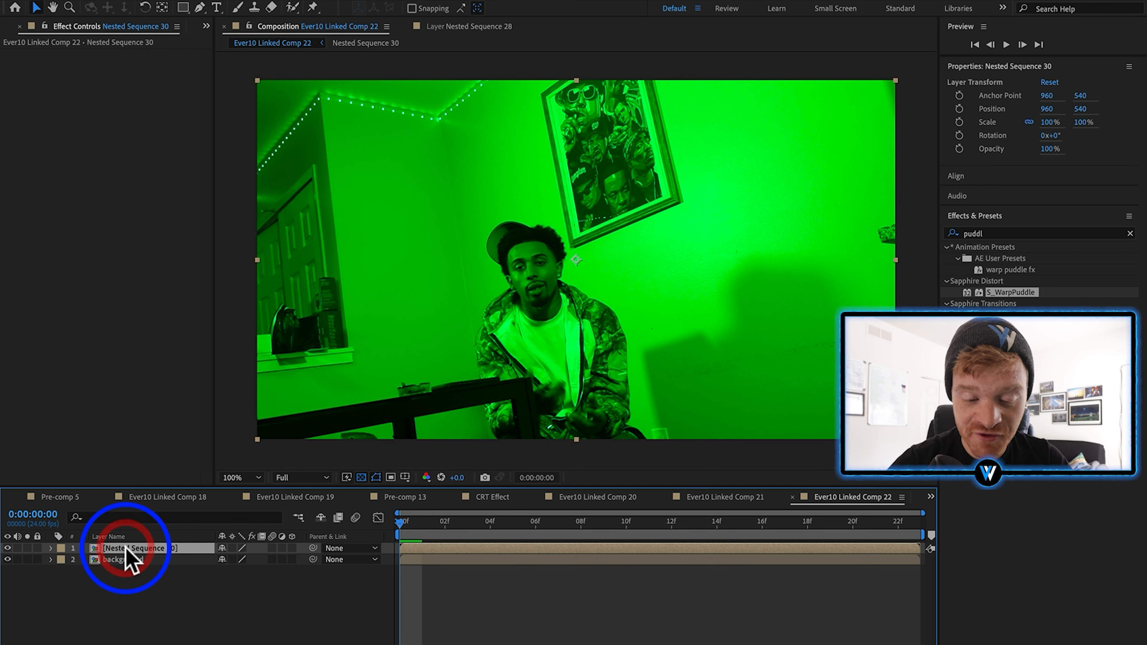
left_click(293, 7)
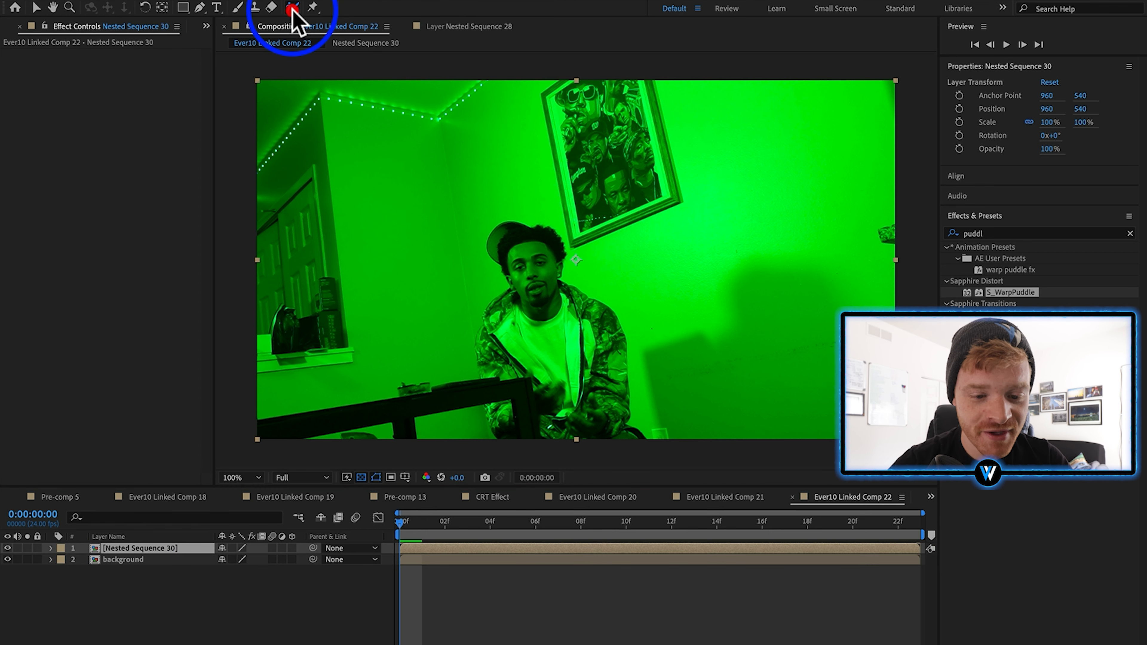
double_click(594, 389)
mouse_move(636, 412)
left_mouse_down()
mouse_move(613, 397)
mouse_move(610, 280)
left_mouse_up()
left_click(280, 28)
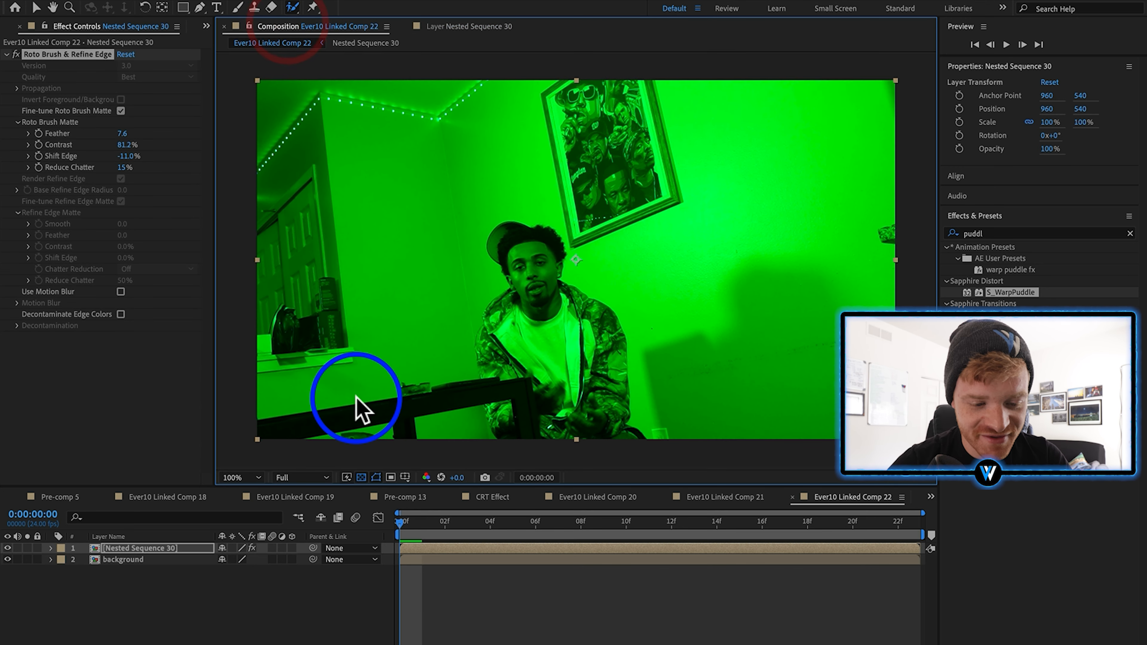
Duplicate the rotoscoped Nested Sequence 30 layer twice above the background.
left_click(140, 547)
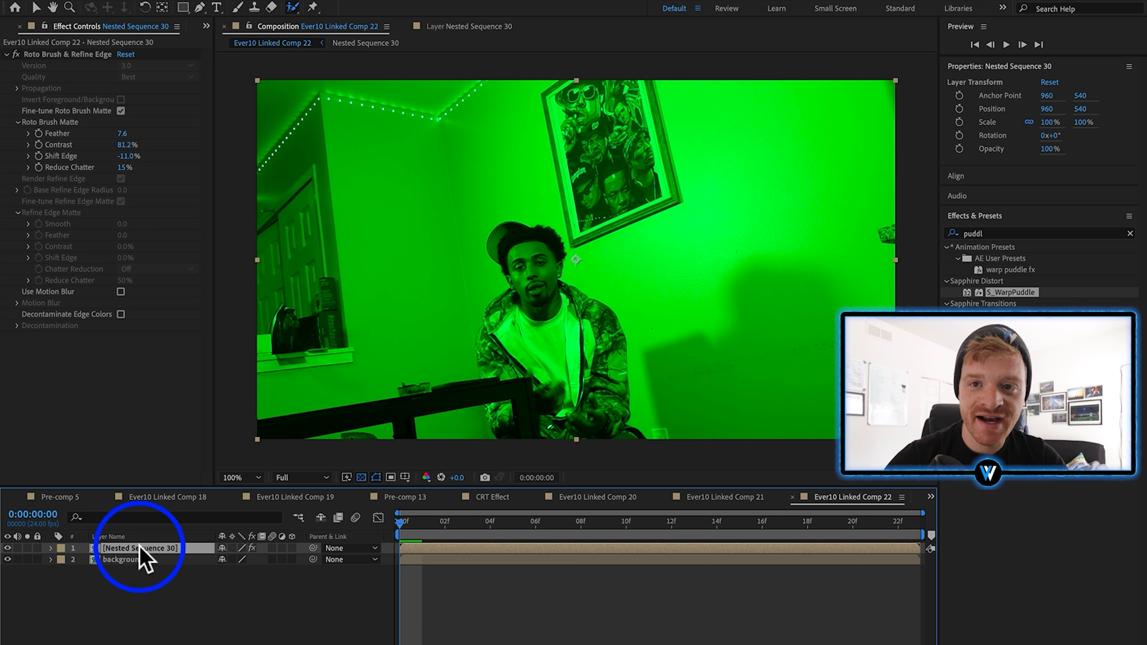
key("a")
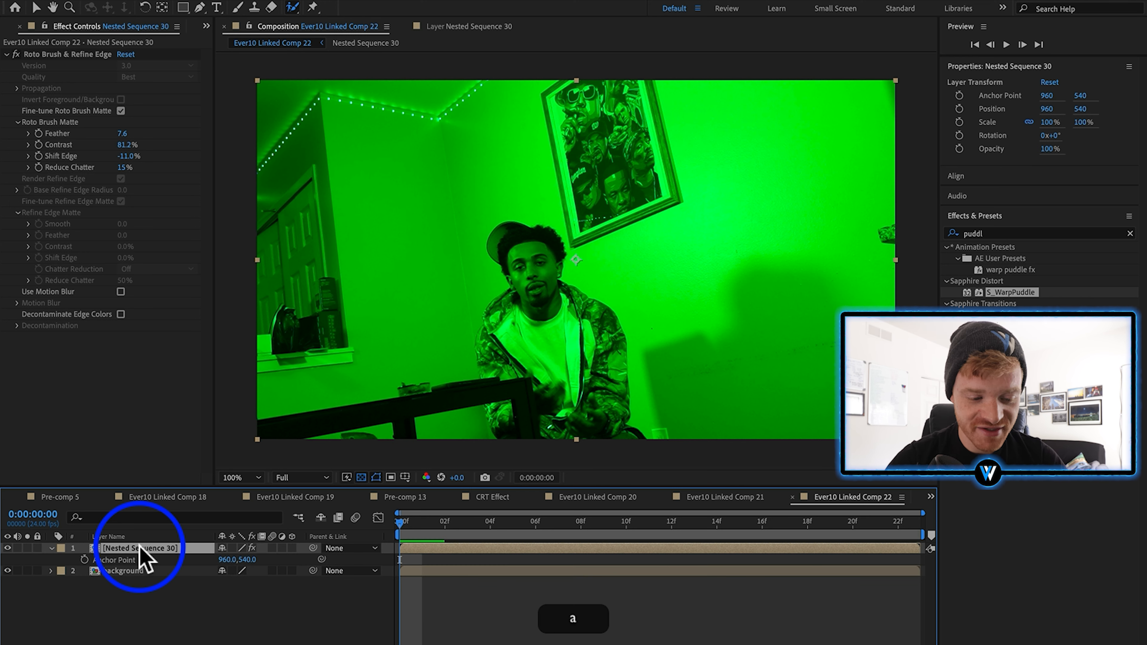
key("super+d")
key("super+d")
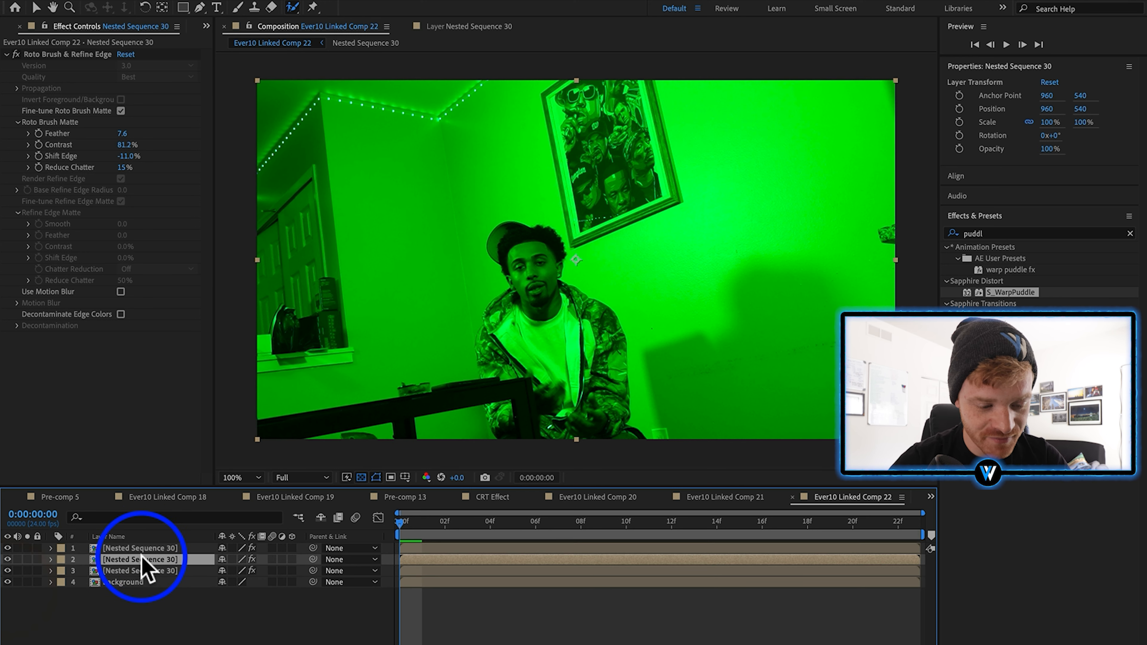
Set Position keyframes at the first frame on the two lower rotoscoped copies, layers 2 and 3.
left_click(146, 560)
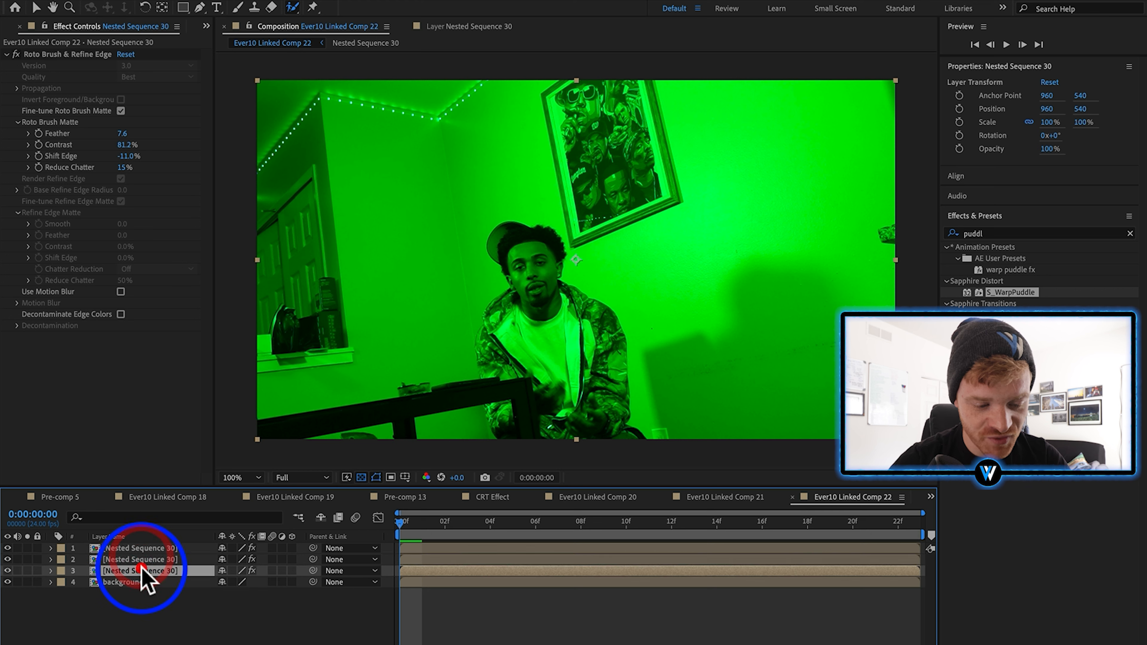
left_click(170, 570, "shift")
key("p")
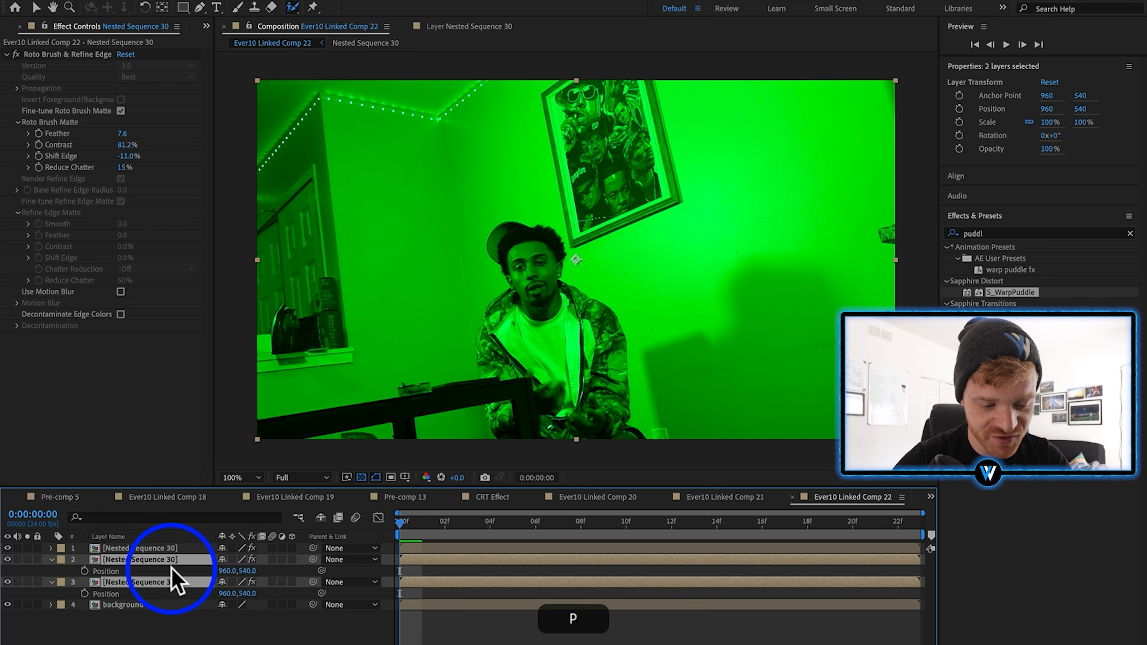
left_click(84, 571)
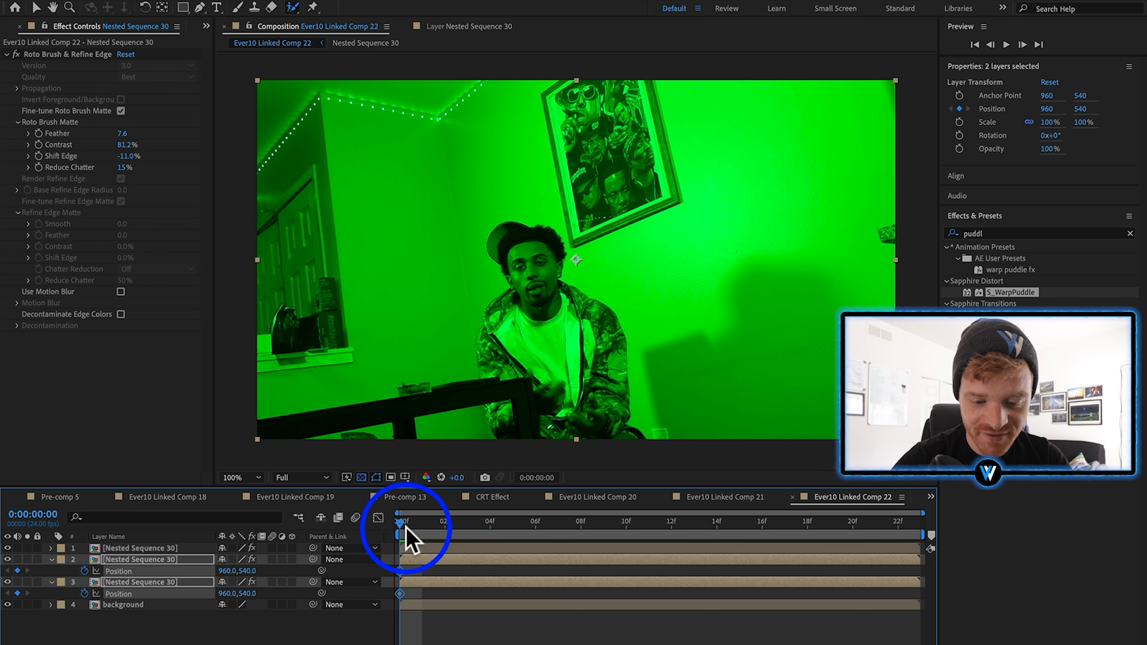
At frame 11, set the X position of layer 2 to 634 and of layer 3 to 1311.
left_click_drag(408, 540, 657, 546)
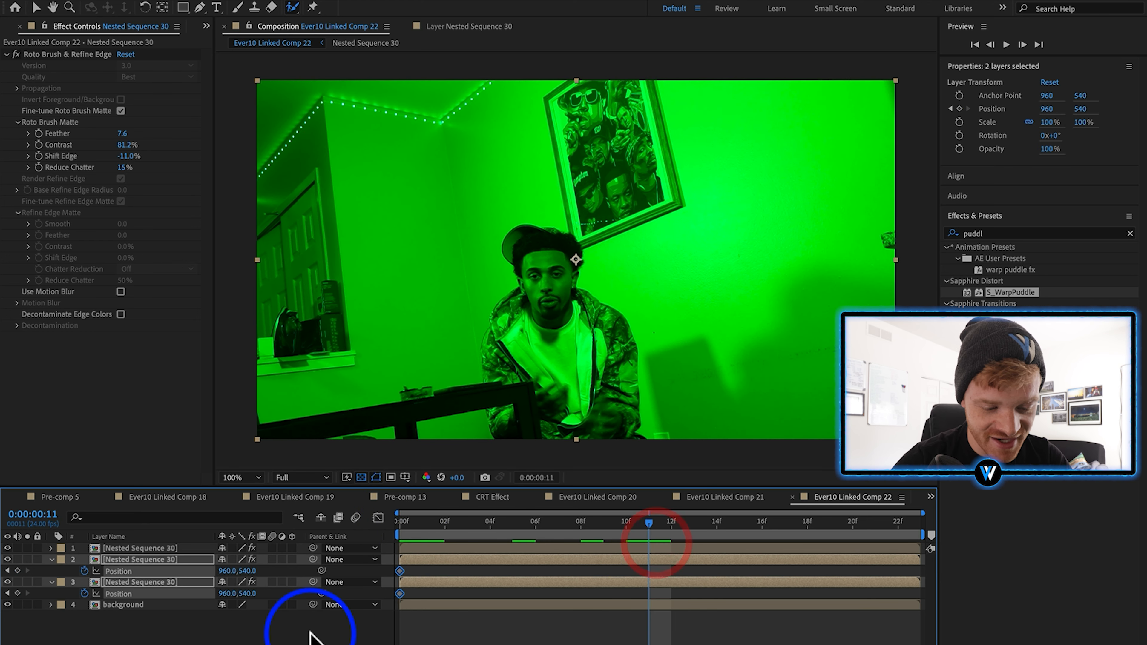
left_click_drag(311, 637, 198, 632)
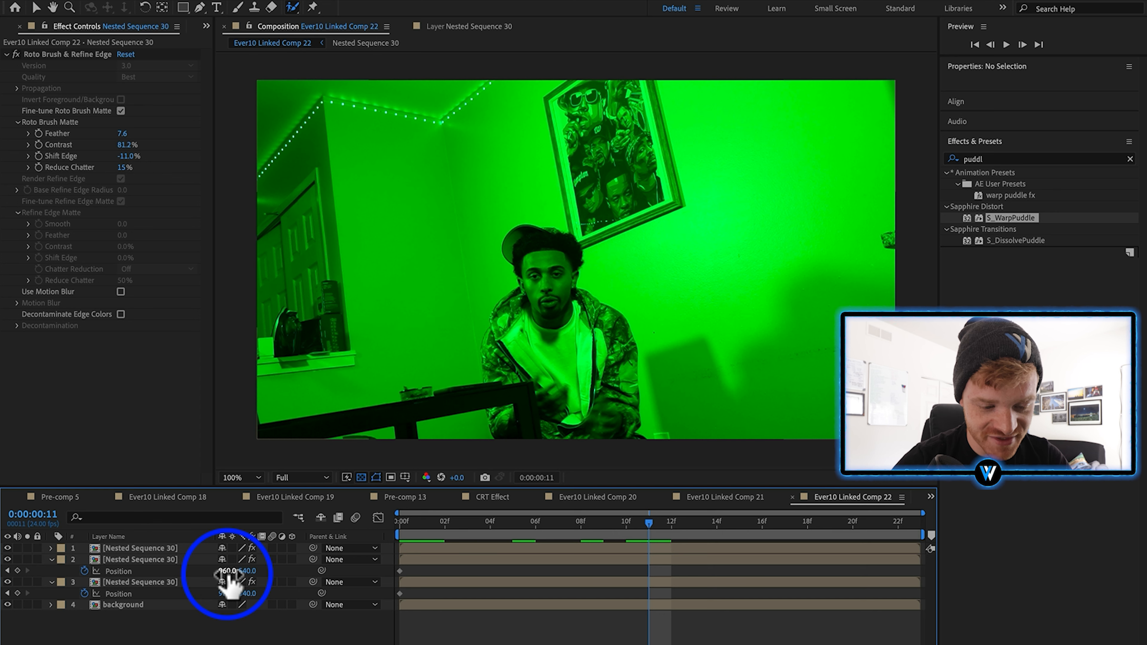
left_click_drag(226, 571, 46, 607)
left_click_drag(237, 593, 453, 586)
Apply Easy Ease In to the frame 11 Position keyframes of layers 2 and 3.
right_click(648, 593)
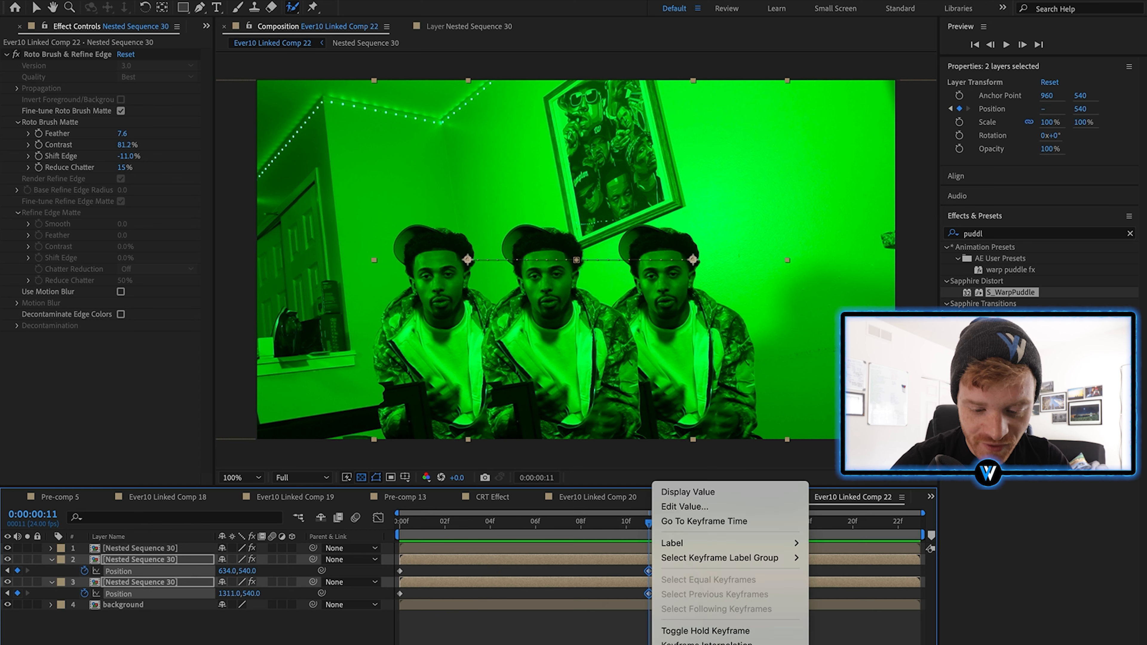
mouse_move(722, 644)
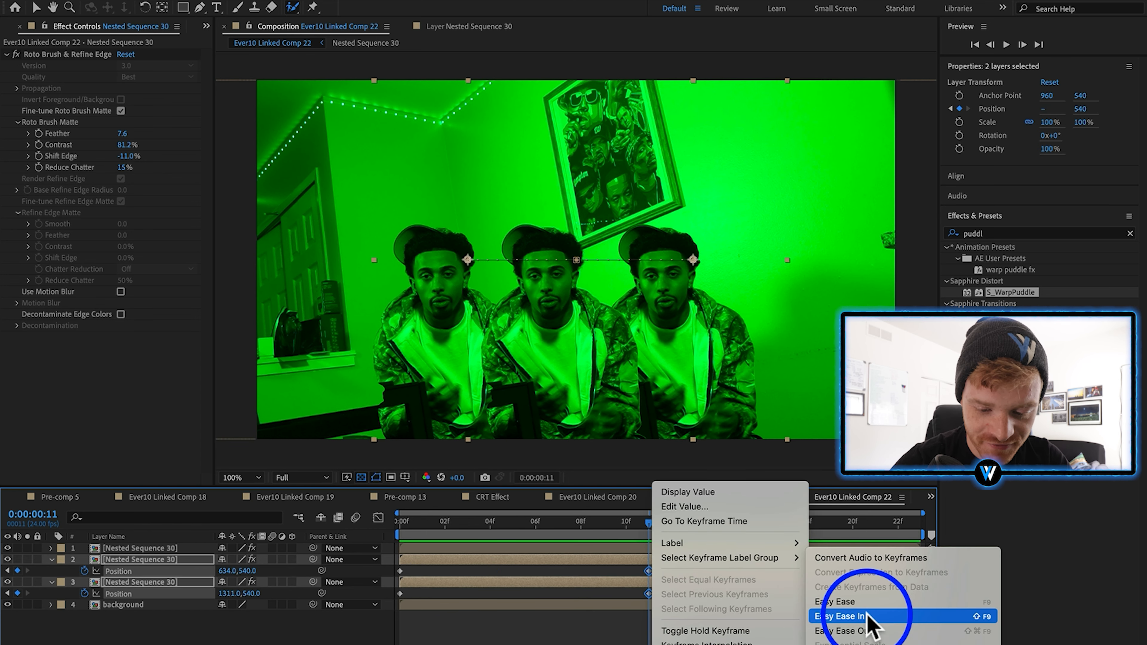
left_click(867, 615)
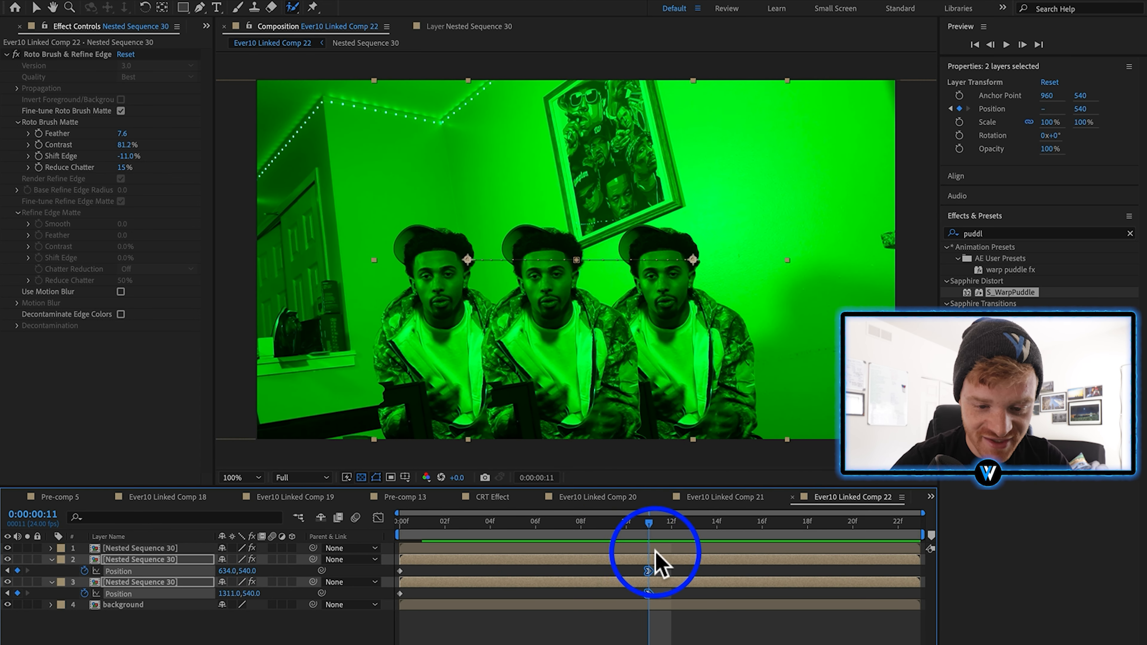
Apply Easy Ease Out to the first-frame Position keyframes of layers 2 and 3 and enable motion blur on both layers.
left_click_drag(650, 563, 512, 559)
left_click(398, 597)
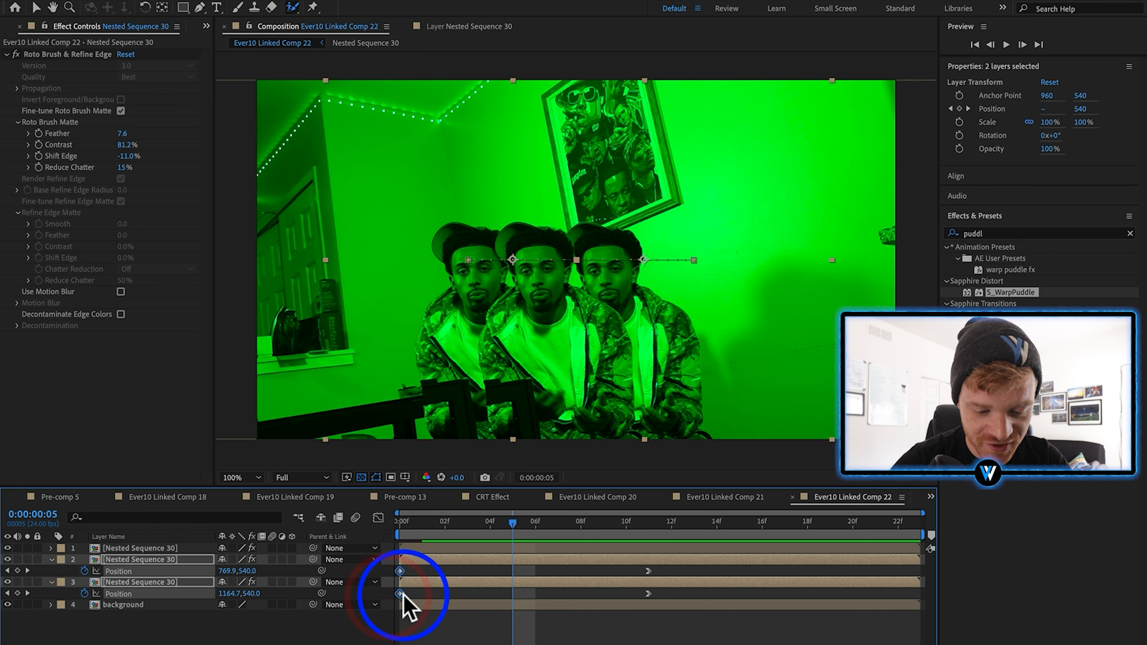
right_click(399, 592)
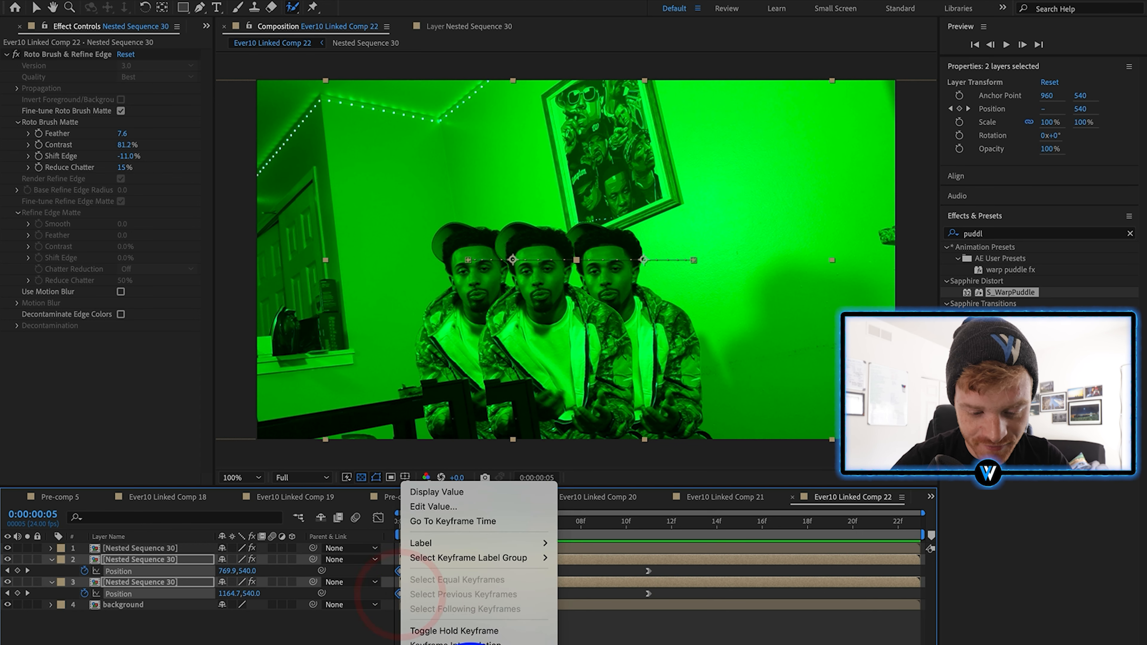
mouse_move(542, 640)
left_click(632, 624)
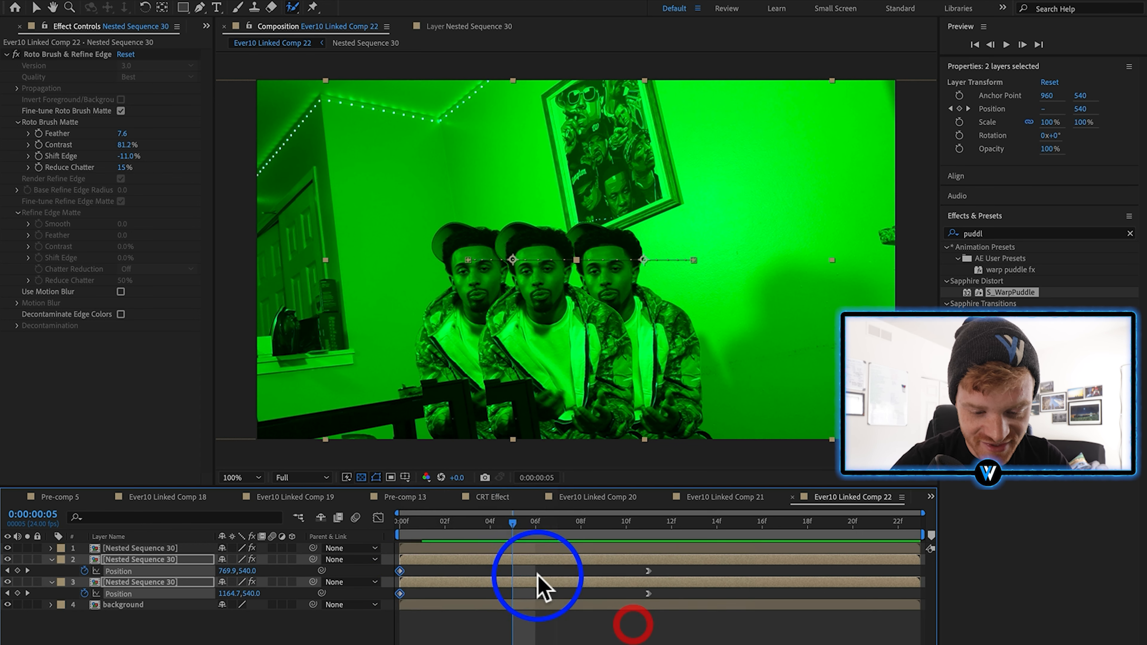
left_click(272, 582)
left_click_drag(523, 509, 649, 558)
Duplicate the top Nested Sequence 30 layer and remove Roto Brush & Refine Edge from the copy in layer 2.
left_click(146, 548)
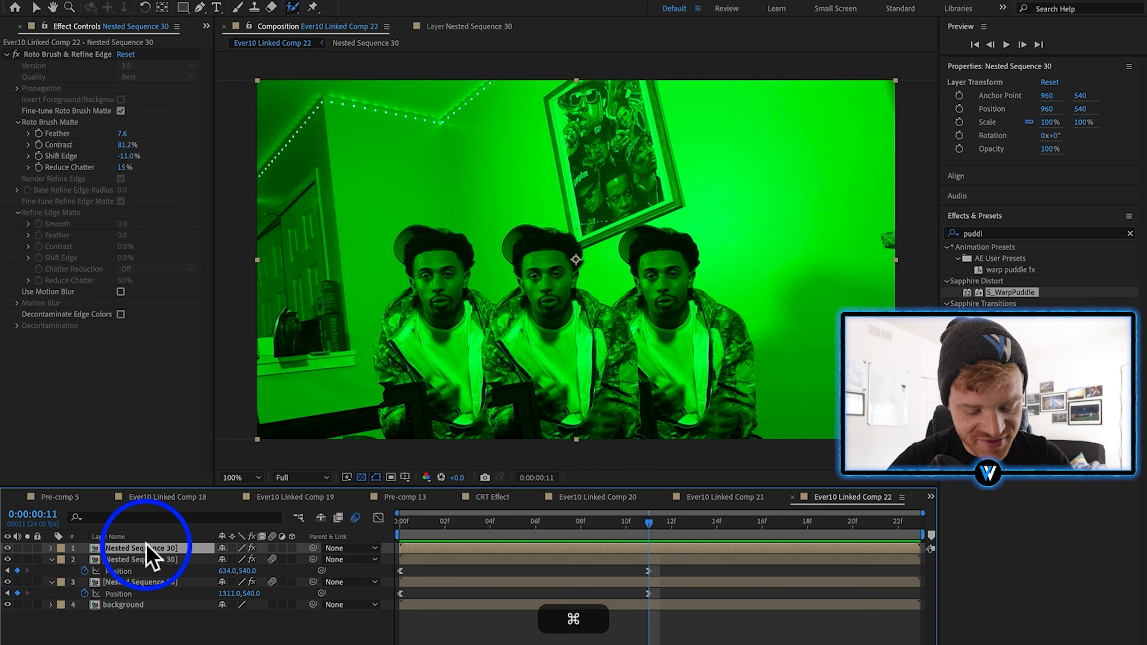
key("super+d")
left_click(140, 560)
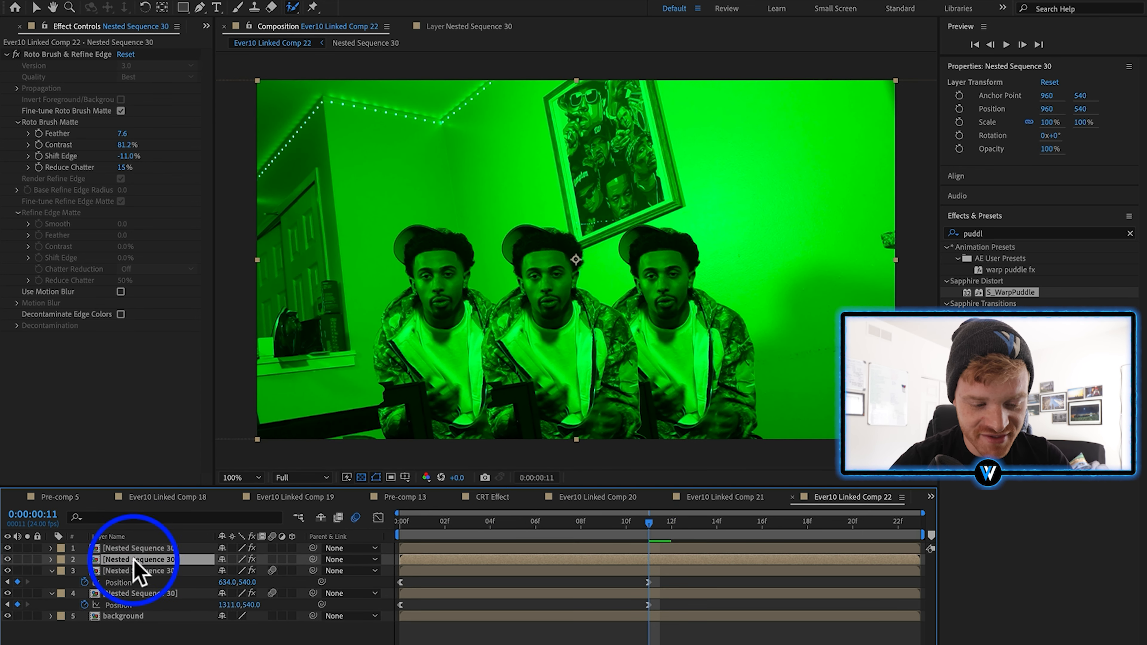
left_click_drag(437, 522, 399, 524)
left_click(101, 539)
left_click(60, 55)
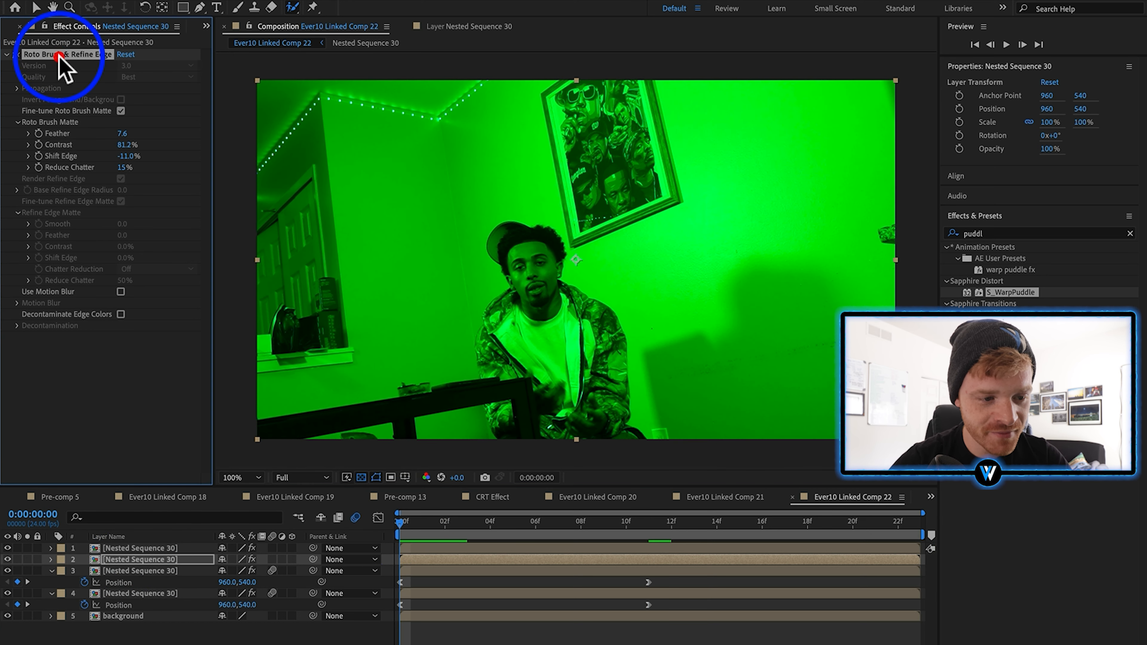
key("BackSpace")
Rotoscope the black frame in the foreground on layer 2 with the Roto Brush and return to the composition view.
left_click(119, 545)
double_click(125, 560)
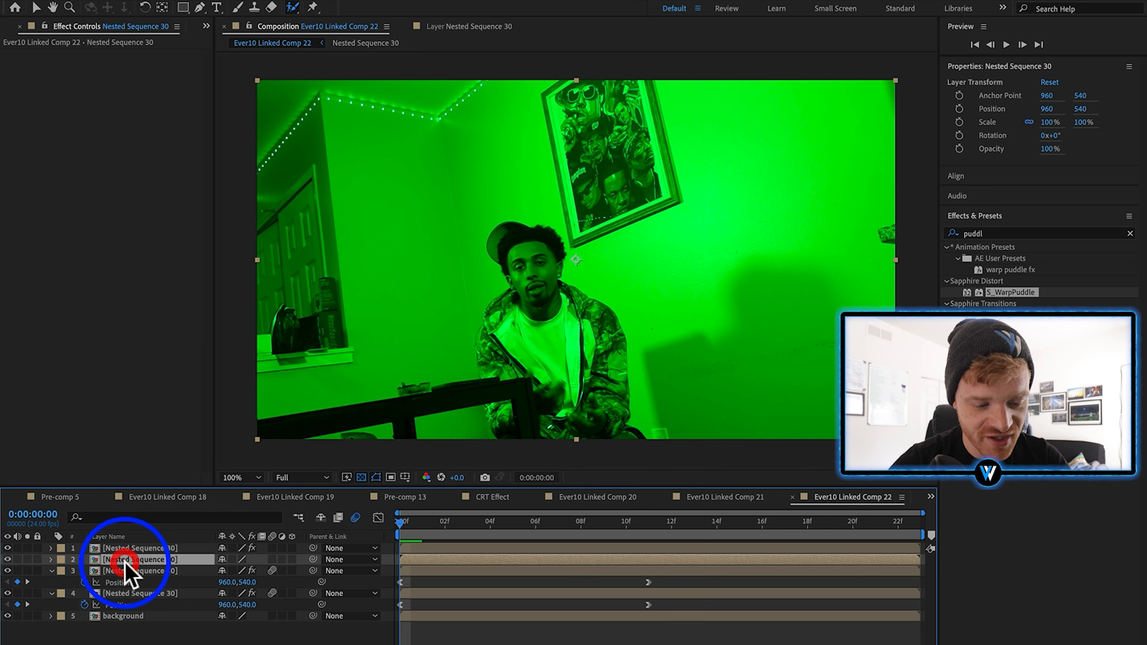
mouse_move(258, 402)
left_mouse_down()
mouse_move(440, 376)
mouse_move(533, 402)
left_mouse_up()
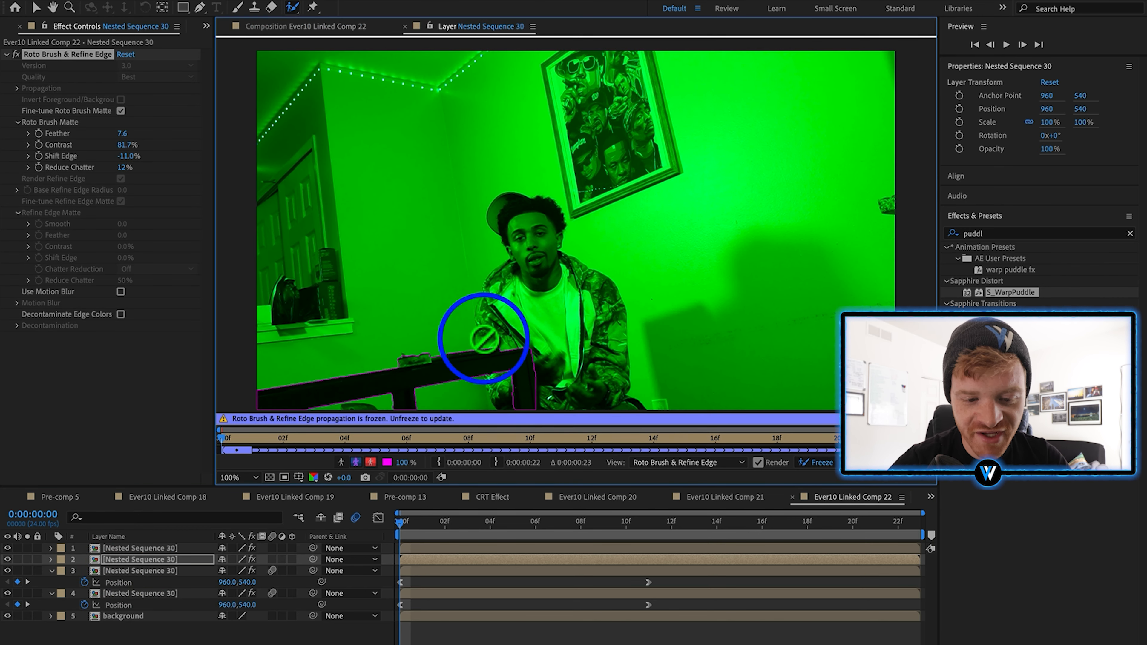
left_click(300, 27)
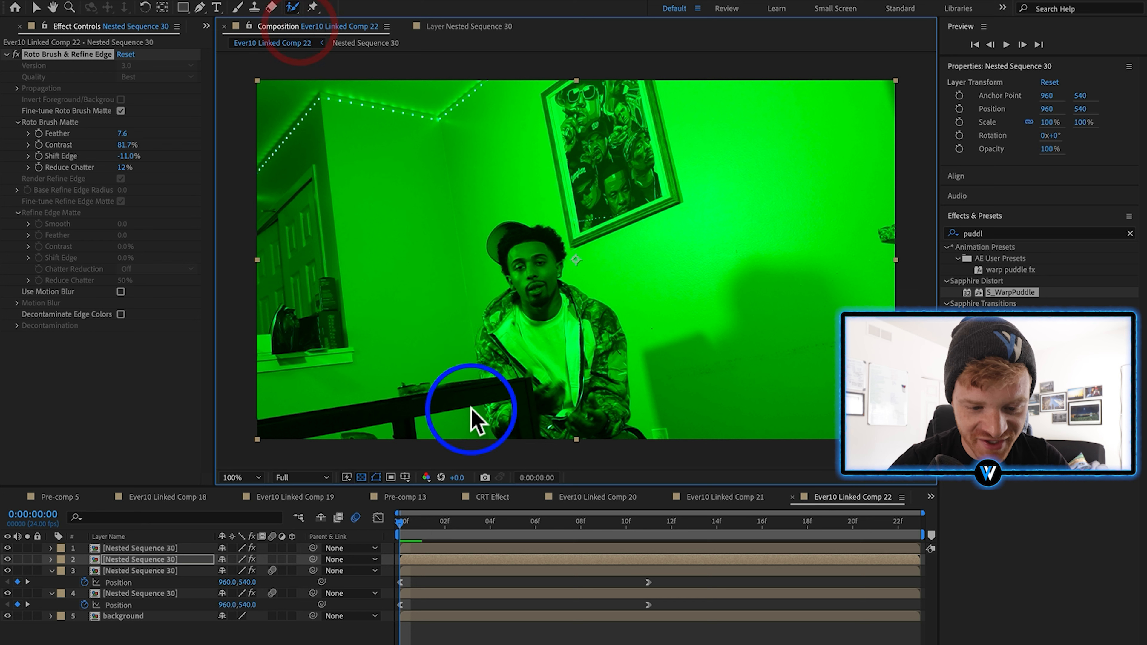
Preview the sliding clones from the first frame with the foreground cut-out in place.
left_click_drag(471, 522, 670, 533)
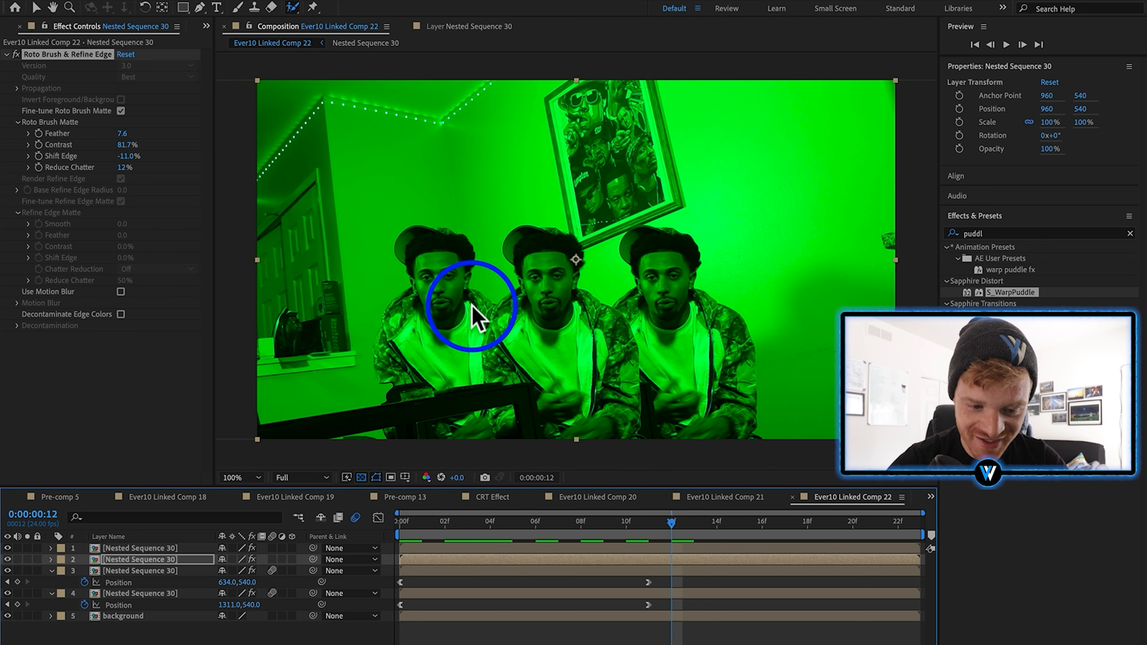
left_click_drag(671, 535, 832, 534)
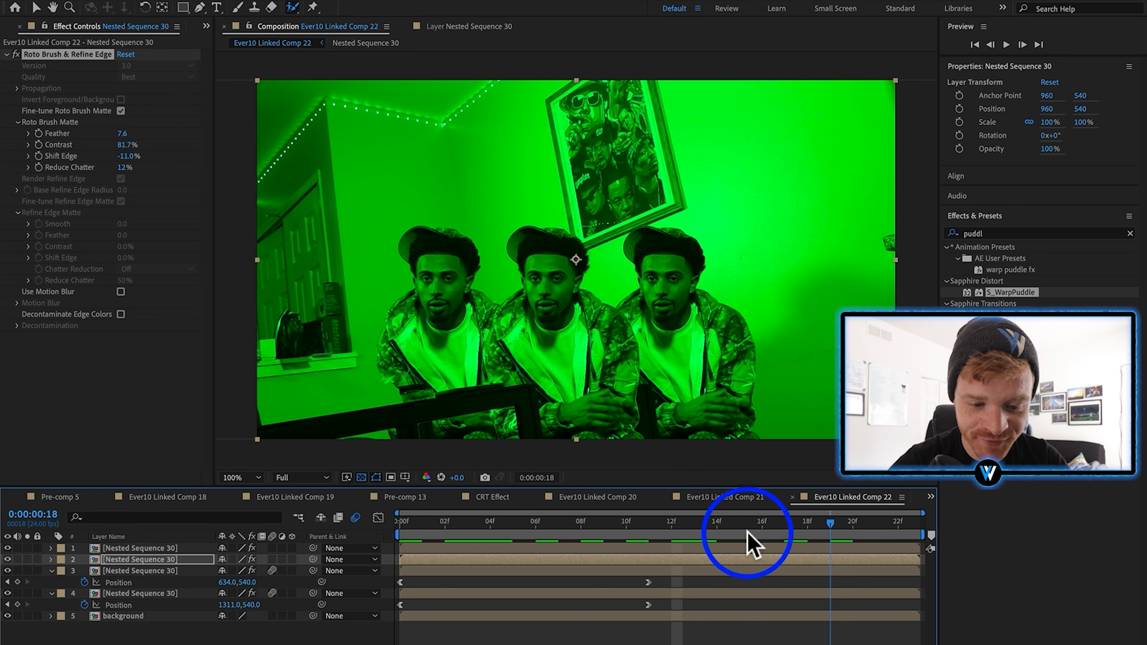
key("Home")
key("space")
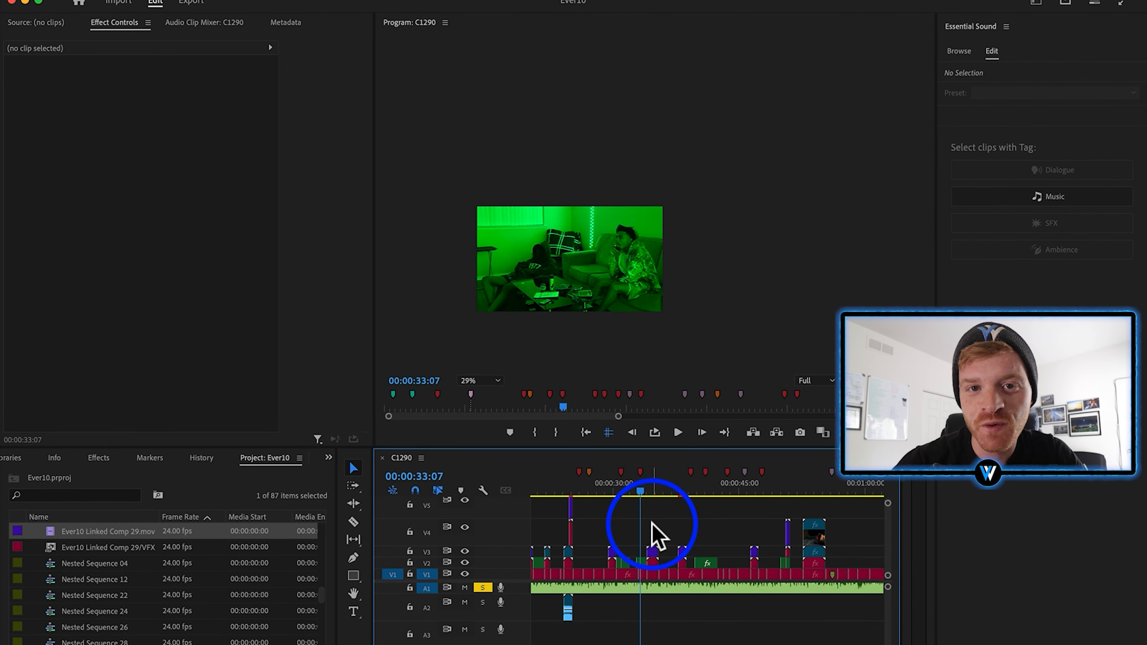
Look through the C1290 sequence in Premiere Pro to locate the next clip that needs an effect.
scroll(636, 542, "up", 3)
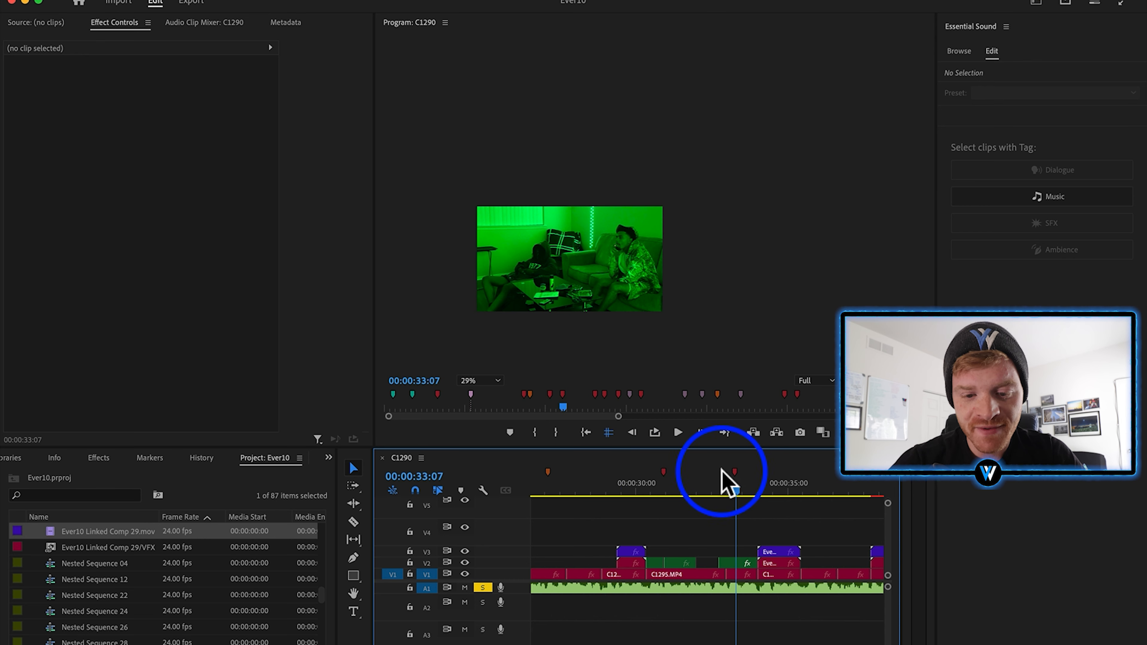
scroll(604, 529, "down", 2)
scroll(603, 520, "left", 5)
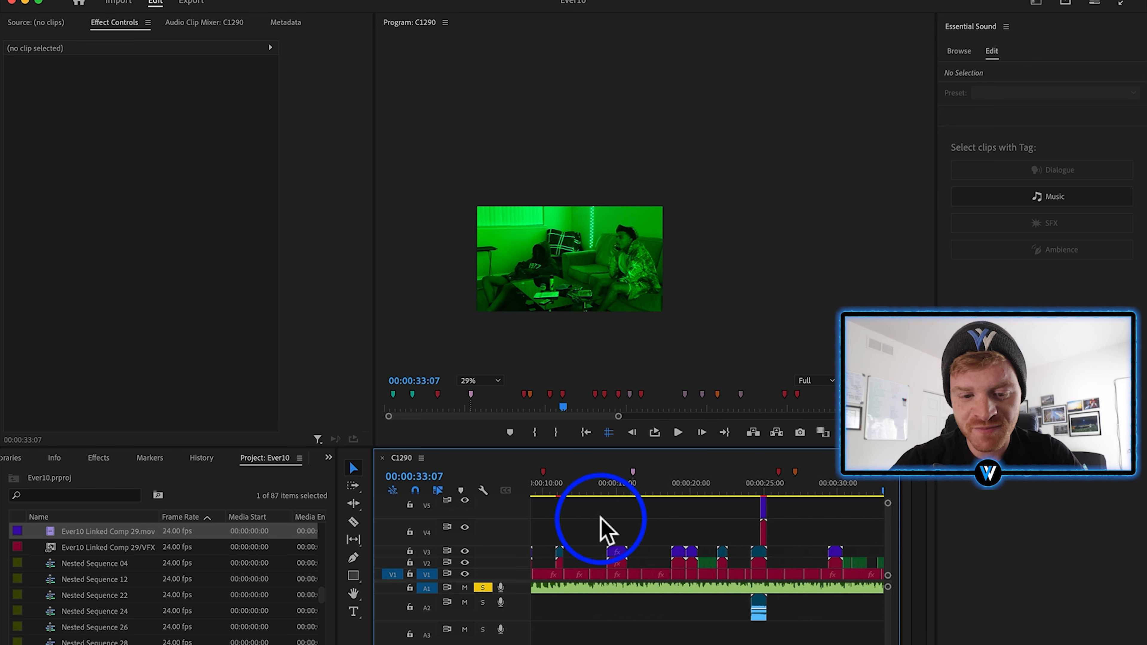
left_click_drag(672, 492, 679, 491)
scroll(680, 495, "up", 3)
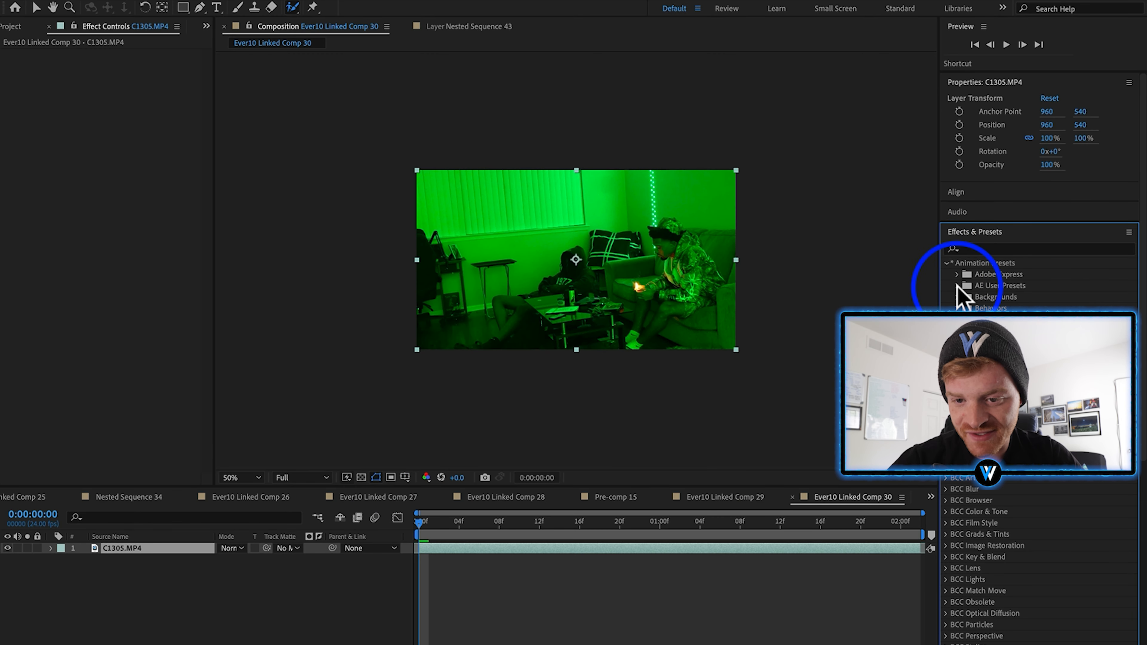
Apply the Laggy Effect user preset to the C1305.MP4 layer in Ever10 Linked Comp 30 and preview it.
left_click(957, 286)
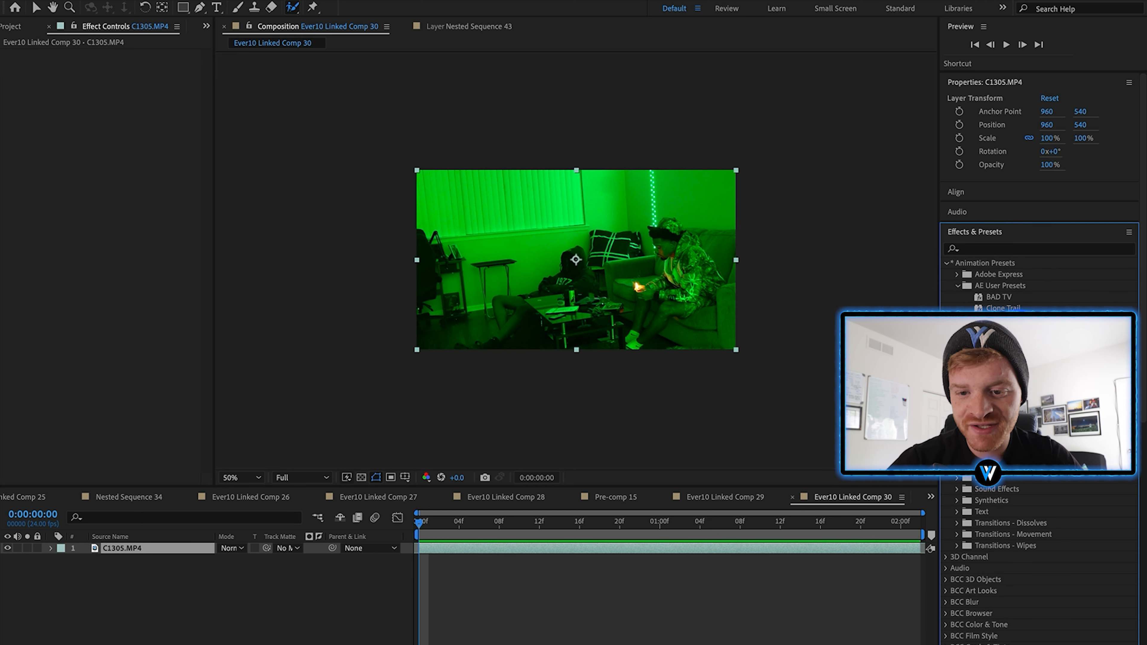
left_click_drag(1003, 308, 550, 544)
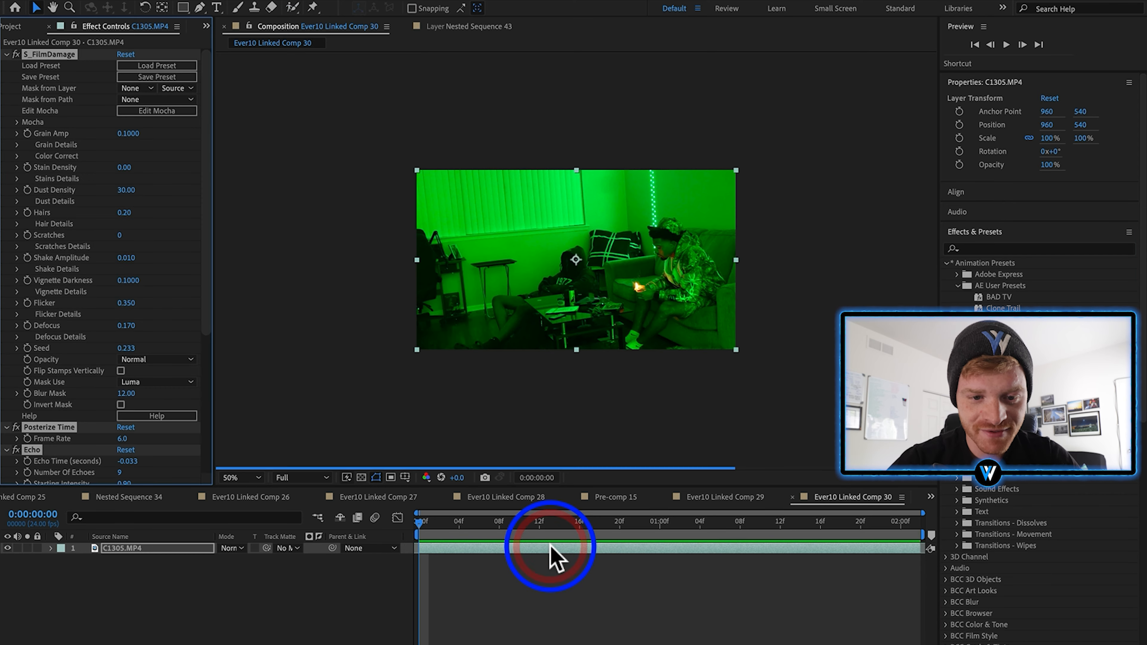
left_click(549, 604)
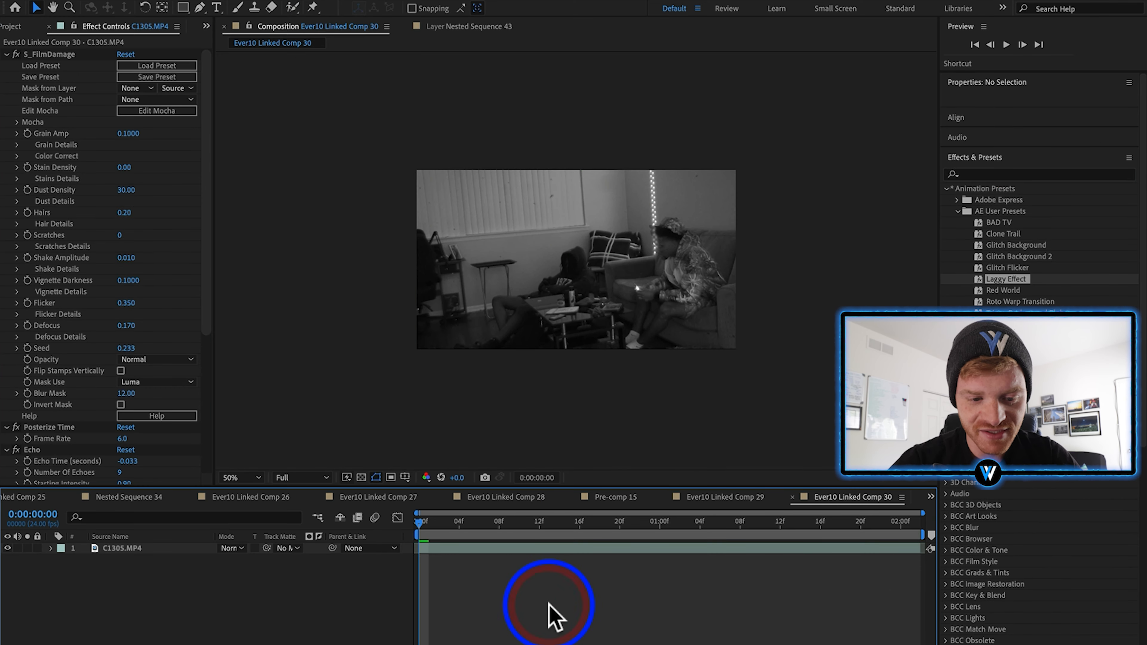
key("space")
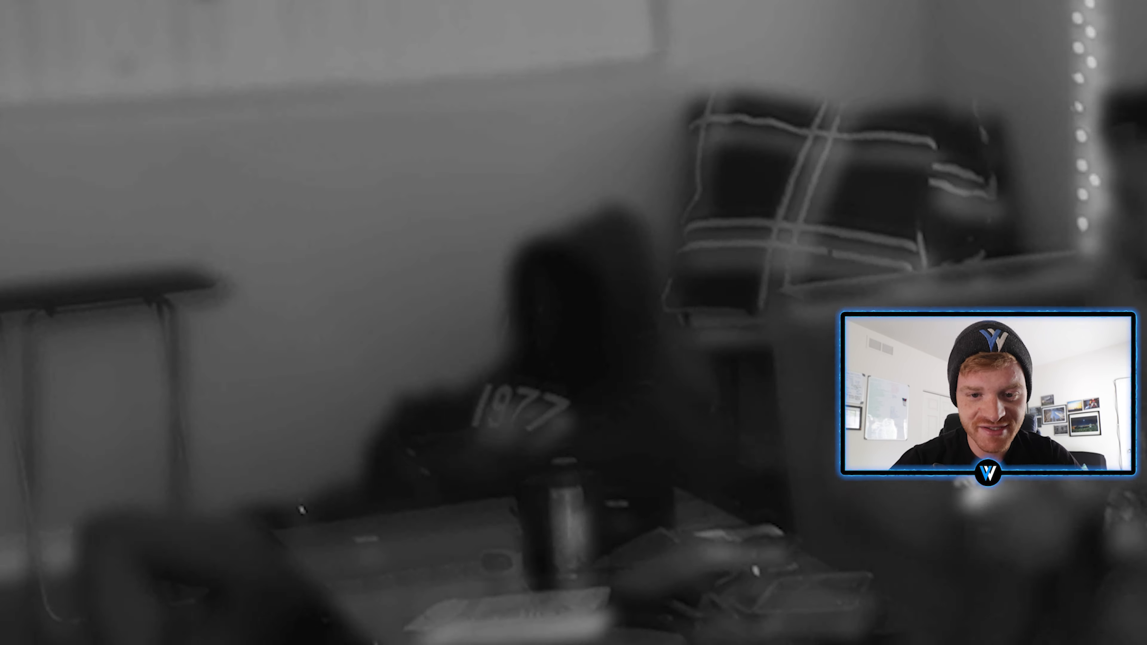
key("space")
Collapse the settings of all the effects on C1305.MP4 and check the S_FilmDamage effect.
left_click(5, 54)
left_click(6, 66)
left_click(5, 77)
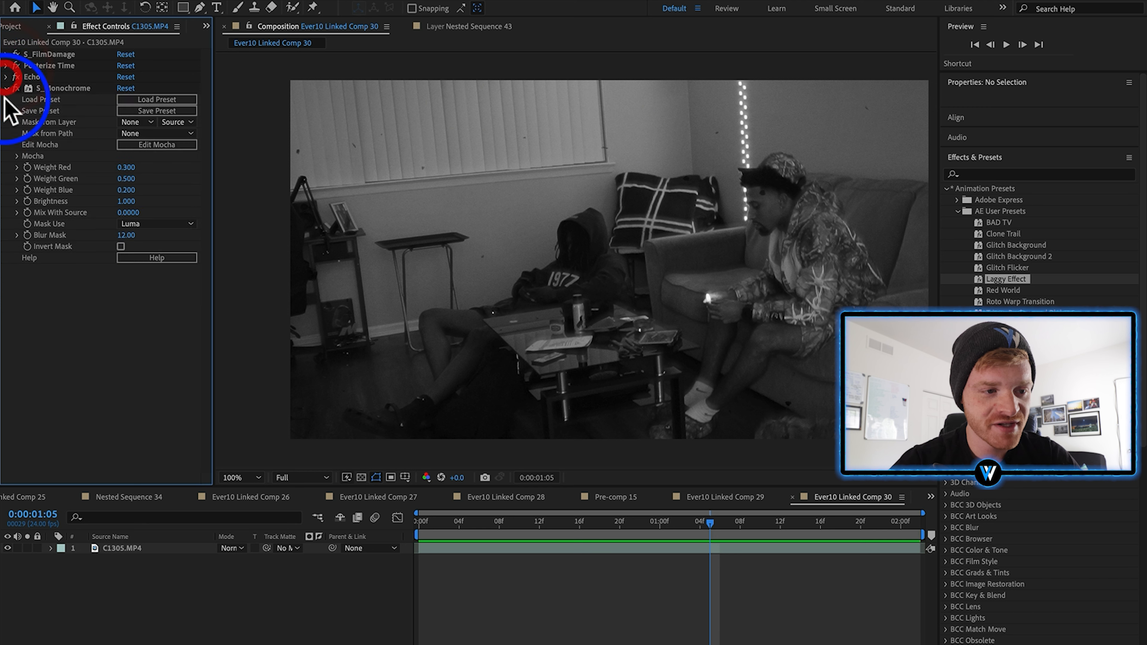
left_click(5, 89)
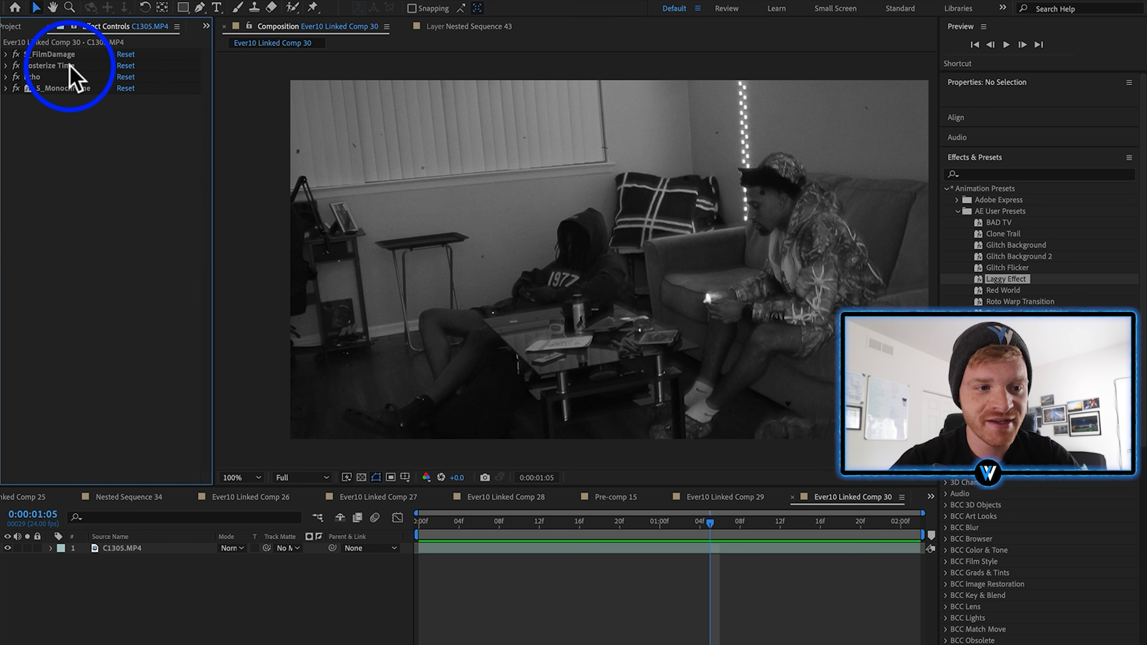
left_click(58, 51)
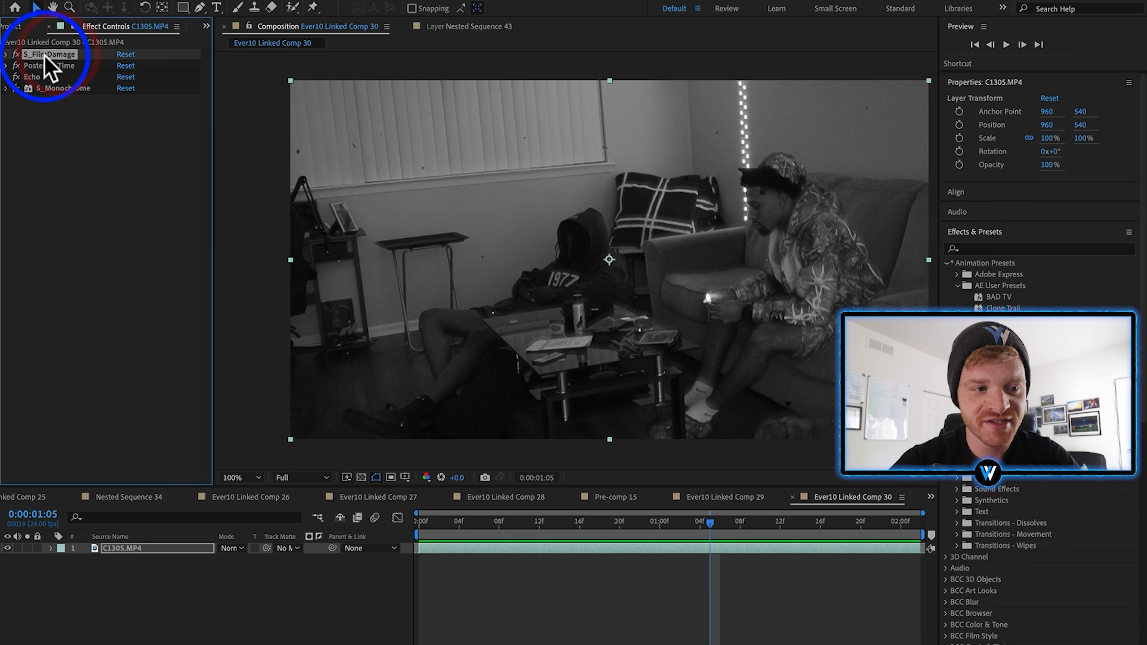
left_click(16, 54)
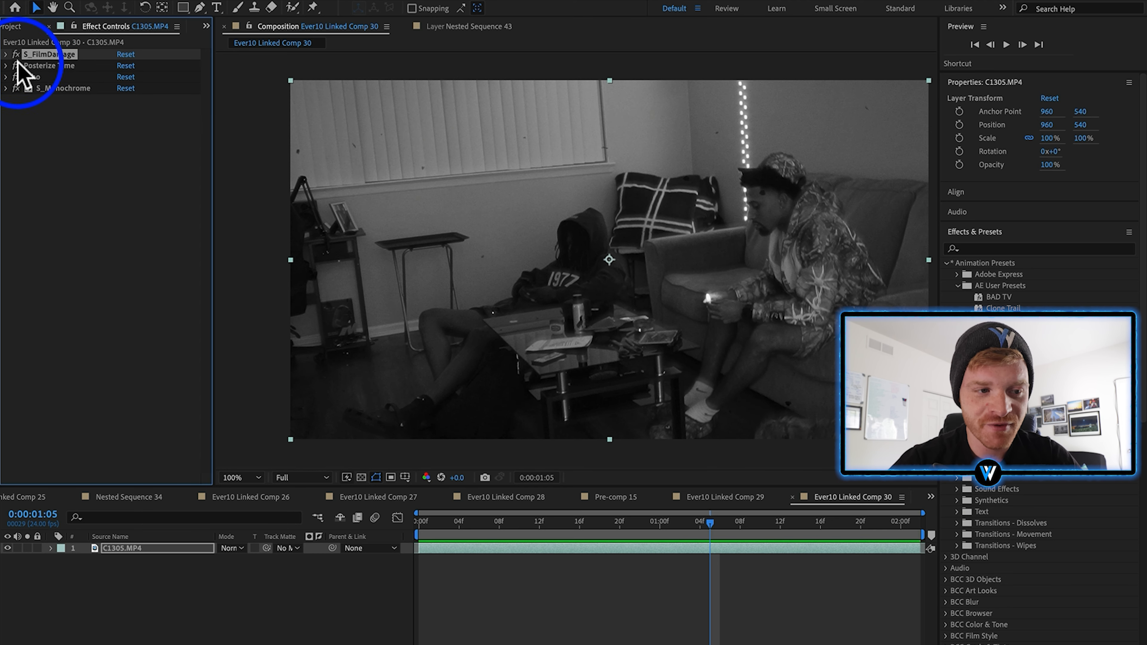
Examine the Posterize Time frame rate and the Echo settings, and scrub through the clip to check the trails.
left_click(41, 65)
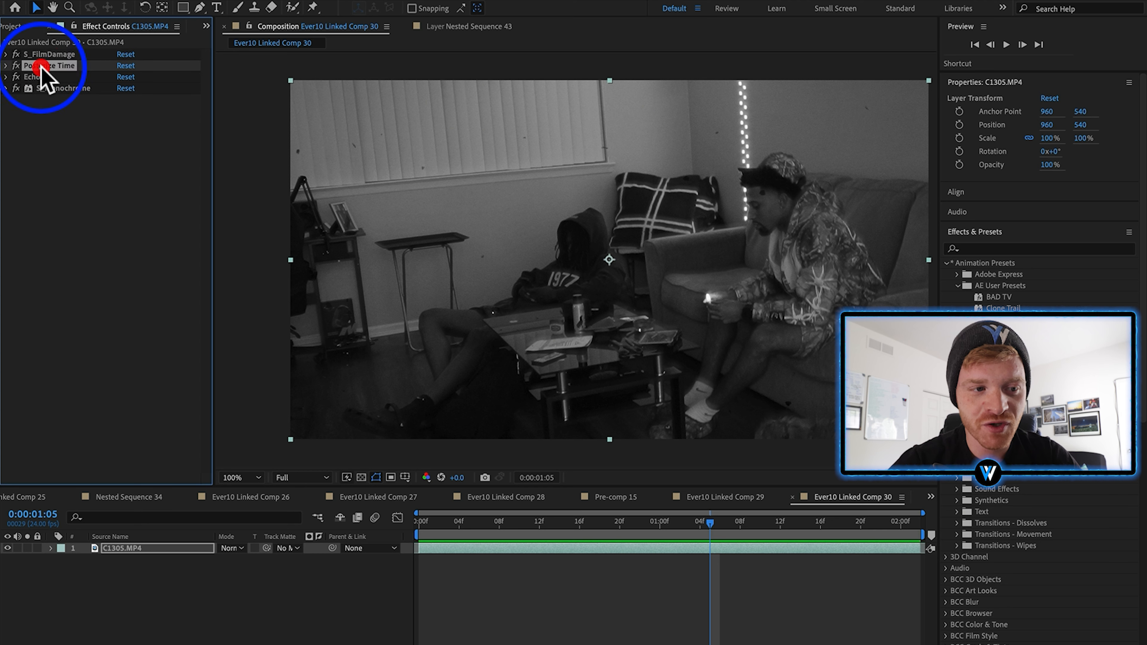
left_click(6, 66)
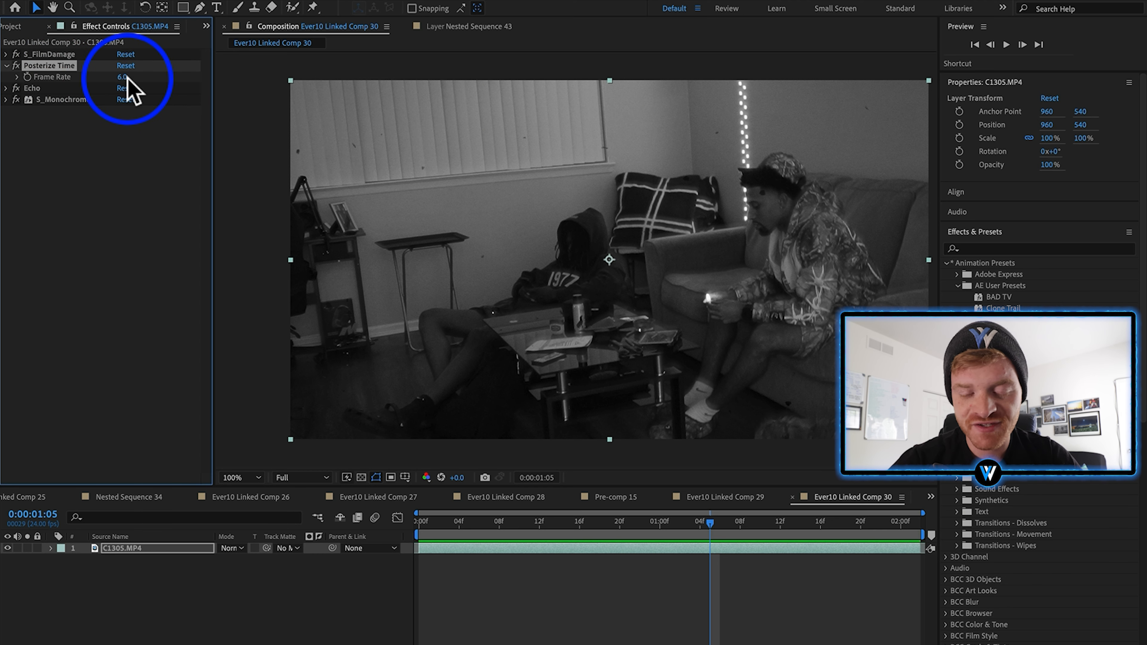
left_click(6, 66)
left_click(6, 77)
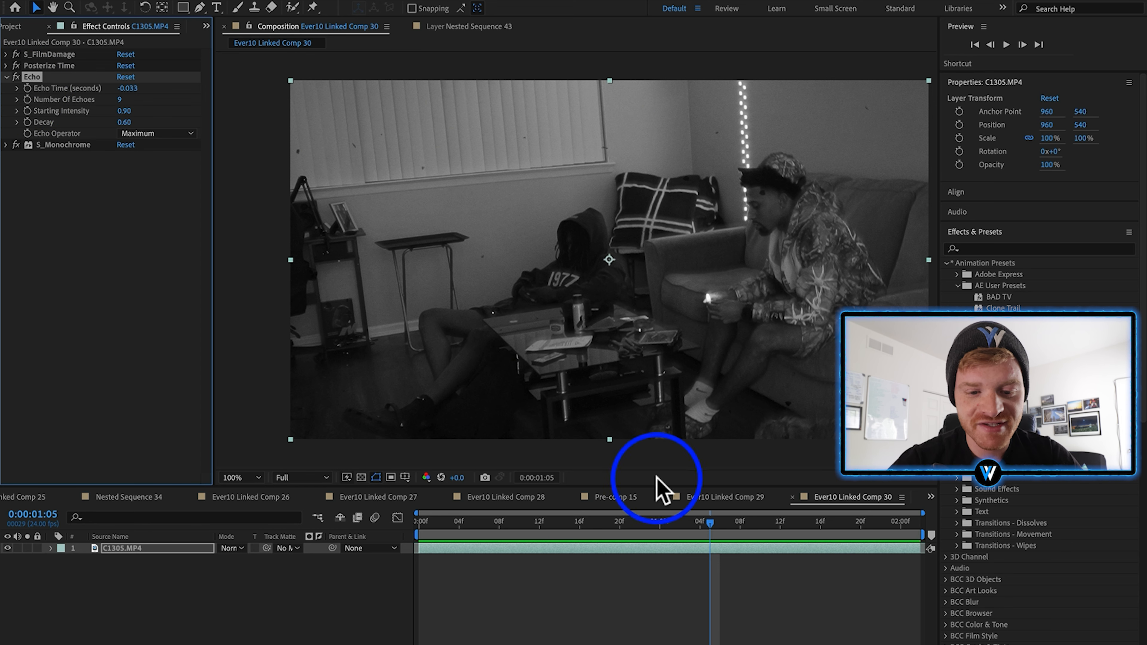
left_click(780, 525)
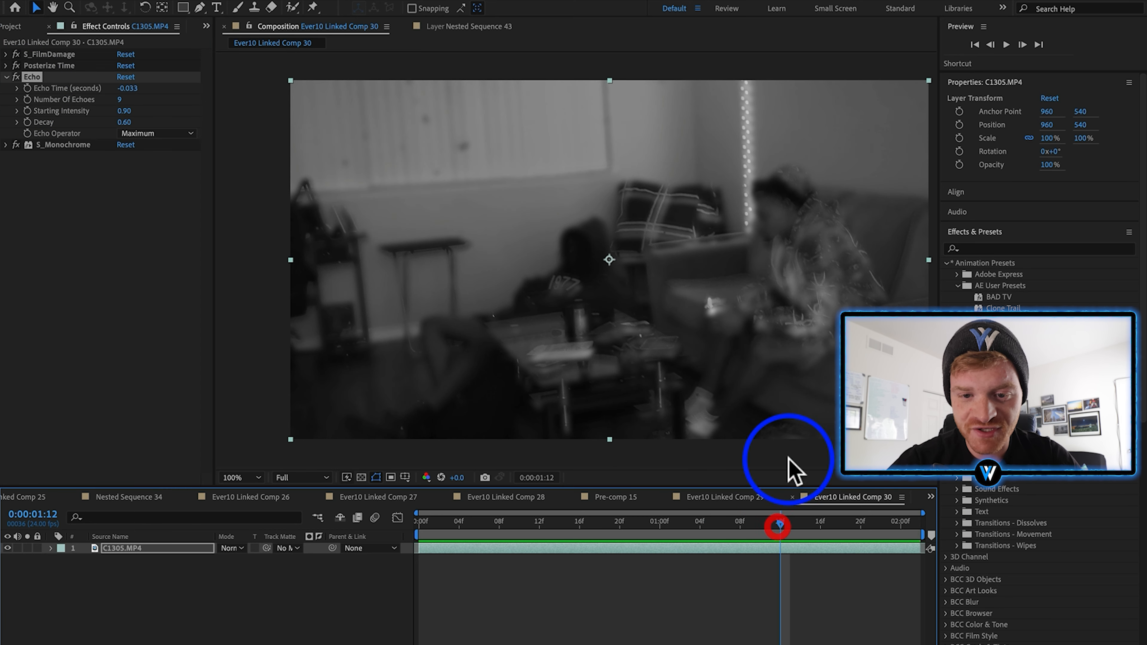
left_click_drag(780, 525, 559, 535)
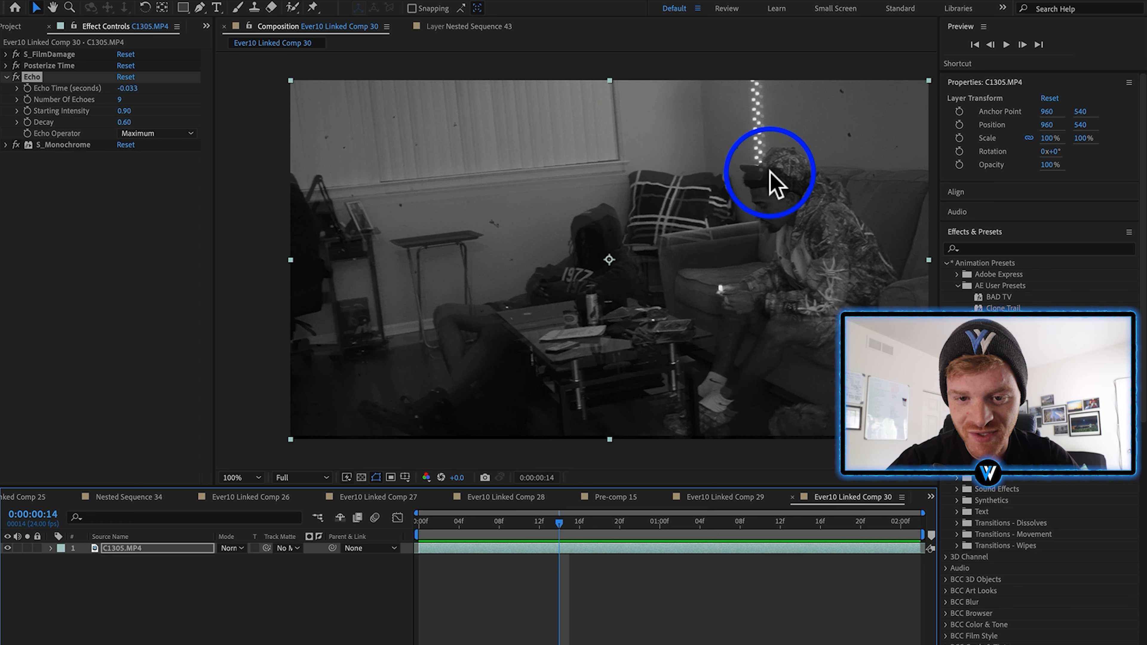
Check the S_Monochrome effect and preview the laggy clip from the first frame.
left_click(52, 146)
left_click(7, 77)
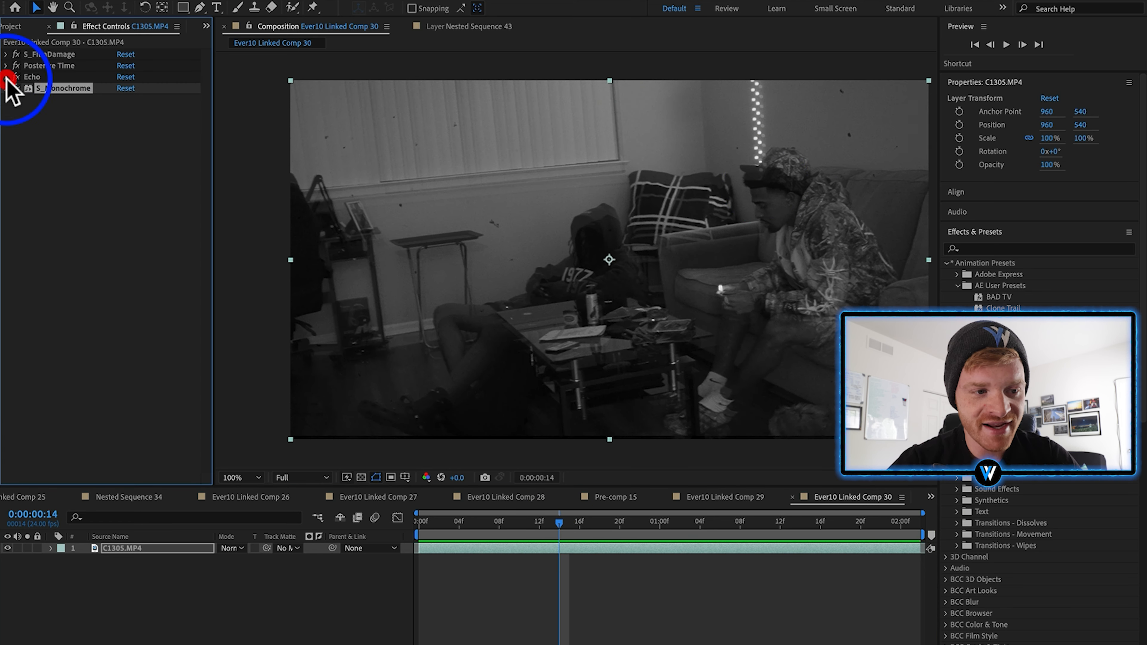
left_click(71, 90)
left_click_drag(519, 525, 325, 526)
key("space")
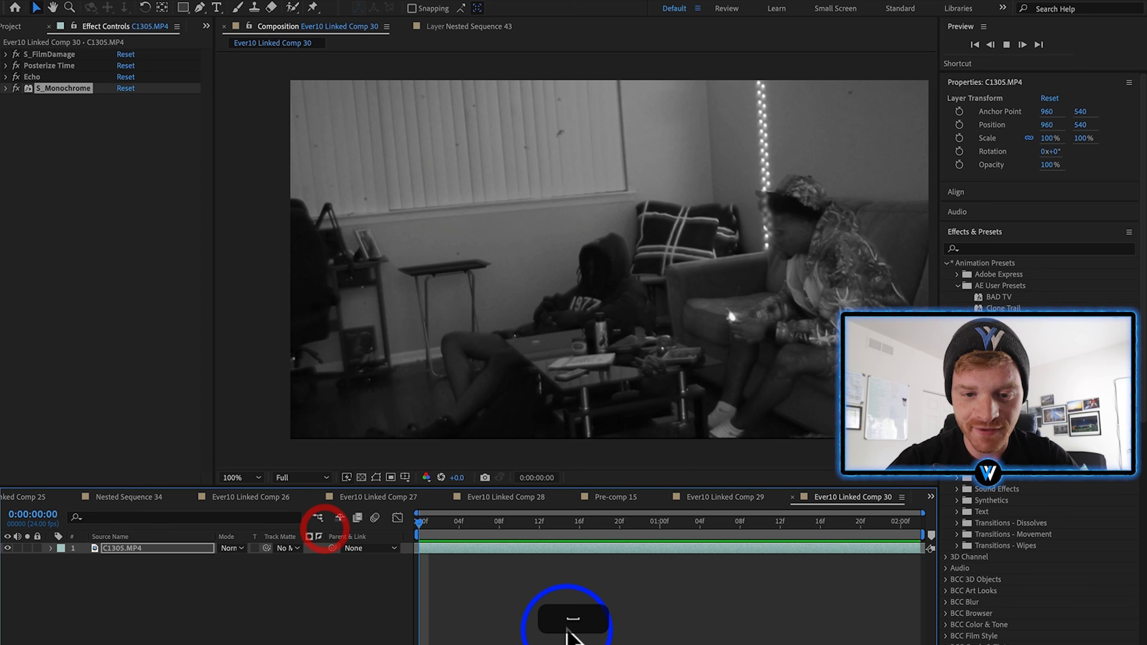
left_click(630, 596)
Save the project and open Ever10 Linked Comp 32, which contains the Nested Sequence 47 layer.
key("super+s")
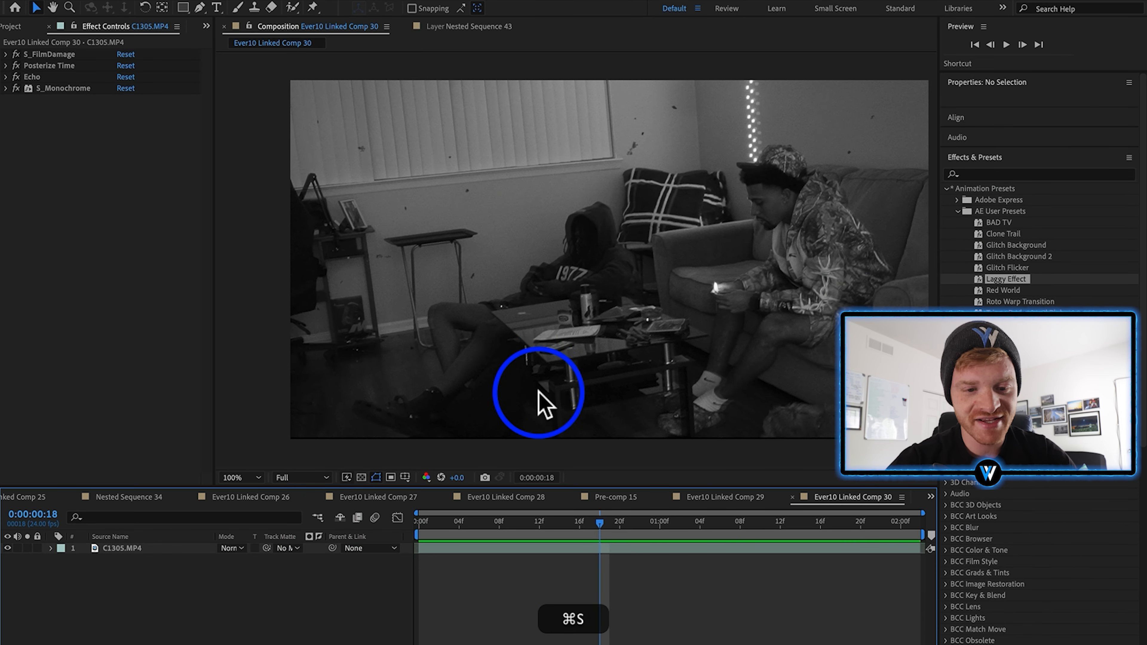
left_click(204, 2)
left_click(212, 100)
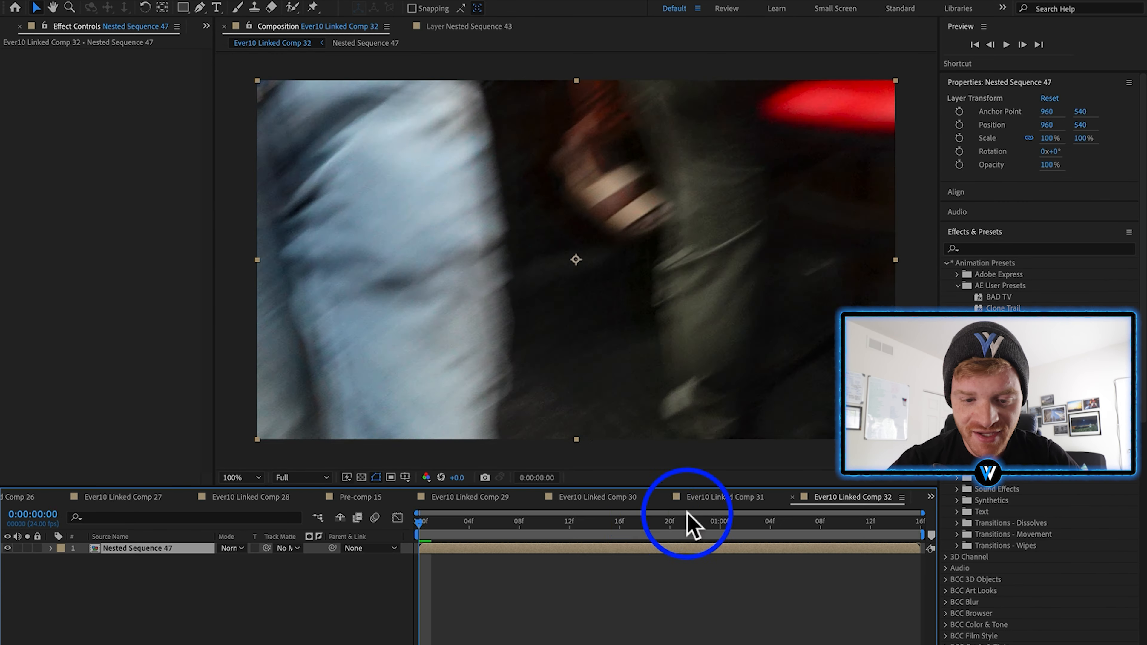
Apply the Red World user preset to the Nested Sequence 47 layer at frame 19 and look over its effects.
left_click_drag(686, 524, 657, 538)
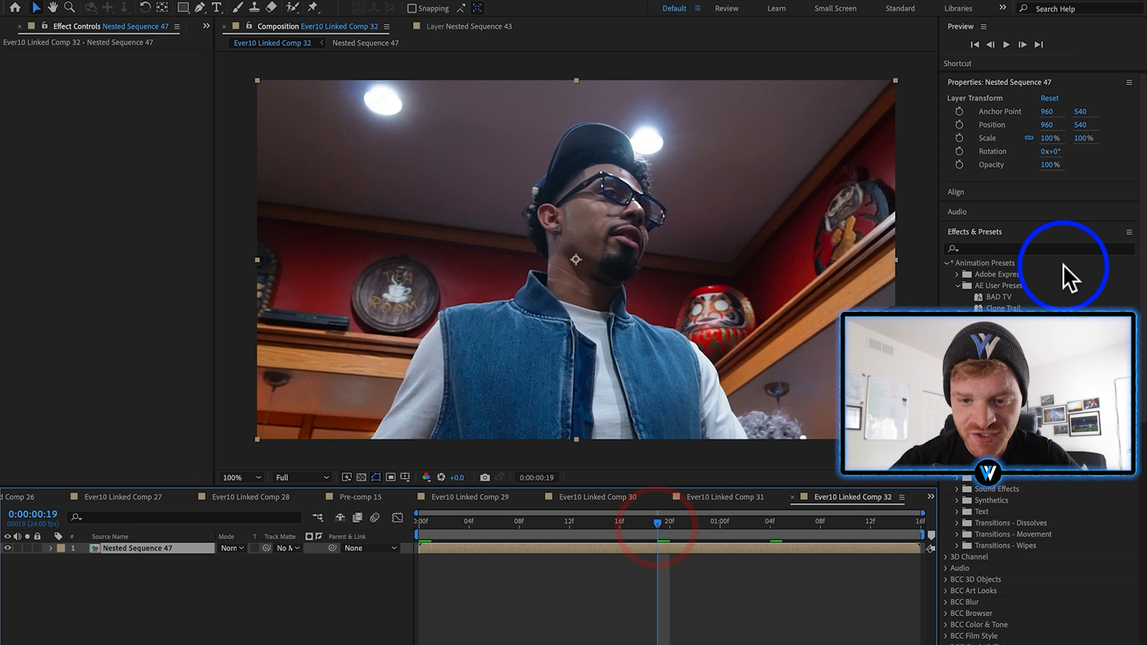
left_click(1016, 249)
left_click_drag(1003, 394, 592, 547)
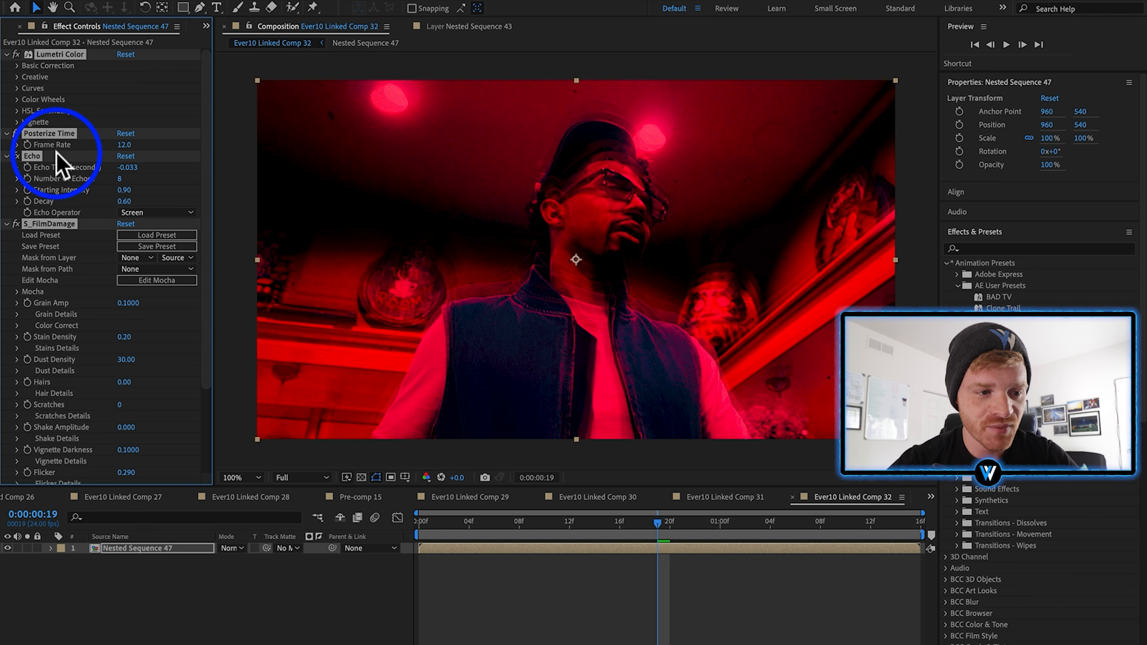
scroll(70, 154, "down", 3)
scroll(70, 153, "up", 3)
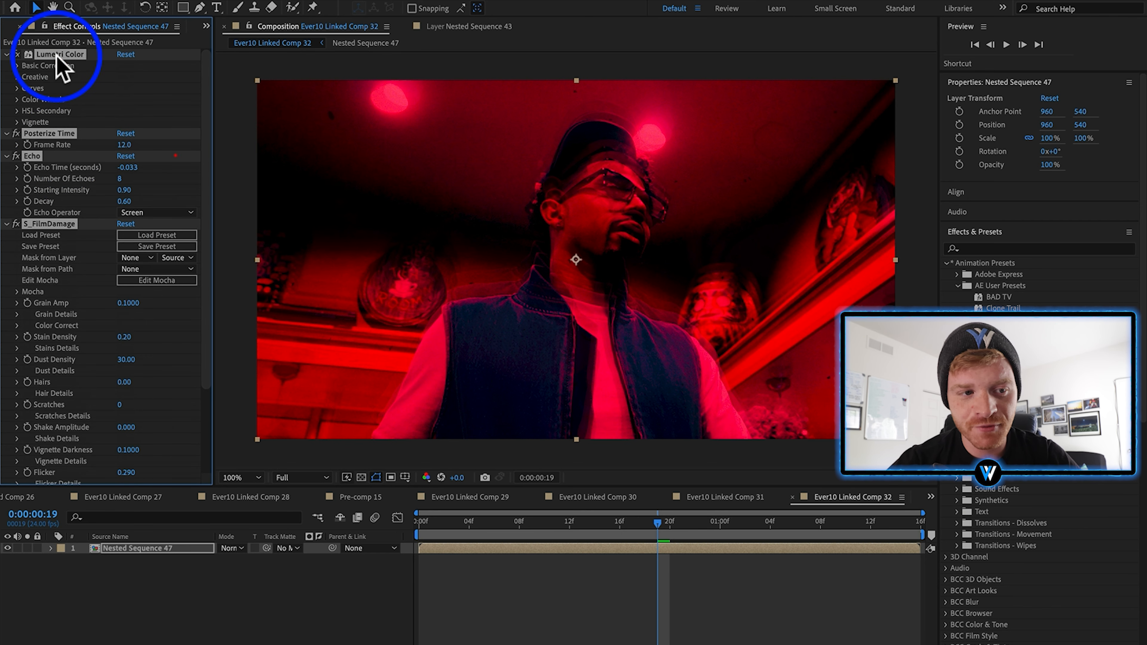
Examine the Lumetri Color Basic Correction settings and the other effects of the red-world look, viewing the clip near its start.
left_click(17, 65)
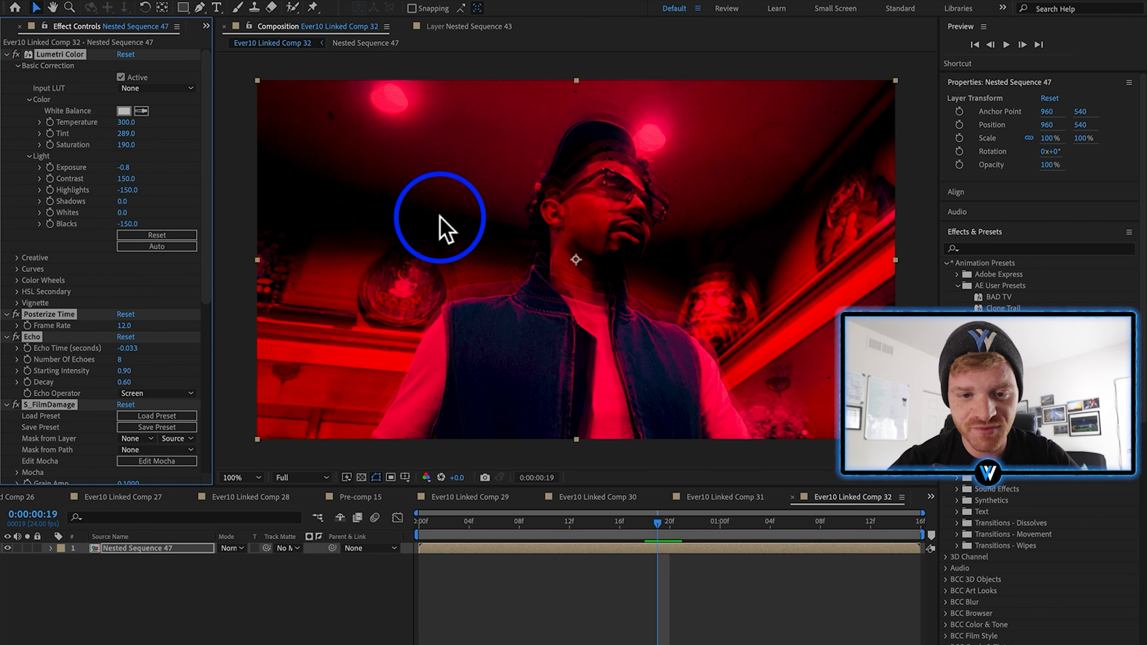
left_click_drag(135, 177, 131, 176)
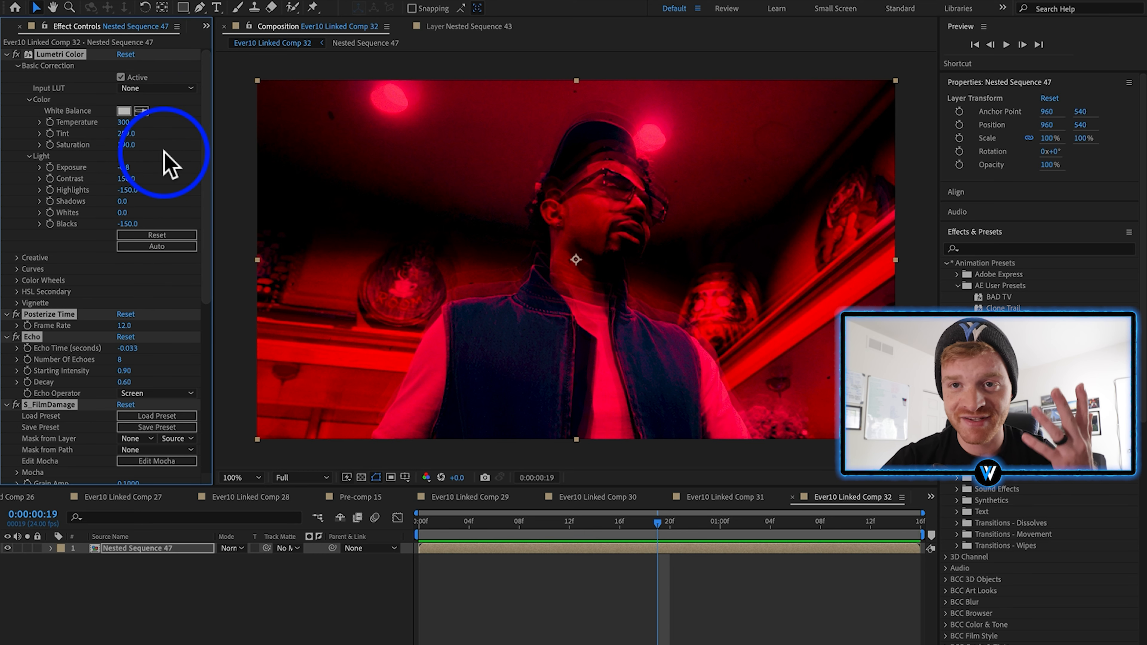
left_click(429, 523)
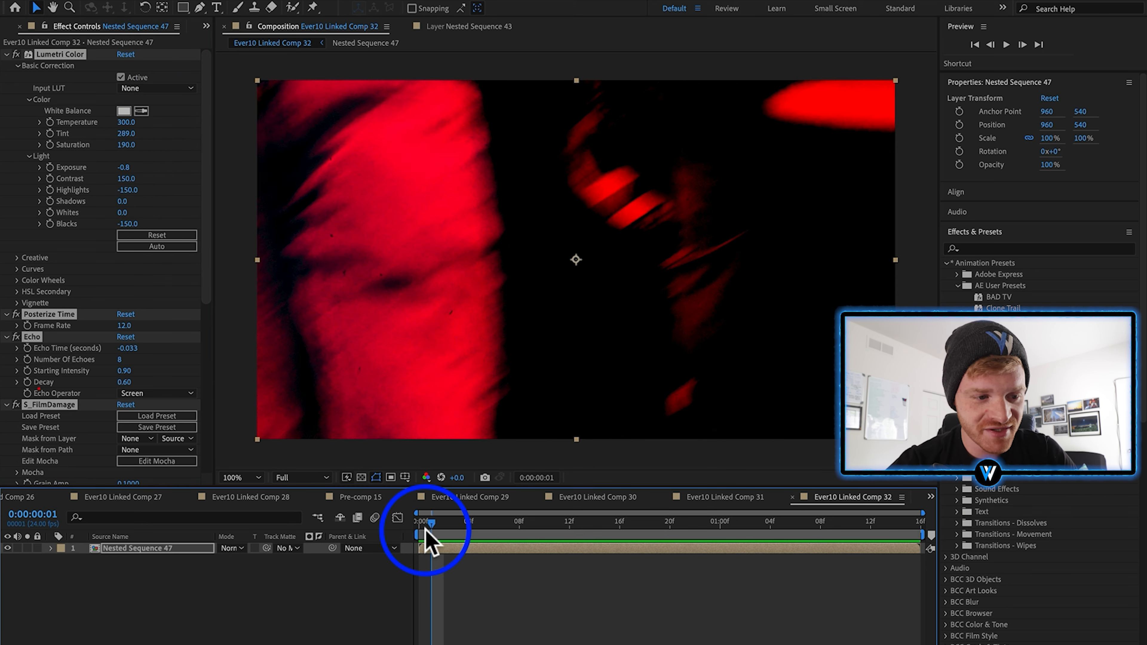
scroll(43, 397, "down", 5)
scroll(65, 296, "up", 10)
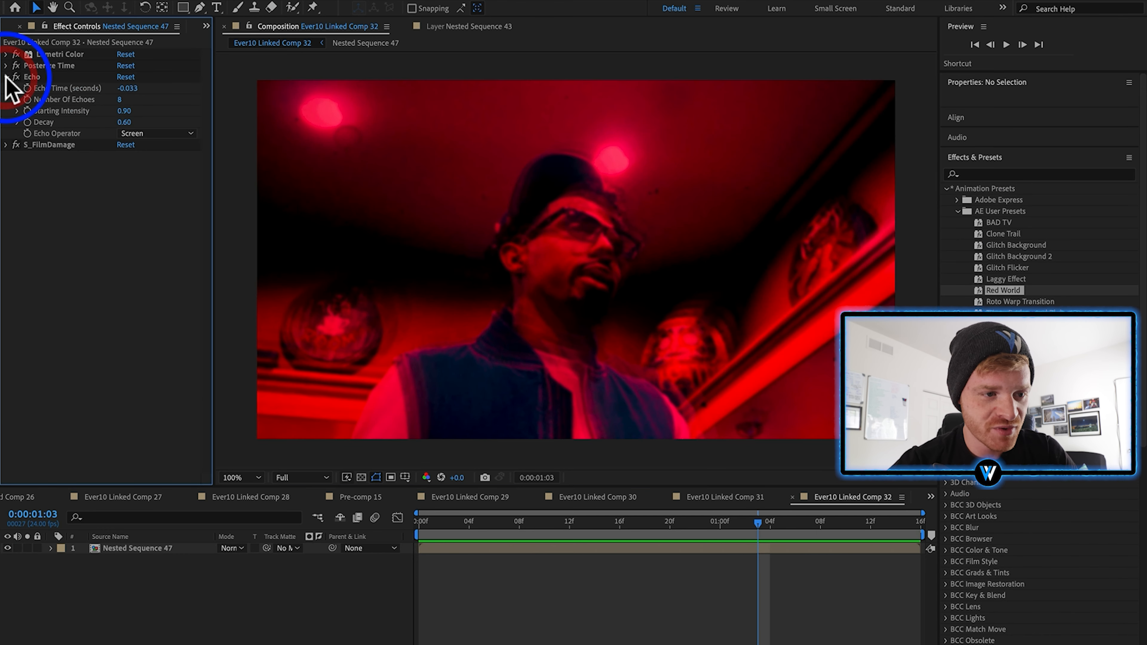
Set the Posterize Time frame rate of the Nested Sequence 47 layer to 6 and preview the clip.
left_click(5, 76)
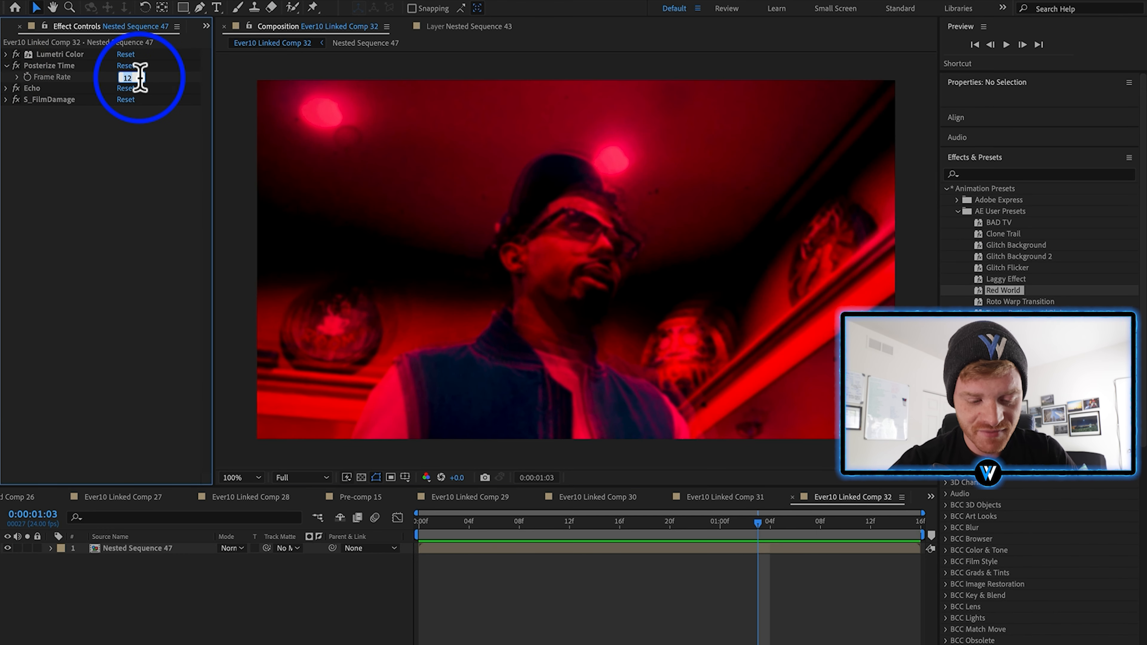
type("6")
key("Return")
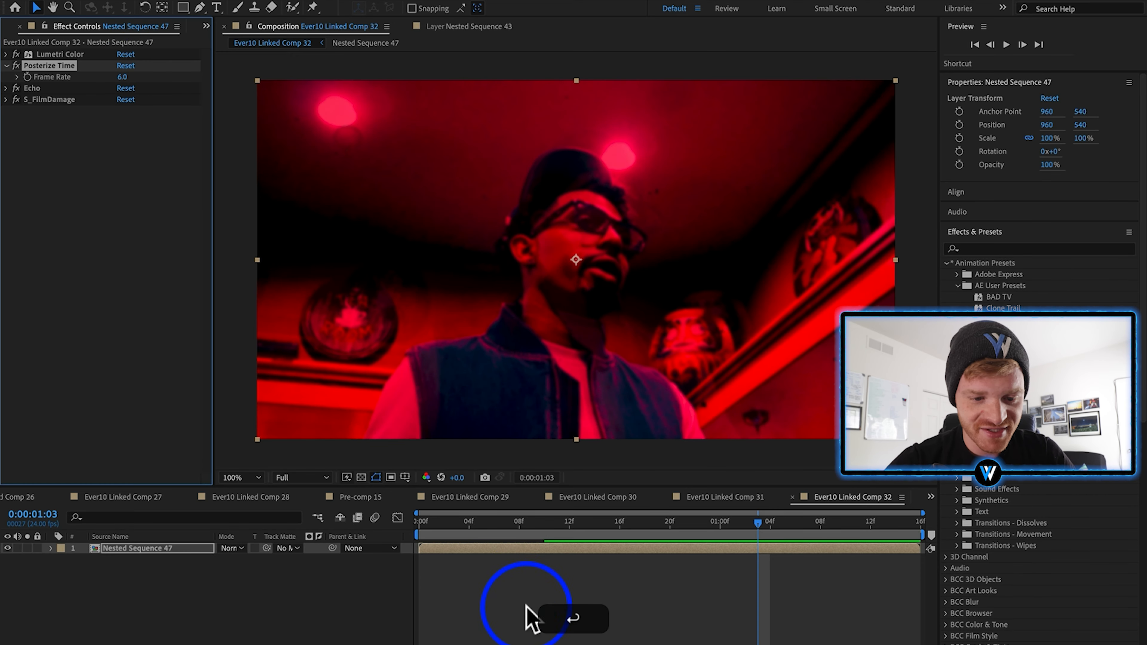
left_click(538, 595)
key("space")
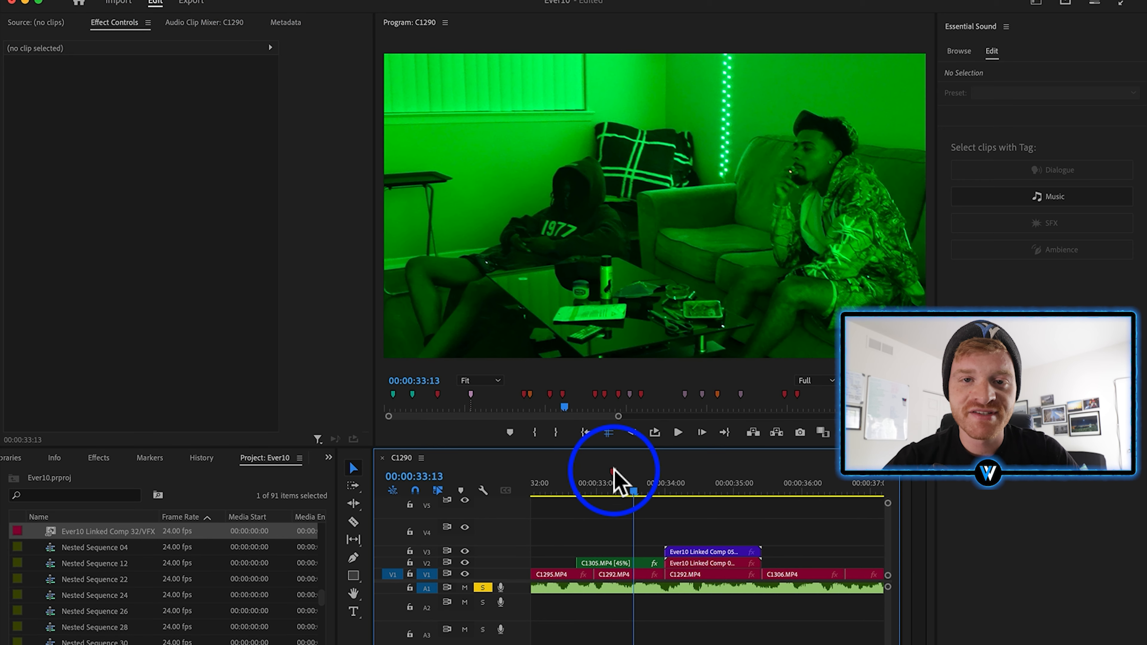
Pick clip C1305.MP4 in Premiere Pro and add 4x3Offset_Multiply.mov from the Dirty Frames folder above it in its linked After Effects composition.
left_click(601, 564)
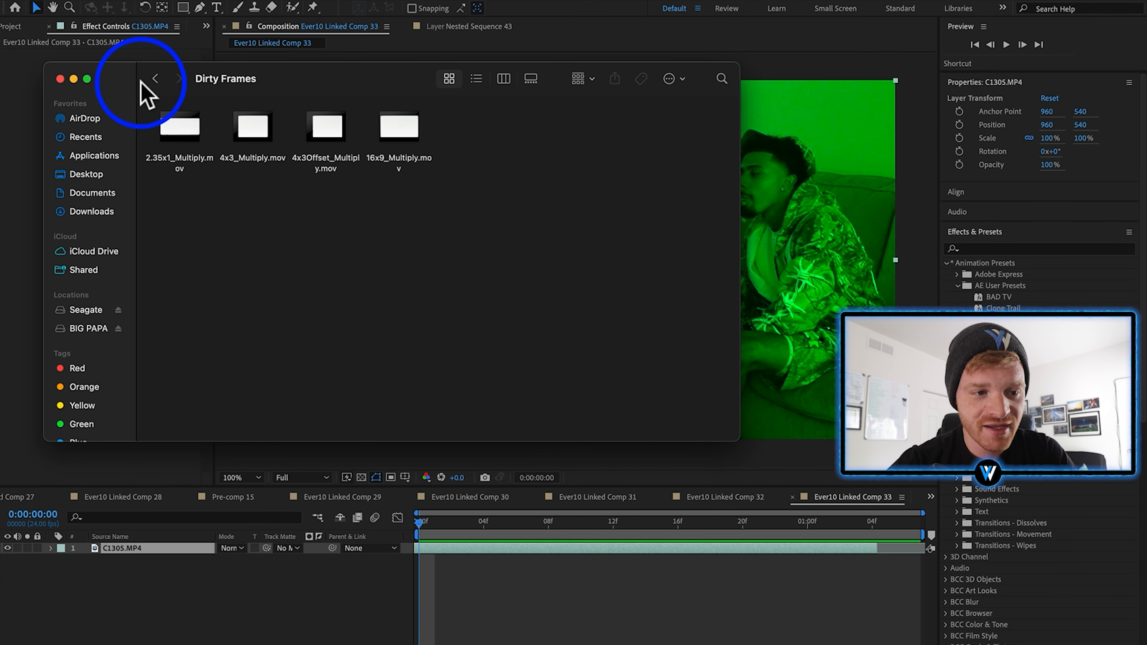
left_click(147, 83)
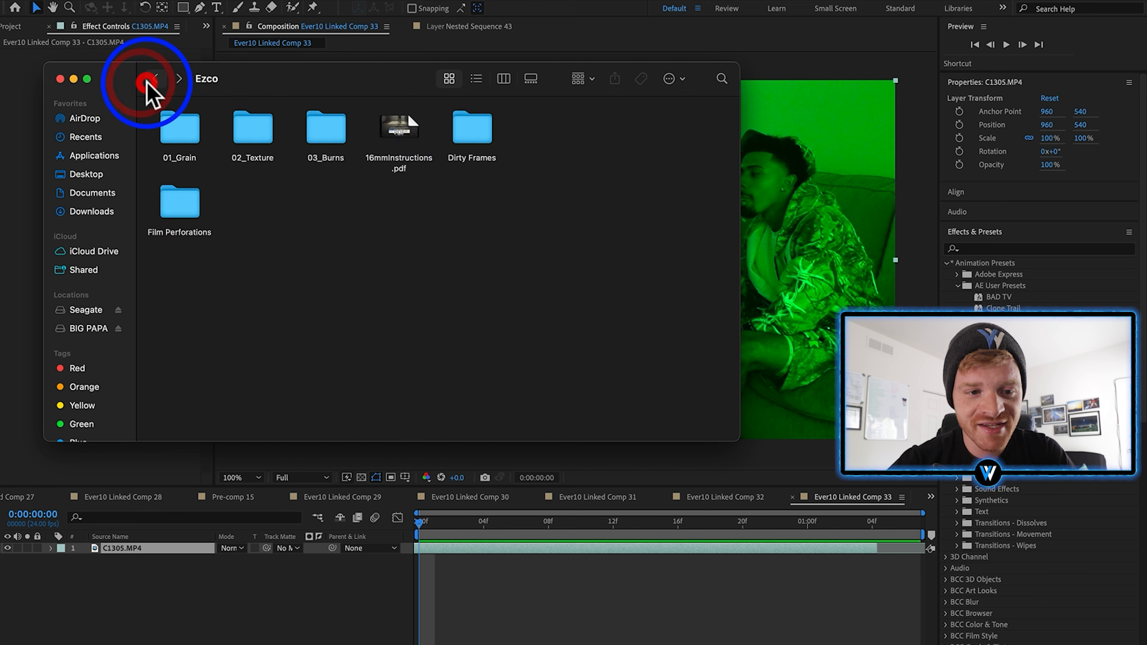
double_click(482, 144)
left_click(335, 172)
key("space")
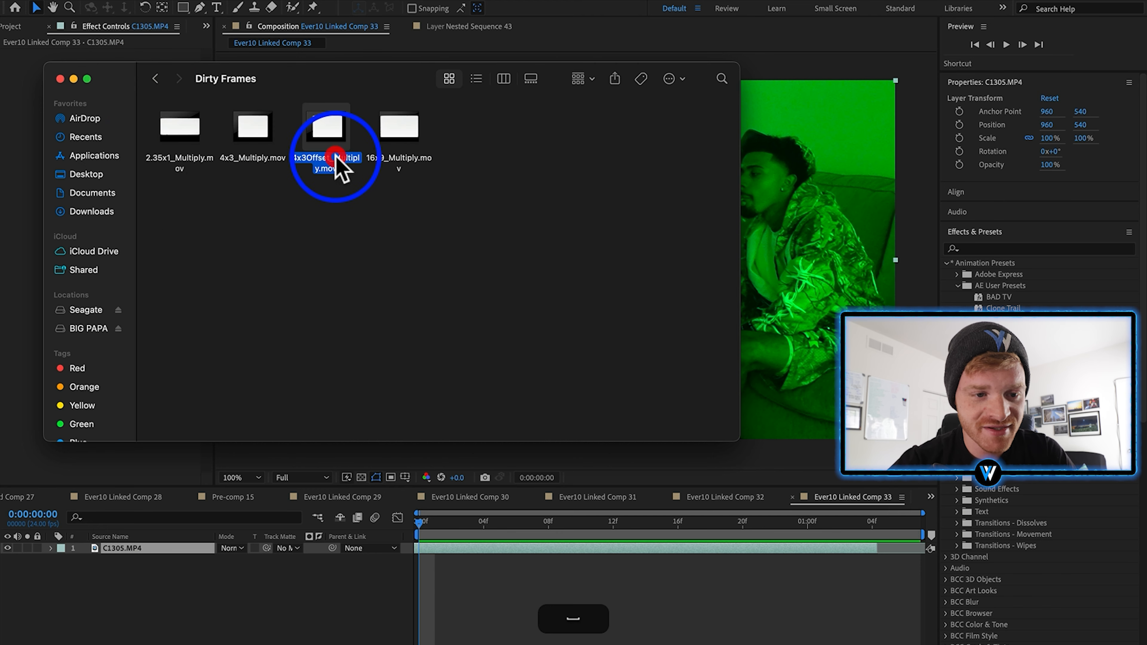
key("space")
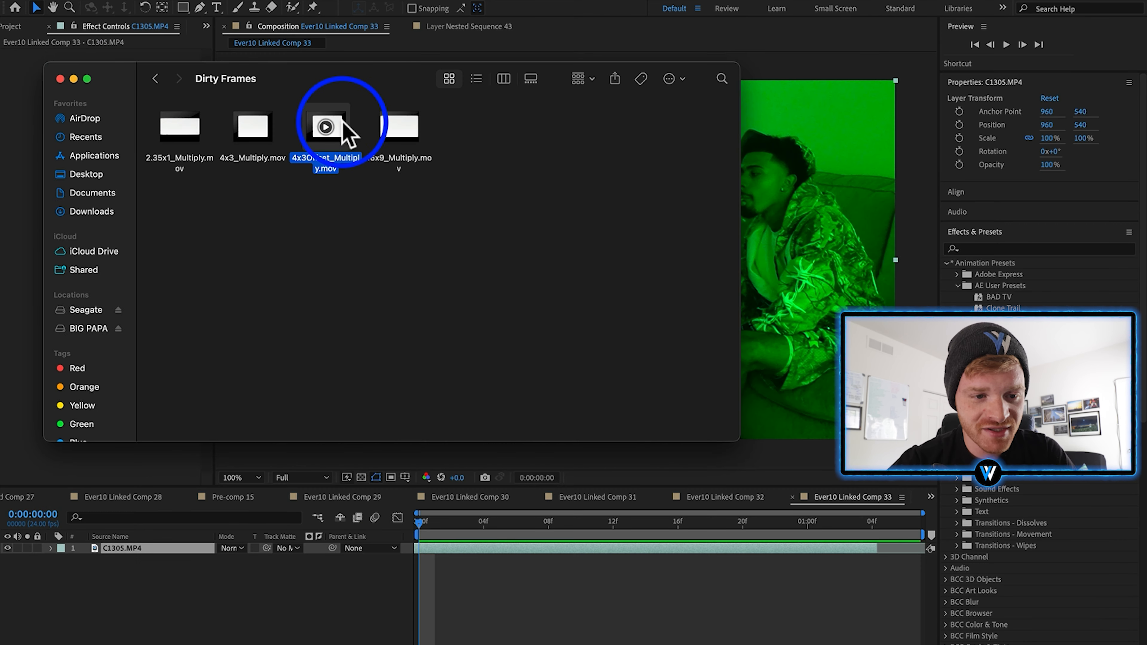
left_click_drag(346, 133, 205, 570)
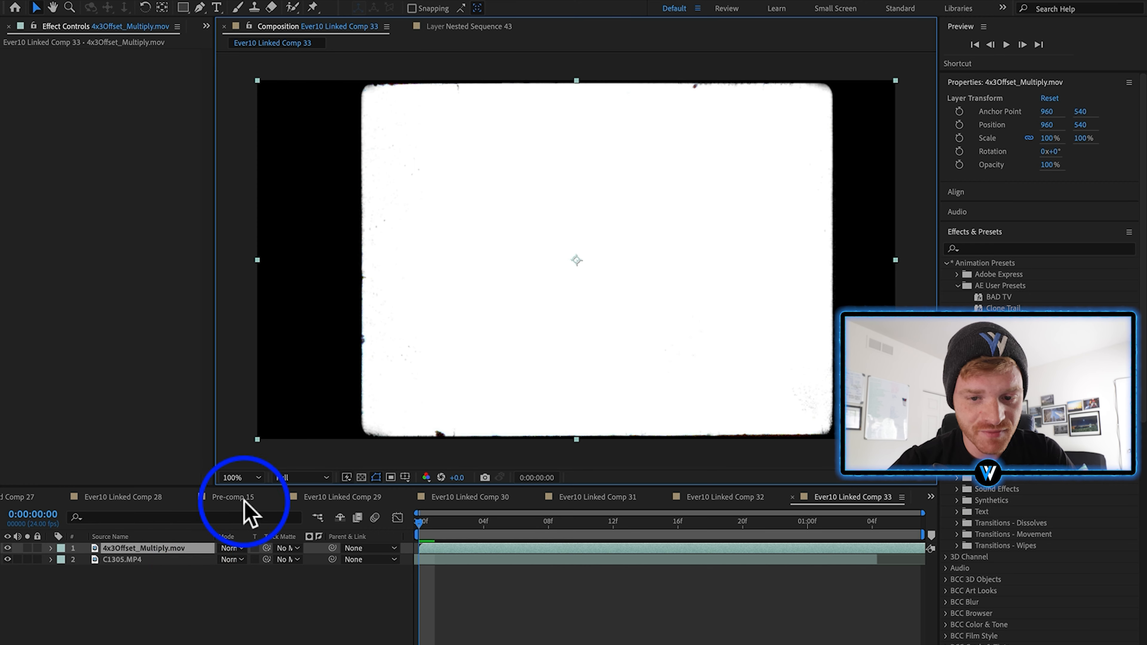
Preview 8mm_Perf100D_Alpha_Normal.mov from the Film Perforations folder and add it as the top layer of Ever10 Linked Comp 33.
left_click(155, 78)
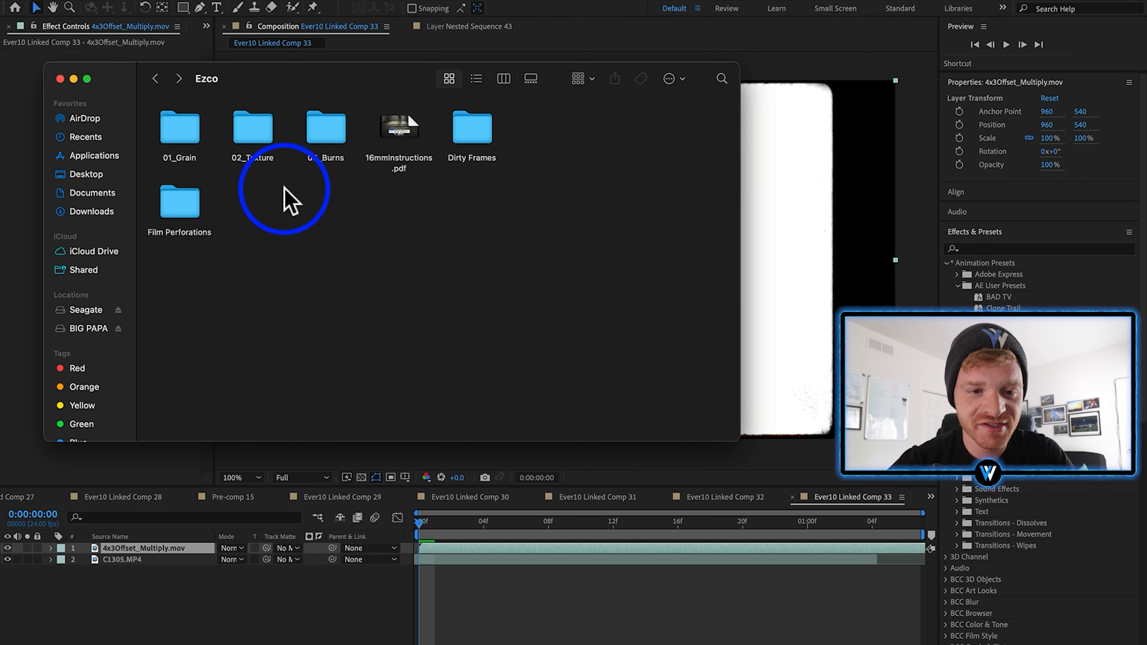
mouse_move(291, 81)
left_mouse_down()
mouse_move(267, 189)
mouse_move(341, 159)
left_mouse_up()
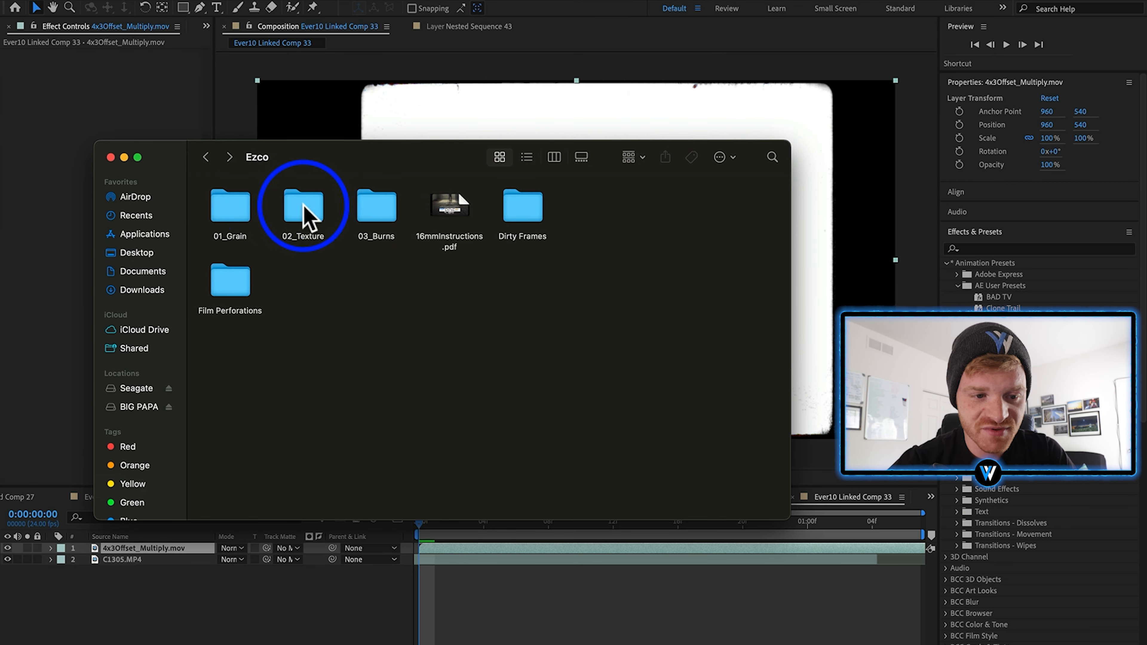
double_click(247, 288)
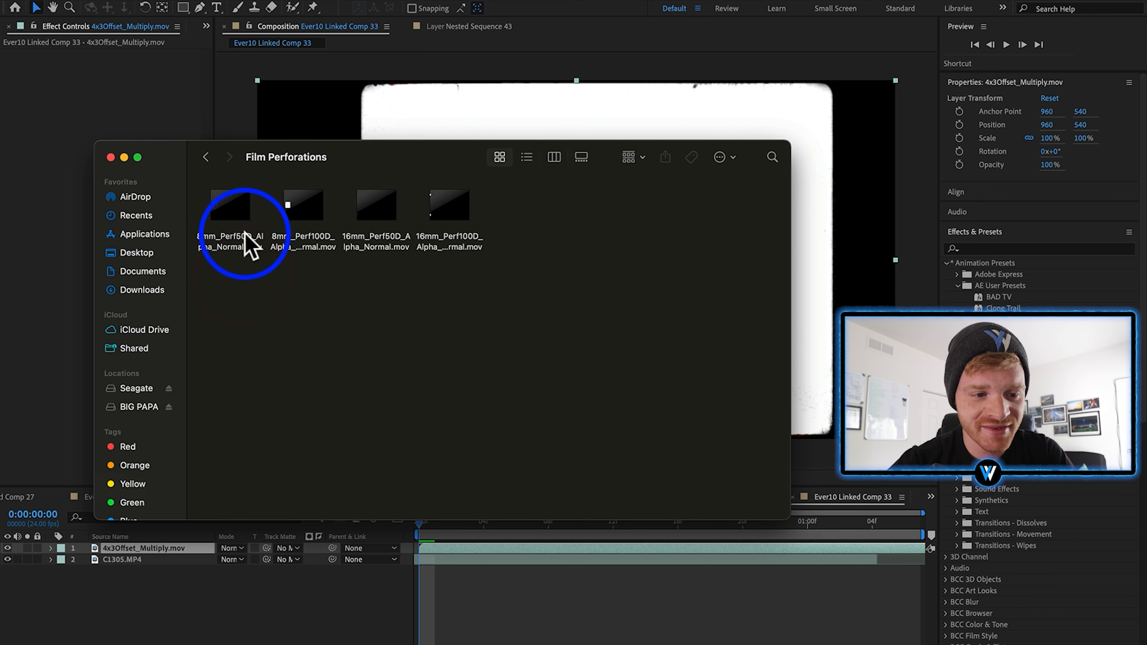
left_click(242, 258)
left_click(281, 249)
key("space")
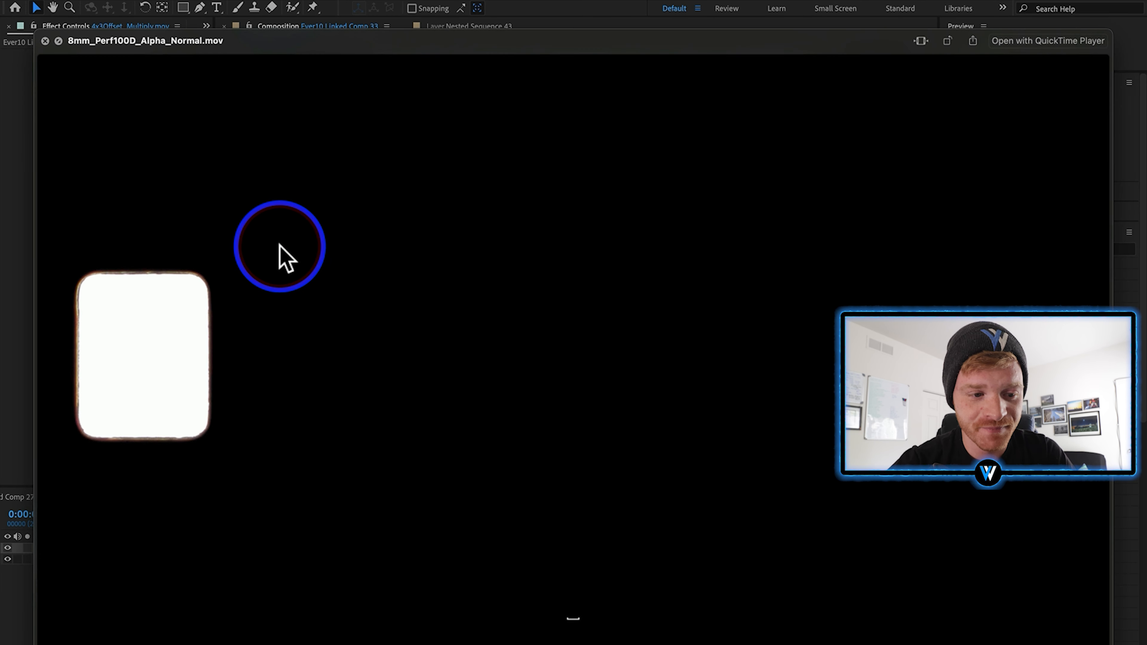
key("space")
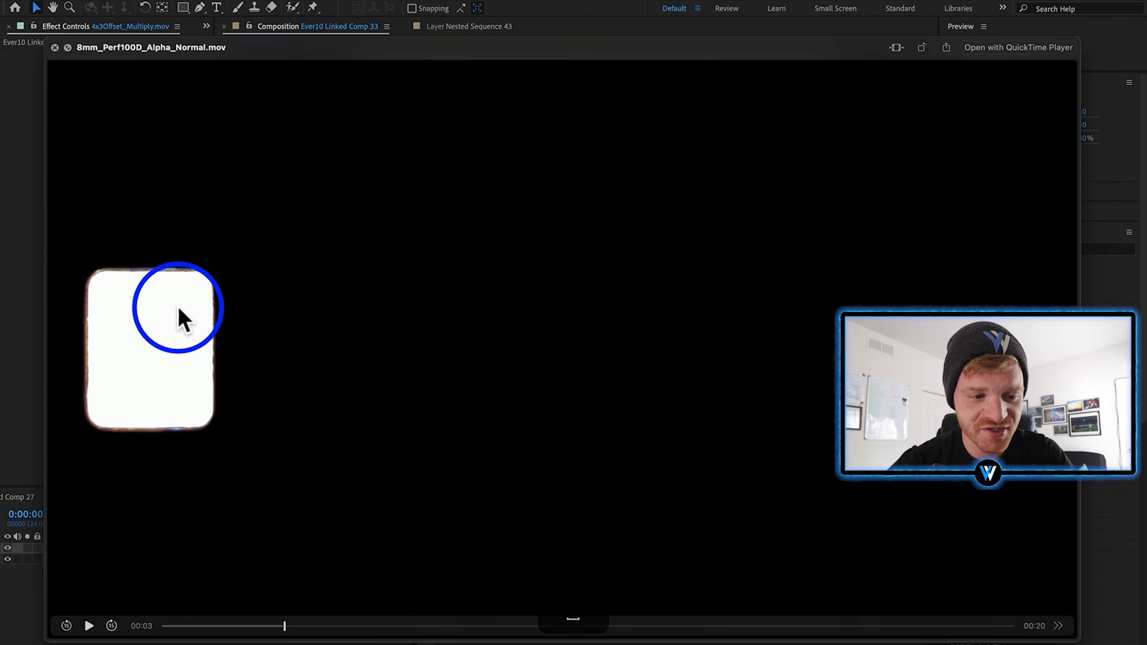
left_click_drag(225, 630, 228, 626)
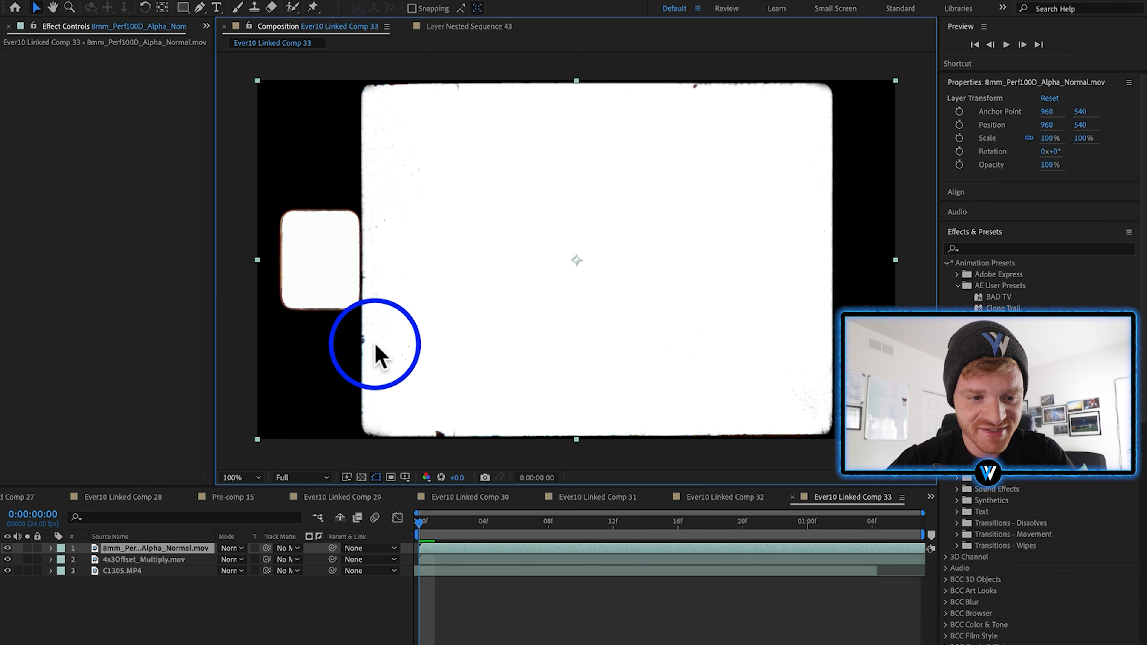
Set the blending mode of the 4x3Offset_Multiply.mov layer to Multiply and preview the framed shot.
left_click(237, 561)
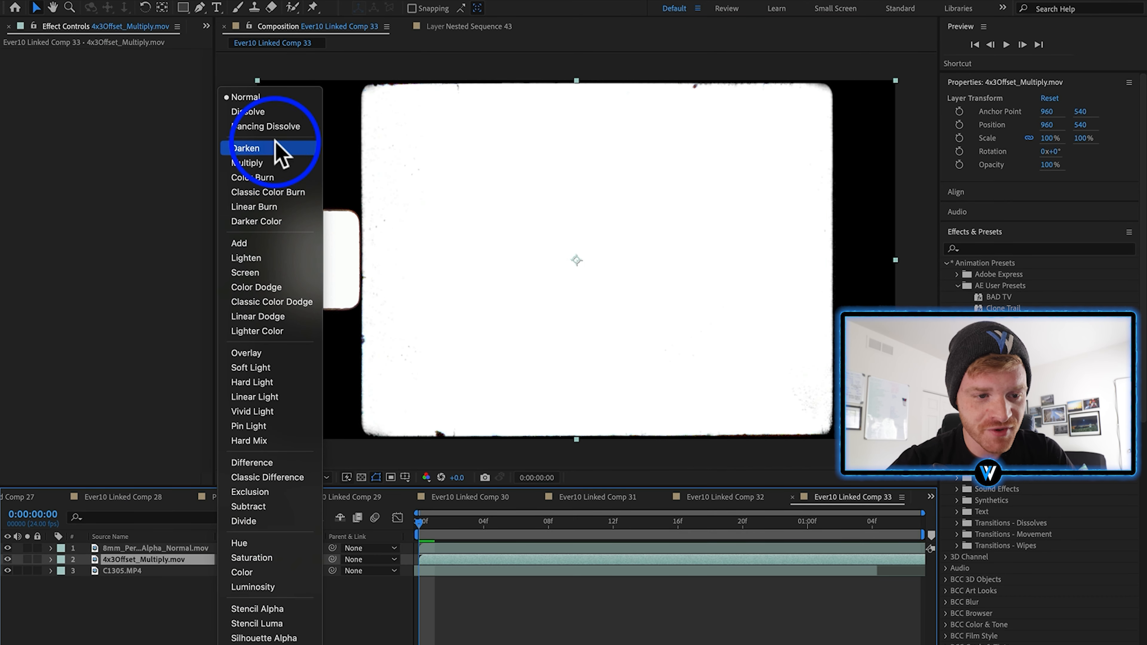
left_click(276, 162)
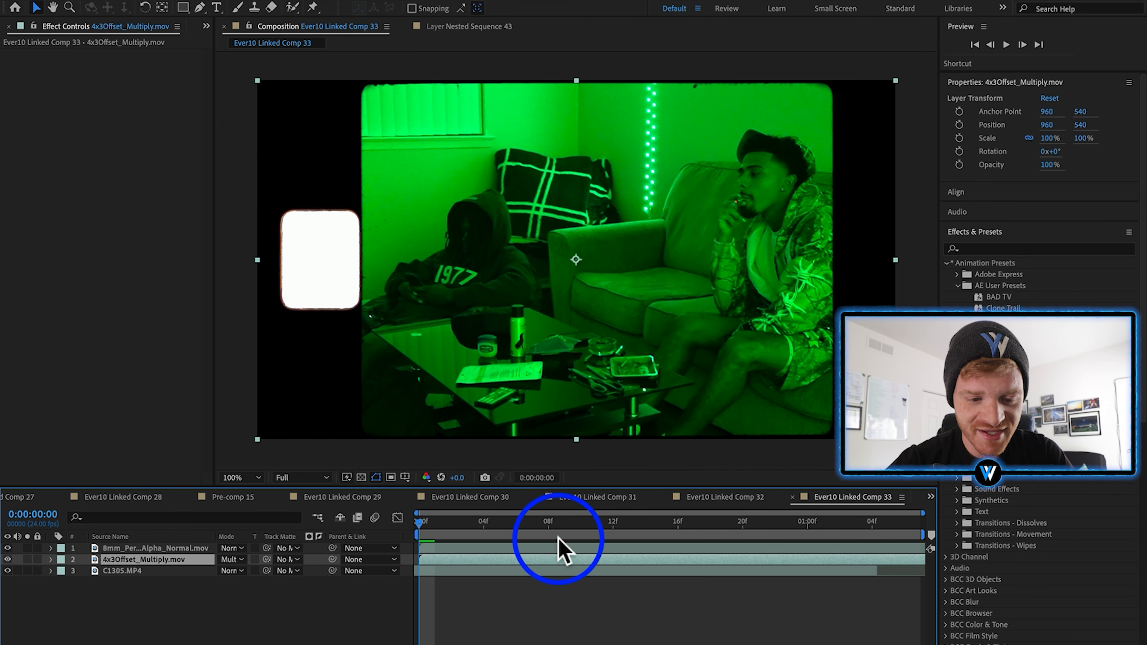
key("space")
In Premiere Pro, duplicate the green-lit C1292.MP4 poster shot near 00:04:33:00 onto V3 and replace the copy with an After Effects composition.
left_click(756, 562)
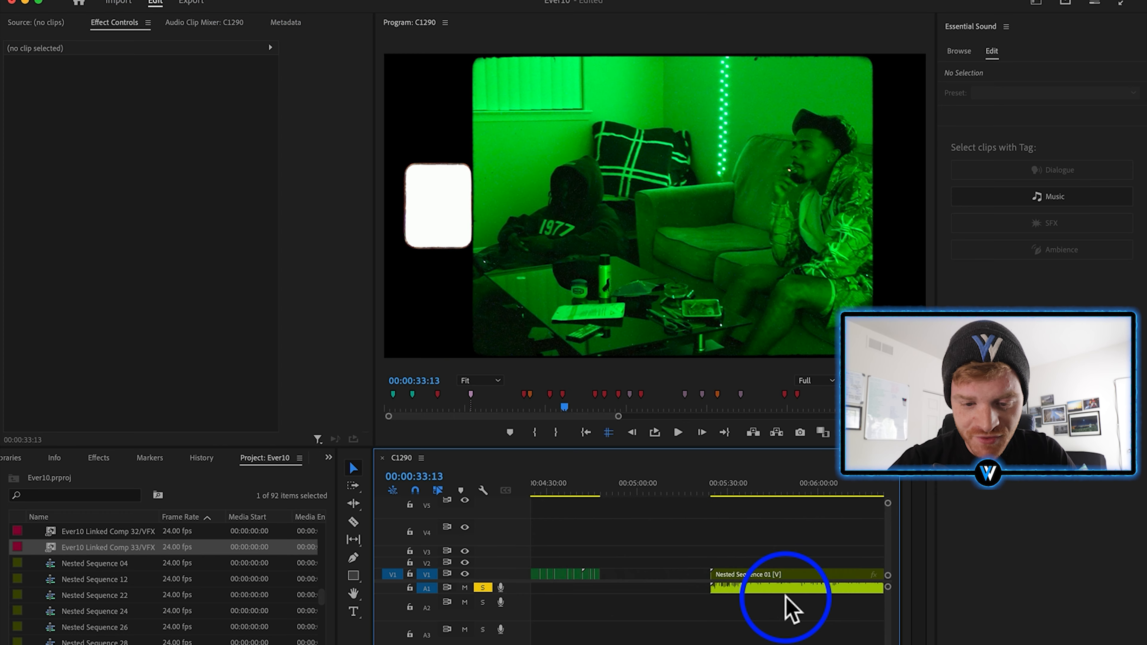
scroll(786, 607, "down", 3)
left_click(697, 488)
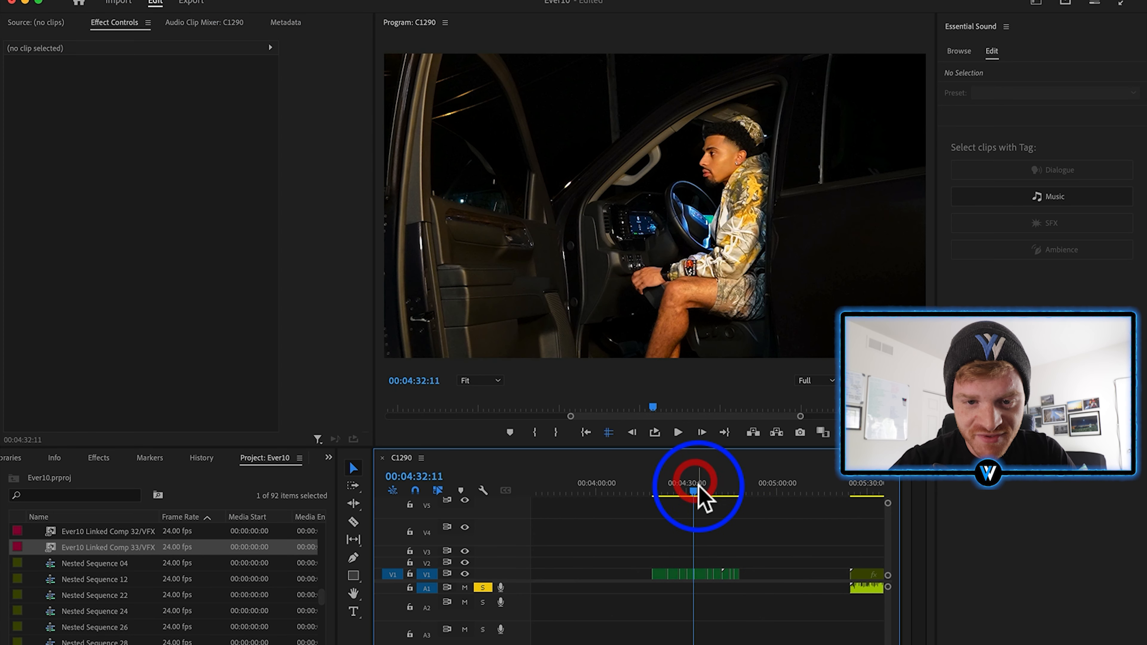
mouse_move(699, 488)
left_mouse_down()
mouse_move(686, 493)
mouse_move(698, 493)
left_mouse_up()
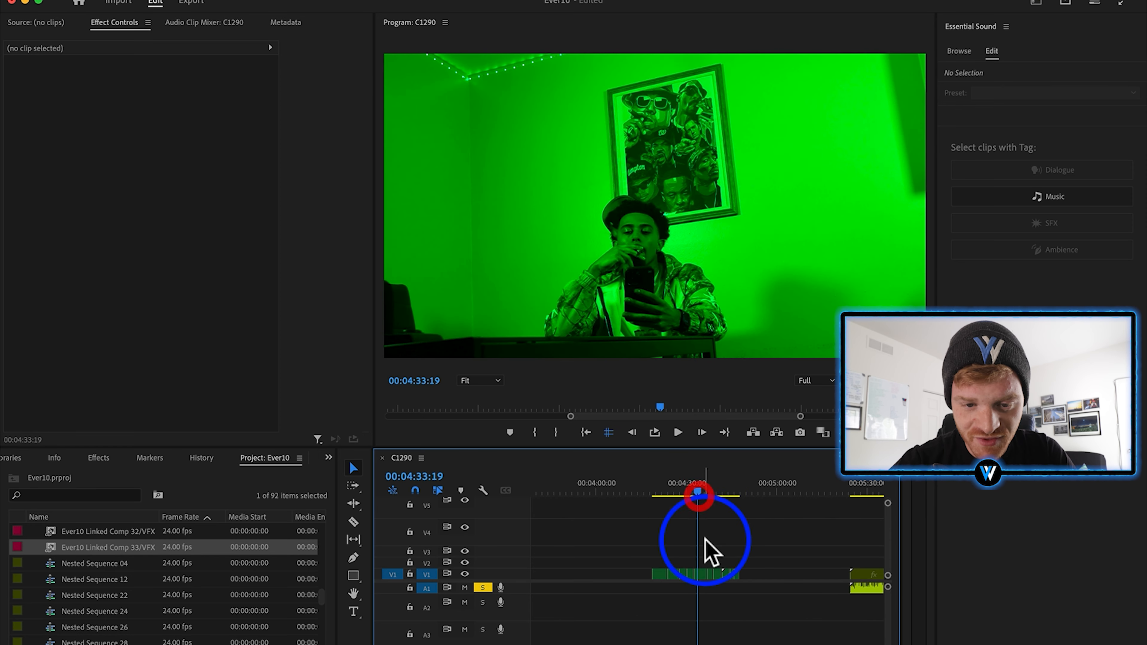
left_click(706, 572, "alt")
scroll(728, 559, "up", 5)
right_click(732, 554)
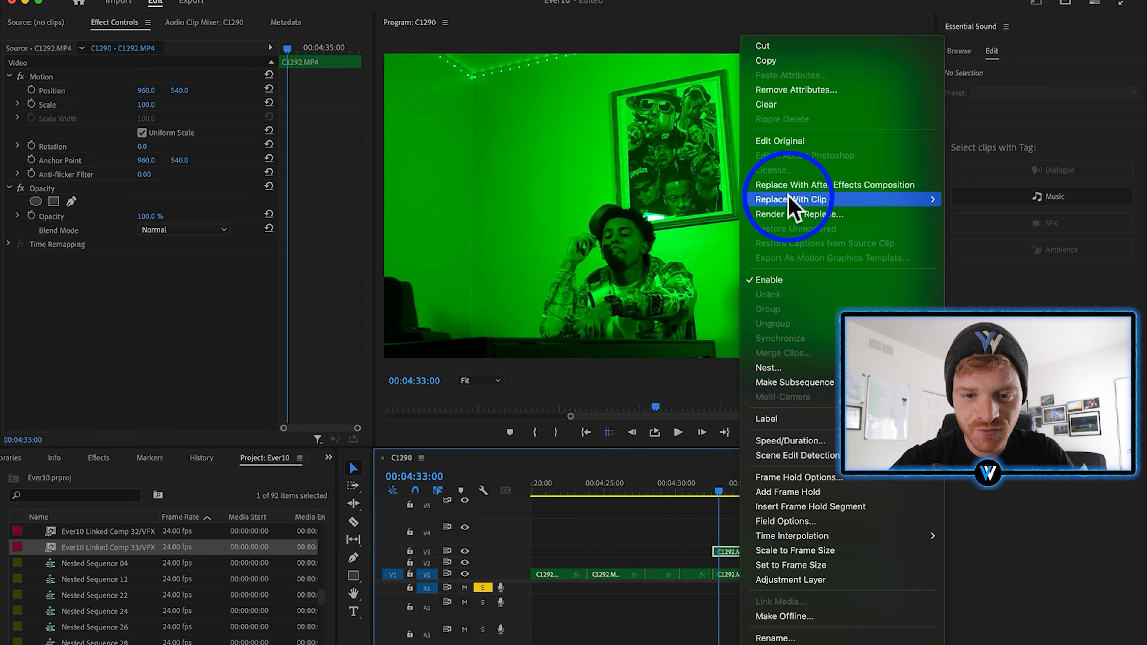
left_click(795, 183)
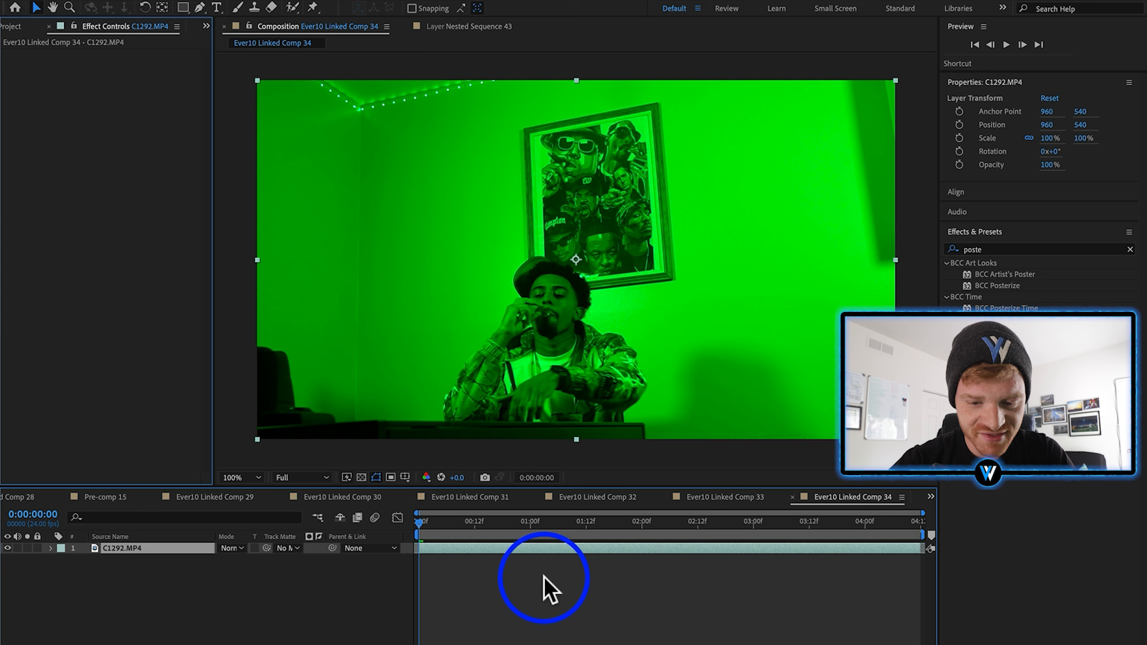
Copy the C1292.MP4 layer into Ever10 Linked Comp 33 and place it directly below the 8mm perforation layer.
key("super+c")
left_click(725, 496)
left_click(499, 627)
key("super+v")
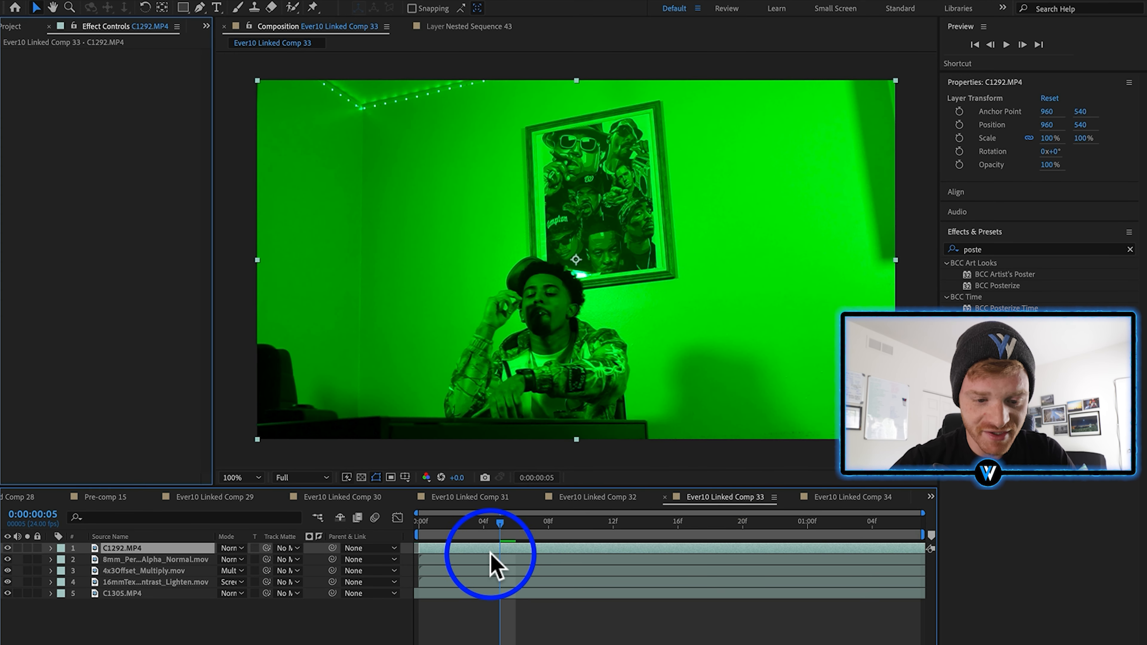
key("super+bracketleft")
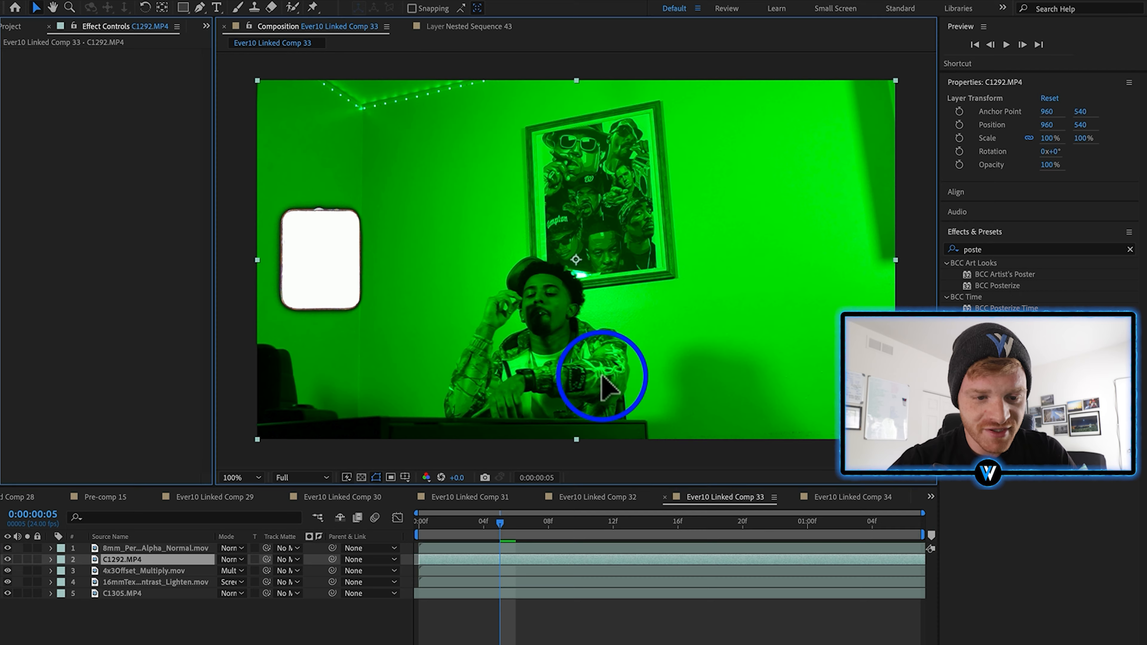
Scale the C1292.MP4 layer to about 47.3%, position it at about 250, 440 behind the perforation hole, and check the perforation layer's visibility.
left_click_drag(602, 378, 401, 294)
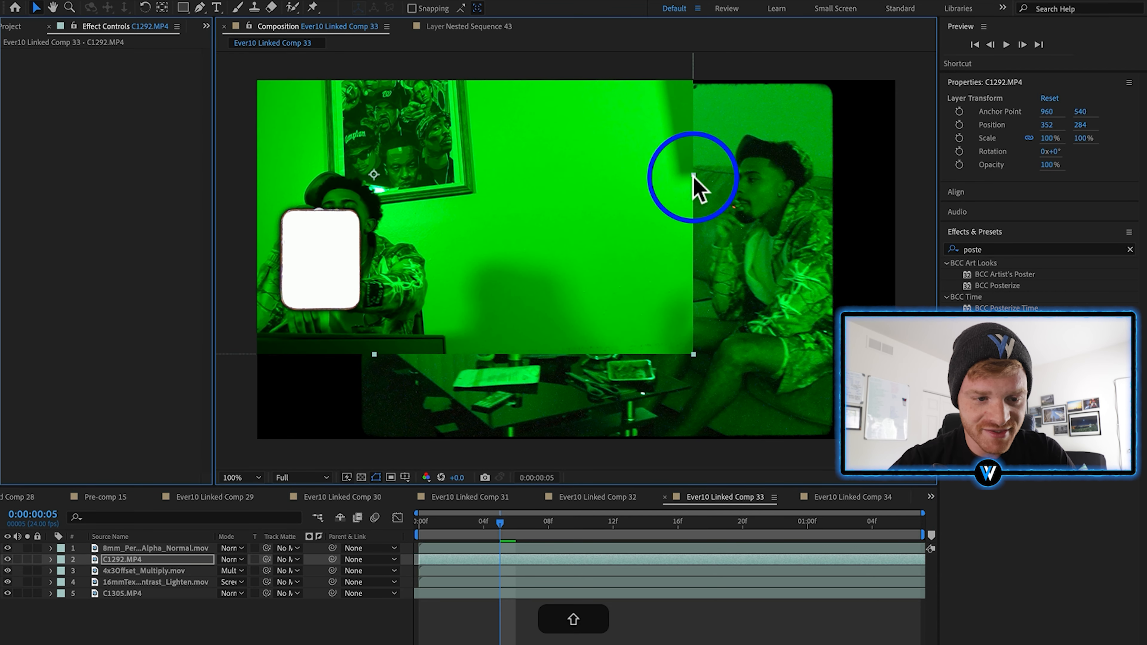
left_click_drag(694, 186, 457, 236)
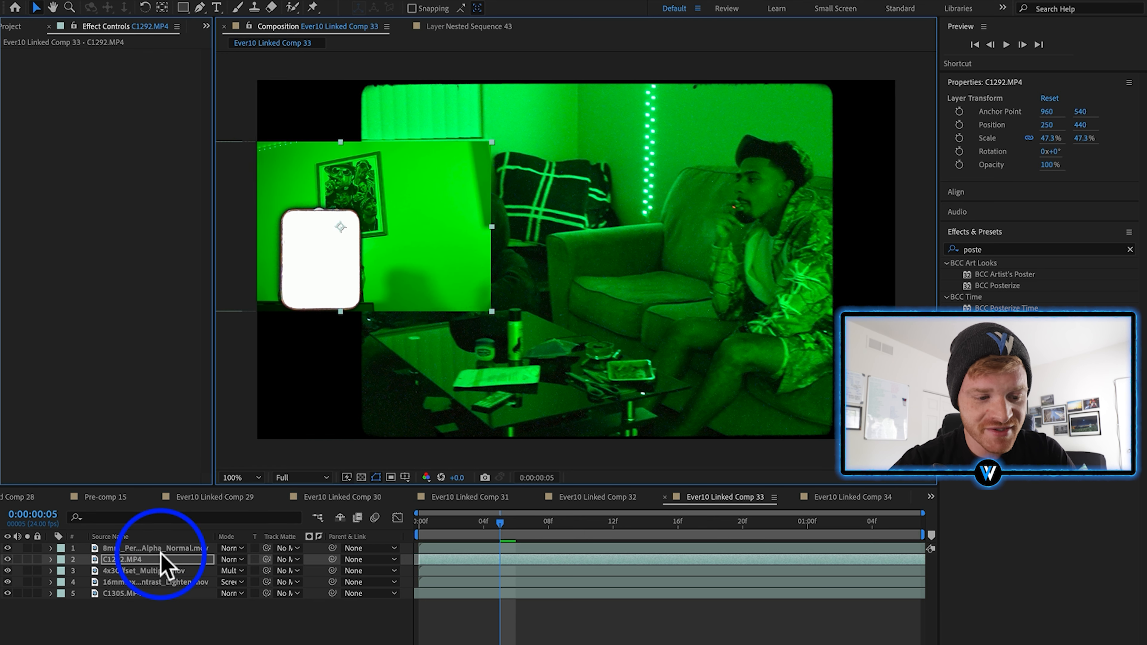
left_click(150, 548)
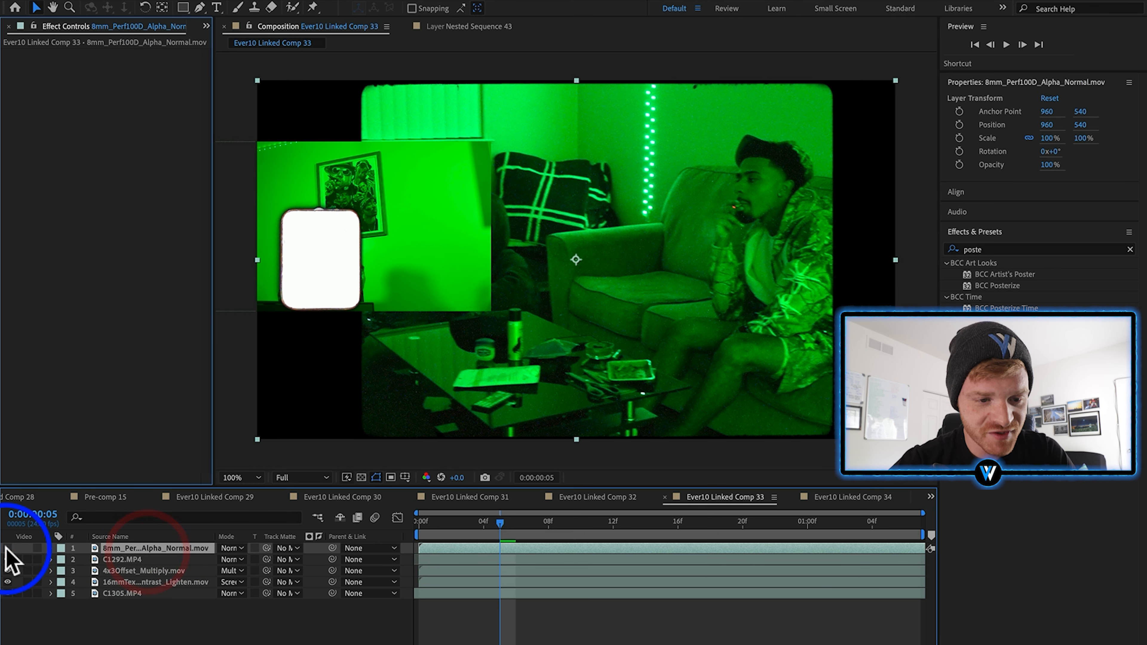
left_click(7, 548)
left_click(7, 548)
left_click(409, 244)
left_click(146, 545)
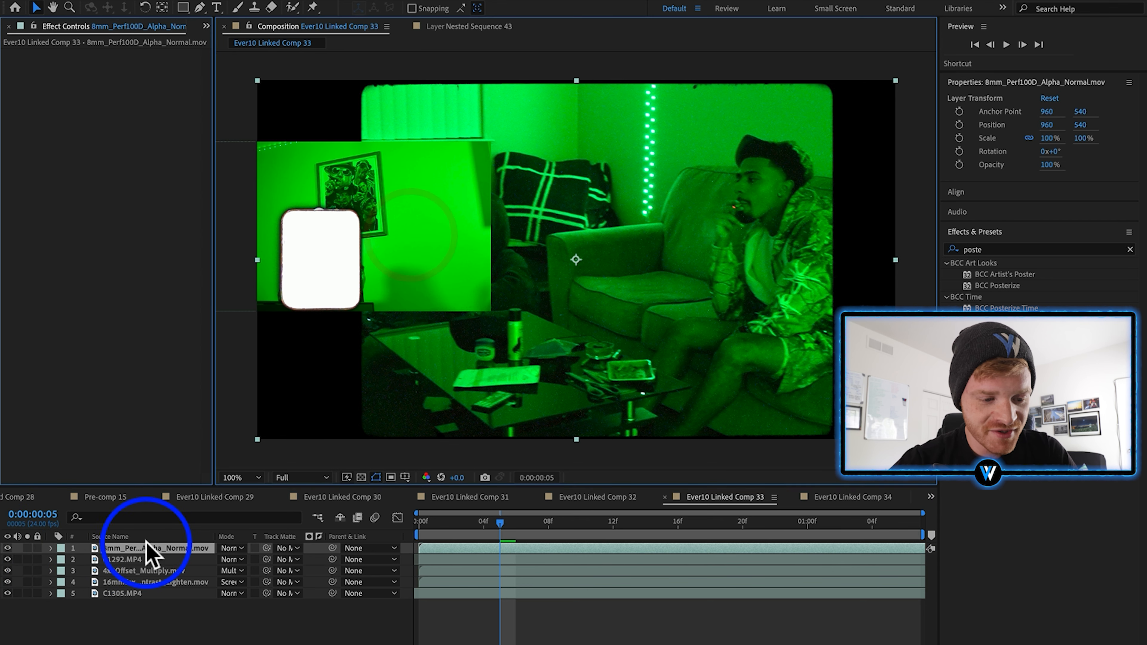
Draw a closed Pen mask on the C1292.MP4 layer, following the rounded outline of the white perforation hole.
left_click(135, 560)
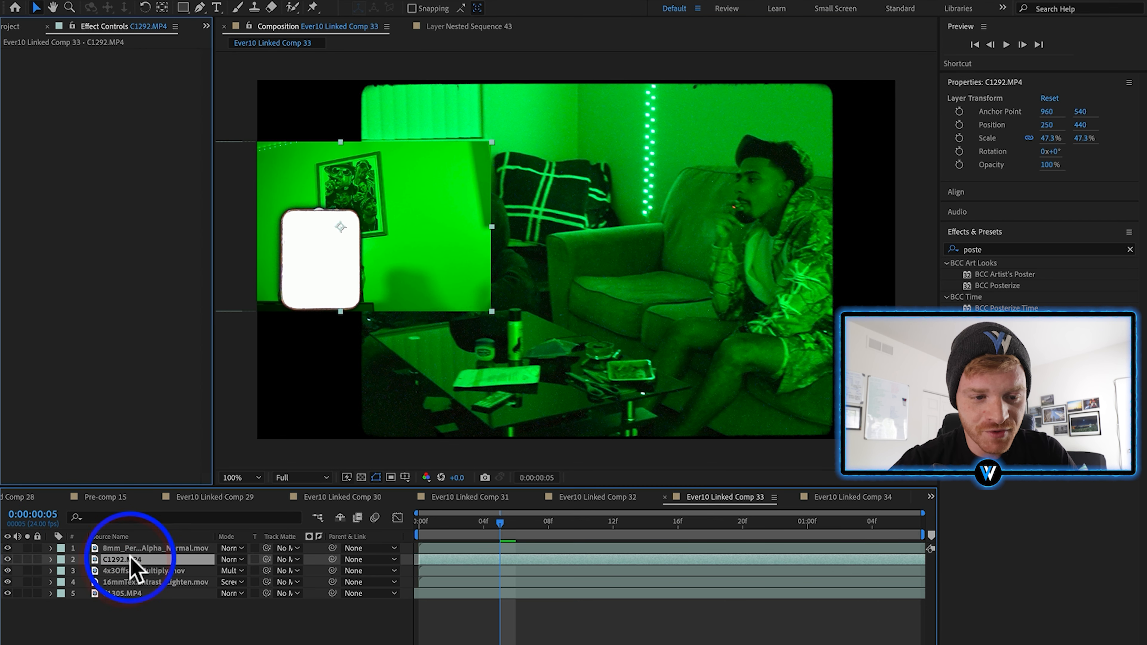
left_click(200, 8)
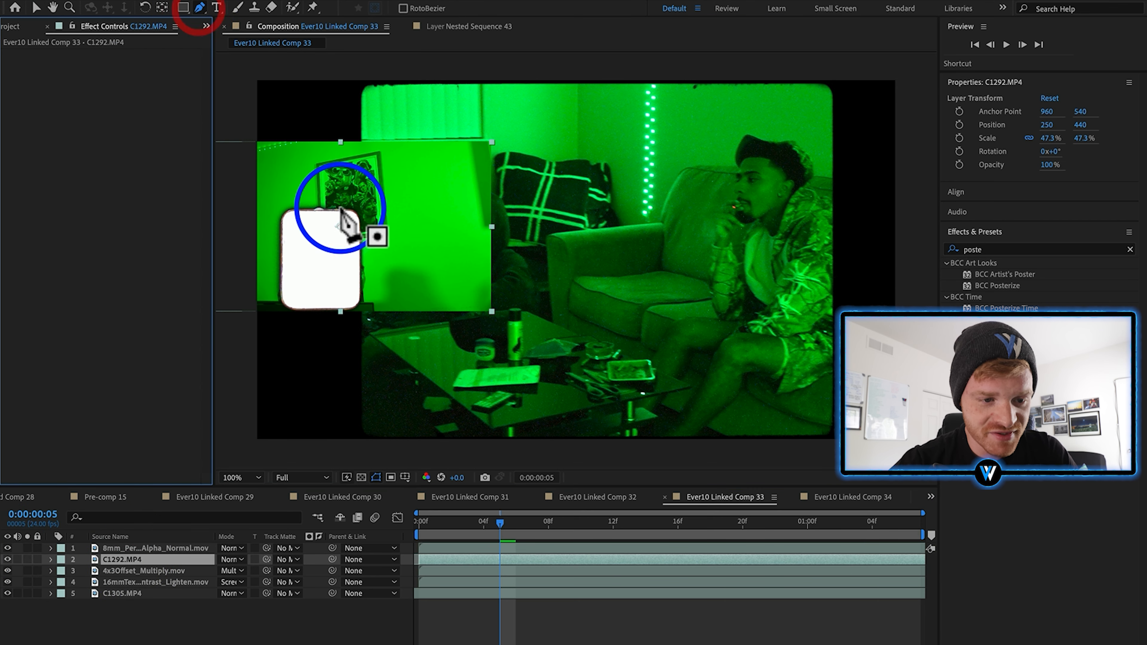
left_click(293, 210)
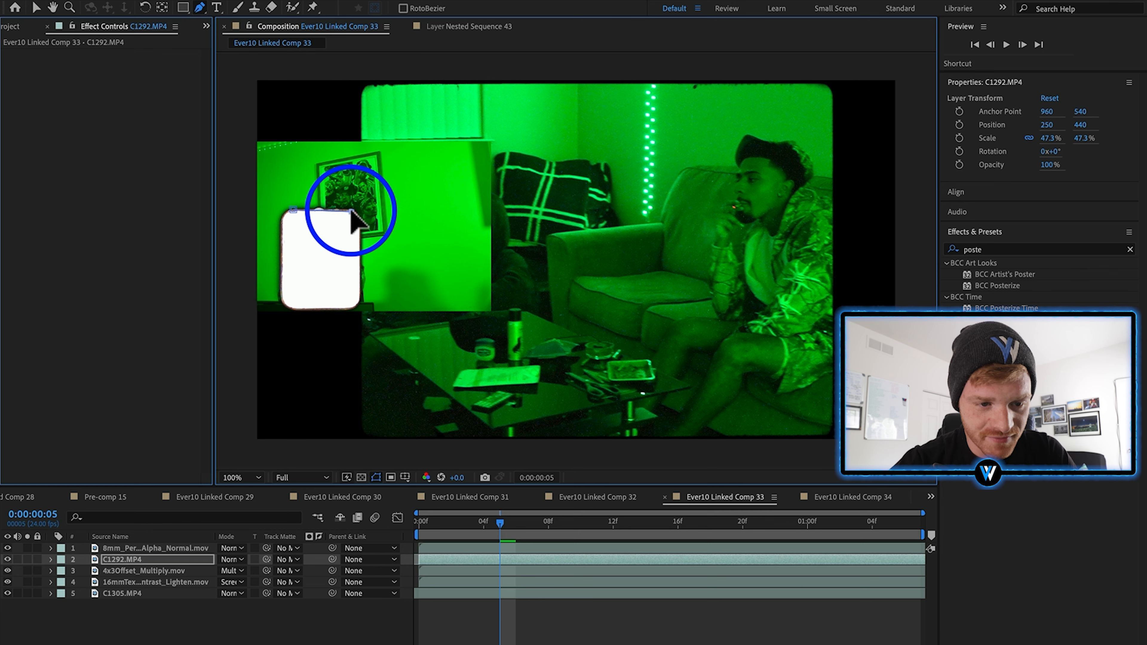
left_click(351, 211)
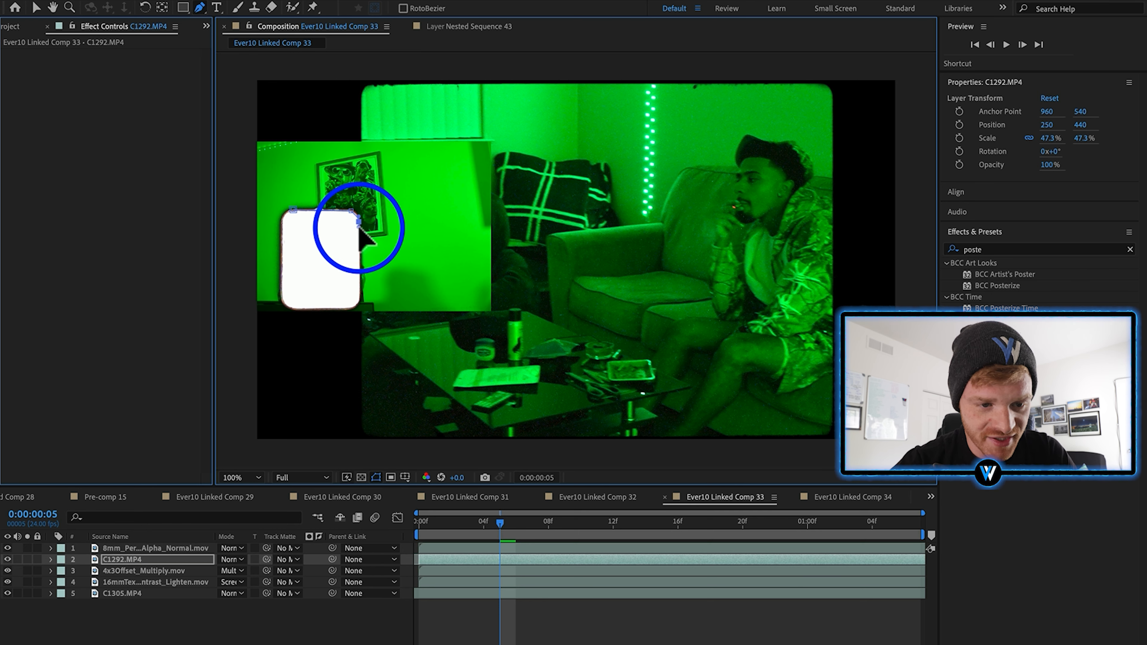
left_click(359, 222)
left_click(358, 300)
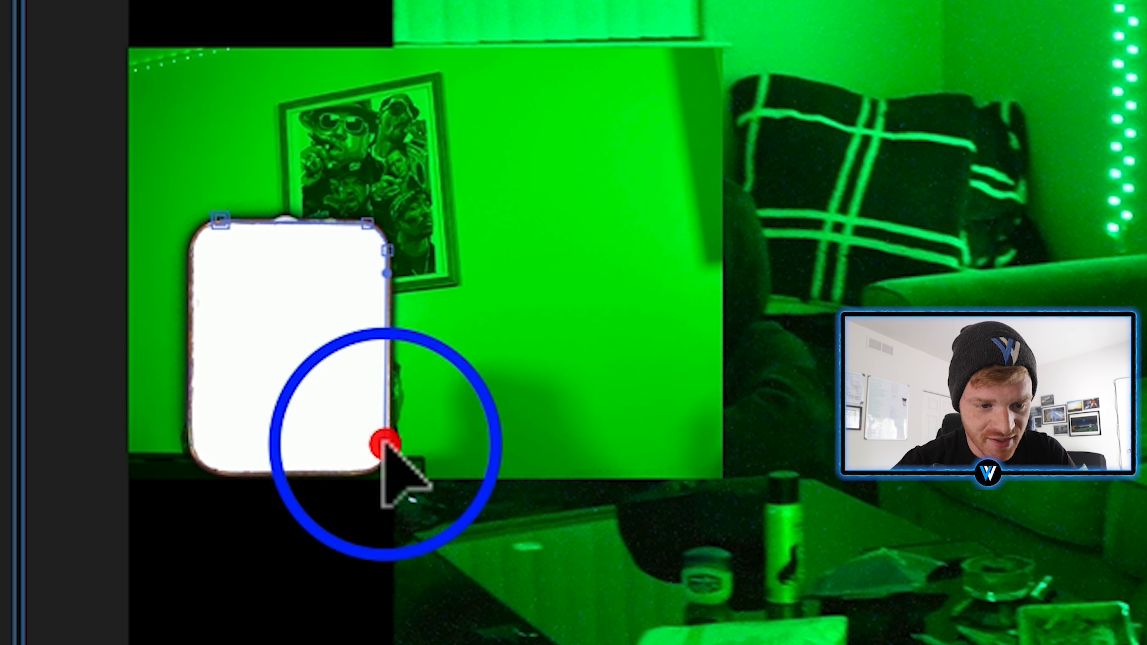
left_click(384, 443)
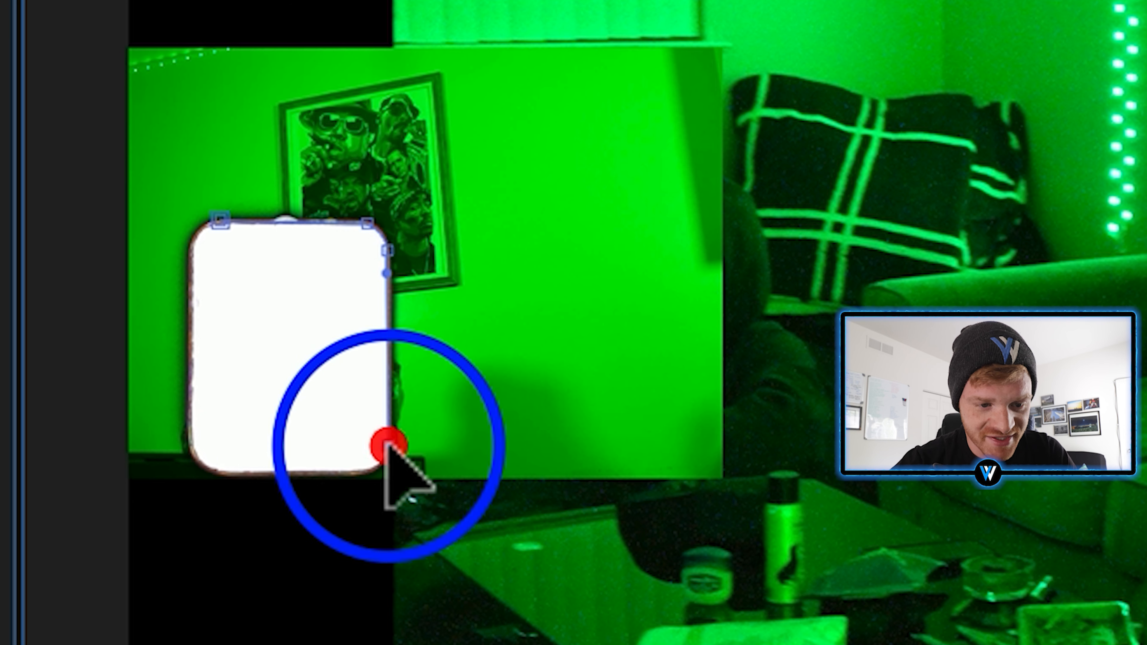
left_click(336, 474)
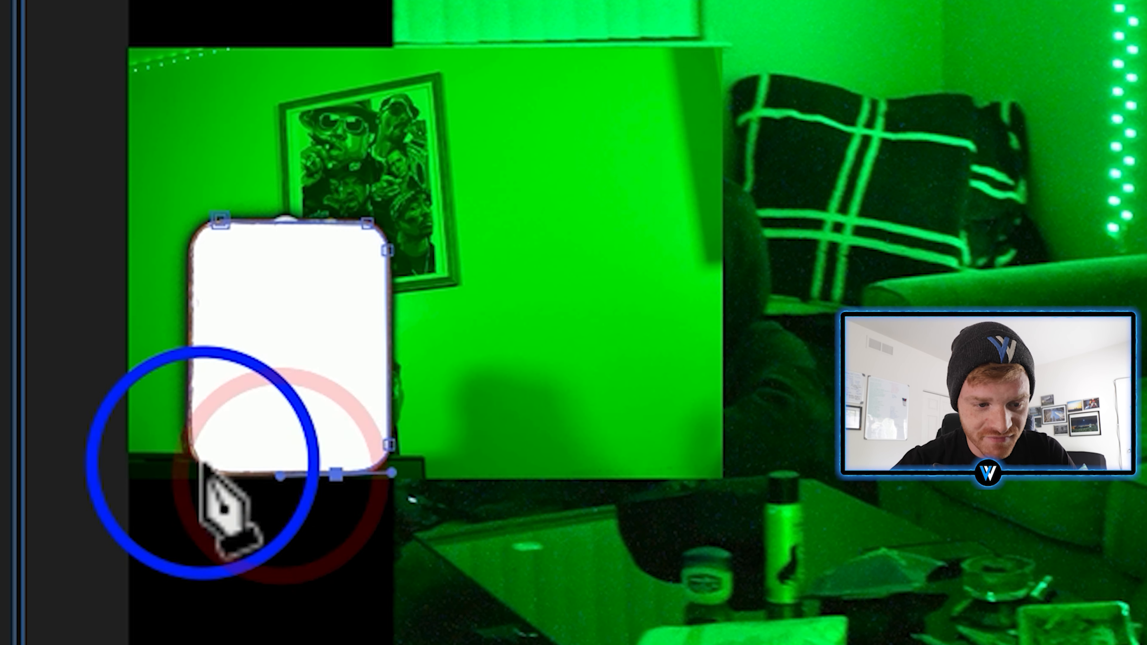
left_click(210, 470)
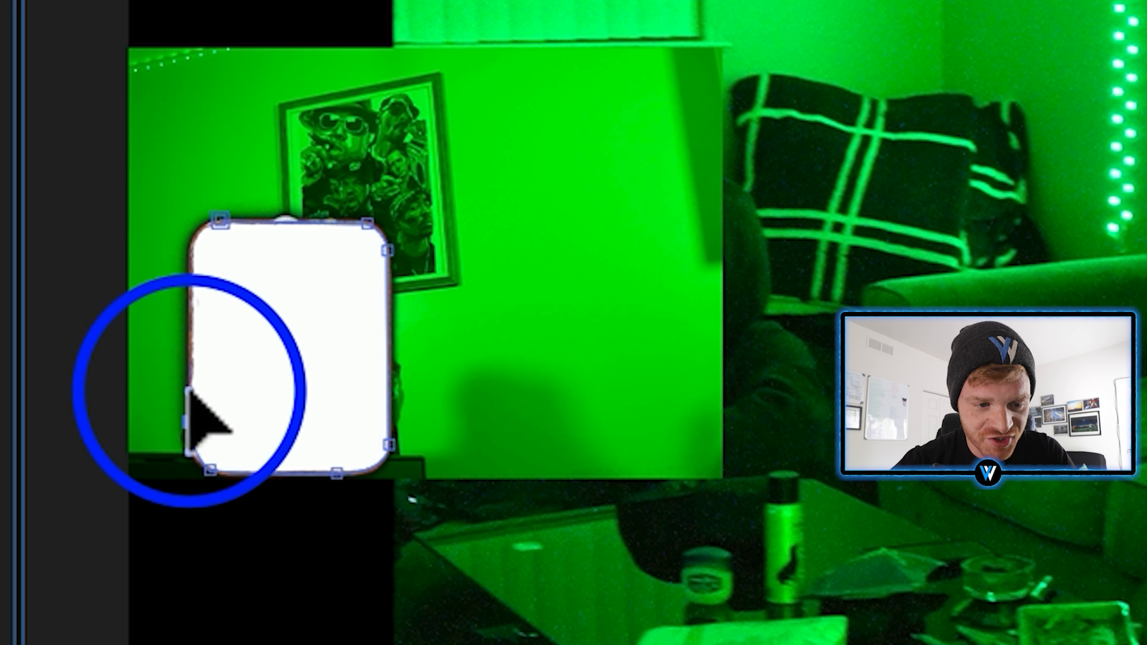
left_click(190, 248)
left_click(220, 220)
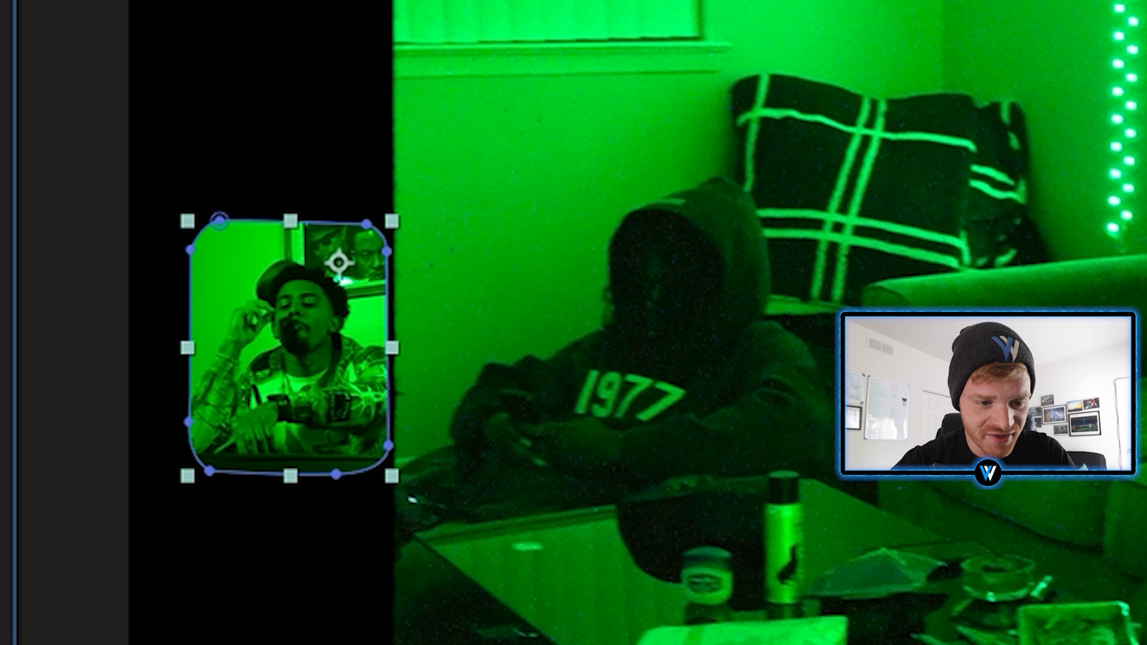
Move the masked C1292.MP4 layer above the 8mm perforation layer and clear the selection to check the composite.
left_click(120, 560)
key("super+bracketright")
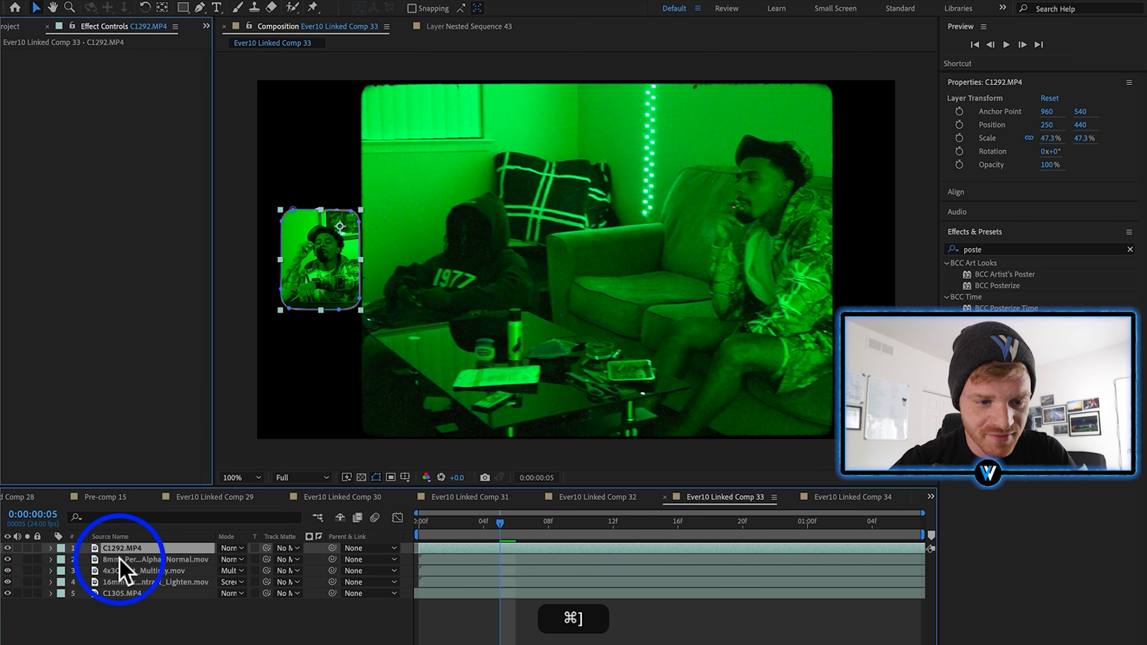
left_click(226, 637)
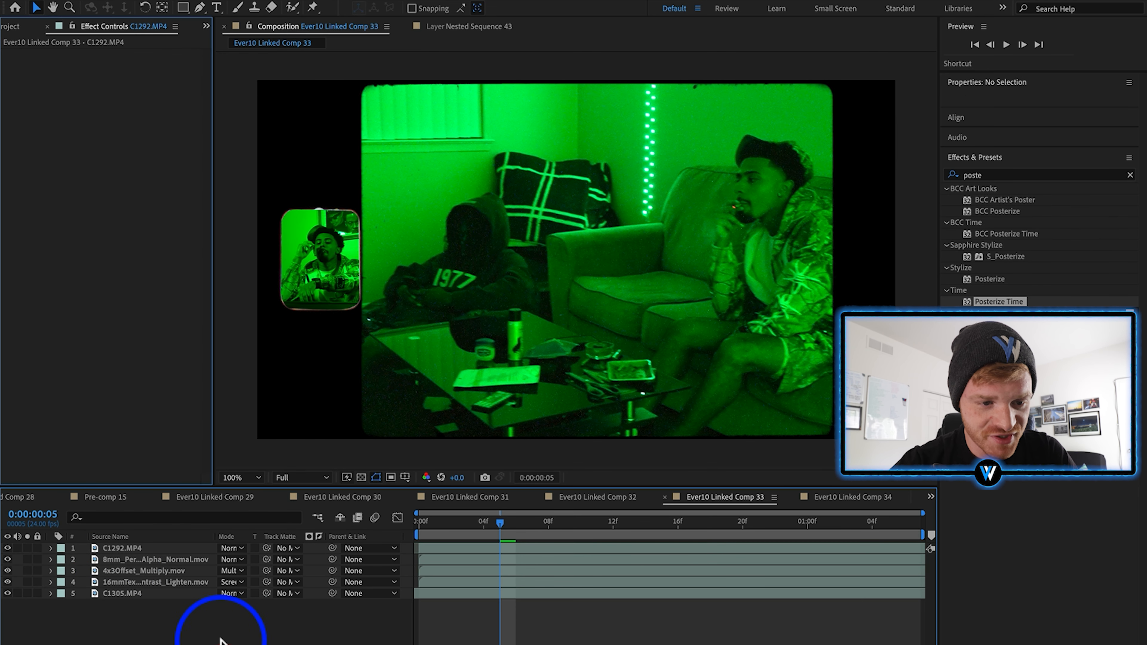
left_click(321, 272)
left_click(246, 640)
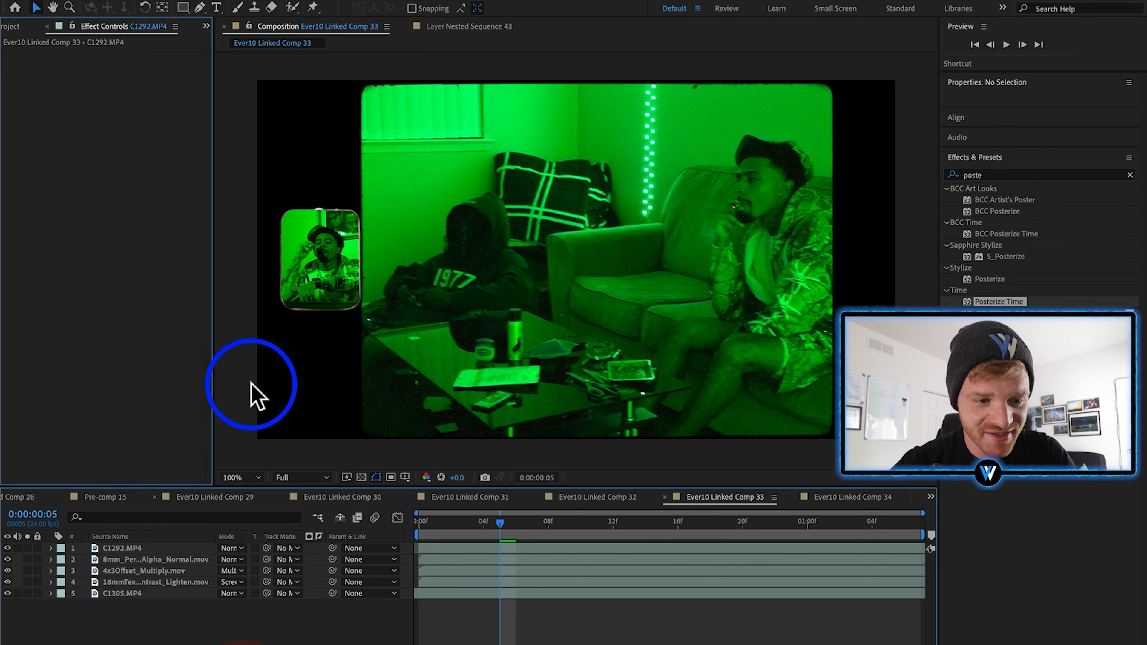
Inspect the edge of the C1292.MP4 mask up close and expand the Mask 1 properties.
left_click(298, 250)
scroll(298, 251, "up", 4)
left_click(51, 548)
left_click(62, 560)
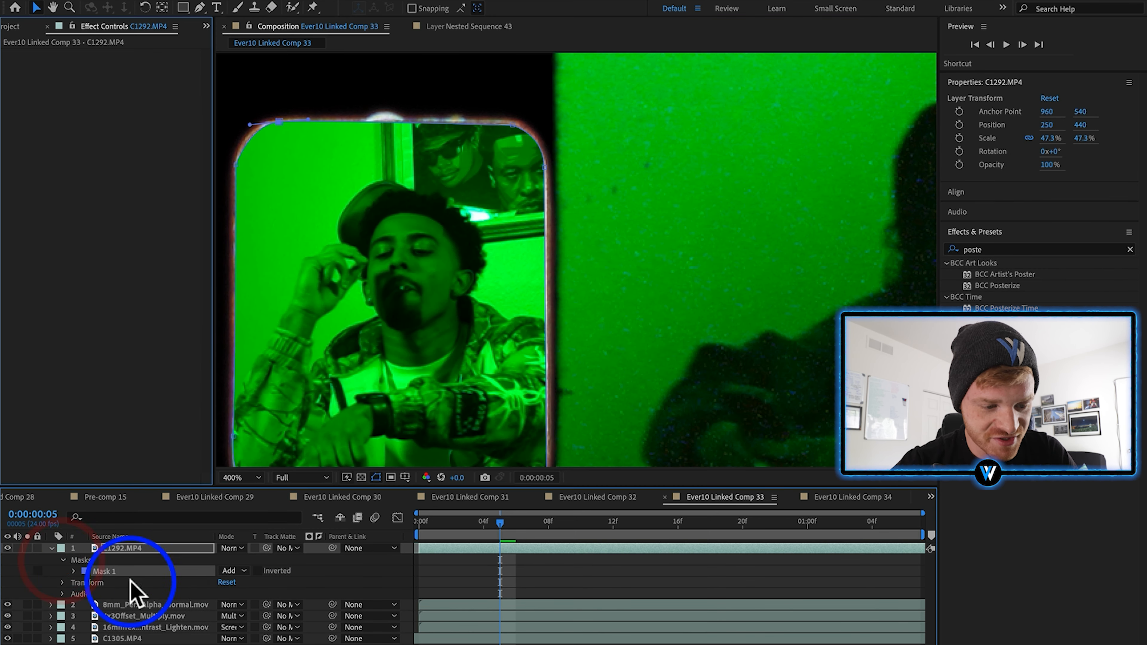
left_click(75, 571)
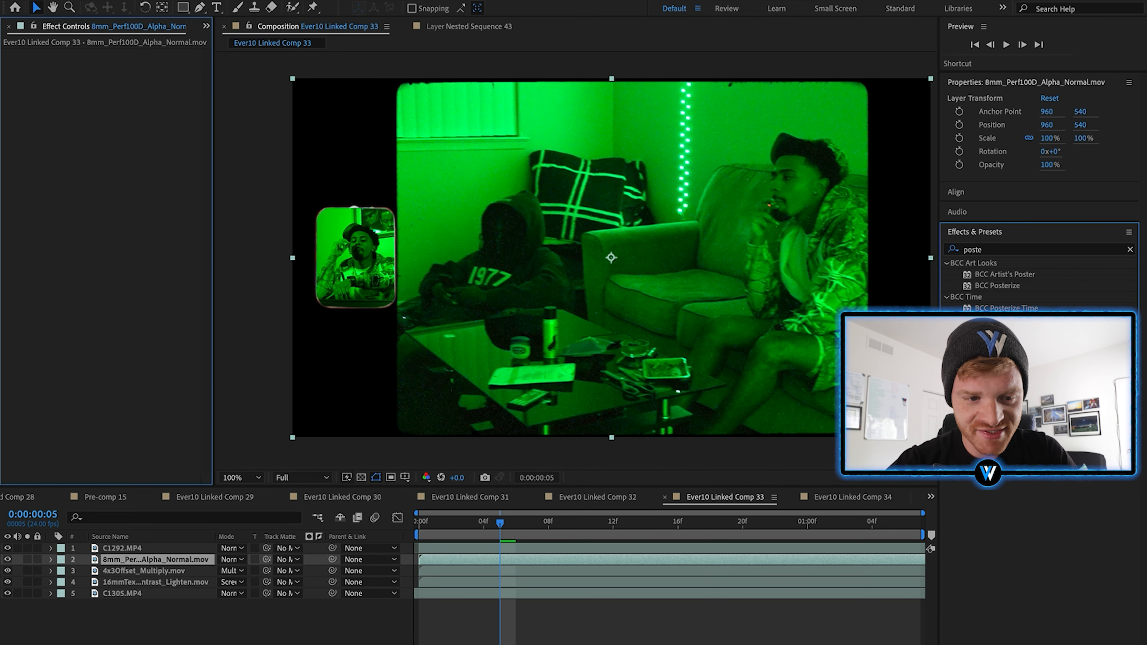
left_click(498, 548)
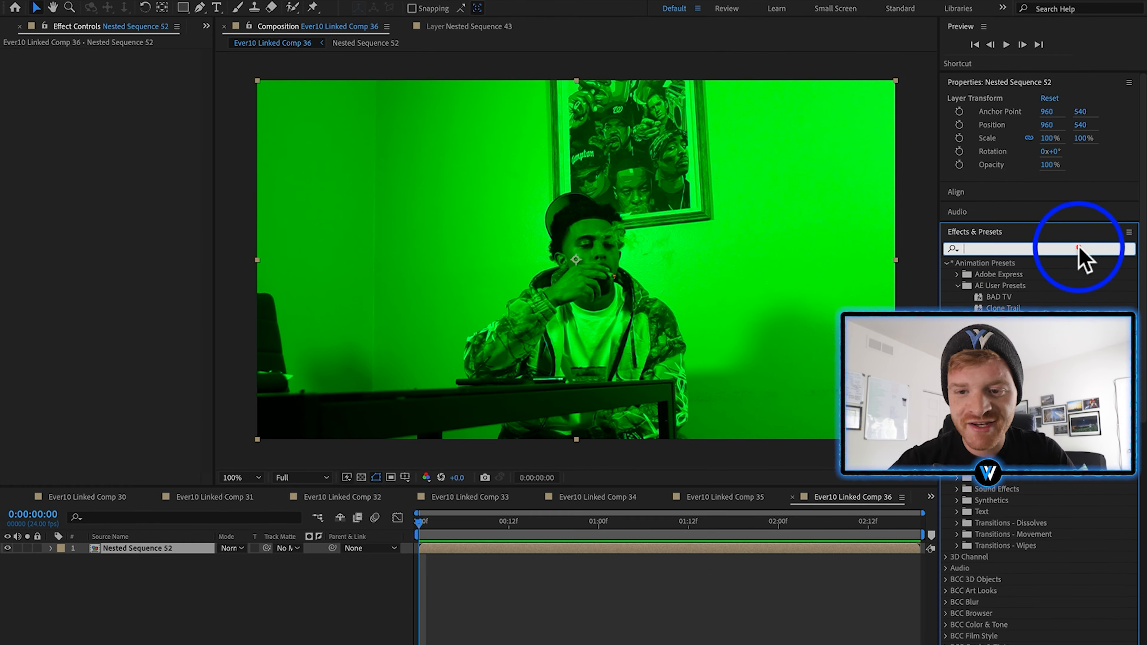
Apply Color Balance (HLS) to Nested Sequence 52 in Ever10 Linked Comp 36 and keyframe Hue at 0° on the first frame.
type("hls")
left_click(1033, 274)
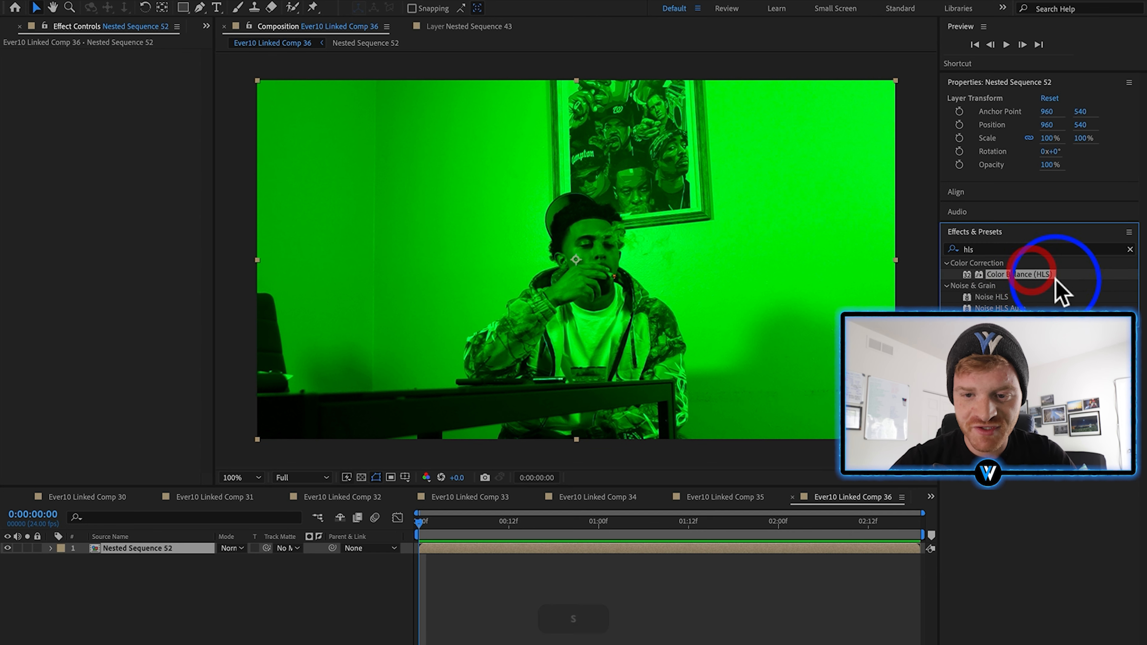
left_click_drag(977, 275, 433, 547)
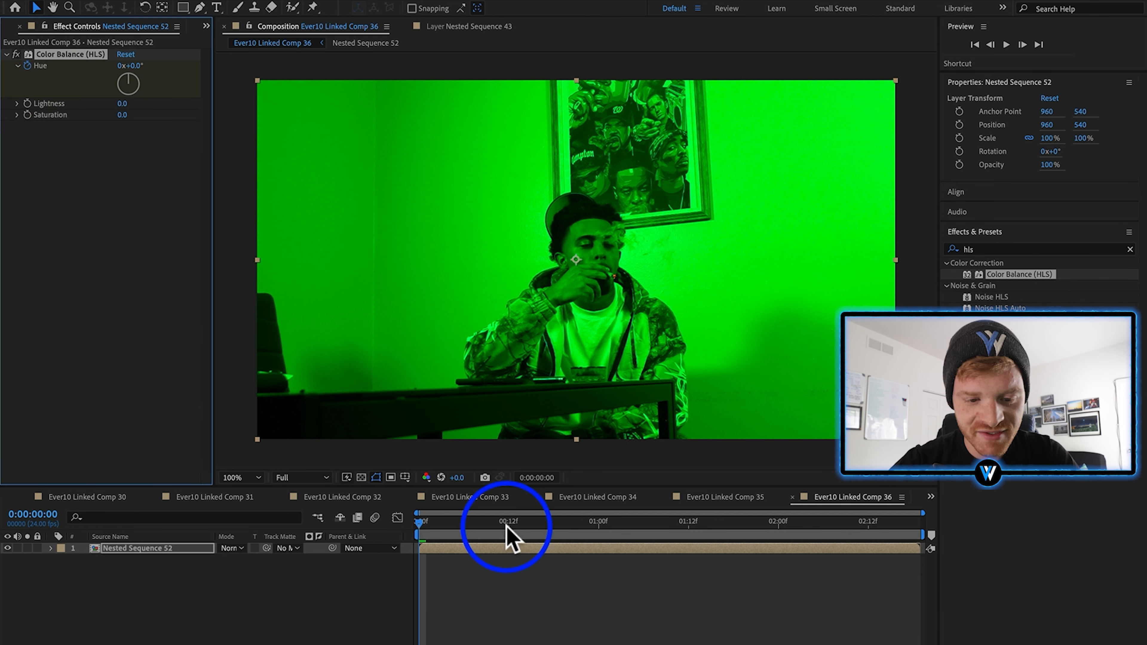
Keyframe Hue at -136° at 0:00:02:17 and shift that keyframe to the end of the Nested Sequence 52 layer.
left_click_drag(507, 526, 905, 524)
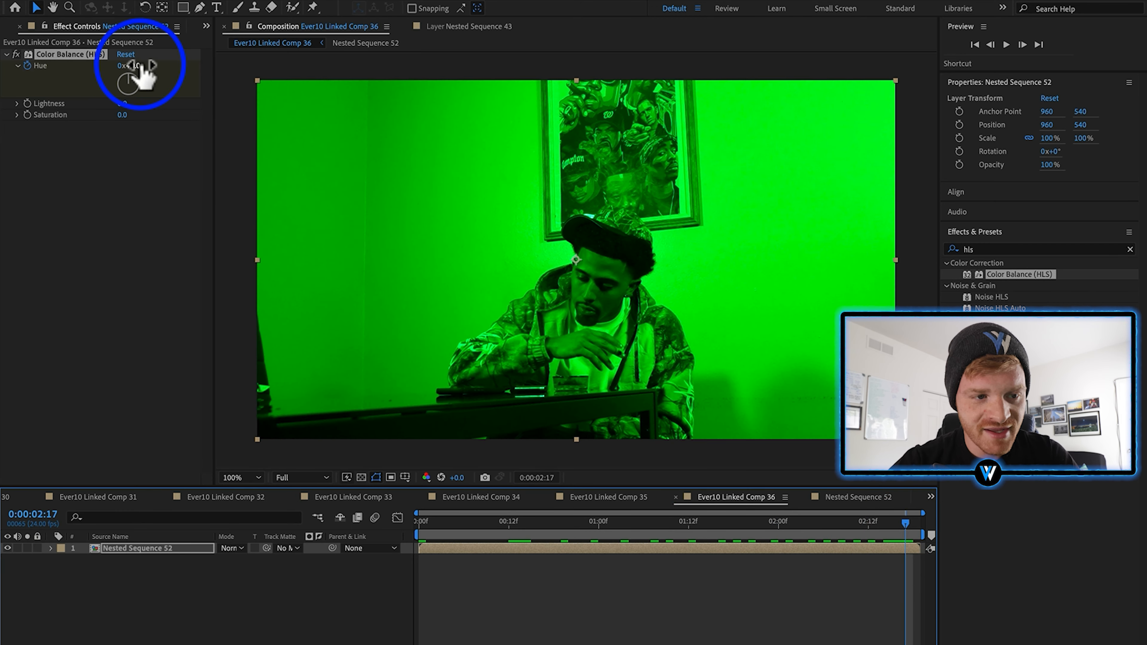
left_click_drag(141, 68, 68, 86)
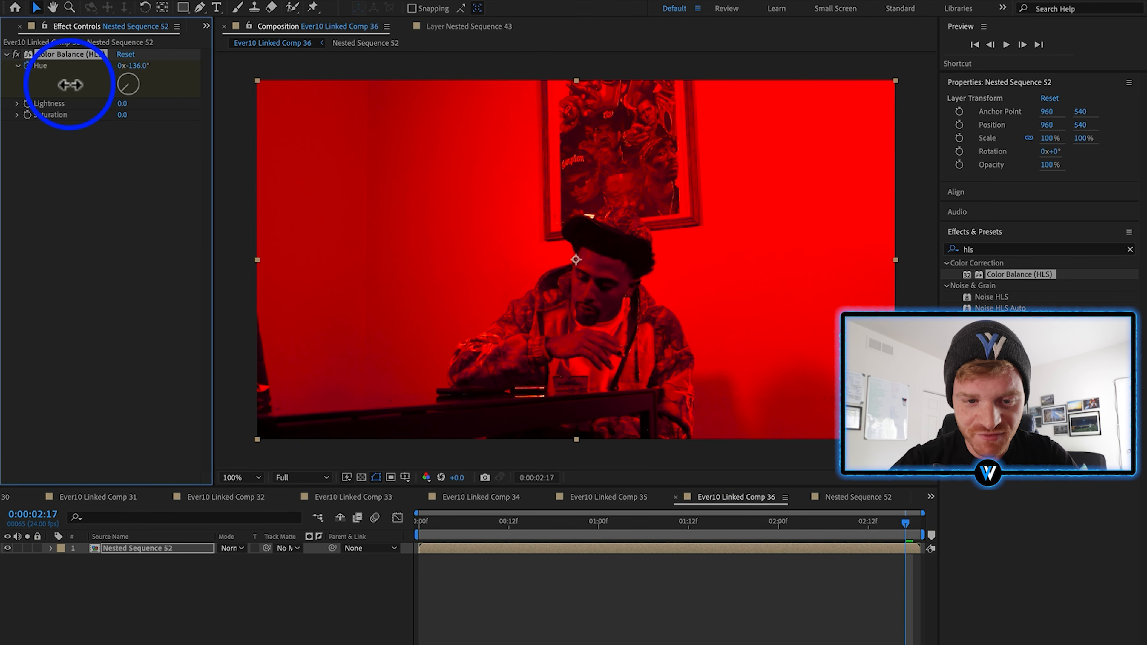
key("u")
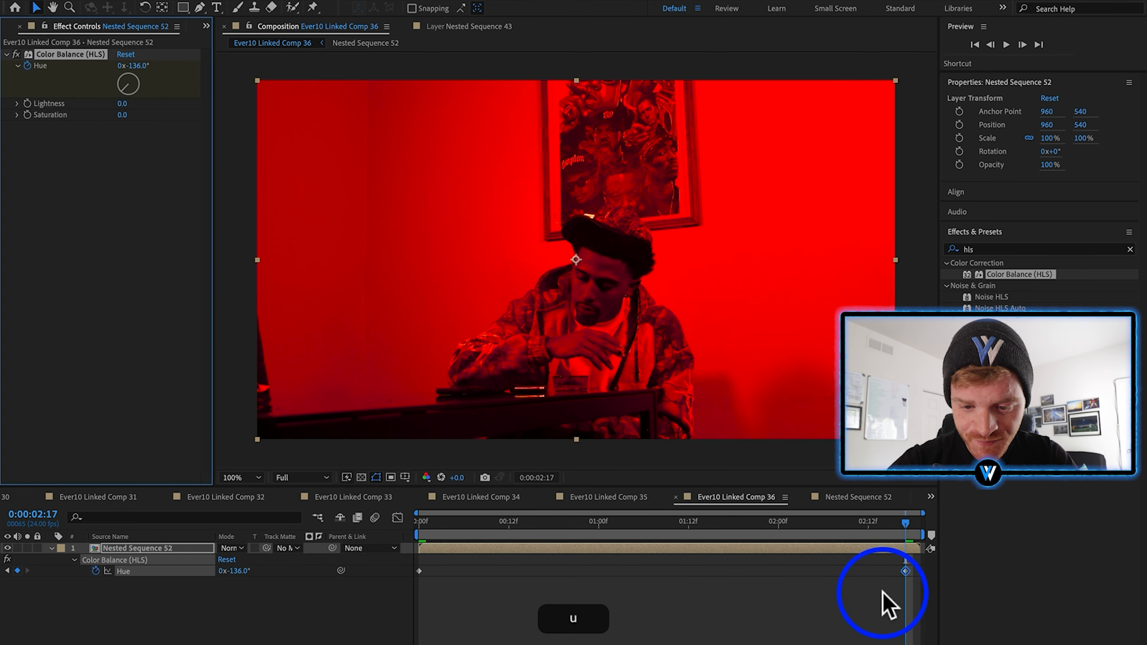
left_click_drag(905, 570, 920, 570)
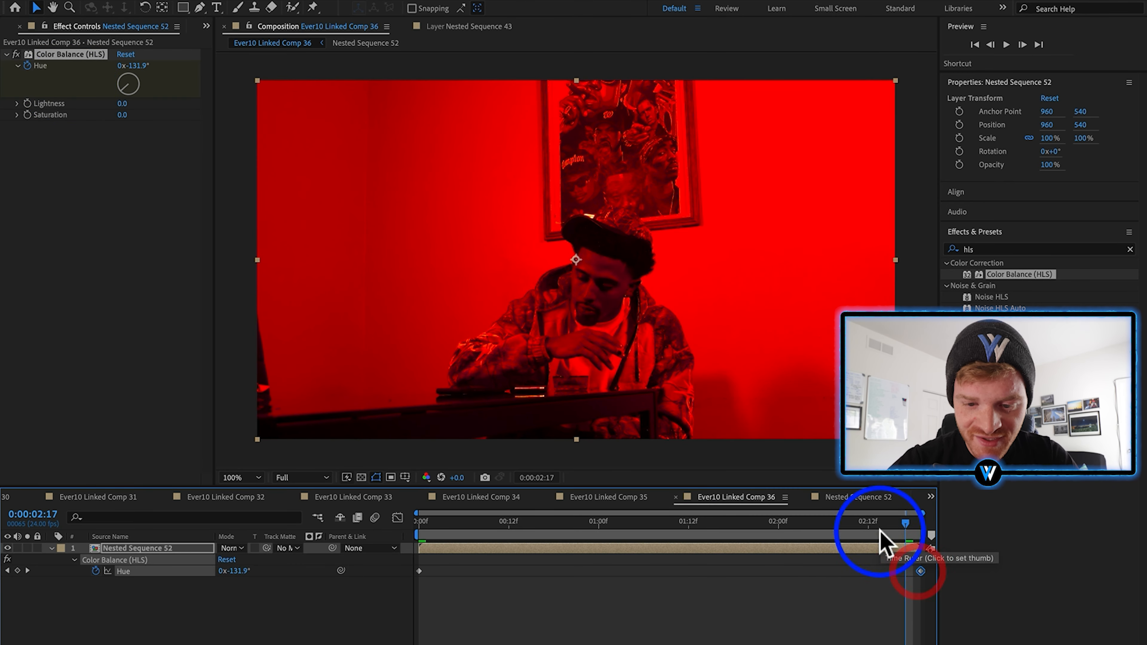
mouse_move(883, 524)
left_mouse_down()
mouse_move(402, 524)
mouse_move(940, 535)
mouse_move(565, 525)
mouse_move(457, 535)
mouse_move(710, 562)
mouse_move(944, 623)
left_mouse_up()
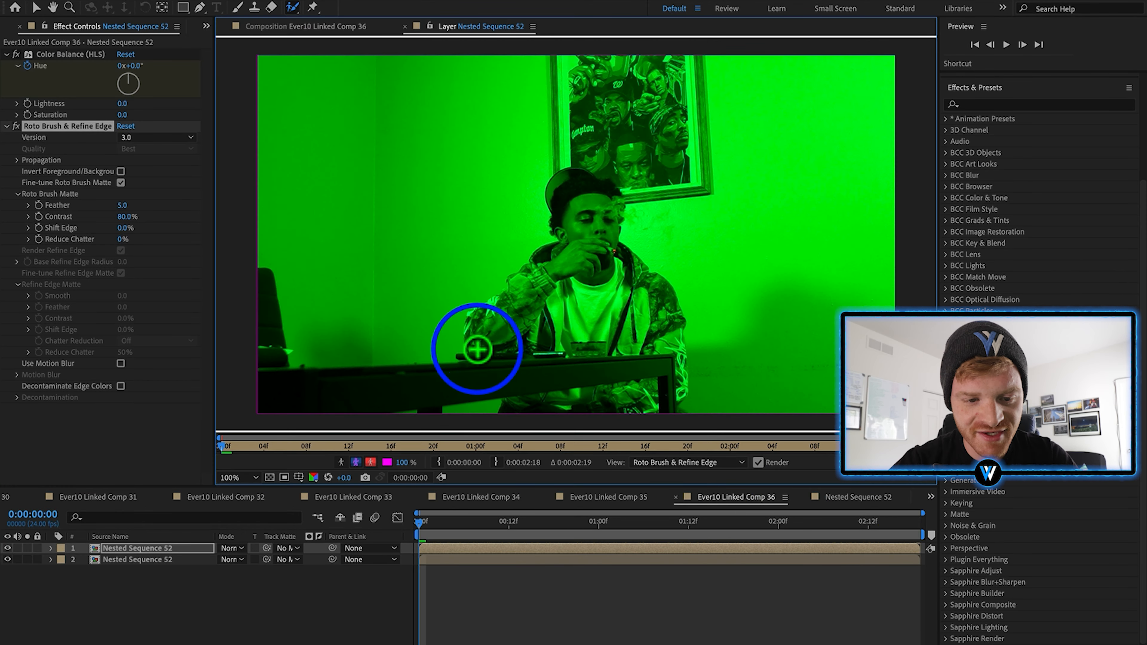
Paint the seated man as foreground with the Roto Brush on the upper Nested Sequence 52 layer and check the cutout in the composition.
mouse_move(491, 312)
left_mouse_down()
mouse_move(573, 169)
mouse_move(627, 192)
mouse_move(638, 259)
mouse_move(677, 348)
left_mouse_up()
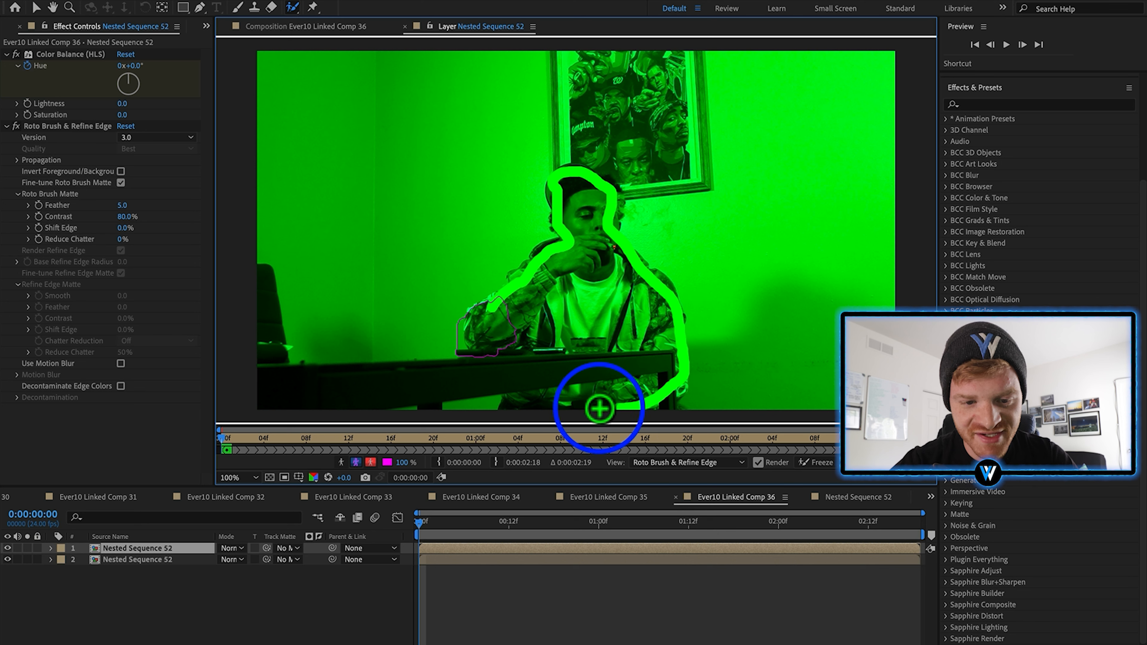
mouse_move(578, 285)
left_mouse_down()
mouse_move(589, 314)
mouse_move(622, 312)
left_mouse_up()
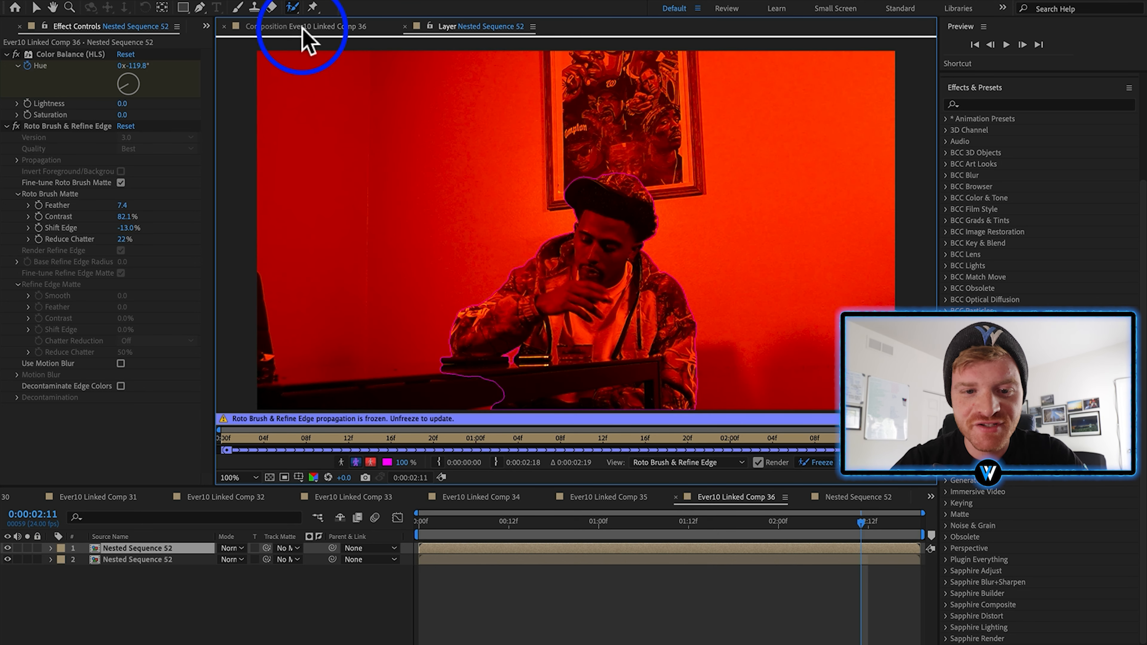
left_click(303, 28)
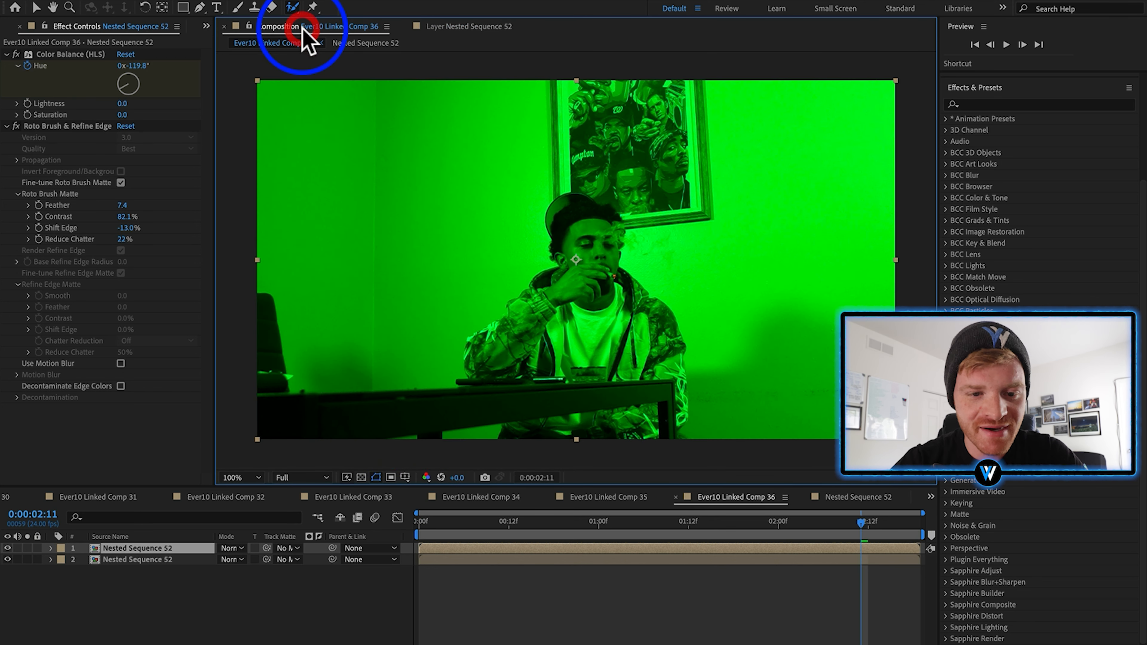
left_click(413, 514)
left_click_drag(579, 520, 563, 521)
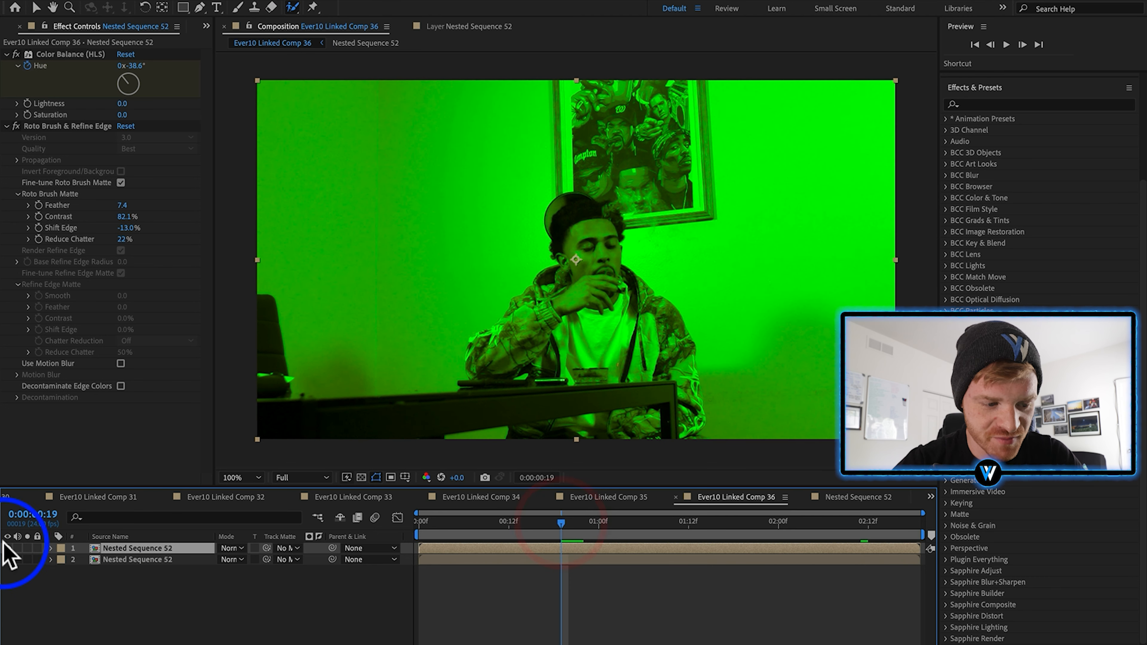
left_click(7, 560)
left_click(7, 559)
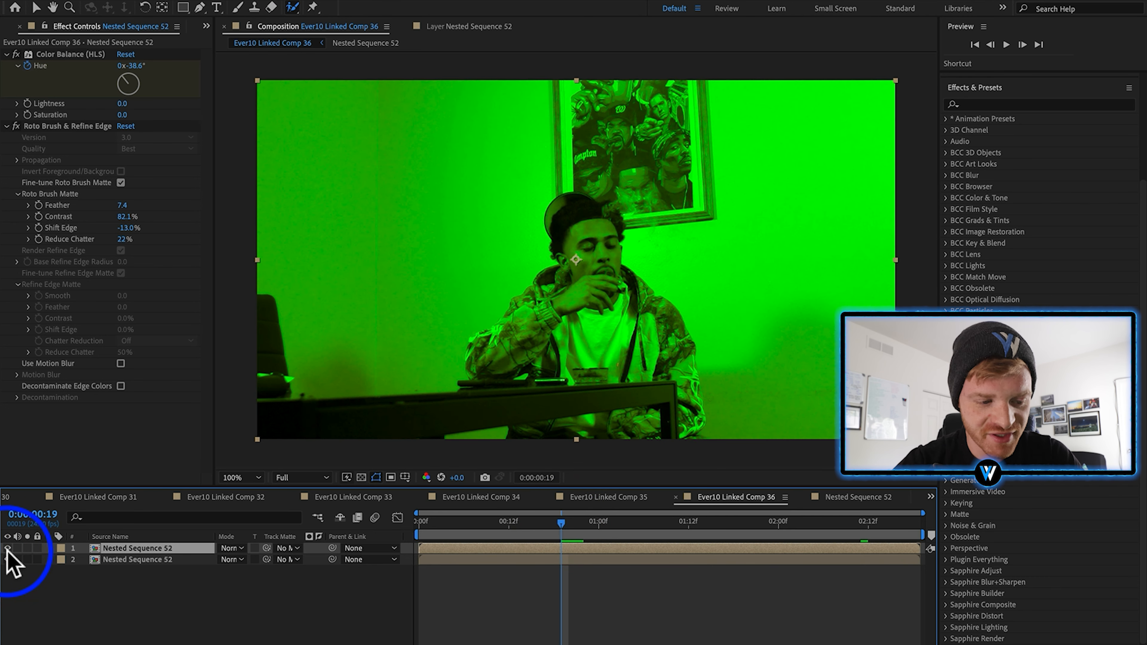
Apply S_WarpMagnify to the lower Nested Sequence 52 layer and load its Fractal Warp preset.
left_click(139, 561)
scroll(947, 617, "down", 7)
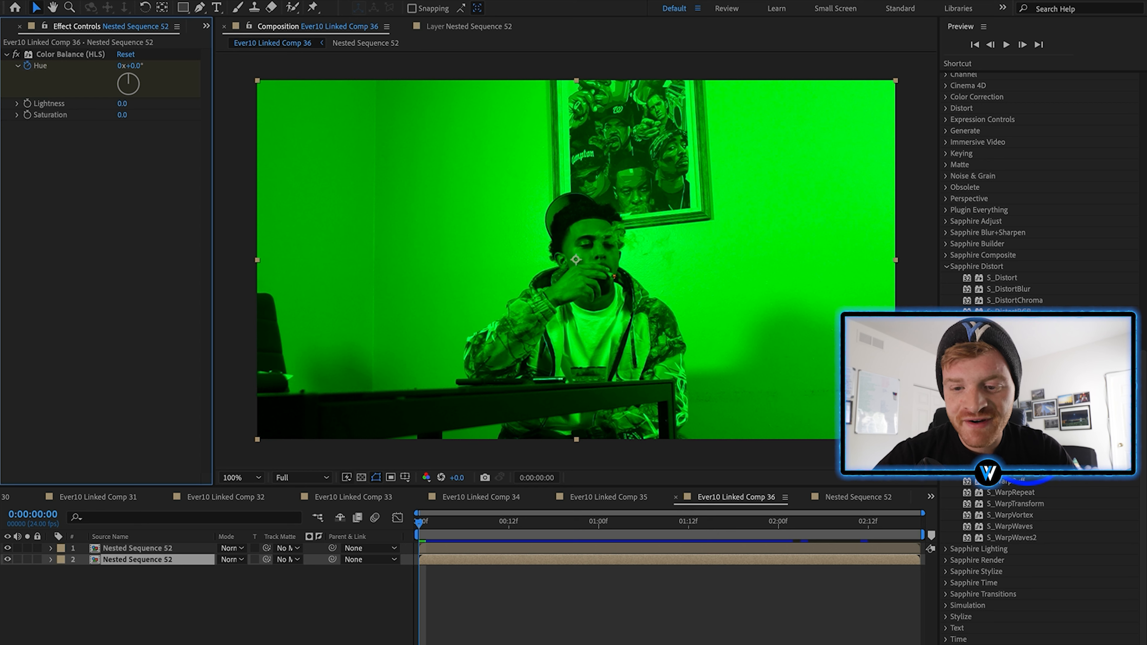
left_click_drag(1006, 481, 429, 560)
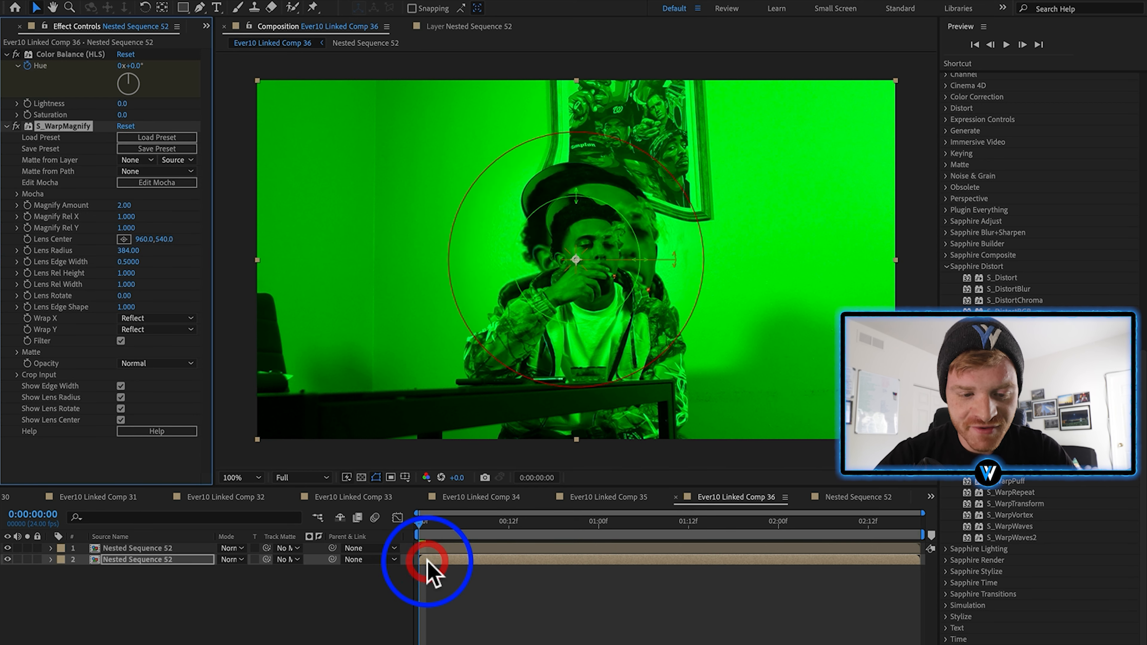
left_click(434, 561)
left_click(146, 137)
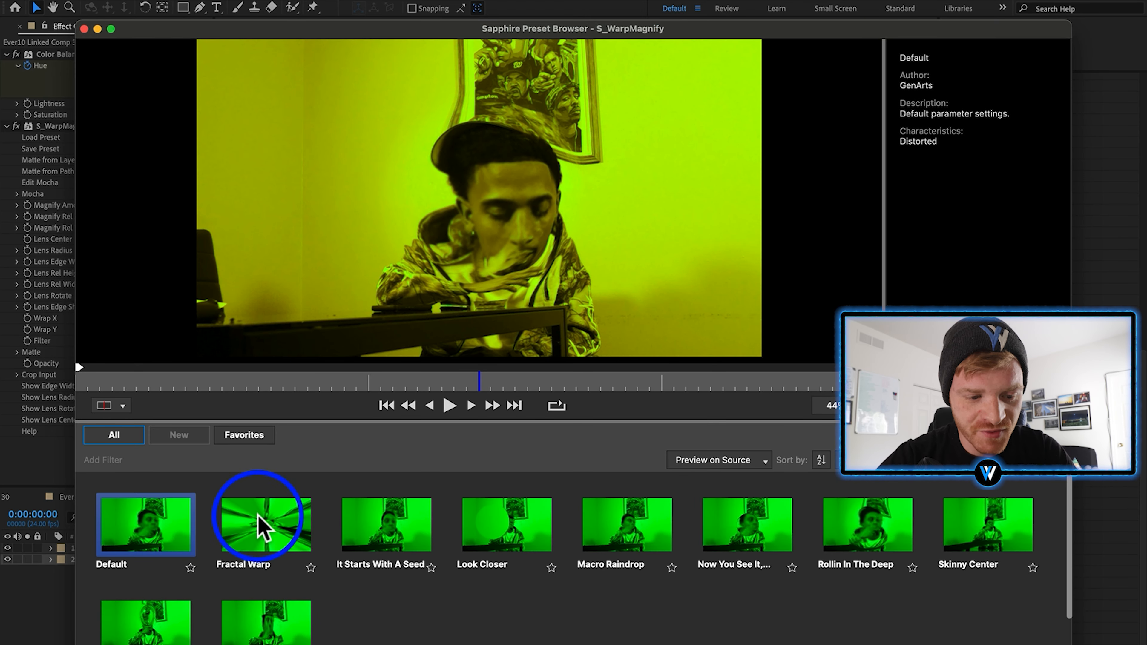
left_click(261, 528)
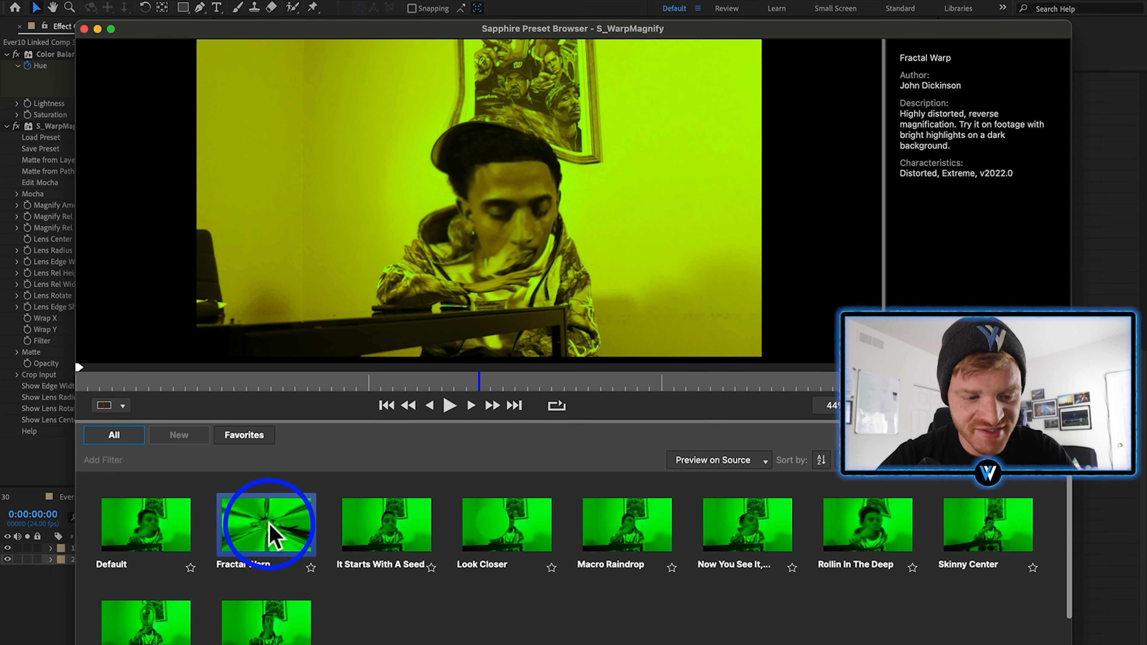
left_click(954, 644)
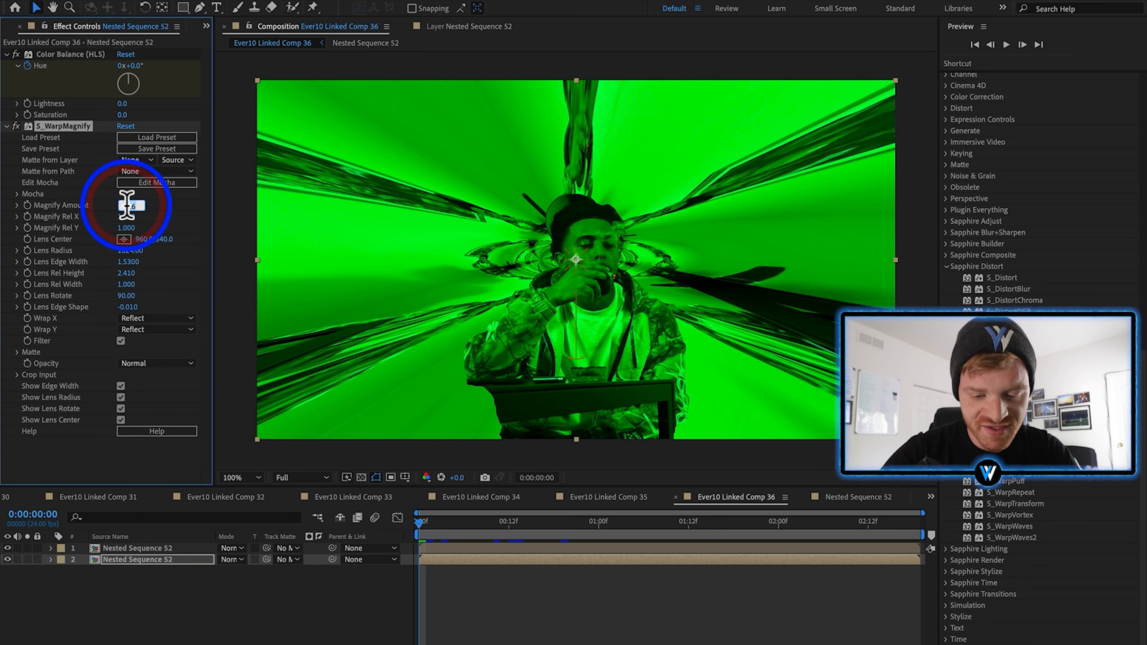
Keyframe Magnify Amount at 0 and Lens Radius at 694 on the first frame, and go to about 0:00:02:09.
type("0")
key("Return")
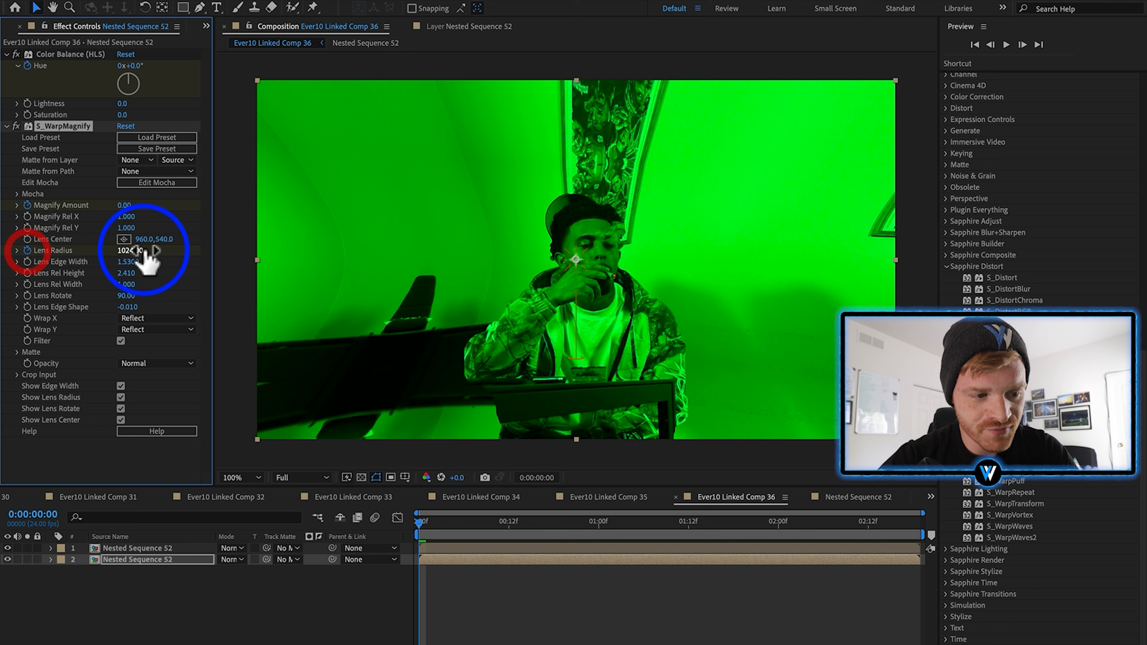
mouse_move(131, 253)
left_mouse_down()
mouse_move(149, 251)
mouse_move(121, 263)
left_mouse_up()
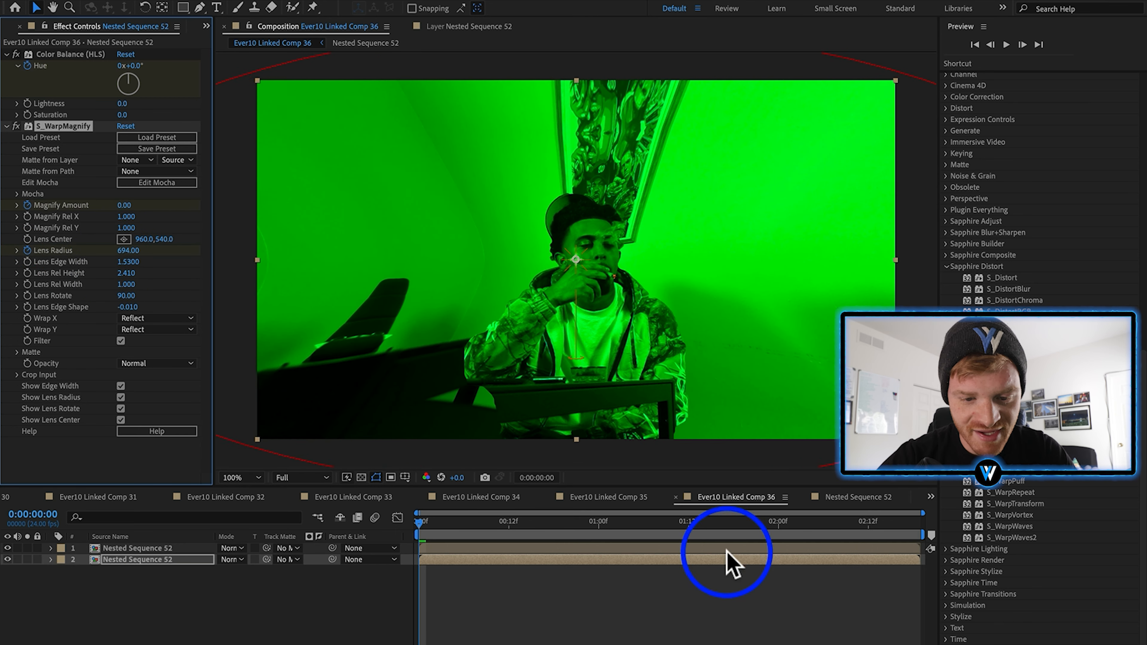
left_click_drag(724, 525, 845, 538)
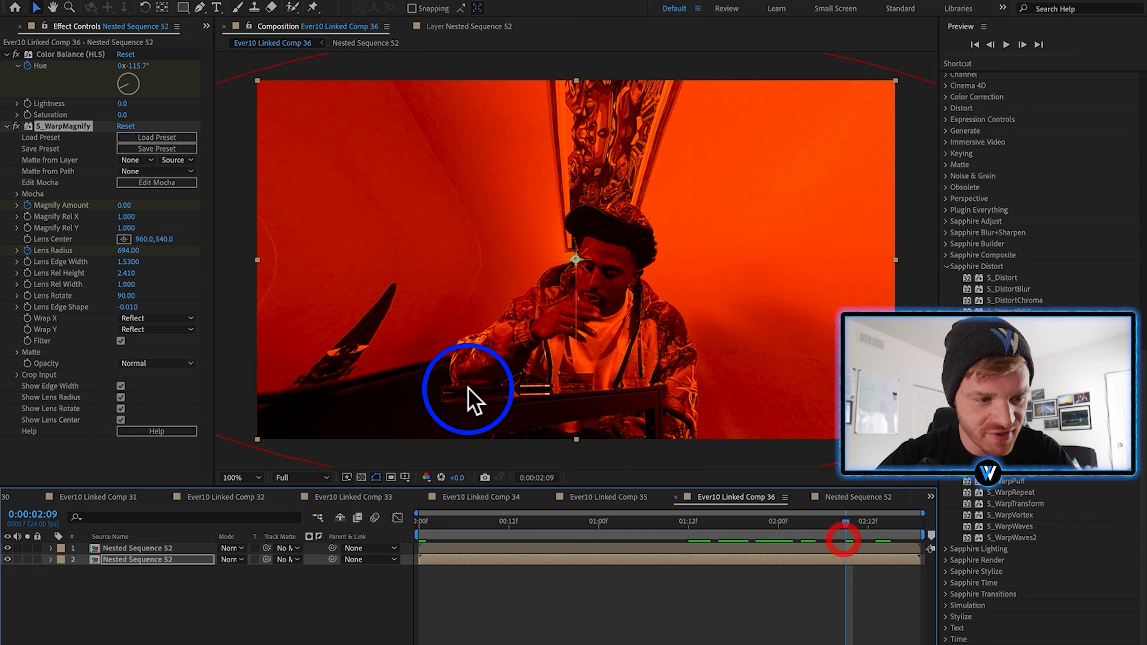
Keyframe Lens Radius at 1914 and Magnify Amount at 1 at 0:00:02:09, and shift both keyframes to the end of the layer.
left_click_drag(129, 251, 233, 249)
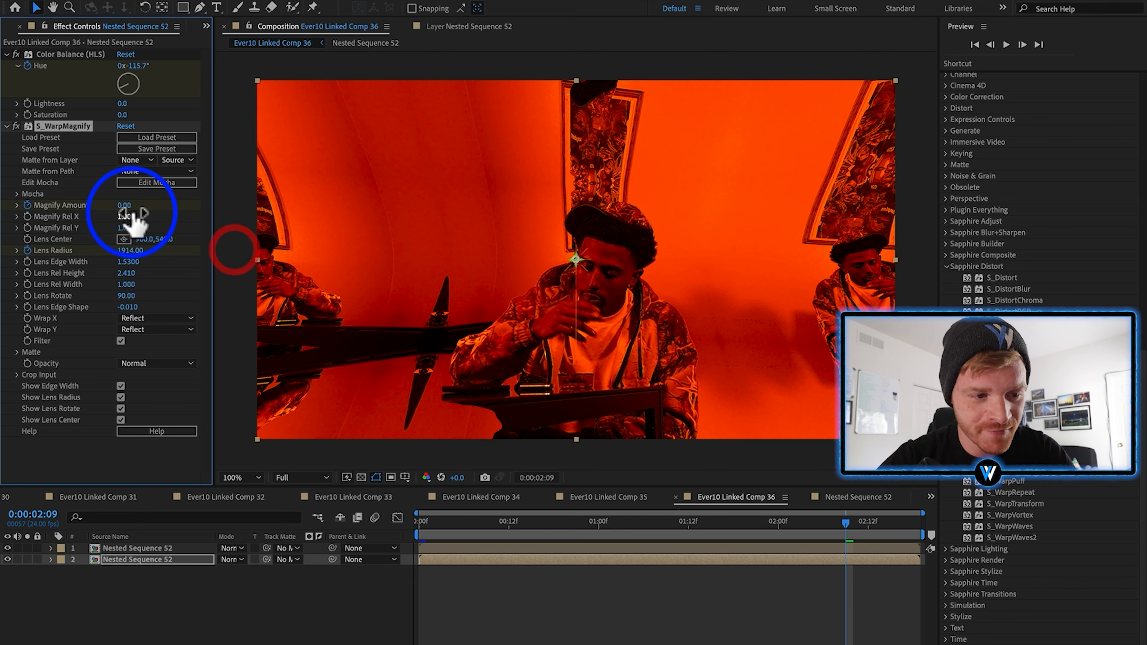
left_click_drag(125, 206, 134, 206)
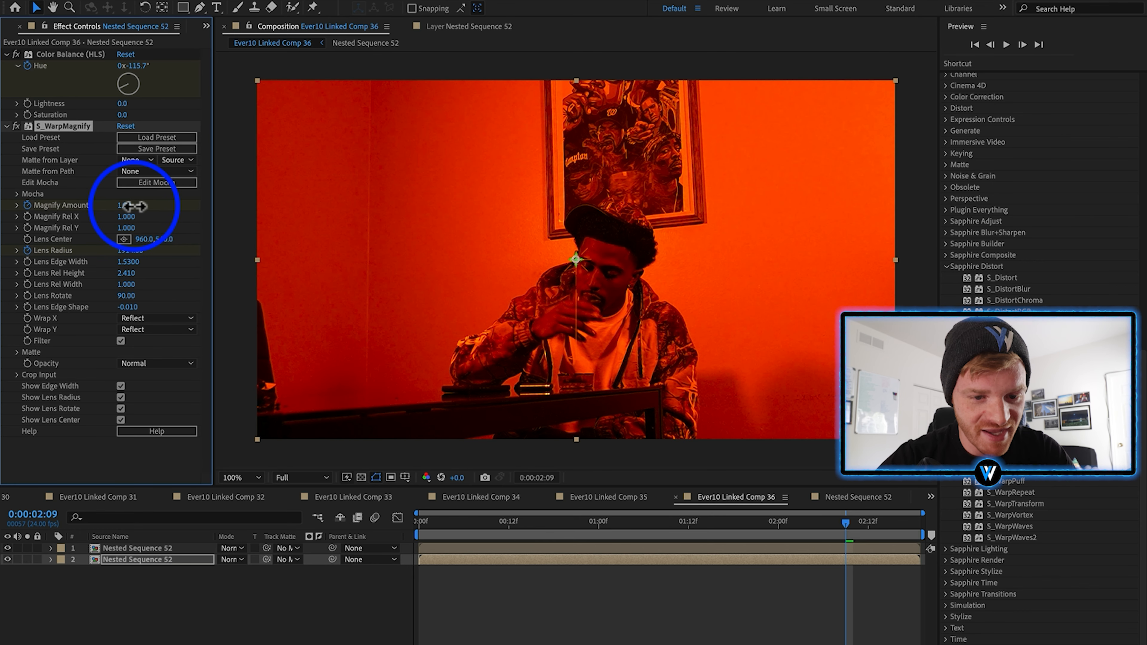
key("u")
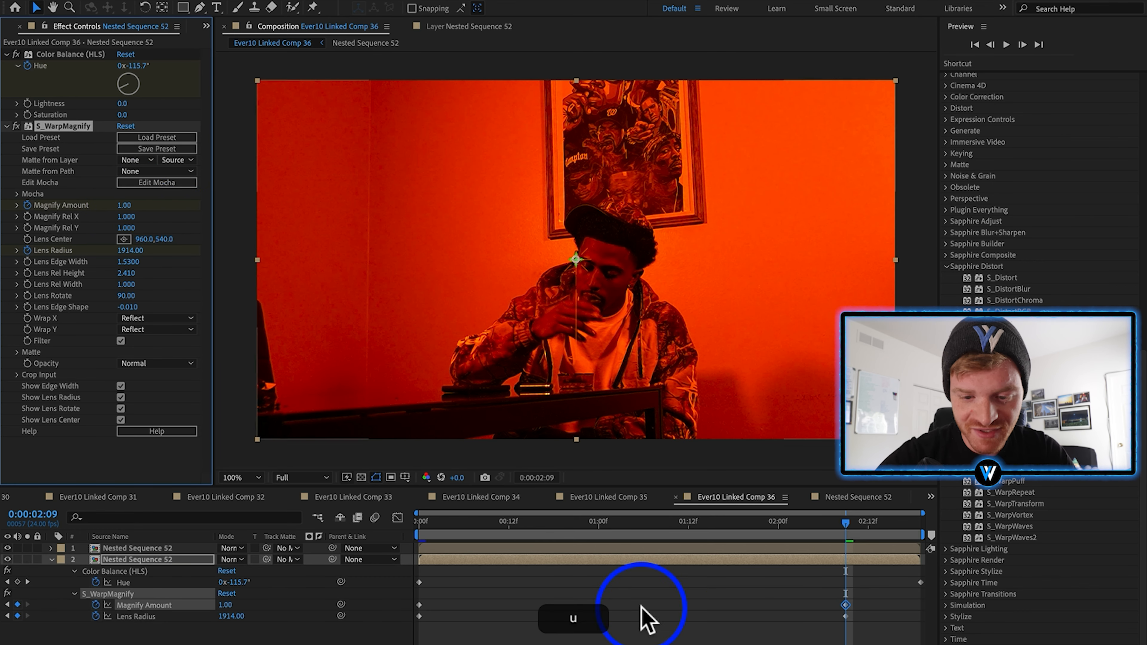
left_click_drag(858, 592, 833, 618)
left_click_drag(846, 616, 920, 617)
left_click_drag(847, 524, 389, 588)
key("Page_Down")
Save Color Balance (HLS) and S_WarpMagnify together as the animation preset "Smooth trippy background.ffx" in the AE User Presets folder.
left_click(72, 127)
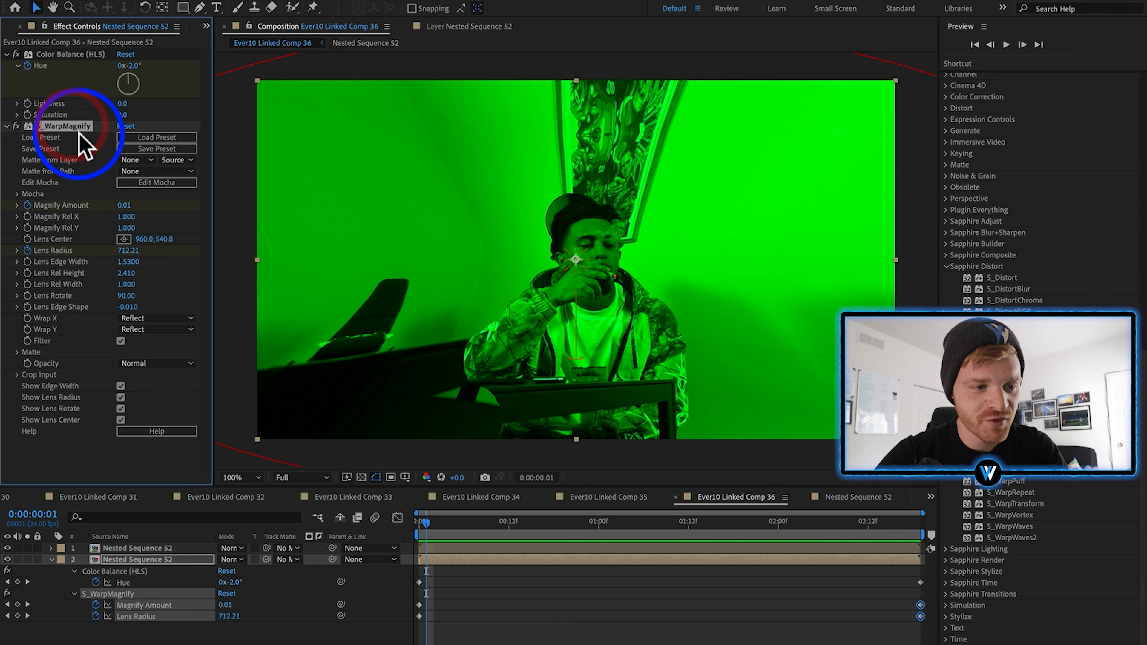
left_click(64, 54, "shift")
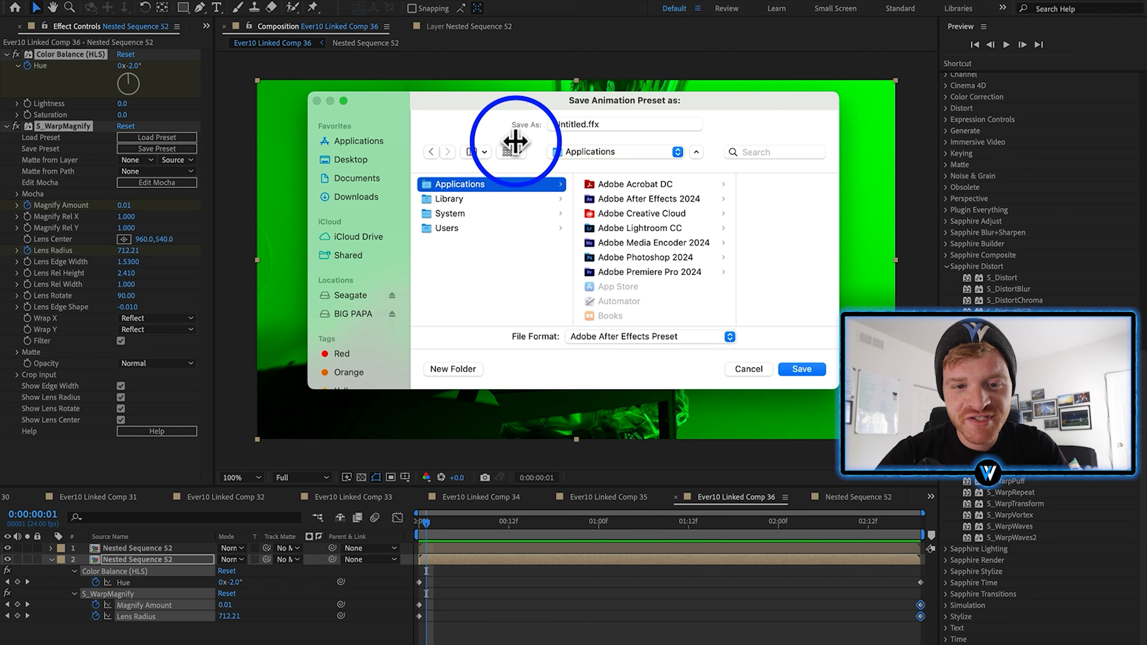
left_click(663, 200)
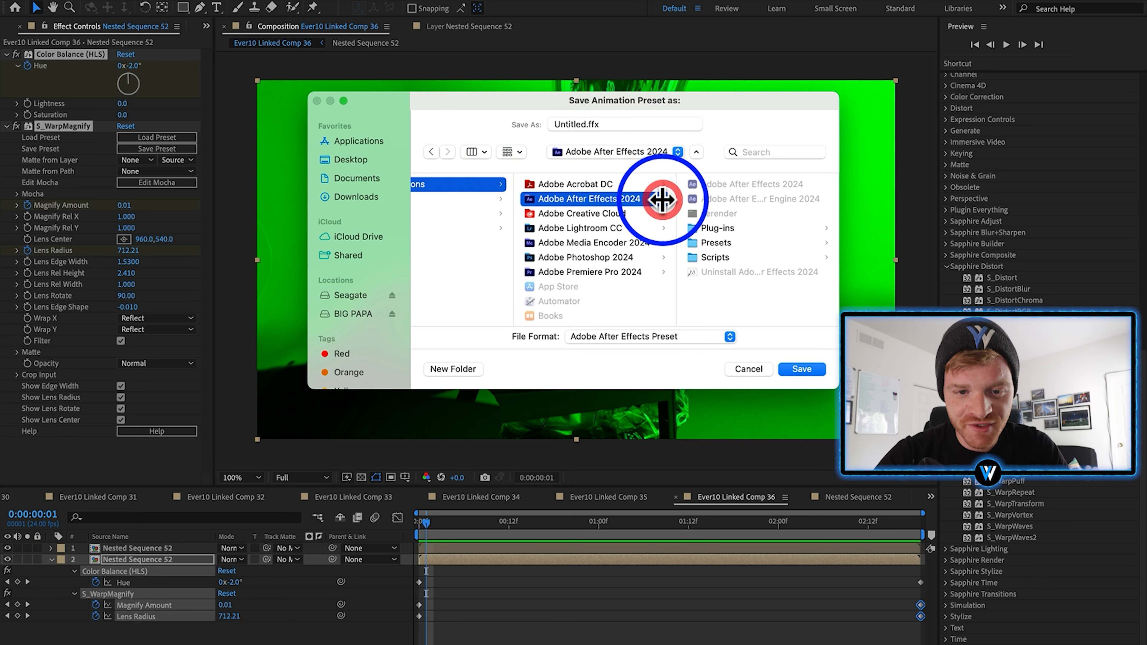
left_click(730, 242)
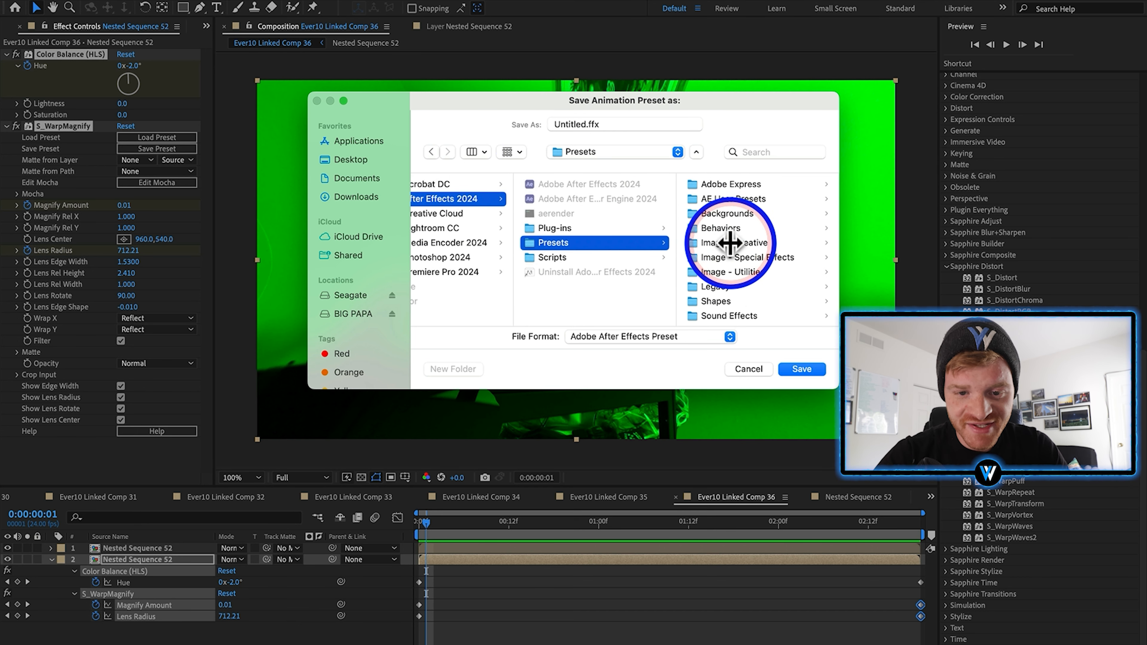
left_click(734, 199)
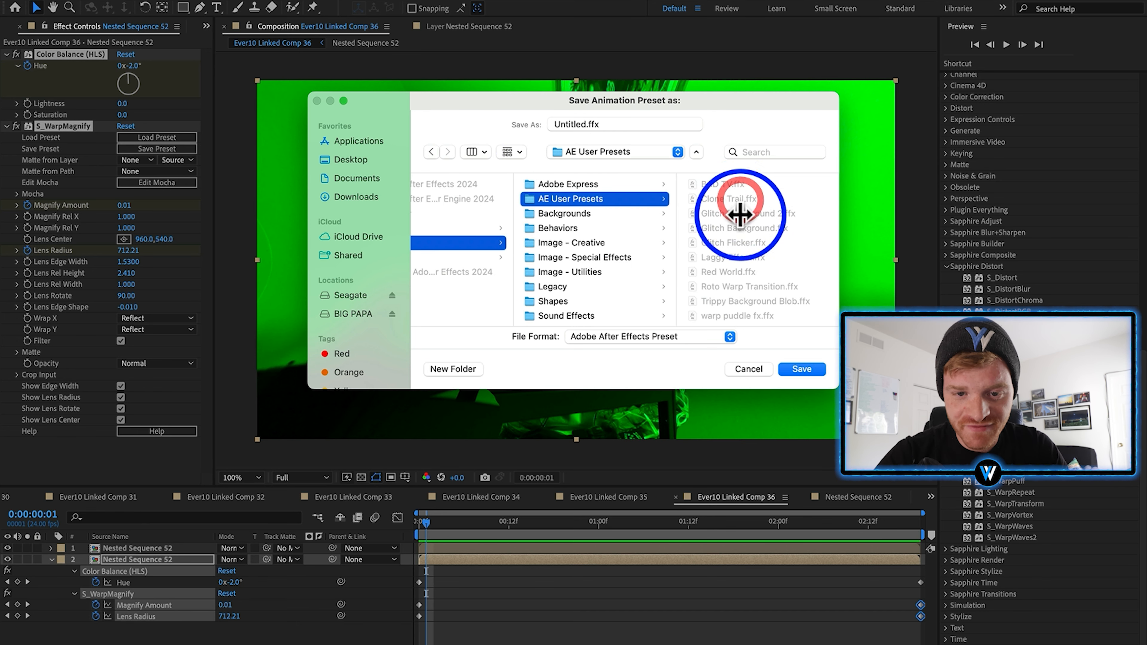
double_click(582, 121)
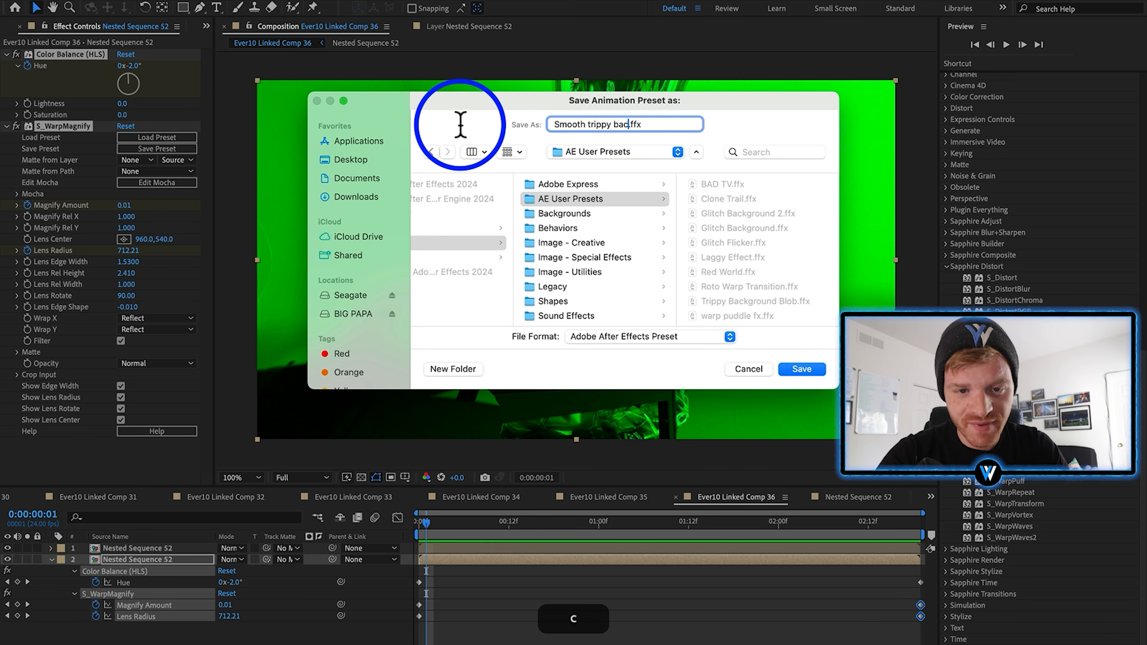
type("Smooth trippy background")
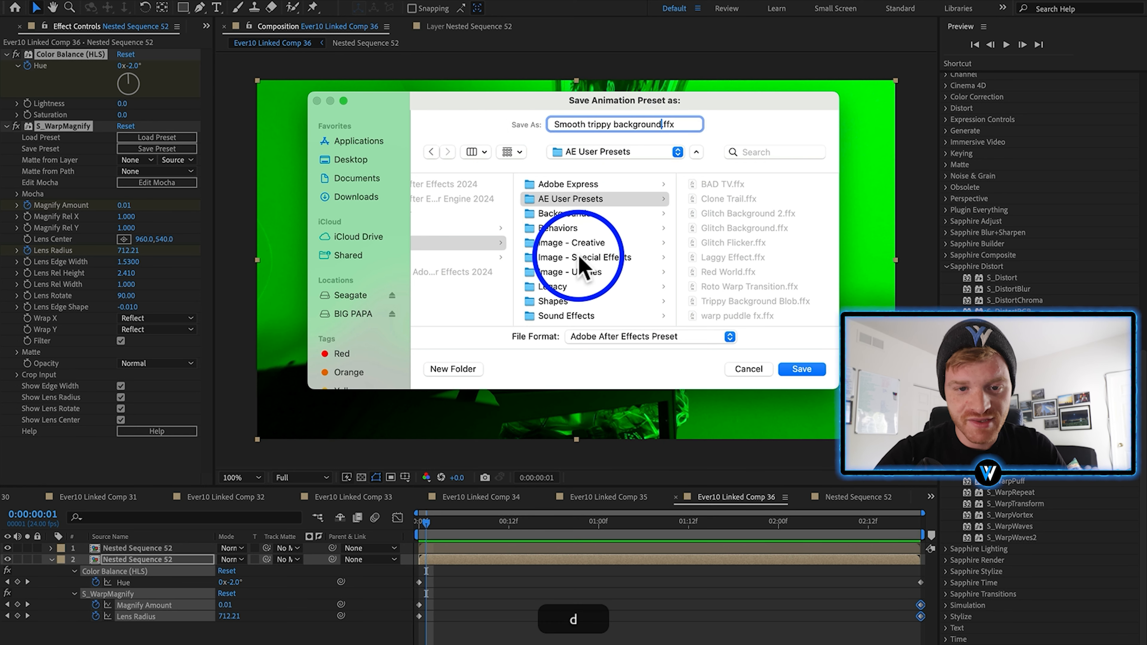
left_click(801, 368)
Expand AE User Presets under Animation Presets to check the saved preset.
scroll(978, 147, "up", 5)
left_click(947, 263)
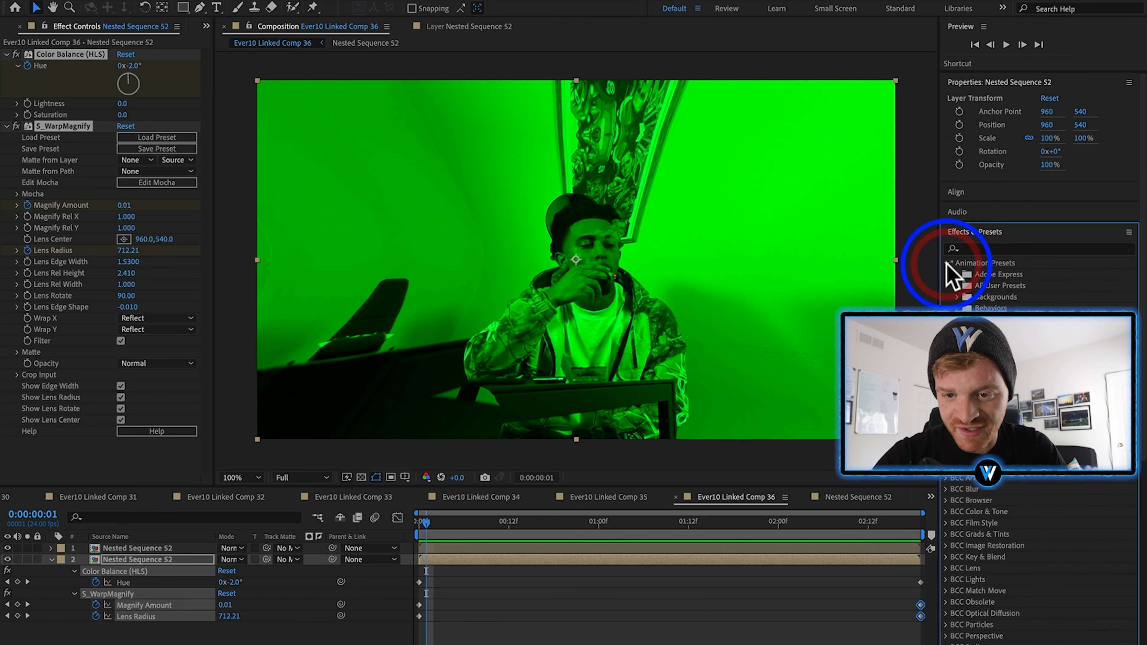
left_click(956, 285)
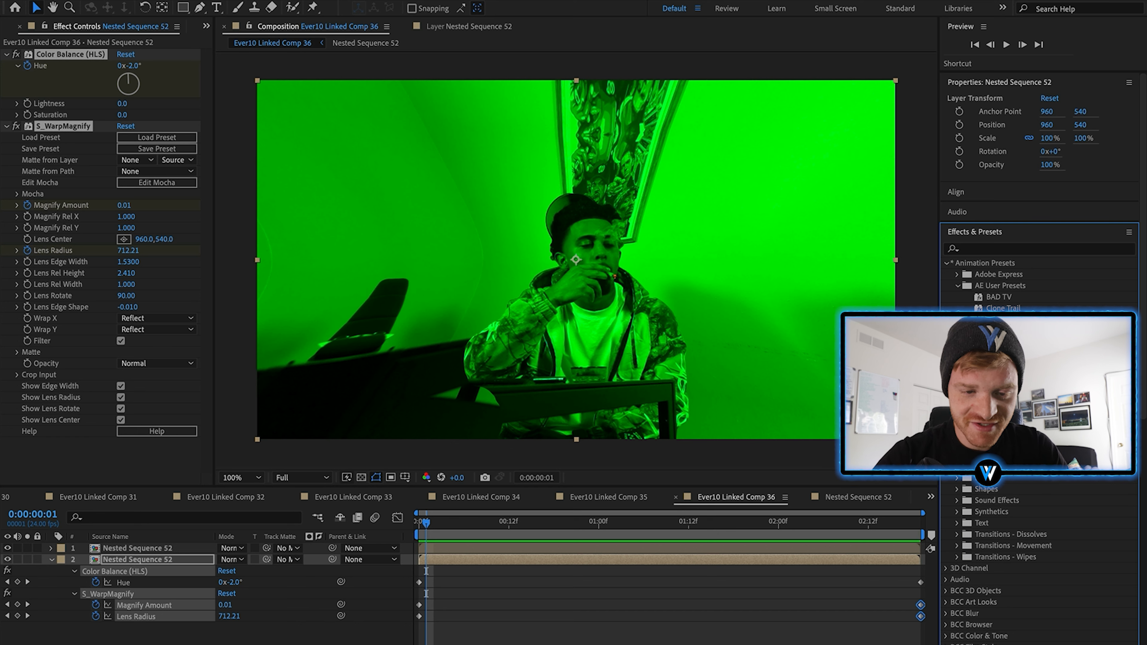
Play through Ever10 Linked Comp 36 from the start and save the project.
left_click(421, 522)
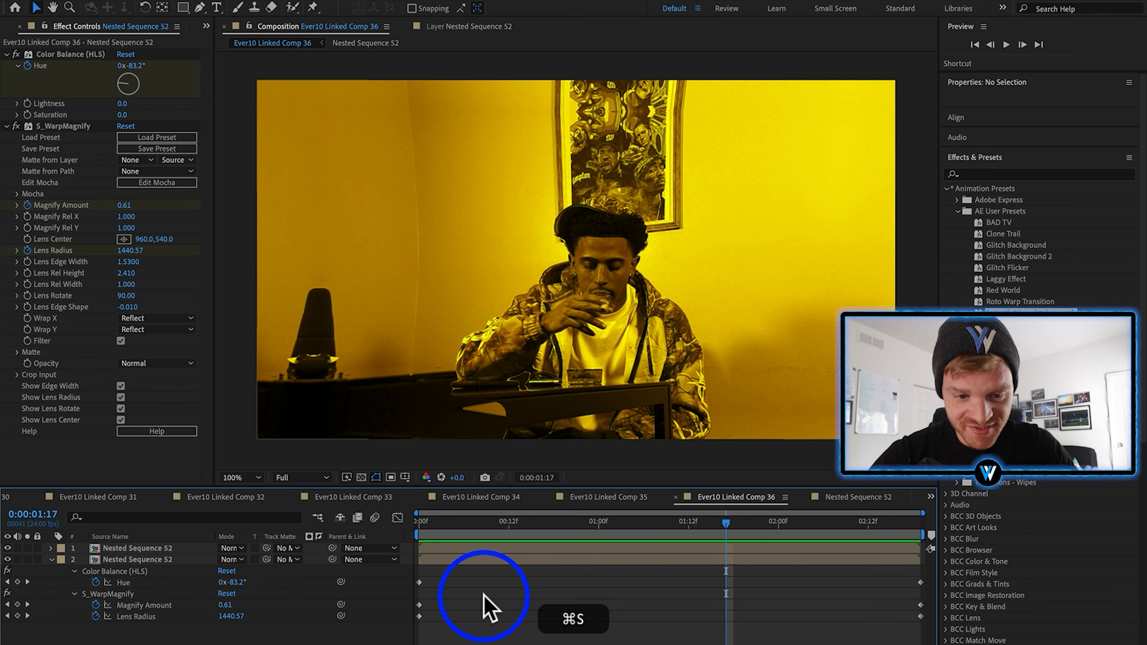
left_click(206, 3)
left_click(225, 97)
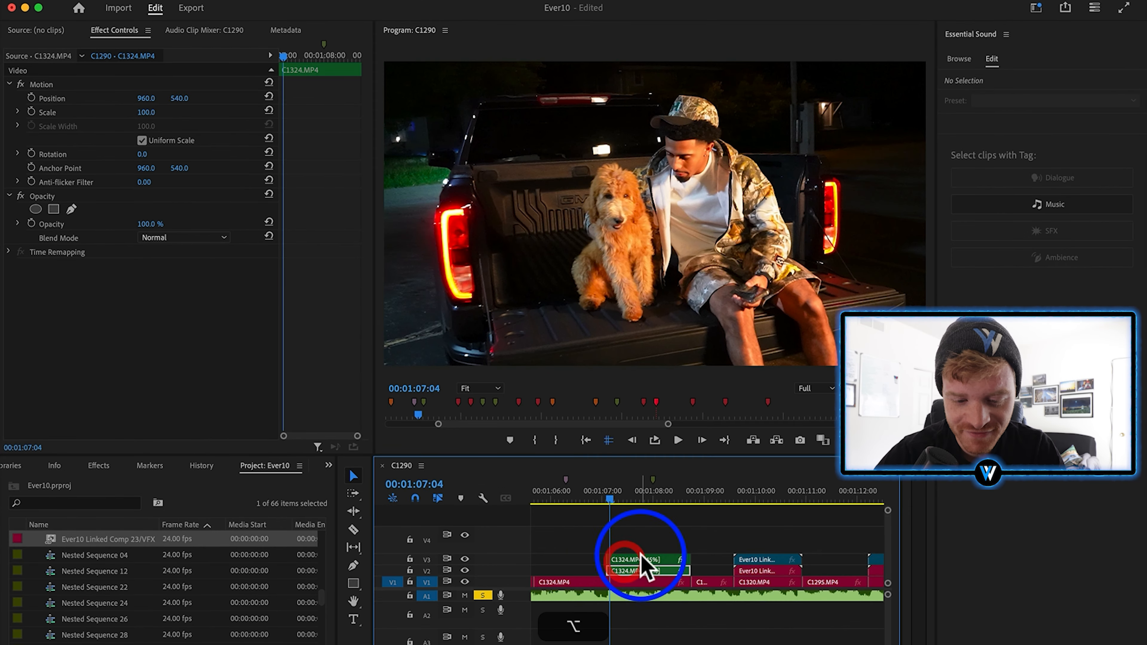
In Premiere Pro, duplicate the C1324.MP4 clip from V2 onto V3 and nest the copy.
left_click(646, 560, "alt")
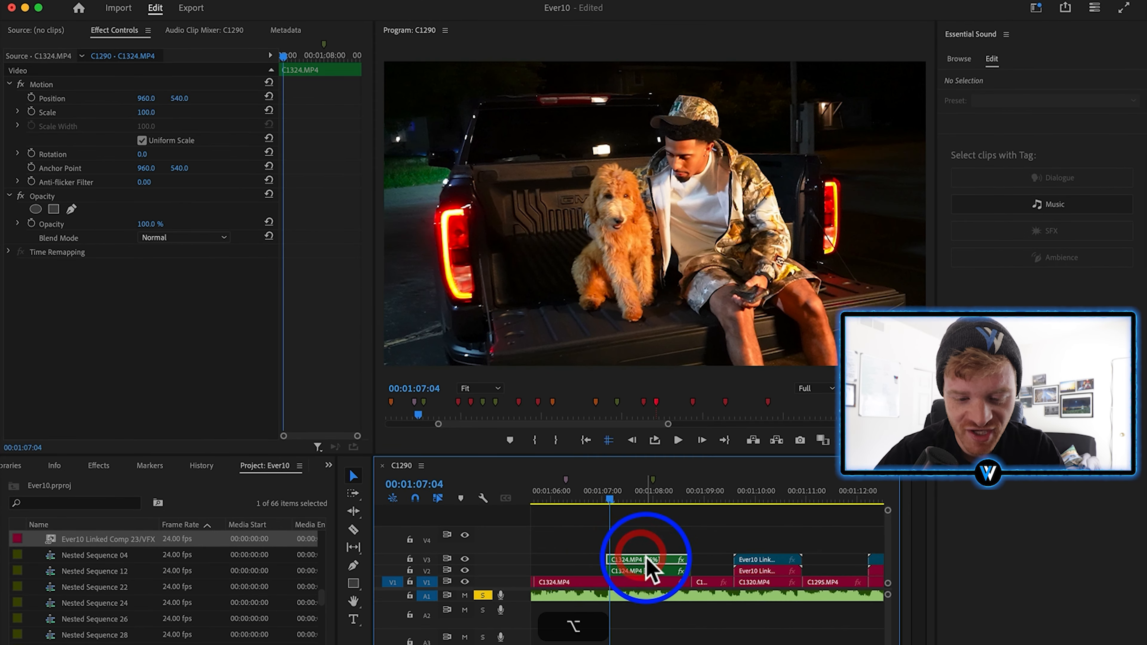
right_click(651, 566)
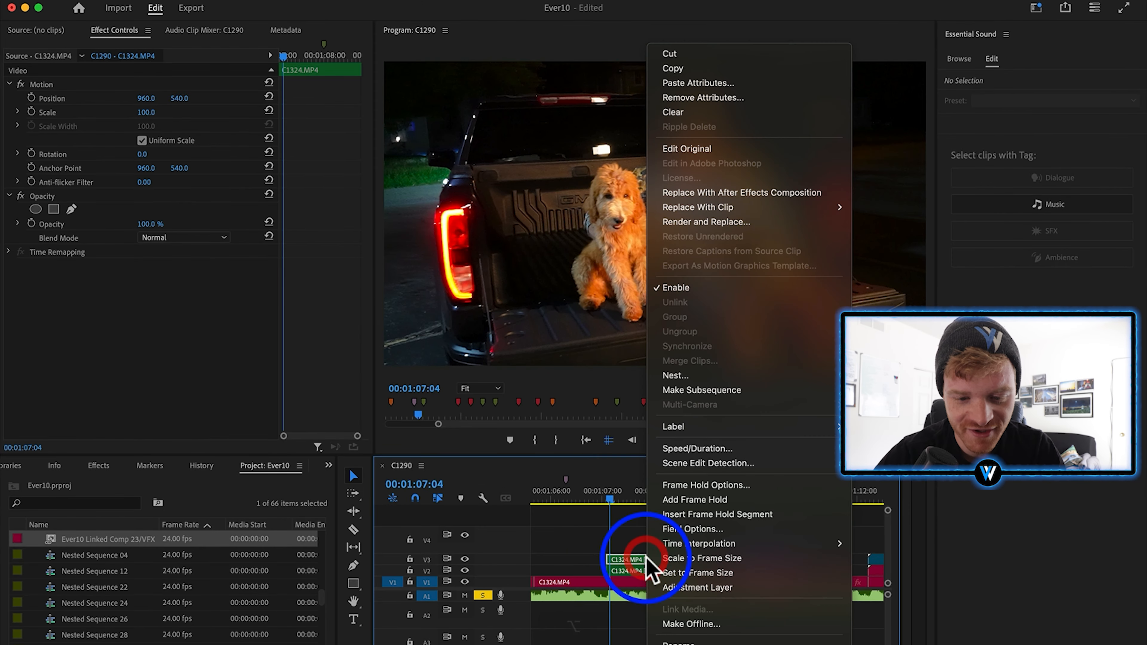
left_click(685, 375)
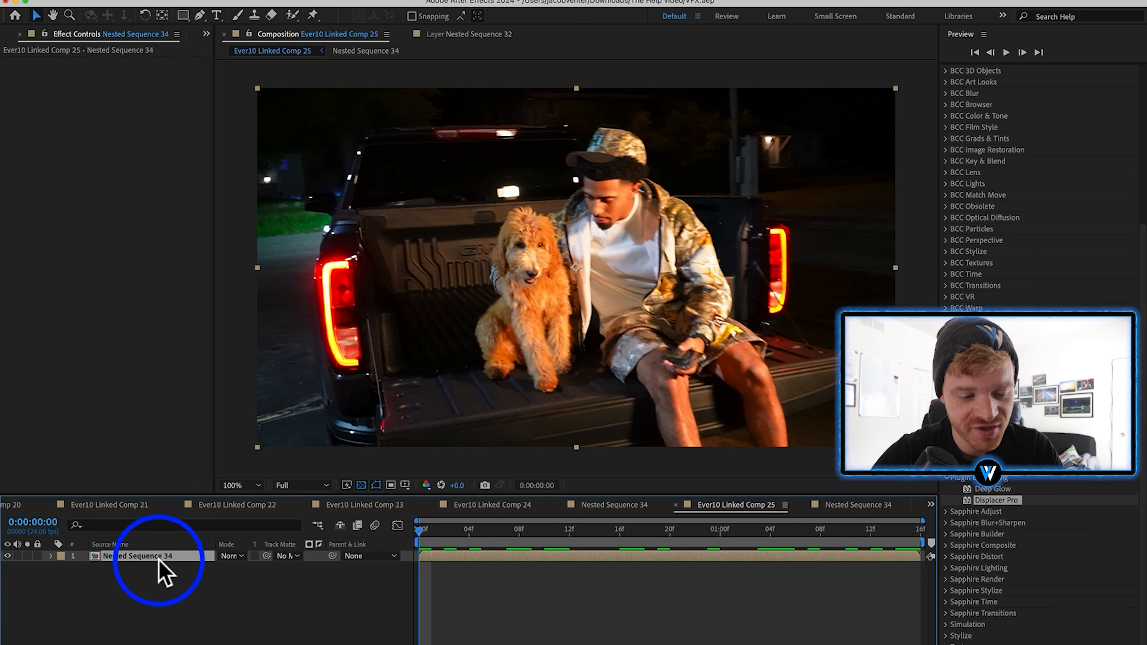
In After Effects, duplicate the Nested Sequence 34 layer and paint the man and dog as foreground with the Roto Brush on the upper copy.
key("super+d")
left_click(290, 13)
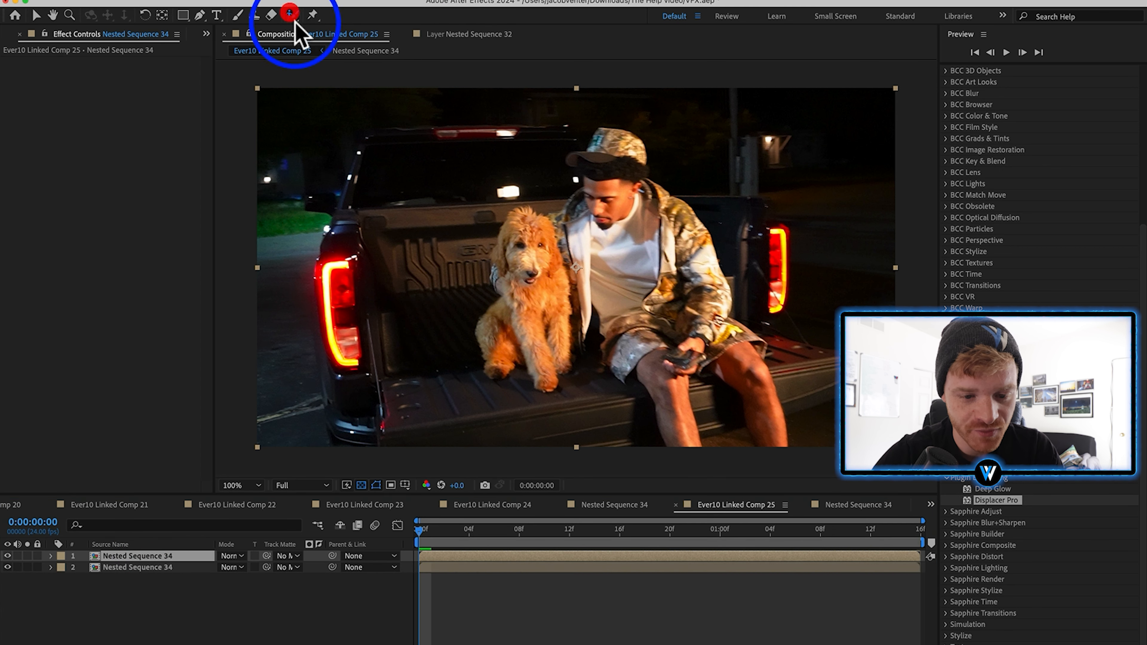
double_click(538, 307)
mouse_move(494, 337)
left_mouse_down()
mouse_move(521, 272)
mouse_move(502, 226)
mouse_move(525, 201)
mouse_move(545, 209)
mouse_move(586, 167)
mouse_move(579, 141)
left_mouse_up()
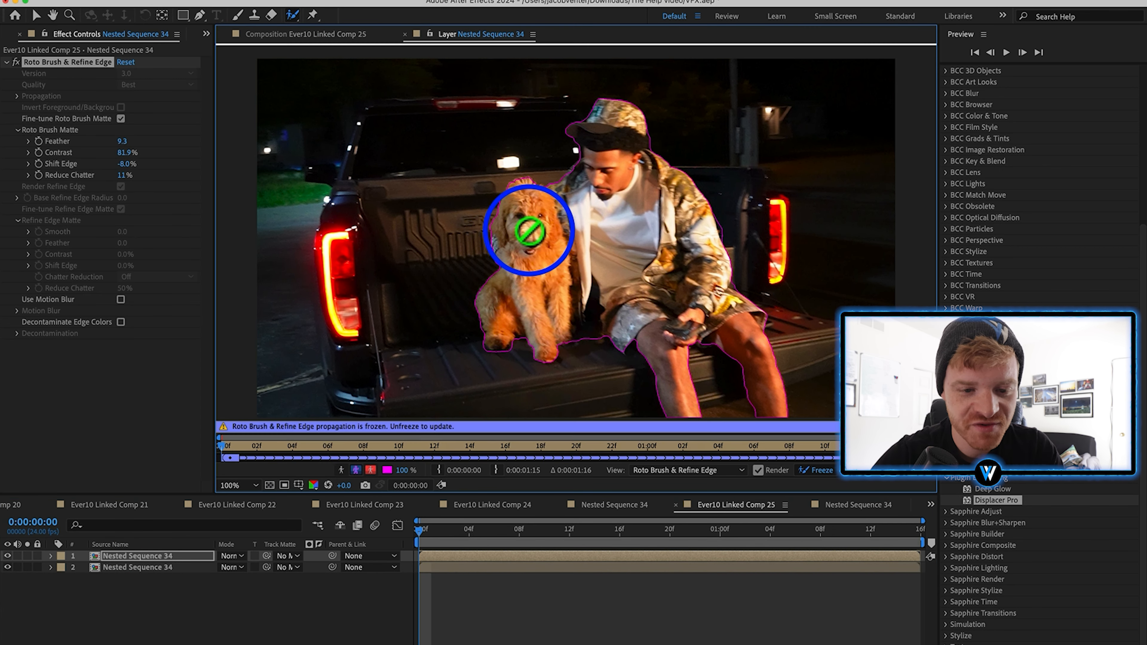
left_click(311, 34)
Duplicate the lower Nested Sequence 34 layer and apply Displacer Pro to the middle copy.
left_click(154, 570)
key("super+d")
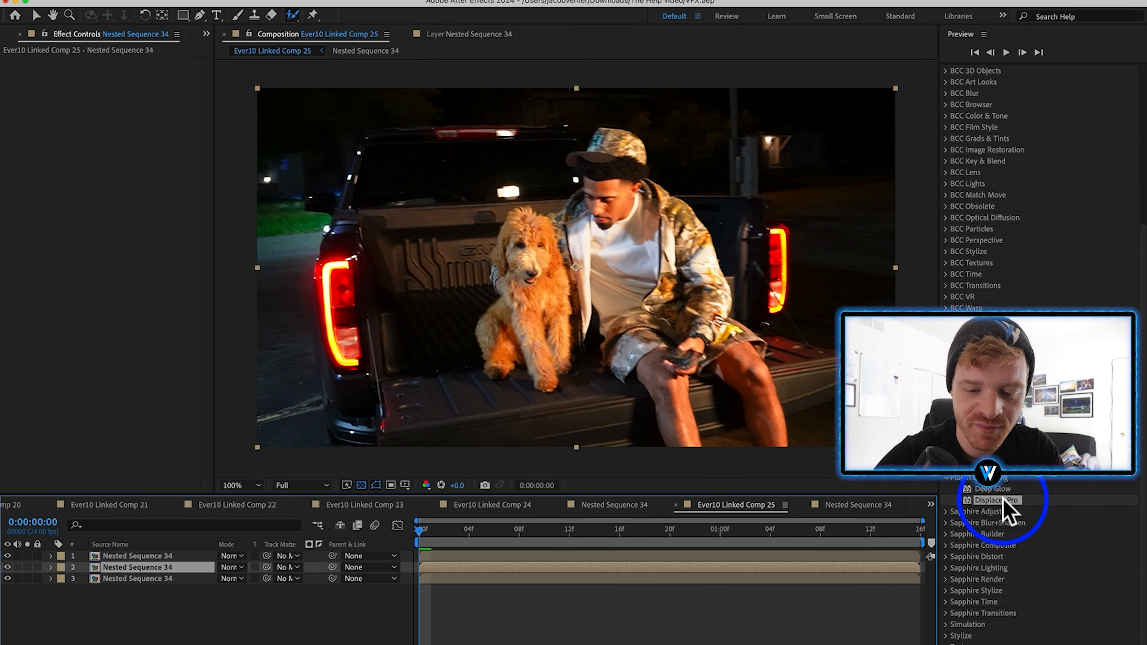
left_click_drag(1003, 505, 424, 570)
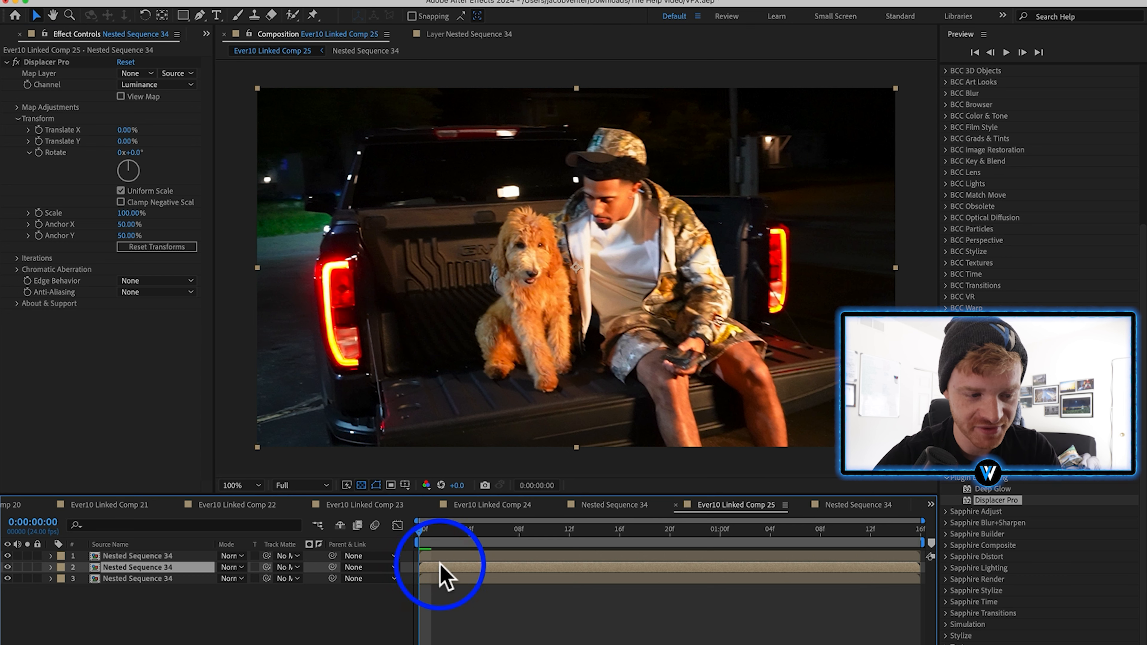
Keyframe Displacer Pro's Translate Y from 0% on the first frame to a negative value at the layer's end, and raise Map Softness.
left_click(38, 141)
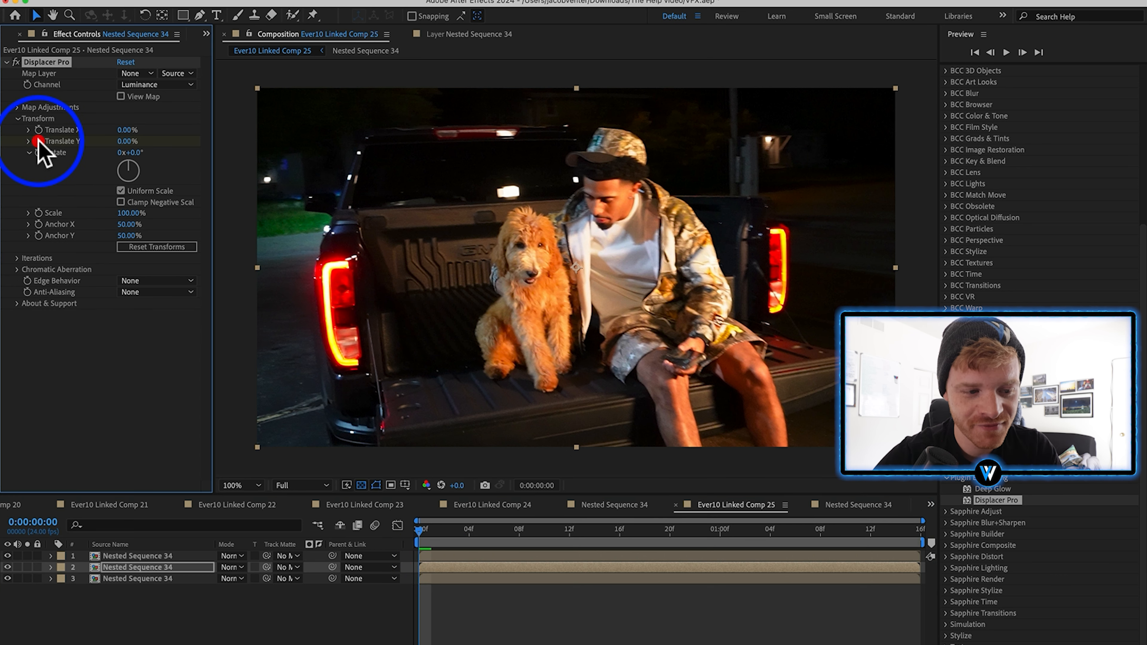
left_click_drag(538, 530, 909, 546)
left_click_drag(119, 141, 56, 159)
key("u")
key("space")
left_click(23, 107)
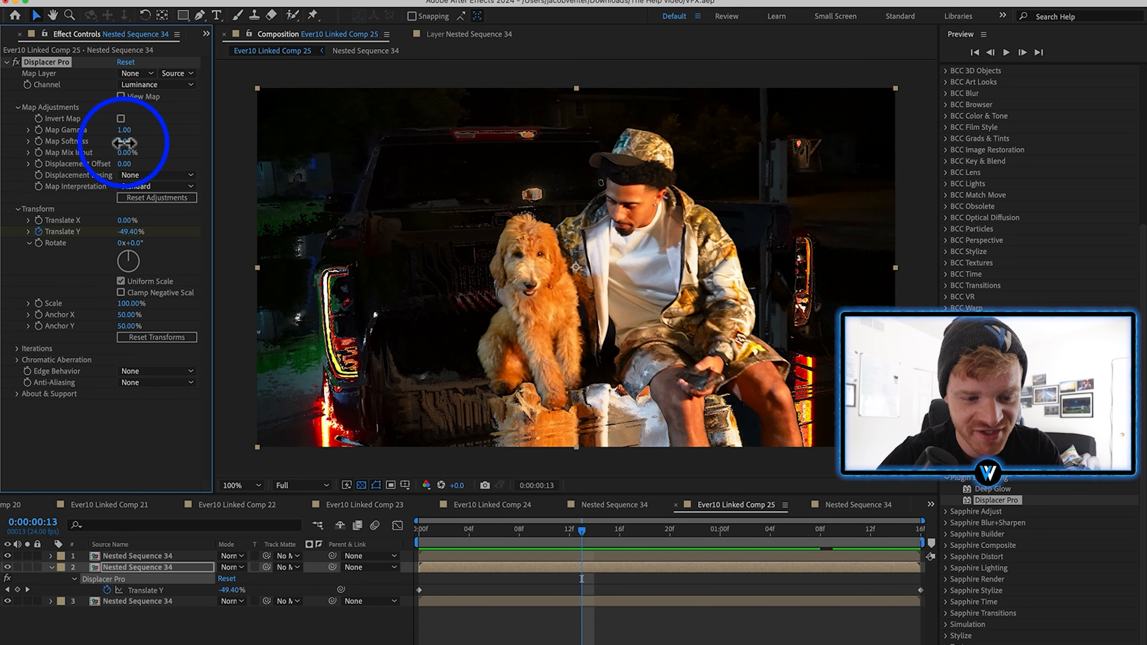
left_click_drag(124, 141, 158, 141)
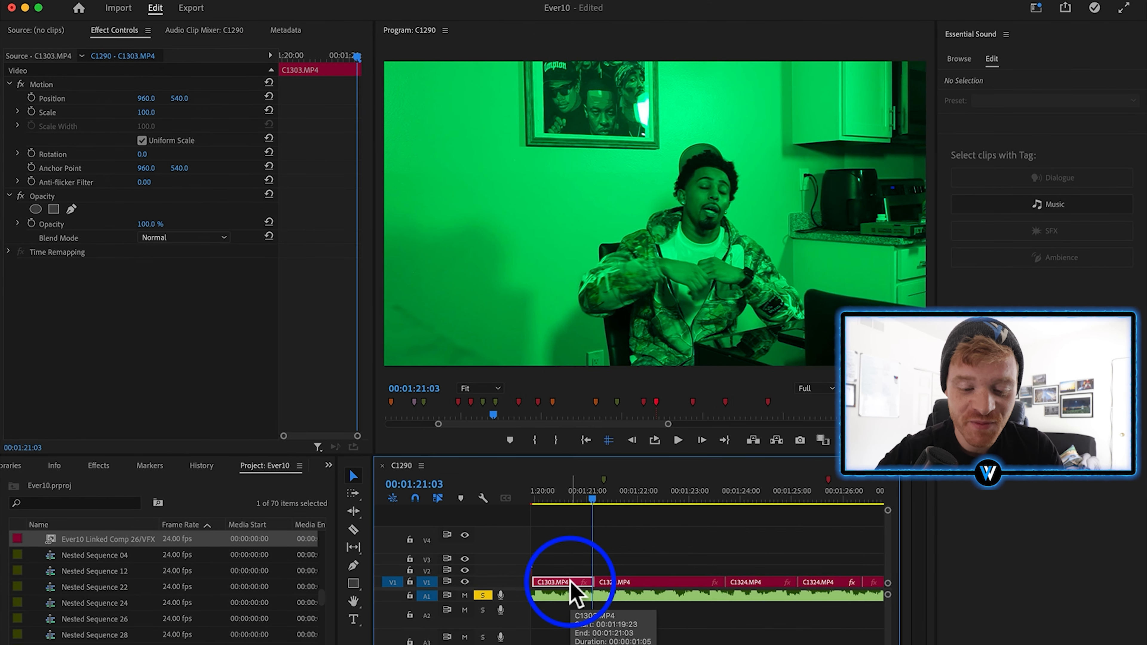
In Premiere Pro, extend C1303.MP4 on V2 over the start of C1320.MP4, keeping the extension on V2 and the original part on V1.
left_click_drag(570, 583, 597, 570)
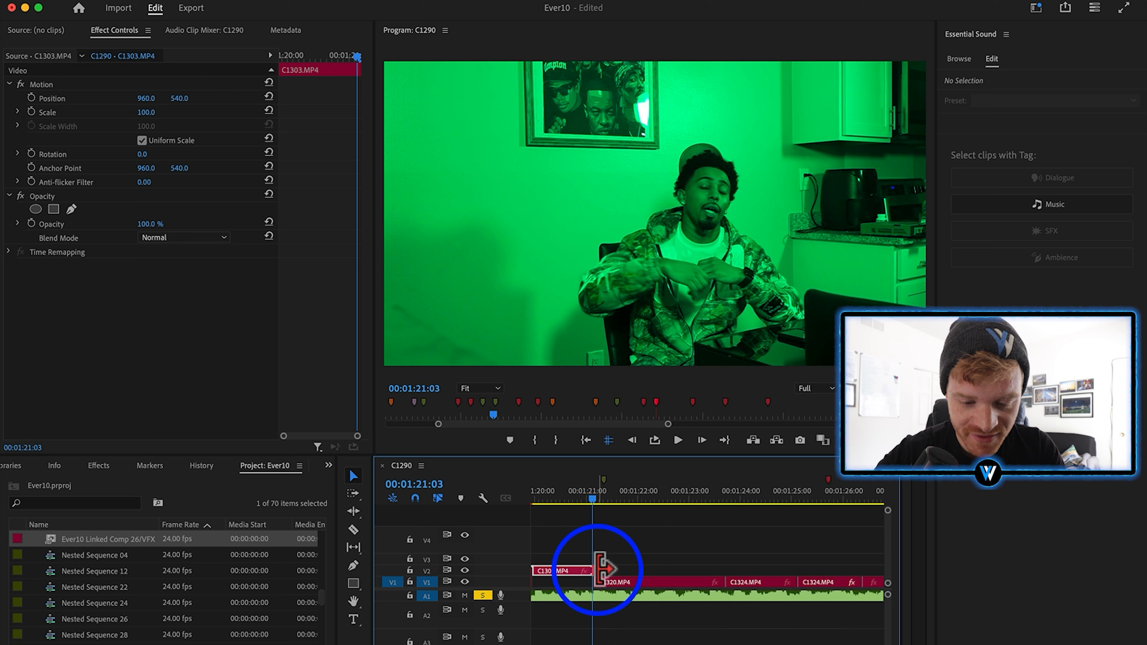
left_click_drag(599, 571, 649, 570)
key("v")
left_click_drag(567, 570, 576, 582)
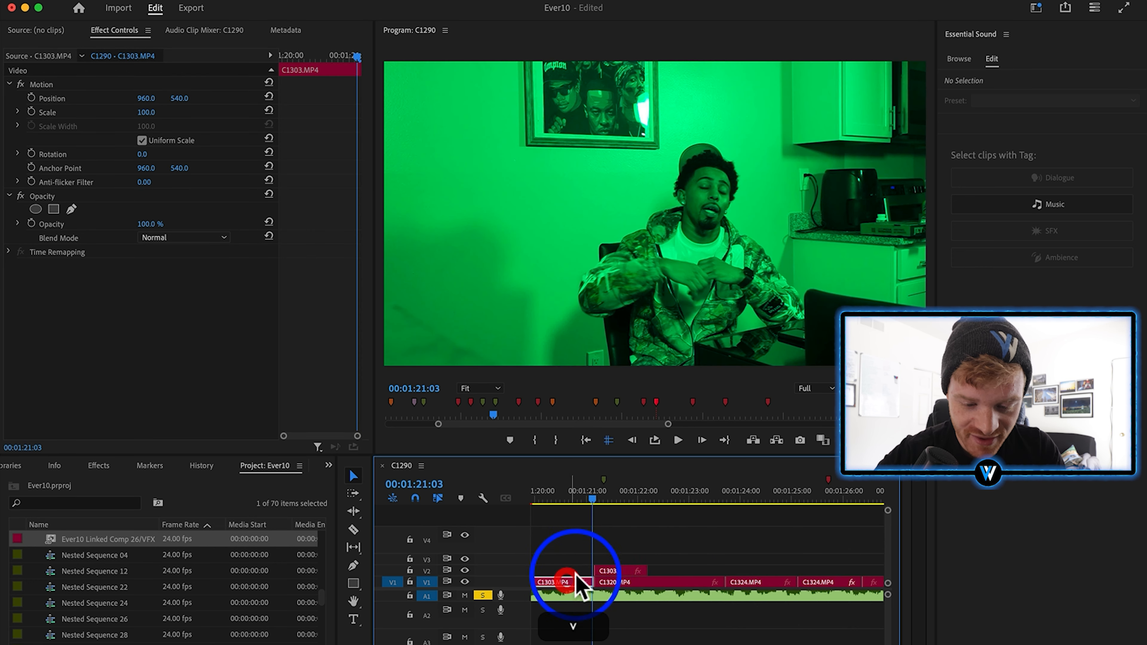
Nest the C1303.MP4 extension on V2 and replace the nested clip with an After Effects composition.
mouse_move(600, 502)
left_mouse_down()
mouse_move(630, 507)
mouse_move(609, 501)
left_mouse_up()
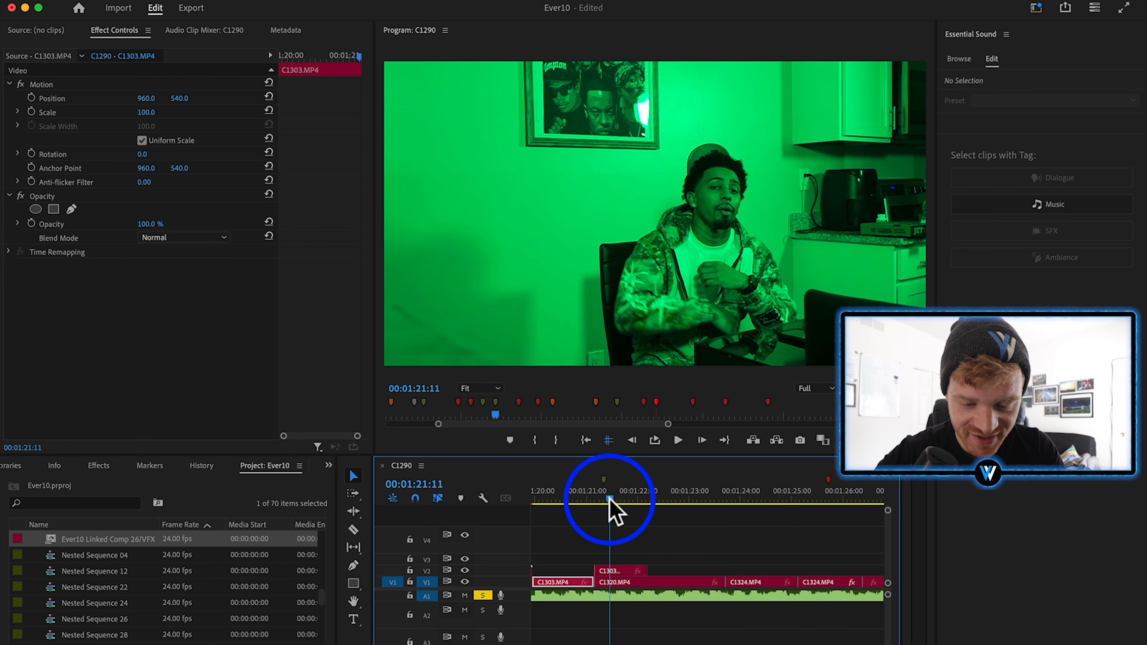
left_click(614, 570)
right_click(615, 570)
left_click(675, 375)
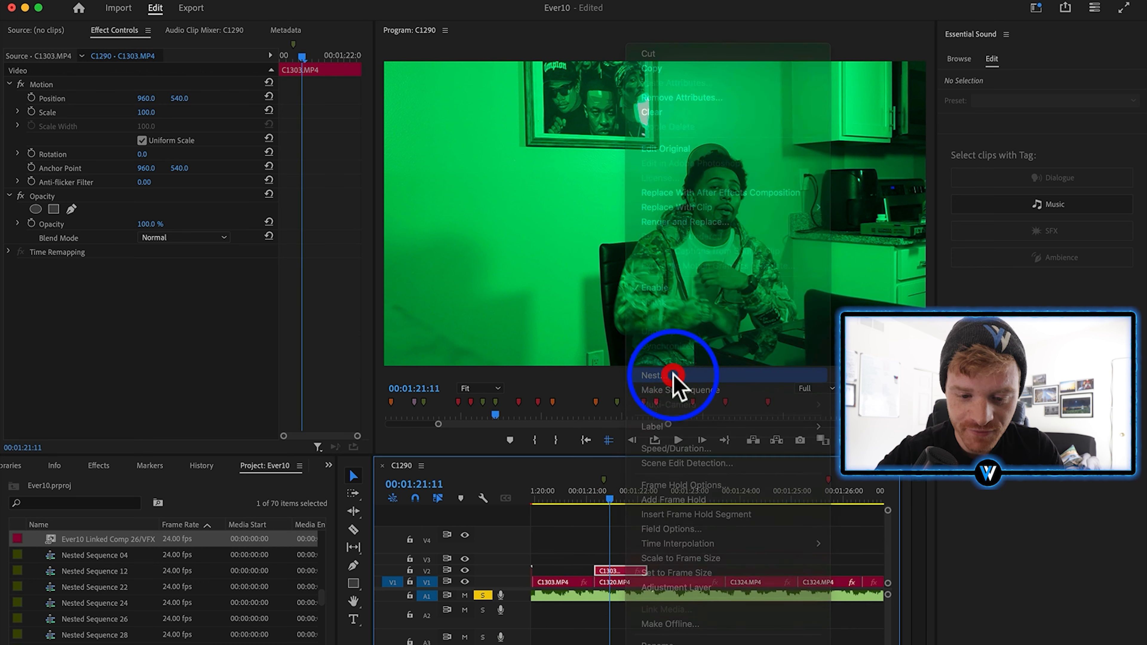
left_click(607, 375)
right_click(623, 571)
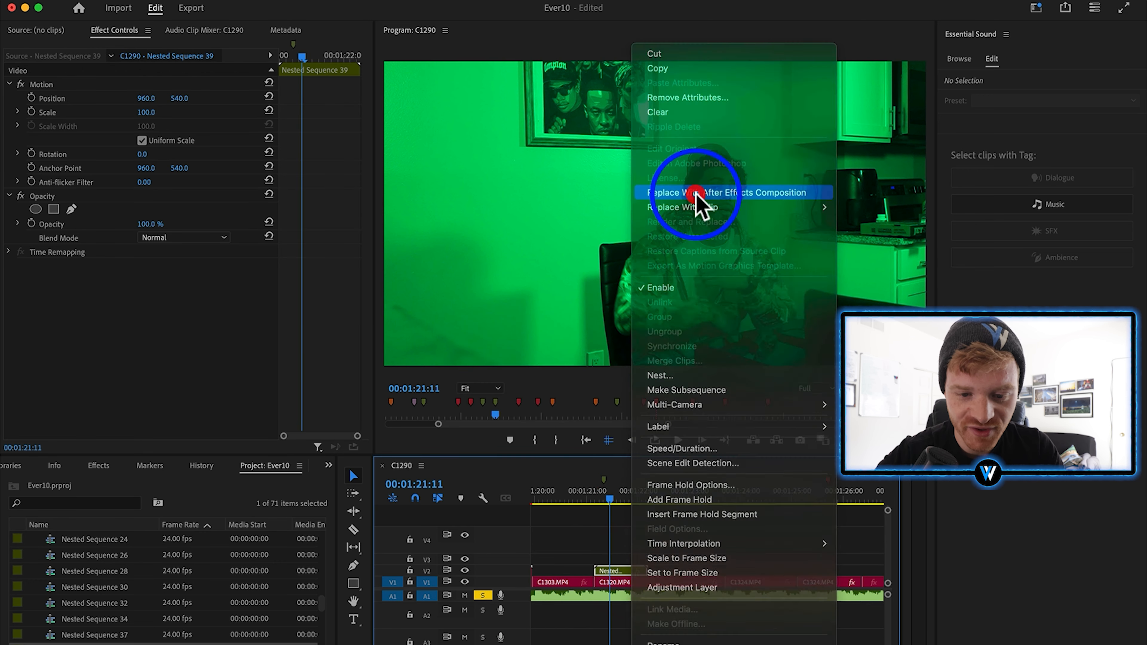
left_click(633, 194)
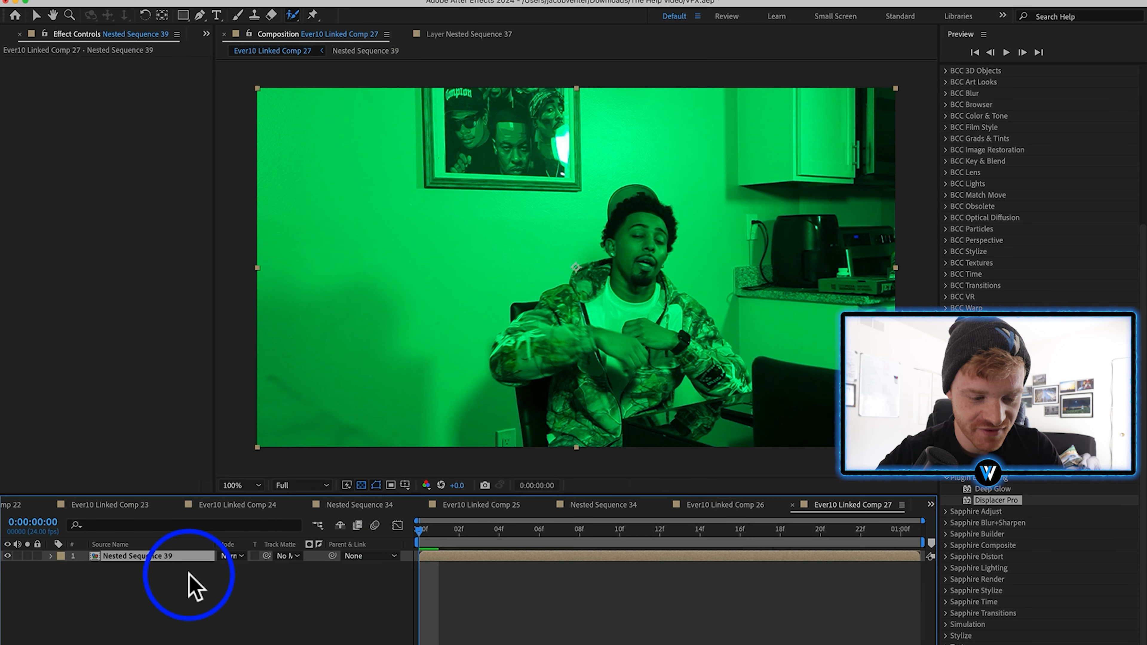
Duplicate the Nested Sequence 39 layer and paint the seated man as foreground with the Roto Brush on the upper copy.
key("super+d")
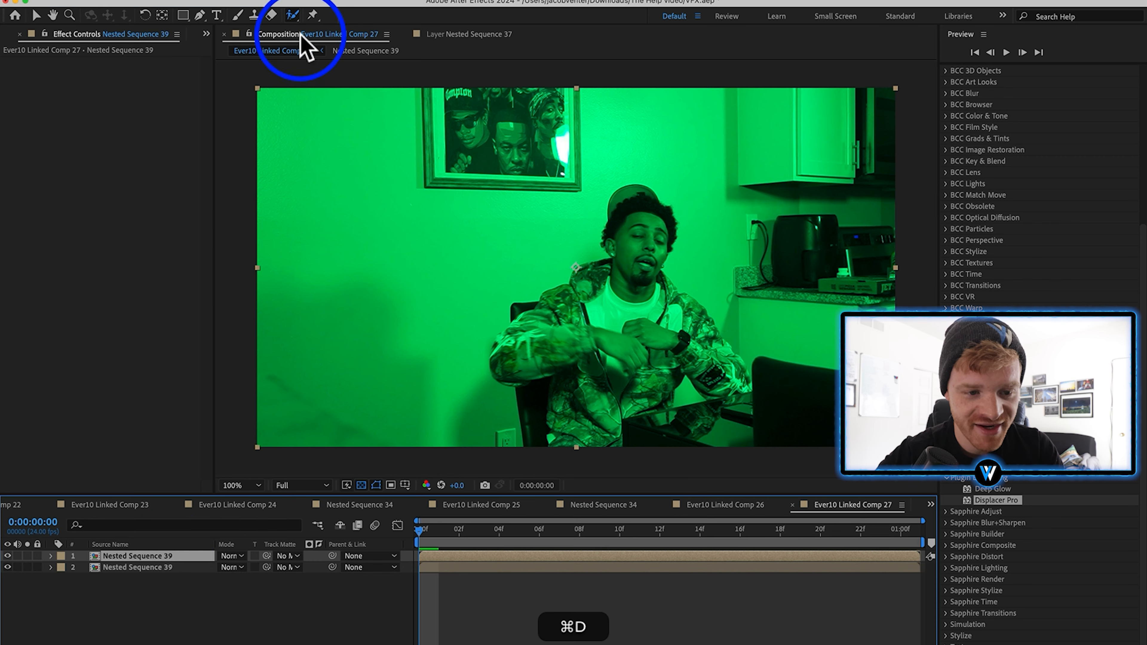
double_click(608, 333)
left_click_drag(555, 413, 560, 324)
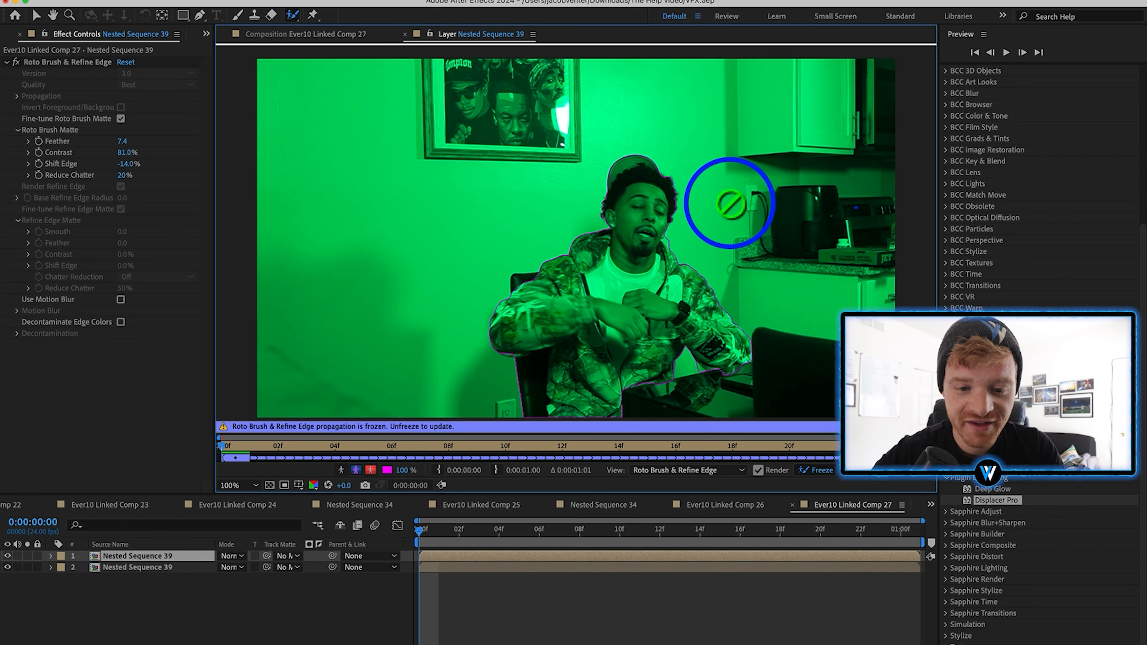
left_click(311, 36)
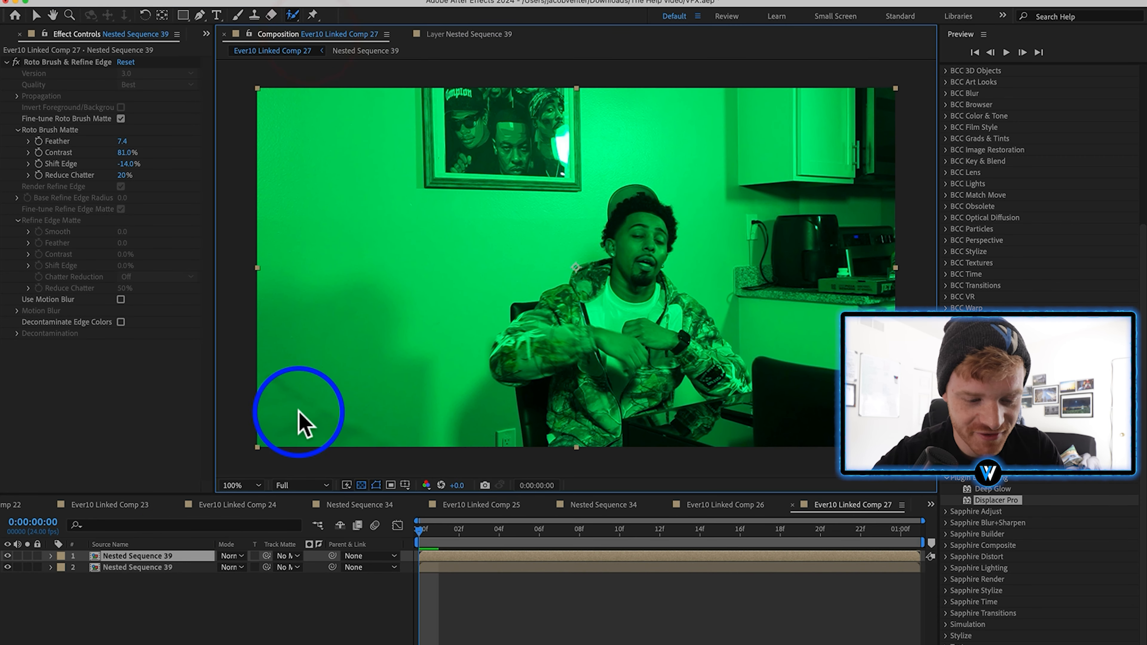
Start Position, Scale and Rotation keyframes on the lower Nested Sequence 39 layer at the first frame.
left_click(170, 567)
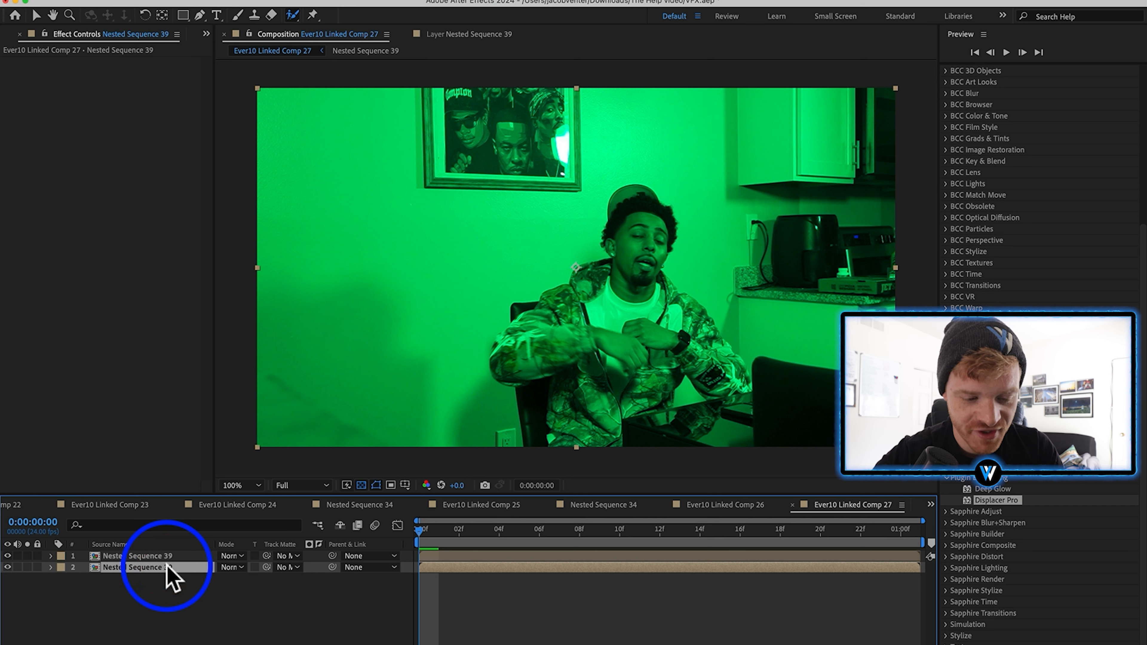
left_click(61, 579)
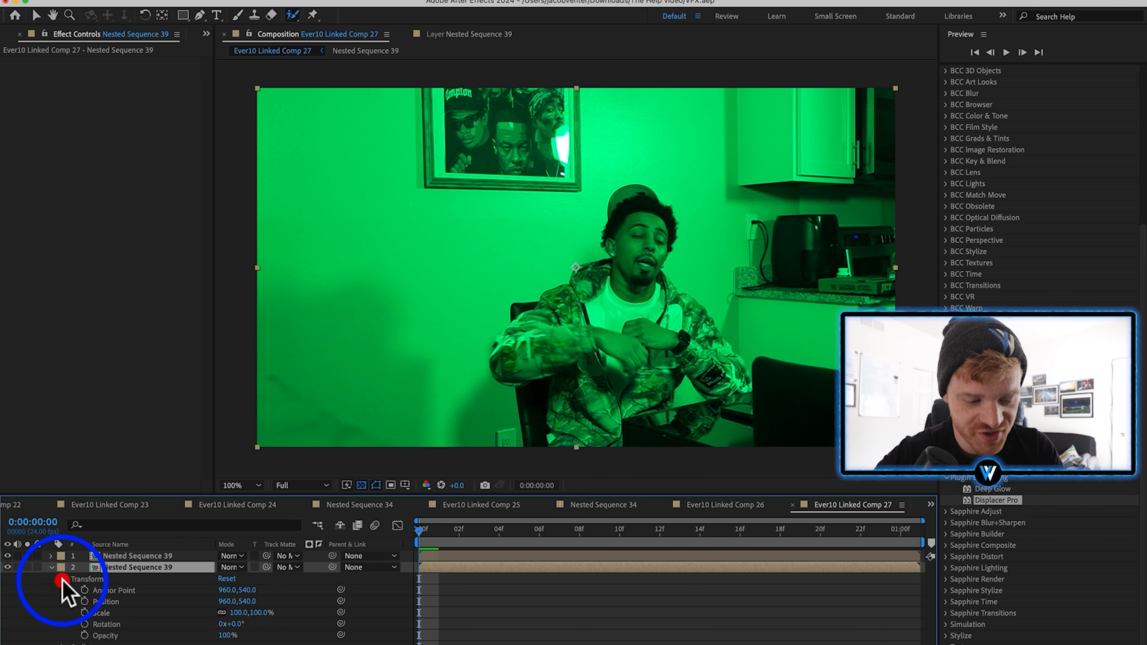
left_click(84, 601)
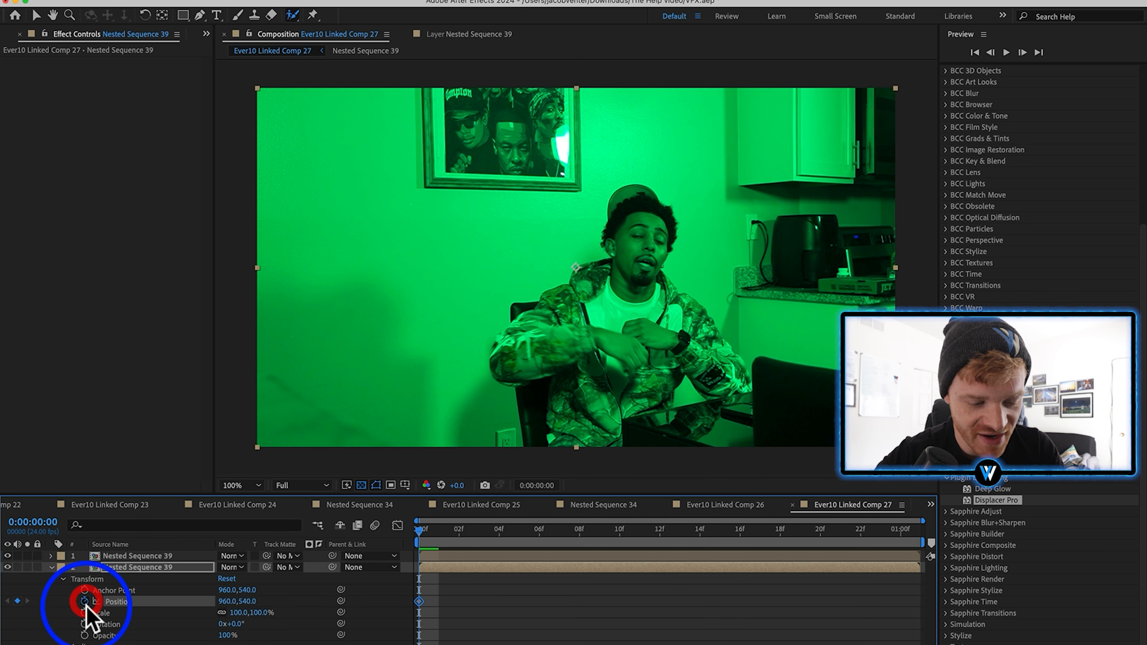
left_click(84, 624)
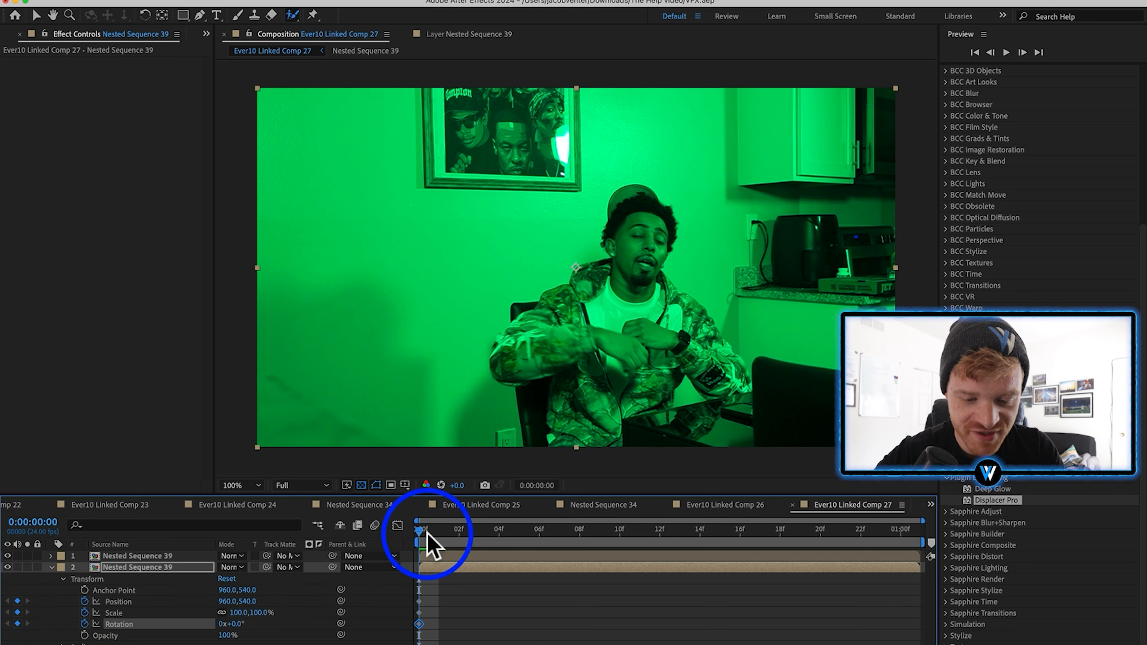
At frame 5, set the lower layer's Scale to 113% and add Position and Rotation keyframes at their current values.
left_click_drag(427, 533, 518, 537)
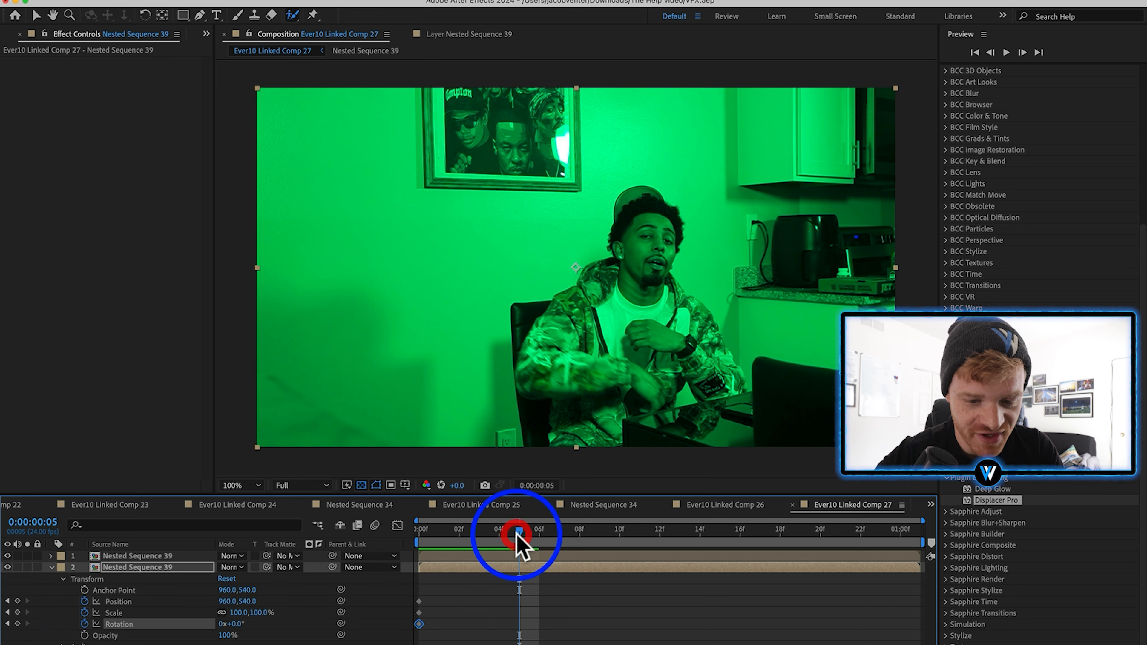
left_click_drag(234, 612, 243, 612)
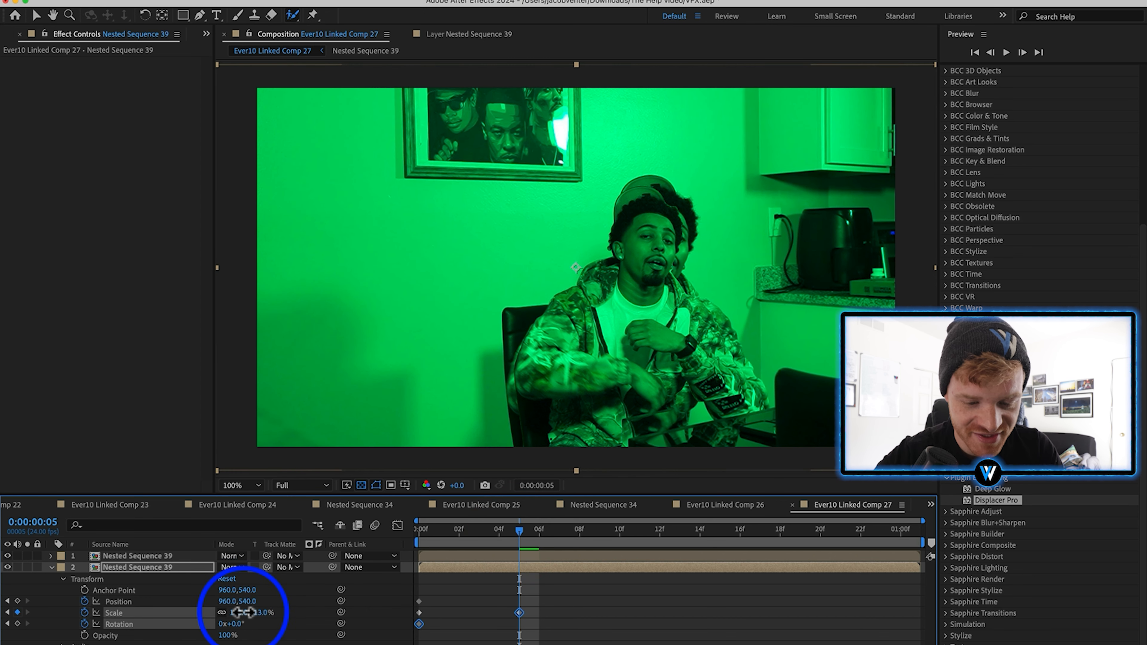
left_click(17, 600)
left_click(17, 623)
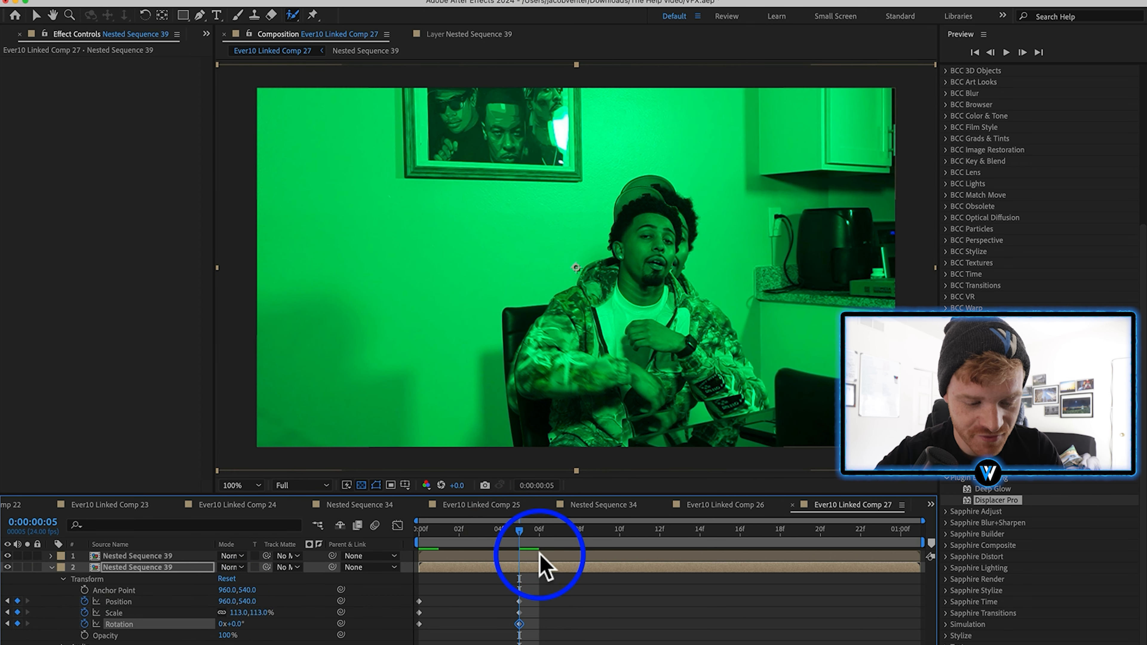
At frame 18, keyframe the lower layer's Rotation to 2 full turns and Scale to 0%, and add a Position keyframe.
left_click_drag(520, 534, 773, 548)
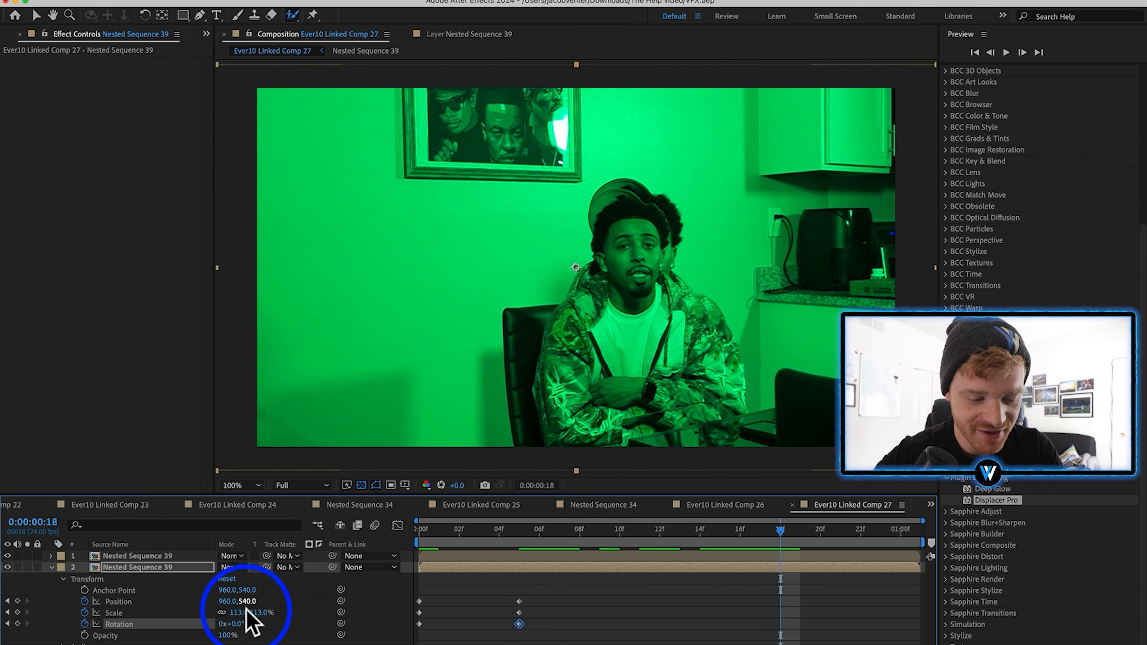
type("26")
key("Return")
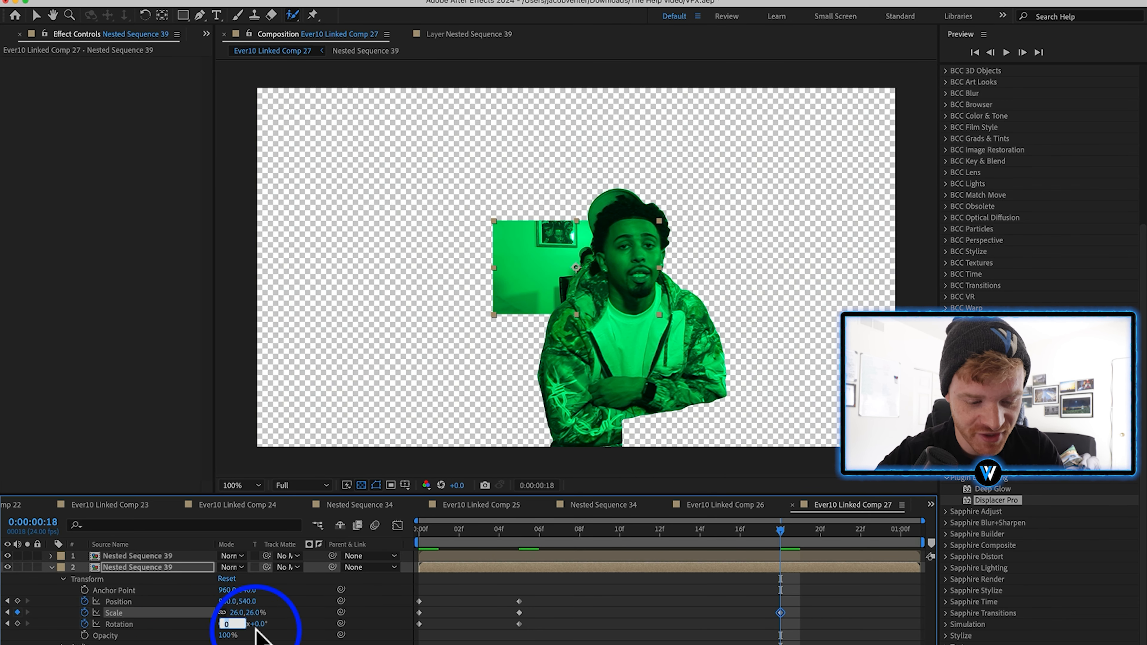
type("2x")
key("Return")
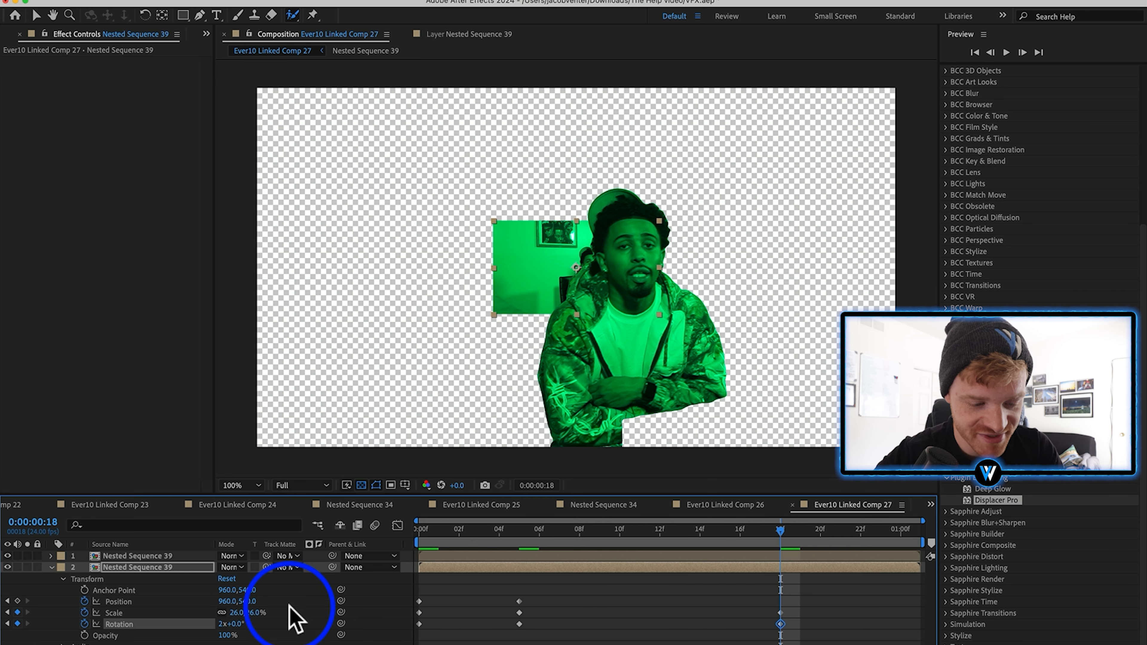
left_click(17, 600)
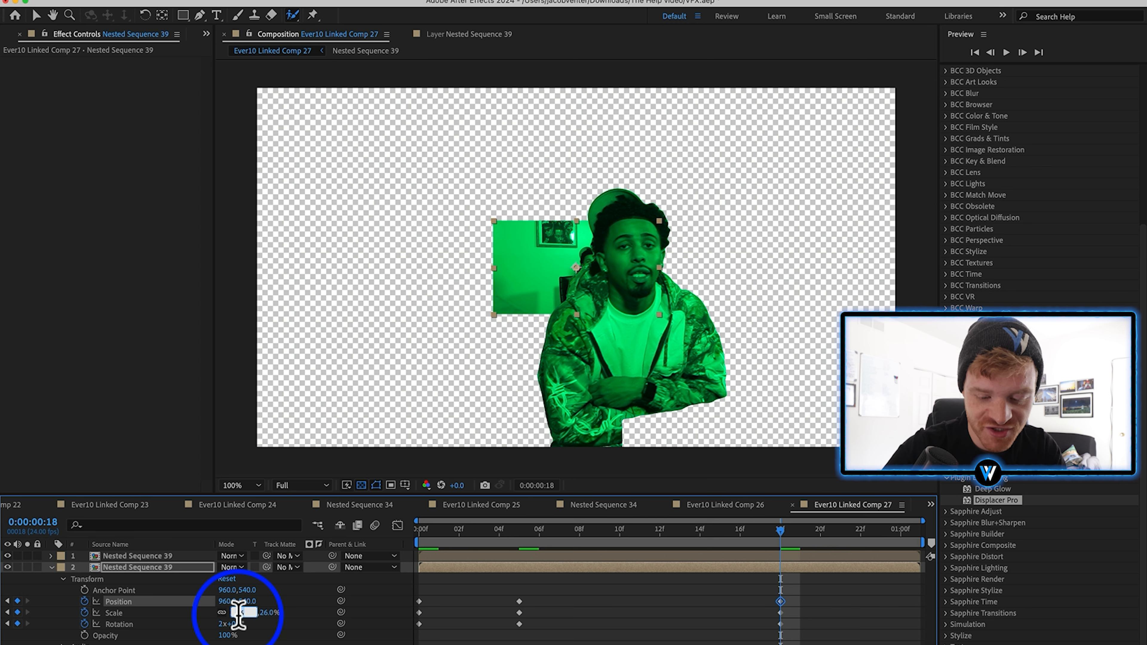
type("0")
key("Return")
Move the frame-18 Position, Scale and Rotation keyframes to 0:00:01:00 and set Rotation there to 1 full turn.
left_click_drag(814, 595, 730, 643)
left_click_drag(781, 613, 923, 615)
left_click_drag(656, 533, 899, 570)
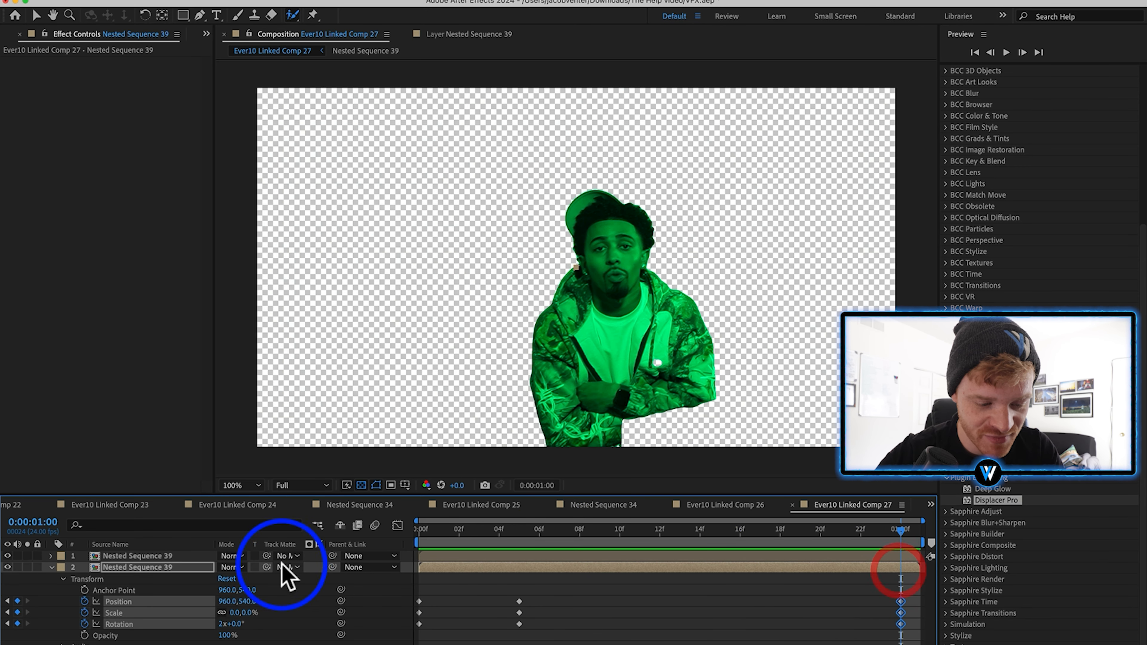
left_click(312, 636)
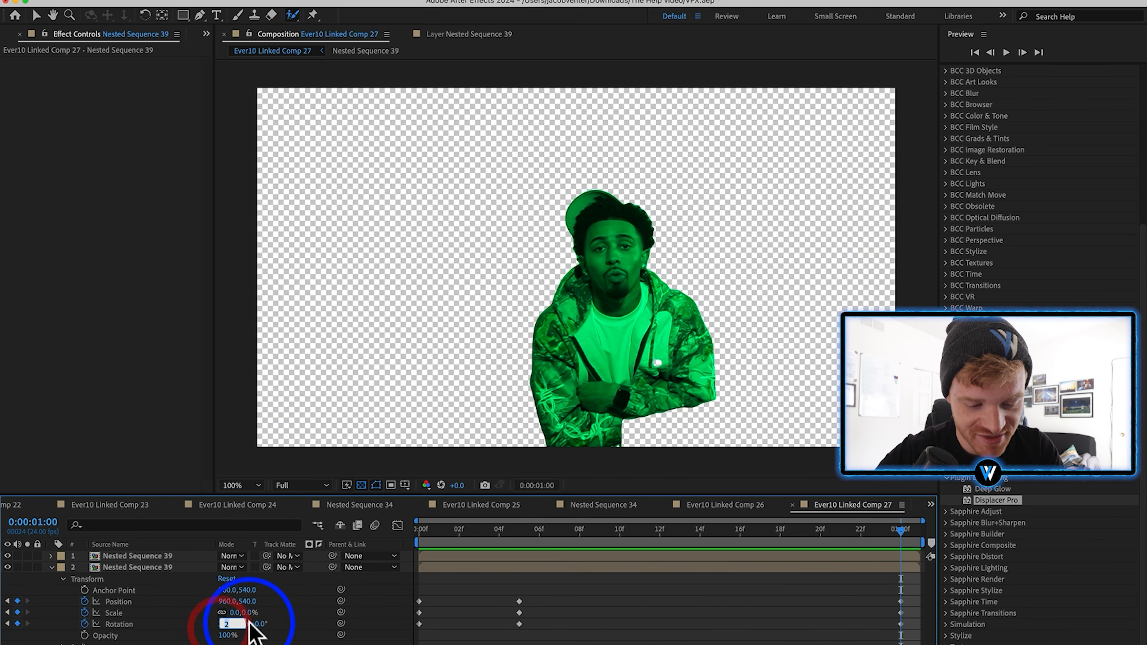
type("1x")
key("Return")
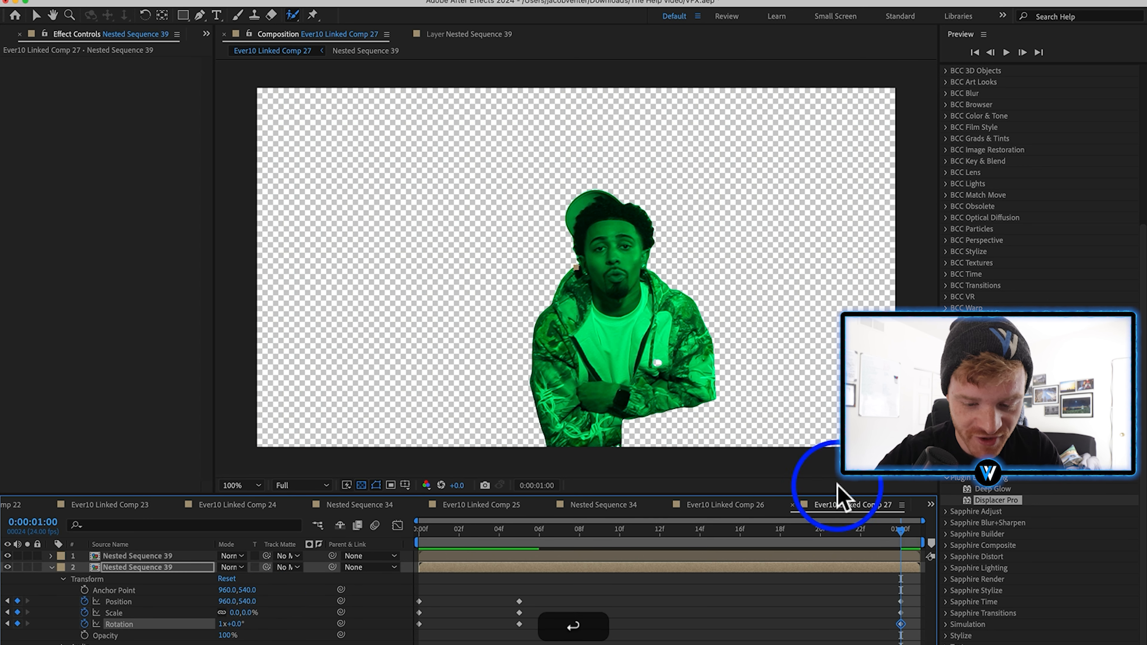
Apply Easy Ease to the lower layer's frame-5 keyframes, turn on its motion blur, and preview the spinning shrink.
left_click_drag(788, 539, 522, 541)
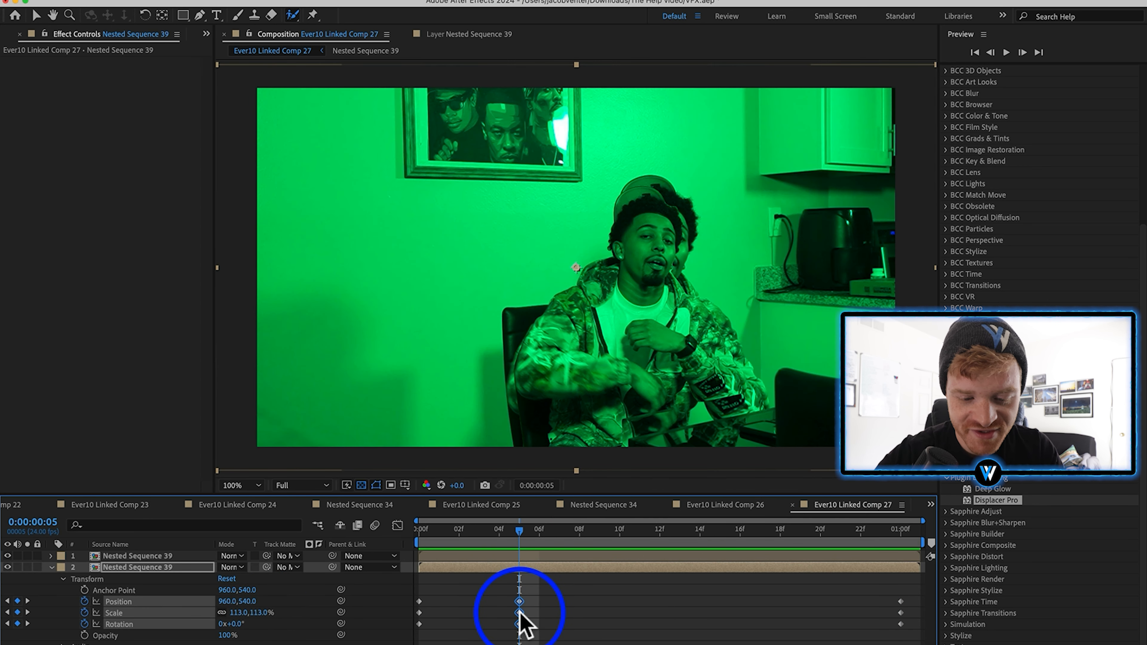
right_click(520, 621)
mouse_move(596, 644)
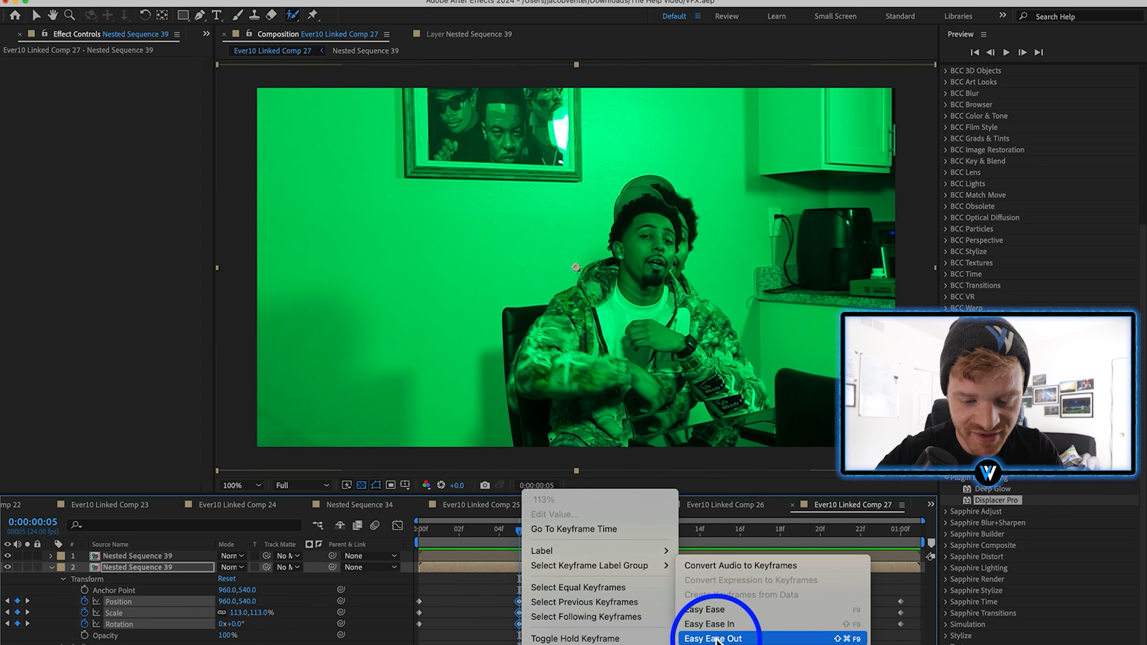
left_click(737, 614)
left_click_drag(410, 541, 774, 547)
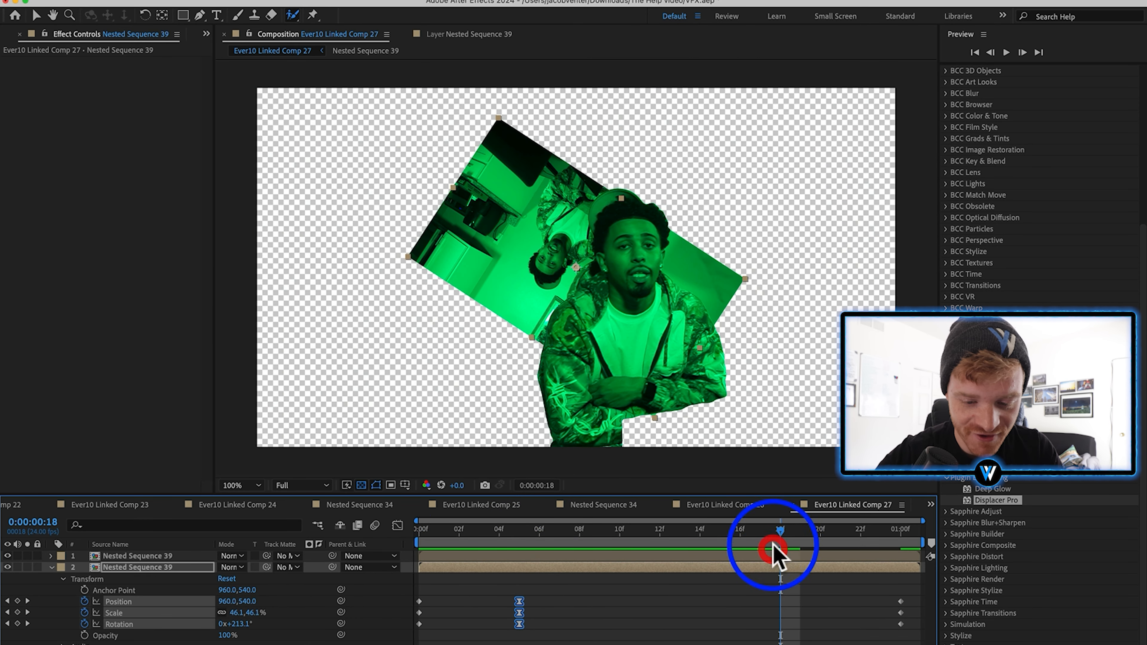
key("F4")
key("space")
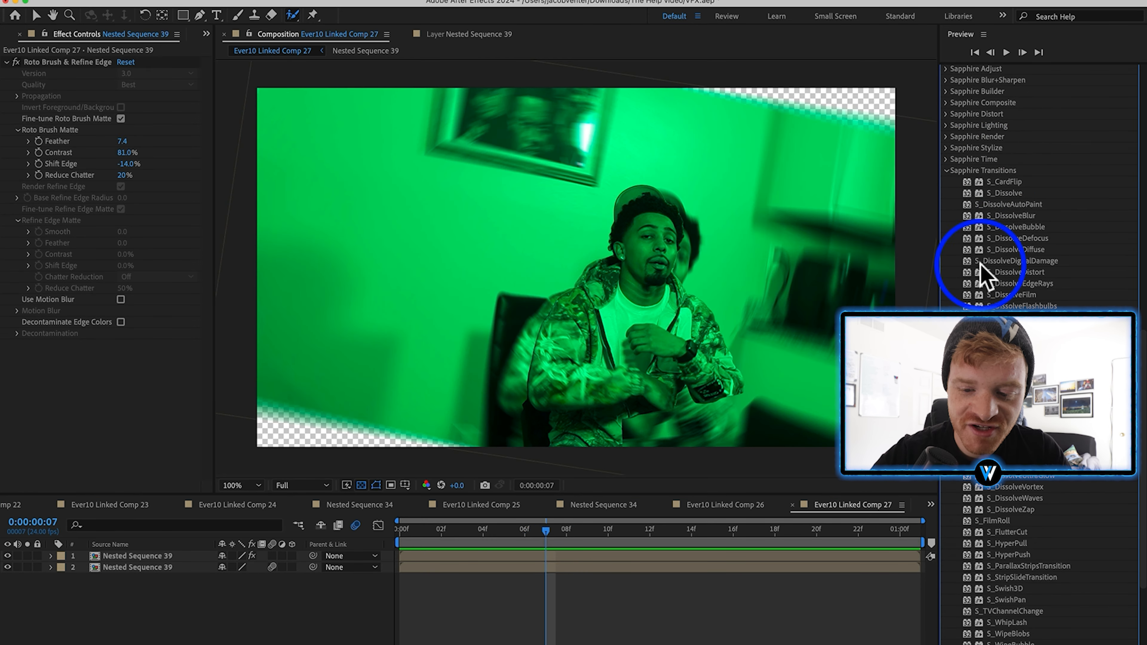
Apply S_WipePlasma to the upper Nested Sequence 39 layer with Edge Softness 11.30, Frequency 2.20 and Wipe Percent 0%.
scroll(999, 570, "down", 10)
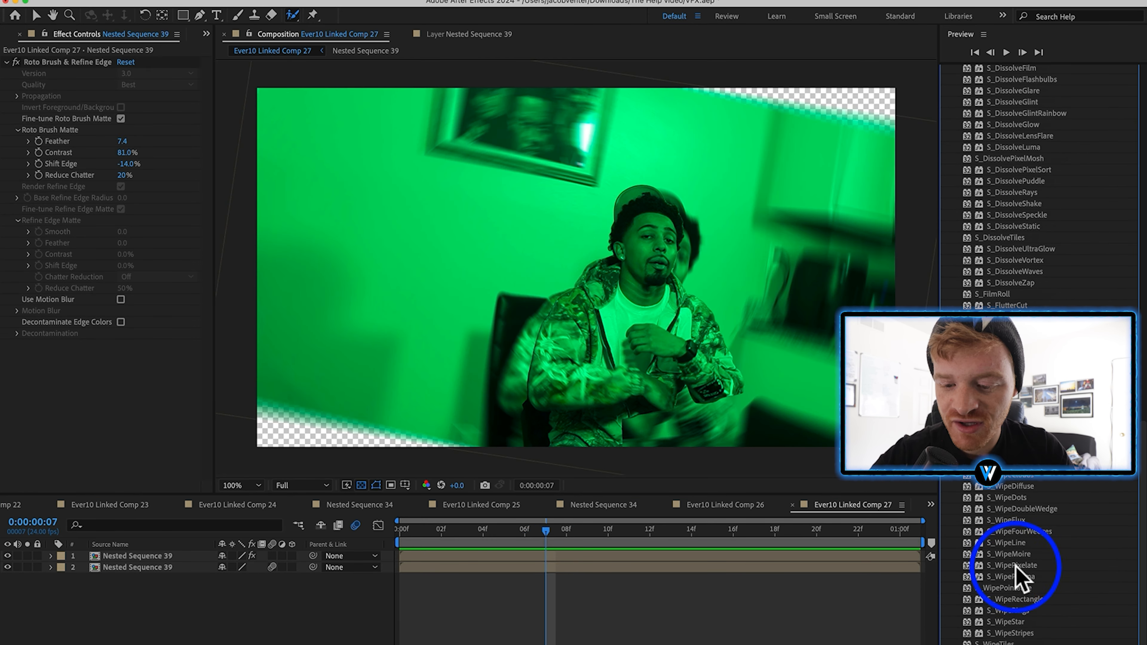
left_click_drag(1022, 580, 548, 557)
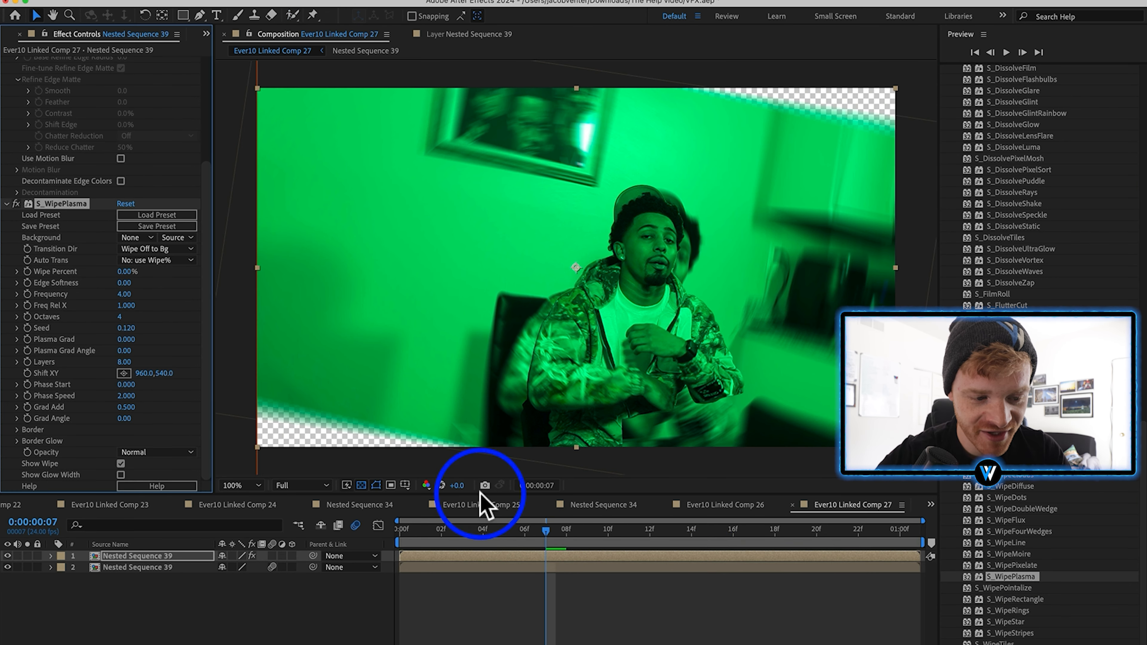
mouse_move(126, 272)
left_mouse_down()
mouse_move(186, 281)
mouse_move(133, 281)
left_mouse_up()
left_click_drag(133, 282, 167, 281)
left_click_drag(124, 283, 210, 284)
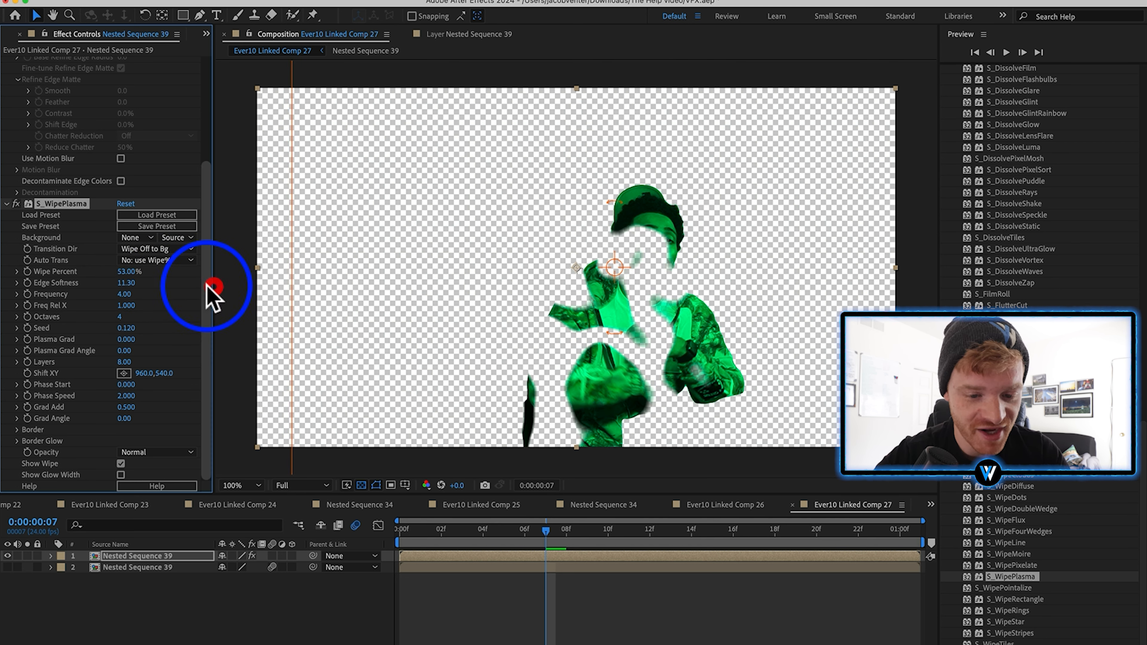
left_click_drag(135, 271, 121, 271)
left_click_drag(121, 272, 97, 281)
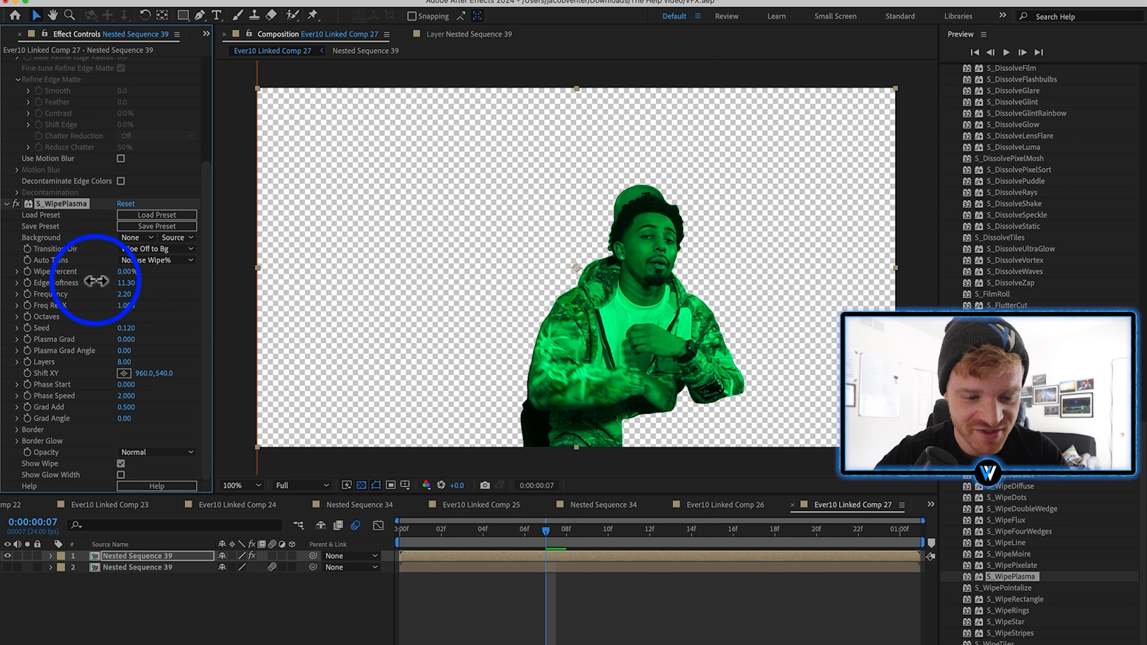
Keyframe S_WipePlasma's Wipe Percent from 0% at frame 9 to a higher value near the layer's end, with the lower layer visible.
left_click(27, 271)
left_click(8, 566)
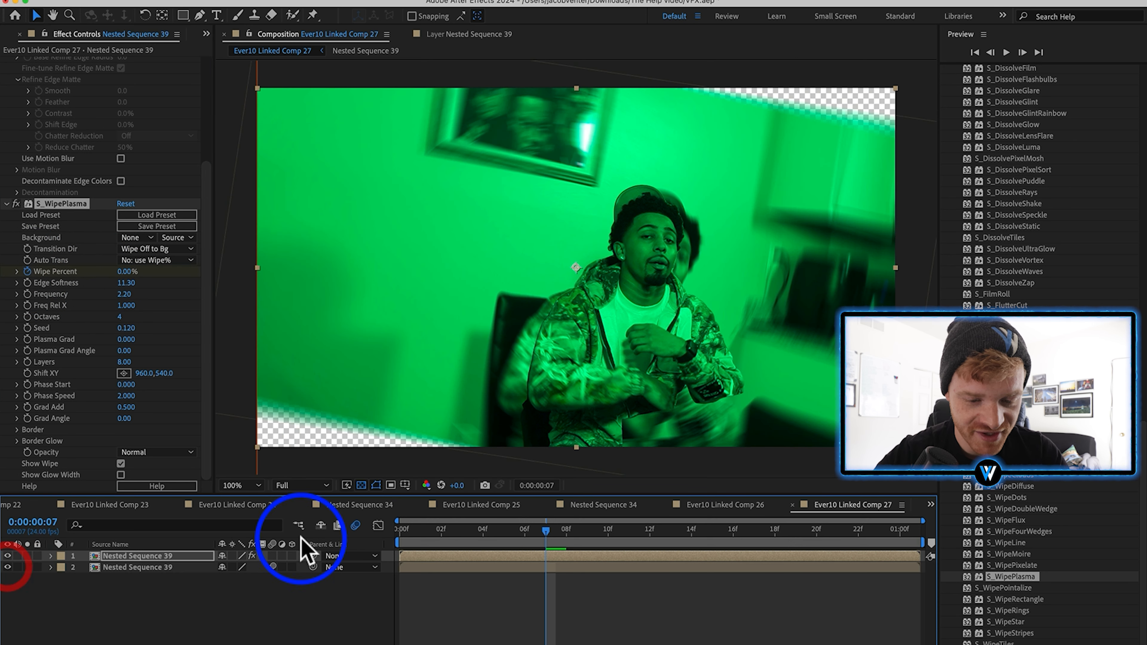
left_click_drag(552, 529, 589, 530)
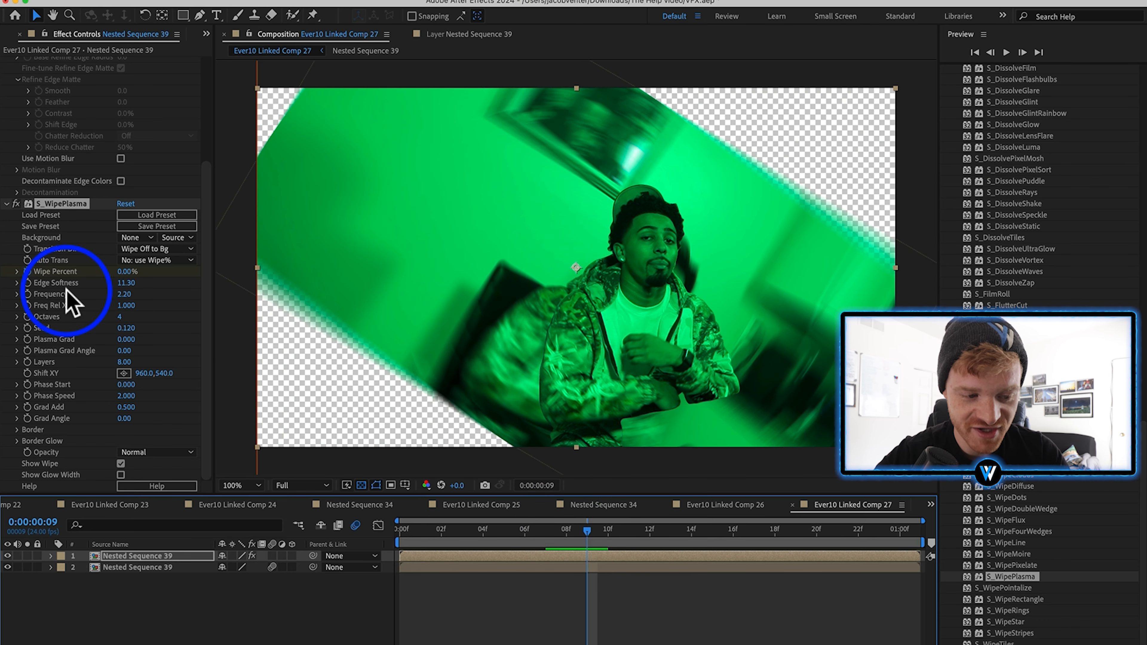
key("u")
left_click_drag(546, 579, 583, 585)
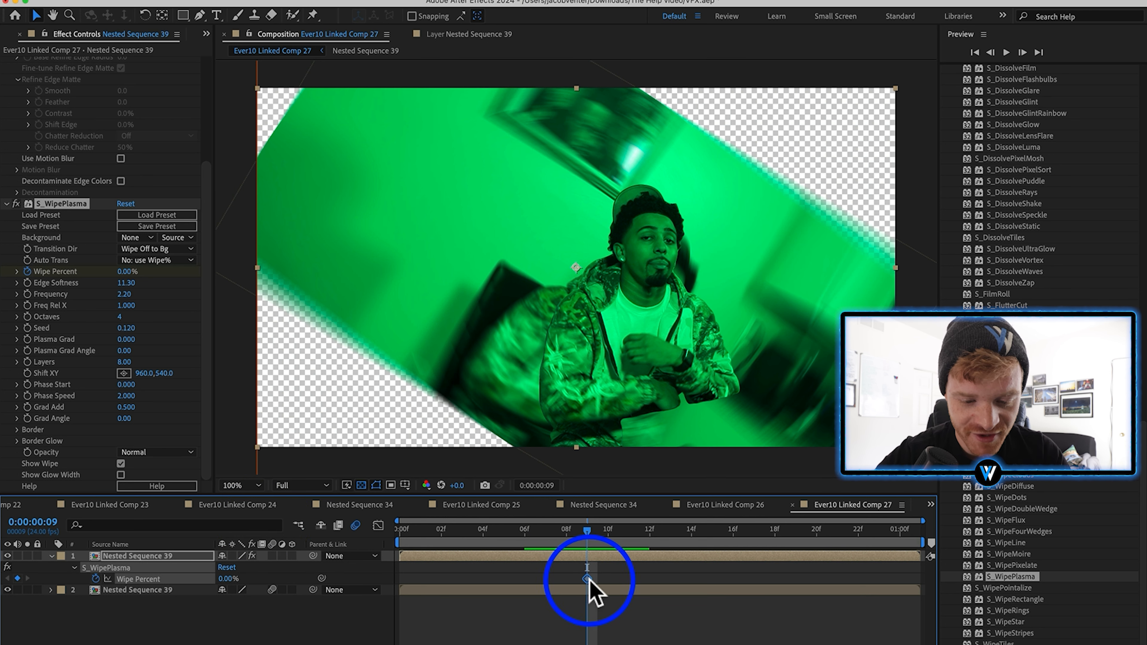
left_click_drag(587, 529, 838, 565)
left_click_drag(136, 271, 825, 574)
left_click_drag(761, 526, 826, 558)
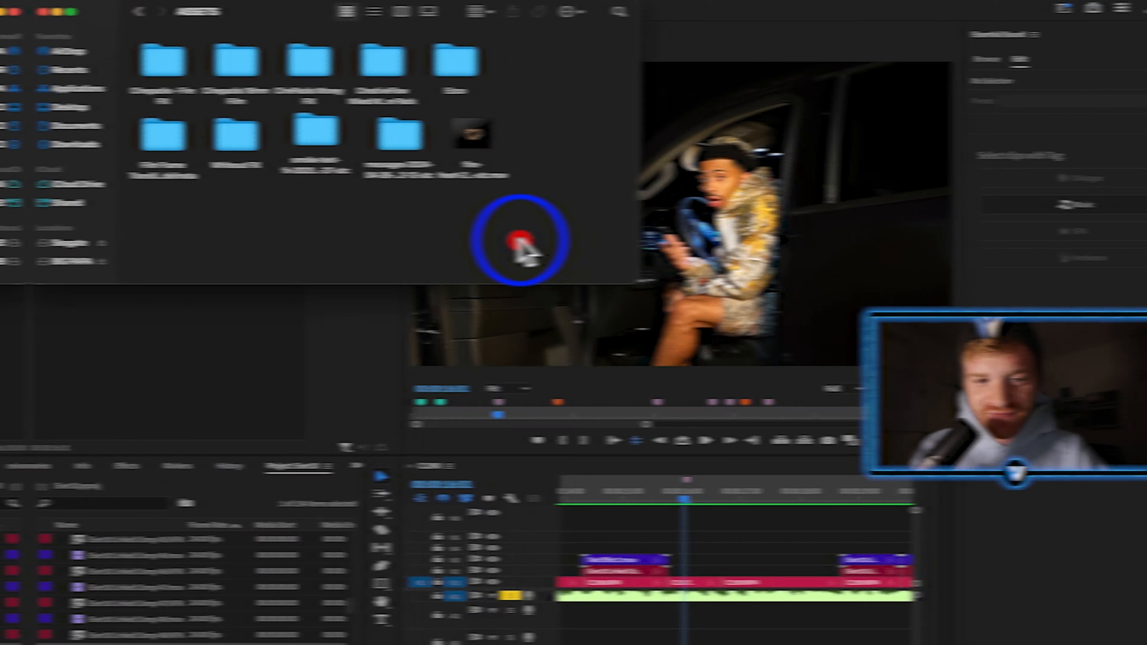
Preview the fire-heart .mov in the ASSETS folder and place it on V5 of the Premiere Pro sequence C1290.
left_click(452, 172)
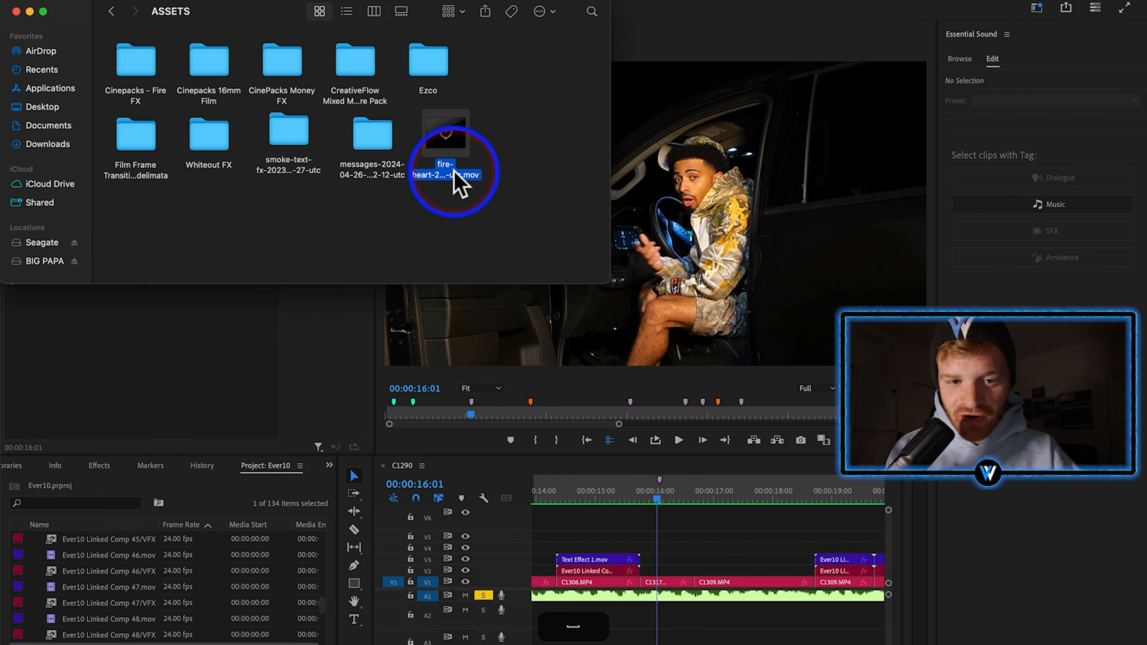
key("space")
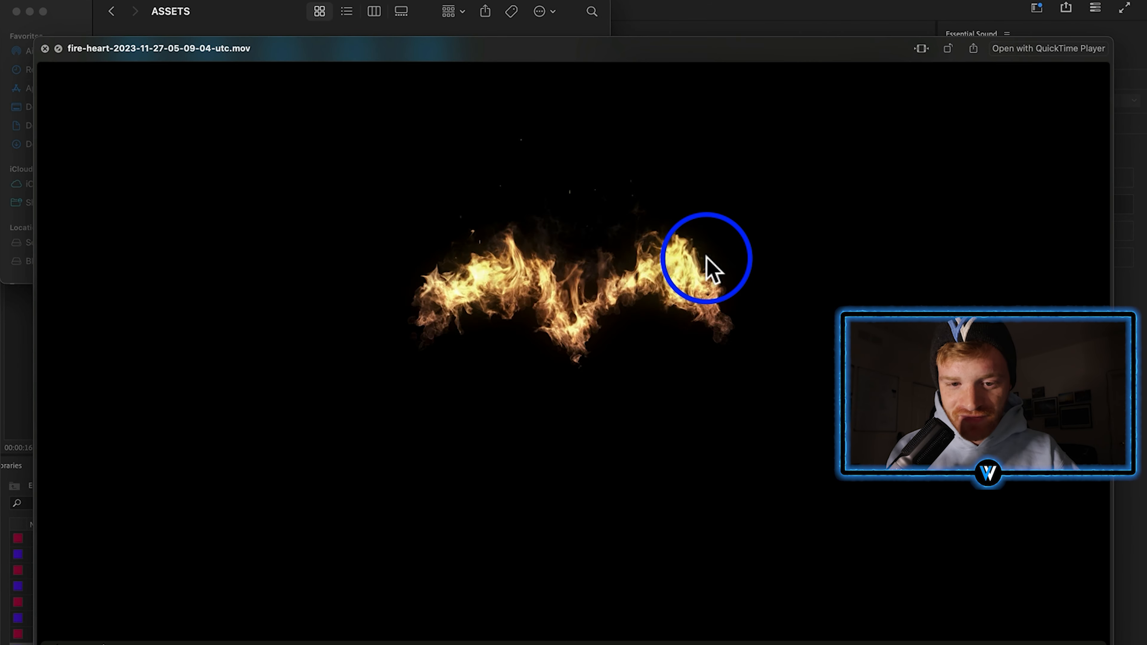
key("space")
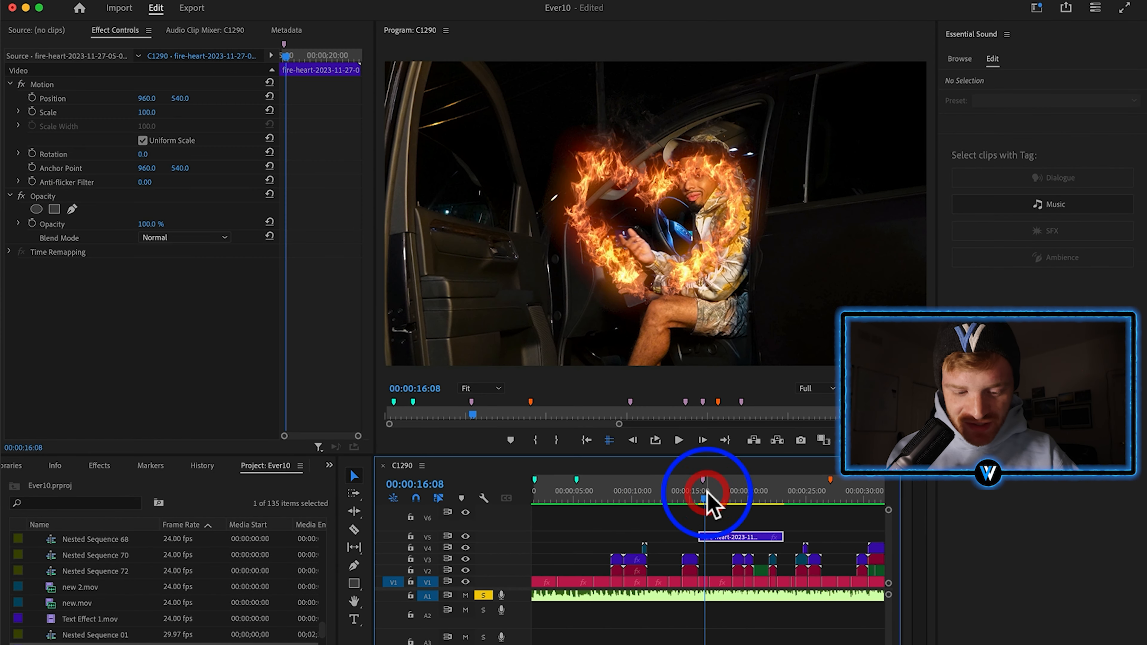
Set the fire-heart clip's speed to 250%, then fit it on V2 directly over C1317.MP4.
key("super+r")
type("25")
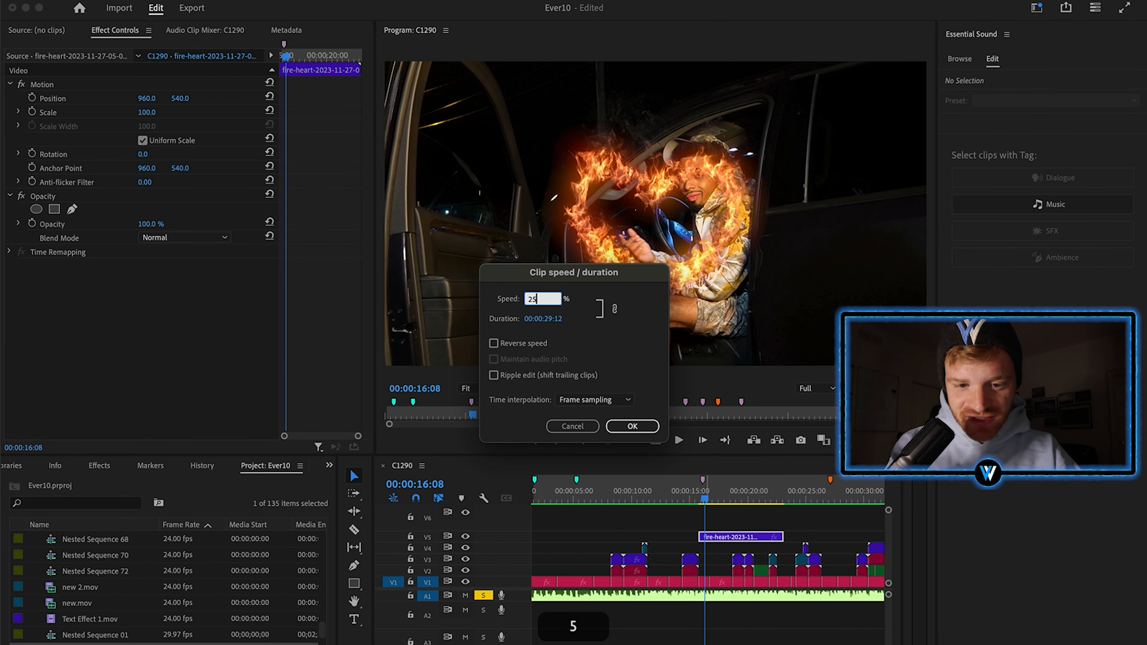
type("0")
key("Return")
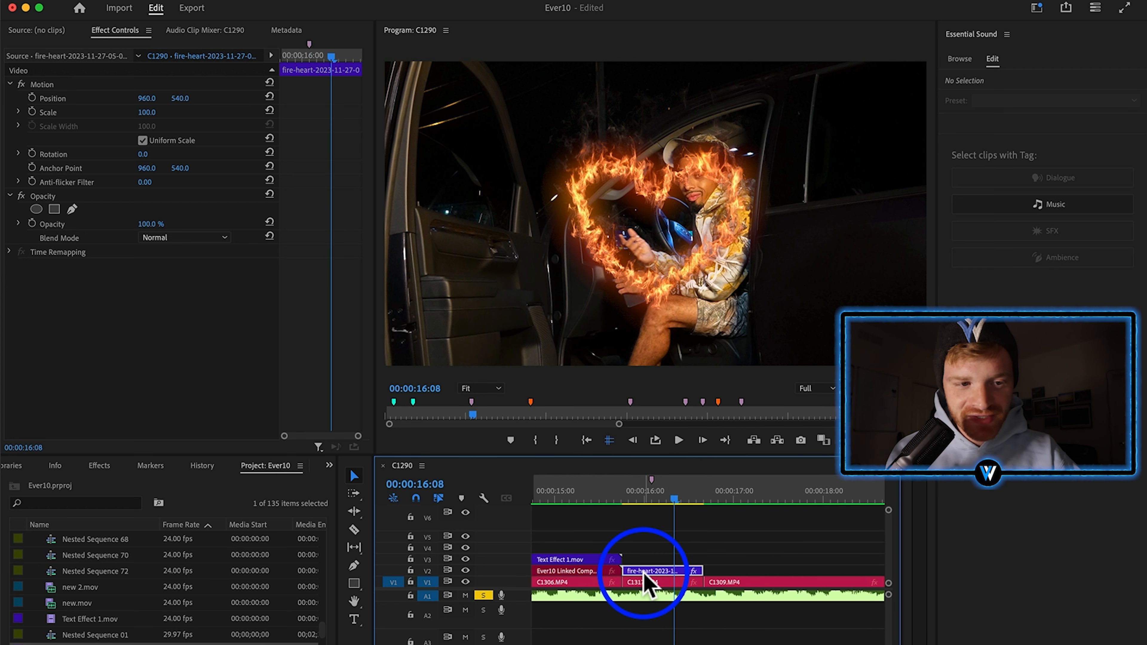
Scale the fire-heart clip to 236 and set its opacity blend mode to Screen.
left_click_drag(147, 112, 176, 224)
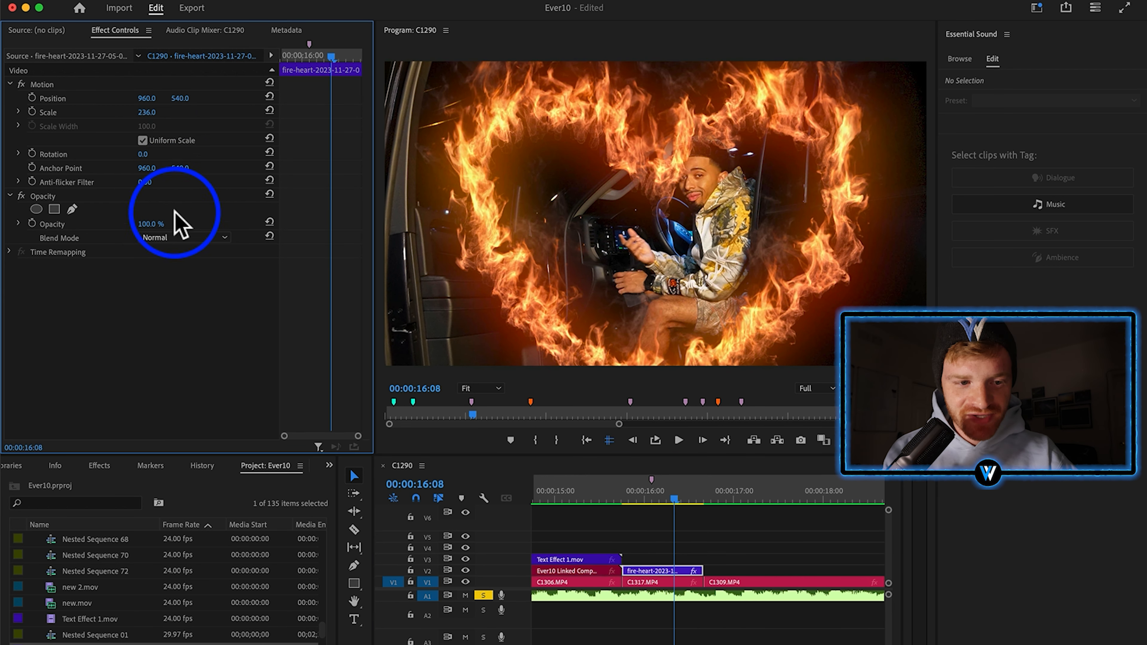
left_click(181, 237)
left_click(195, 371)
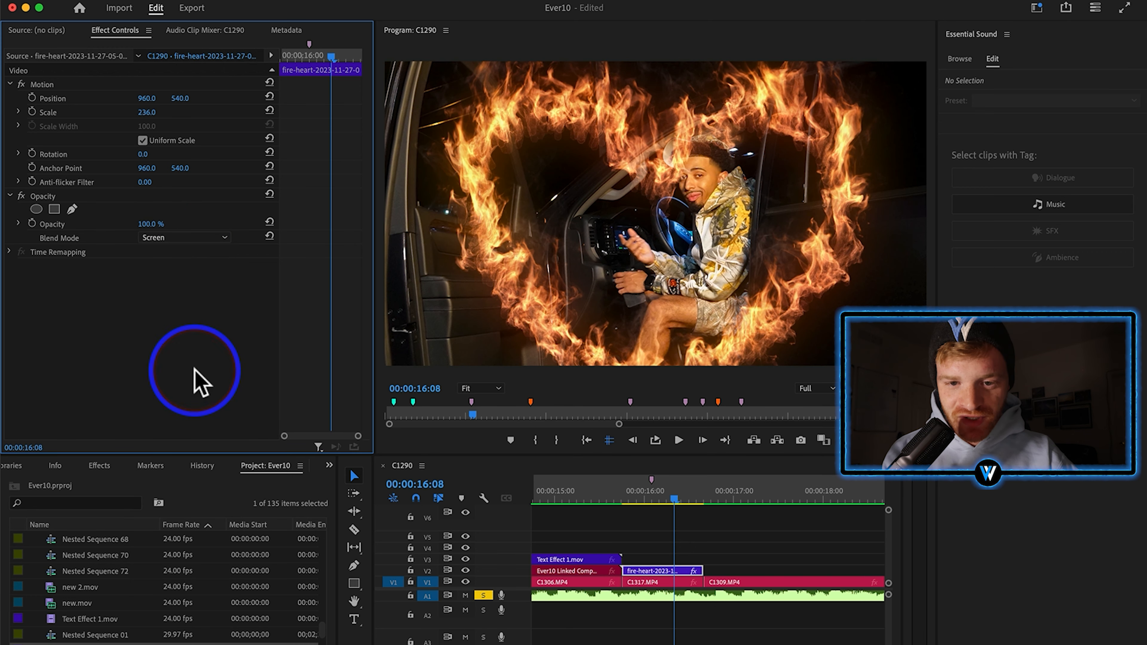
Replace the fire-heart clip and C1317.MP4 together with an After Effects composition.
left_click_drag(693, 538, 657, 580)
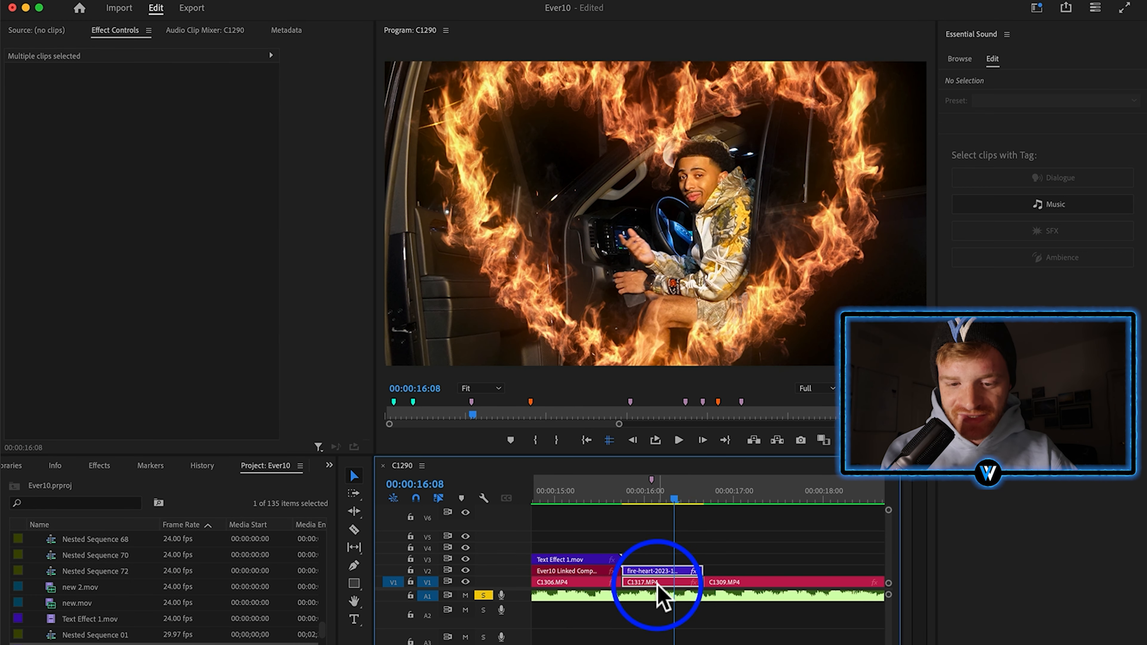
right_click(661, 596)
left_click(736, 221)
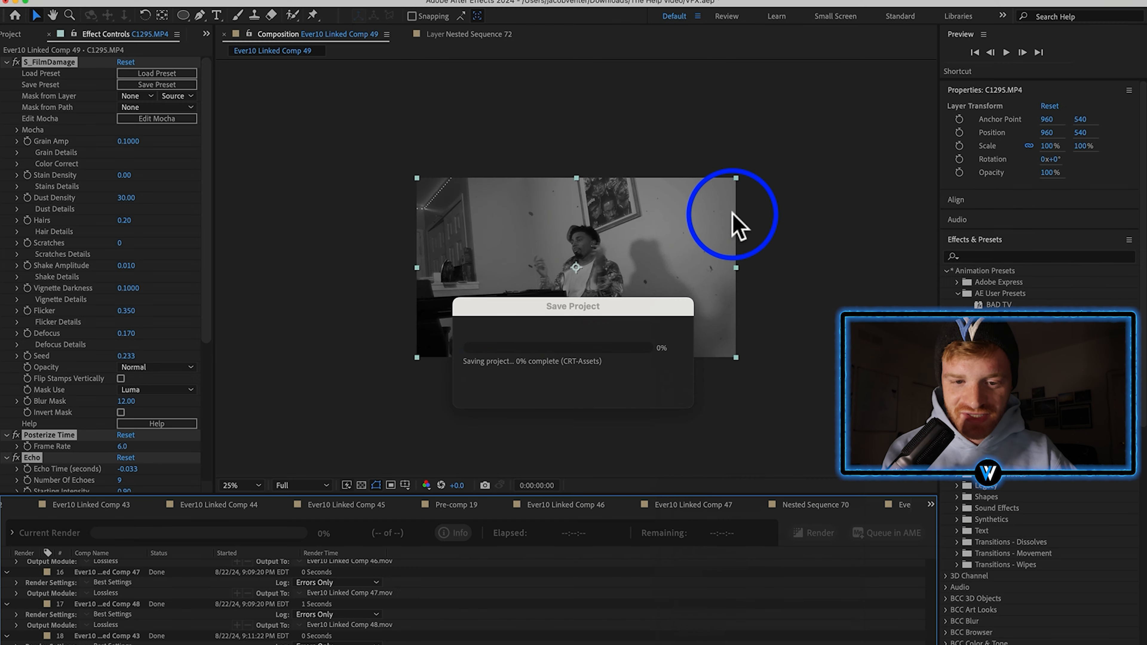
Hide the fire-heart layer and apply the Motion Tile effect to the C1317.MP4 layer.
left_click(8, 556)
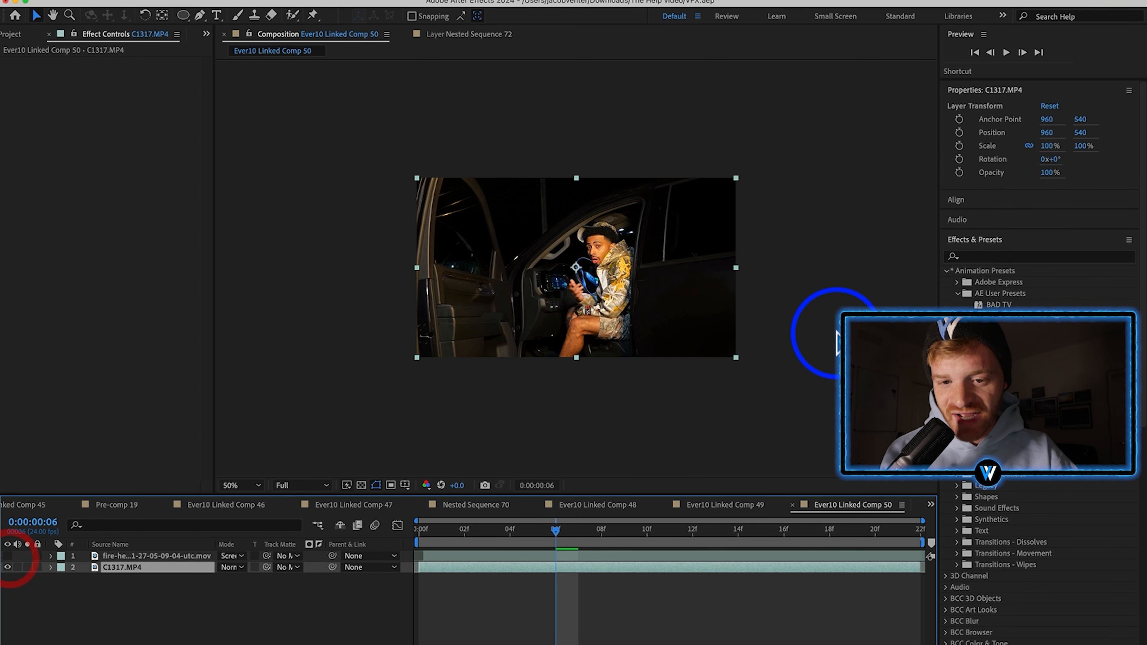
left_click(1052, 258)
type("motion")
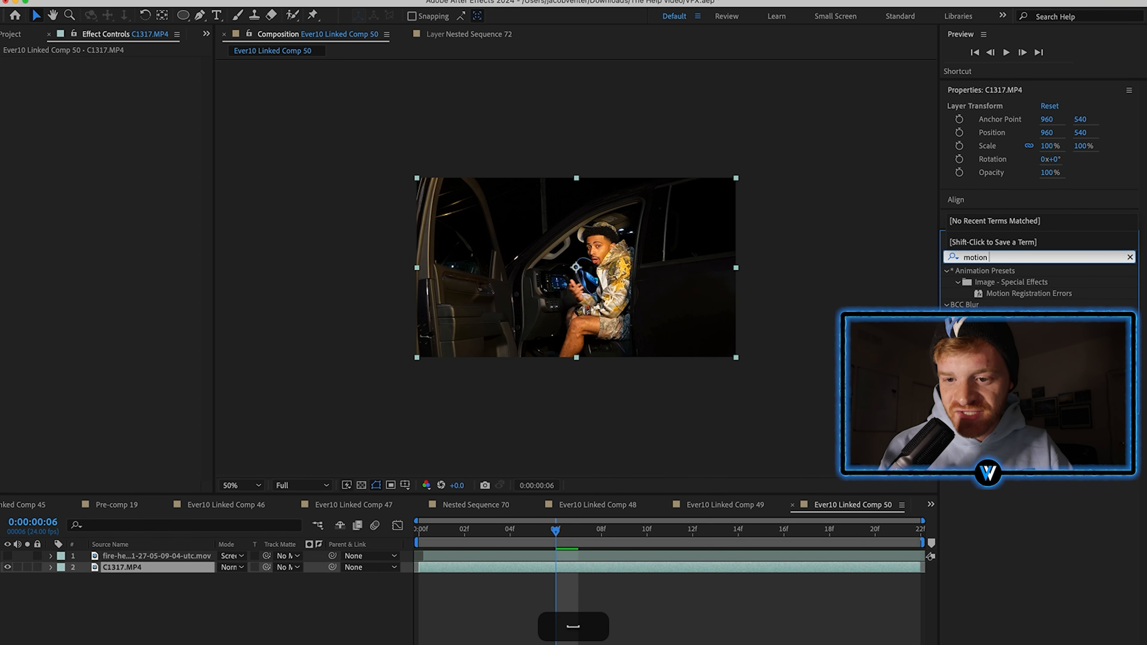
key("Return")
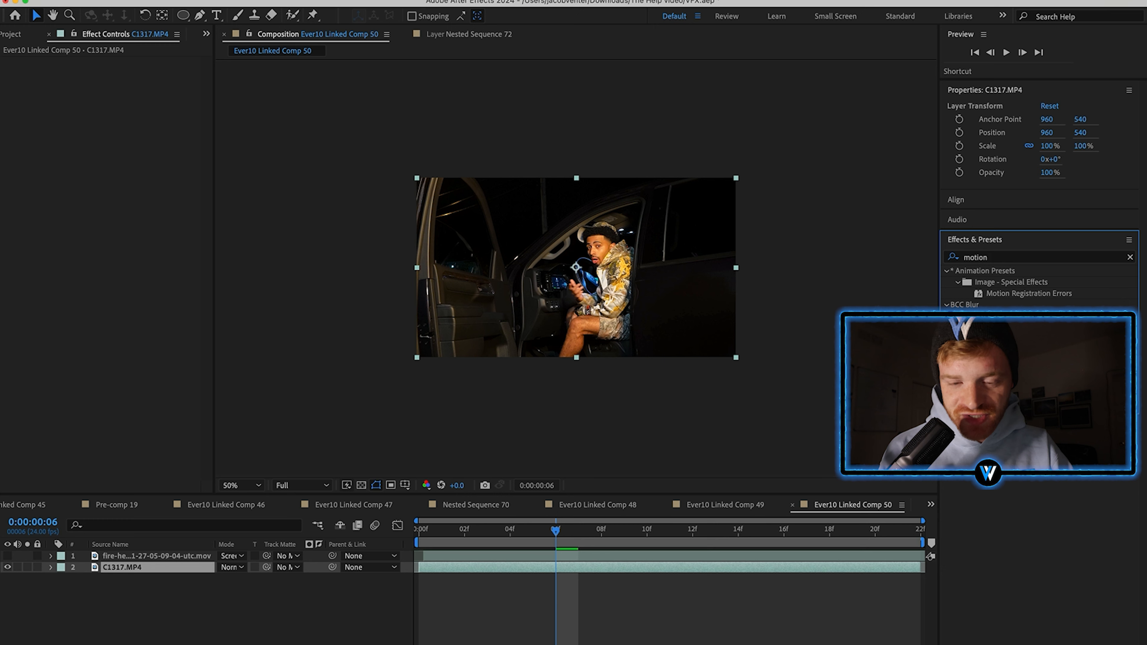
left_click_drag(605, 467, 541, 567)
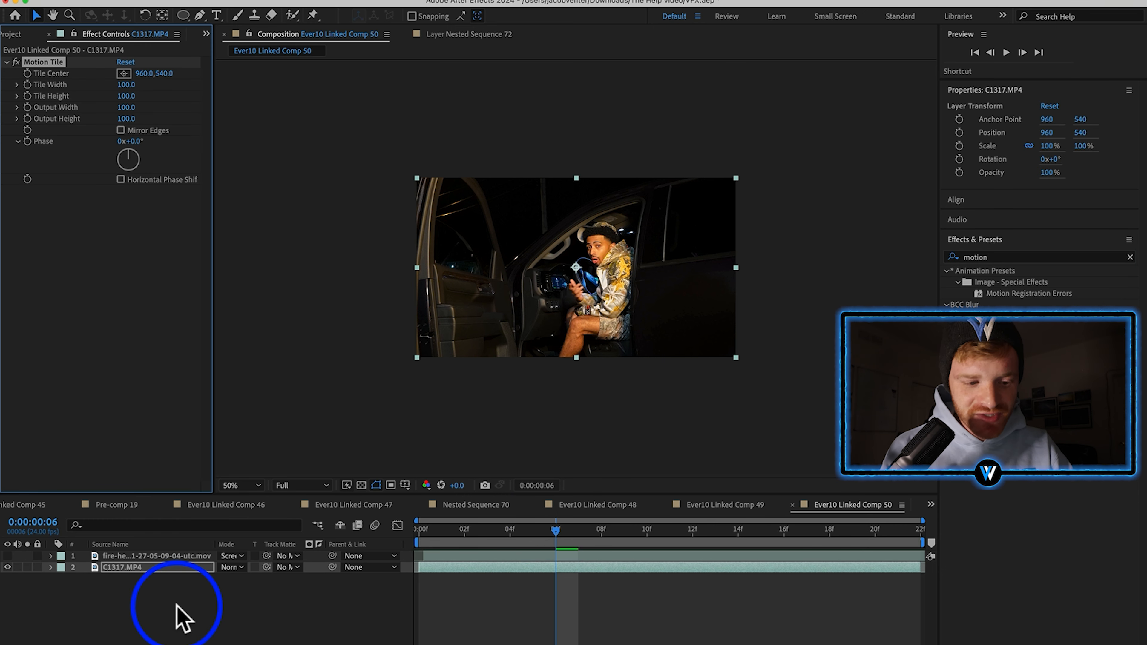
Shrink C1317.MP4 to 56%, set Motion Tile's output to 350 wide and 280 high with mirrored edges, and restore the layer's scale to 100%.
key("s")
left_click_drag(237, 579, 145, 108)
left_click(121, 131)
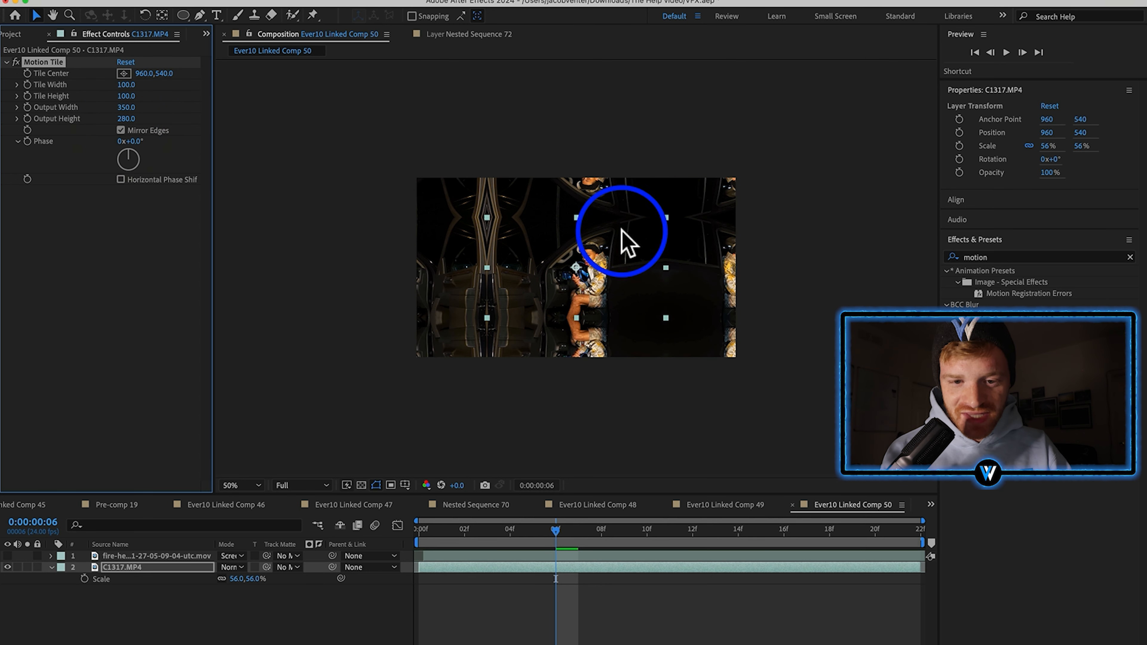
left_click(236, 578)
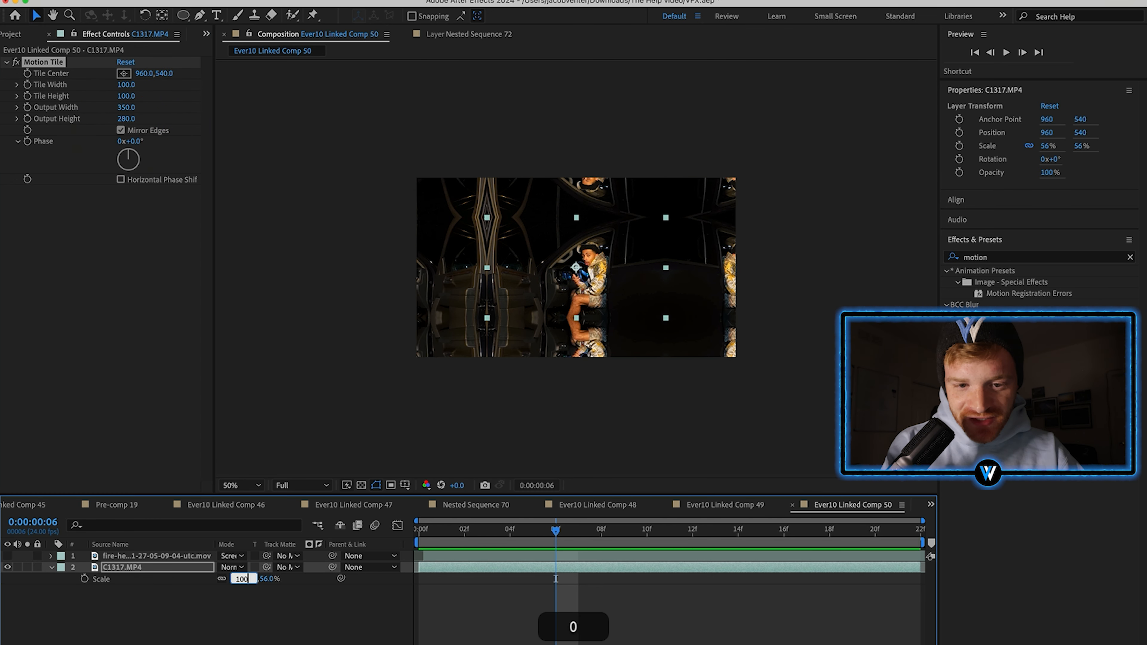
type("100")
key("Return")
Keyframe C1317.MP4's scale from 130% at the first frame down to 90% at the end of the clip.
left_click(418, 529)
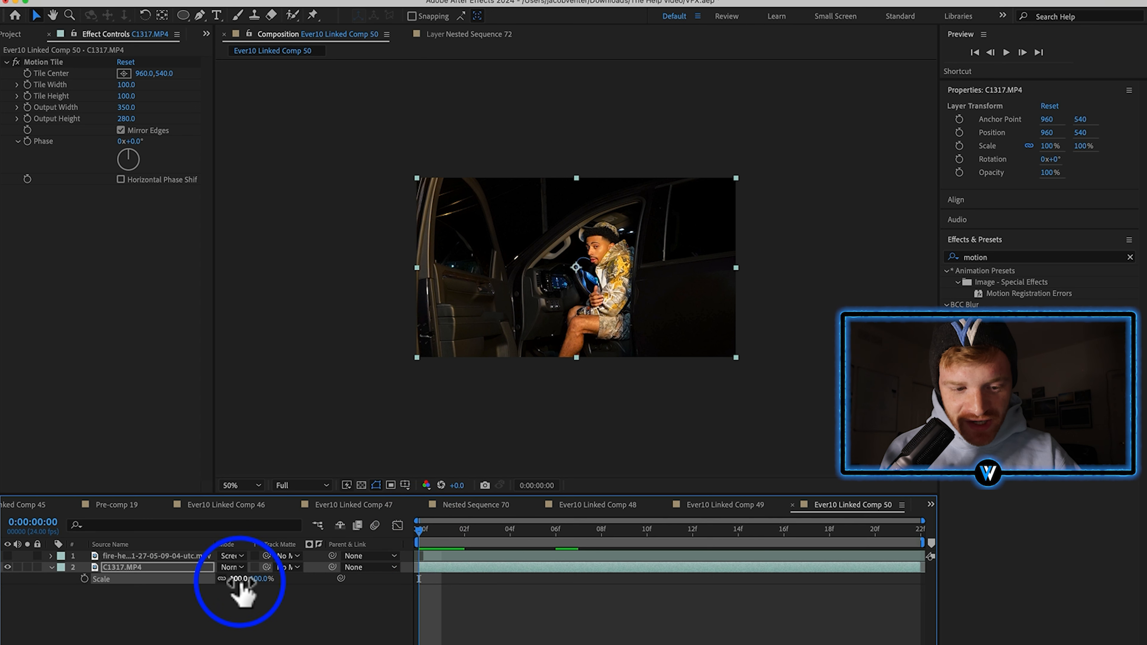
left_click_drag(240, 580, 262, 586)
left_click_drag(494, 542, 909, 551)
left_click_drag(245, 582, 220, 587)
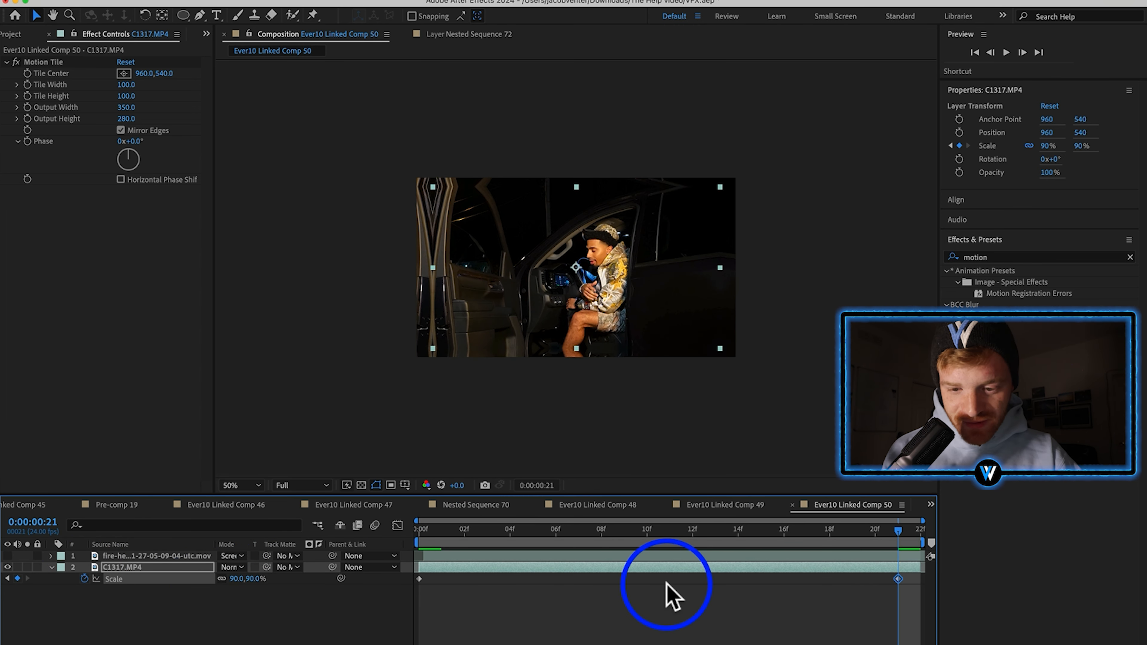
left_click_drag(897, 580, 920, 579)
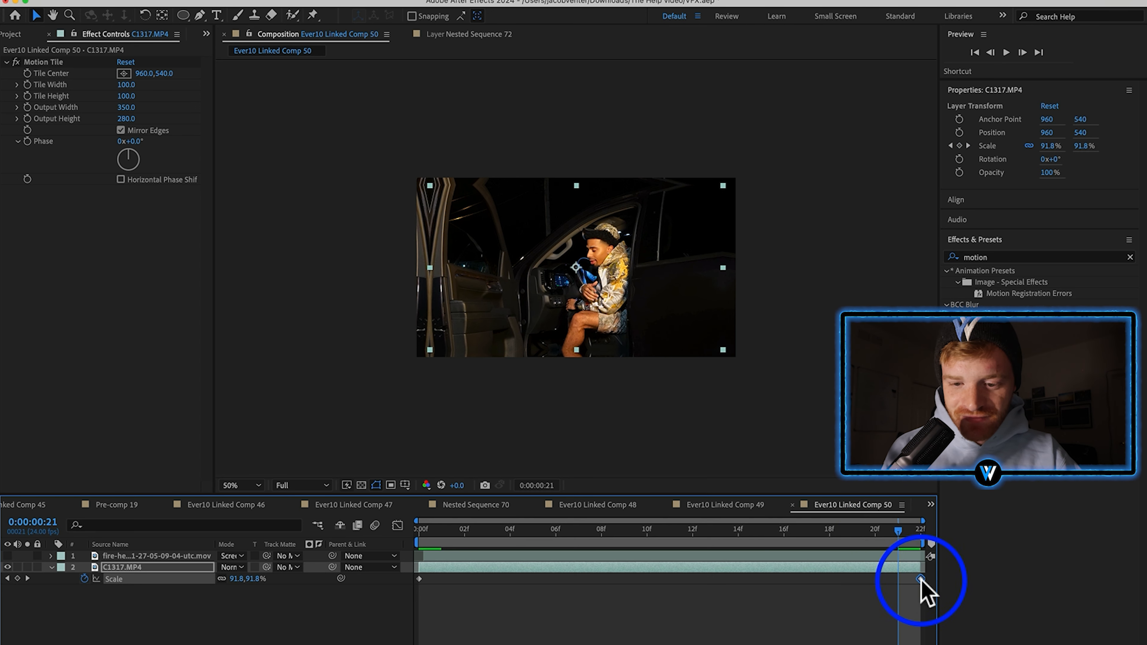
Show the fire-heart layer again and keyframe its scale from 170% at frame 0 up to a larger size at frame 21.
left_click_drag(451, 542, 647, 553)
left_click(466, 556)
key("Home")
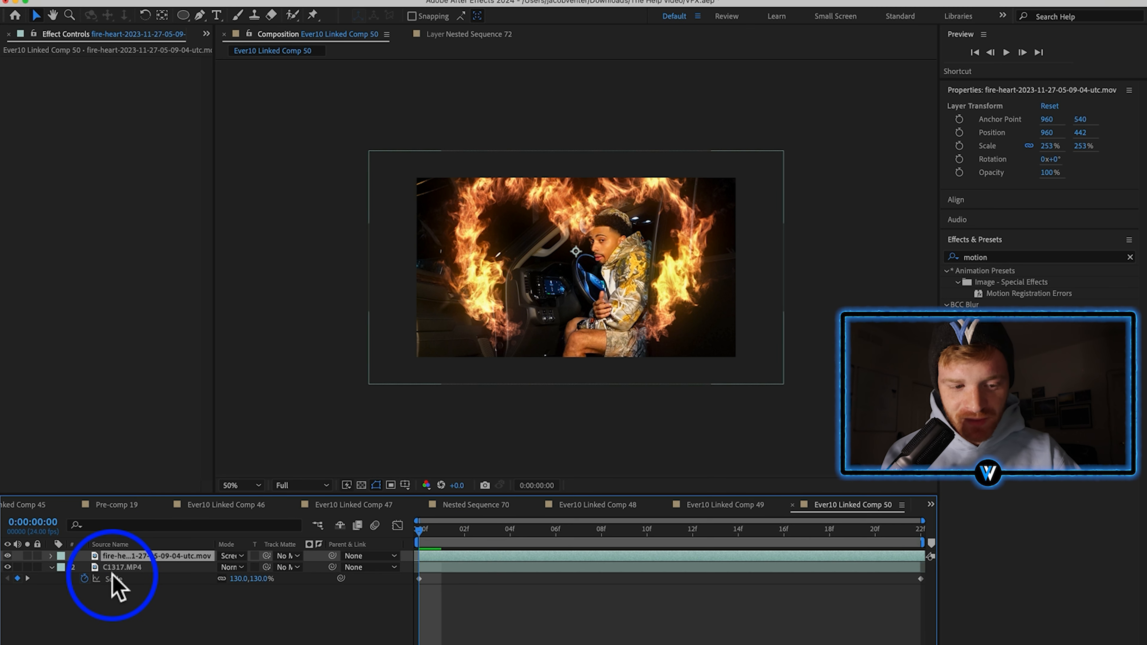
key("s")
left_click_drag(244, 567, 200, 585)
left_click_drag(448, 532, 926, 533)
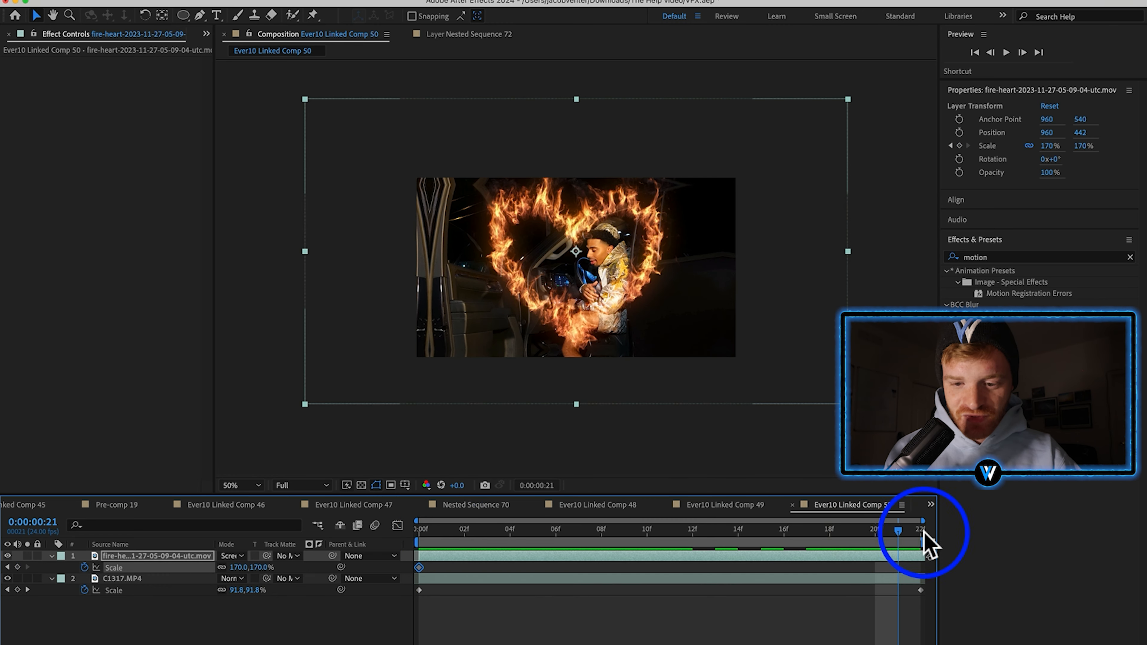
left_click_drag(239, 567, 287, 564)
Add an adjustment layer, place it between the fire-heart layer and C1317.MP4, and select C1317.MP4.
right_click(226, 630)
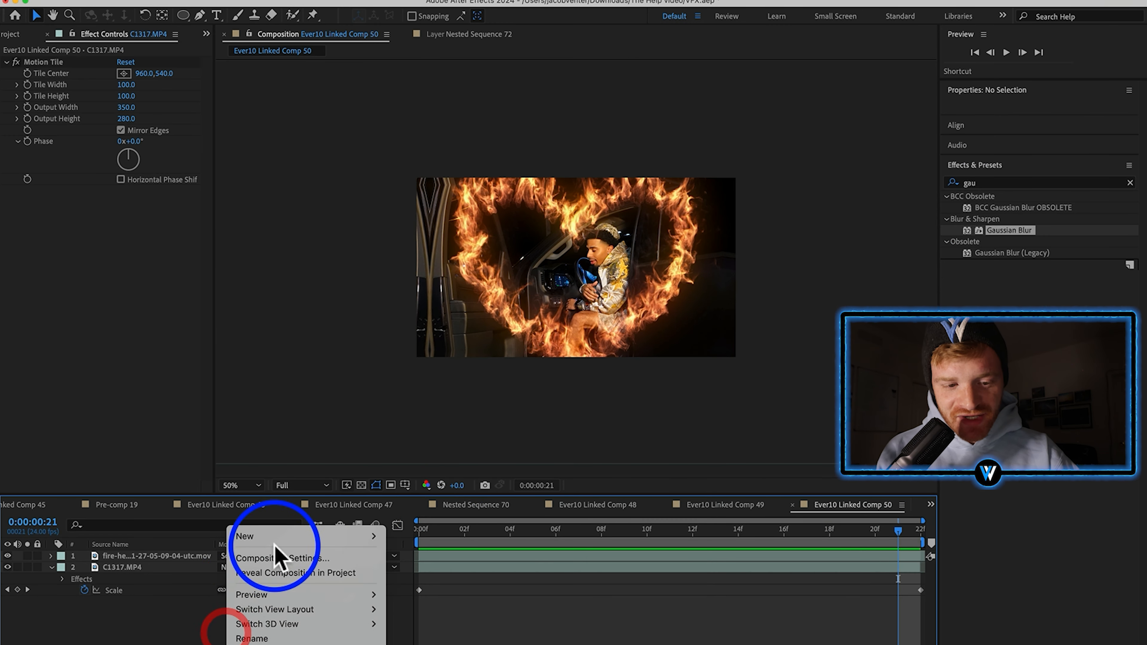
mouse_move(361, 536)
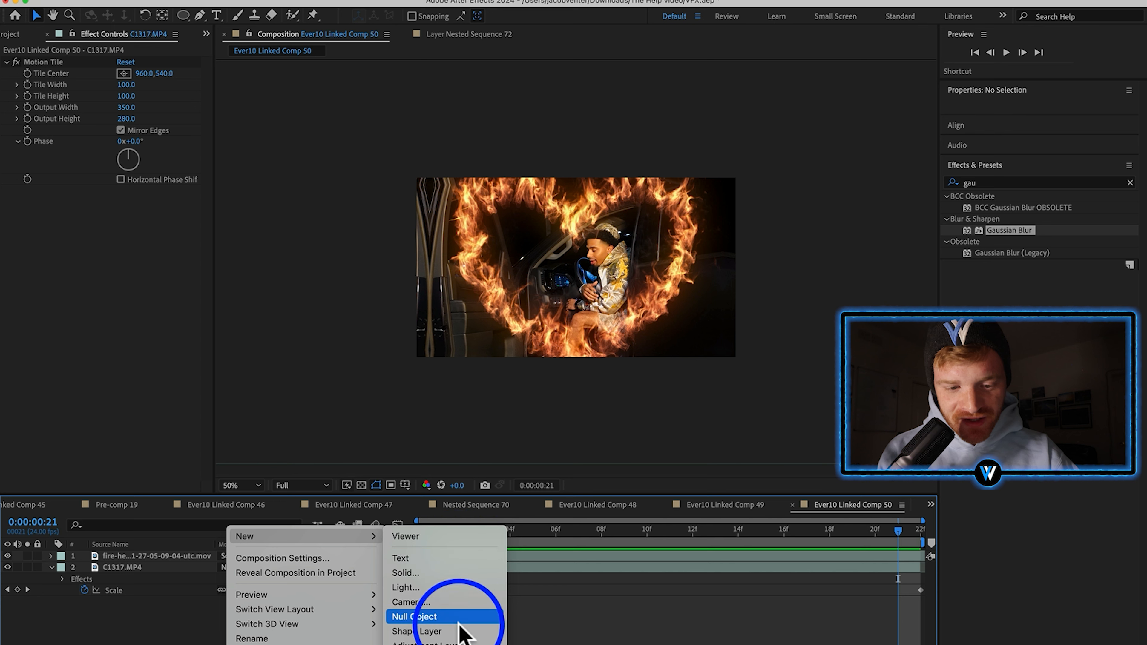
left_click(451, 642)
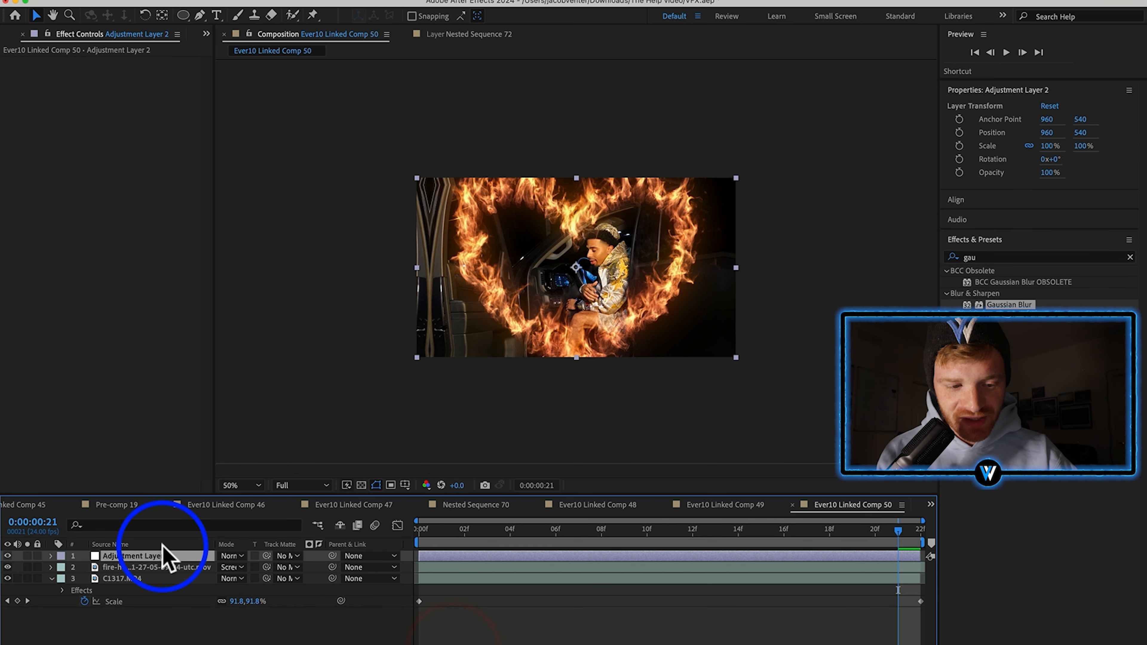
left_click_drag(141, 557, 138, 574)
left_click(134, 583)
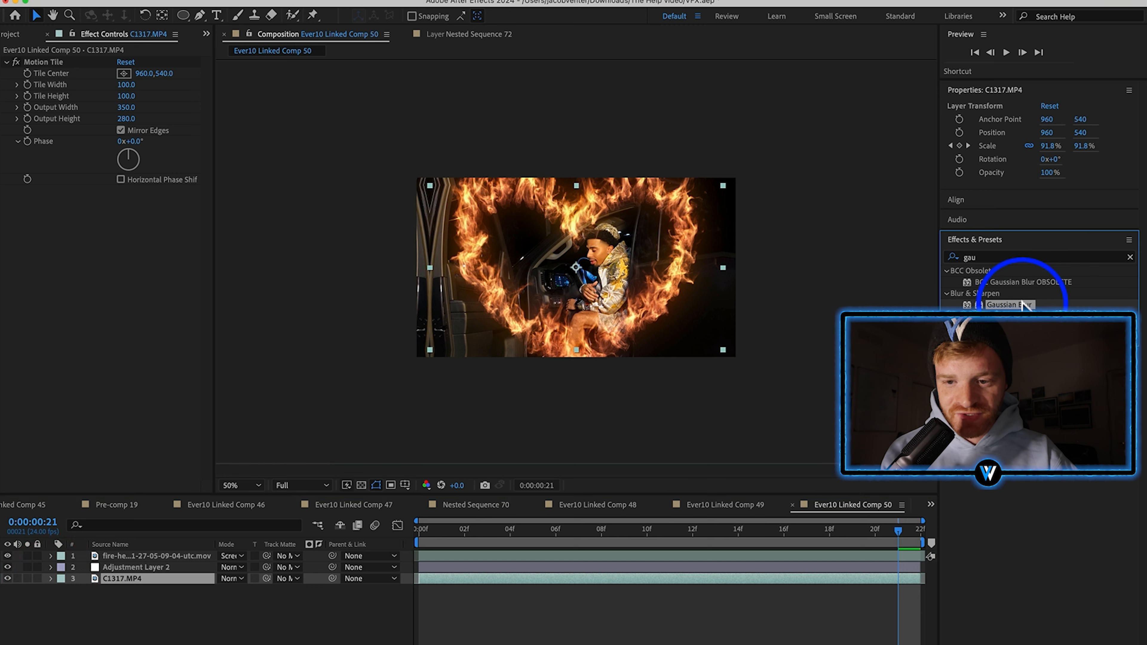
Apply Gaussian Blur to Adjustment Layer 2 and set its Blurriness to 41.8.
left_click_drag(1023, 306, 501, 567)
left_click(595, 532)
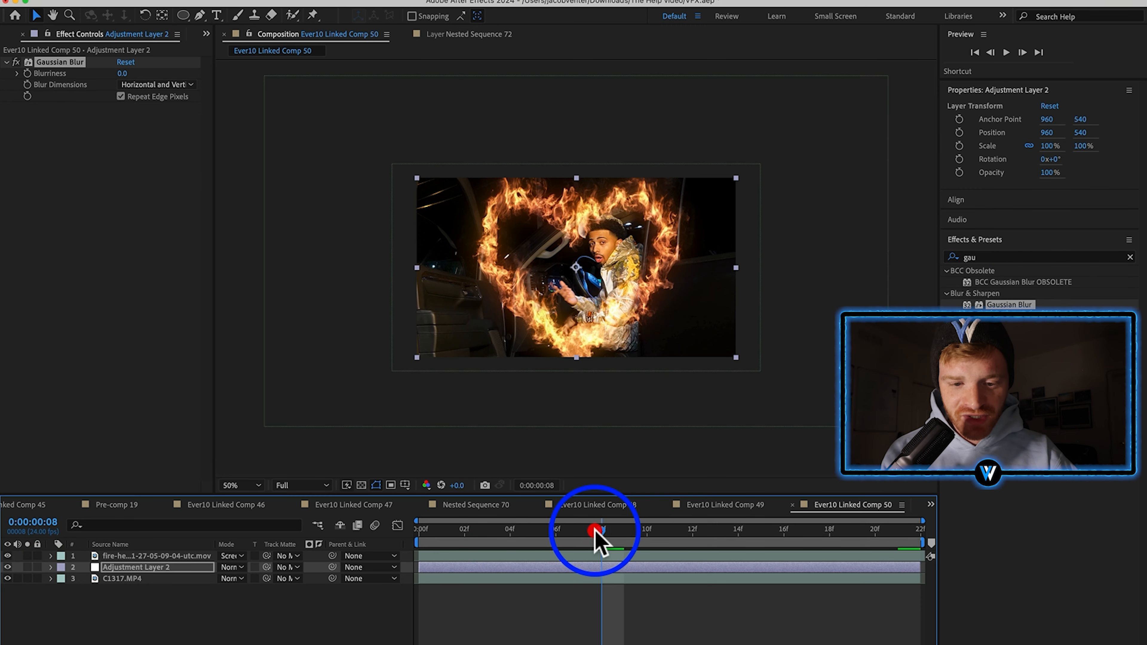
left_click_drag(121, 74, 383, 80)
Draw a large elliptical mask around the fire heart on Adjustment Layer 2 and invert it.
left_click(131, 567)
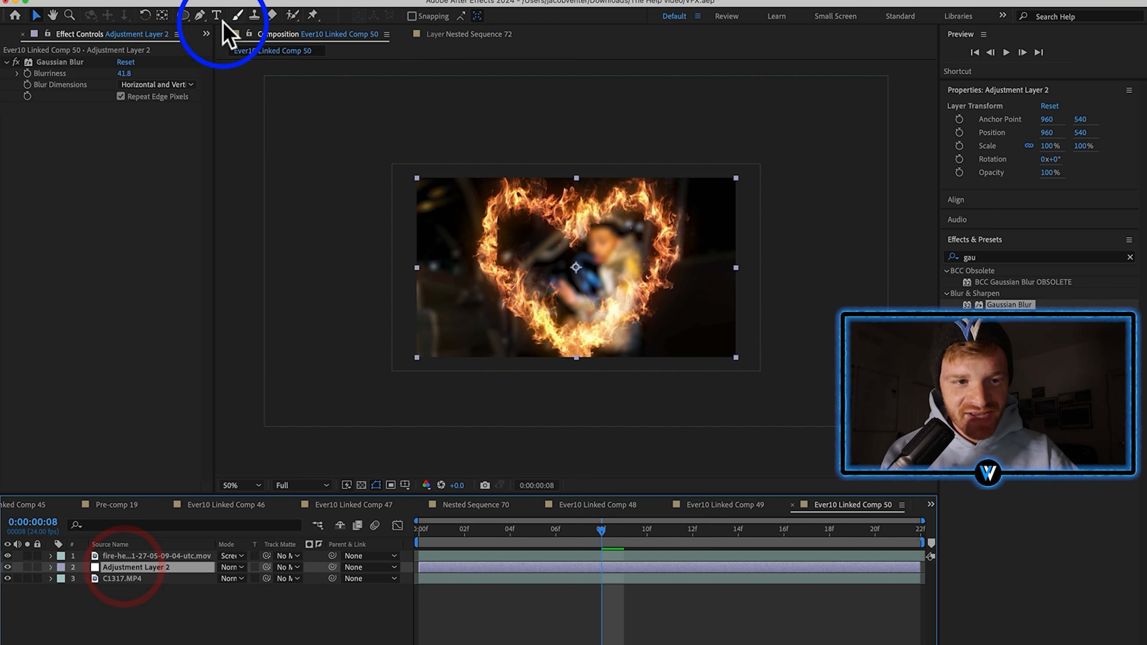
left_click(183, 15)
left_click_drag(437, 181, 717, 362)
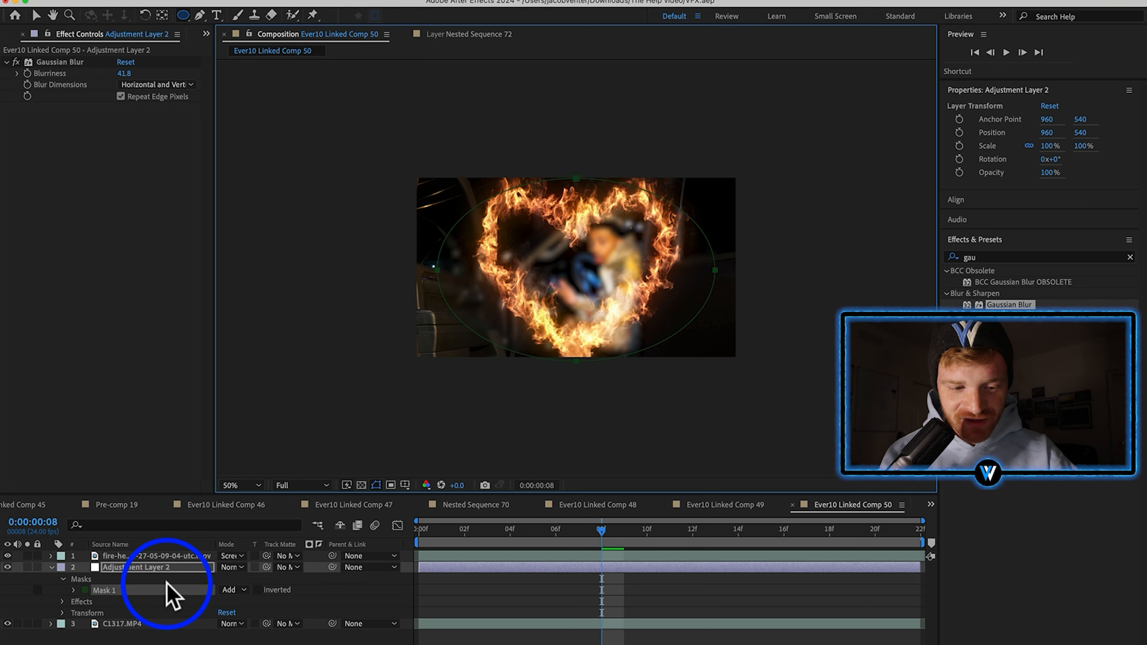
left_click(257, 589)
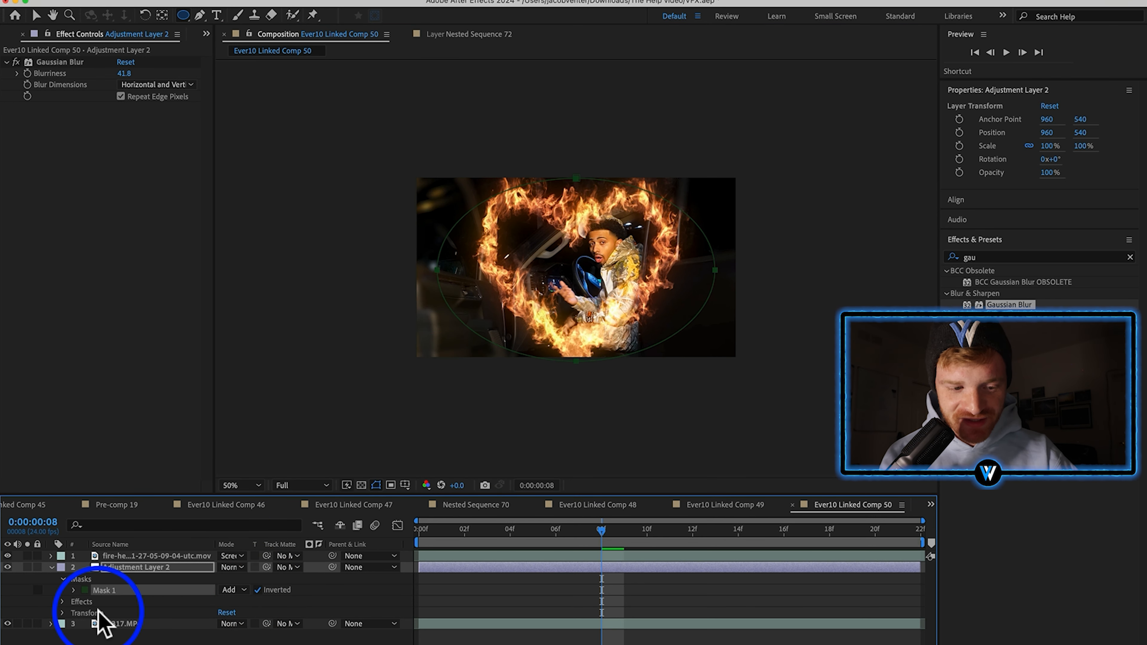
Feather Mask 1 on the adjustment layer by 99 pixels and check the blurred edges across the shot.
left_click(73, 590)
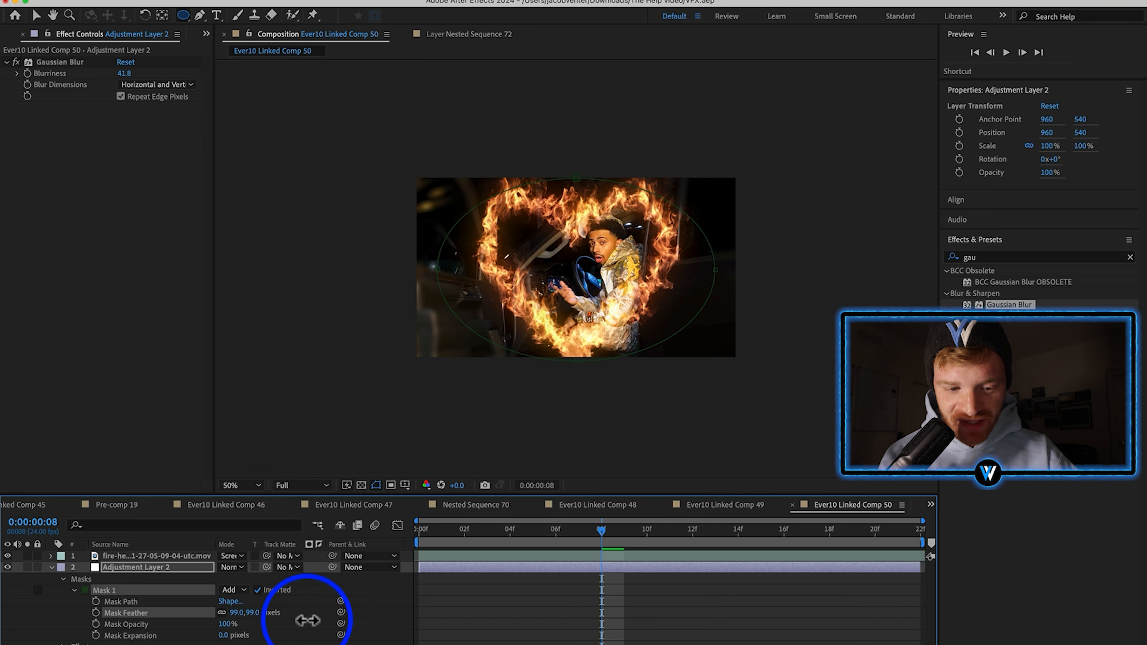
left_click(36, 15)
left_click(319, 162)
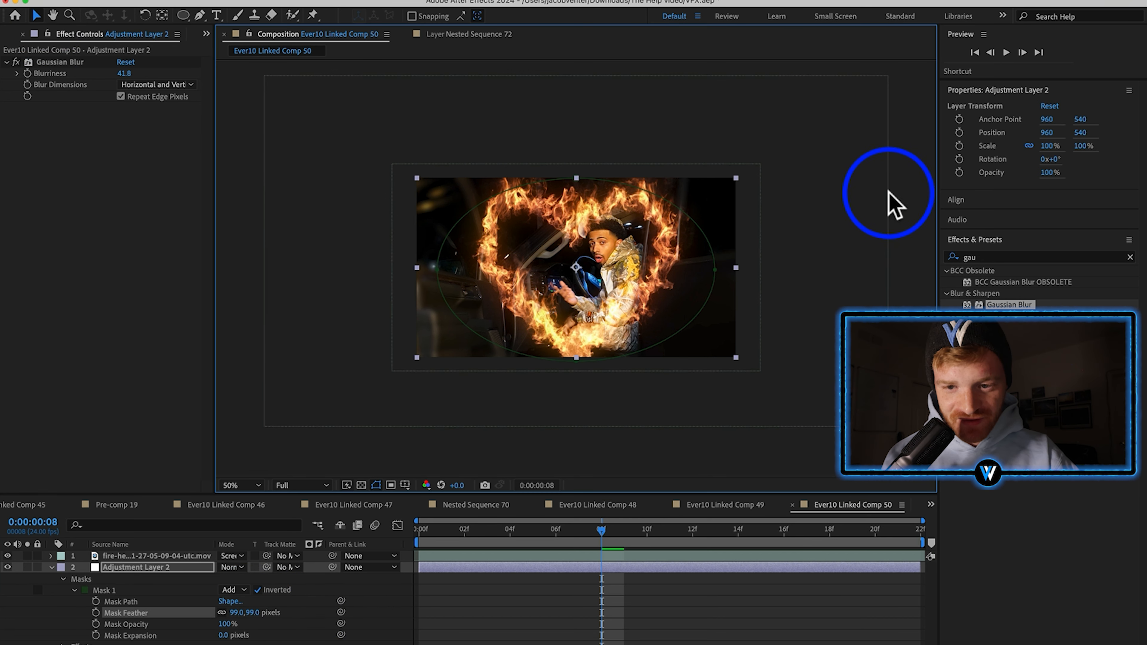
left_click(894, 201)
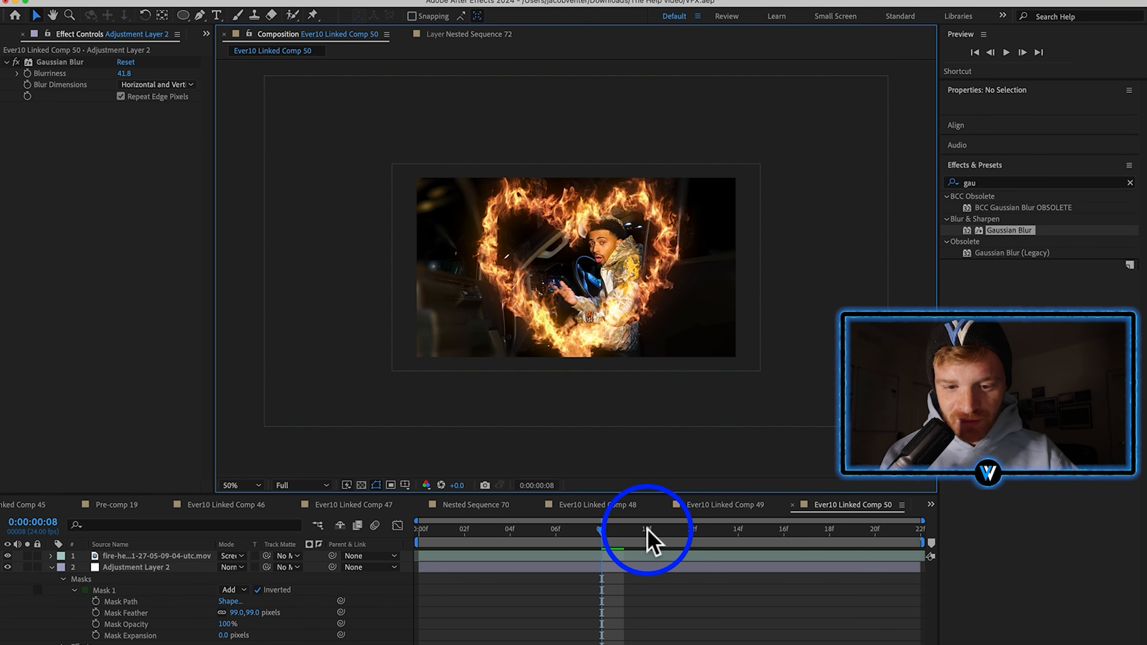
left_click_drag(647, 529, 835, 560)
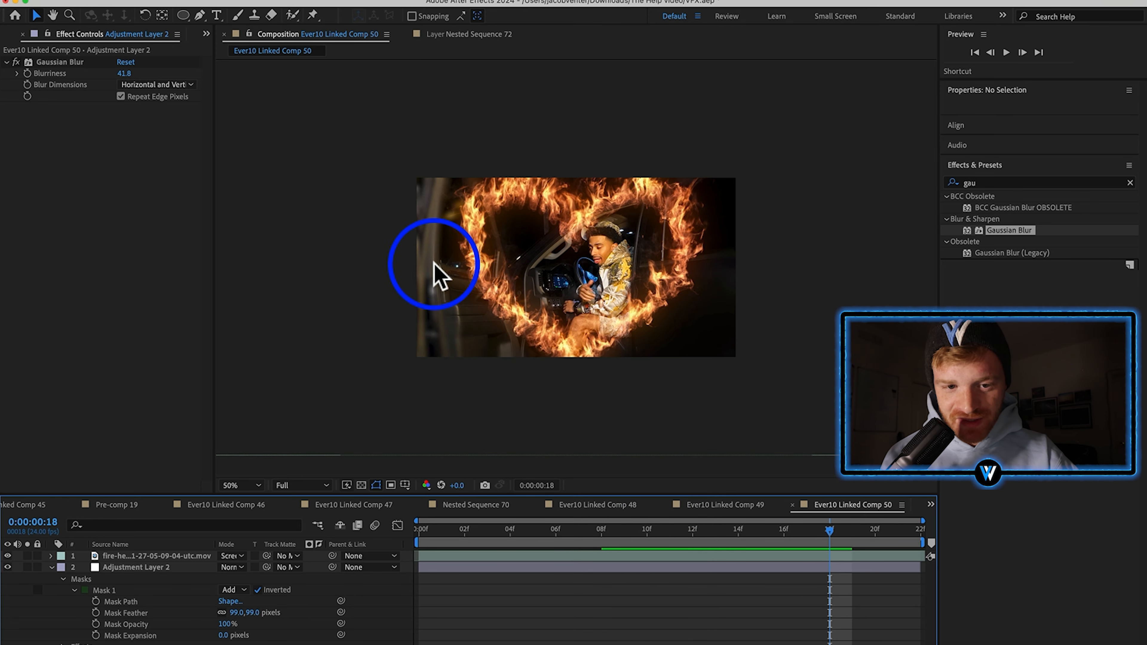
Precompose all layers of Ever10 Linked Comp 50, apply S_Flicker to the pre-comp and preview it.
left_click(656, 426)
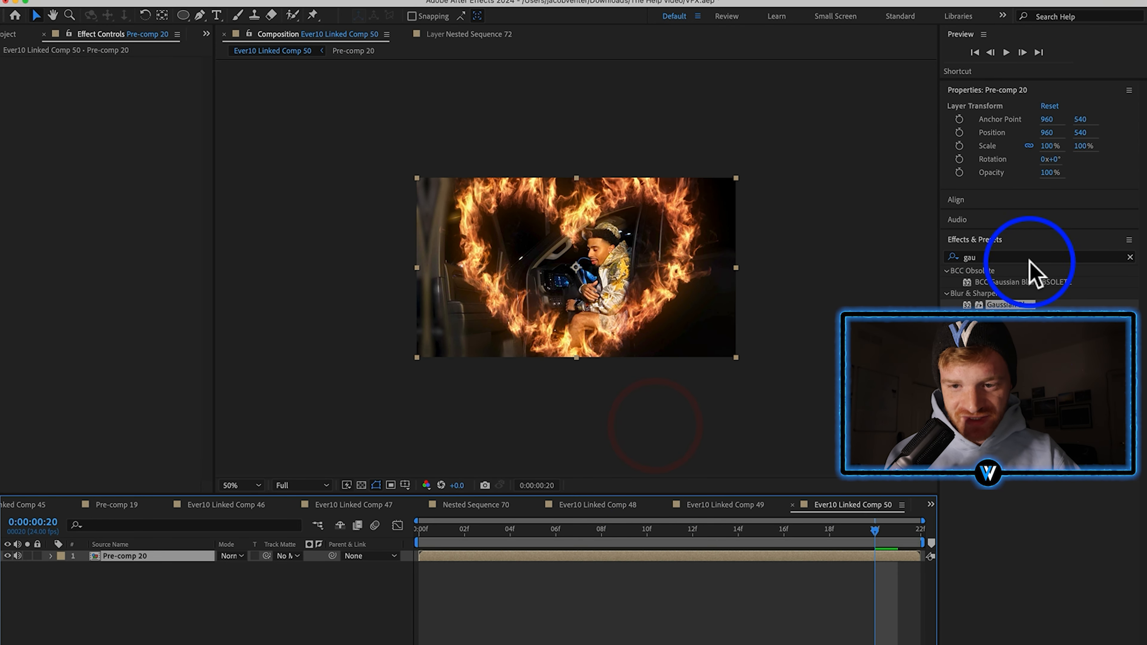
double_click(1027, 262)
type("flicker")
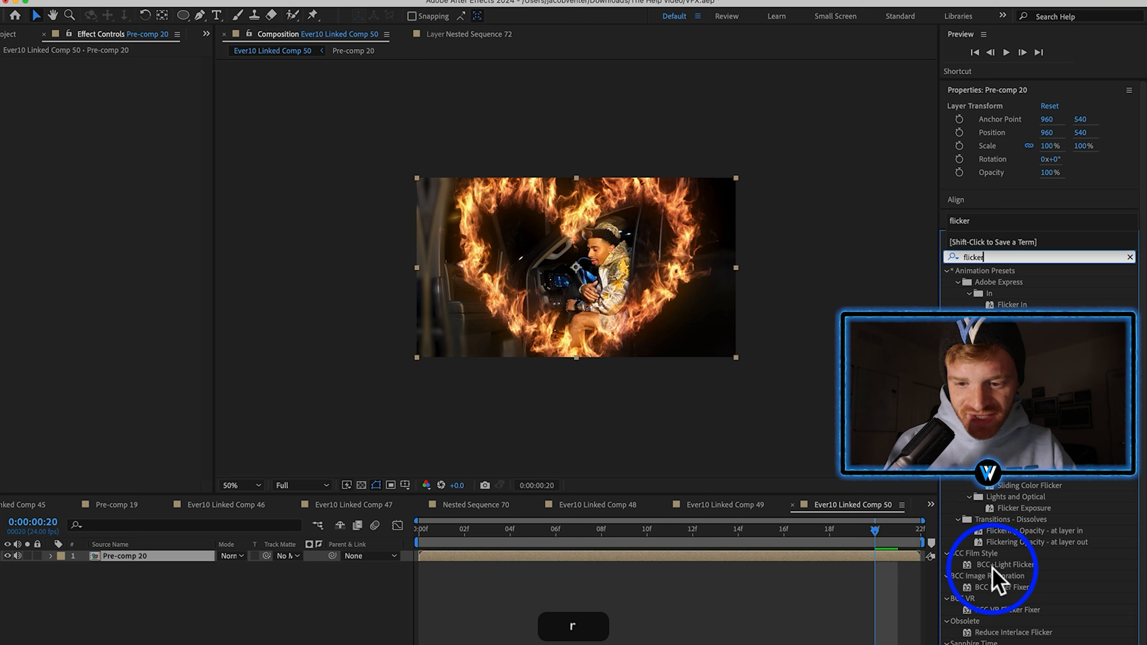
left_click_drag(993, 637, 640, 561)
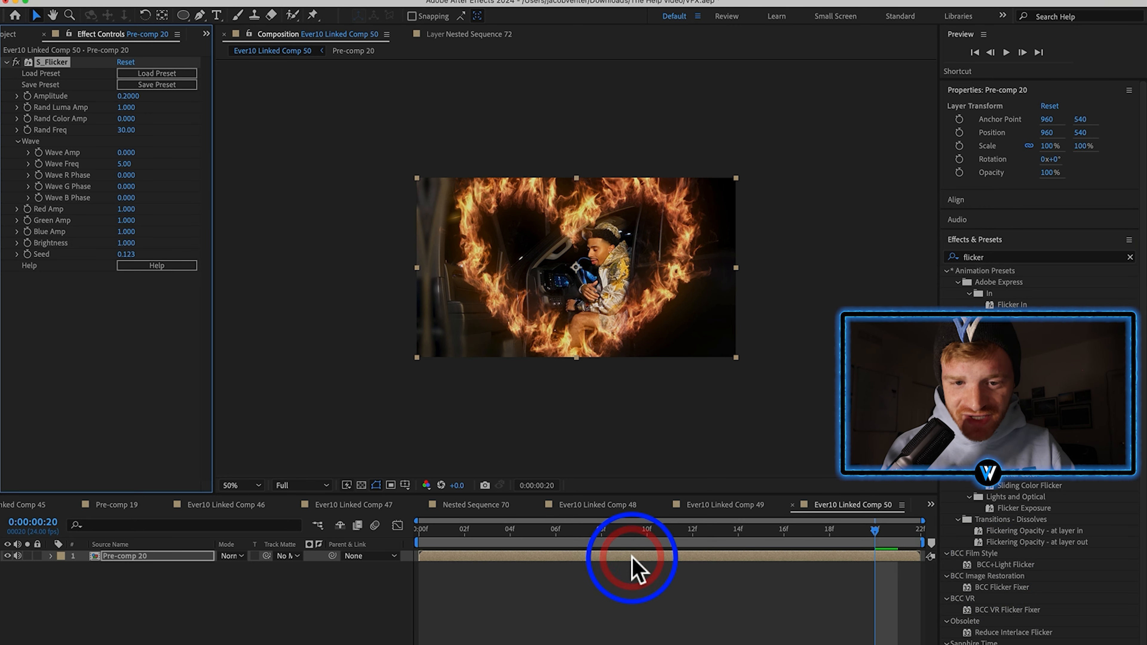
key("space")
Apply Deep Glow to the pre-comp with Radius 154 and Exposure 0.95.
double_click(1034, 257)
type("dee")
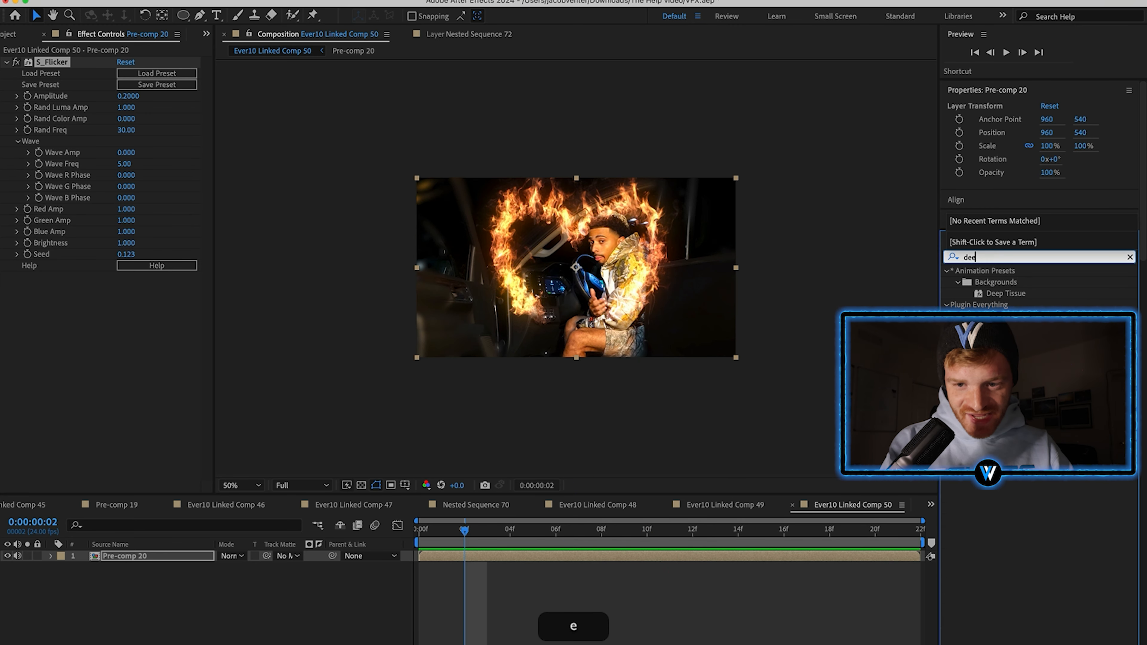
type("p")
left_click_drag(982, 315, 127, 319)
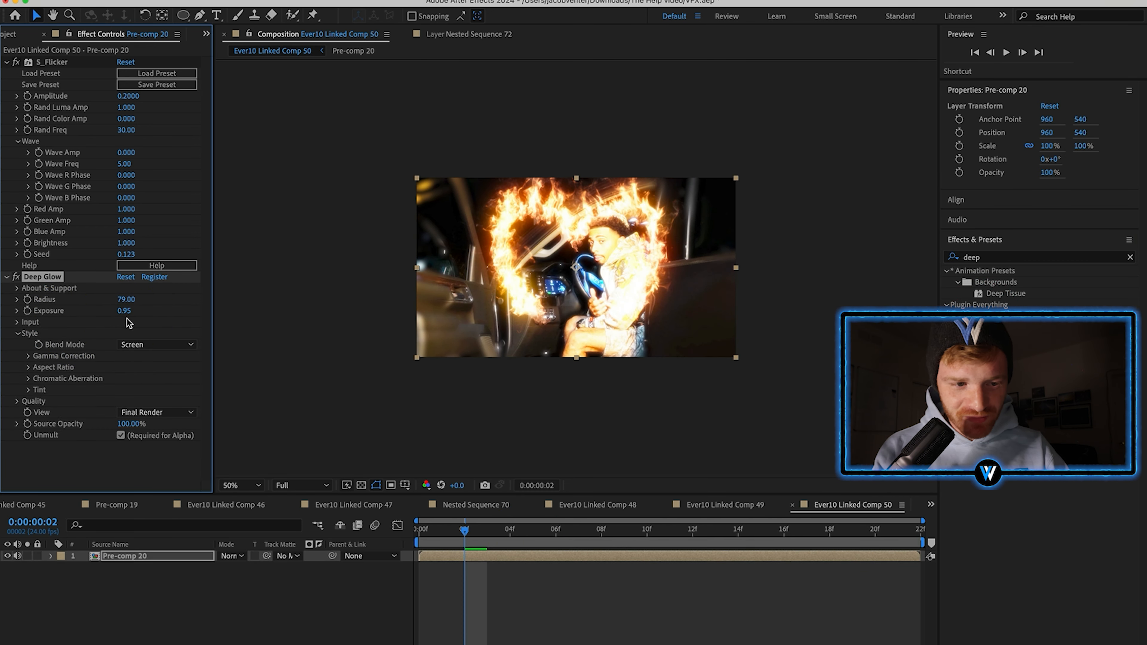
Animate Deep Glow's Radius and Exposure from keyframes on the first frame to Radius 50 and Exposure 0 at frame 21, and play it back.
left_click_drag(464, 530, 397, 543)
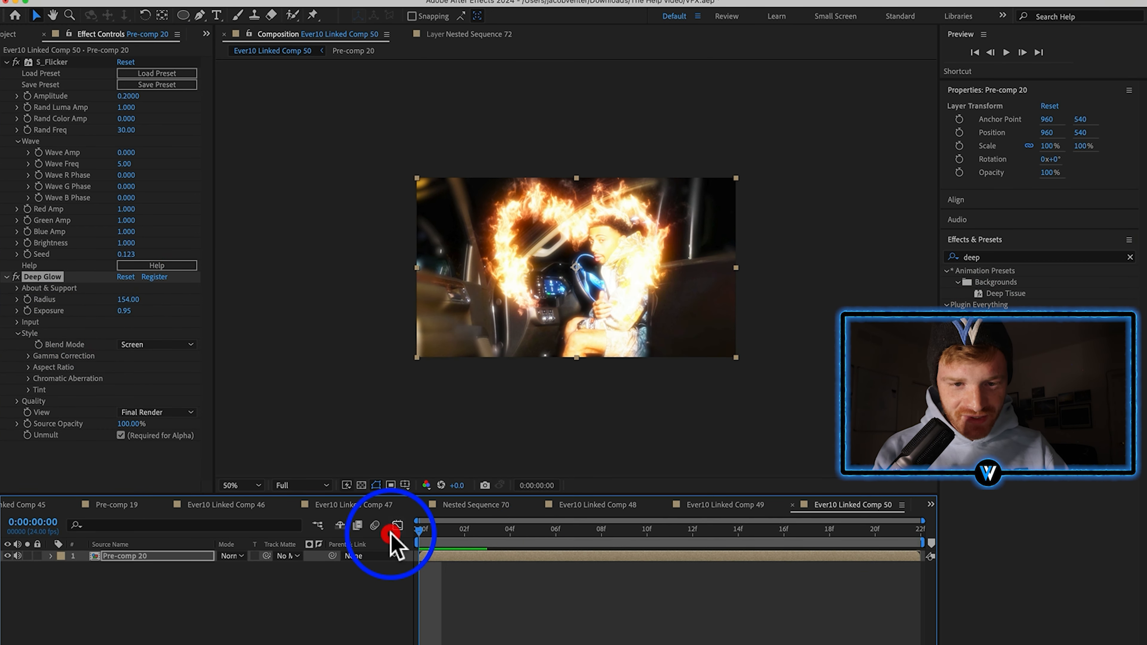
left_click(28, 299)
left_click_drag(517, 533, 920, 543)
left_click(132, 300)
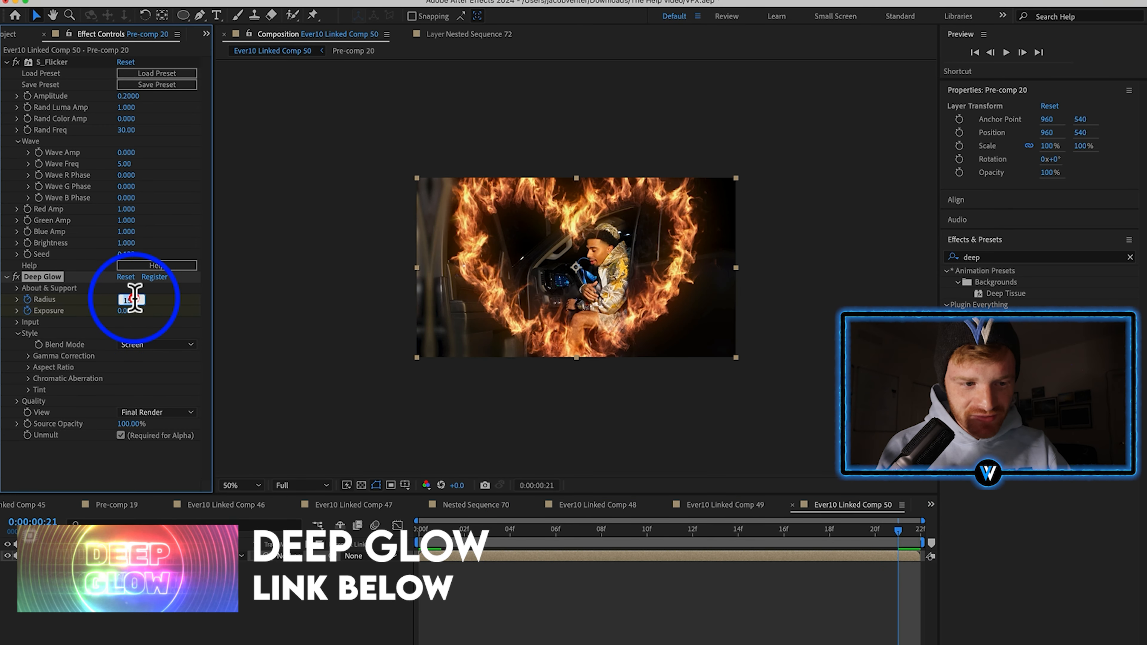
left_click_drag(632, 549, 211, 576)
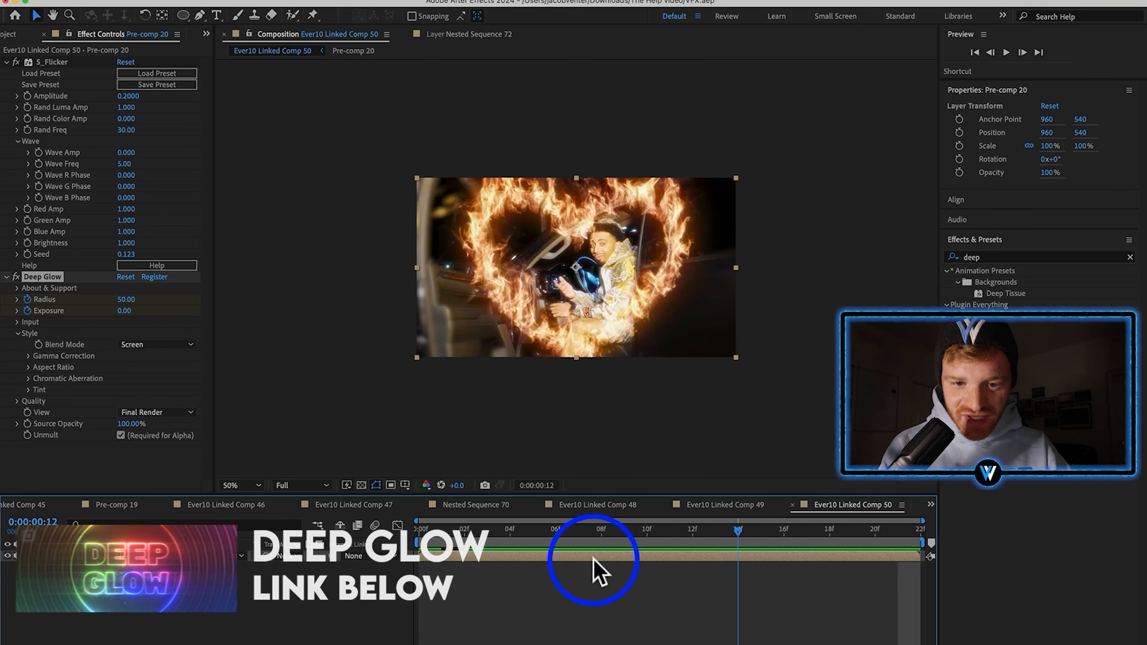
key("space")
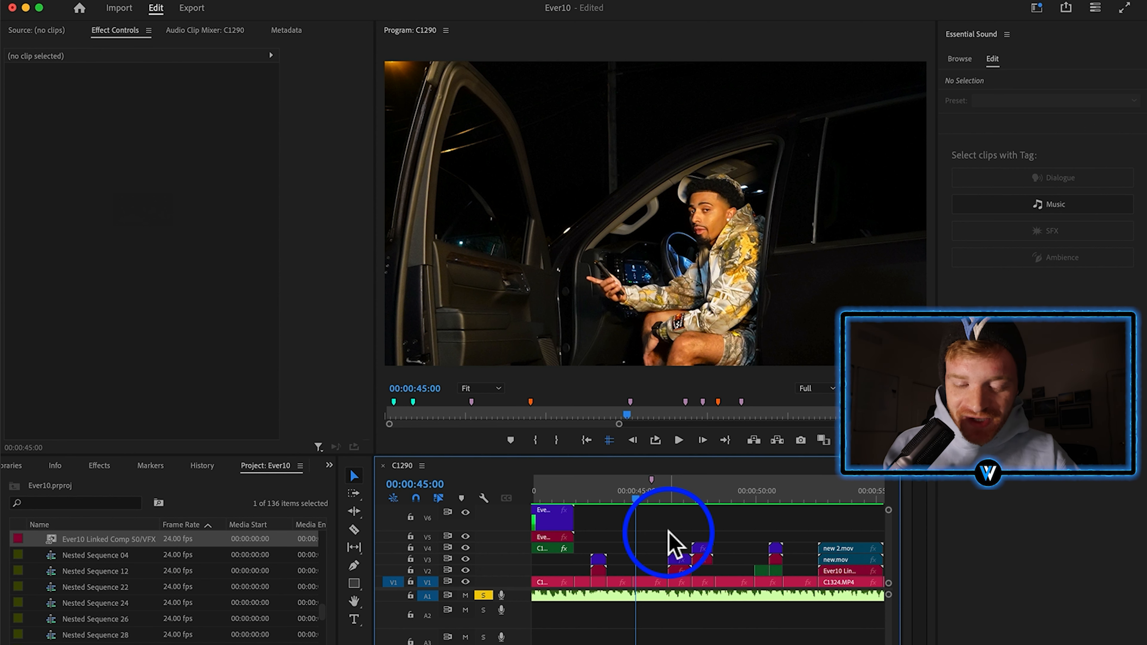
Switch to Finder, browse the 3D Money Rain clips in CinePacks Money FX and add Money Rain (4).mov to the timeline over the green title.
key("super+Tab")
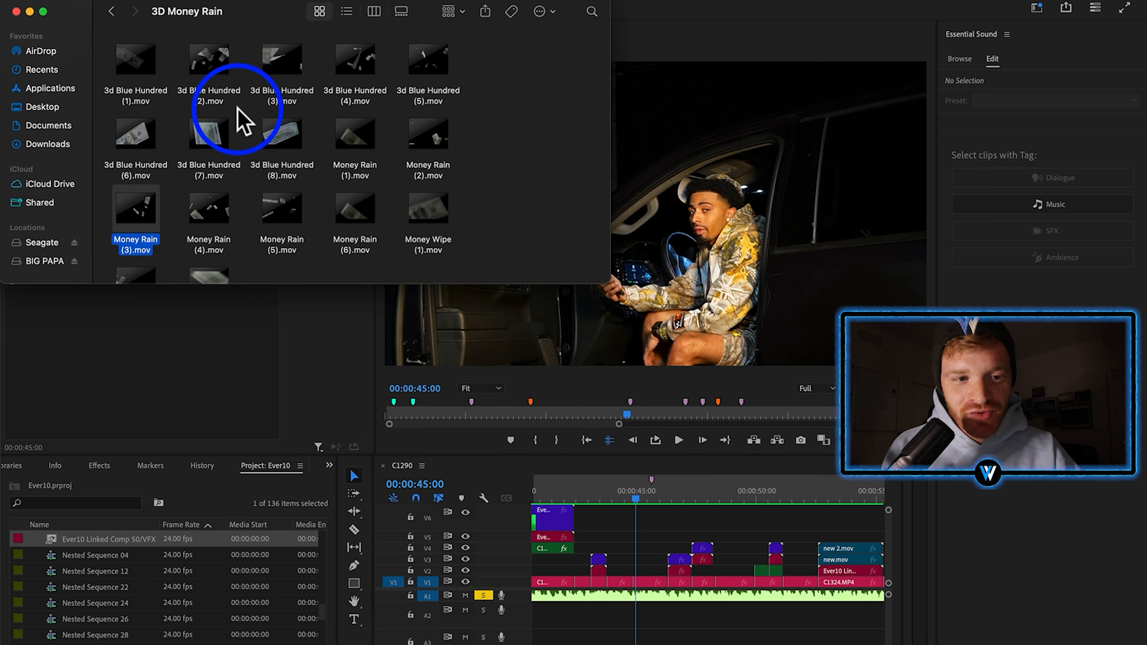
left_click(113, 11)
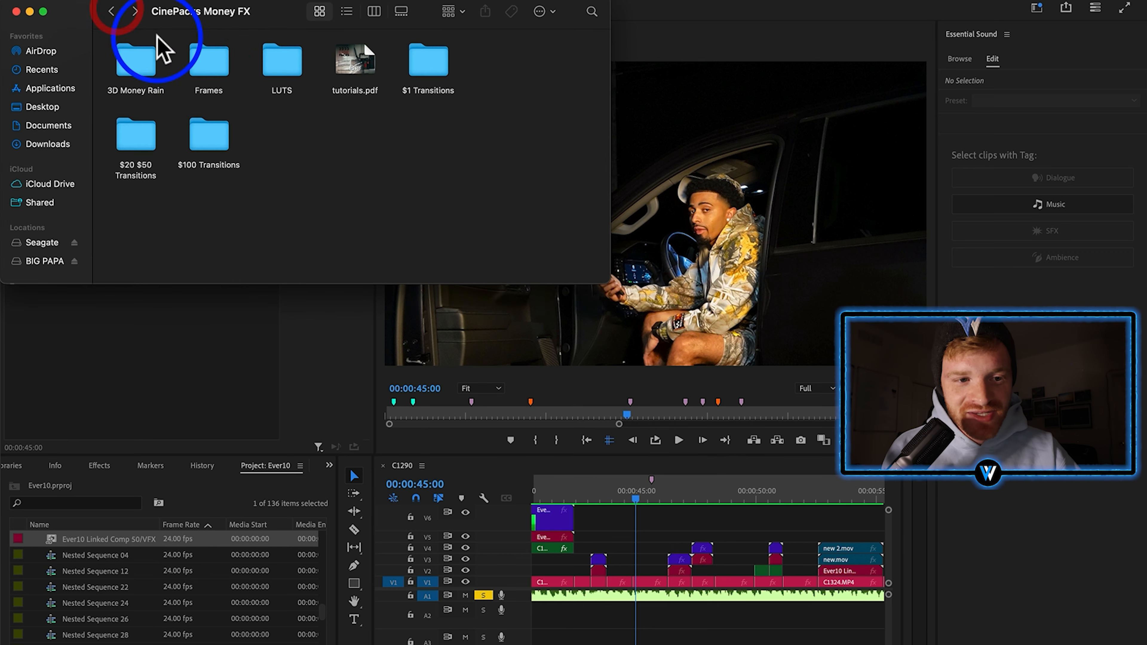
double_click(144, 53)
left_click(217, 97)
key("space")
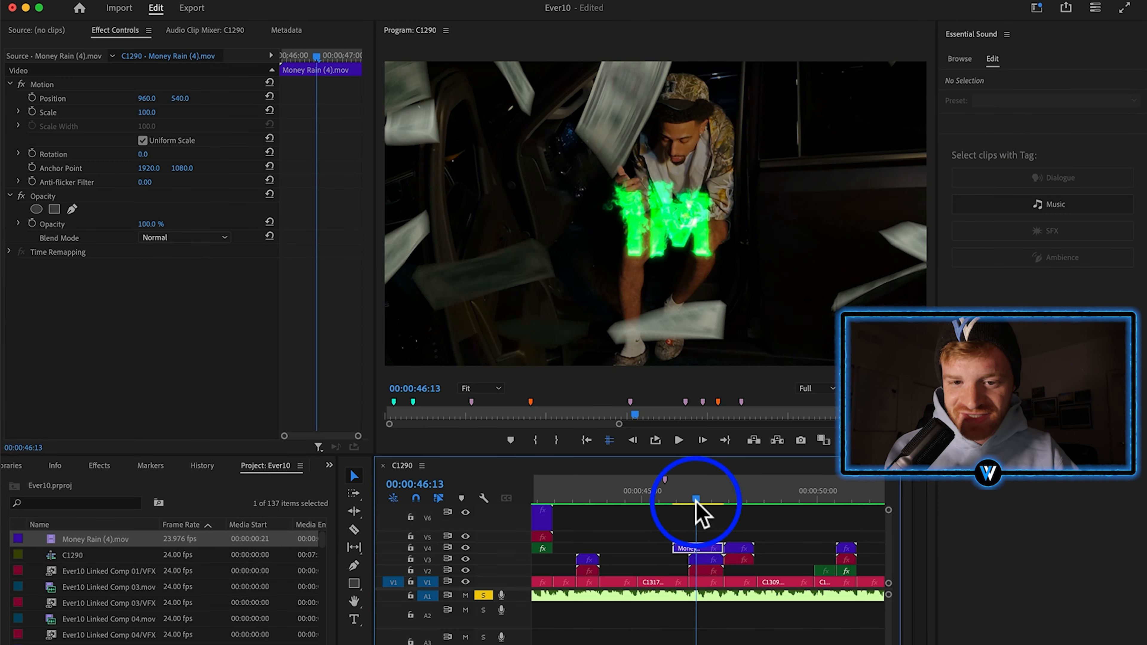
Find the Lumetri Color effect and apply it to the Money Rain (4).mov clip on V4.
left_click_drag(696, 499, 697, 500)
left_click(93, 466)
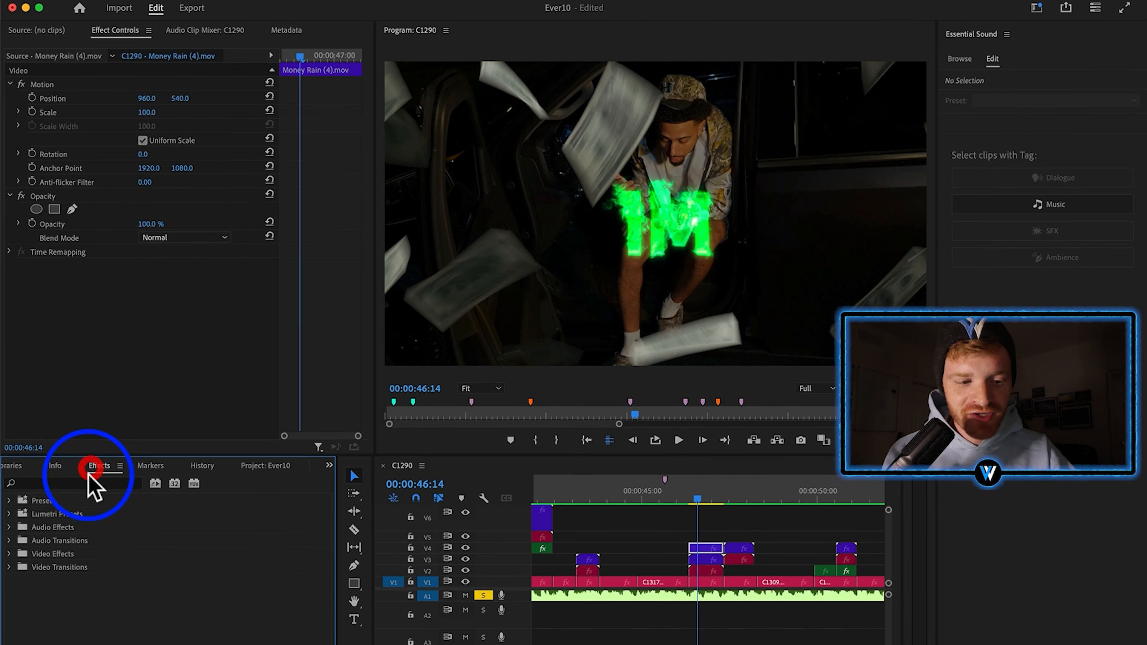
type("lumetri c")
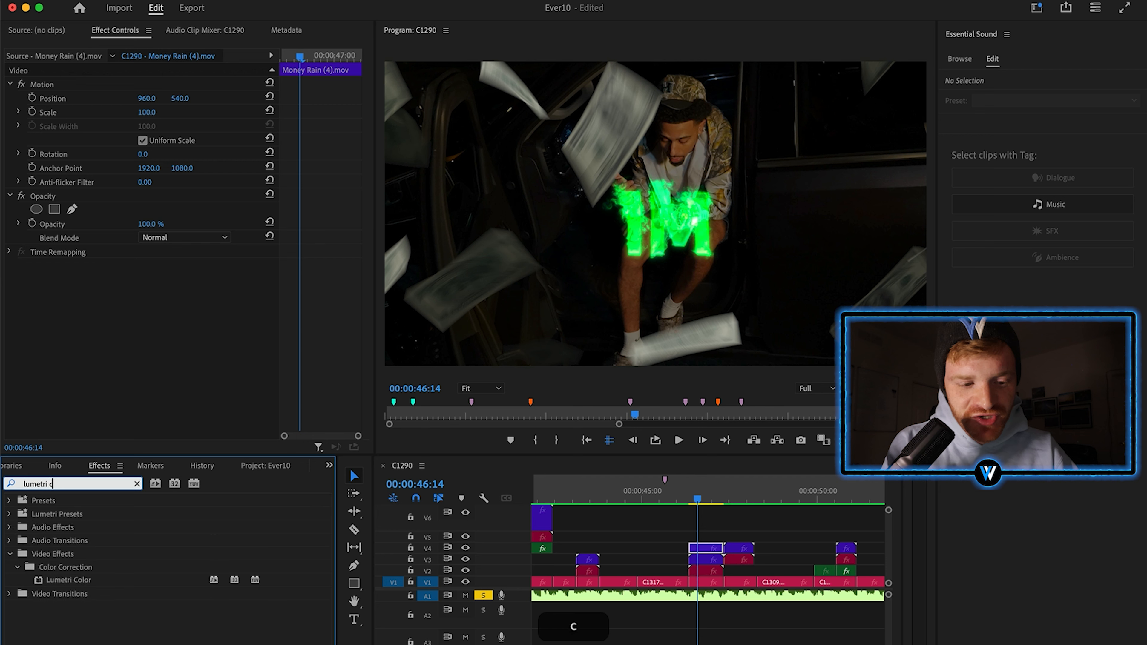
type("ol")
left_click_drag(68, 580, 704, 548)
Lower the money clip's Exposure to -1.8 in Lumetri's Basic Correction.
left_click(19, 295)
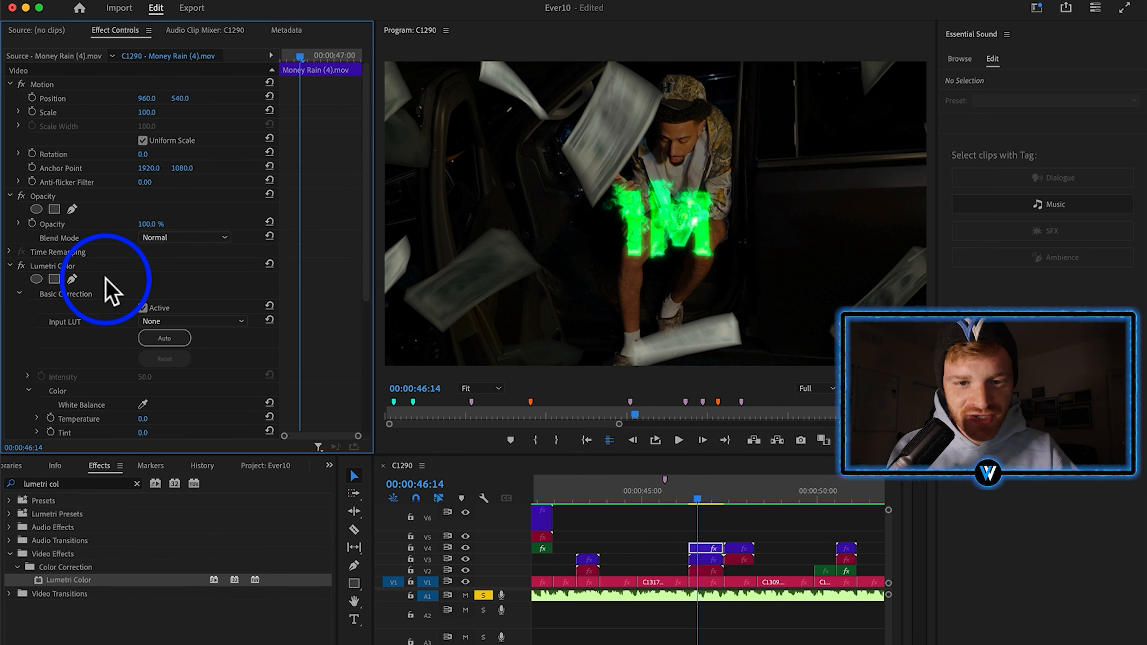
scroll(131, 329, "down", 3)
left_click_drag(144, 381, 125, 381)
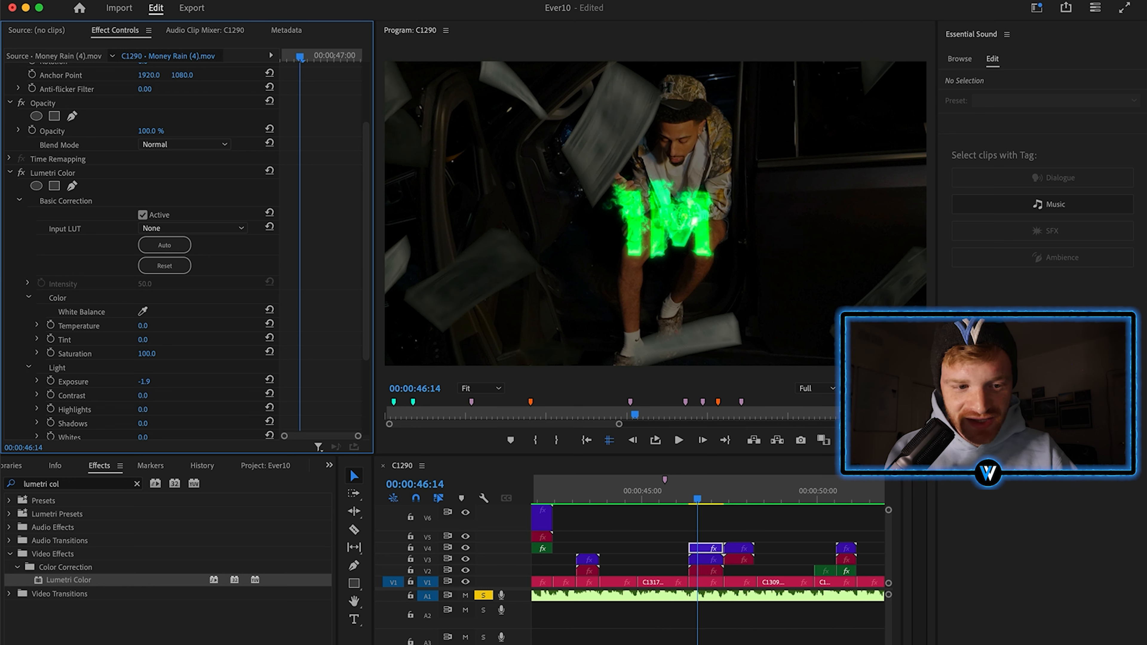
scroll(104, 405, "down", 3)
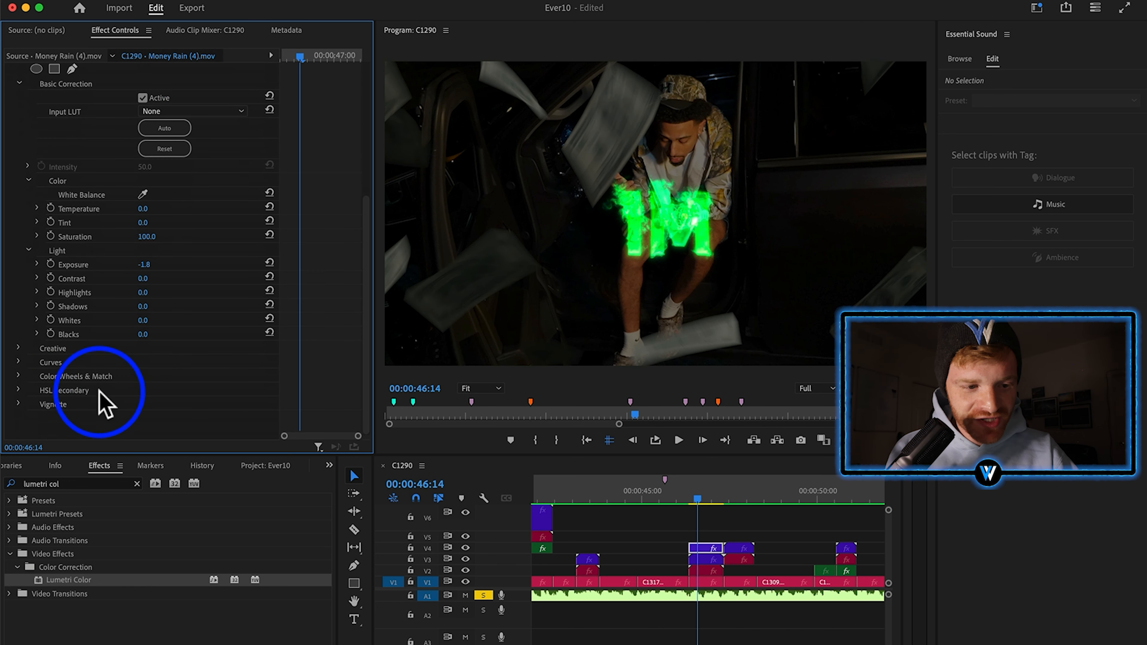
Set the money clip's Lumetri Faded Film to 37, Sharpen to 100, Contrast to 69 and basic Saturation to 207.
left_click(18, 348)
scroll(135, 344, "down", 3)
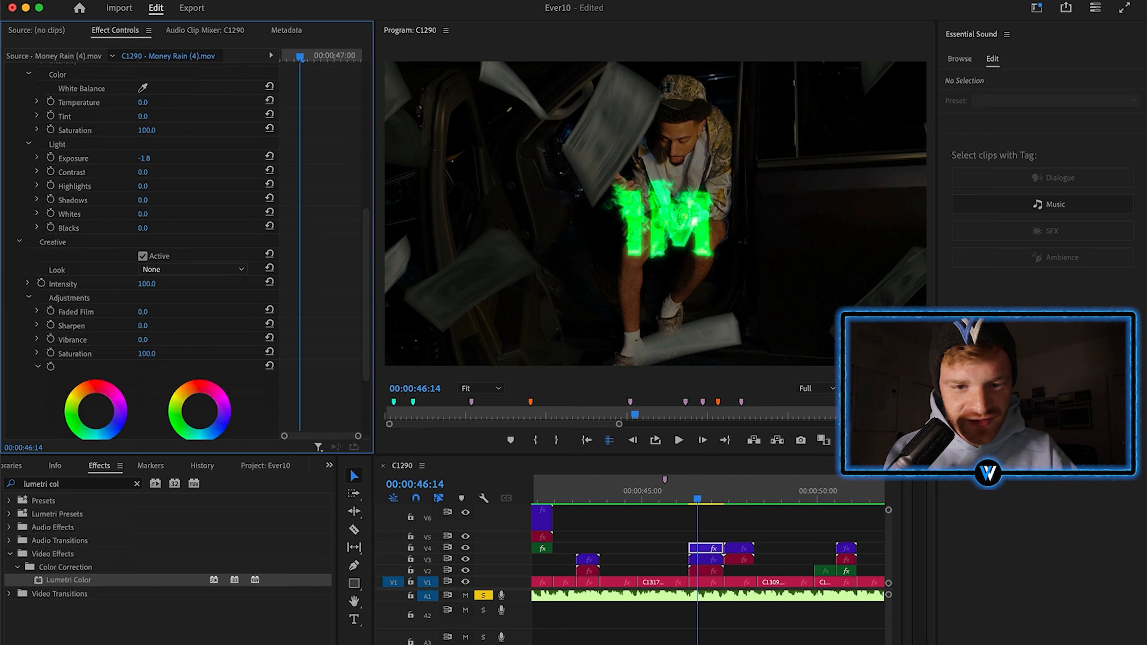
left_click_drag(697, 493, 715, 495)
left_click_drag(146, 186, 147, 186)
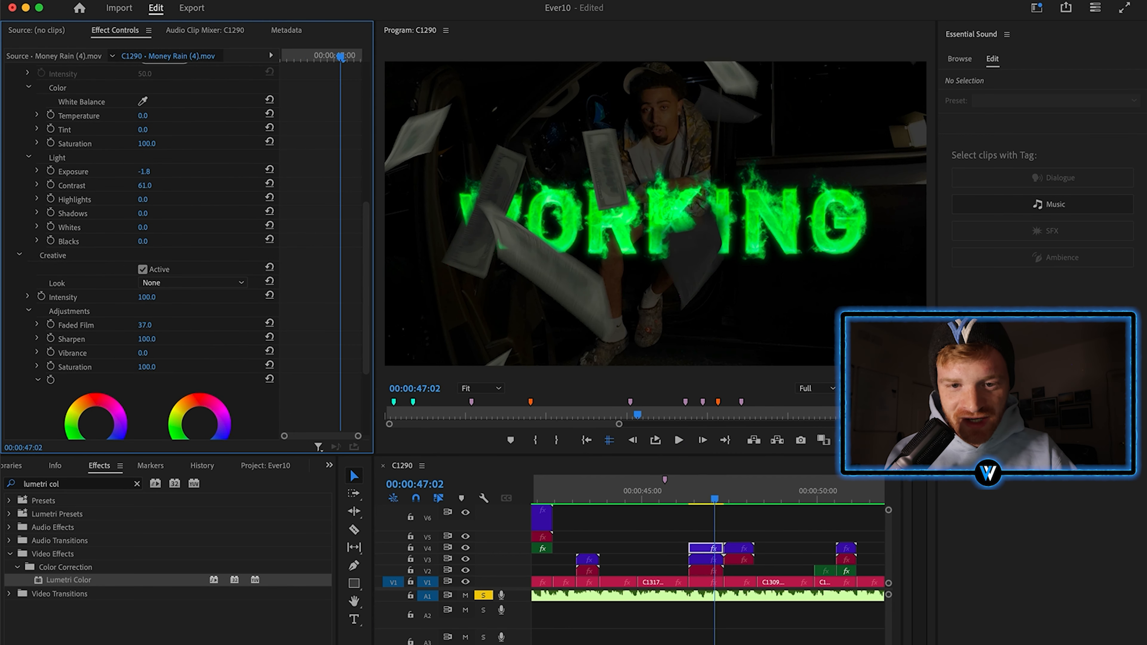
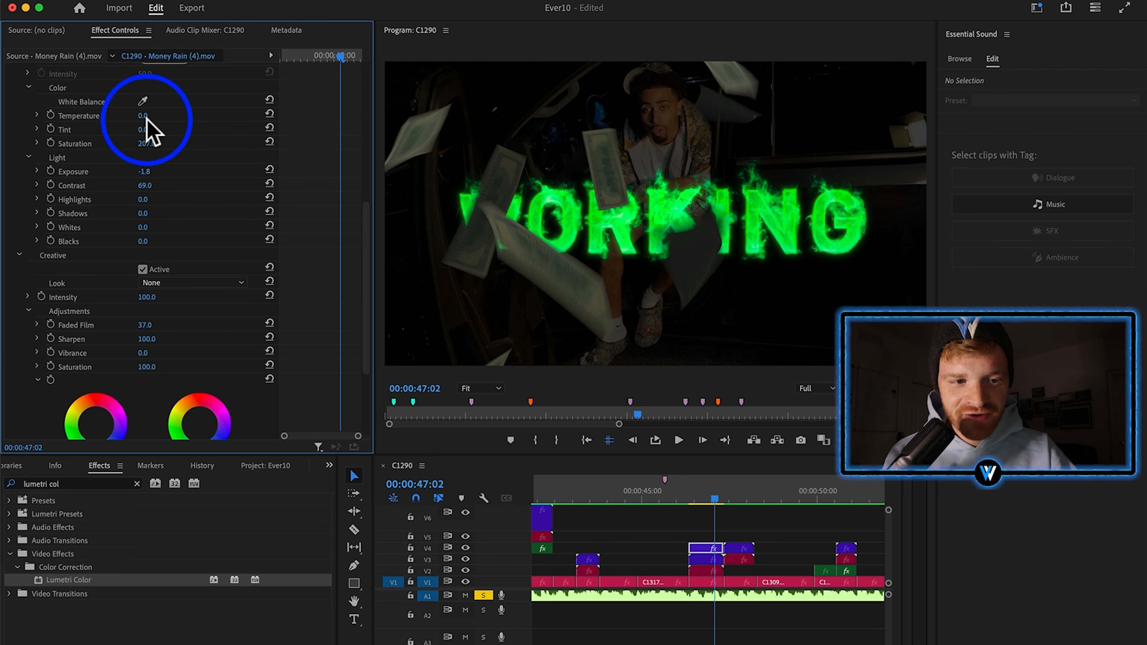
Toggle the clip's Lumetri Color effect off and on to compare the graded and ungraded money.
scroll(57, 120, "up", 6)
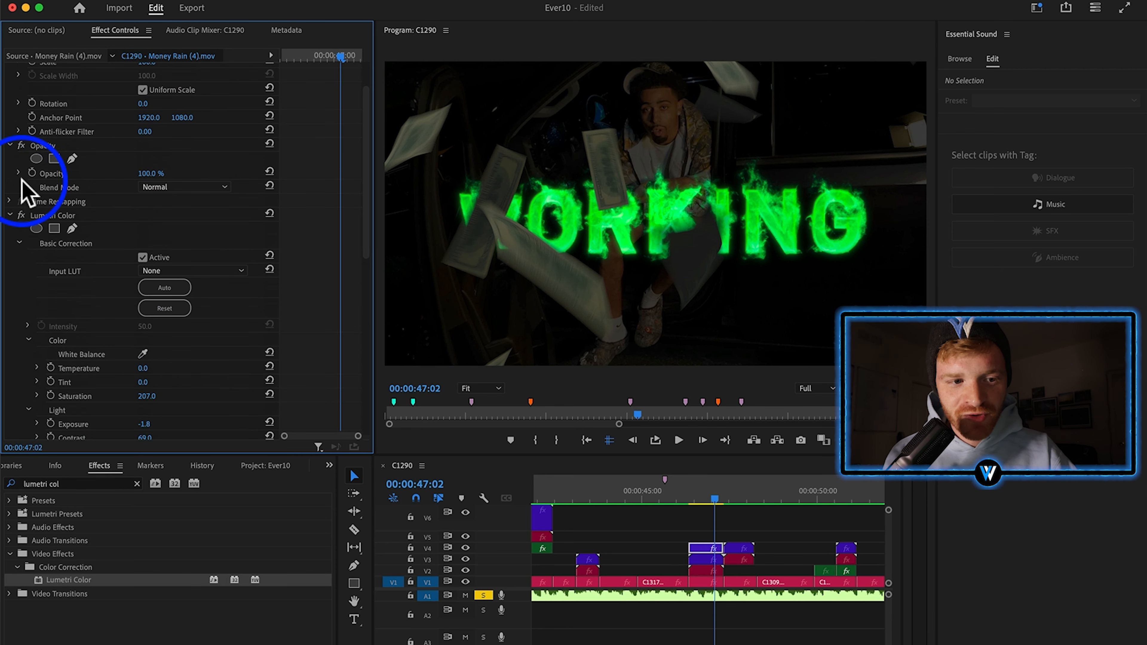
left_click(22, 215)
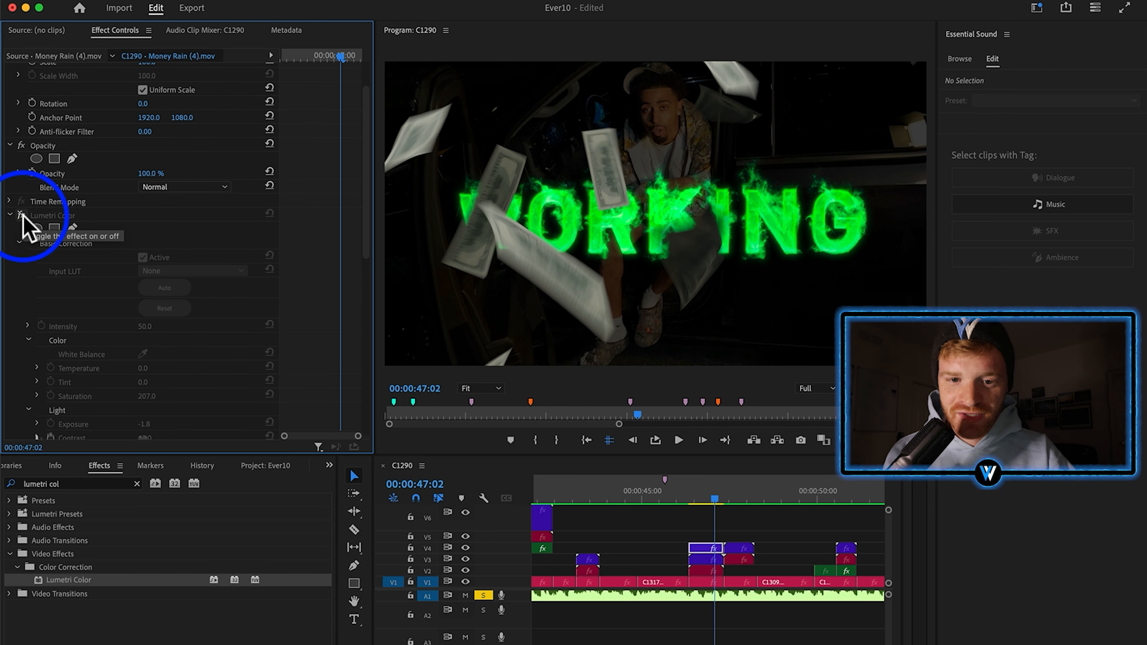
left_click(21, 215)
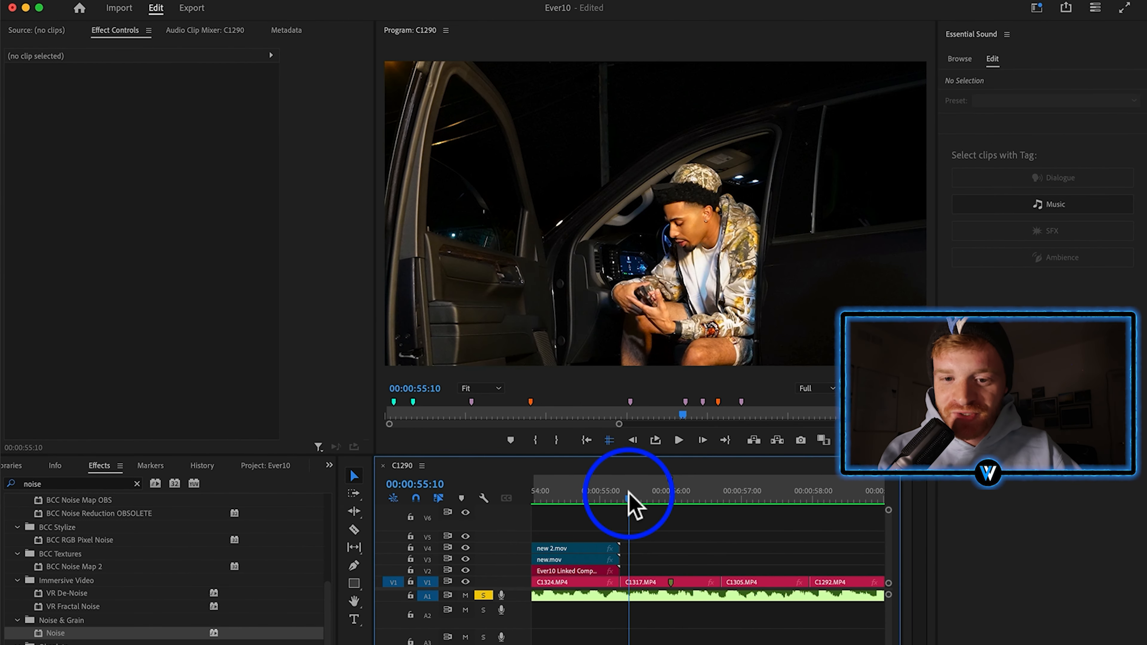
Park the playhead at 00:00:55:22 and open the text messages template folder among the assets in Finder.
left_click_drag(629, 502, 666, 506)
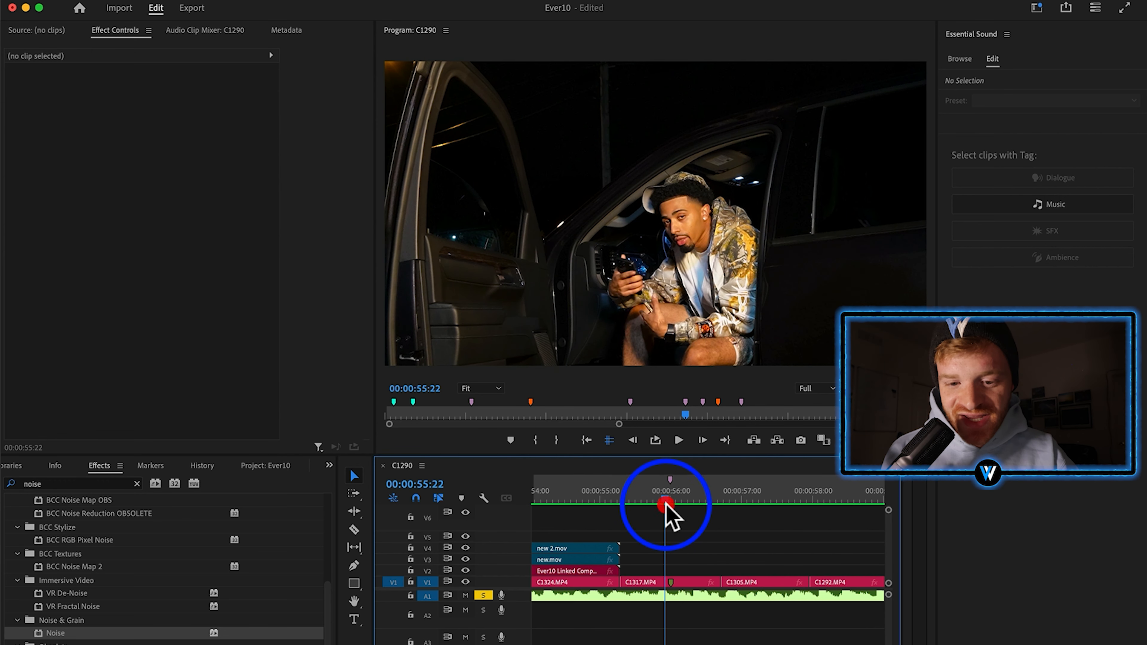
left_click(149, 144)
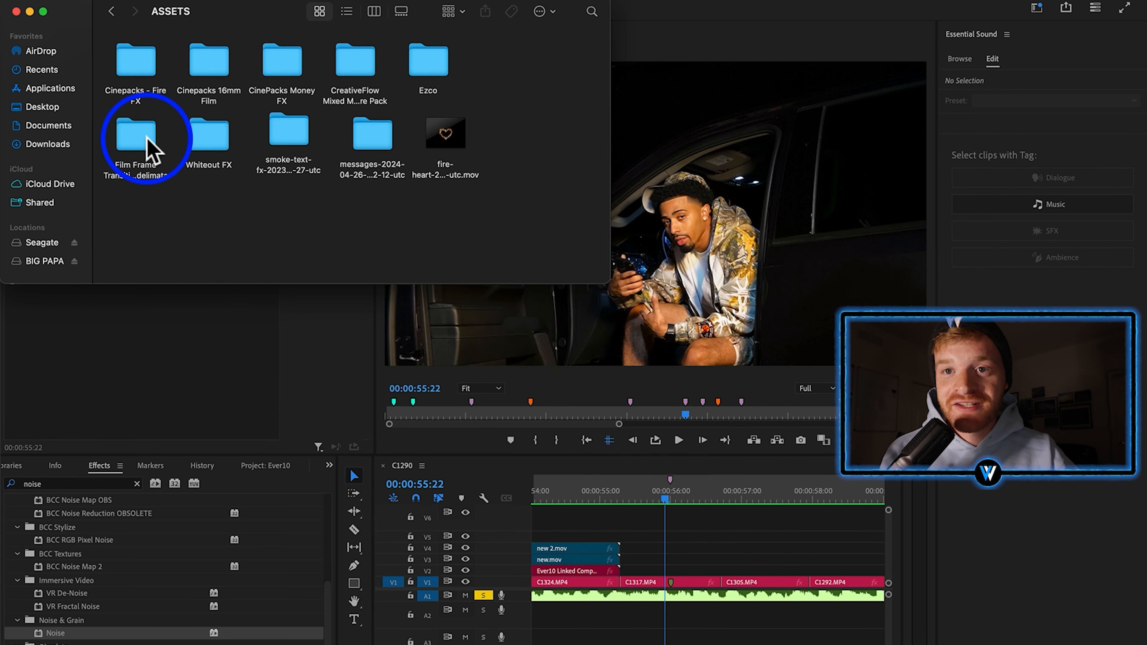
double_click(374, 142)
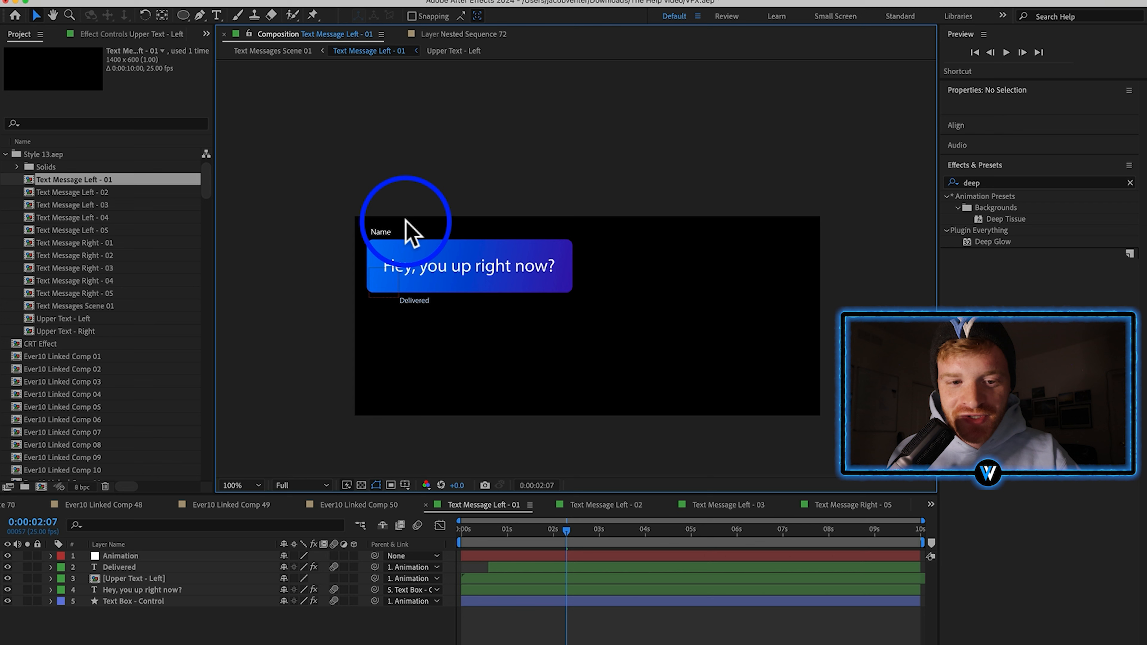
Replace the Name label above the left message bubble with "Ex gf" and hide the Delivered text layer in Text Message Left - 01.
left_click(390, 236)
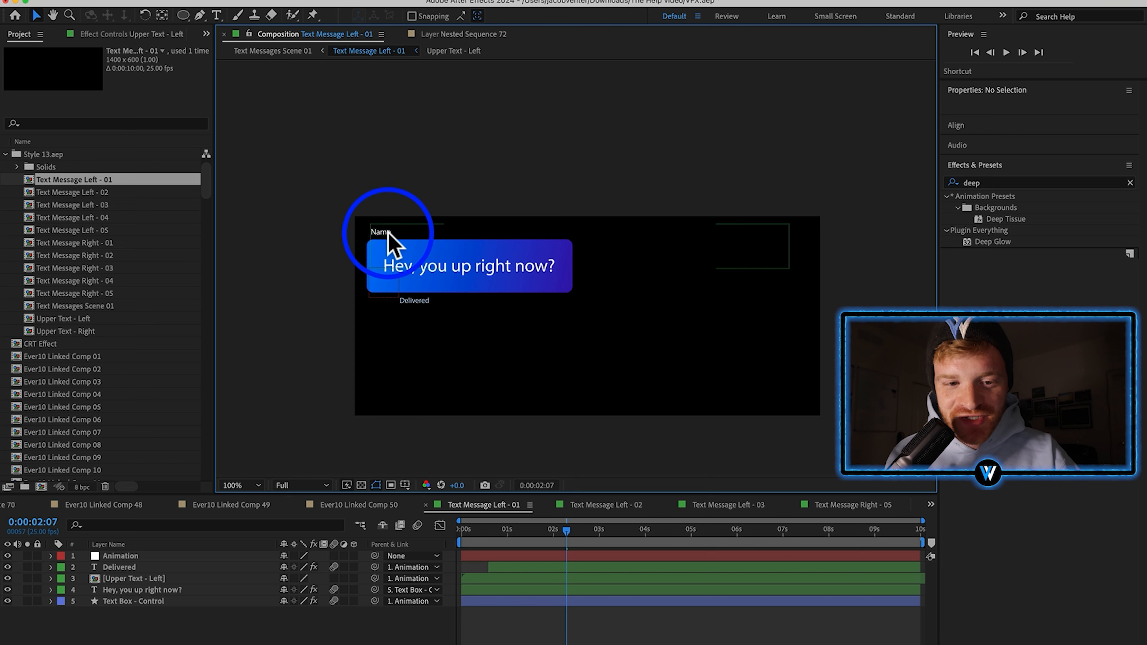
double_click(389, 236)
double_click(355, 253)
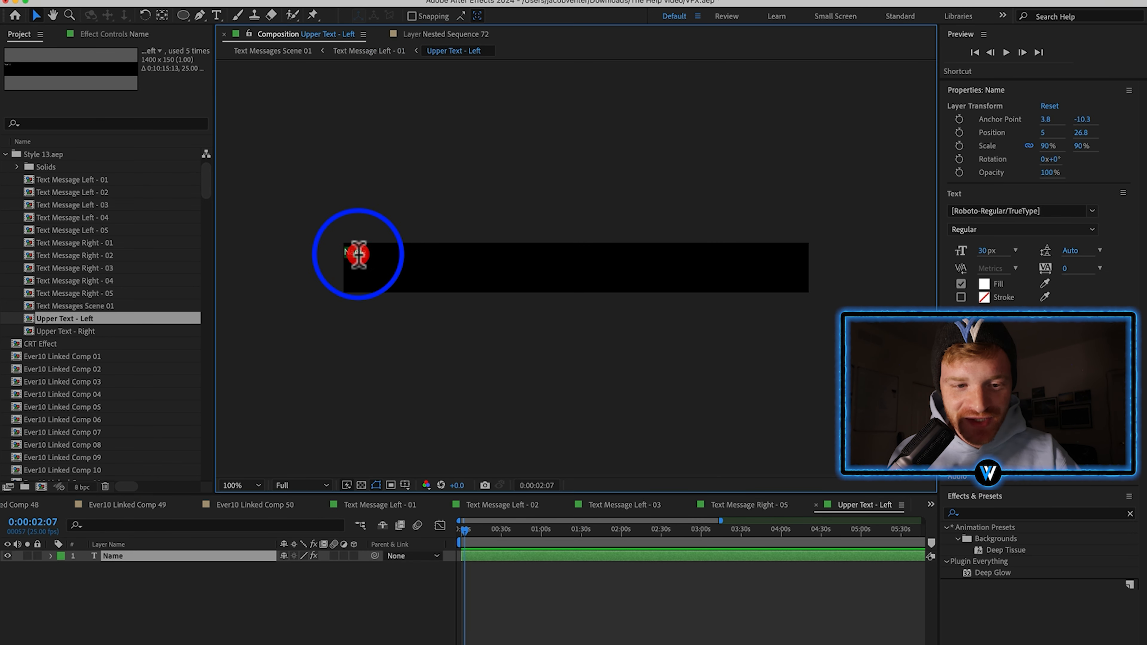
type("EX")
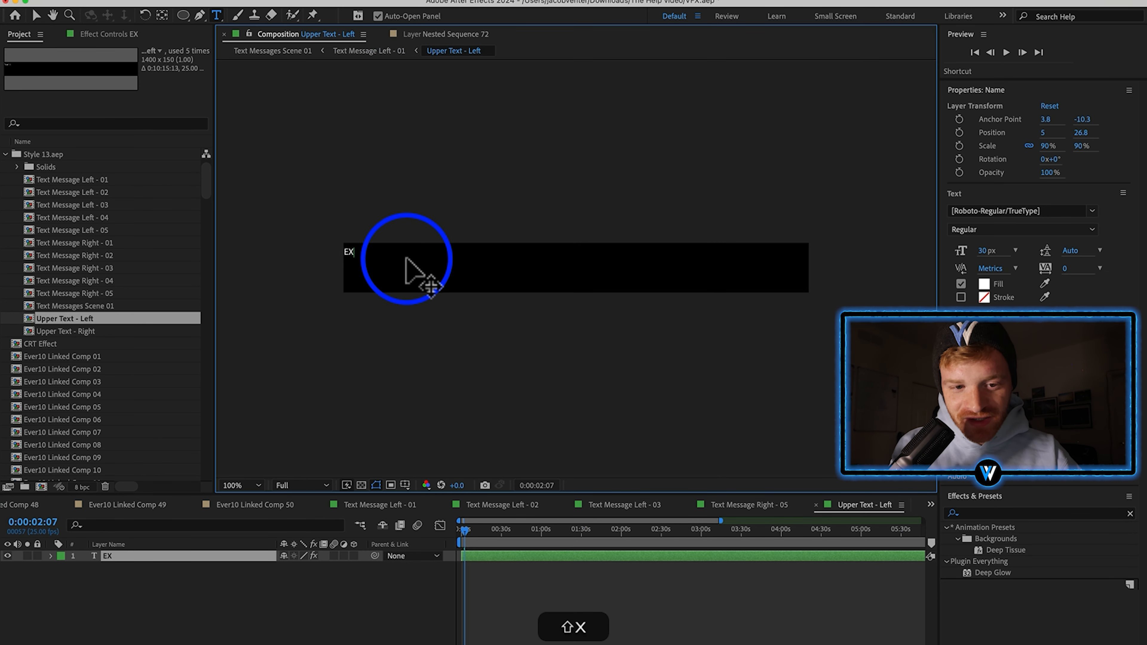
left_click(343, 50)
left_click(153, 568)
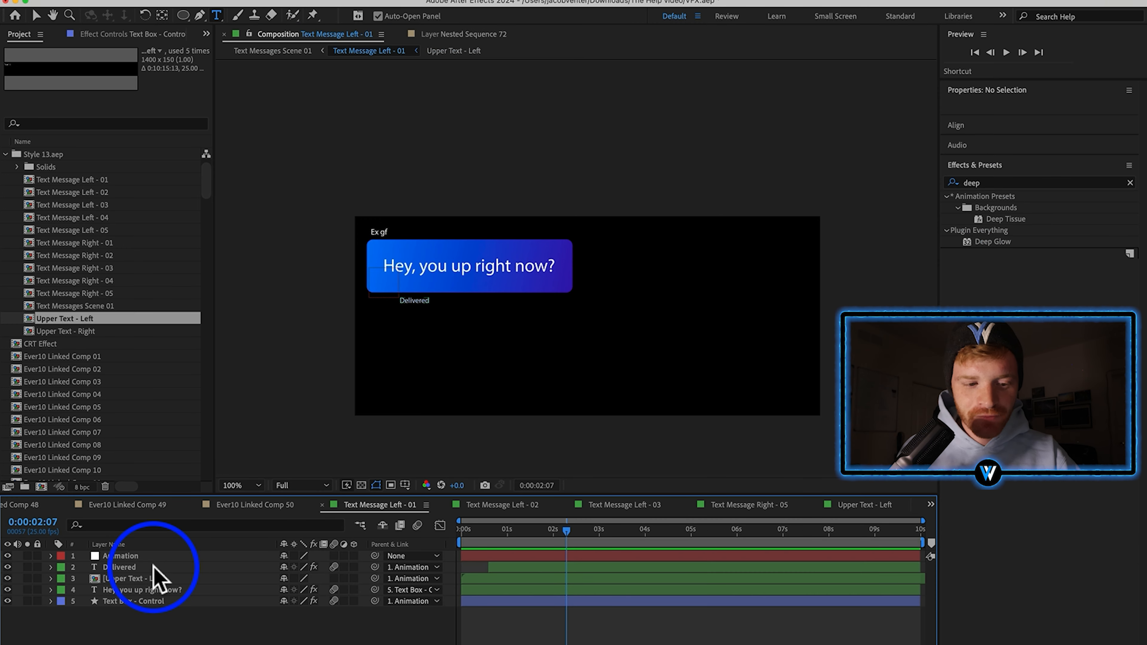
left_click(10, 567)
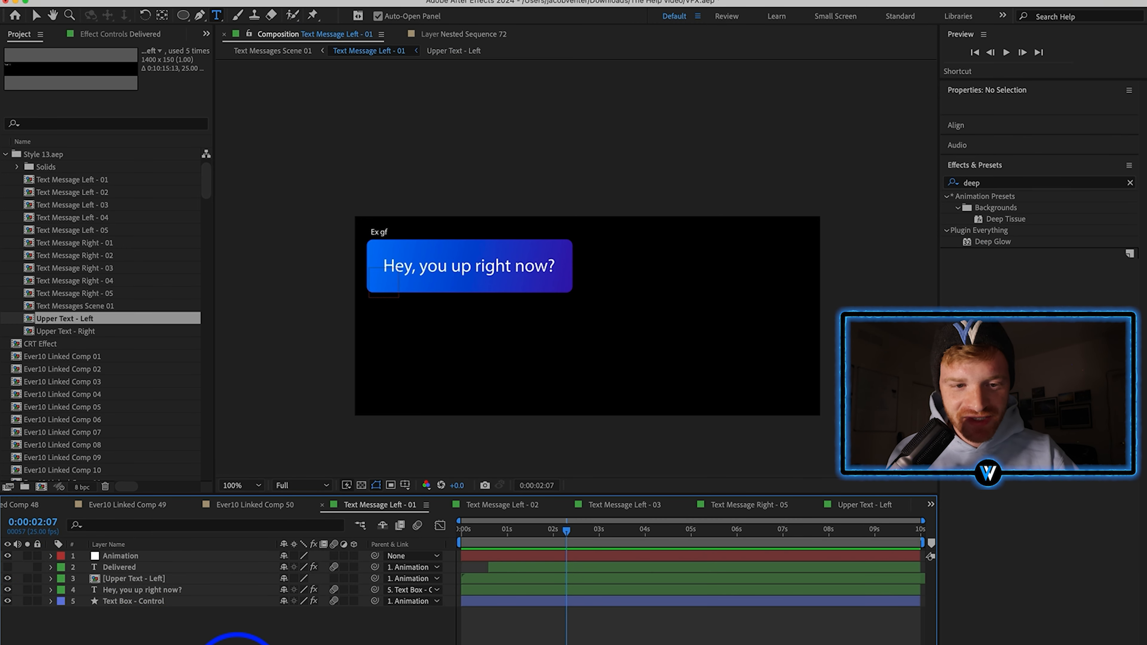
Add an adjustment layer and place it directly above the Text Box - Control layer.
left_click(189, 600)
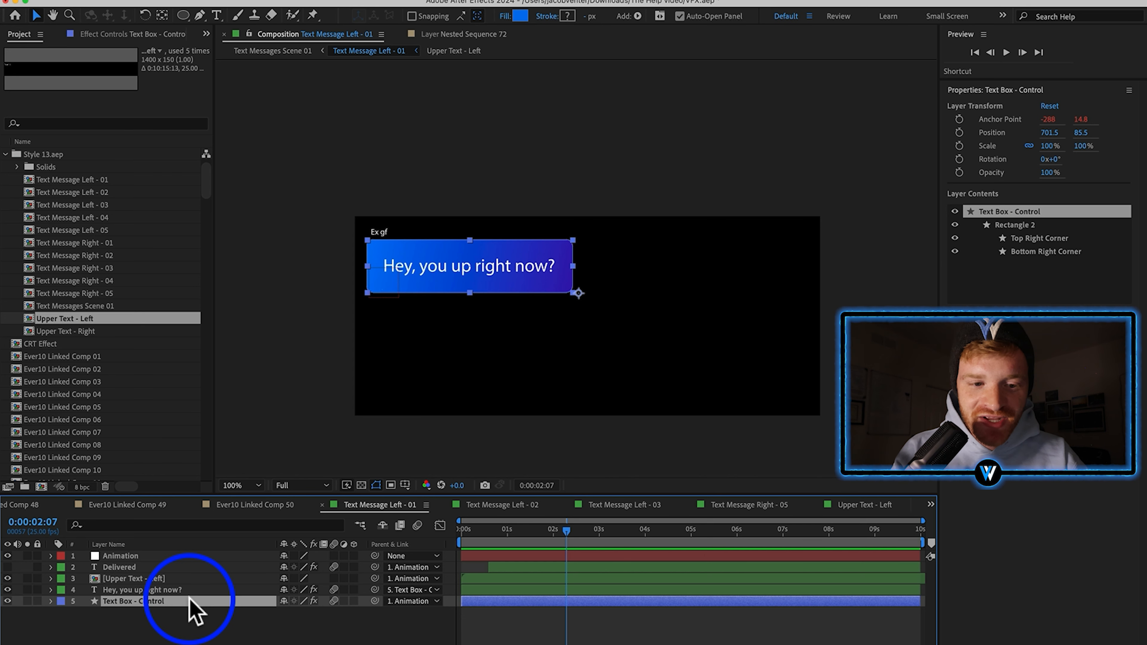
left_click(240, 628)
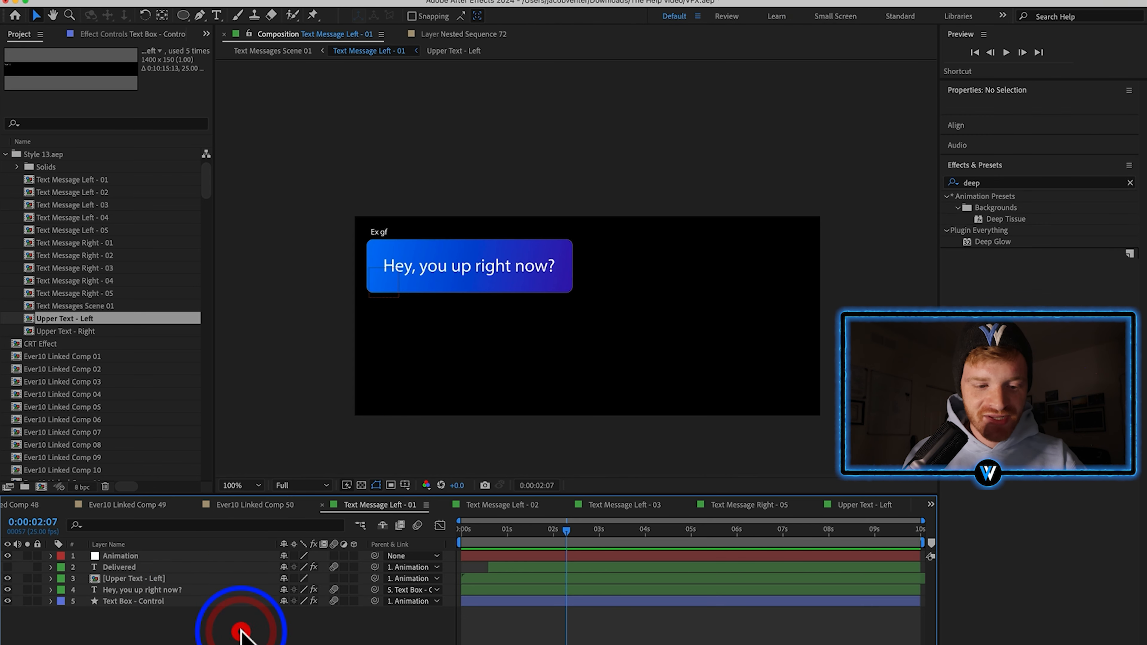
right_click(239, 633)
mouse_move(315, 536)
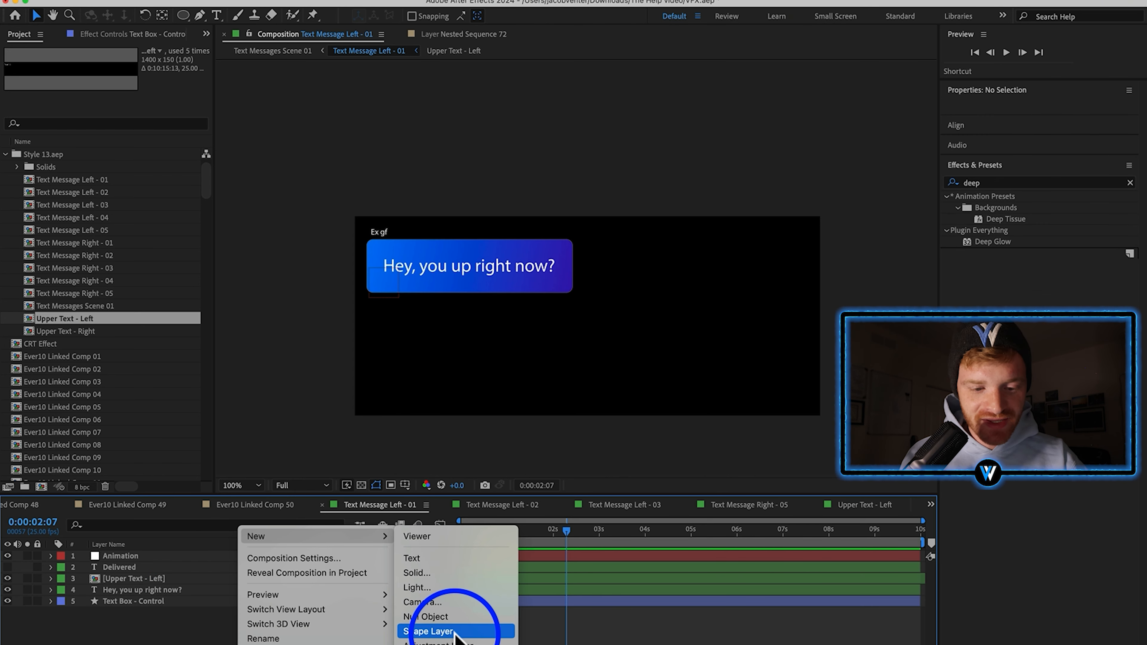
left_click(454, 641)
left_click_drag(136, 557, 141, 618)
left_click(244, 601)
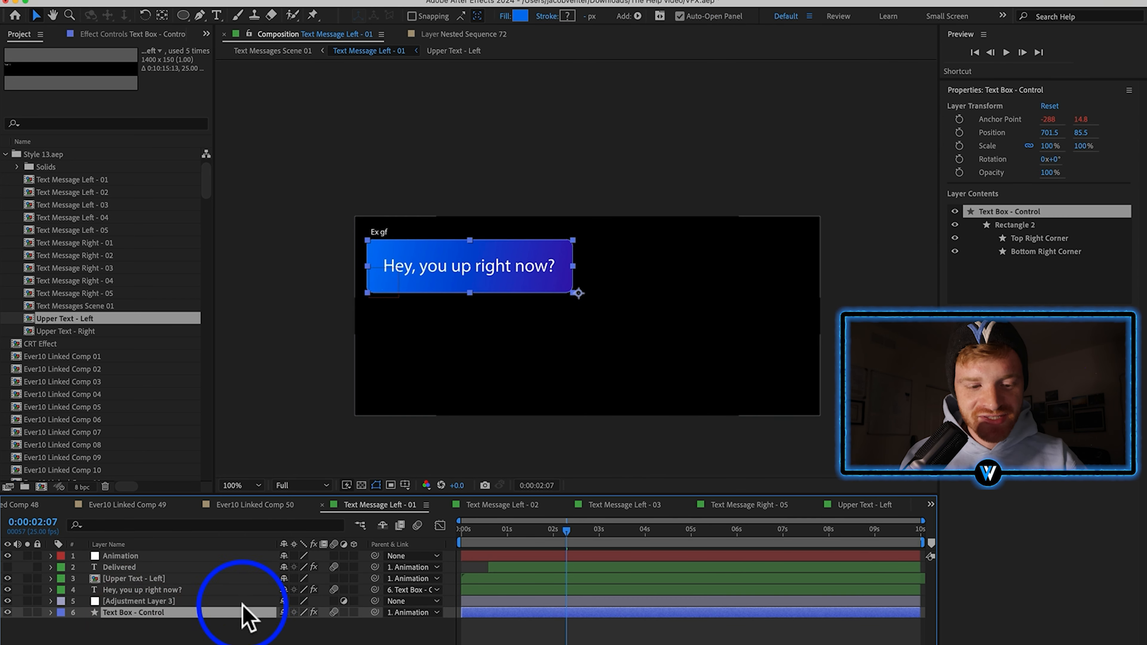
Find the Lumetri Color effect and apply it to the adjustment layer above the text box.
left_click(1001, 255)
type("l")
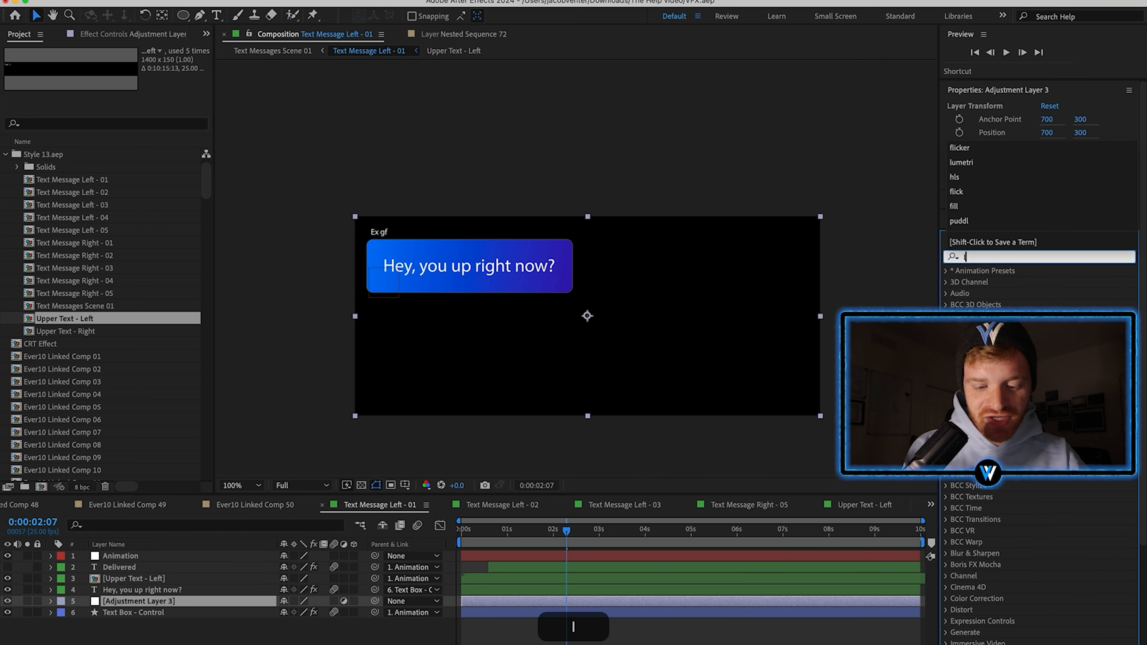
type("umetr")
left_click_drag(1011, 282, 512, 605)
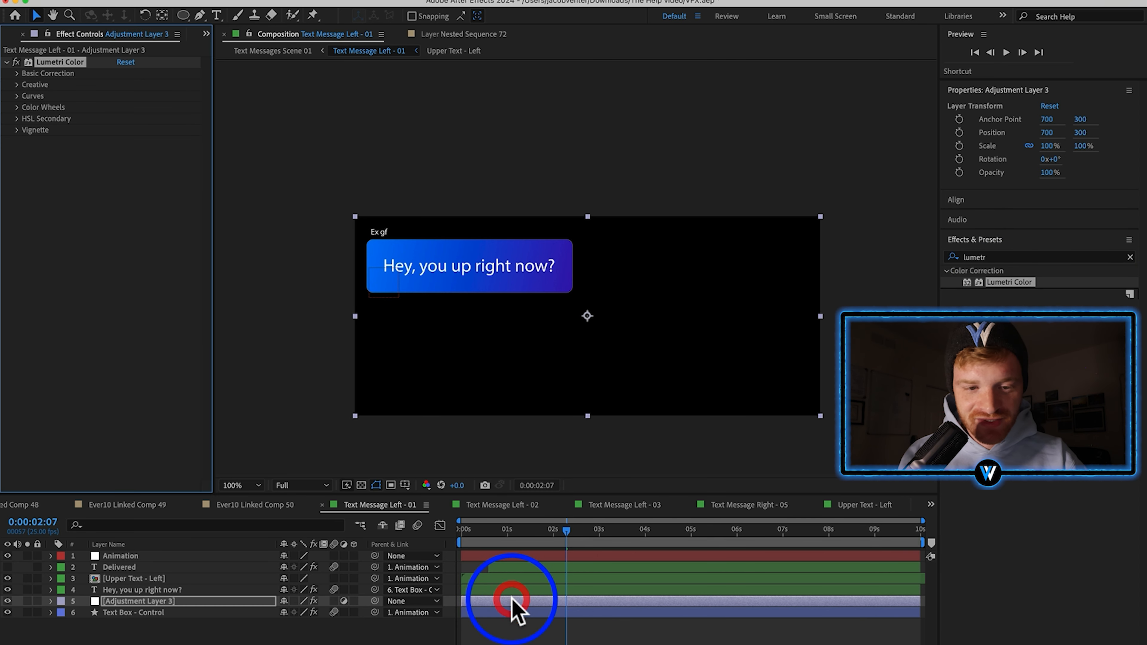
Set the adjustment layer's Lumetri Saturation to 0, Exposure to -1.5 and Contrast to 150.
left_click(17, 73)
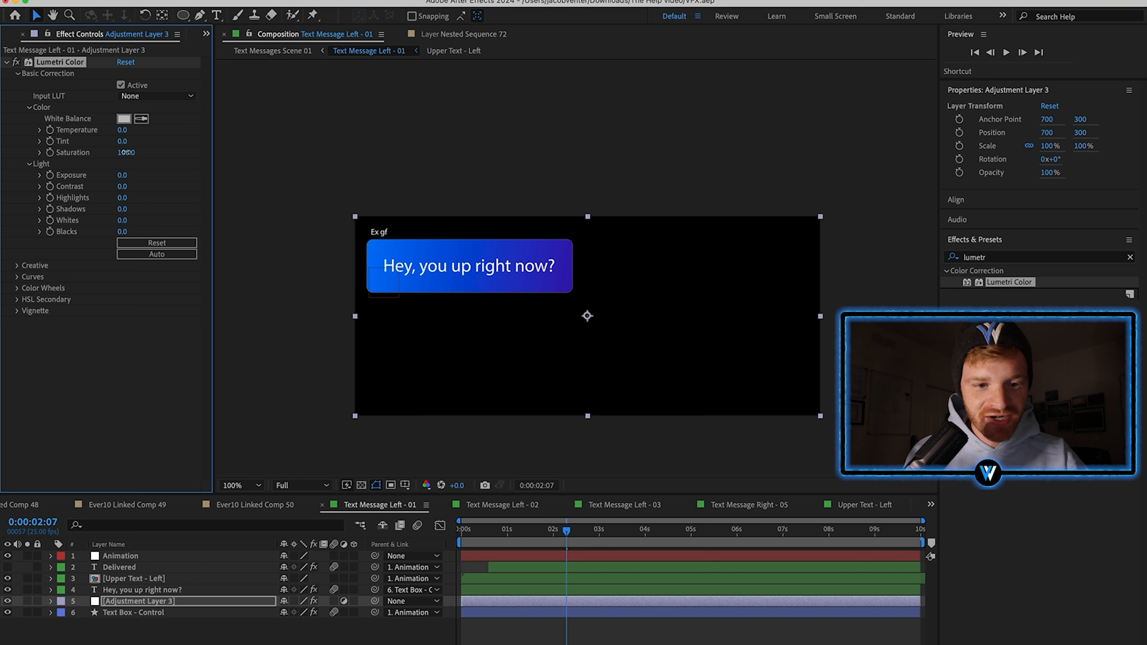
left_click_drag(125, 153, 39, 165)
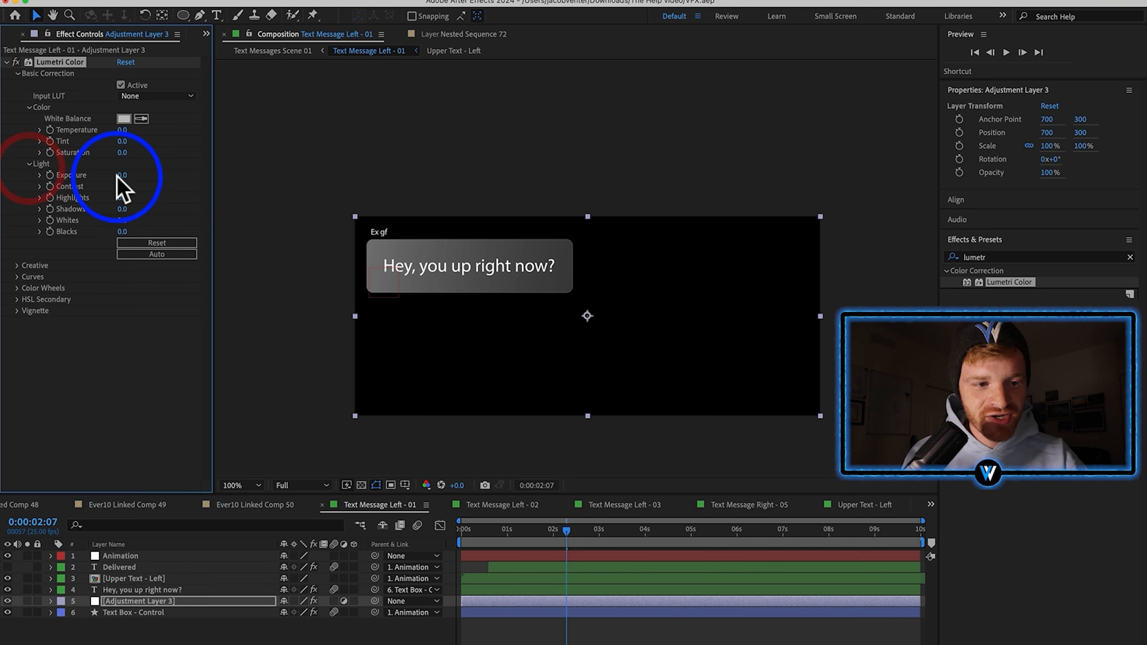
left_click_drag(123, 177, 144, 177)
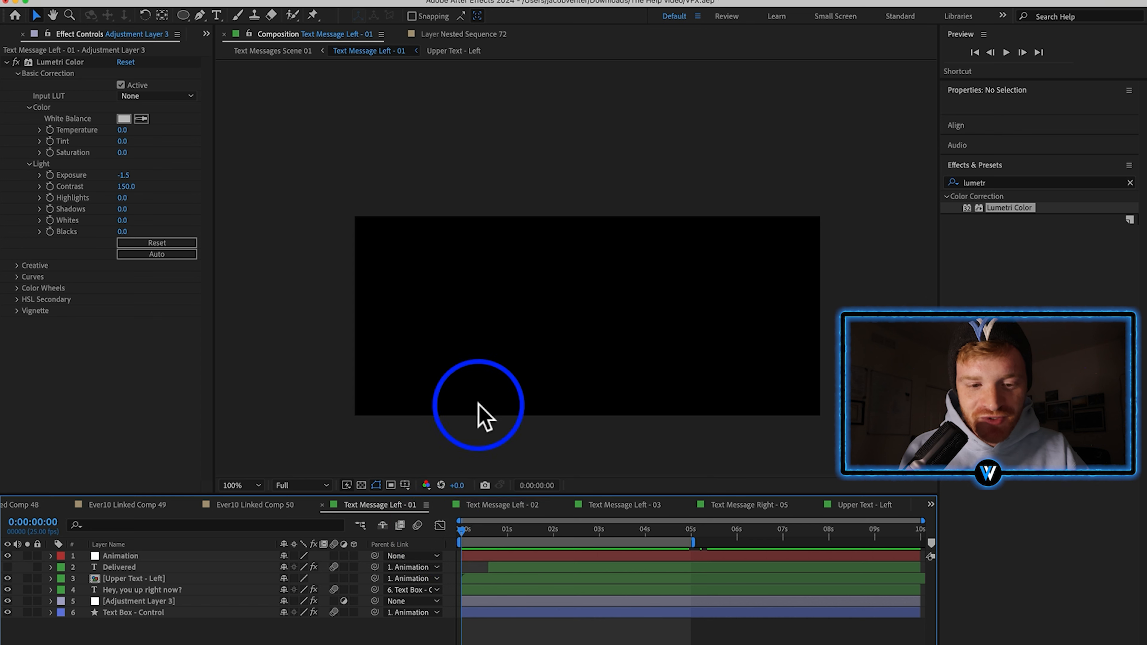
Turn on the transparency grid and play back the message bubble's typing animation.
left_click(361, 486)
left_click_drag(534, 554, 642, 558)
key("space")
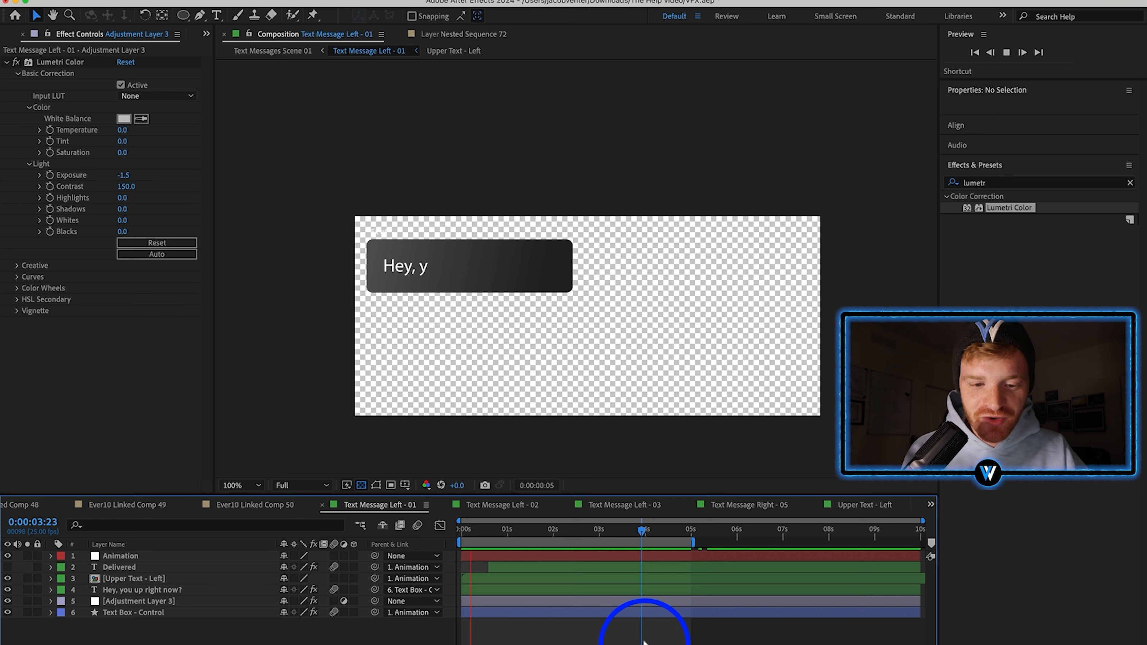
key("space")
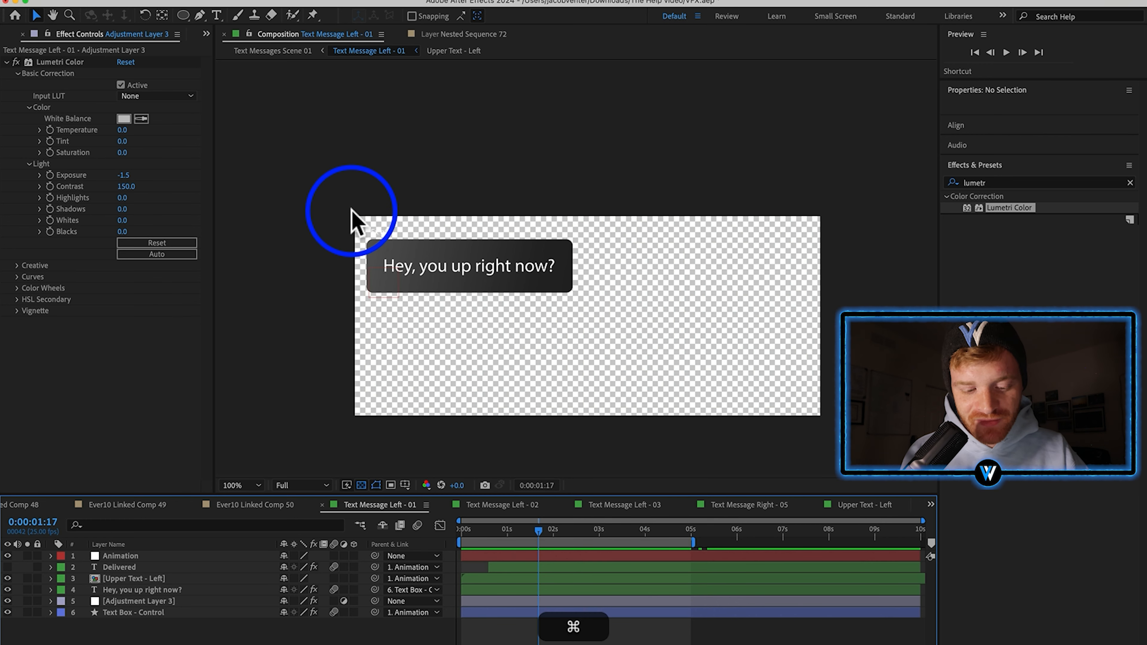
Save the project and queue Text Message Left - 01 for rendering with the Lossless with Alpha output module.
key("super+s")
left_click(185, 0)
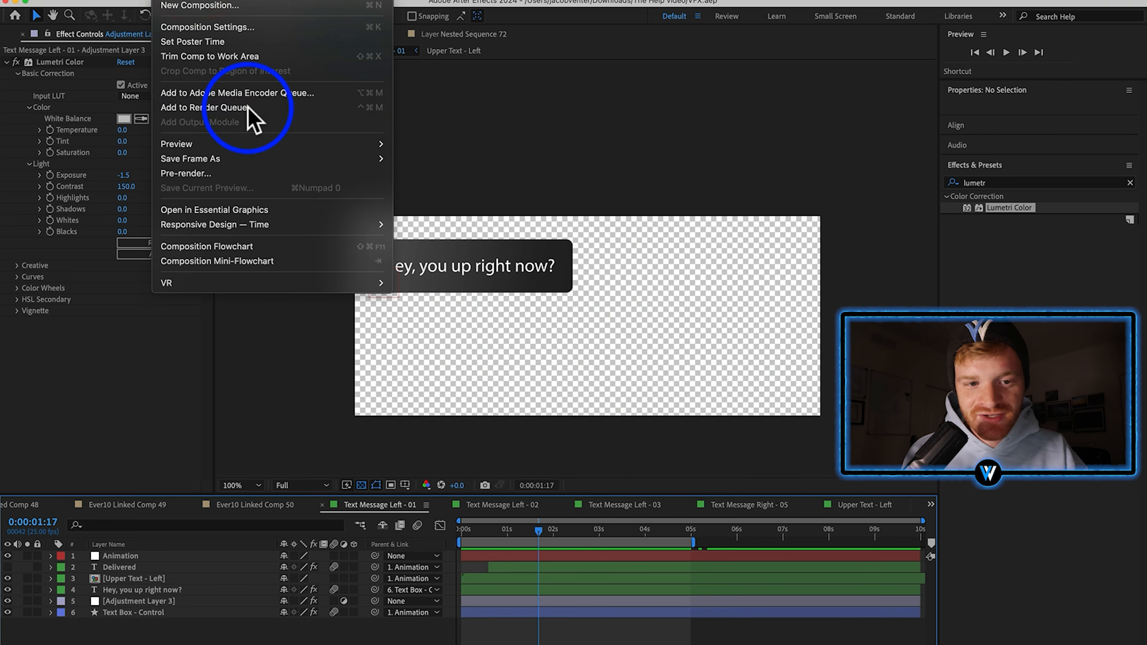
left_click(247, 108)
left_click(85, 618)
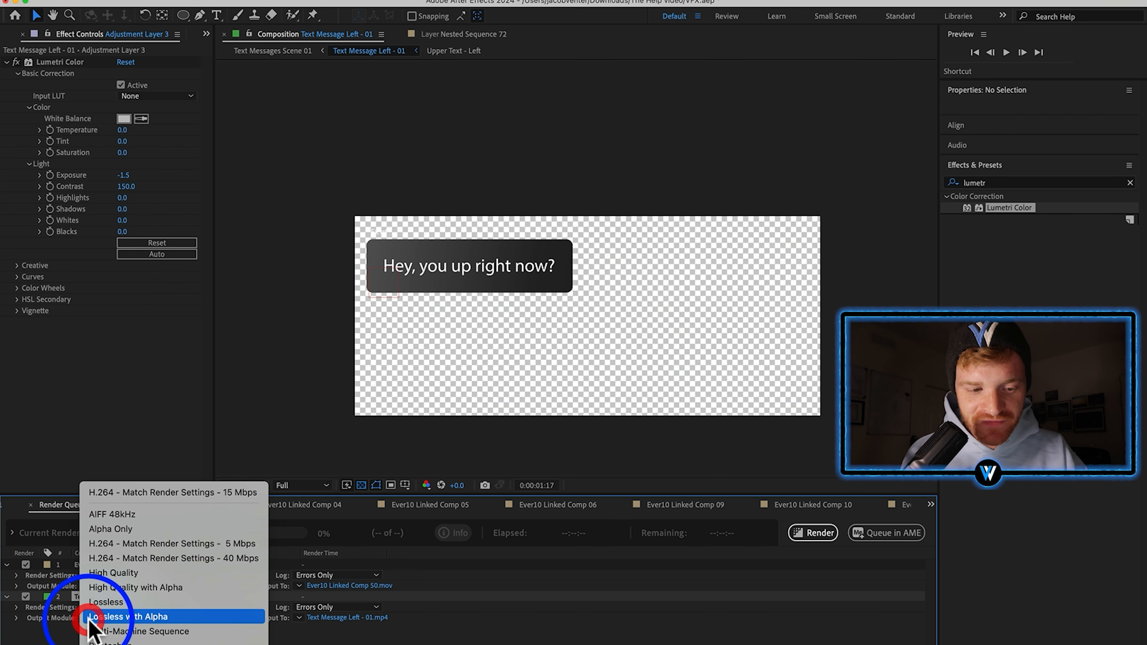
left_click(99, 616)
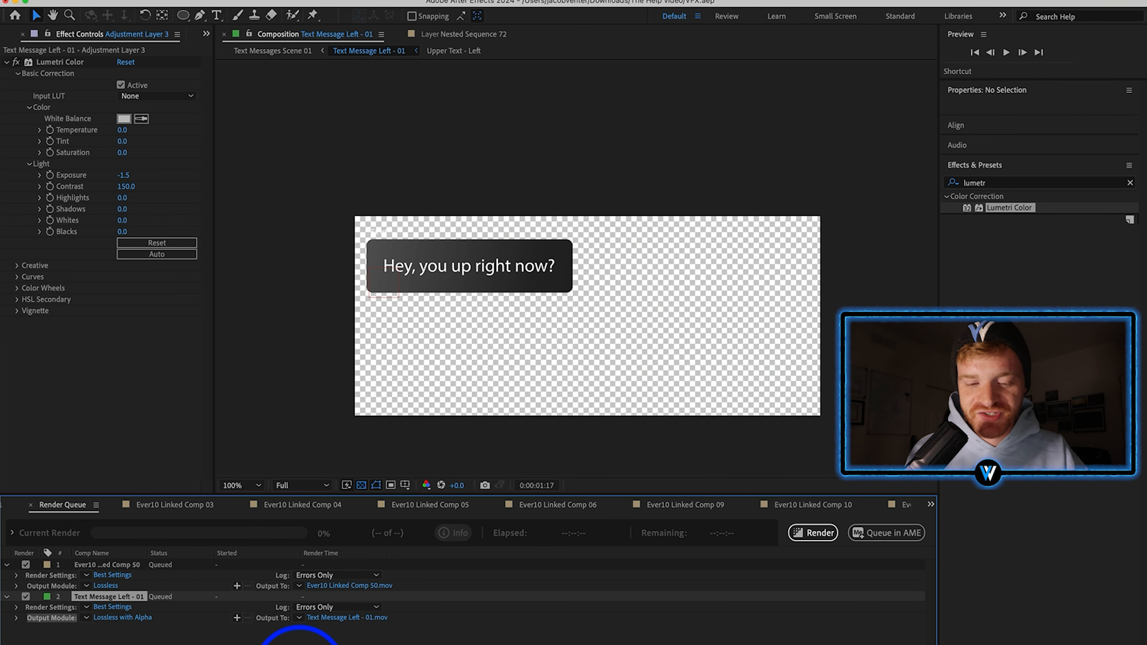
Switch to the Premiere Pro edit at about 00:00:59 and open the $100 Transitions folder of CinePacks Money FX in Finder.
left_click(678, 496)
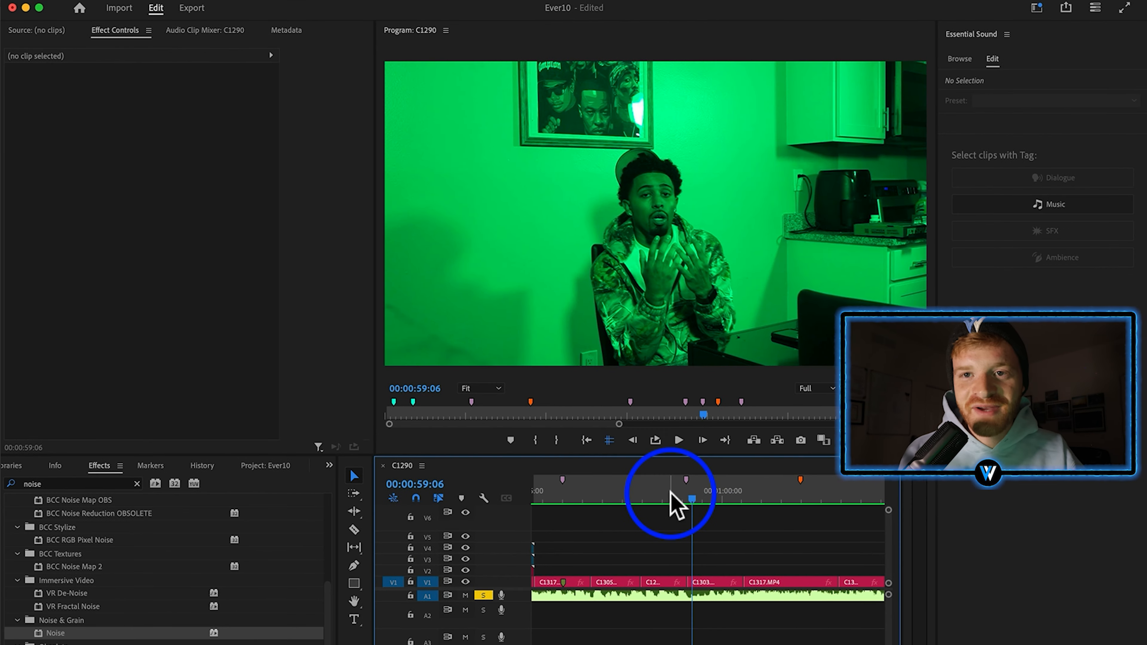
left_click(233, 156)
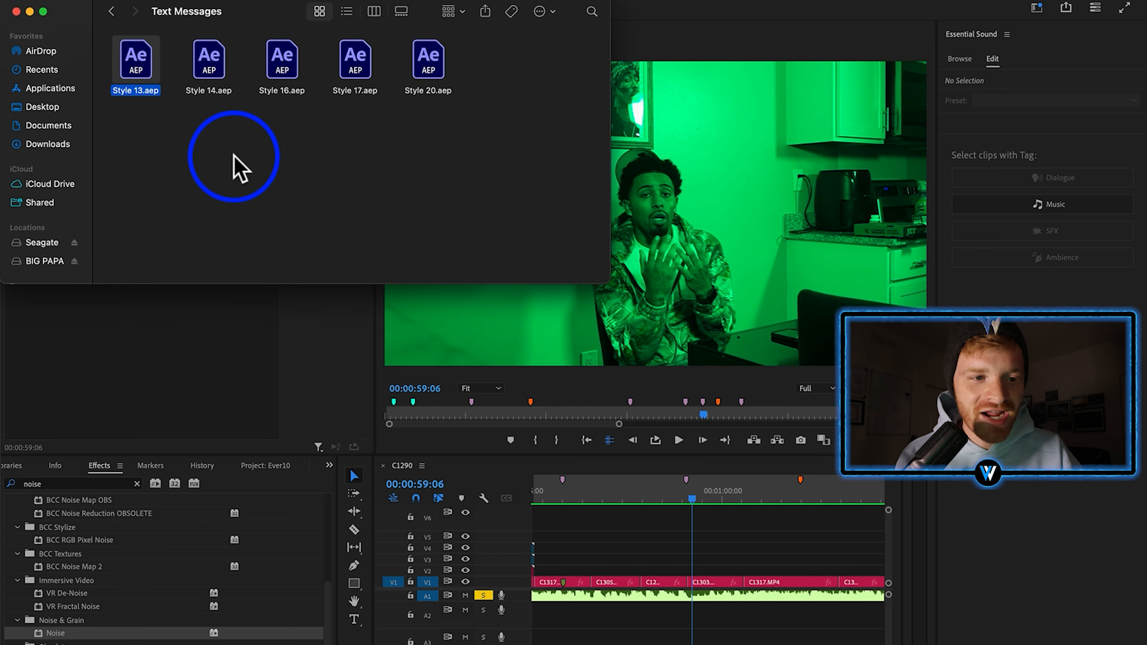
left_click(111, 13)
left_click(111, 13)
double_click(287, 57)
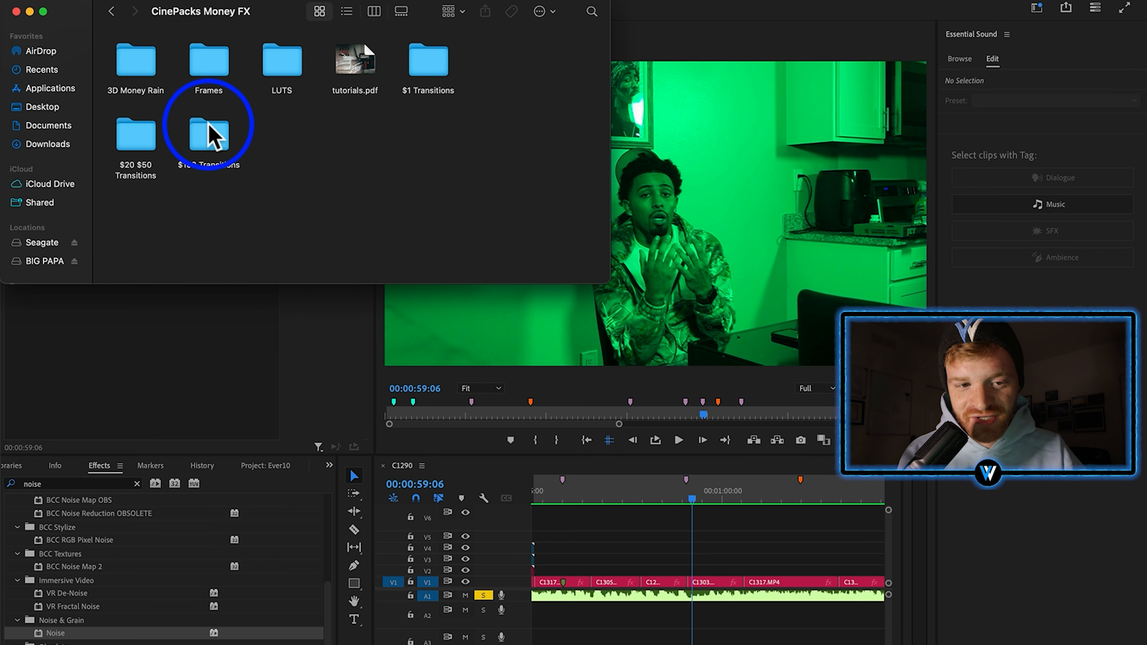
double_click(209, 135)
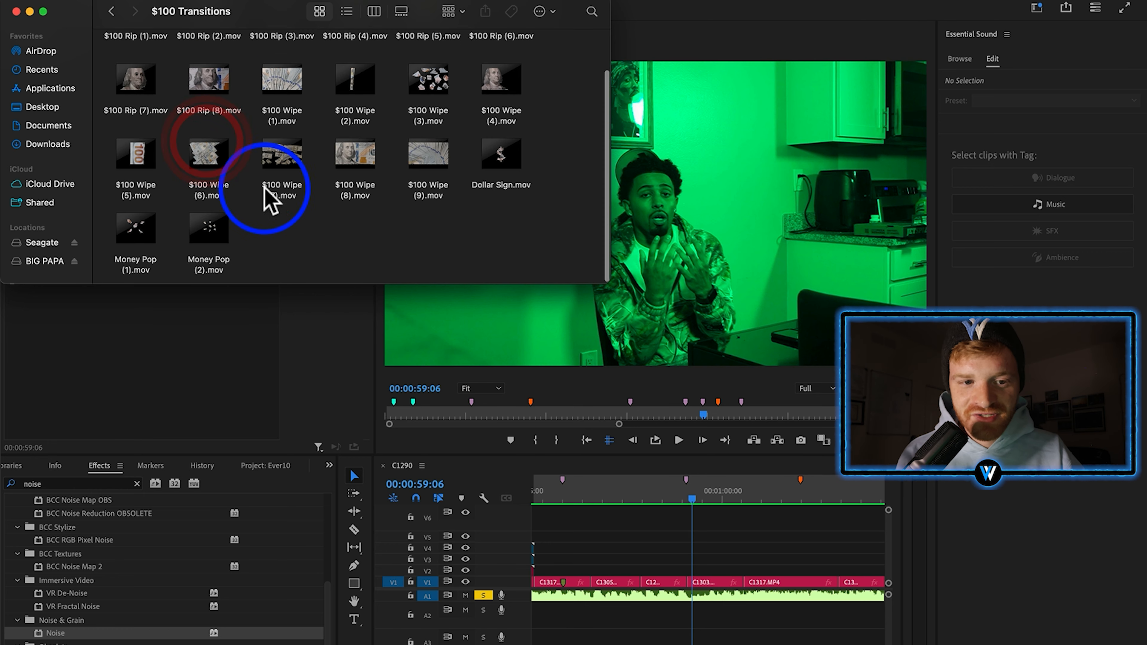
Preview the $100 Wipe (8).mov and $100 Rip (5).mov transition clips.
left_click(358, 187)
key("space")
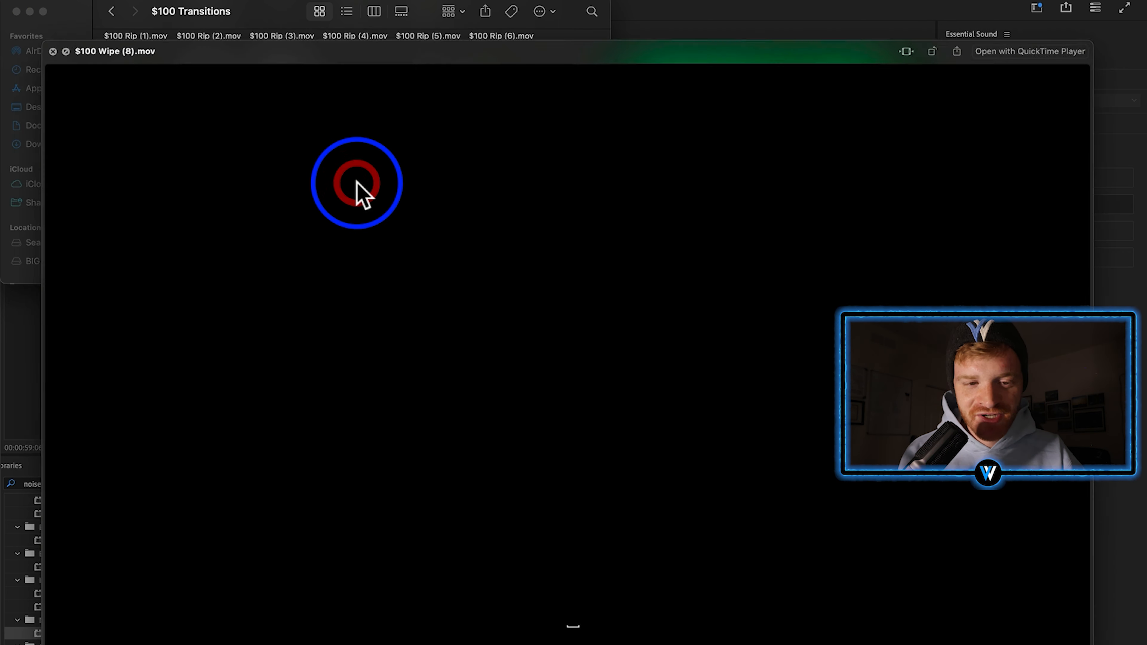
key("space")
scroll(427, 136, "up", 2)
left_click(428, 97)
key("space")
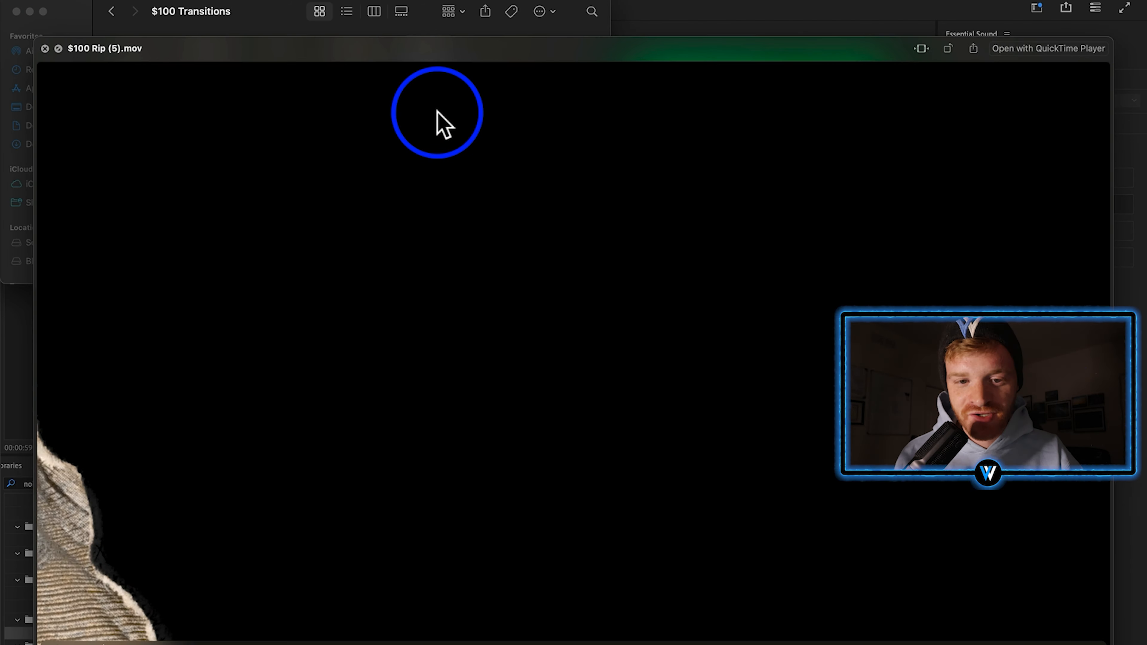
key("space")
Place $100 Rip (5).mov on V2 over the cut near 00:00:59:01, scale it to the frame size and scrub through the transition.
left_click_drag(440, 70, 682, 570)
right_click(689, 570)
left_click(728, 567)
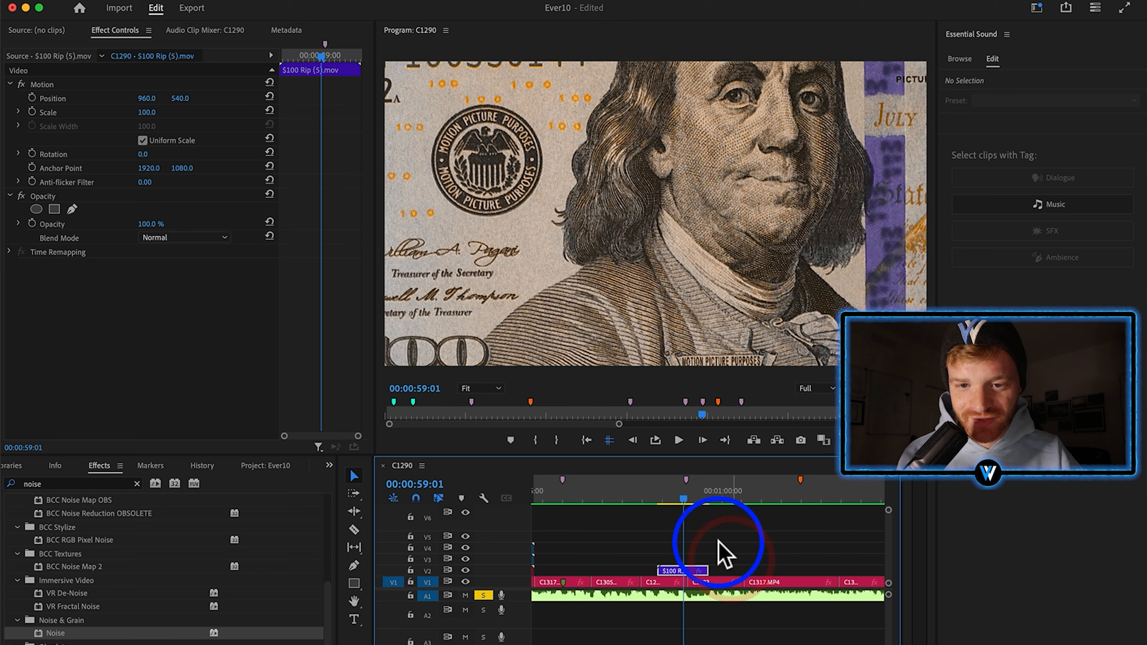
left_click(676, 494)
left_click_drag(676, 494, 650, 520)
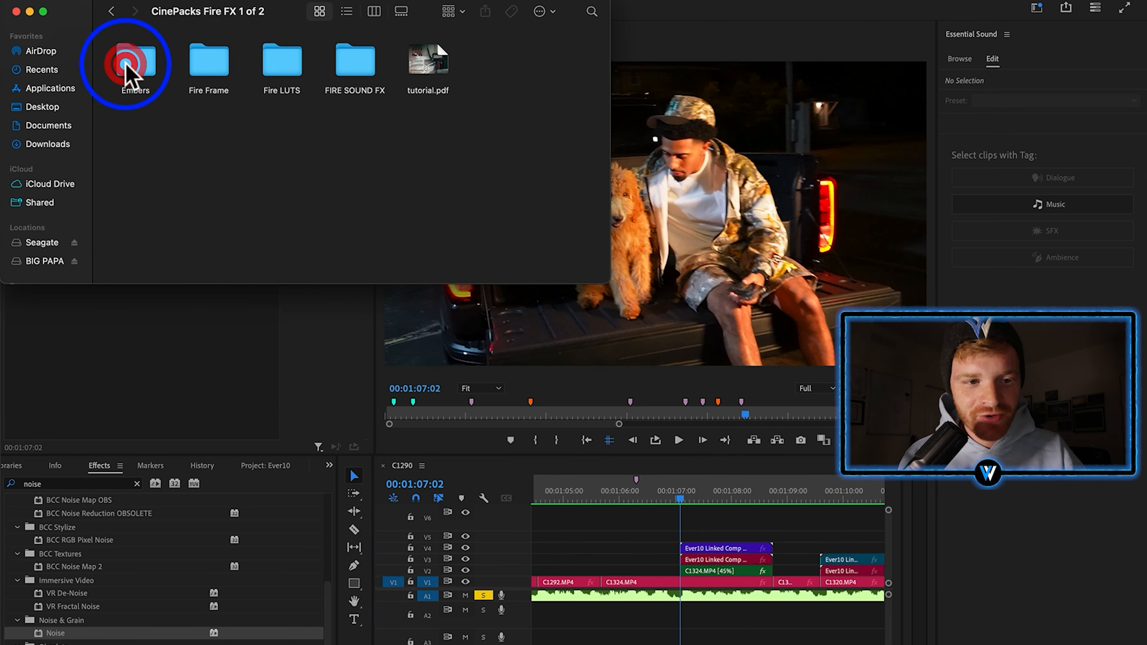
Open the Fire Frame folder of CinePacks Fire FX and preview Fire Frame (2).mov and Fire Frame (1).mov.
double_click(216, 72)
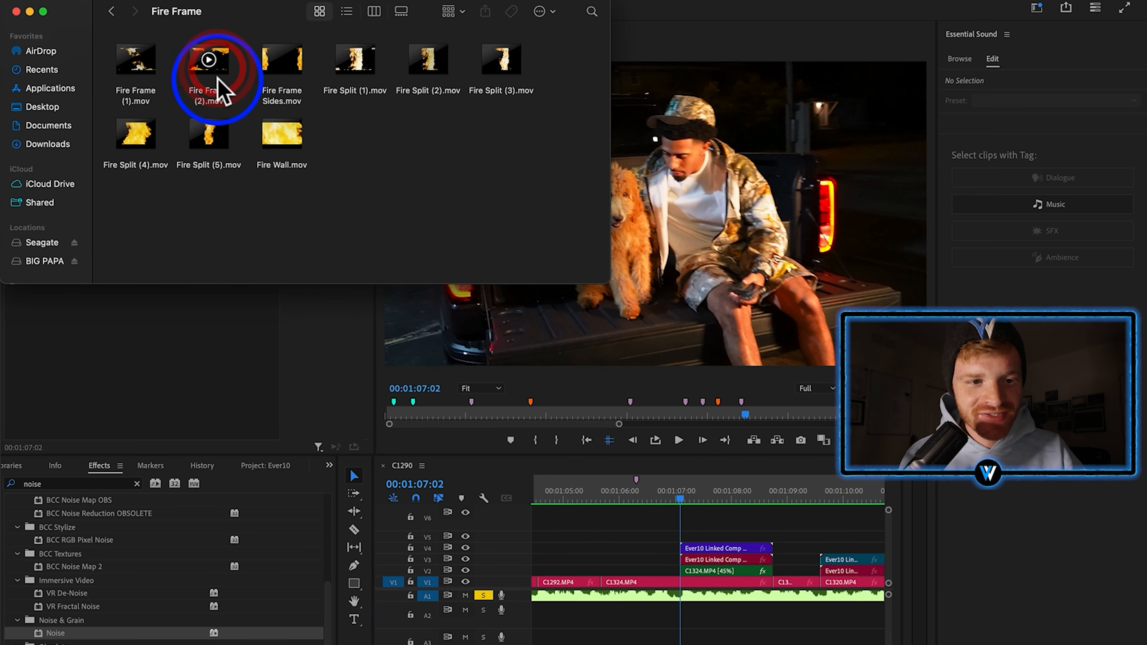
left_click(218, 88)
key("space")
key("space")
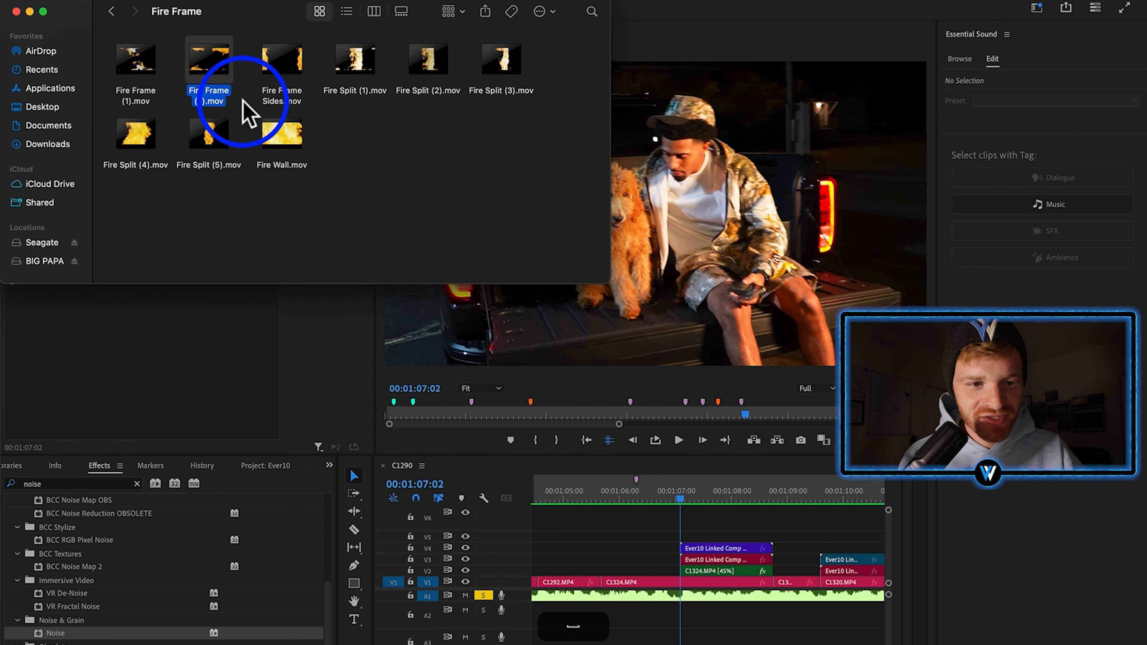
left_click(128, 108)
key("space")
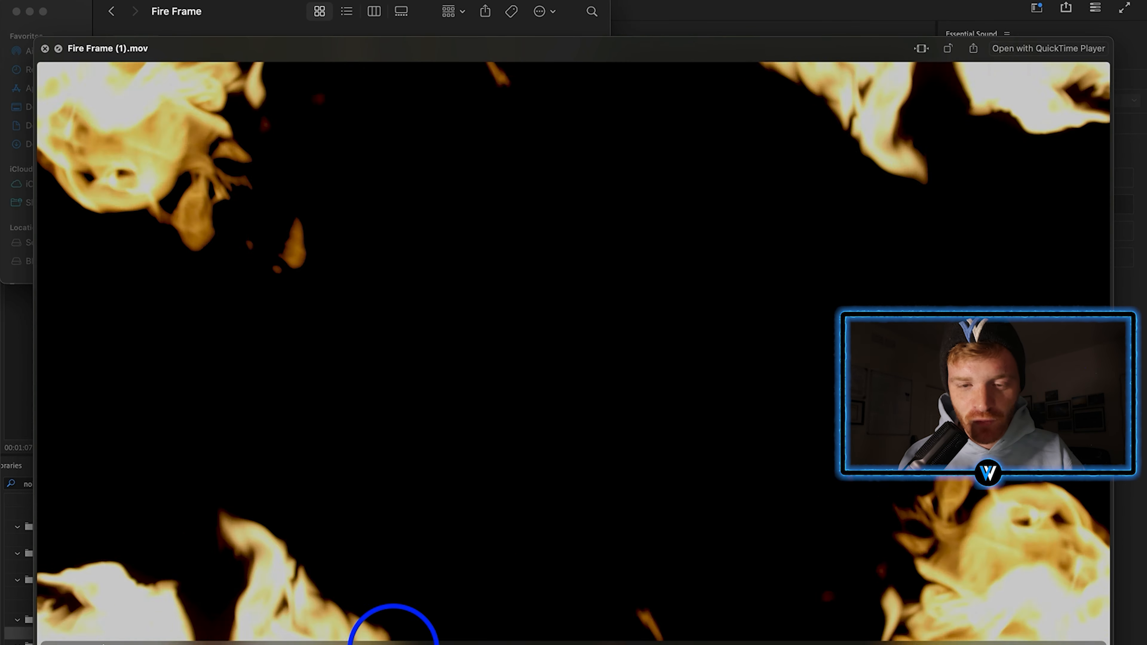
key("space")
Place Fire Frame (1).mov on V5 above the truck shots around 00:01:06:06 and scale it to the frame size.
left_click_drag(136, 63, 604, 528)
left_click(632, 481)
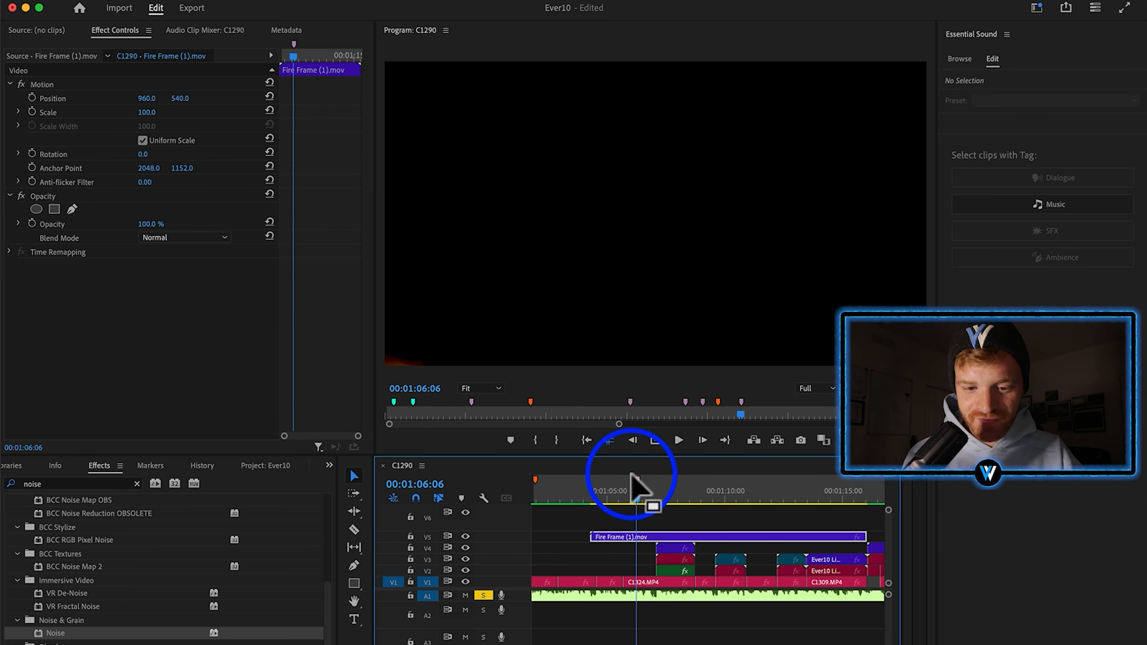
right_click(653, 536)
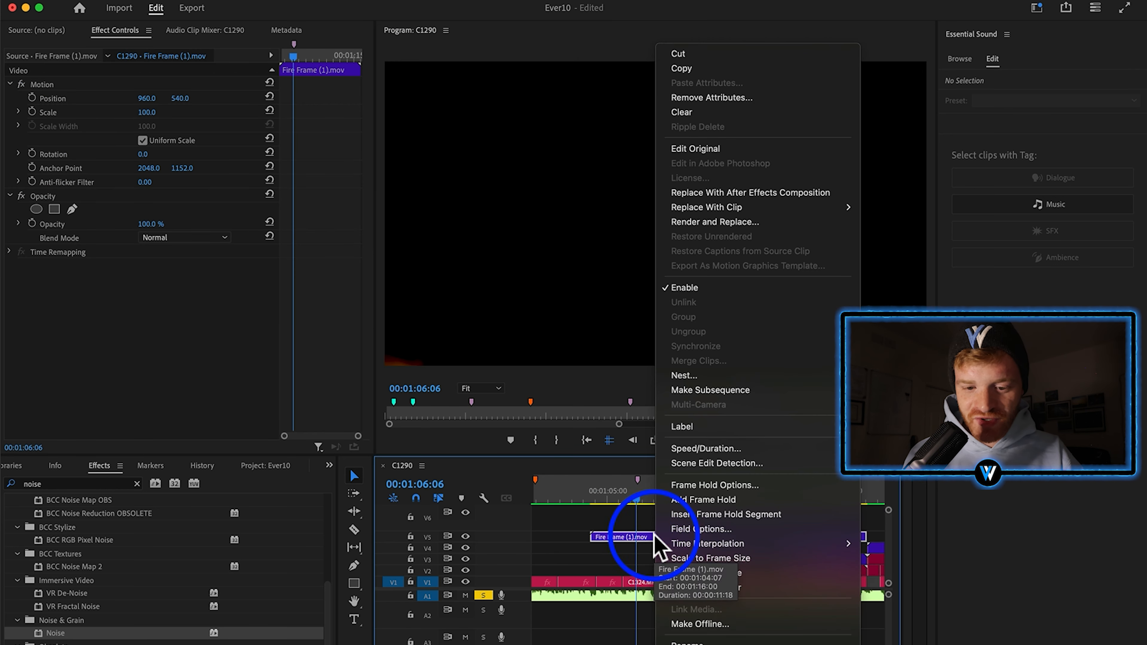
left_click(661, 558)
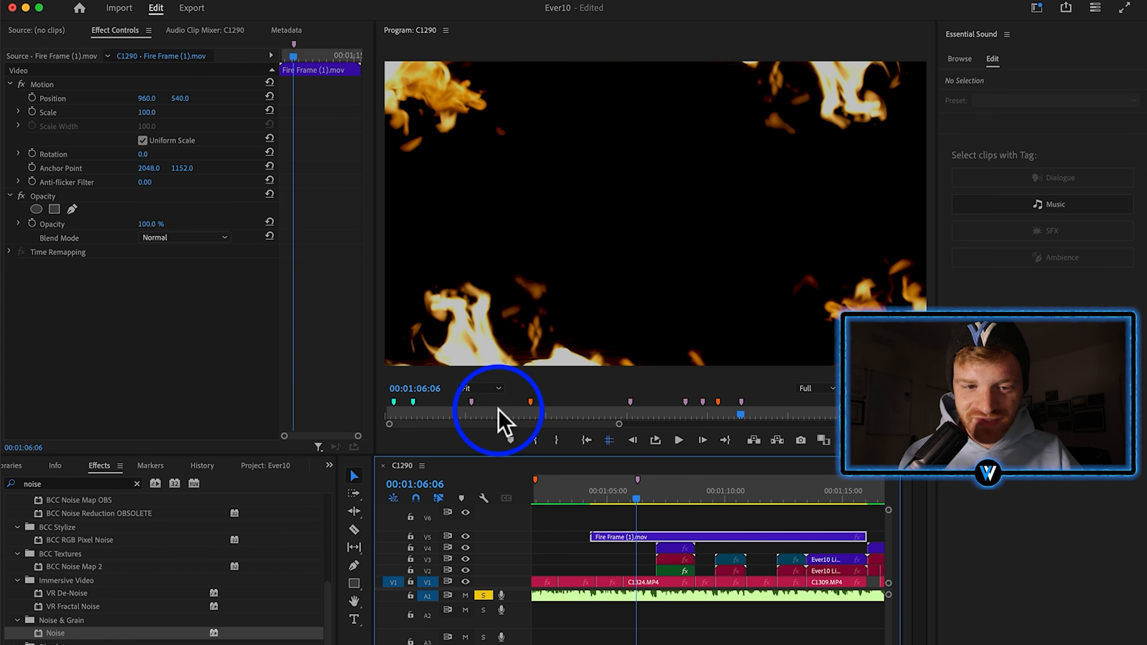
Set the fire frame clip's blend mode to Screen and trim its start to the playhead at 00:01:06:06.
left_click(183, 237)
left_click(221, 384)
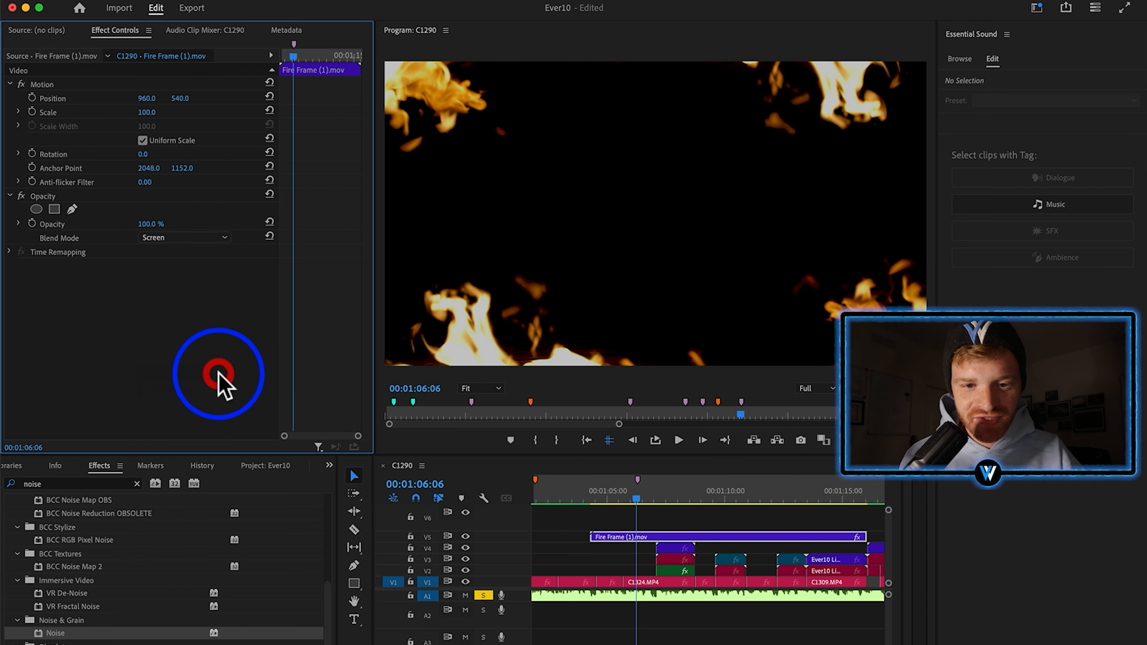
left_click_drag(592, 537, 625, 538)
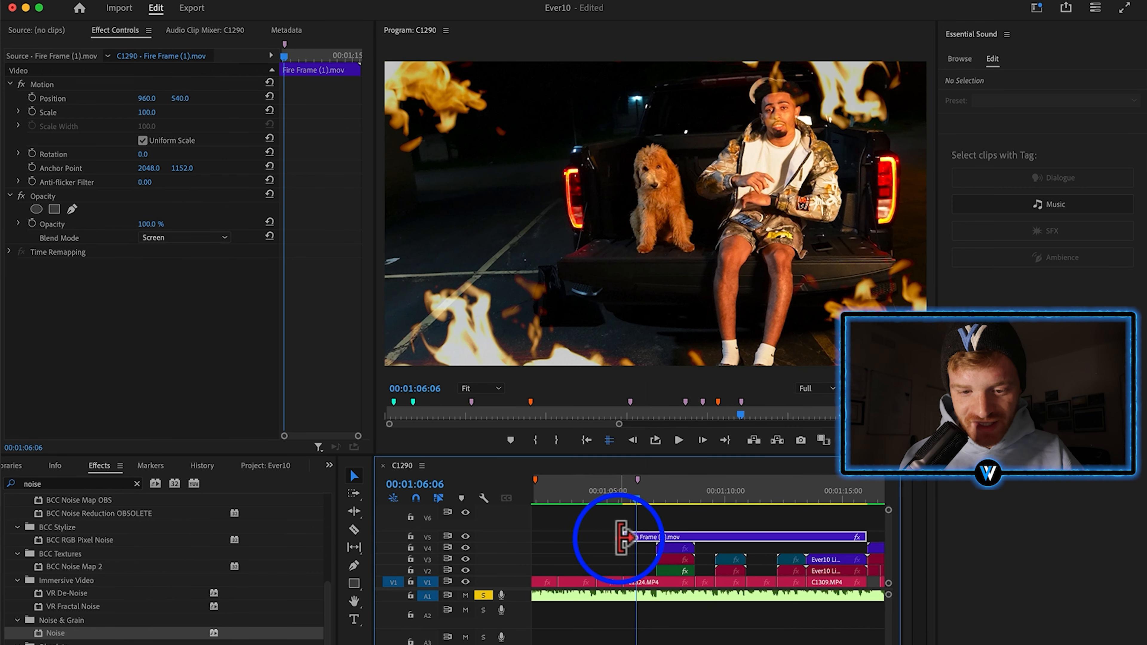
Extend the start of the Fire Frame (1).mov clip back to the beginning of the C1324.MP4 truck shot and scrub through the overlay.
mouse_move(645, 495)
left_mouse_down()
mouse_move(696, 494)
mouse_move(630, 486)
left_mouse_up()
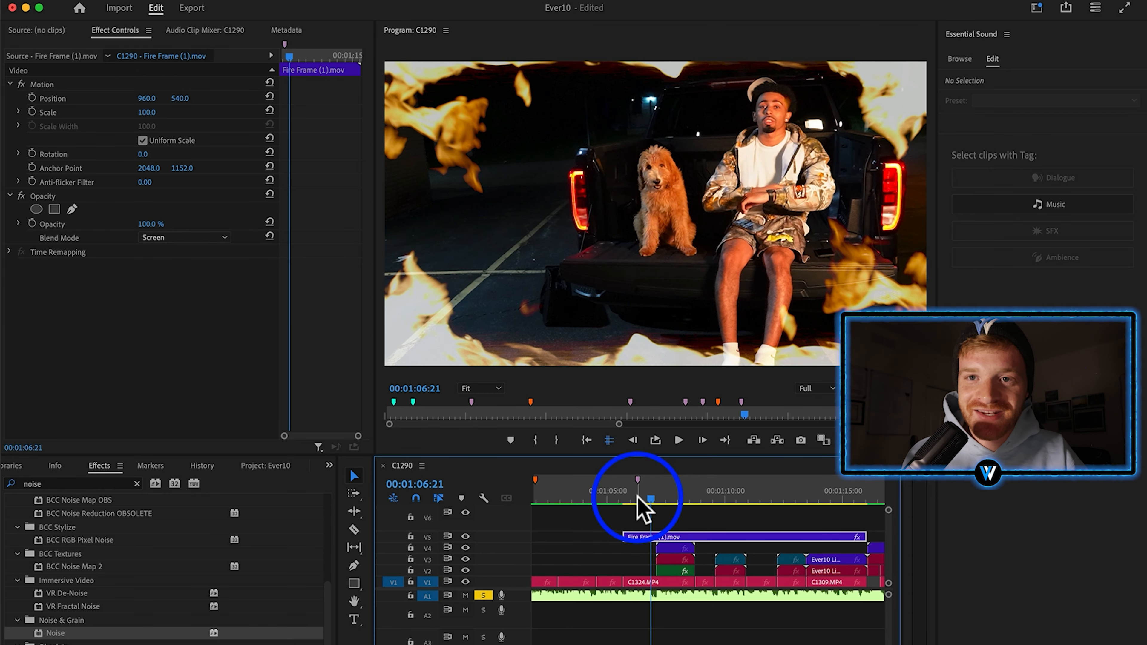
left_click_drag(616, 489, 641, 493)
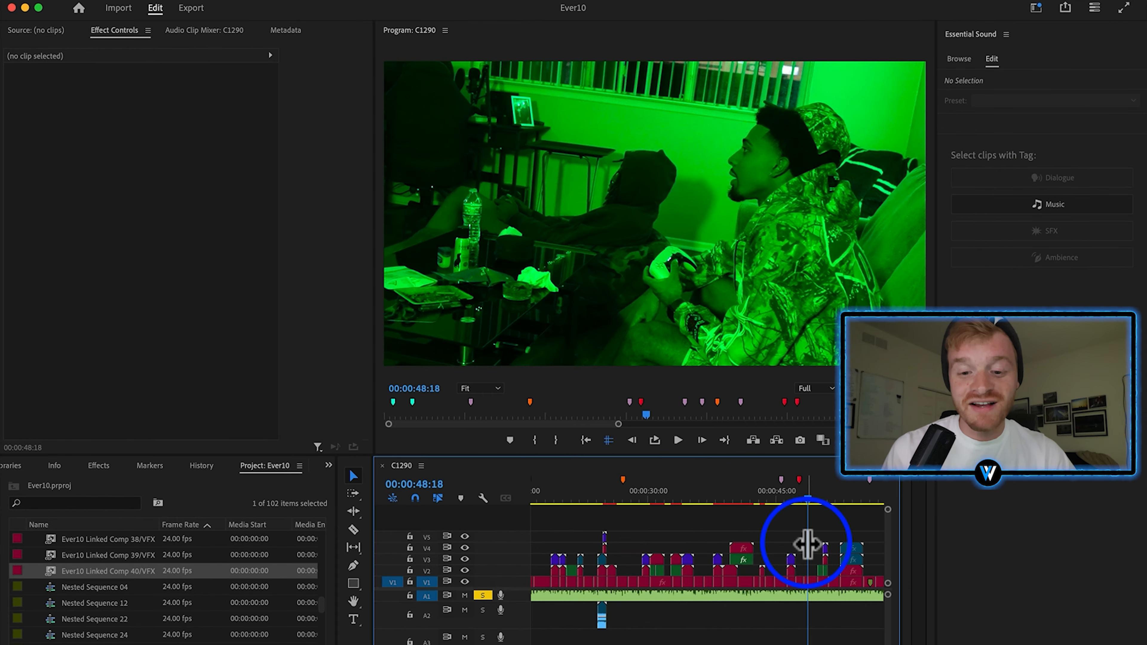
Examine the cut between the WORKING title shot and the green C1309.MP4 shot around 00:00:47 for the next transition.
key("=")
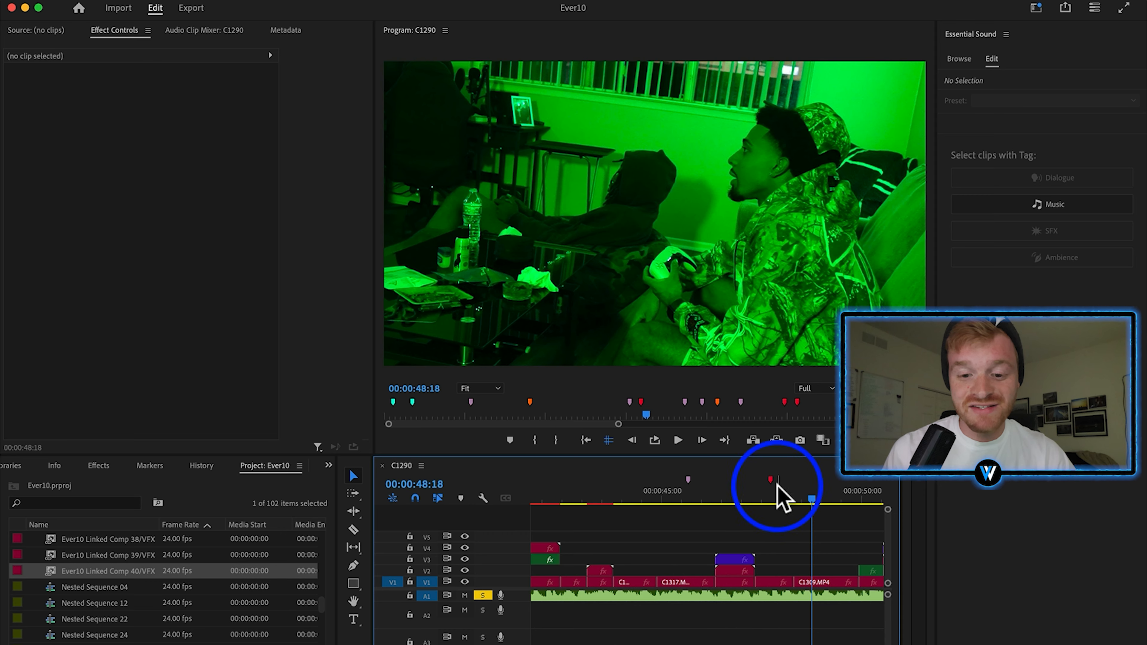
left_click_drag(772, 494, 757, 493)
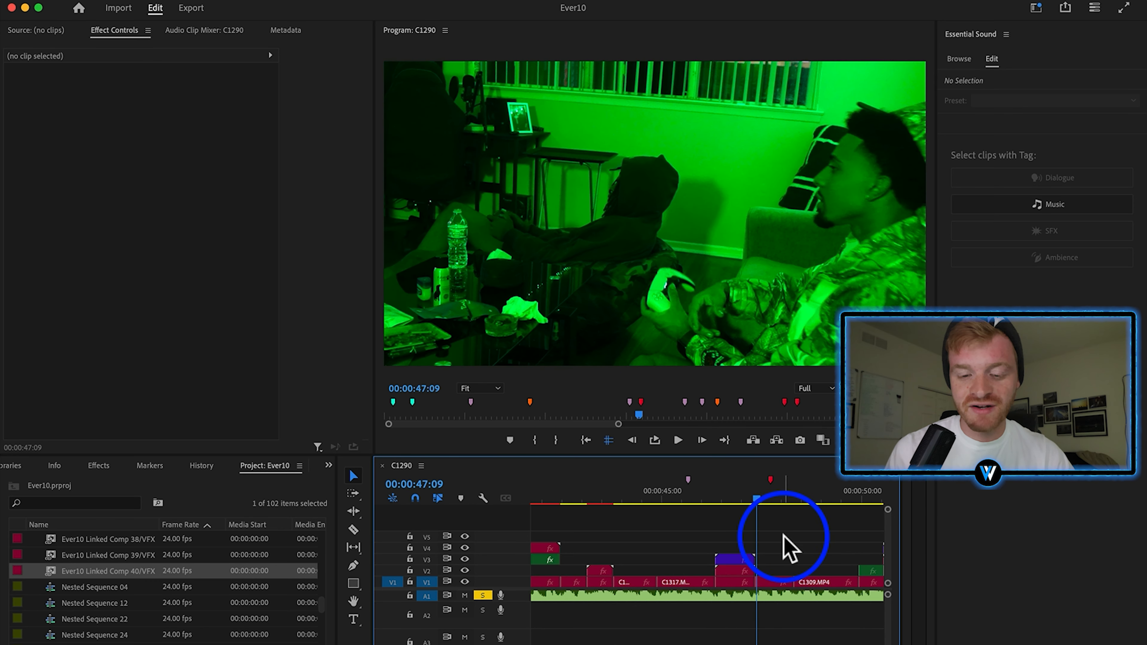
scroll(704, 551, "down", 3)
left_click(683, 494)
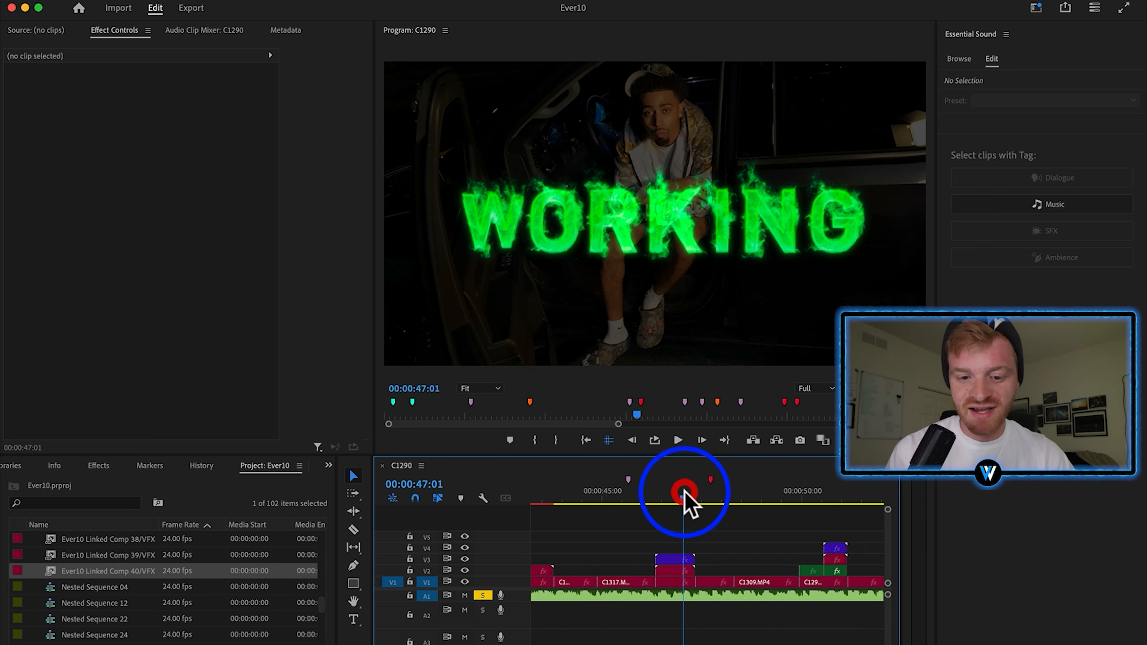
left_click(716, 582)
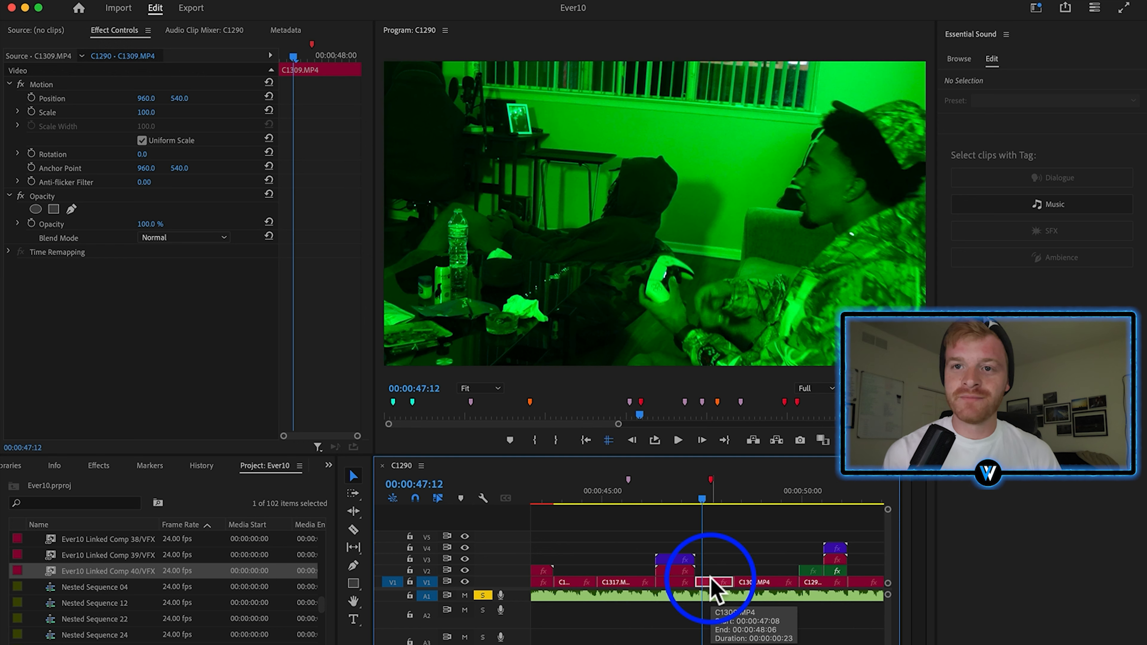
left_click_drag(706, 499, 669, 515)
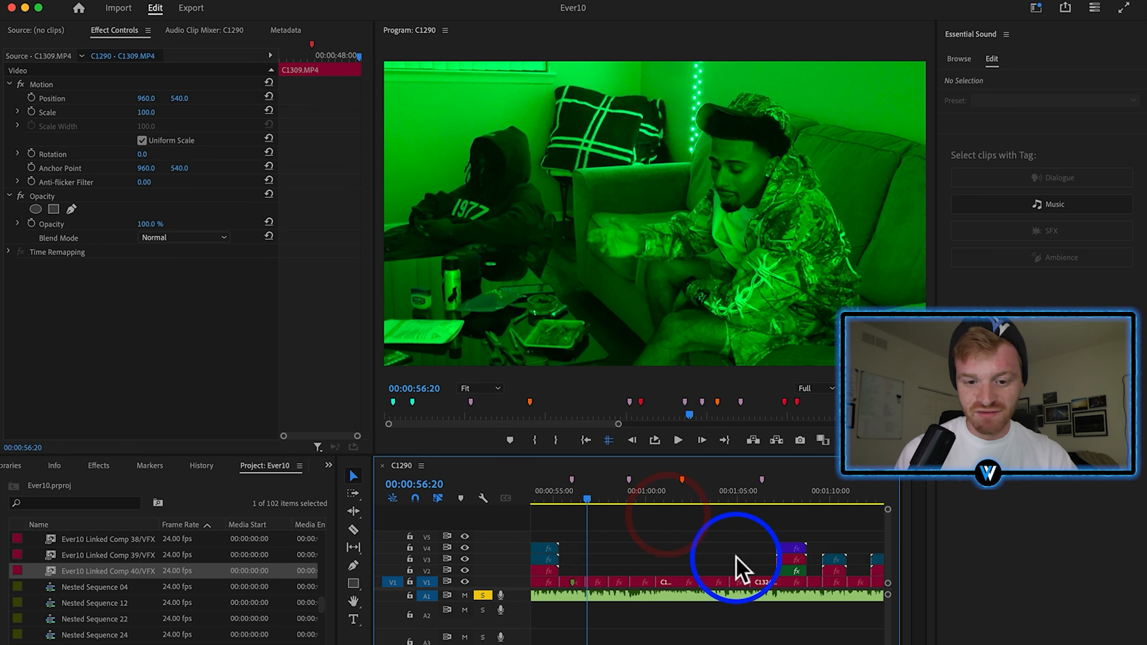
Duplicate the run of V1 clips from about 00:00:55 to 00:01:05 onto V2 and nest the copies into one sequence.
left_click_drag(688, 575, 570, 571)
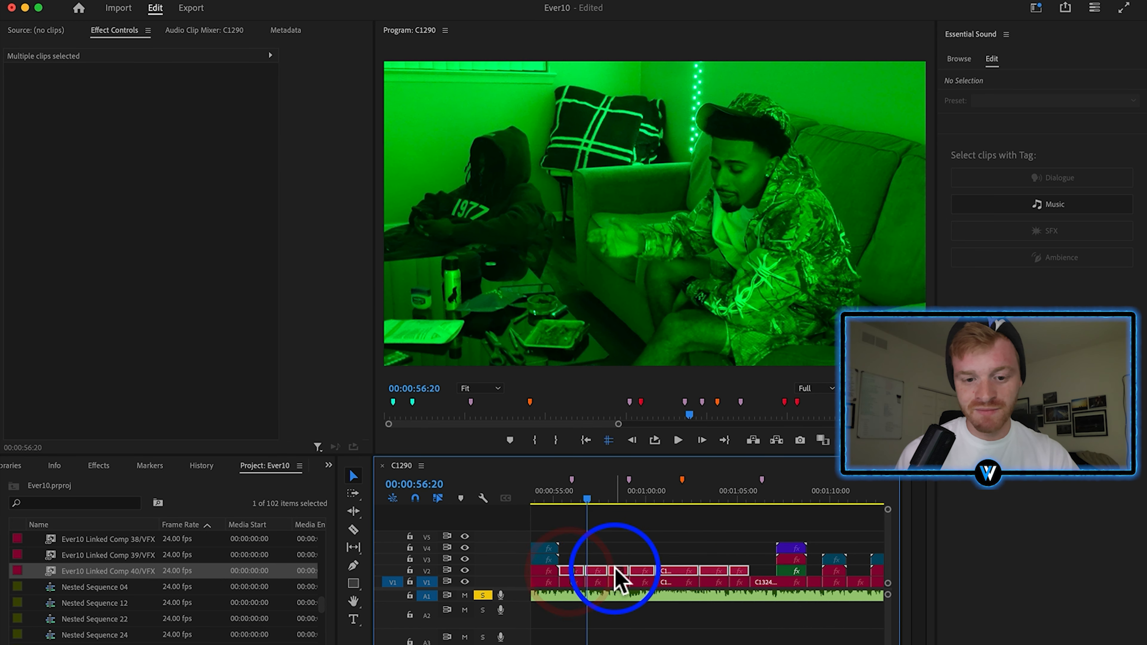
right_click(591, 572)
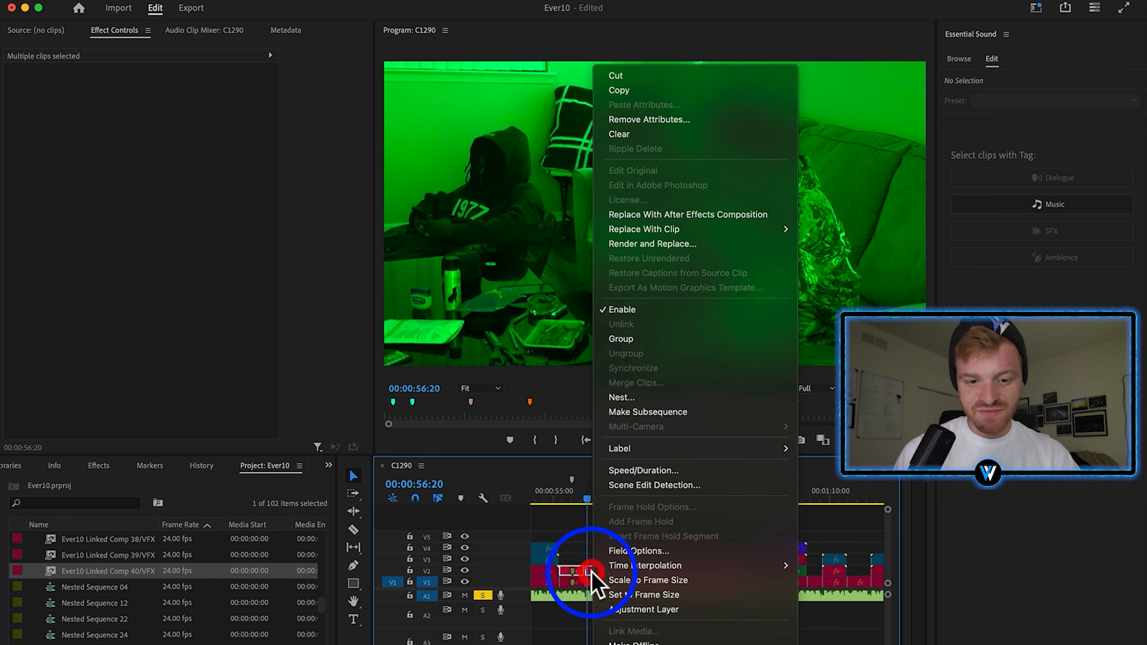
left_click(643, 398)
left_click(618, 373)
Set the new nested sequence clip to 800% speed with reverse speed enabled.
left_click(593, 579)
key("super+r")
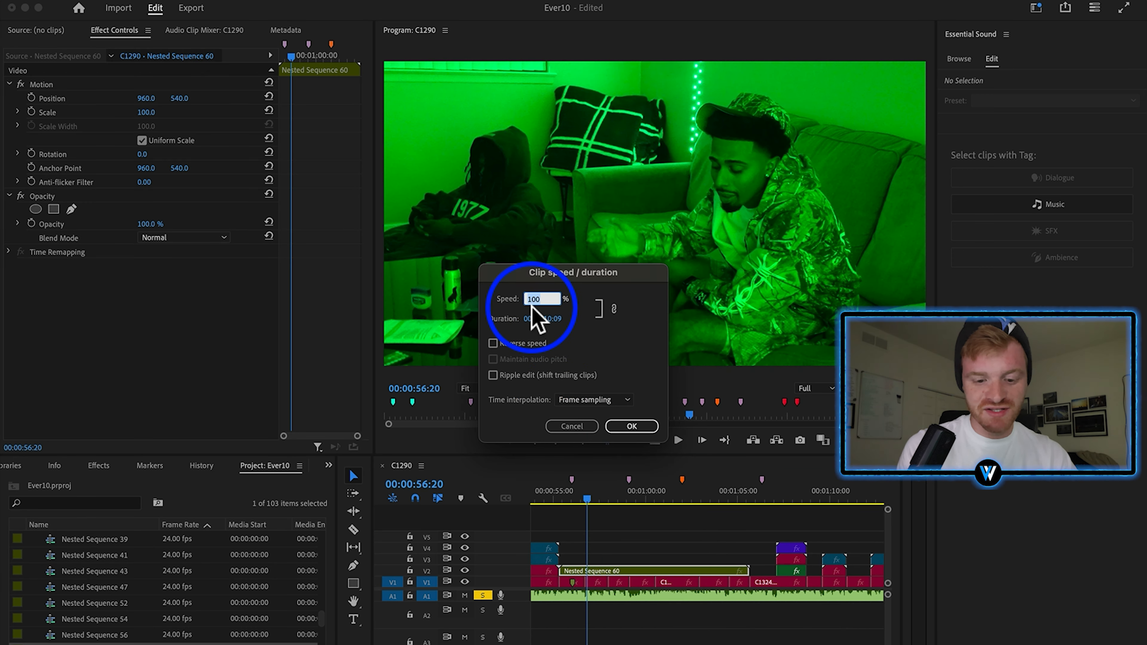
type("800")
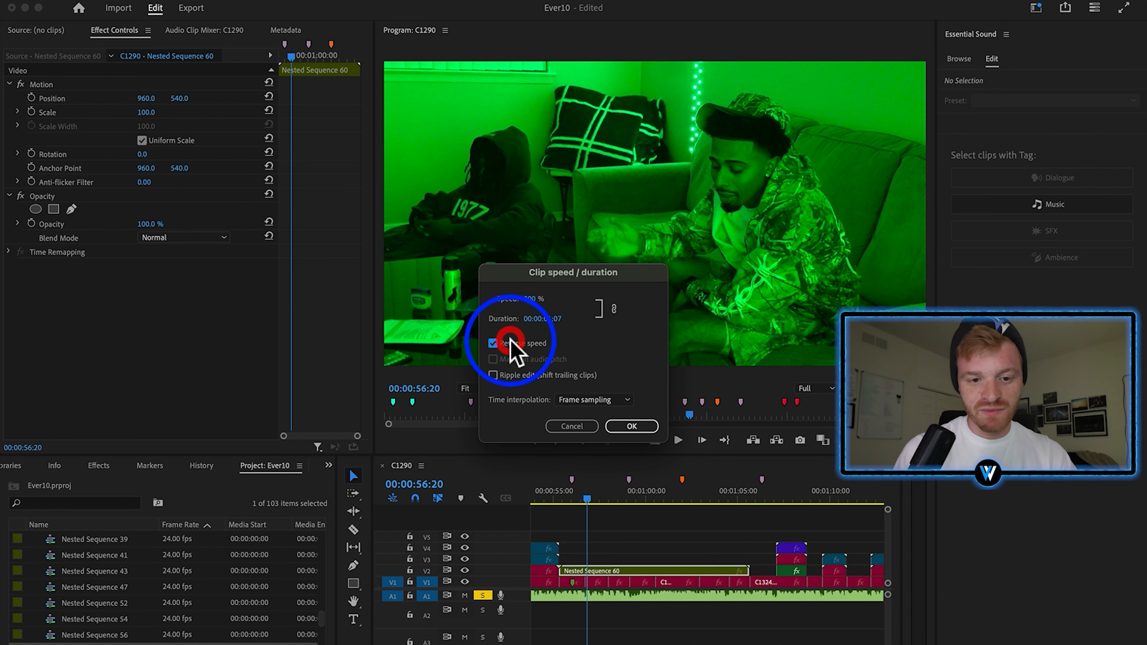
left_click(632, 426)
Move the sped-up nested clip onto V2 above the C1309.MP4 shot, directly after the WORKING title shot around 00:00:47, and scrub through it.
scroll(568, 565, "up", 5)
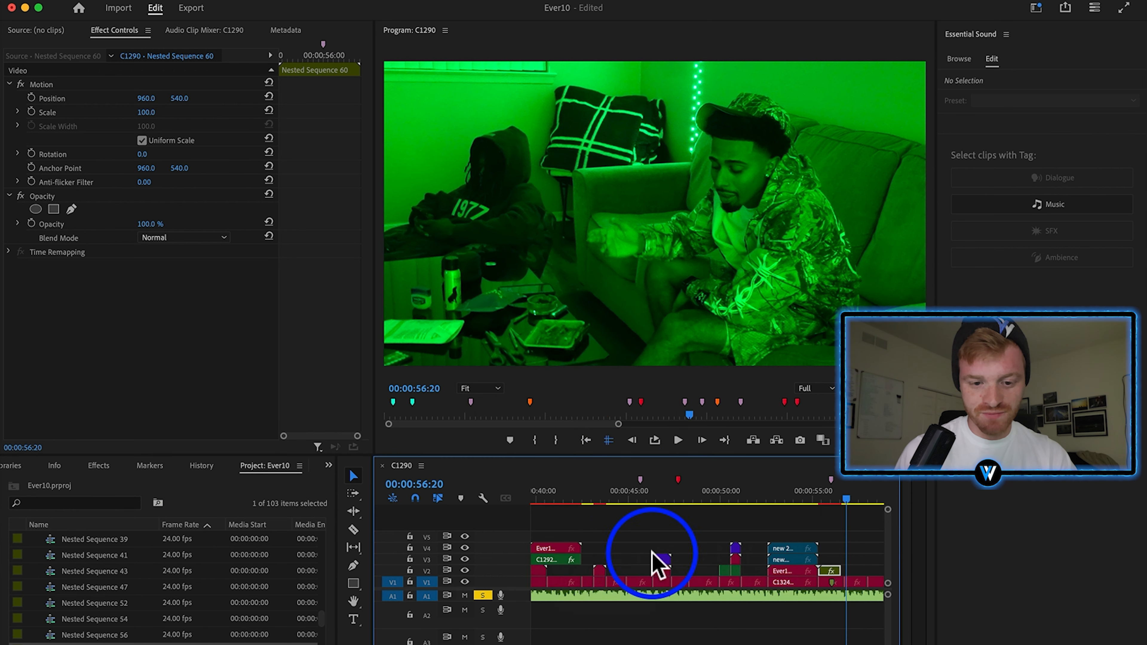
left_click_drag(825, 570, 663, 570)
left_click(684, 568)
scroll(684, 568, "up", 5)
left_click_drag(647, 496, 665, 499)
Replace the Nested Sequence 60 clip with an After Effects composition.
right_click(657, 571)
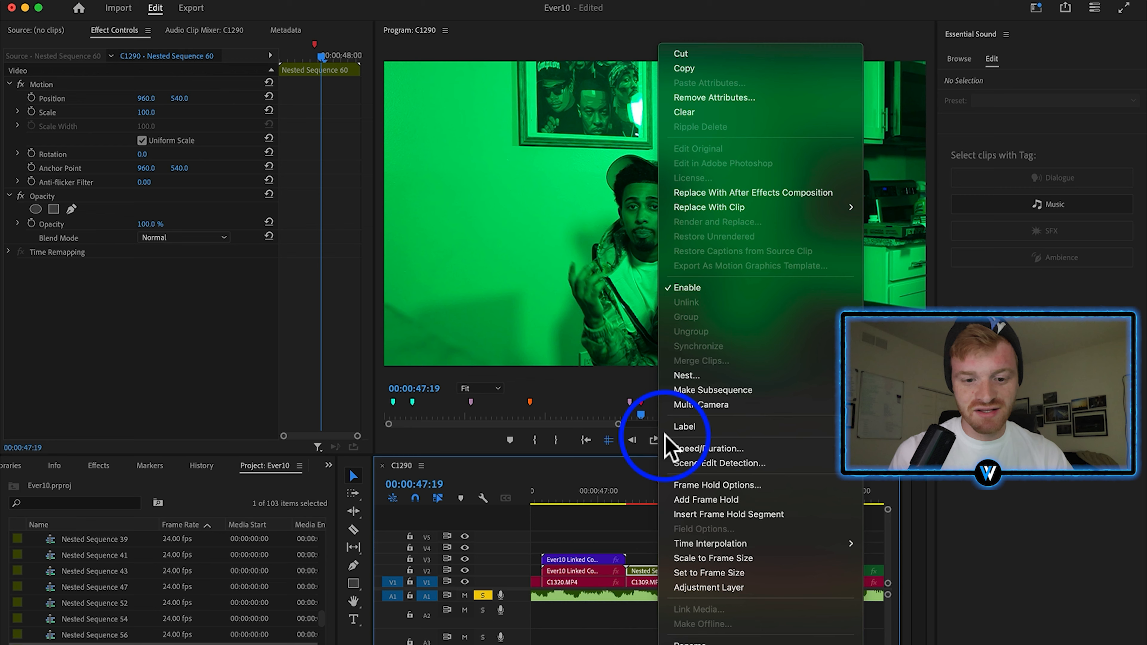
left_click(627, 569)
left_click_drag(655, 576, 661, 561)
right_click(660, 561)
left_click(663, 190)
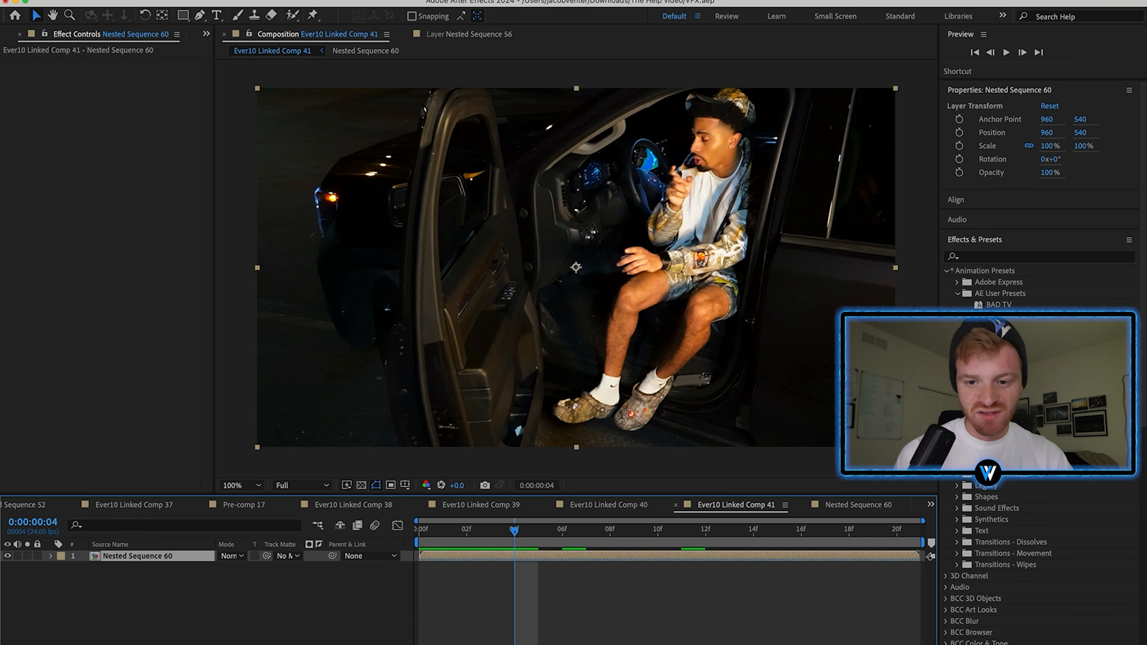
In After Effects, apply S_FilmDamage, Posterize Time at 6 fps, Echo, S_Monochrome and S_Flicker to the Nested Sequence 60 layer.
left_click_drag(630, 485, 536, 556)
type("flicker")
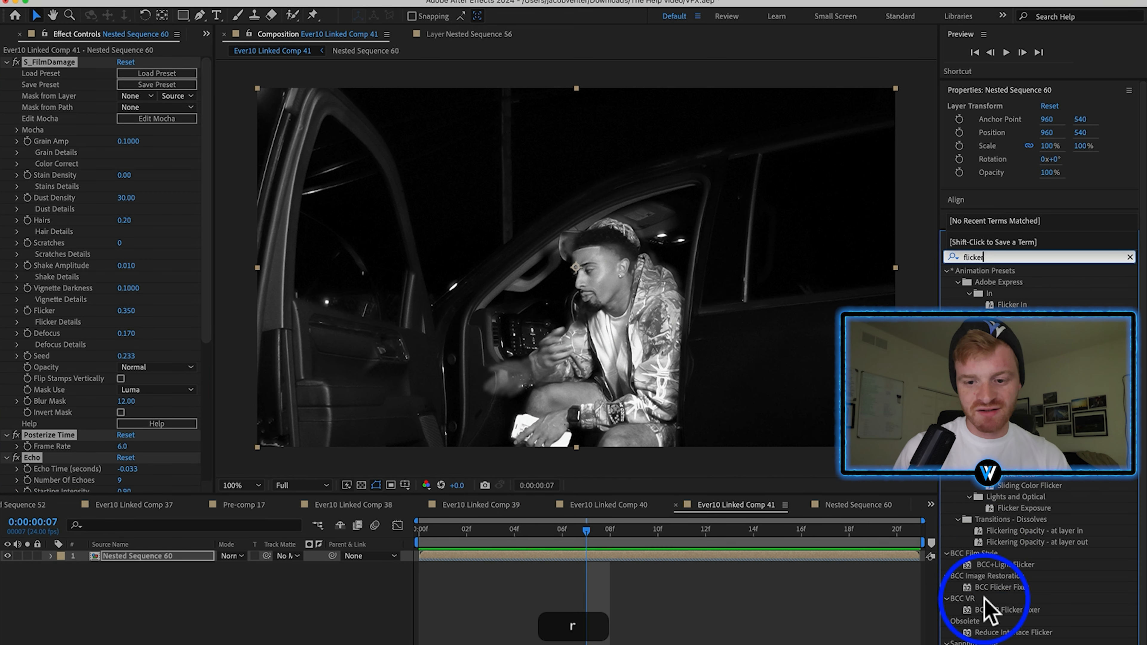
left_click_drag(1000, 639, 650, 558)
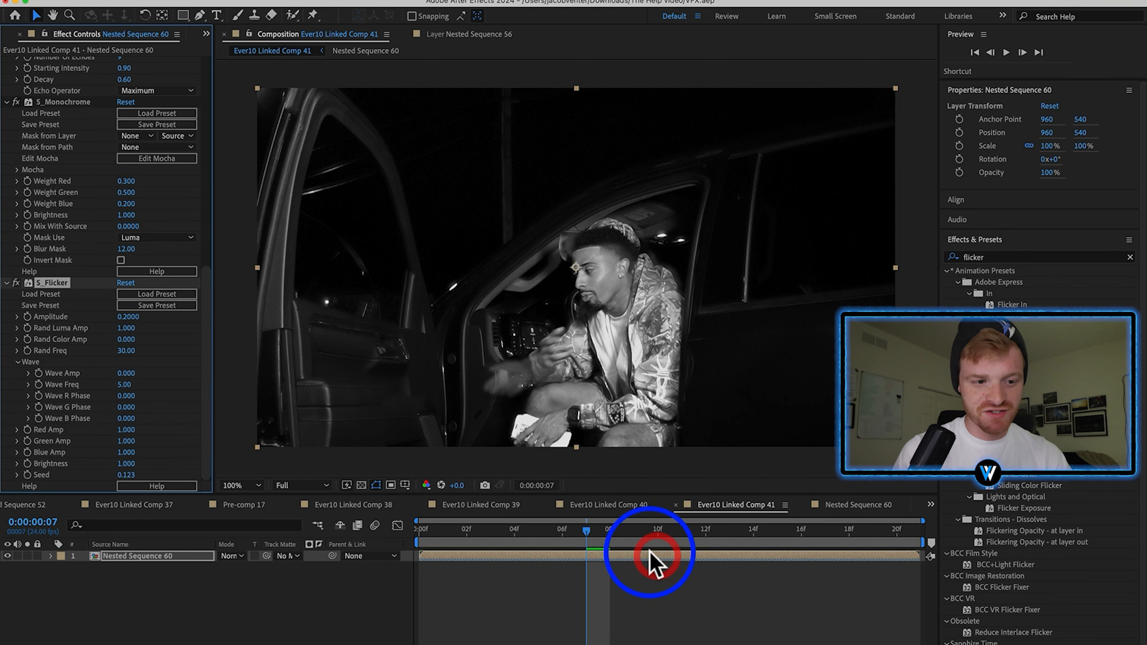
Load the Bloodlust preset for S_Flicker and scrub through the composition to preview it.
left_click(157, 294)
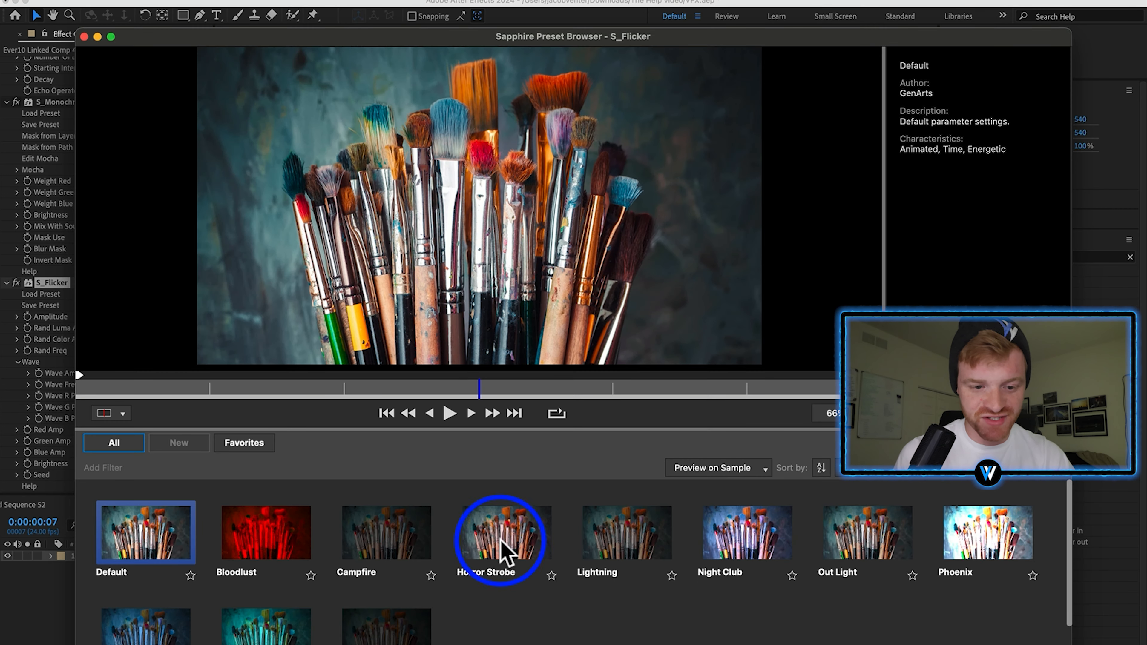
left_click(450, 414)
left_click(486, 532)
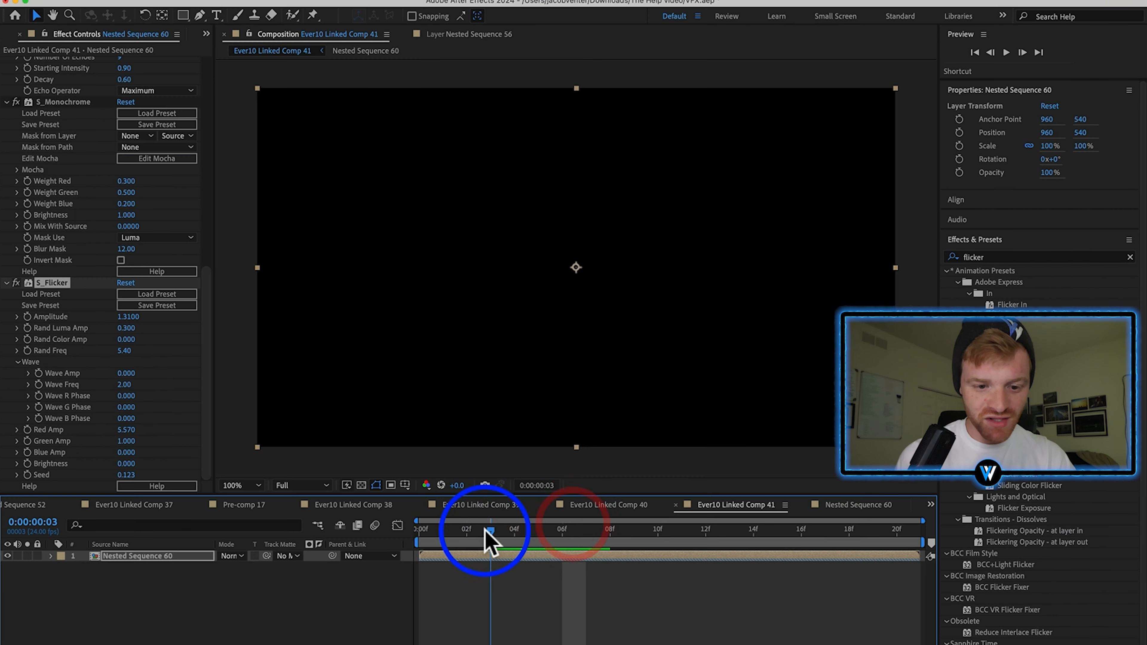
left_click_drag(436, 536, 727, 539)
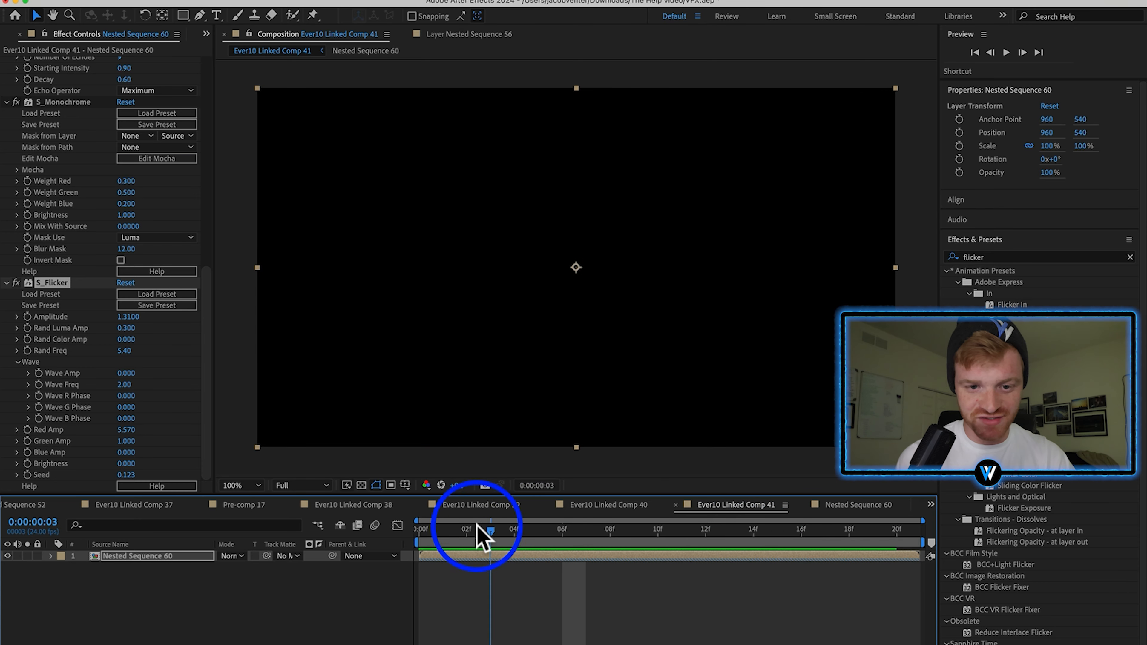
left_click(455, 526)
left_click(403, 530)
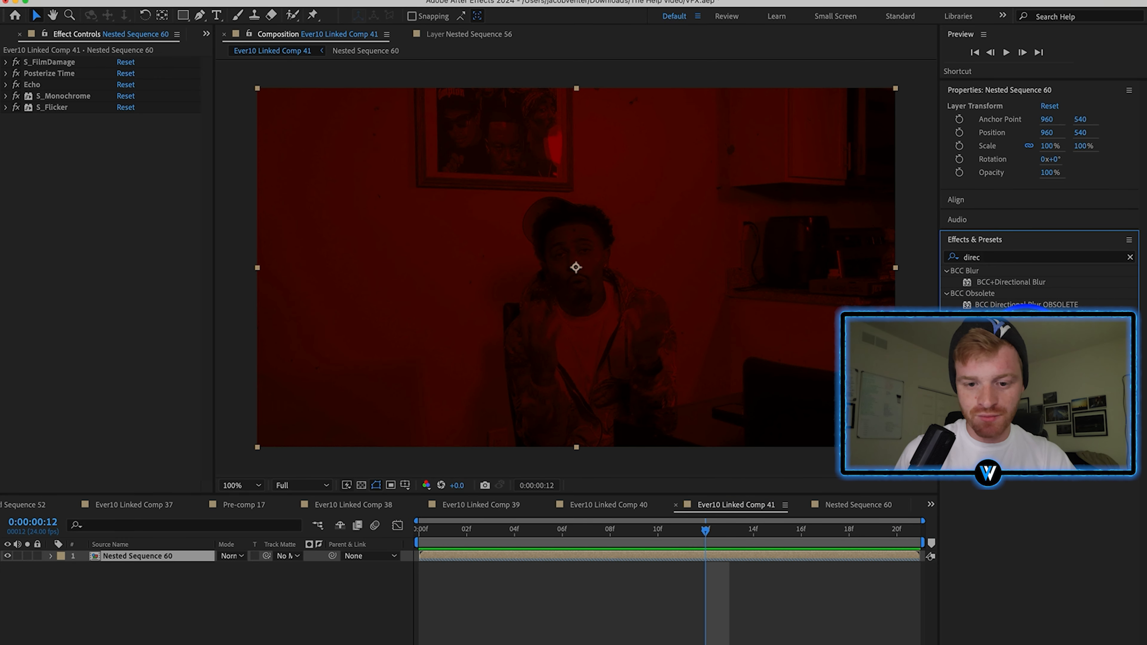
Add Directional Blur to the Nested Sequence 60 layer with a 90° direction and a blur length of 92.2.
left_click_drag(1027, 311, 631, 556)
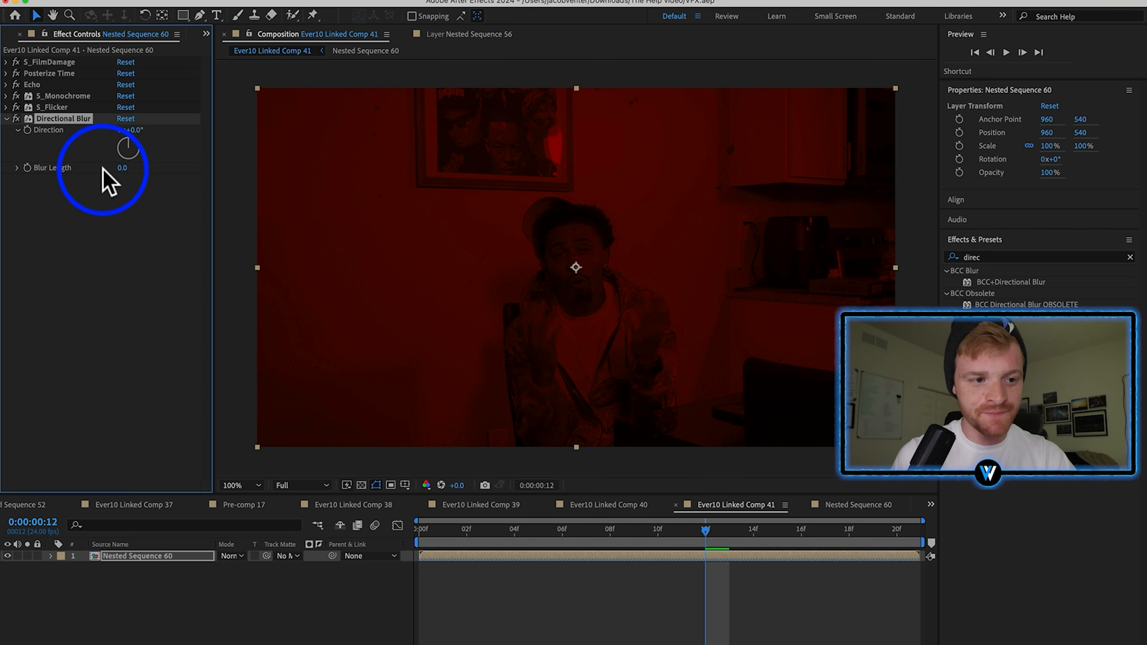
type("90")
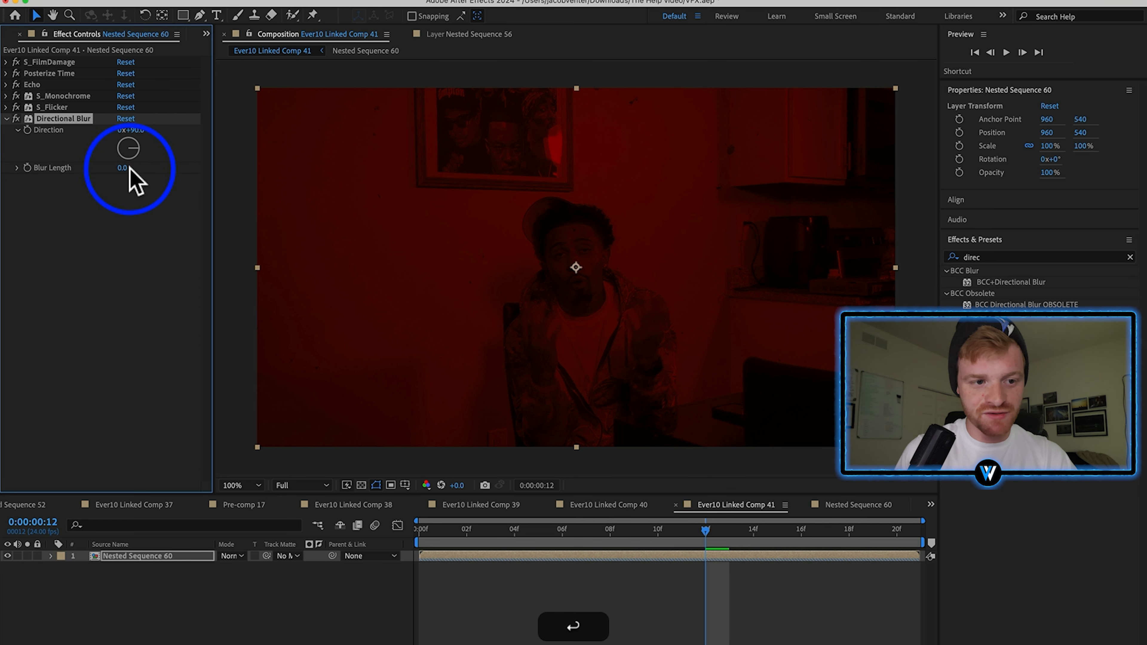
left_click_drag(273, 165, 618, 137)
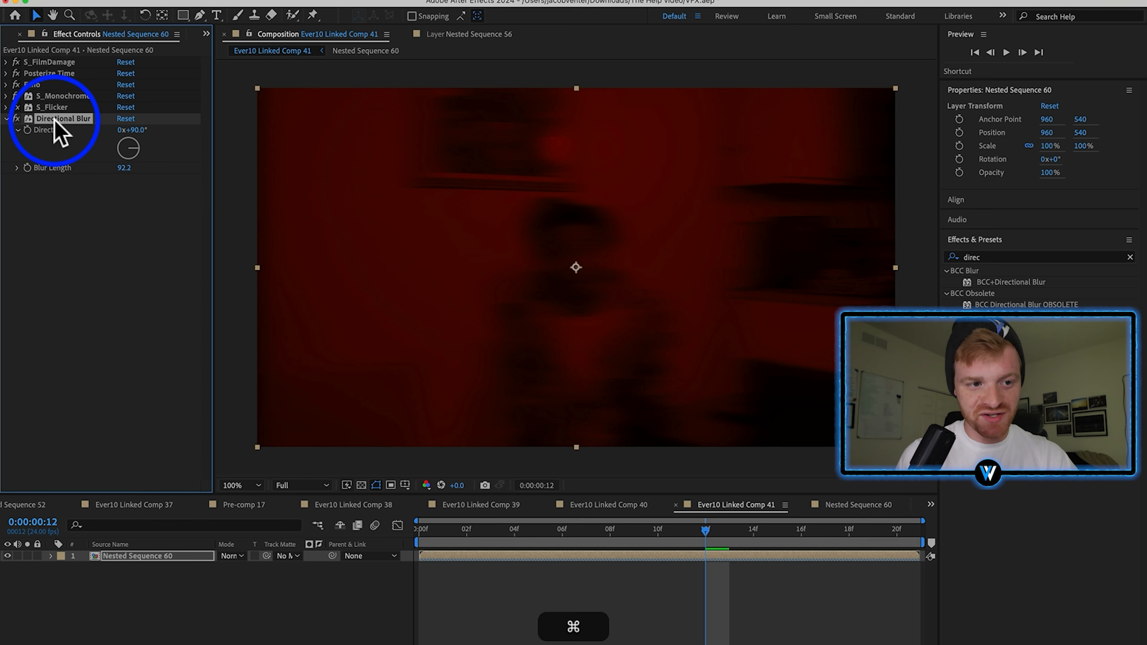
Cut the Directional Blur from Nested Sequence 60 and paste it onto a new adjustment layer above it.
key("super+x")
left_click(159, 607)
right_click(175, 596)
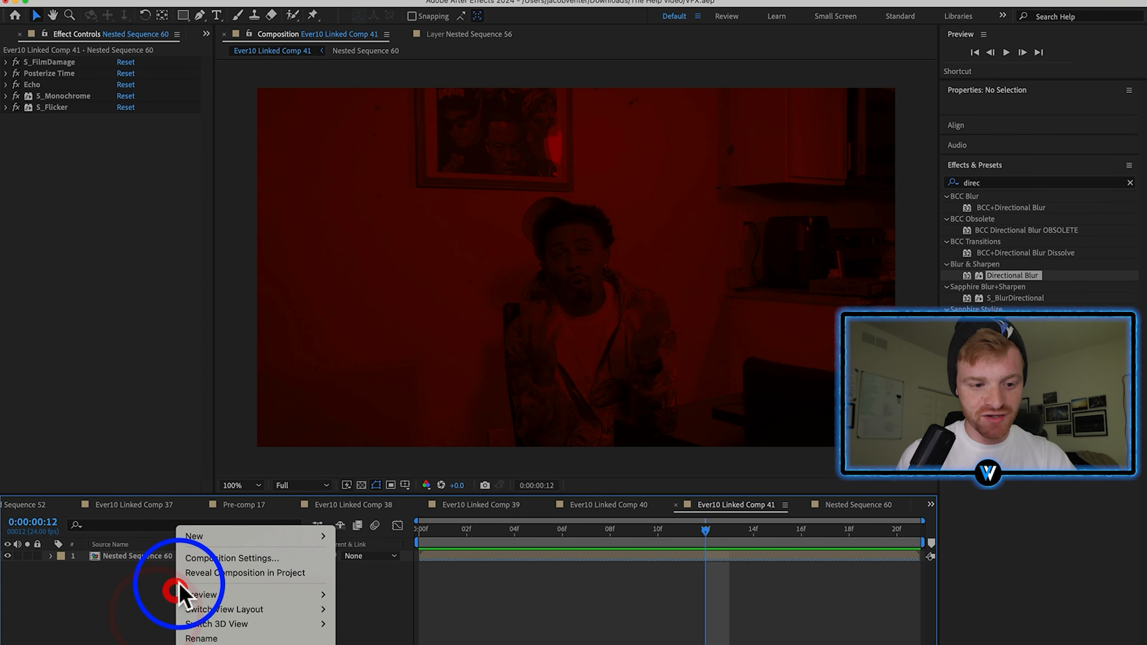
mouse_move(225, 532)
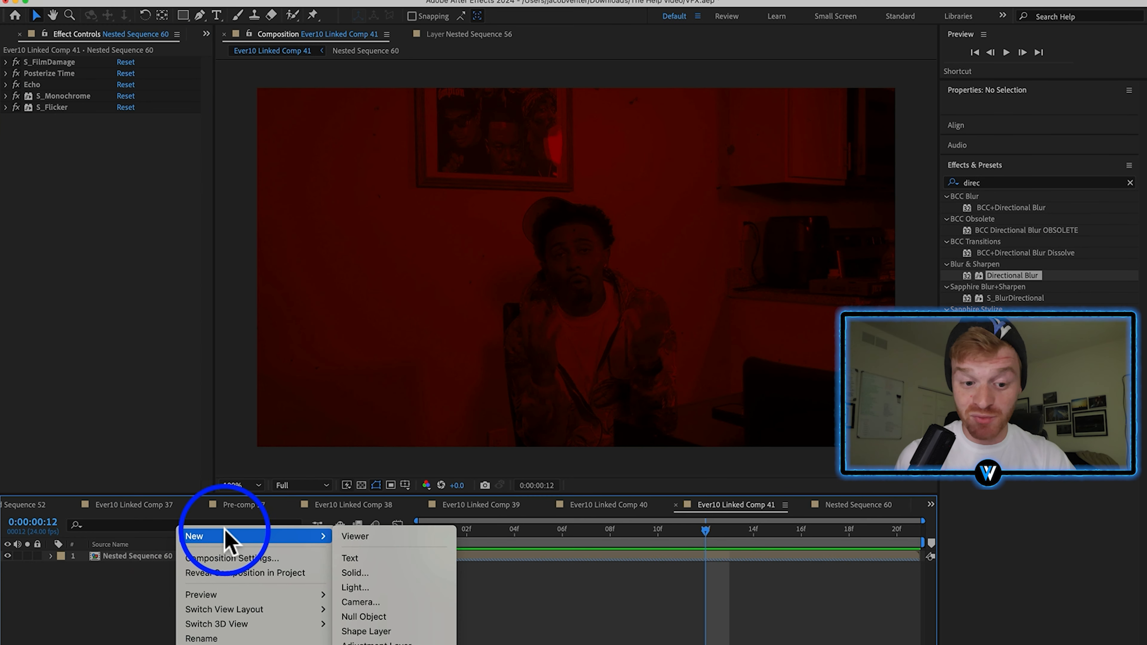
left_click(383, 641)
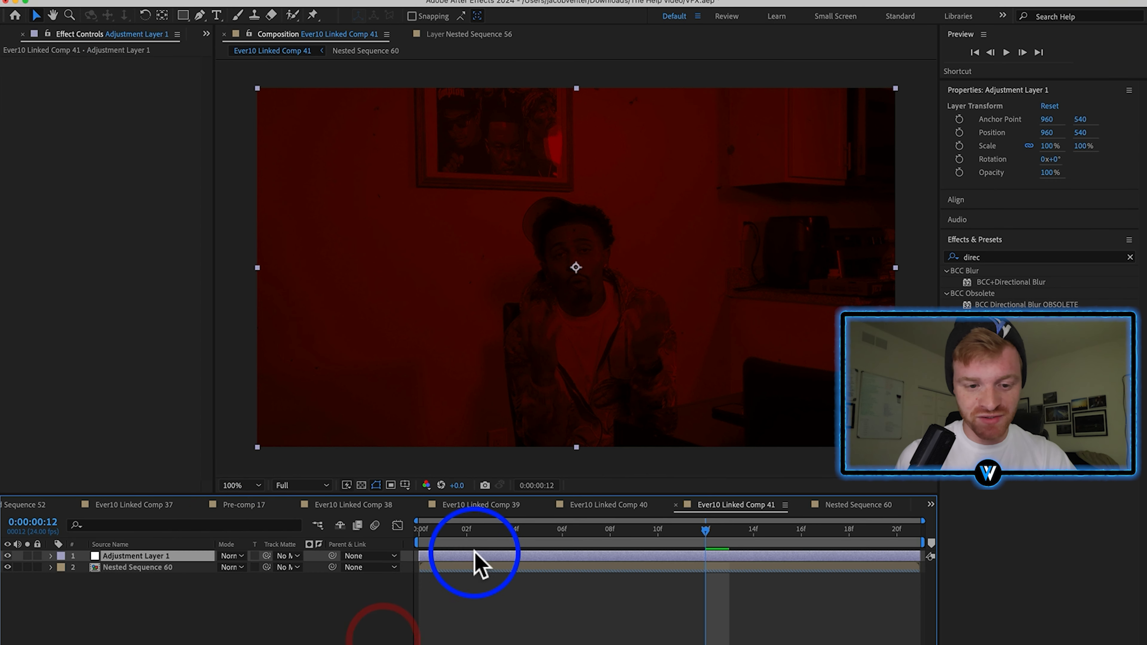
key("super+v")
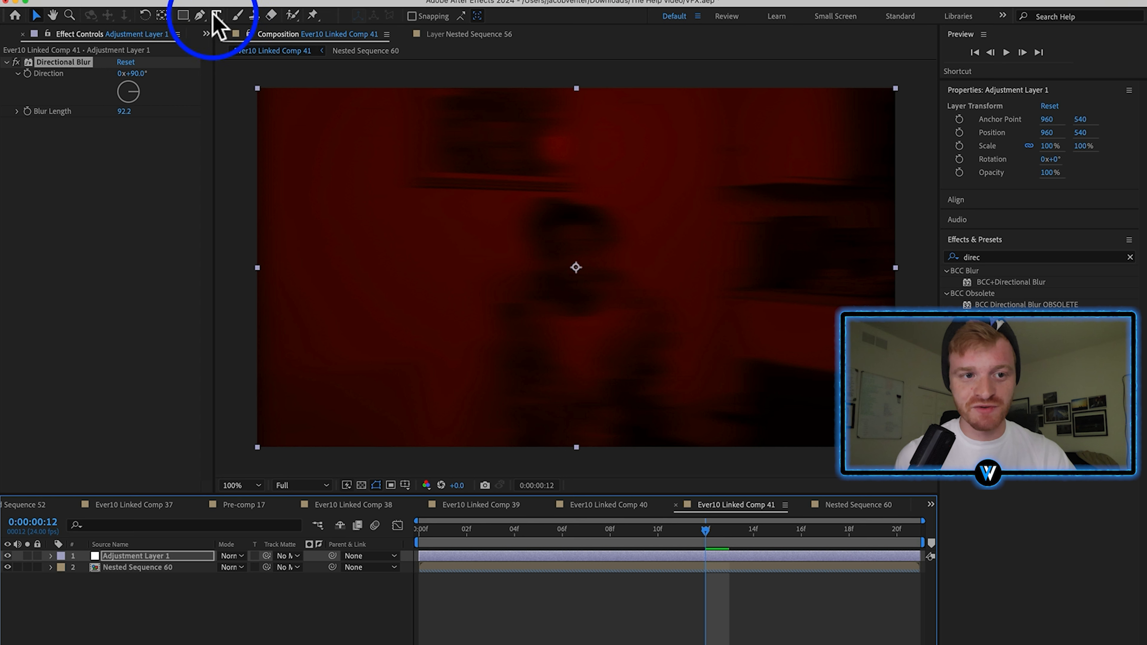
Draw a large ellipse mask around the subject on the adjustment layer, invert it and set its feather to 571 pixels.
left_click_drag(188, 19, 241, 48)
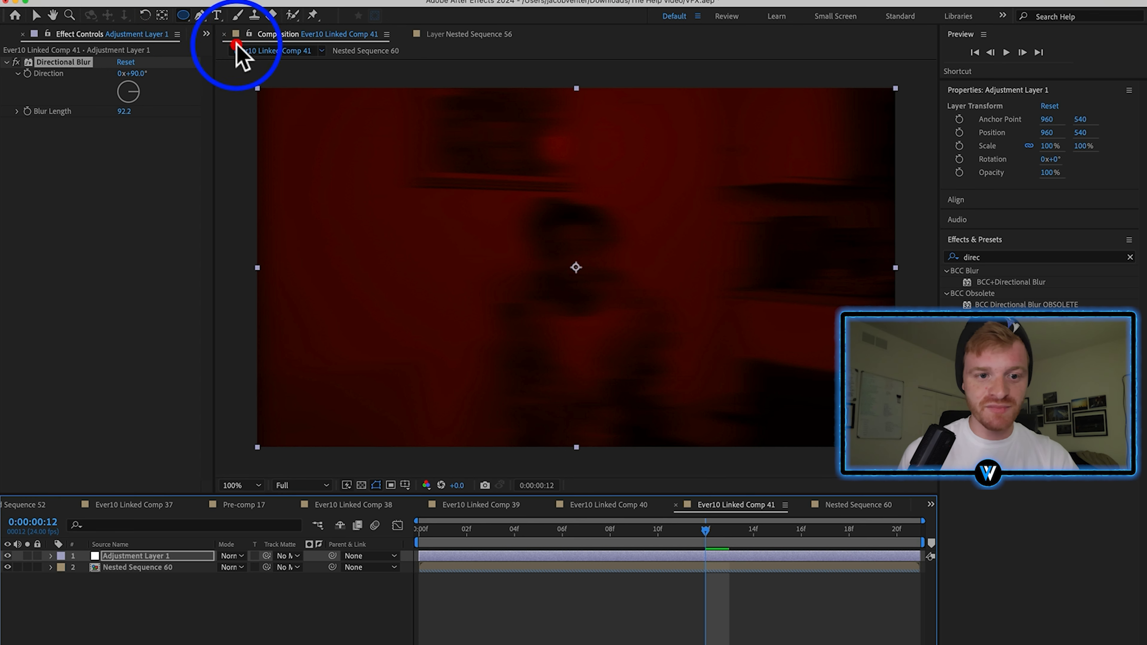
left_click_drag(334, 104, 798, 413)
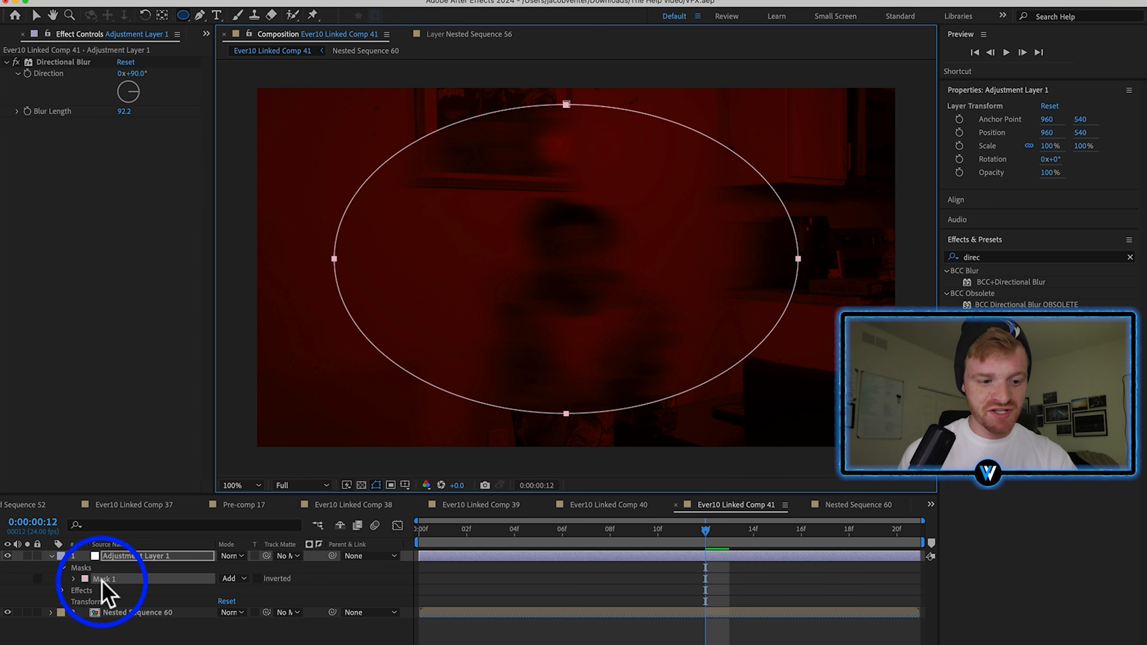
left_click(257, 579)
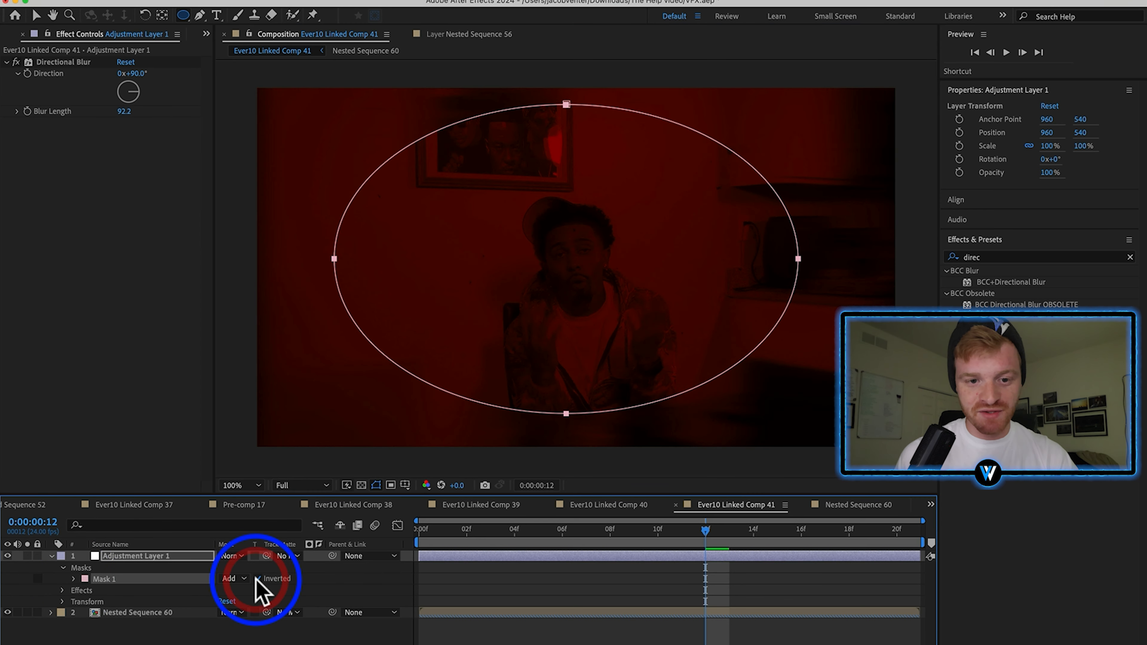
left_click(72, 579)
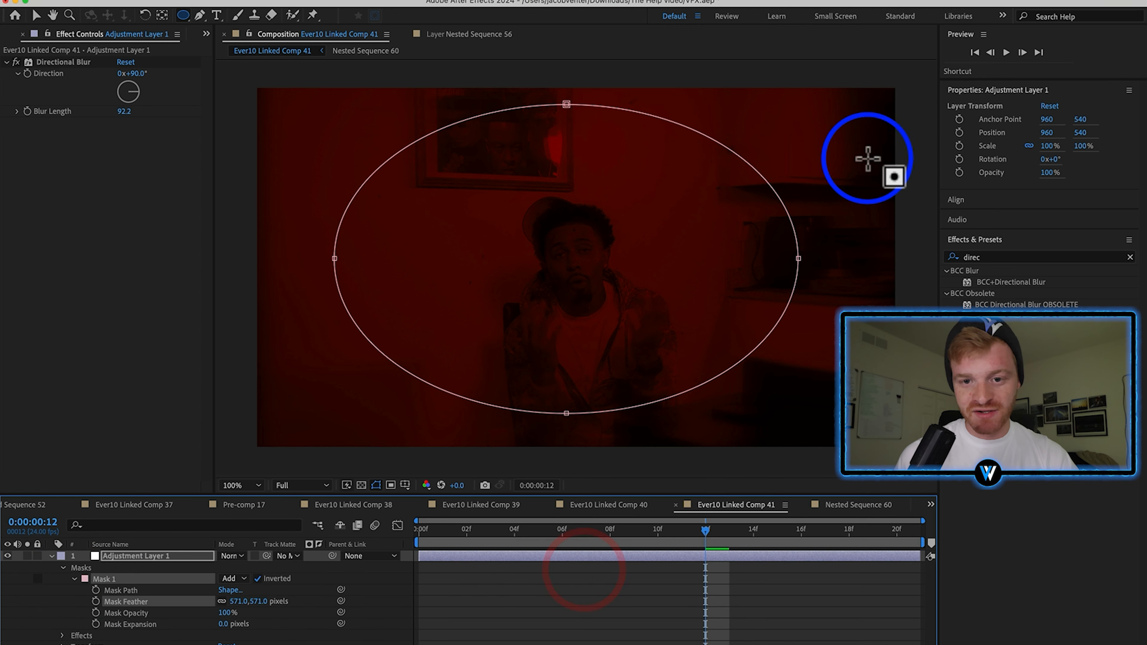
Preview the red strobe with blurred edges, save the After Effects project and return to Premiere Pro.
left_click(706, 608)
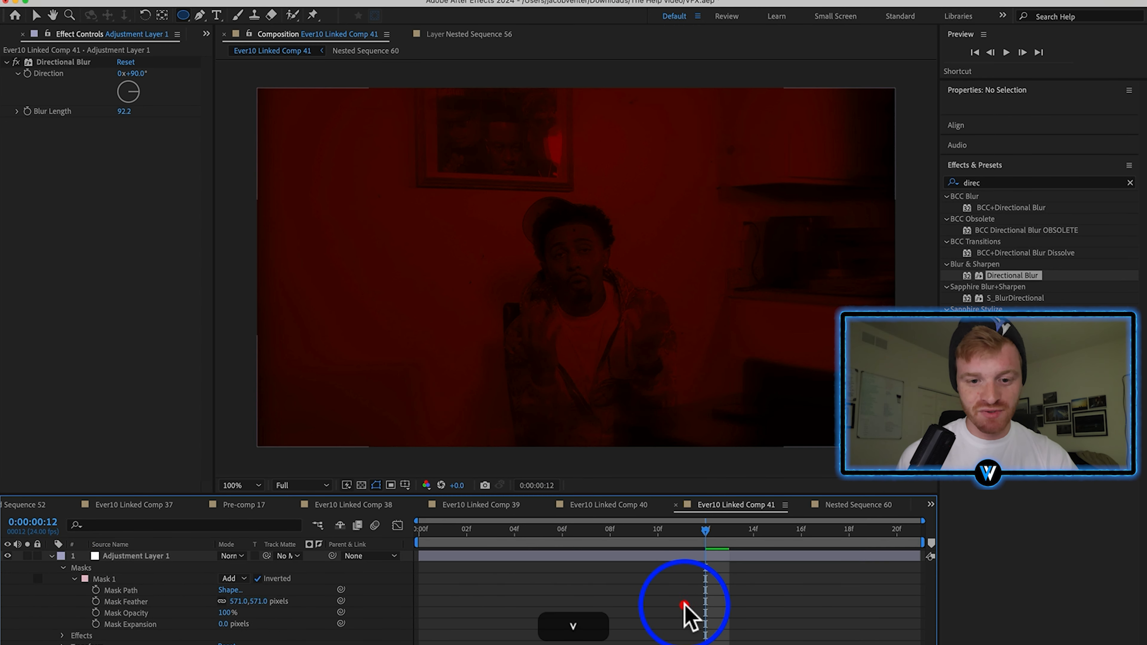
left_click_drag(714, 532, 776, 560)
left_click_drag(707, 541, 607, 604)
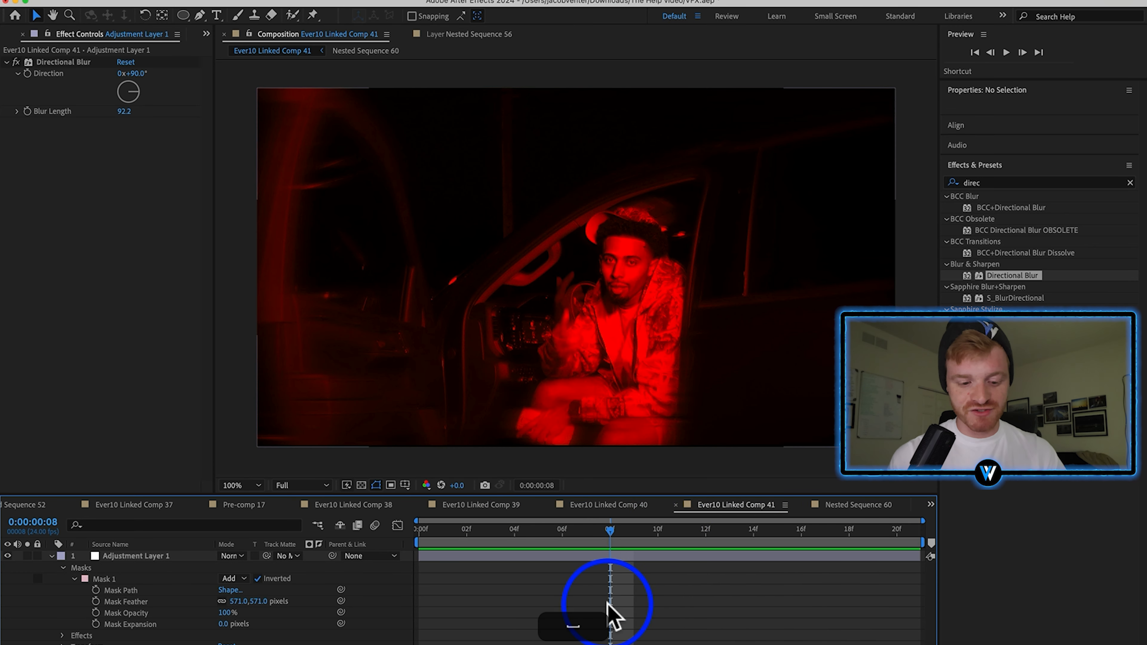
key("super+s")
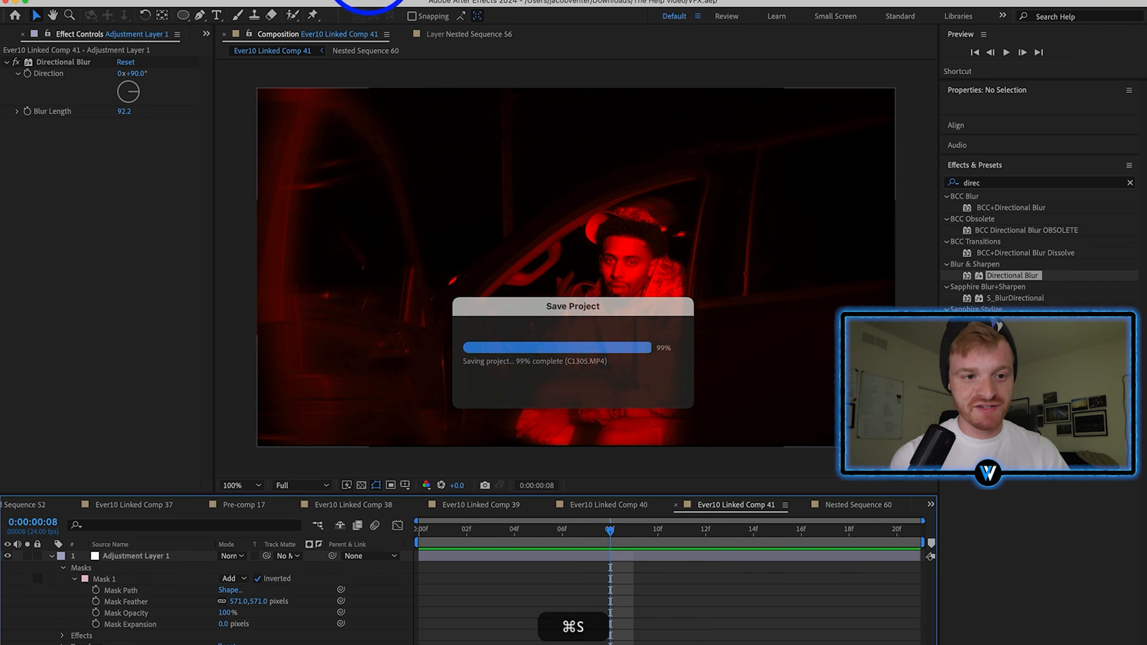
left_click(185, 0)
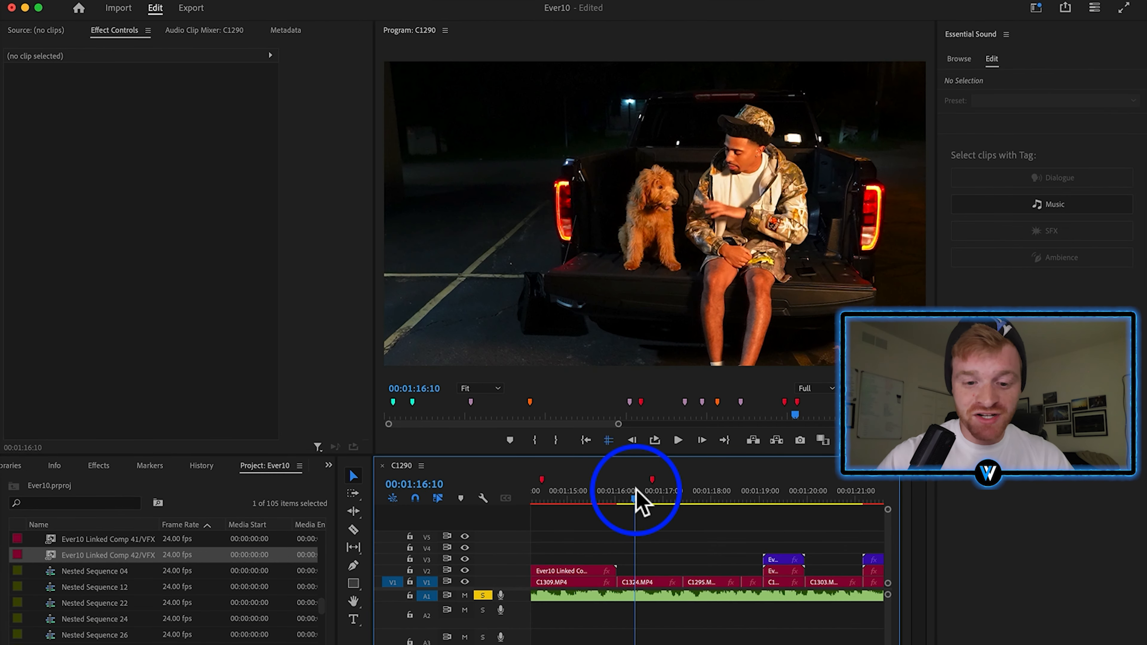
Split C1324.MP4 on V1 at 00:01:16:14 and copy its first part onto V2, starting at the cut.
mouse_move(637, 489)
left_mouse_down()
mouse_move(644, 494)
mouse_move(604, 495)
mouse_move(632, 508)
mouse_move(616, 512)
mouse_move(650, 520)
mouse_move(607, 520)
mouse_move(630, 494)
mouse_move(643, 501)
left_mouse_up()
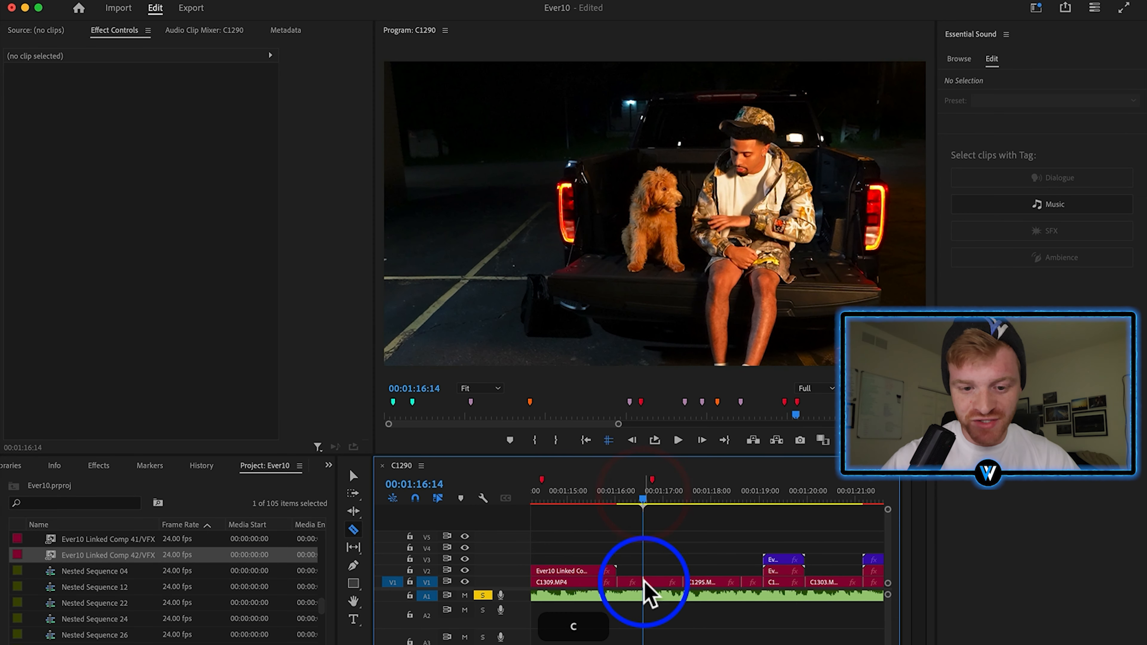
left_click(631, 582, "alt")
left_click_drag(627, 586, 651, 573)
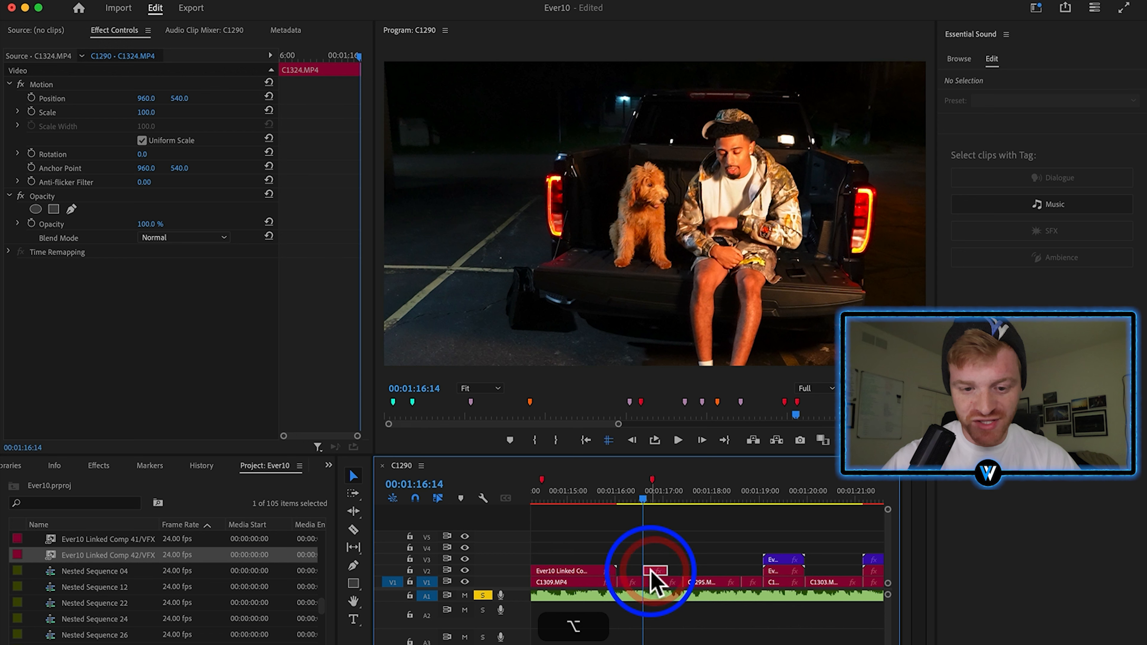
Reverse the speed of the copied C1324.MP4 clip on V2 and preview the rewind.
key("super+r")
left_click(524, 344)
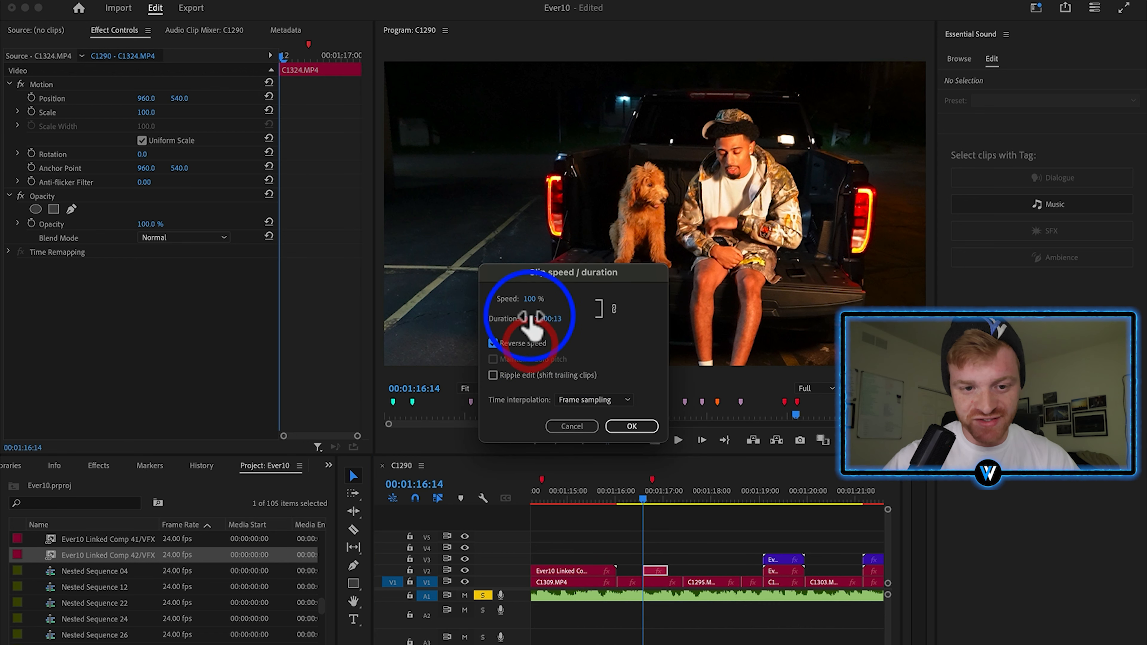
key("Return")
key("equal")
key("space")
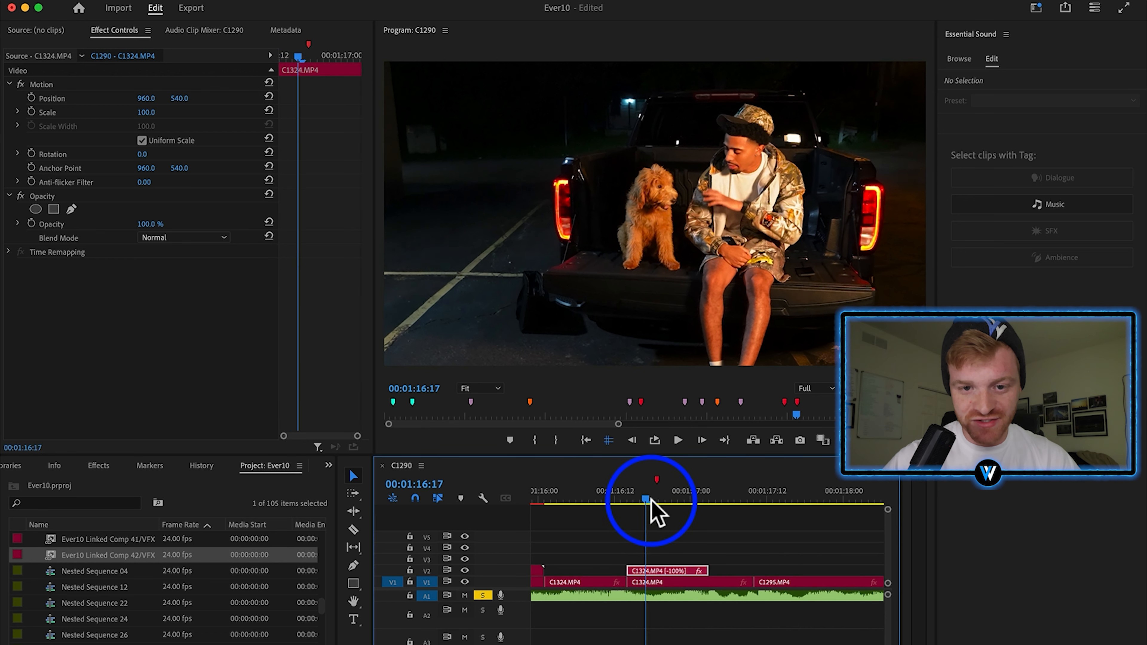
left_click(576, 501)
mouse_move(578, 510)
left_mouse_down()
mouse_move(686, 499)
mouse_move(595, 519)
left_mouse_up()
Split C1324.MP4 on V1 at 00:01:17:03 and set the trailing piece's scale to 140 and position to 715, 630.
left_click(711, 501)
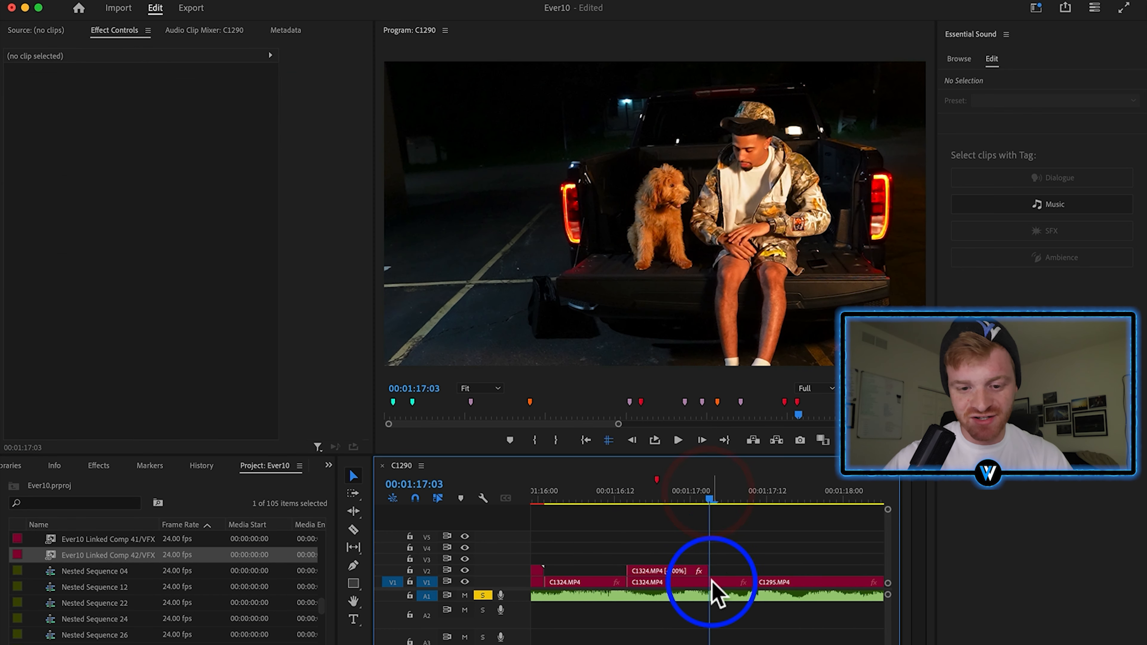
key("c")
left_click(710, 583)
key("v")
left_click(722, 501)
left_click(727, 583)
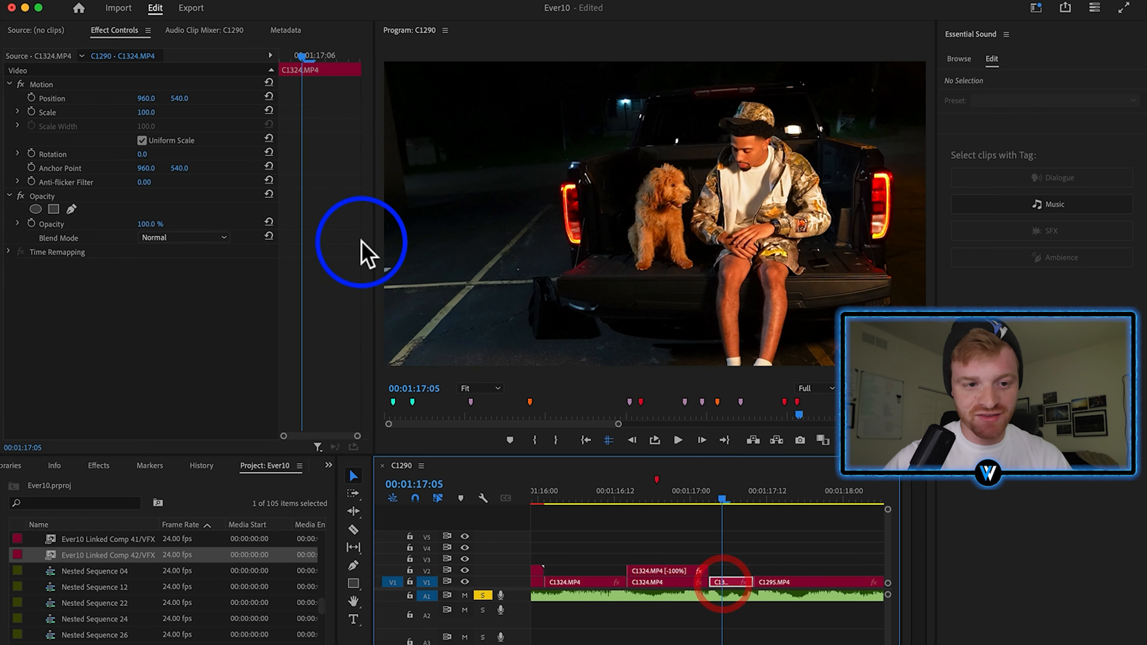
left_click_drag(146, 112, 37, 98)
left_click_drag(187, 97, 228, 97)
left_click(704, 483)
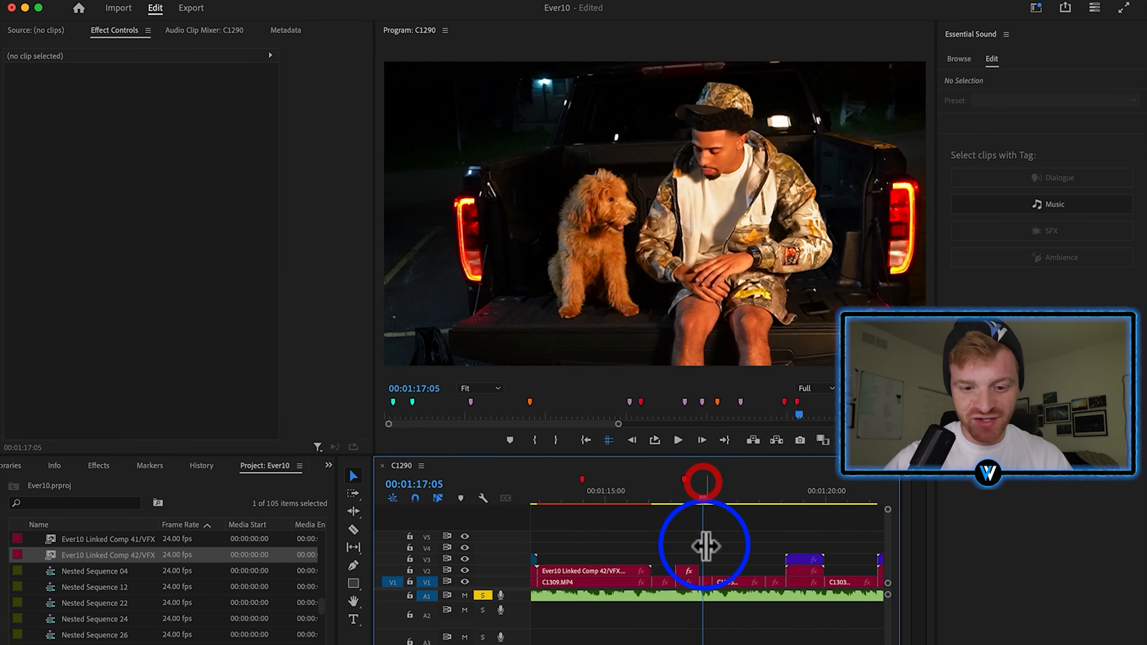
Copy the enlarged trailing piece of C1324.MP4 onto V2 and replace the copy with an After Effects composition.
scroll(704, 545, "up", 5)
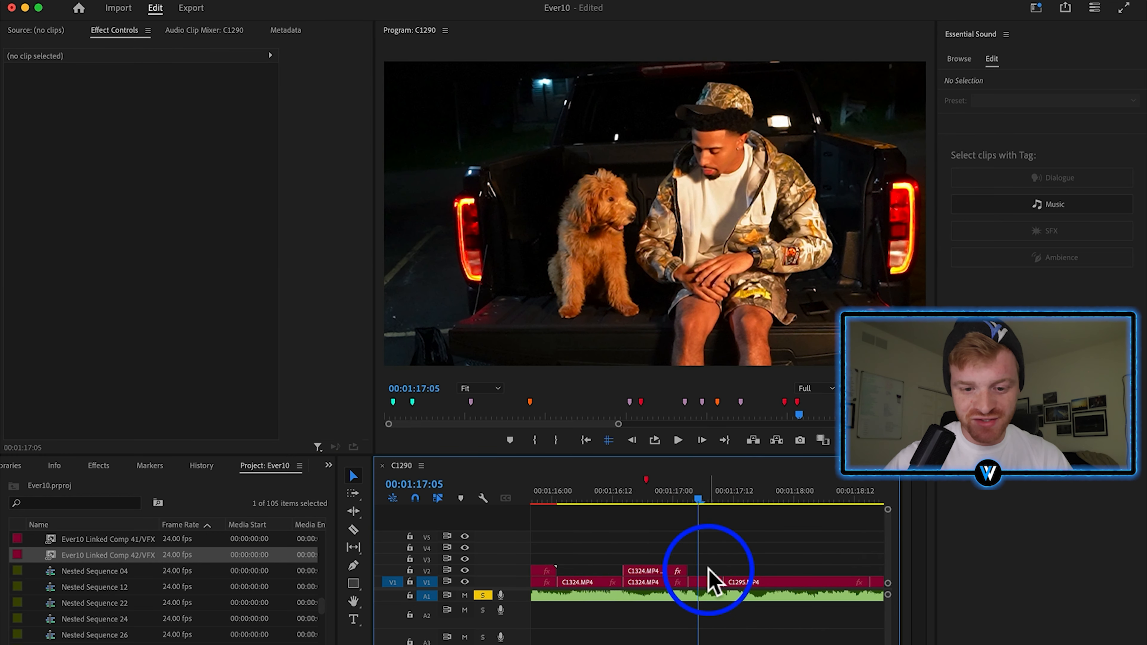
left_click(705, 582)
left_click_drag(705, 580, 703, 565)
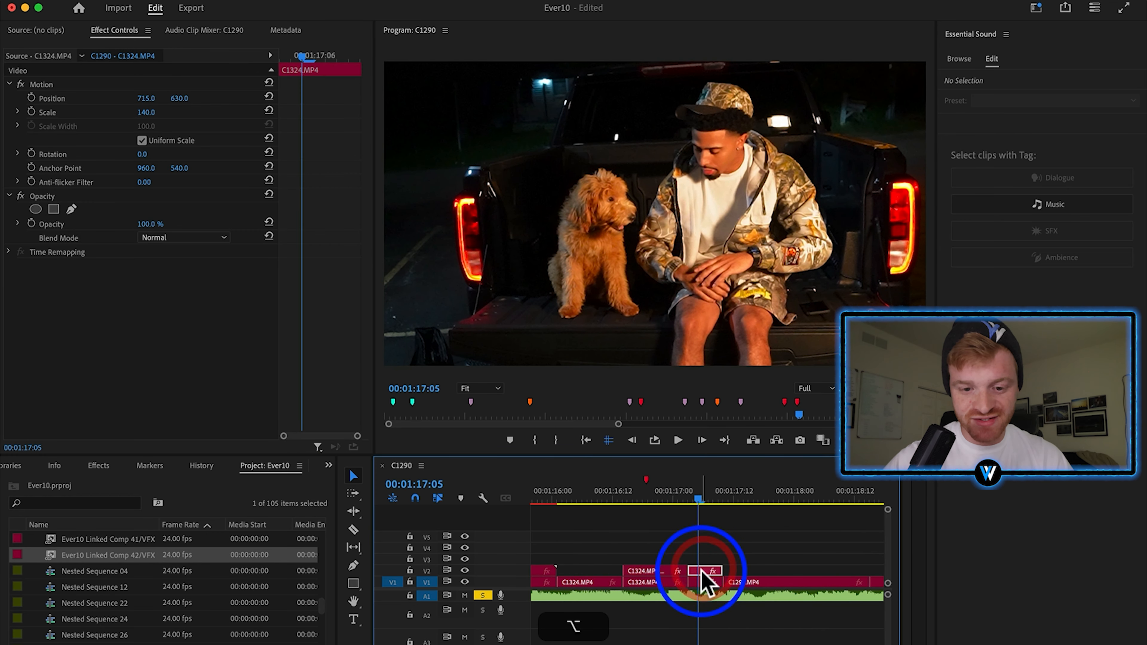
right_click(703, 572)
left_click(767, 188)
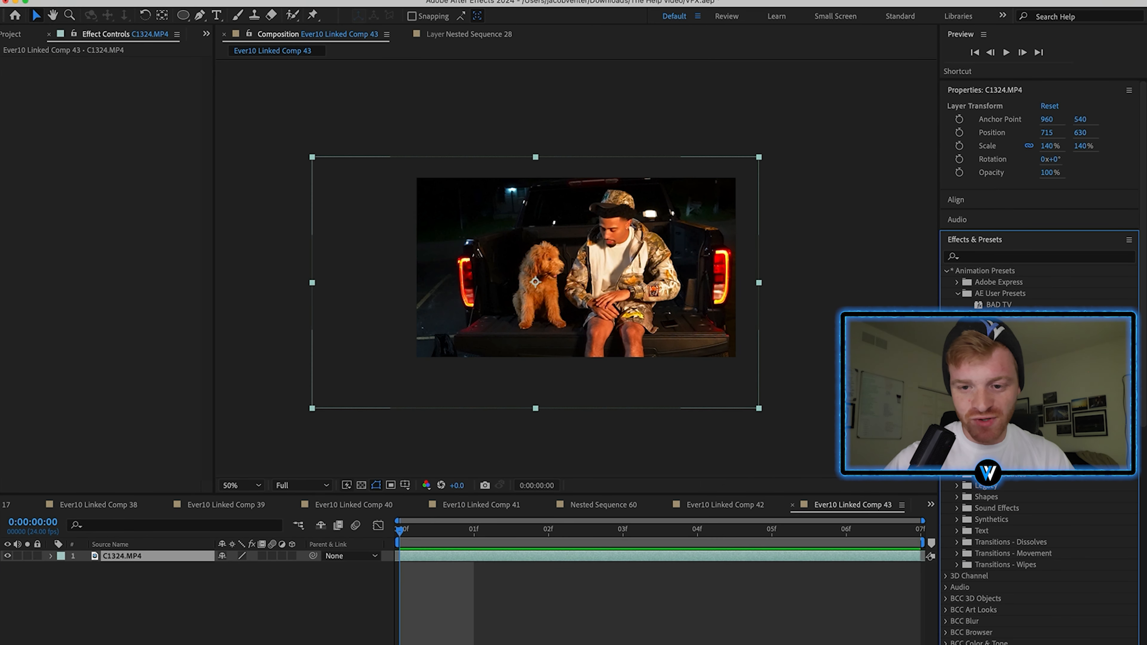
Apply the Red World preset to the C1324.MP4 layer and return to Premiere Pro.
left_click_drag(998, 327, 434, 555)
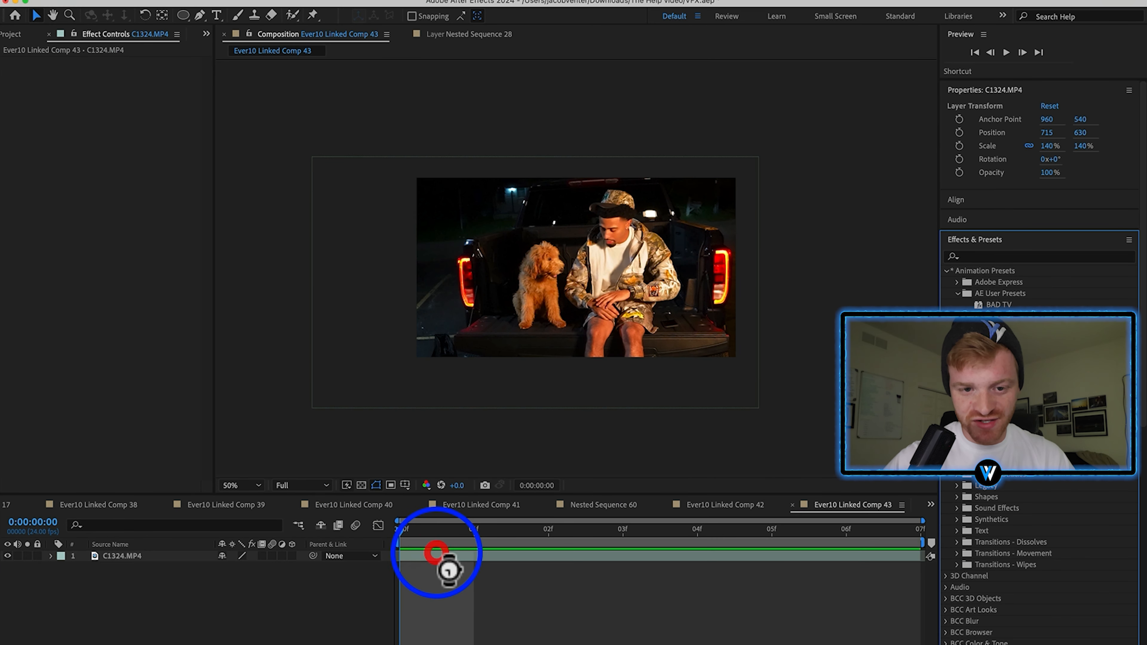
left_click(510, 583)
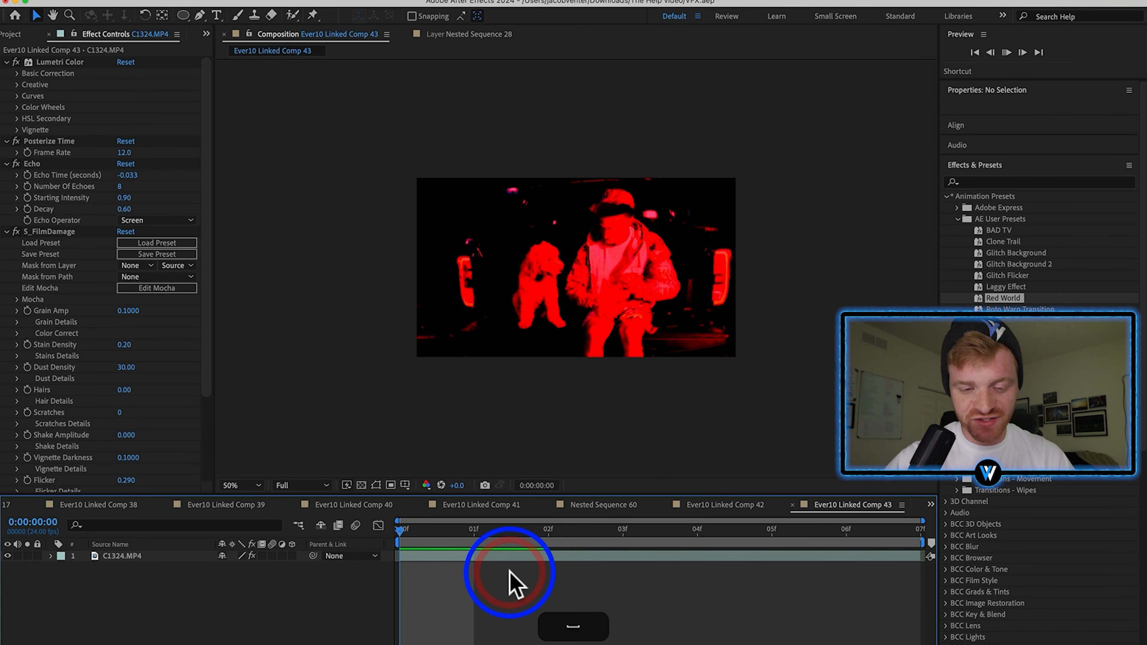
key("super+Tab")
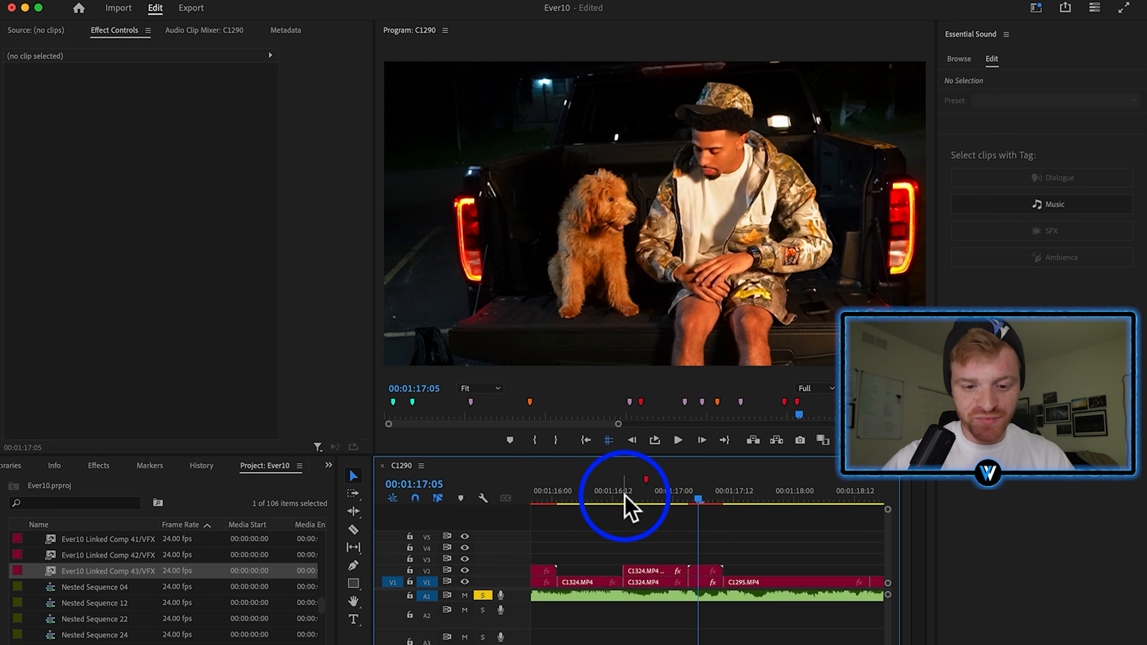
Copy the forward and reversed C1324.MP4 clips onto the tracks above and nest the top pair as Nested Sequence 64.
mouse_move(630, 508)
left_mouse_down()
mouse_move(589, 512)
mouse_move(640, 512)
mouse_move(650, 525)
mouse_move(617, 524)
left_mouse_up()
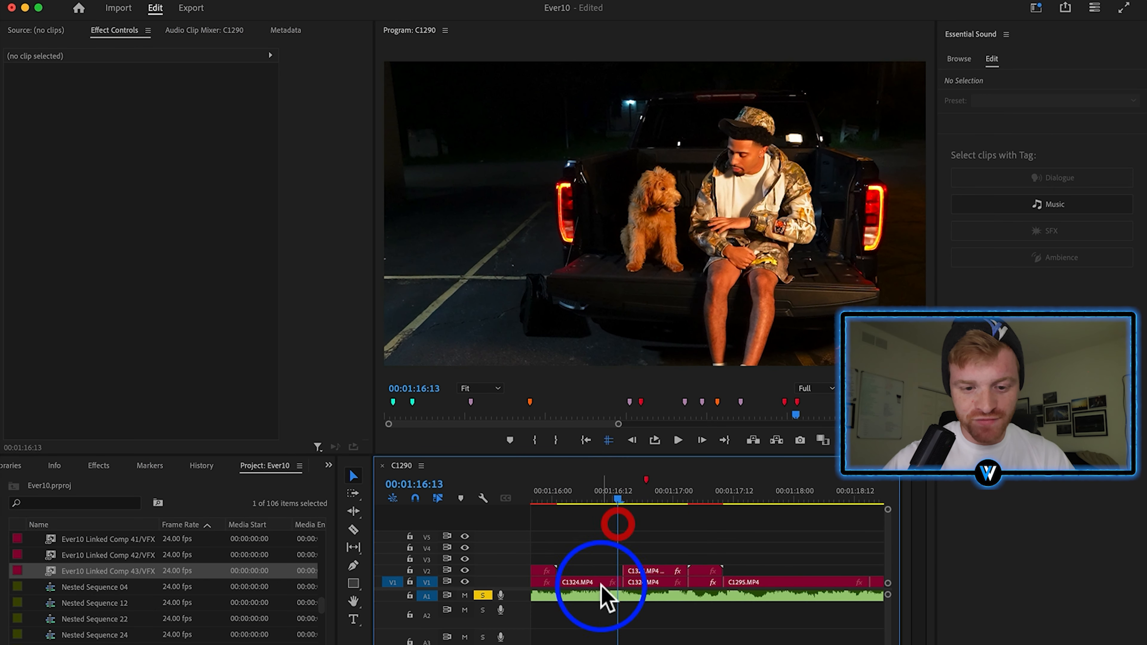
left_click_drag(602, 584, 655, 557)
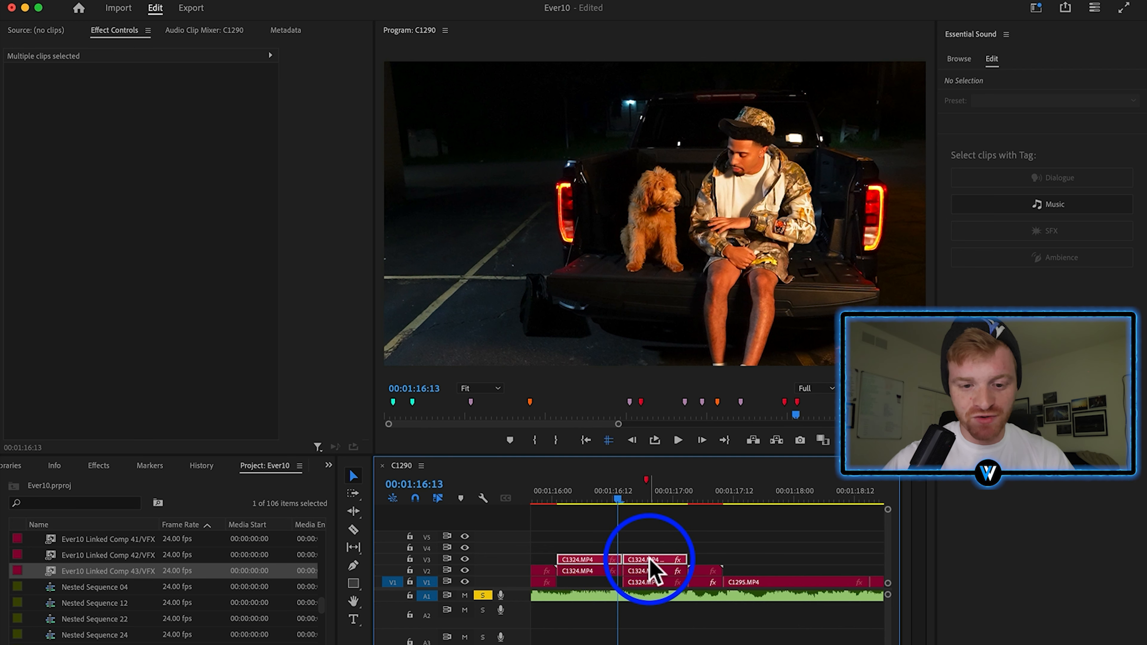
right_click(650, 570)
left_click(681, 397)
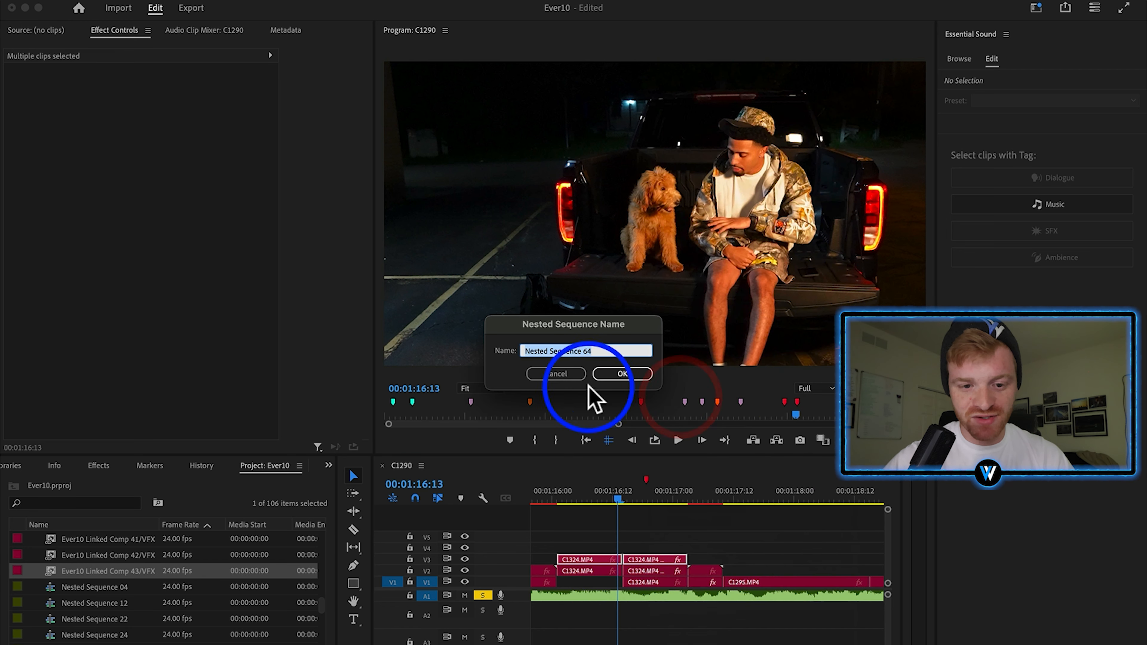
left_click(603, 376)
Replace Nested Sequence 64 with an After Effects composition and duplicate its layer.
right_click(625, 560)
left_click(699, 195)
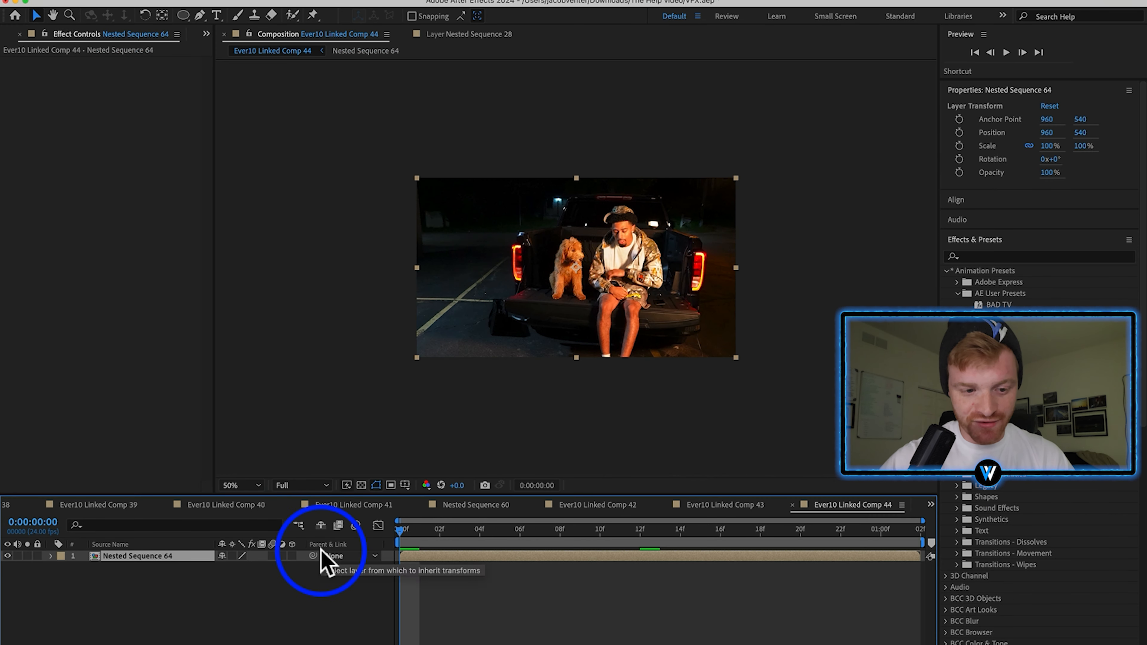
key("super+d")
Isolate the man and the dog on the top Nested Sequence 64 layer with the Roto Brush and freeze the matte.
left_click(292, 15)
double_click(564, 294)
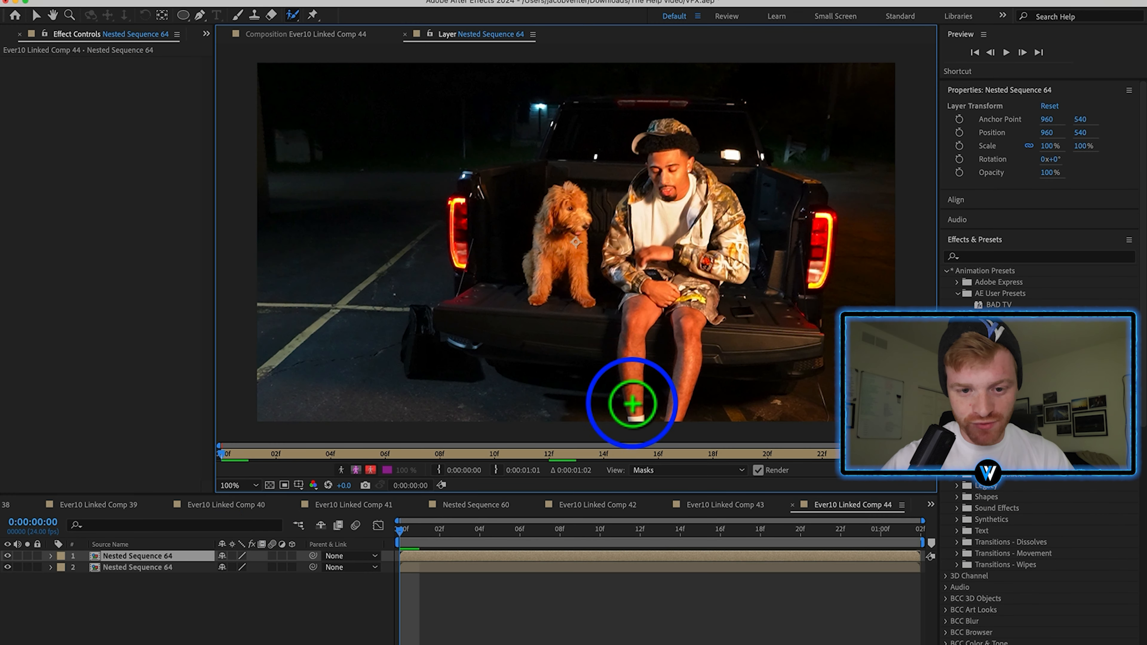
mouse_move(632, 403)
left_mouse_down()
mouse_move(654, 131)
mouse_move(678, 132)
mouse_move(728, 234)
mouse_move(731, 205)
mouse_move(736, 246)
mouse_move(701, 285)
mouse_move(691, 341)
left_mouse_up()
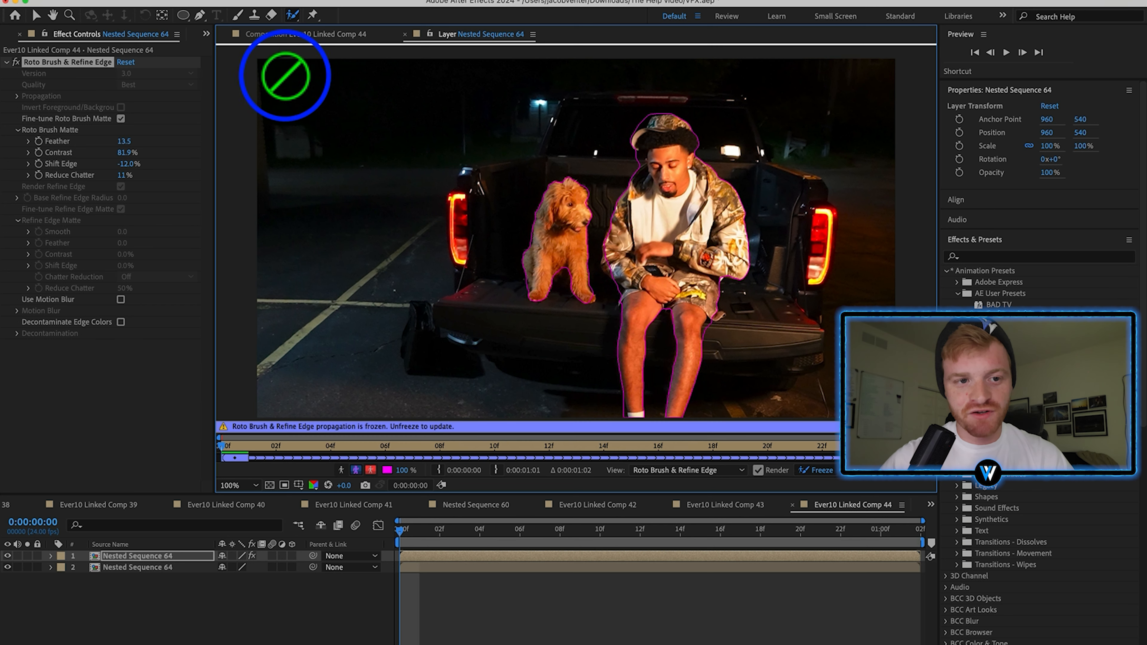
left_click(306, 34)
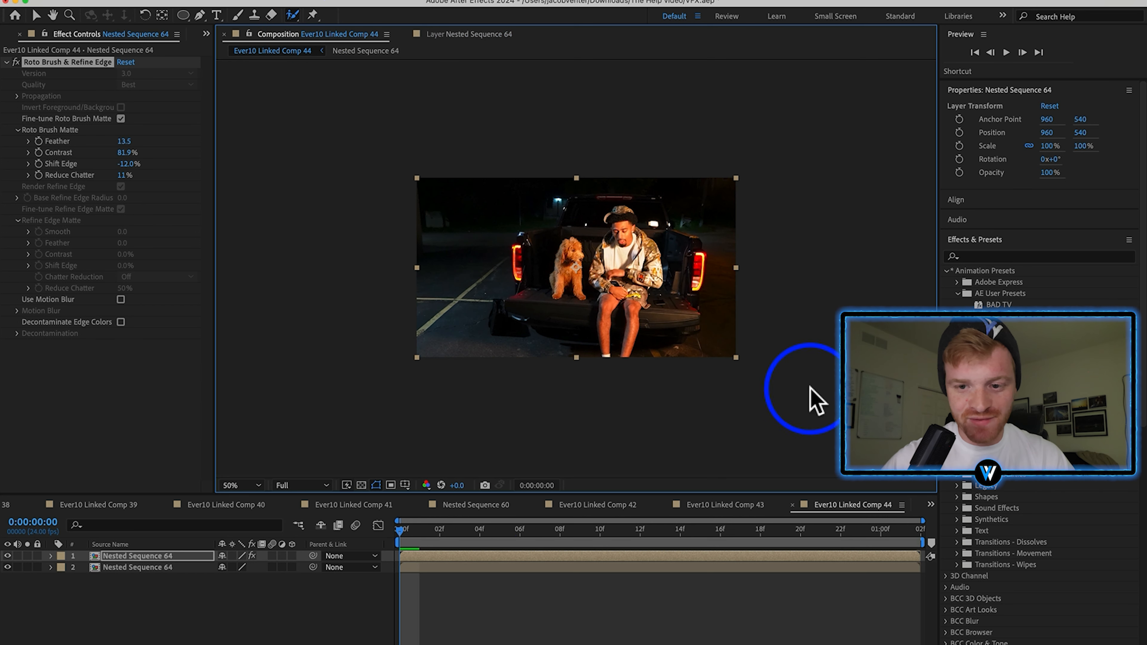
Apply a saved user preset to the lower Nested Sequence 64 layer and preview the result.
key("super+5")
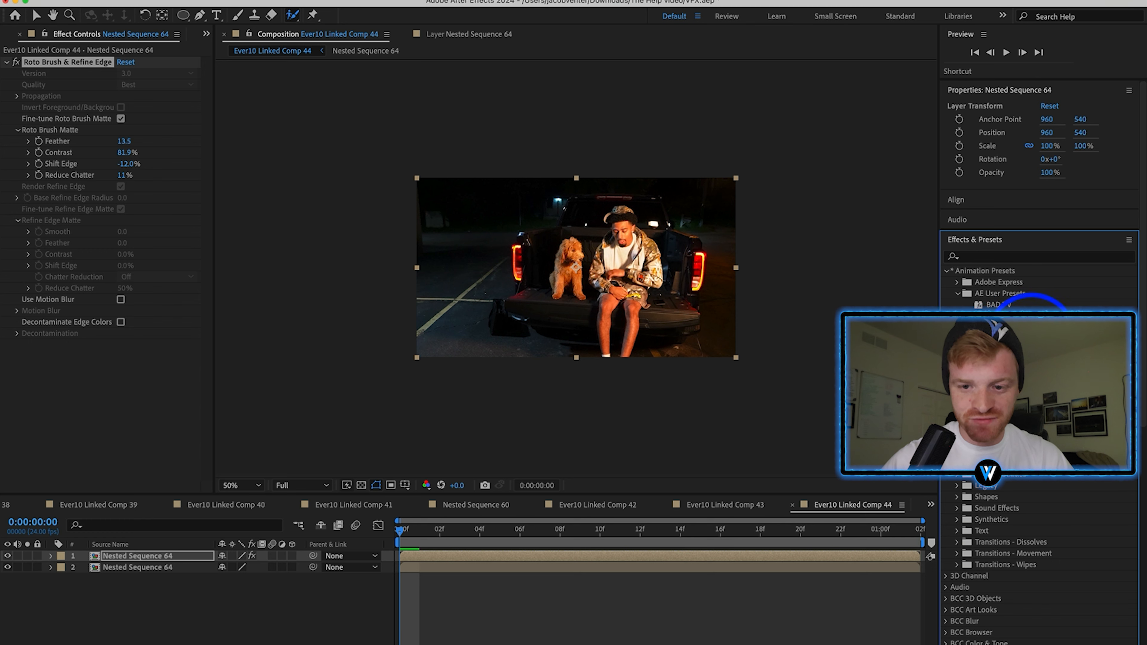
left_click_drag(1034, 258, 440, 580)
key("space")
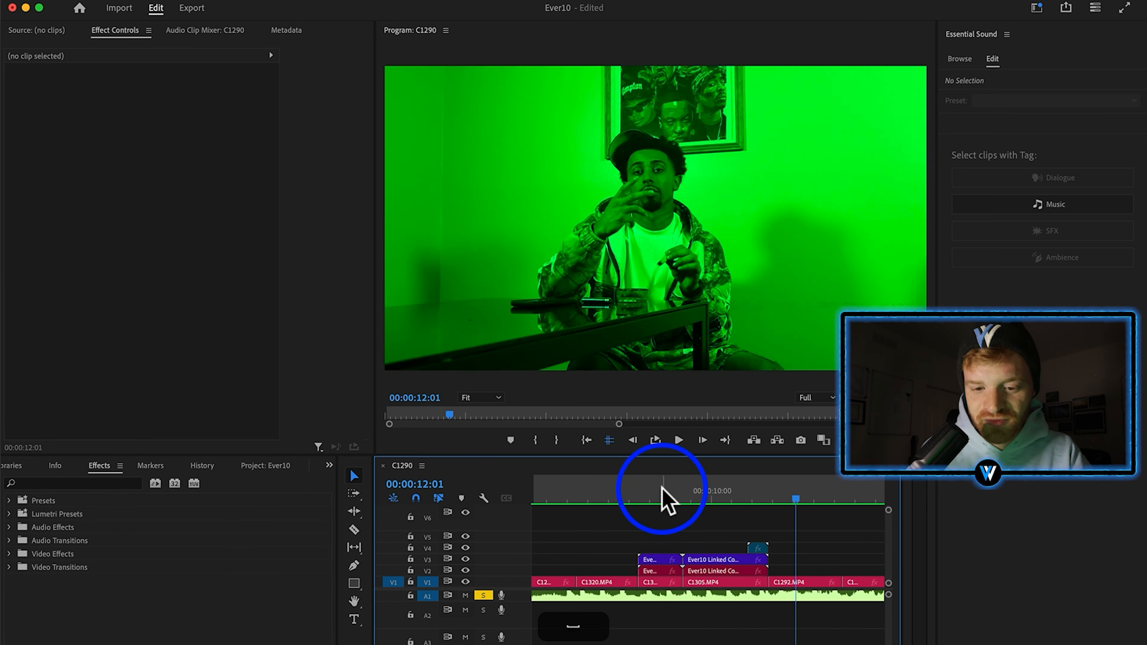
Cut Ever10 Linked Comp 18.mov on V3 at 00:00:09:02, five frames before it meets Ever10 Linked Comp 30.mov.
mouse_move(663, 494)
left_mouse_down()
mouse_move(726, 504)
mouse_move(667, 504)
mouse_move(692, 508)
mouse_move(682, 501)
left_mouse_up()
key("=")
key("=")
key("=")
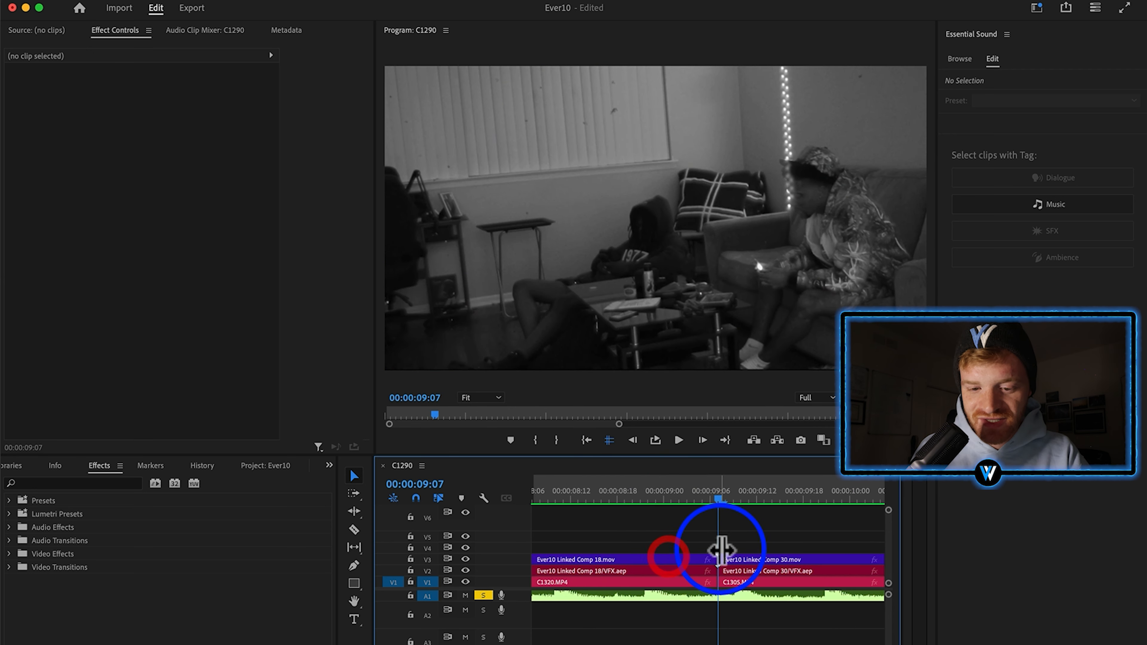
left_click(668, 559)
mouse_move(708, 504)
left_mouse_down()
mouse_move(749, 506)
mouse_move(721, 509)
left_mouse_up()
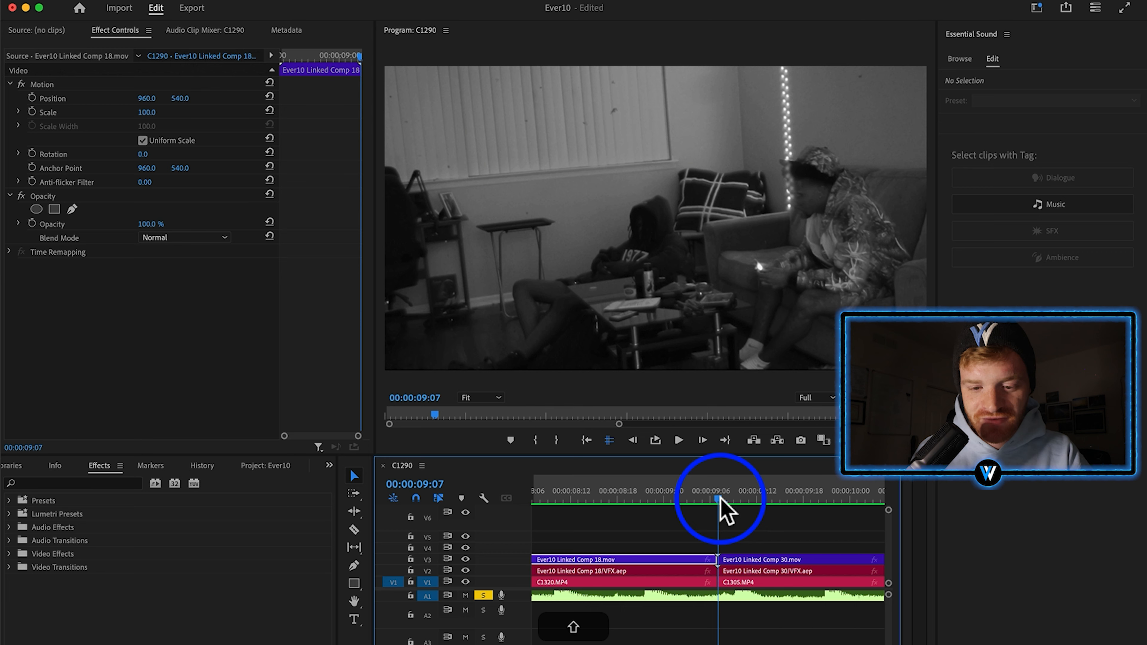
key("shift+Left")
key("c")
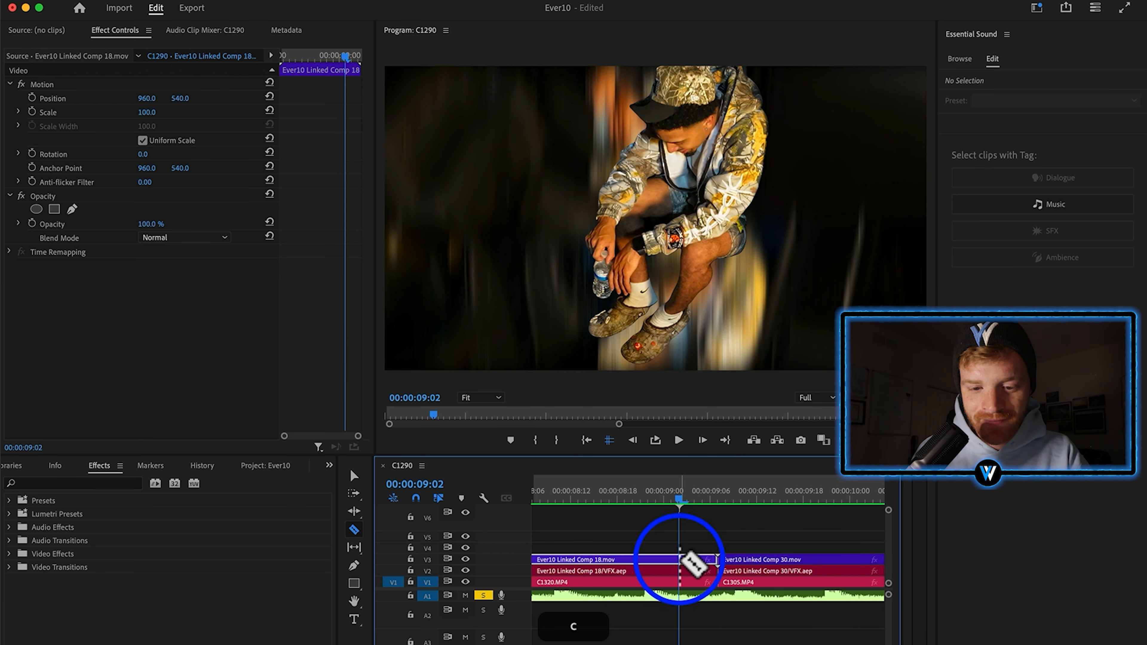
left_click(680, 559)
Cut Ever10 Linked Comp 30.mov on V3 at 00:00:09:12, five frames after its start.
key("shift")
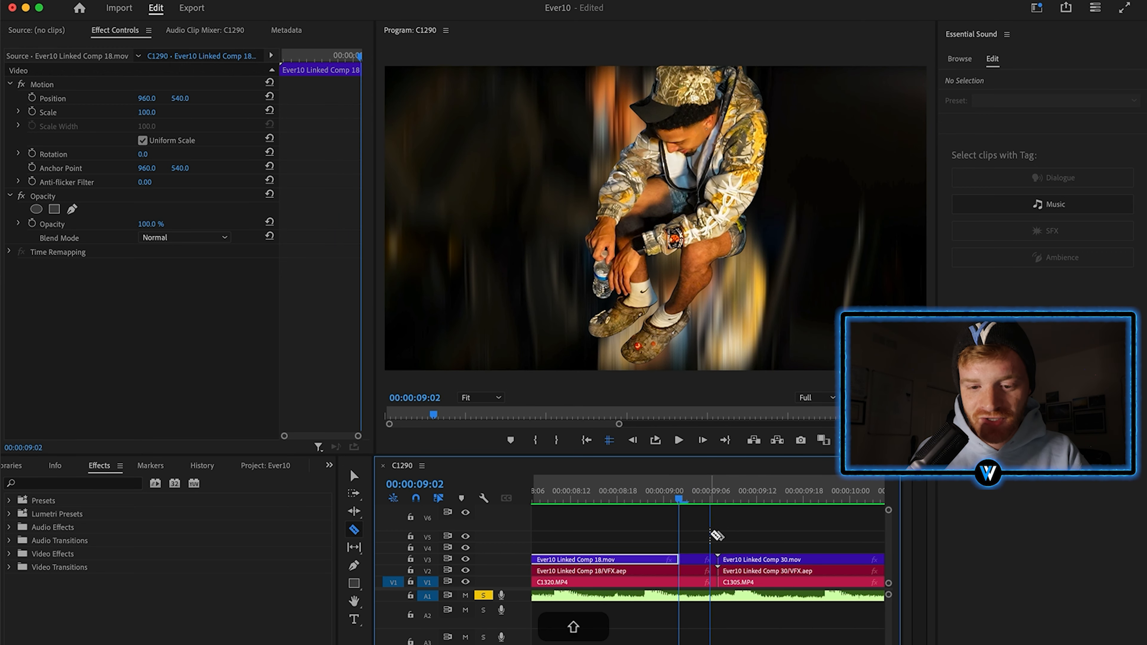
key("shift+Right")
key("shift+Right")
left_click(756, 560, "shift")
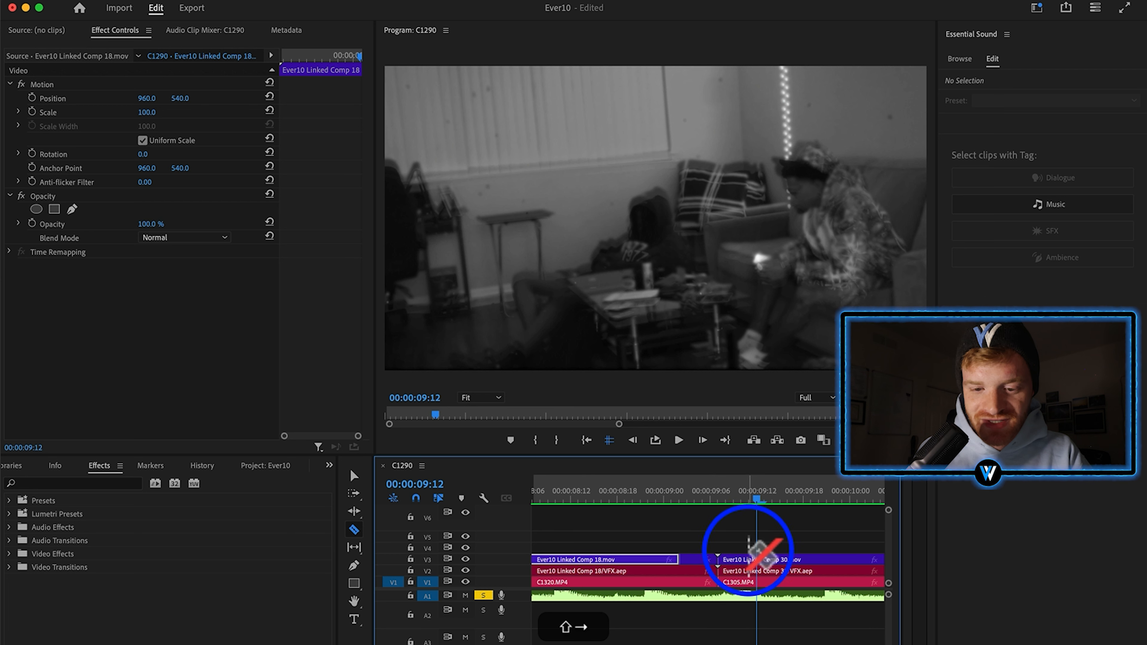
key("v")
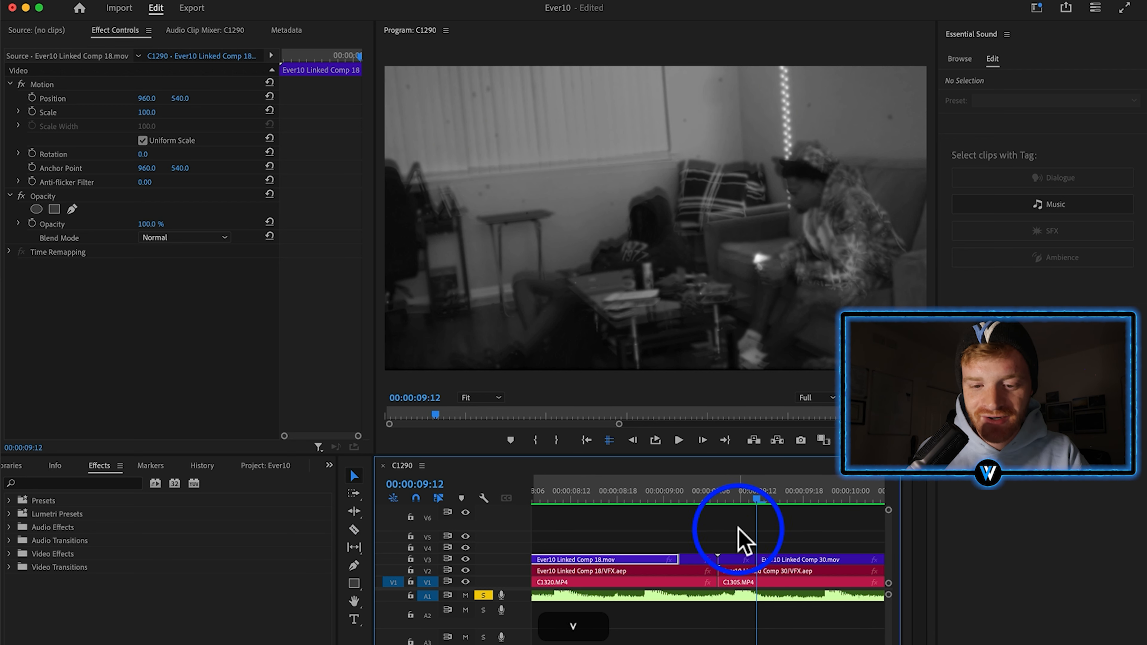
Nest the two short V3 pieces on either side of the edit point into one sequence.
left_click(736, 561)
left_click(697, 561)
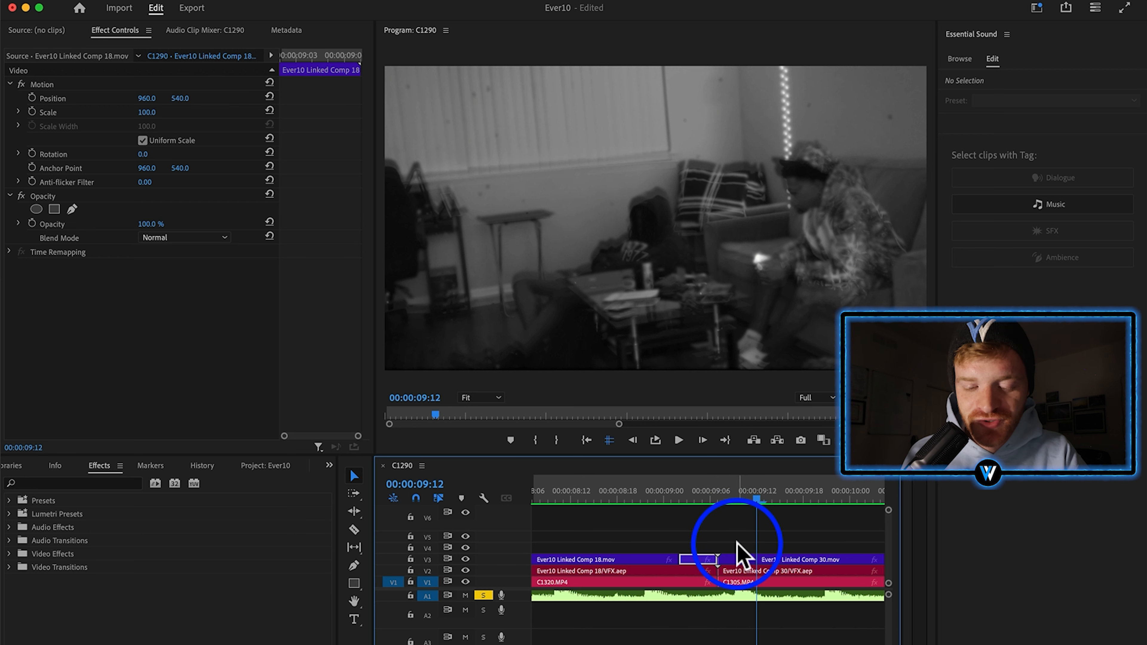
left_click_drag(743, 551, 695, 563)
right_click(694, 561)
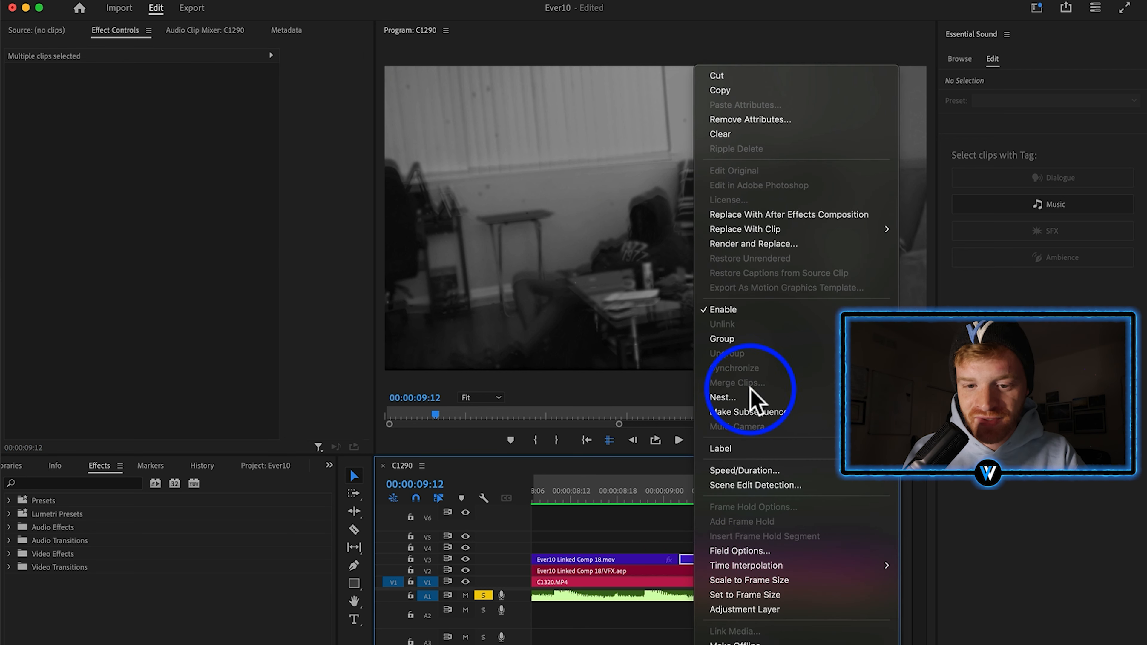
left_click(723, 398)
left_click(653, 404)
Apply the Clean Flash preset from the BLUEPRINTS presets folder to the new nested sequence on V3 and preview the transition.
left_click(102, 468)
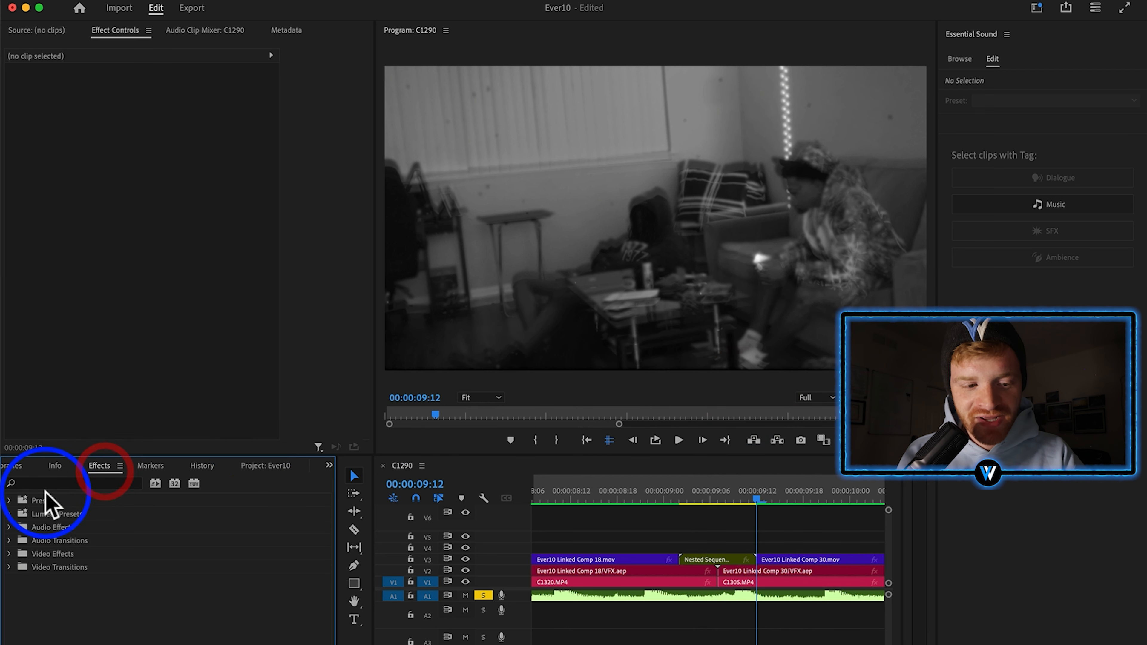
left_click(8, 500)
left_click(16, 553)
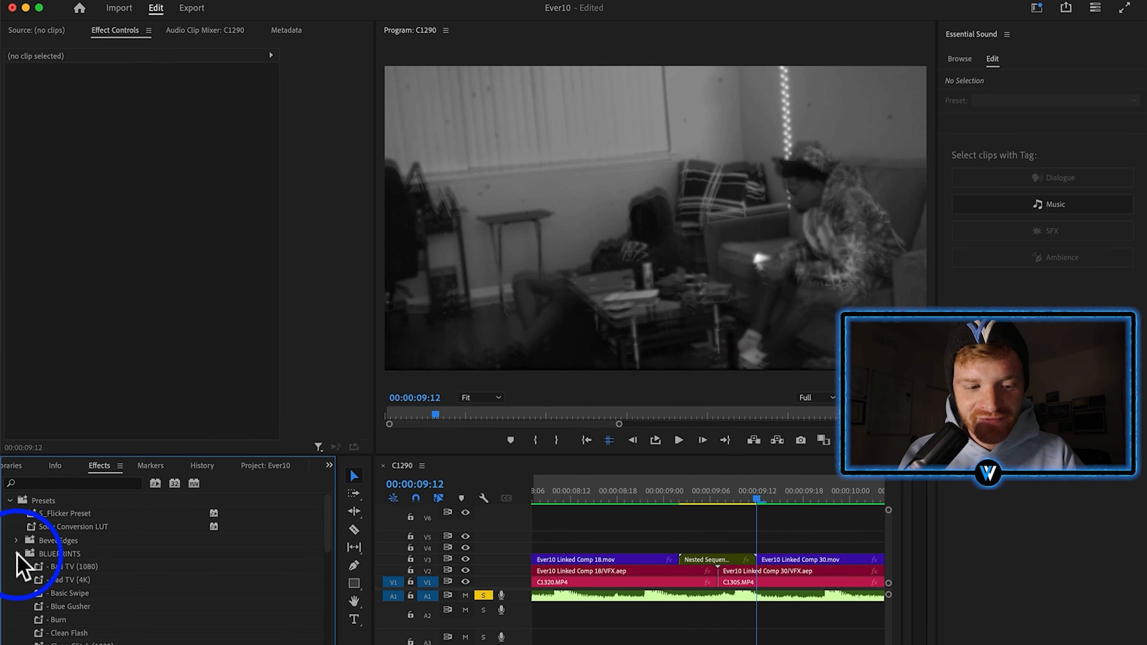
scroll(84, 582, "down", 3)
scroll(86, 583, "up", 1)
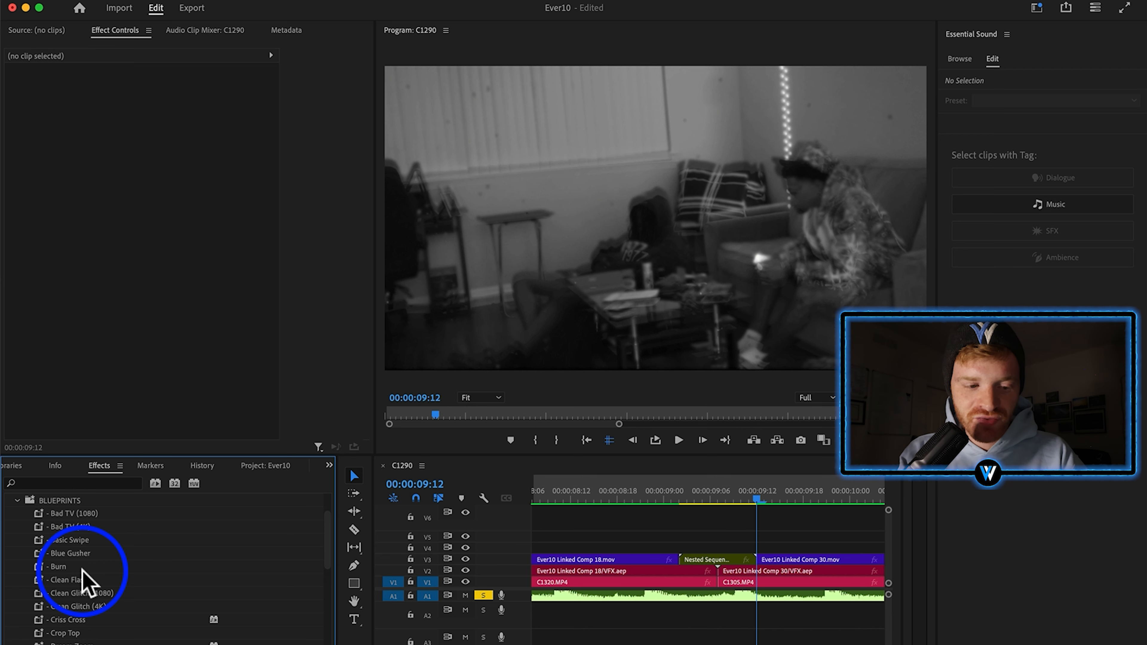
scroll(86, 583, "down", 1)
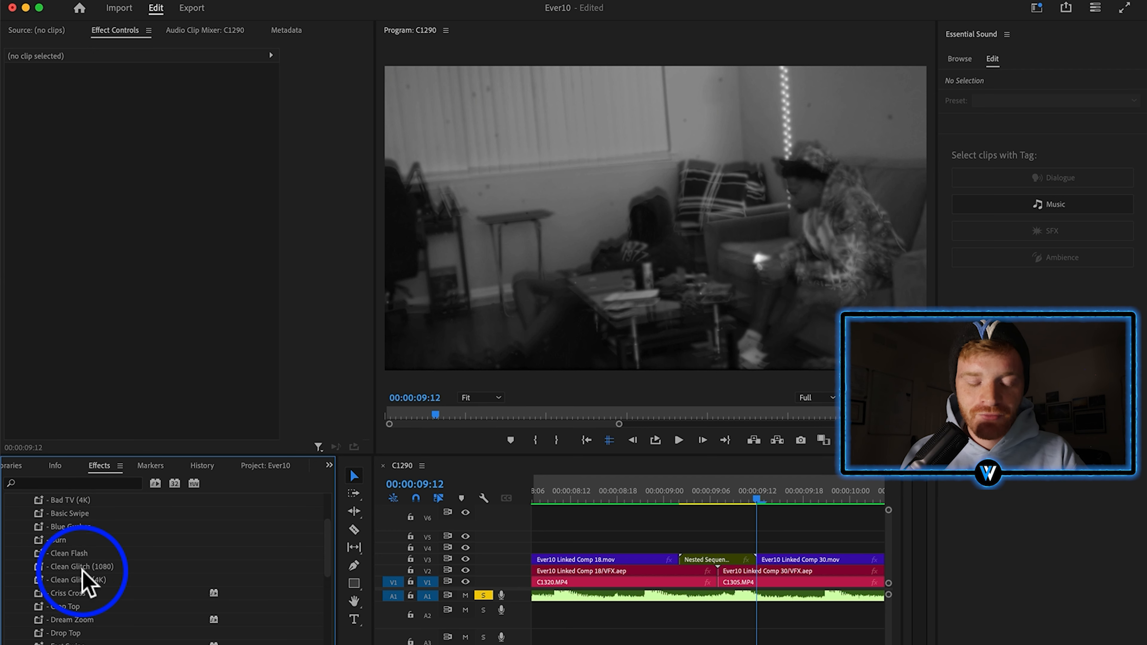
scroll(86, 583, "down", 5)
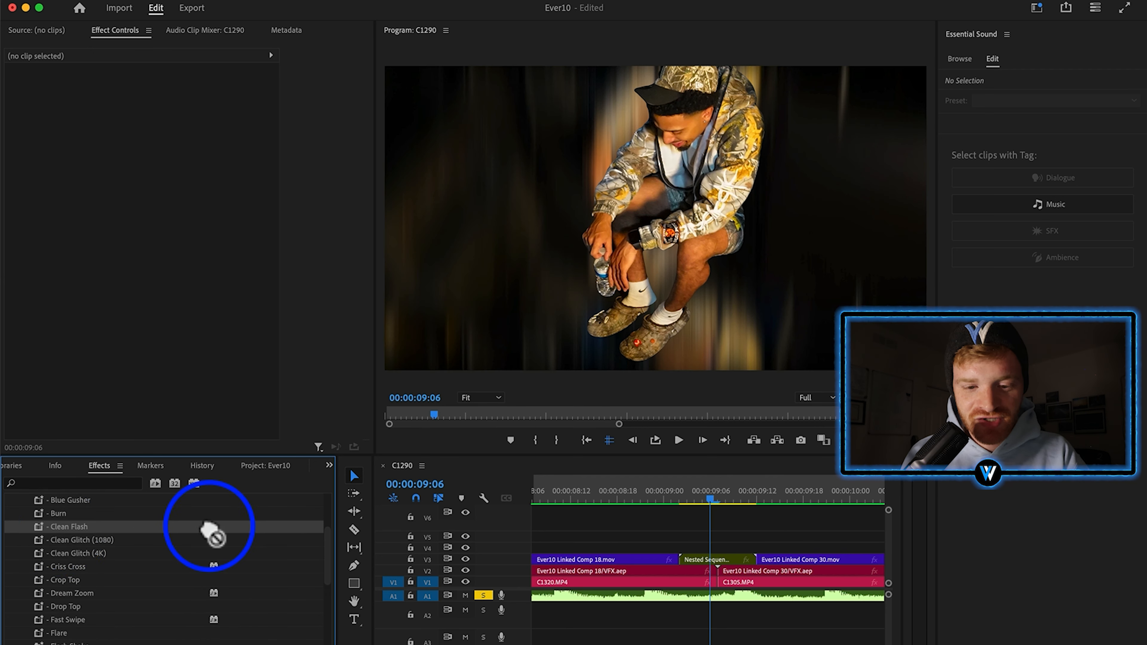
left_click_drag(210, 528, 710, 560)
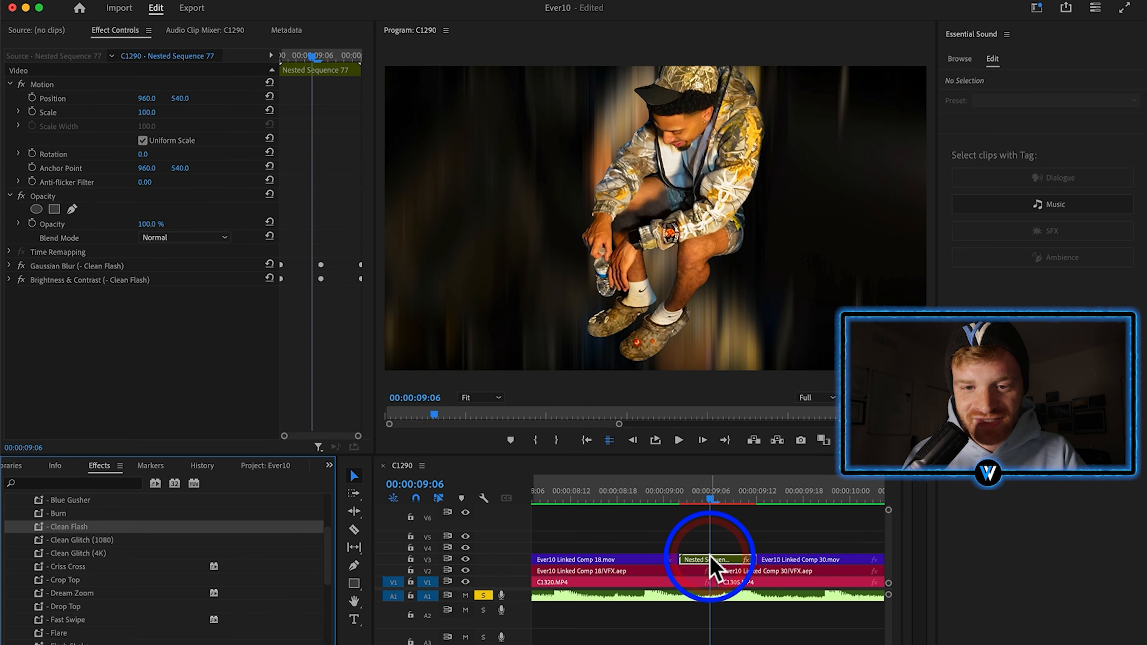
left_click_drag(722, 502, 720, 529)
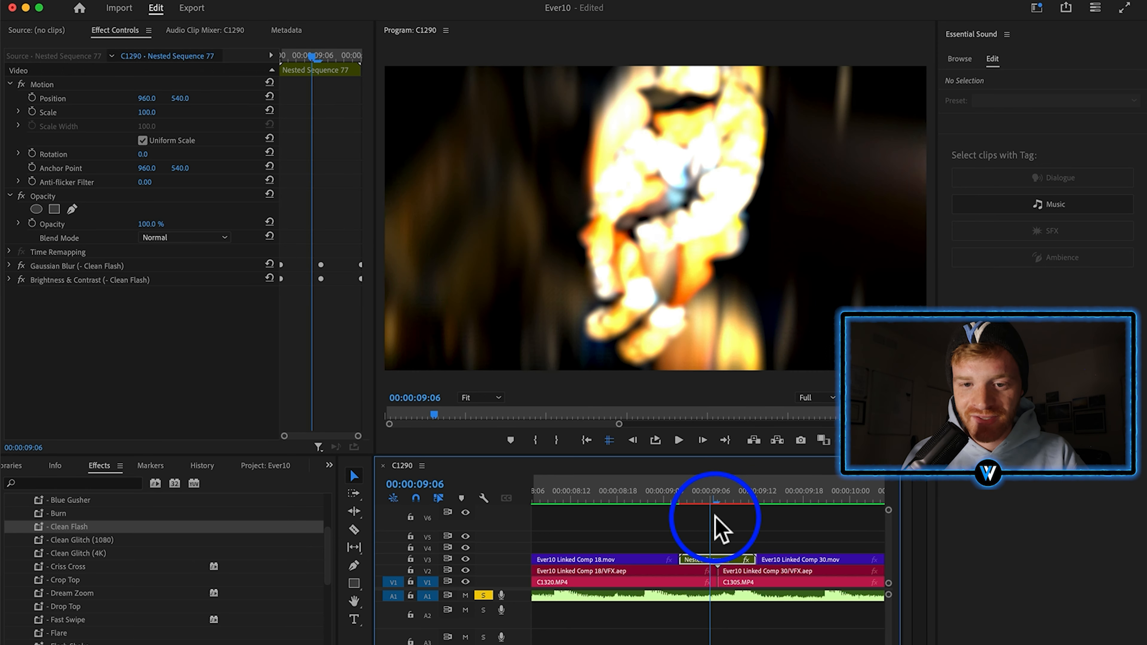
left_click(720, 529)
key("space")
scroll(81, 542, "up", 4)
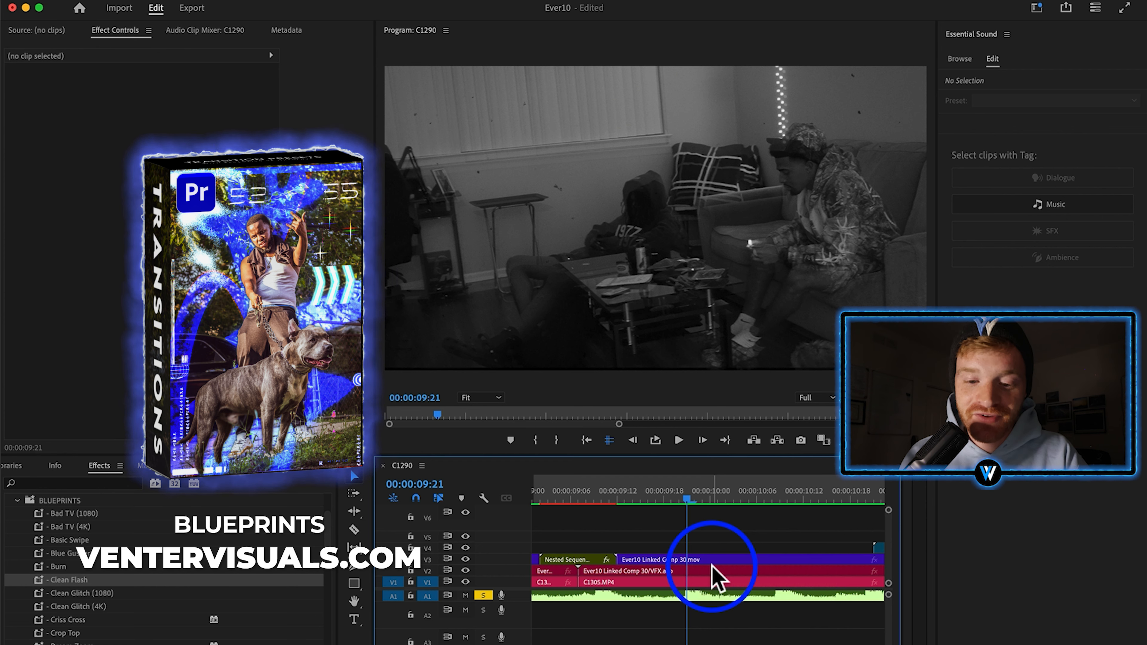
Cut Ever10 Linked Comp 29.mov at 00:00:19:12 and Ever10 Linked Comp 20.mov at 00:00:19:22 on V3, five frames either side of their edit point.
scroll(711, 576, "down", 5)
scroll(713, 549, "right", 5)
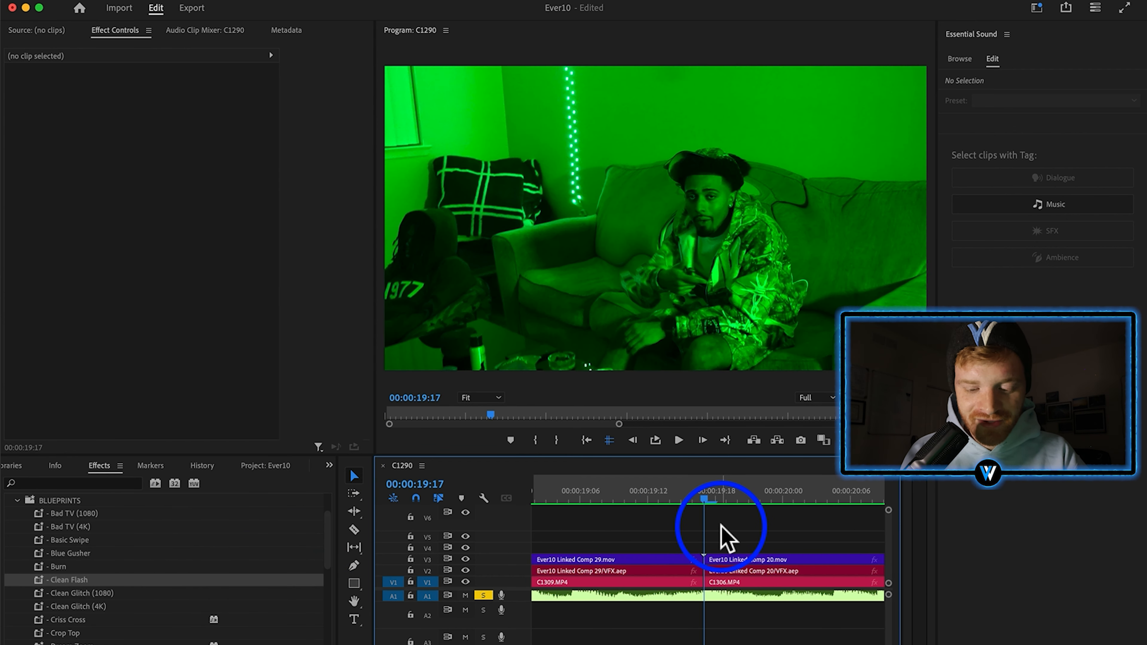
key("shift+Left")
key("c")
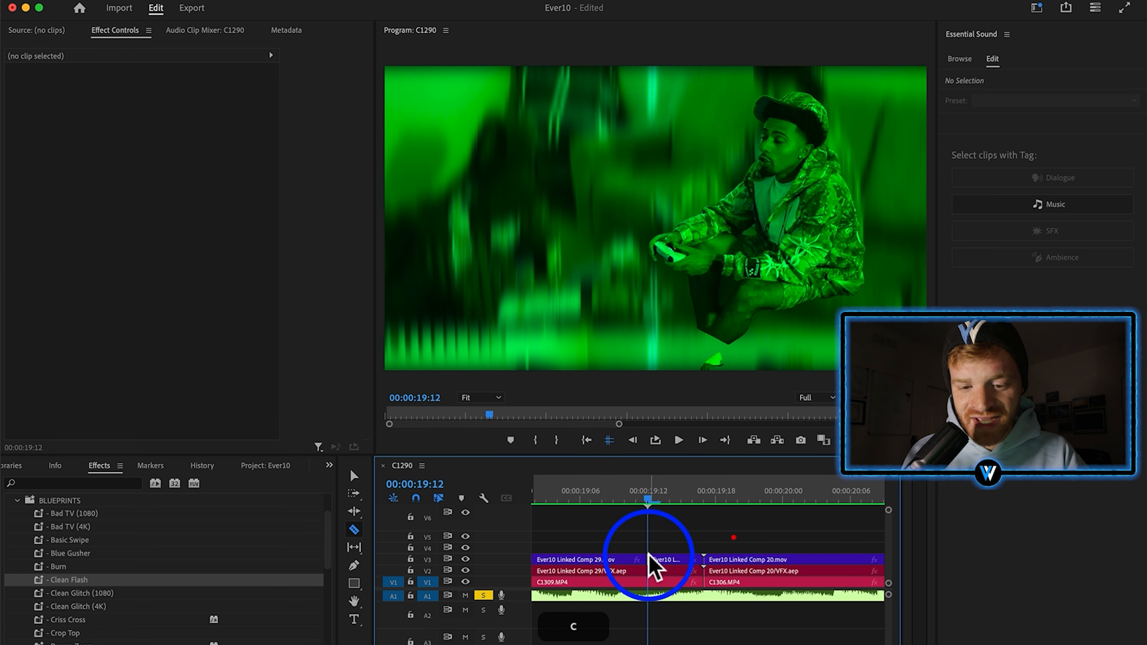
left_click(648, 559)
key("shift+Right")
key("shift+Right")
left_click(759, 558)
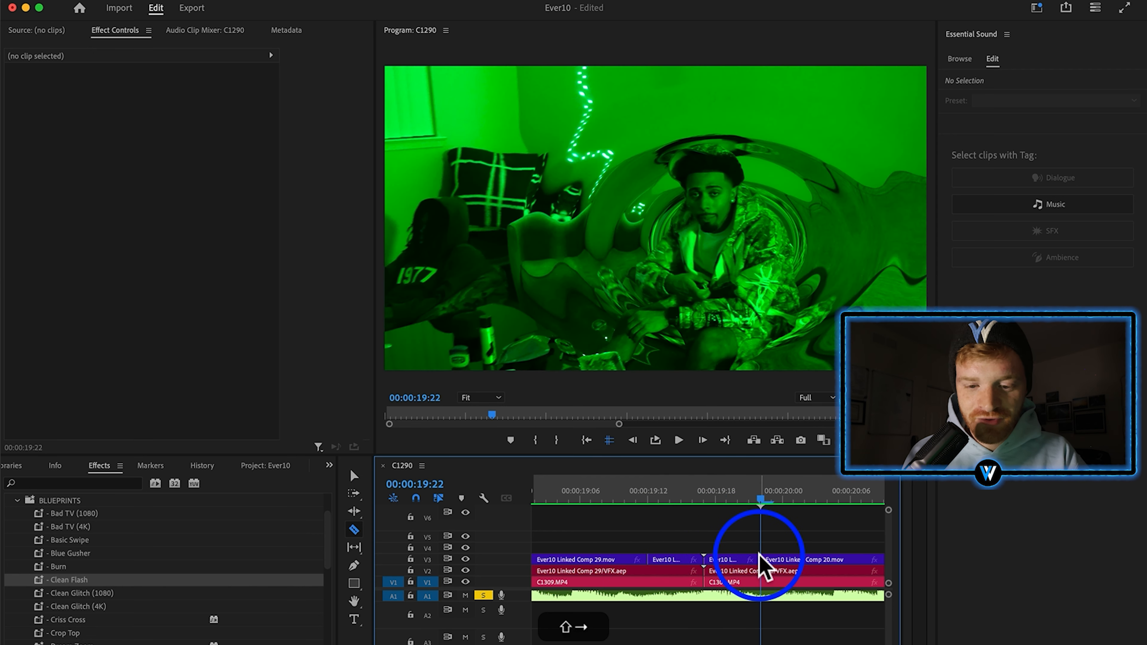
Nest the two short V3 pieces between 00:00:19:12 and 00:00:19:22 into one sequence.
key("v")
left_click_drag(737, 521, 678, 560)
right_click(678, 560)
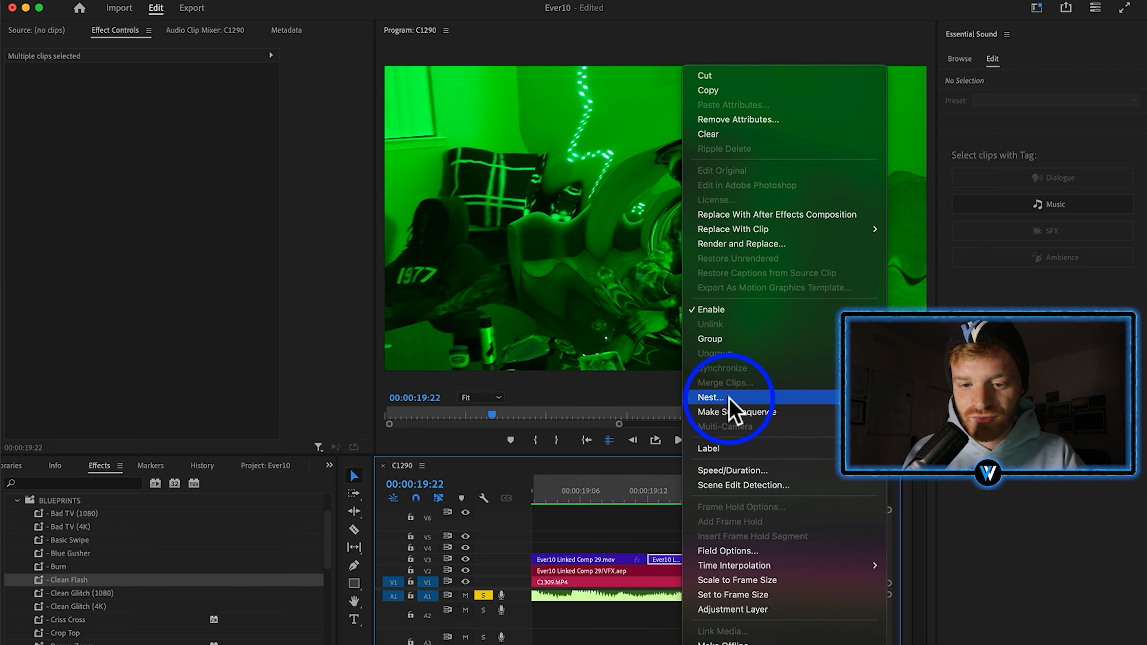
left_click(734, 406)
left_click(621, 375)
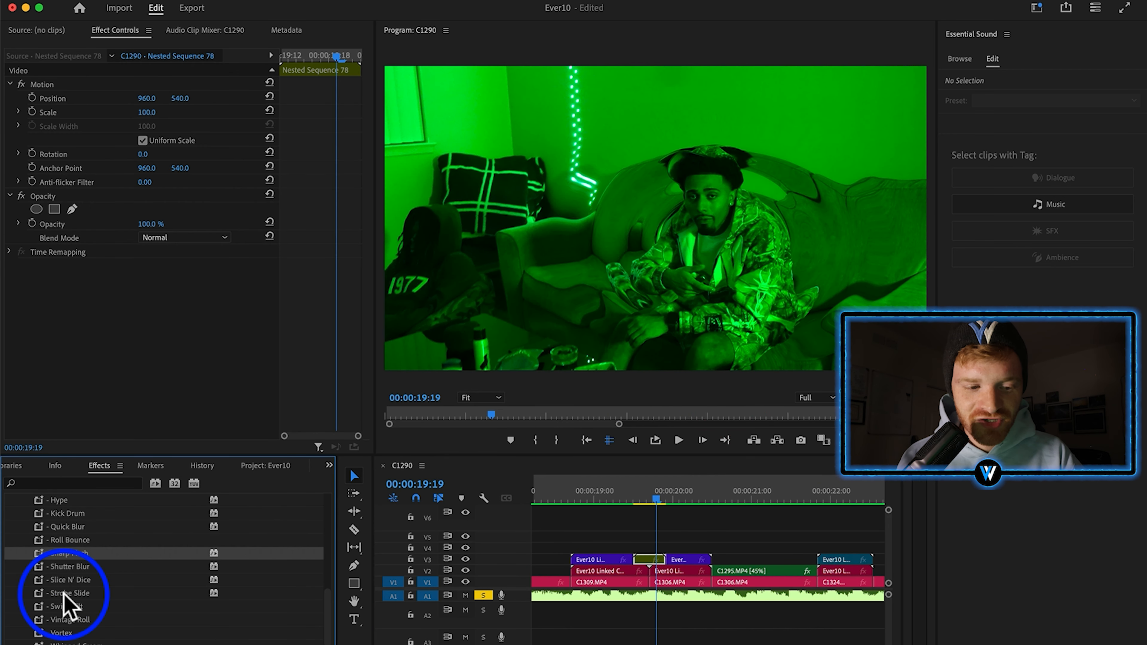
Apply the Shutter Blur preset to the nested piece between Comp 29 and Comp 20 and scrub through the transition.
left_click(65, 595)
left_click(60, 568)
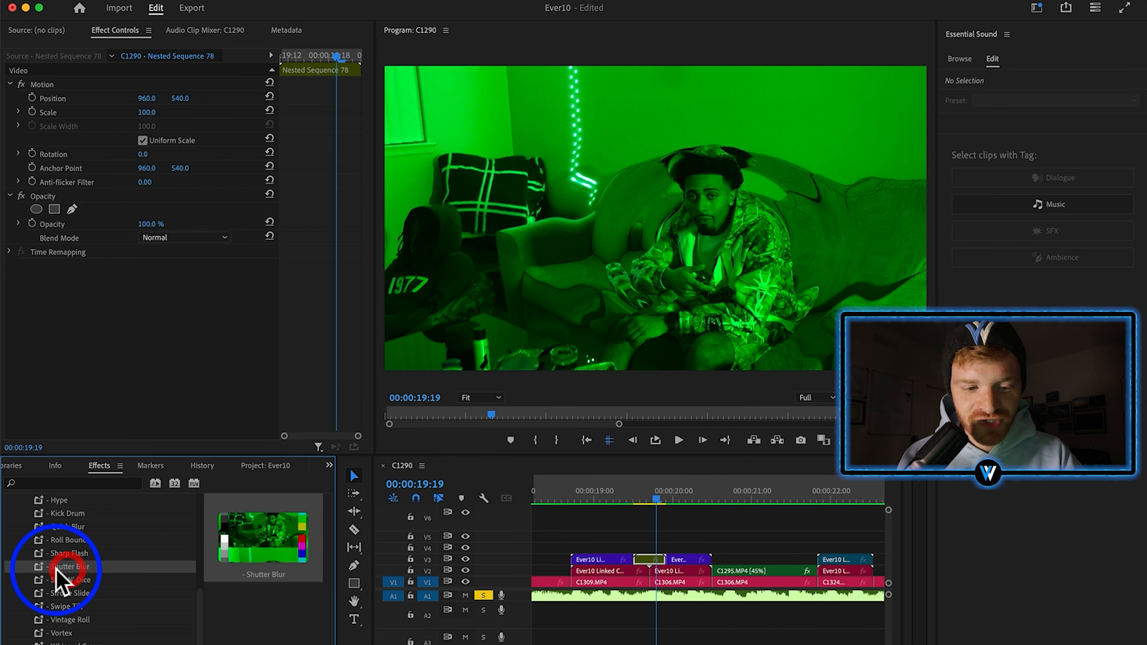
left_click_drag(85, 570, 648, 560)
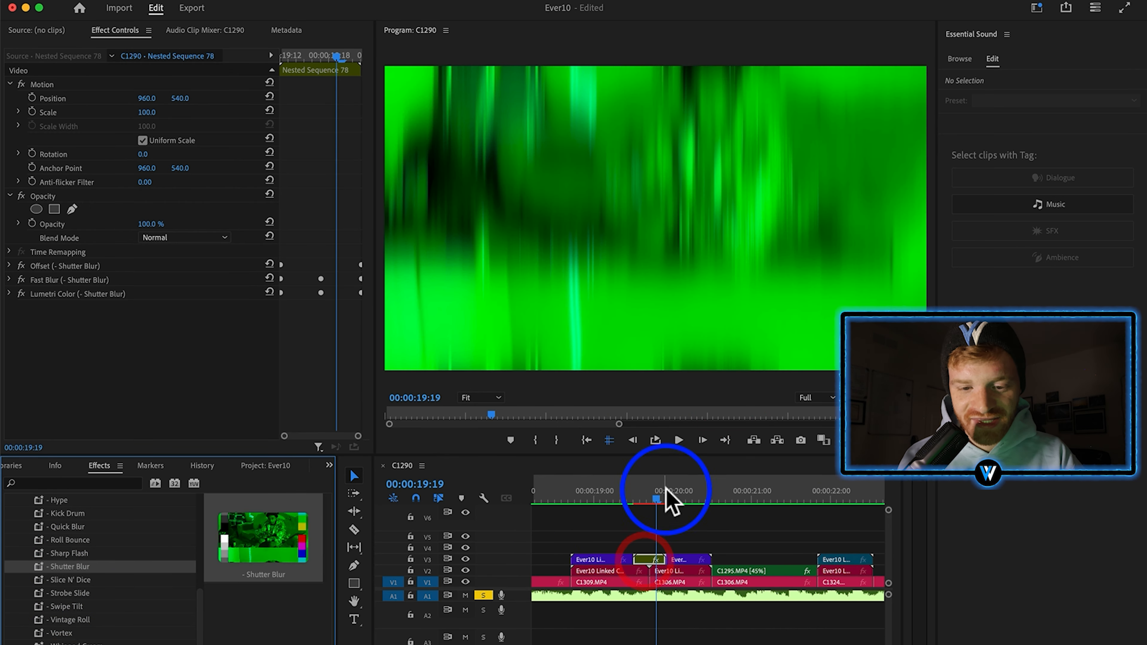
mouse_move(653, 497)
left_mouse_down()
mouse_move(615, 499)
mouse_move(670, 500)
mouse_move(630, 500)
left_mouse_up()
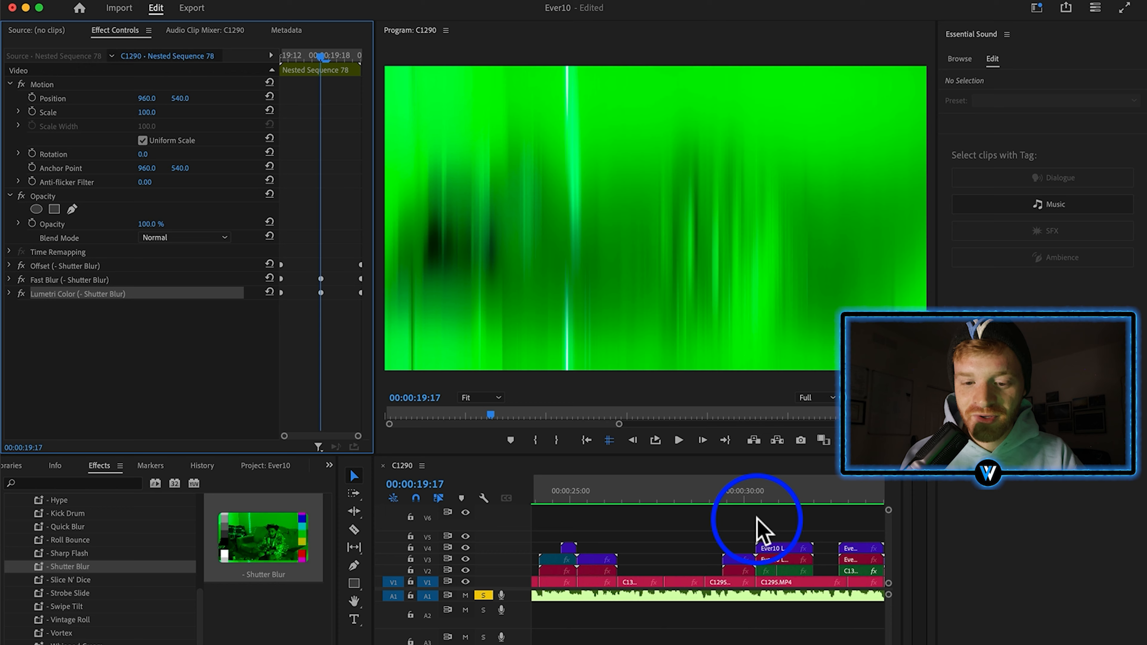
mouse_move(672, 493)
left_mouse_down()
mouse_move(691, 486)
mouse_move(756, 512)
mouse_move(661, 507)
left_mouse_up()
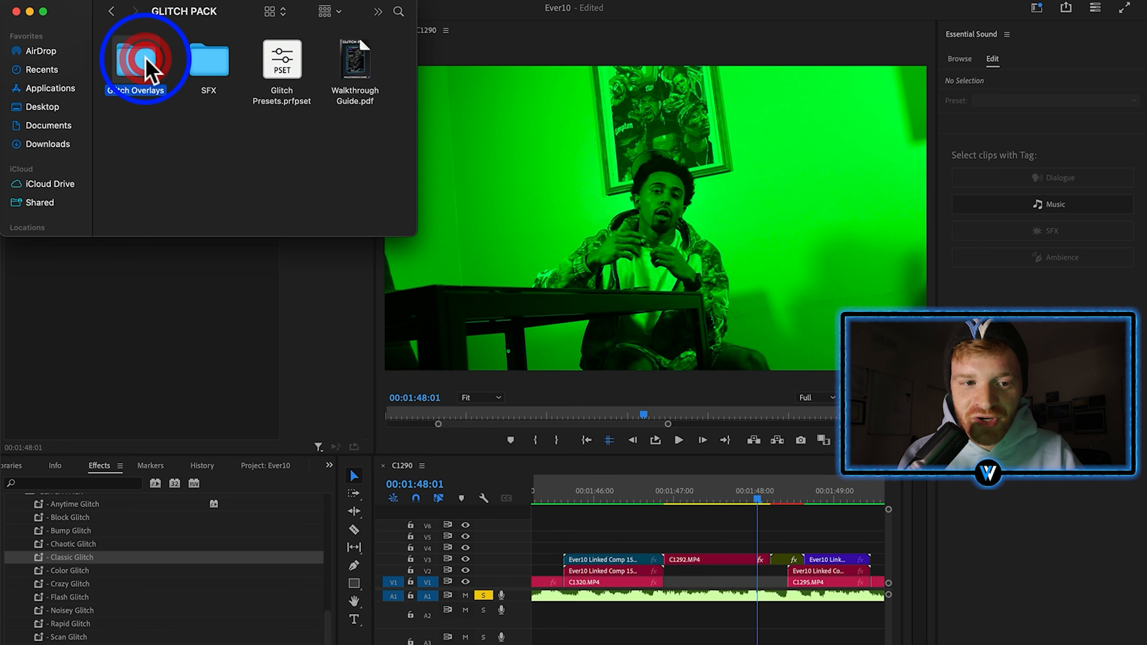
Open the Glitch Overlays folder of the Glitch Pack in Finder and preview Glitch #14.mp4.
double_click(144, 68)
left_click_drag(413, 235, 455, 484)
scroll(392, 230, "up", 5)
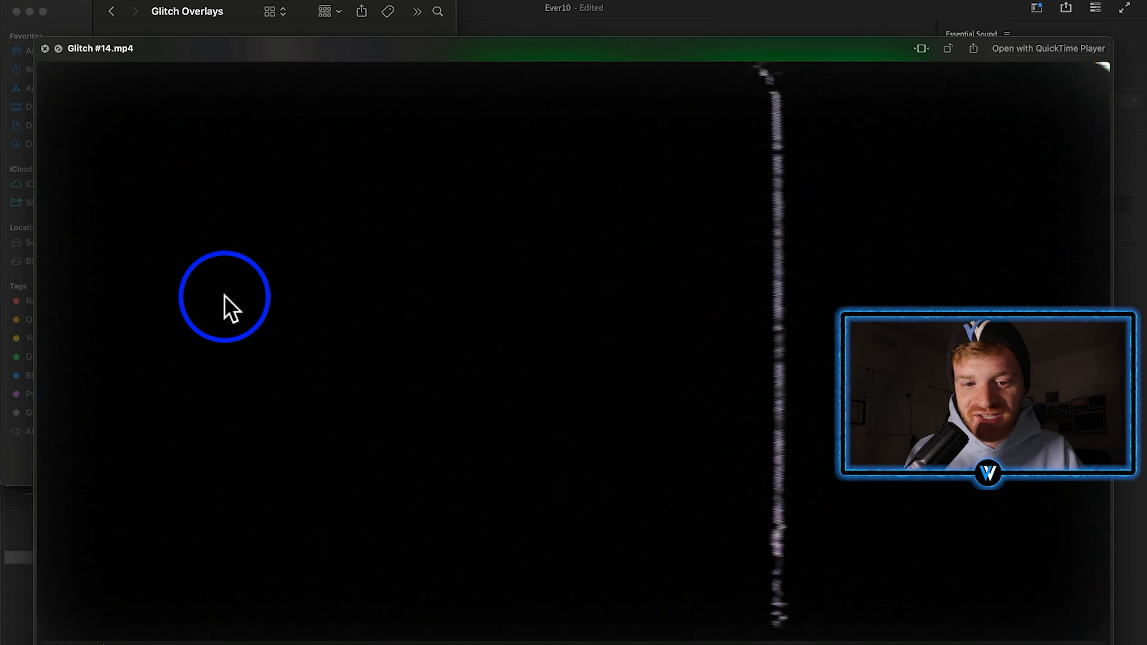
key("space")
key("space")
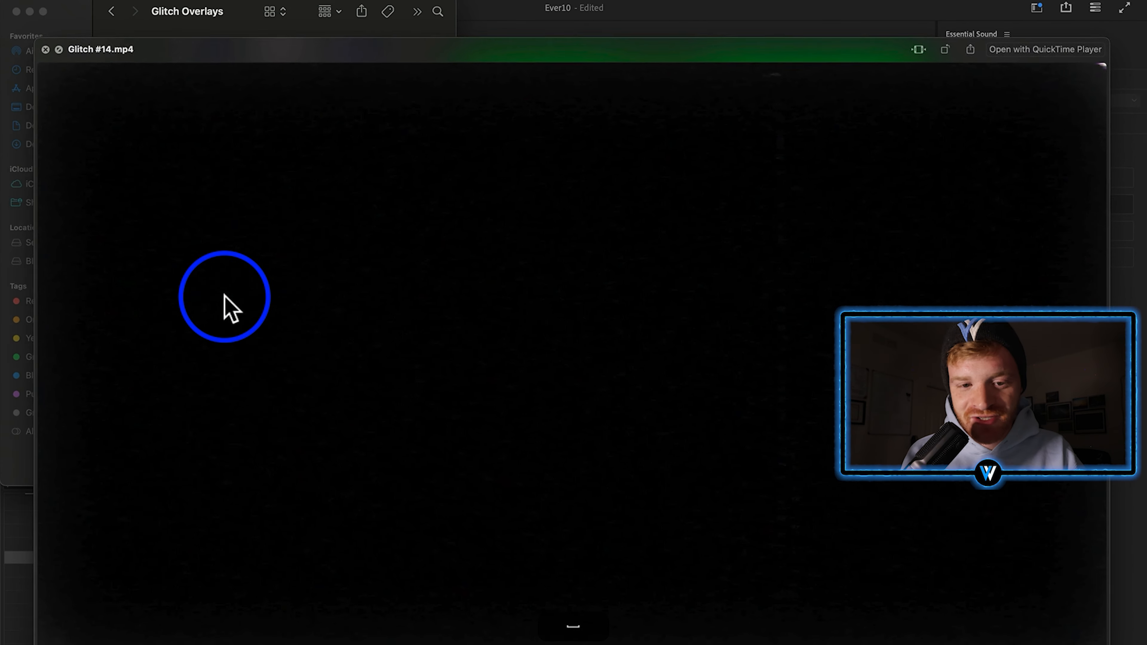
key("space")
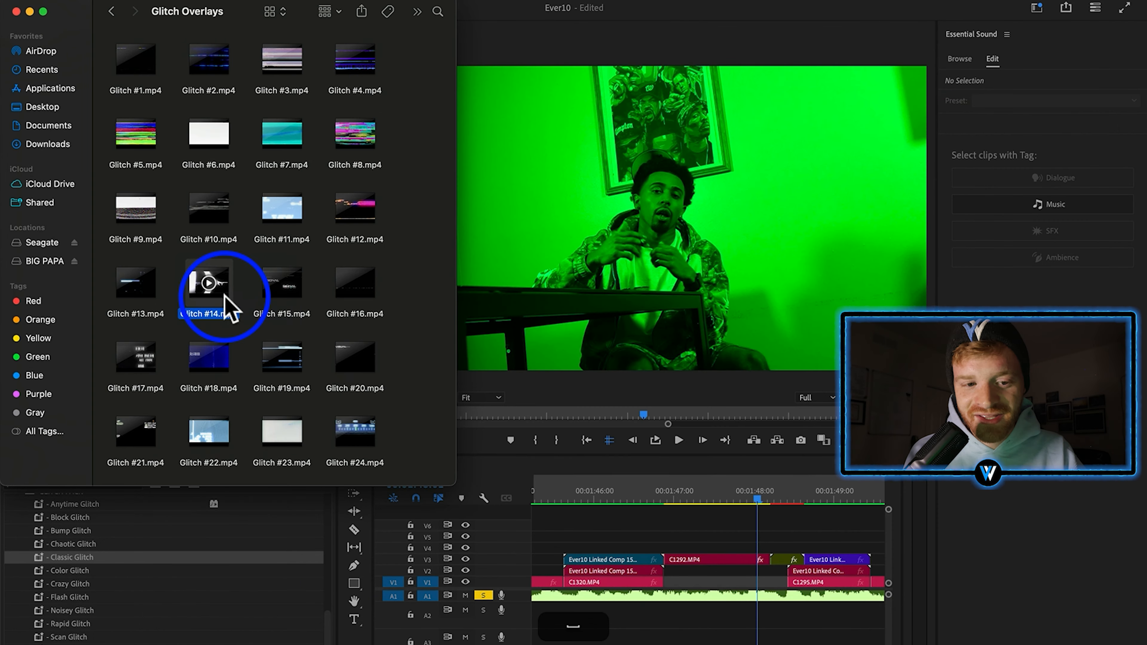
Add Glitch #14.mp4 to the timeline on V4, starting over the nested transition that follows C1292.MP4.
left_click_drag(224, 294, 673, 542)
left_click(782, 535)
scroll(633, 546, "right", 3)
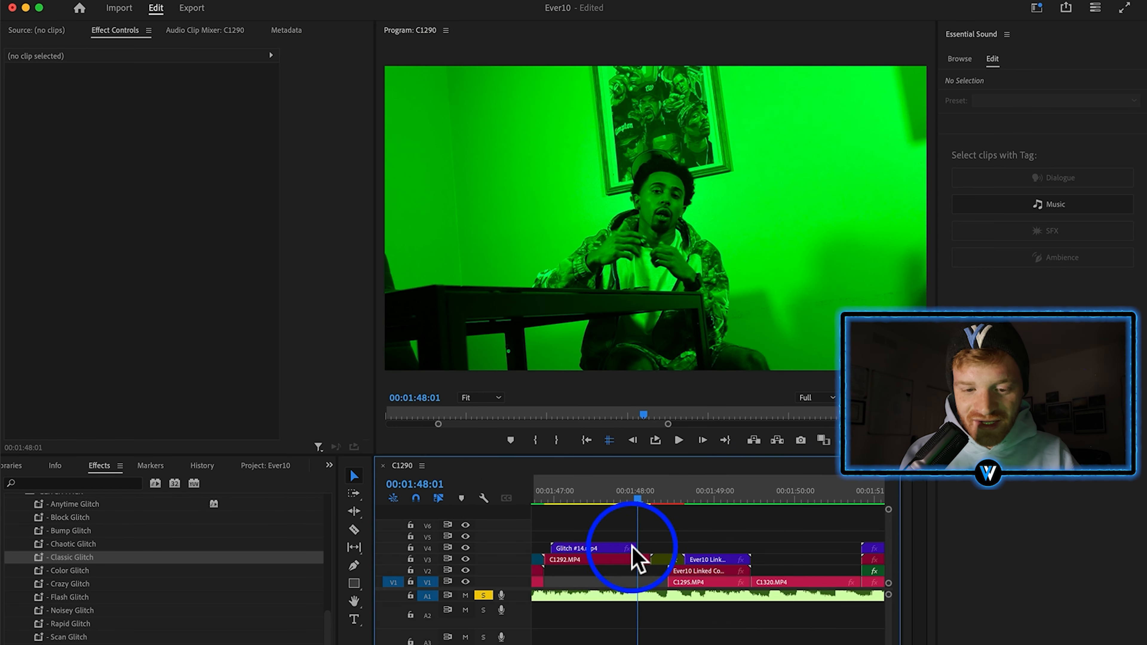
left_click_drag(581, 554, 749, 541)
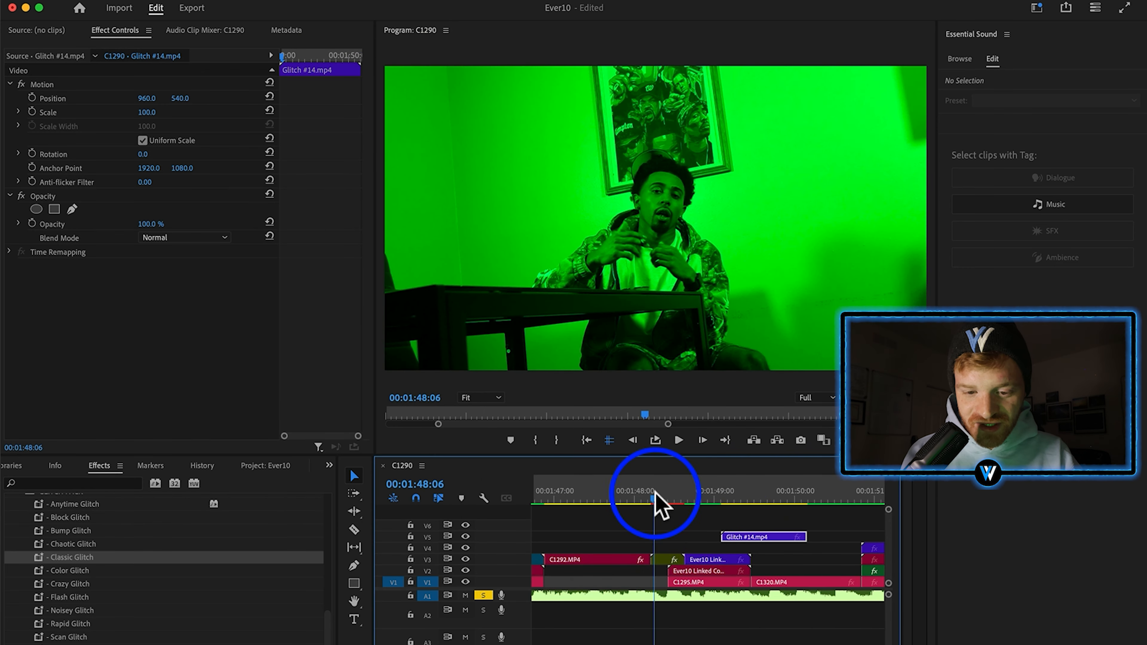
mouse_move(657, 506)
left_mouse_down()
mouse_move(684, 509)
mouse_move(637, 497)
mouse_move(718, 501)
mouse_move(661, 502)
left_mouse_up()
left_click_drag(757, 537, 680, 553)
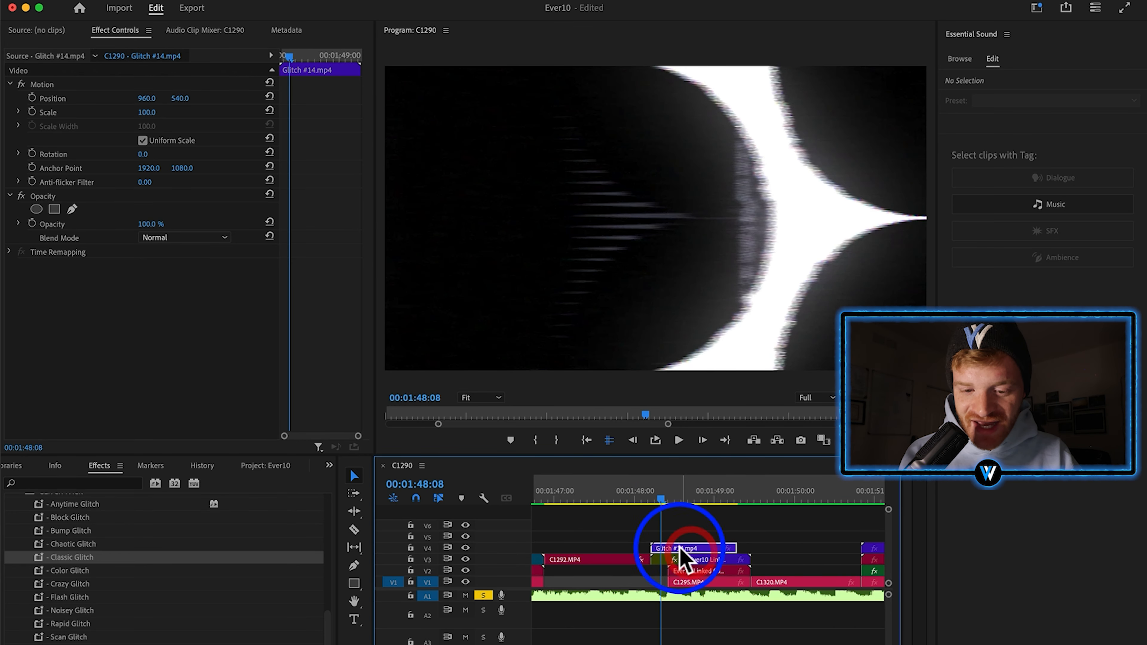
Scale the Glitch #14.mp4 overlay to the frame size and change its opacity blend mode.
right_click(679, 554)
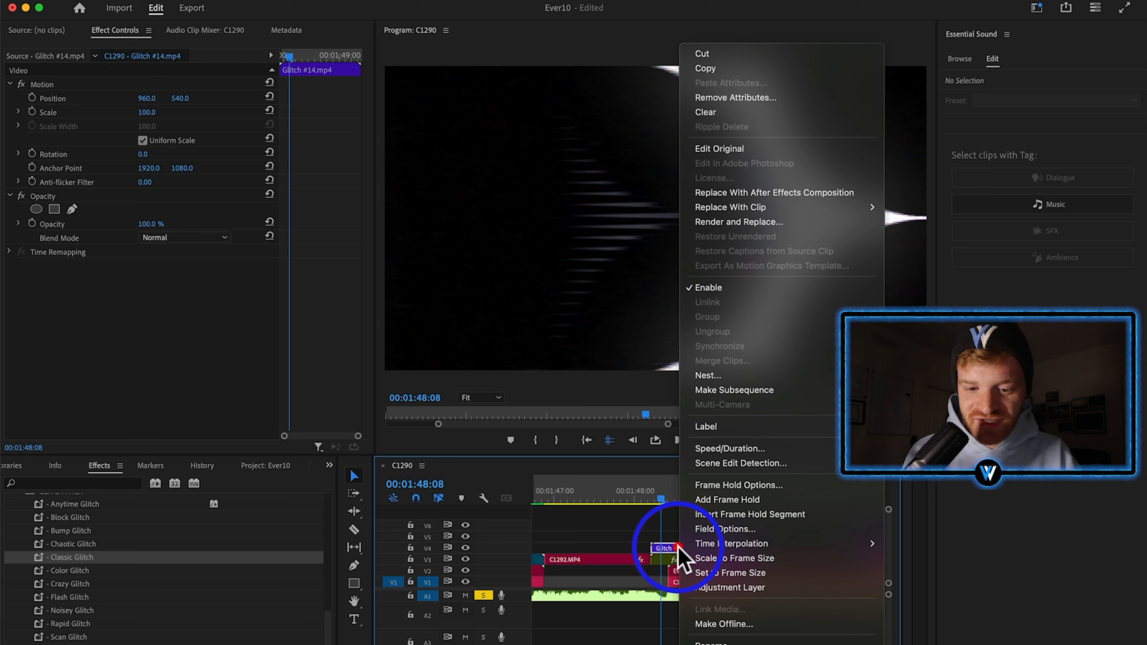
left_click(723, 562)
mouse_move(695, 497)
left_mouse_down()
mouse_move(658, 506)
mouse_move(739, 510)
mouse_move(684, 510)
left_mouse_up()
left_click(181, 238)
left_click(192, 375)
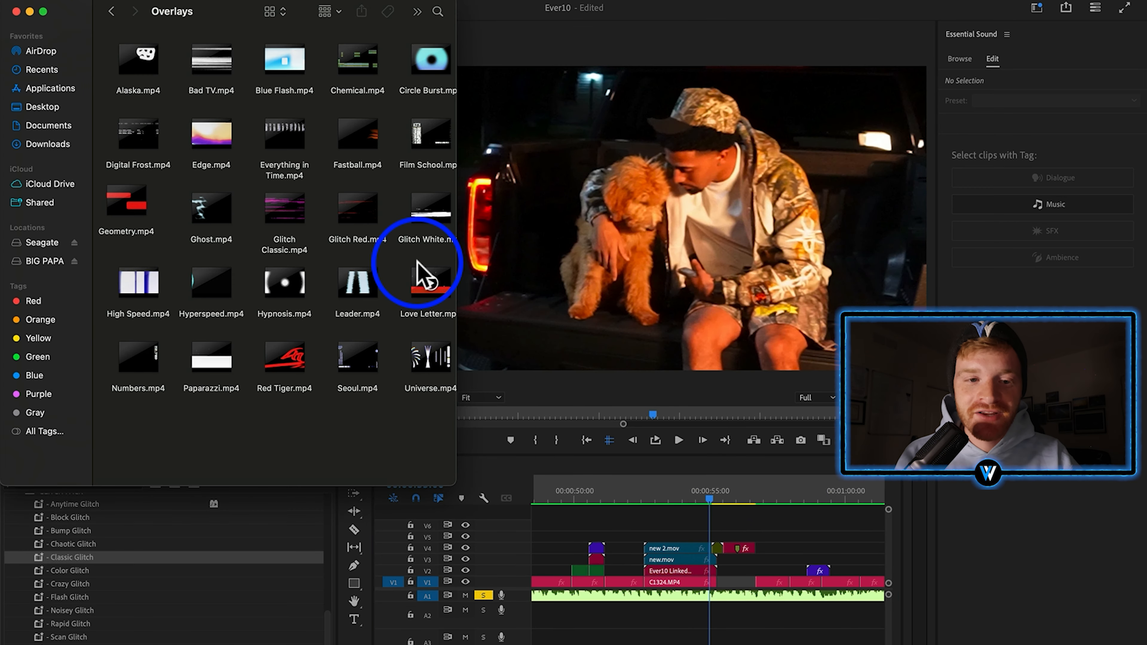
Preview clips in the Overlays folder, including Film School.mp4, Glitch Red.mp4 and Glitch White.mp4.
left_click_drag(459, 429, 645, 343)
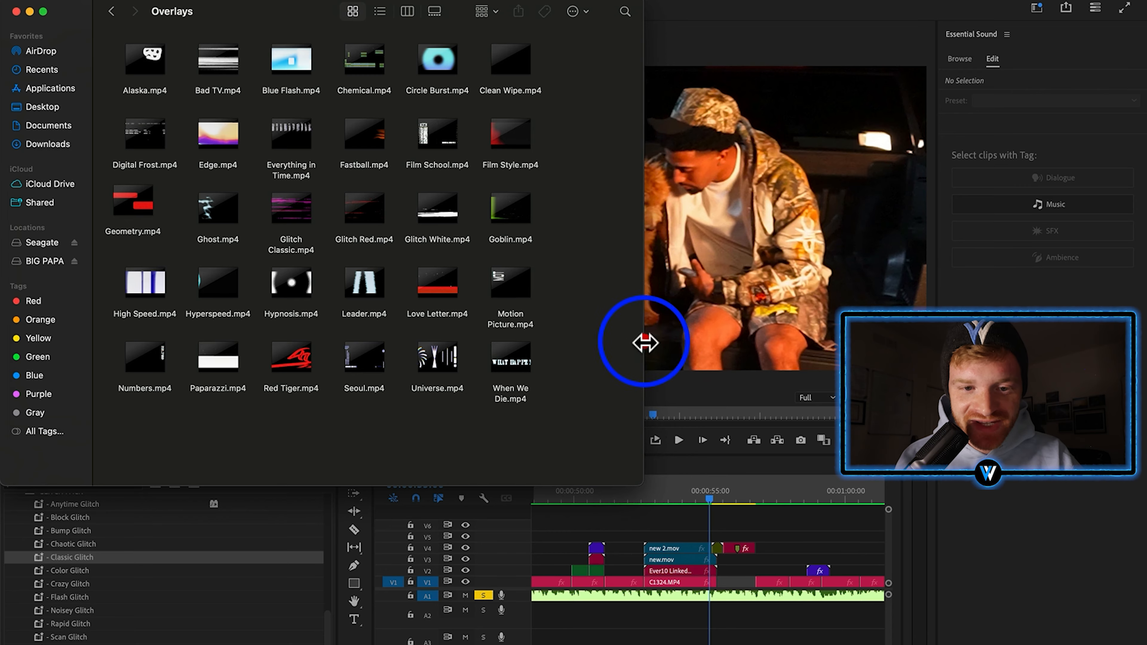
left_click(525, 167)
key("space")
key("Left")
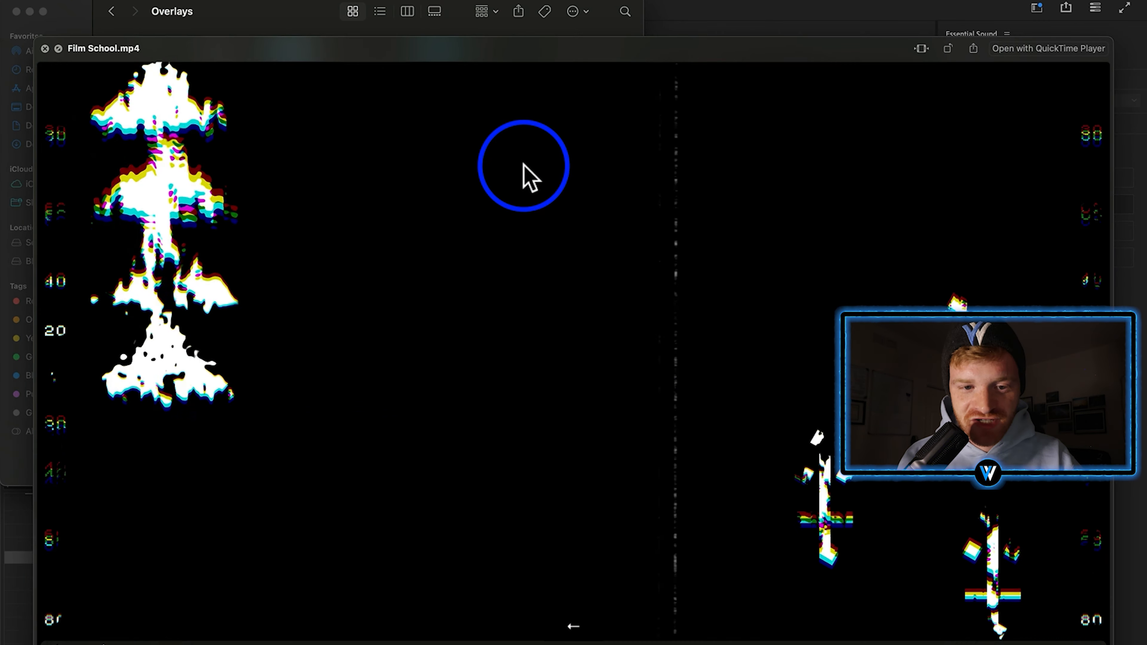
key("Down")
key("Down")
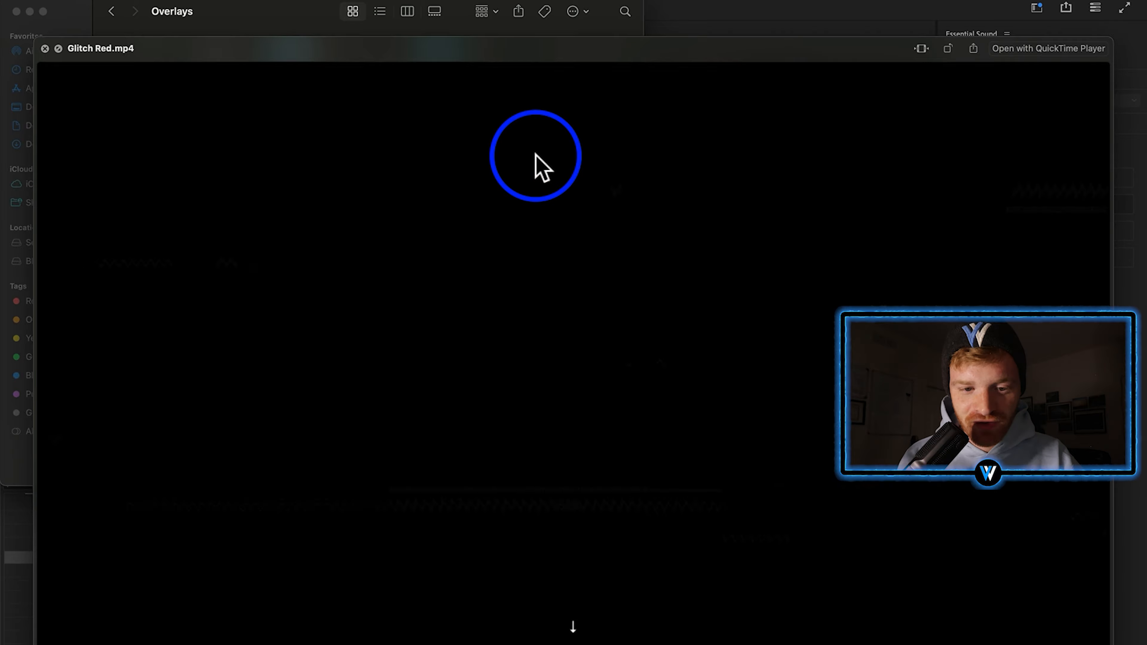
key("Right")
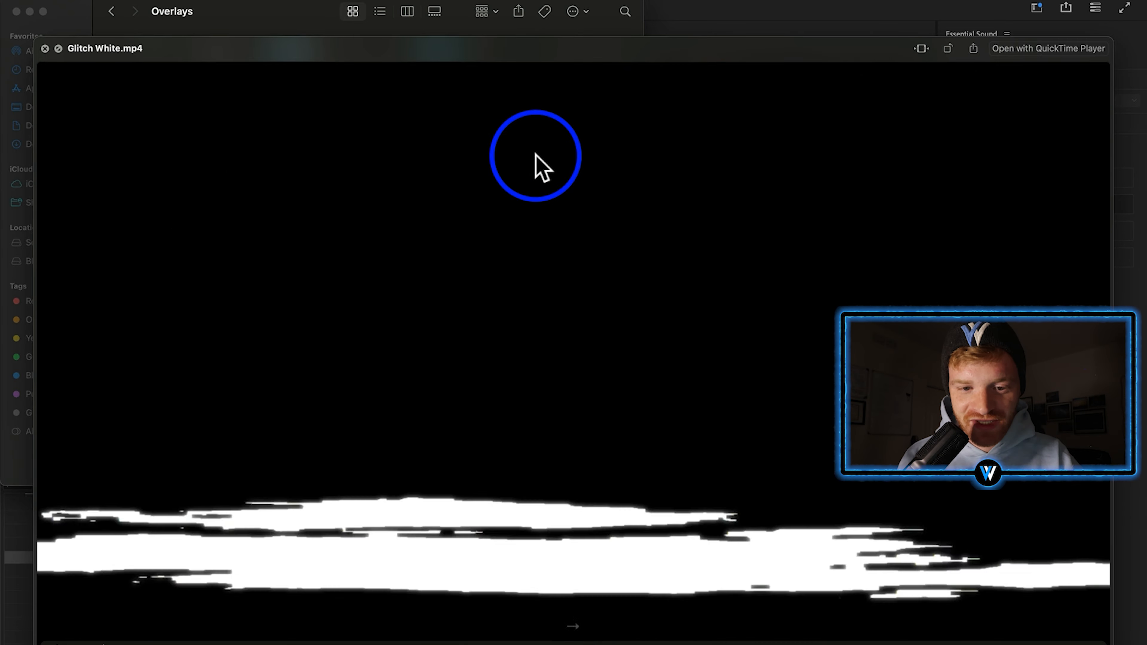
key("space")
Place Digital Frost.mp4 on V5 from the start of the nested piece before C1317.MP4, scaled to frame size with the Screen blend mode.
left_click(736, 533)
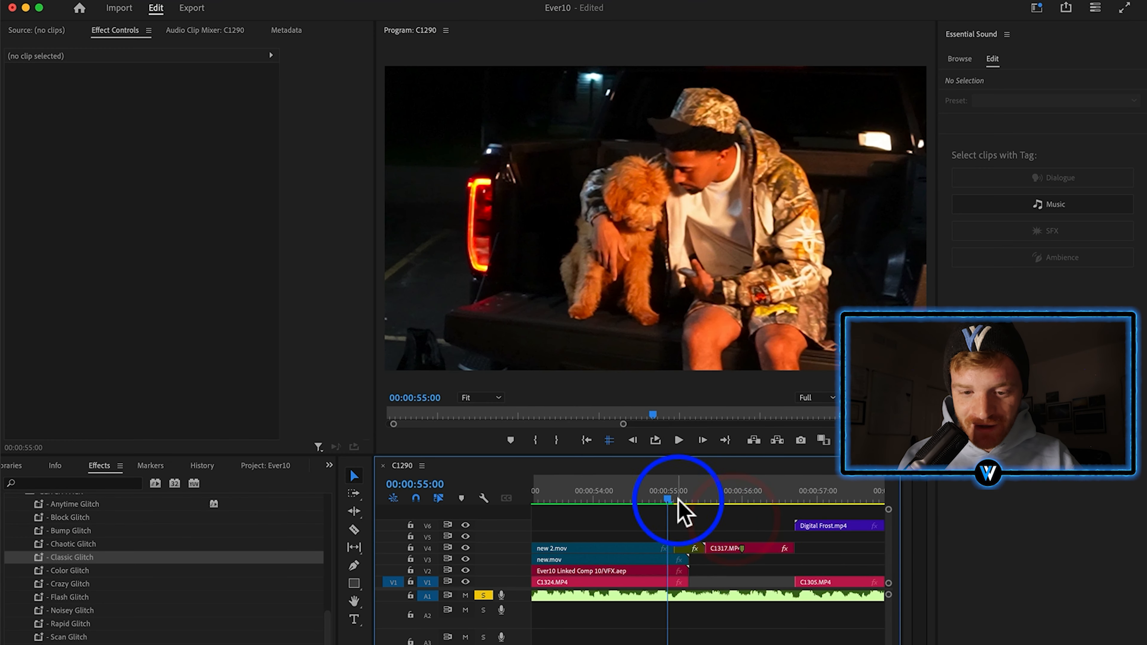
left_click_drag(678, 499, 706, 502)
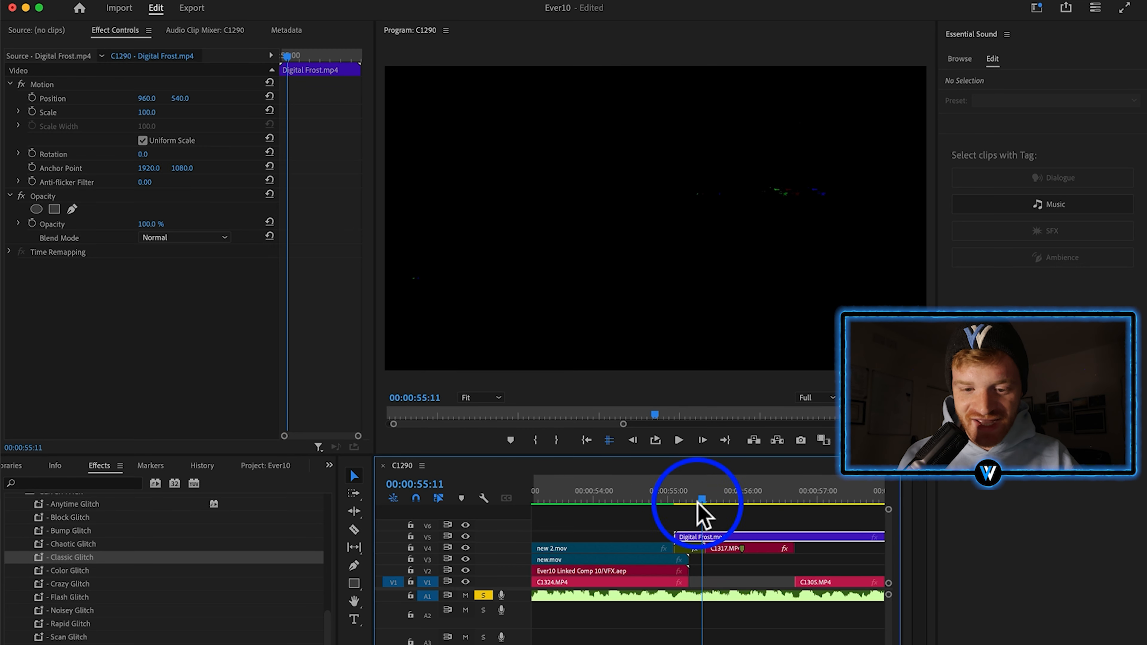
right_click(708, 541)
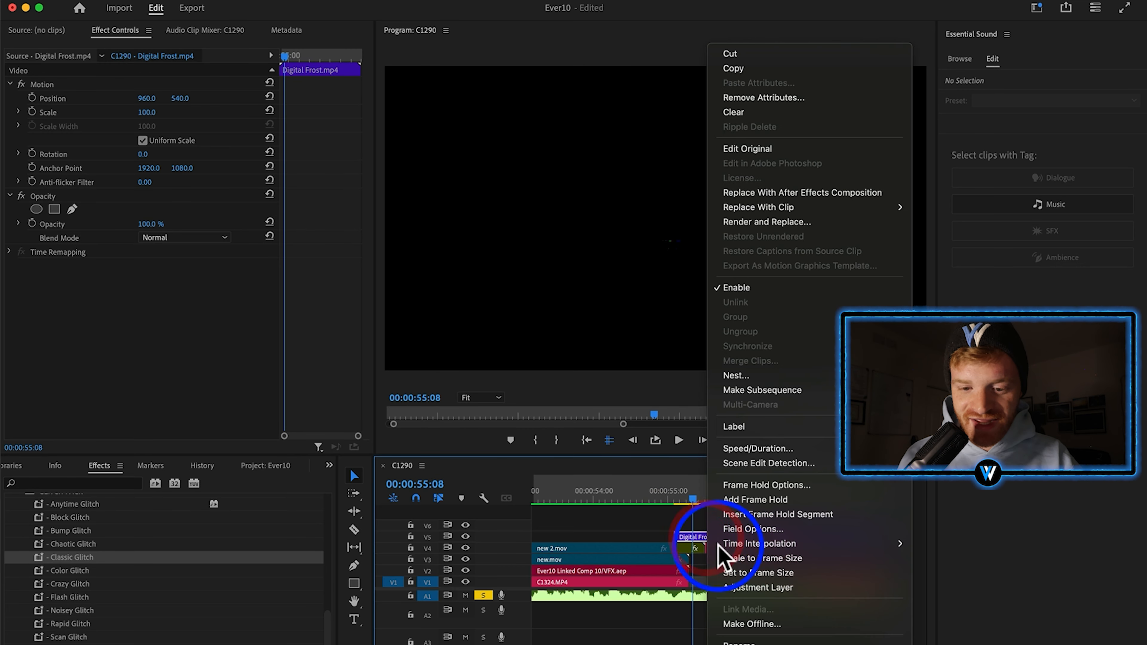
left_click(192, 240)
left_click(189, 359)
left_click(690, 504)
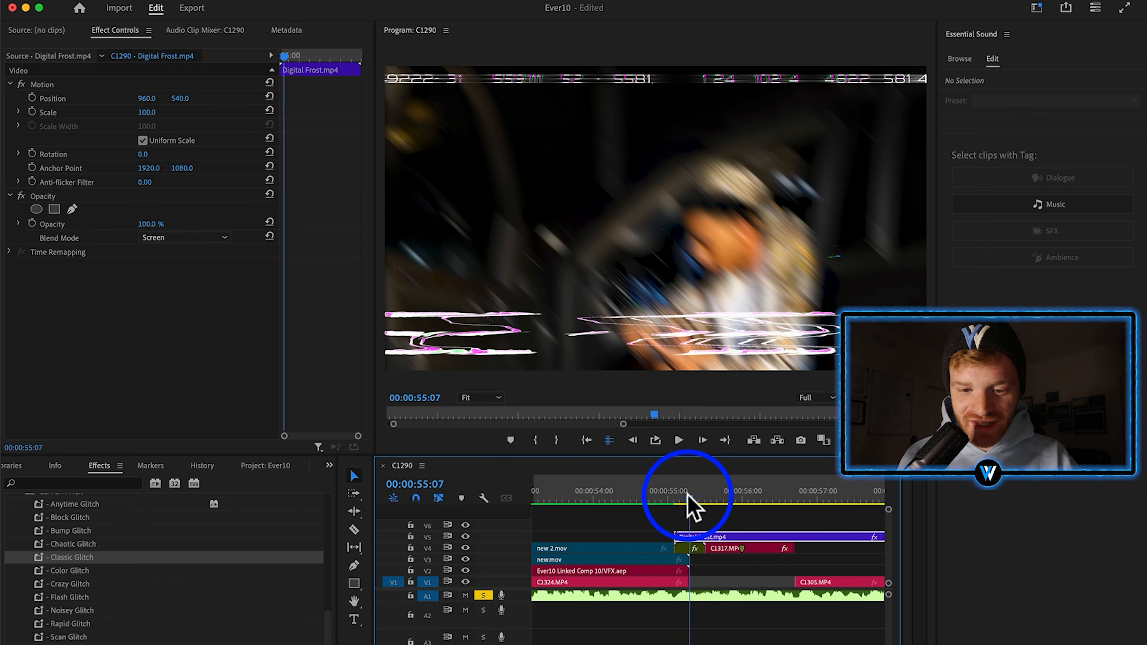
Cut Digital Frost.mp4 at 00:00:55:18 and delete the part after the cut.
left_click_drag(688, 496, 724, 502)
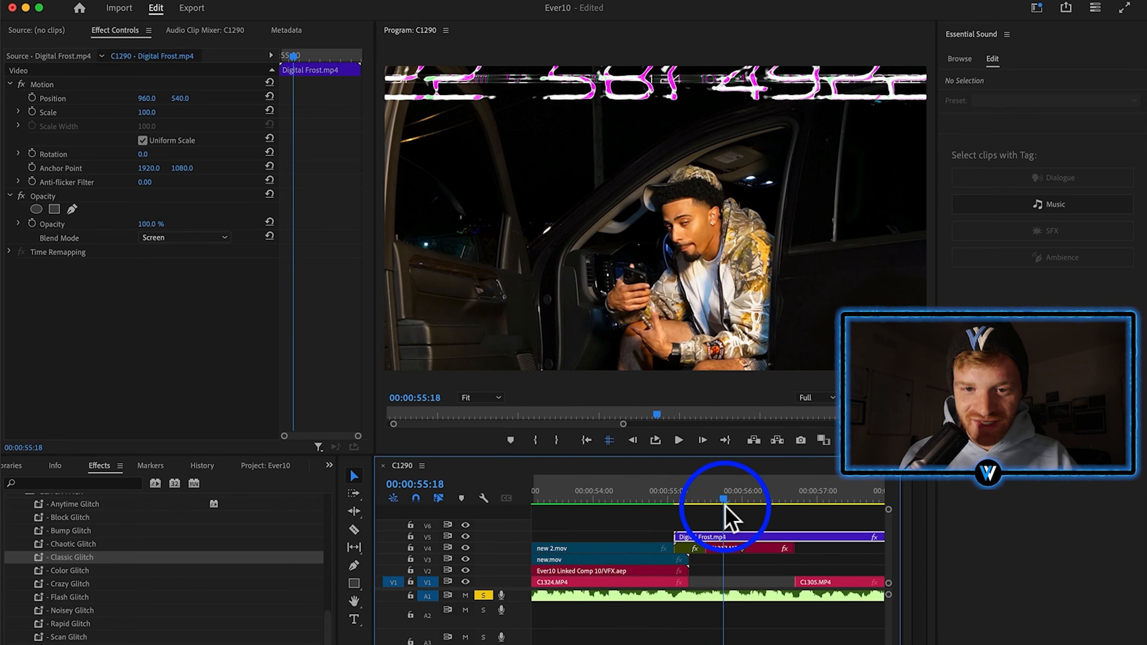
key("cmd+k")
left_click(743, 540)
key("BackSpace")
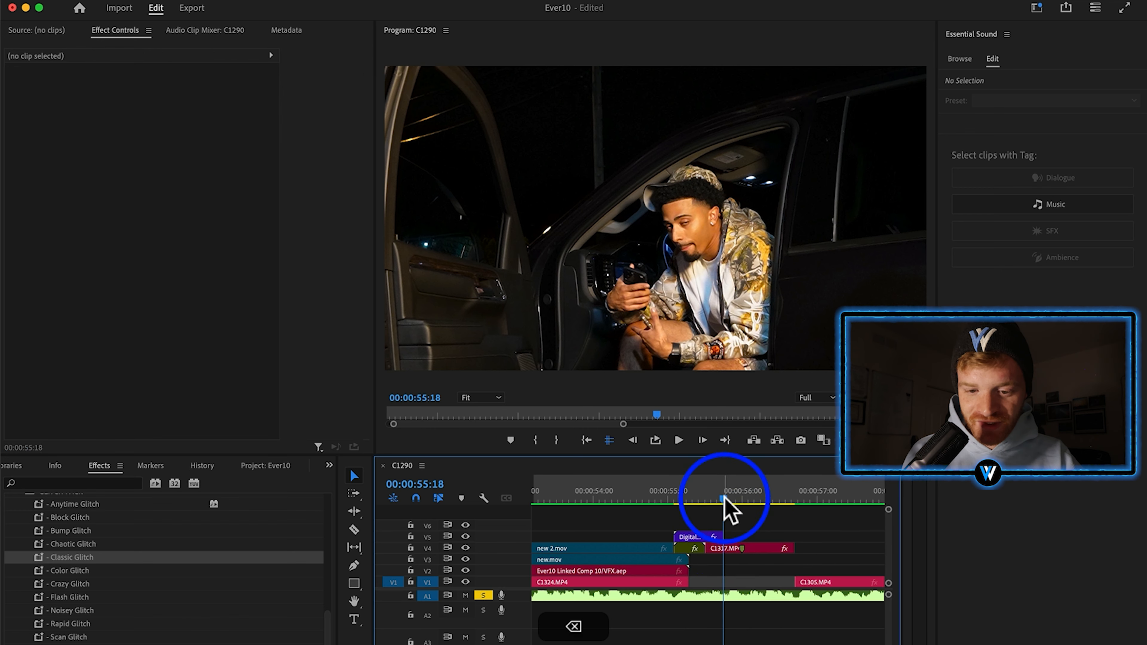
Review the trimmed Digital Frost.mp4 overlay around 00:00:55.
left_click(714, 499)
left_click_drag(714, 497, 678, 505)
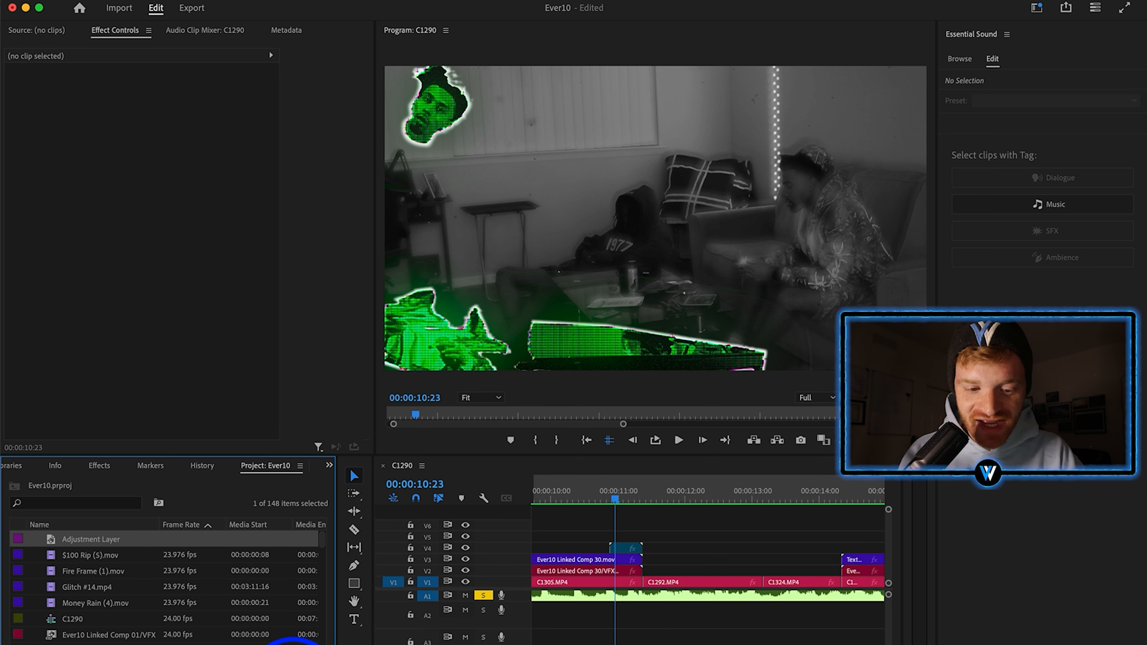
Create a new adjustment layer and place it on V5 over the cut between C1305.MP4 and C1292.MP4.
left_click(292, 644)
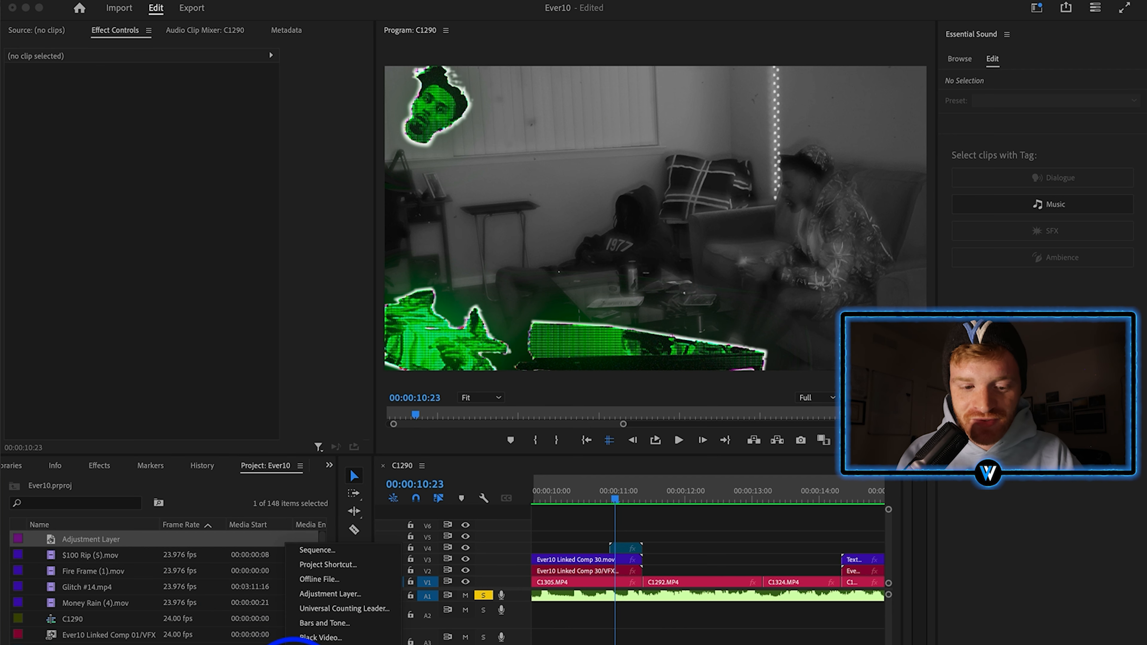
left_click(338, 593)
left_click(642, 420)
left_click_drag(90, 555, 603, 533)
Cut the adjustment layer at 00:00:10:23, ten frames before the clip cut, and delete the part before it.
left_click(646, 501)
key("=")
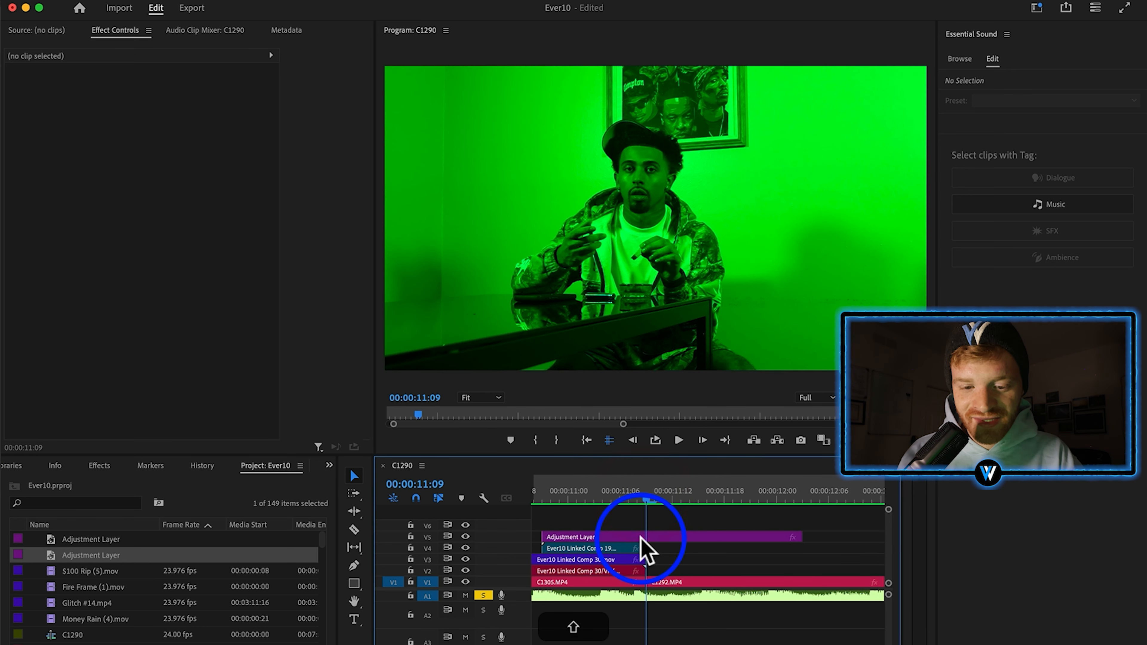
left_click(646, 537)
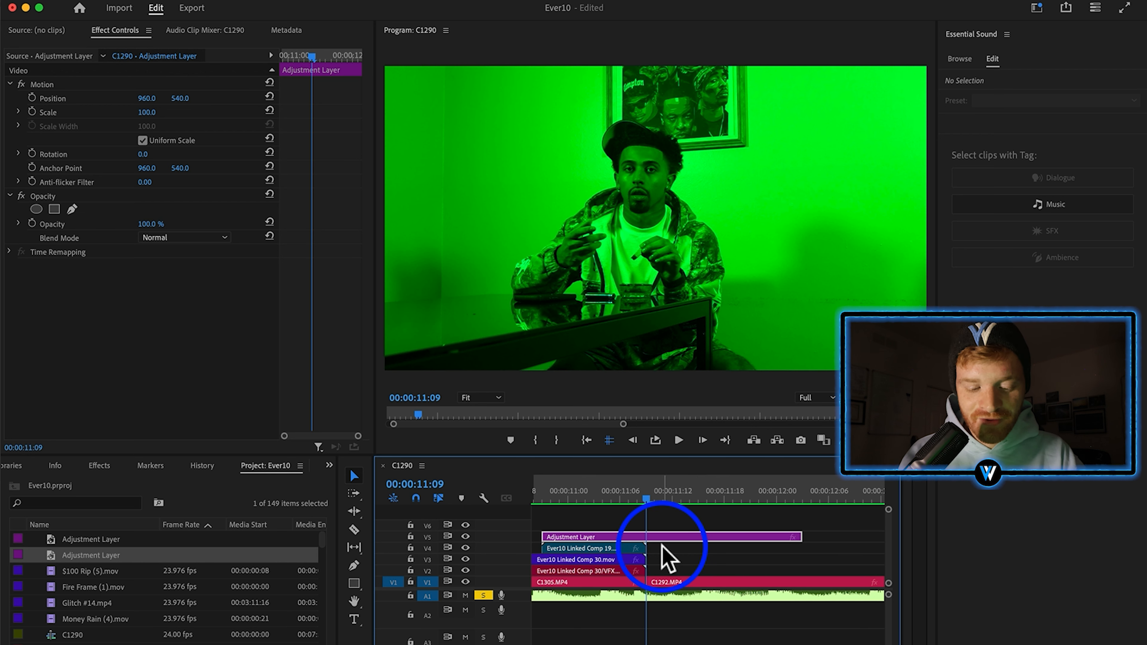
key("shift+Left")
key("shift+Left")
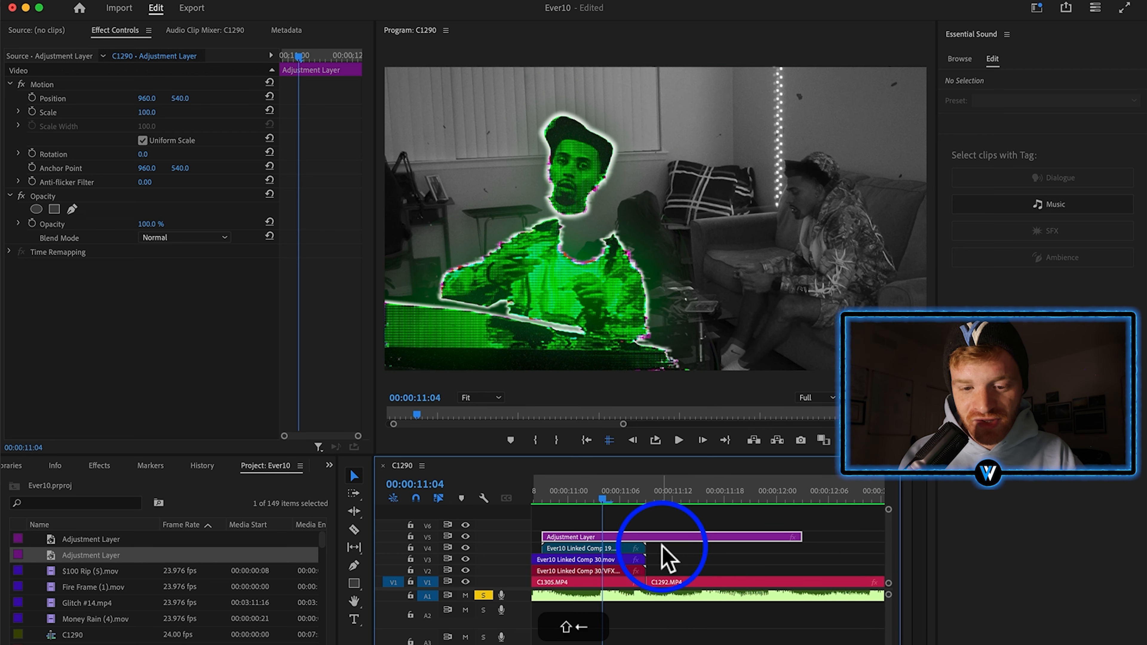
key("c")
left_click(559, 536)
key("v")
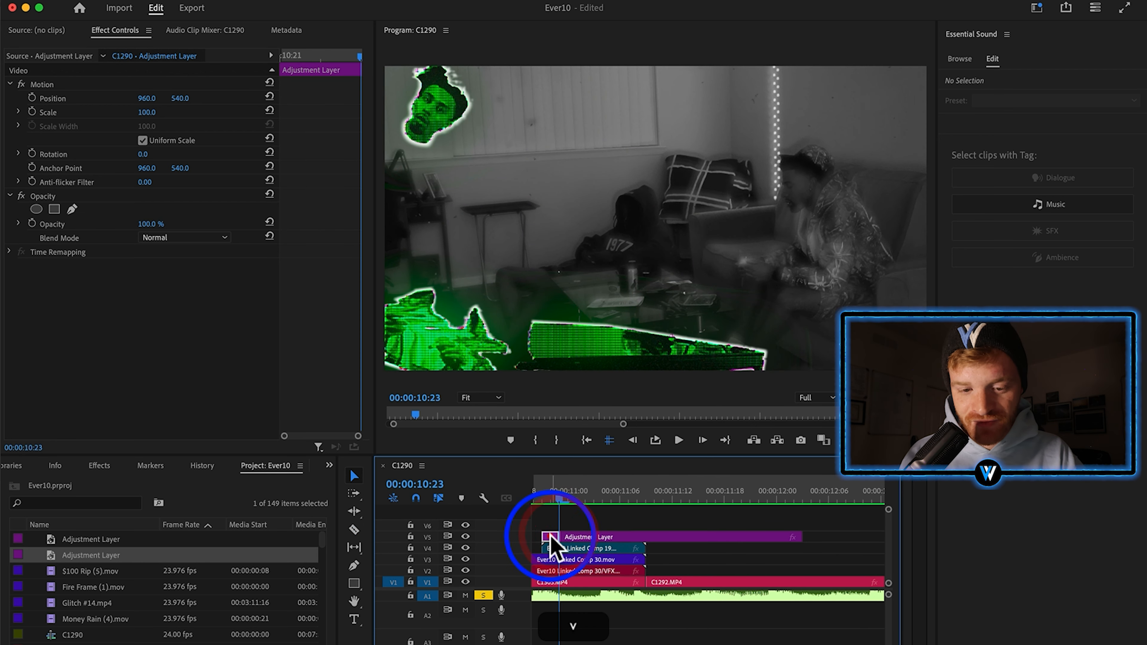
left_click(549, 537)
key("BackSpace")
Cut the adjustment layer at 00:00:11:19, ten frames after the clip cut, and delete the part after it.
key("shift+Right")
key("shift+Right")
key("shift+Right")
key("shift+Right")
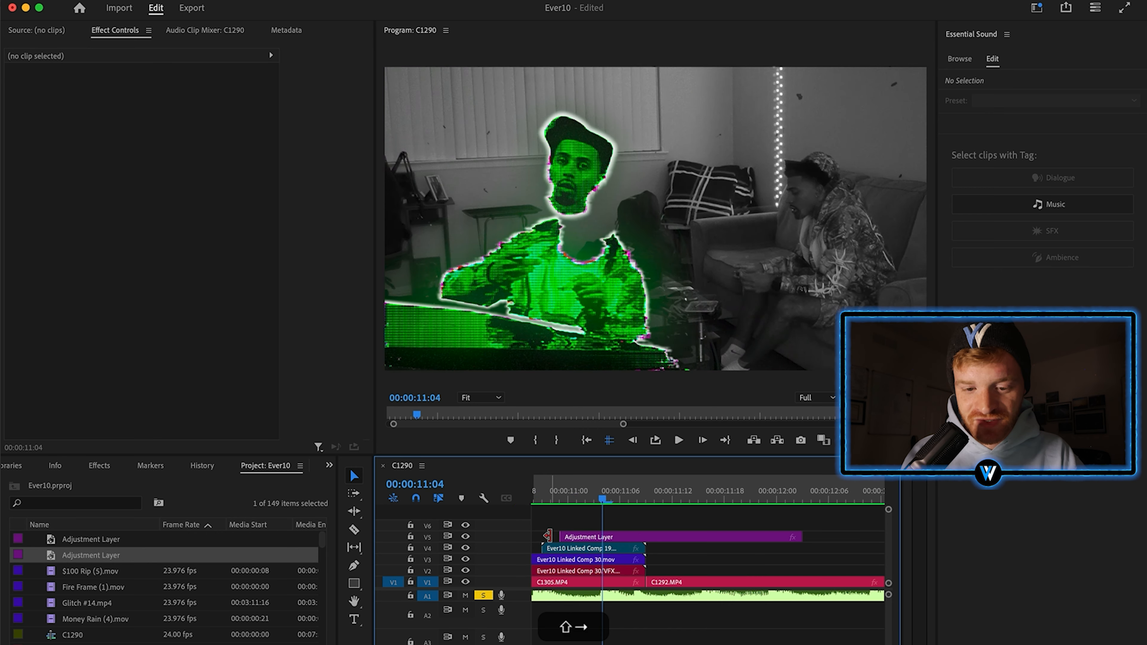
key("c")
left_click(732, 536)
key("v")
left_click(763, 537)
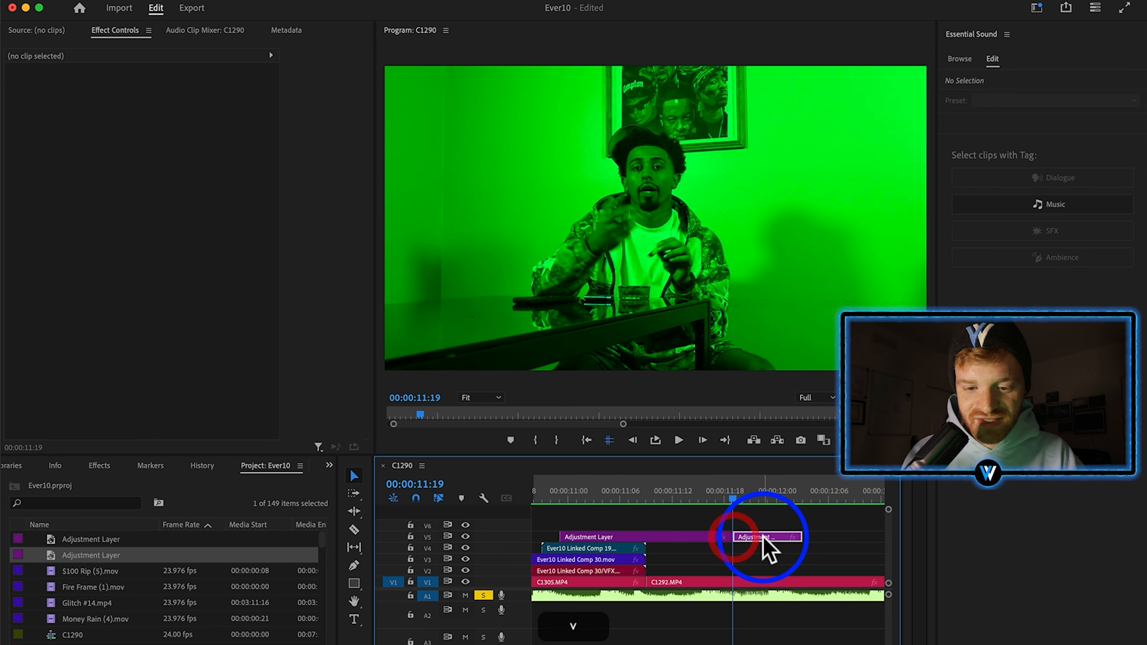
key("BackSpace")
Find the Brightness & Contrast effect and apply it to the adjustment layer on V5.
left_click(649, 493)
left_click(659, 537)
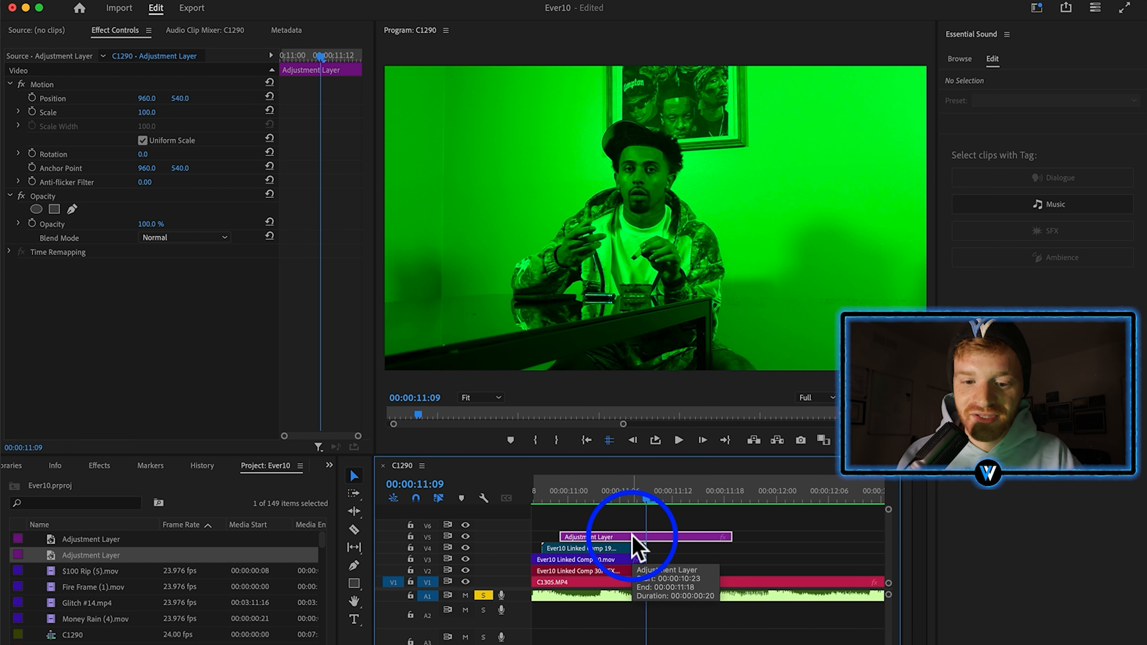
left_click(99, 467)
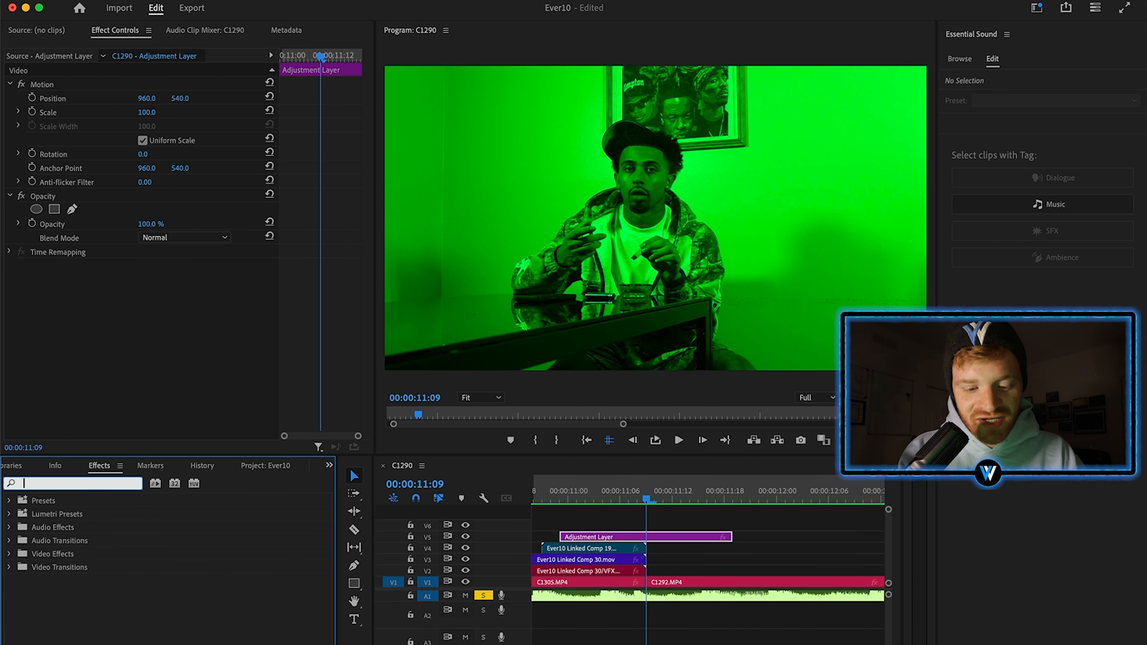
type("bright")
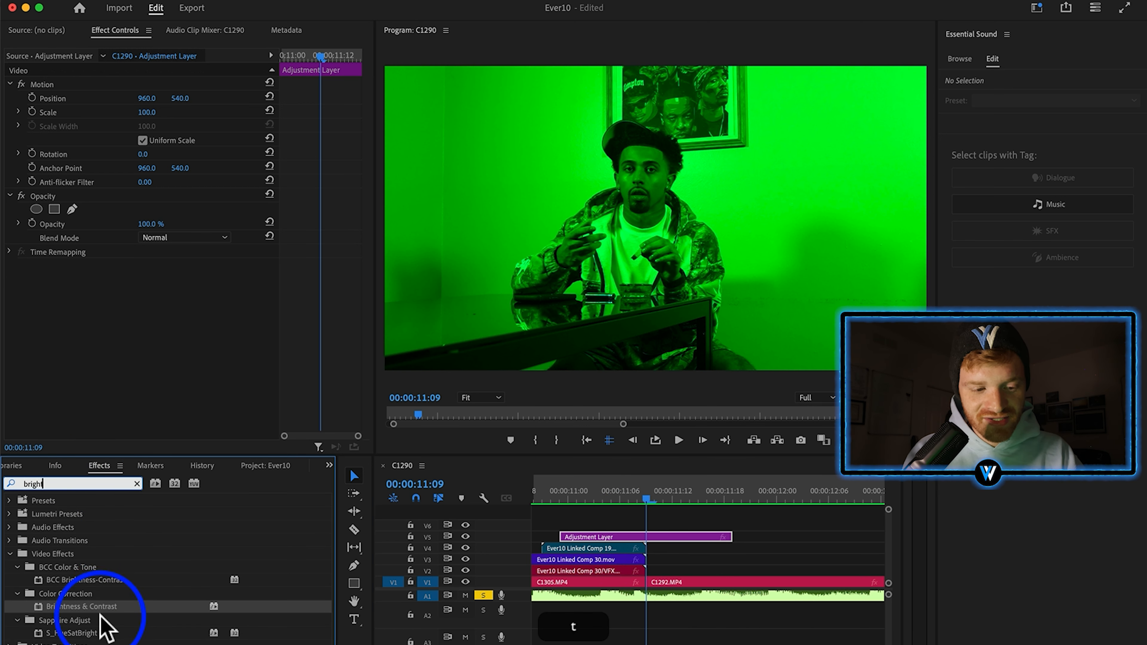
left_click_drag(77, 608, 688, 540)
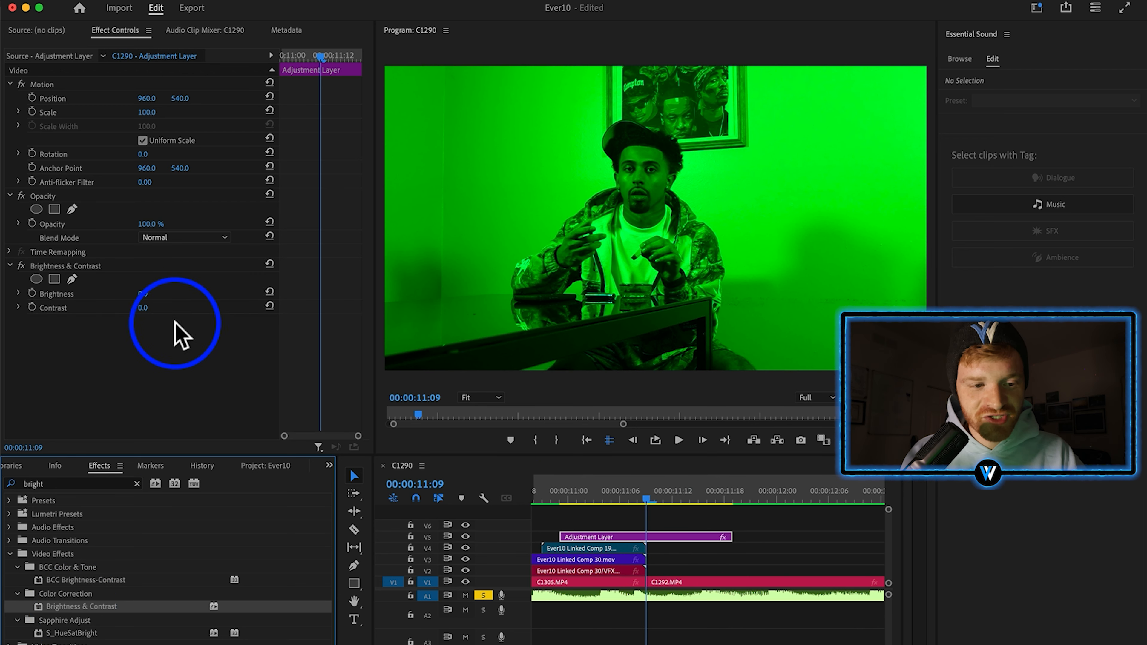
Set Brightness to 100 and Contrast to 75, and add a keyframe for both at the clip cut, 00:00:11:09.
left_click(142, 293)
type("100")
key("Return")
left_click(145, 309)
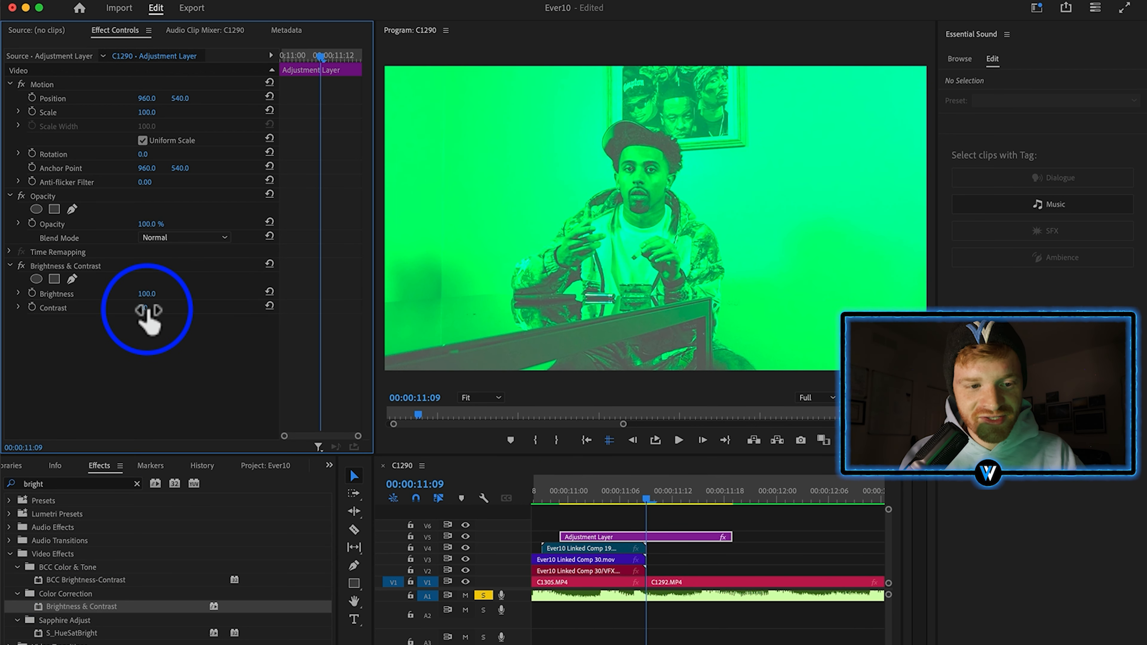
left_click_drag(145, 309, 179, 309)
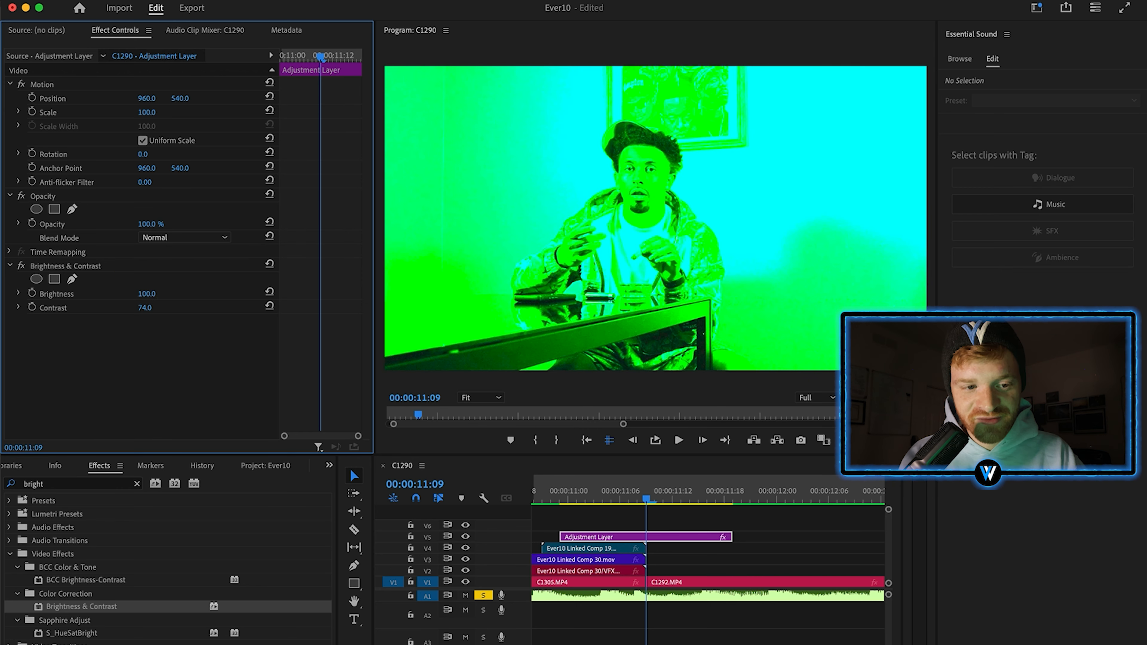
left_click(32, 307)
left_click(32, 293)
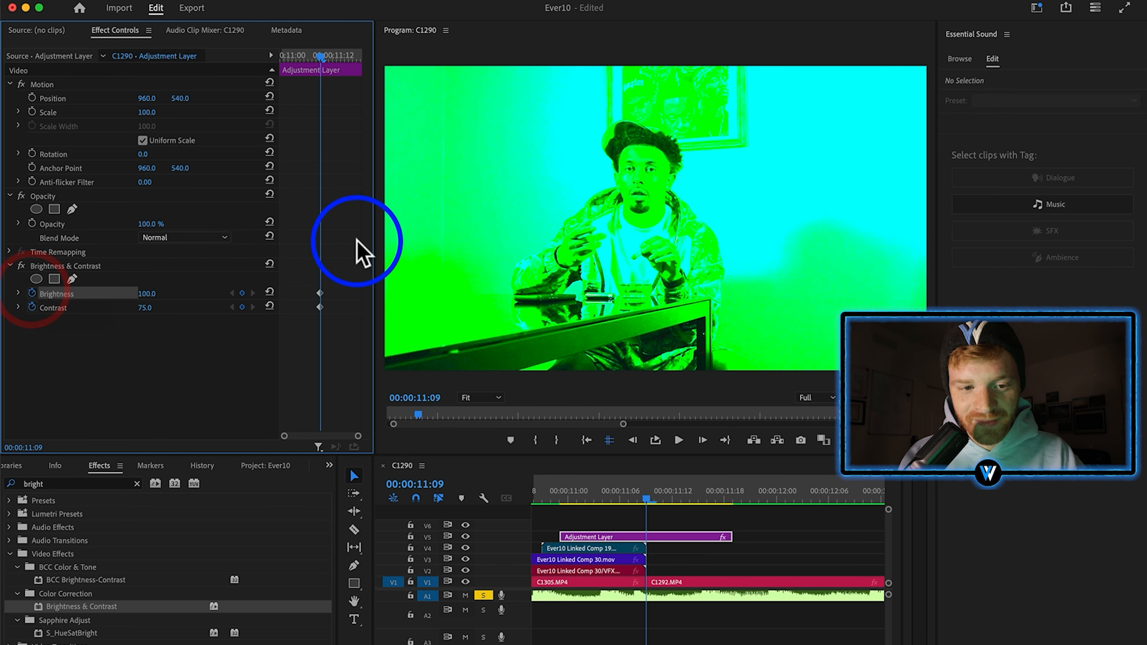
Reset Brightness and Contrast to their defaults at the end and start of the adjustment layer to keyframe a flash.
left_click_drag(318, 63, 345, 63)
left_click(270, 292)
left_click(269, 307)
left_click(270, 293)
left_click(270, 306)
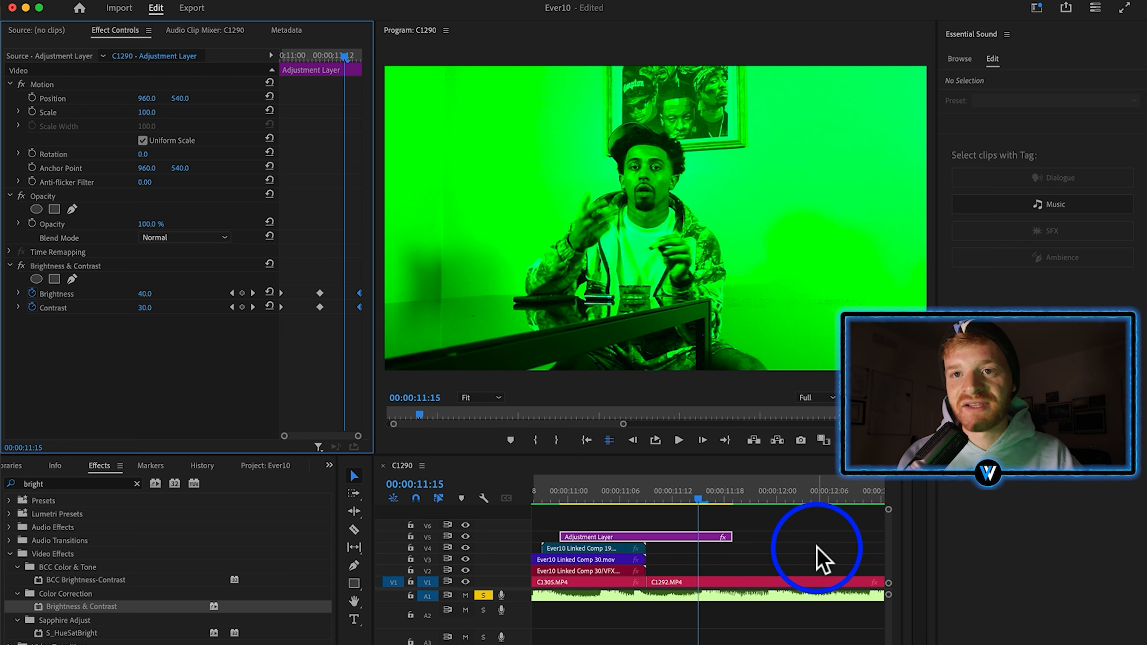
Split the adjustment layer at the clip cut, 00:00:11:09.
left_click(646, 497)
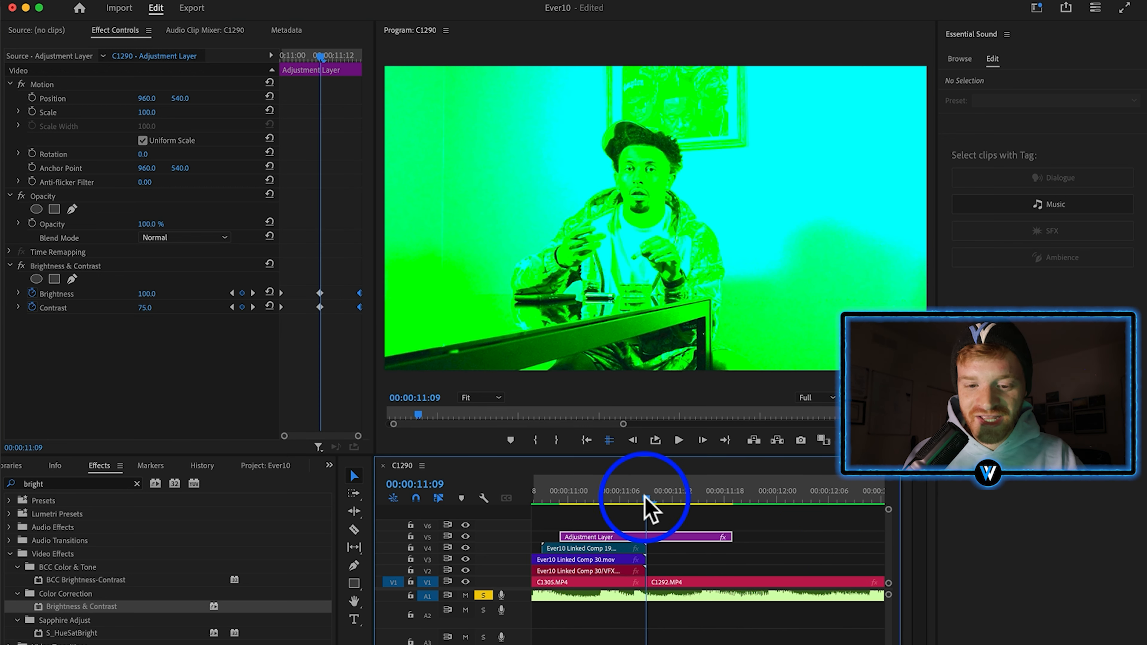
key("c")
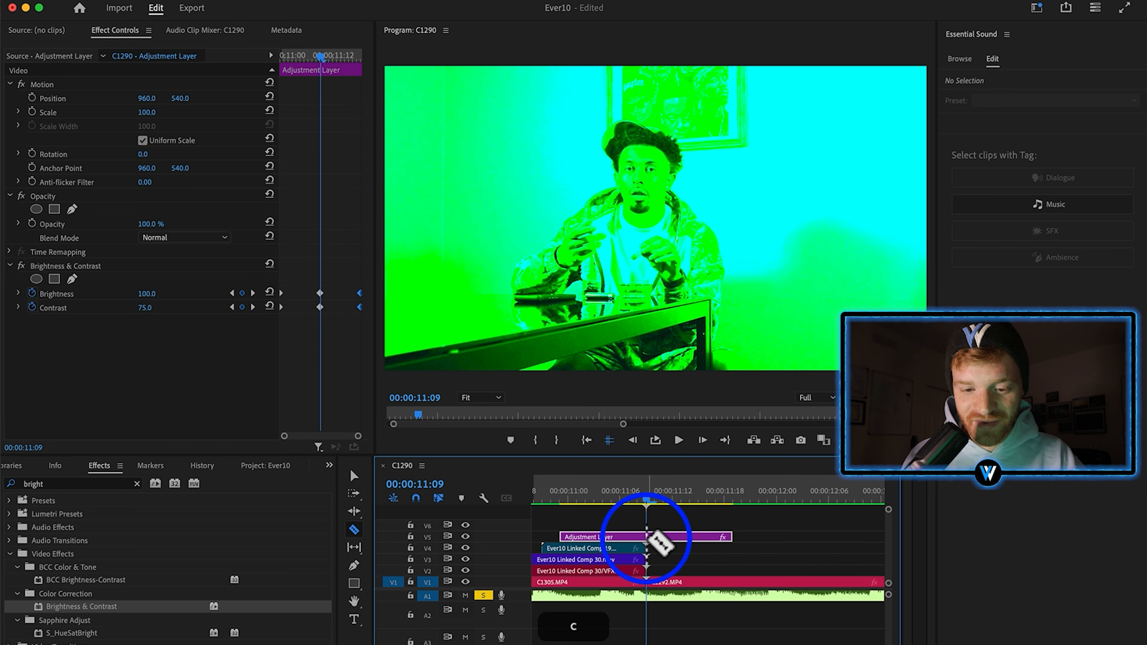
left_click(647, 538)
key("v")
Copy the two flash adjustment layer pieces onto other cuts, including the one between C1324.MP4 and C1306.MP4.
left_click_drag(684, 518, 767, 555)
key("minus")
key("minus")
key("minus")
scroll(731, 562, "up", 5)
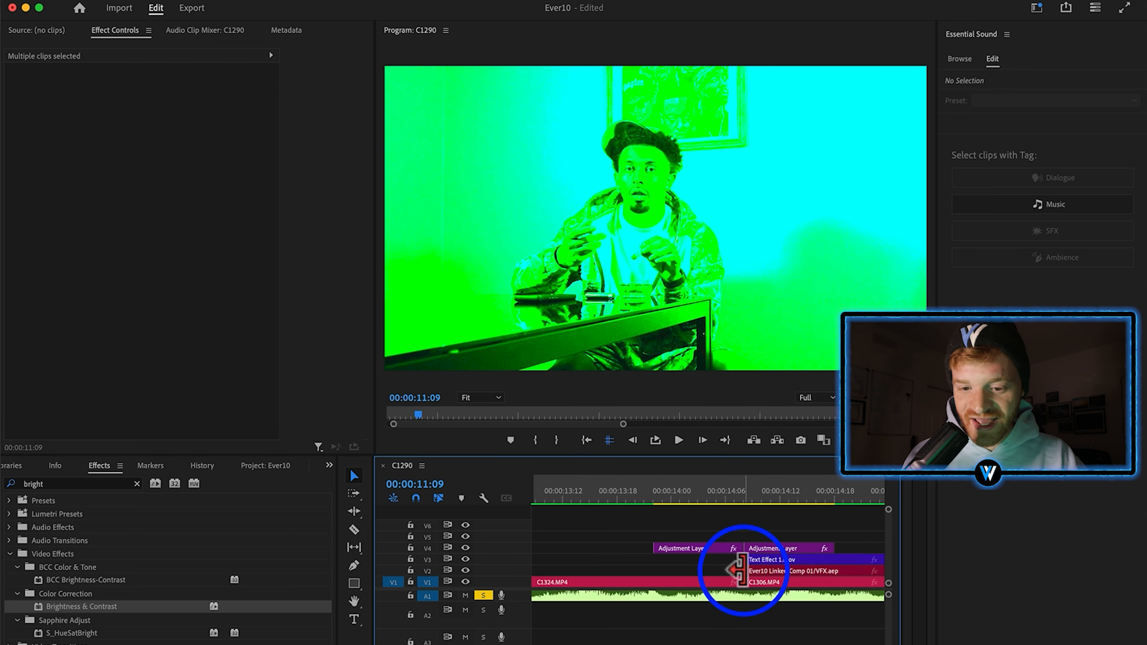
left_click_drag(686, 499, 744, 505)
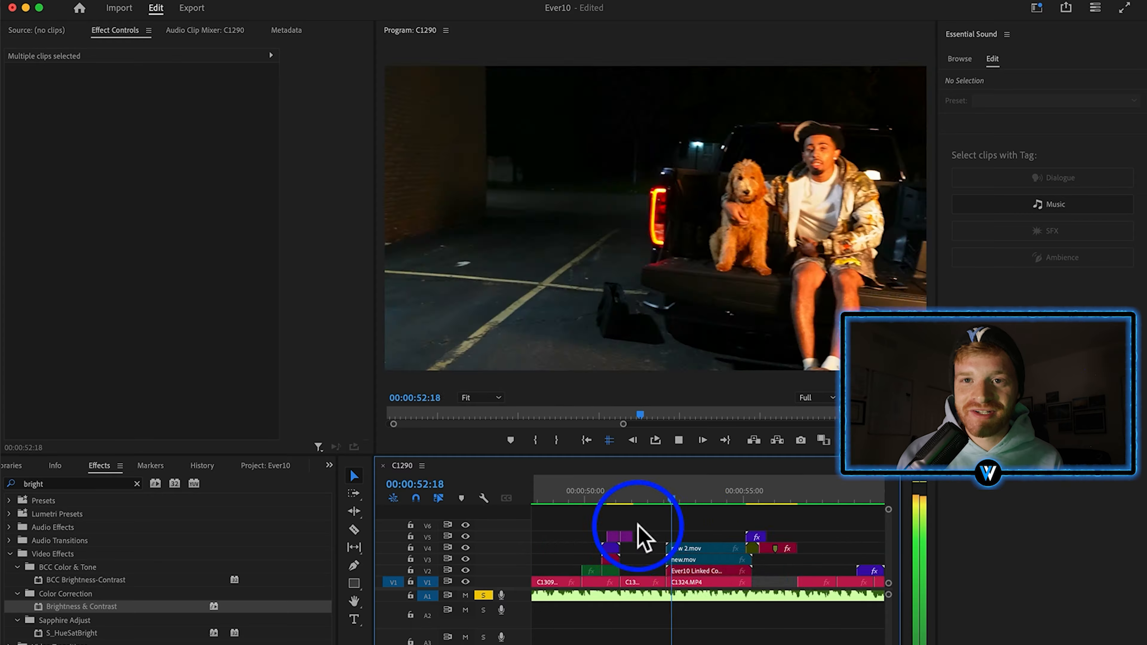
left_click_drag(650, 544, 786, 549)
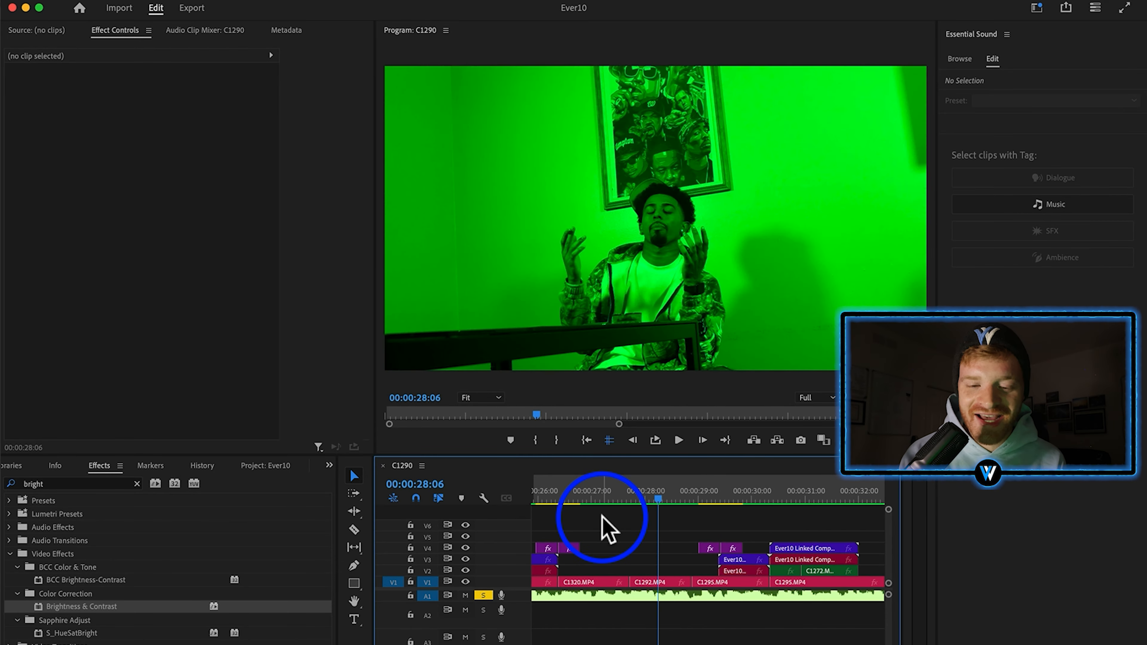
Place another adjustment layer on V6 above C1320.MP4, starting at 00:00:27:00.
scroll(604, 547, "up", 3)
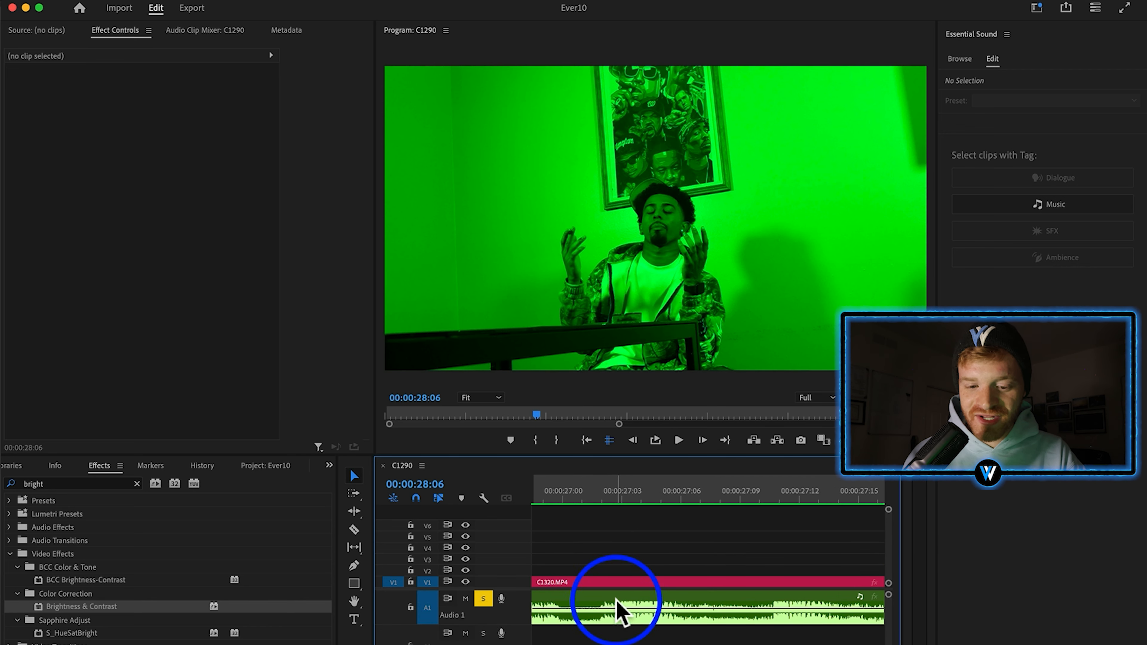
scroll(609, 608, "down", 3)
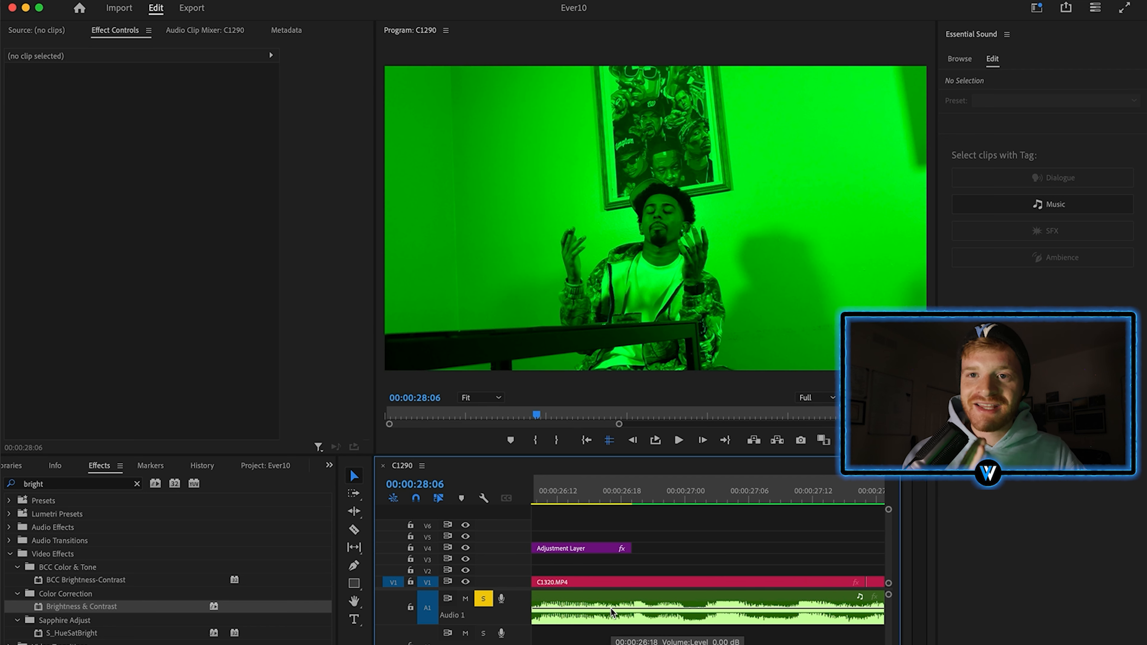
left_click(631, 494)
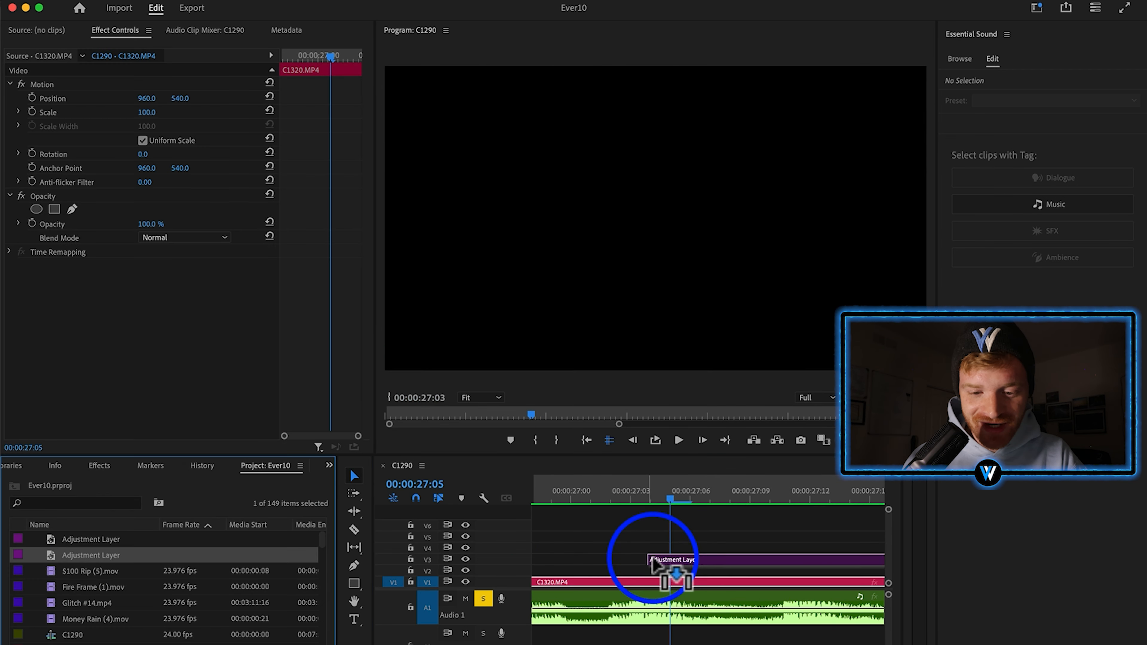
left_click_drag(582, 557, 562, 520)
scroll(632, 545, "down", 5)
scroll(637, 558, "up", 5)
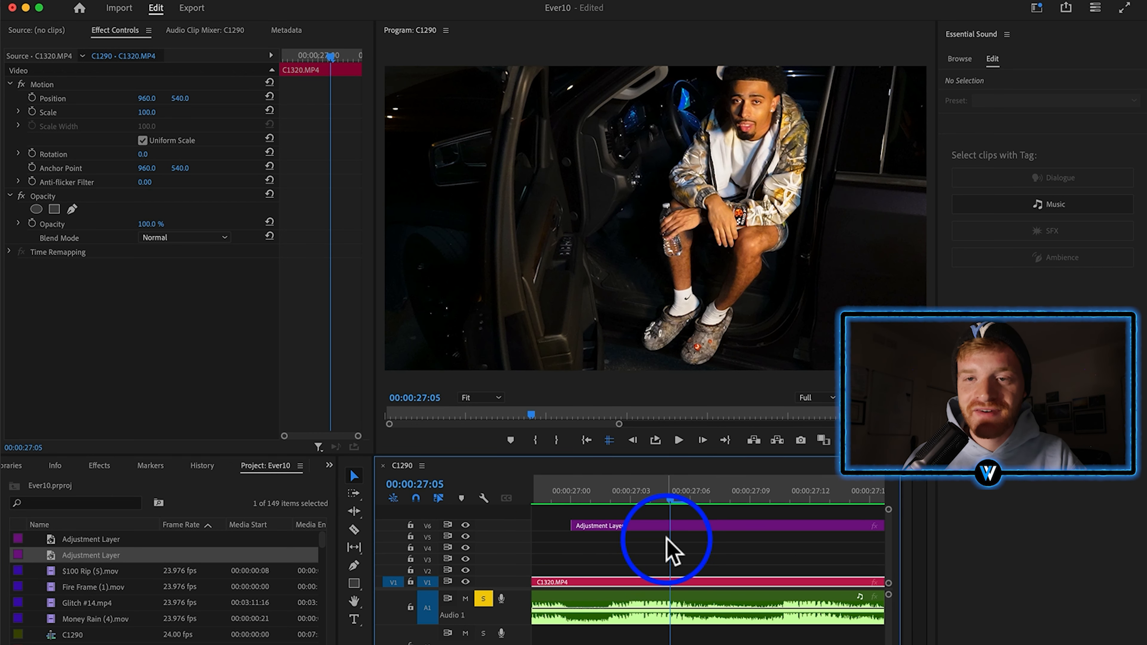
Trim the V6 adjustment layer to end at 00:00:27:05, then move it to V2 starting on the beat at 00:00:27:03.
key("shift")
left_click(573, 510, "shift")
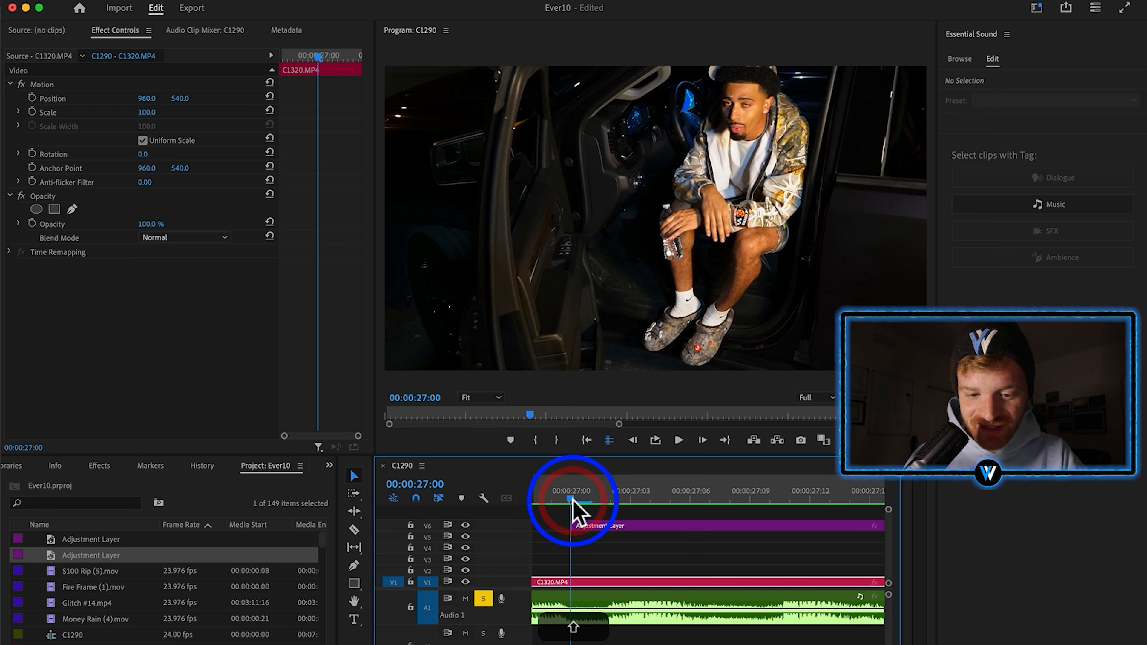
key("shift+Right")
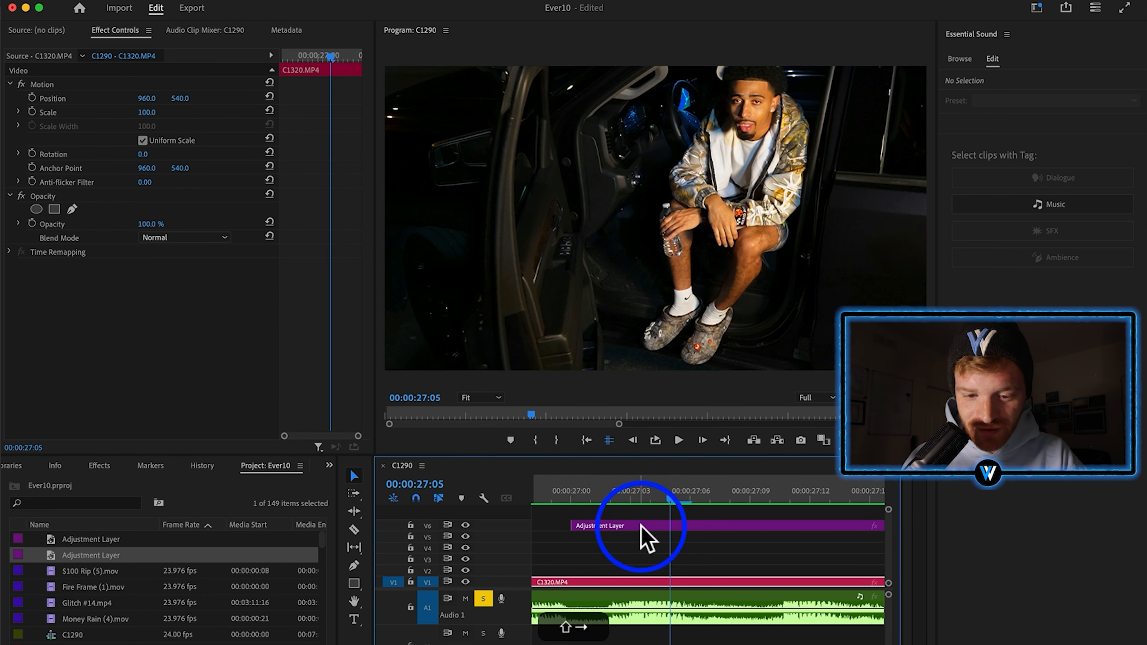
key("super+k")
left_click(695, 525)
key("BackSpace")
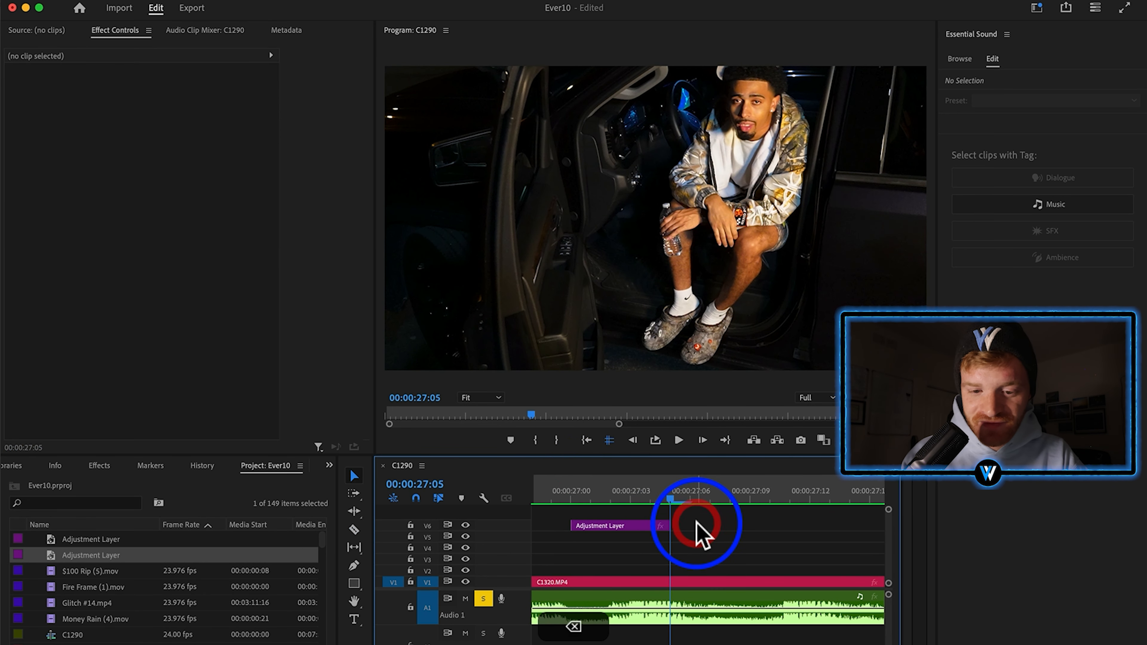
left_click_drag(610, 526, 669, 571)
Find the Directional Blur effect and apply it to the short adjustment layer above C1320.MP4.
left_click(117, 465)
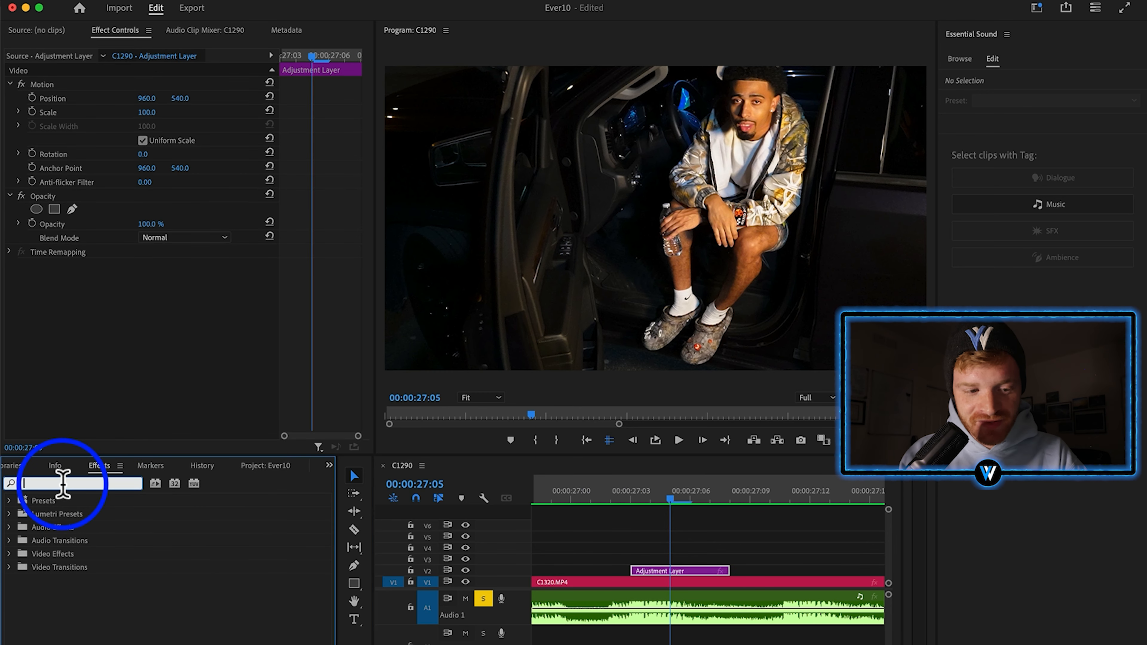
type("directional")
left_click_drag(71, 633, 668, 571)
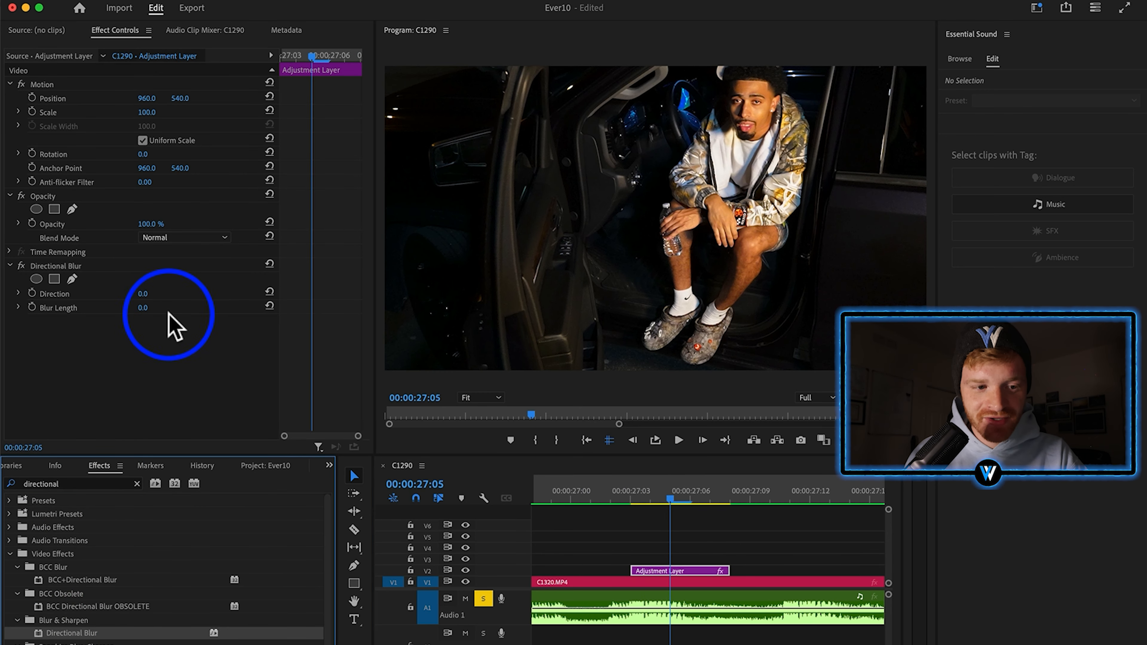
Set Blur Length to 81 and Direction to 39° at the adjustment layer's start, and add keyframes for both.
left_click_drag(310, 56, 268, 49)
left_click_drag(143, 308, 180, 307)
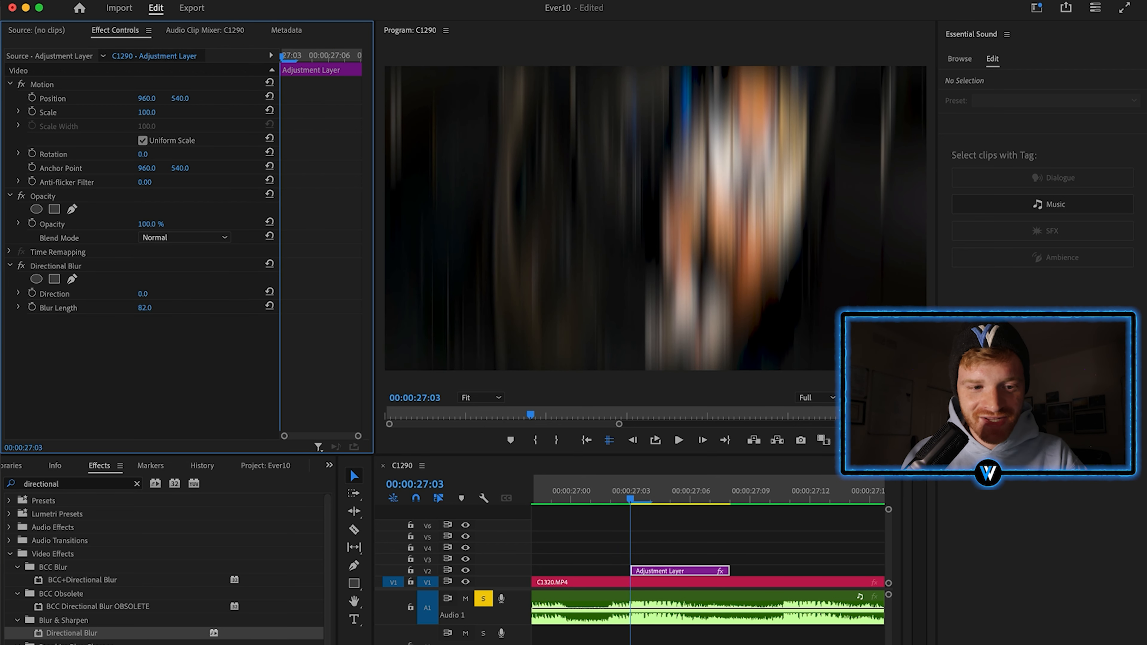
mouse_move(144, 294)
left_mouse_down()
mouse_move(118, 293)
mouse_move(163, 294)
left_mouse_up()
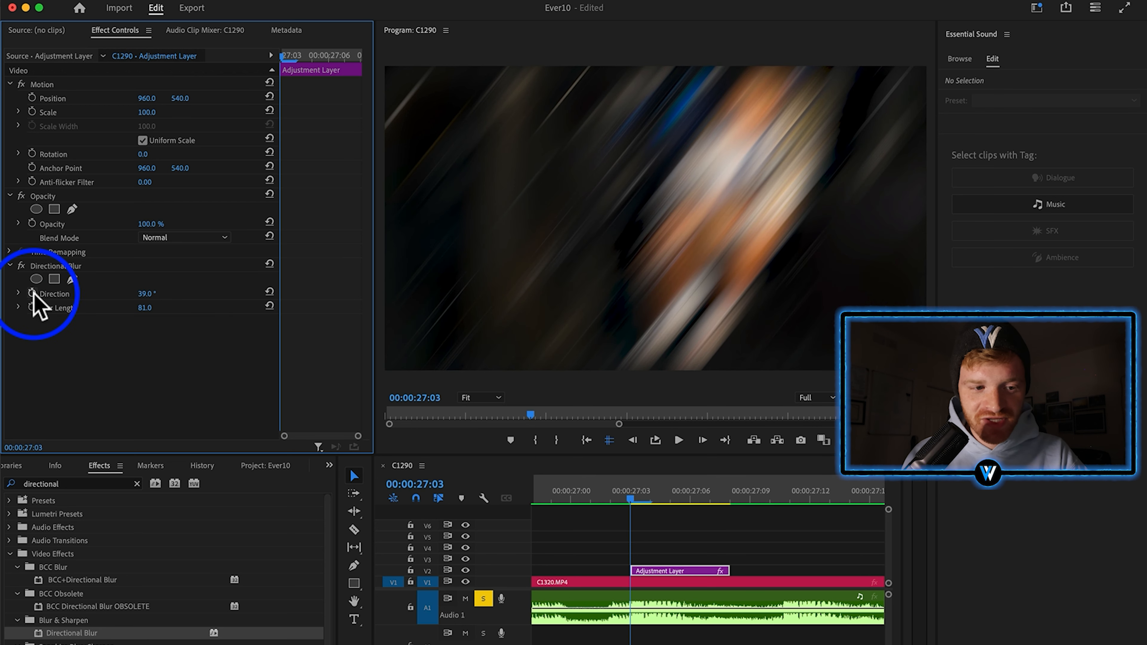
left_click(32, 308)
Reset Direction and Blur Length to 0 at 00:00:27:07 with keyframes, and return to the blur's start at 00:00:27:03.
key("Right")
key("Right")
key("Right")
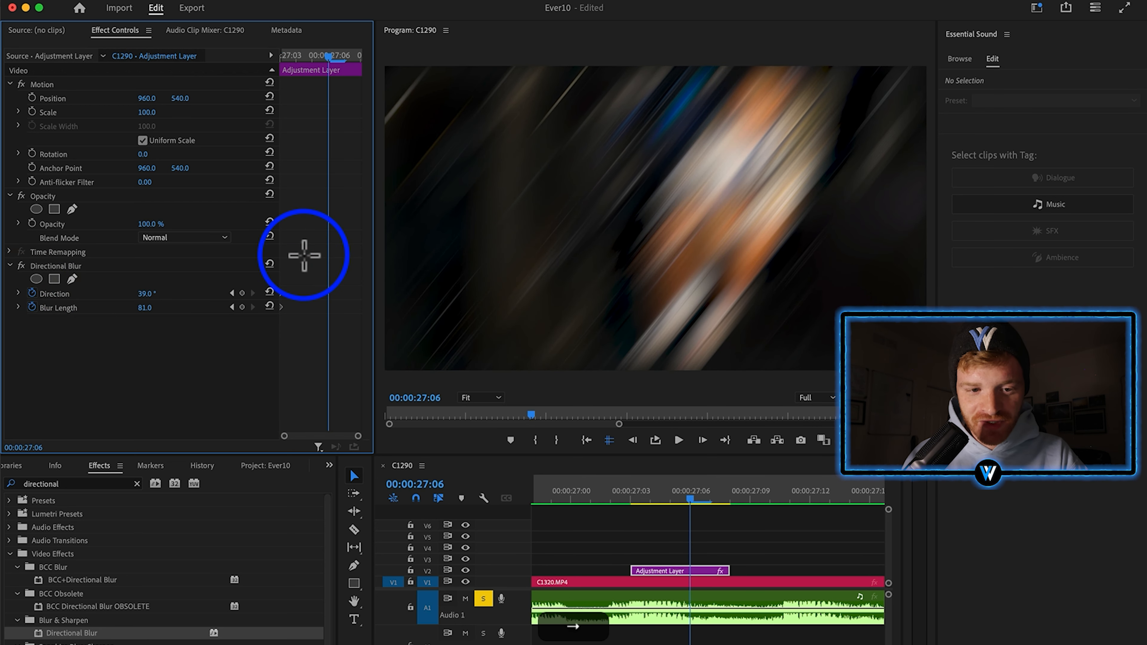
left_click(269, 306)
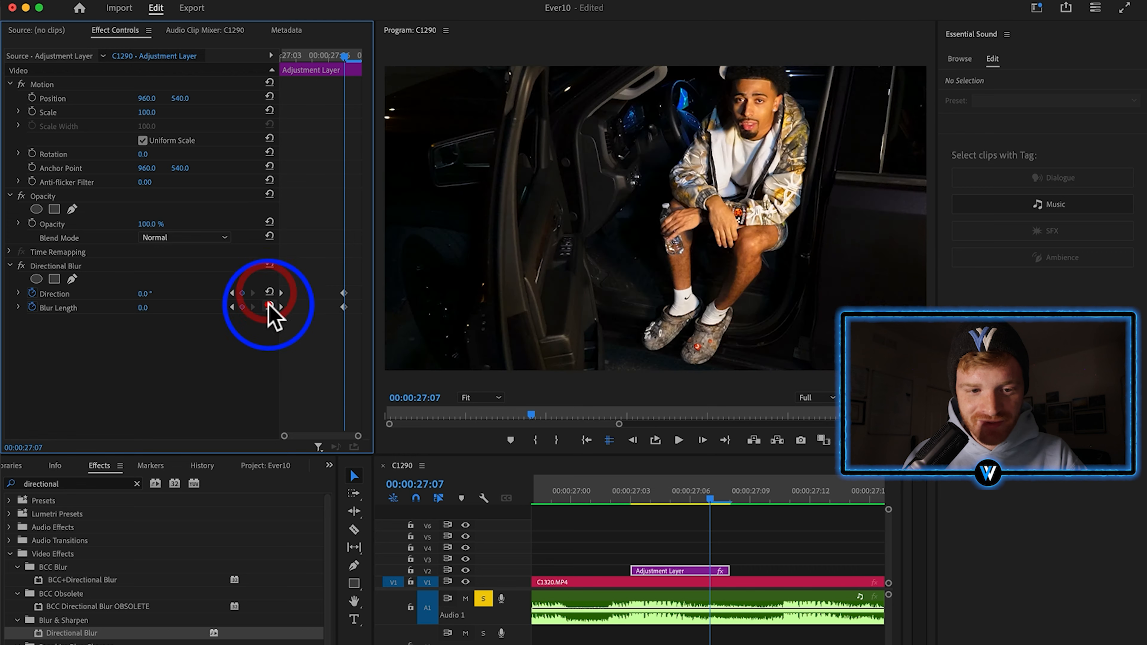
left_click(289, 53)
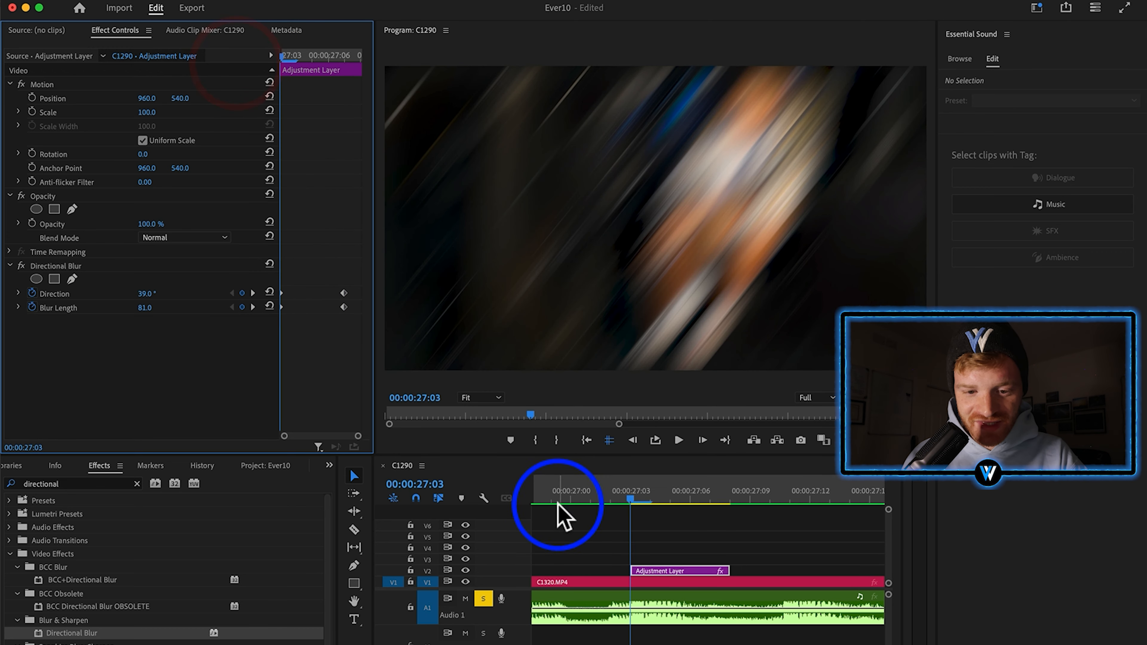
Move the zero-value Direction and Blur Length keyframes to 00:00:27:05, and set Blur Length to 30 at the adjustment layer's start.
left_click(559, 492)
key("space")
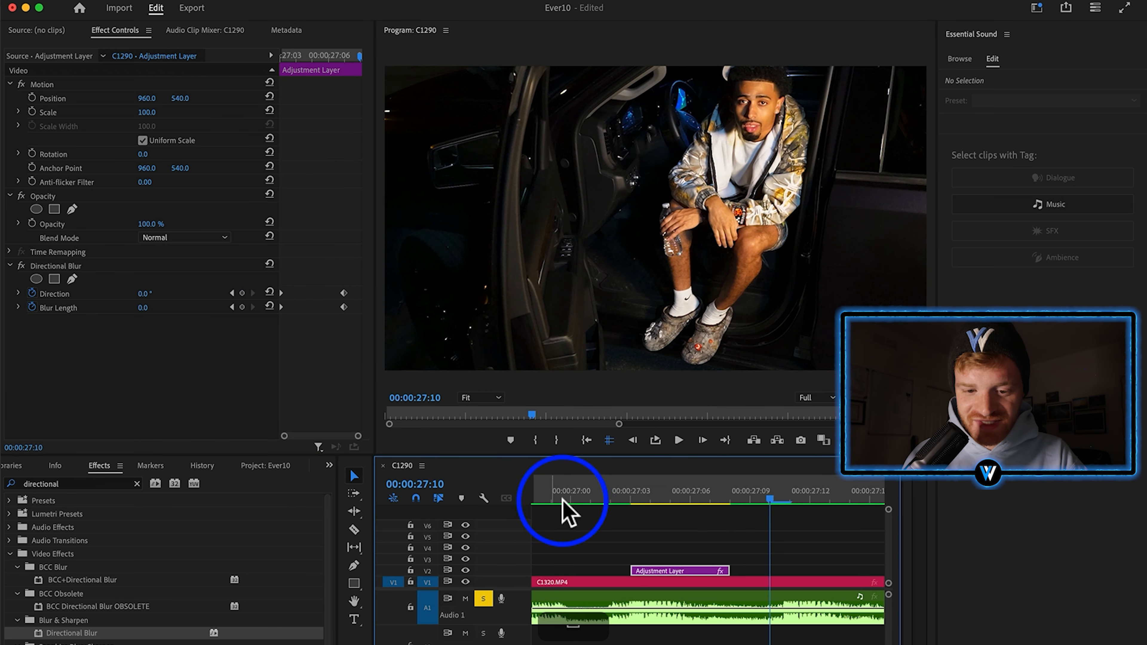
left_click_drag(556, 497, 568, 504)
key("space")
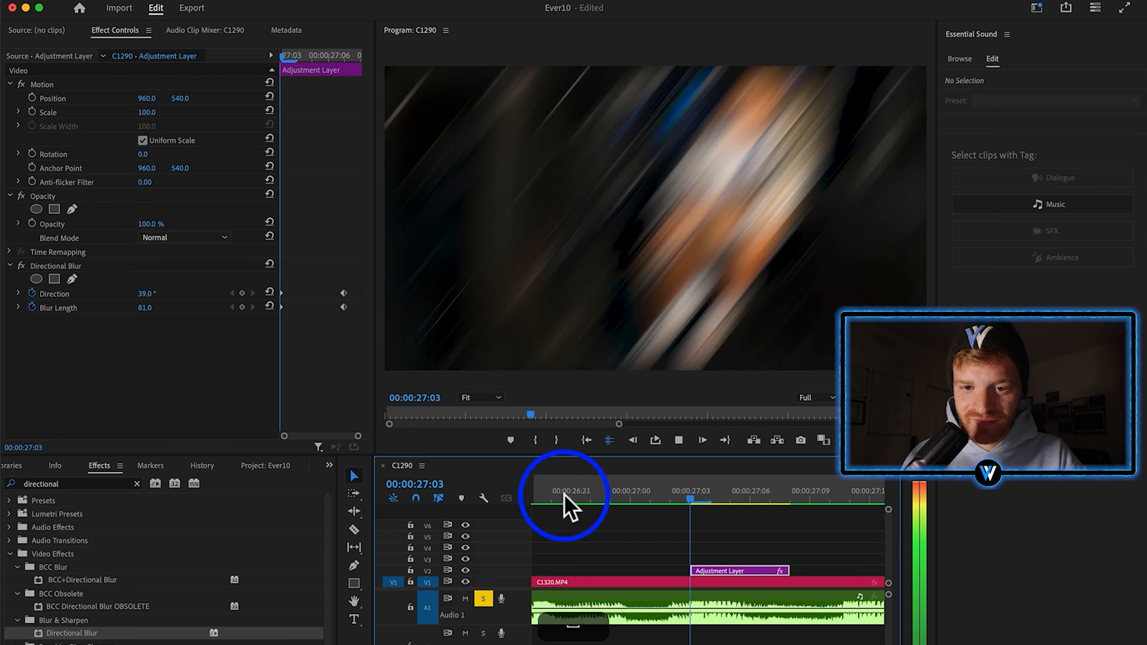
key("Up")
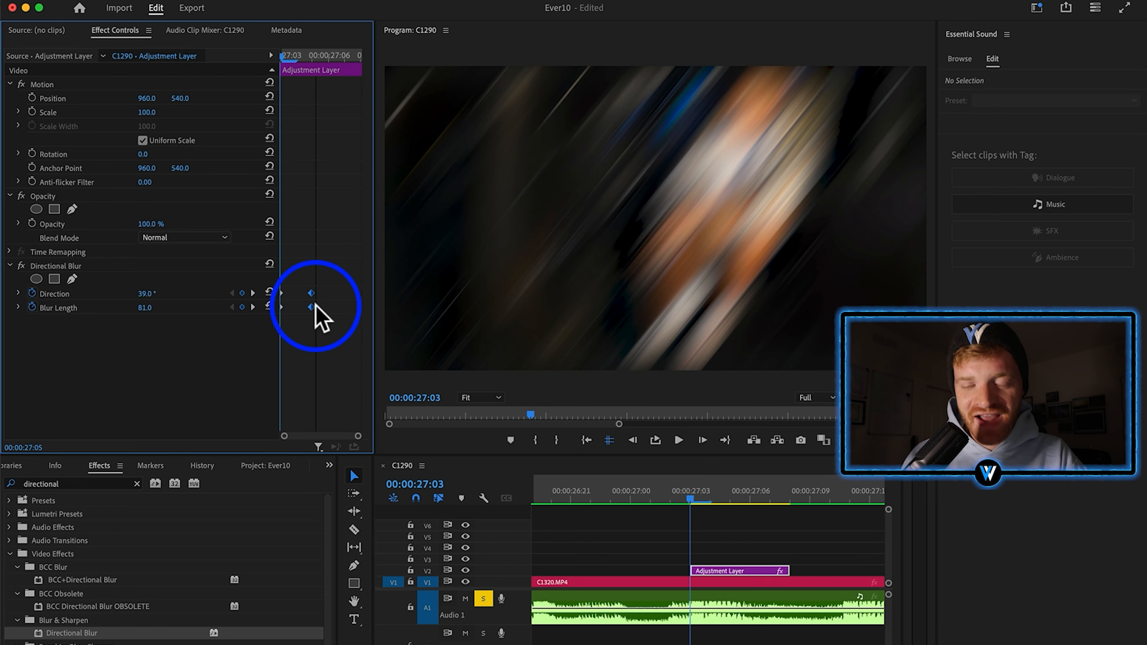
left_click(313, 312)
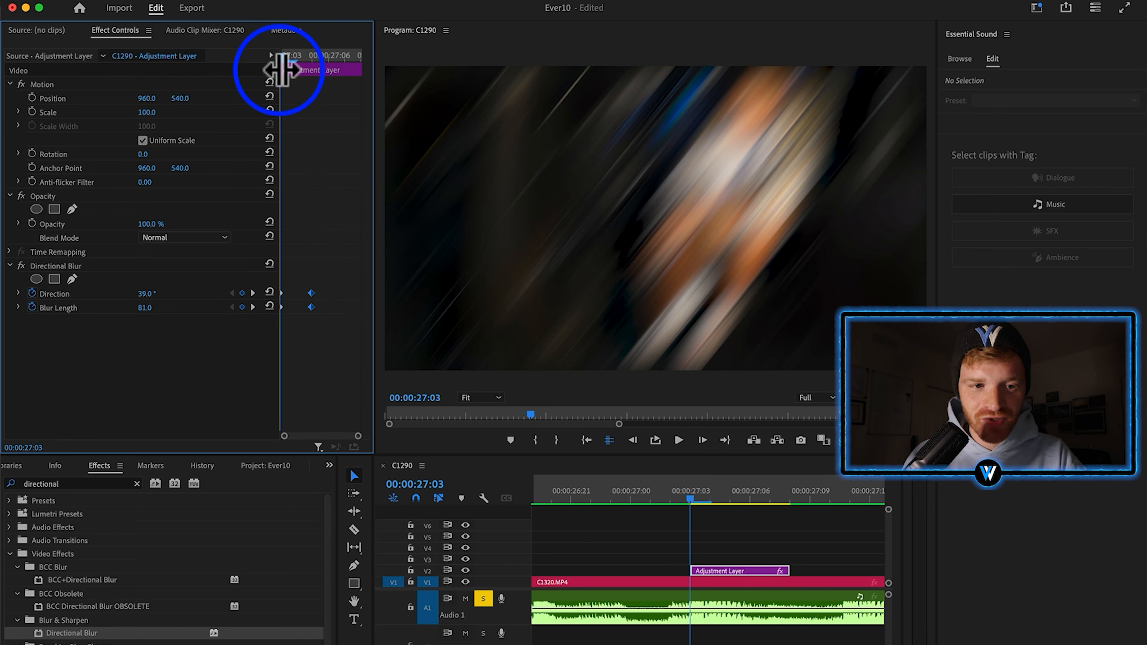
left_click_drag(145, 308, 128, 308)
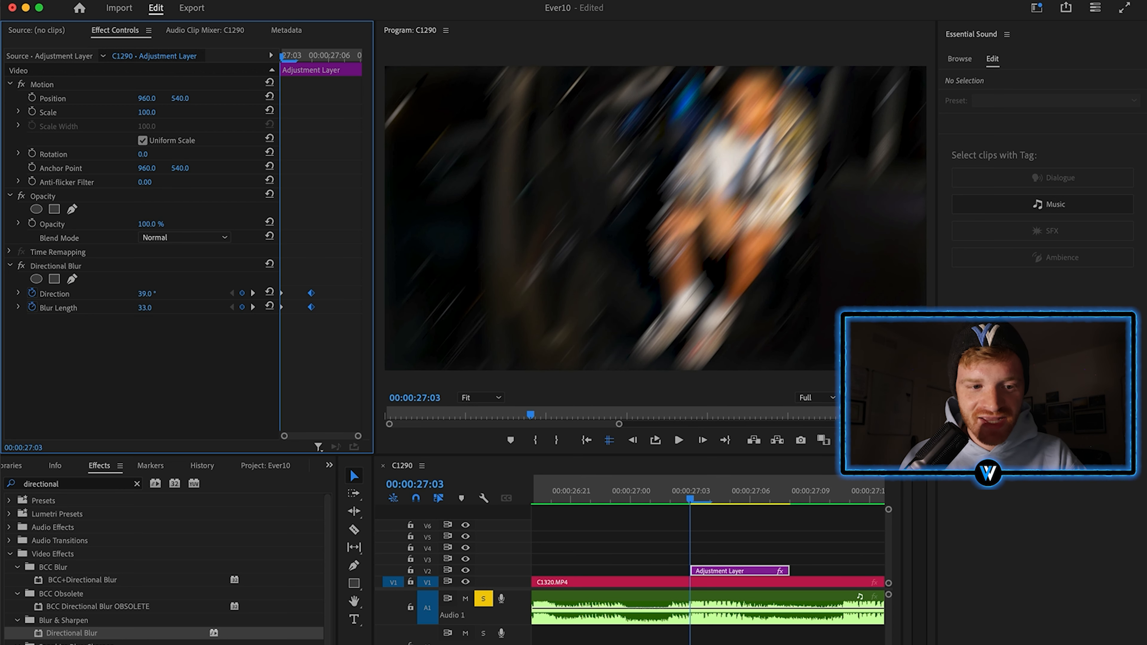
left_click(311, 55, "shift")
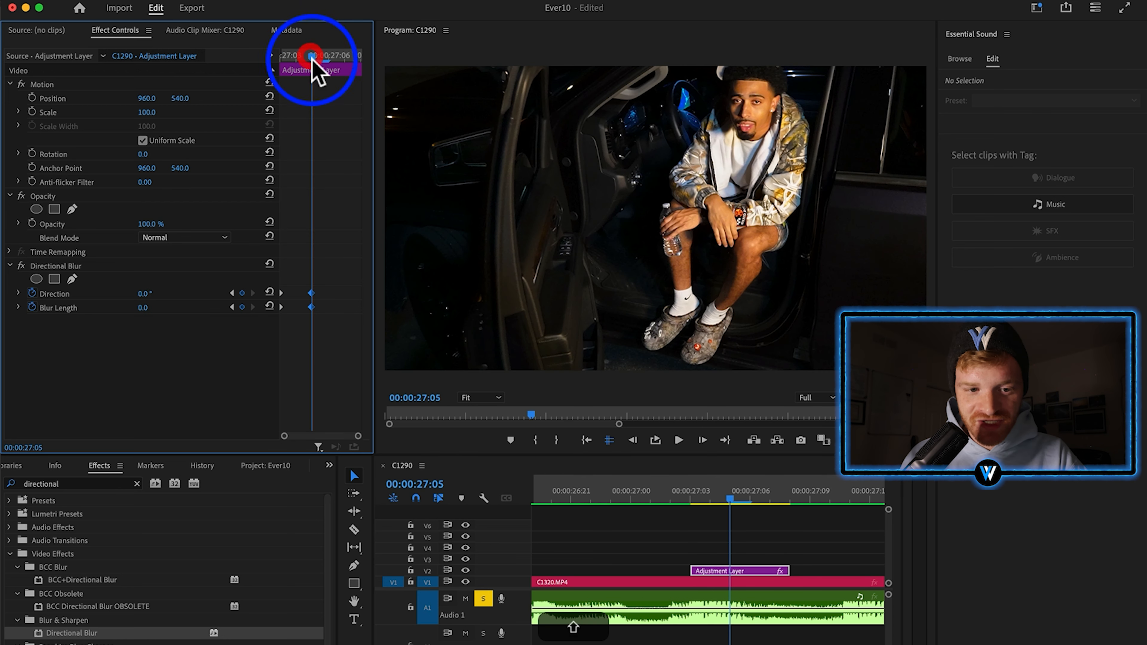
Trim the blurred adjustment layer to end at 00:00:27:05, and duplicate it on V2 starting at the next beat, 00:00:27:10.
left_click_drag(788, 571, 729, 570)
left_click_drag(725, 494, 581, 506)
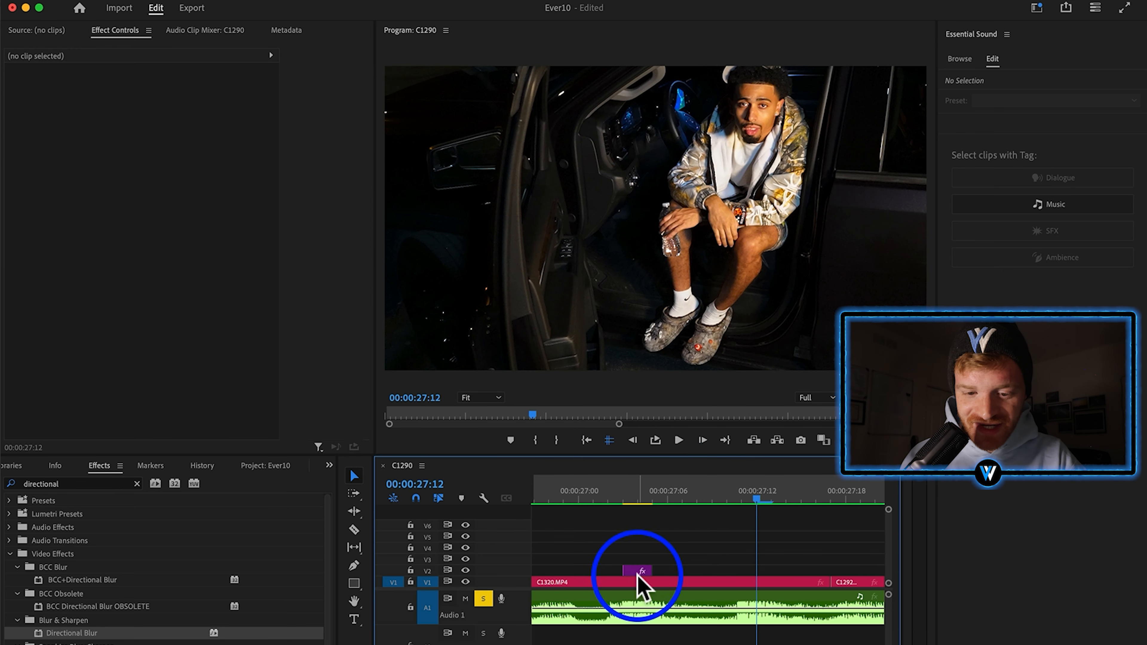
left_click_drag(635, 572, 734, 572)
left_click(731, 494)
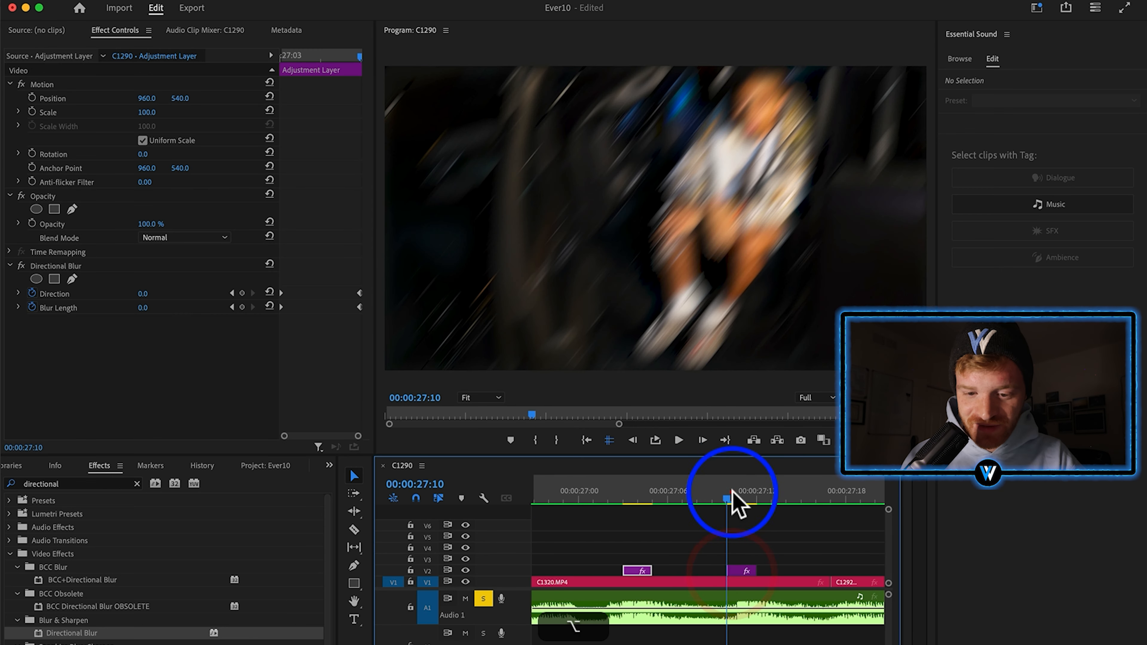
Set the duplicated adjustment layer's starting Direction to 88° and review both blur hits over C1320.MP4.
left_click(734, 570)
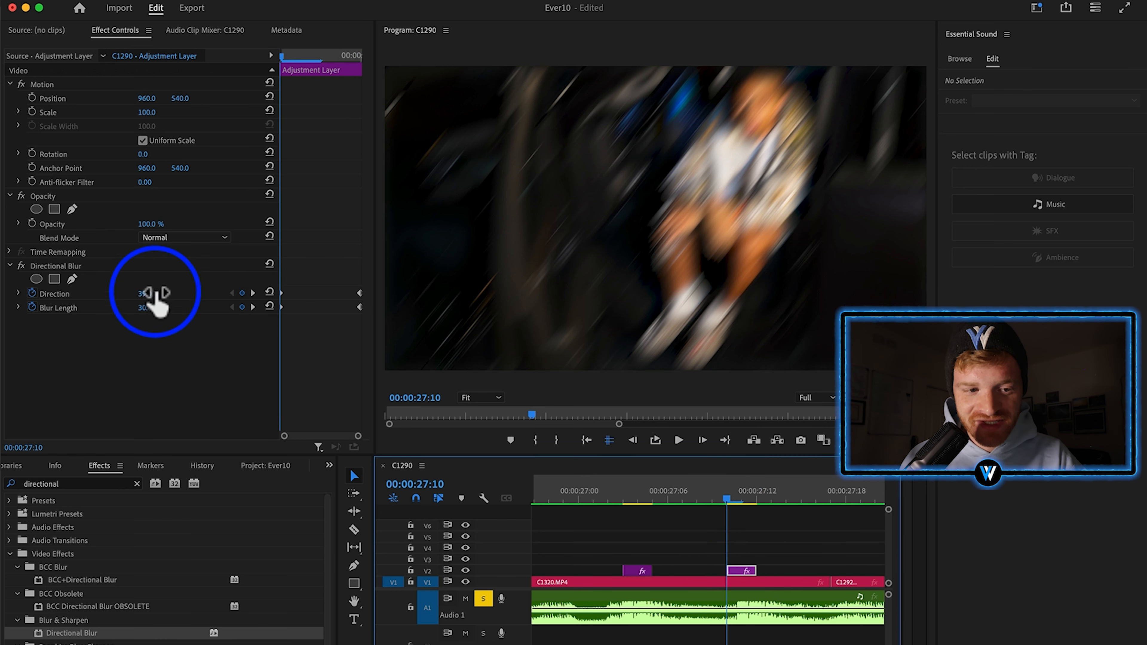
left_click_drag(152, 299, 167, 299)
key("minus")
left_click(619, 559)
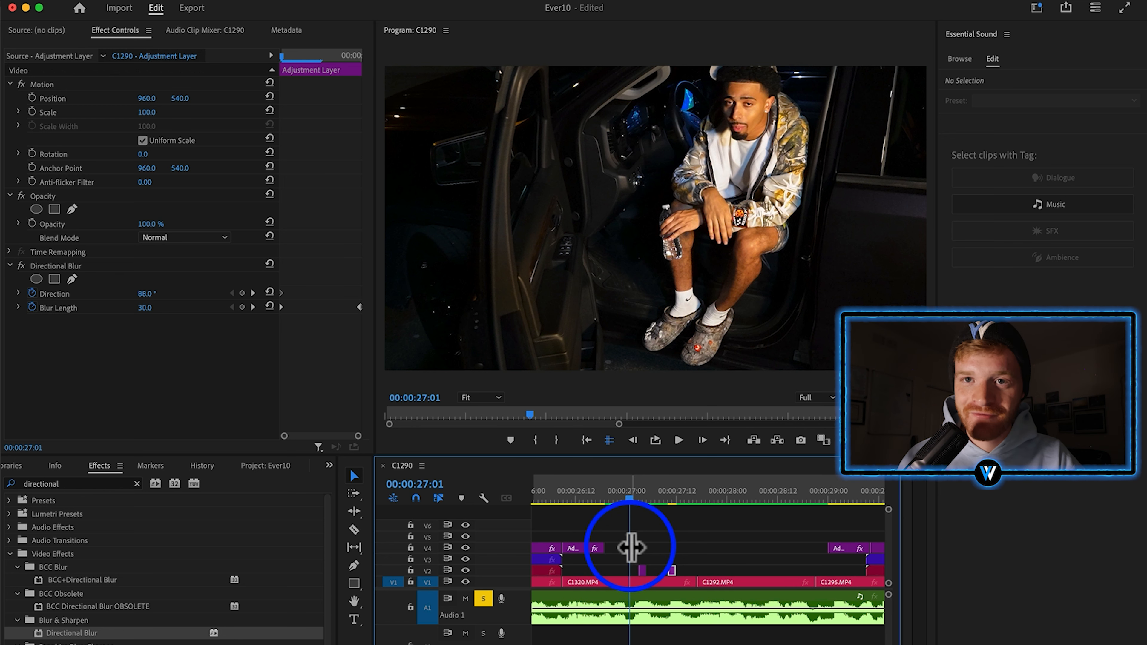
left_click_drag(631, 547, 622, 578)
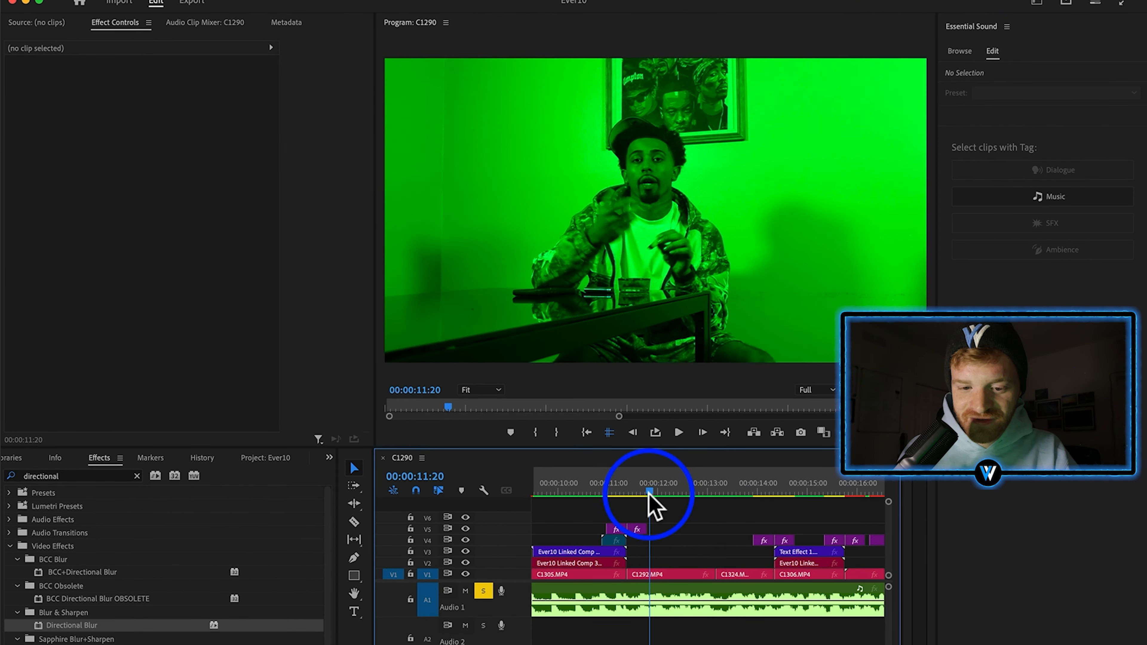
Enable Position and Scale keyframing on the C1292.MP4 clip near 00:00:12:04, and move the first keyframes to the clip's start.
left_click_drag(648, 493, 667, 506)
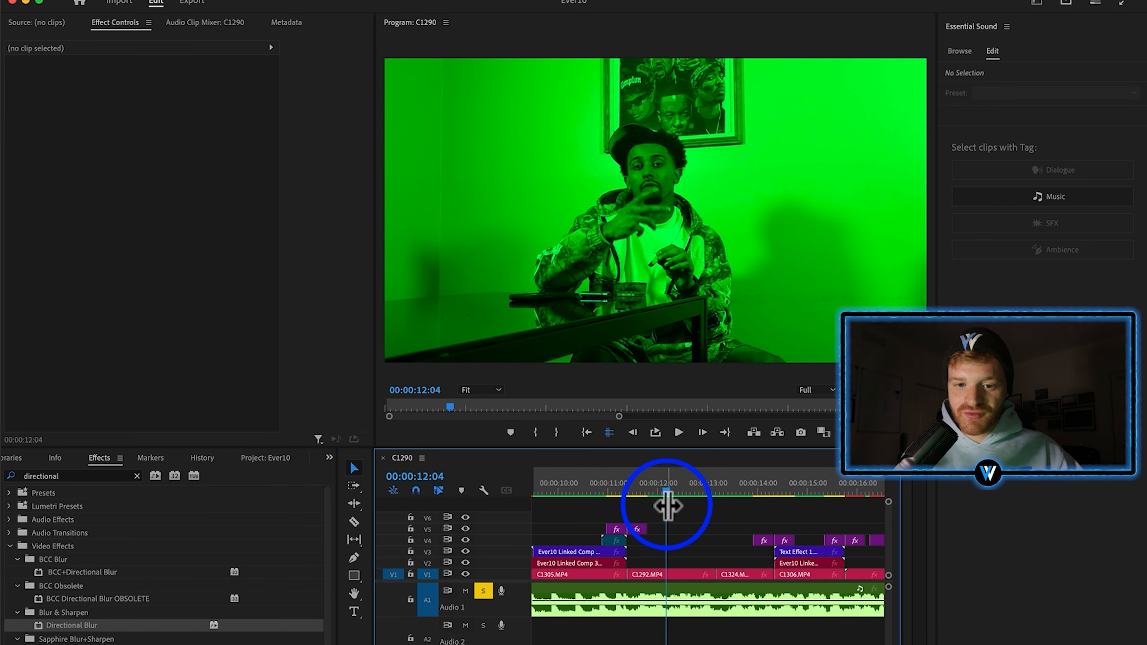
left_click(672, 572)
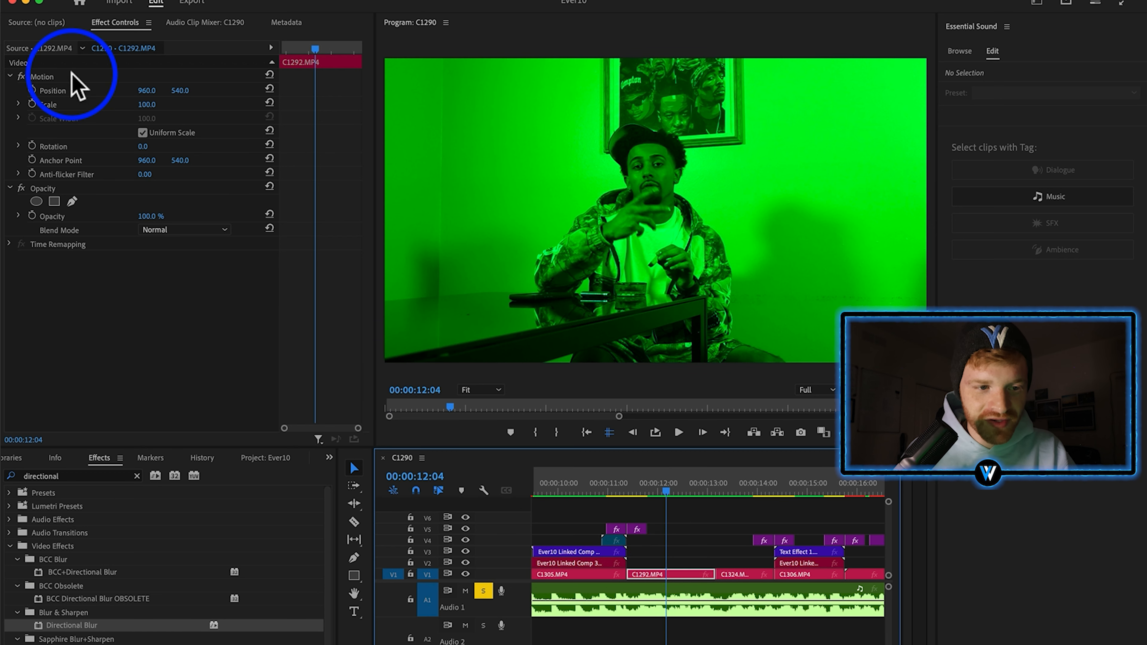
left_click(32, 104)
left_click(32, 90)
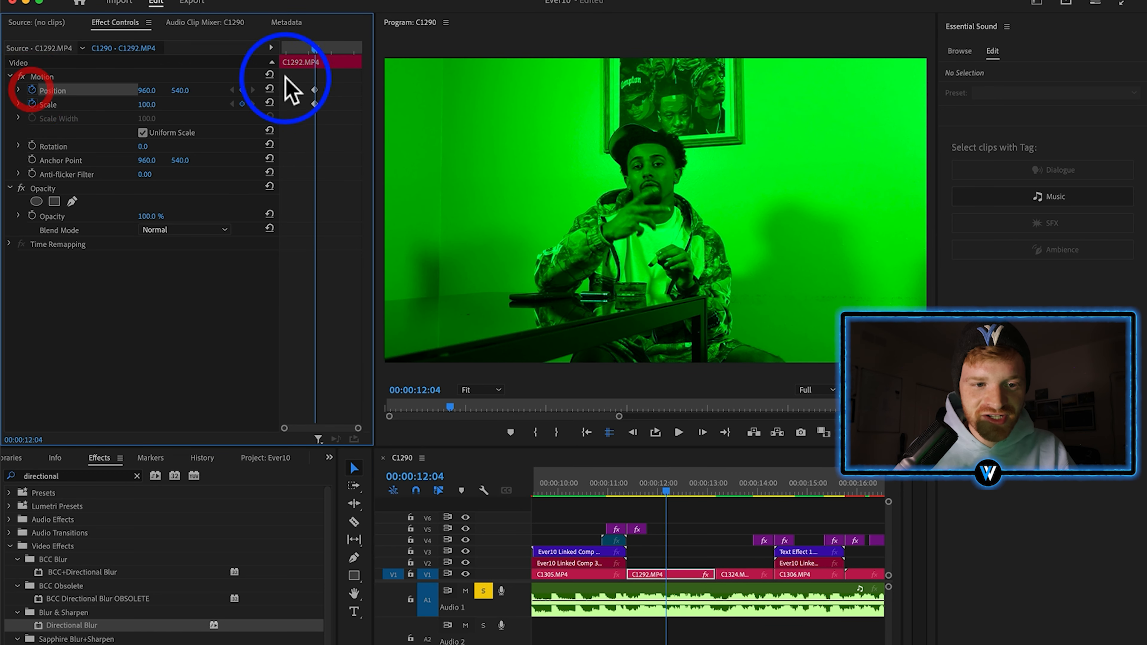
mouse_move(294, 114)
left_mouse_down()
mouse_move(322, 91)
mouse_move(280, 104)
left_mouse_up()
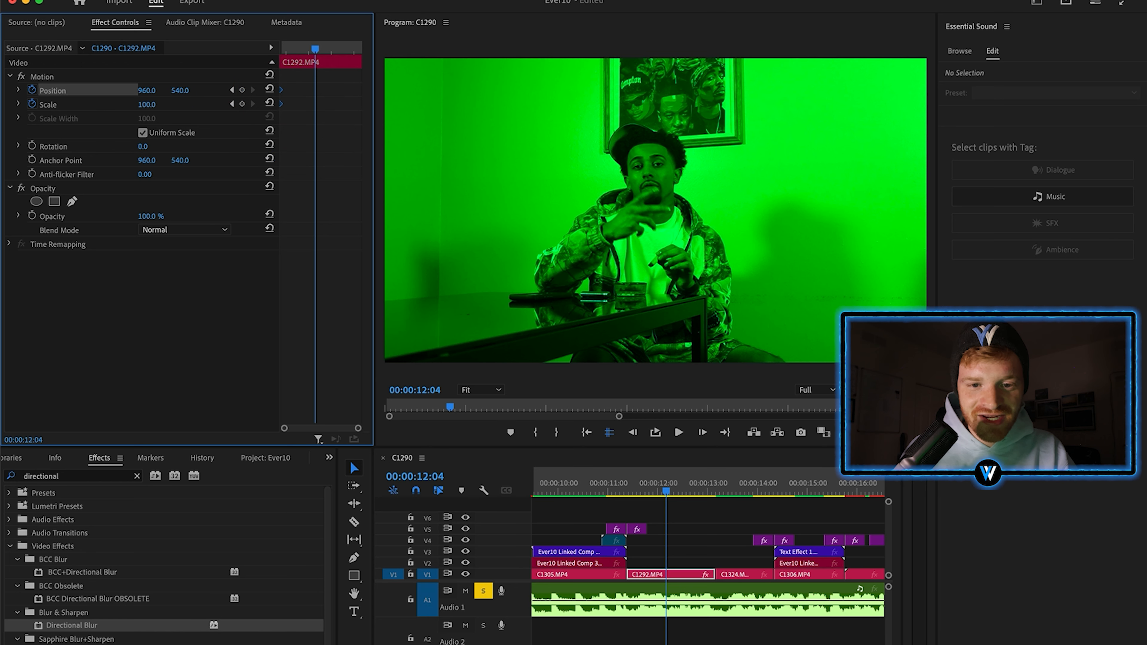
Keyframe Scale 142 and horizontal Position 1053 on C1292.MP4 at 00:00:12:04, and a reframed, smaller scale at the clip's end.
left_click_drag(146, 104, 189, 91)
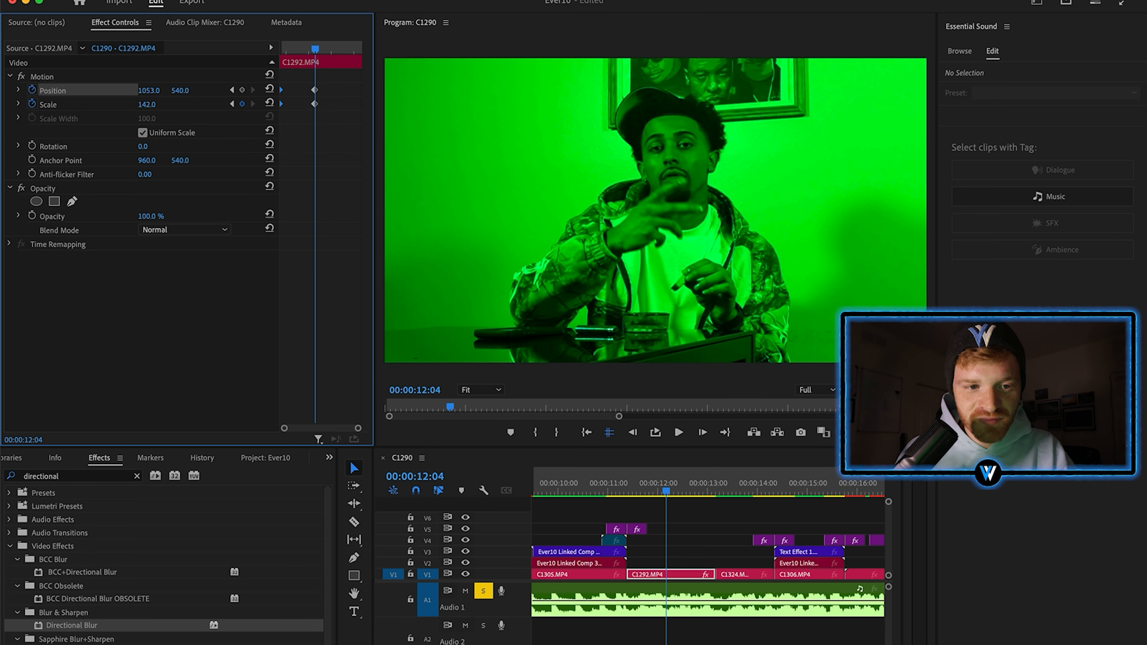
left_click(322, 107)
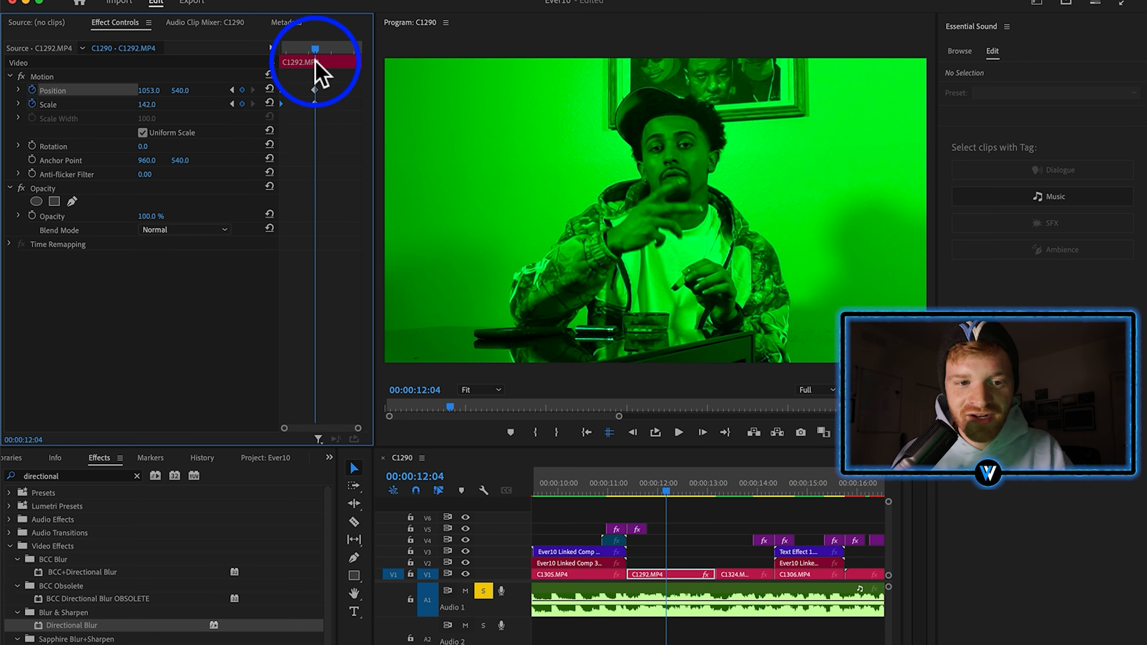
left_click_drag(316, 47, 357, 54)
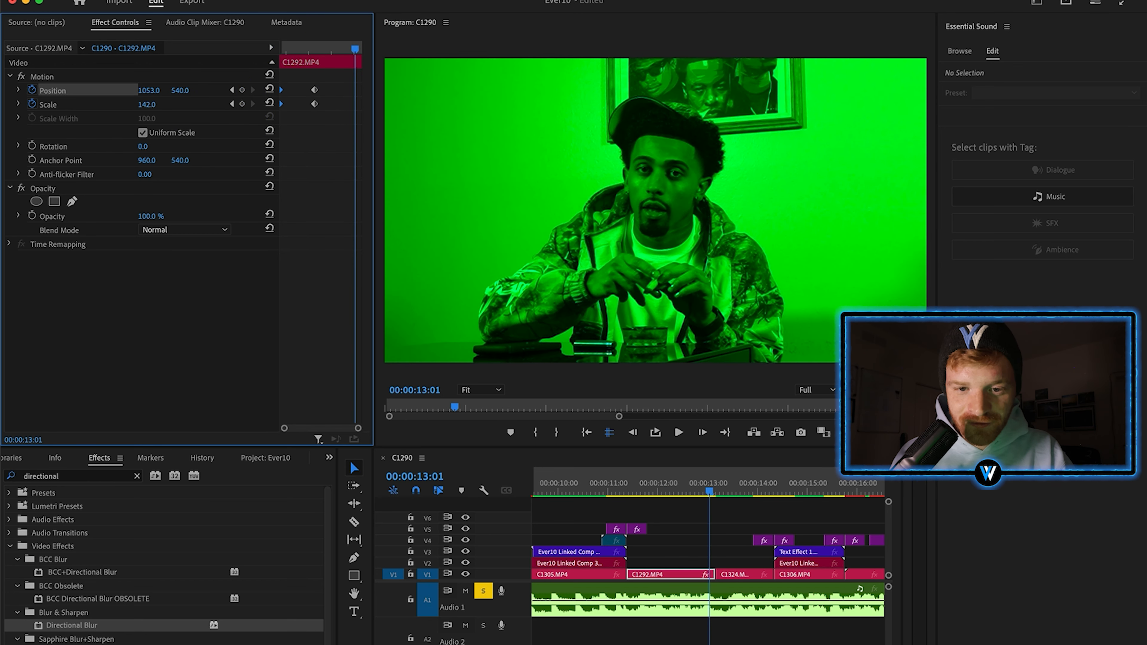
left_click_drag(146, 105, 167, 91)
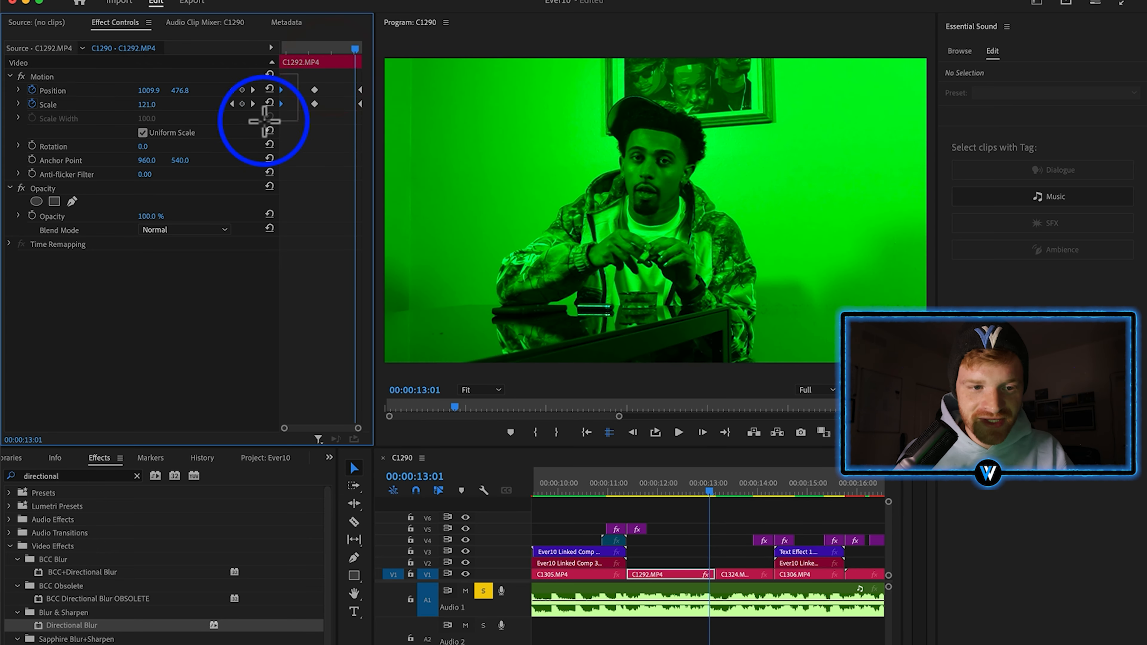
Smooth the temporal interpolation of C1292.MP4's Position and Scale keyframes at the clip's start and end.
right_click(283, 105)
mouse_move(328, 228)
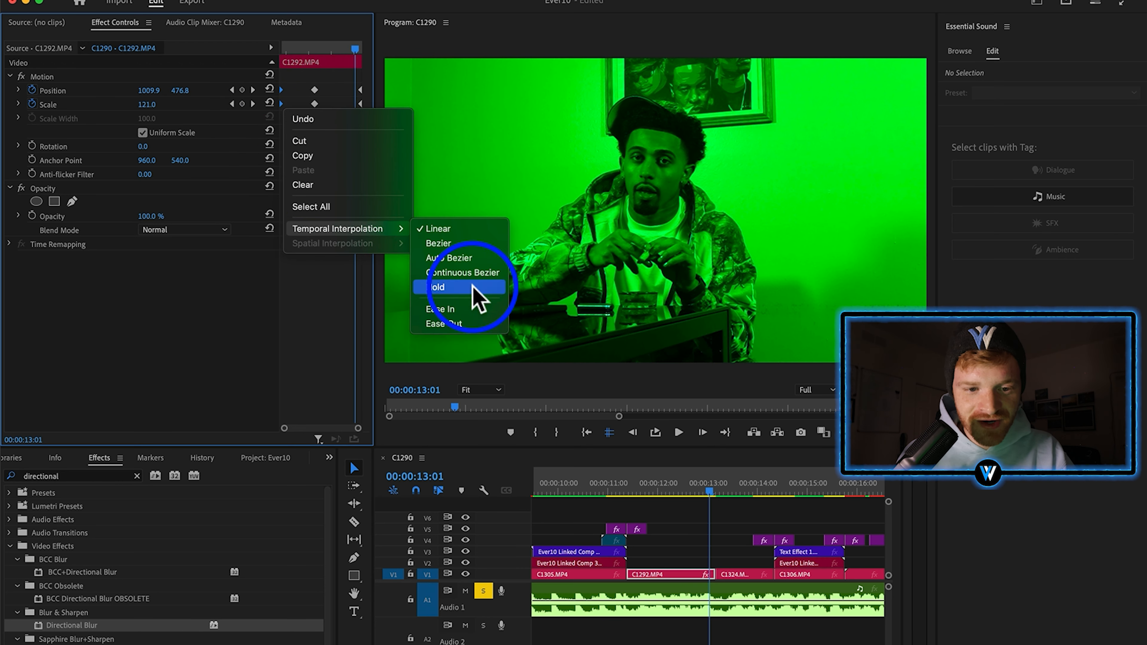
left_click(476, 287)
left_click(369, 114)
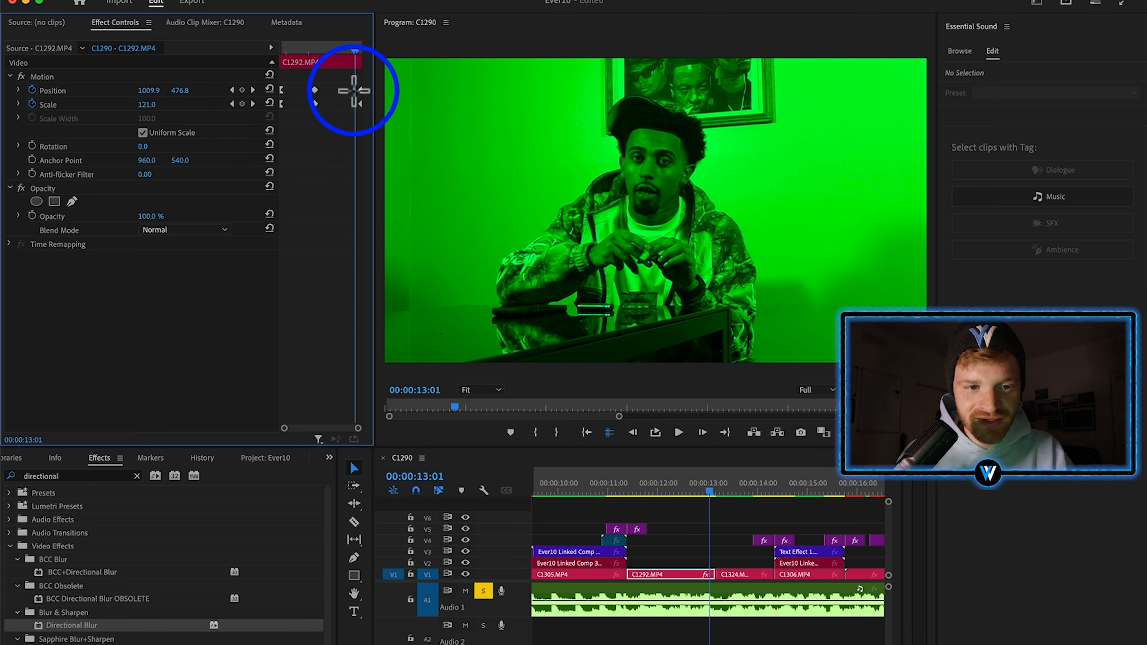
right_click(362, 90)
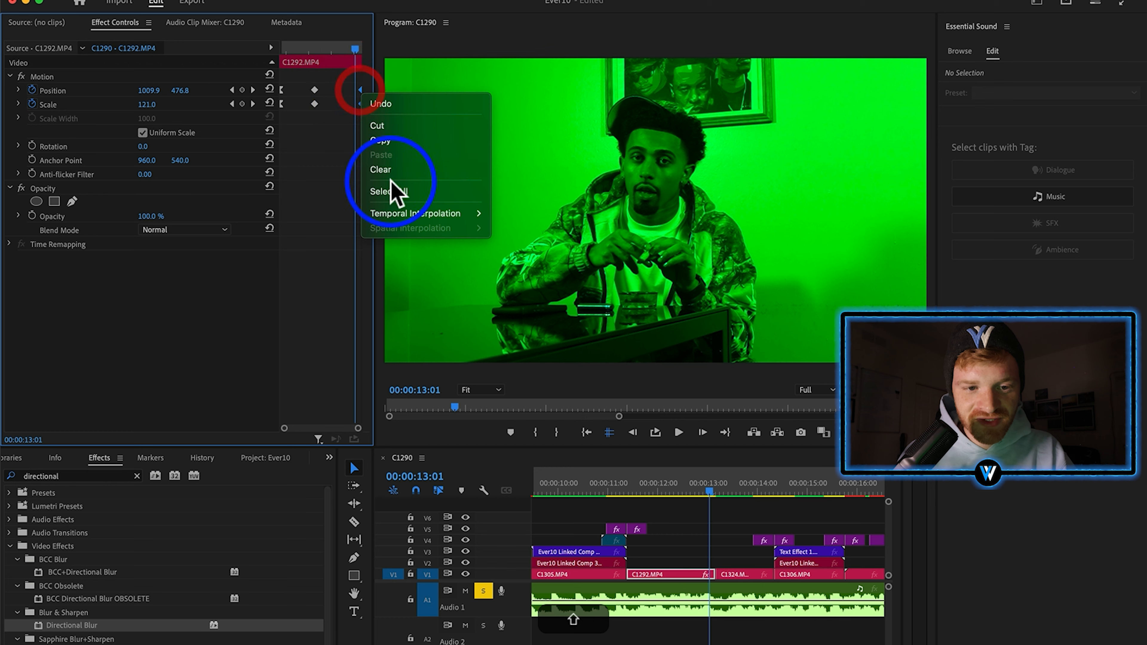
left_click(386, 183)
Set the middle Position and Scale keyframes to Bezier temporal interpolation, nudge them slightly forward, and preview the zoom.
right_click(315, 105)
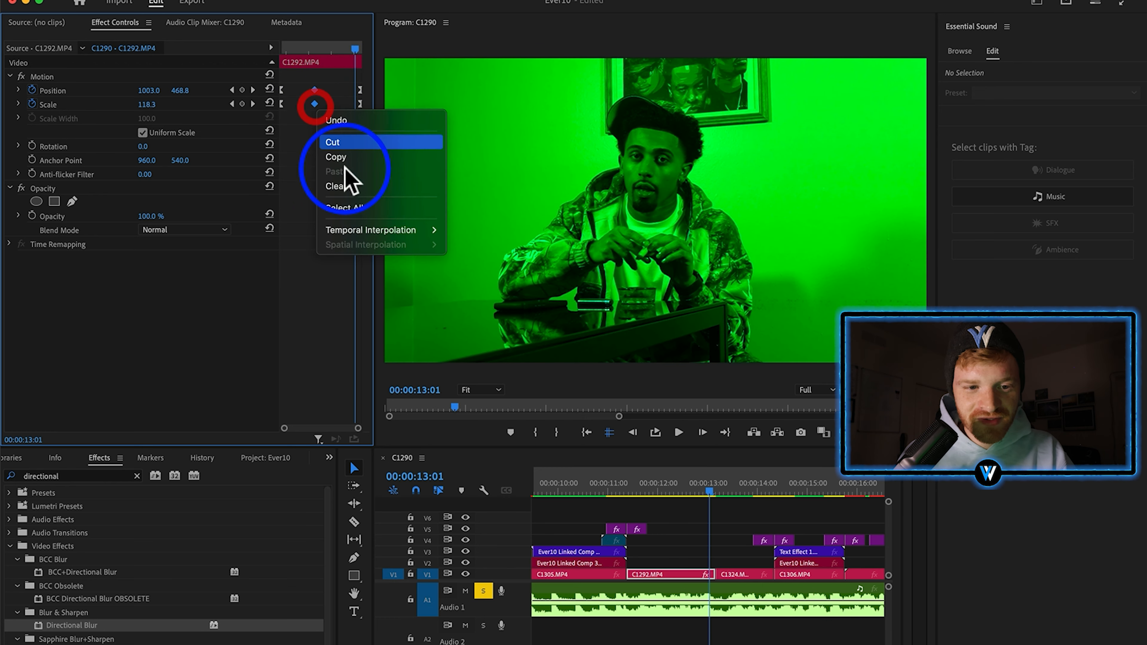
mouse_move(434, 228)
left_click(472, 242)
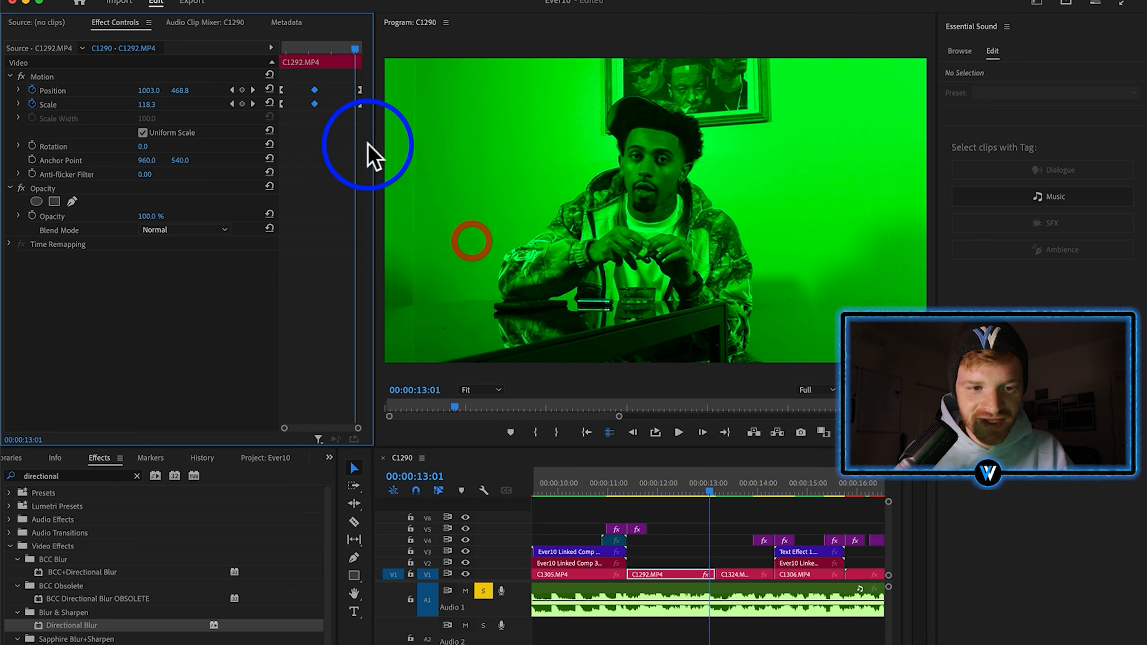
left_click(317, 105)
left_click_drag(318, 48, 343, 56)
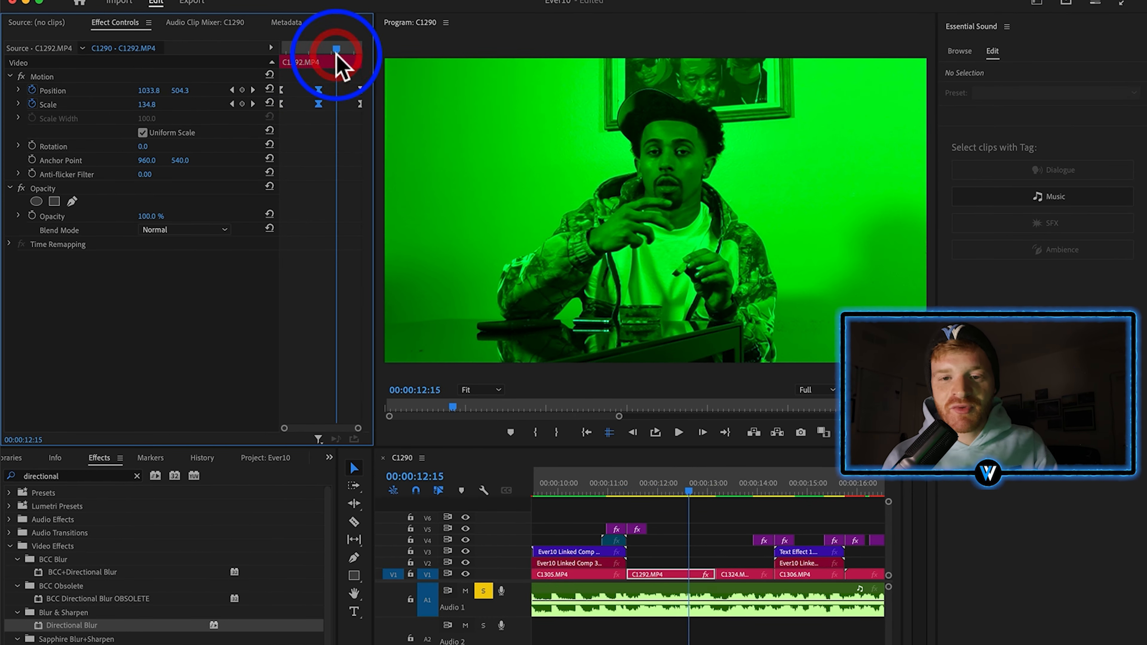
Find the Distort Transform effect and apply it to the C1309.MP4 clip.
left_click(136, 476)
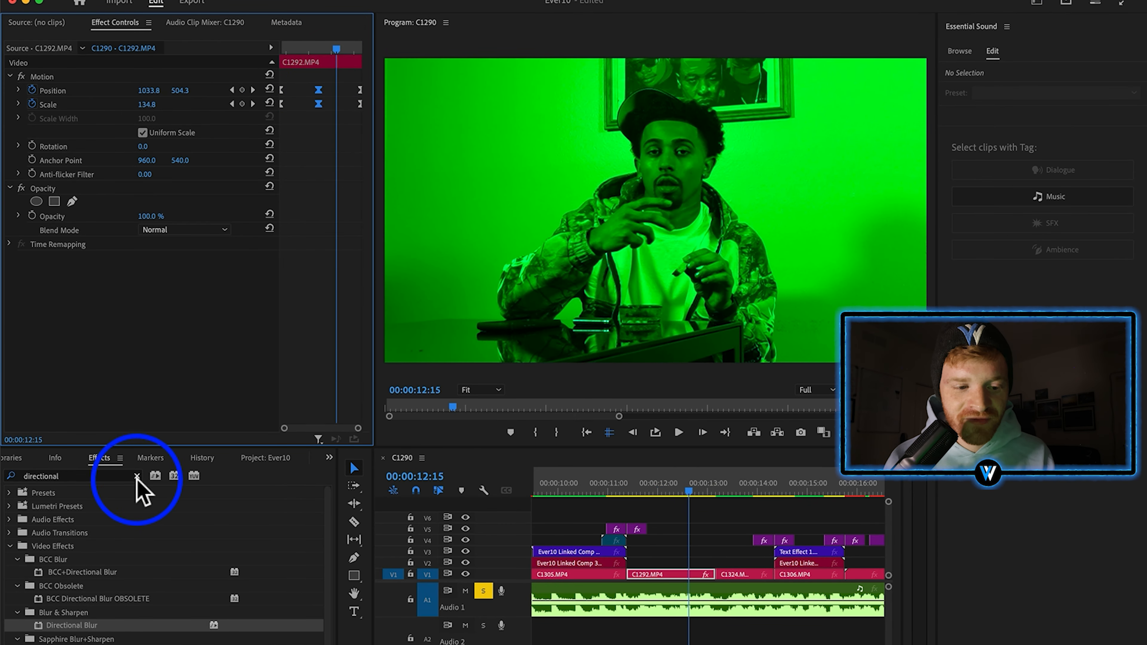
key("BackSpace")
type("trans")
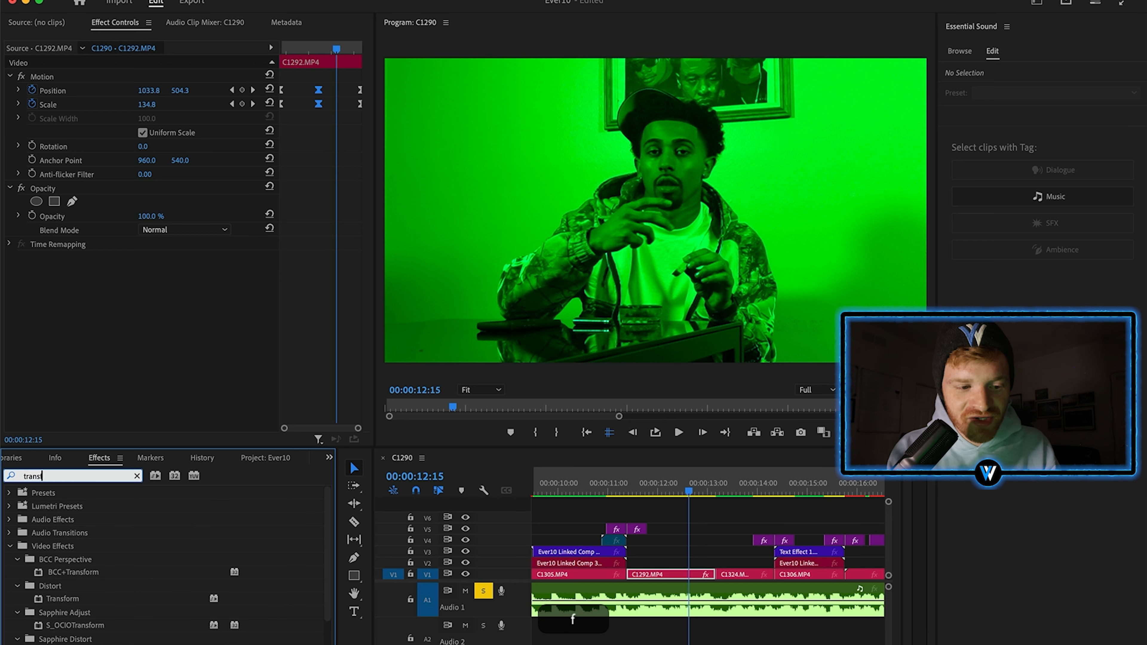
type("form")
left_click(68, 599)
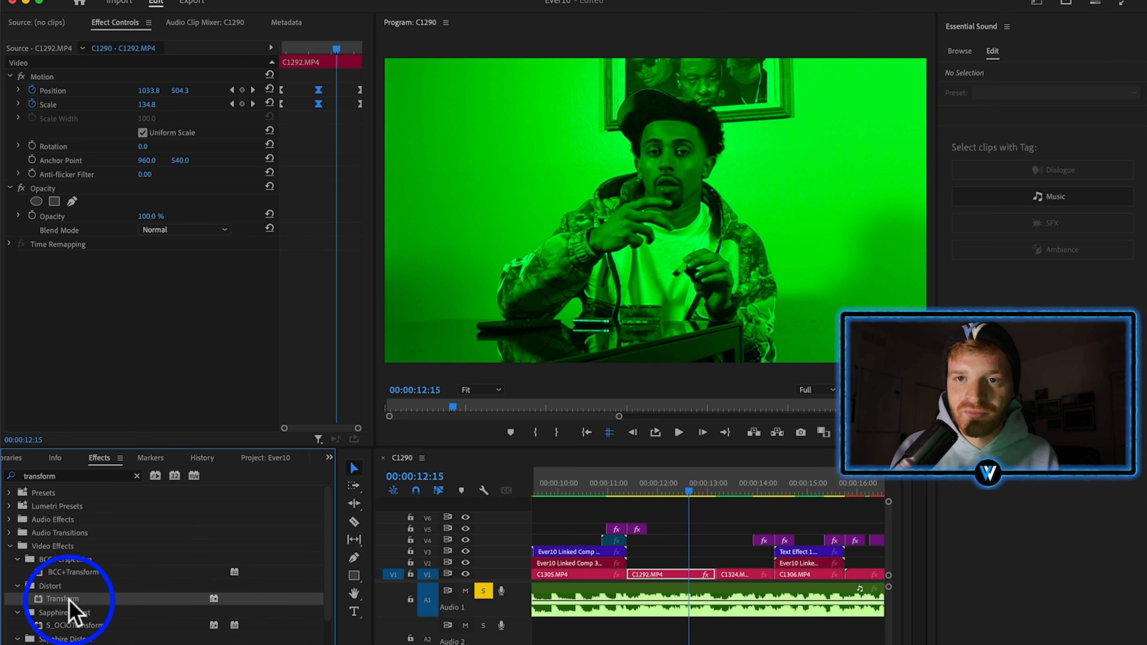
left_click_drag(596, 487, 719, 535)
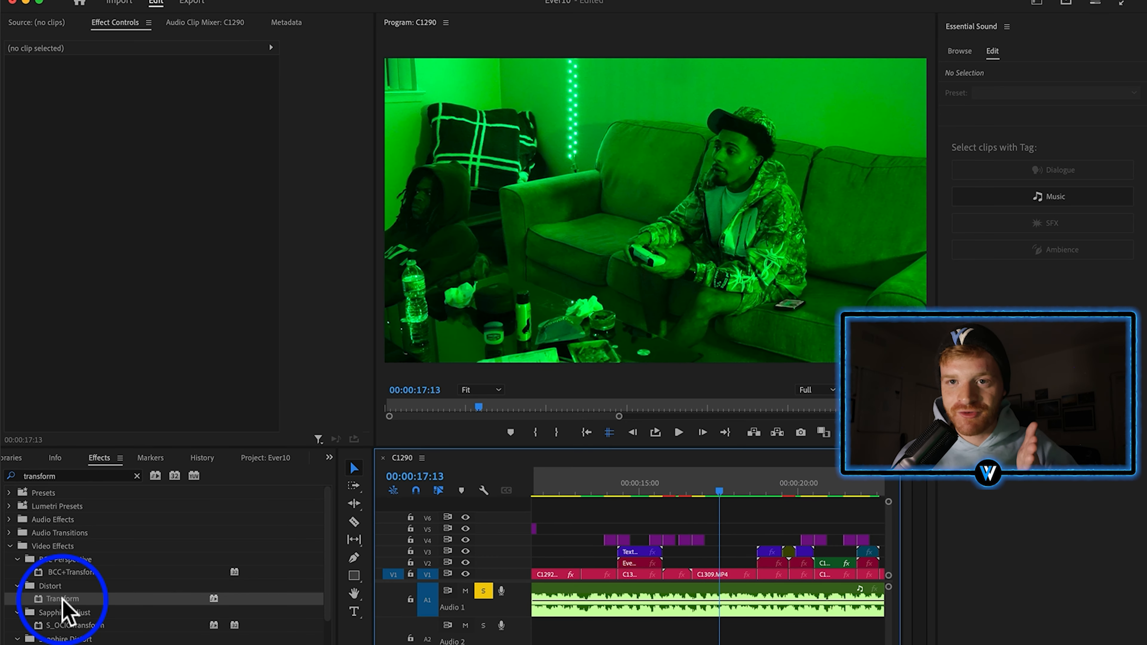
left_click_drag(61, 602, 708, 581)
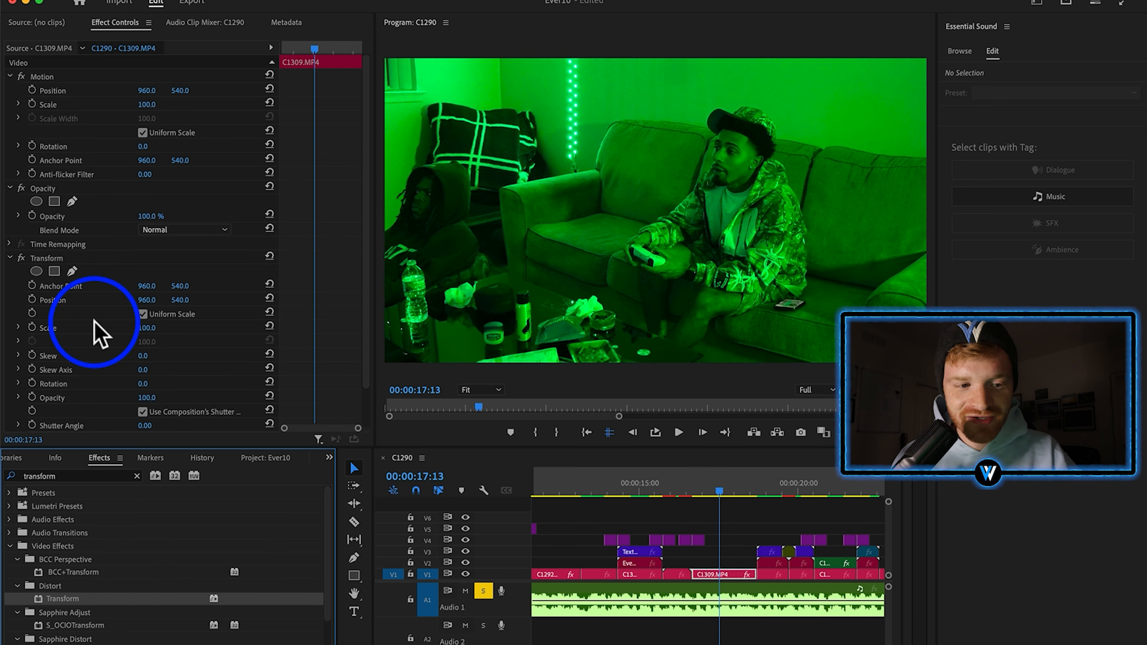
Keyframe Transform Position 960, 540 and Scale 100 at 00:00:17:13, with an enlarged, shifted framing at C1309.MP4's start.
scroll(95, 328, "down", 1)
left_click(32, 273)
left_click(32, 301)
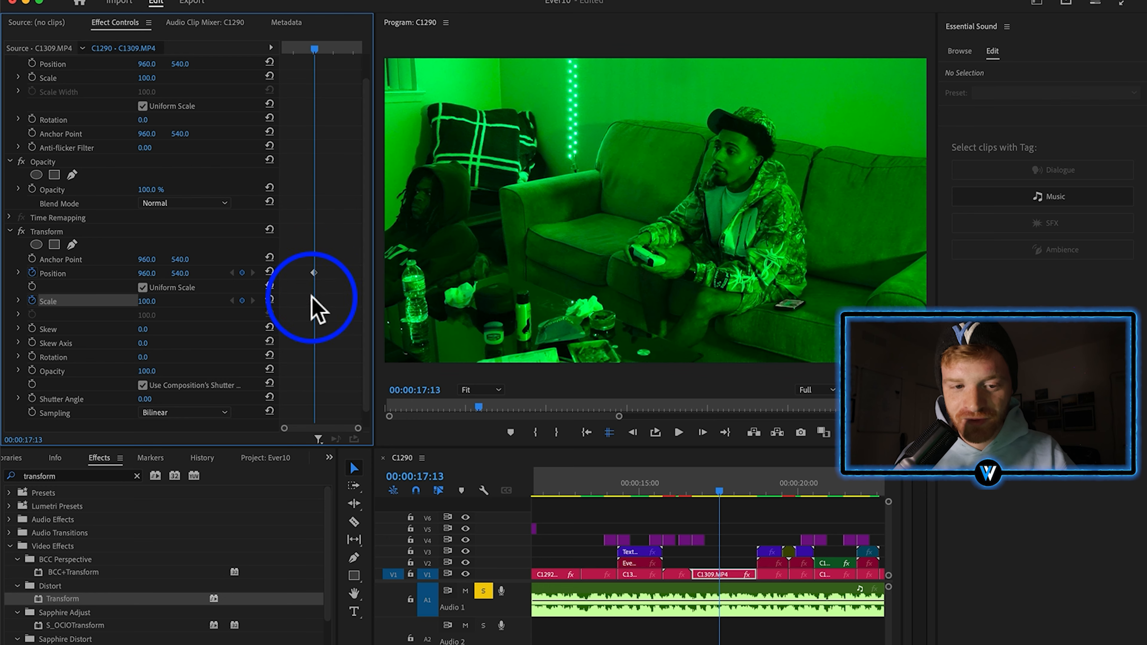
left_click_drag(316, 49, 272, 53)
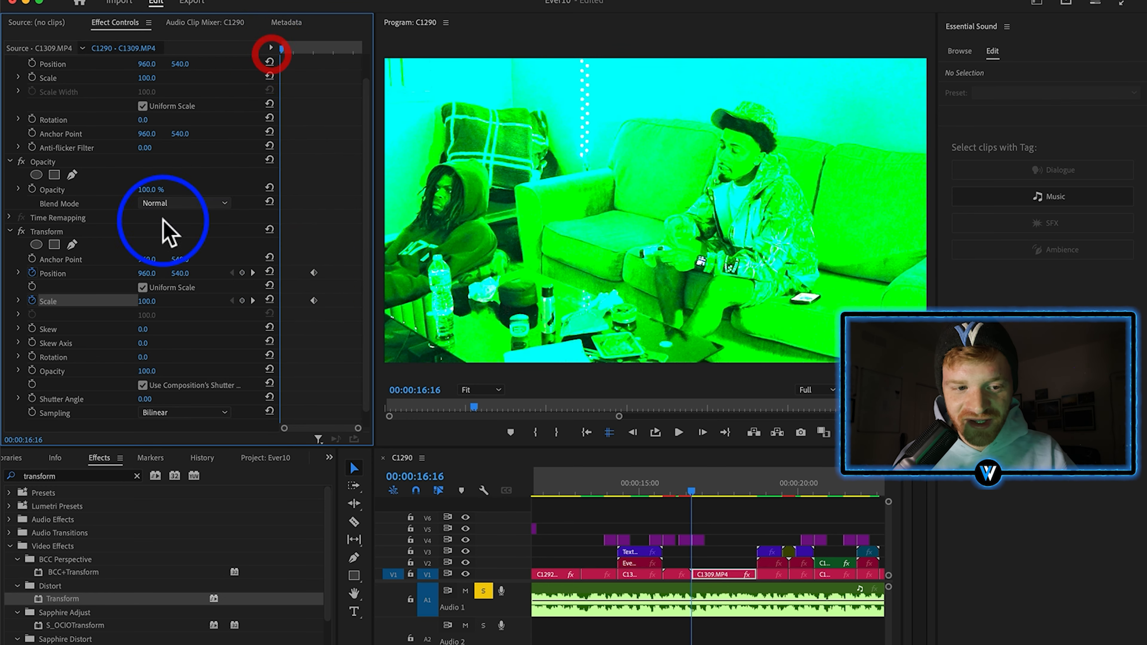
left_click_drag(147, 300, 143, 273)
left_click_drag(282, 45, 293, 48)
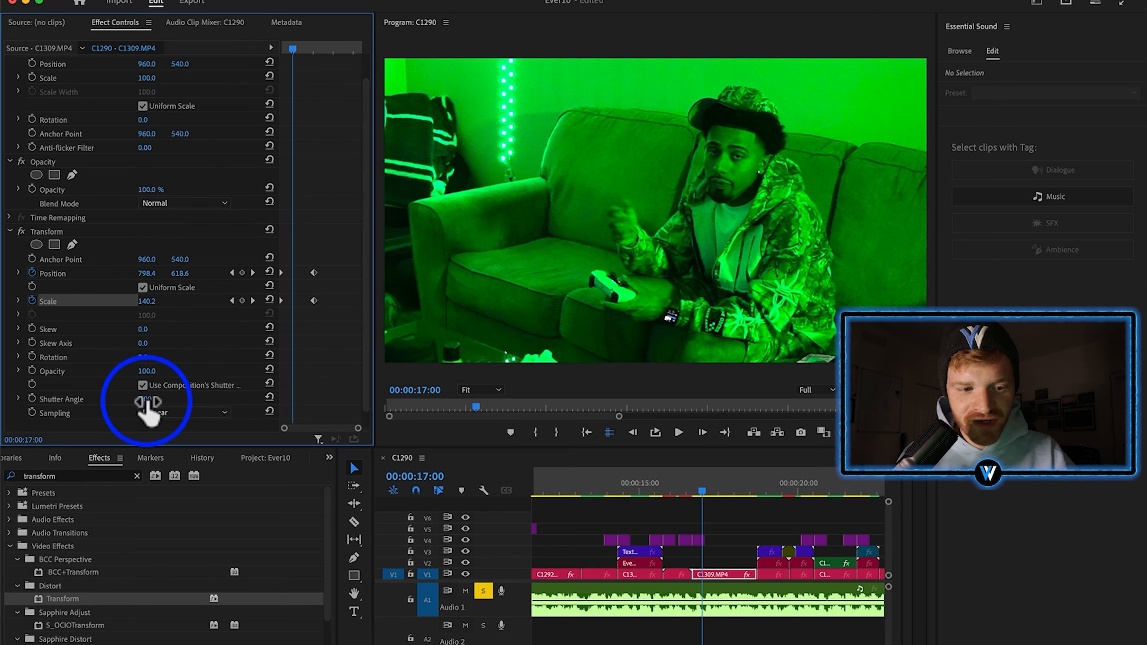
Set the Transform effect's Shutter Angle to 360 to test motion blur, and reduce it to 1 for comparison.
left_click_drag(147, 399, 316, 399)
left_click(562, 271)
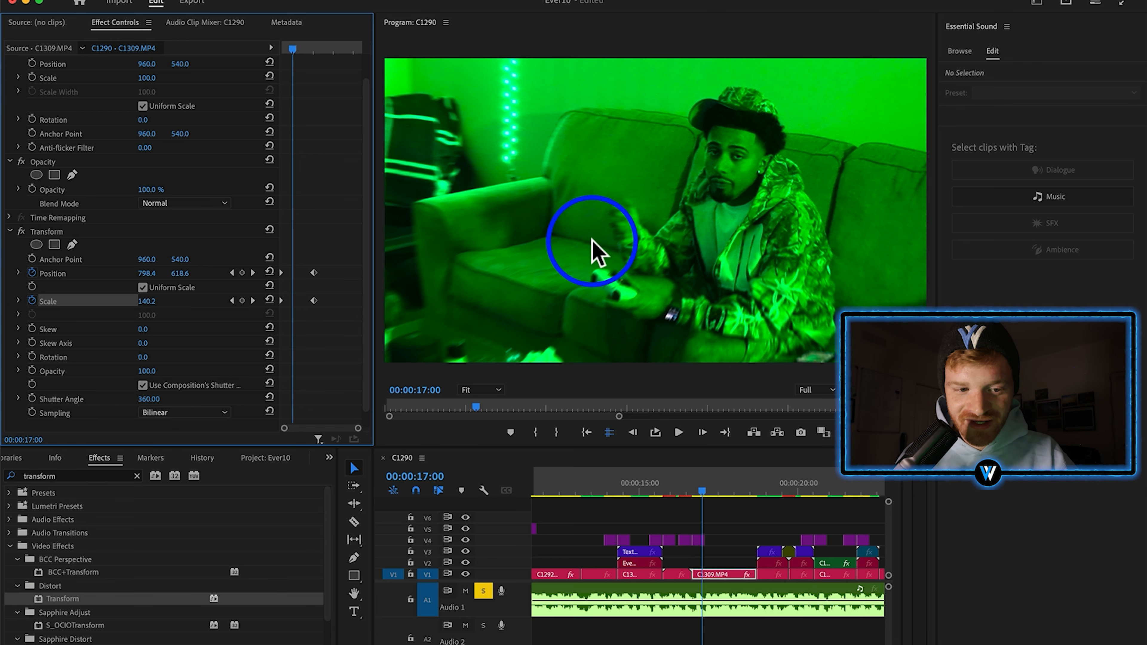
left_click_drag(153, 400, 8, 399)
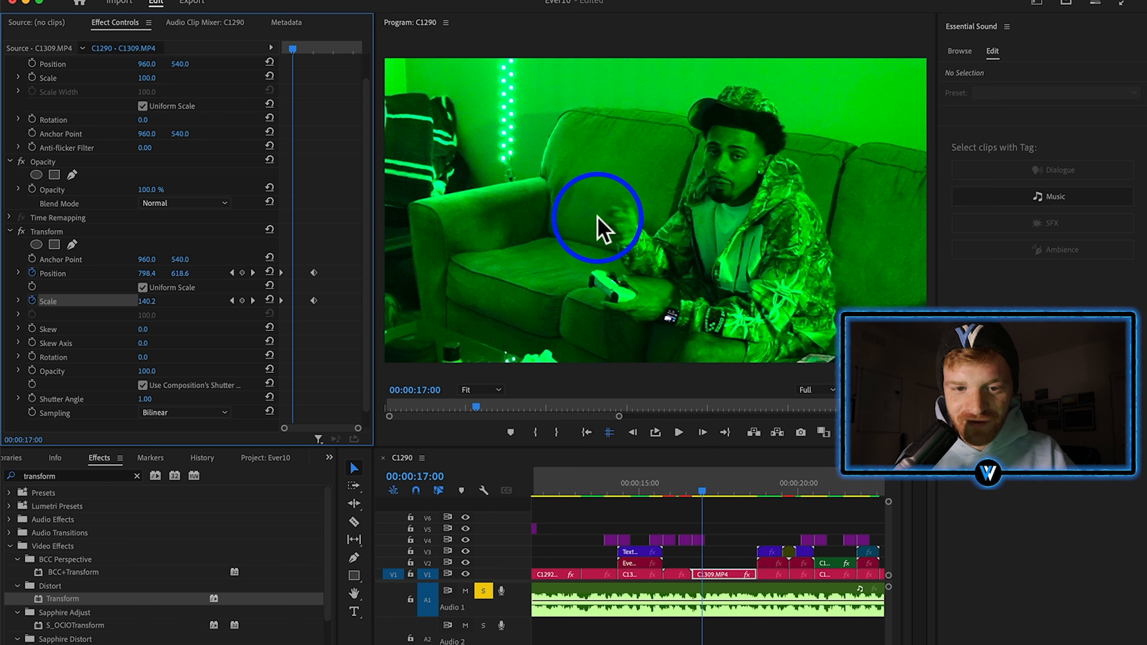
Set the Transform effect's Shutter Angle to 360 and move the ending Position and Scale keyframes closer to the clip's start.
left_click(142, 384)
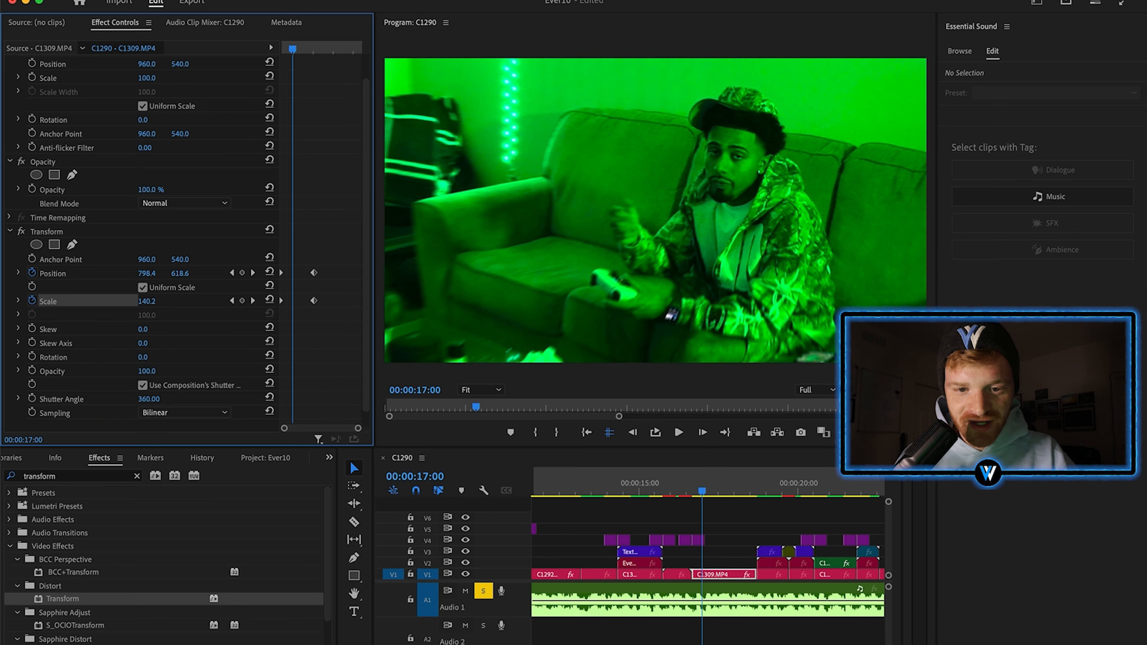
left_click_drag(314, 301, 297, 301)
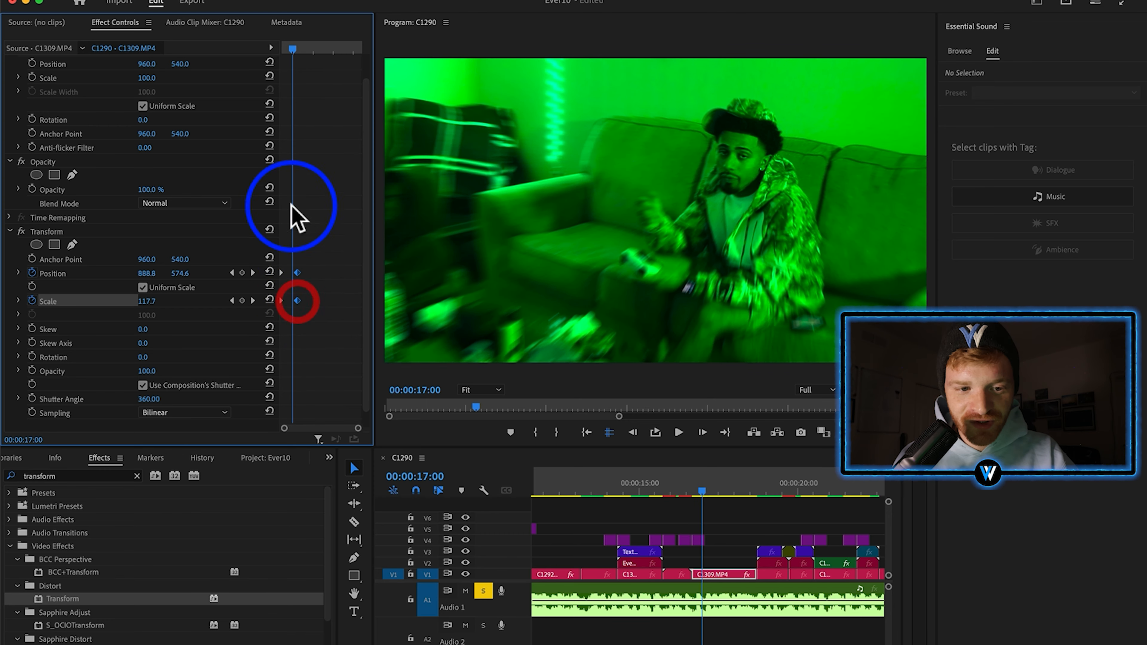
left_click(283, 47)
left_click_drag(284, 48, 290, 48)
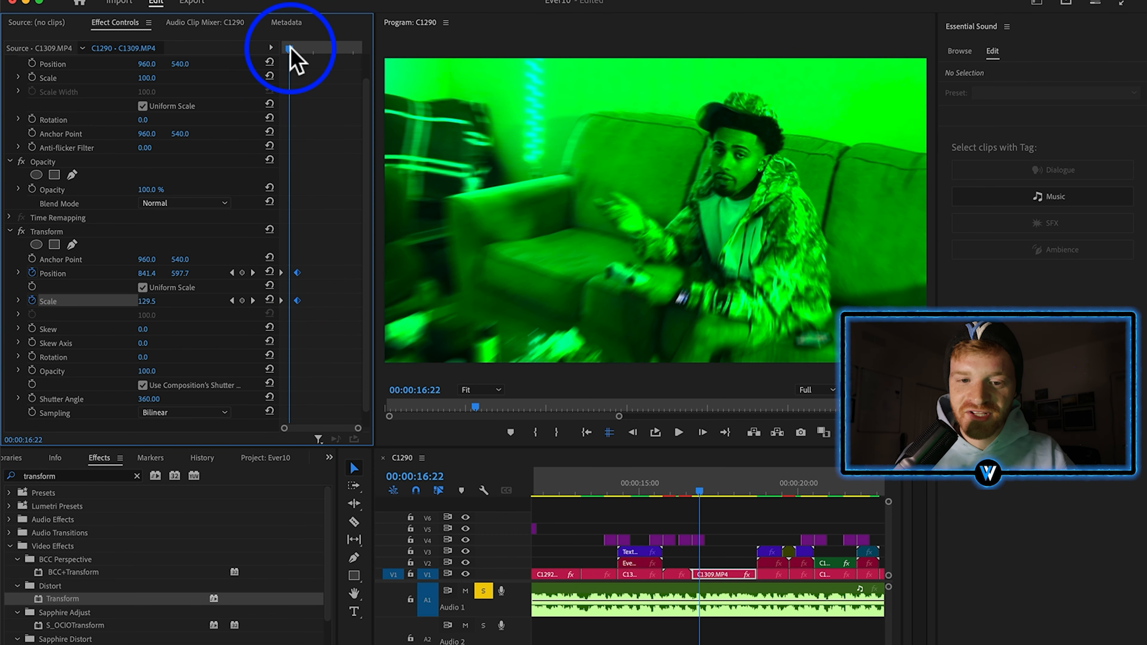
Move the ending Transform Position and Scale keyframes later, apply Ease In temporal interpolation, and scrub to the end of the clip.
left_click_drag(297, 300, 309, 301)
right_click(309, 301)
mouse_move(379, 429)
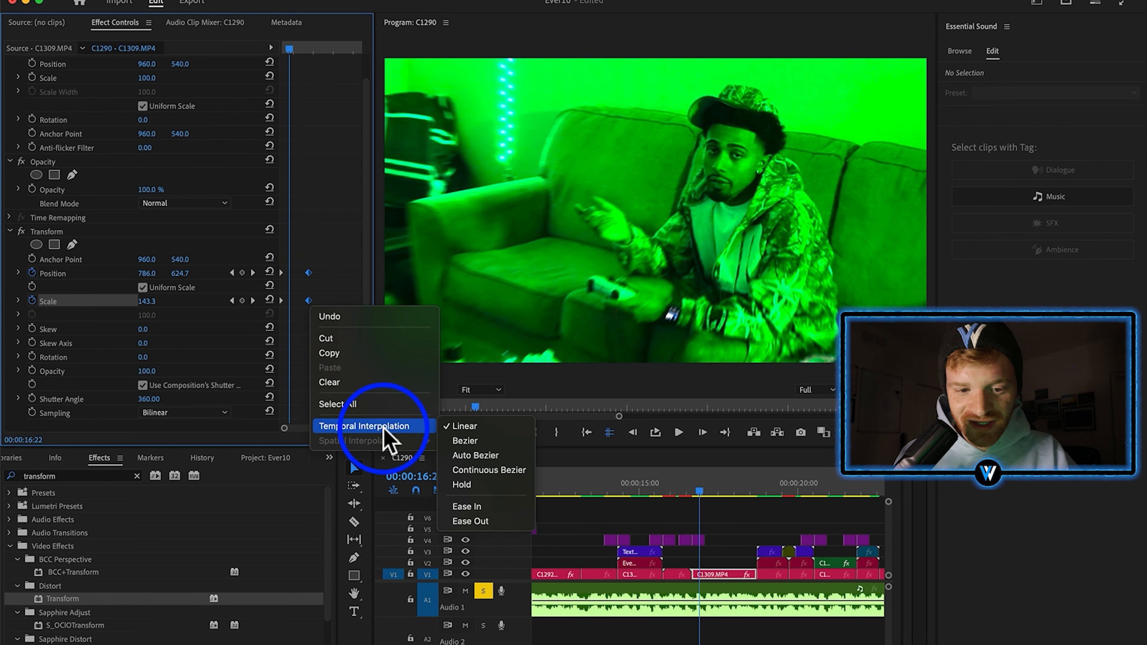
left_click(469, 507)
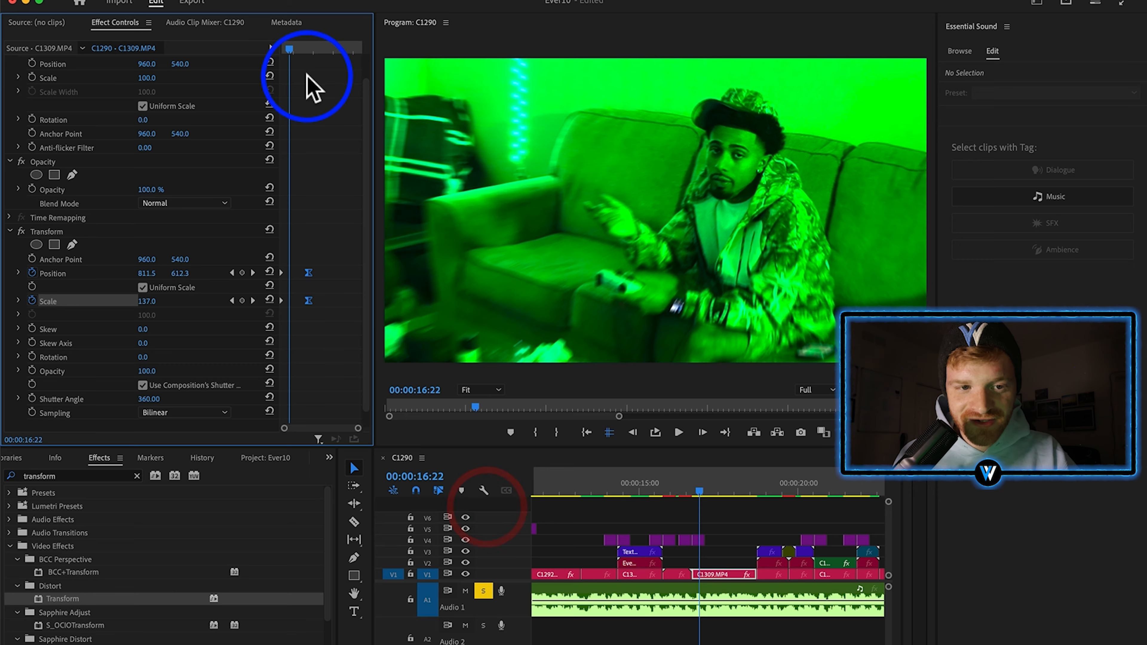
left_click_drag(285, 42, 374, 73)
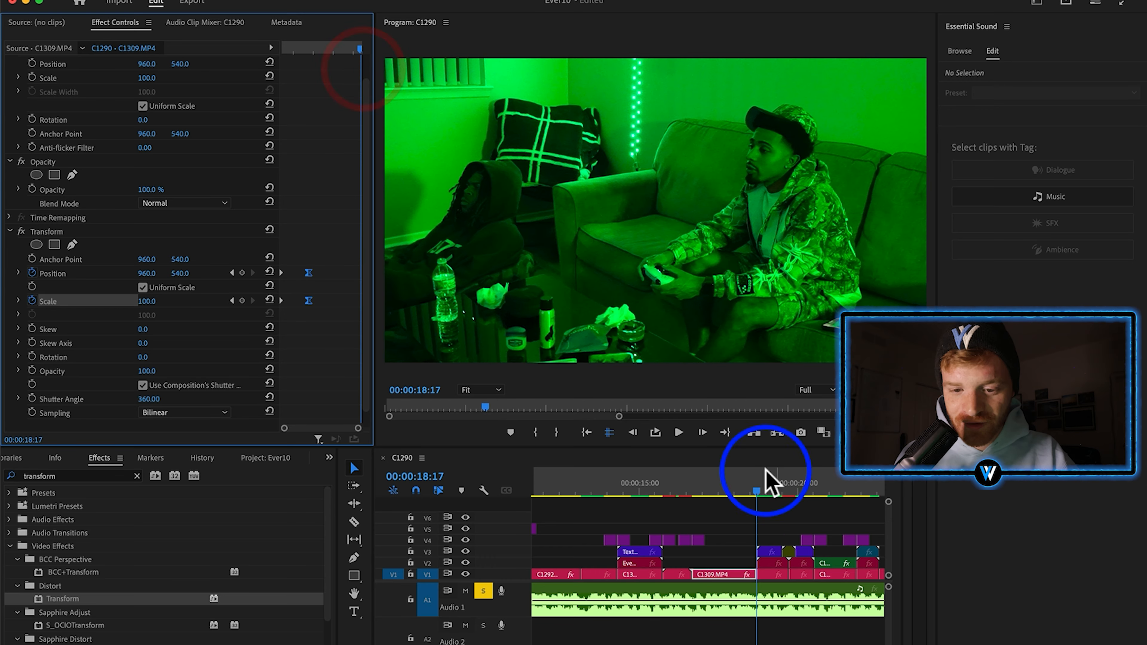
Scrub through the sequence around C1309.MP4 and copy that clip's Transform effect.
left_click_drag(766, 470, 685, 488)
left_click(658, 488)
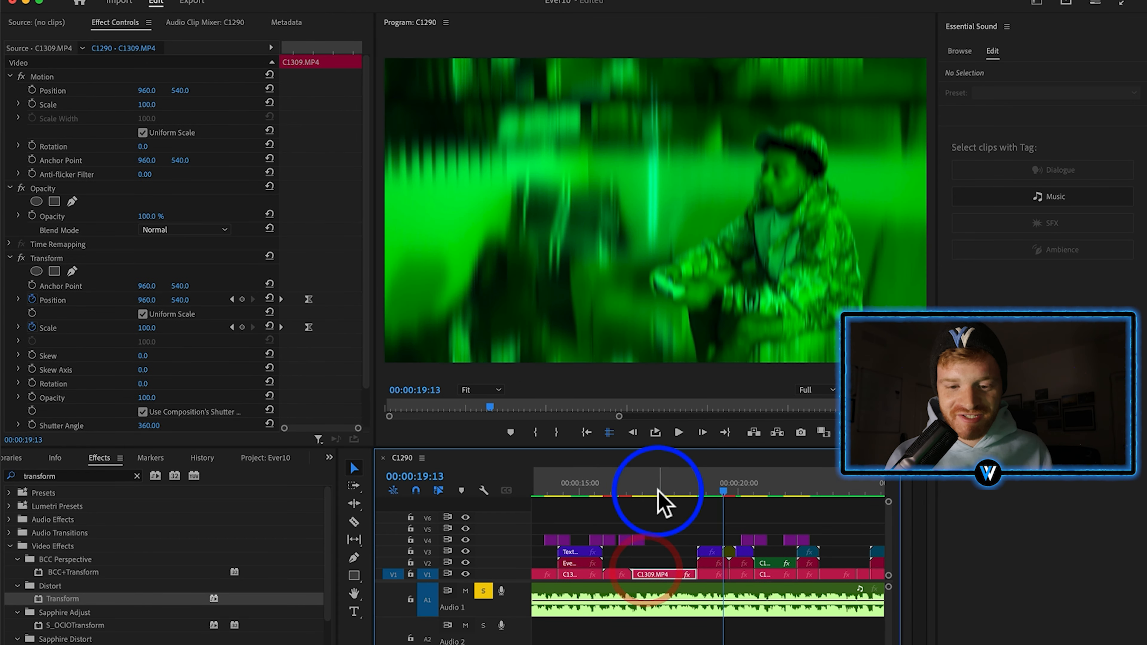
scroll(69, 256, "up", 1)
left_click(68, 257)
key("super+c")
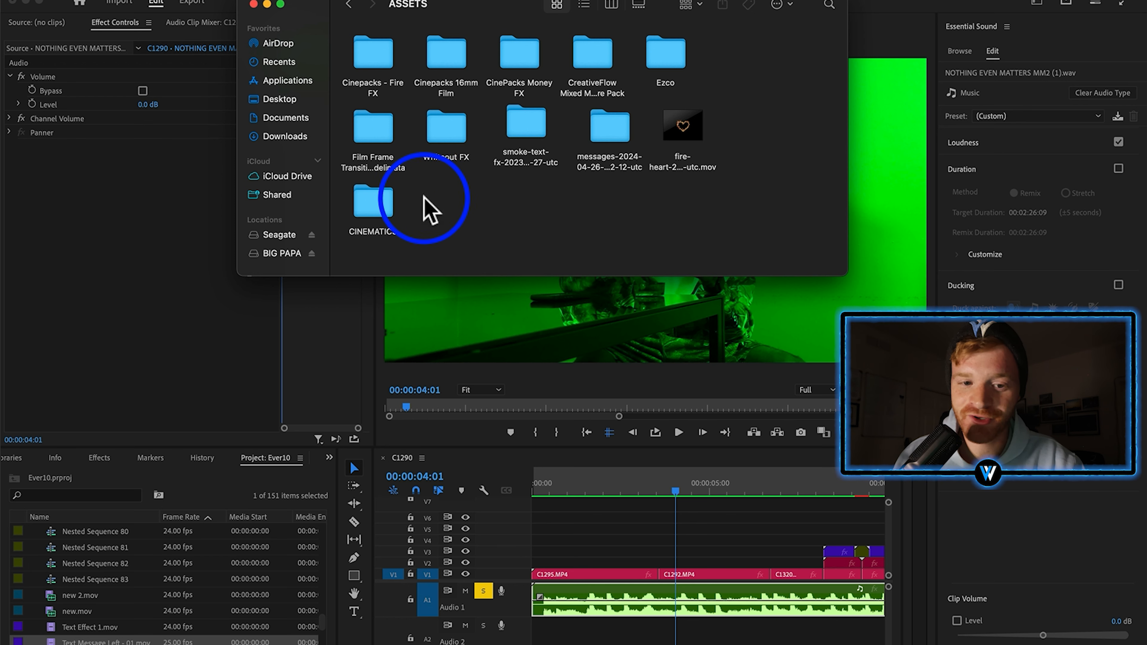
Preview 1.psd in the CINEMATICS assets folder and open it in Adobe Photoshop 2024.
double_click(388, 202)
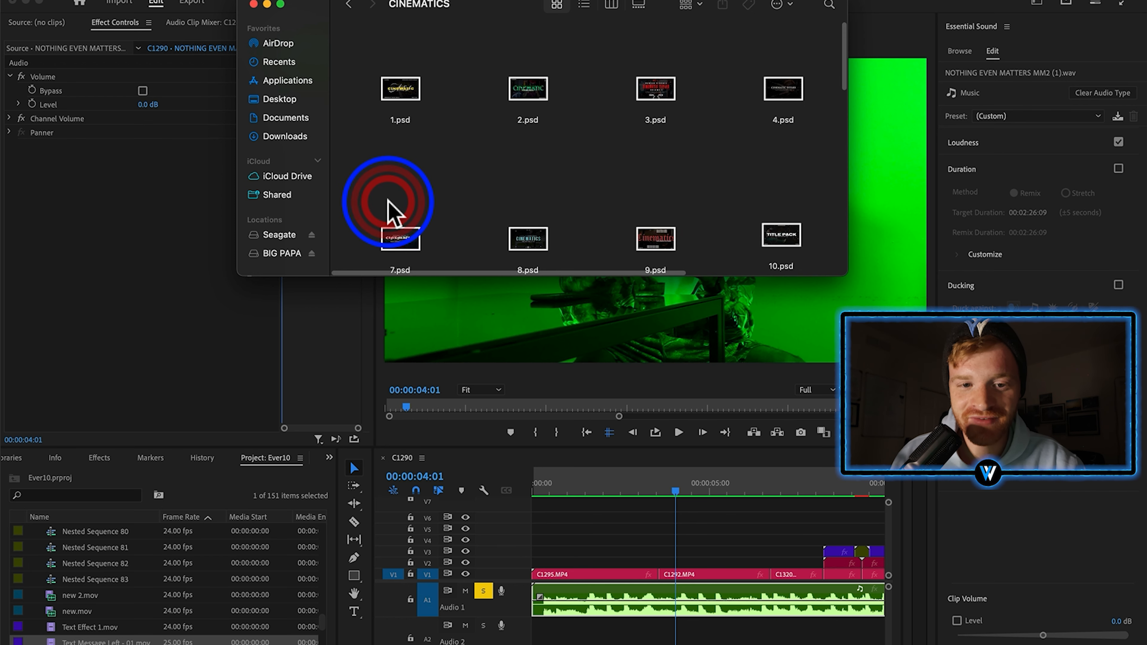
right_click(614, 186)
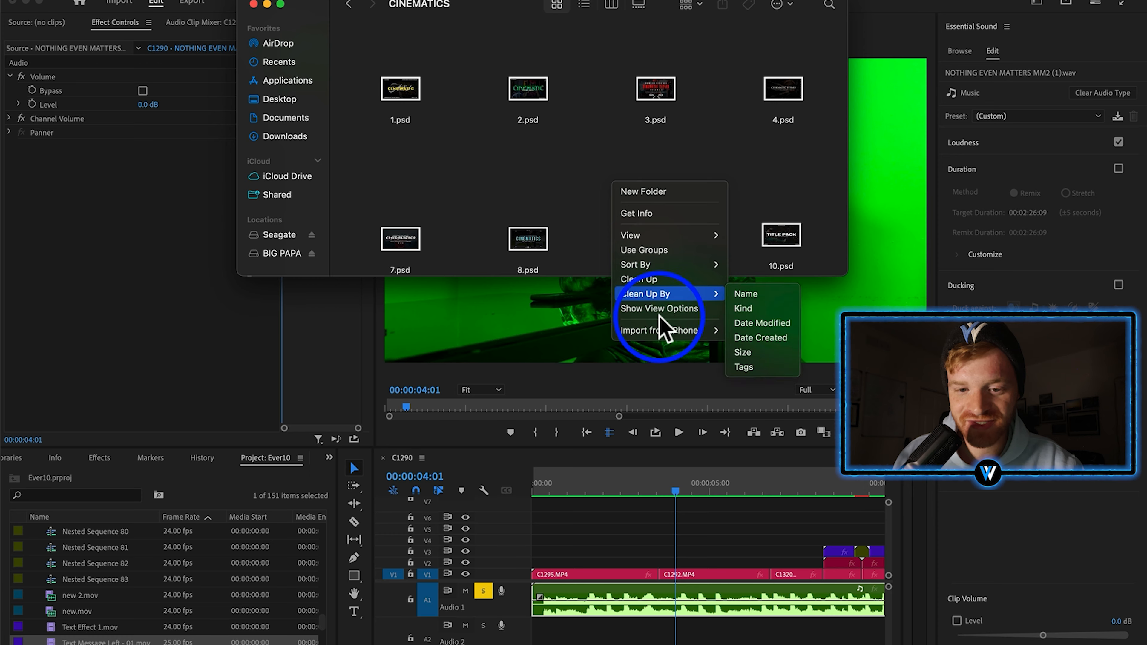
left_click(303, 151)
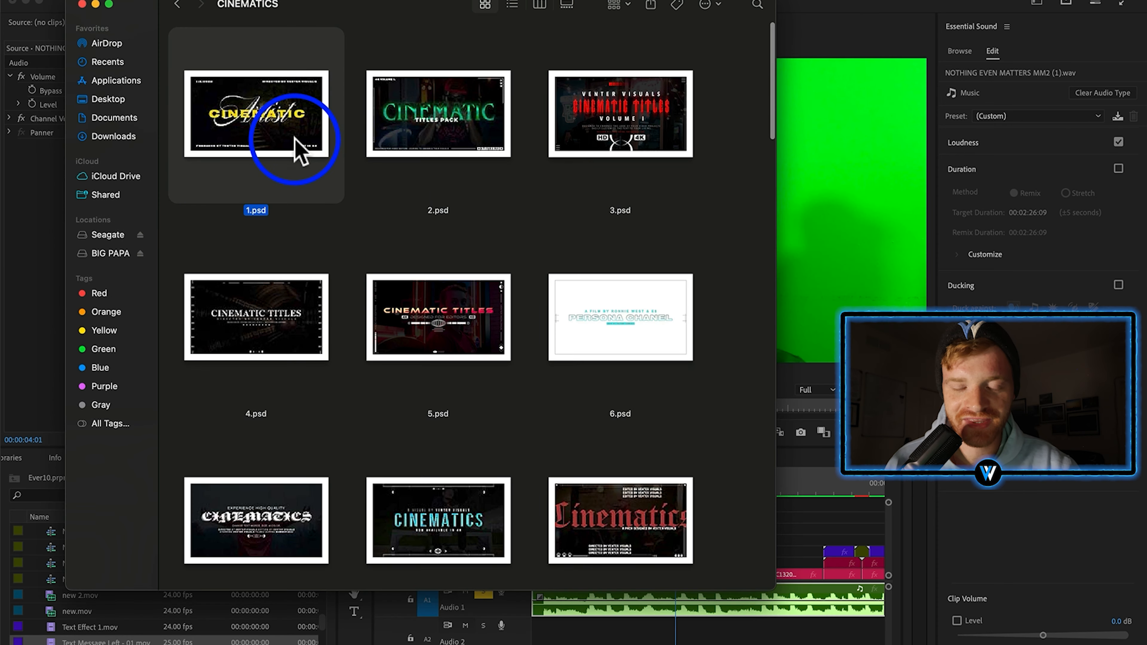
key("space")
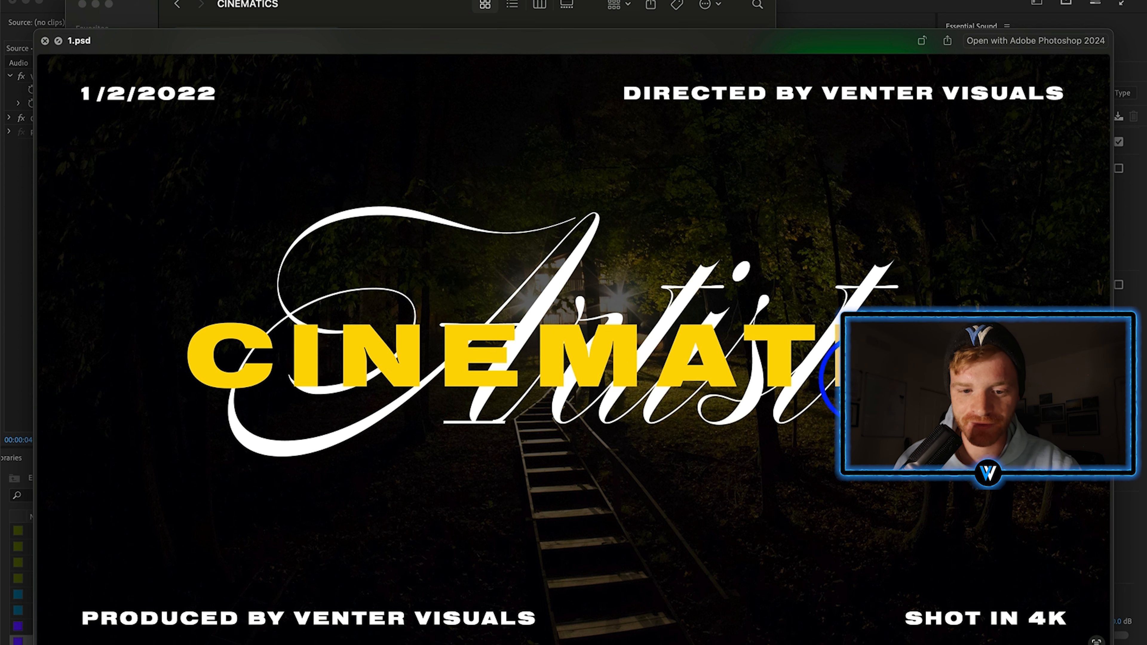
right_click(256, 141)
mouse_move(307, 162)
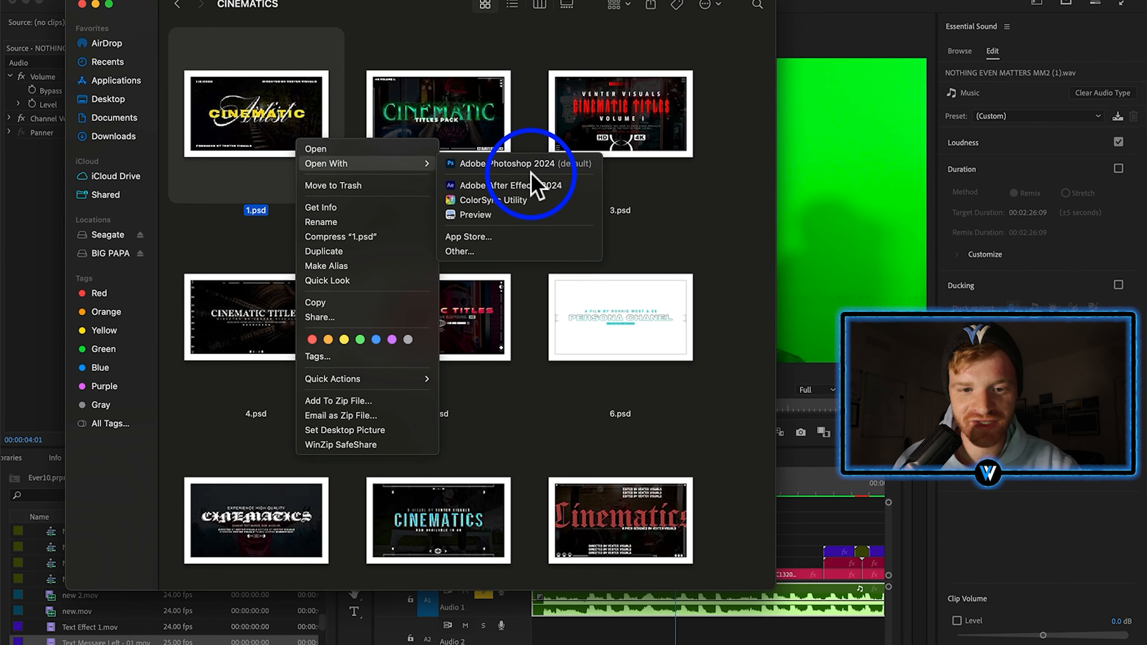
left_click(540, 161)
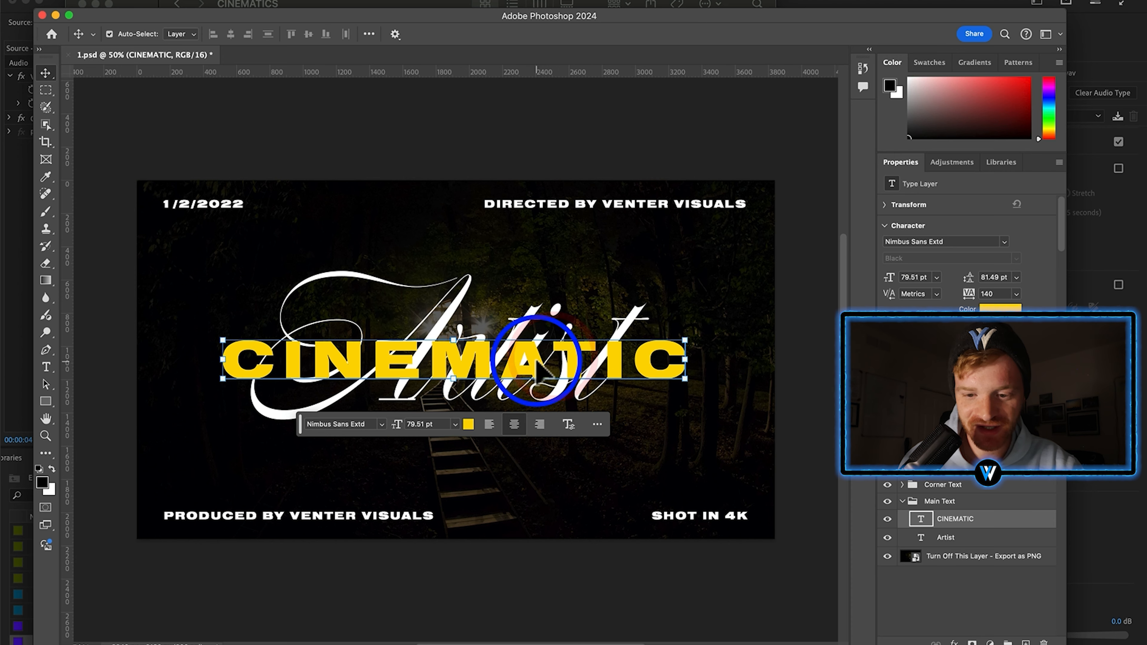
Dismiss the generative AI offer and replace the yellow CINEMATIC title text with THE HELP.
left_click(971, 501)
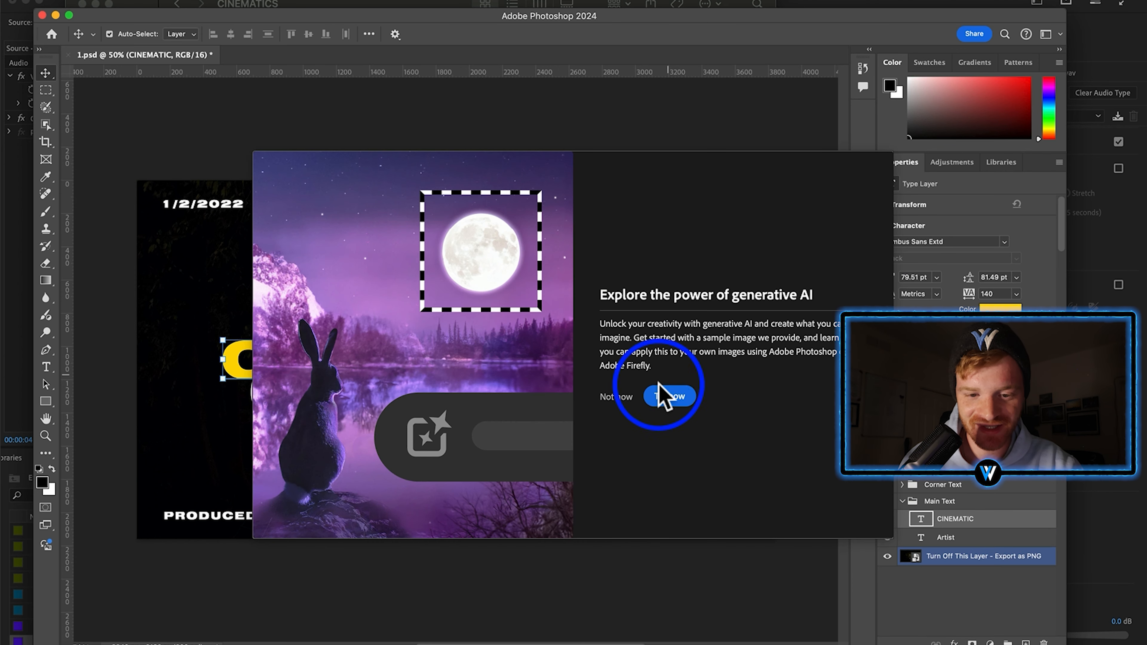
left_click(616, 396)
double_click(441, 357)
type("THE HELP")
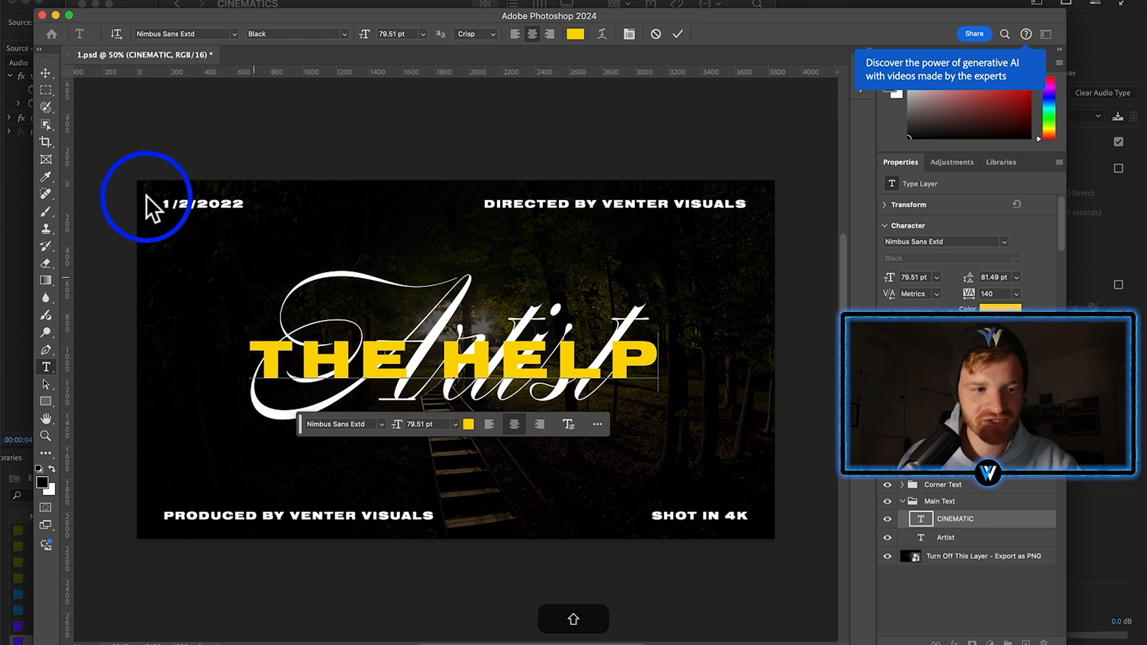
left_click(46, 72)
Replace the Artist script text with EVER10 and reduce its size so it fits within the frame.
left_click(954, 538)
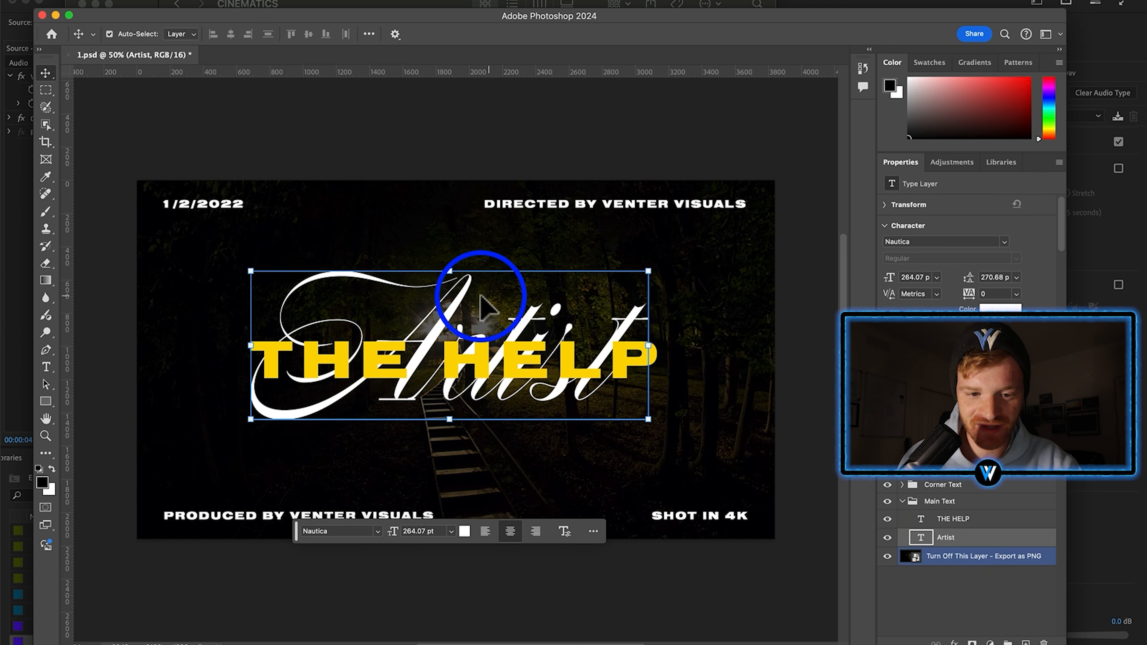
double_click(461, 293)
type("EVER10")
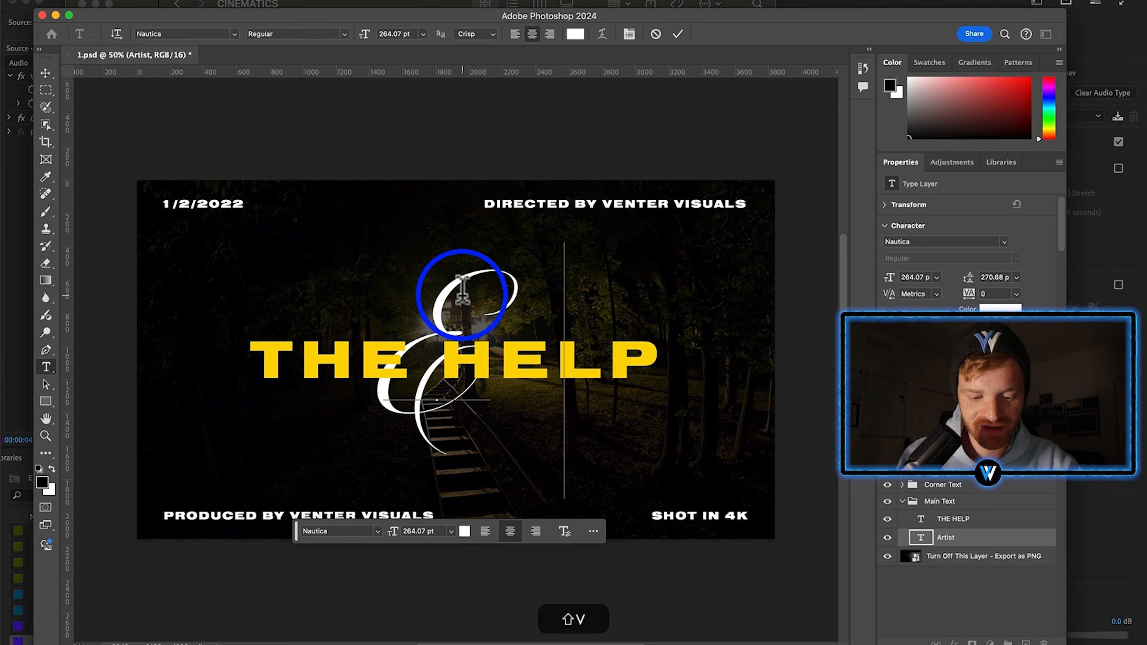
key("super+a")
left_click_drag(320, 38, 299, 46)
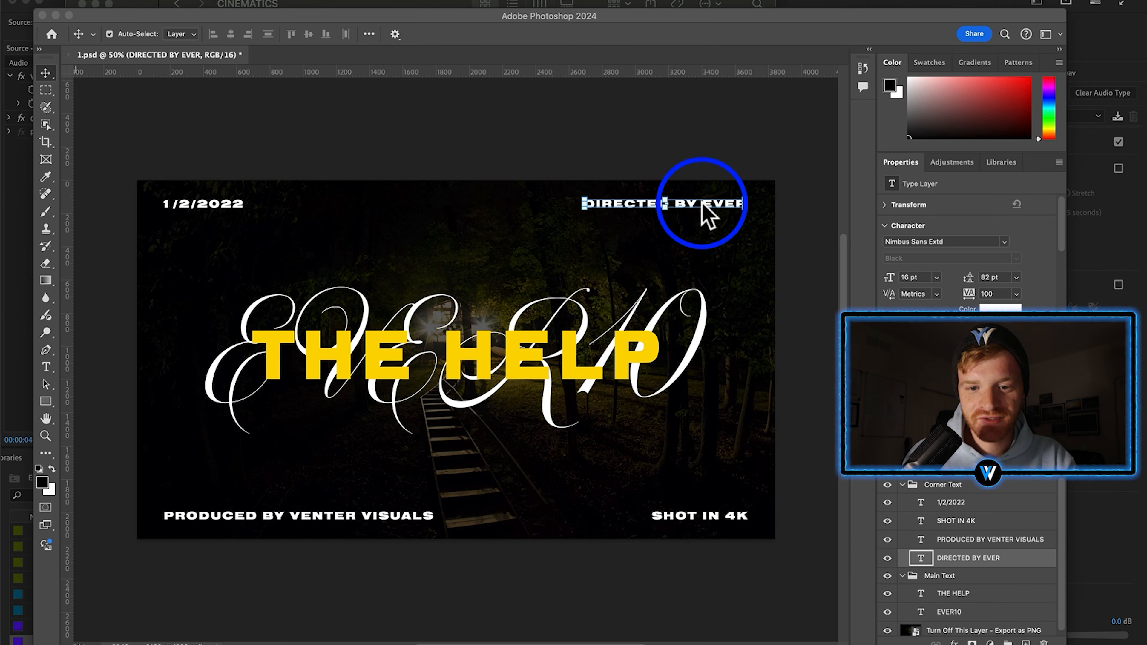
Update the corner credits with the director's and music producer's names, and replace the 1/2/2022 text with 2024.
double_click(702, 204)
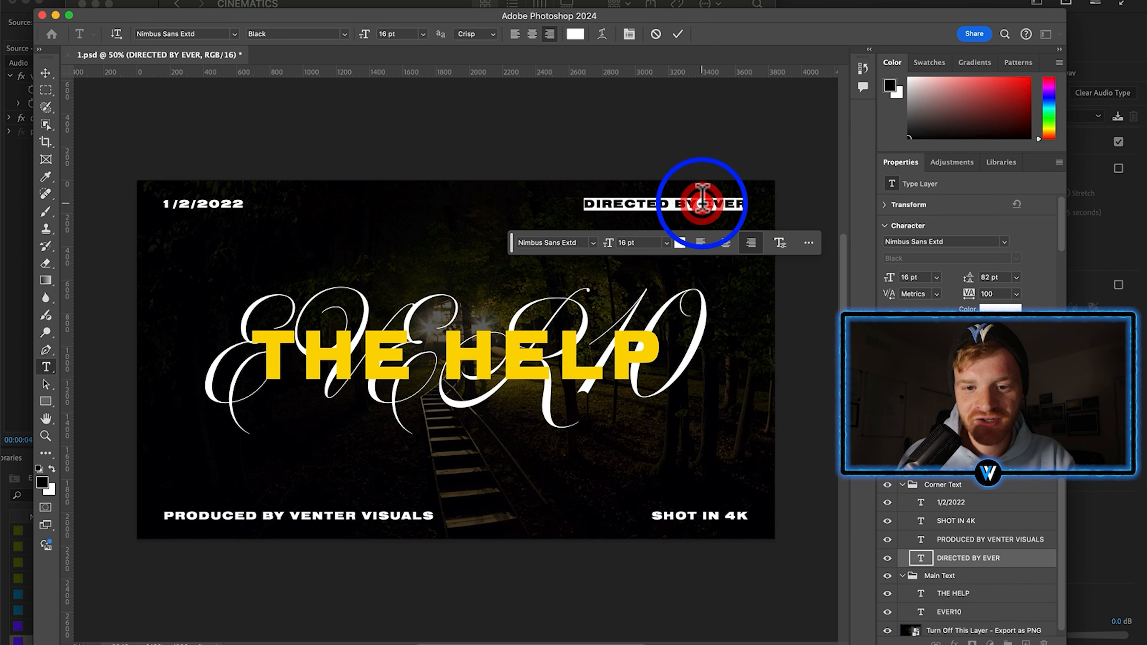
left_click_drag(743, 203, 701, 201)
left_click(701, 205, "shift")
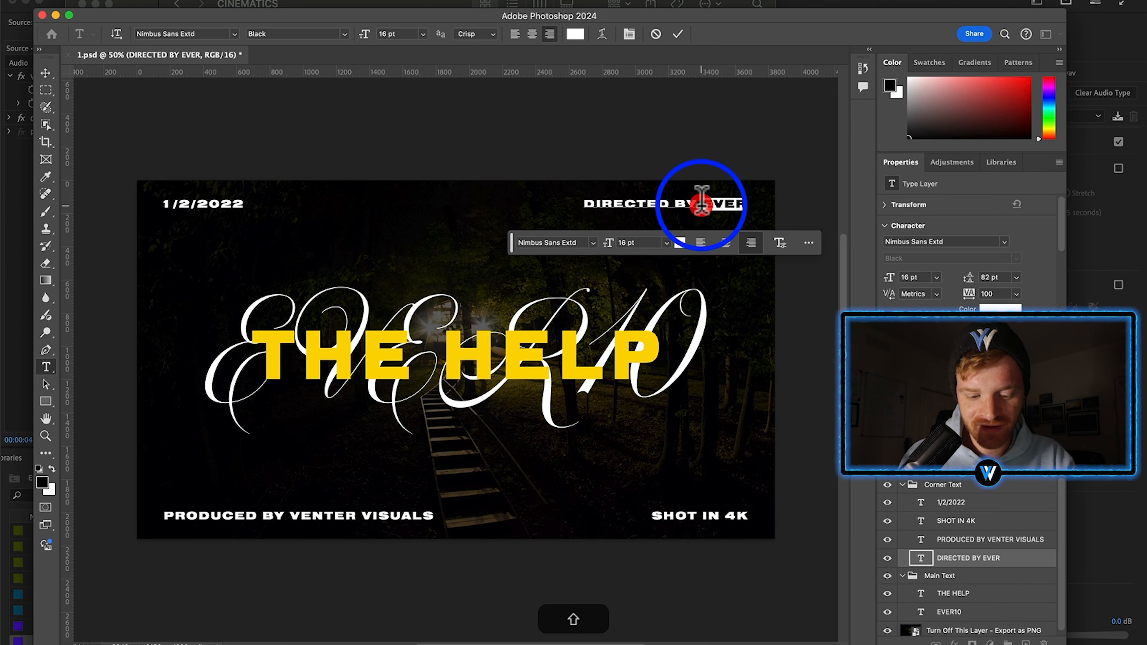
left_click(210, 203)
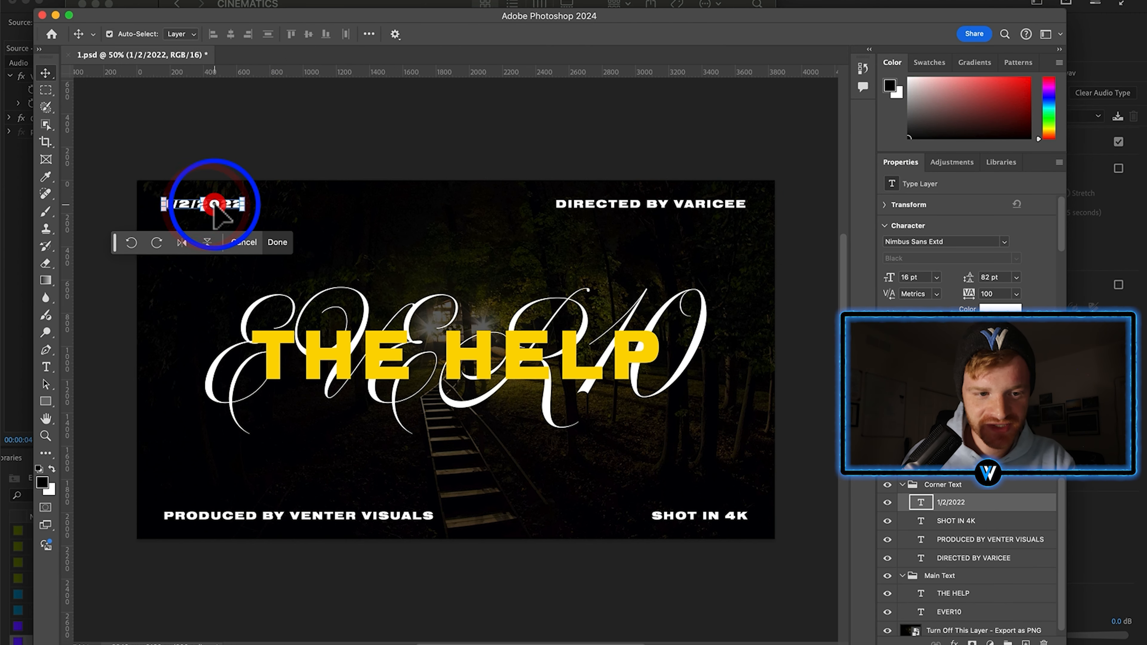
double_click(210, 204)
type("2024")
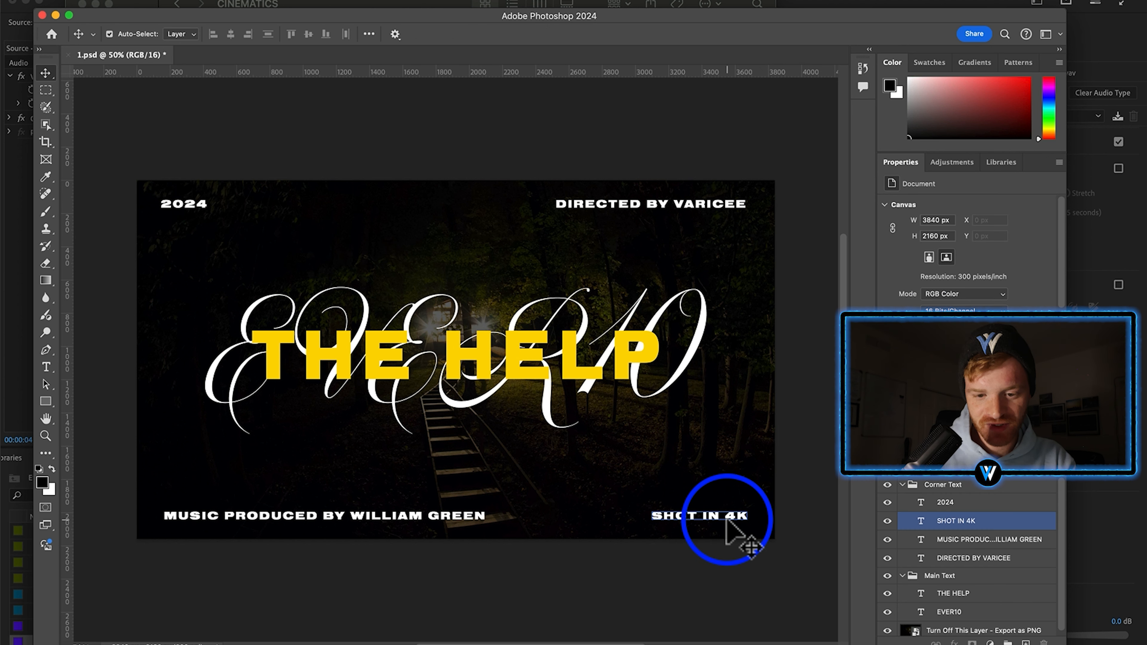
Hide the SHOT IN 4K text layer and center the music producer credit horizontally along the canvas's lower edge.
left_click(730, 517)
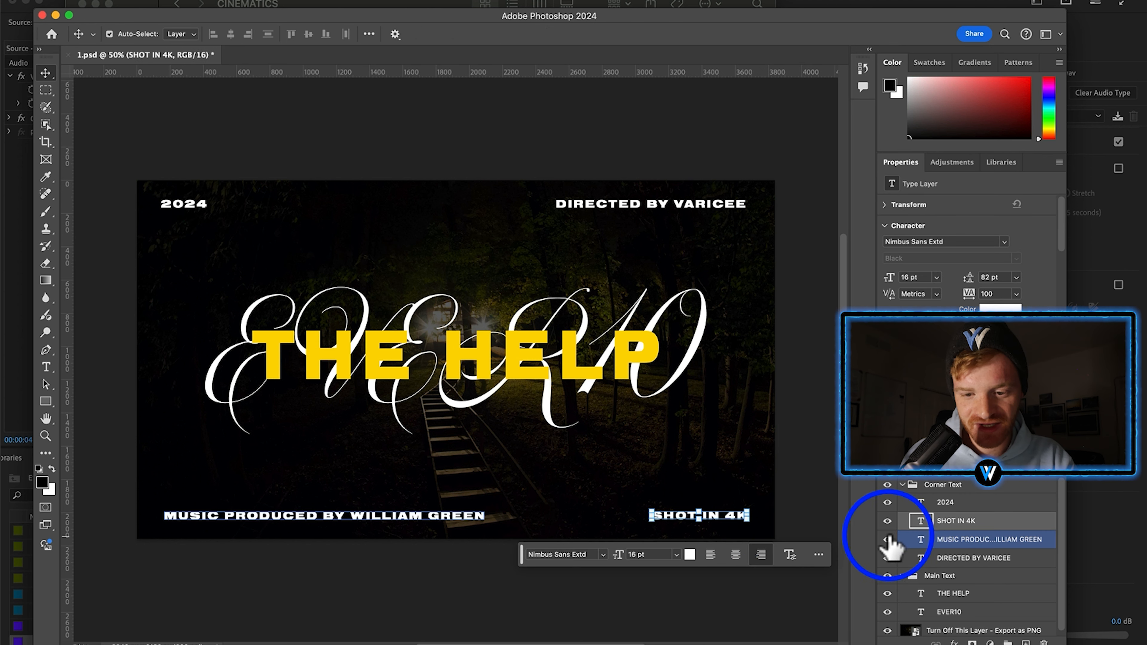
left_click(887, 520)
left_click(350, 529)
left_click(352, 524)
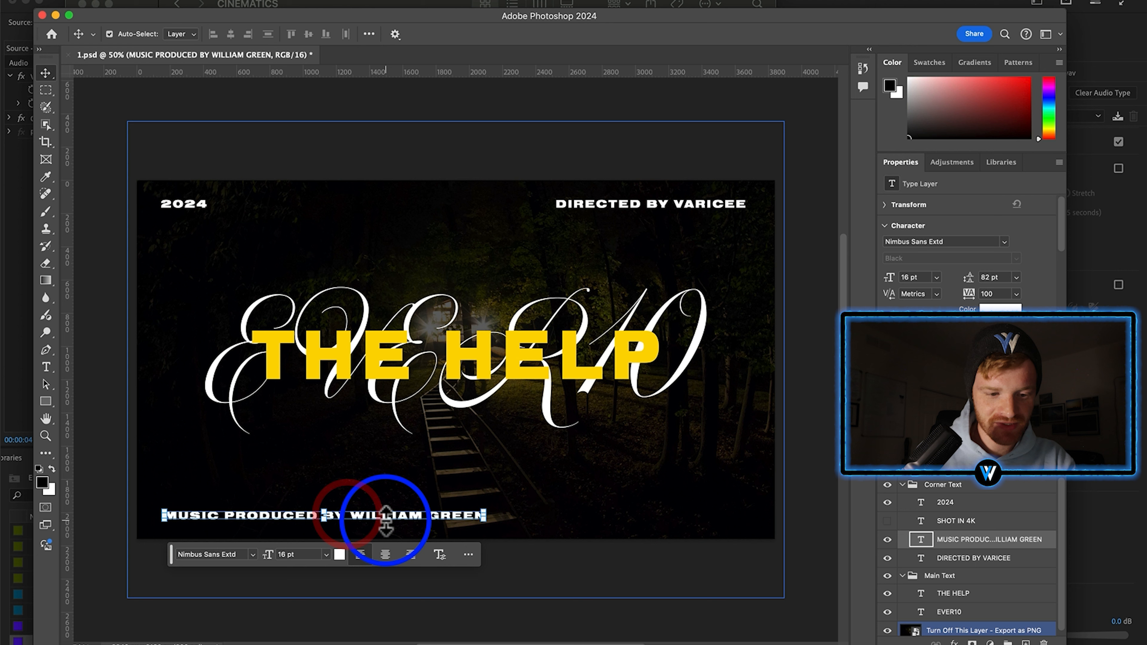
left_click_drag(367, 519, 494, 526)
Hide the background image layer and export the transparent title to the Desktop as THE HELP TITLE CARD.png.
left_click(887, 630)
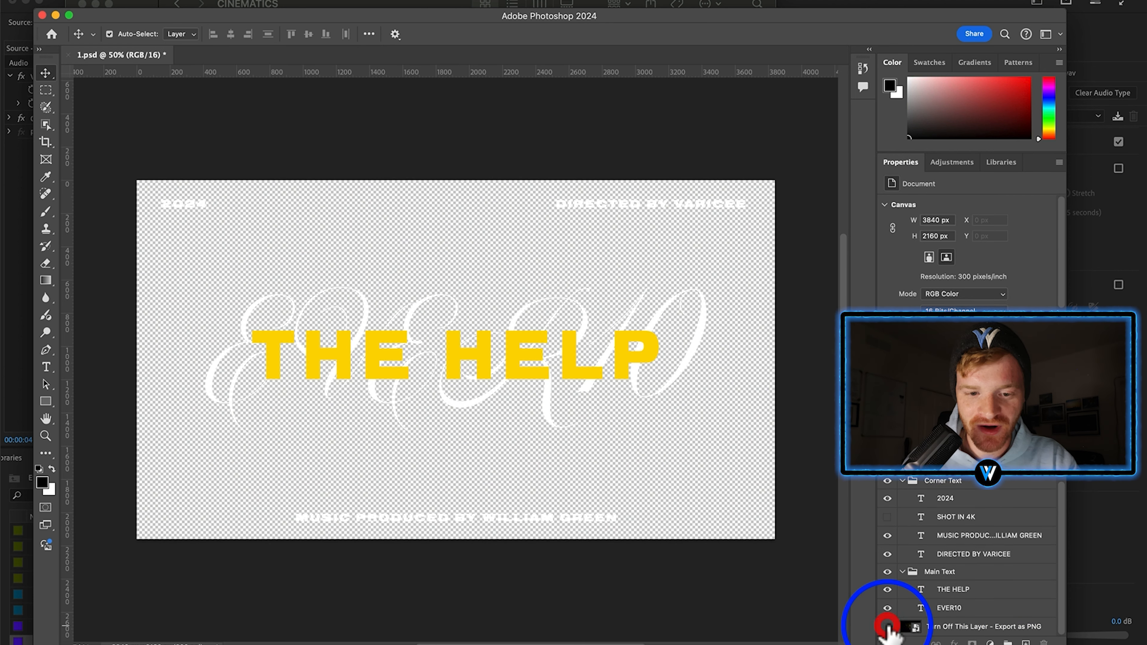
left_click(128, 1)
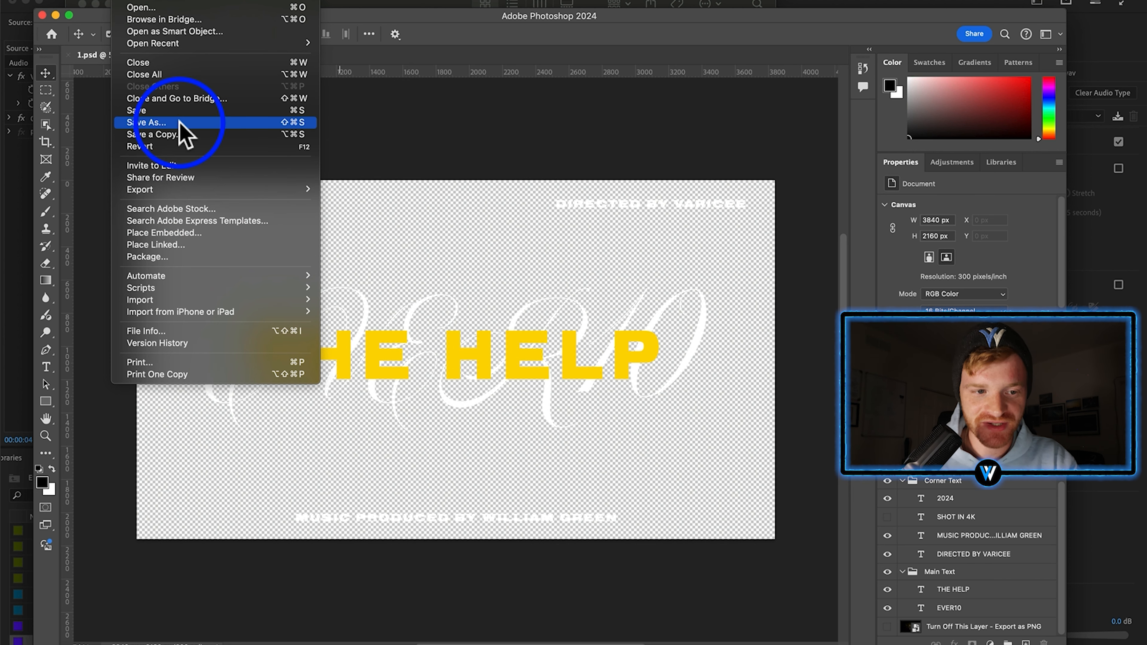
mouse_move(167, 190)
left_click(420, 192)
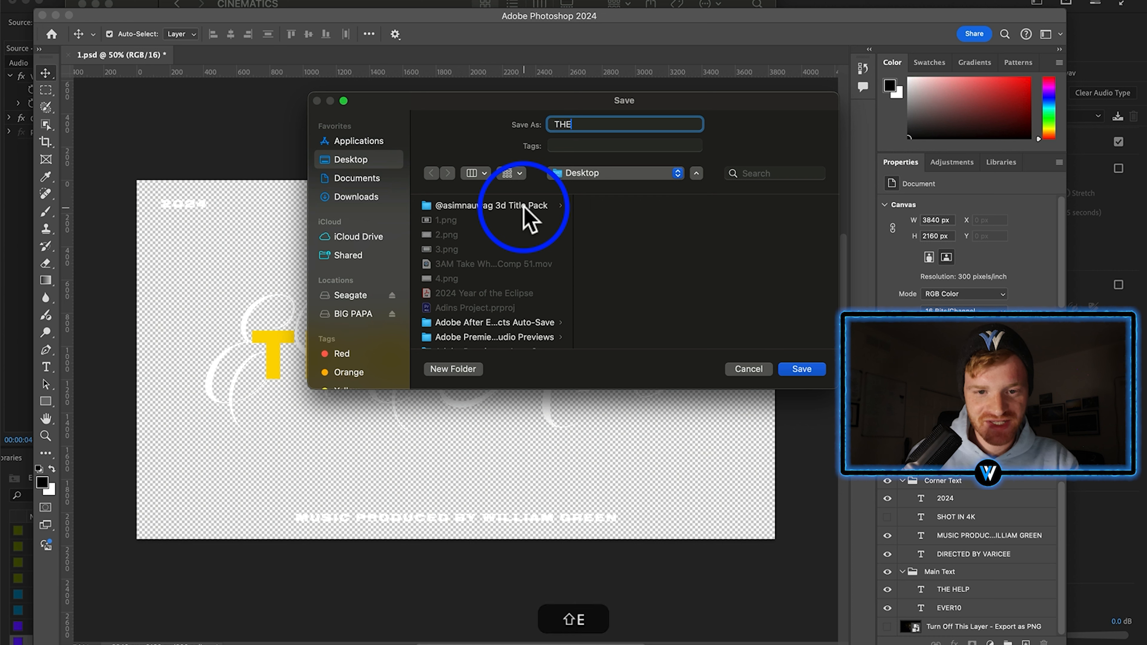
type("THE HELP")
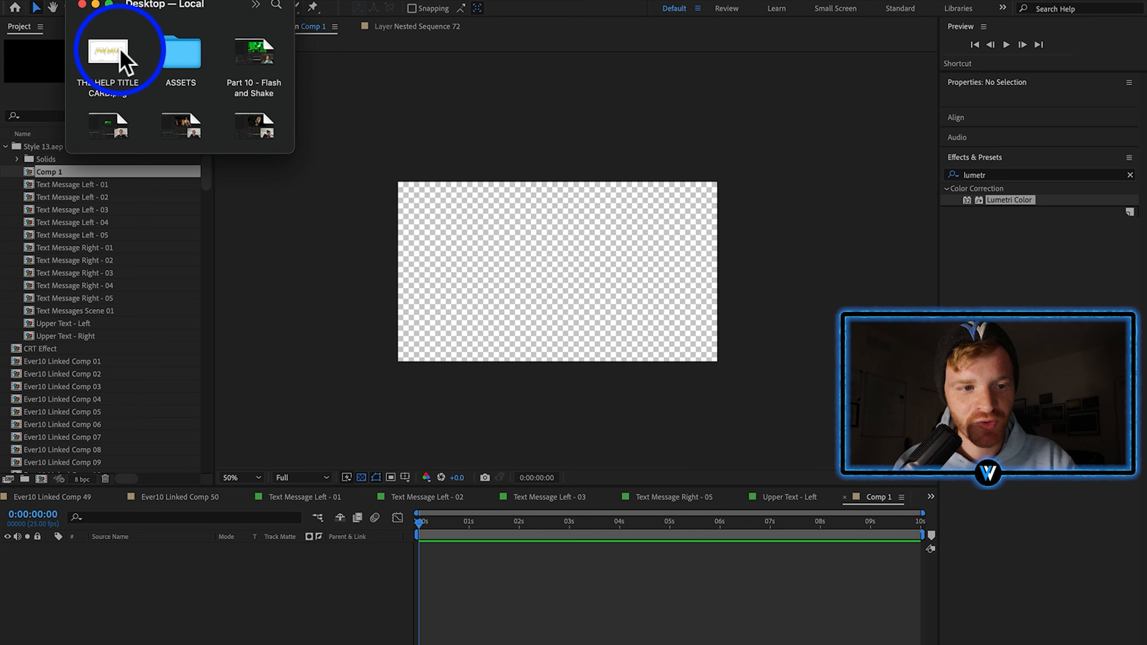
Add THE HELP TITLE CARD.png to Comp 1 in After Effects, scale it to 50%, and turn off the transparency grid.
left_click_drag(103, 46, 579, 279)
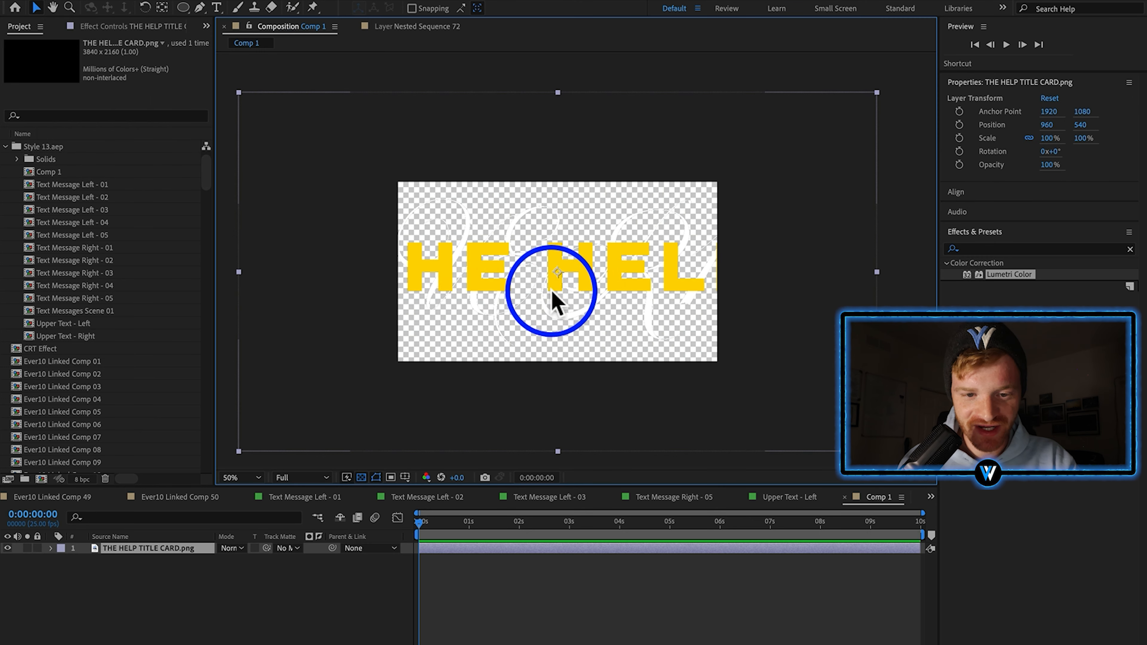
left_click_drag(877, 273, 718, 277)
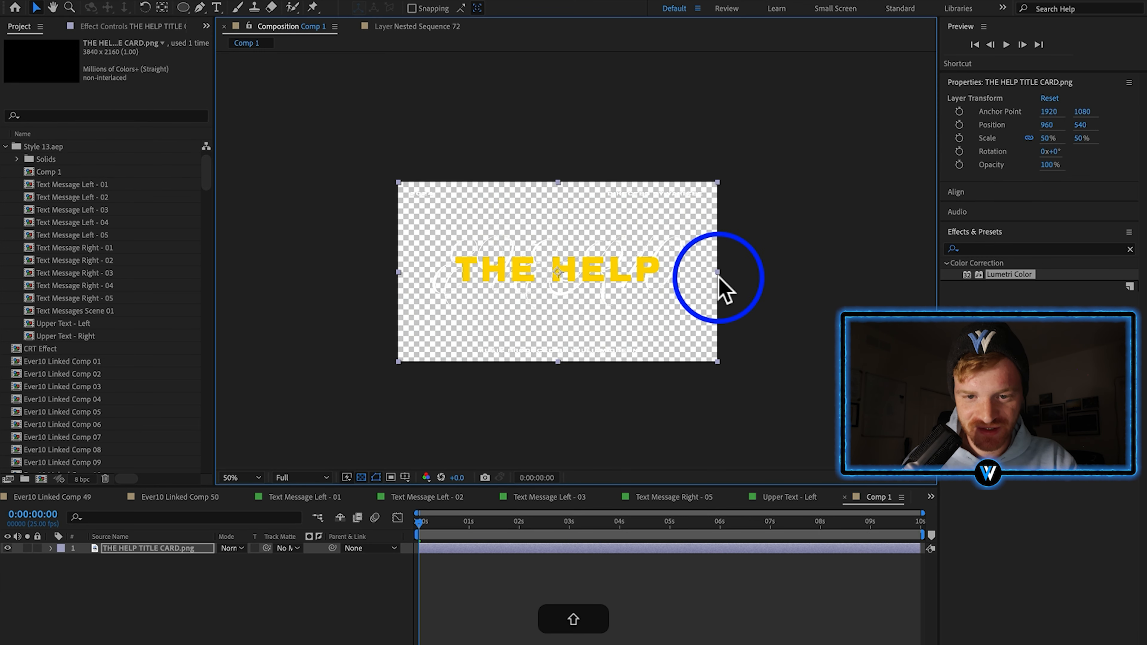
scroll(718, 280, "up", 2)
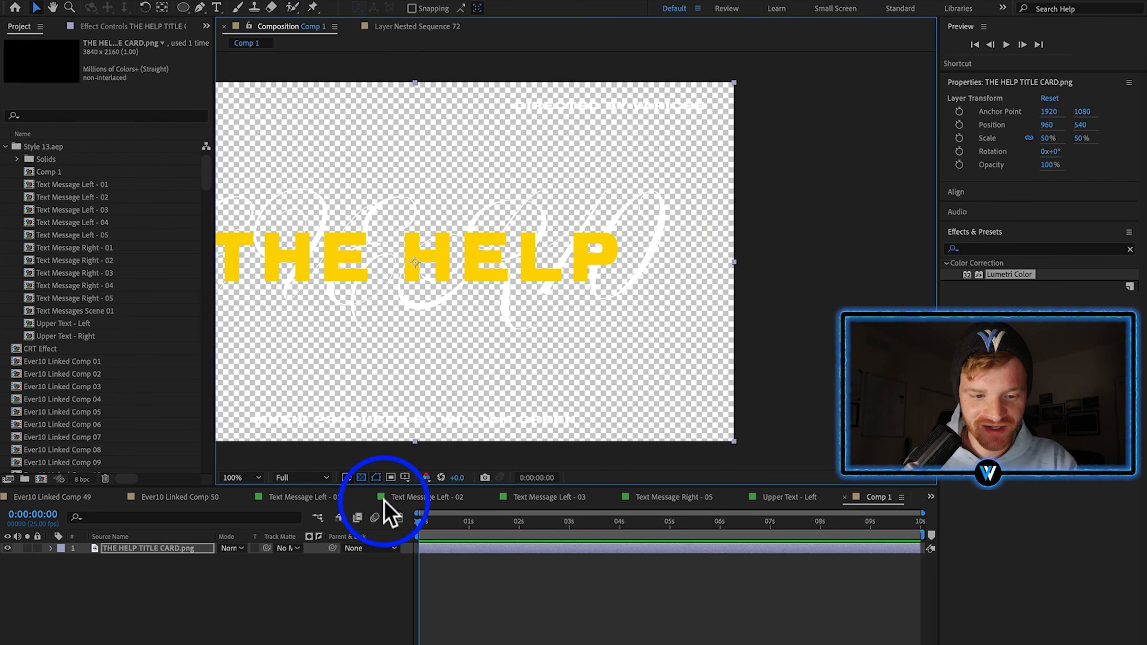
left_click(361, 478)
scroll(402, 341, "down", 1)
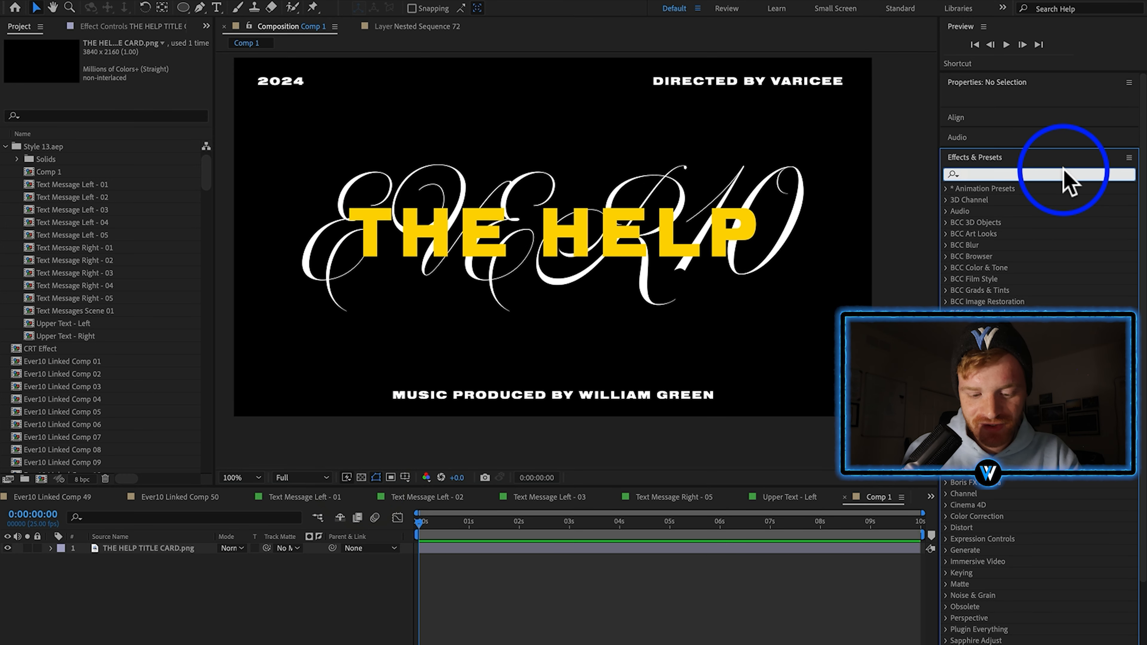
Apply Deep Glow to the title card layer with Radius 108 and Exposure 0.24.
type("deep")
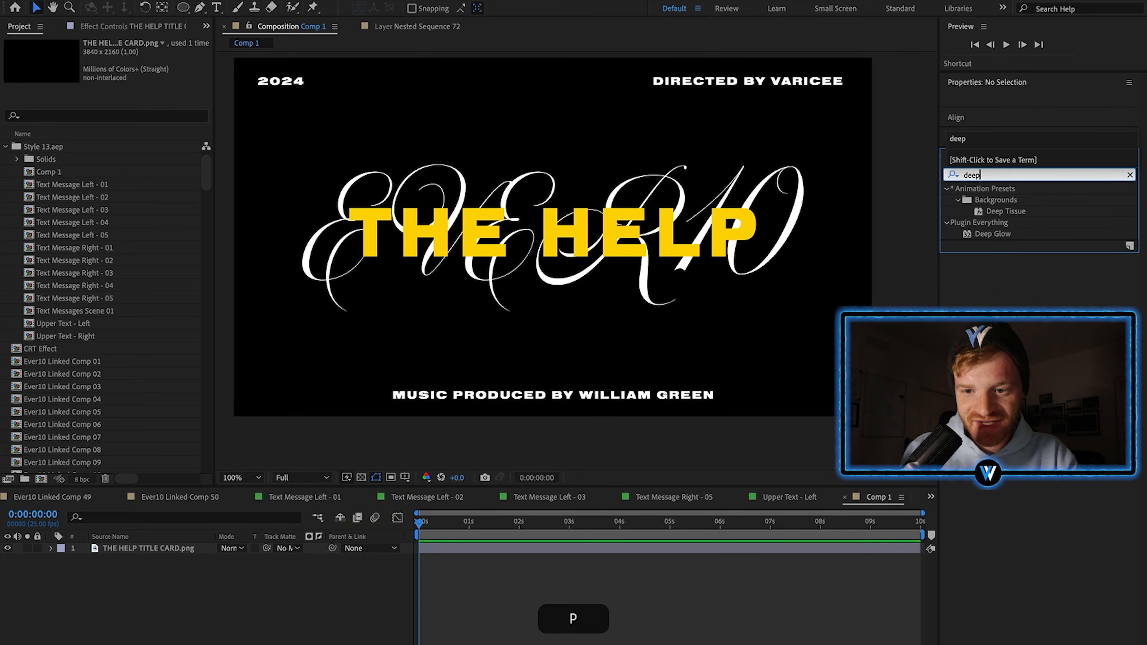
left_click_drag(1004, 240, 472, 549)
left_click_drag(128, 77, 6, 184)
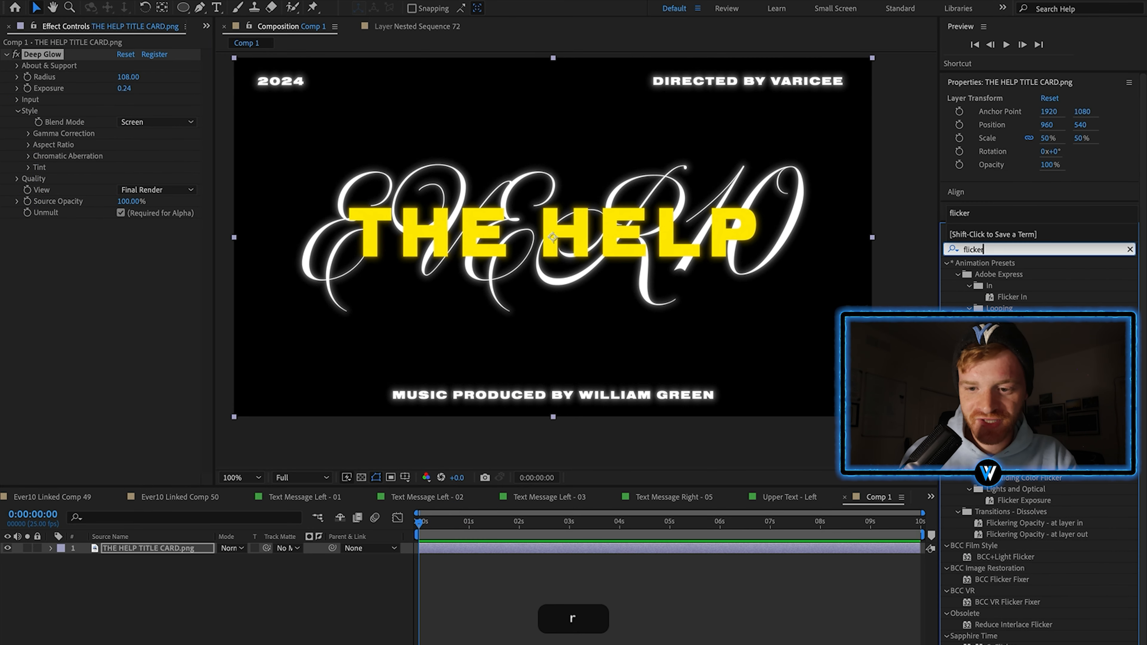
Apply a flicker effect and S_FilmDamage to the title card layer, previewing the flicker along the timeline.
left_click_drag(1005, 557, 505, 553)
left_click_drag(451, 524, 420, 548)
left_click(138, 257)
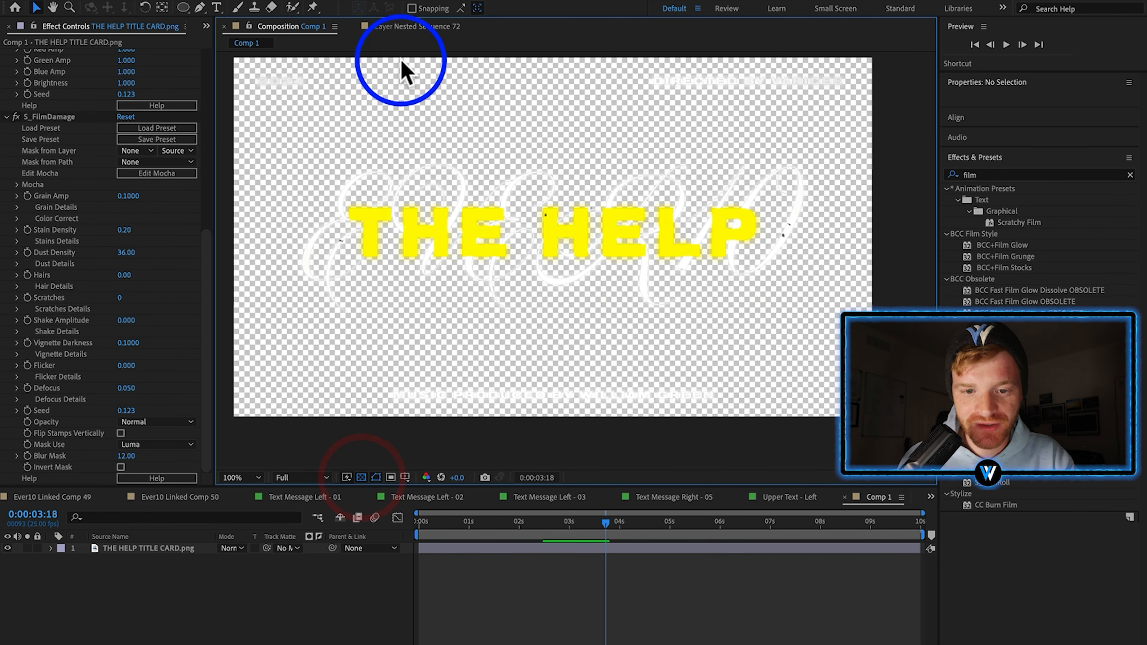
Add Comp 1 to the render queue for output as Title Card.mov, and switch to Premiere Pro.
left_click(194, 2)
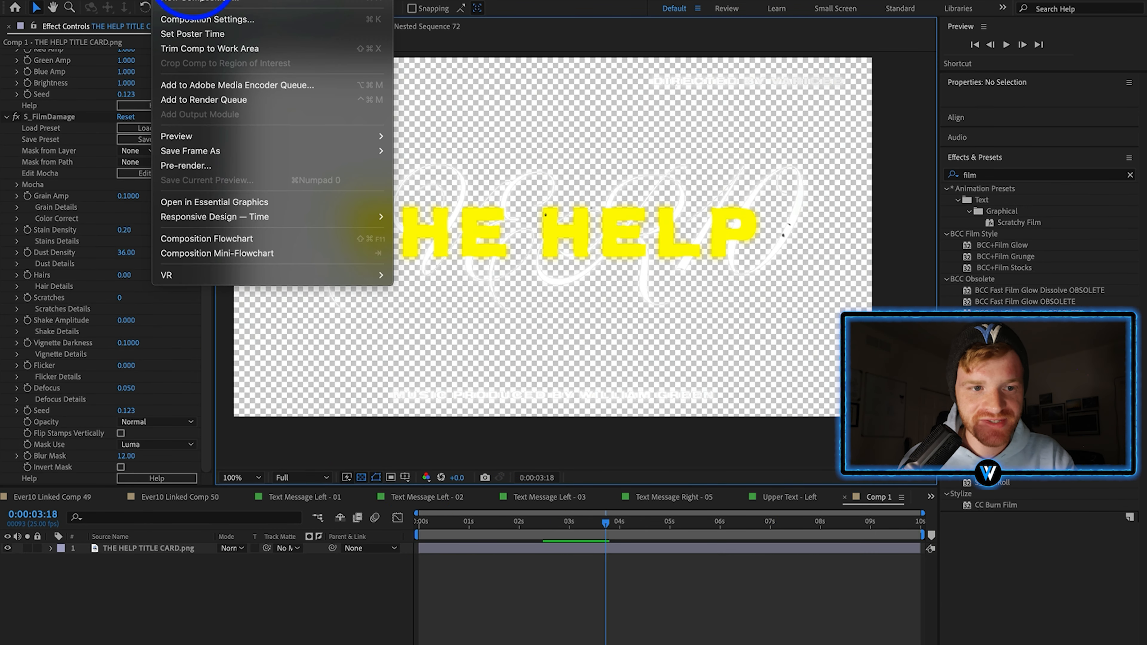
left_click(244, 100)
left_click_drag(85, 641, 146, 611)
left_click(340, 639)
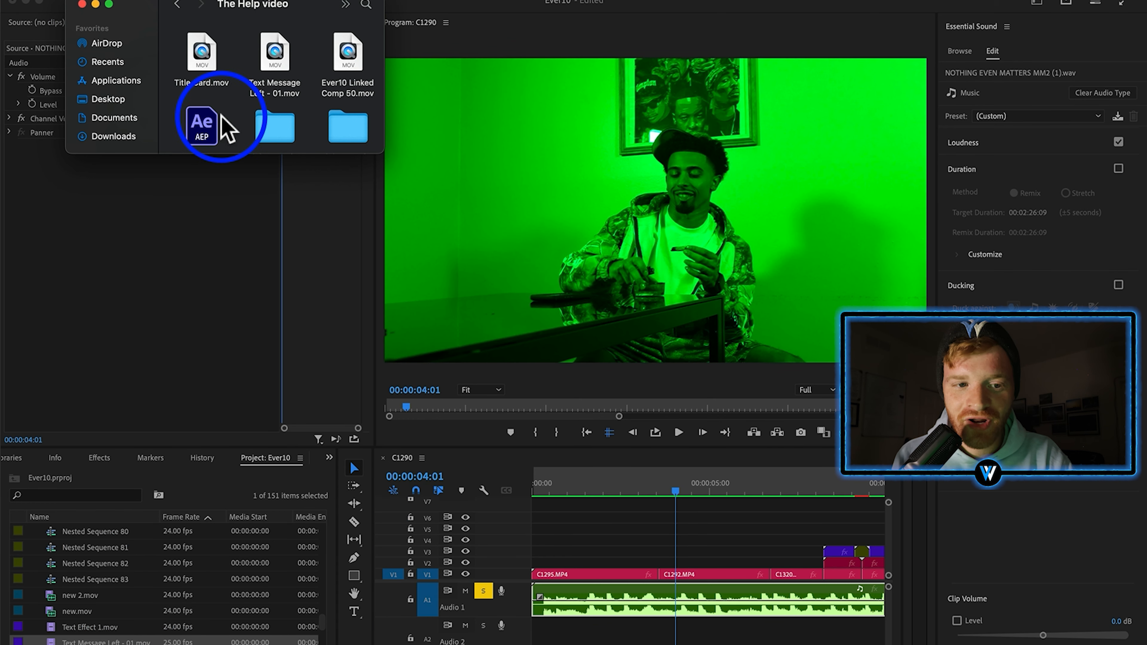
Bring Title Card.mov from The Help video folder into the C1290 sequence, at the start of track V6.
left_click(202, 52)
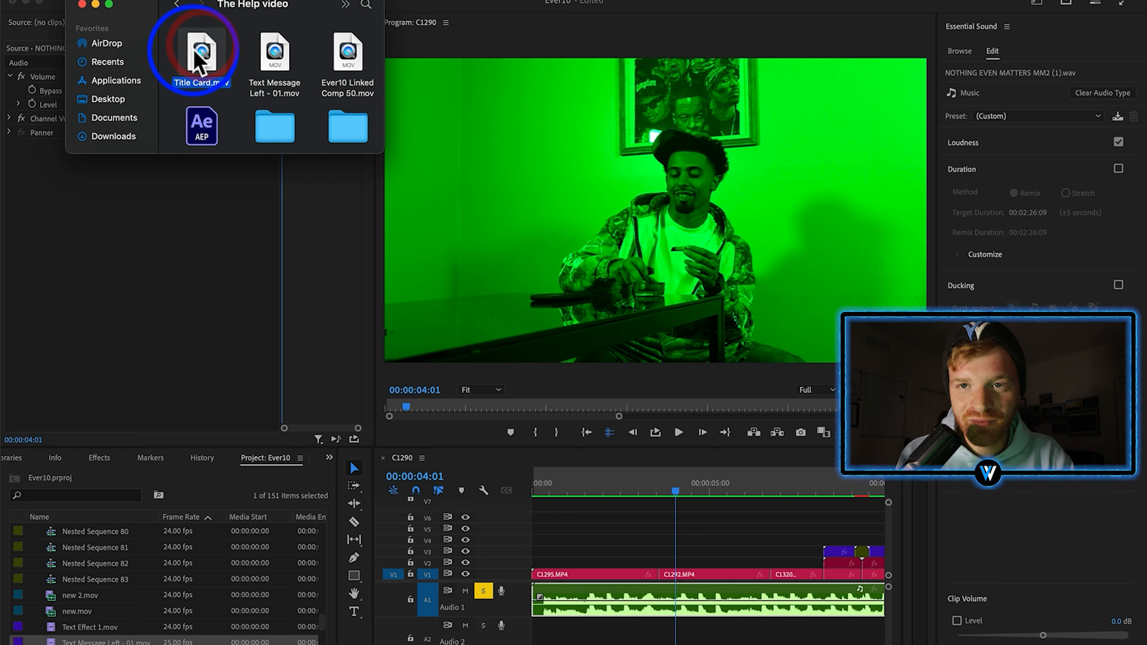
left_click_drag(198, 60, 524, 515)
left_click(586, 537)
key("backslash")
key("equal")
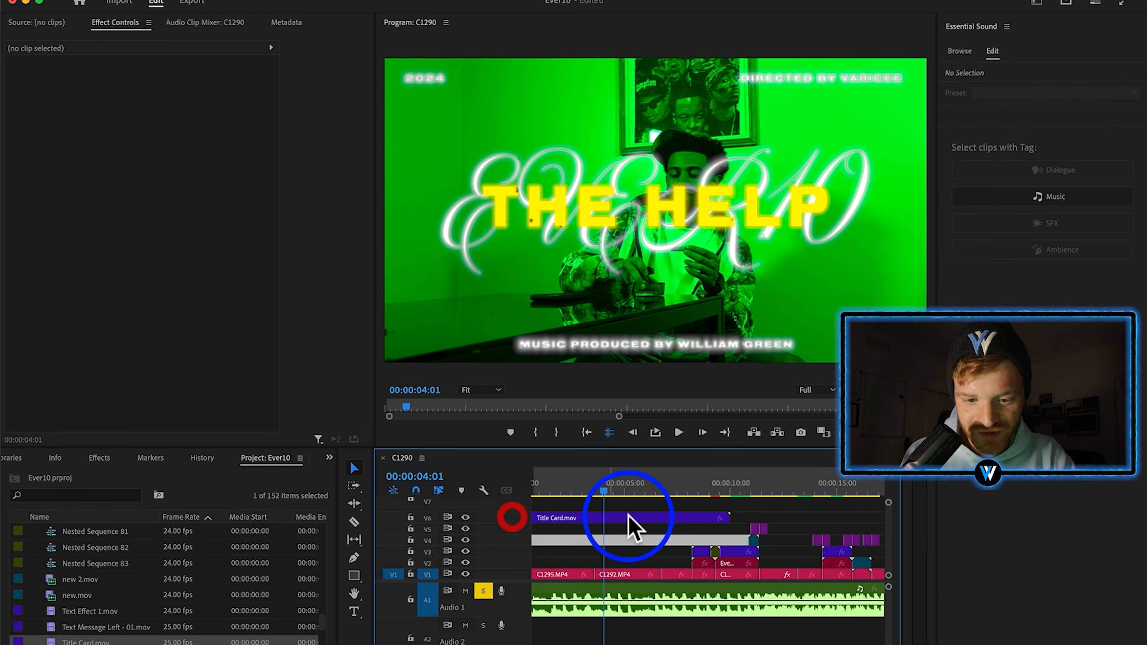
Fit Title Card.mov over the C1292.MP4 clip on track V2 and lower the opacity of C1292.MP4.
left_click_drag(727, 517, 574, 520)
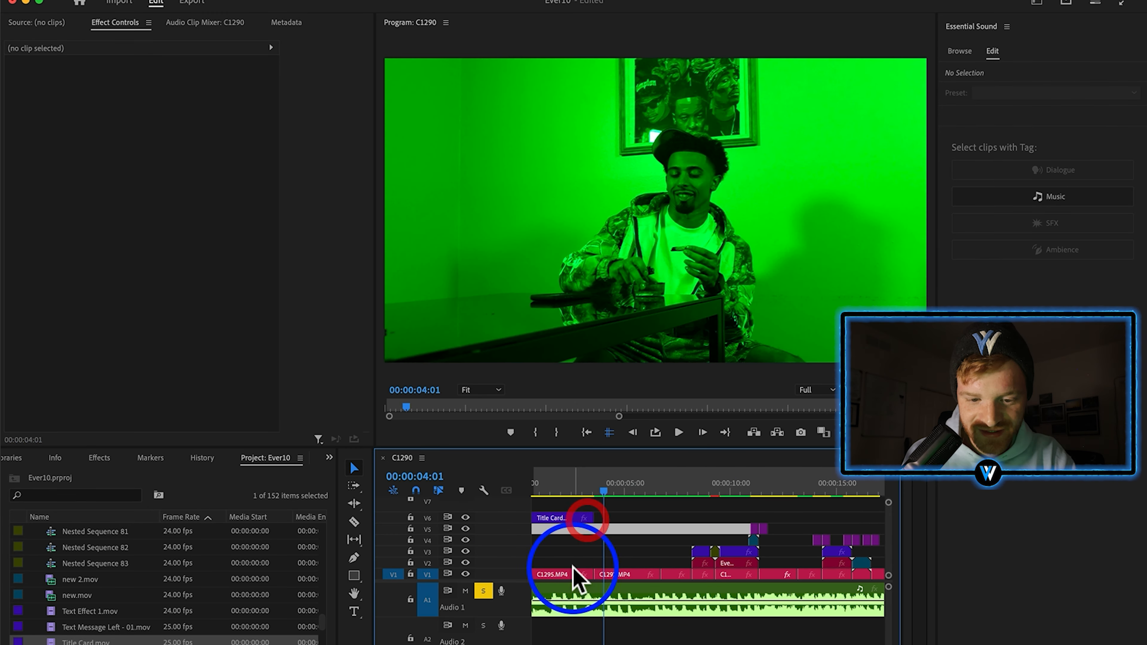
left_click_drag(700, 563, 687, 562)
left_click(652, 575)
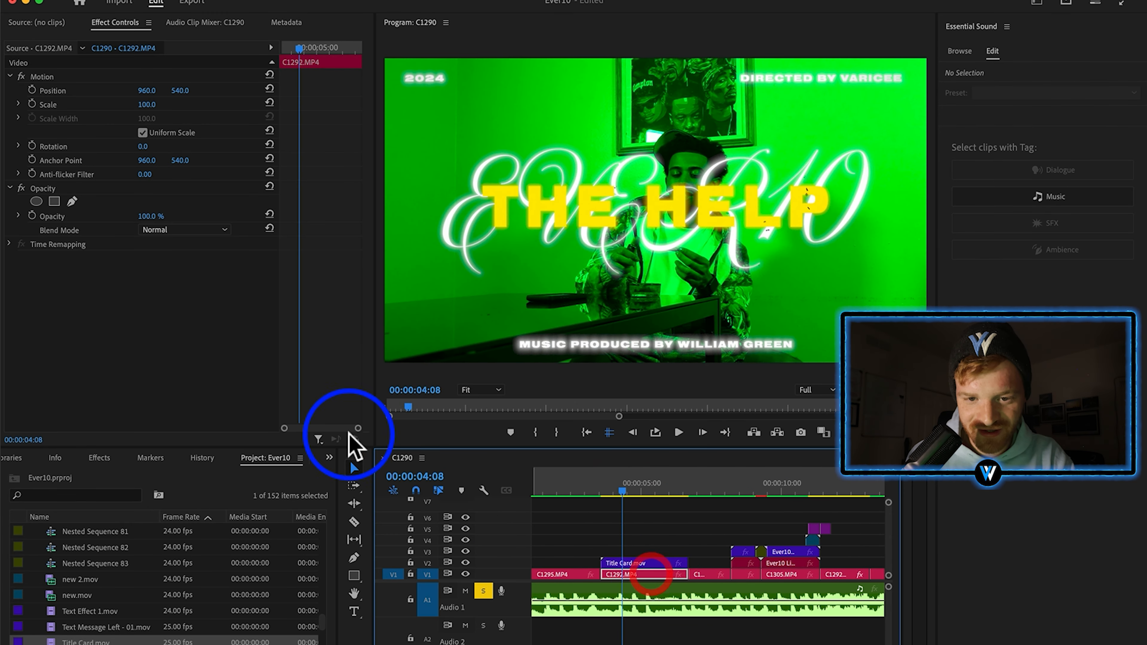
left_click_drag(159, 216, 127, 216)
left_click_drag(586, 486, 707, 544)
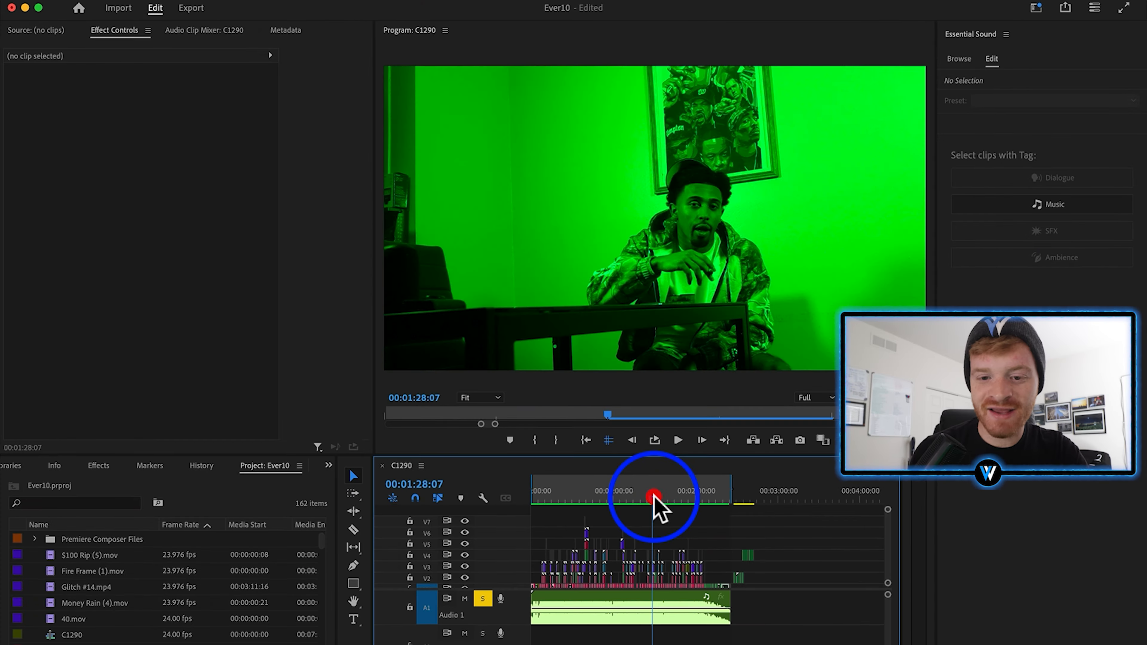
Create a 1920 × 1080, 24 fps adjustment layer and place it on track V8, extended across the whole music video.
left_click_drag(653, 497, 682, 497)
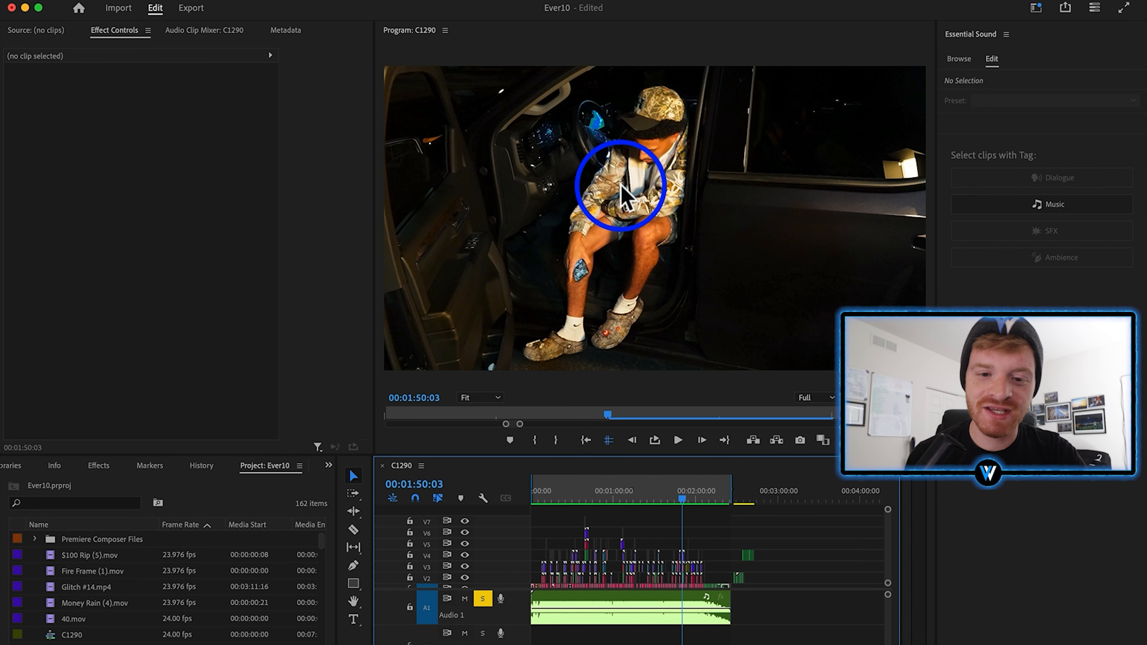
left_click_drag(699, 493, 698, 488)
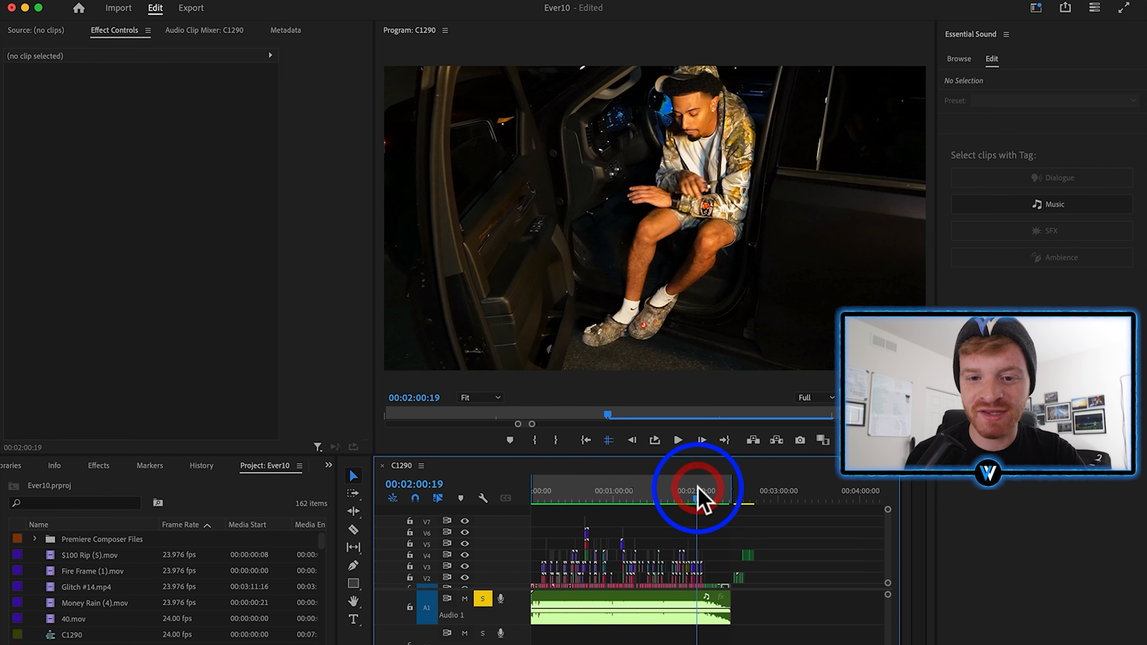
left_click(644, 494)
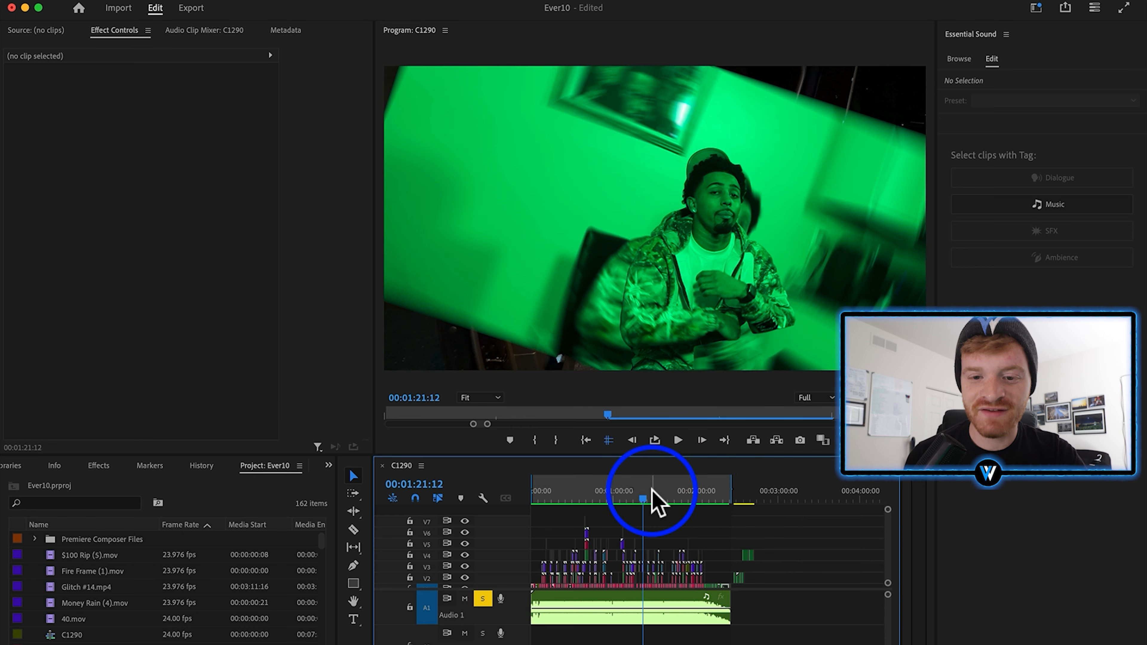
left_click(297, 643)
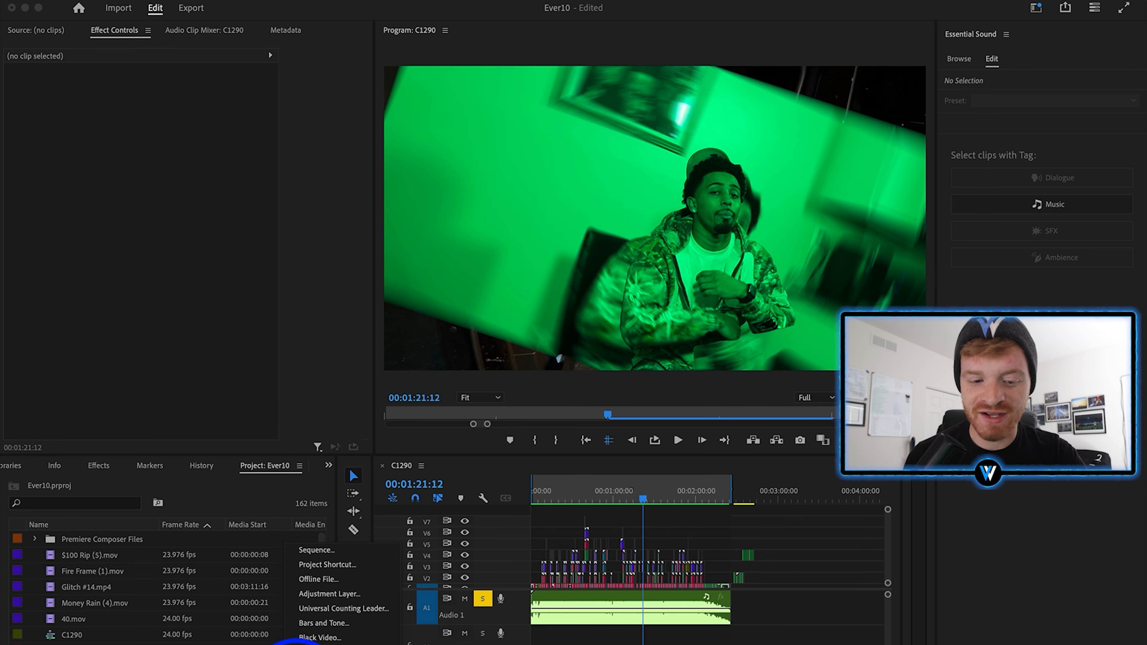
left_click(332, 594)
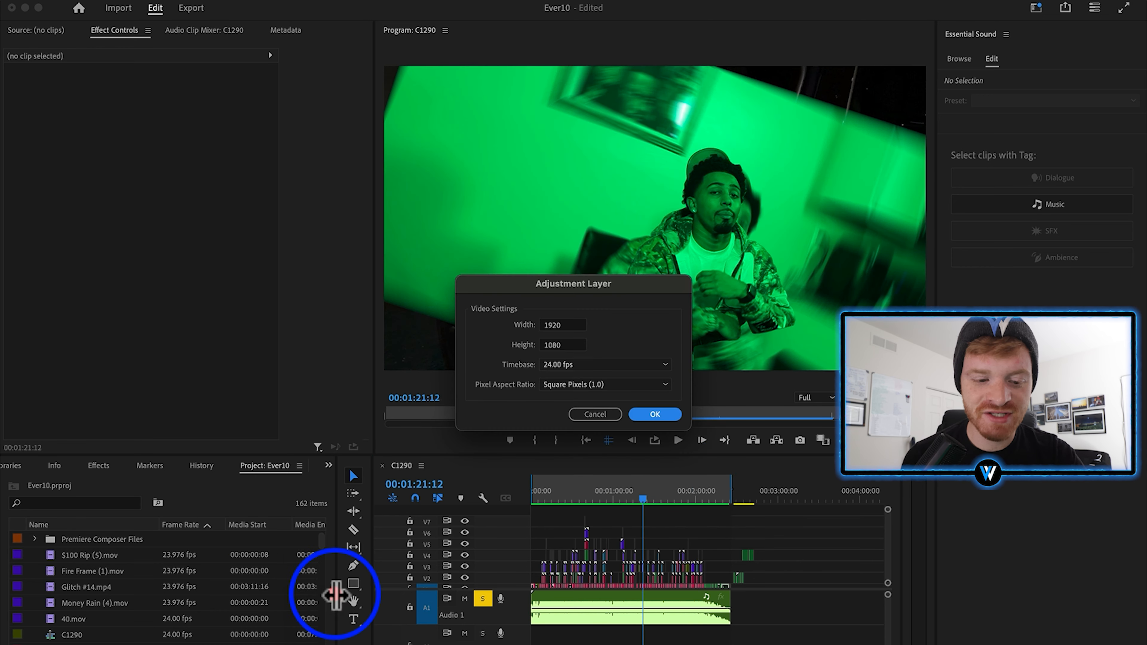
left_click(664, 414)
left_click_drag(91, 539, 738, 529)
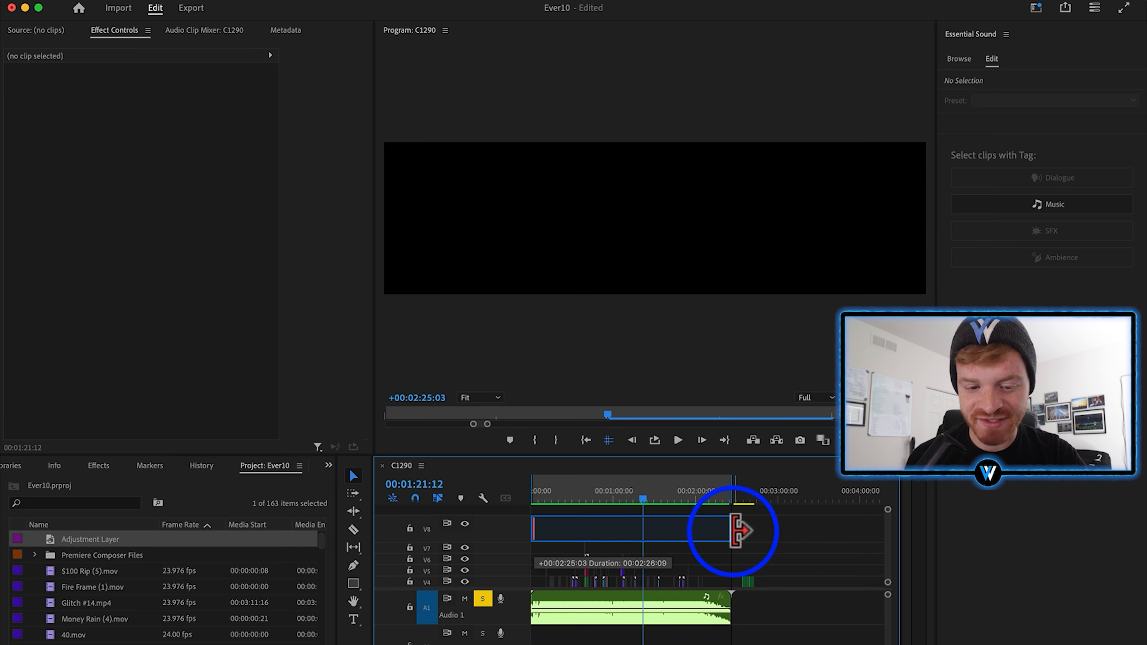
left_click(576, 540)
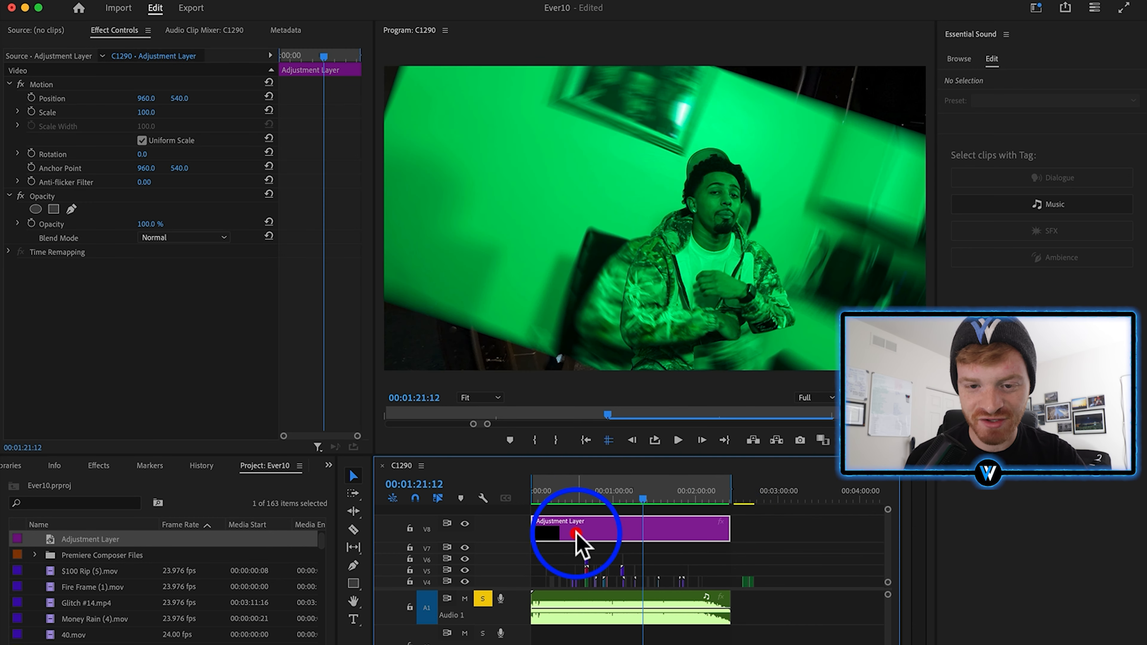
Apply the Lumetri Color effect to the adjustment layer on track V8.
left_click(613, 497)
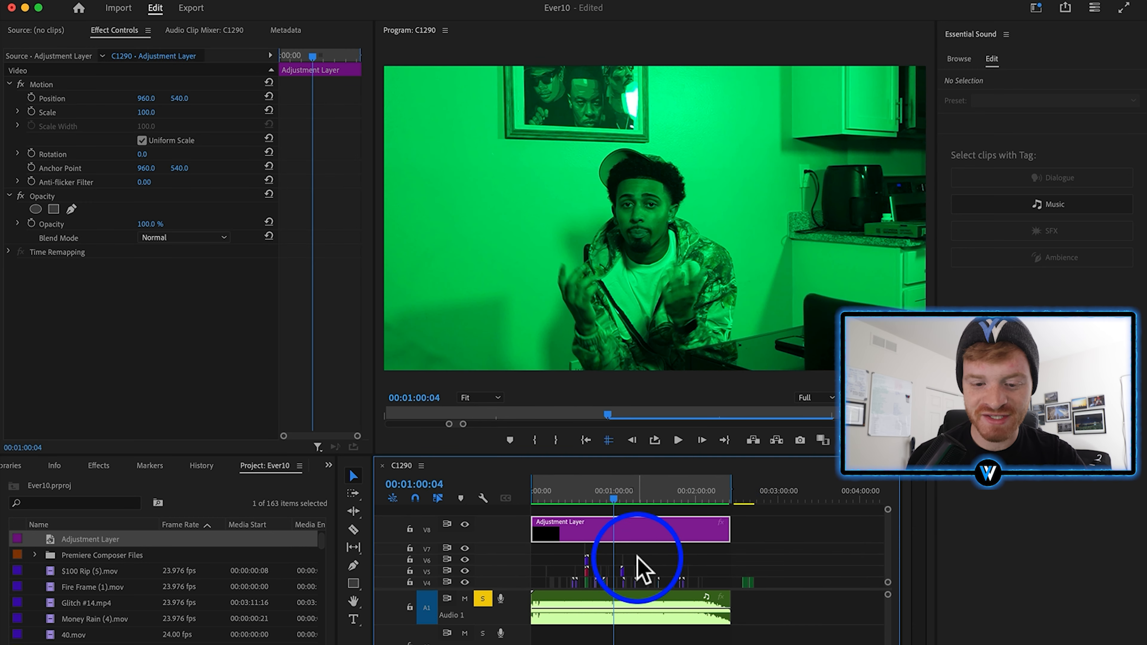
left_click(638, 529)
key("shift+7")
type("lumetr")
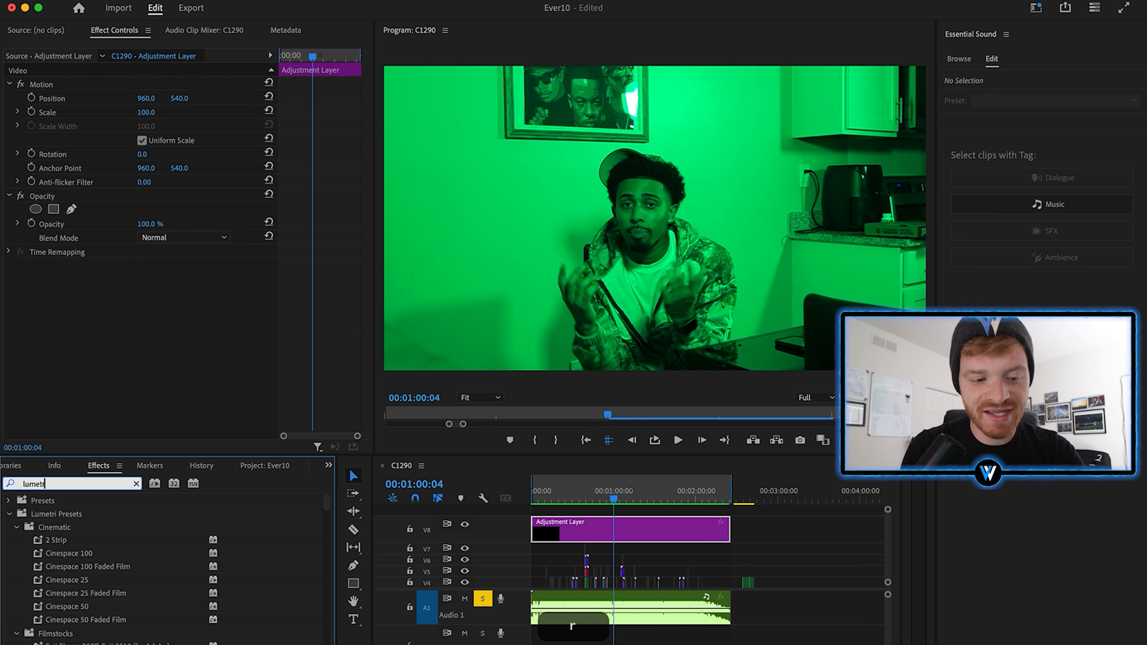
type("i colo")
left_click_drag(67, 580, 620, 529)
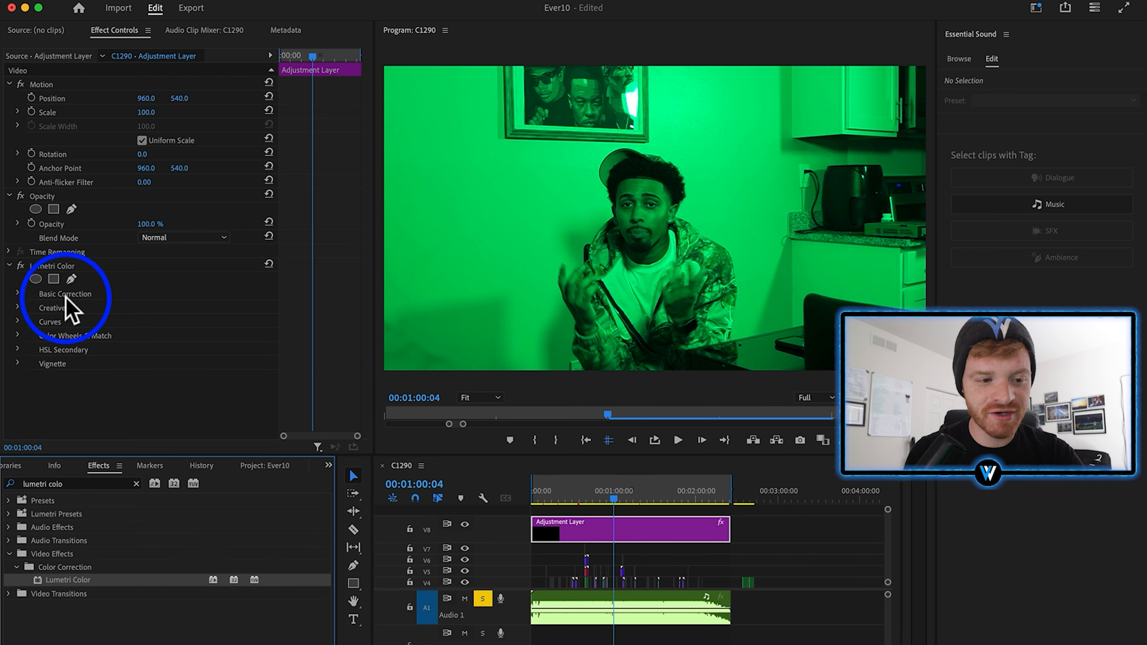
In Lumetri Color, set Exposure 0.1, Contrast 40, Highlights -15, Shadows 15, Whites 5, Blacks -3, Faded Film 5, Sharpen 5 and creative Saturation 105.
left_click(24, 307)
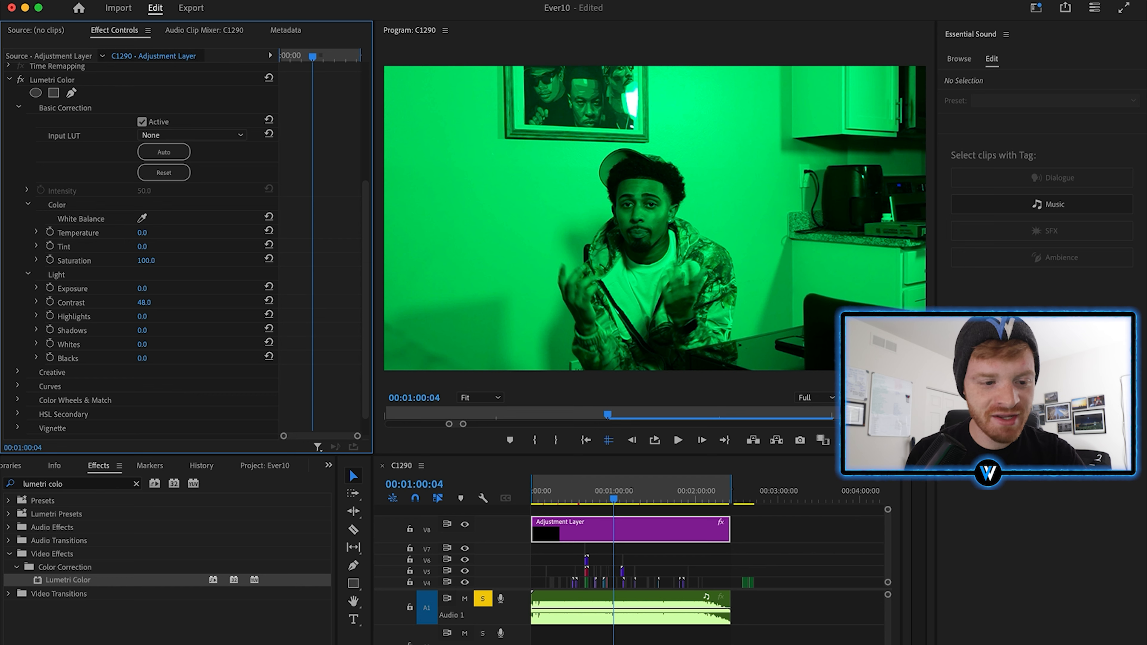
type(".1")
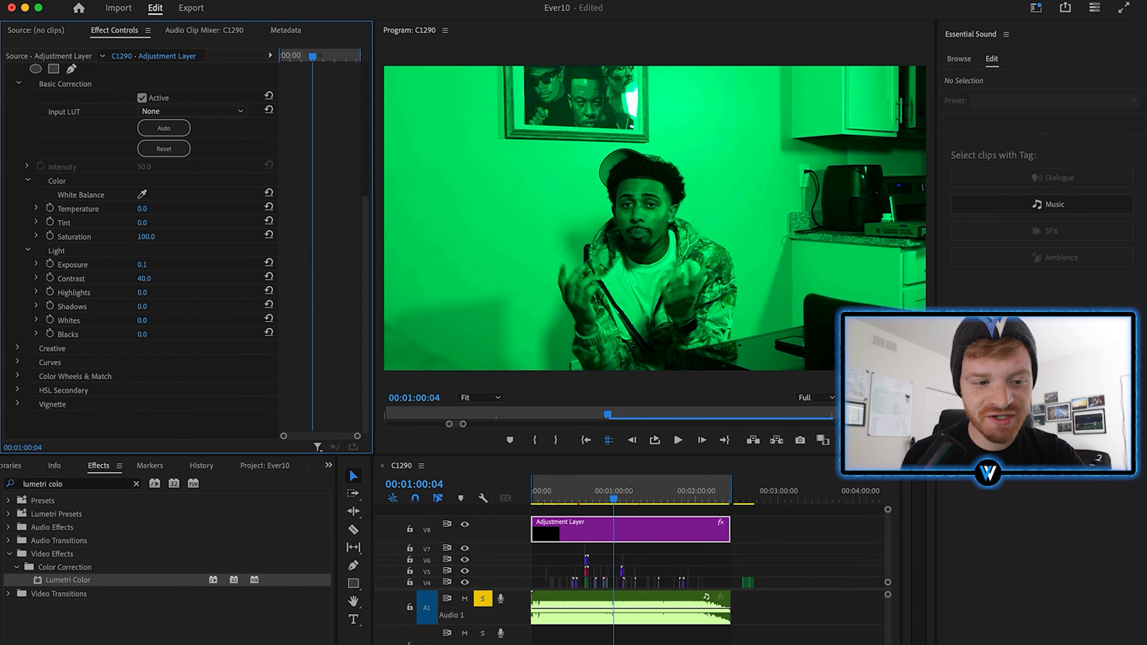
left_click_drag(142, 292, 129, 292)
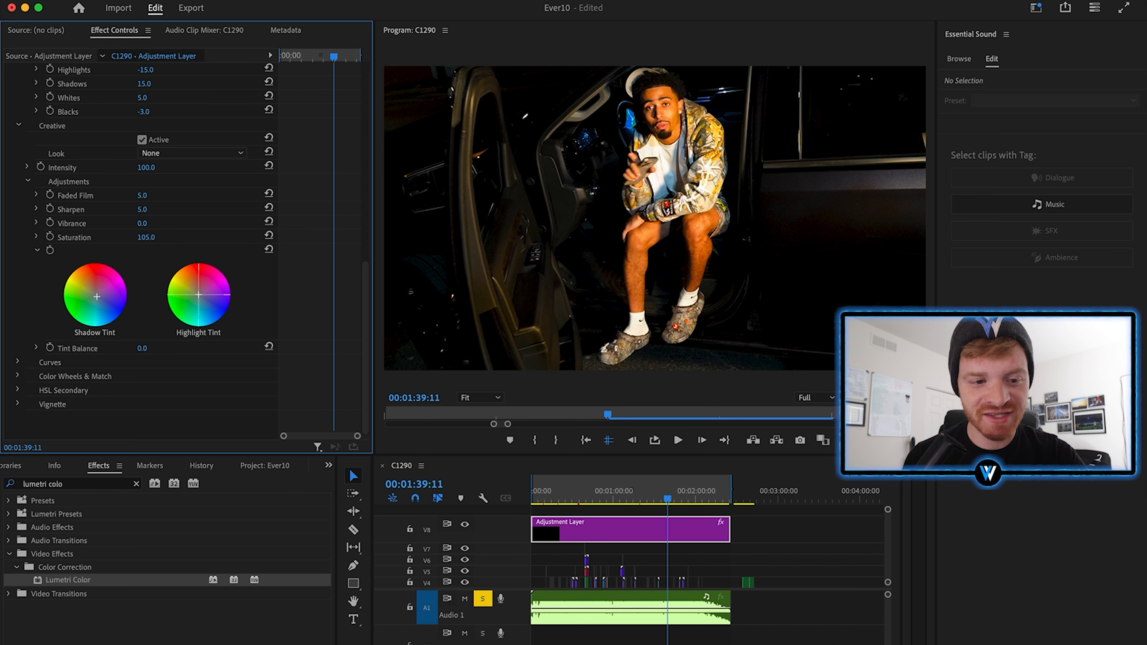
mouse_move(657, 497)
left_mouse_down()
mouse_move(570, 496)
mouse_move(632, 483)
mouse_move(667, 494)
left_mouse_up()
Raise the midtones of the white RGB curve slightly and add a control point in its shadows.
left_click(19, 361)
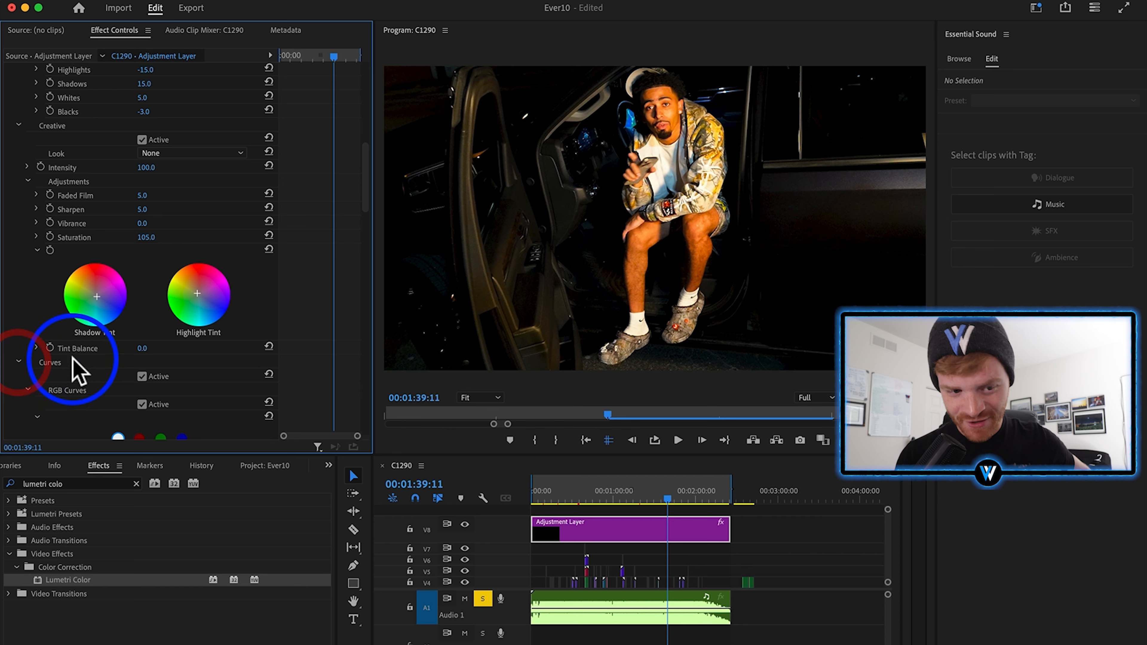
scroll(75, 374, "down", 10)
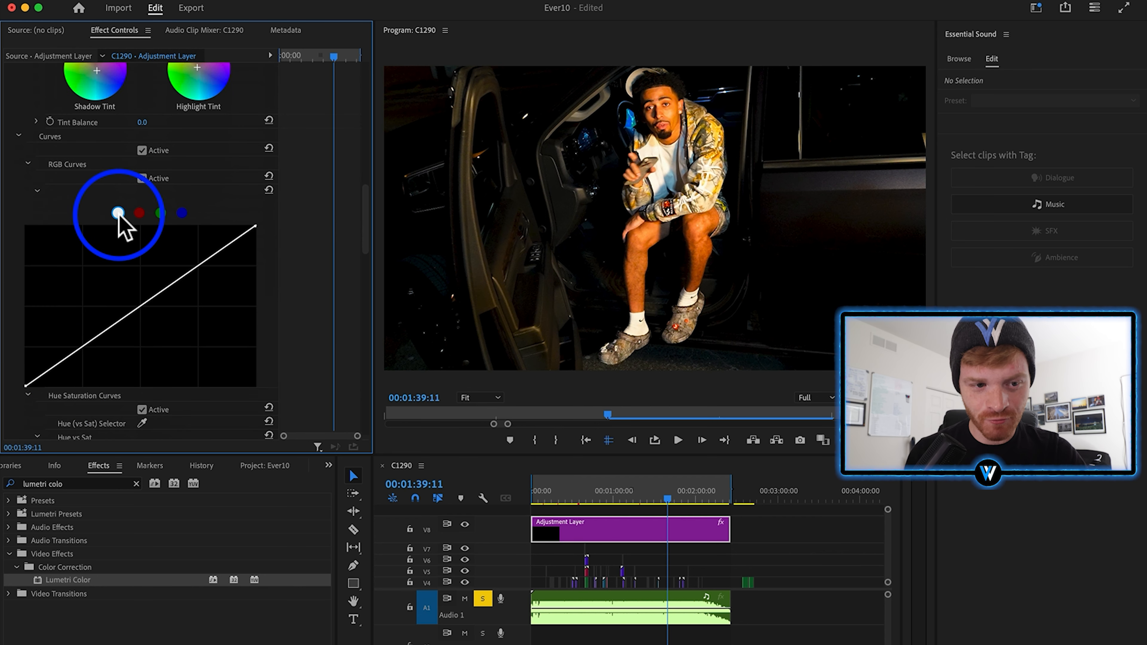
left_click_drag(139, 307, 133, 300)
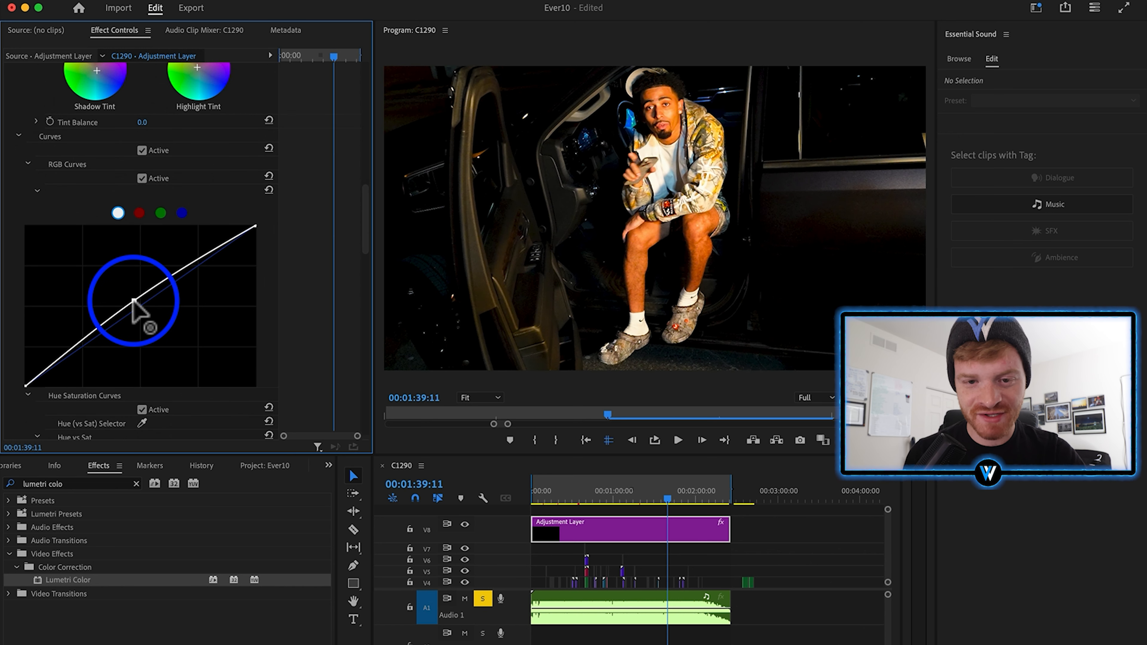
left_click(66, 352)
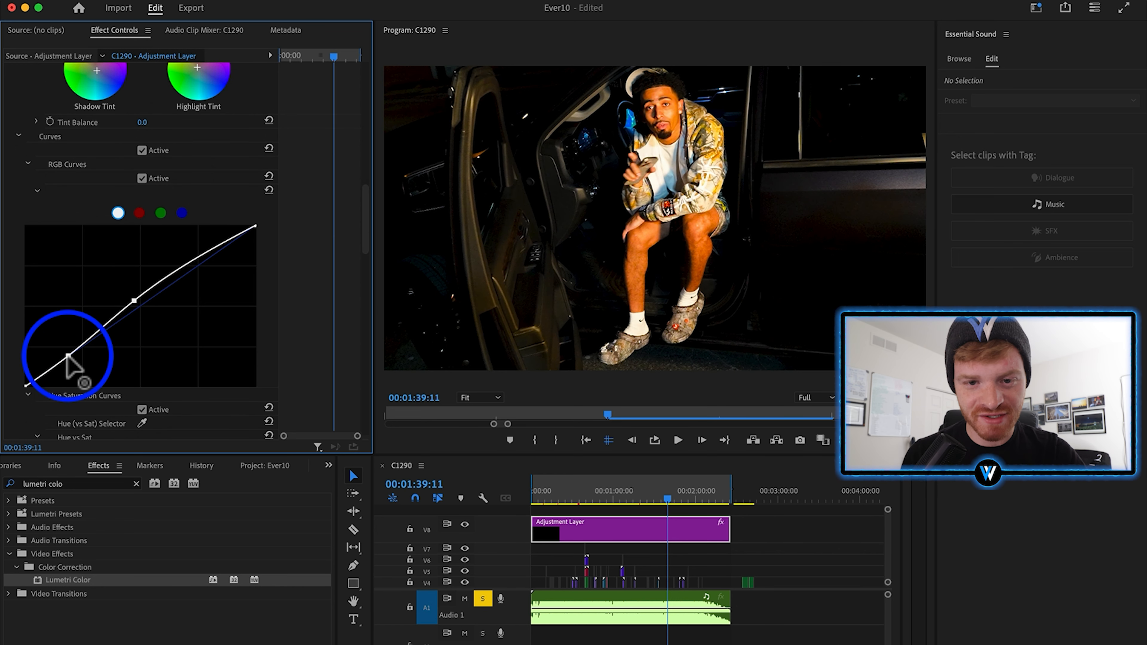
left_click_drag(68, 355, 62, 357)
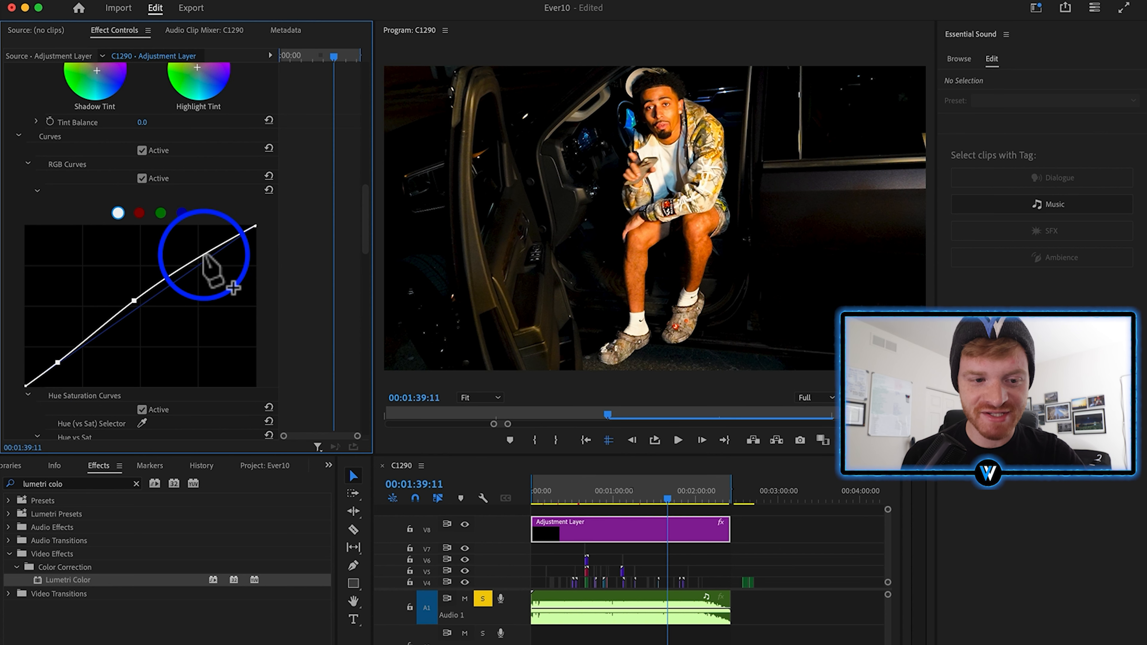
Lower the midtones of the red and green RGB curves slightly, checking the green against a green-tinted shot.
left_click(139, 213)
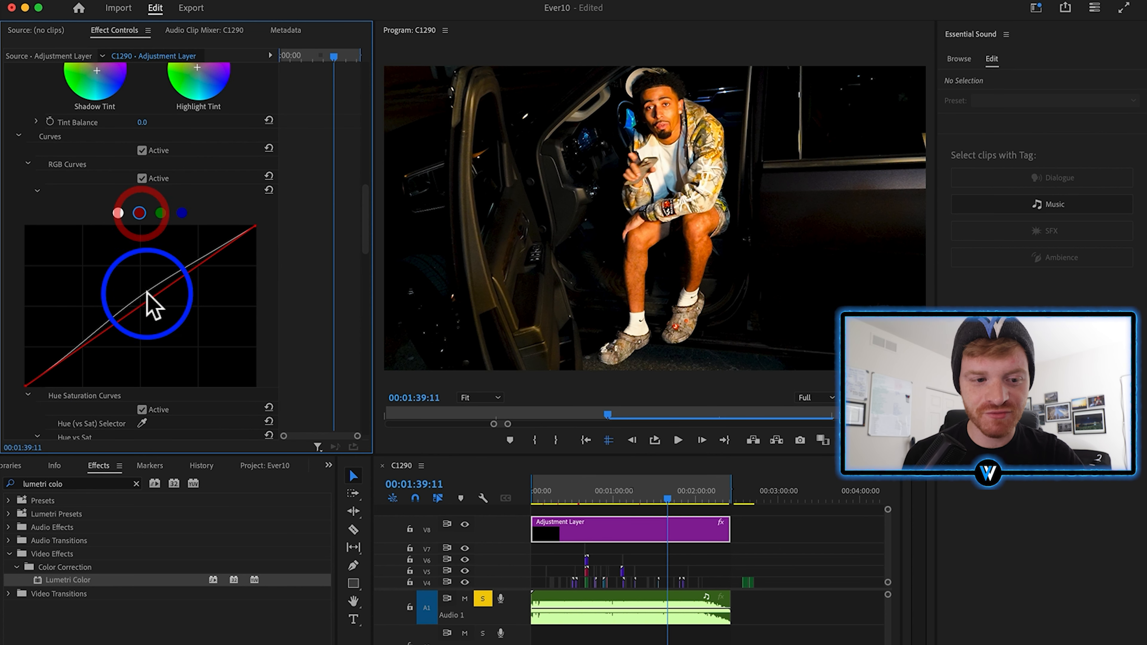
left_click_drag(133, 288, 146, 310)
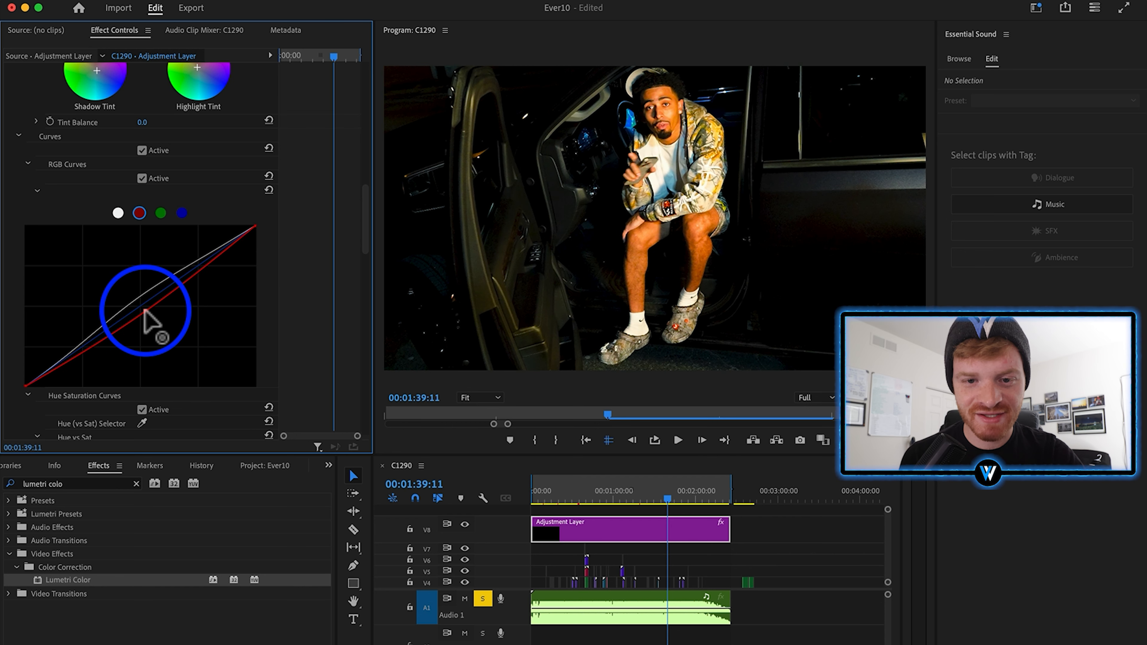
left_click(161, 212)
left_click(693, 497)
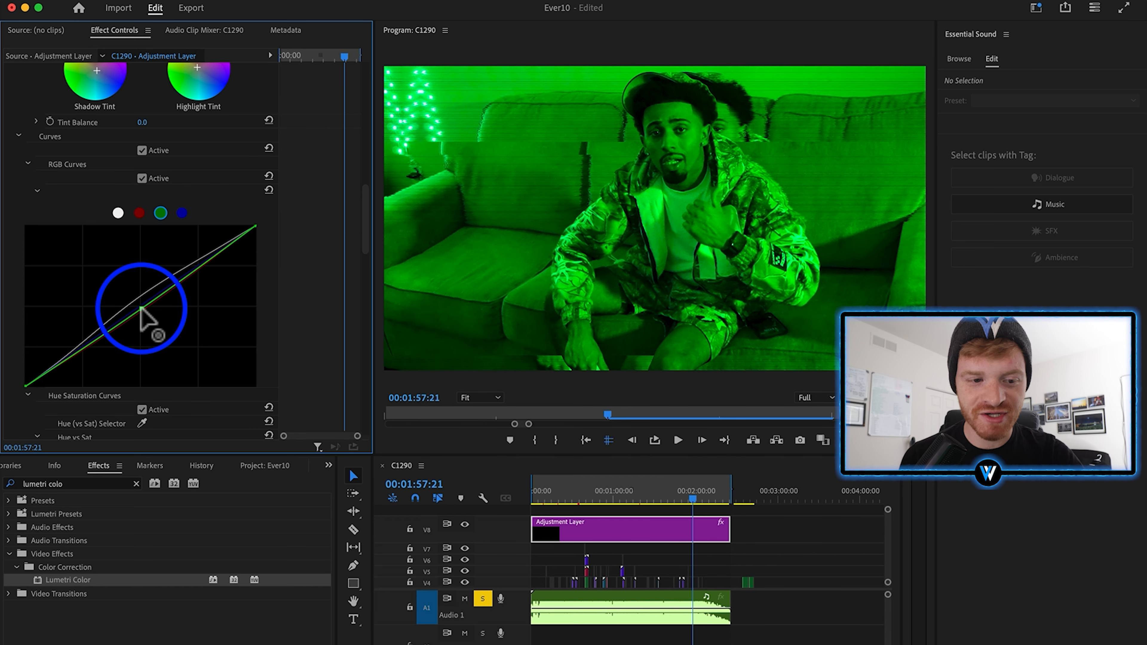
mouse_move(140, 307)
left_mouse_down()
mouse_move(148, 320)
mouse_move(140, 309)
left_mouse_up()
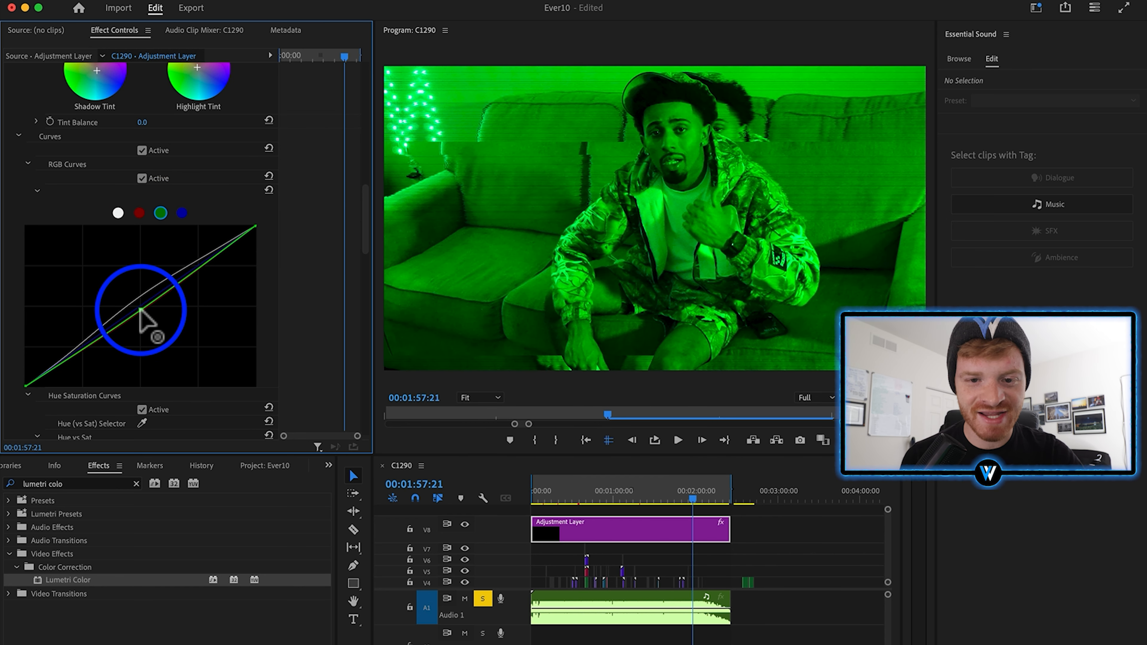
Lower the midtones of the blue RGB curve slightly, judging it on the truck shot with the dog.
left_click(181, 212)
left_click_drag(625, 497, 603, 497)
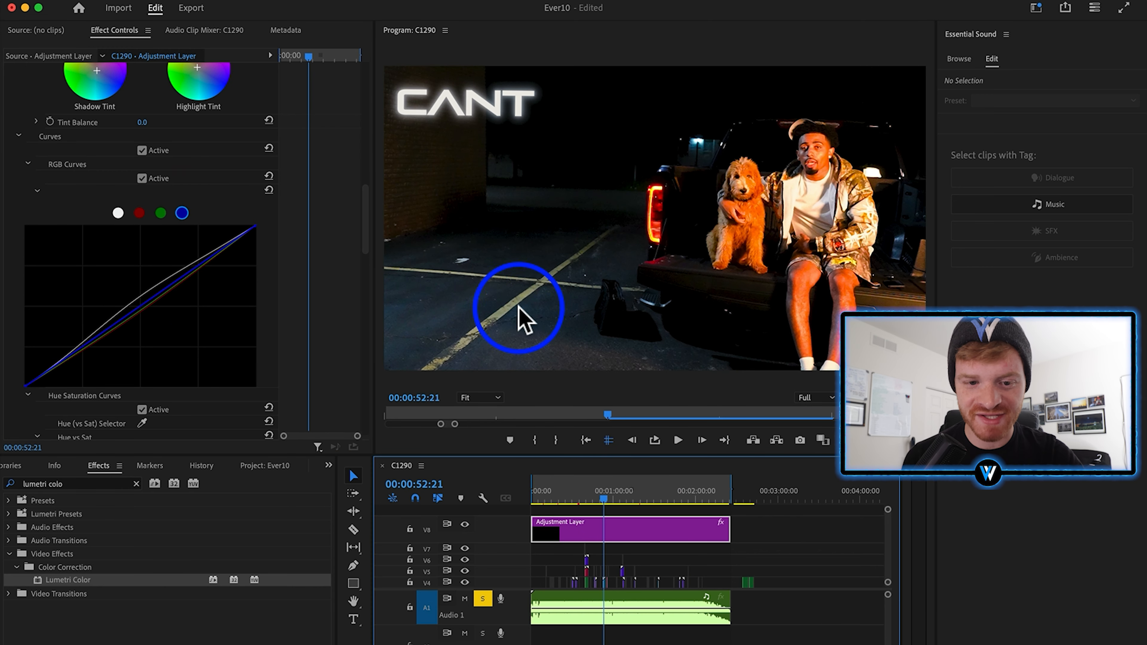
mouse_move(136, 309)
left_mouse_down()
mouse_move(130, 297)
mouse_move(135, 313)
left_mouse_up()
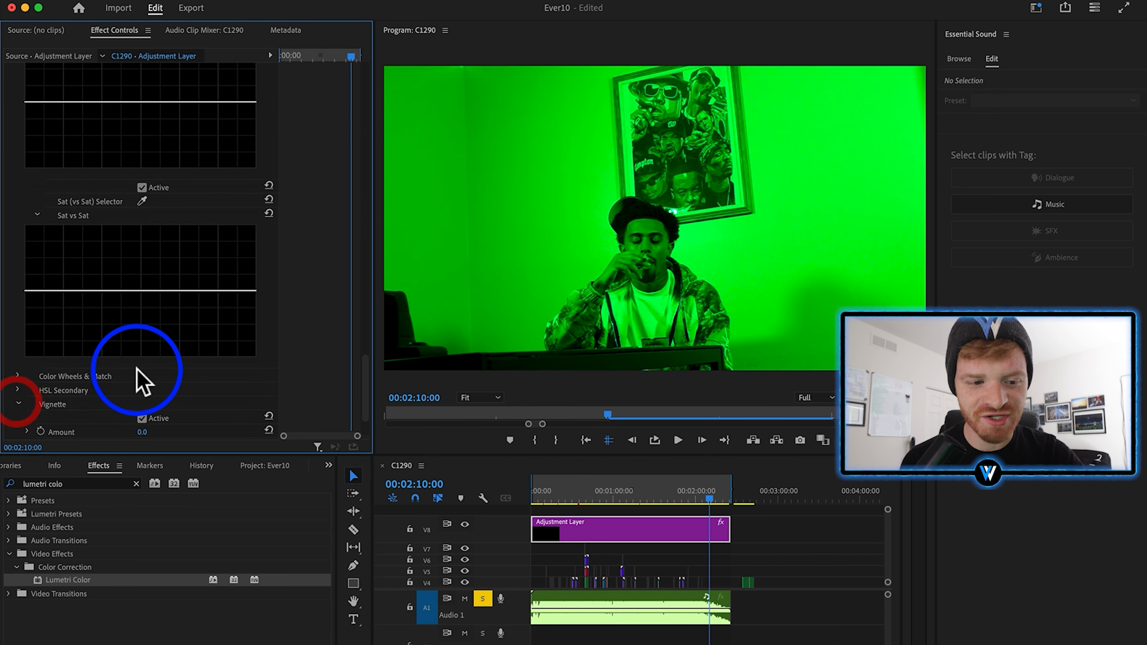
Give the adjustment layer a slight negative Lumetri vignette amount and check the grade on other shots.
scroll(140, 380, "down", 3)
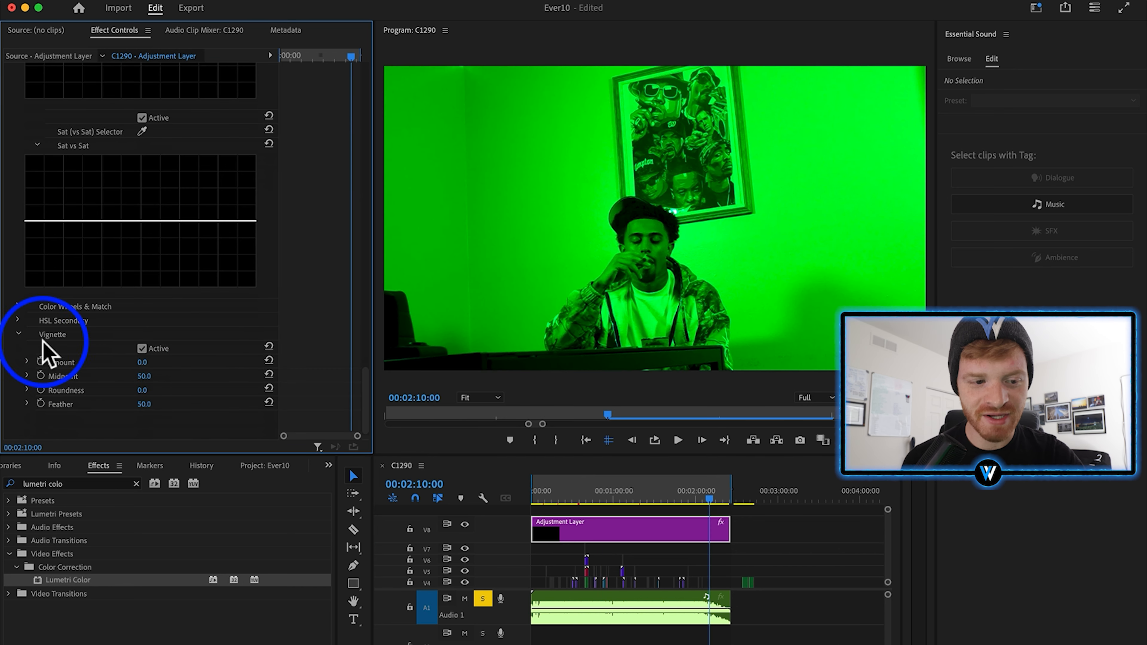
left_click_drag(143, 361, 140, 362)
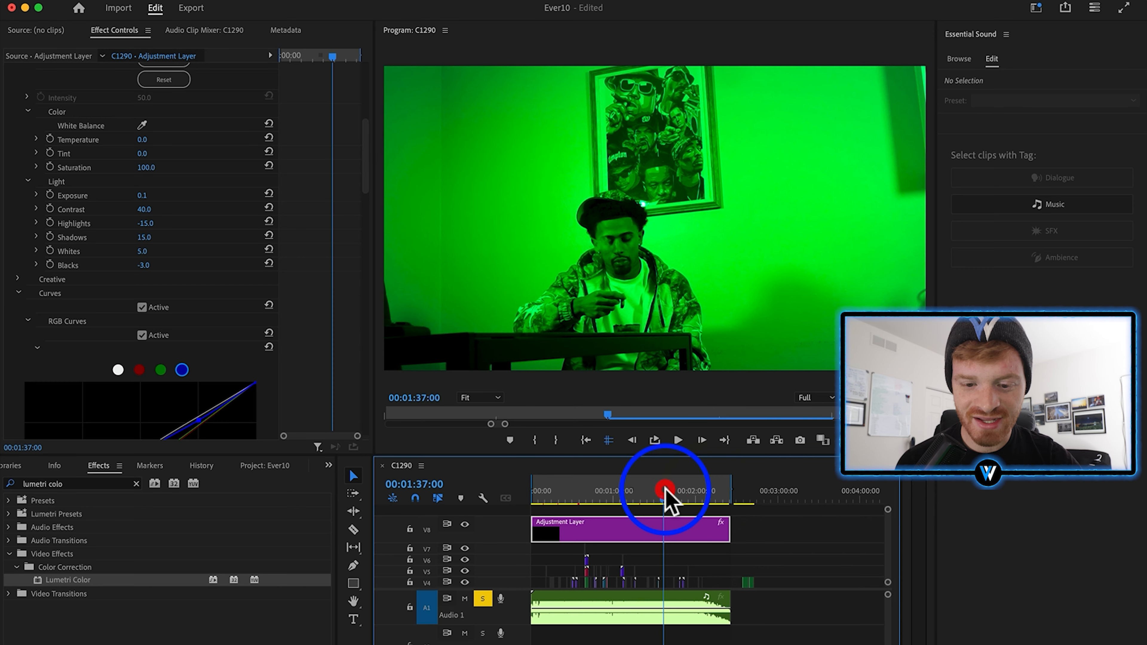
left_click_drag(661, 495, 636, 539)
scroll(635, 538, "left", 10)
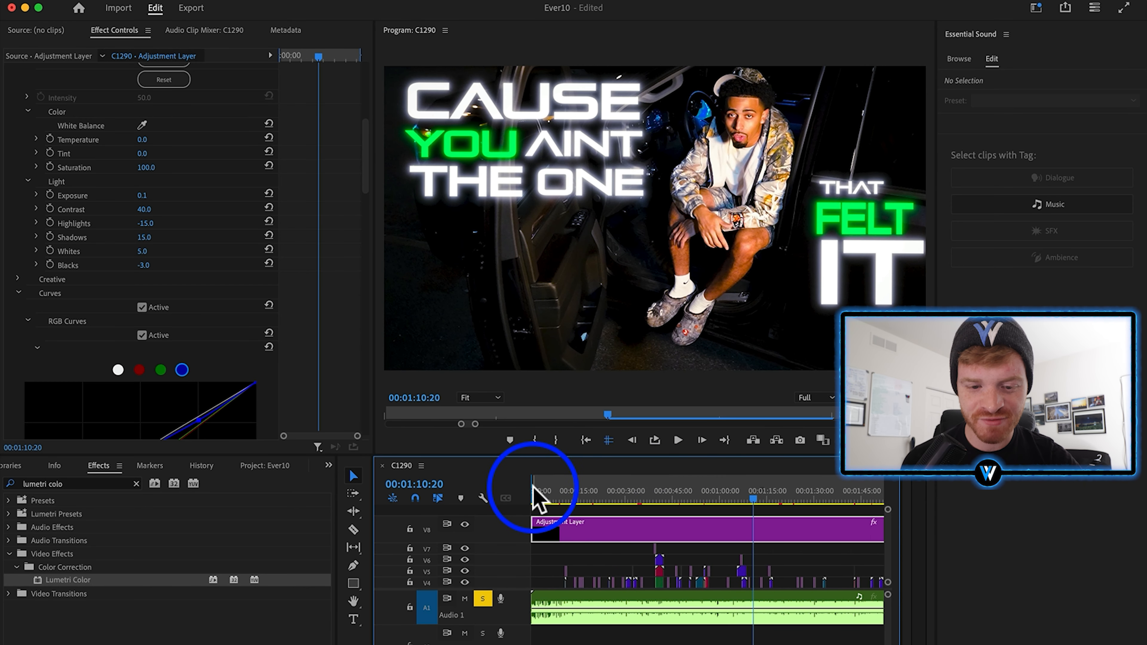
Mark the export range from the start of the sequence to the end of the adjustment layer and music track.
left_click_drag(534, 493, 512, 511)
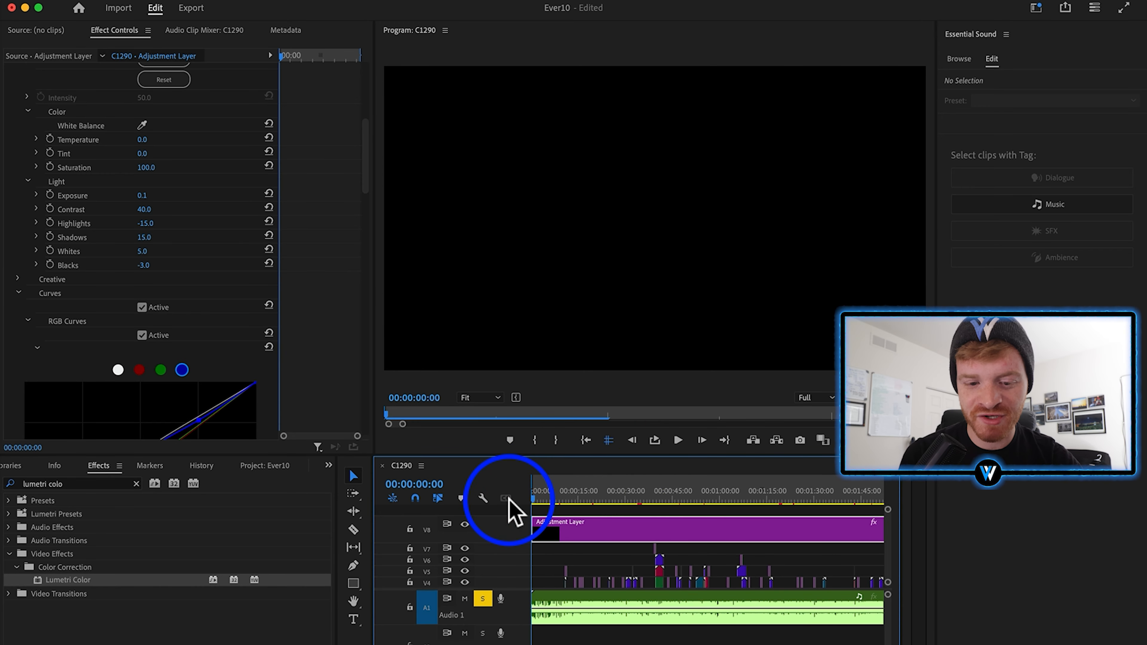
key("backslash")
left_click_drag(621, 495, 629, 493)
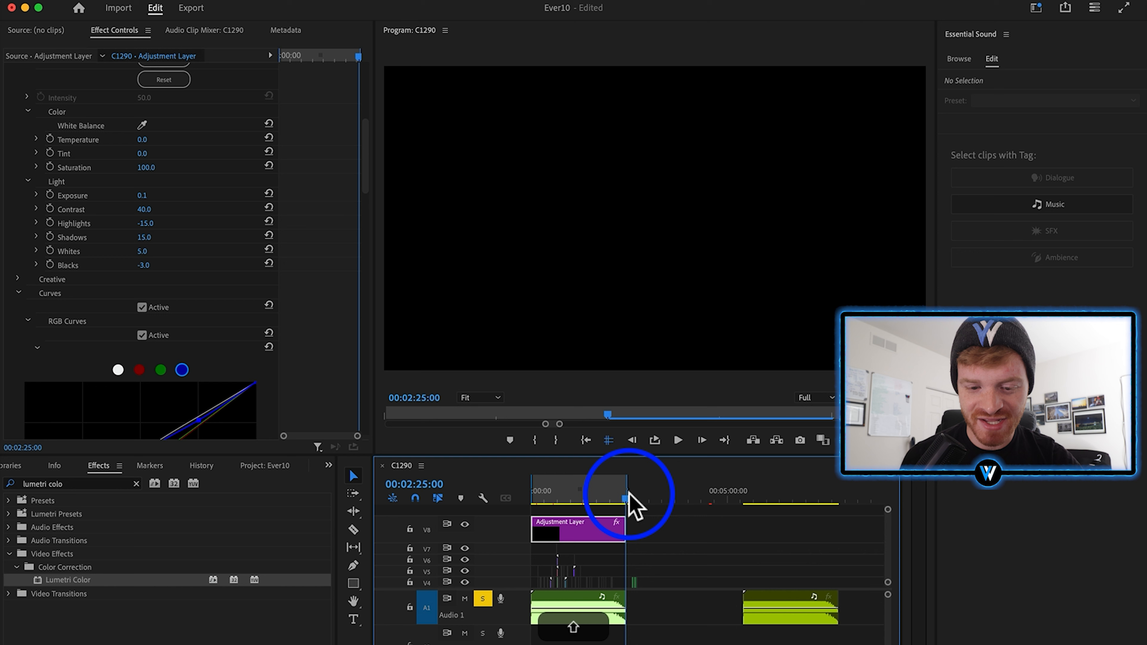
left_click(629, 496)
key("equal")
key("equal")
key("equal")
key("equal")
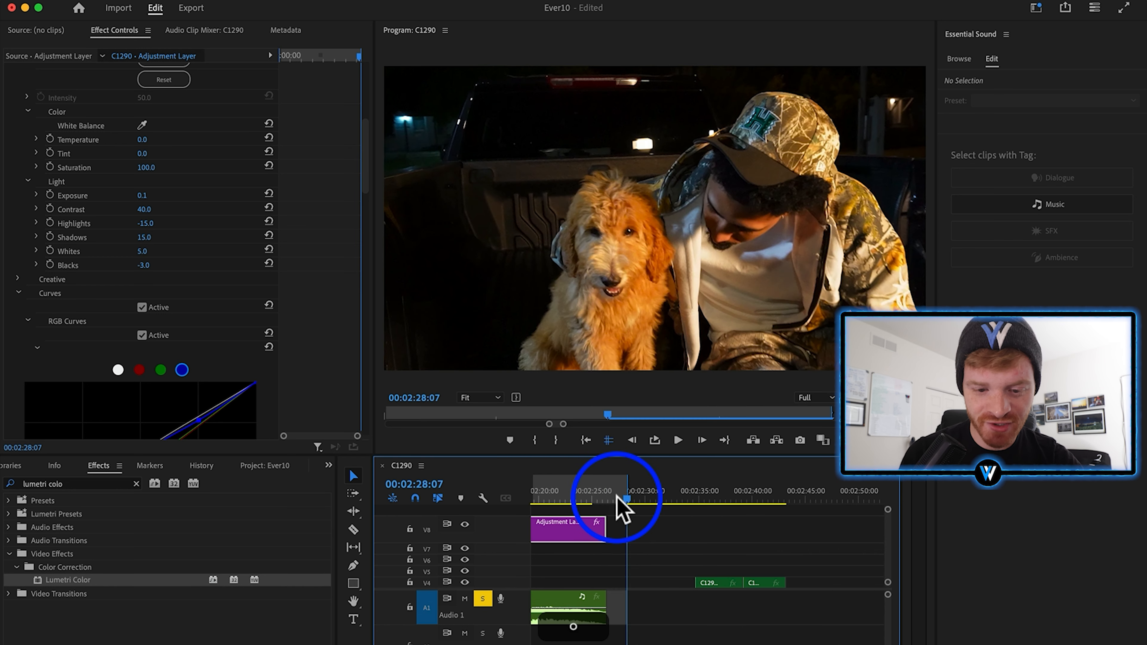
left_click(620, 493)
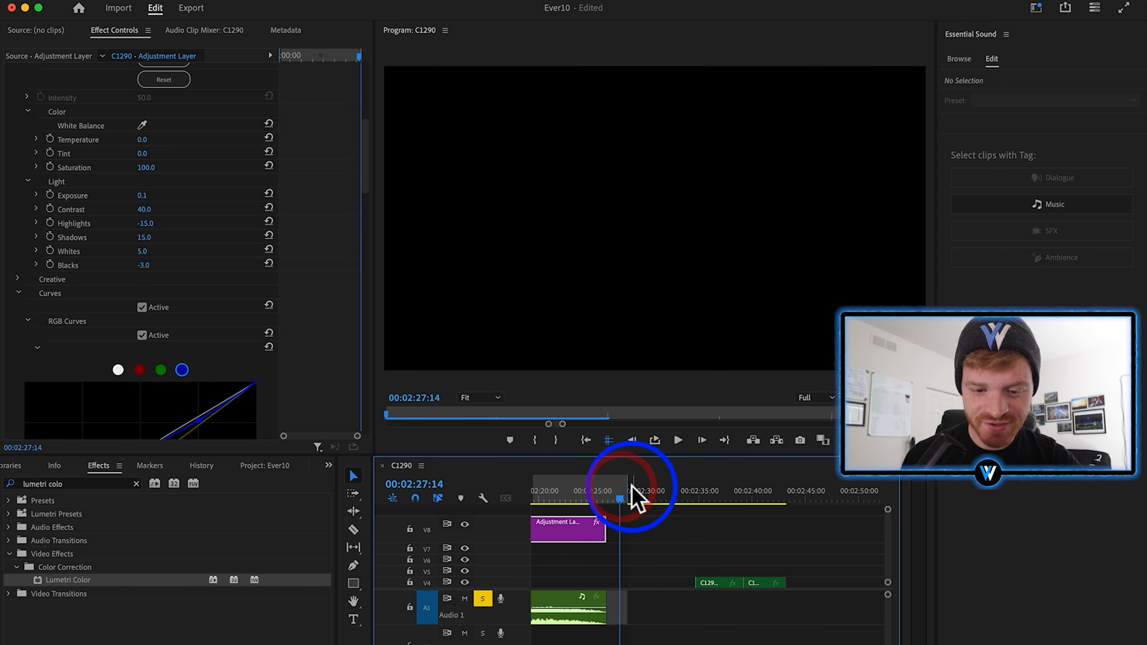
left_click_drag(628, 487, 605, 486)
Check the marked range over the whole edit and open the export settings for the sequence.
key("minus")
key("minus")
key("minus")
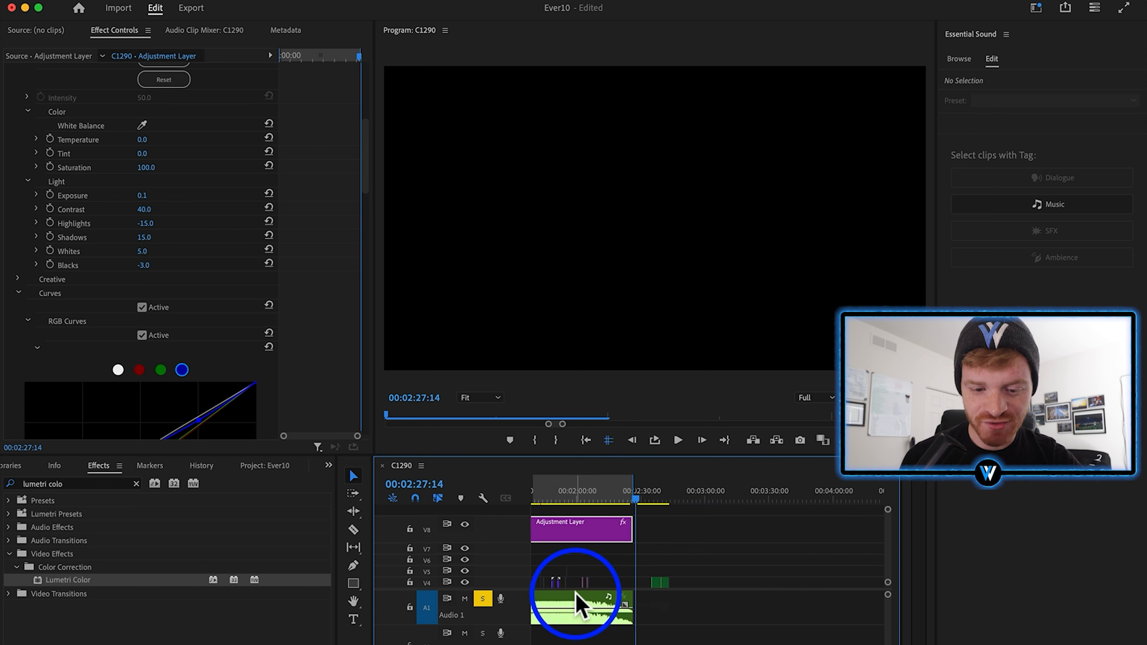
key("minus")
key("minus")
key("minus")
key("minus")
left_click(660, 498)
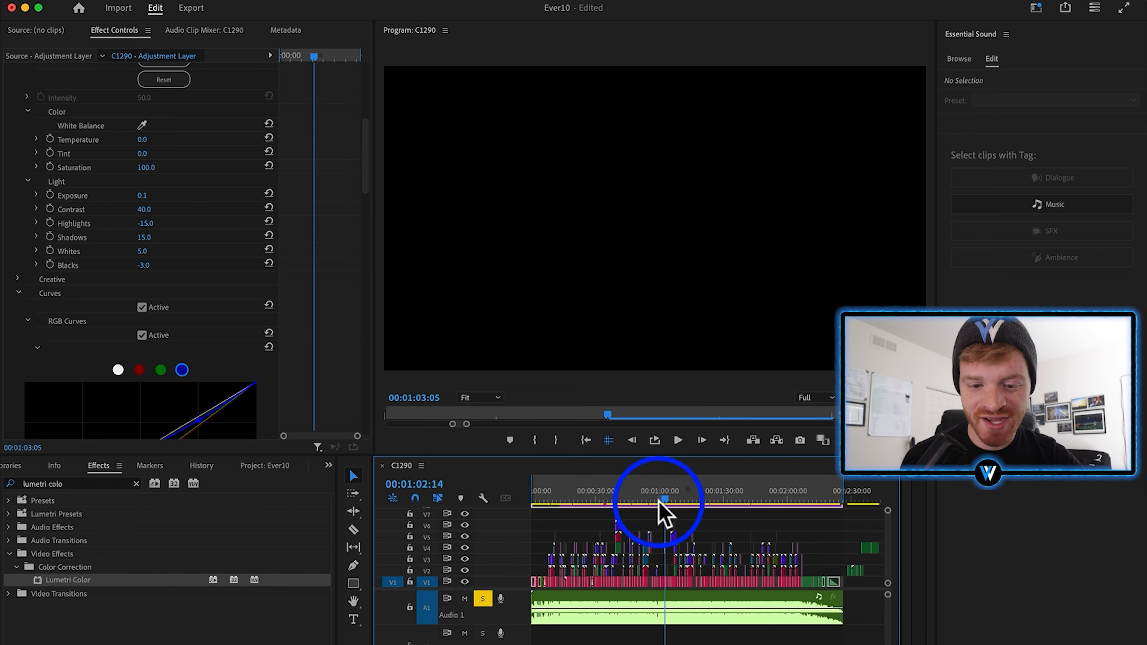
left_click_drag(659, 501, 632, 499)
left_click(783, 515)
key("super+m")
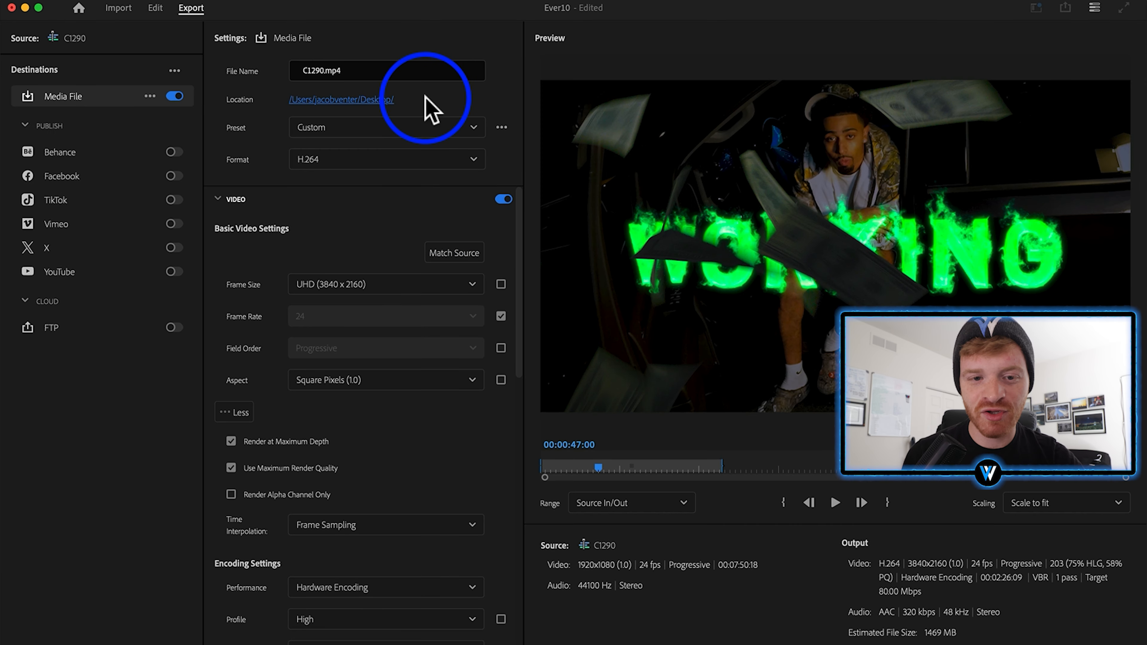
Name the export file EVR10 - THE HELP MUSIC VIDEO.
left_click(328, 70)
type("EVR10 - TH")
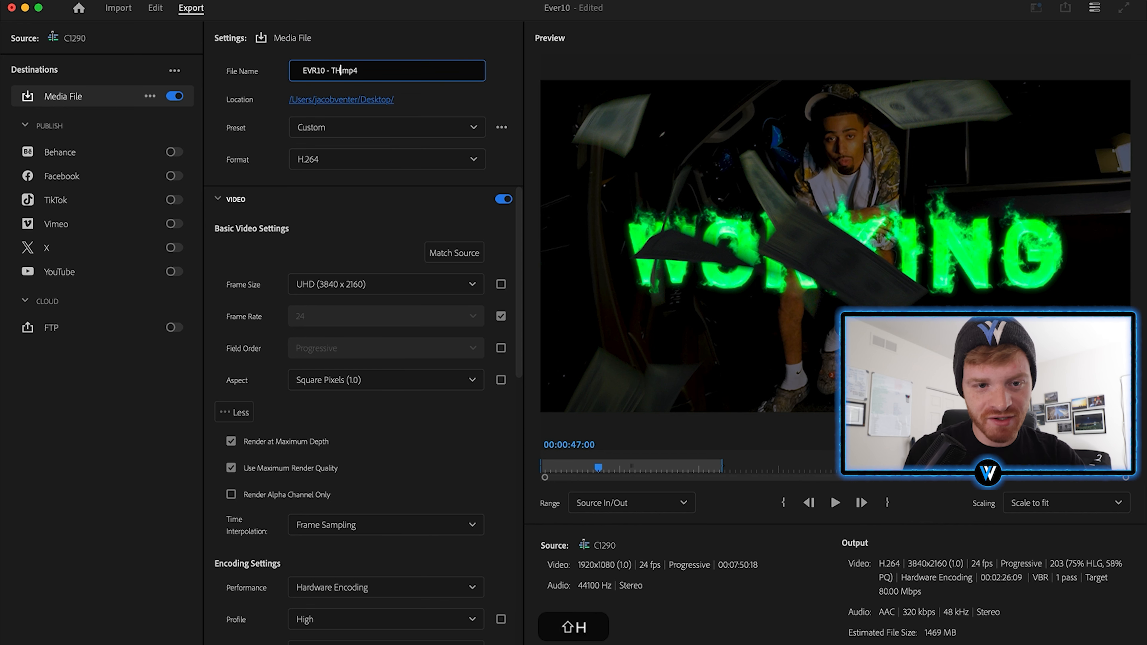
type("E HELP MUSIC VIDEO")
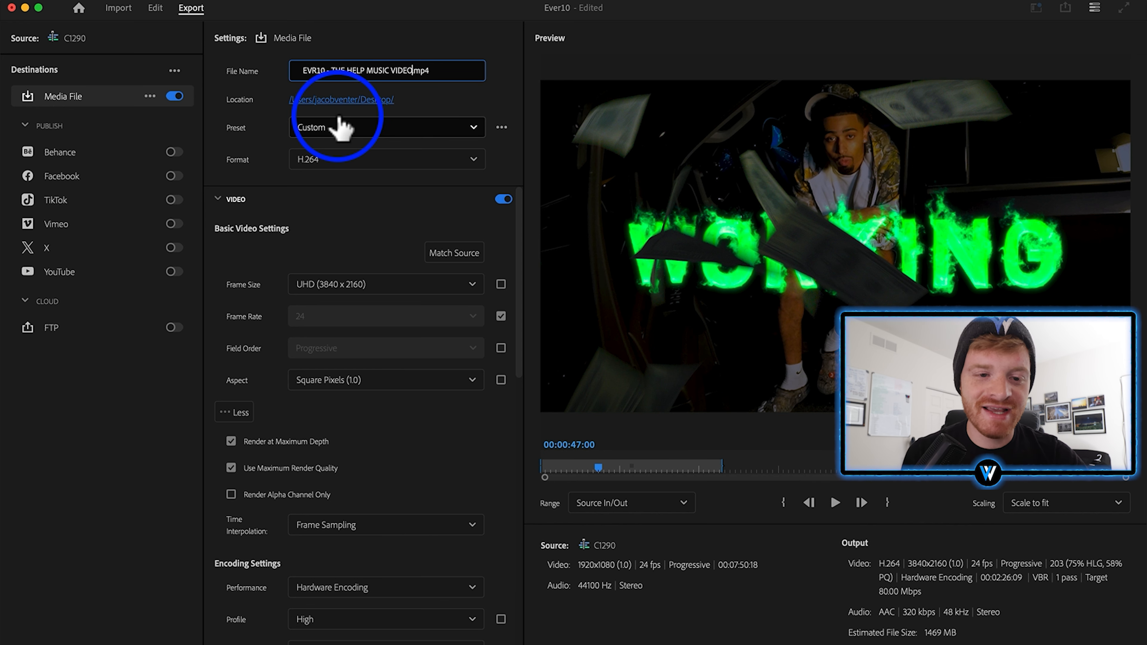
Review the export presets, keep Custom, and make sure Use Maximum Render Quality is enabled.
left_click(351, 135)
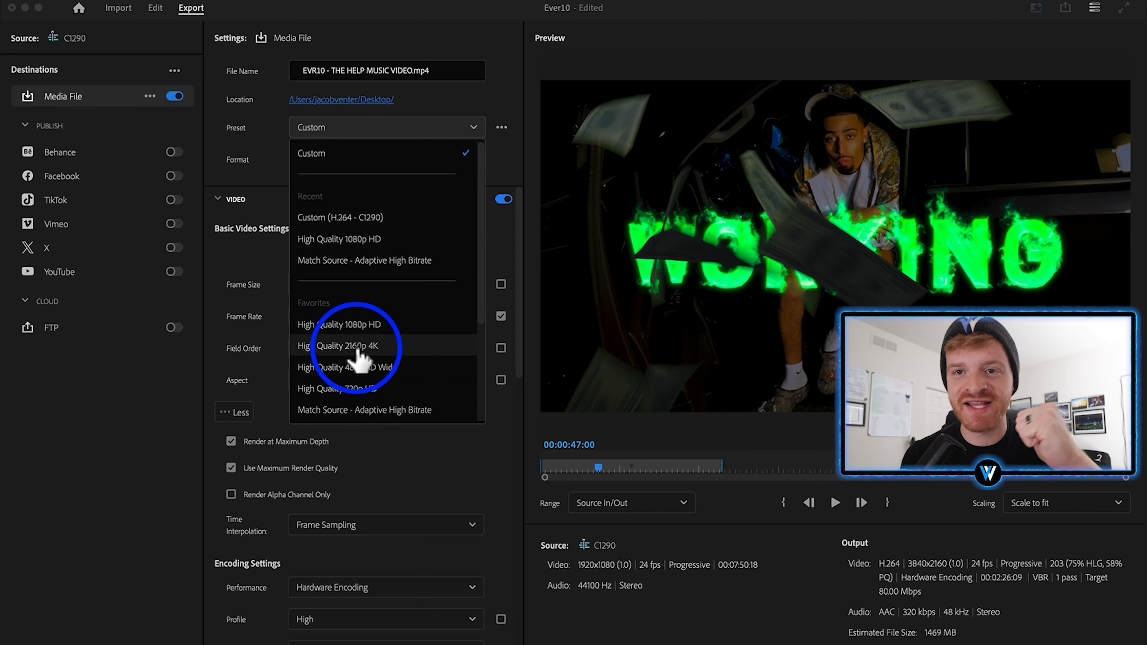
scroll(255, 371, "down", 3)
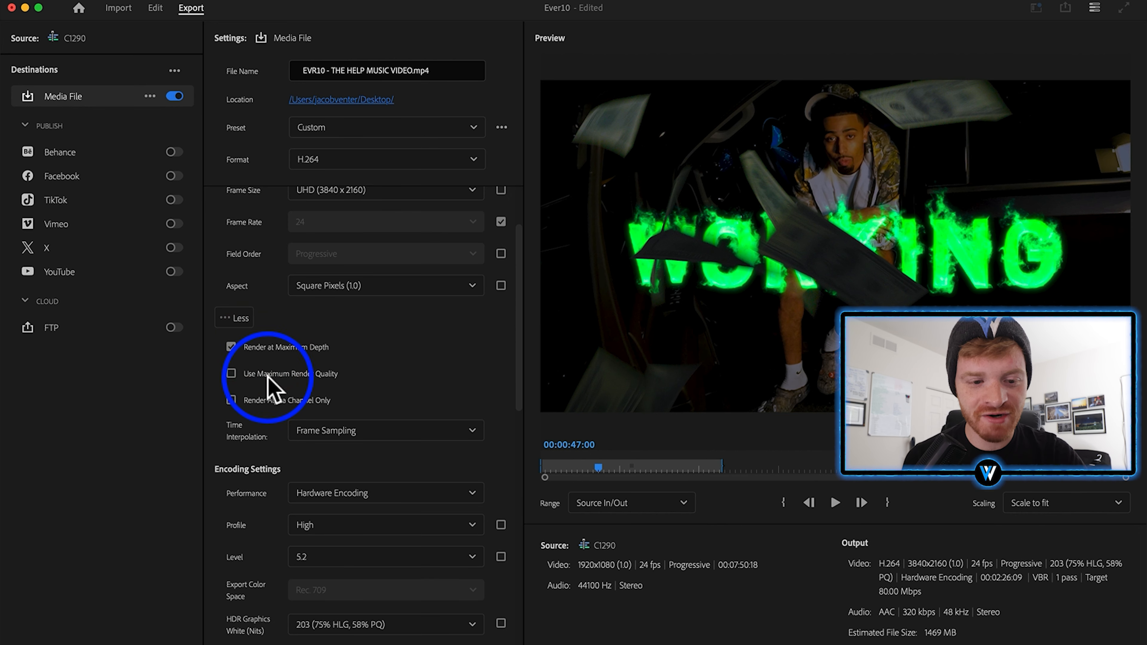
left_click(270, 373)
Set the bitrate encoding to VBR, 2 pass and expand the audio export settings.
scroll(264, 412, "down", 12)
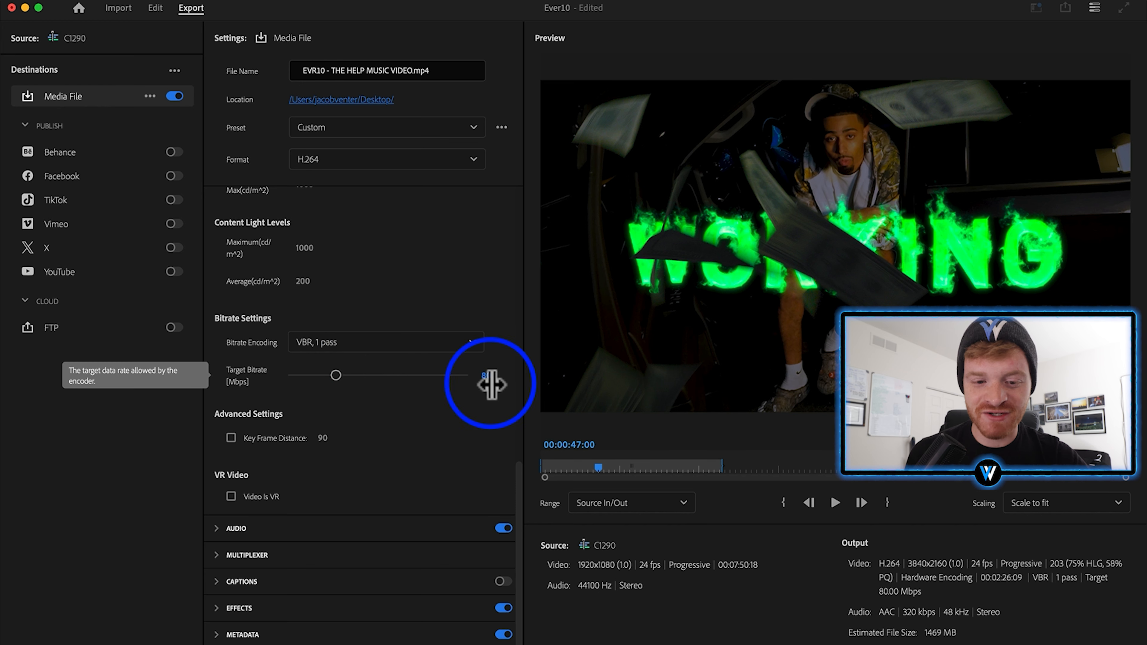
left_click(376, 357)
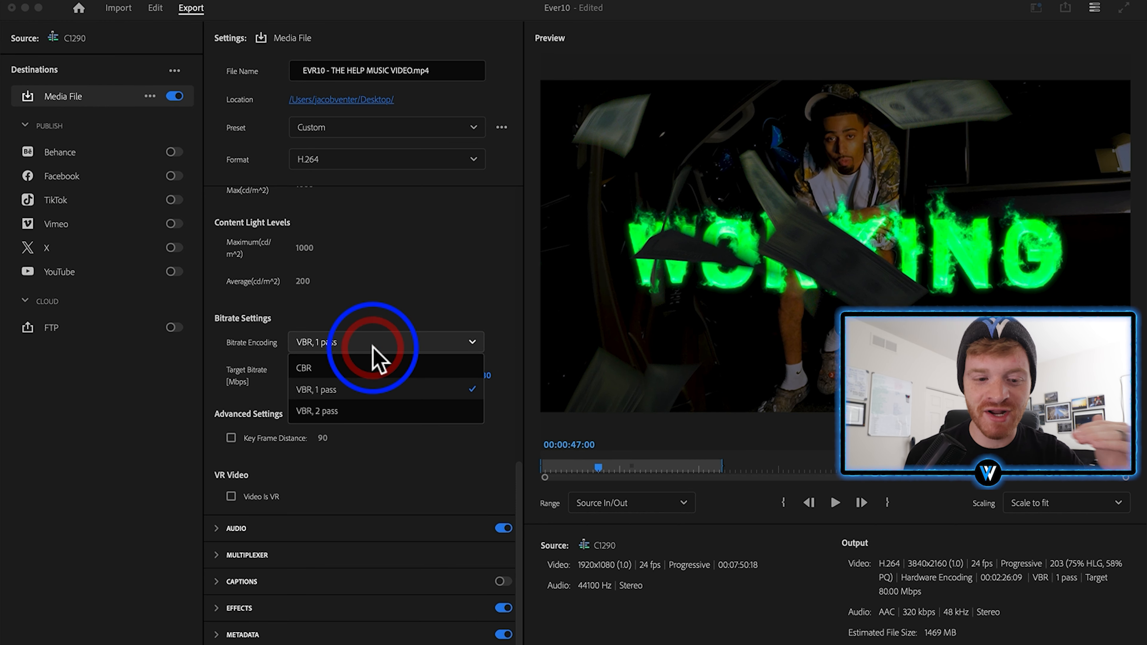
left_click(352, 415)
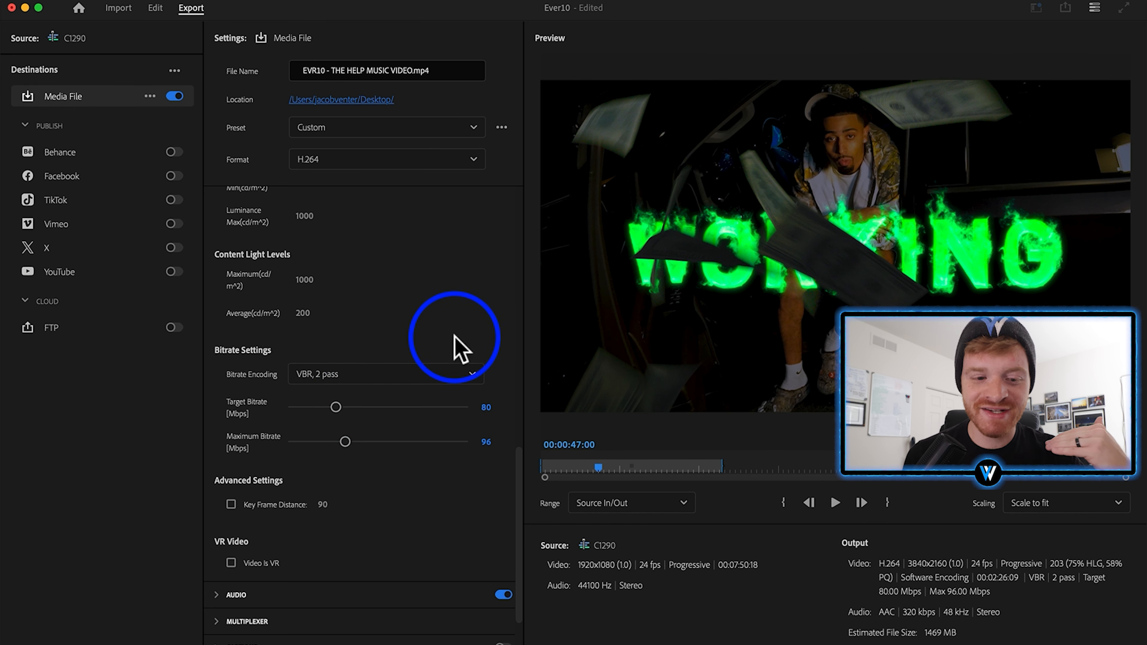
scroll(524, 346, "down", 3)
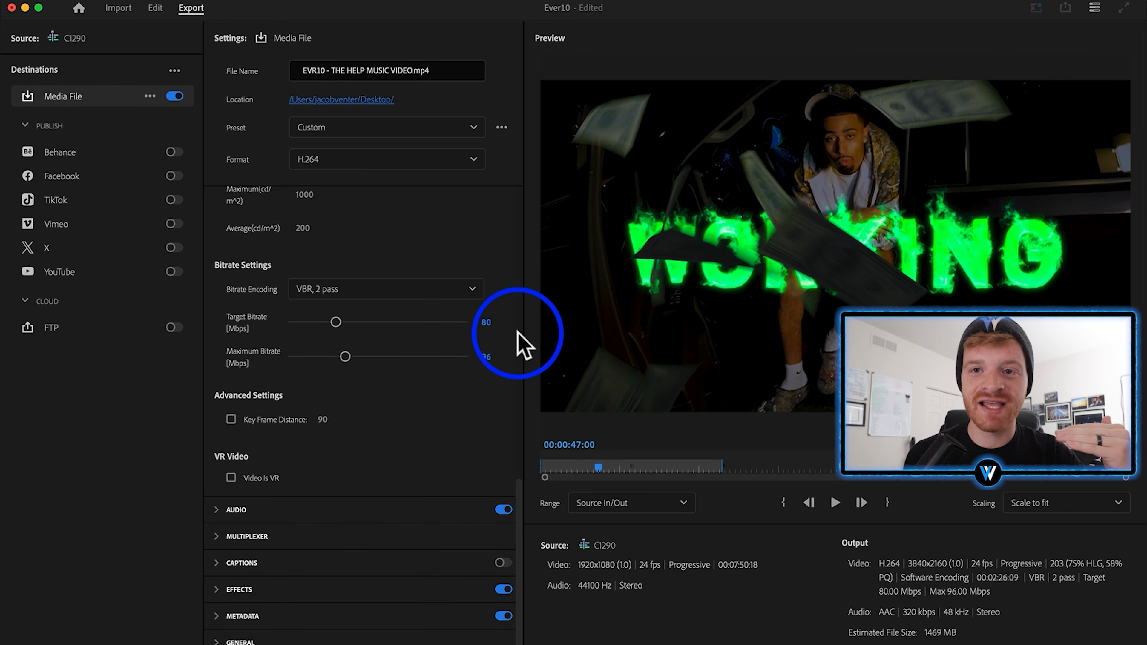
left_click(255, 509)
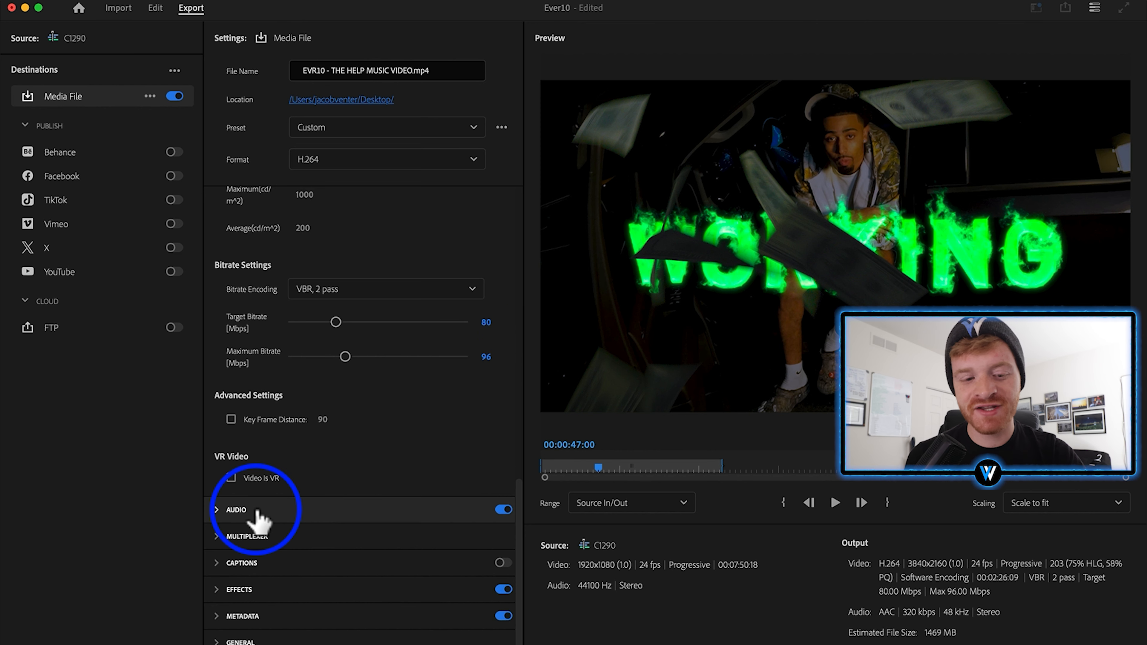